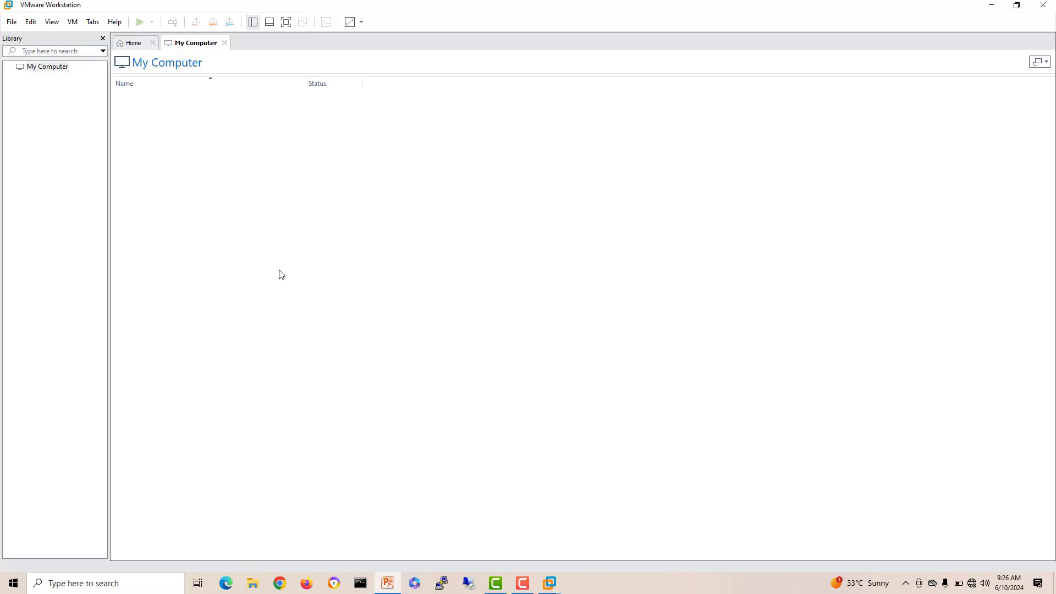
Step: Start a new virtual machine that installs the OS later, with Windows Server 2022 as the guest
{"action": "left_click", "coordinate": [131, 43]}
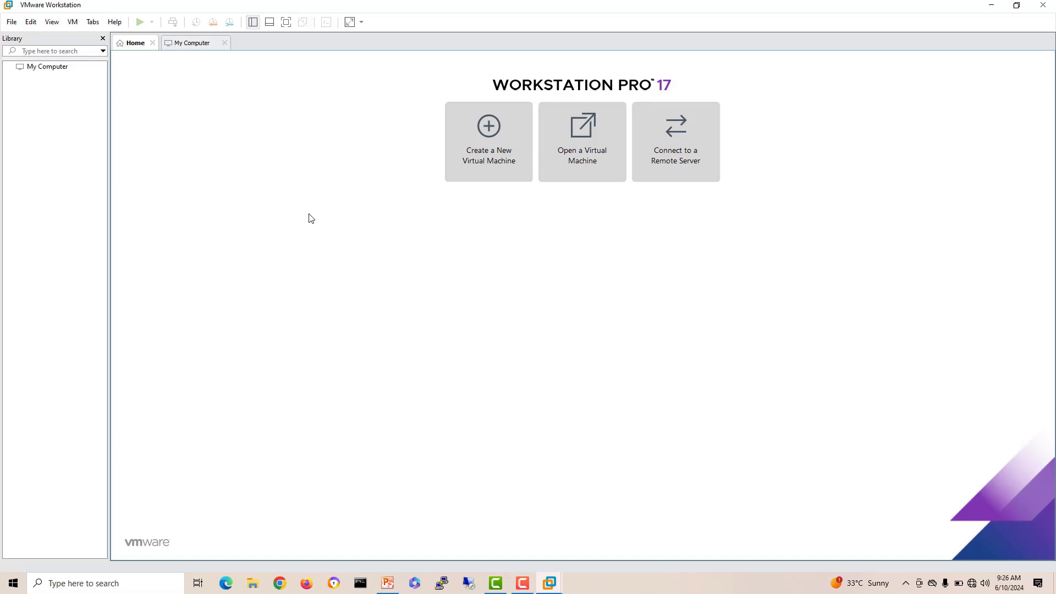
{"action": "left_click", "coordinate": [491, 159]}
{"action": "left_click", "coordinate": [581, 393]}
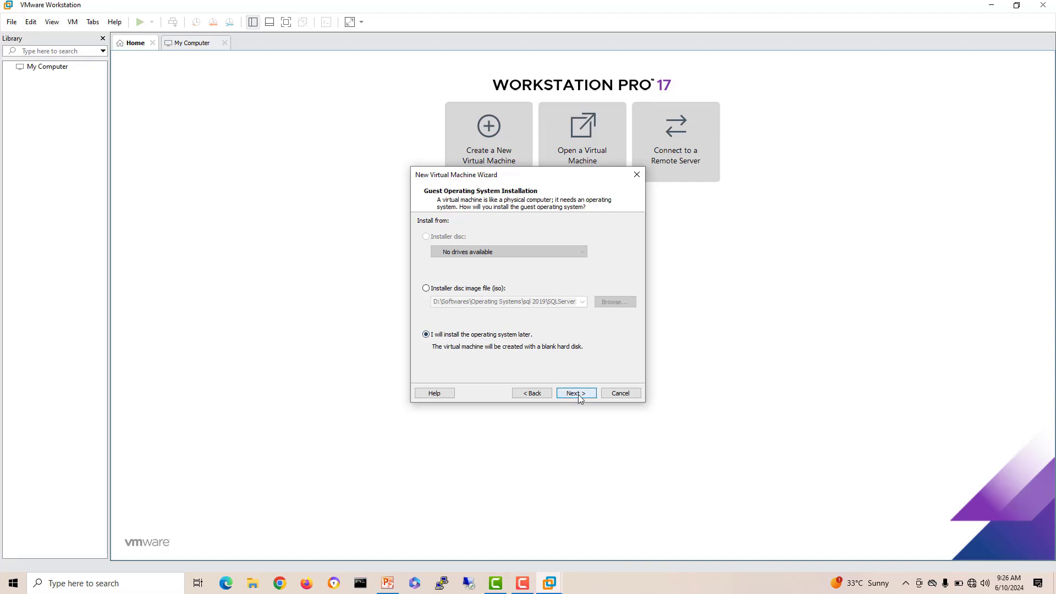
{"action": "left_click", "coordinate": [579, 394]}
{"action": "left_click", "coordinate": [433, 234]}
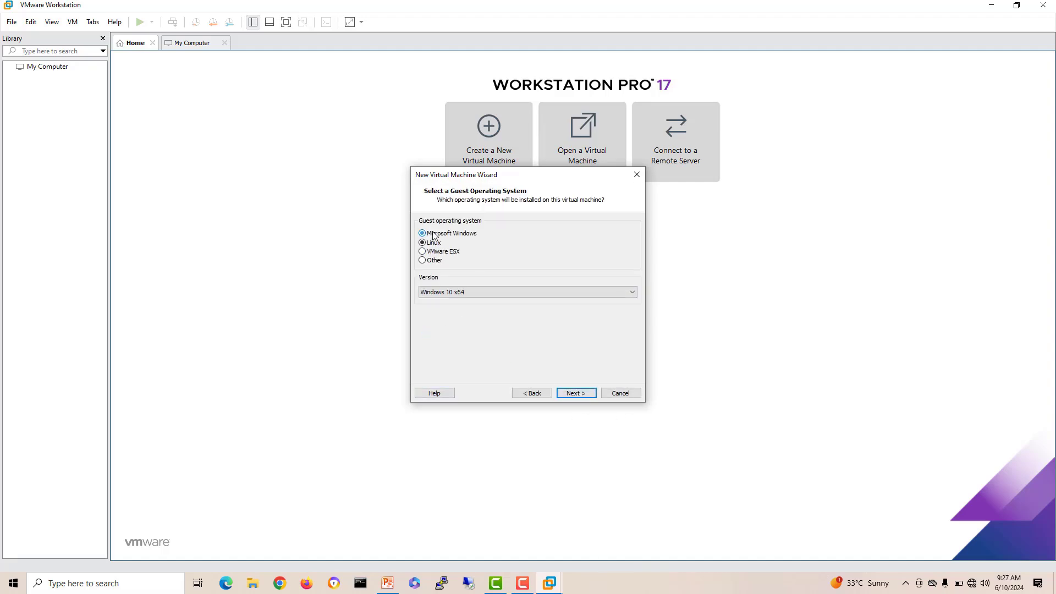
{"action": "left_click", "coordinate": [484, 291]}
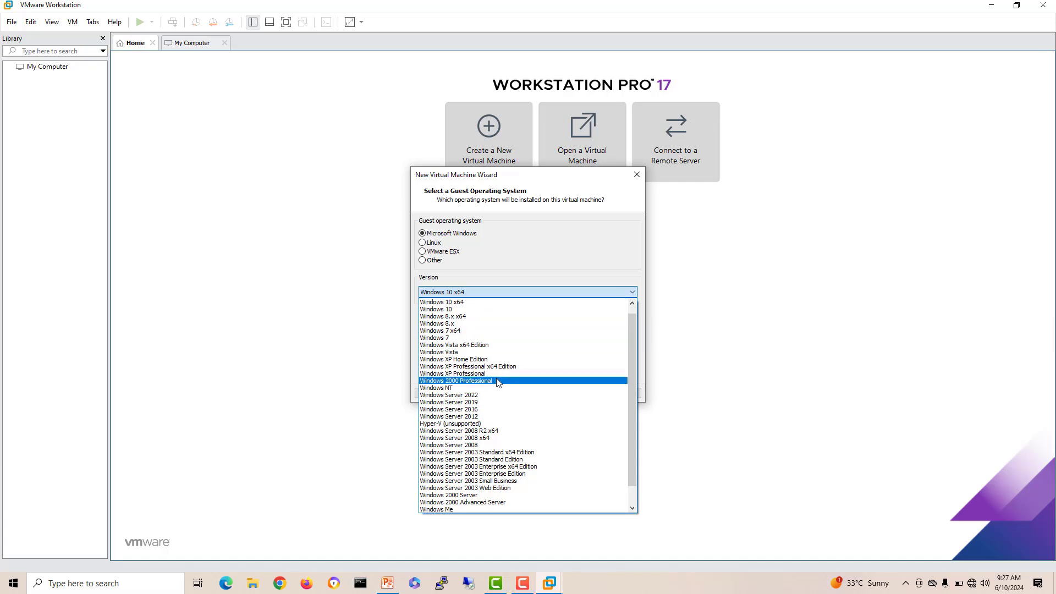
{"action": "left_click", "coordinate": [495, 416]}
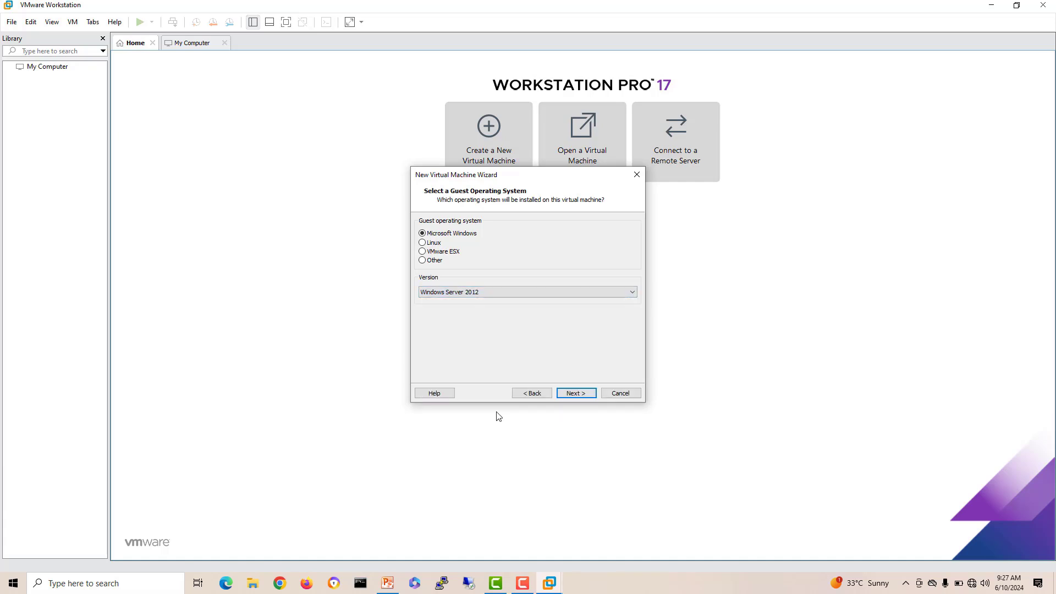
{"action": "left_click", "coordinate": [484, 292]}
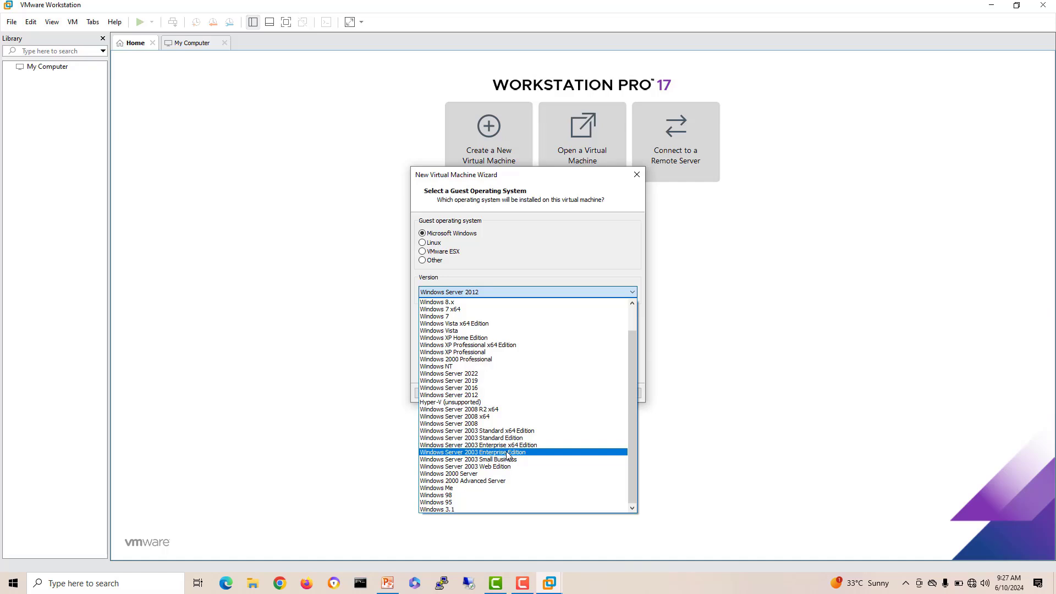
{"action": "left_click", "coordinate": [491, 374]}
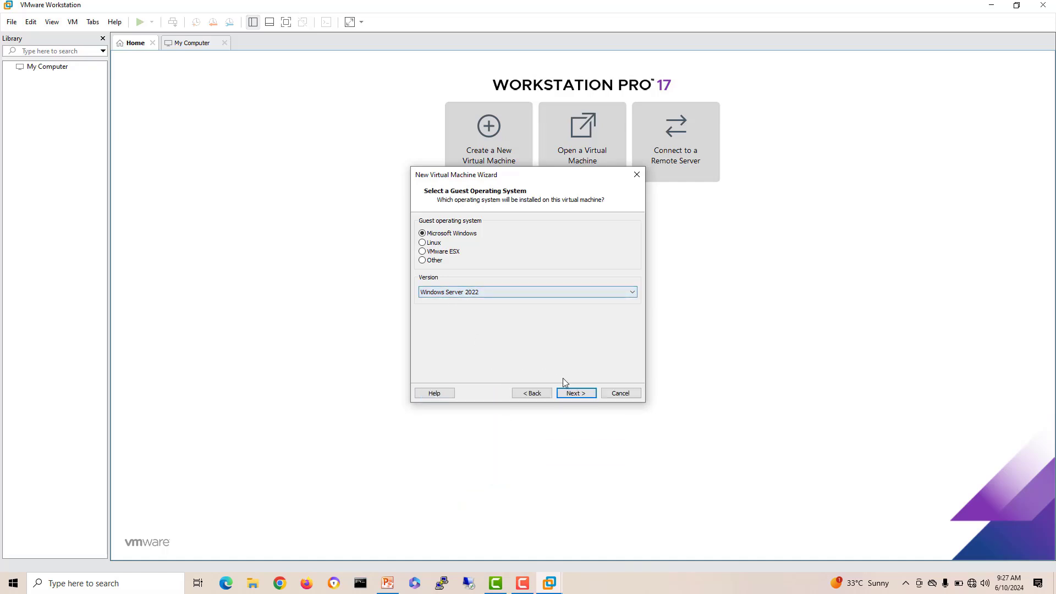
{"action": "left_click", "coordinate": [575, 393]}
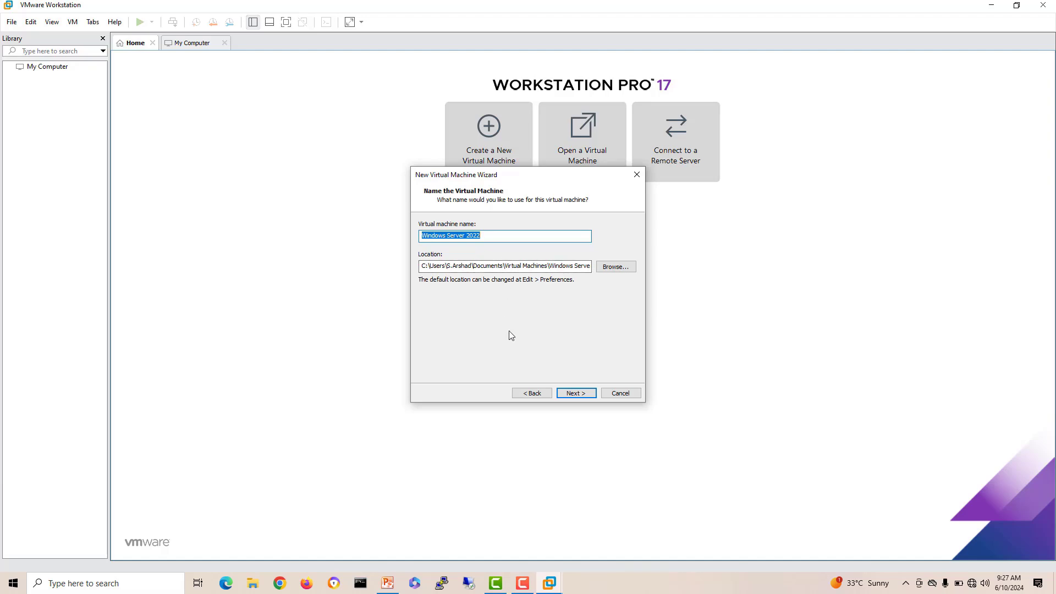
Step: Name the machine 'Active Dirctory DC' and keep the 60 GB disk
{"action": "type", "text": "Dc01"}
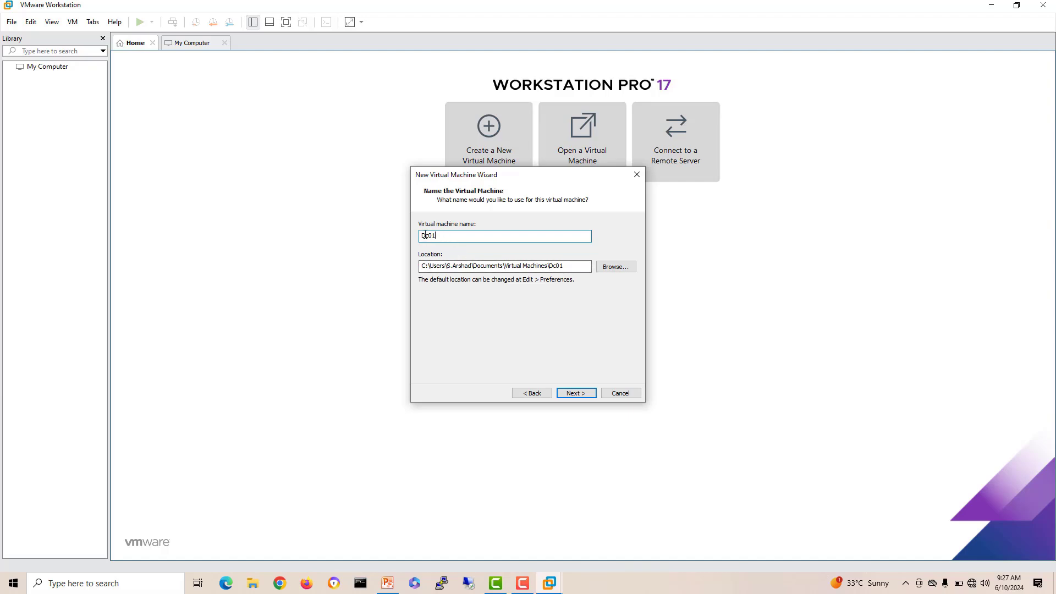
{"action": "left_click_drag", "start_coordinate": [443, 235], "coordinate": [405, 231]}
{"action": "type", "text": "Active Dirctory DC"}
{"action": "left_click", "coordinate": [576, 393]}
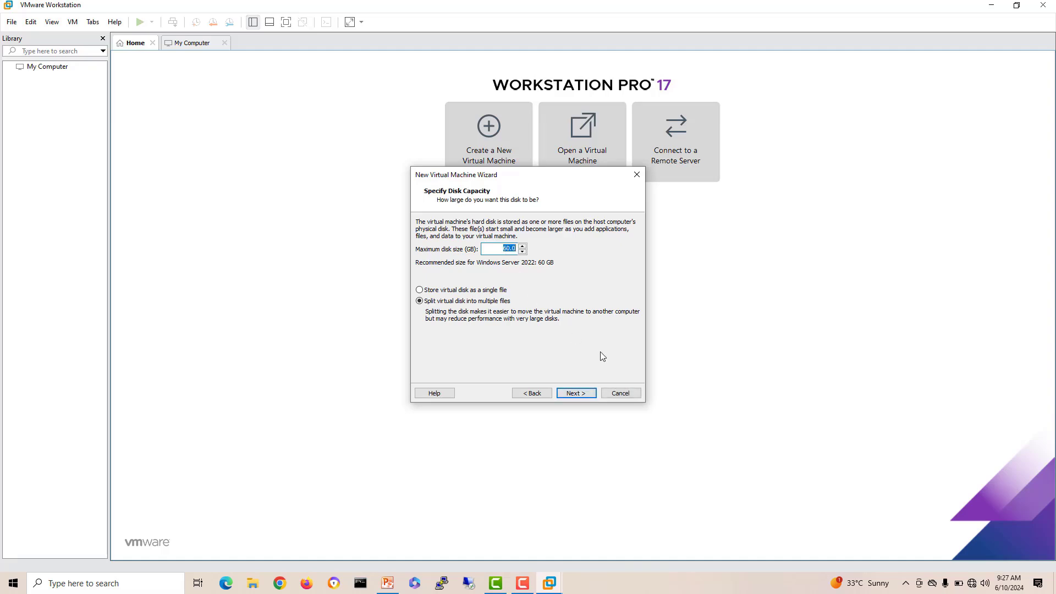
{"action": "left_click", "coordinate": [576, 394]}
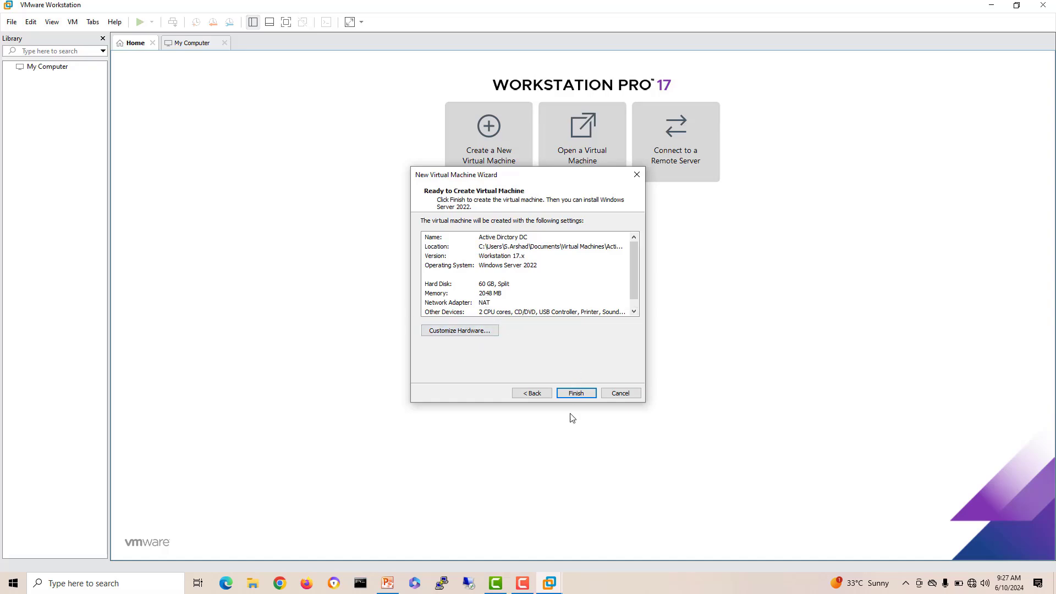
Step: Check the VMnet10 network name on the PowerPoint topology slide
{"action": "left_click", "coordinate": [390, 584]}
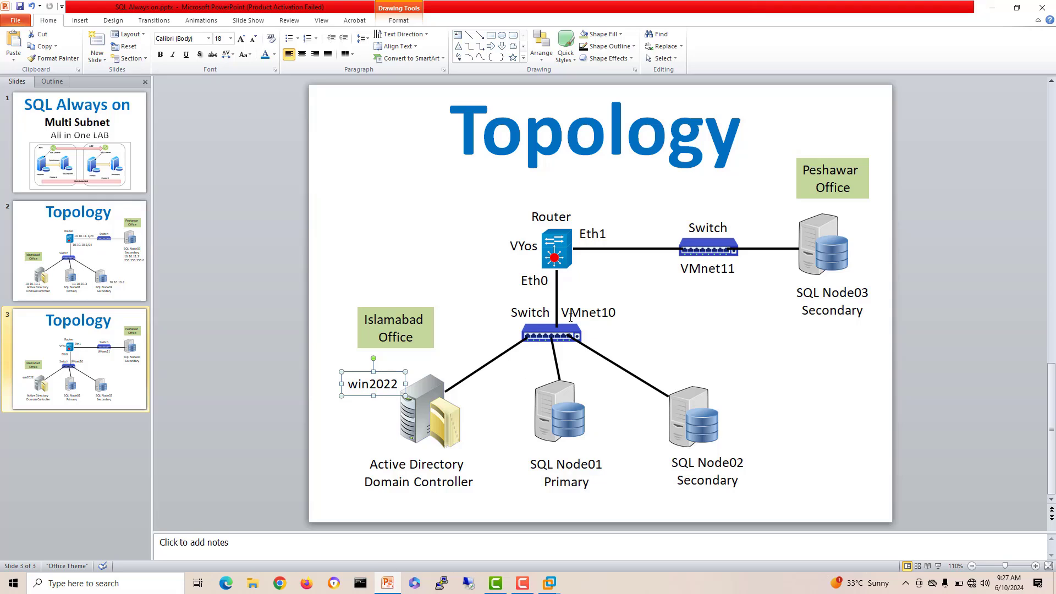
{"action": "left_click", "coordinate": [609, 311]}
{"action": "double_click", "coordinate": [609, 311]}
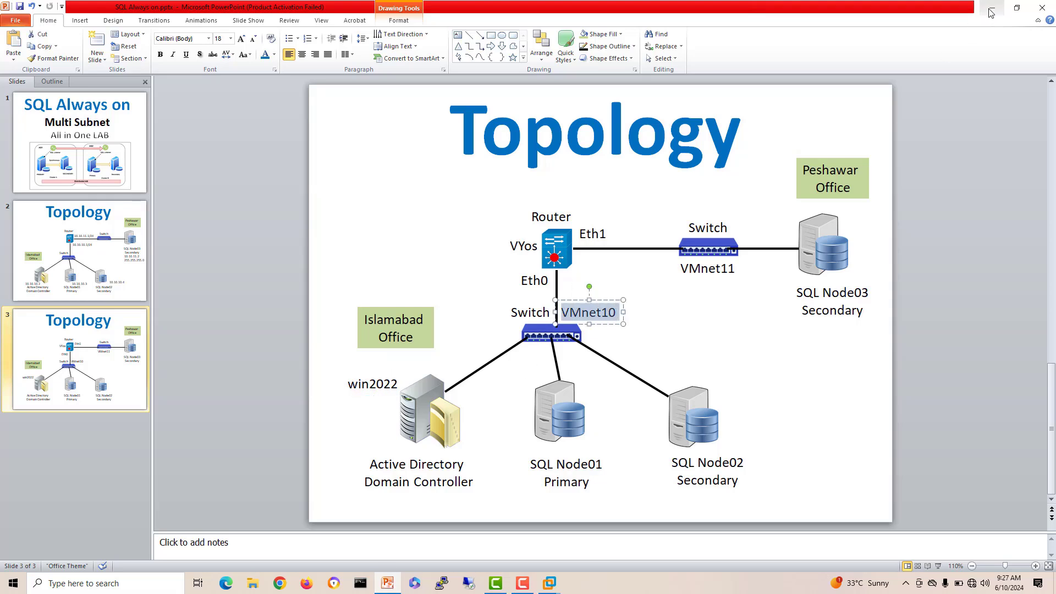
{"action": "key", "text": "alt+Tab"}
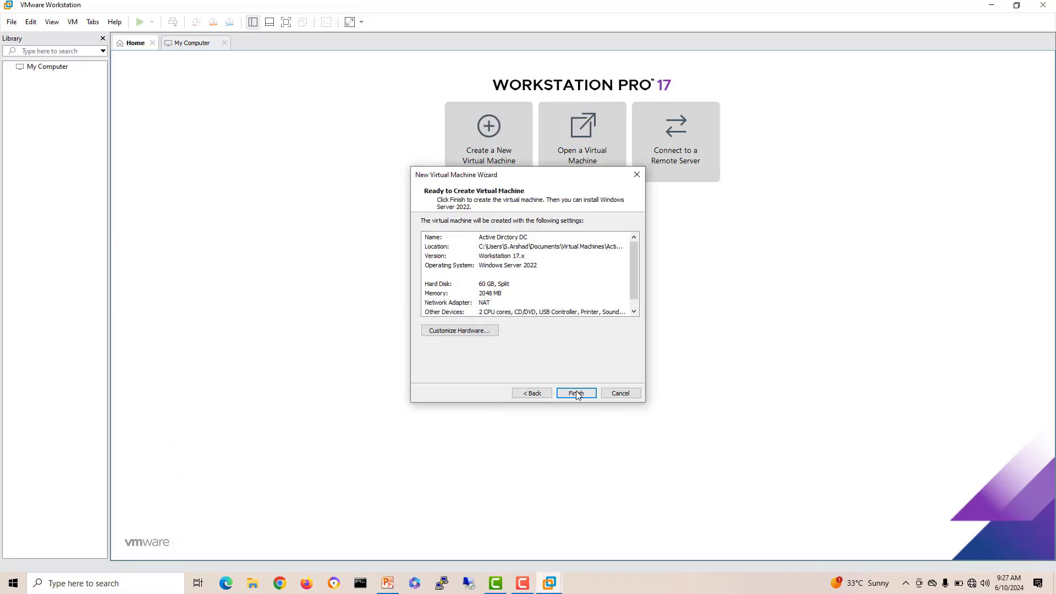
Step: Create the machine and point its CD/DVD drive at the Windows Server 2022 ISO
{"action": "left_click", "coordinate": [575, 392]}
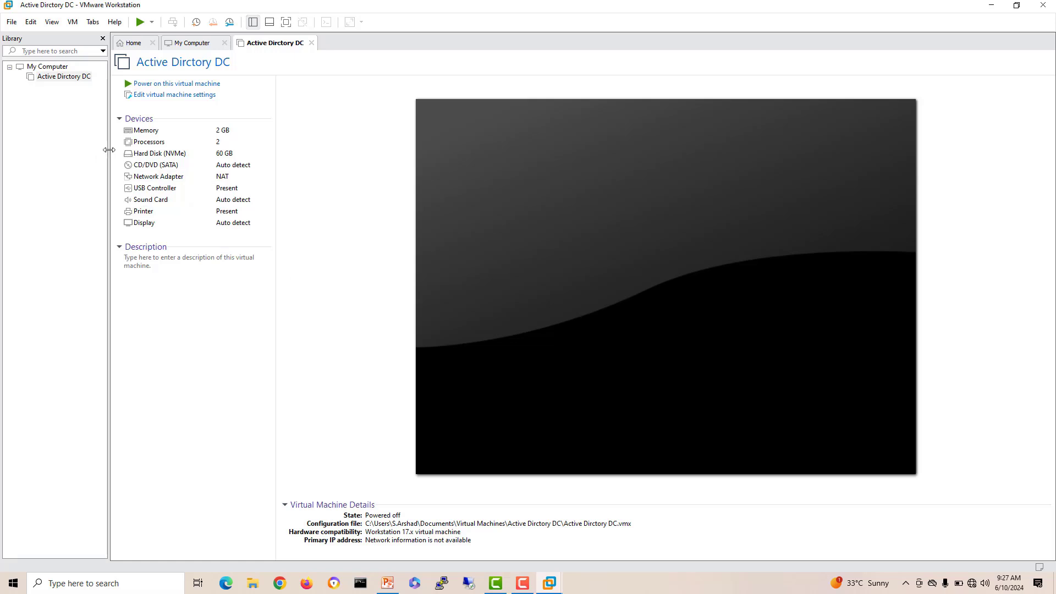
{"action": "left_click", "coordinate": [168, 97]}
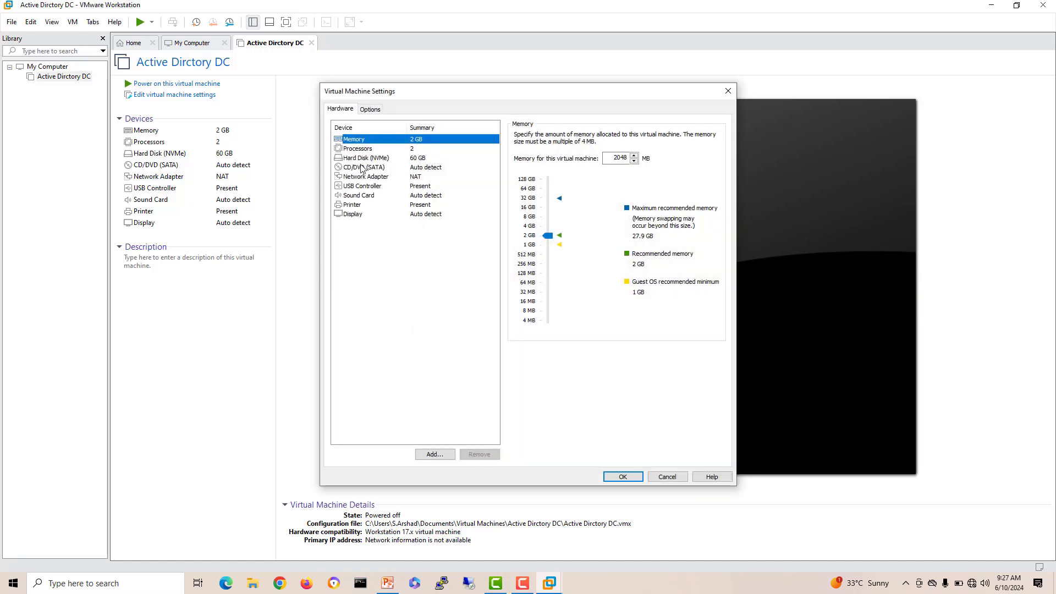
{"action": "left_click", "coordinate": [359, 167]}
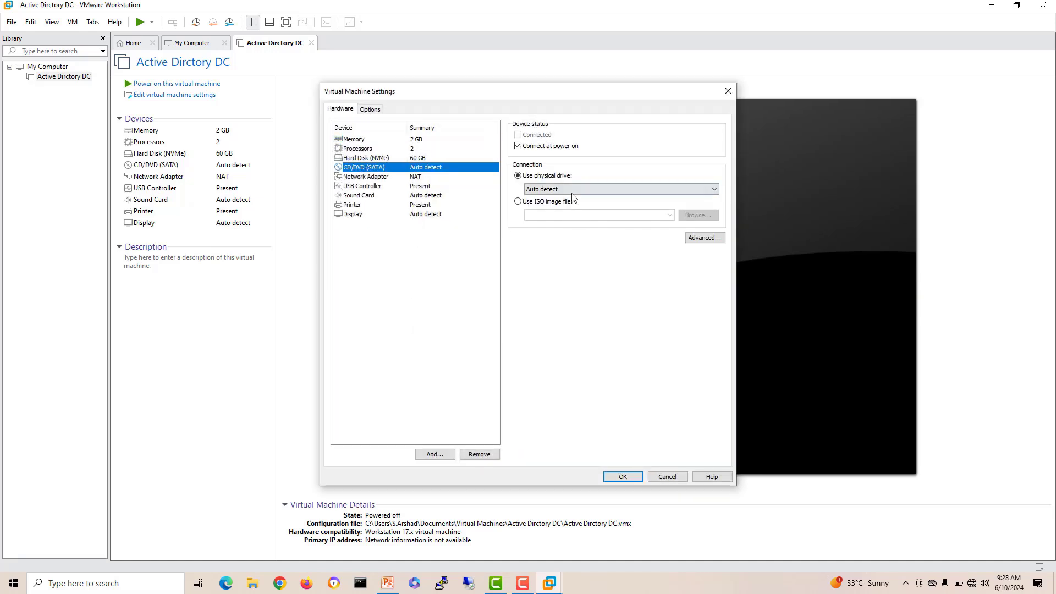
{"action": "left_click", "coordinate": [569, 203]}
{"action": "left_click", "coordinate": [669, 215]}
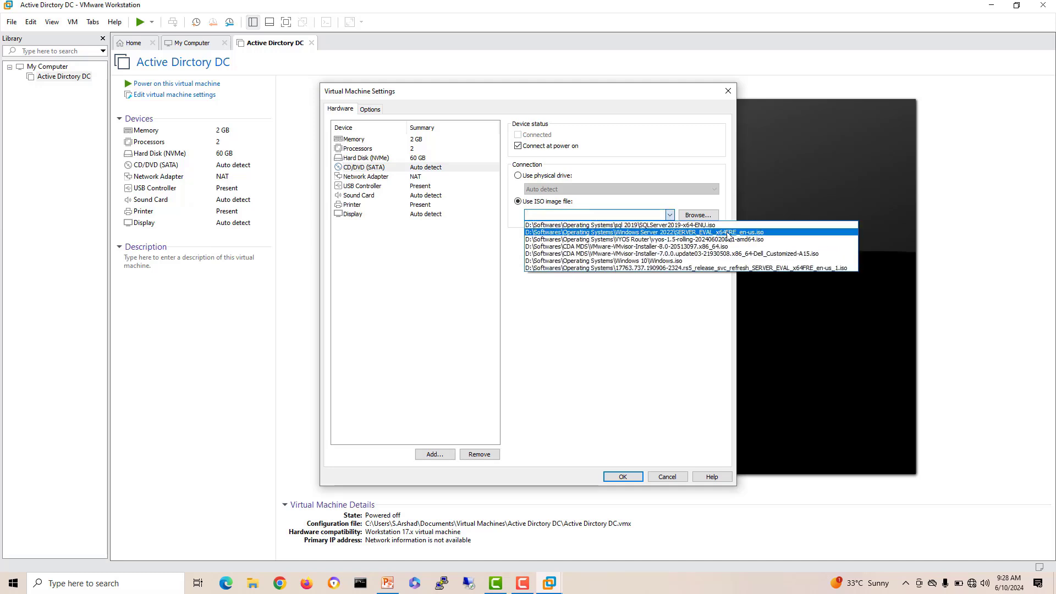
{"action": "left_click", "coordinate": [727, 233]}
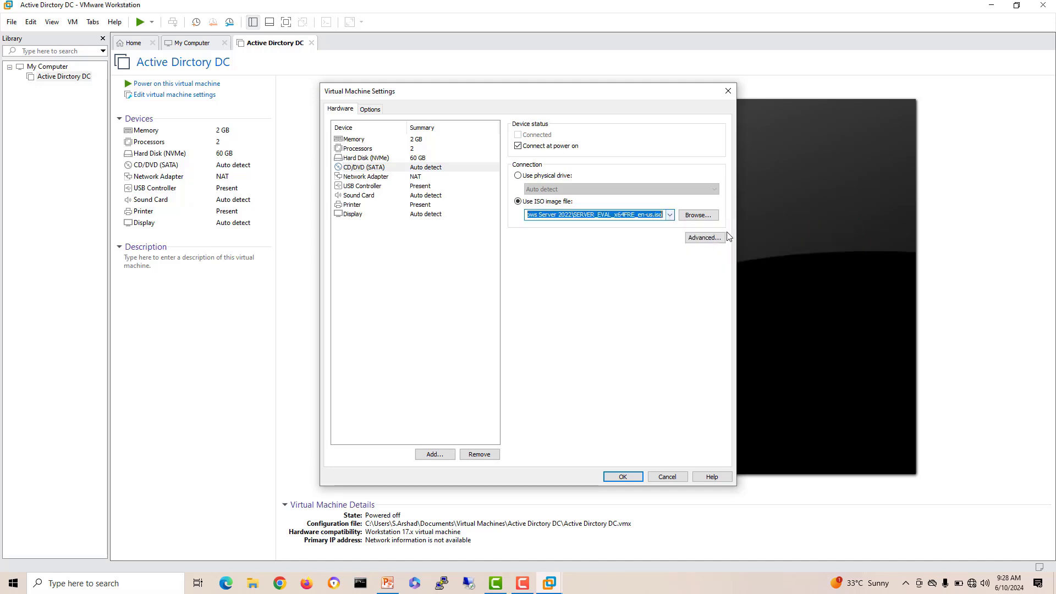
{"action": "left_click", "coordinate": [591, 216]}
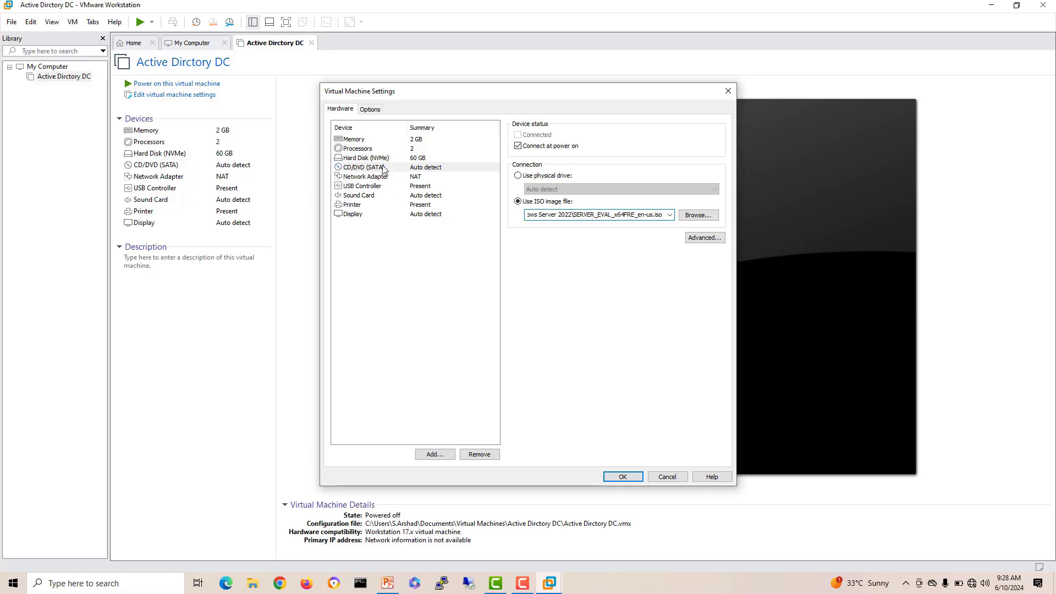
Step: Connect the network adapter to custom VMnet10, confirmed against the slide, and apply the settings
{"action": "left_click", "coordinate": [364, 177]}
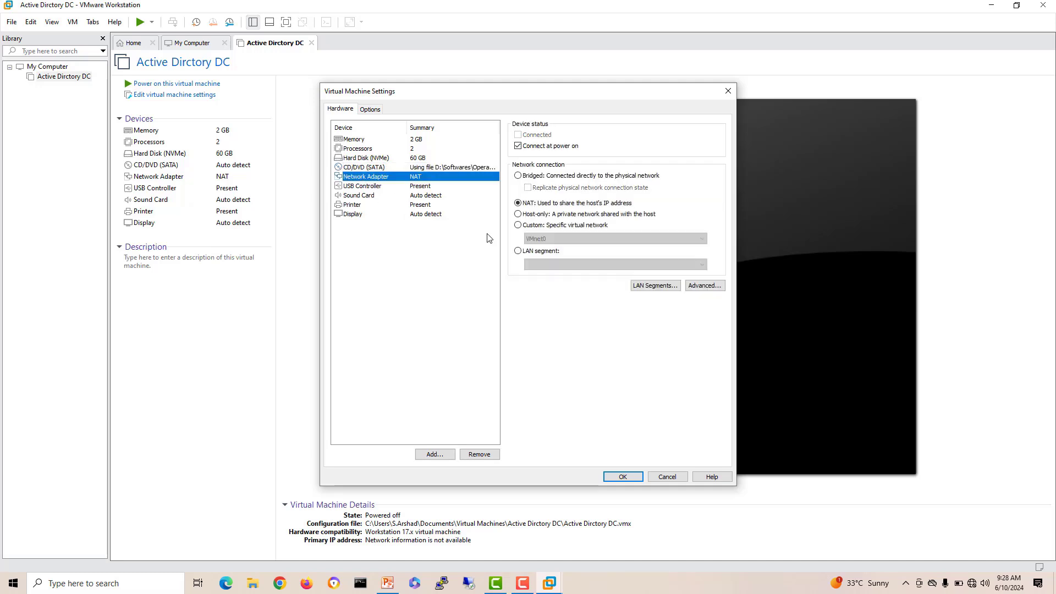
{"action": "left_click", "coordinate": [517, 225]}
{"action": "left_click", "coordinate": [566, 238]}
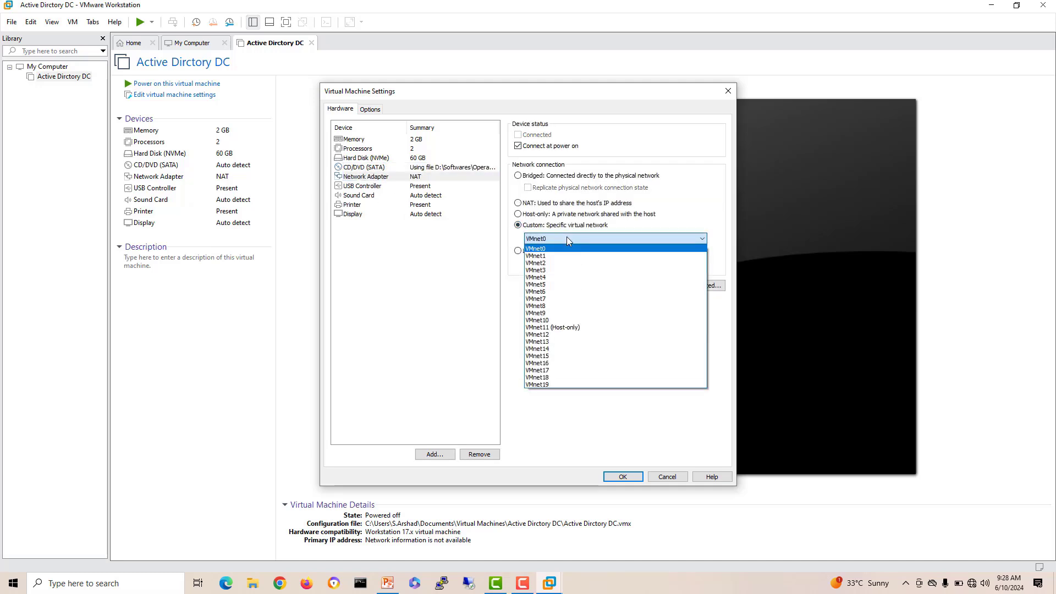
{"action": "left_click", "coordinate": [594, 320]}
{"action": "left_click", "coordinate": [387, 584]}
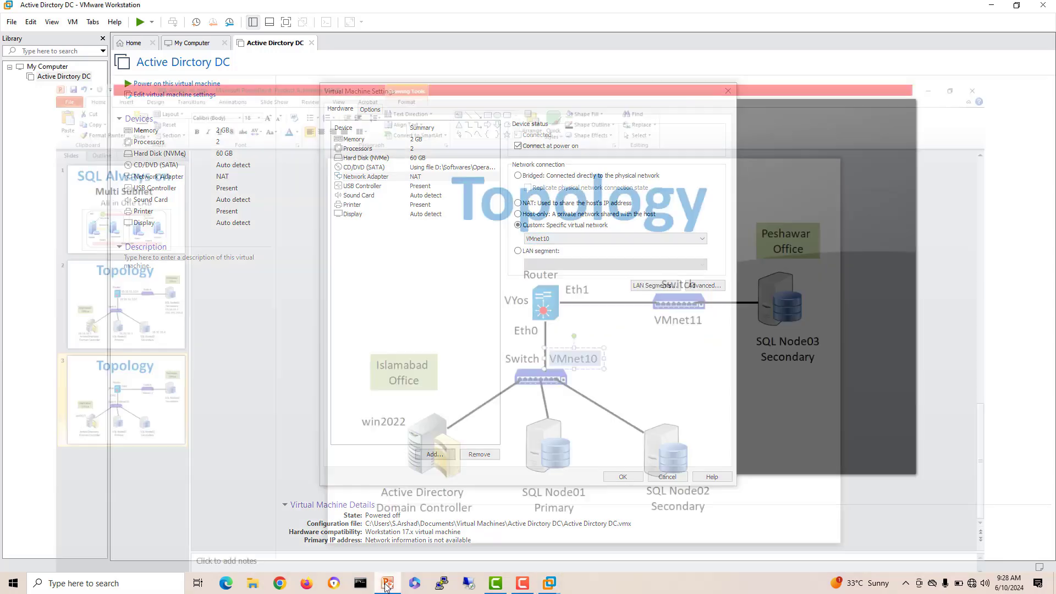
{"action": "left_click", "coordinate": [640, 331]}
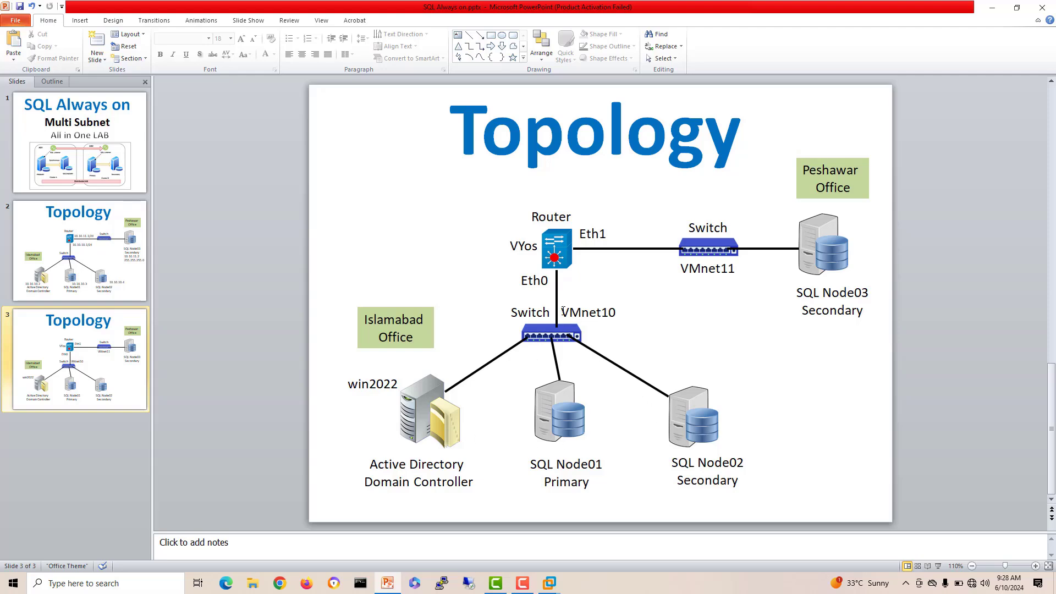
{"action": "left_click_drag", "start_coordinate": [563, 311], "coordinate": [615, 313]}
{"action": "left_click", "coordinate": [991, 5]}
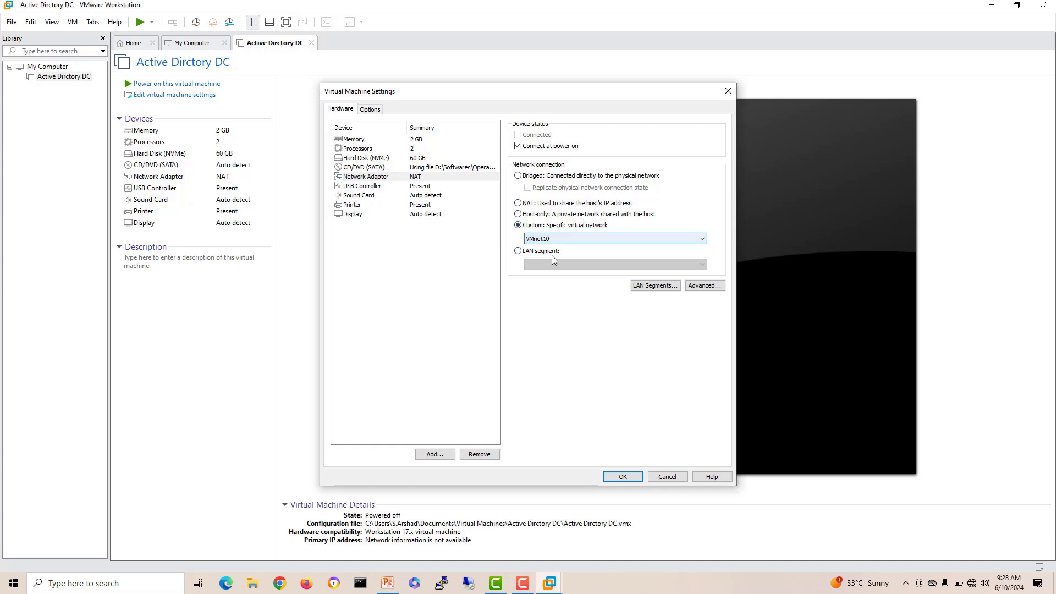
{"action": "left_click", "coordinate": [624, 477]}
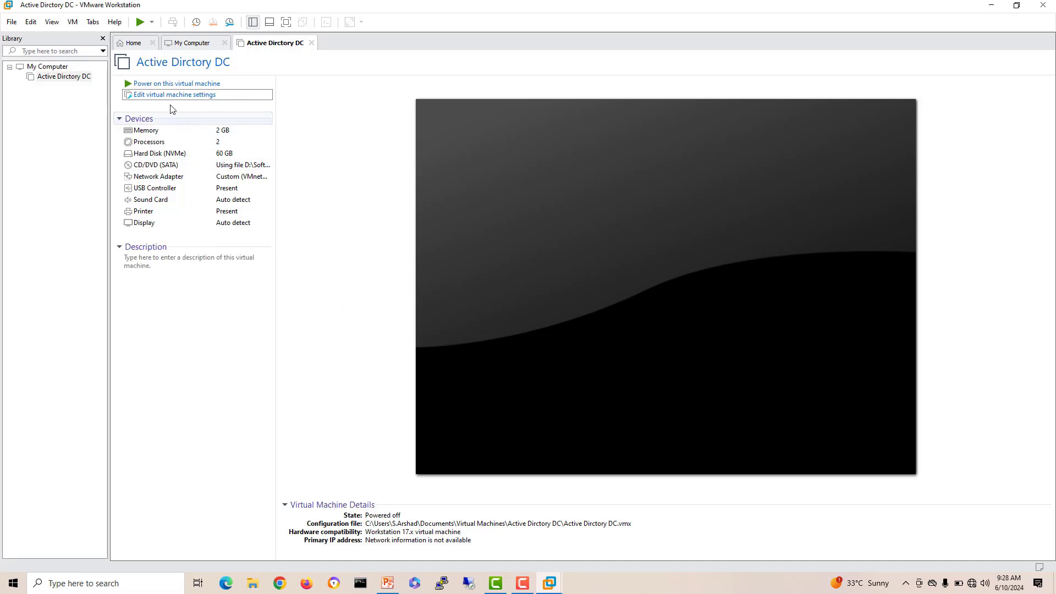
Step: Power on Active Dirctory DC, boot it from the installation DVD, then return to Home
{"action": "left_click", "coordinate": [165, 84]}
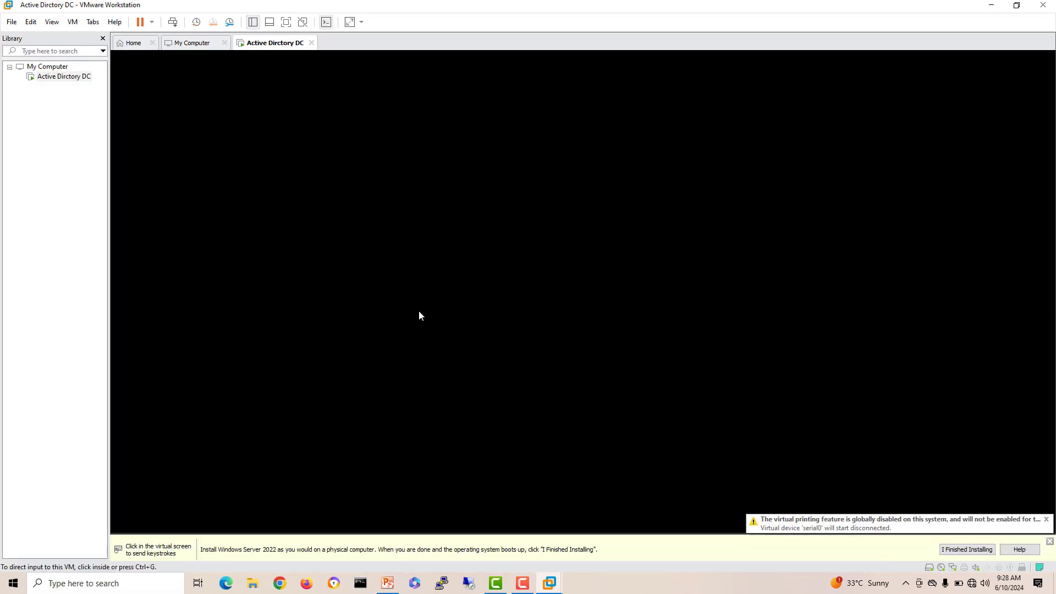
{"action": "left_click", "coordinate": [665, 342]}
{"action": "key", "text": "Return"}
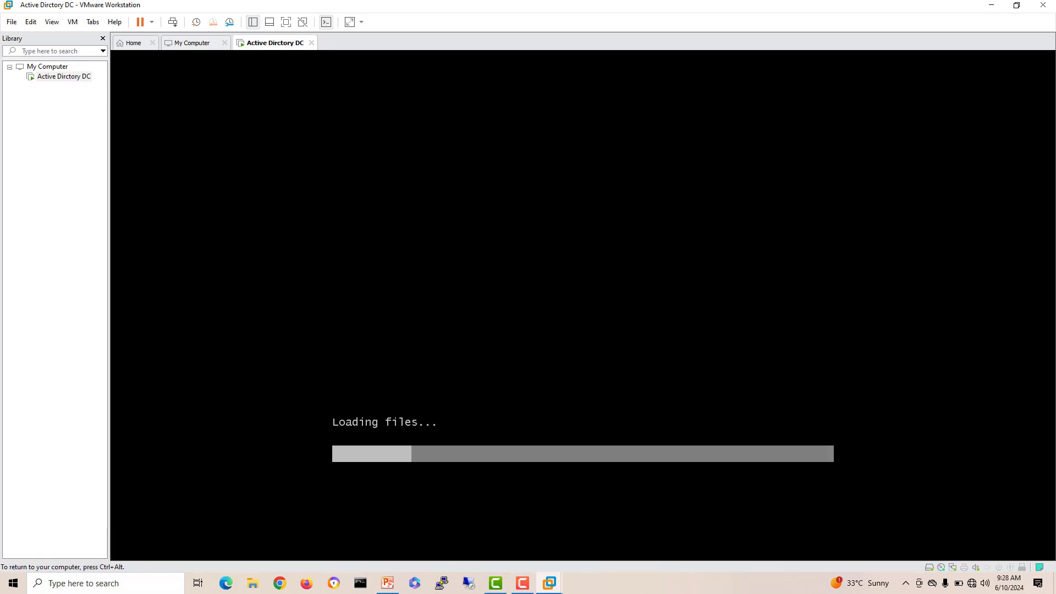
{"action": "key", "text": "ctrl+alt"}
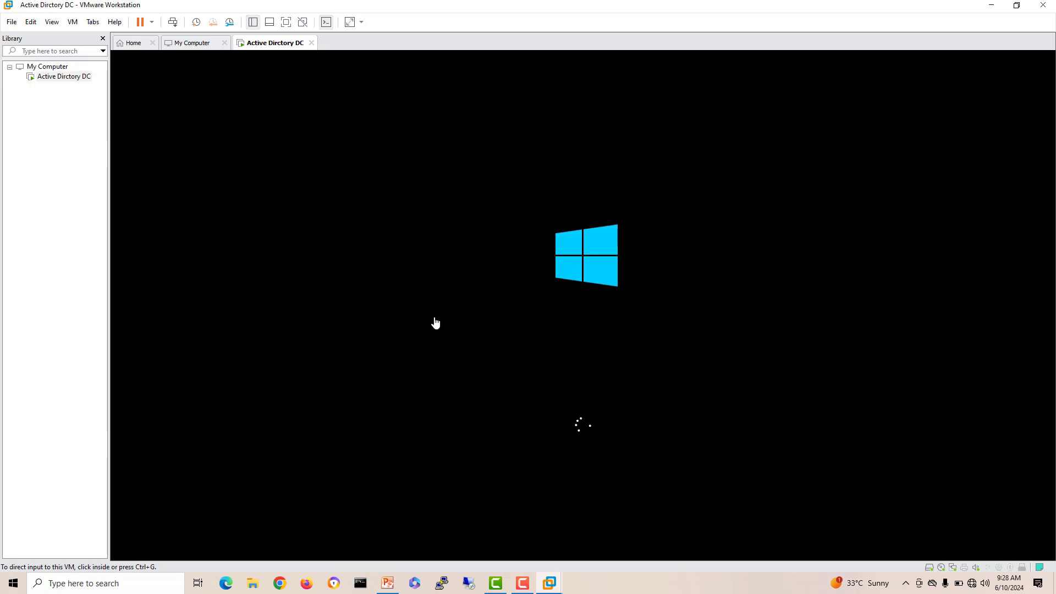
{"action": "left_click", "coordinate": [135, 44]}
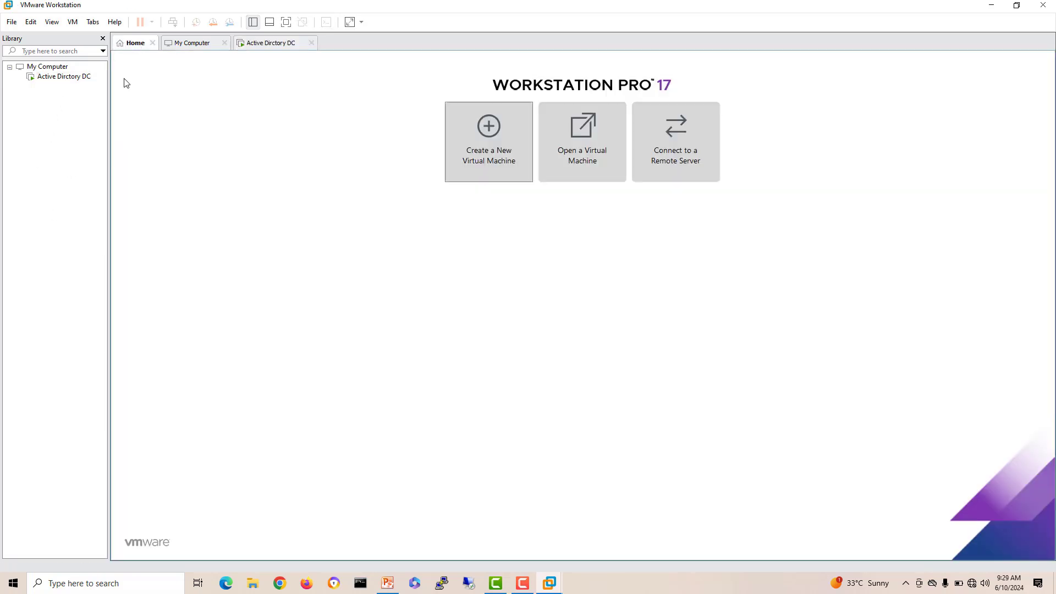
Step: Begin a Typical new VM and review the Router and SQL nodes on the topology slide
{"action": "left_click", "coordinate": [496, 161]}
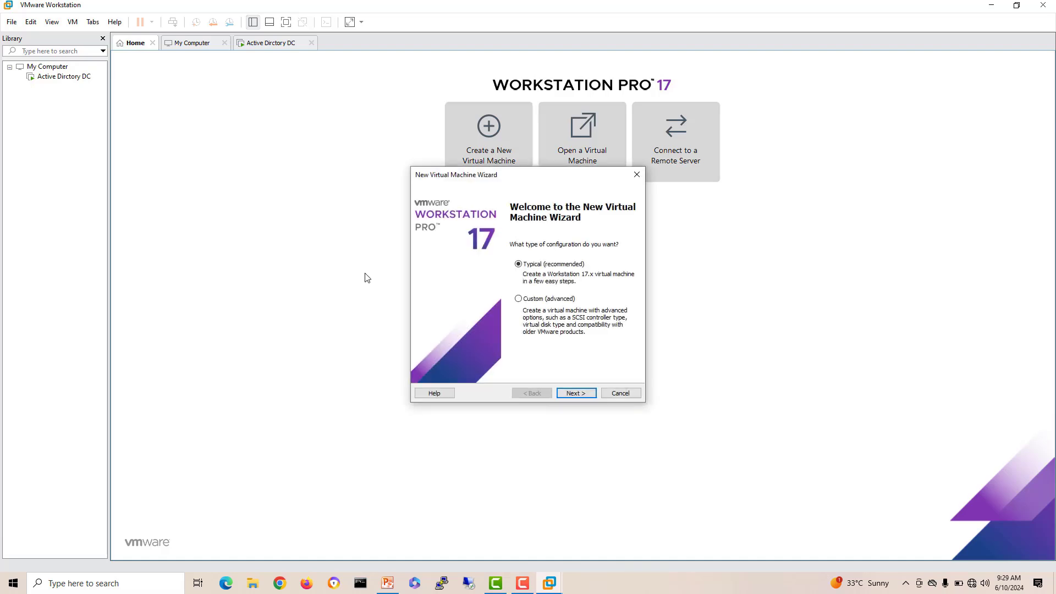
{"action": "left_click", "coordinate": [580, 394]}
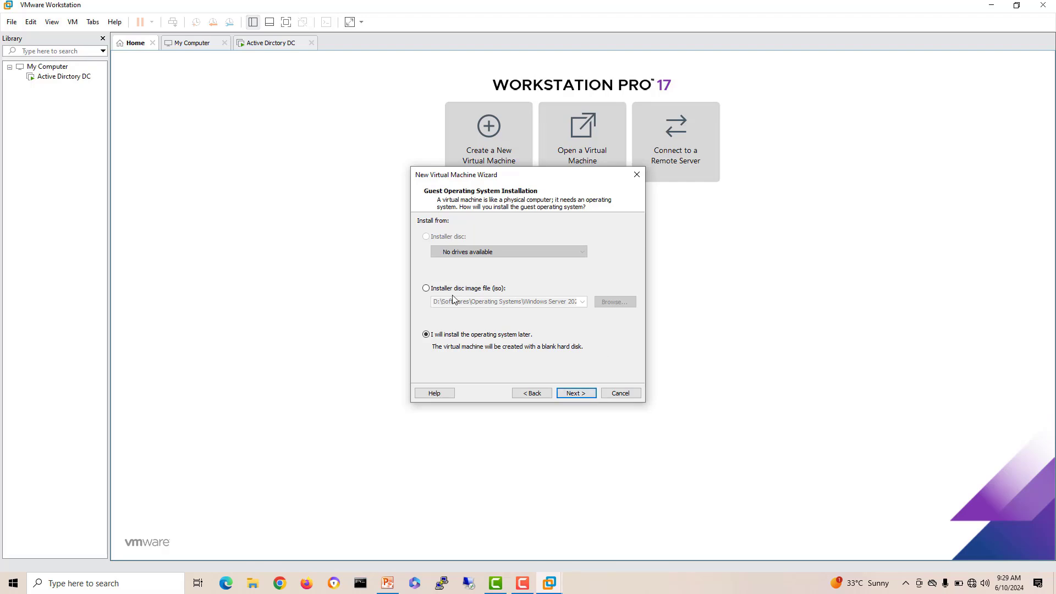
{"action": "left_click", "coordinate": [389, 587]}
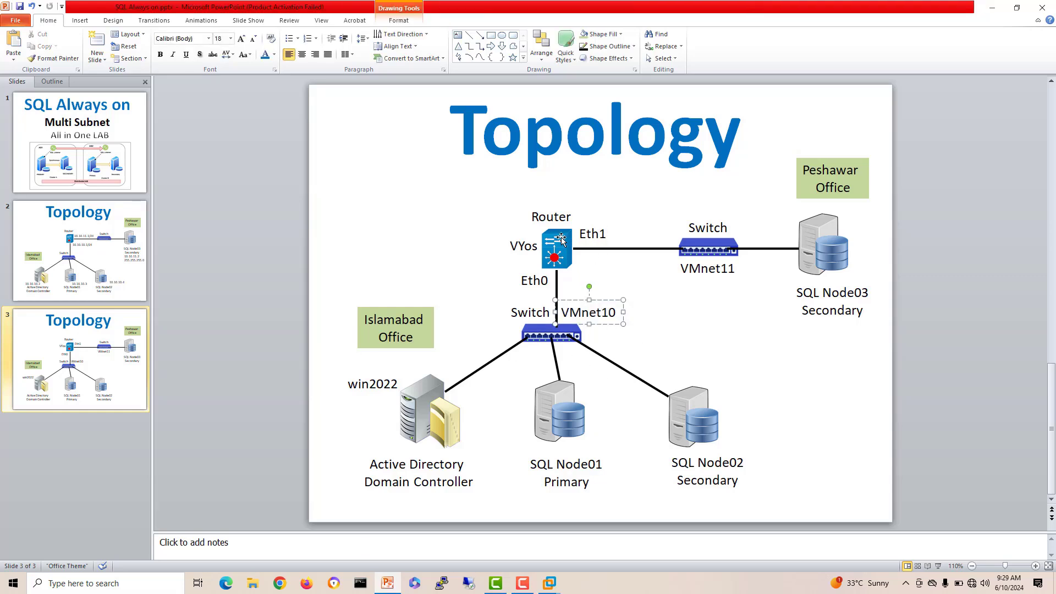
{"action": "left_click", "coordinate": [539, 254]}
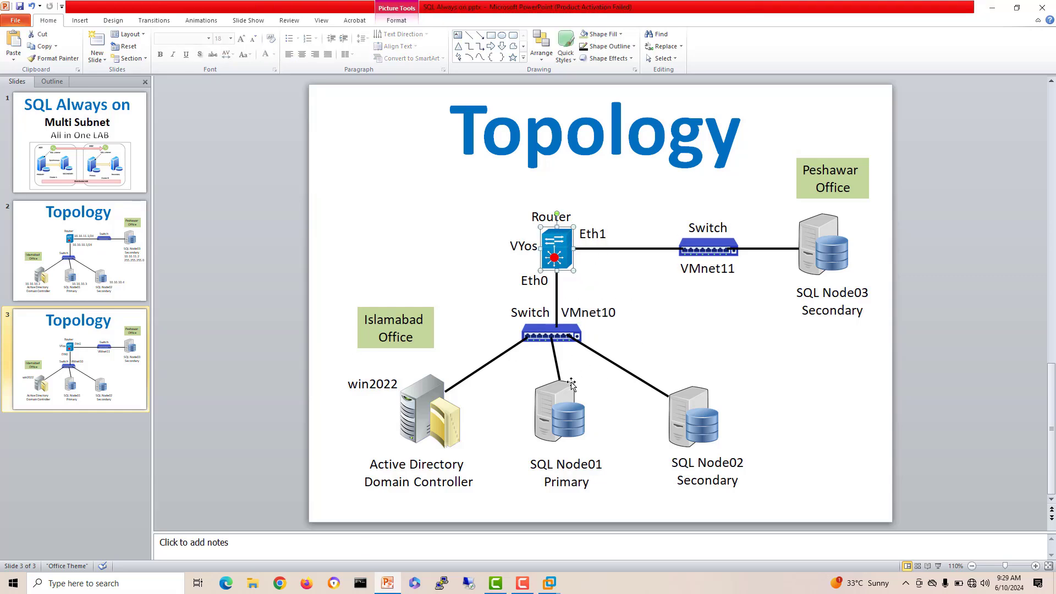
{"action": "left_click", "coordinate": [554, 423]}
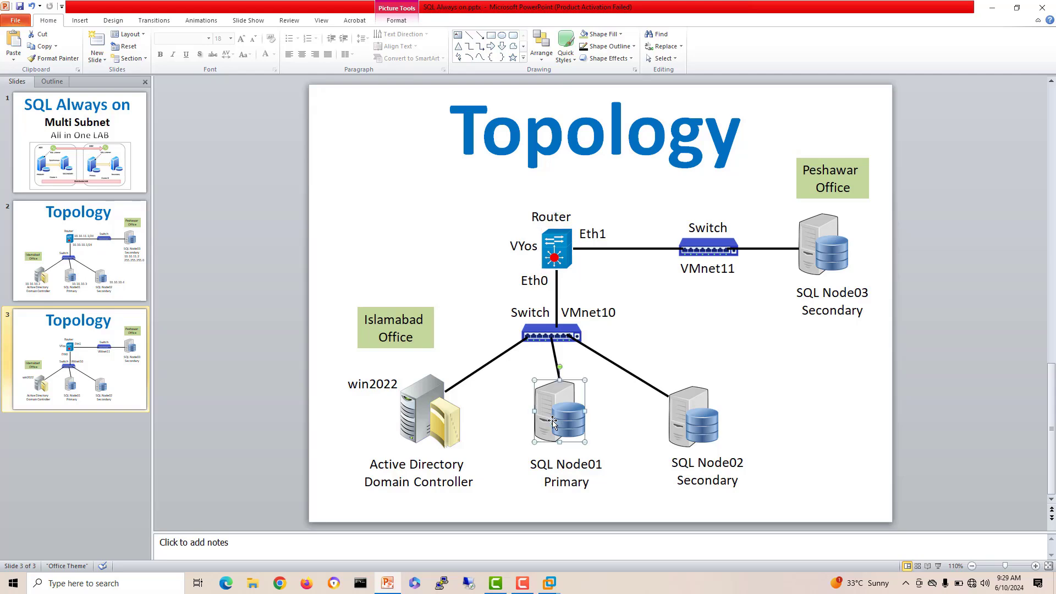
{"action": "left_click", "coordinate": [700, 425]}
{"action": "left_click", "coordinate": [992, 8]}
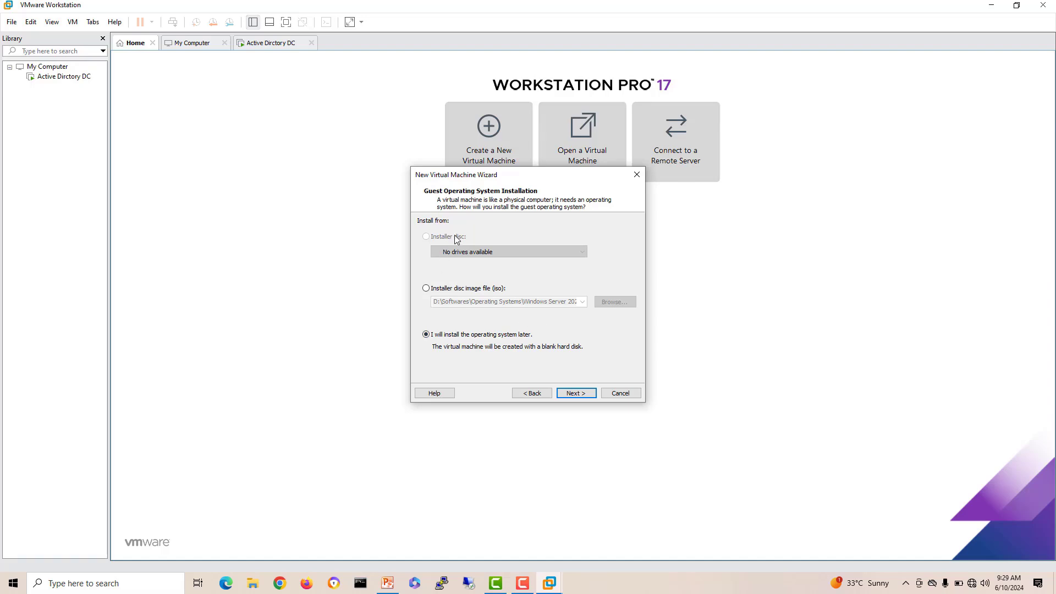
Step: Finish SQL-Node01 as Windows Server 2022 with a 60 GB disk, installing the OS later
{"action": "left_click", "coordinate": [576, 394]}
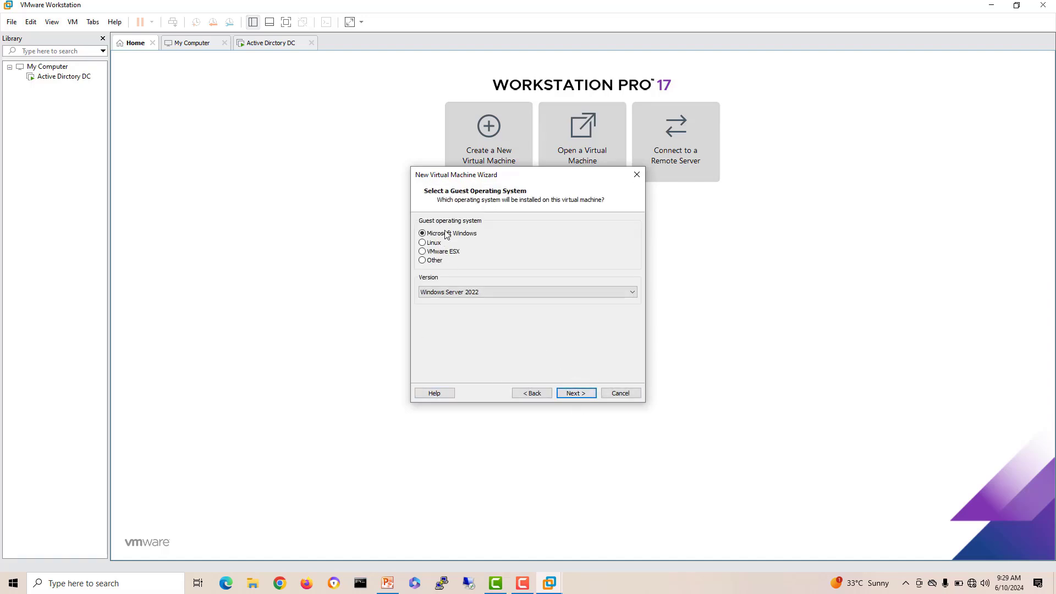
{"action": "left_click", "coordinate": [573, 394]}
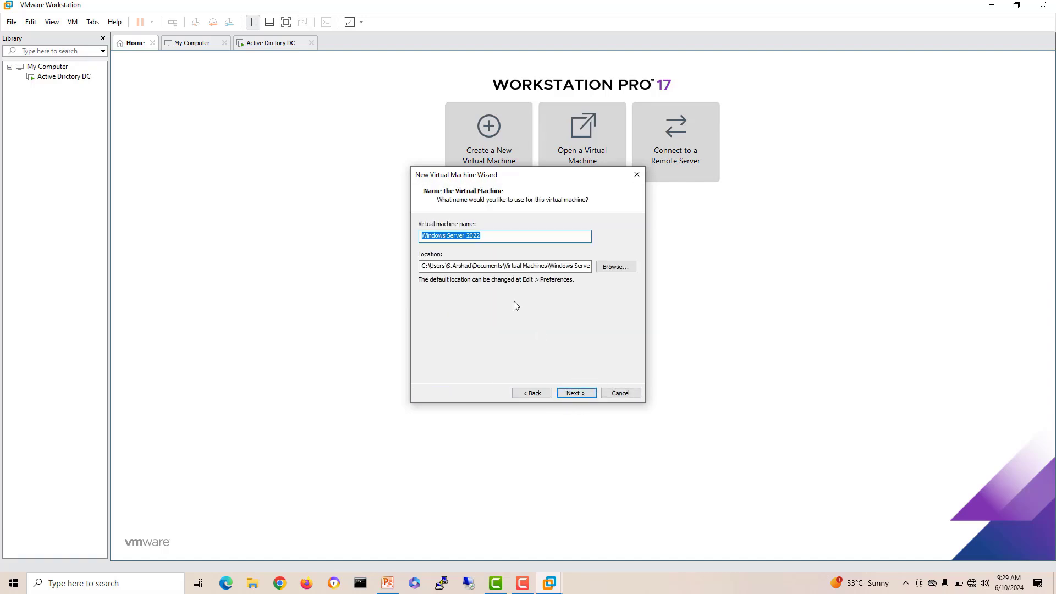
{"action": "type", "text": "SQLN"}
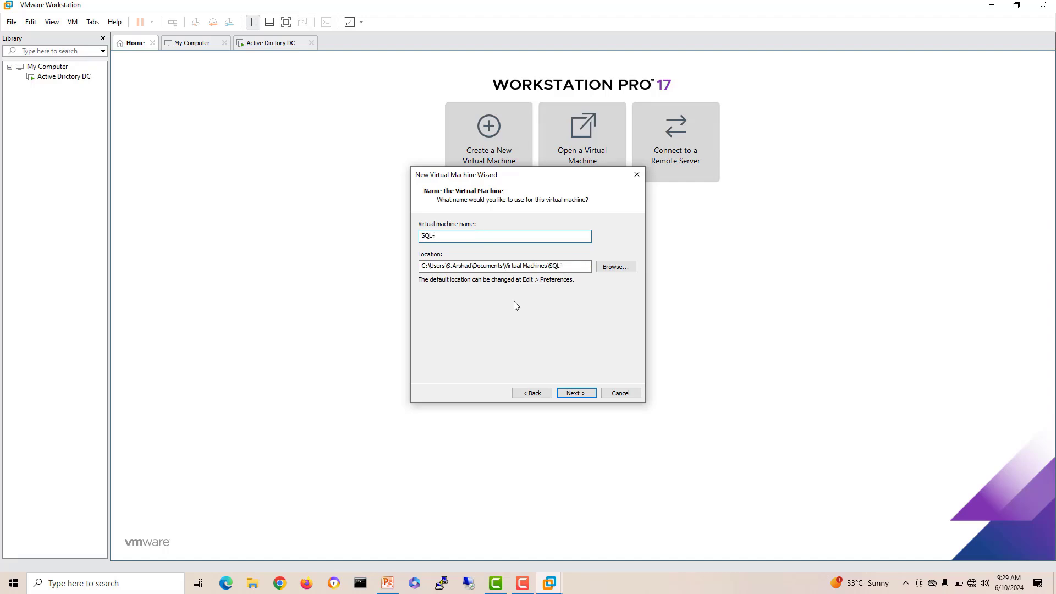
{"action": "type", "text": "Node01"}
{"action": "left_click", "coordinate": [588, 395]}
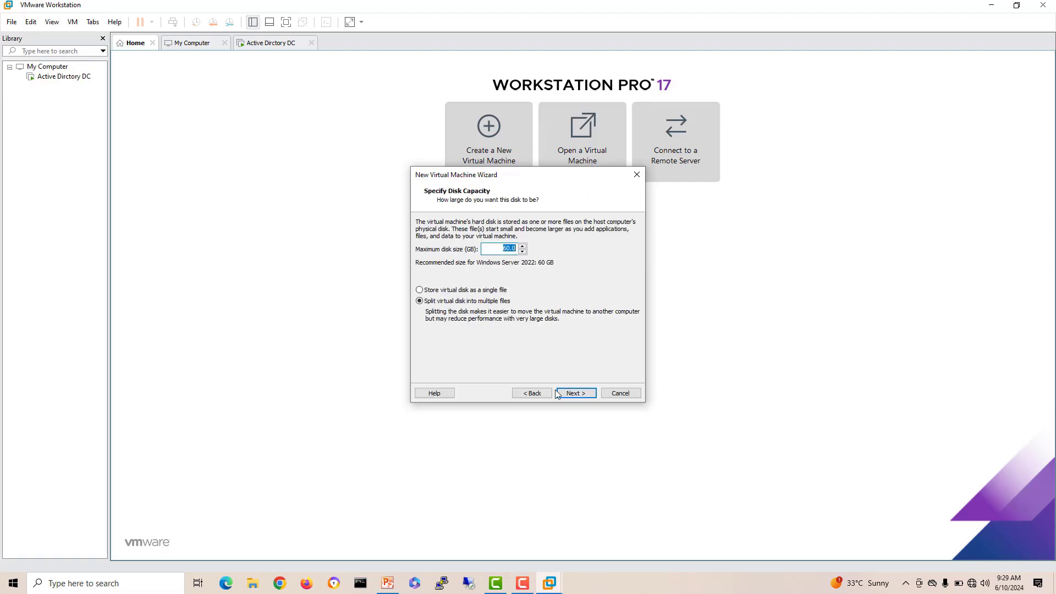
{"action": "left_click", "coordinate": [576, 394]}
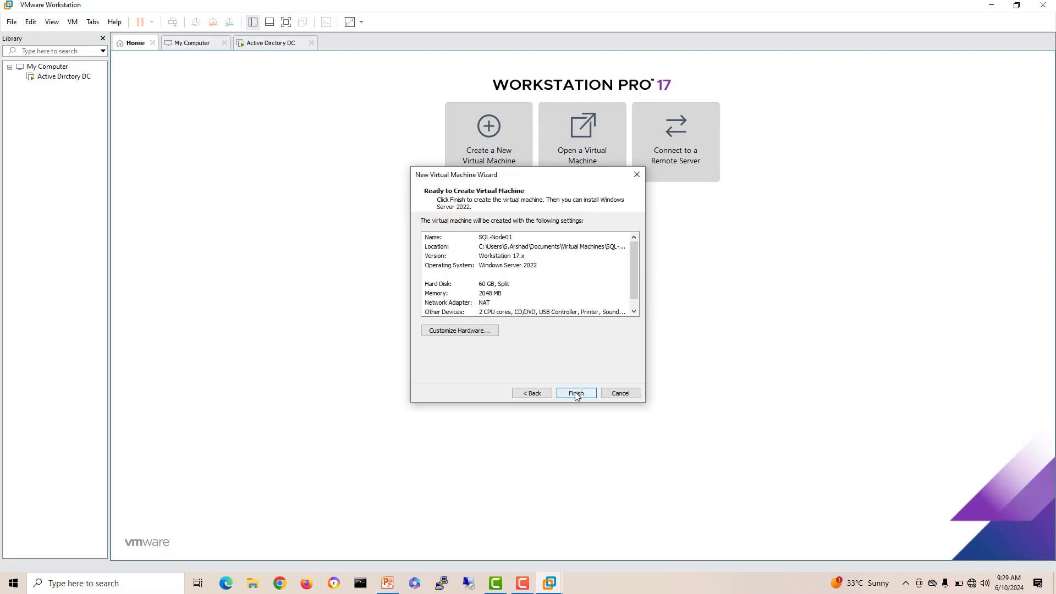
{"action": "left_click", "coordinate": [575, 394]}
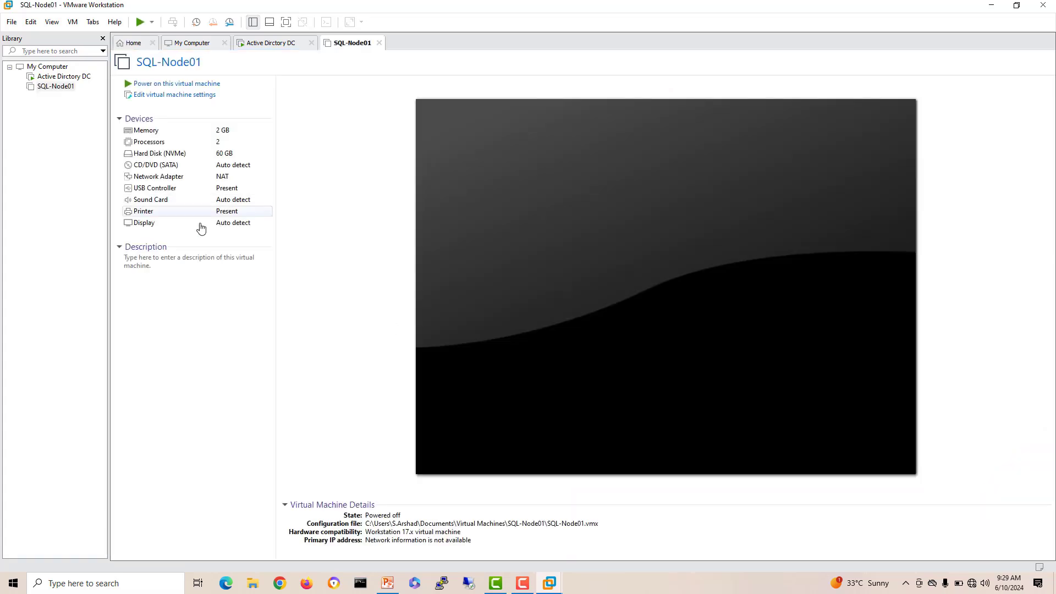
{"action": "left_click", "coordinate": [165, 95]}
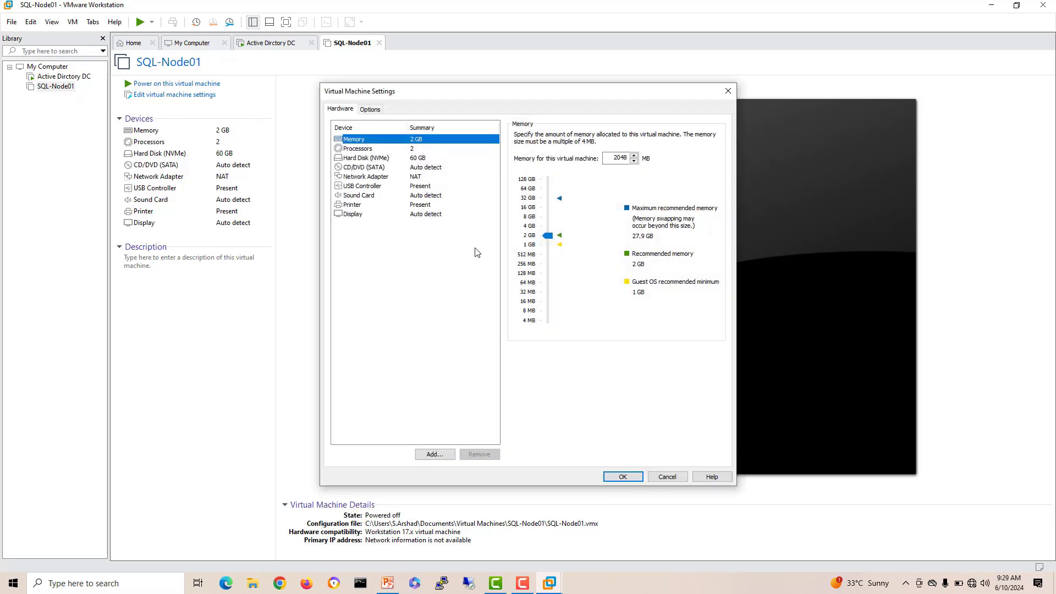
Step: Set SQL-Node01's network adapter to custom VMnet10 and attach the Windows Server 2022 ISO
{"action": "left_click", "coordinate": [406, 178]}
{"action": "left_click", "coordinate": [519, 225]}
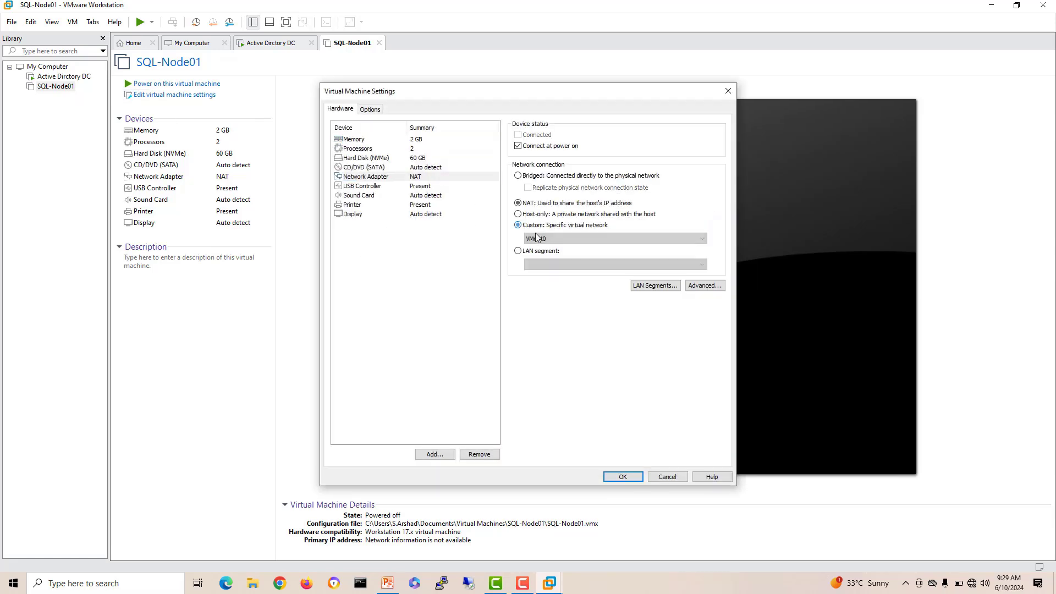
{"action": "left_click", "coordinate": [550, 238]}
{"action": "left_click", "coordinate": [557, 320]}
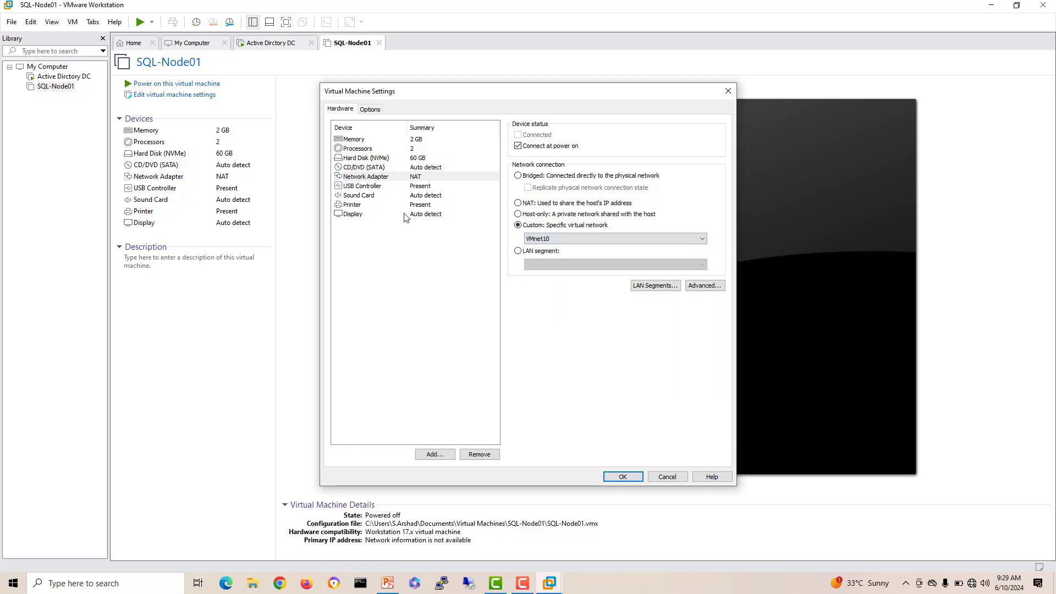
{"action": "left_click", "coordinate": [364, 168]}
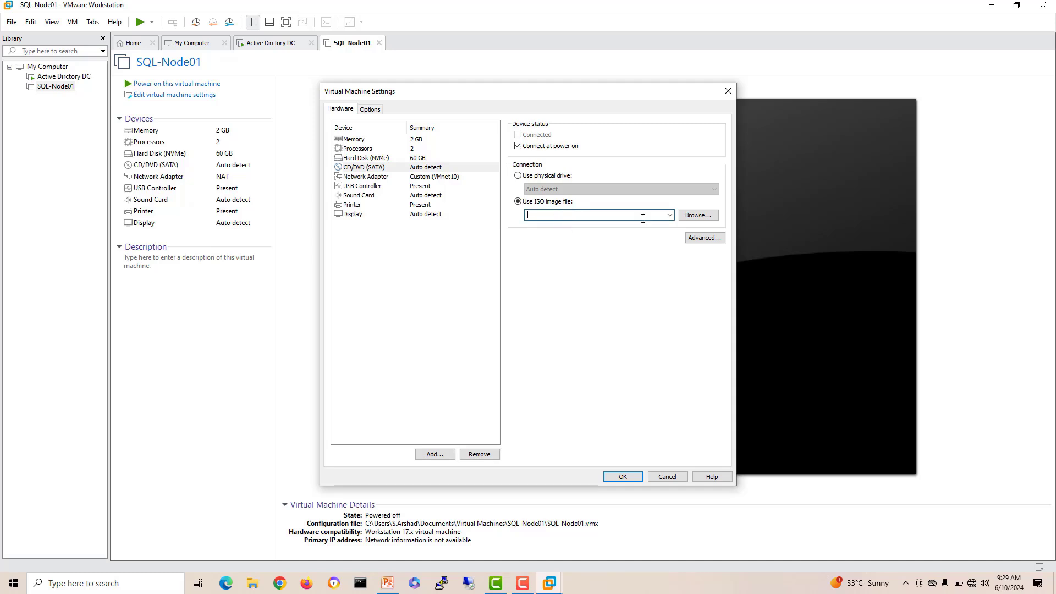
{"action": "left_click", "coordinate": [670, 215]}
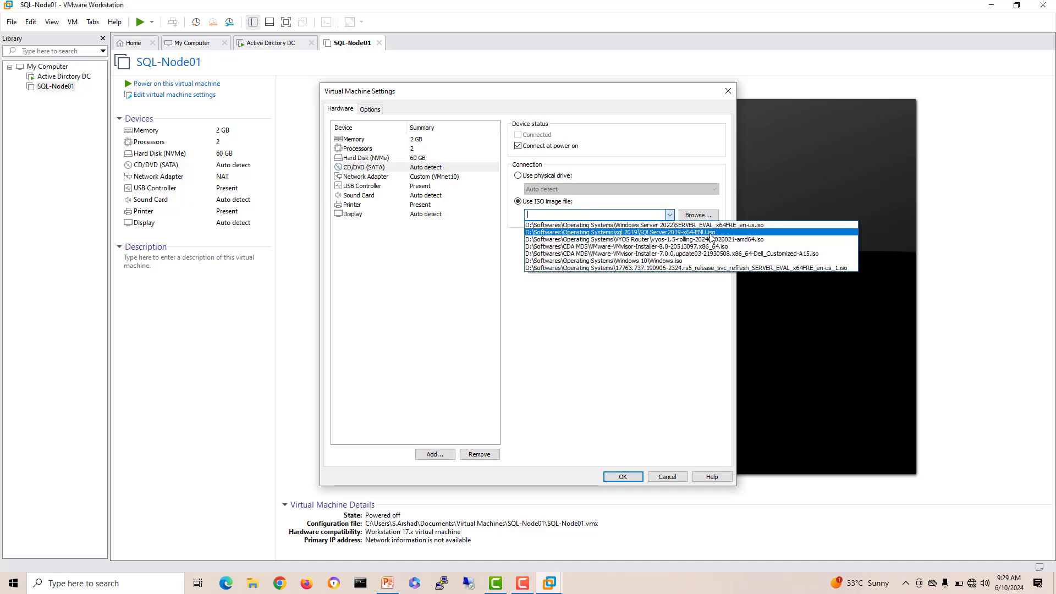
{"action": "left_click", "coordinate": [701, 225]}
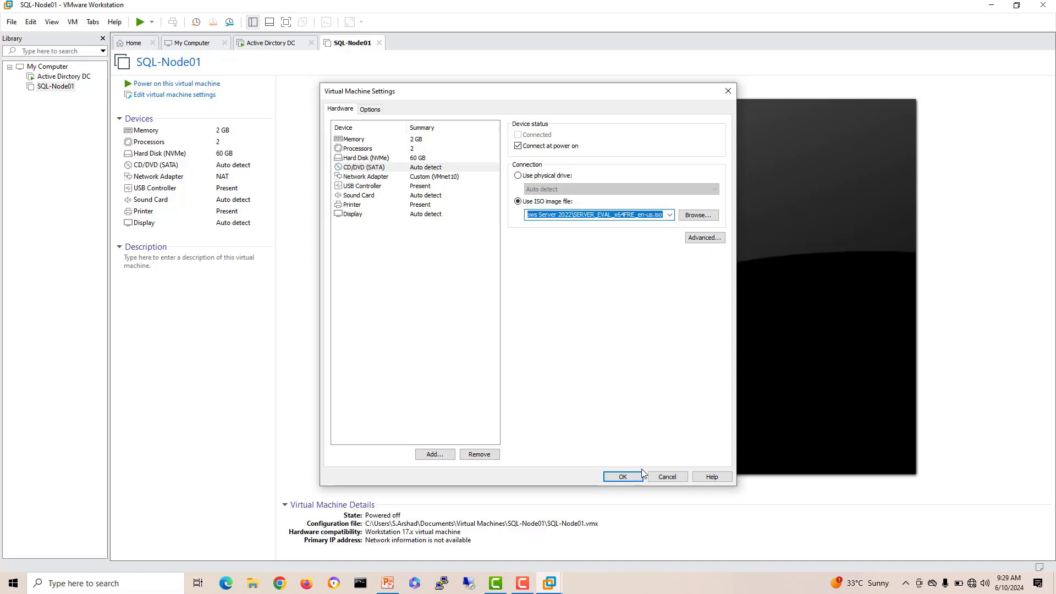
{"action": "left_click", "coordinate": [623, 477]}
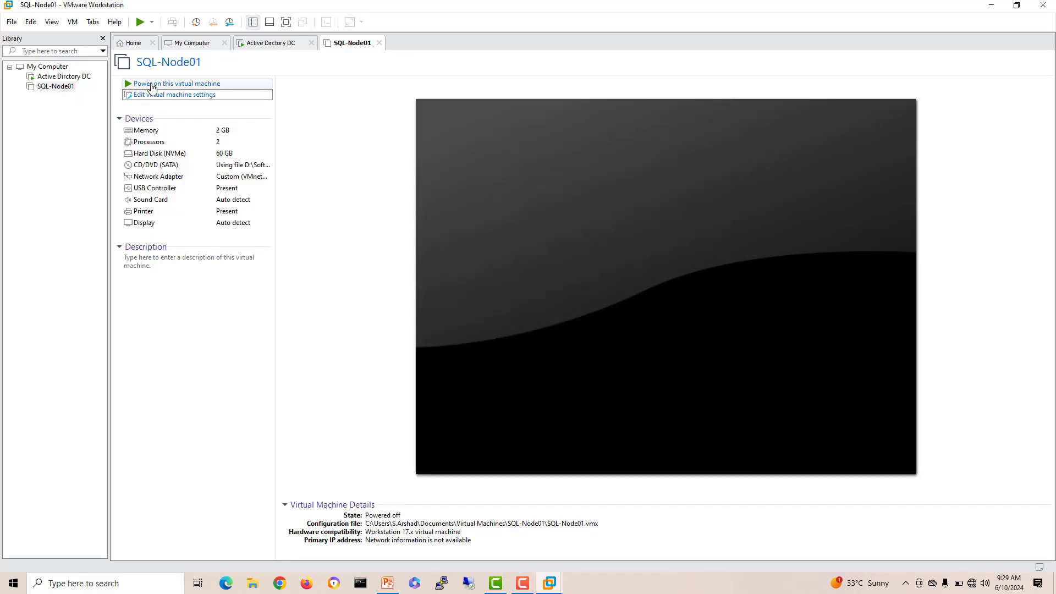
Step: Power on SQL-Node01, boot it from the installation disc, then return to Home
{"action": "left_click", "coordinate": [151, 84]}
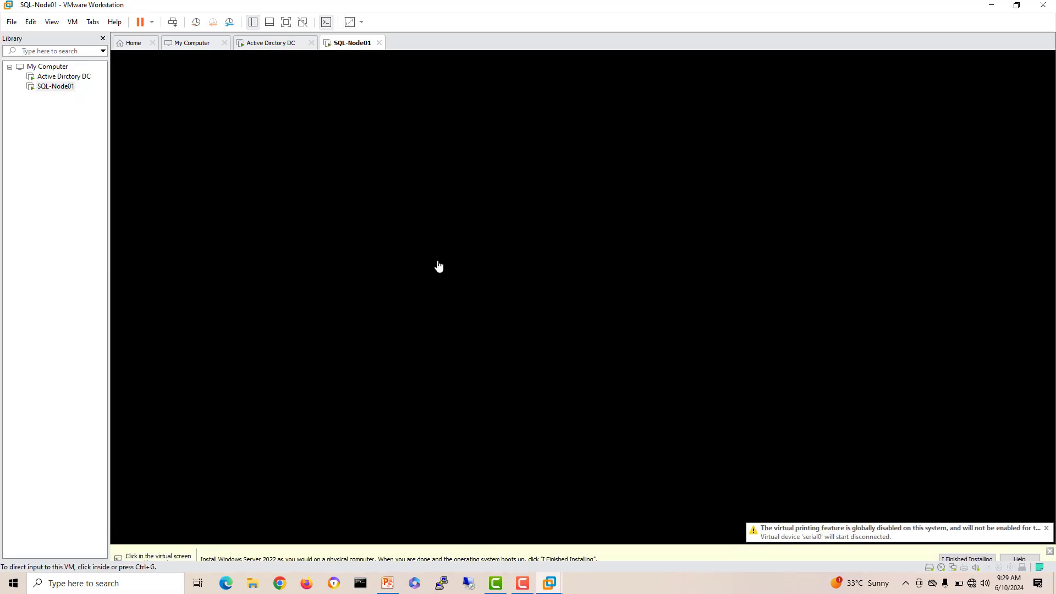
{"action": "left_click", "coordinate": [438, 266]}
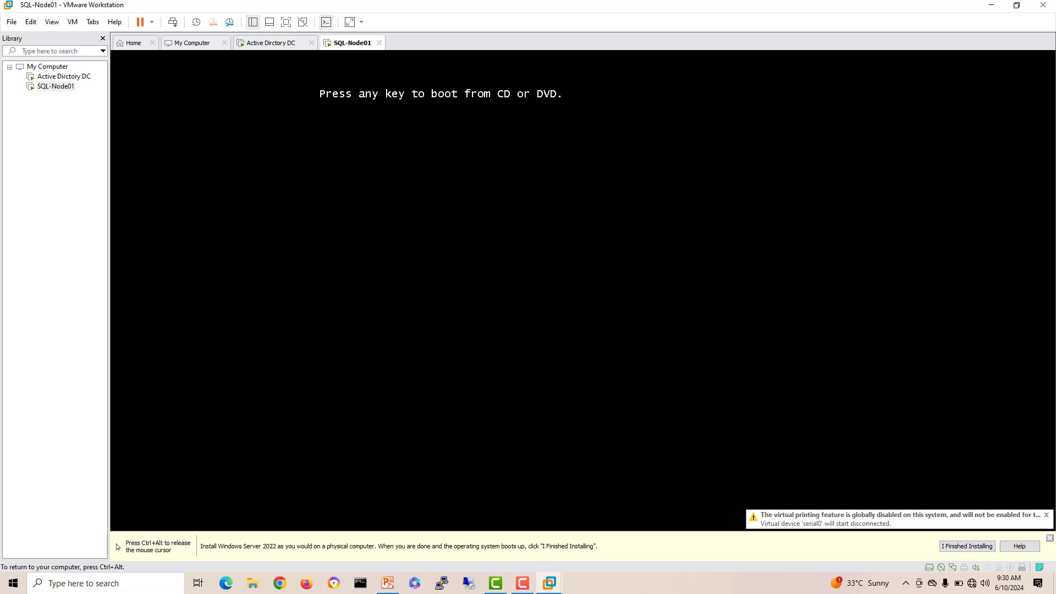
{"action": "key", "text": "Return"}
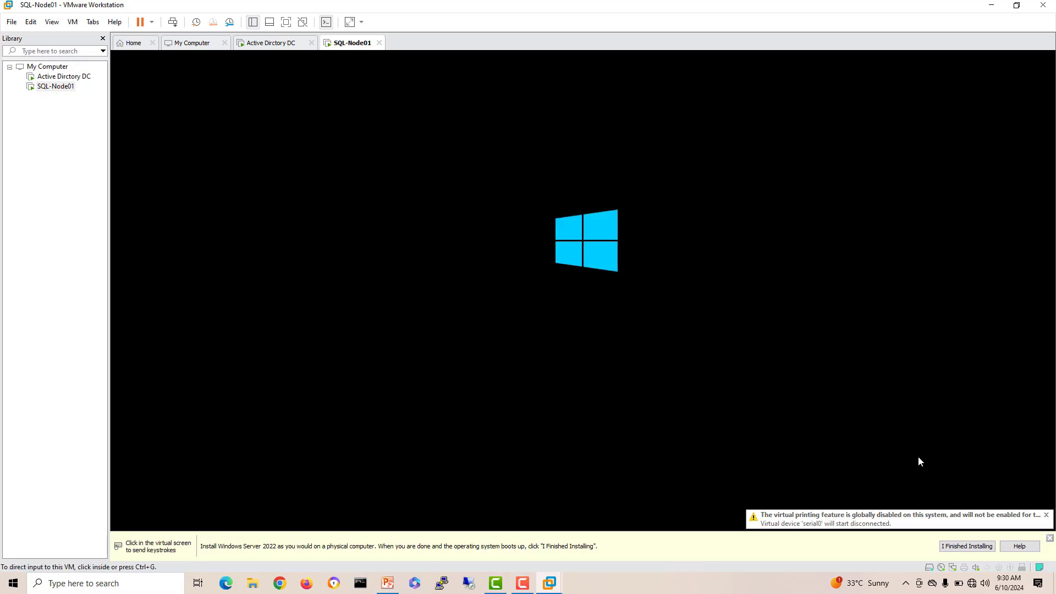
{"action": "left_click", "coordinate": [1049, 539]}
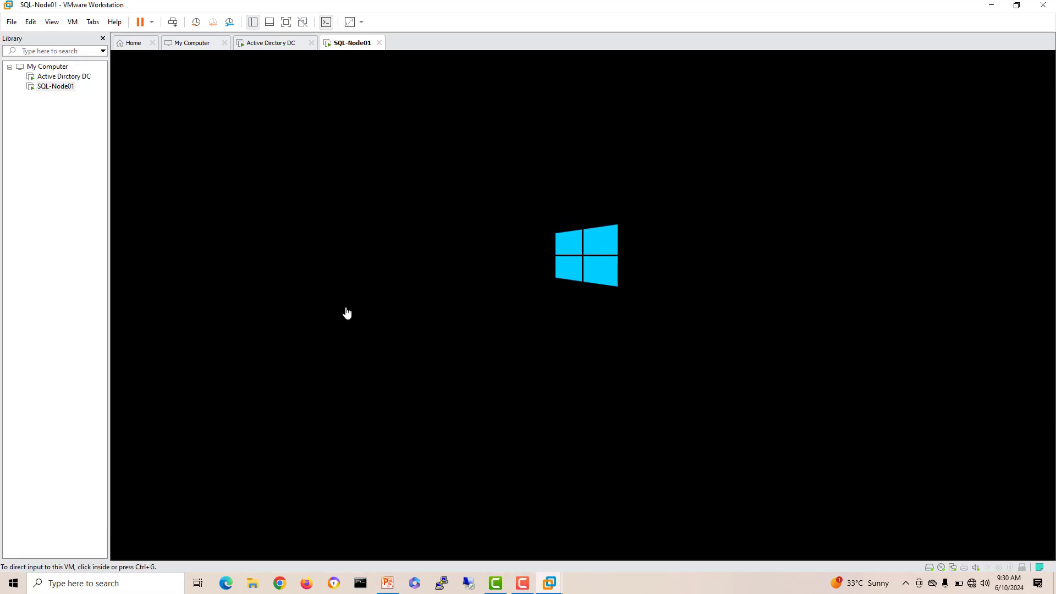
{"action": "left_click", "coordinate": [131, 43]}
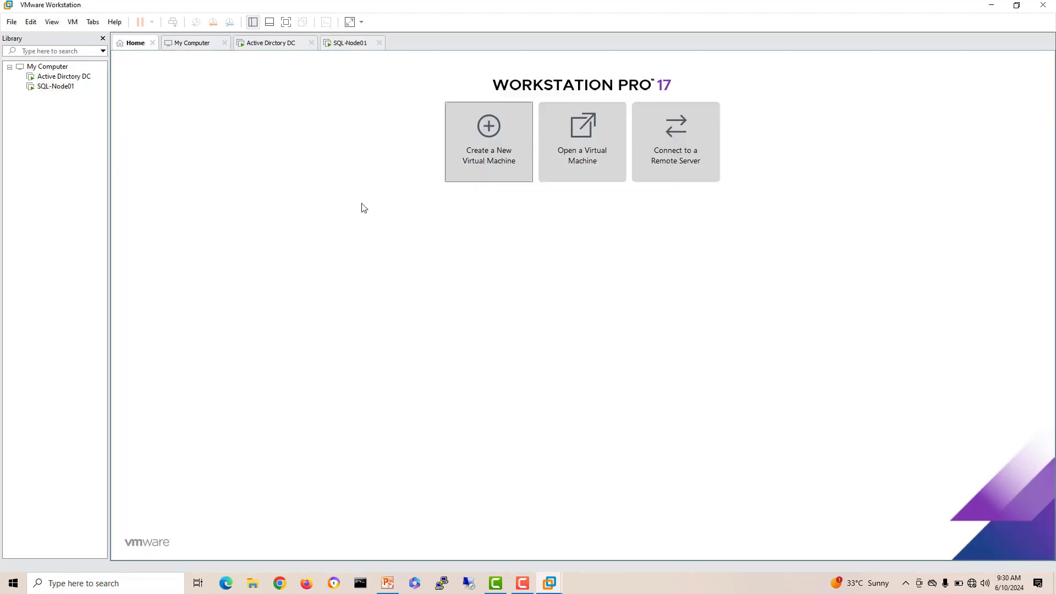
Step: Create SQL-Node02: Typical setup, OS installed later, Windows Server 2022, 60 GB disk
{"action": "left_click", "coordinate": [471, 160]}
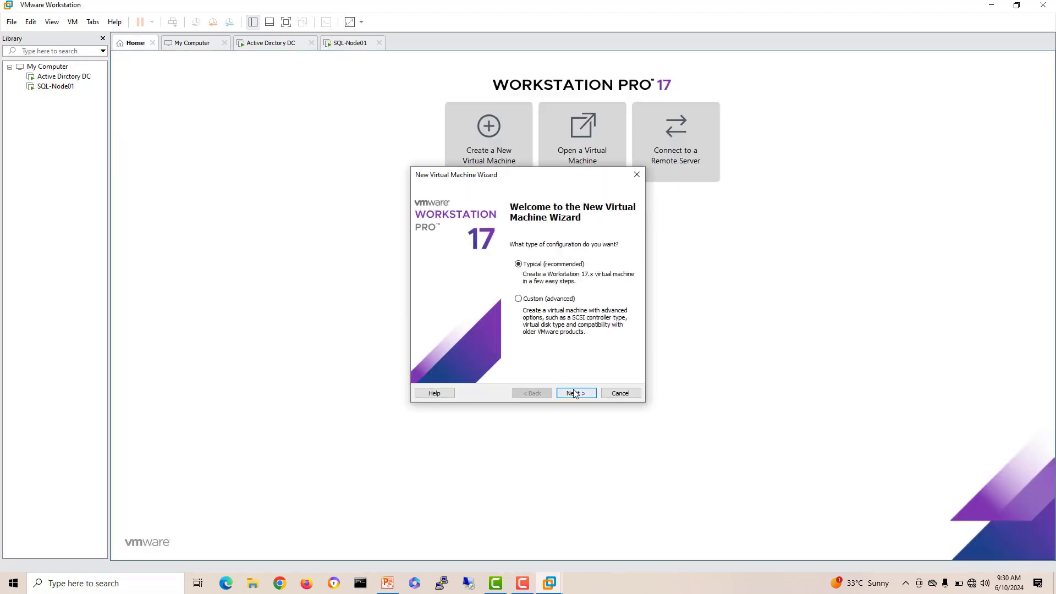
{"action": "left_click", "coordinate": [575, 393]}
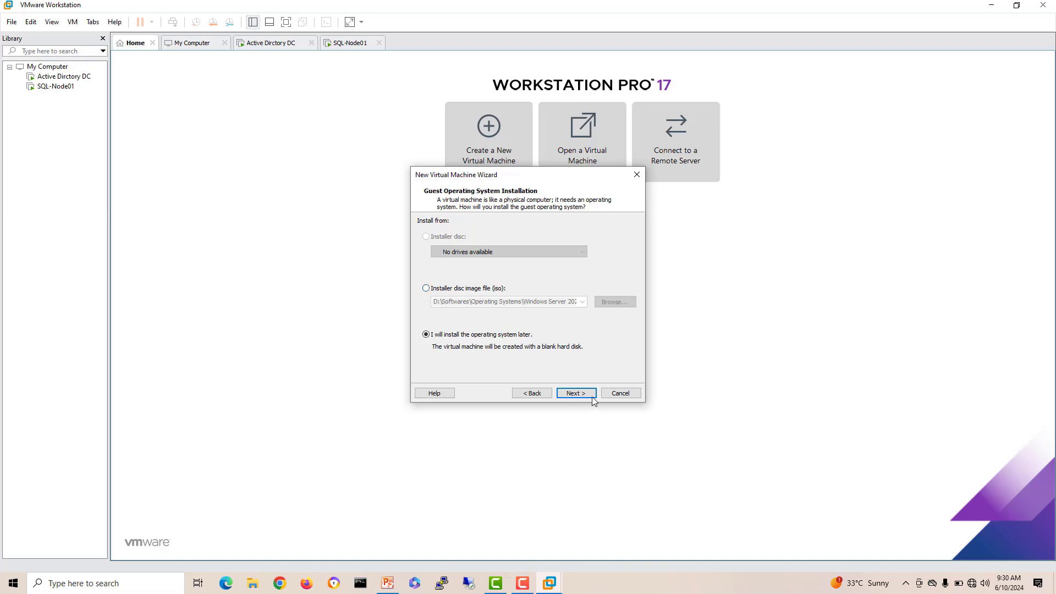
{"action": "left_click", "coordinate": [593, 396]}
{"action": "left_click", "coordinate": [574, 394]}
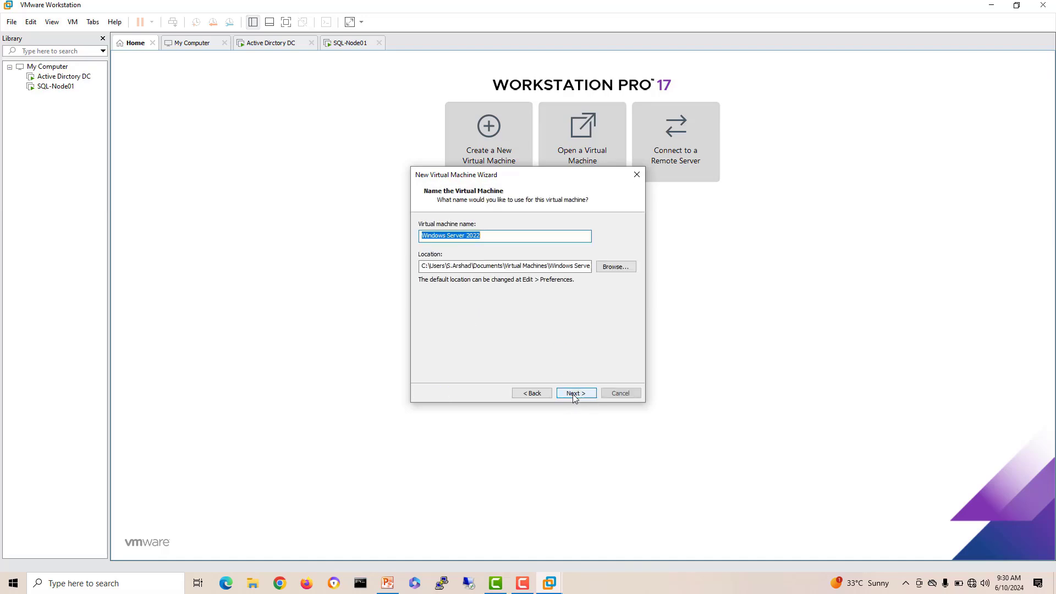
{"action": "type", "text": "SQL-Node02"}
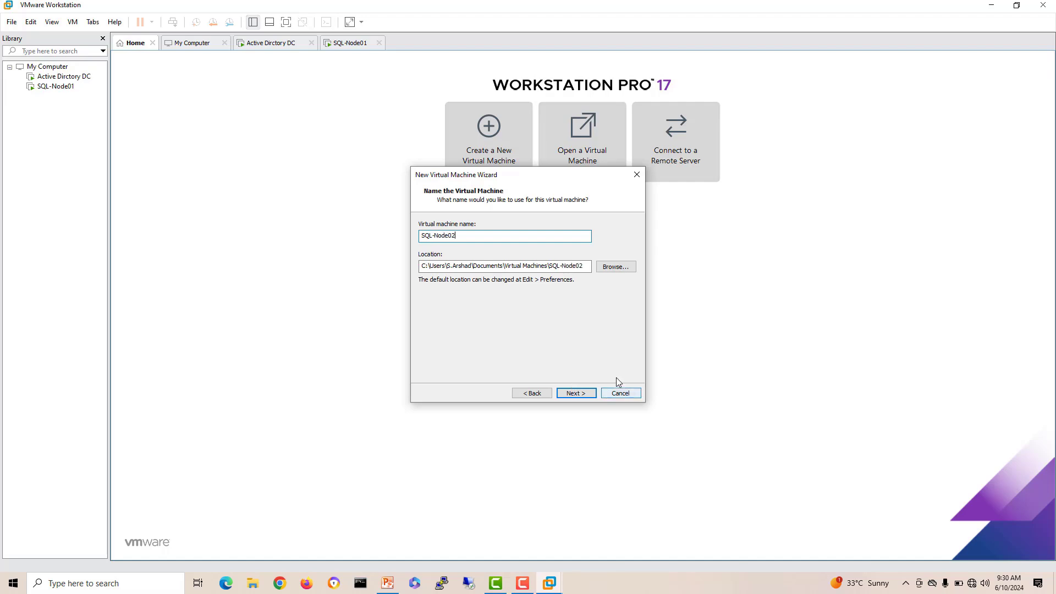
{"action": "left_click", "coordinate": [582, 393]}
{"action": "left_click", "coordinate": [583, 394]}
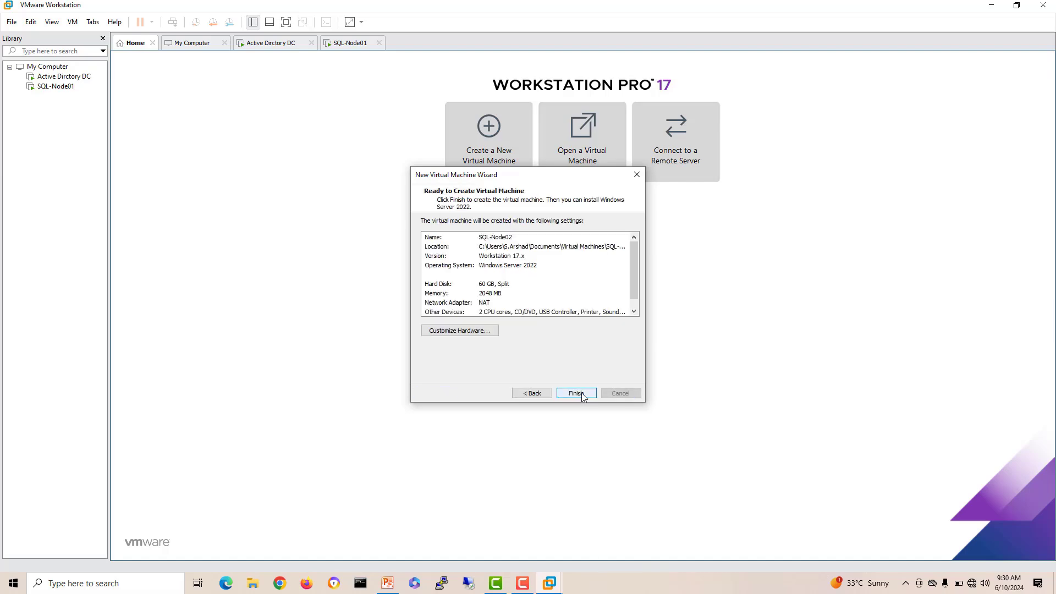
{"action": "left_click", "coordinate": [582, 393]}
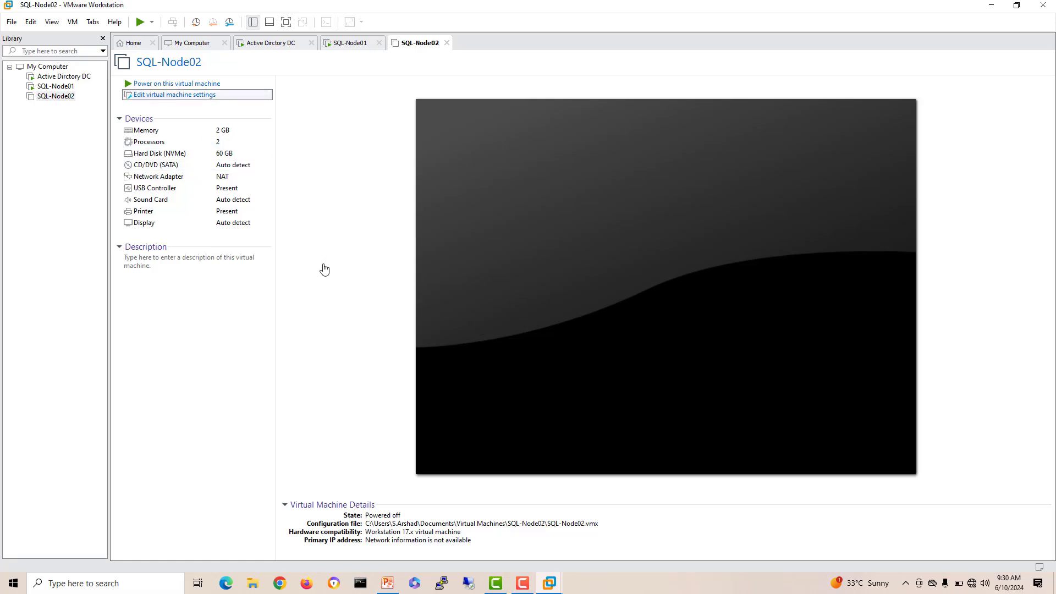
Step: Set SQL-Node02's network adapter to custom VMnet10 and its CD/DVD to the Windows Server 2022 ISO
{"action": "left_click", "coordinate": [361, 177]}
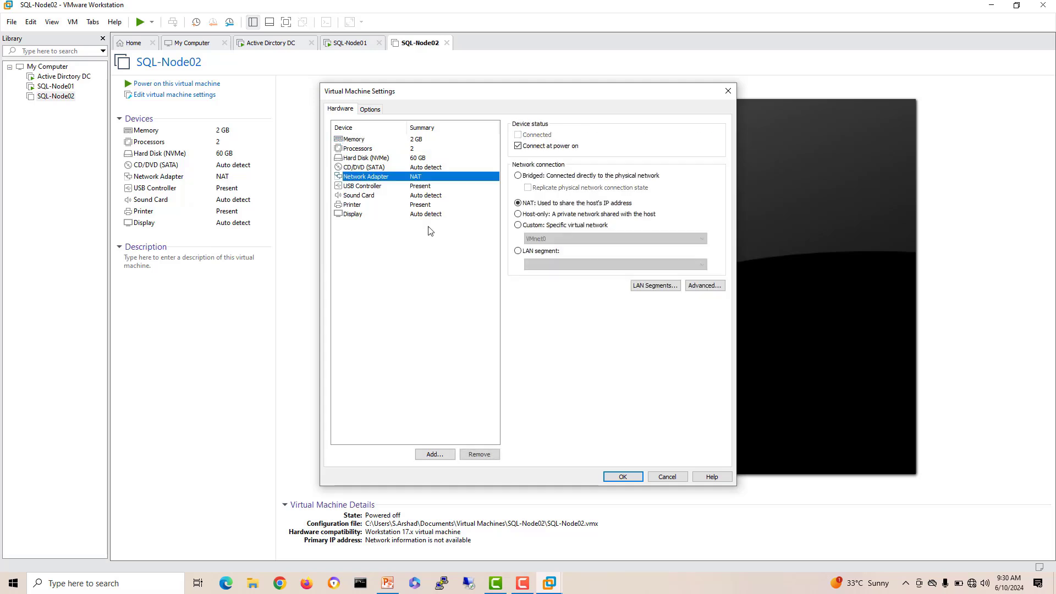
{"action": "left_click", "coordinate": [519, 225]}
{"action": "left_click", "coordinate": [616, 239]}
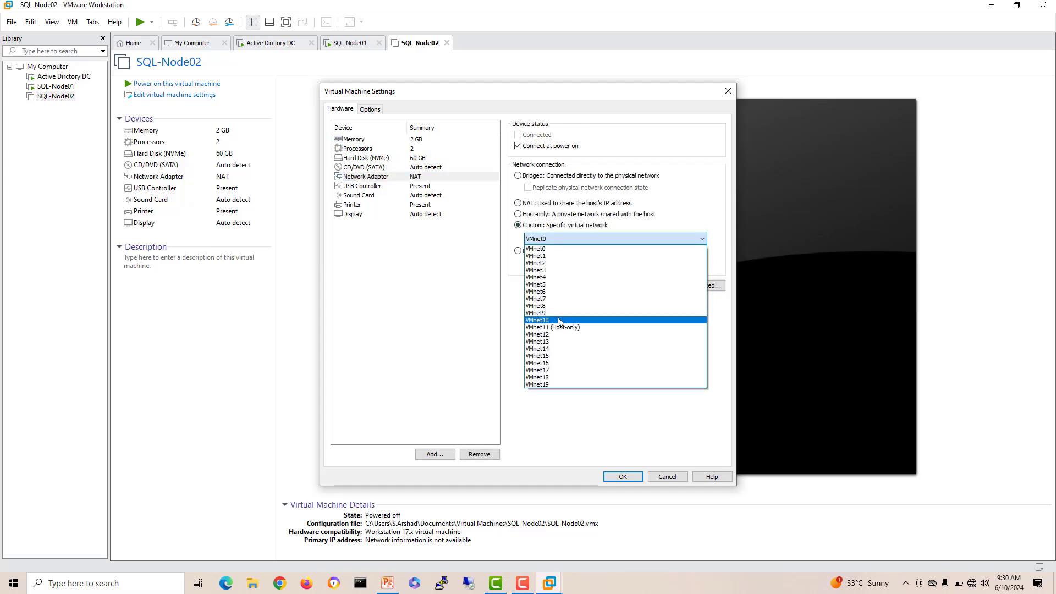
{"action": "left_click", "coordinate": [583, 324]}
{"action": "left_click", "coordinate": [381, 169]}
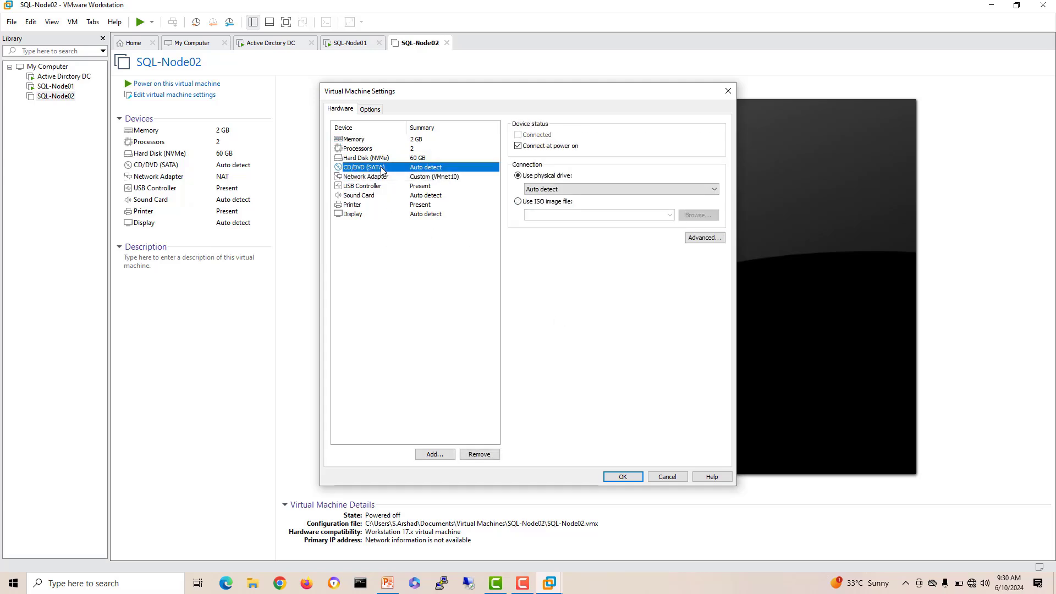
{"action": "left_click", "coordinate": [558, 203]}
{"action": "left_click", "coordinate": [669, 215]}
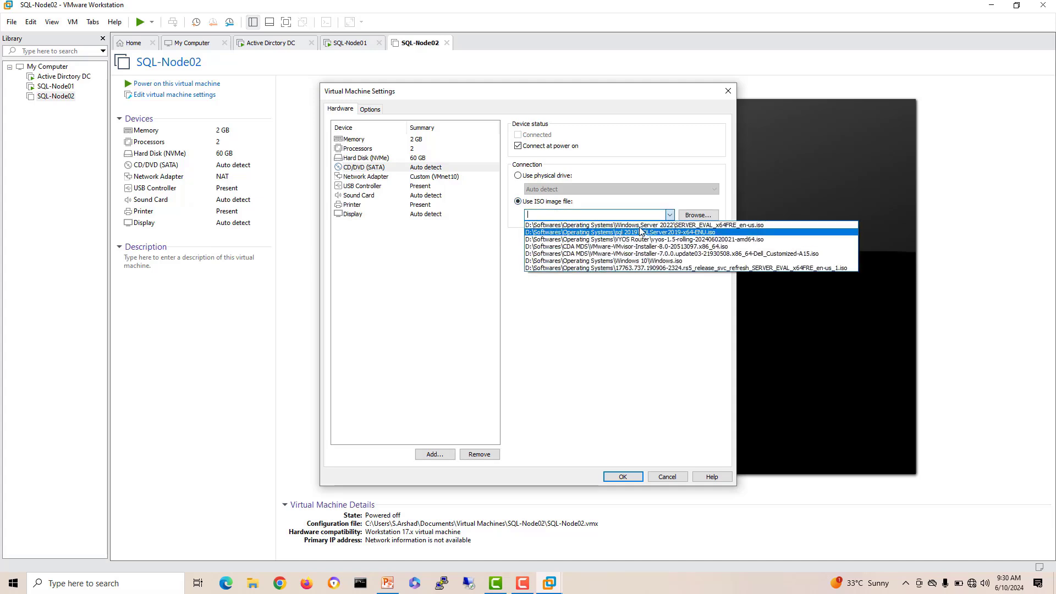
{"action": "left_click", "coordinate": [641, 225]}
{"action": "left_click", "coordinate": [611, 474]}
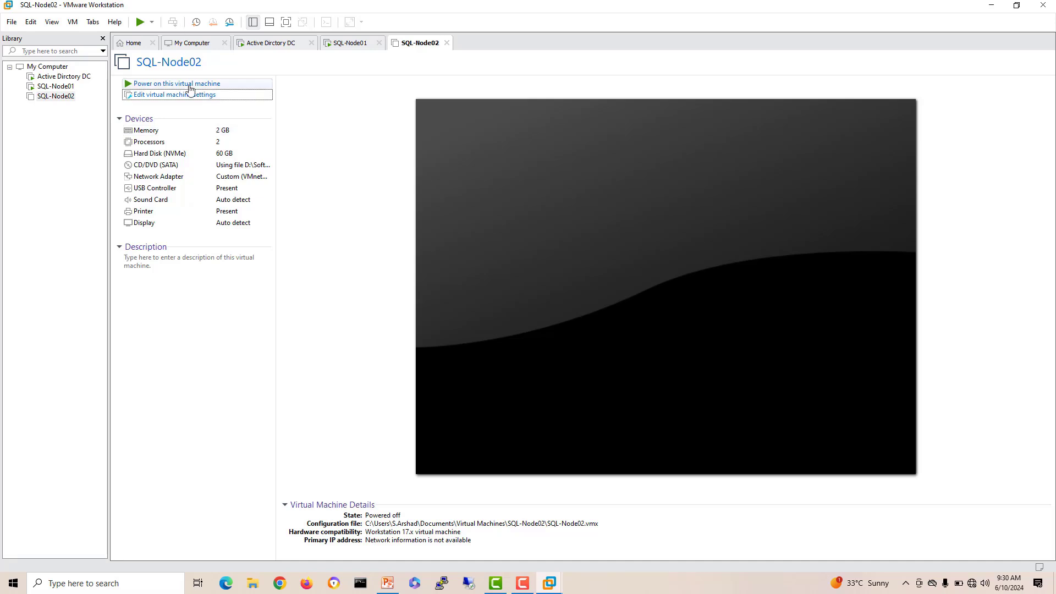
Step: Power on SQL-Node02 and boot it from the installation DVD
{"action": "left_click", "coordinate": [189, 84]}
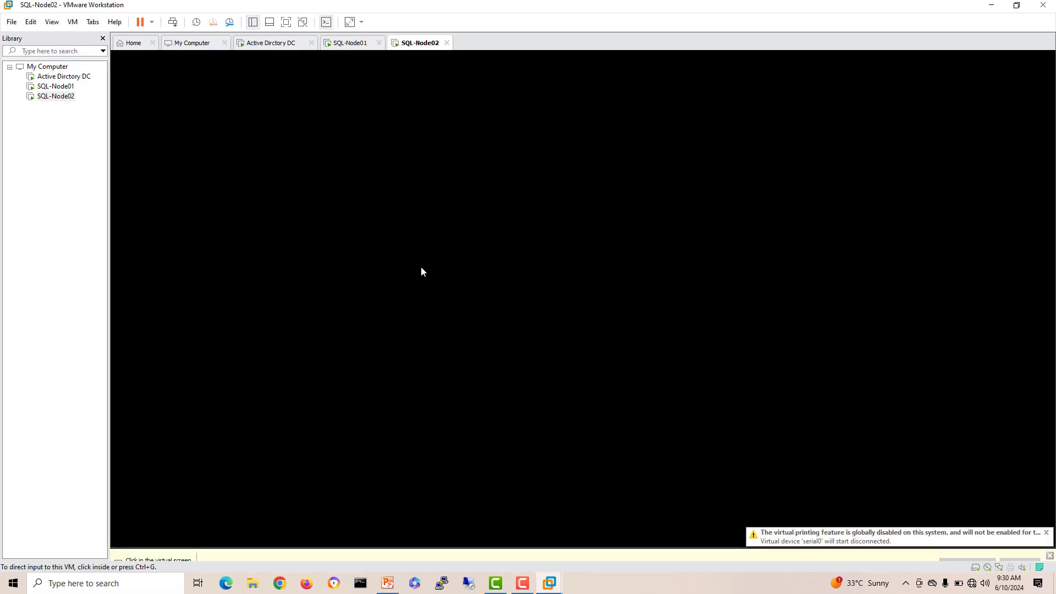
{"action": "left_click", "coordinate": [422, 272]}
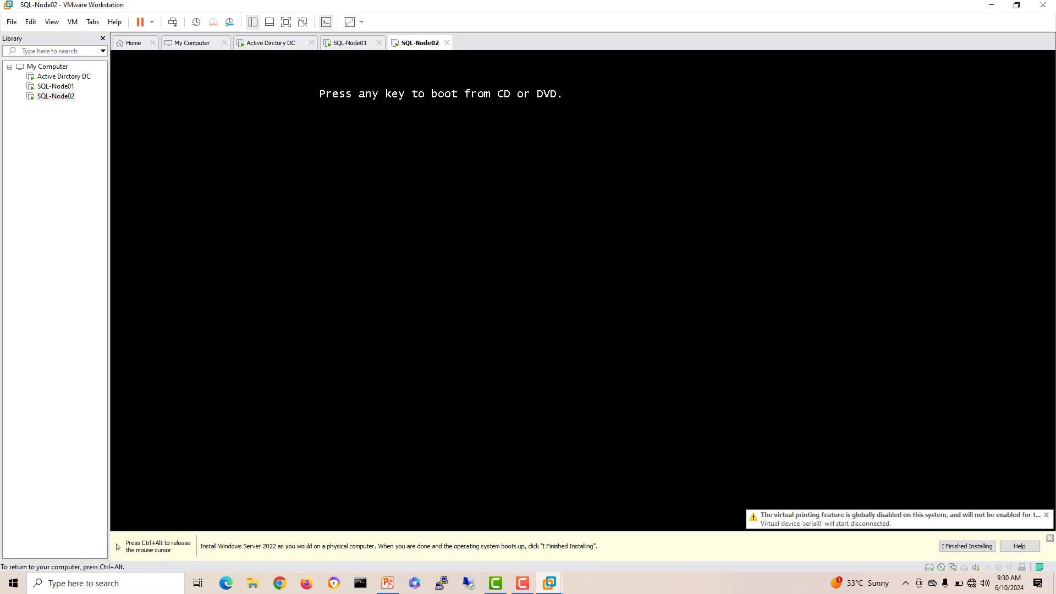
{"action": "key", "text": "Return"}
{"action": "key", "text": "ctrl+alt"}
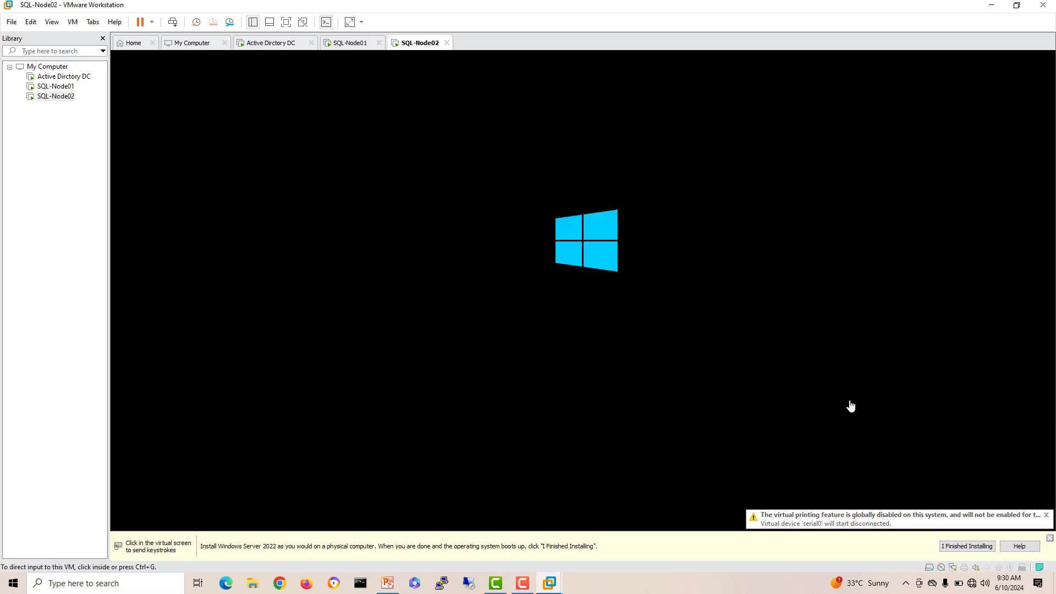
{"action": "left_click", "coordinate": [1049, 538]}
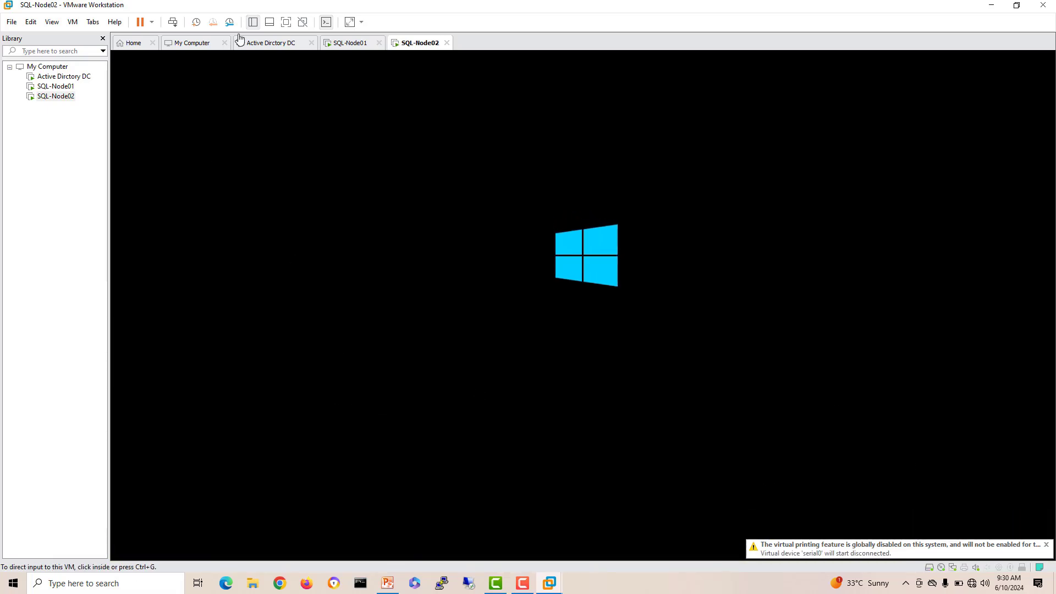
Step: On Active Dirctory DC, accept the default language and choose Install now
{"action": "left_click", "coordinate": [256, 44]}
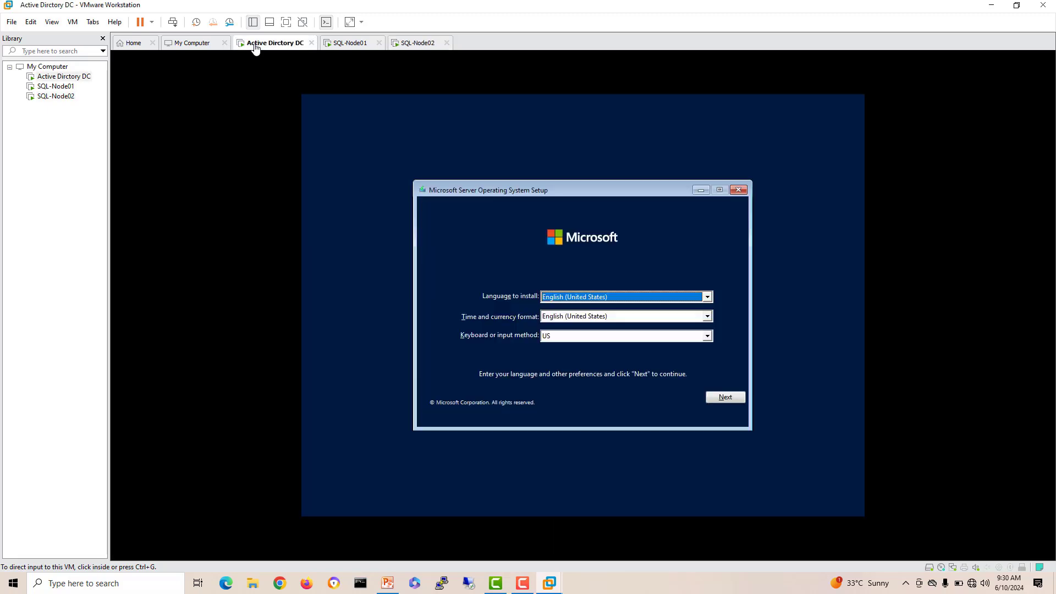
{"action": "left_click", "coordinate": [631, 401]}
{"action": "left_click", "coordinate": [718, 395]}
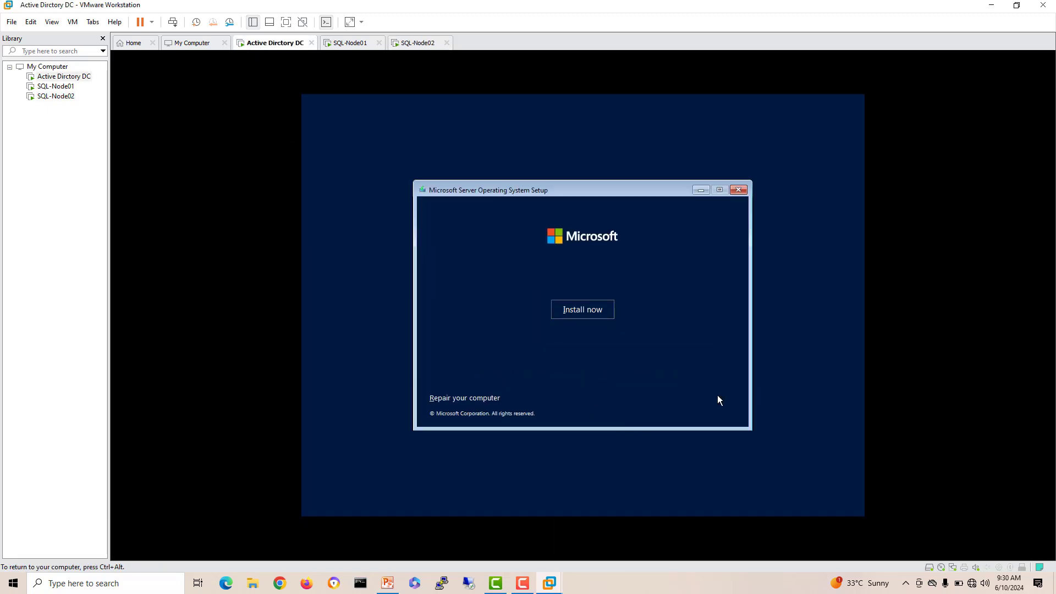
{"action": "left_click", "coordinate": [609, 306]}
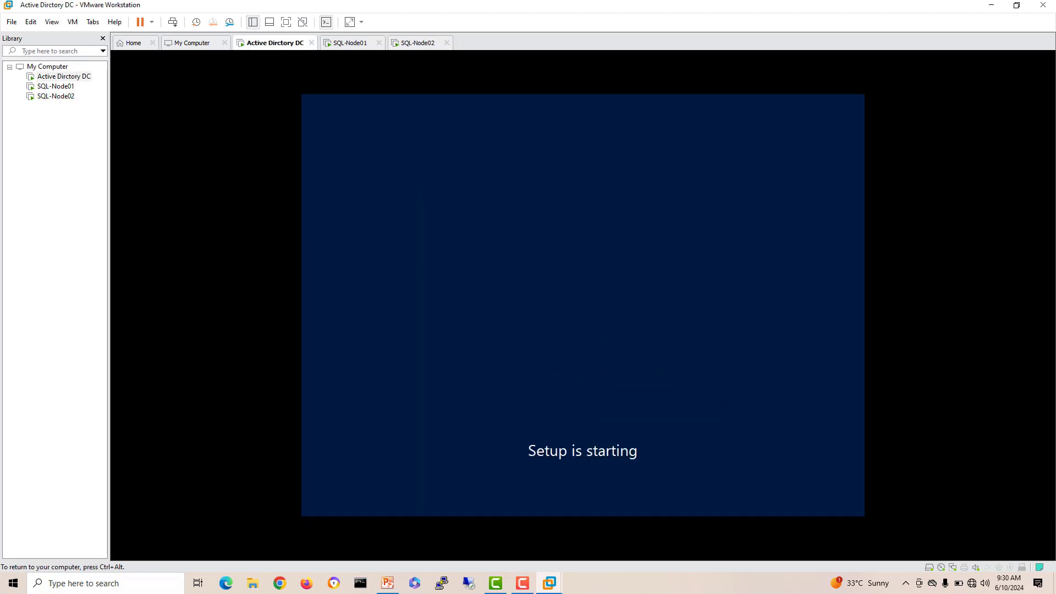
{"action": "key", "text": "ctrl+alt"}
Step: On SQL-Node01, accept the default language and choose Install now
{"action": "left_click", "coordinate": [350, 43]}
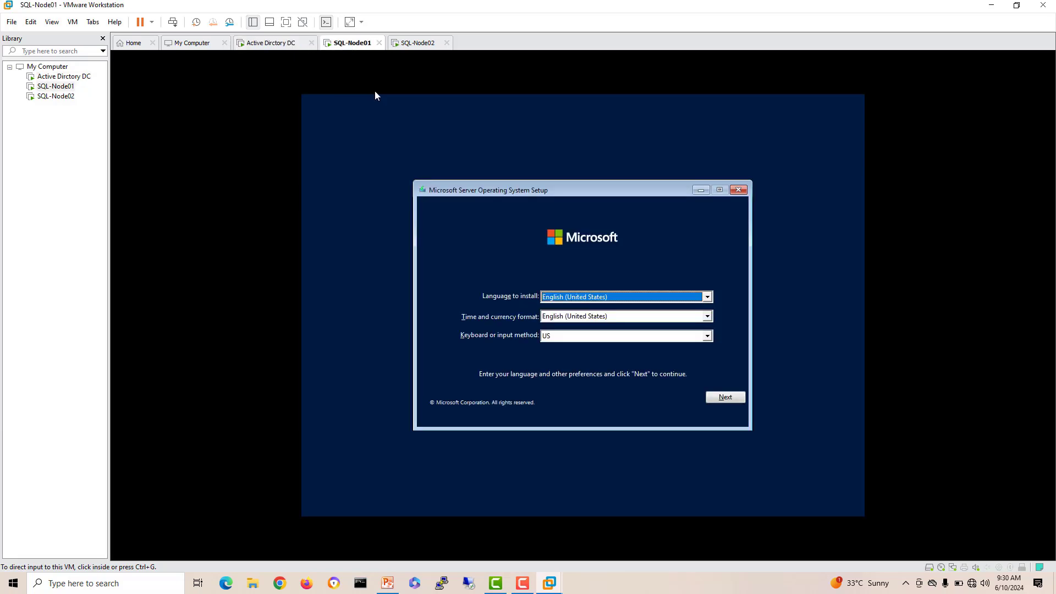
{"action": "left_click", "coordinate": [722, 394]}
{"action": "left_click", "coordinate": [725, 399]}
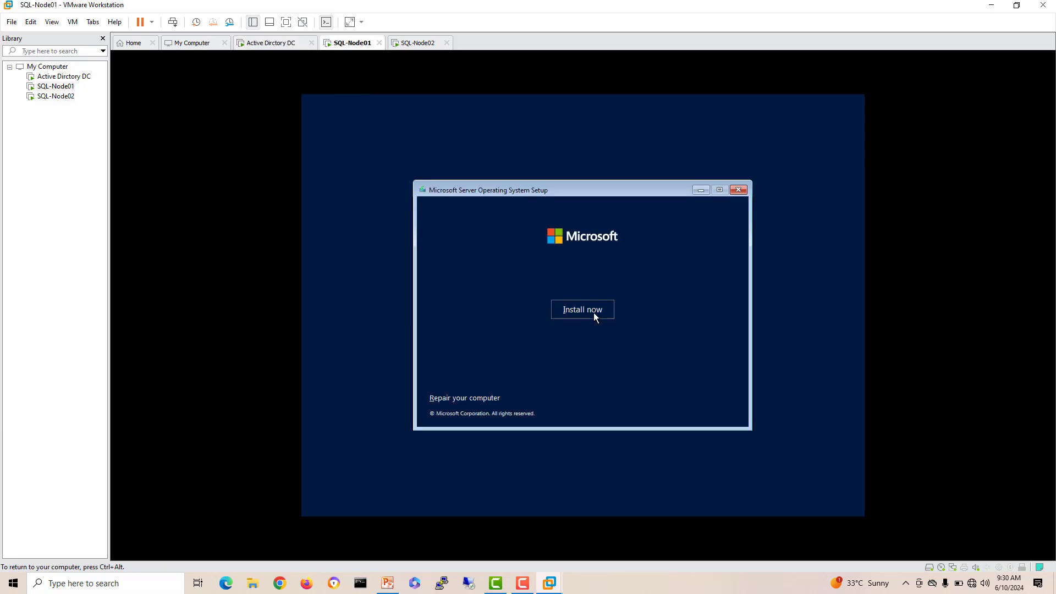
{"action": "left_click", "coordinate": [593, 312]}
{"action": "key", "text": "ctrl+alt"}
{"action": "left_click", "coordinate": [420, 45]}
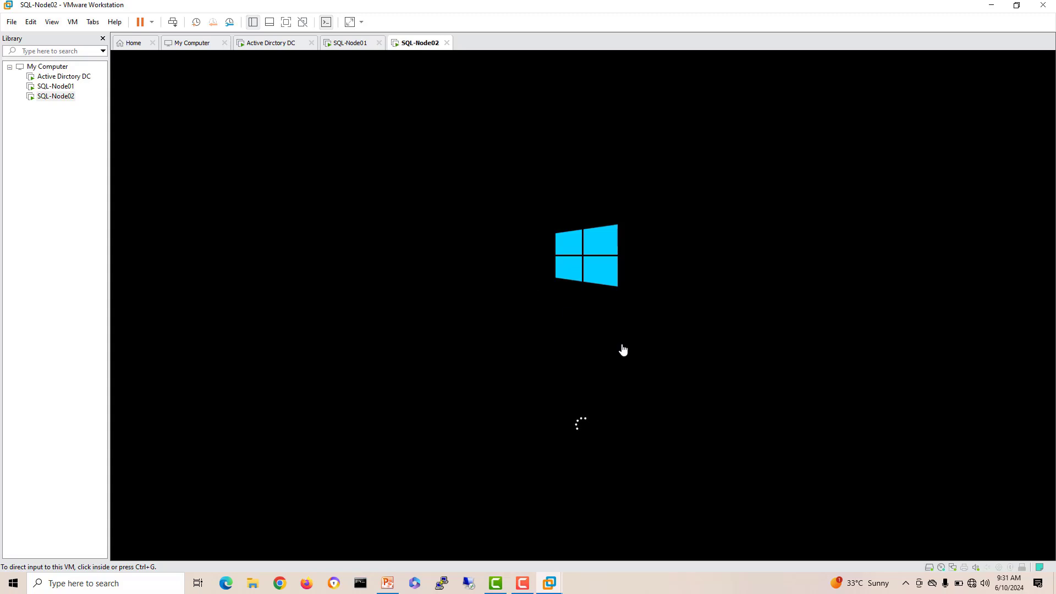
{"action": "left_click", "coordinate": [253, 44]}
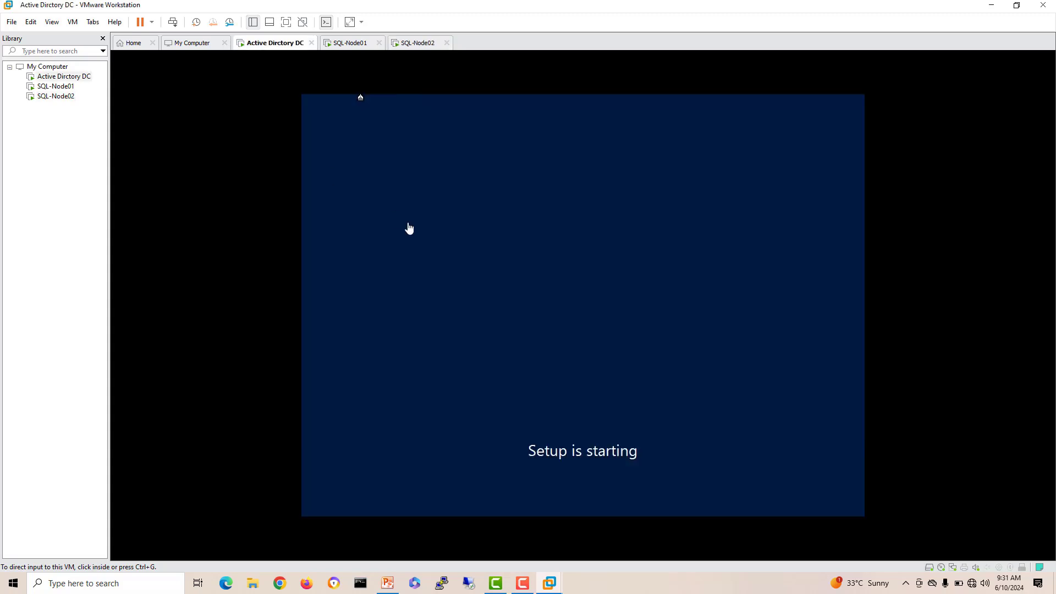
Step: Check host CPU and memory usage in Task Manager, then close it
{"action": "right_click", "coordinate": [639, 591]}
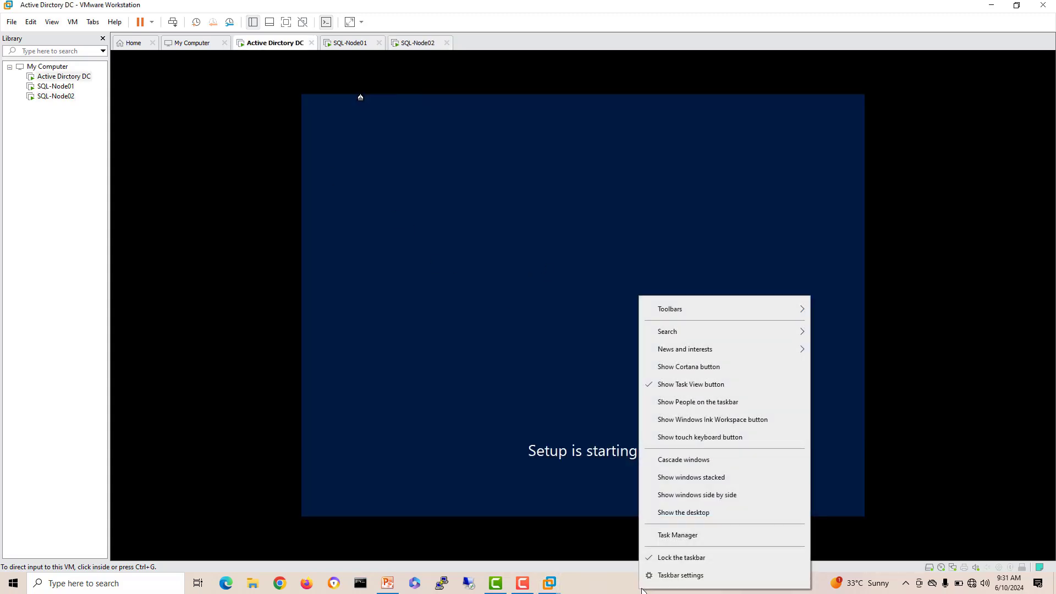
{"action": "left_click", "coordinate": [676, 576]}
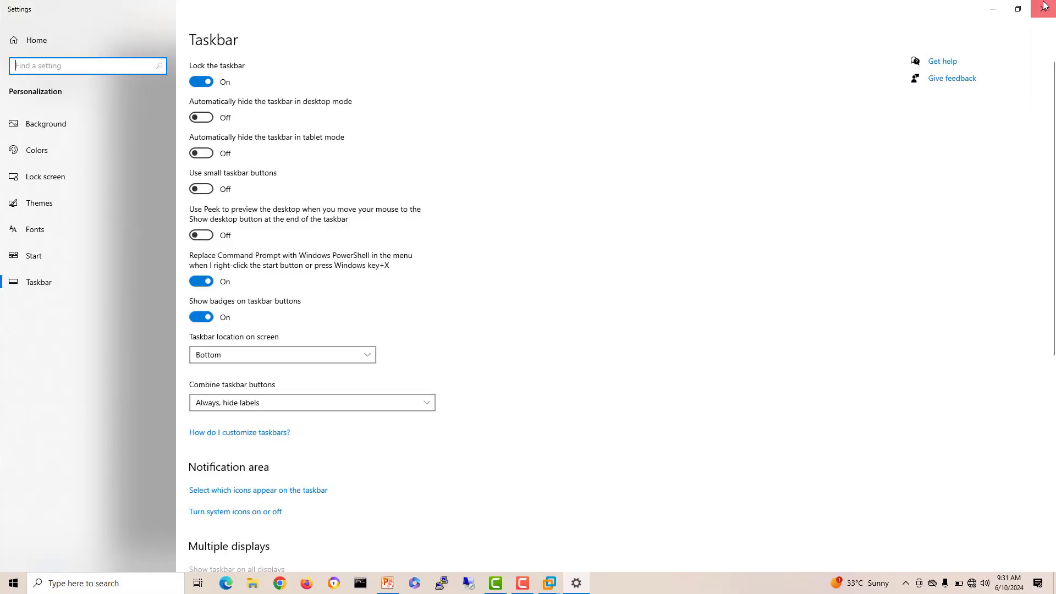
{"action": "left_click", "coordinate": [1044, 8]}
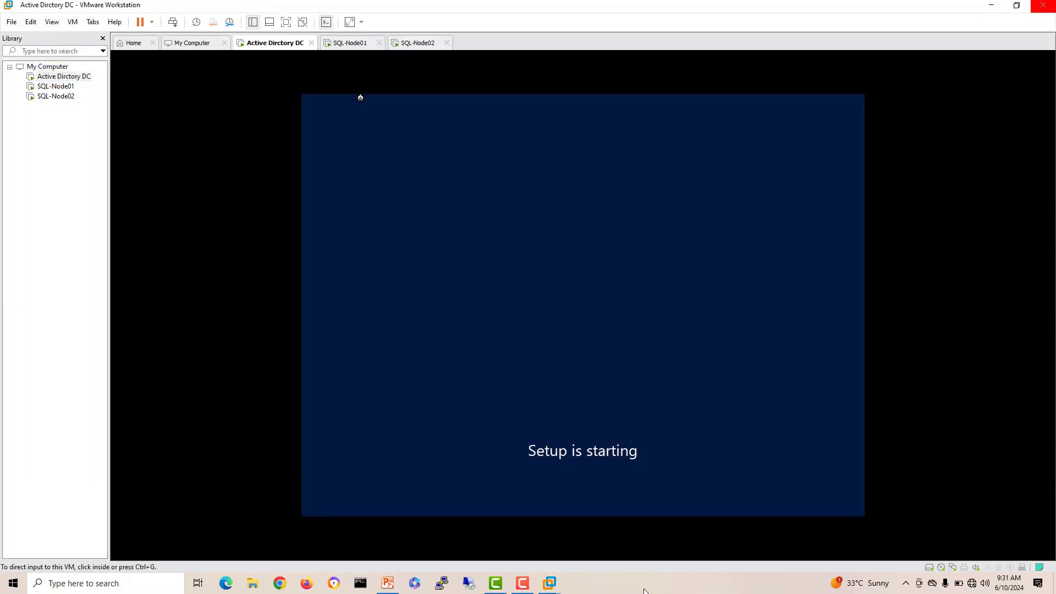
{"action": "right_click", "coordinate": [645, 591]}
{"action": "left_click", "coordinate": [695, 535]}
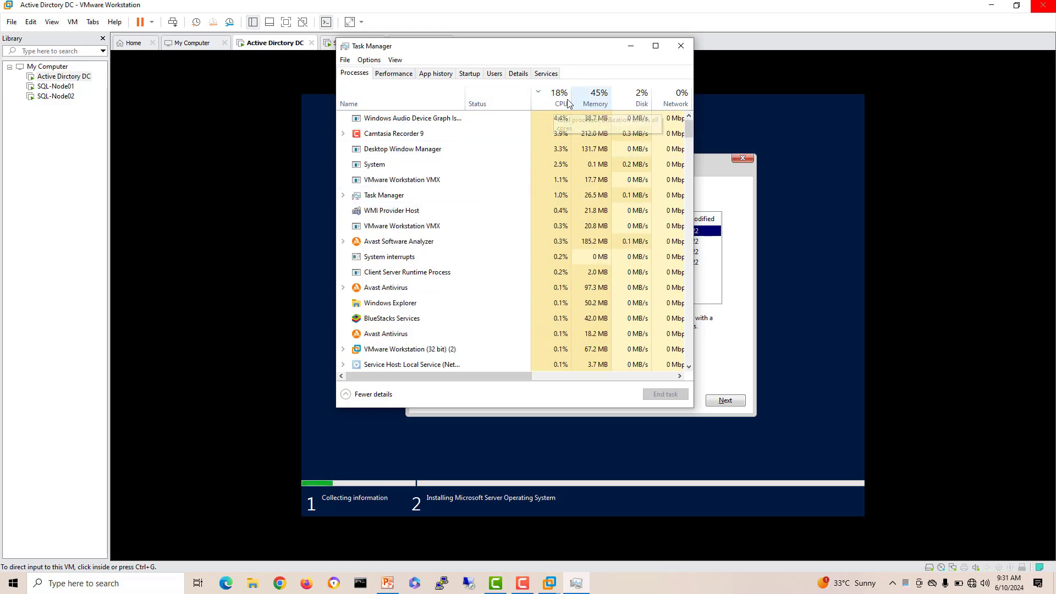
{"action": "left_click", "coordinate": [682, 53]}
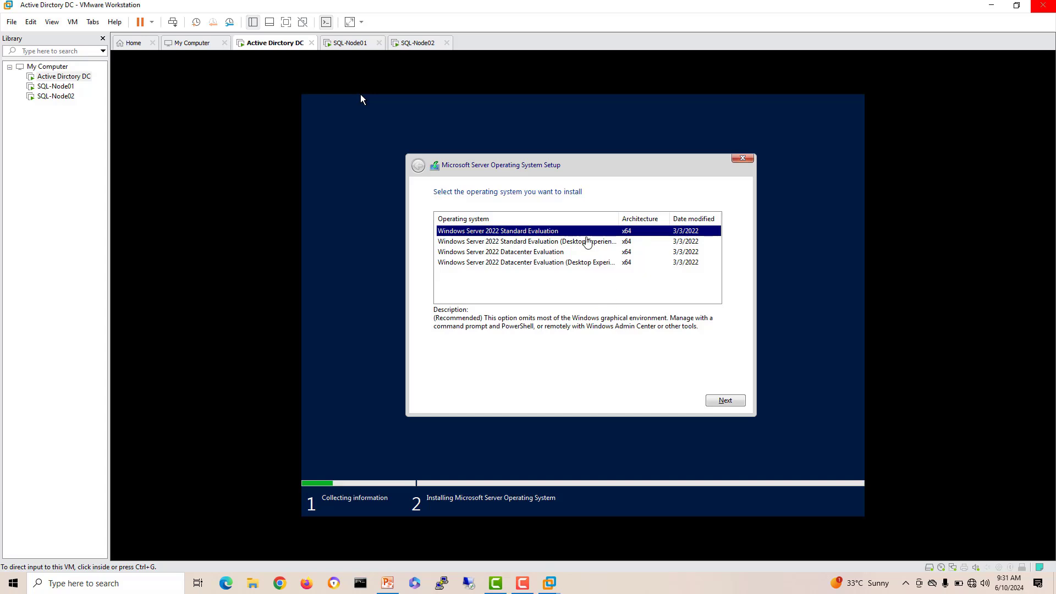
{"action": "left_click", "coordinate": [361, 95]}
Step: Choose Standard Evaluation (Desktop Experience) on the DC and SQL-Node01 and continue
{"action": "left_click", "coordinate": [561, 243]}
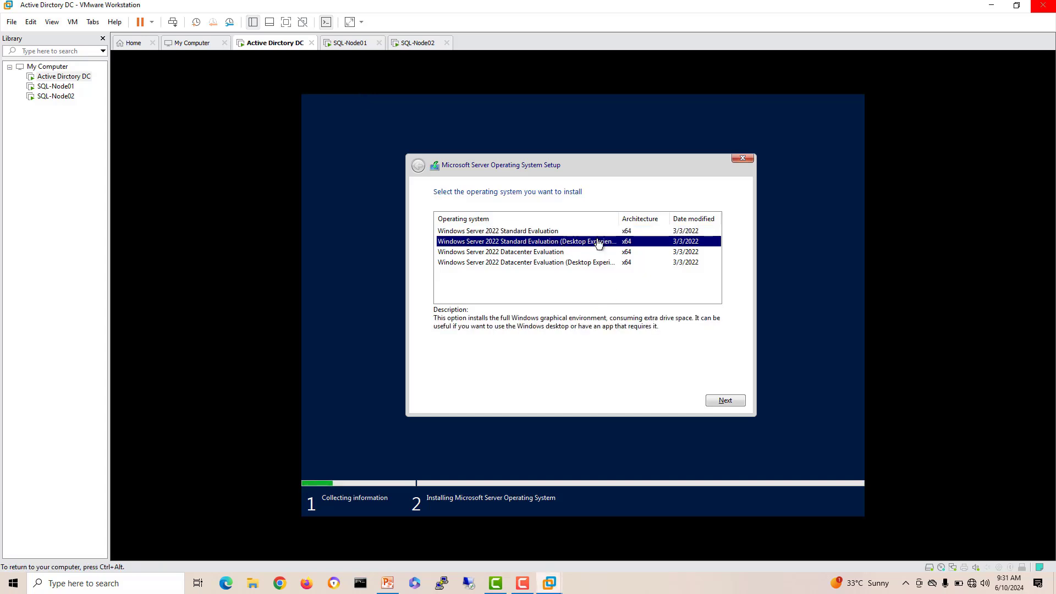
{"action": "left_click", "coordinate": [717, 403]}
{"action": "key", "text": "ctrl+alt"}
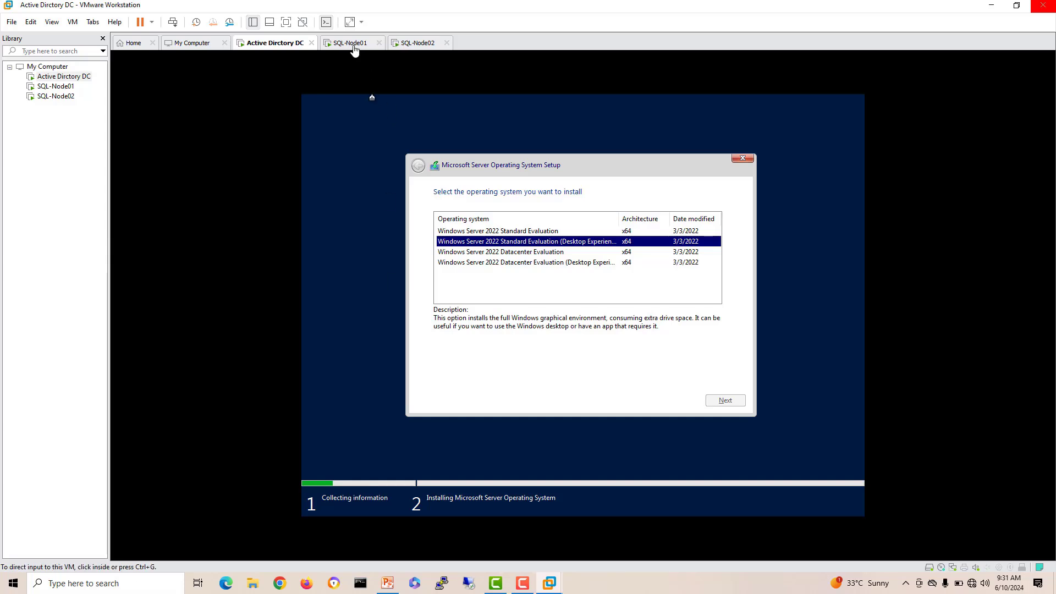
{"action": "left_click", "coordinate": [353, 44]}
{"action": "left_click", "coordinate": [522, 99]}
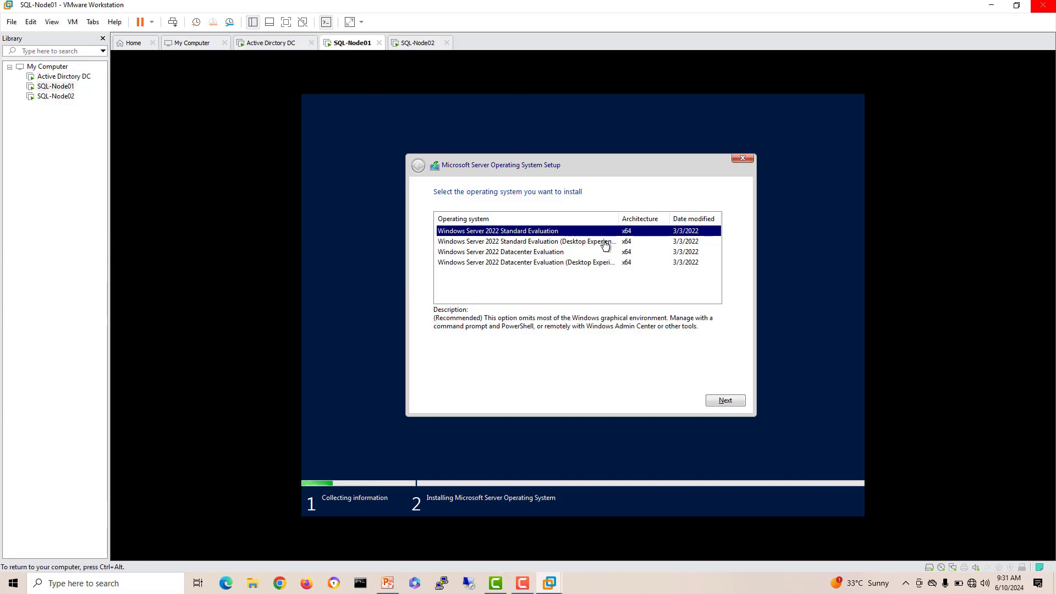
{"action": "left_click", "coordinate": [605, 244]}
{"action": "left_click", "coordinate": [726, 401]}
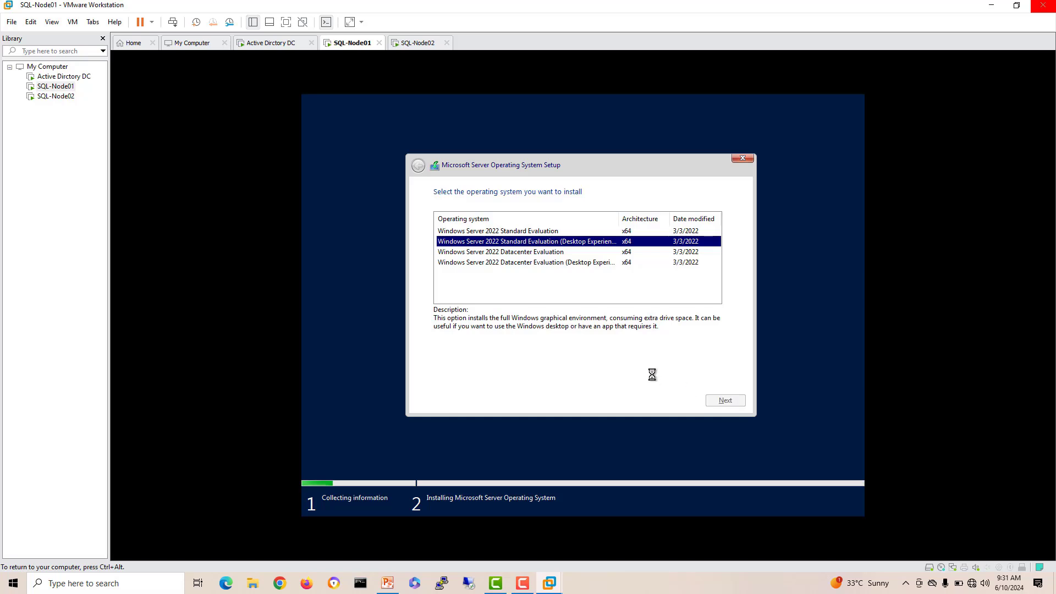
{"action": "key", "text": "ctrl+alt"}
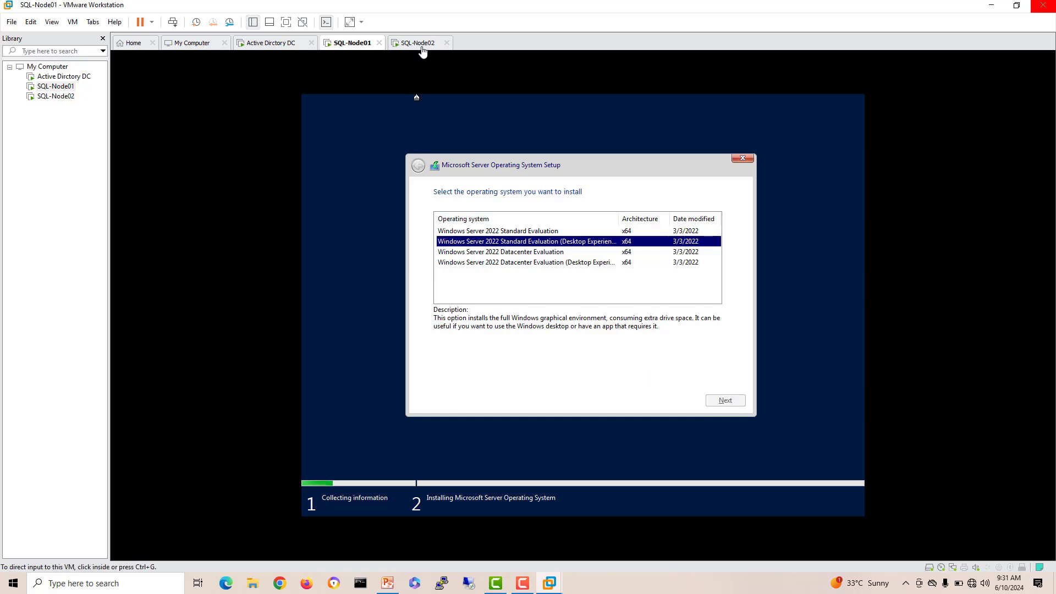
Step: On SQL-Node02, accept the default language and choose Install now
{"action": "left_click", "coordinate": [421, 44]}
{"action": "left_click", "coordinate": [718, 398]}
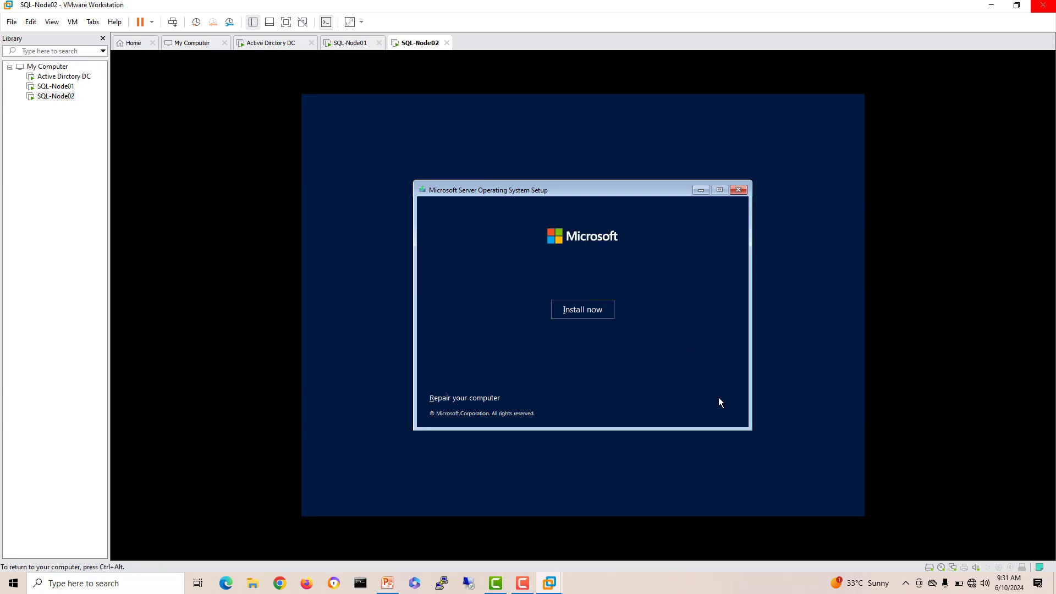
{"action": "left_click", "coordinate": [586, 307]}
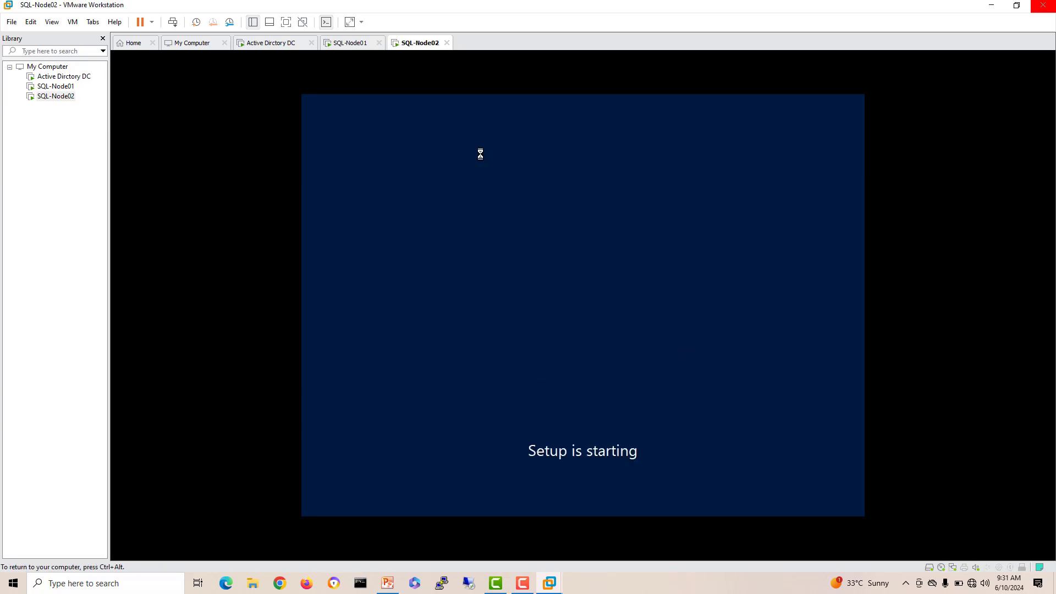
{"action": "key", "text": "ctrl+alt"}
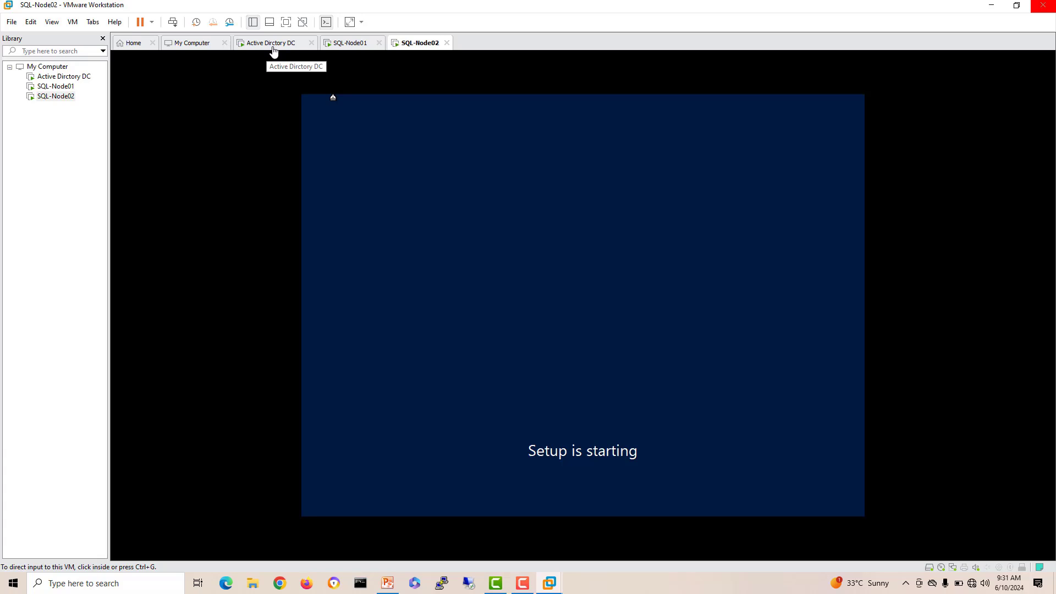
Step: On the DC, accept the license and start a custom install on a new Drive 0 partition
{"action": "left_click", "coordinate": [274, 49]}
{"action": "left_click", "coordinate": [373, 96]}
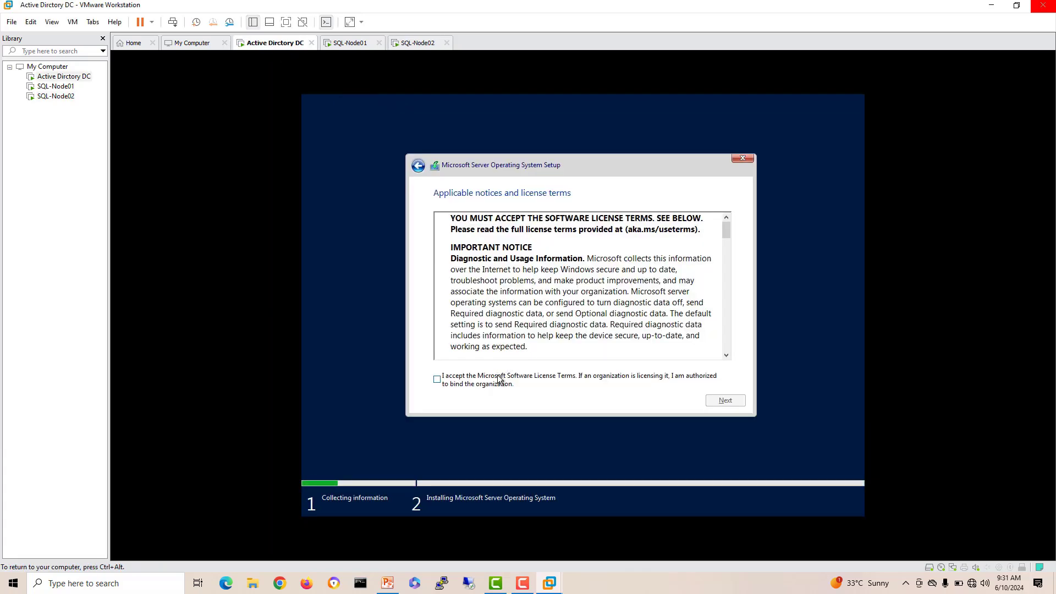
{"action": "left_click", "coordinate": [499, 380]}
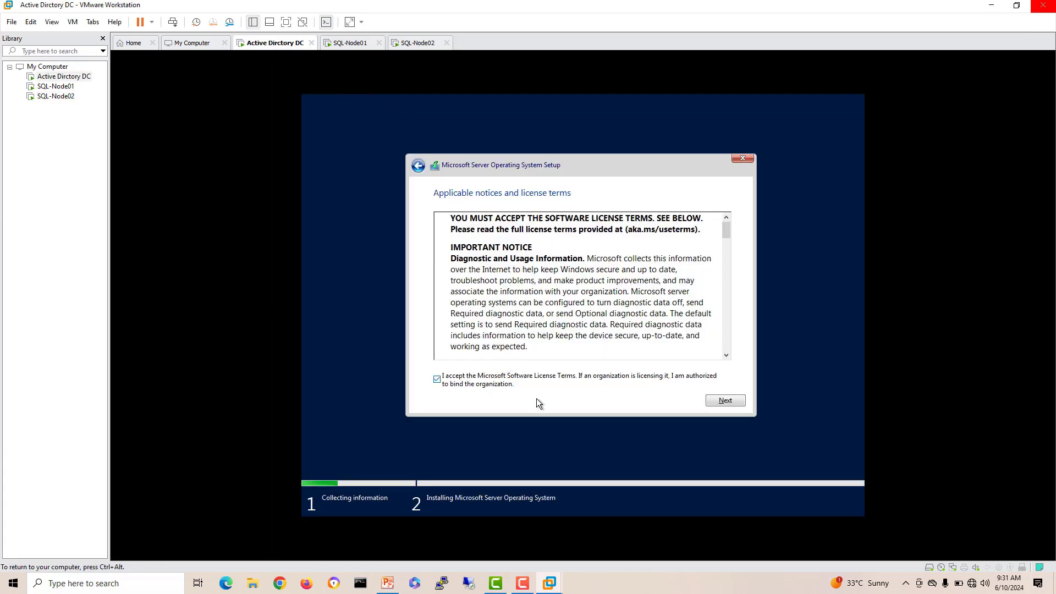
{"action": "left_click", "coordinate": [709, 402]}
{"action": "left_click", "coordinate": [637, 288]}
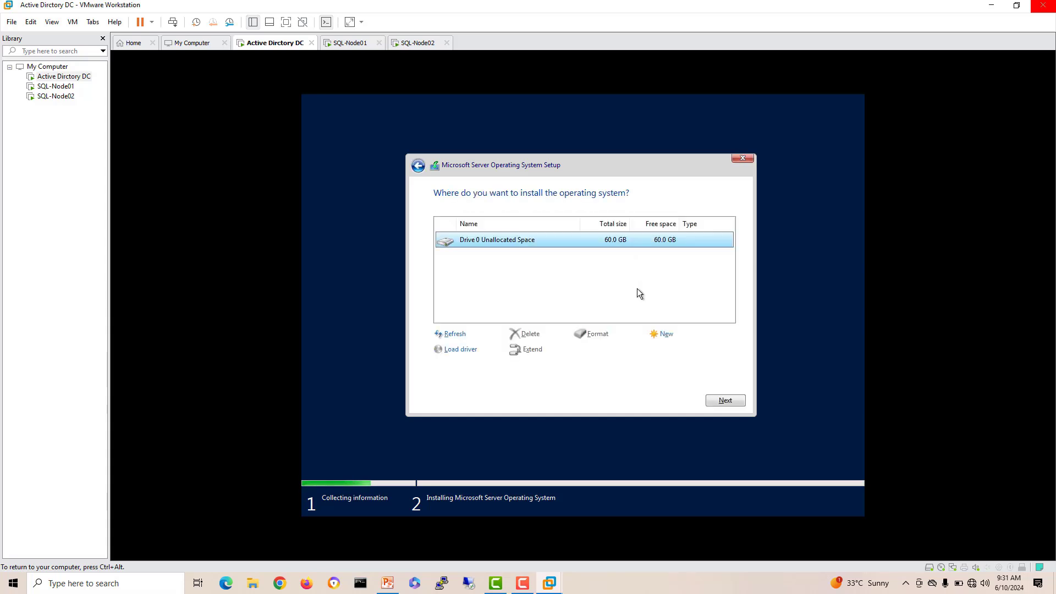
{"action": "left_click", "coordinate": [661, 335]}
{"action": "left_click", "coordinate": [680, 350]}
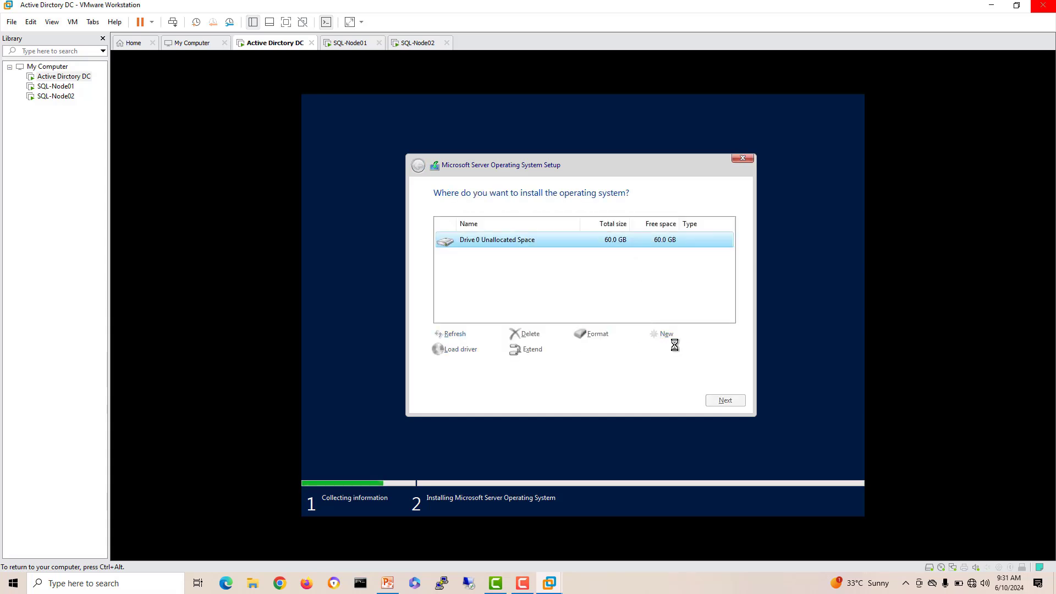
{"action": "left_click", "coordinate": [676, 348]}
{"action": "left_click", "coordinate": [721, 400]}
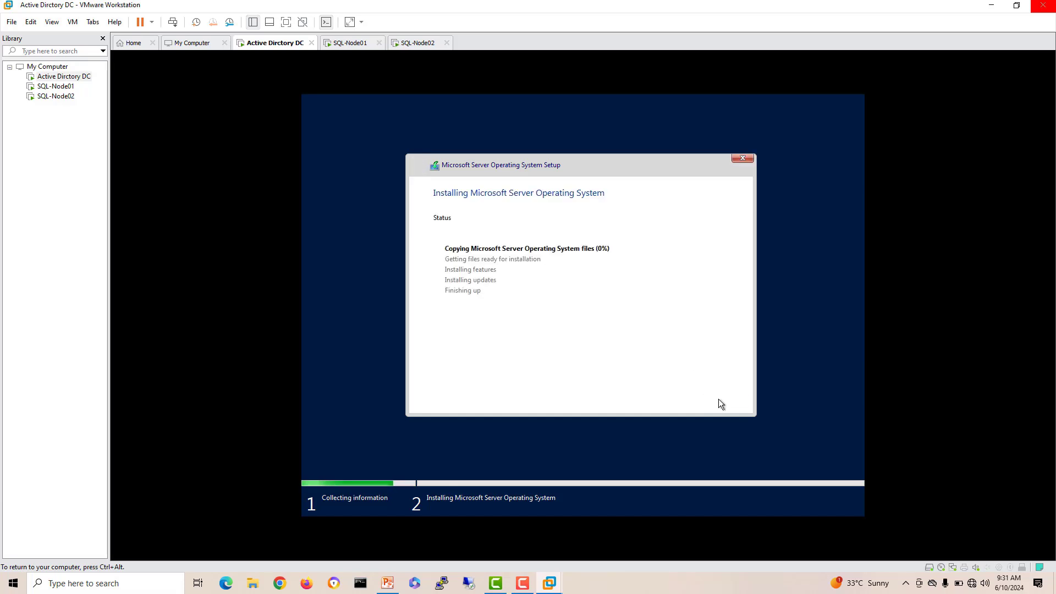
Step: On SQL-Node01, accept the license and start a custom install on a new Drive 0 partition
{"action": "left_click", "coordinate": [337, 44]}
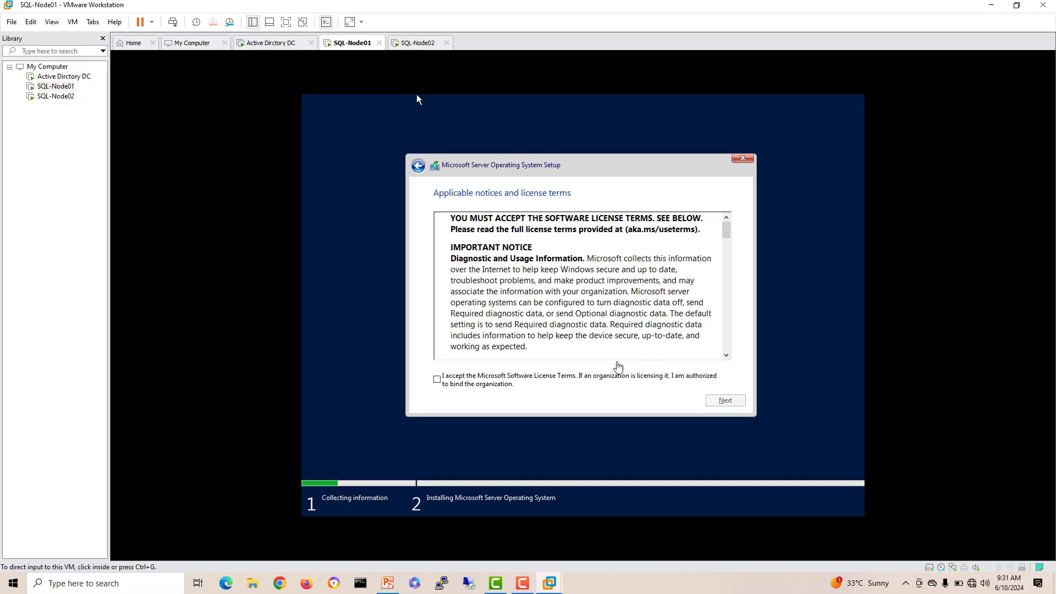
{"action": "left_click", "coordinate": [563, 379]}
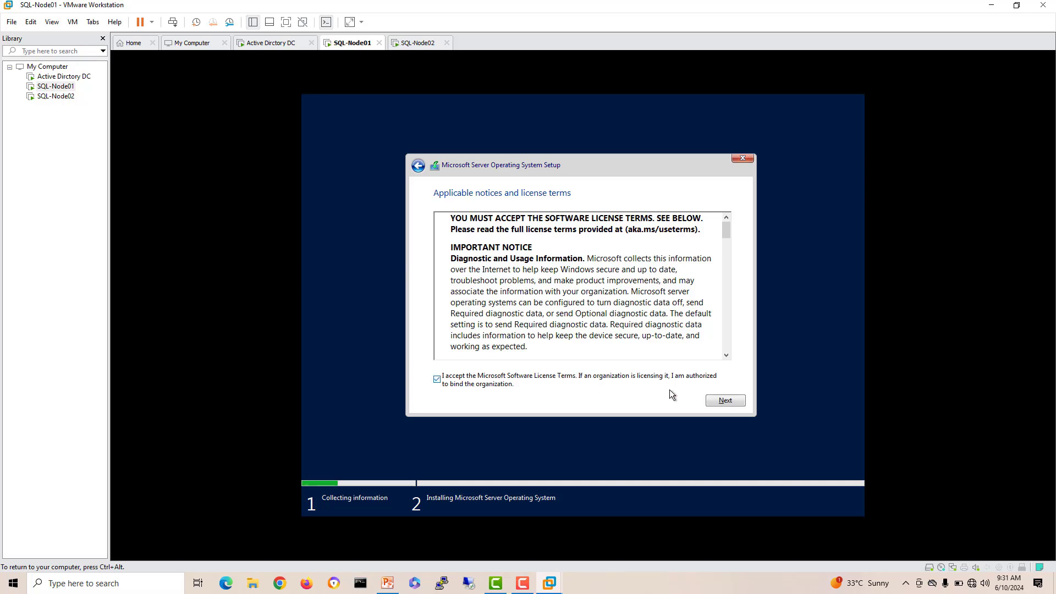
{"action": "left_click", "coordinate": [724, 401]}
{"action": "left_click", "coordinate": [632, 293]}
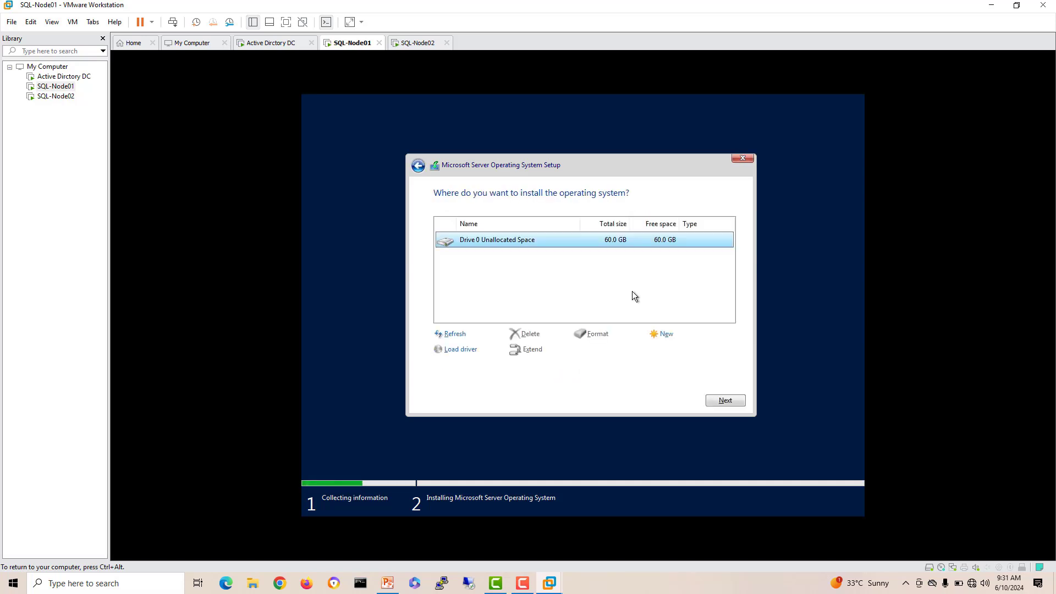
{"action": "left_click", "coordinate": [665, 334]}
{"action": "left_click", "coordinate": [676, 350]}
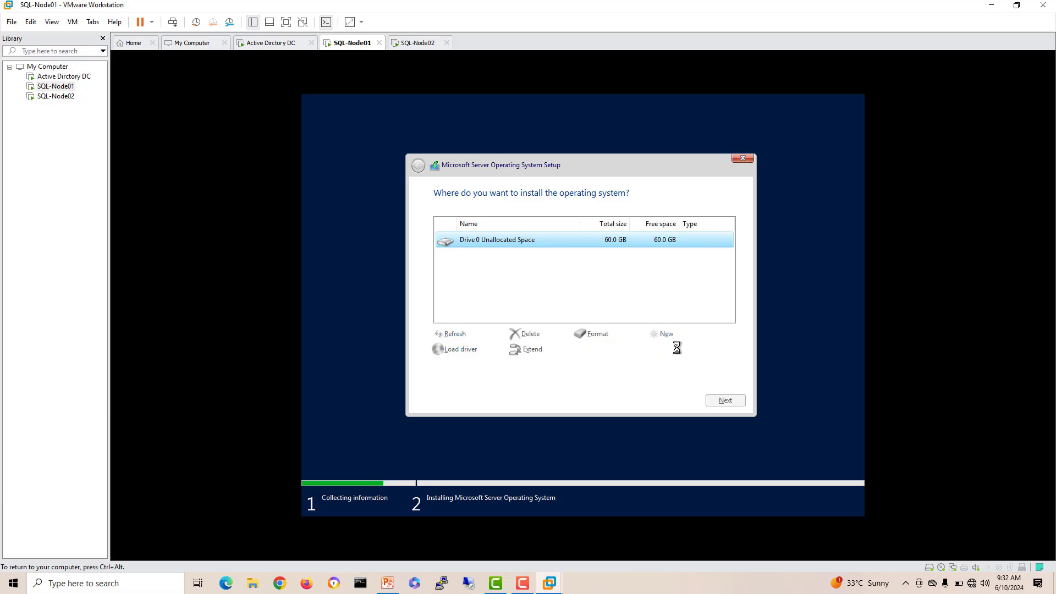
{"action": "left_click", "coordinate": [670, 349]}
{"action": "left_click", "coordinate": [724, 400]}
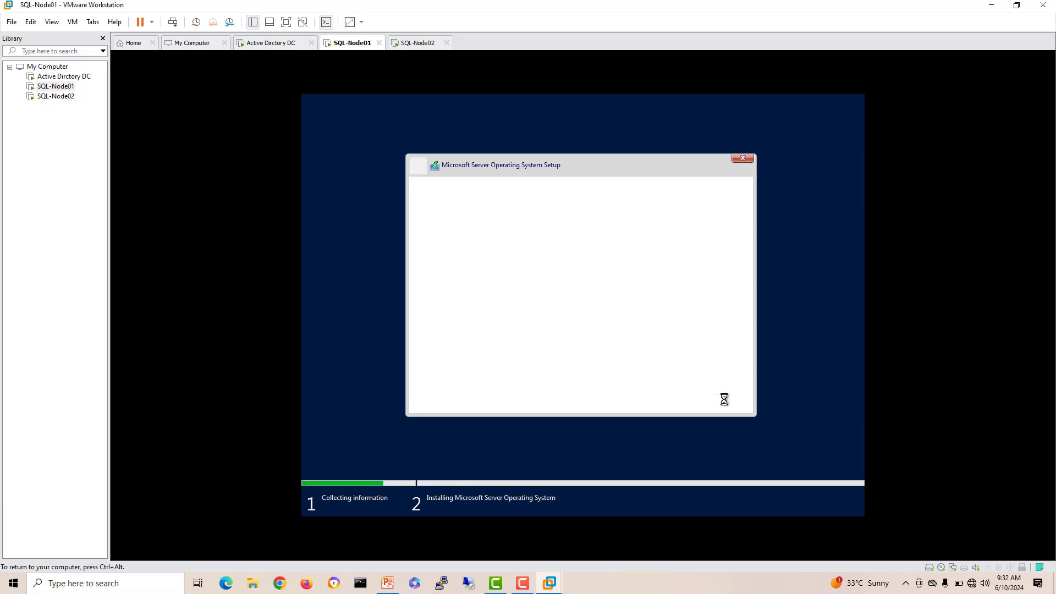
Step: Install Windows Server 2022 Standard Evaluation (Desktop Experience) on SQL-Node02 using a new Drive 0 partition
{"action": "left_click", "coordinate": [417, 44]}
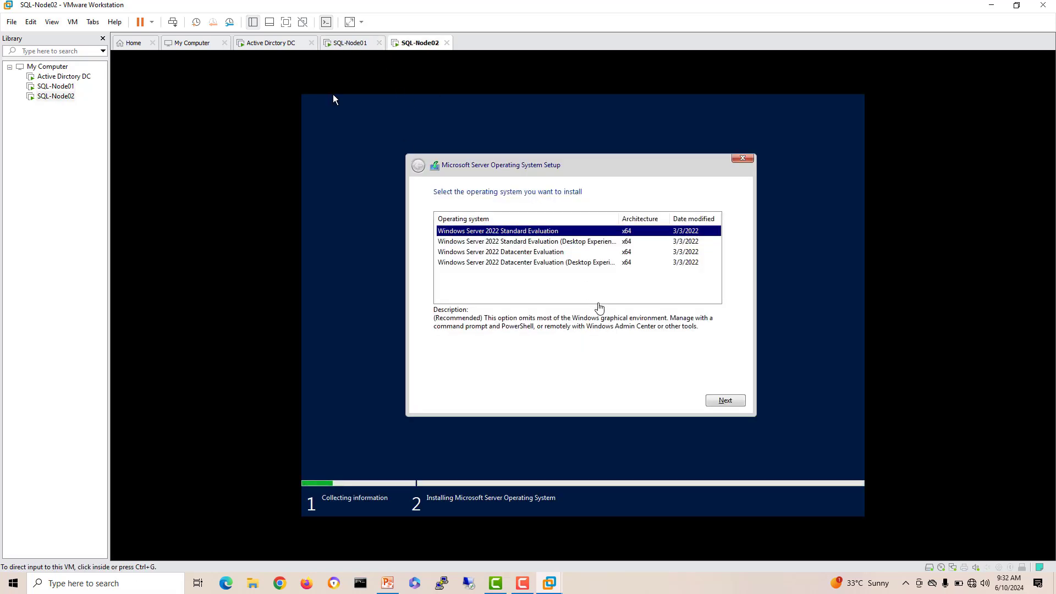
{"action": "left_click", "coordinate": [596, 243]}
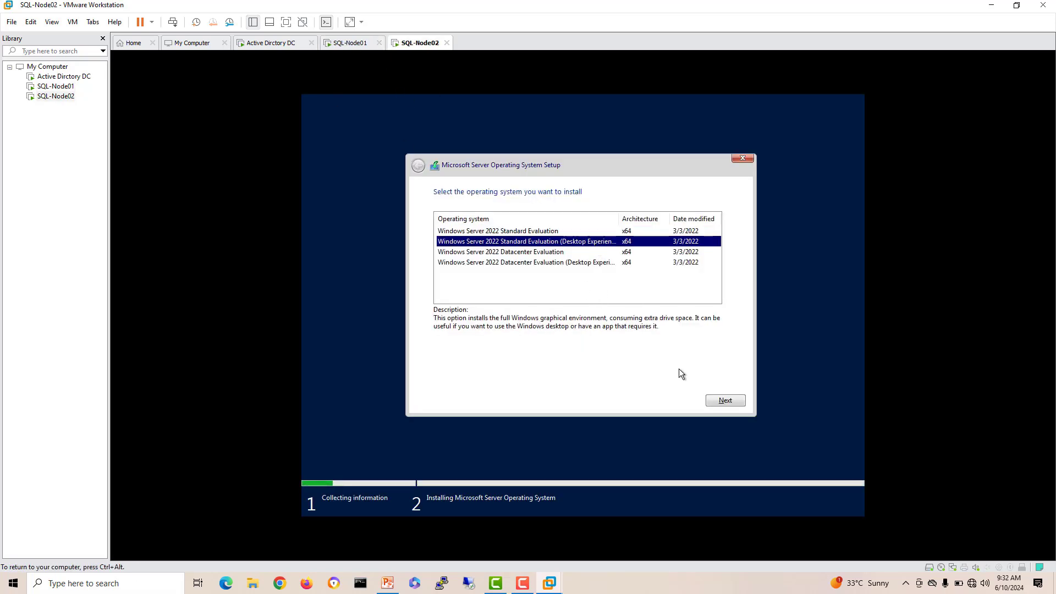
{"action": "left_click", "coordinate": [716, 402]}
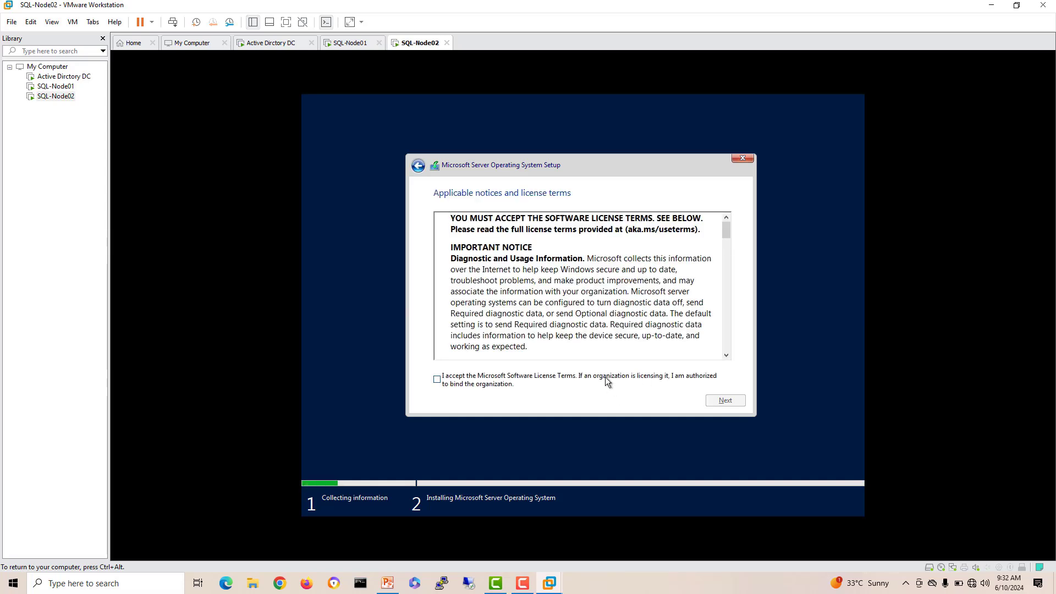
{"action": "left_click", "coordinate": [608, 380]}
{"action": "left_click", "coordinate": [725, 405]}
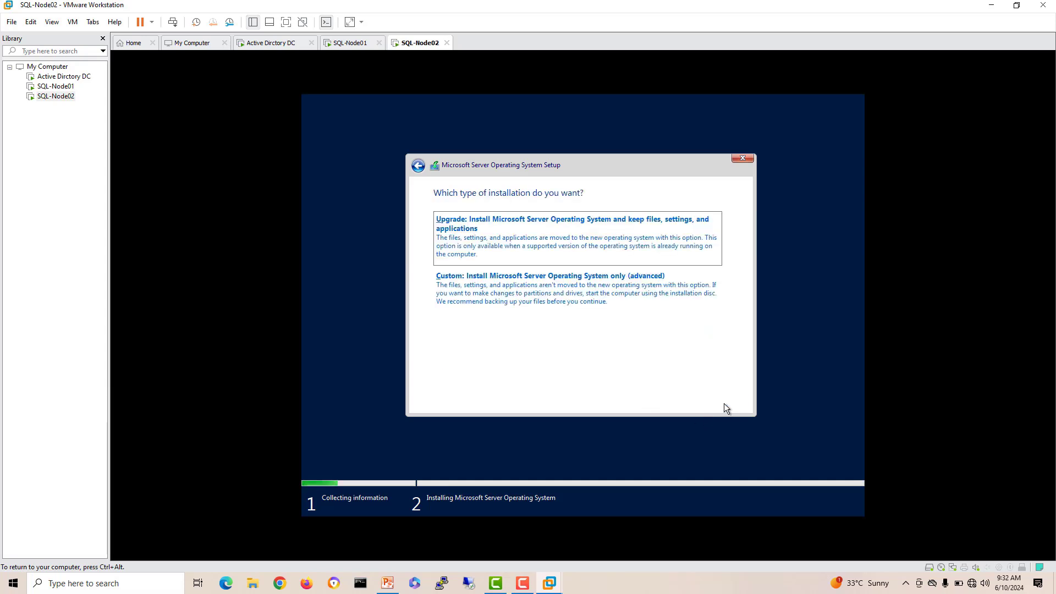
{"action": "left_click", "coordinate": [628, 294]}
{"action": "left_click", "coordinate": [664, 334]}
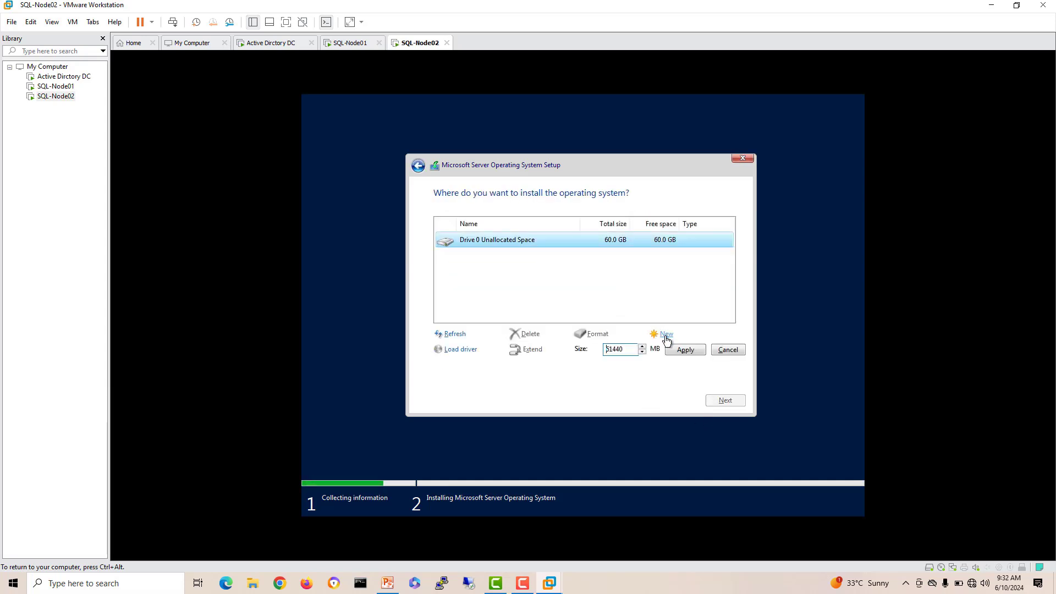
{"action": "left_click", "coordinate": [681, 350]}
{"action": "left_click", "coordinate": [667, 351]}
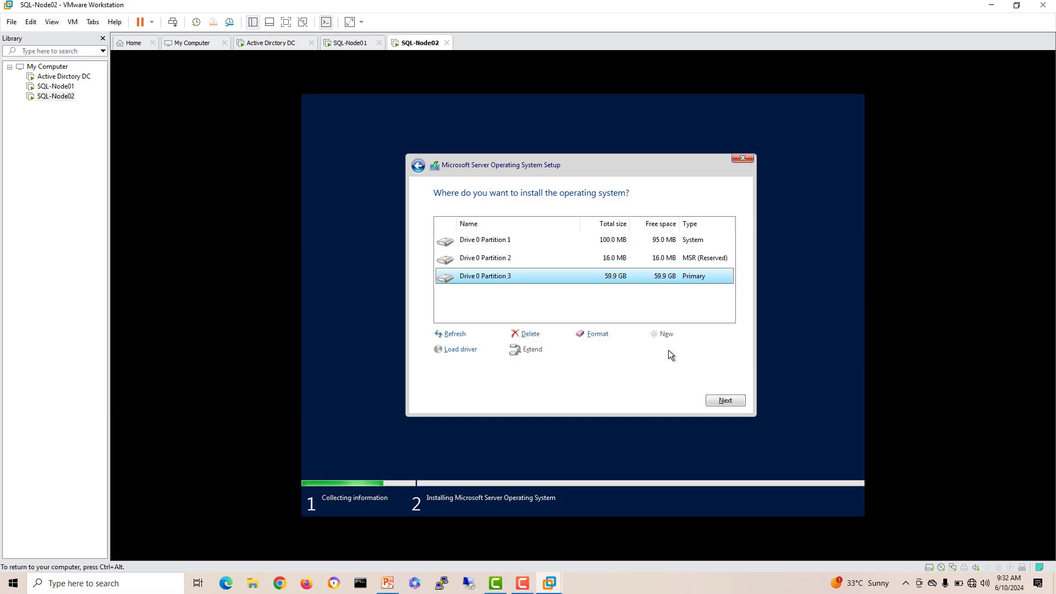
{"action": "left_click", "coordinate": [715, 397]}
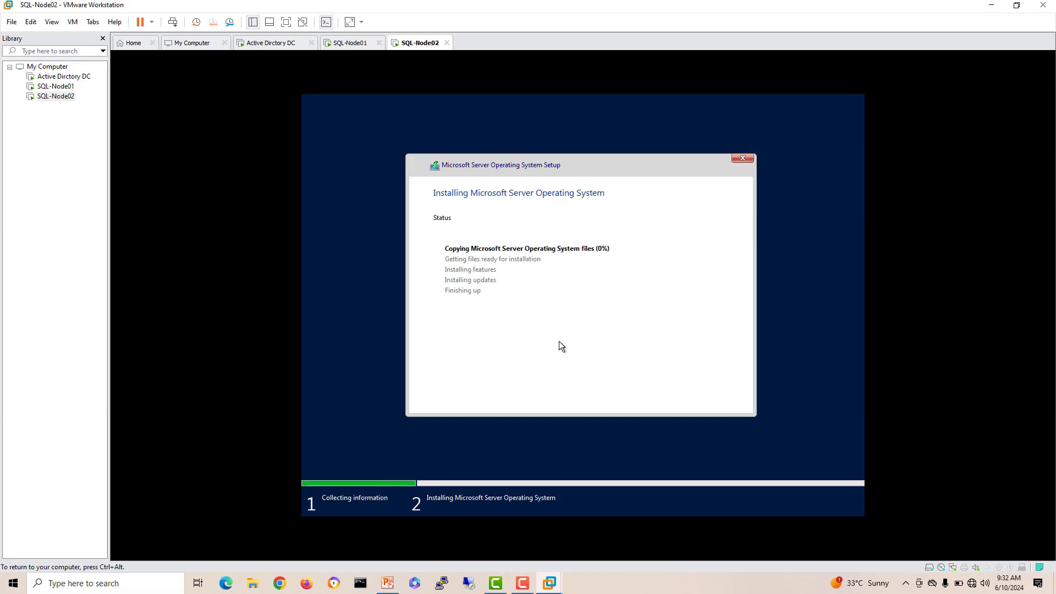
Step: Release the VM, check the router on the PowerPoint topology slide, then minimize PowerPoint
{"action": "key", "text": "ctrl+alt"}
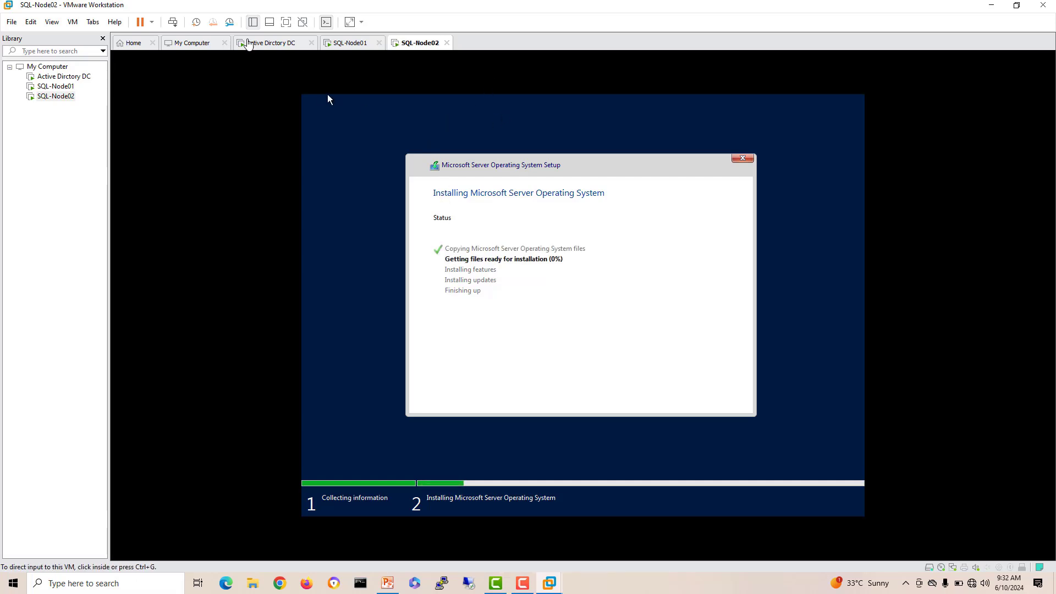
{"action": "left_click", "coordinate": [512, 230]}
{"action": "key", "text": "ctrl+alt"}
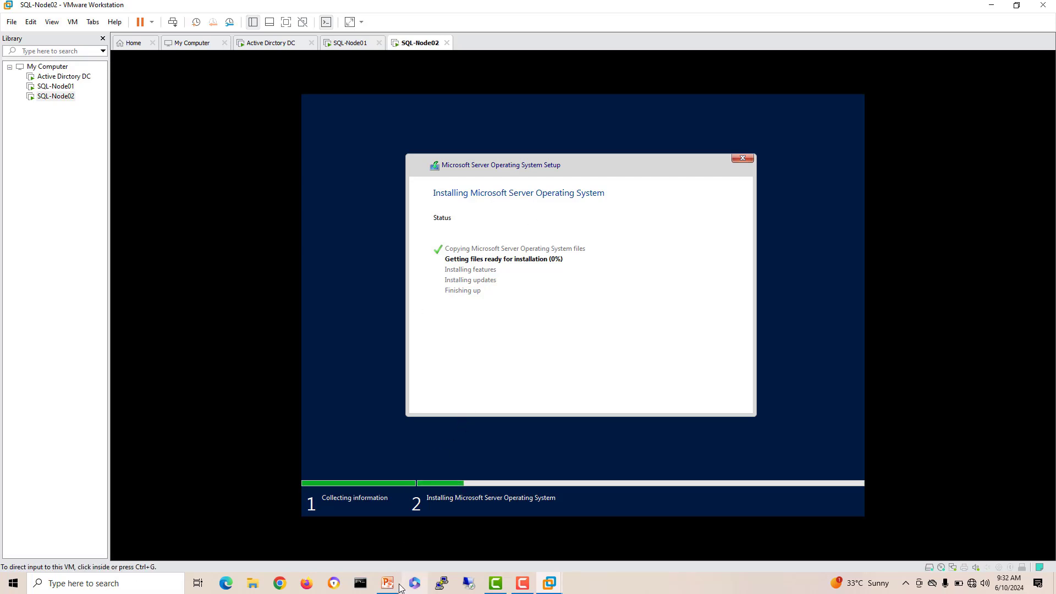
{"action": "left_click", "coordinate": [388, 583]}
{"action": "left_click", "coordinate": [562, 245]}
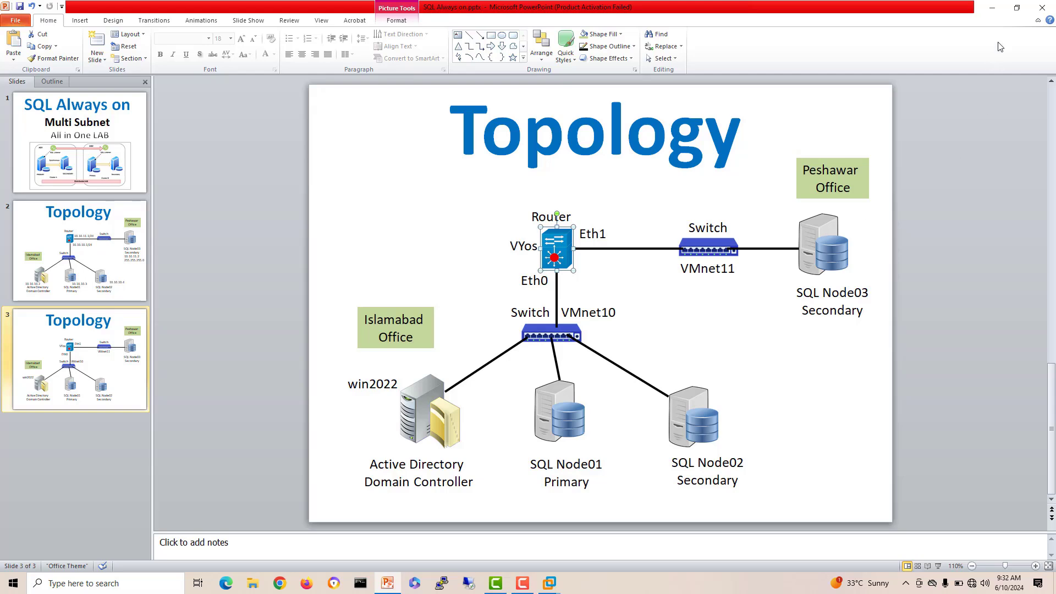
{"action": "left_click", "coordinate": [991, 7]}
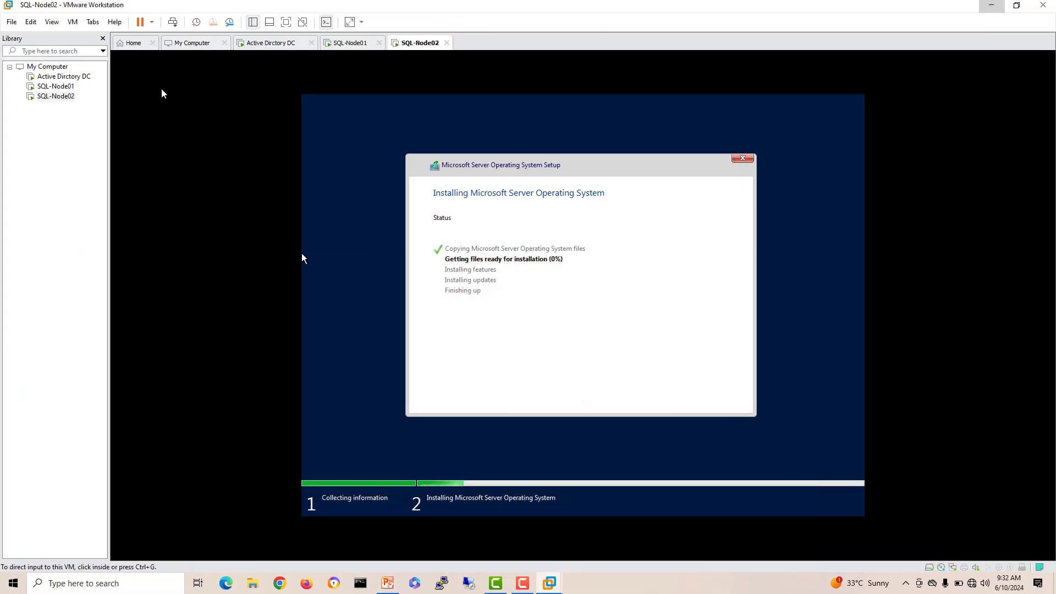
Step: Start a typical new virtual machine with guest OS Linux, version Debian 5
{"action": "left_click", "coordinate": [128, 44]}
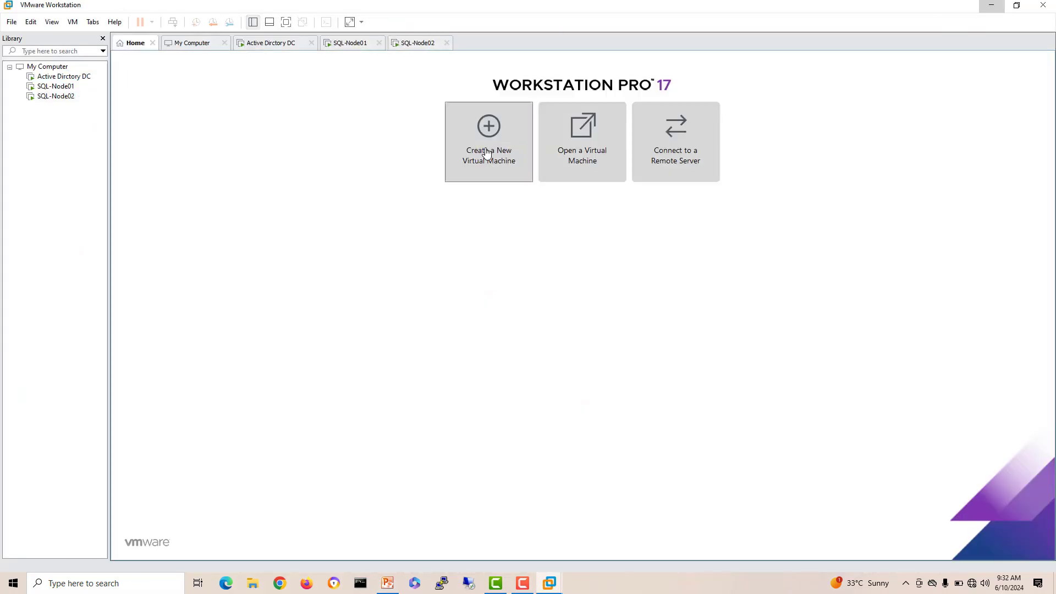
{"action": "left_click", "coordinate": [497, 165]}
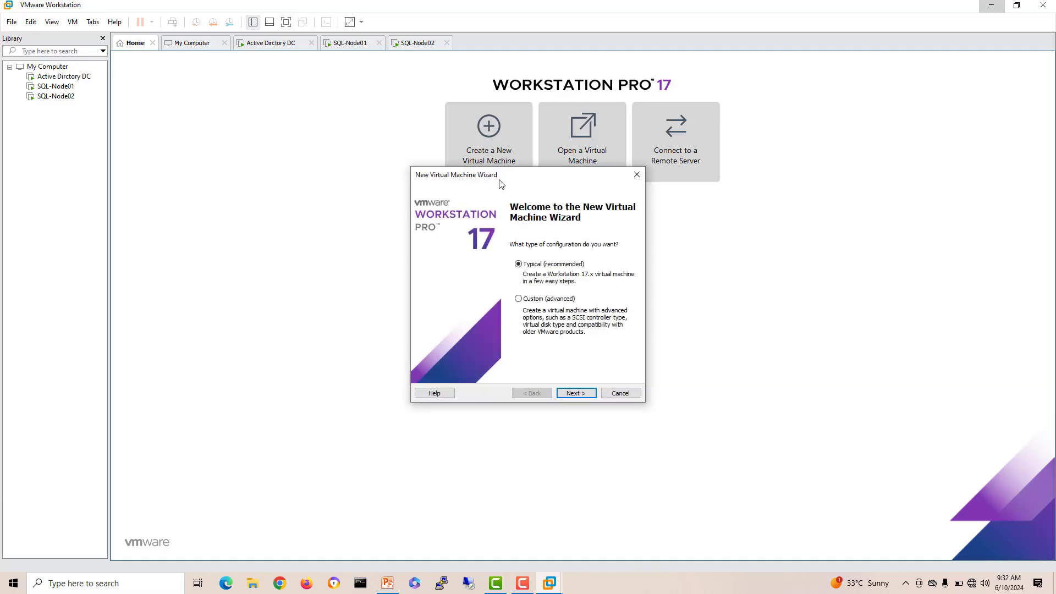
{"action": "left_click", "coordinate": [580, 396]}
{"action": "left_click", "coordinate": [580, 396]}
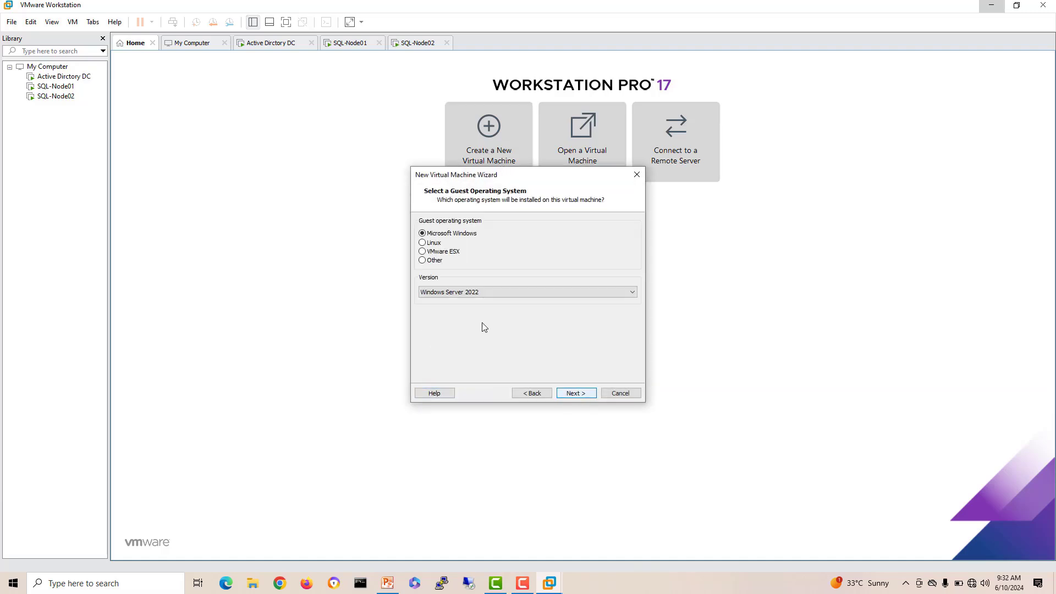
{"action": "left_click", "coordinate": [423, 243]}
{"action": "left_click", "coordinate": [505, 292]}
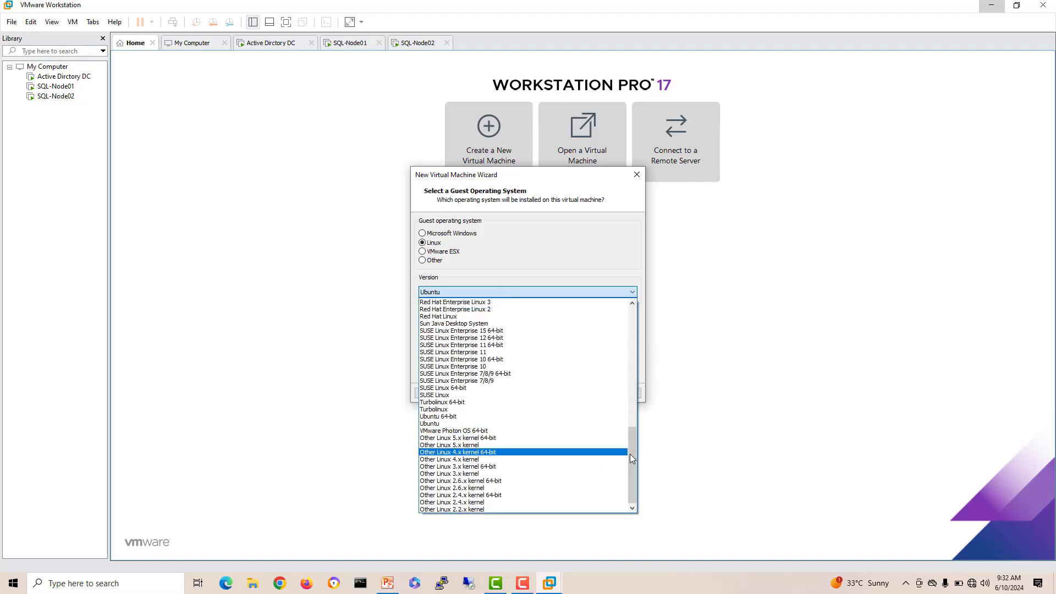
{"action": "left_click_drag", "start_coordinate": [633, 464], "coordinate": [623, 378]}
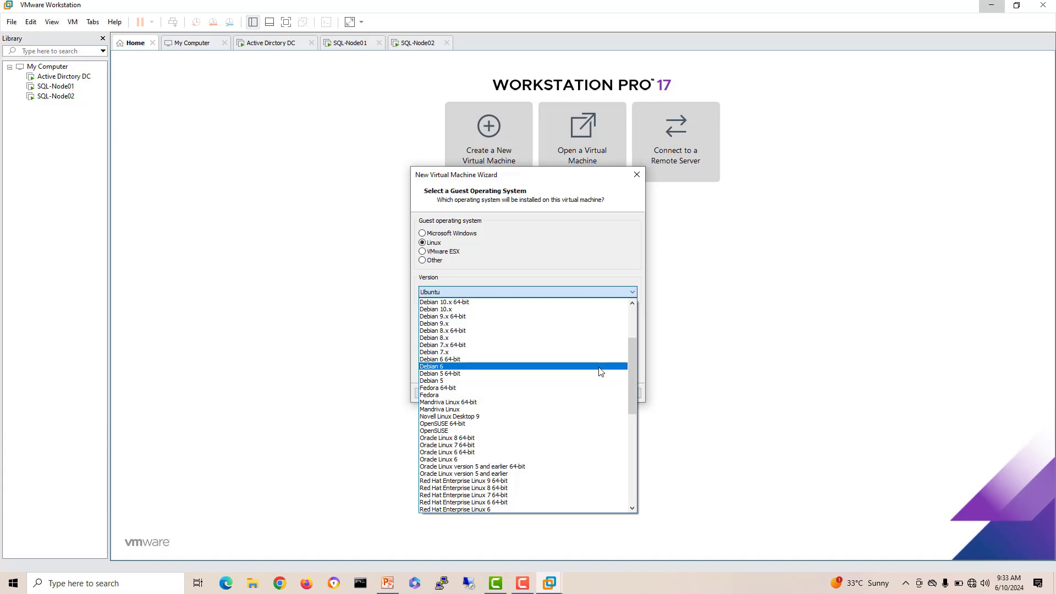
{"action": "left_click", "coordinate": [595, 381]}
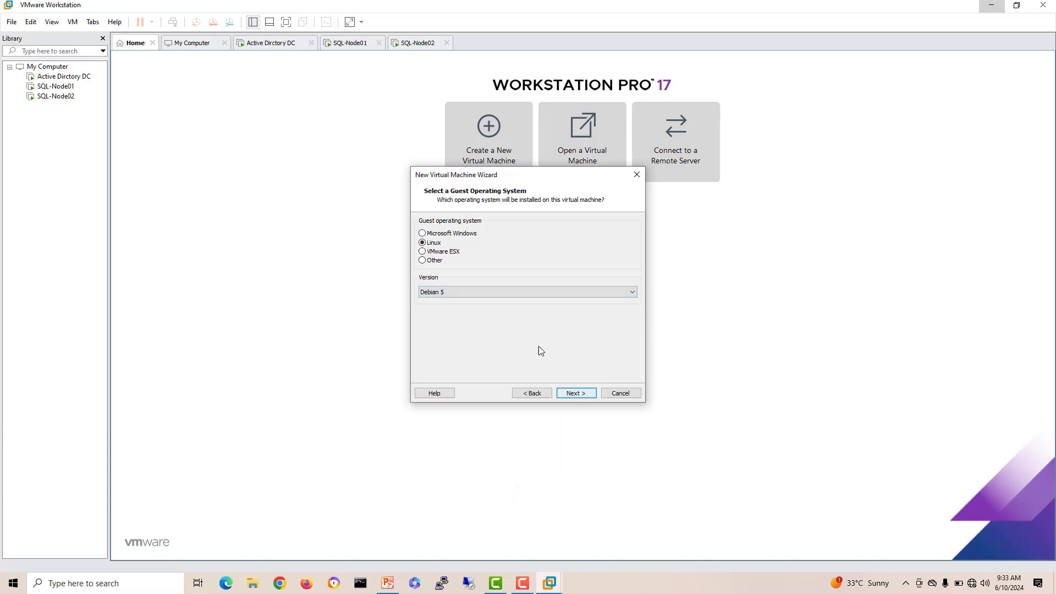
Step: Name the VM Router, keep the 20 GB disk, and finish creating it
{"action": "left_click", "coordinate": [578, 394]}
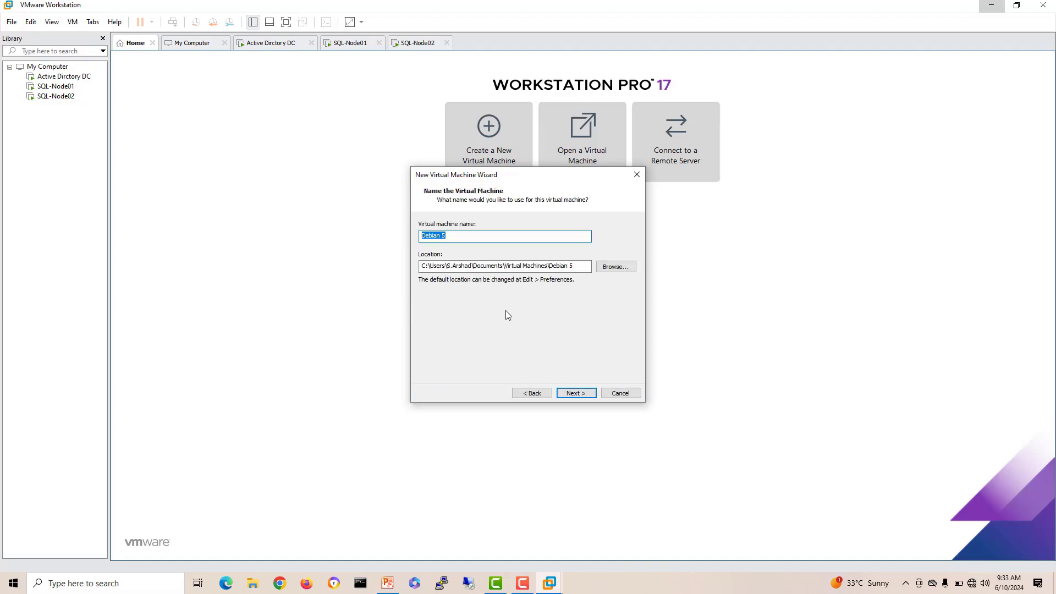
{"action": "type", "text": "Router"}
{"action": "left_click", "coordinate": [592, 395]}
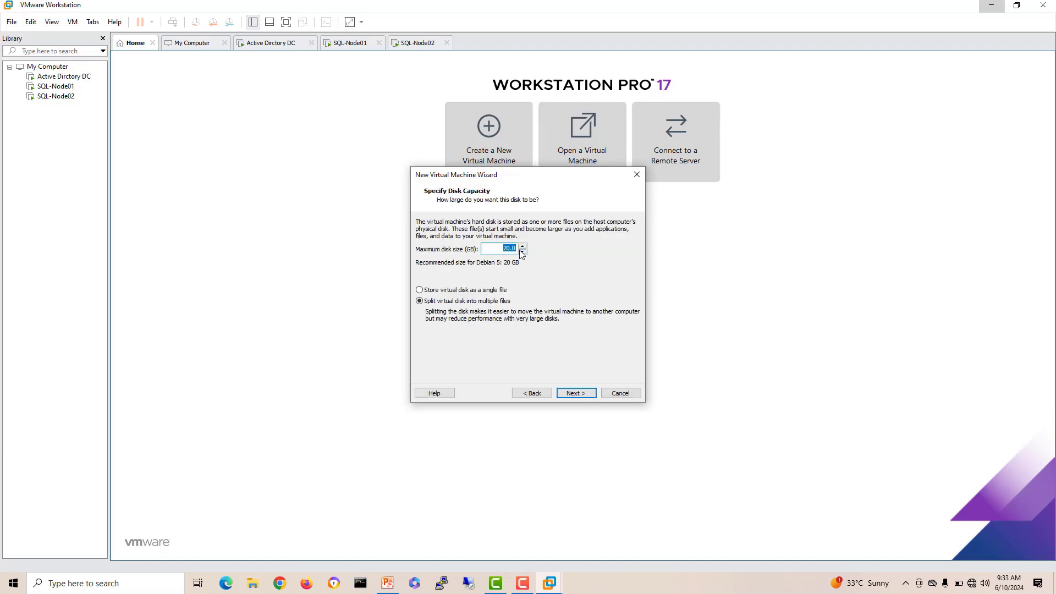
{"action": "left_click", "coordinate": [576, 392]}
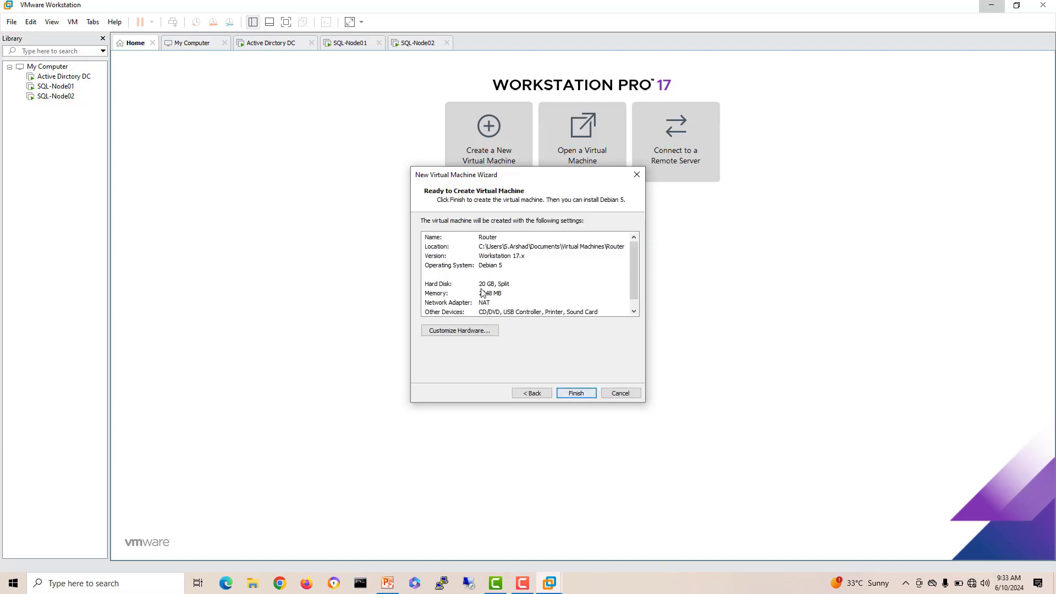
{"action": "left_click", "coordinate": [577, 394]}
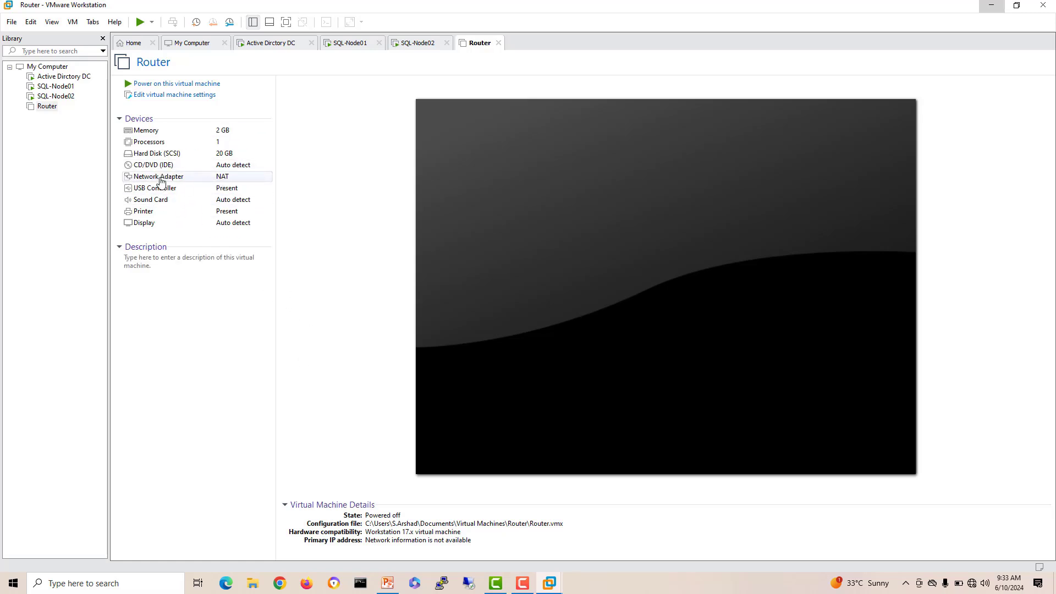
Step: Return to the PowerPoint topology slide and select the Eth1 connection line
{"action": "left_click", "coordinate": [387, 583]}
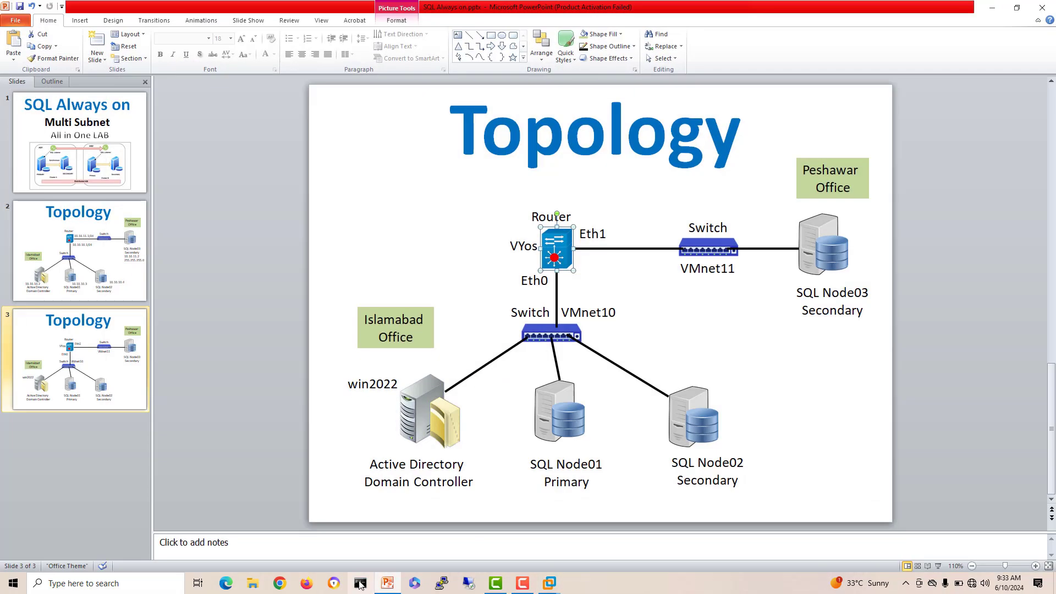
{"action": "left_click", "coordinate": [605, 267]}
{"action": "left_click", "coordinate": [598, 249]}
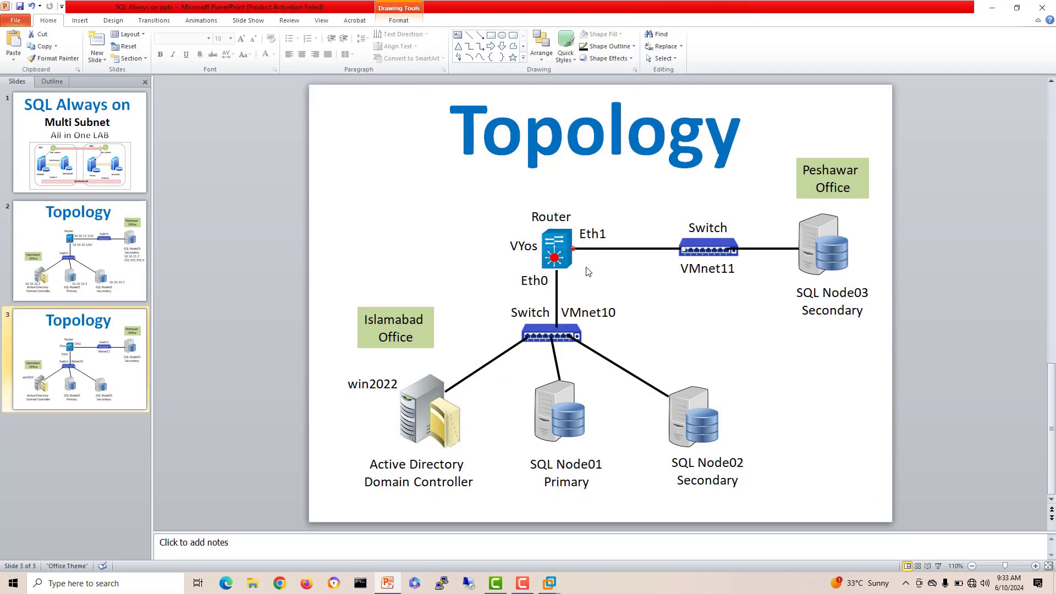
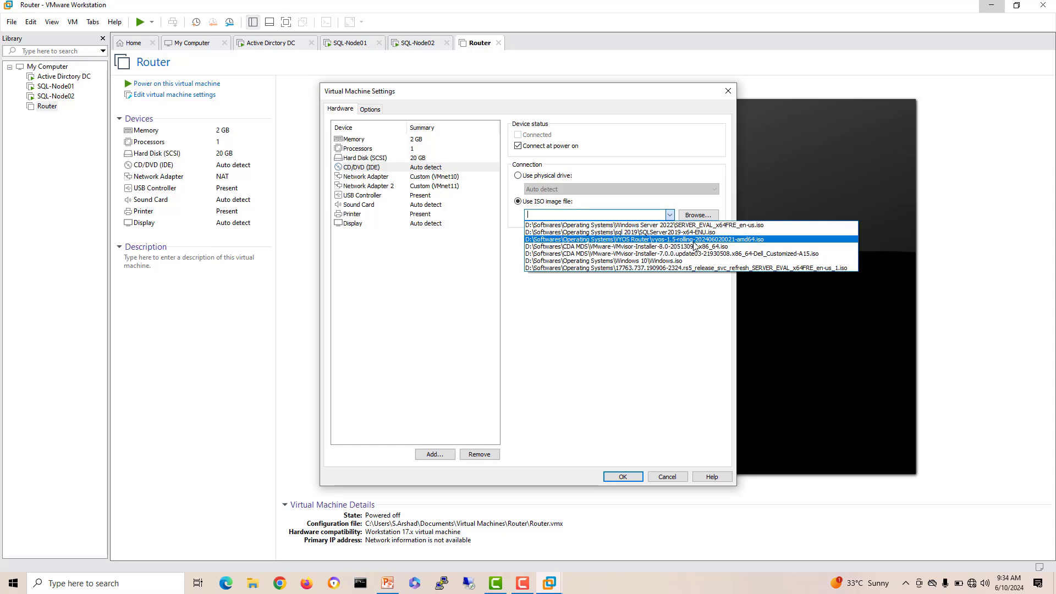
{"action": "left_click", "coordinate": [771, 240]}
{"action": "left_click", "coordinate": [555, 215]}
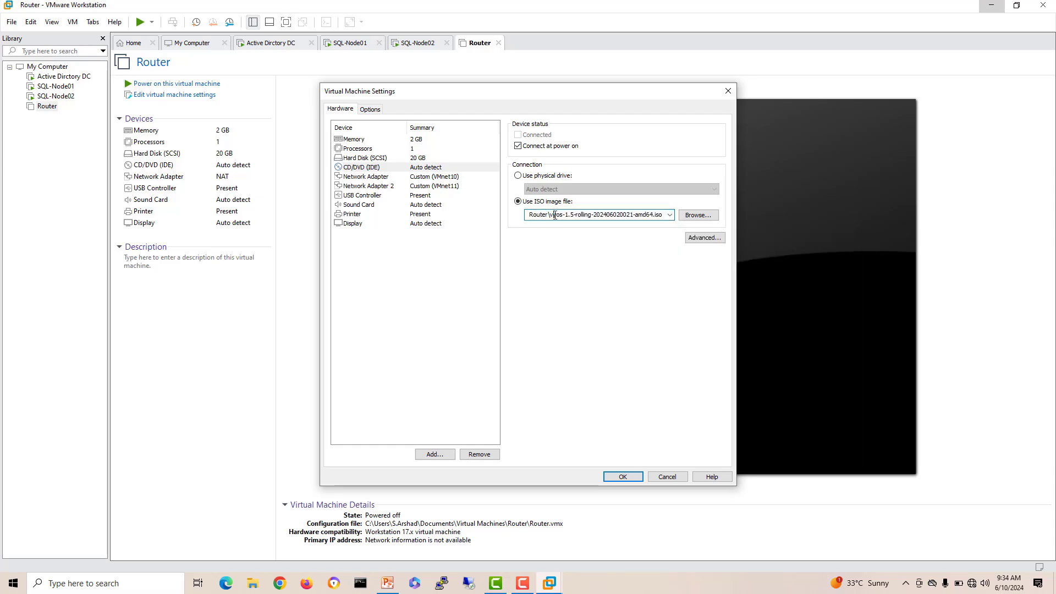
{"action": "left_click_drag", "start_coordinate": [550, 215], "coordinate": [661, 216]}
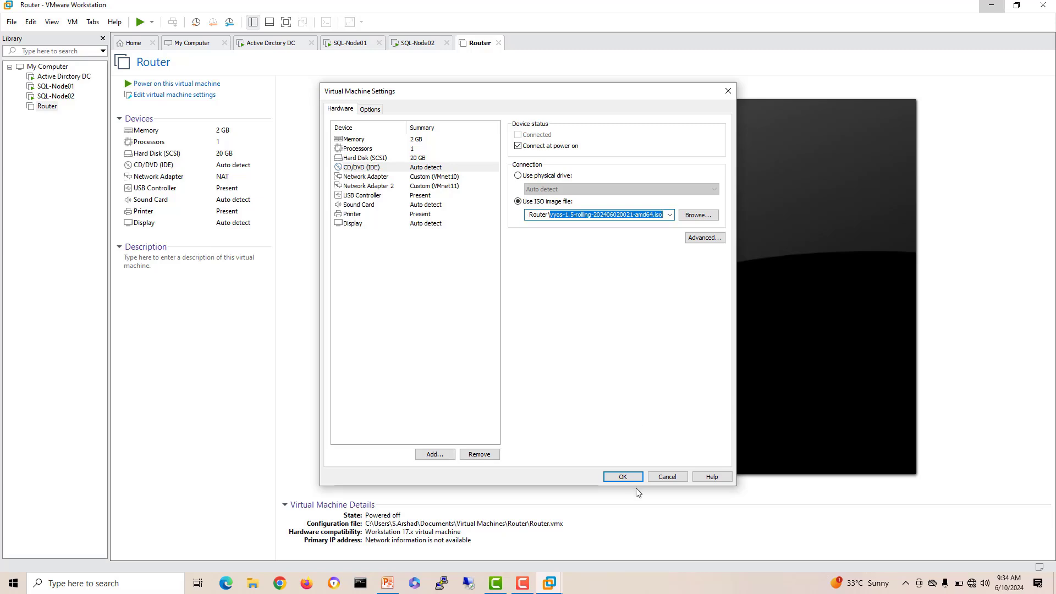
{"action": "left_click", "coordinate": [623, 476]}
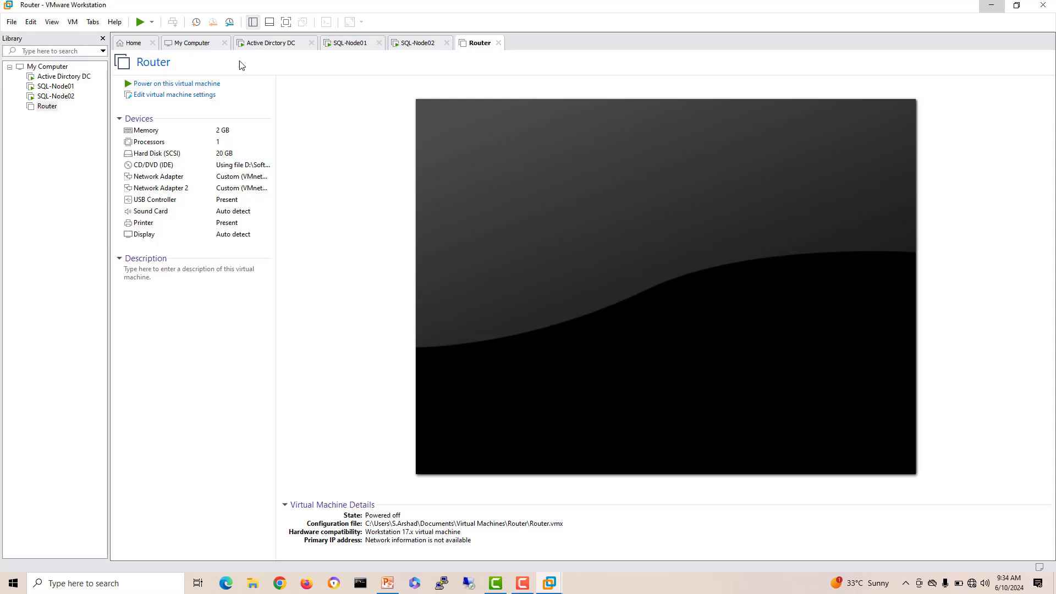
Step: Check install progress on the Active Directory DC, SQL-Node01 and SQL-Node02, then return to Router
{"action": "left_click", "coordinate": [260, 44]}
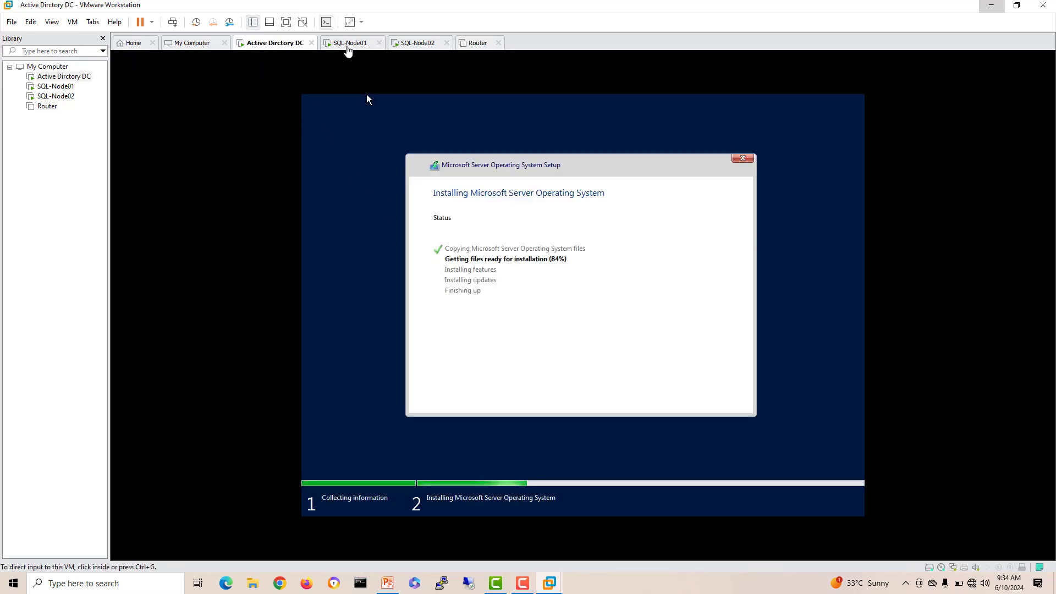
{"action": "left_click", "coordinate": [350, 43]}
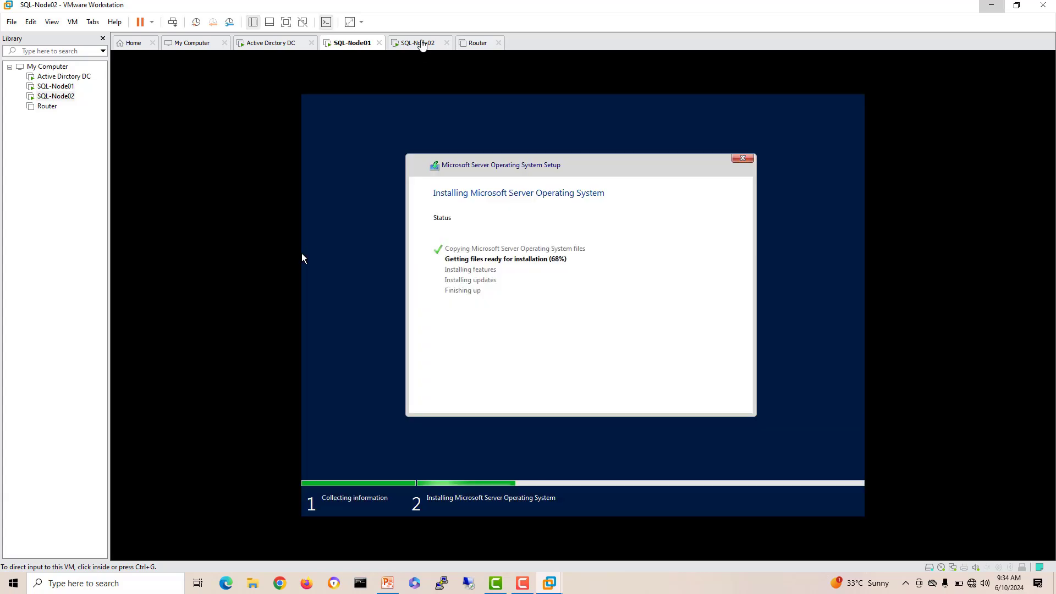
{"action": "left_click", "coordinate": [420, 44]}
{"action": "left_click", "coordinate": [473, 44]}
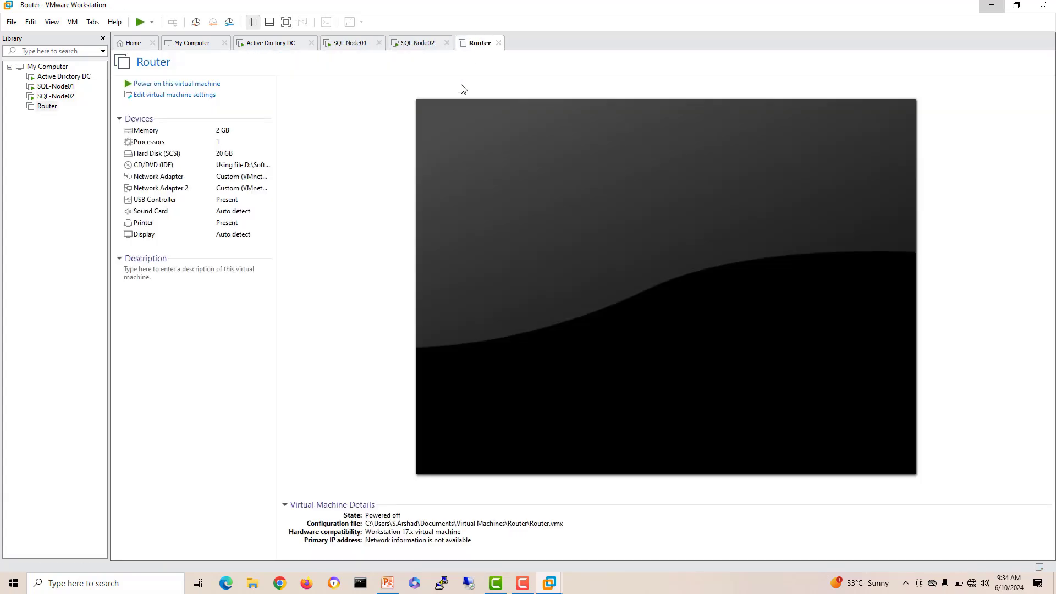
Step: Power on the Router VM and boot the default VyOS live system entry
{"action": "left_click", "coordinate": [183, 84]}
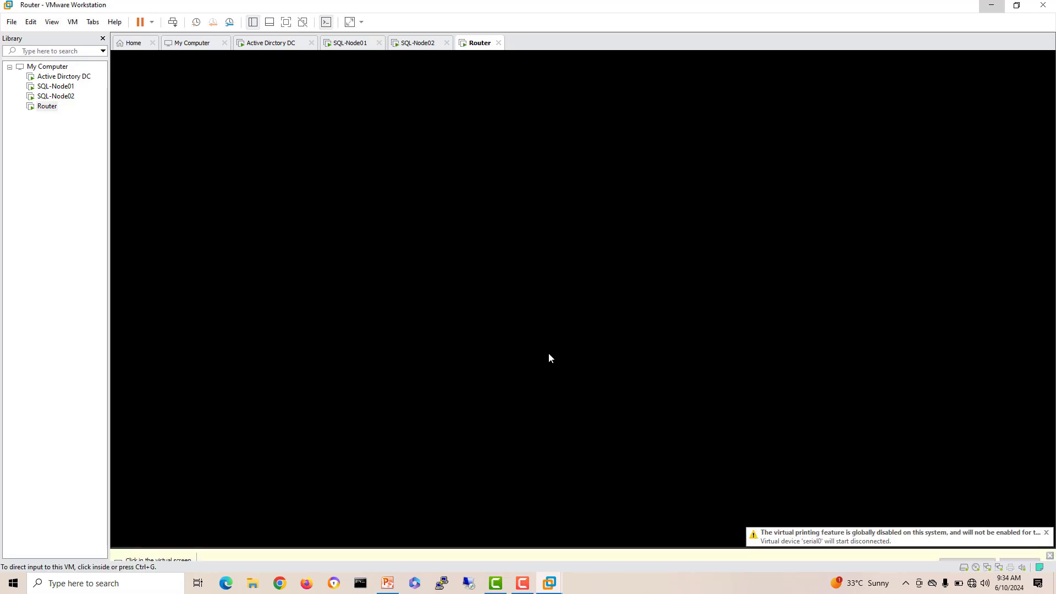
{"action": "left_click", "coordinate": [549, 354]}
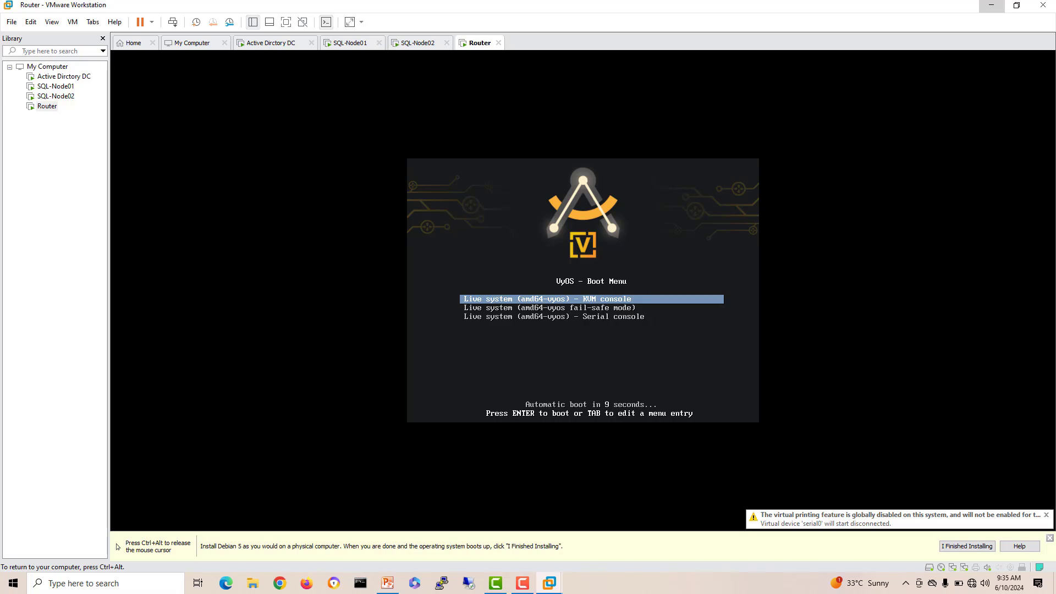
{"action": "key", "text": "Return"}
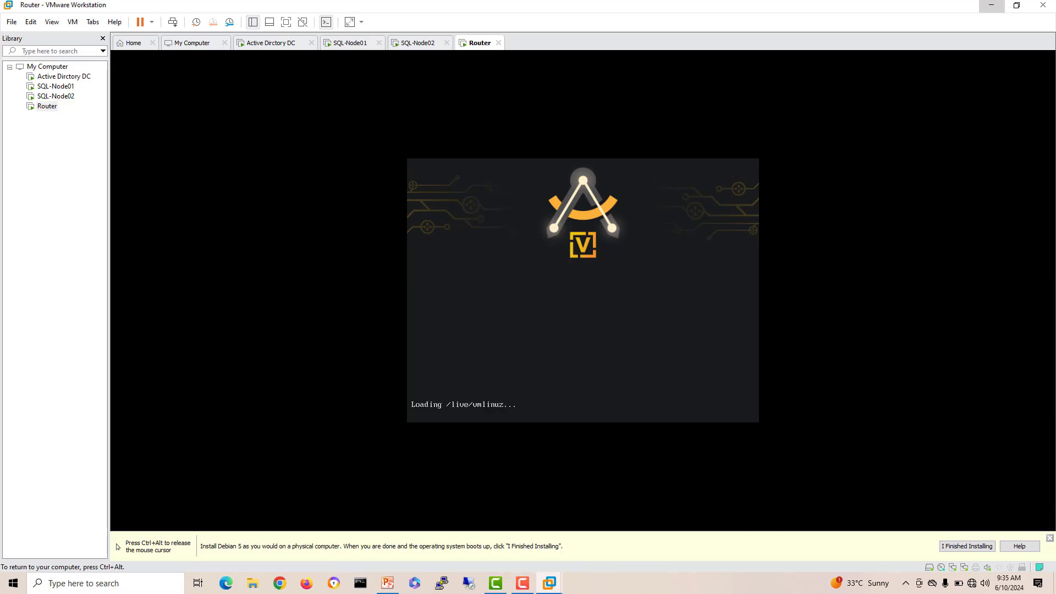
{"action": "key", "text": "ctrl+alt"}
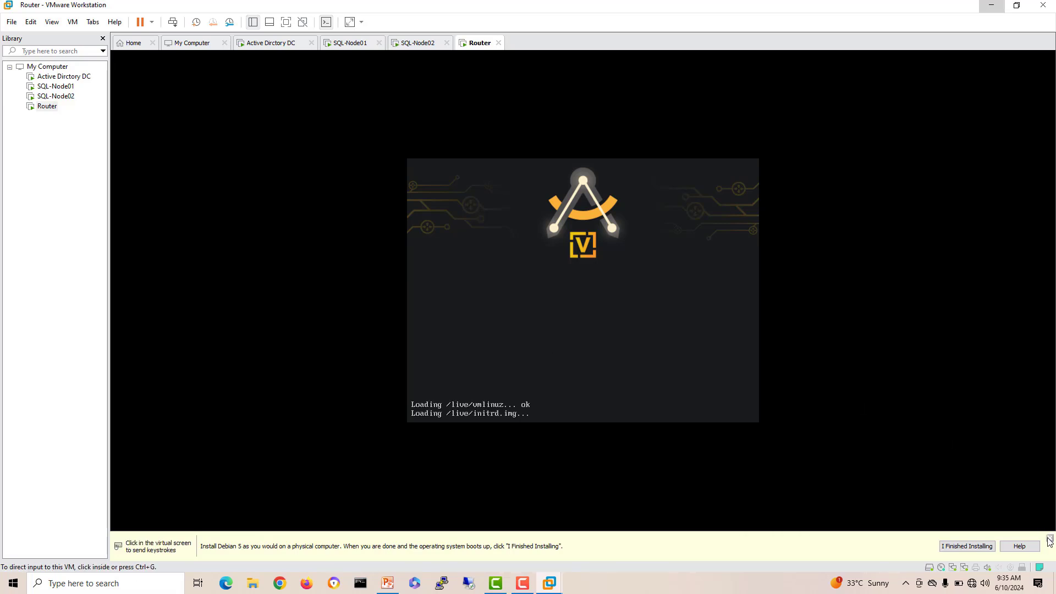
{"action": "left_click", "coordinate": [617, 354]}
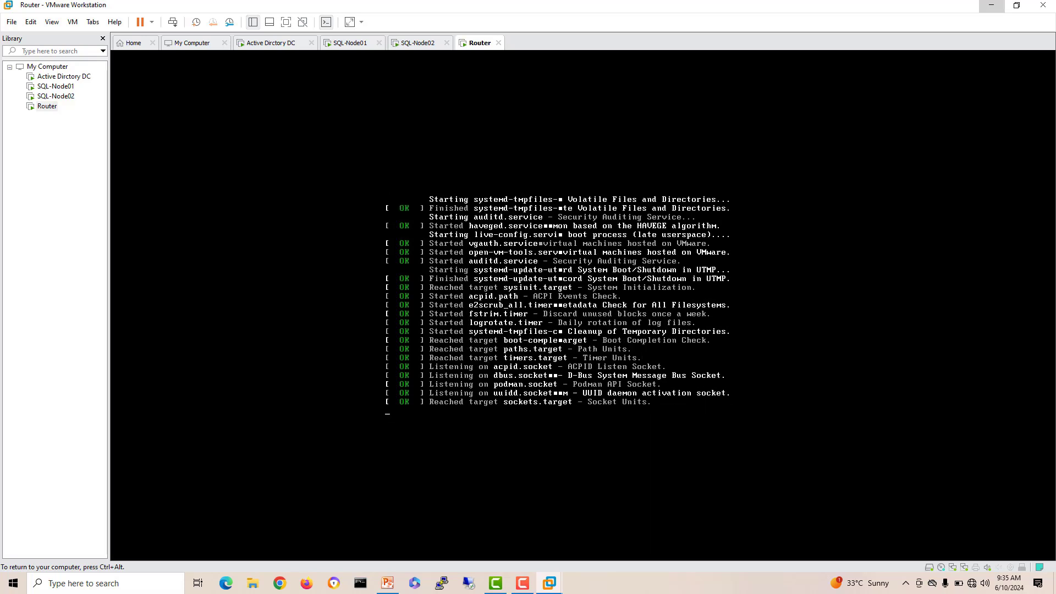
{"action": "key", "text": "ctrl+alt"}
Step: Glance at the SQL Node03 picture on the topology slide, then go to Workstation's Home page
{"action": "left_click", "coordinate": [396, 588]}
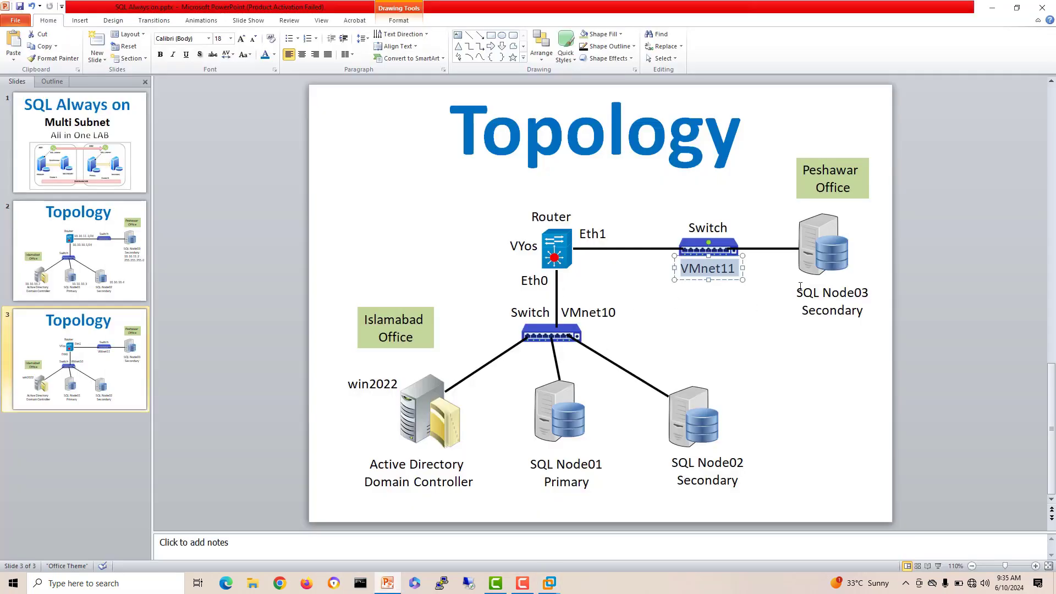
{"action": "left_click", "coordinate": [823, 248]}
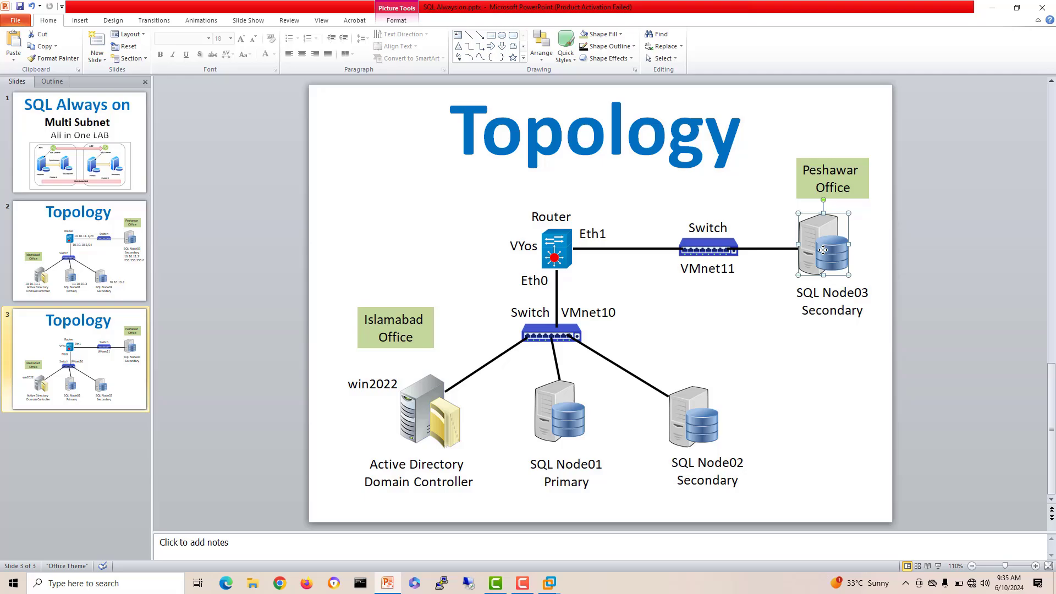
{"action": "left_click", "coordinate": [992, 7]}
{"action": "left_click", "coordinate": [118, 46]}
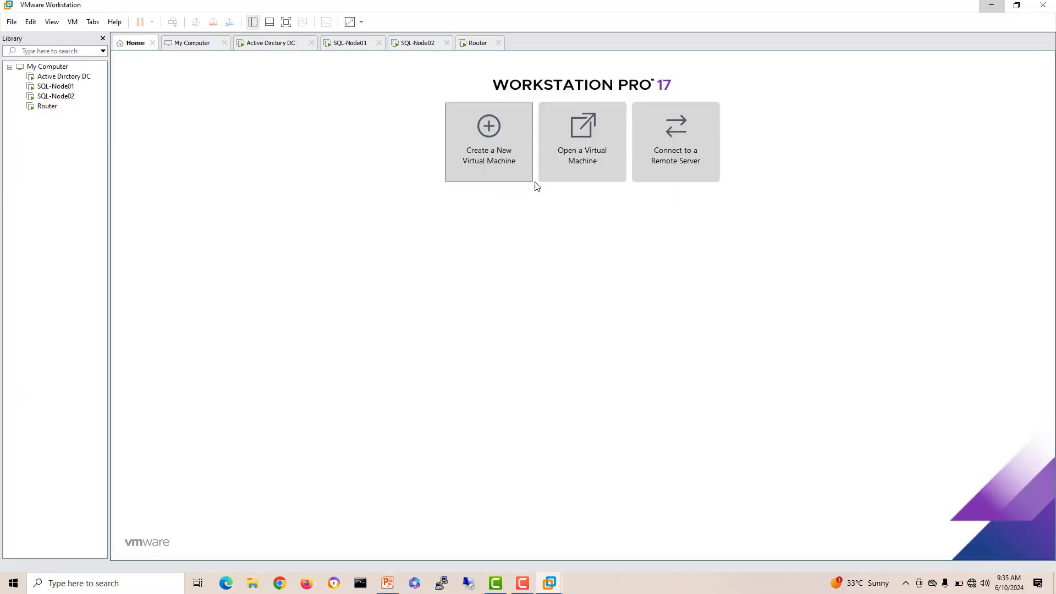
Step: Start a typical new VM, installing the OS later, with guest Microsoft Windows, Windows Server 2022
{"action": "key", "text": "ctrl+n"}
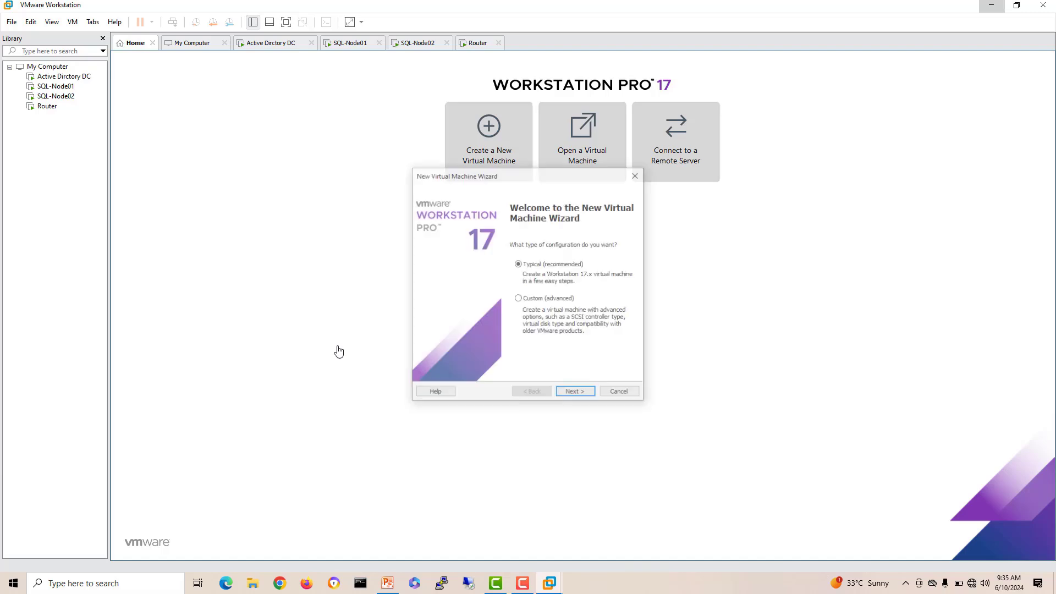
{"action": "left_click", "coordinate": [586, 393]}
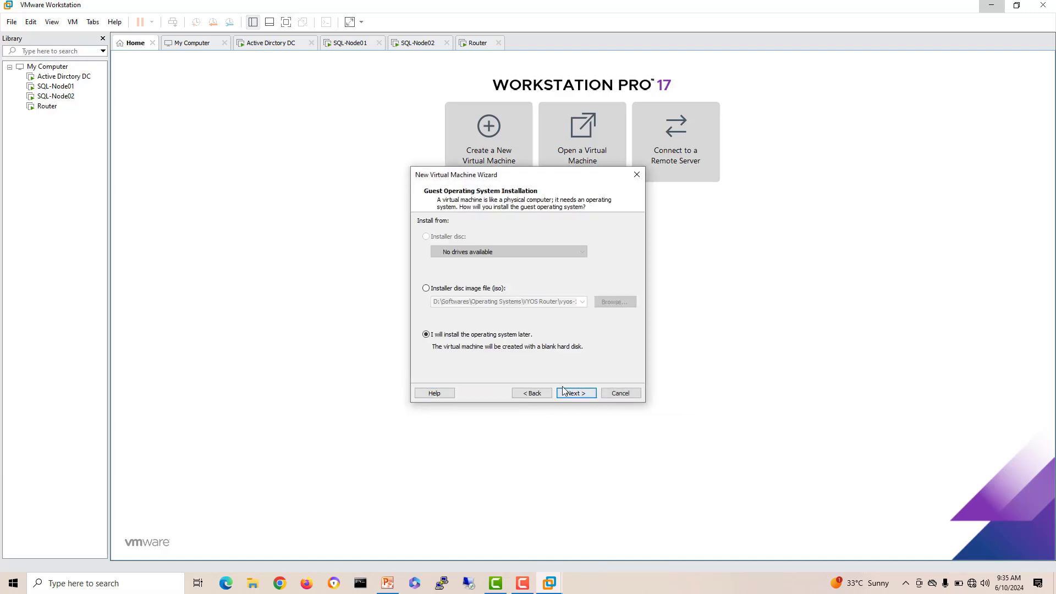
{"action": "left_click", "coordinate": [577, 394]}
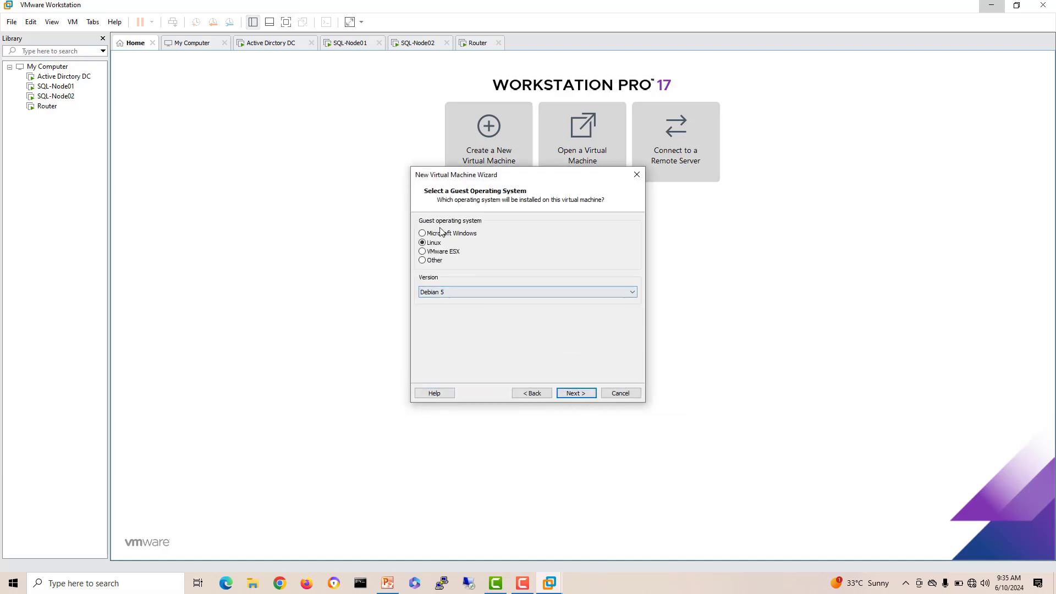
{"action": "left_click", "coordinate": [439, 233]}
{"action": "left_click", "coordinate": [474, 293]}
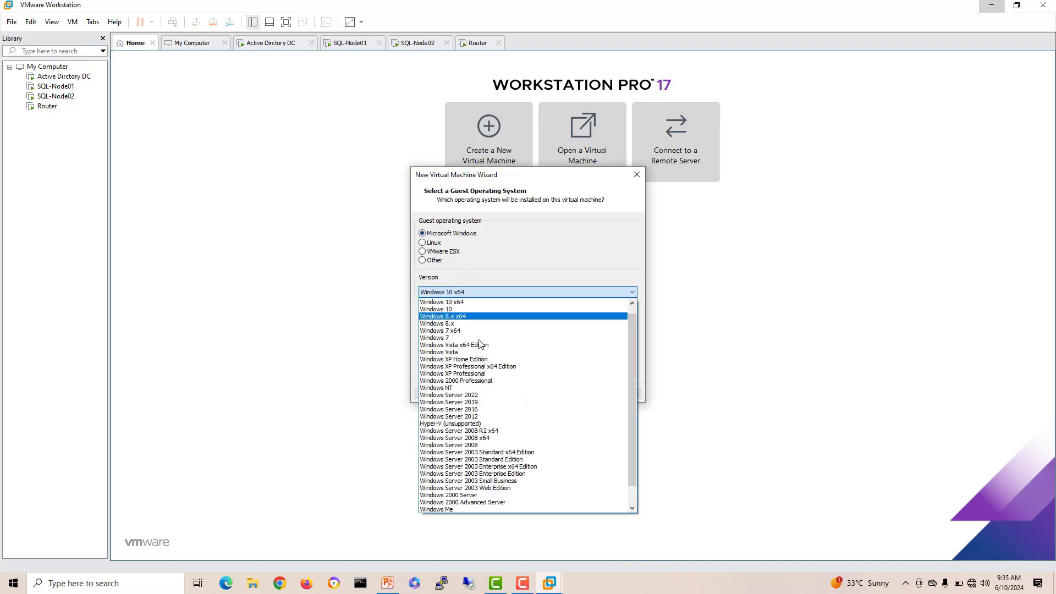
{"action": "left_click", "coordinate": [484, 395]}
{"action": "left_click", "coordinate": [592, 393]}
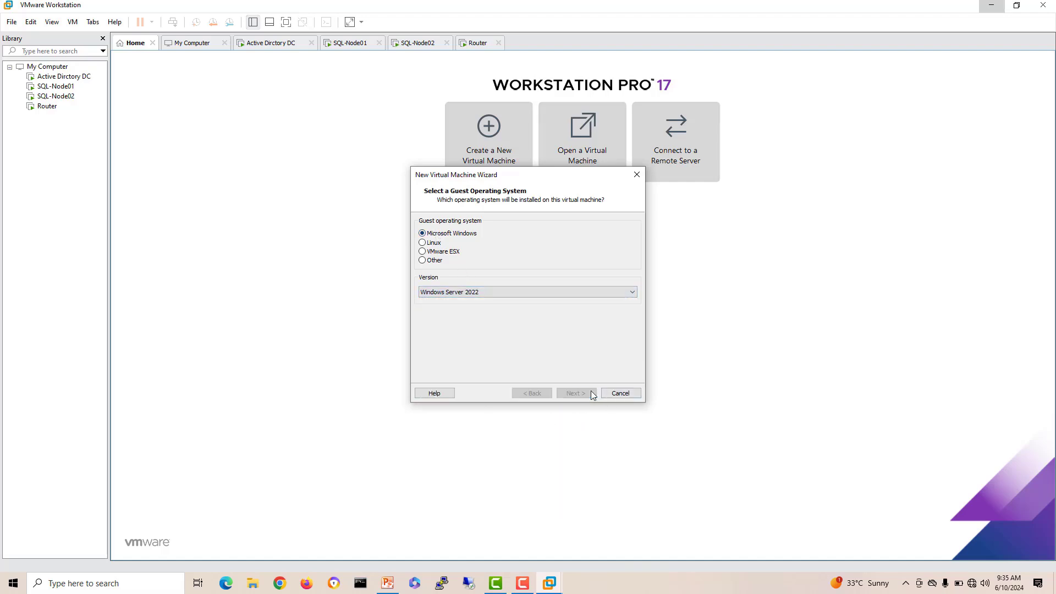
Step: Name the VM SQL-Node03, keep the default 60 GB disk, and finish creating it
{"action": "type", "text": "S"}
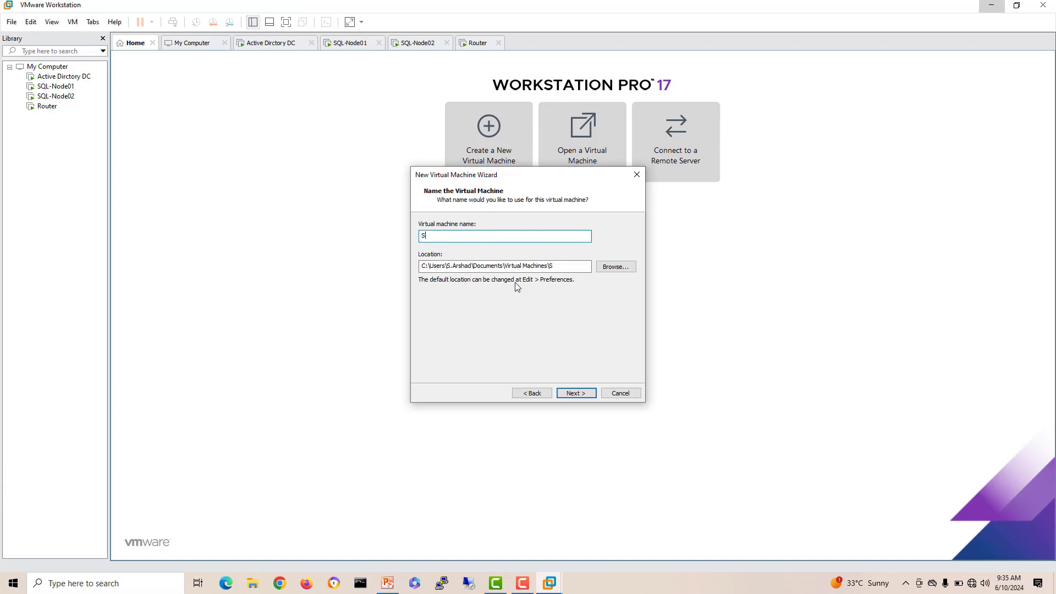
{"action": "type", "text": "QL-Node03"}
{"action": "left_click", "coordinate": [585, 395]}
{"action": "left_click", "coordinate": [583, 394]}
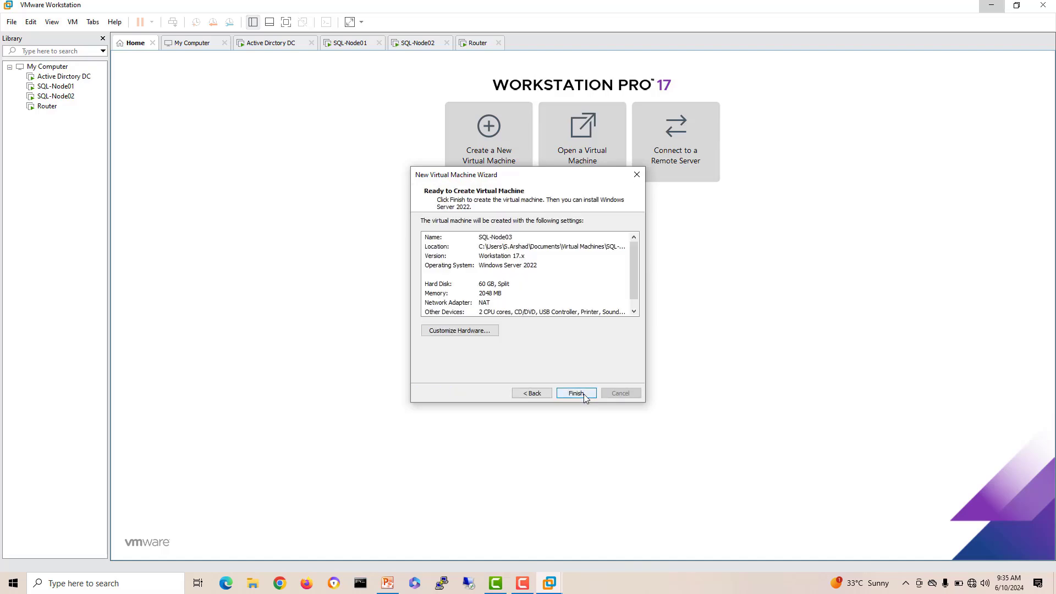
{"action": "left_click", "coordinate": [581, 393]}
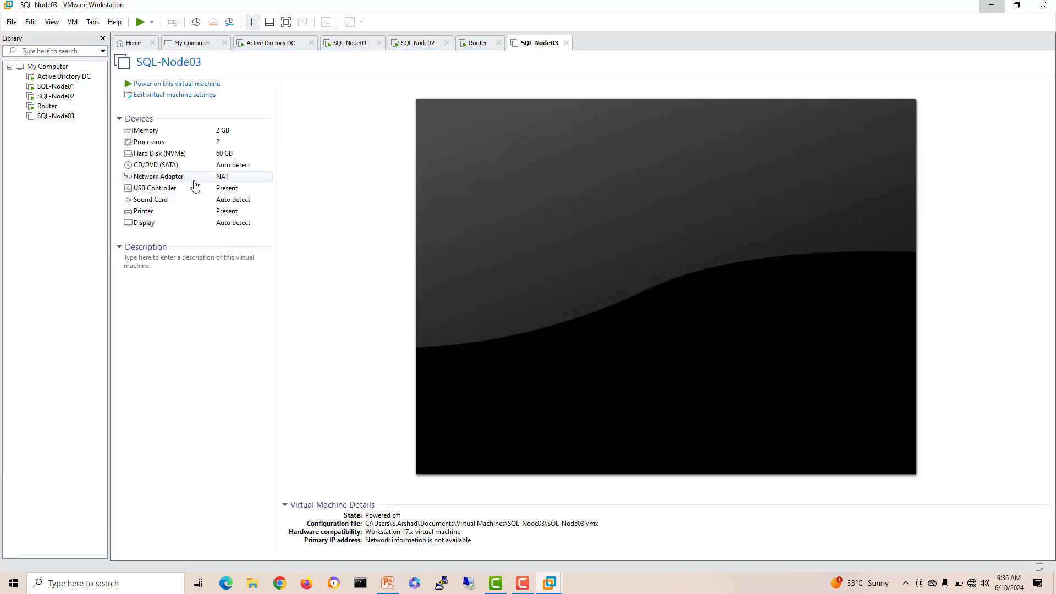
Step: Connect SQL-Node03's network adapter to the custom VMnet11 (Host-only) network
{"action": "left_click", "coordinate": [156, 95]}
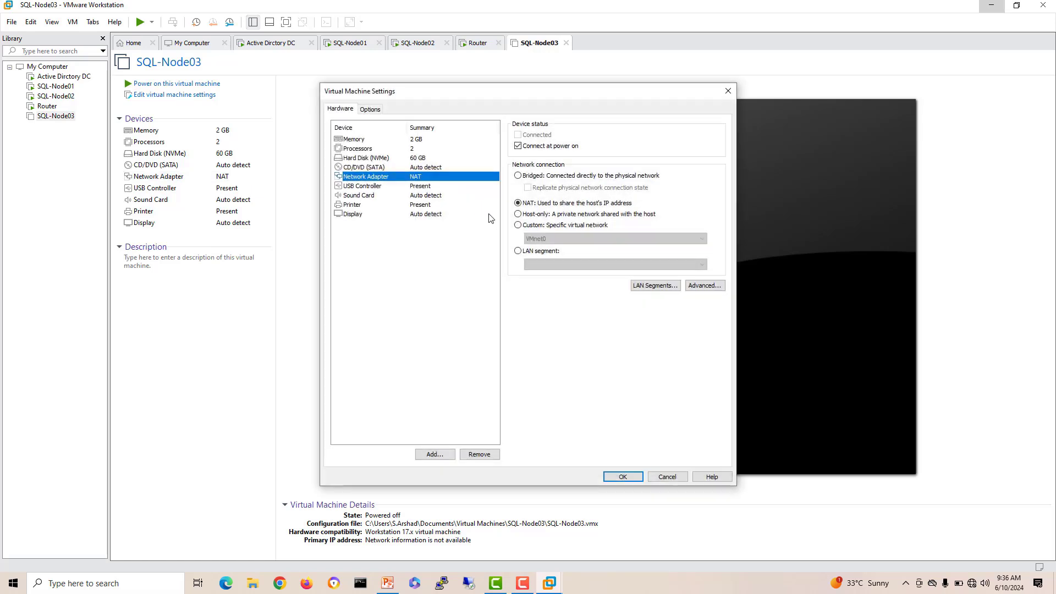
{"action": "left_click", "coordinate": [543, 226]}
{"action": "left_click", "coordinate": [567, 238]}
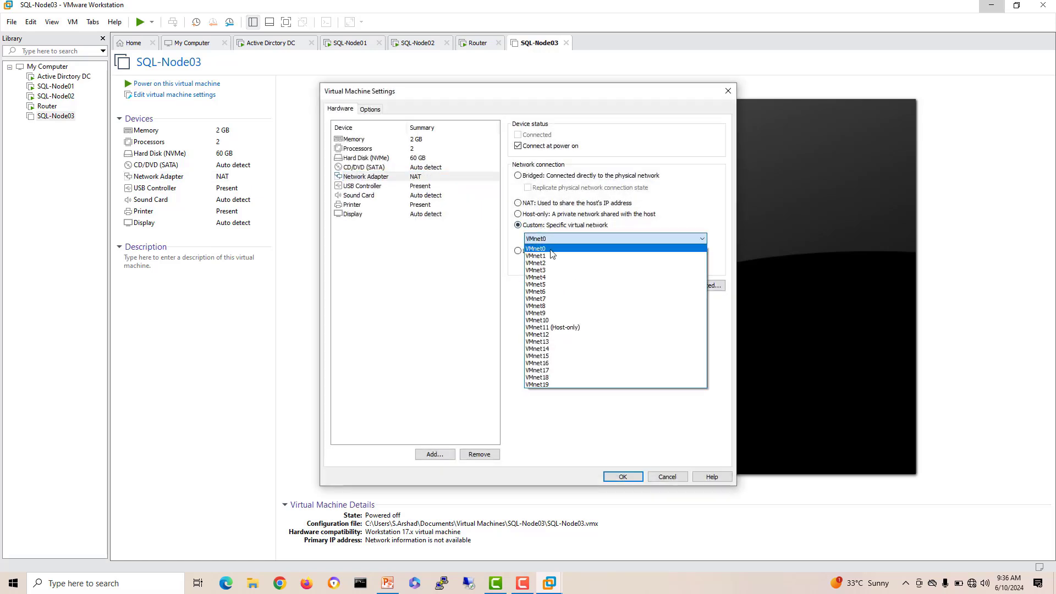
{"action": "left_click", "coordinate": [573, 327]}
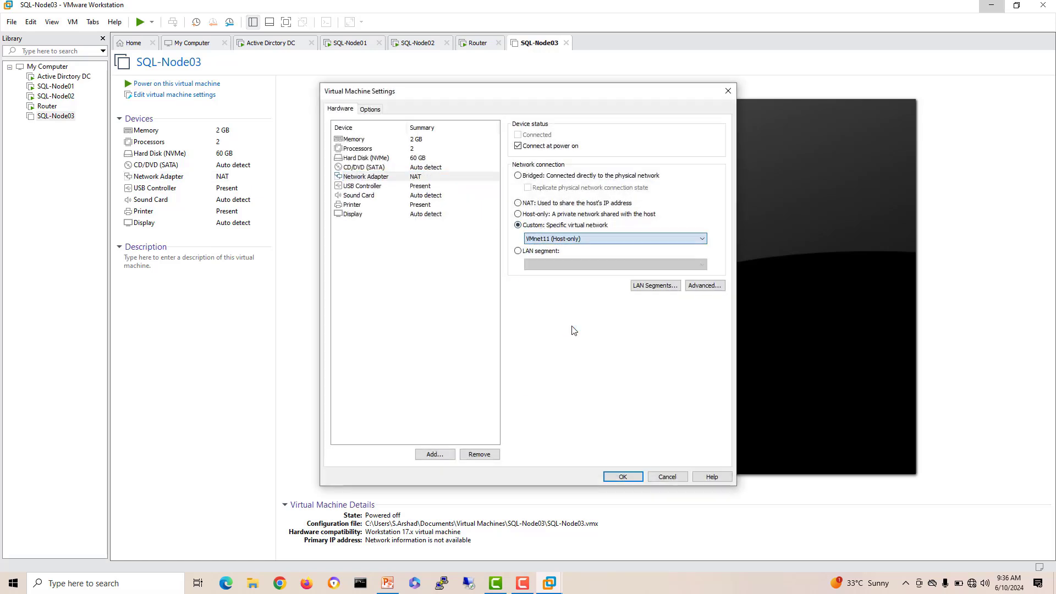
Step: Set SQL-Node03's CD/DVD drive to the Windows Server 2022 ISO image and save
{"action": "left_click", "coordinate": [383, 169]}
{"action": "left_click", "coordinate": [553, 202]}
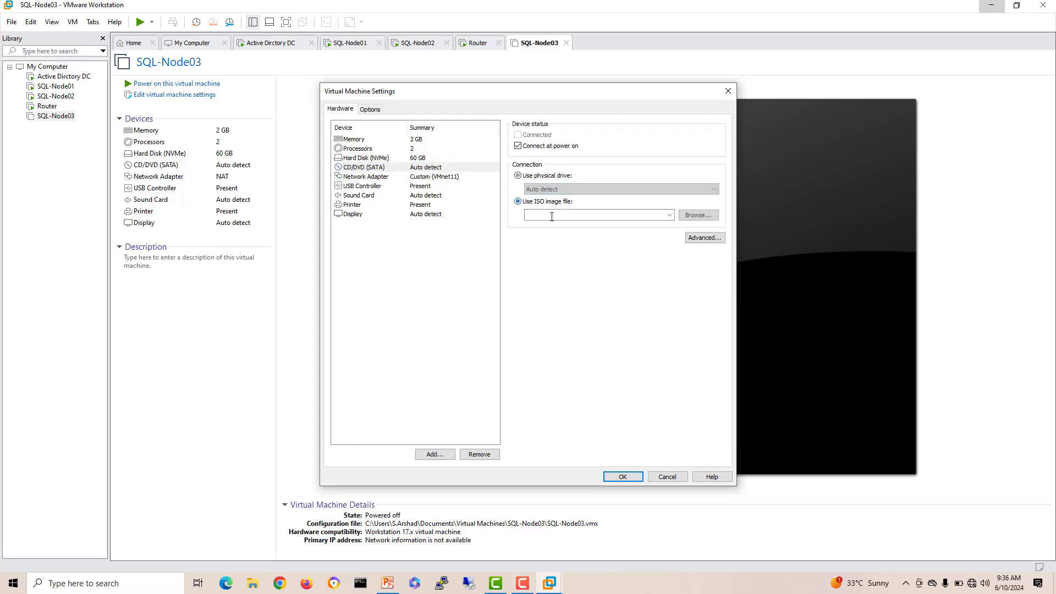
{"action": "left_click", "coordinate": [670, 215]}
{"action": "left_click", "coordinate": [652, 228]}
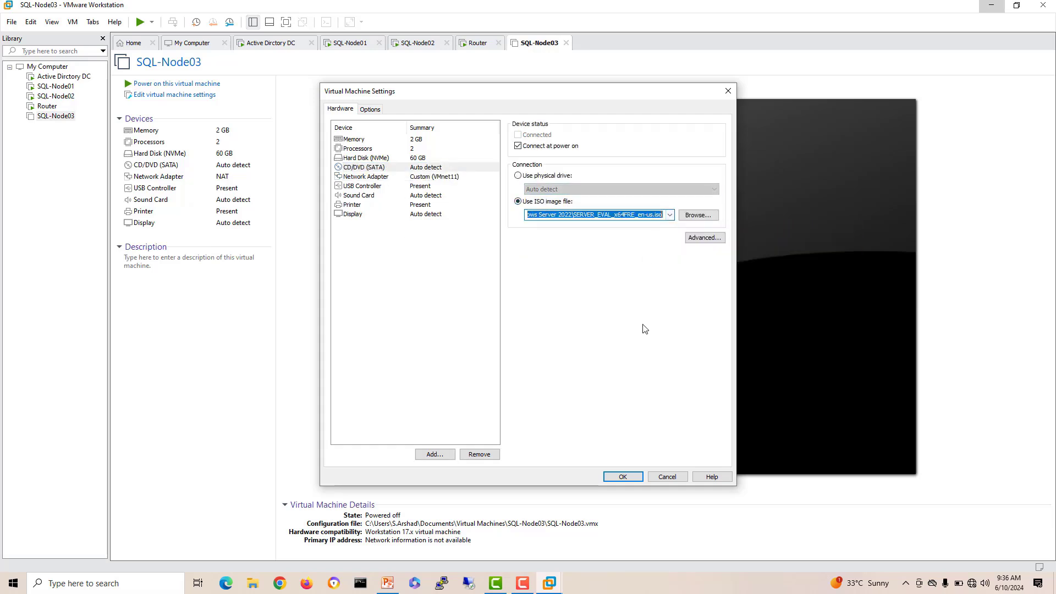
{"action": "left_click", "coordinate": [621, 476]}
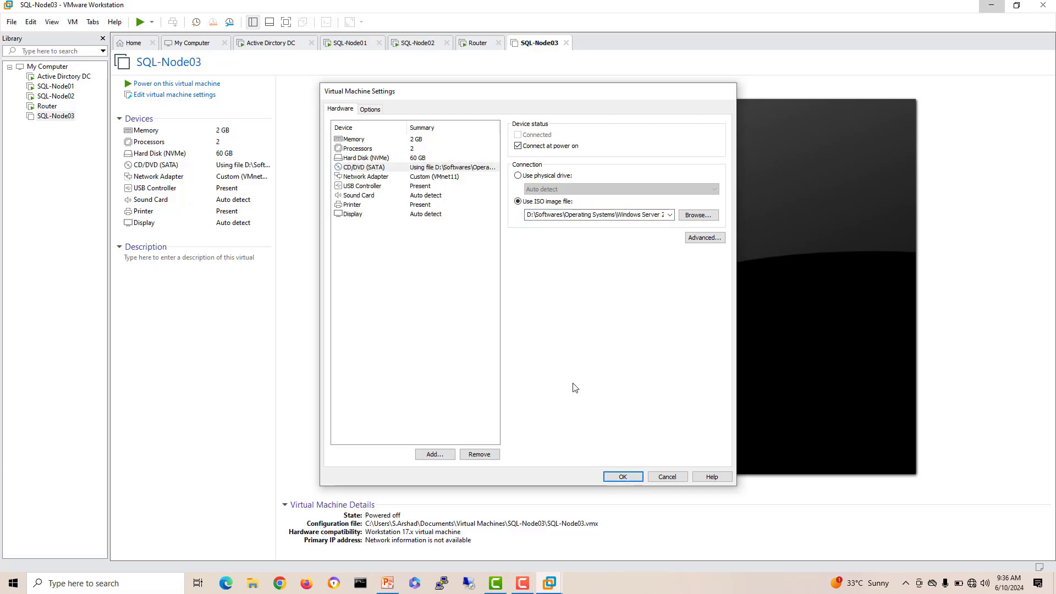
Step: Power on SQL-Node03 to boot Windows Server 2022 setup from disc, then check the DC and the slide
{"action": "left_click", "coordinate": [167, 84]}
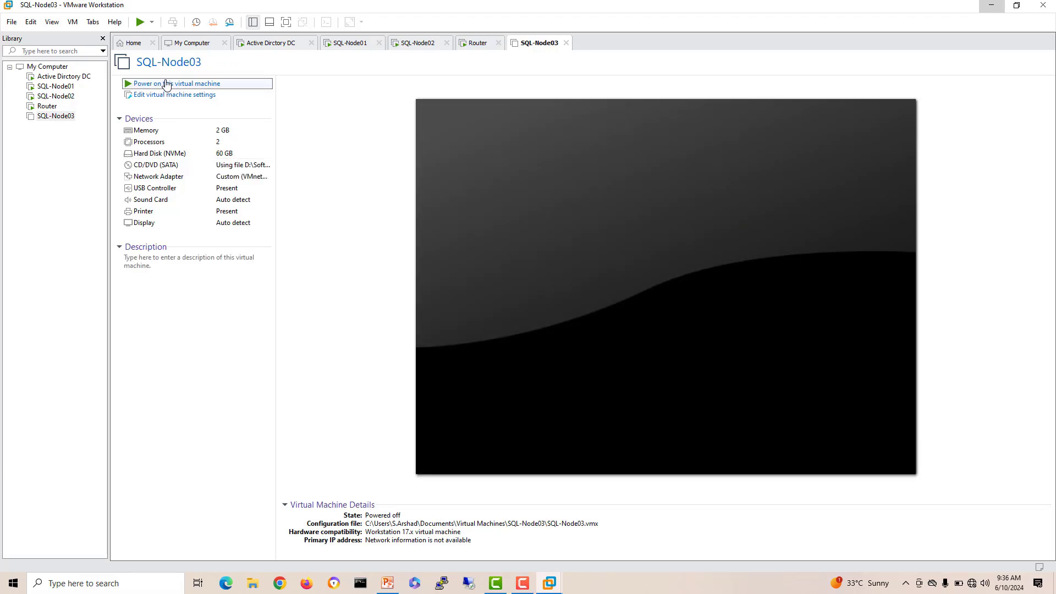
{"action": "left_click", "coordinate": [464, 311]}
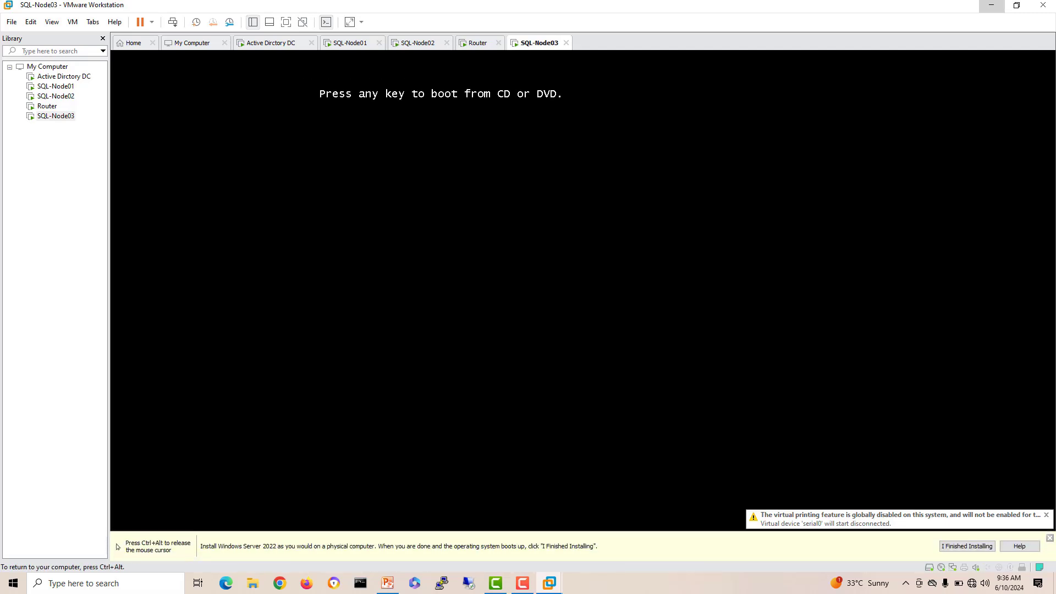
{"action": "key", "text": "Return"}
{"action": "key", "text": "ctrl+alt"}
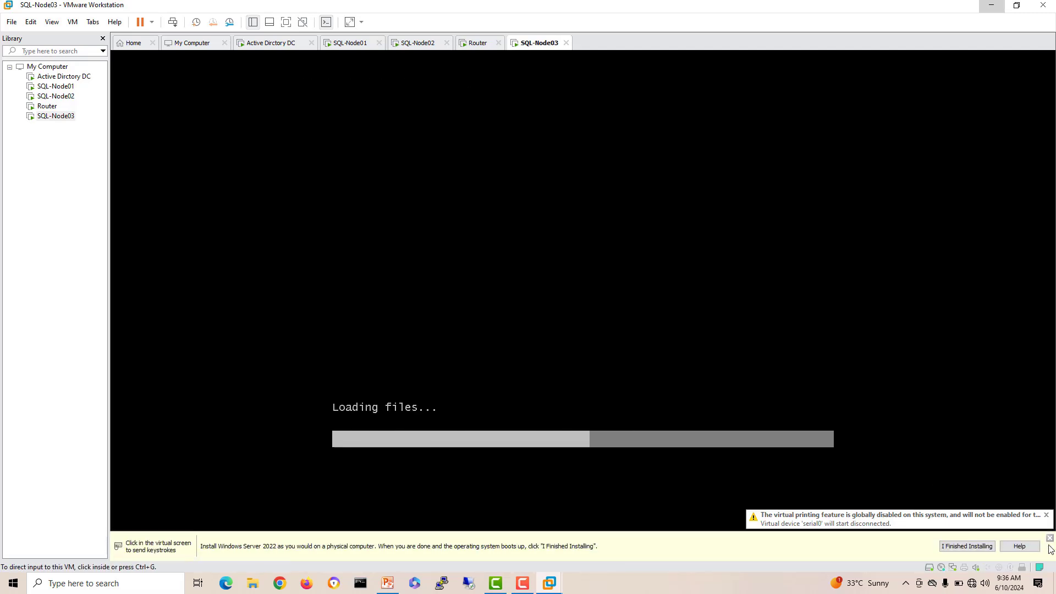
{"action": "left_click", "coordinate": [1049, 538]}
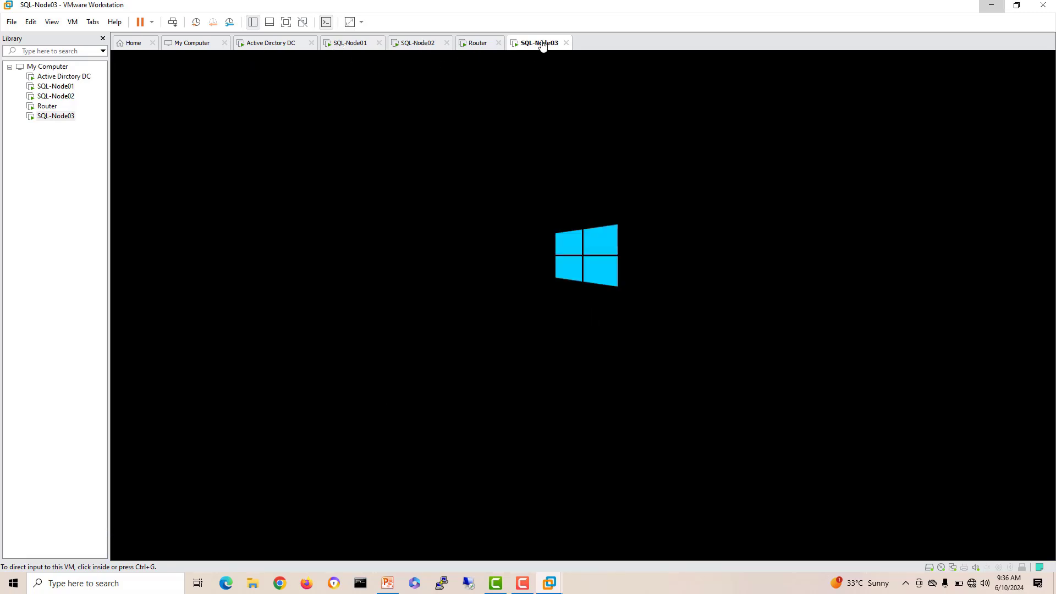
{"action": "left_click", "coordinate": [285, 45]}
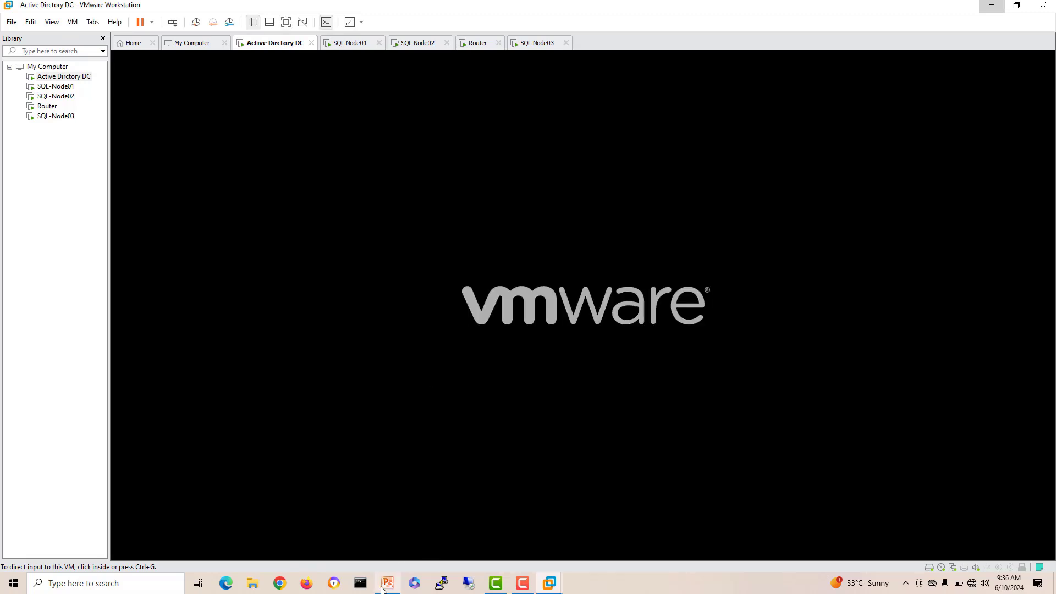
{"action": "left_click", "coordinate": [388, 584]}
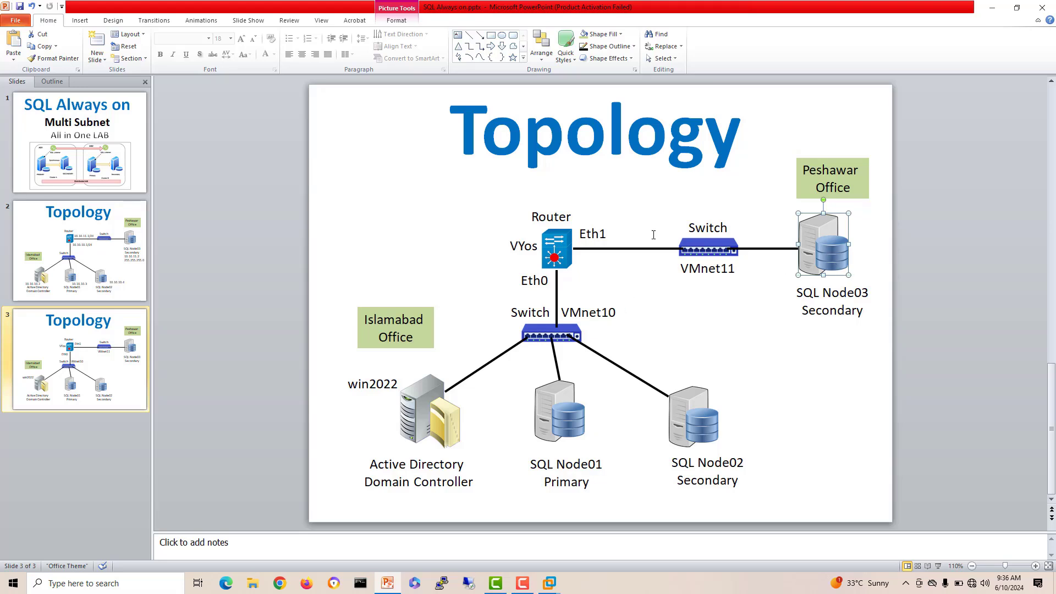
Step: Select the router, win2022, SQL Node01 and SQL Node02 pictures in the topology diagram
{"action": "left_click", "coordinate": [551, 250]}
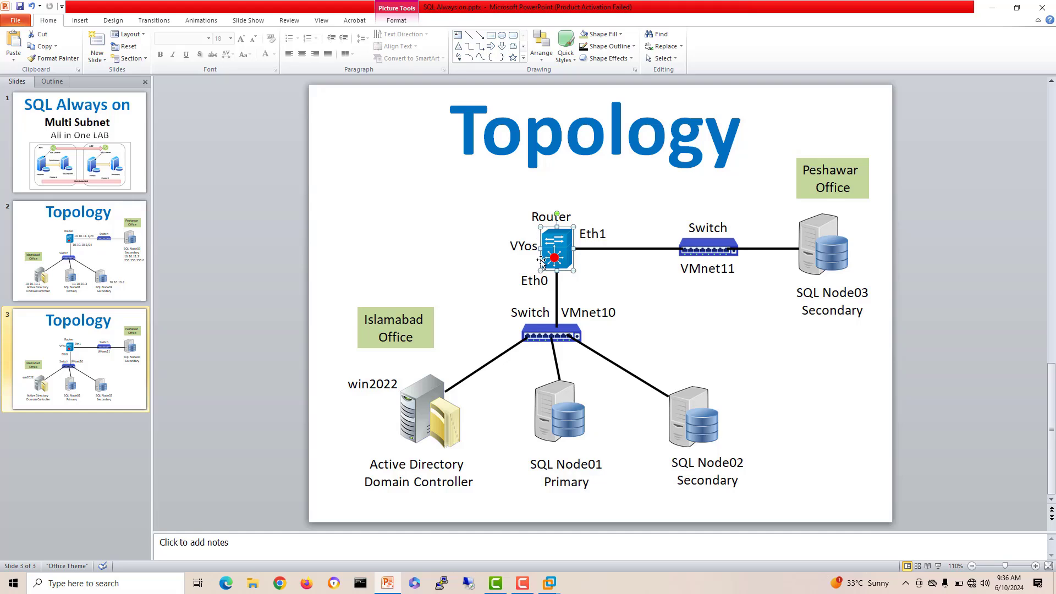
{"action": "left_click", "coordinate": [414, 418]}
{"action": "left_click", "coordinate": [564, 432]}
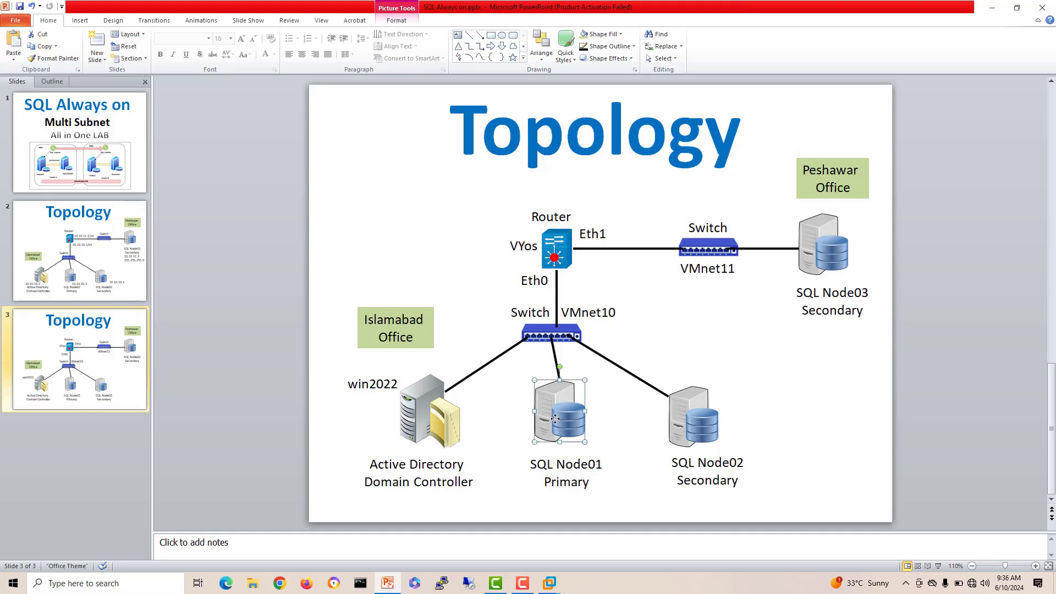
{"action": "left_click", "coordinate": [687, 425]}
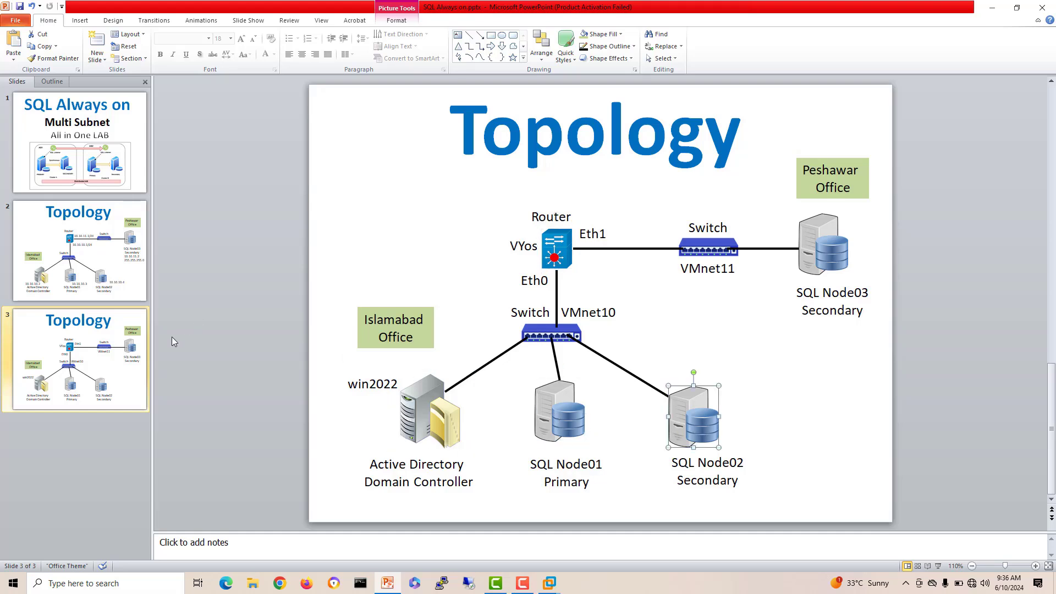
{"action": "left_click", "coordinate": [118, 357]}
Step: Show slide 2 and select the 10.10.10.2 and 10.10.10.4 IP address labels
{"action": "left_click", "coordinate": [101, 282]}
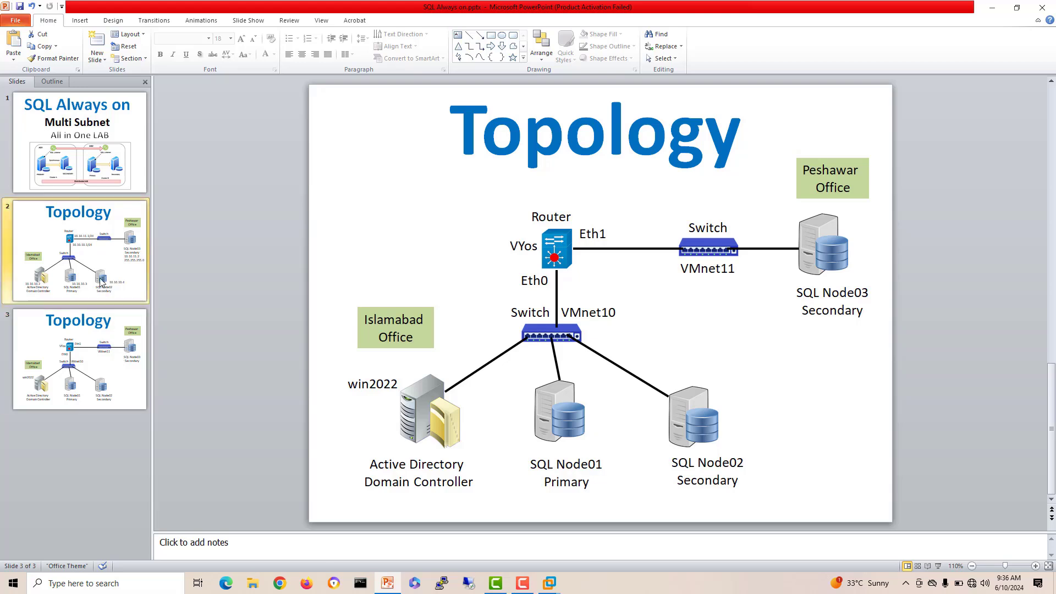
{"action": "left_click", "coordinate": [384, 444]}
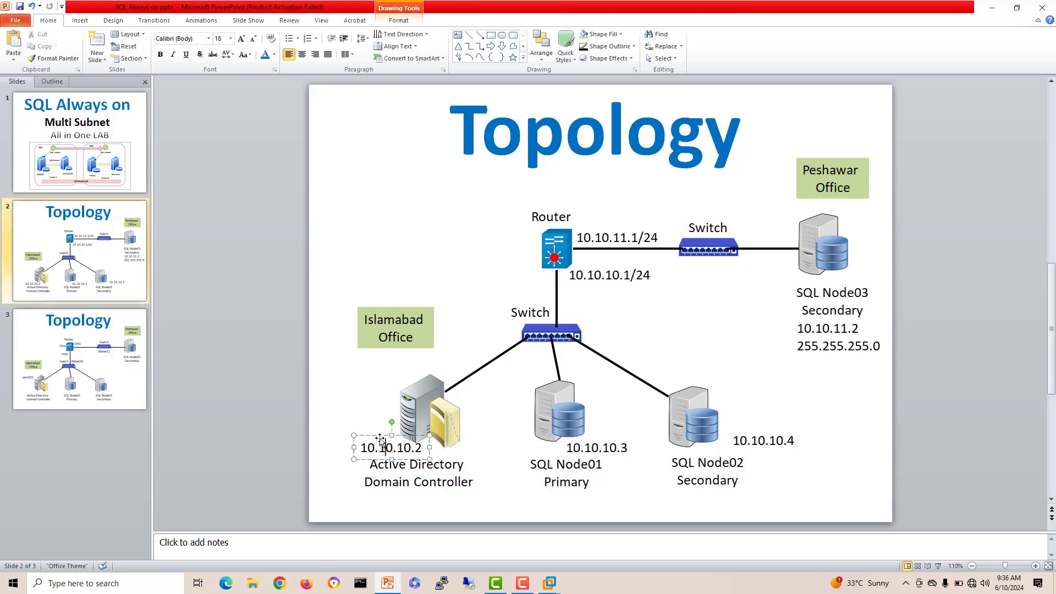
{"action": "left_click", "coordinate": [760, 440]}
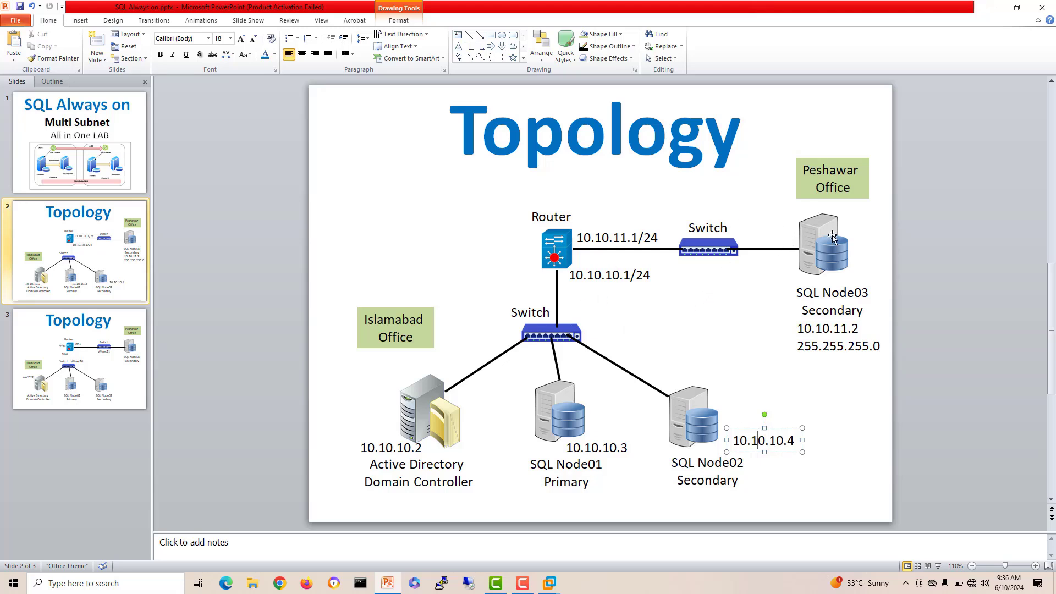
{"action": "left_click", "coordinate": [554, 588]}
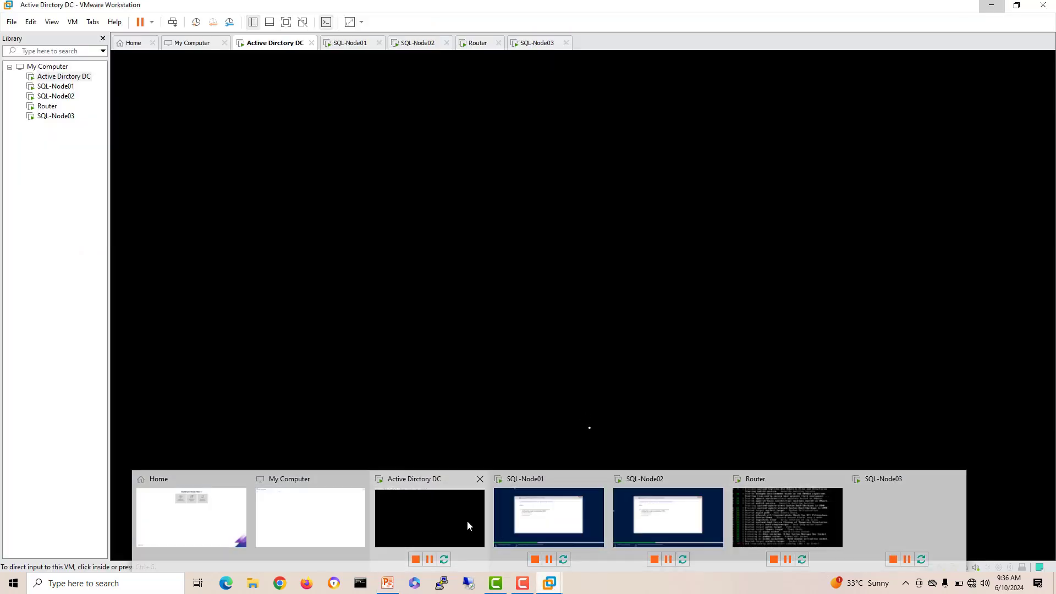
Step: Back in VMware, cycle through the SQL-Node01, SQL-Node02, Router and SQL-Node03 machines
{"action": "left_click", "coordinate": [467, 520]}
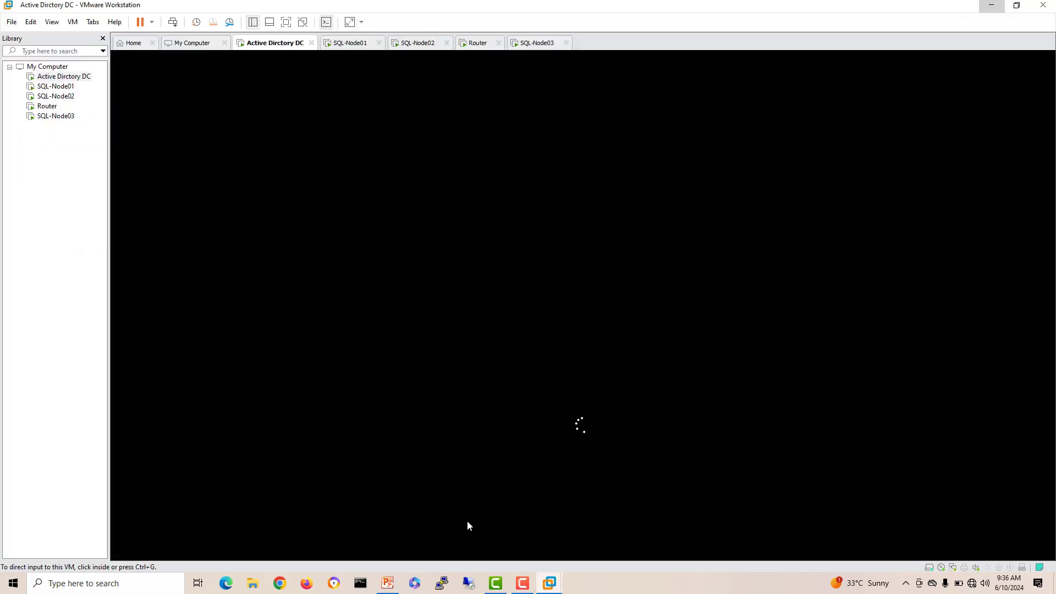
{"action": "left_click", "coordinate": [355, 46]}
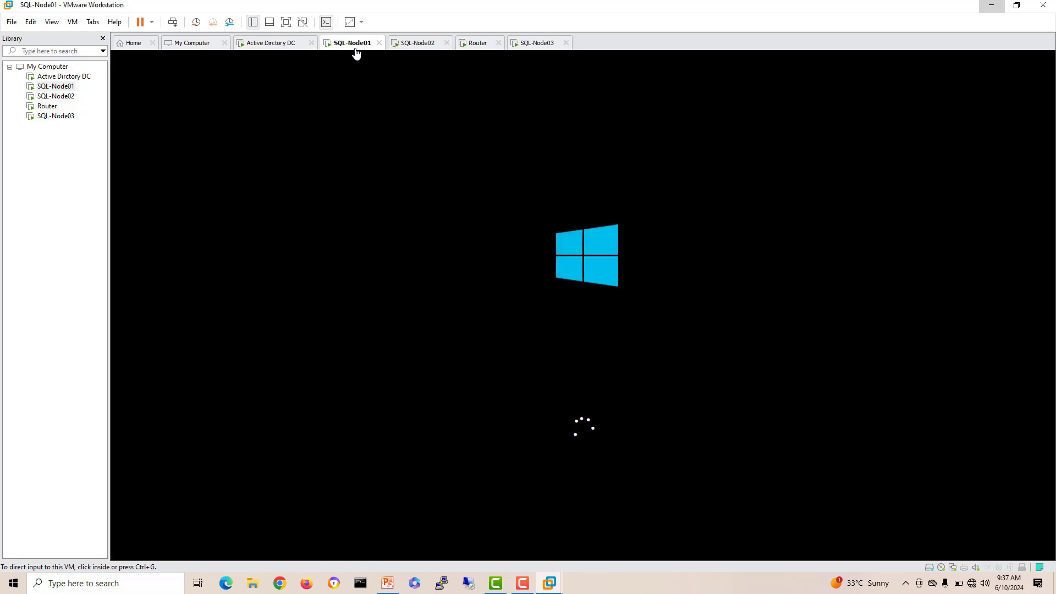
{"action": "left_click", "coordinate": [426, 48]}
{"action": "left_click", "coordinate": [473, 49]}
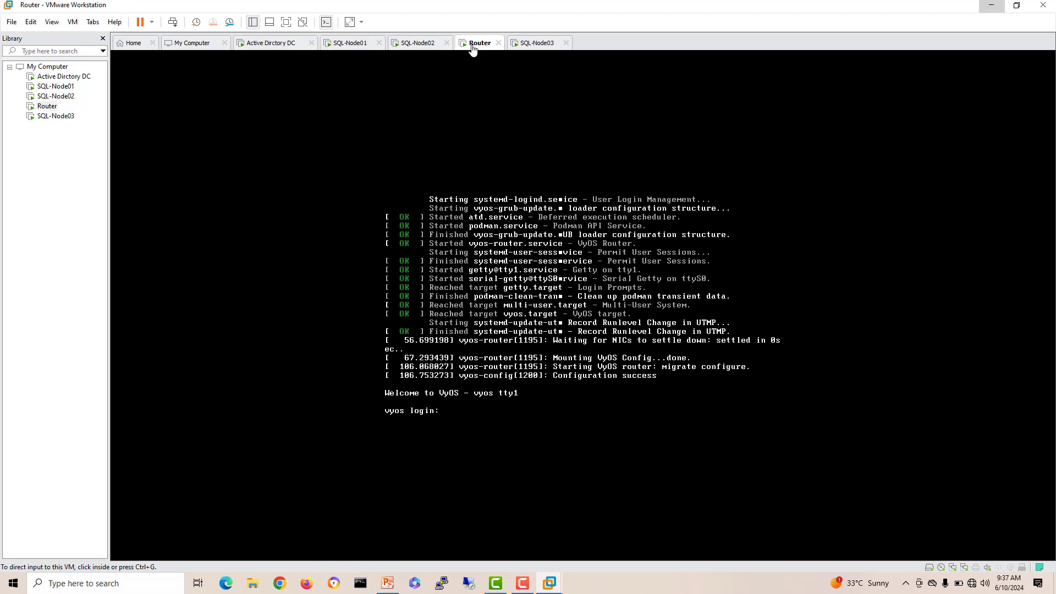
{"action": "left_click", "coordinate": [533, 45]}
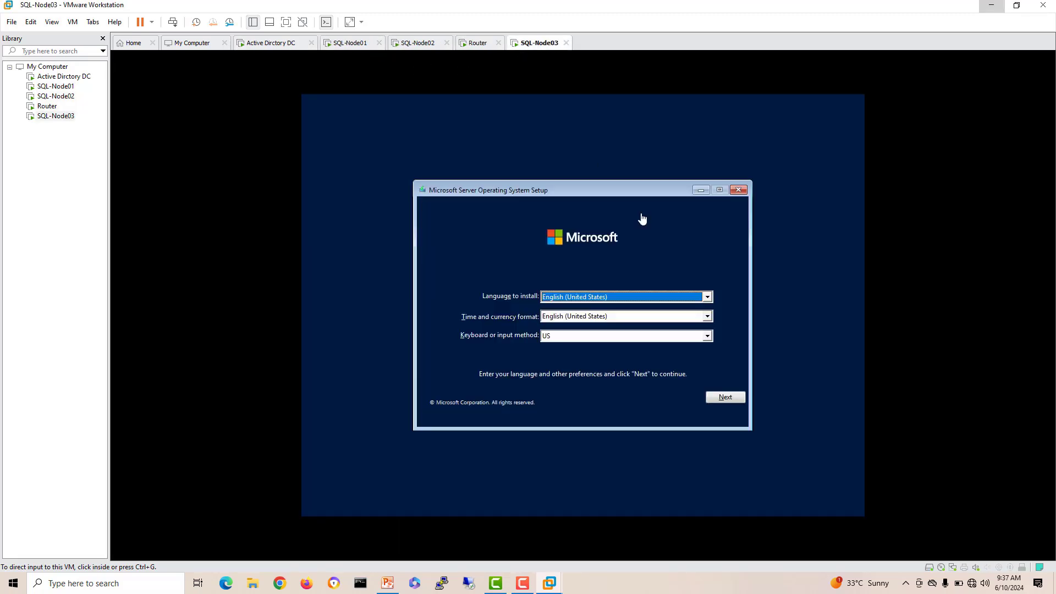
Step: Keep the default language settings and start the Windows Server installation on SQL-Node03
{"action": "left_click", "coordinate": [716, 388]}
{"action": "left_click", "coordinate": [724, 397]}
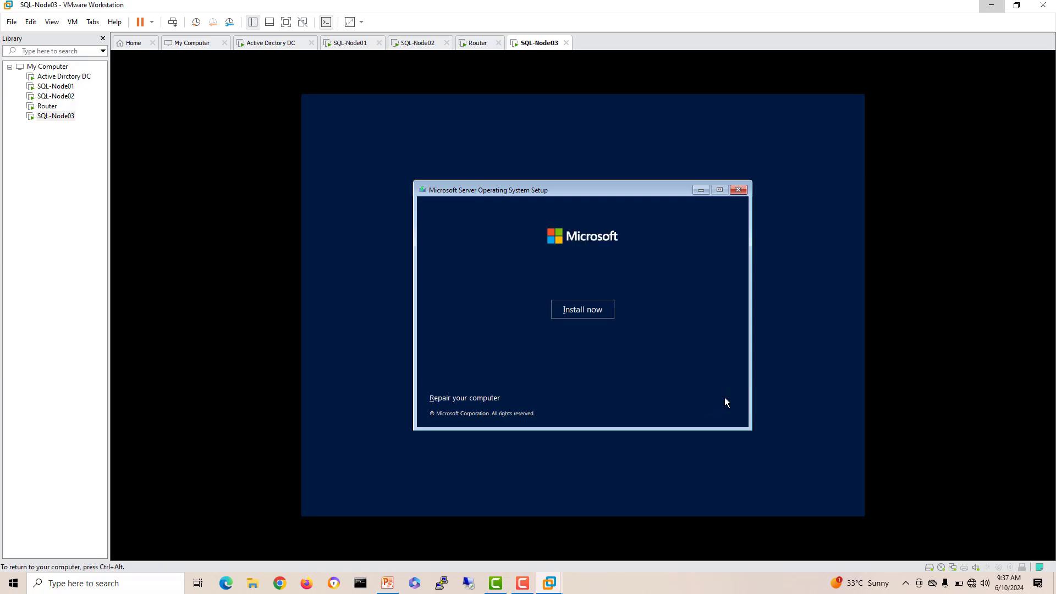
{"action": "left_click", "coordinate": [601, 312]}
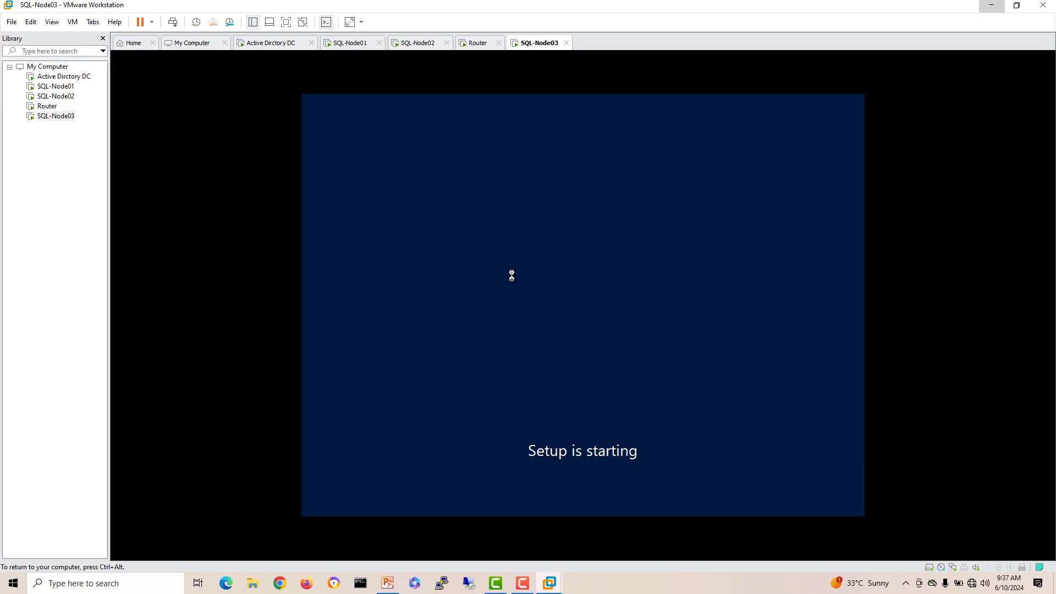
{"action": "key", "text": "ctrl+alt"}
{"action": "left_click", "coordinate": [482, 44]}
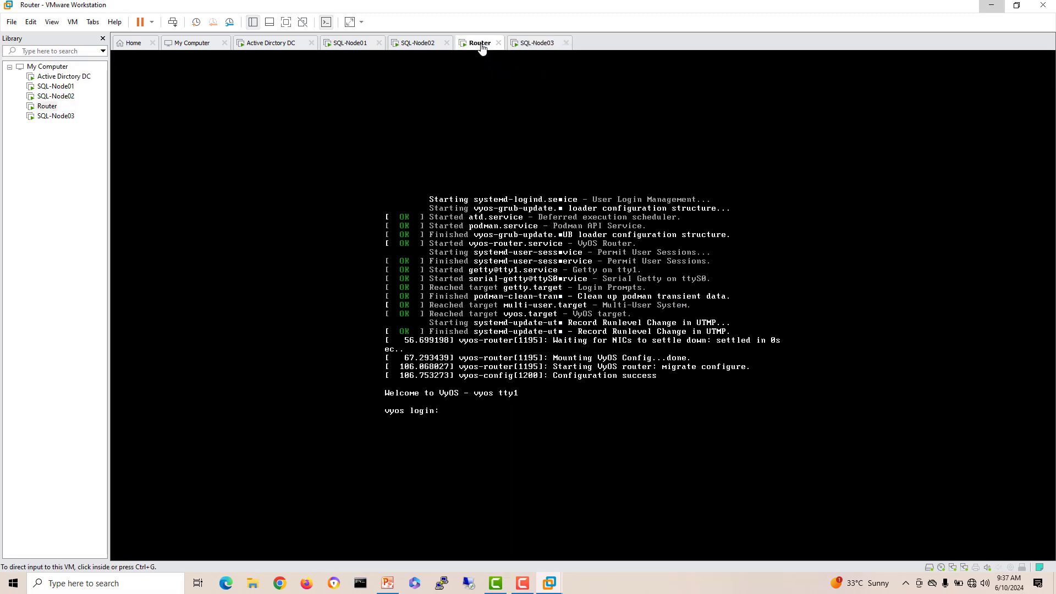
Step: Log in to VyOS on the Router console and run the install image command
{"action": "left_click", "coordinate": [514, 320]}
{"action": "key", "text": "Return"}
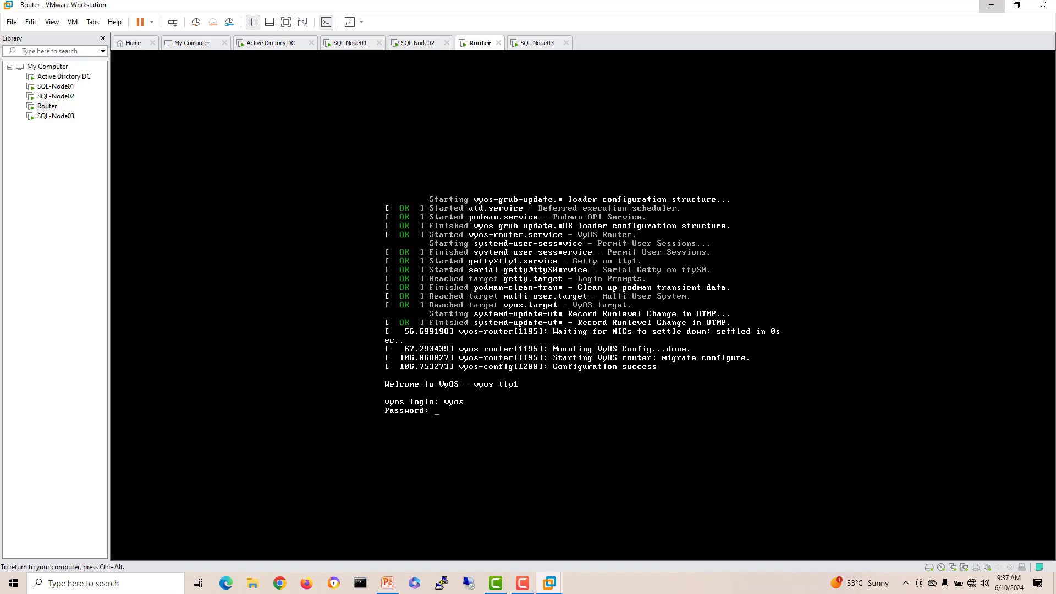
{"action": "key", "text": "Return"}
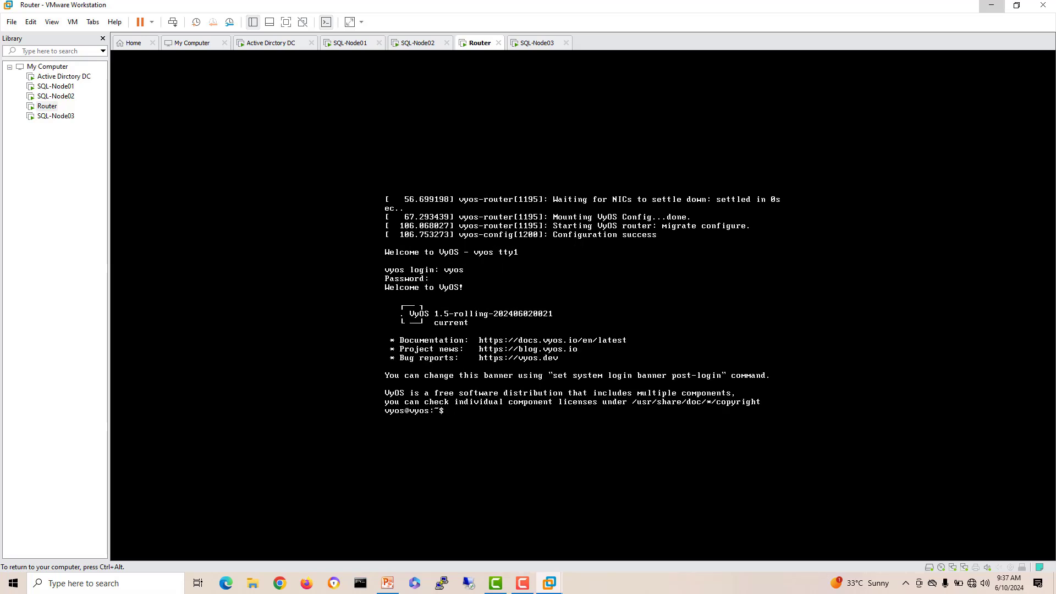
{"action": "key", "text": "Return"}
{"action": "key", "text": "Return"}
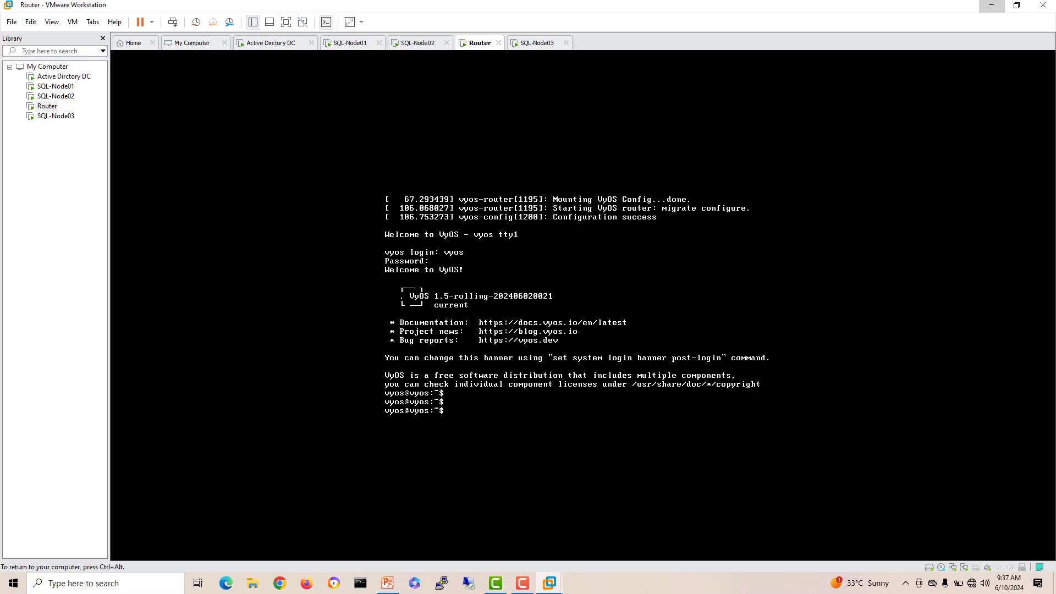
{"action": "type", "text": "install image"}
{"action": "key", "text": "Return"}
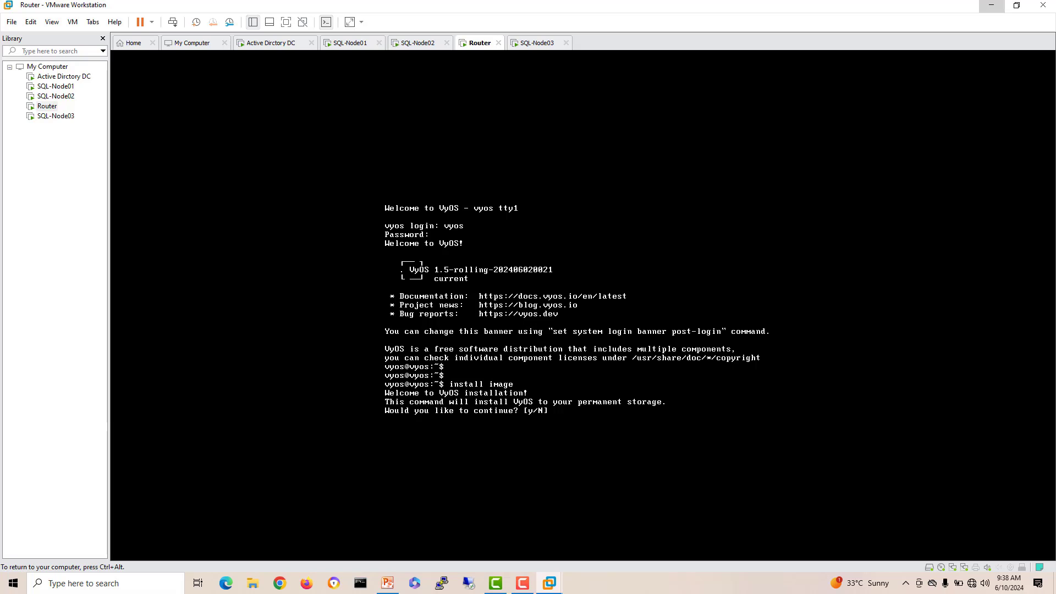
Step: Continue the install with the default image name, a vyos user password, default console and /dev/sda
{"action": "type", "text": "y"}
{"action": "key", "text": "Return"}
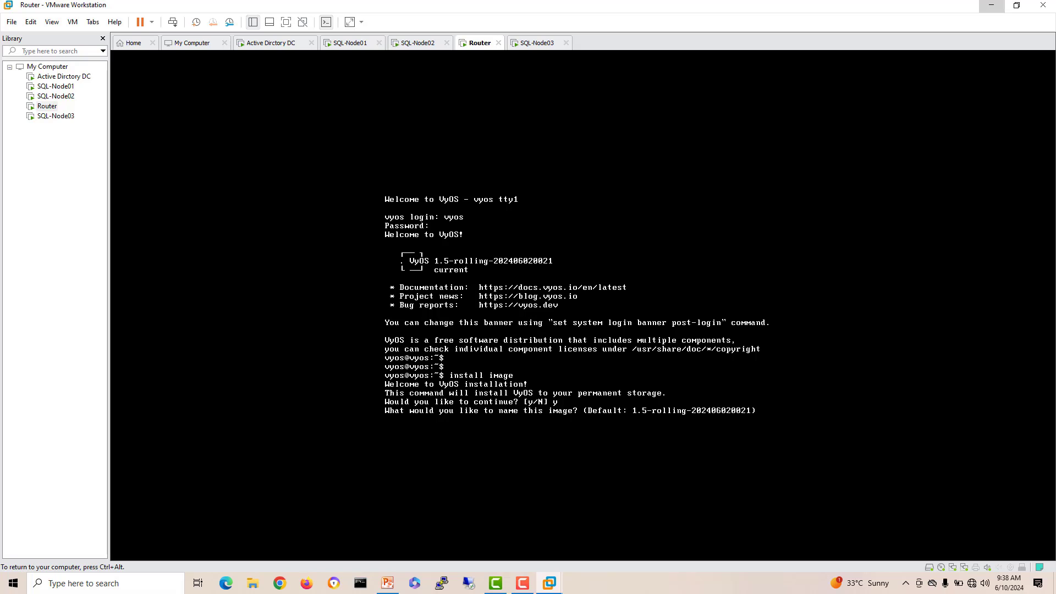
{"action": "key", "text": "Return"}
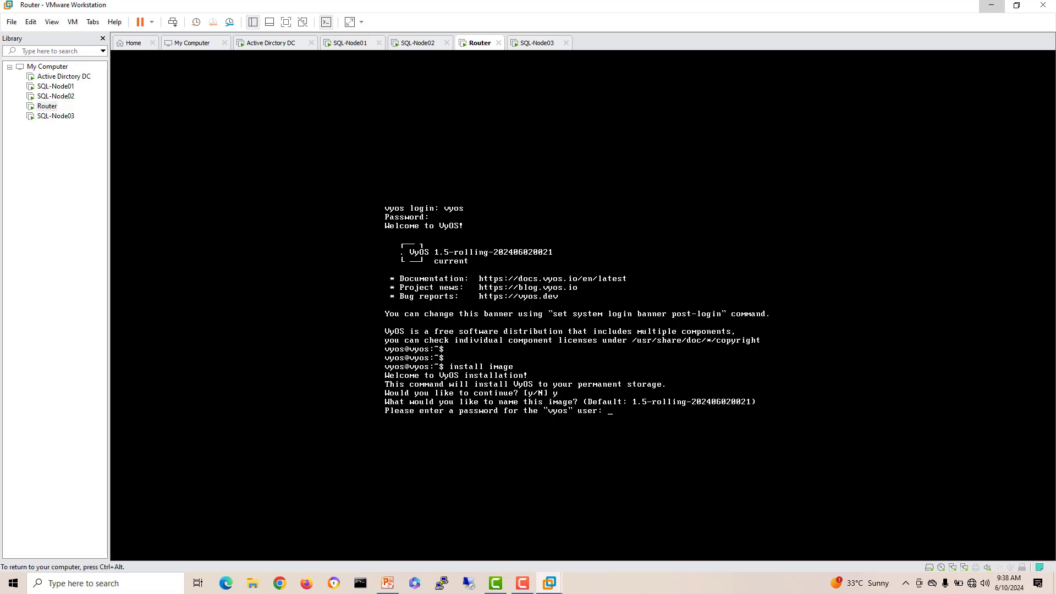
{"action": "key", "text": "Return"}
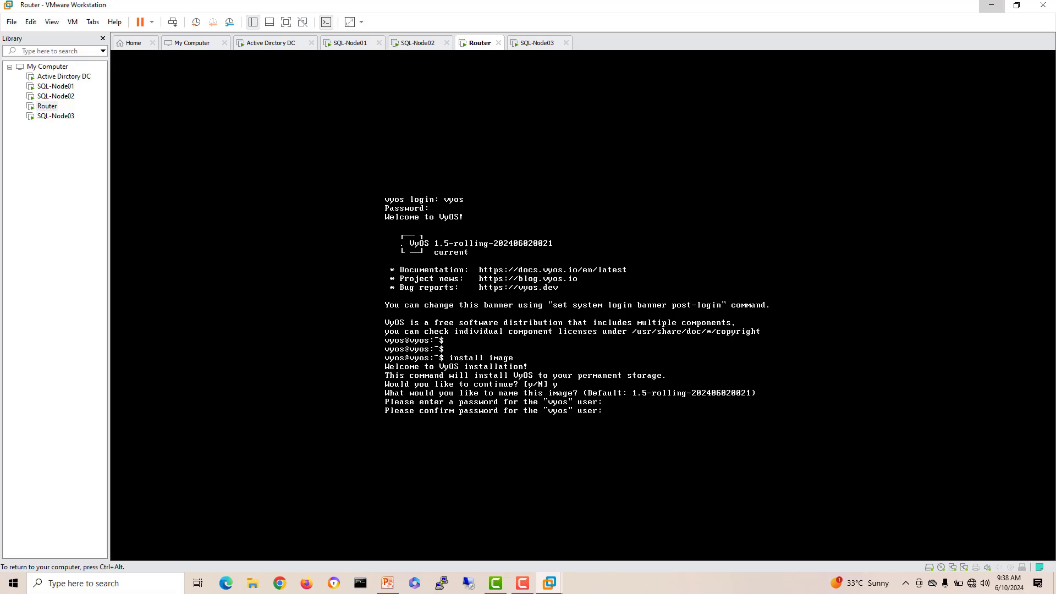
{"action": "key", "text": "Return"}
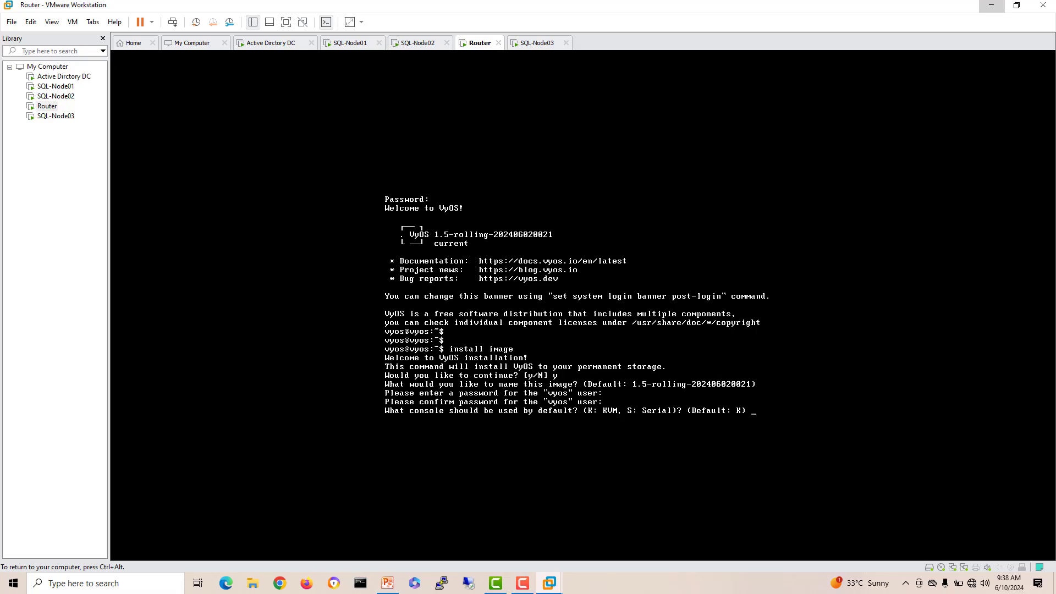
{"action": "key", "text": "Return"}
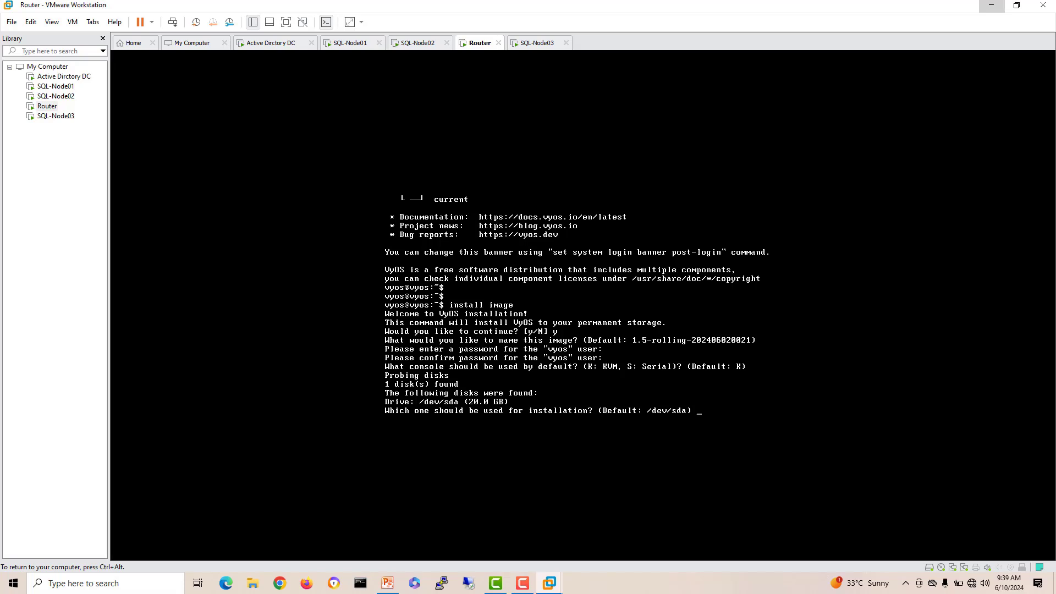
{"action": "key", "text": "Return"}
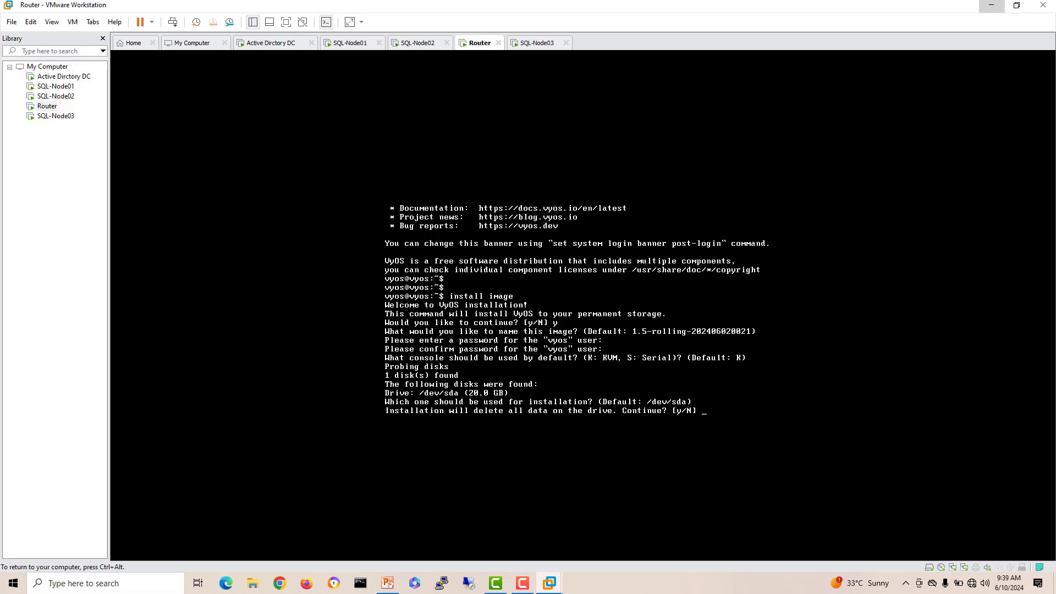
Step: Confirm erasing the drive, use all free space, keep the default boot config, then run reboot
{"action": "type", "text": "y"}
{"action": "key", "text": "Return"}
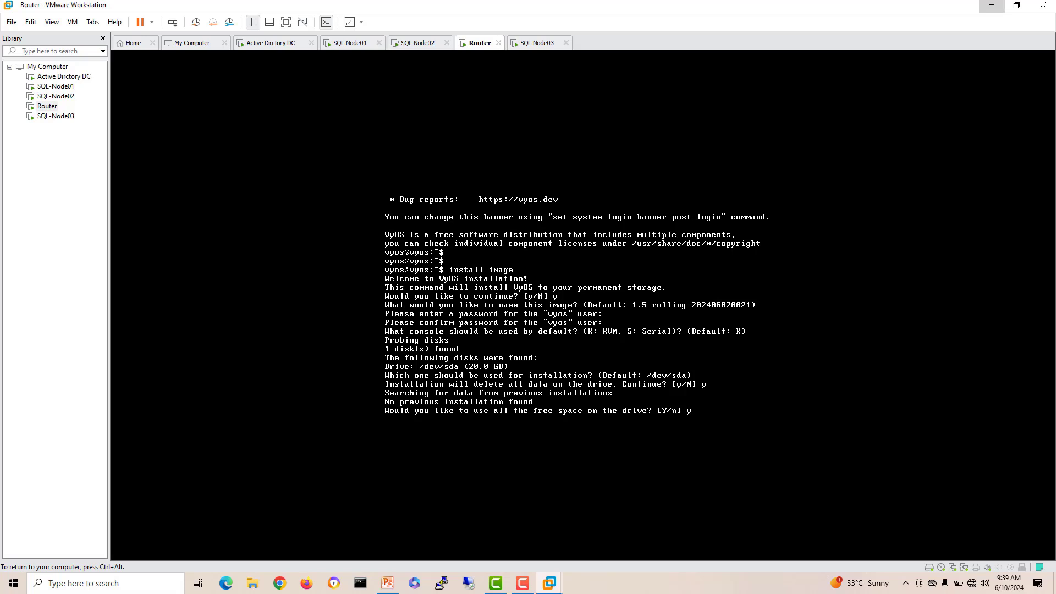
{"action": "type", "text": "y"}
{"action": "key", "text": "Return"}
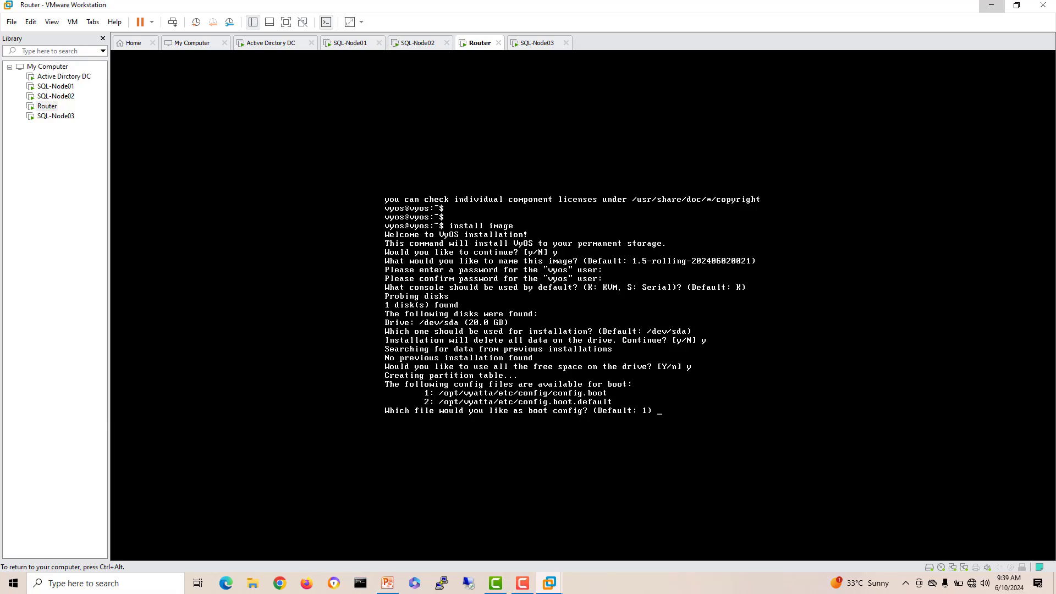
{"action": "key", "text": "Return"}
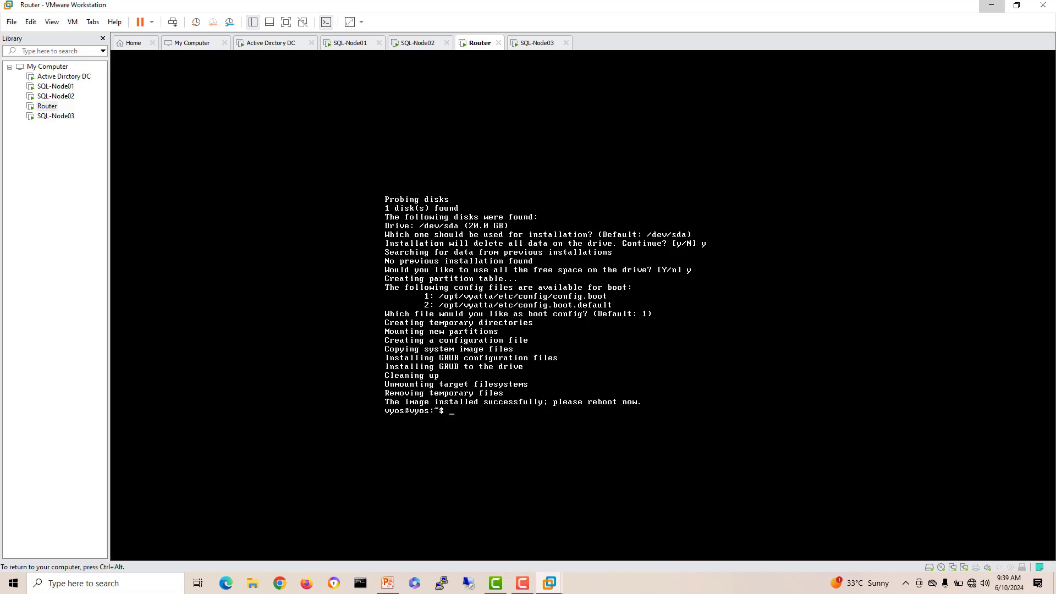
{"action": "type", "text": "eboot"}
{"action": "key", "text": "Return"}
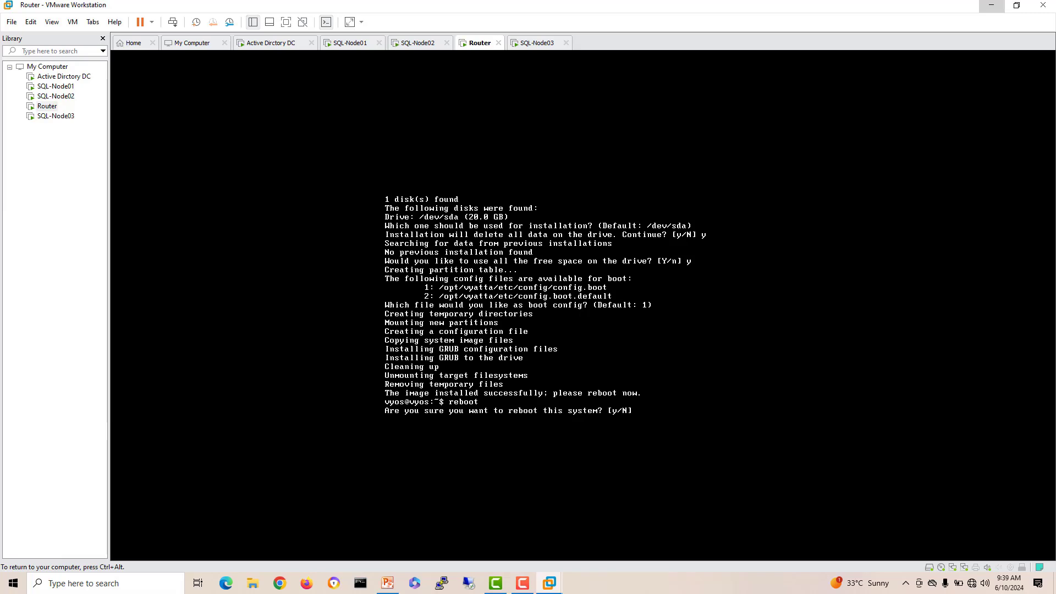
Step: Confirm the reboot with y so the Router boots VyOS 1.5-rolling from its disk
{"action": "type", "text": "y"}
{"action": "key", "text": "Return"}
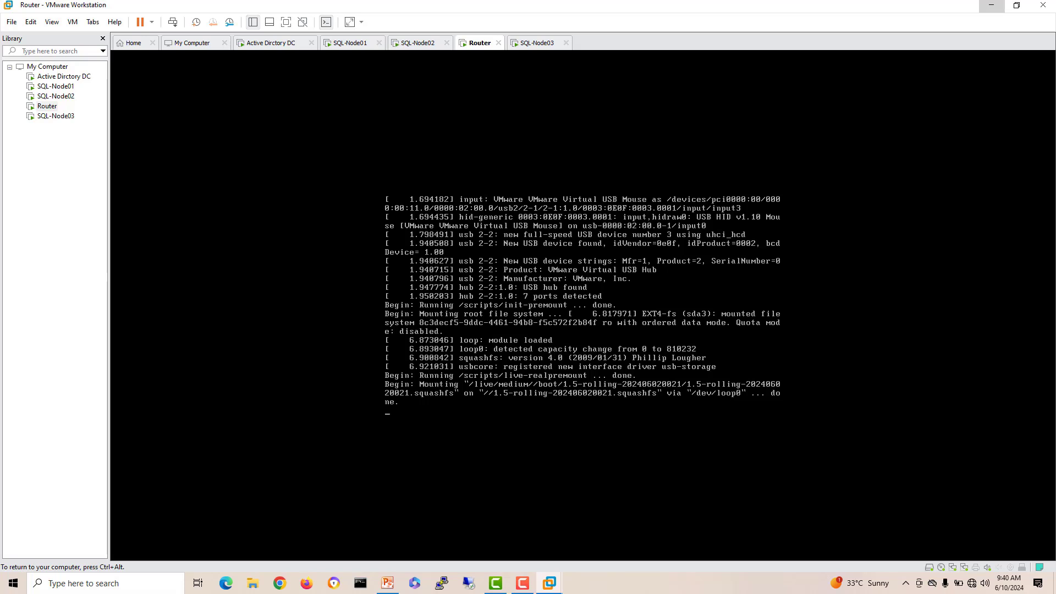
{"action": "key", "text": "ctrl+alt"}
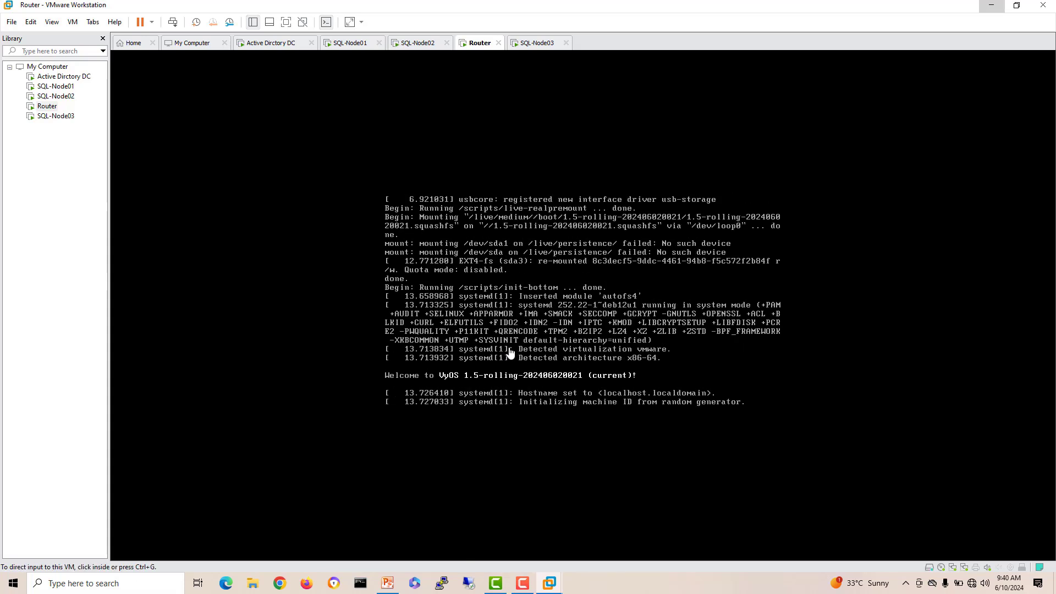
Step: Set the built-in Administrator password on the Active Directory DC VM
{"action": "left_click", "coordinate": [273, 43]}
{"action": "left_click", "coordinate": [459, 297]}
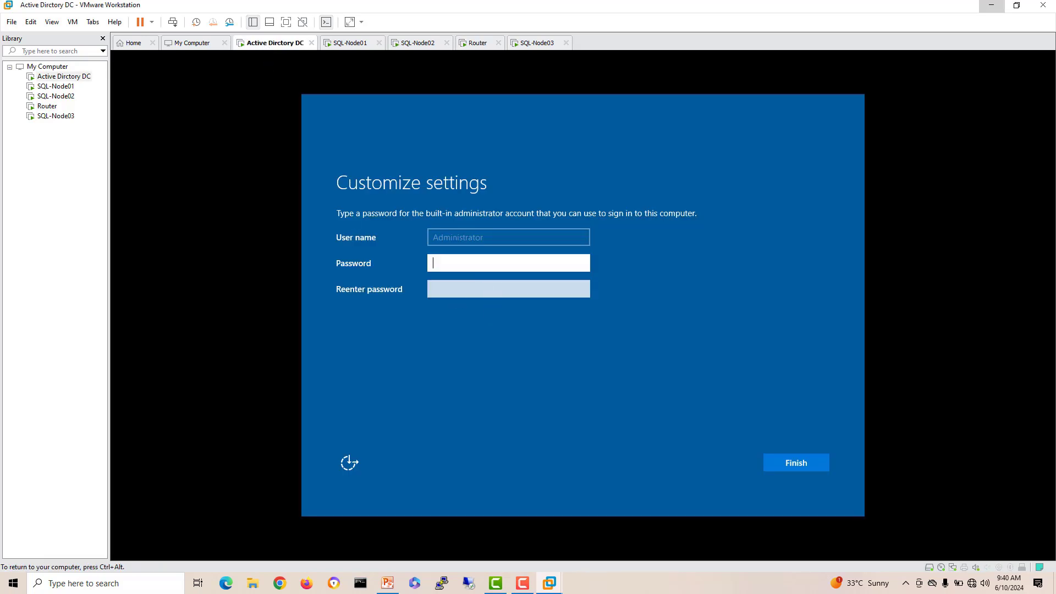
{"action": "type", "text": "********"}
{"action": "key", "text": "Tab"}
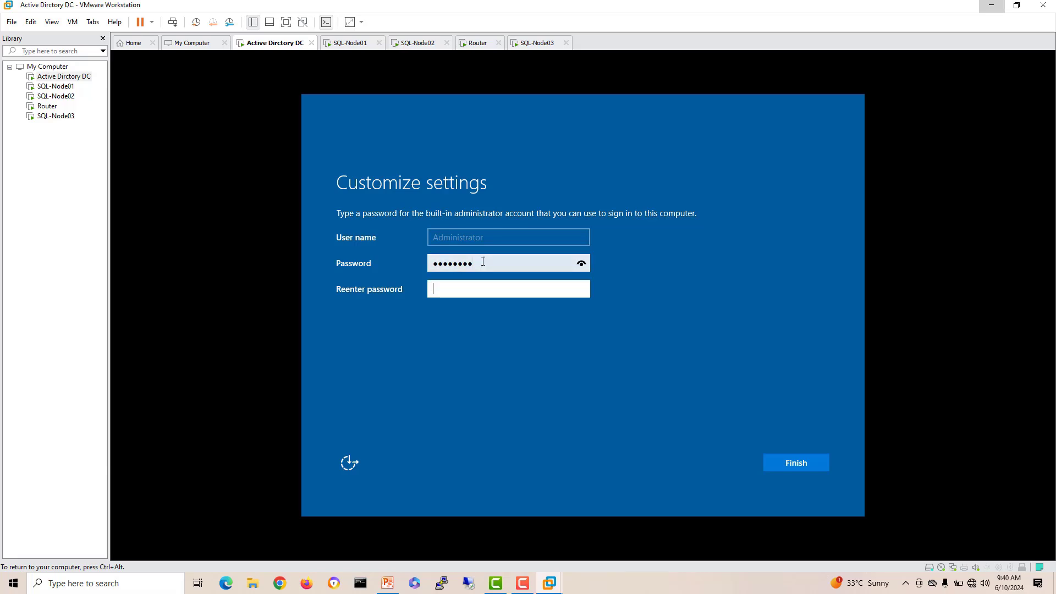
{"action": "type", "text": "********"}
{"action": "key", "text": "Return"}
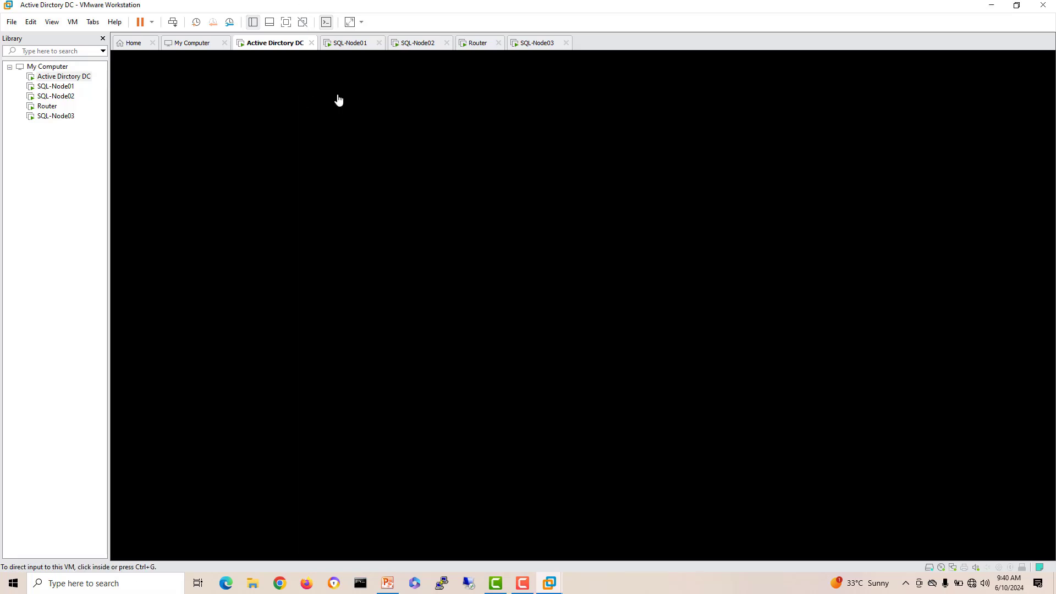
Step: Set and confirm the Administrator password on SQL-Node01
{"action": "left_click", "coordinate": [355, 44]}
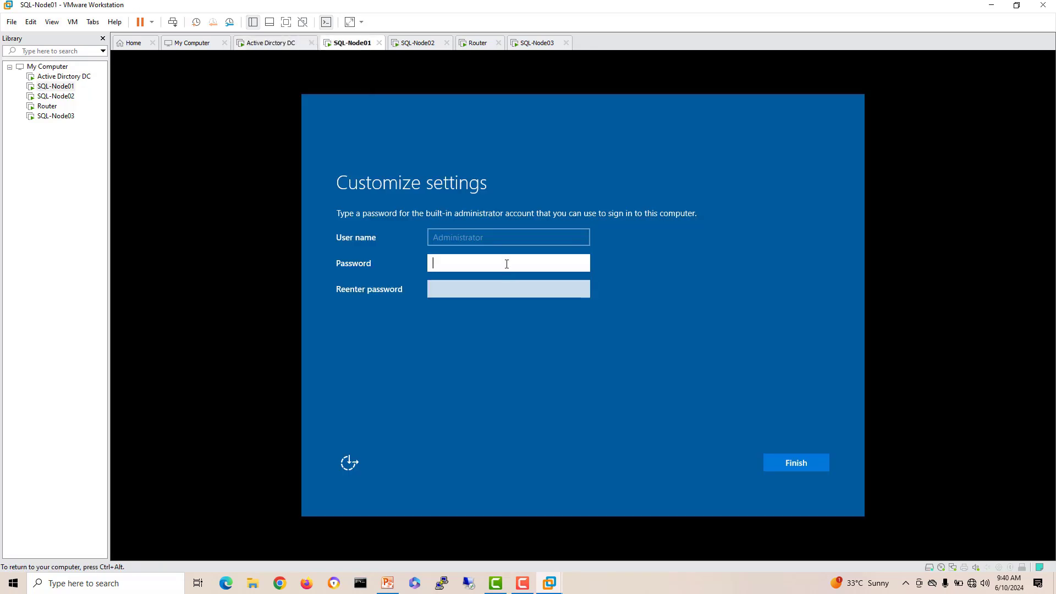
{"action": "type", "text": "********"}
{"action": "key", "text": "Tab"}
{"action": "type", "text": "****"}
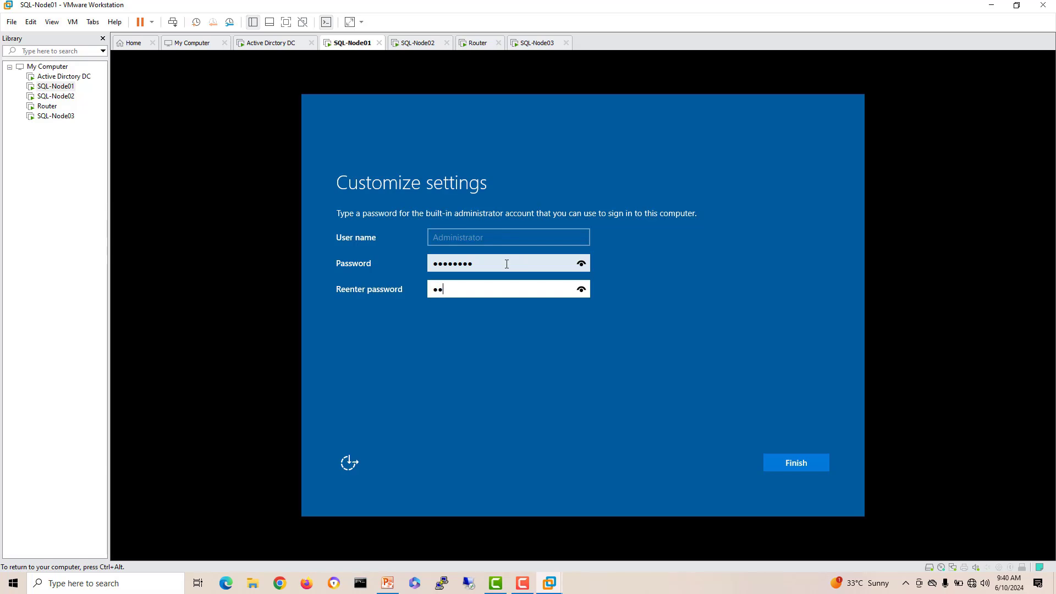
{"action": "type", "text": "*****"}
{"action": "key", "text": "Return"}
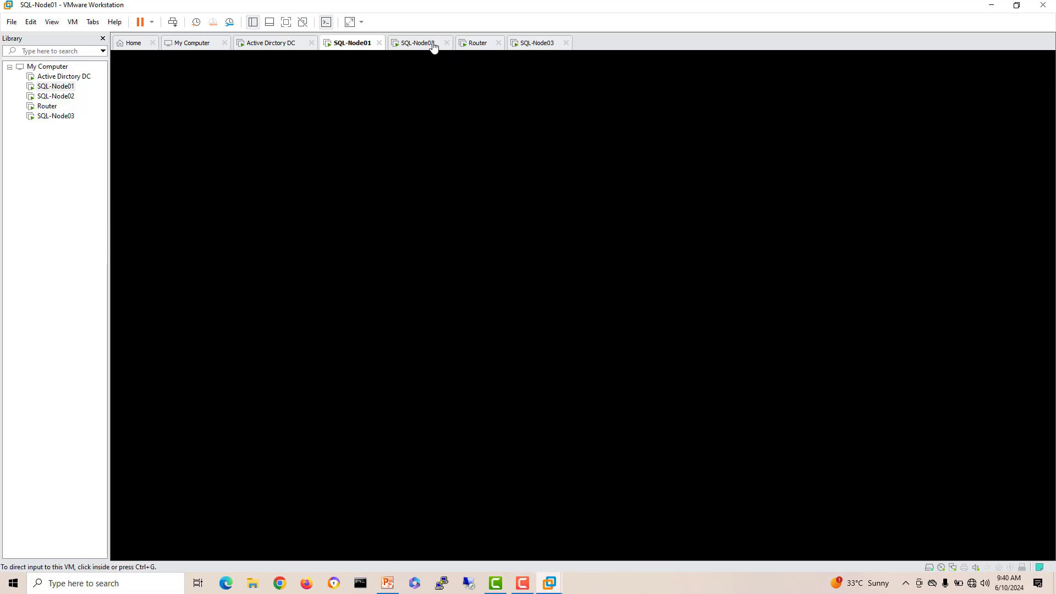
Step: Set and confirm the Administrator password on SQL-Node02, then return to the Router console
{"action": "left_click", "coordinate": [433, 46]}
{"action": "left_click", "coordinate": [486, 263]}
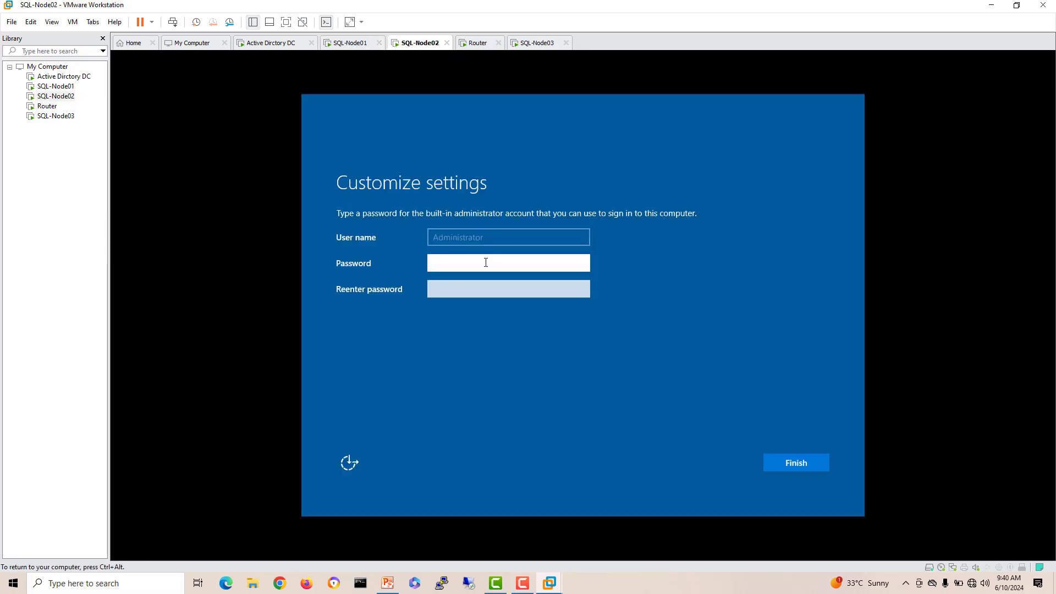
{"action": "type", "text": "********"}
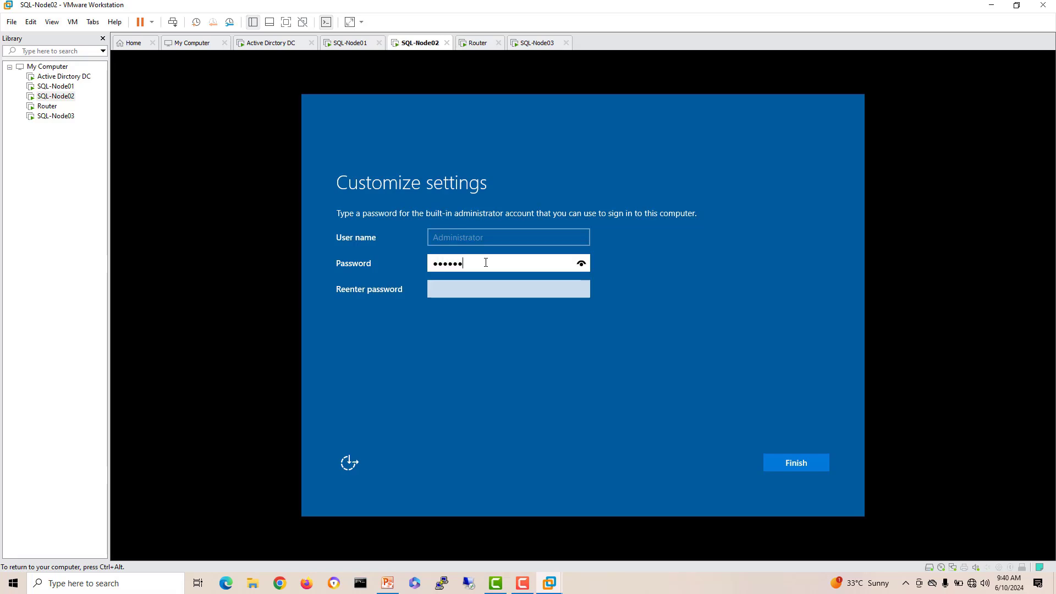
{"action": "key", "text": "Tab"}
{"action": "type", "text": "********"}
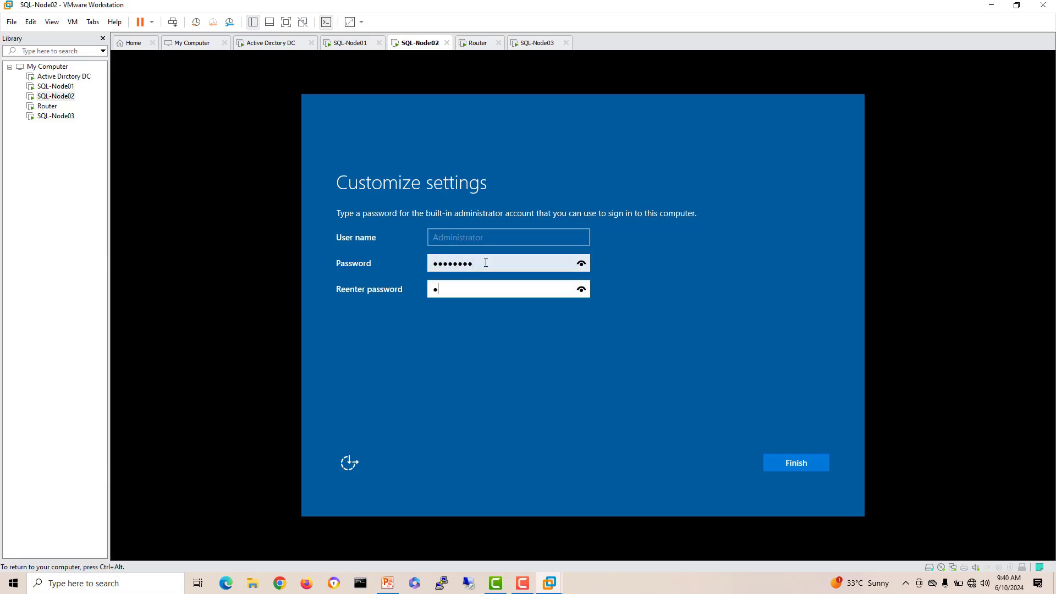
{"action": "key", "text": "Return"}
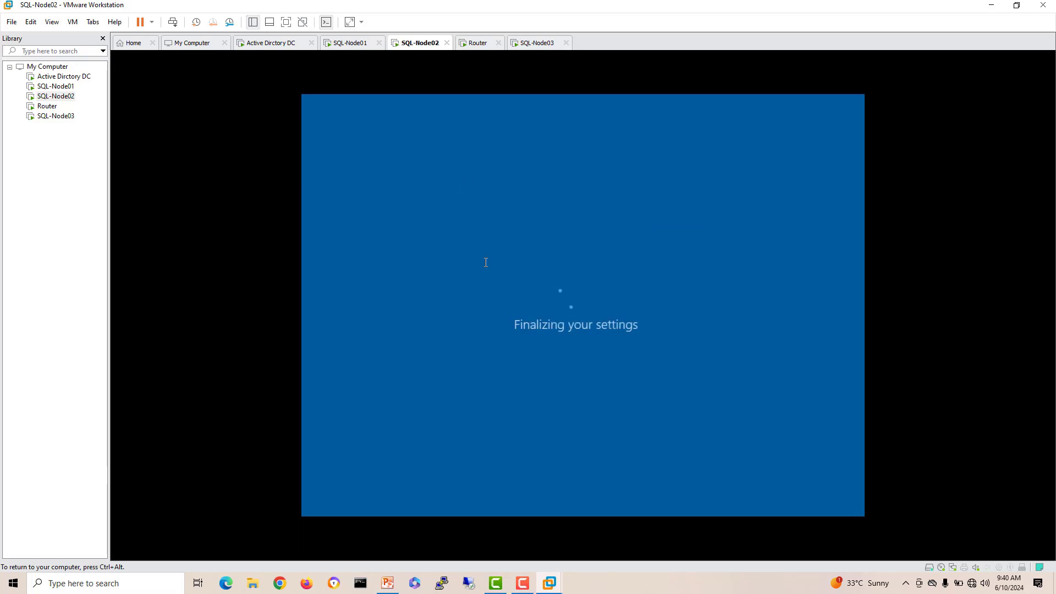
{"action": "left_click", "coordinate": [478, 46]}
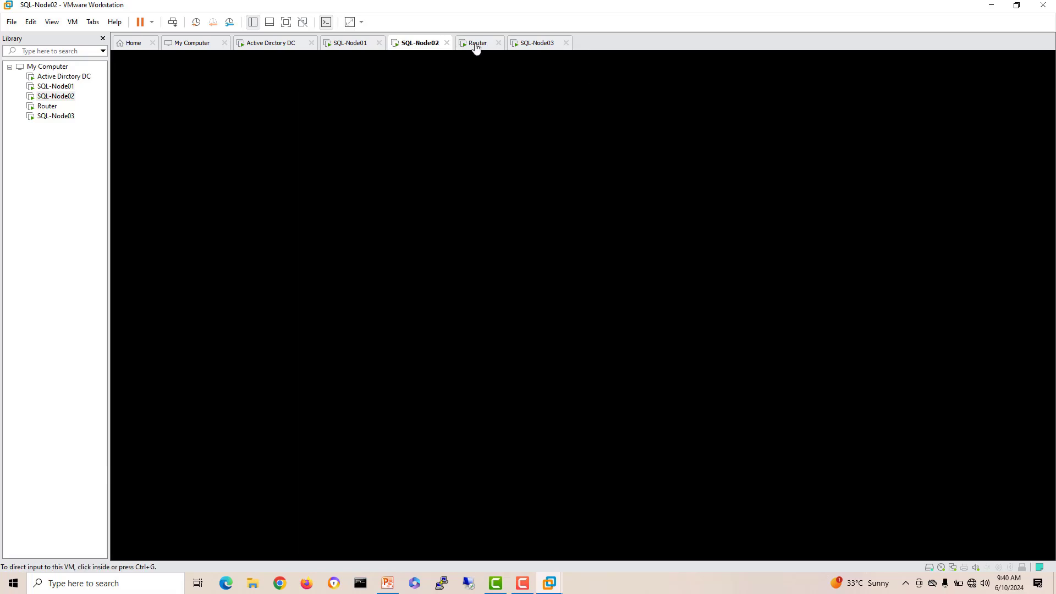
Step: On SQL-Node03, choose Standard Evaluation with Desktop Experience and accept the license terms
{"action": "left_click", "coordinate": [527, 43]}
{"action": "left_click", "coordinate": [515, 95]}
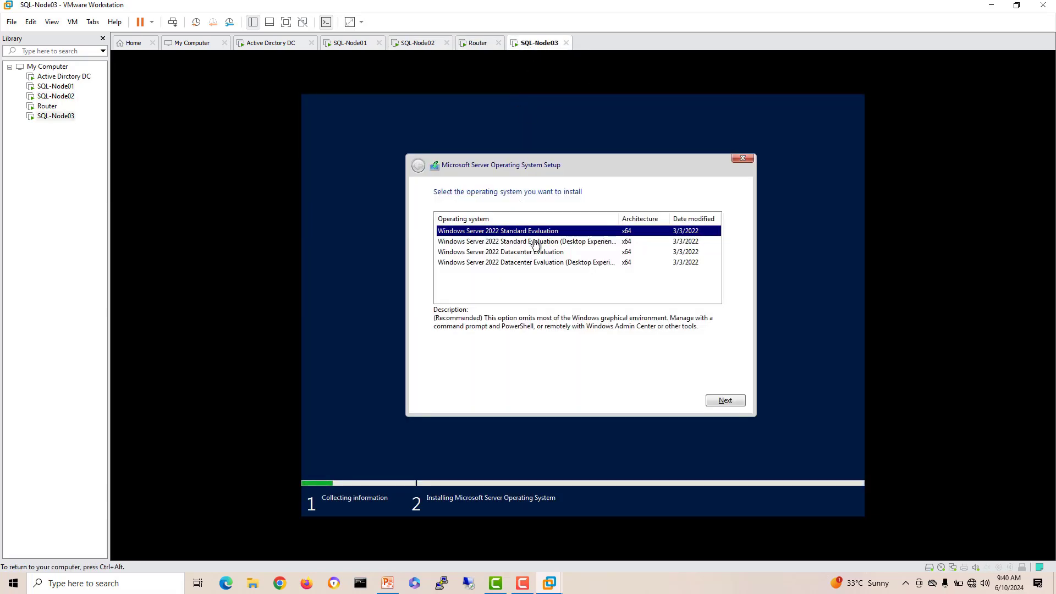
{"action": "left_click", "coordinate": [533, 242]}
{"action": "left_click", "coordinate": [718, 402]}
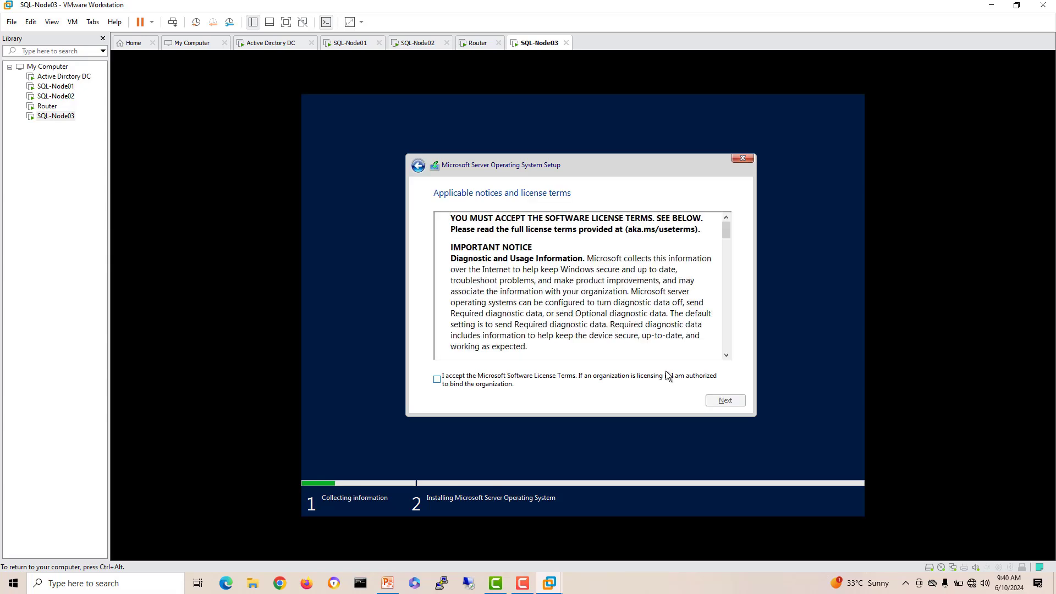
{"action": "left_click", "coordinate": [620, 379]}
{"action": "left_click", "coordinate": [715, 399]}
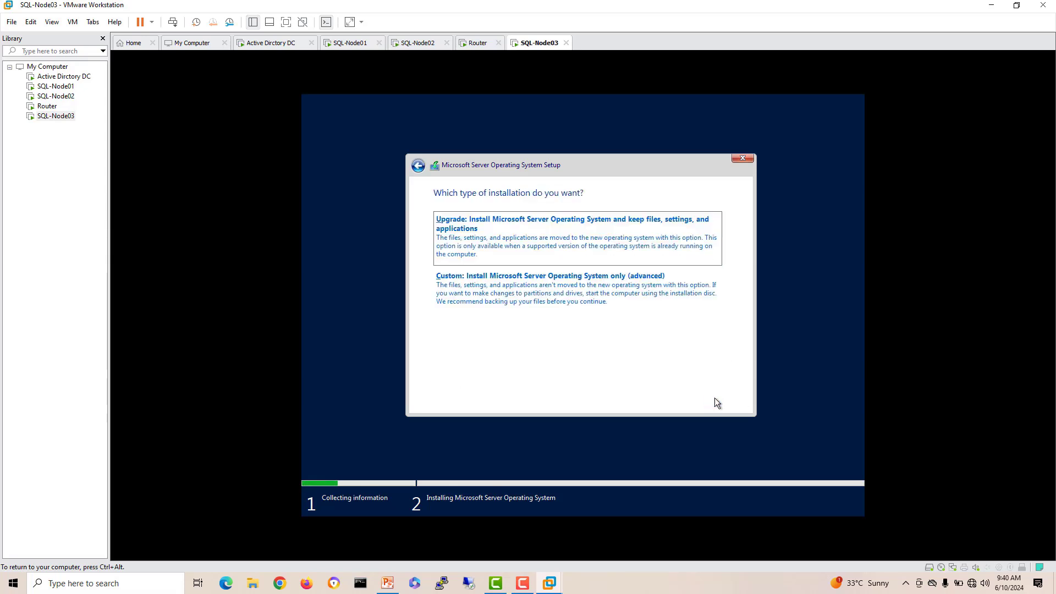
Step: Create a new Drive 0 partition for a custom clean install and start installing onto Partition 3
{"action": "left_click", "coordinate": [595, 305]}
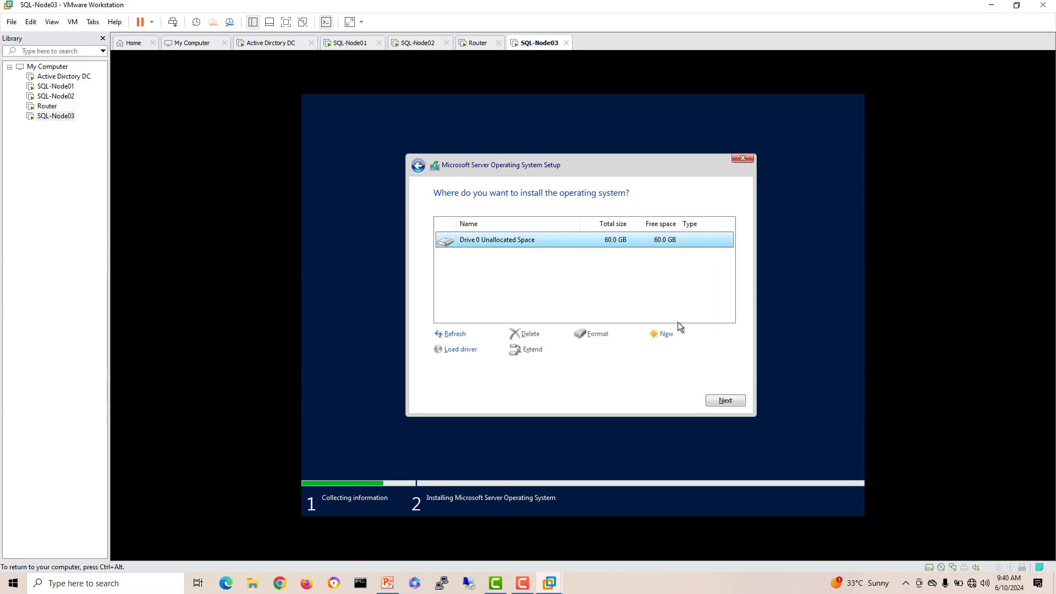
{"action": "left_click", "coordinate": [668, 335]}
{"action": "left_click", "coordinate": [682, 350]}
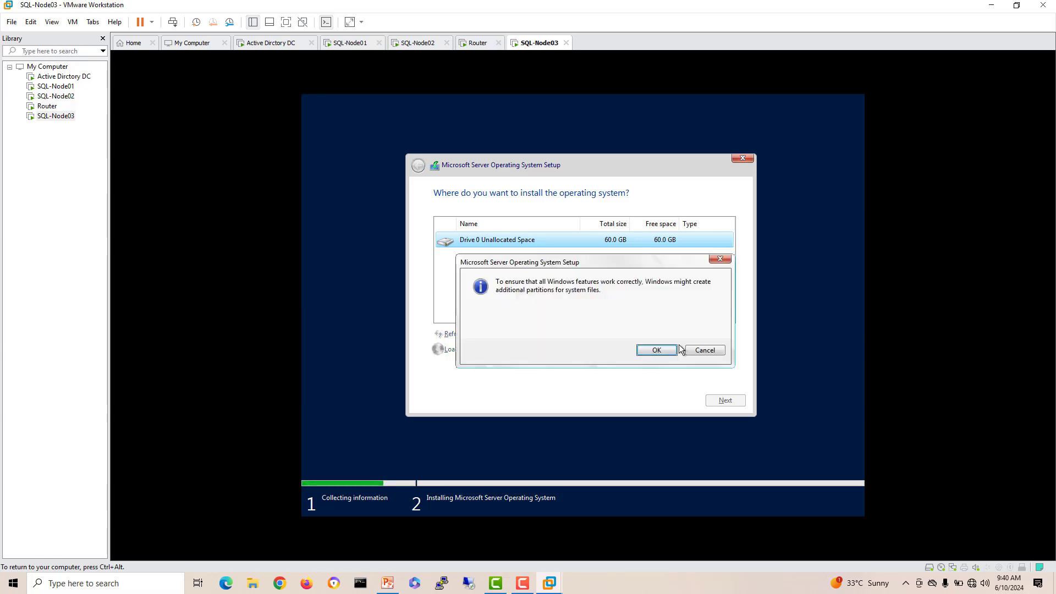
{"action": "left_click", "coordinate": [669, 348]}
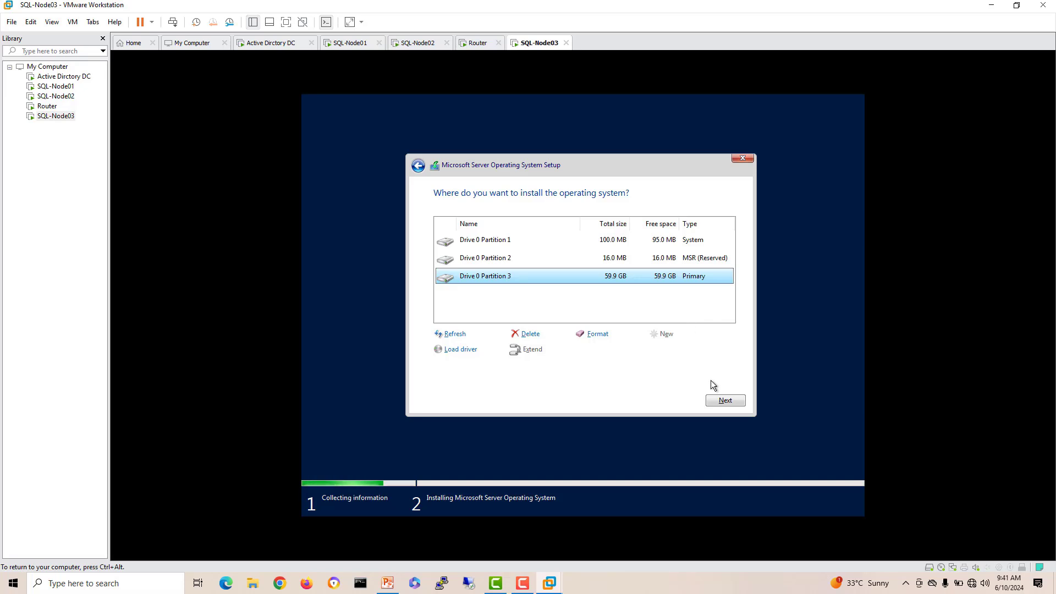
{"action": "left_click", "coordinate": [717, 398]}
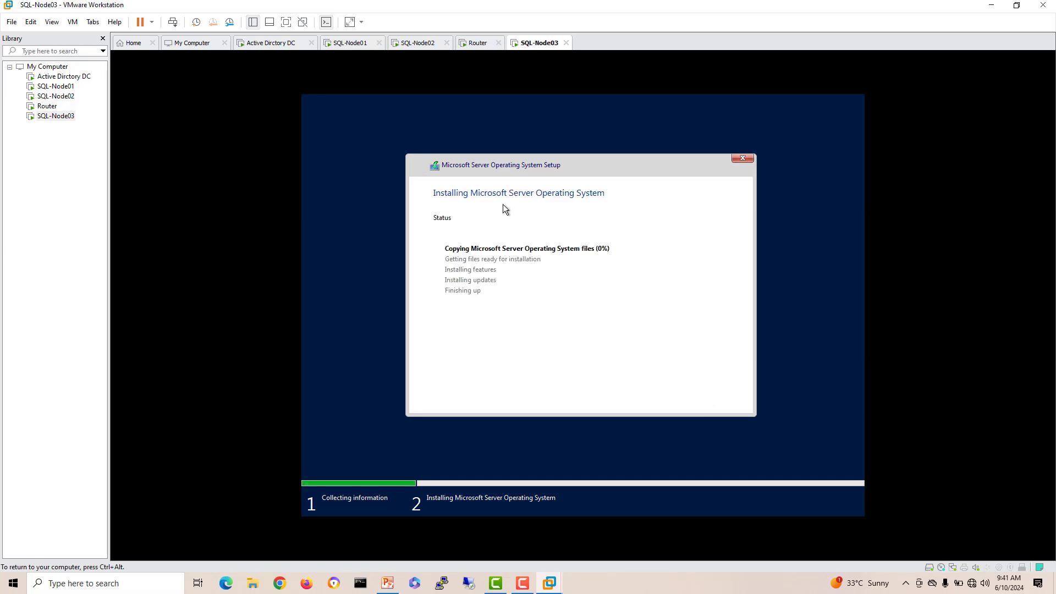
{"action": "key", "text": "ctrl+alt"}
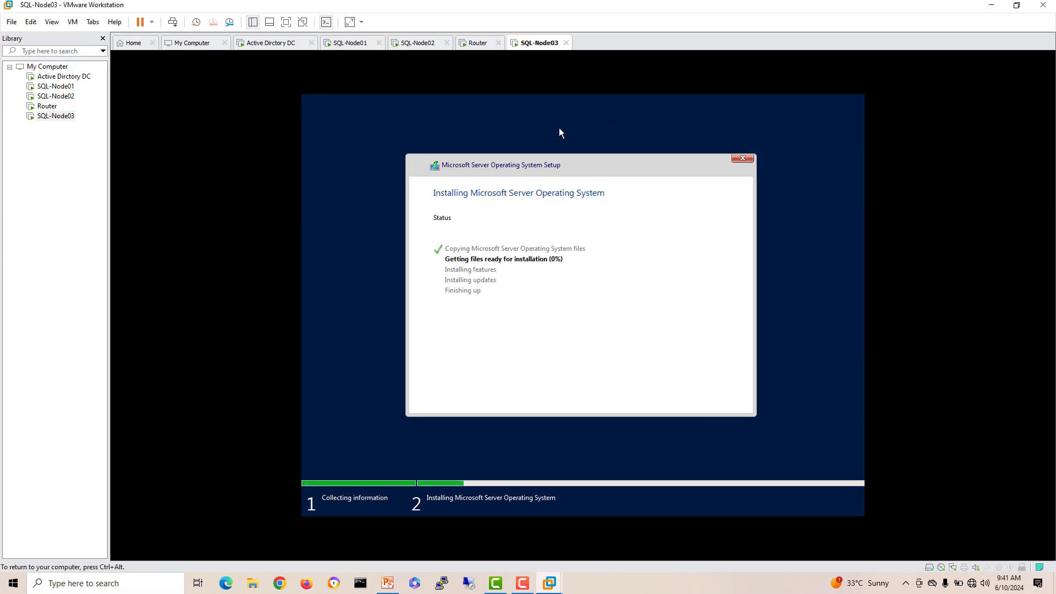
{"action": "left_click", "coordinate": [285, 48]}
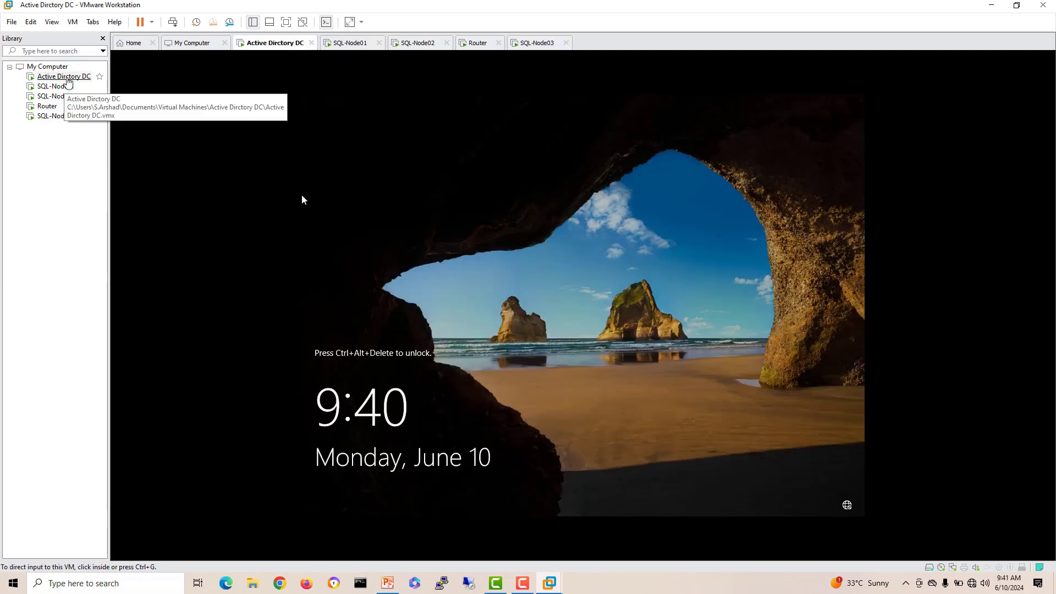
Step: Choose Install VMware Tools for Active Dirctory DC, SQL-Node01 and SQL-Node02, dismissing the Software Updates check
{"action": "right_click", "coordinate": [65, 78]}
{"action": "mouse_move", "coordinate": [154, 168]}
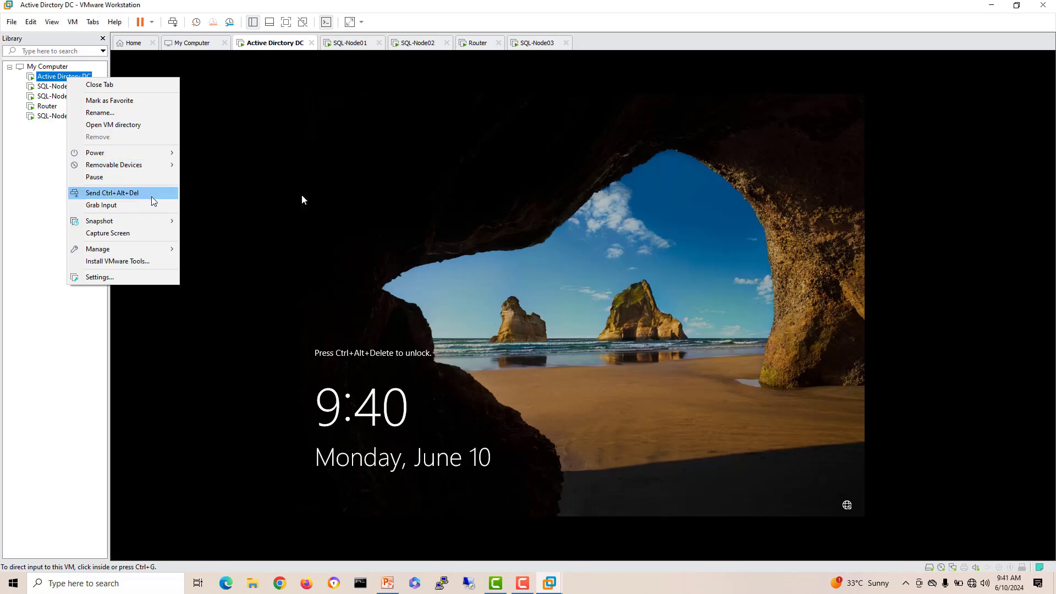
{"action": "left_click", "coordinate": [145, 262]}
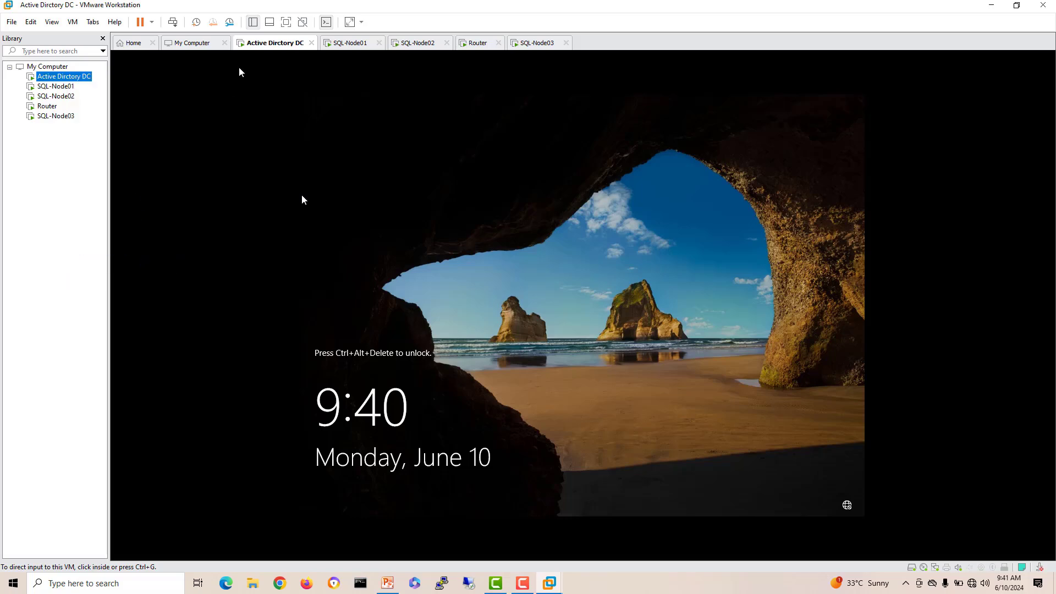
{"action": "left_click", "coordinate": [341, 44]}
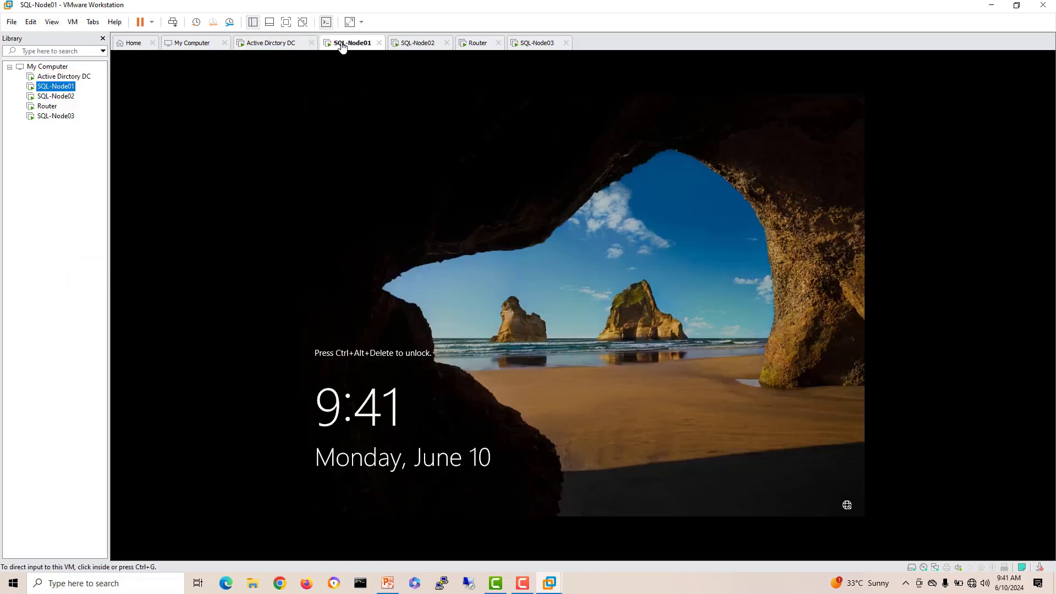
{"action": "right_click", "coordinate": [67, 88]}
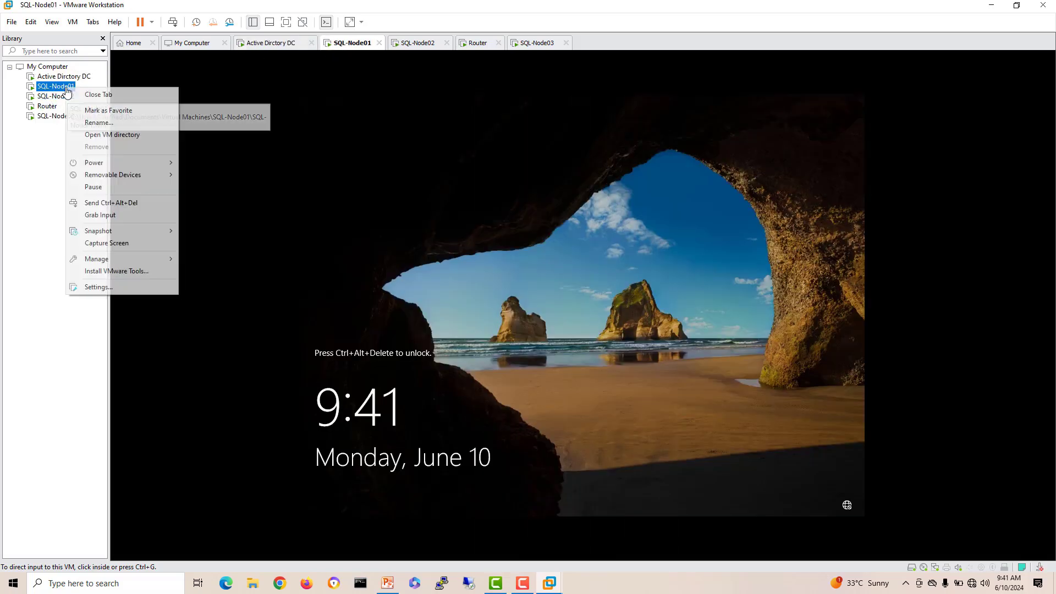
{"action": "left_click", "coordinate": [126, 271]}
{"action": "left_click", "coordinate": [55, 97]}
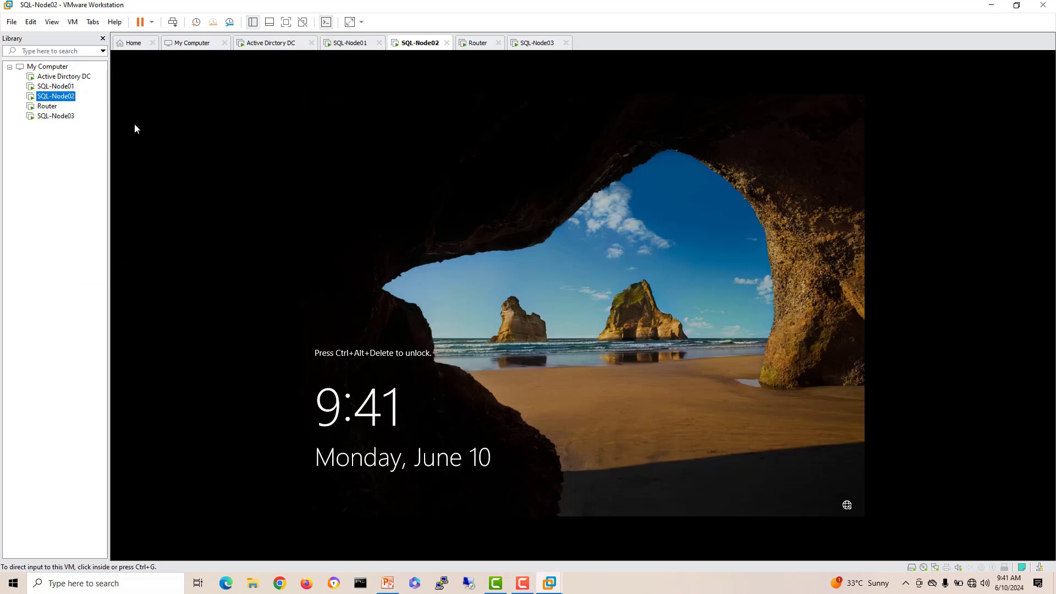
{"action": "right_click", "coordinate": [66, 96]}
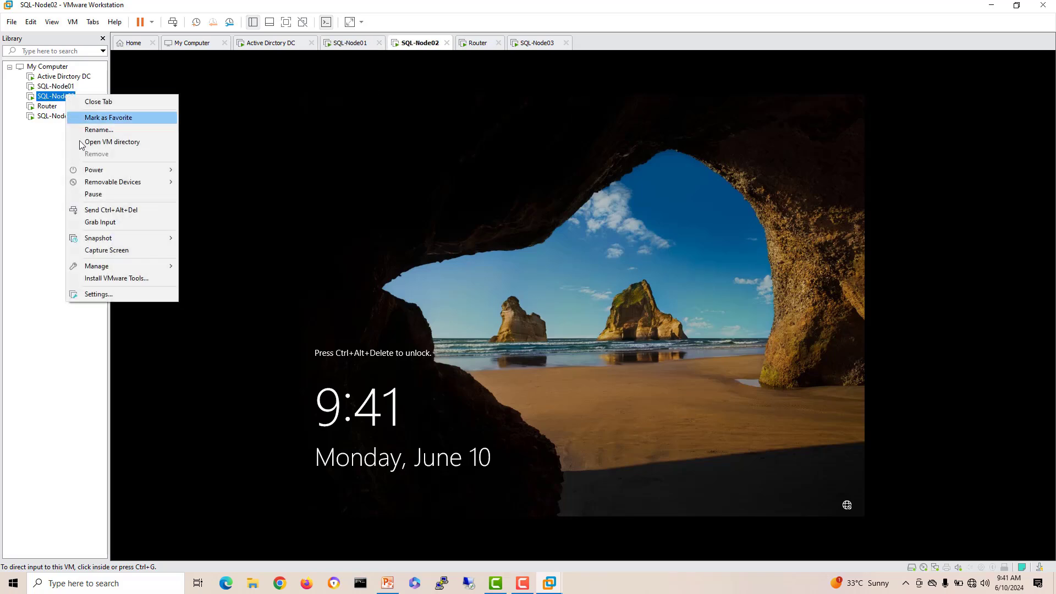
{"action": "left_click", "coordinate": [110, 278]}
{"action": "left_click", "coordinate": [271, 43]}
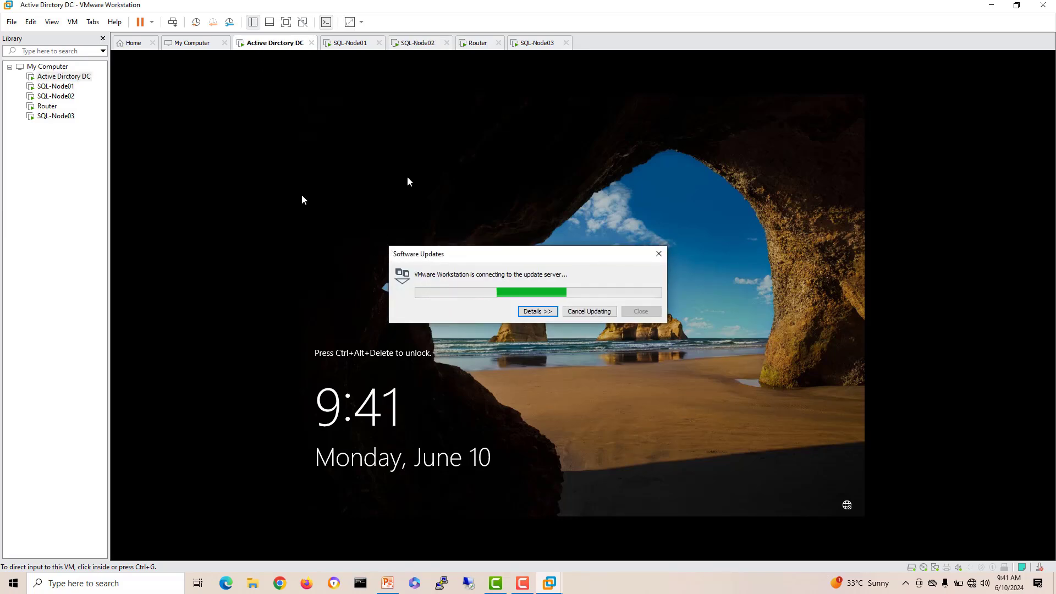
{"action": "left_click", "coordinate": [301, 199]}
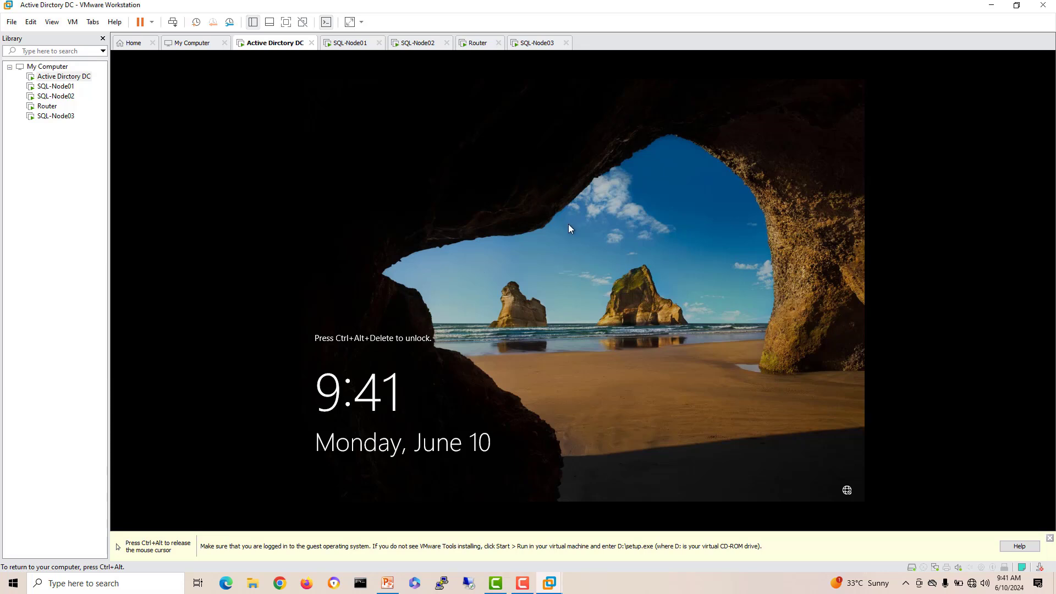
{"action": "key", "text": "ctrl+alt"}
Step: Send Ctrl+Alt+Del to Active Dirctory DC and sign in as Administrator
{"action": "right_click", "coordinate": [290, 47]}
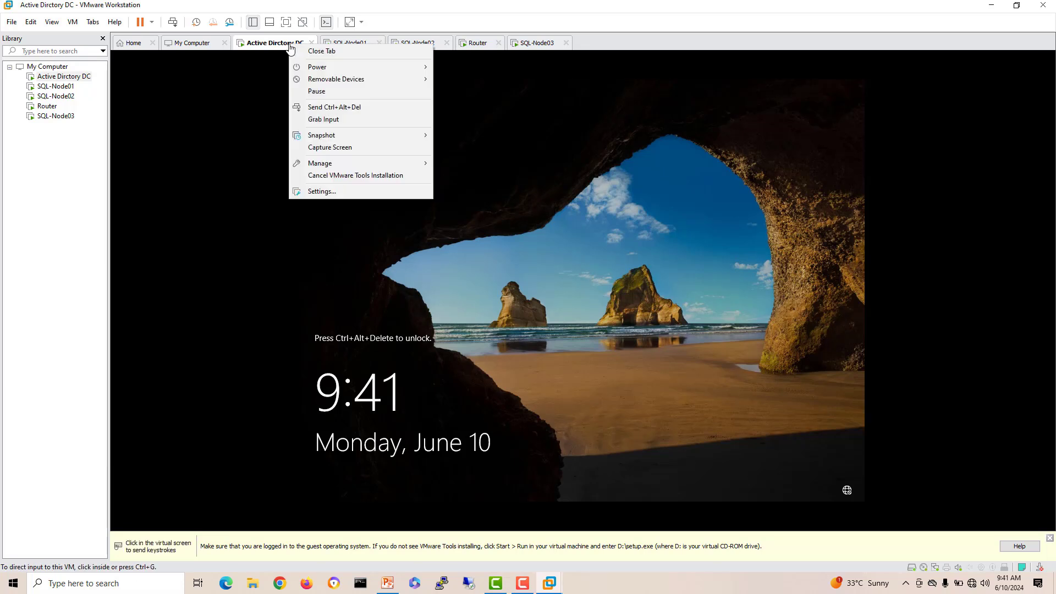
{"action": "left_click", "coordinate": [347, 107]}
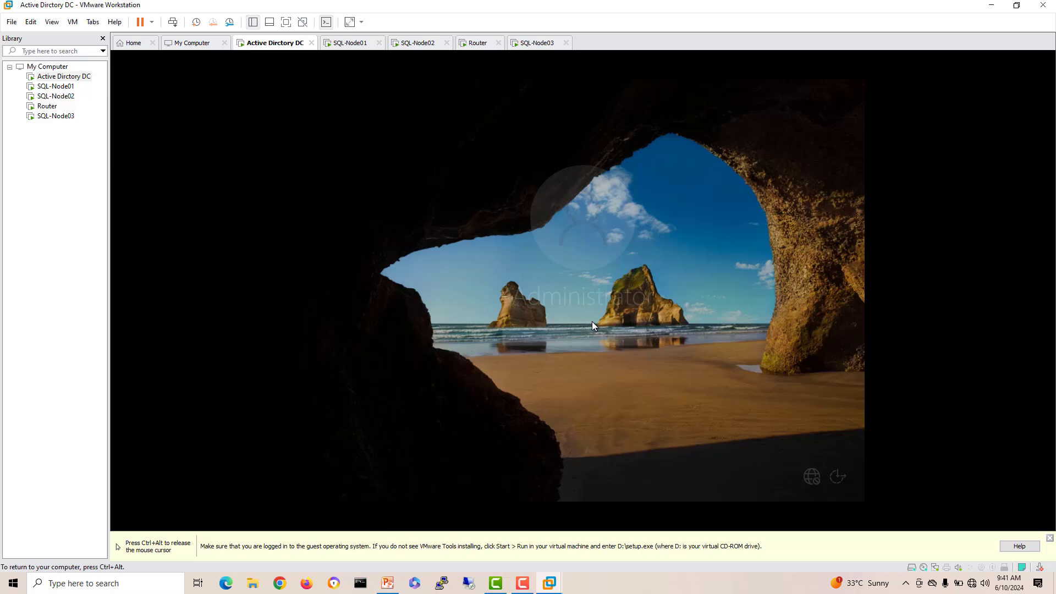
{"action": "left_click", "coordinate": [1050, 538]}
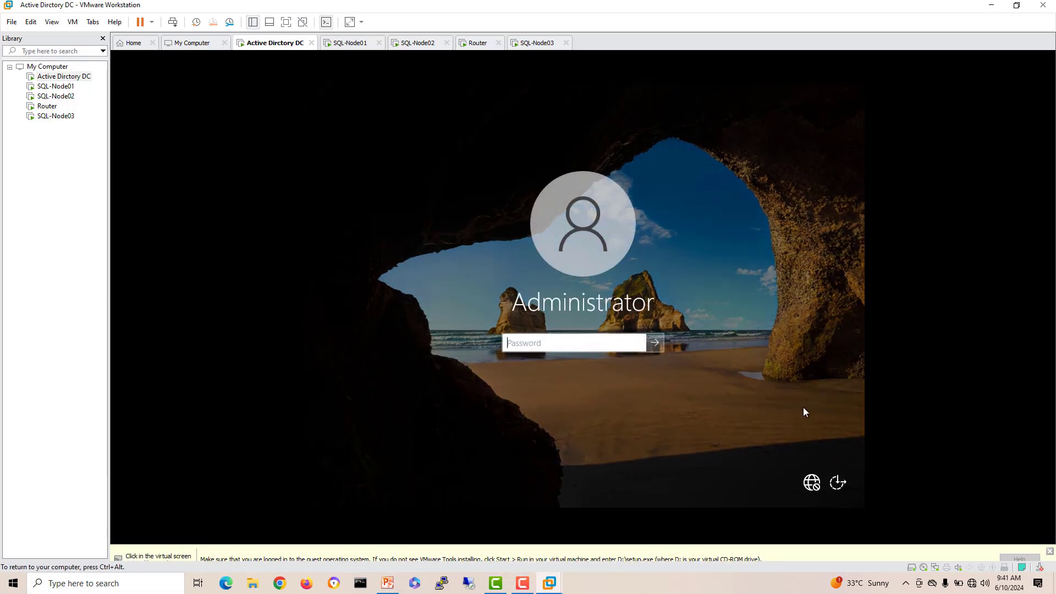
{"action": "left_click", "coordinate": [584, 356]}
{"action": "type", "text": "P"}
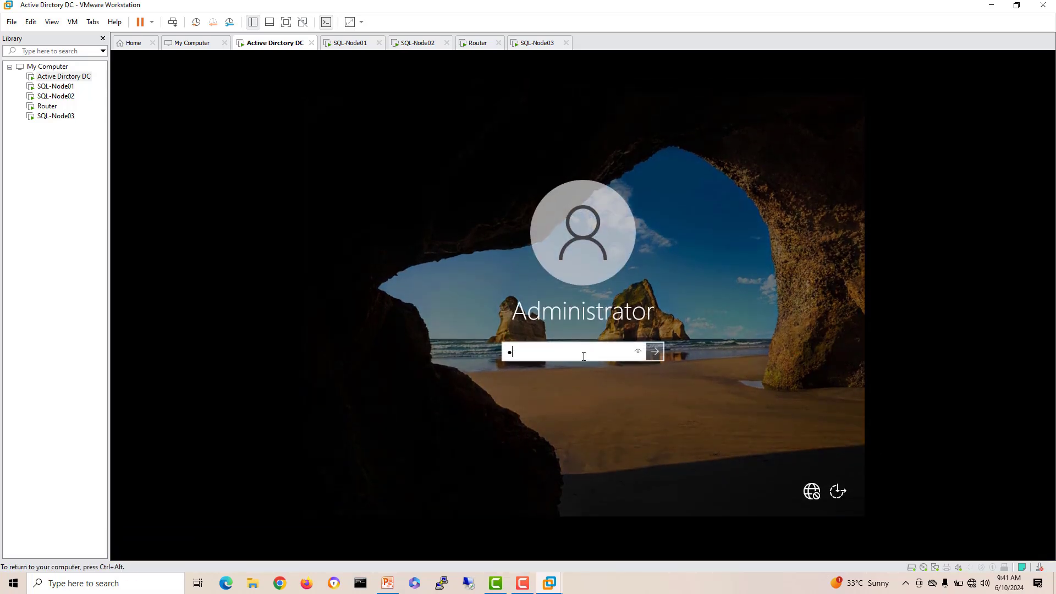
{"action": "key", "text": "Return"}
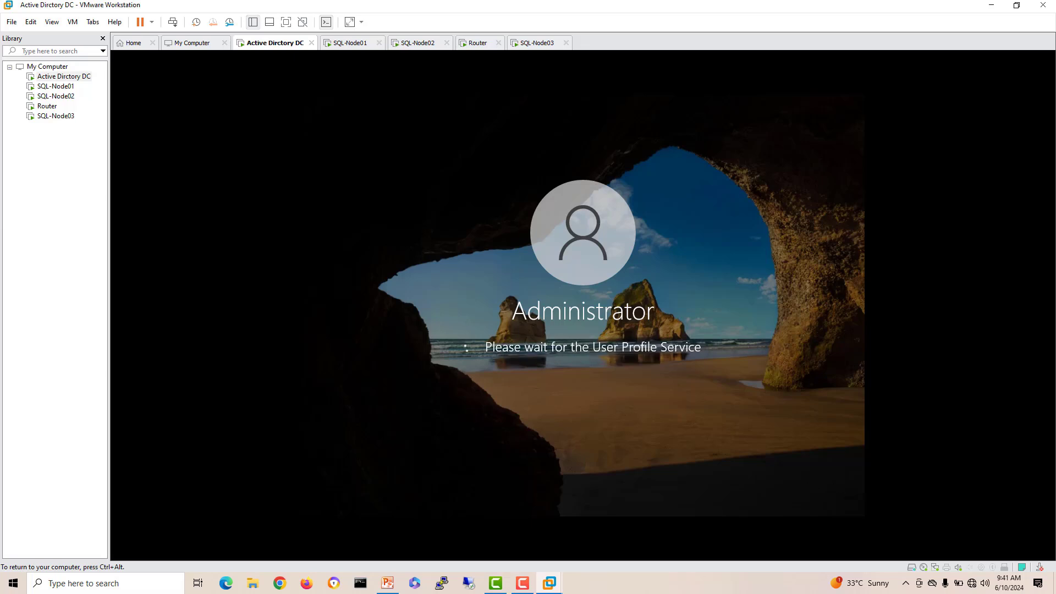
Step: Send Ctrl+Alt+Del to SQL-Node01 and sign in as Administrator
{"action": "left_click", "coordinate": [349, 42]}
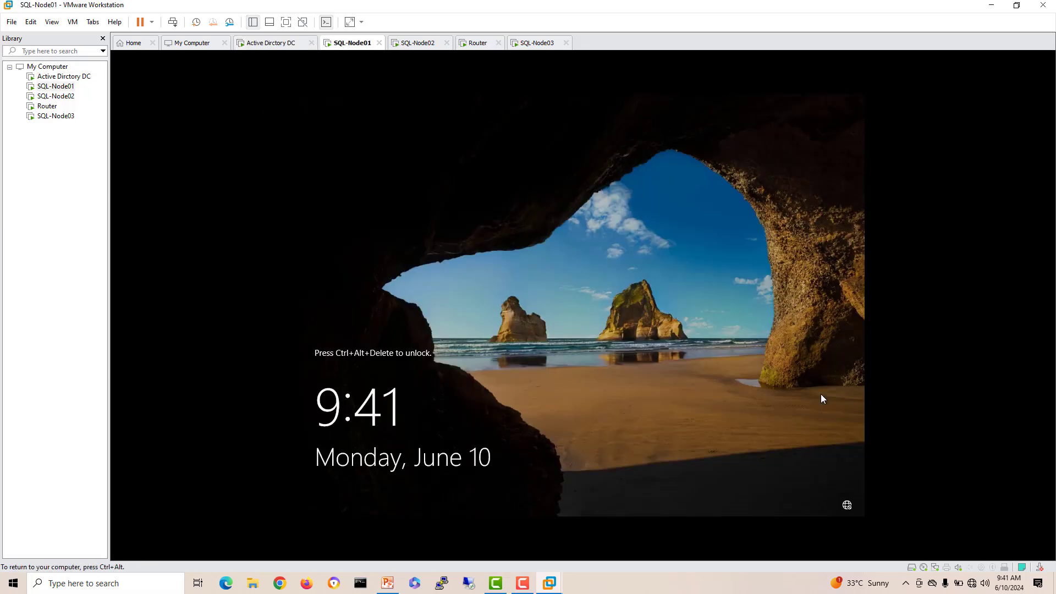
{"action": "right_click", "coordinate": [356, 43]}
{"action": "left_click", "coordinate": [396, 101]}
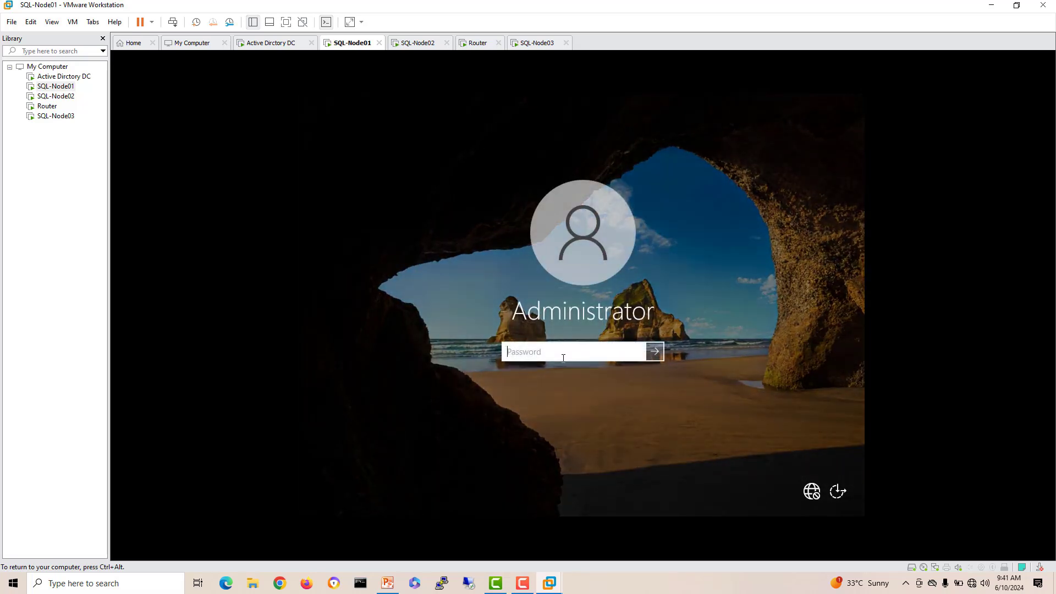
{"action": "type", "text": "P"}
{"action": "key", "text": "Return"}
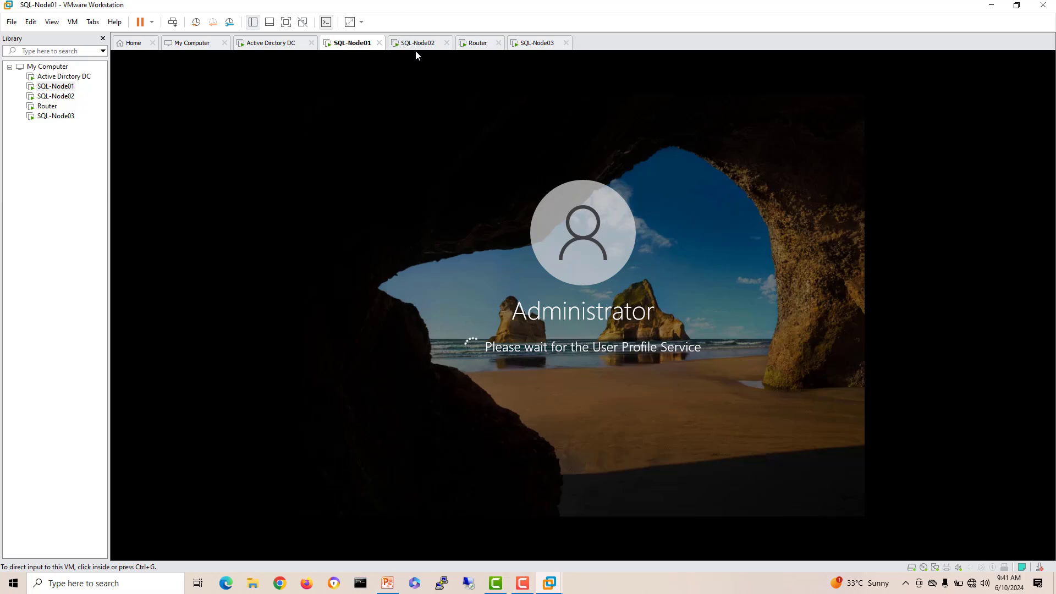
Step: Sign in as Administrator on SQL-Node02, then bring up the Router console
{"action": "left_click", "coordinate": [417, 44]}
{"action": "right_click", "coordinate": [419, 44]}
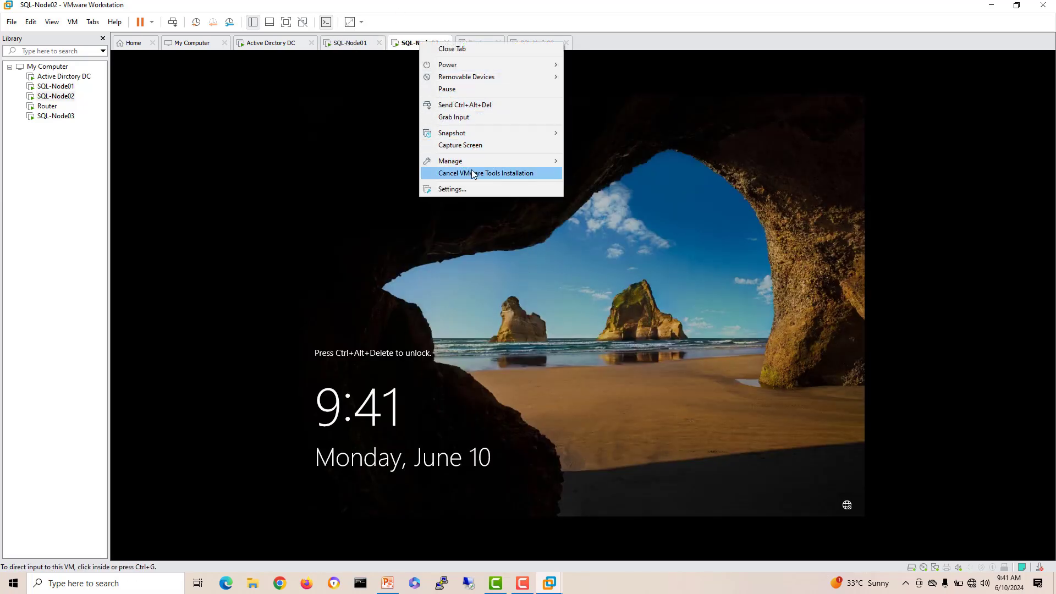
{"action": "left_click", "coordinate": [465, 105]}
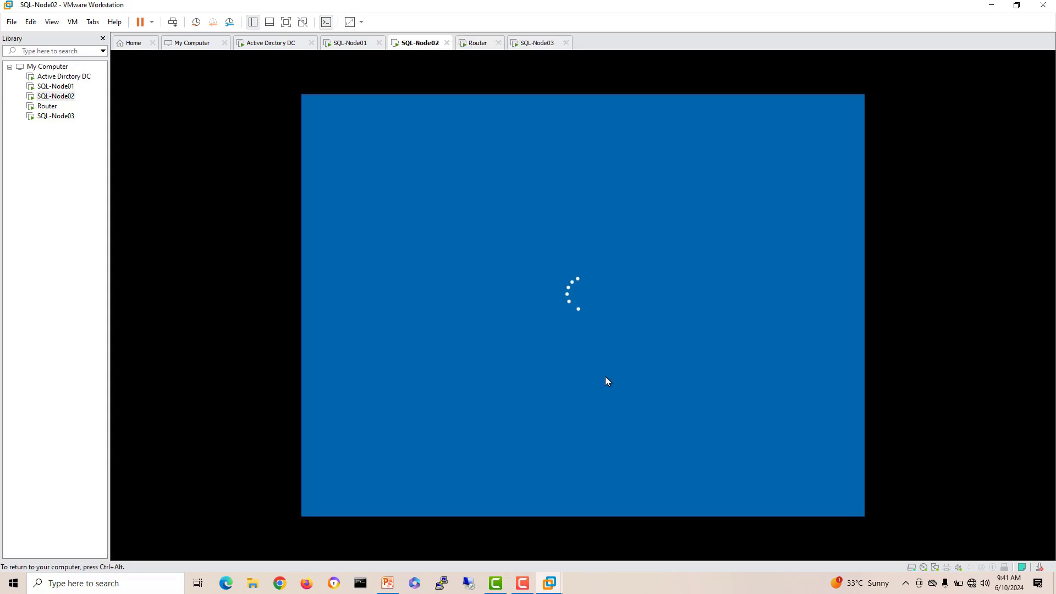
{"action": "type", "text": "P"}
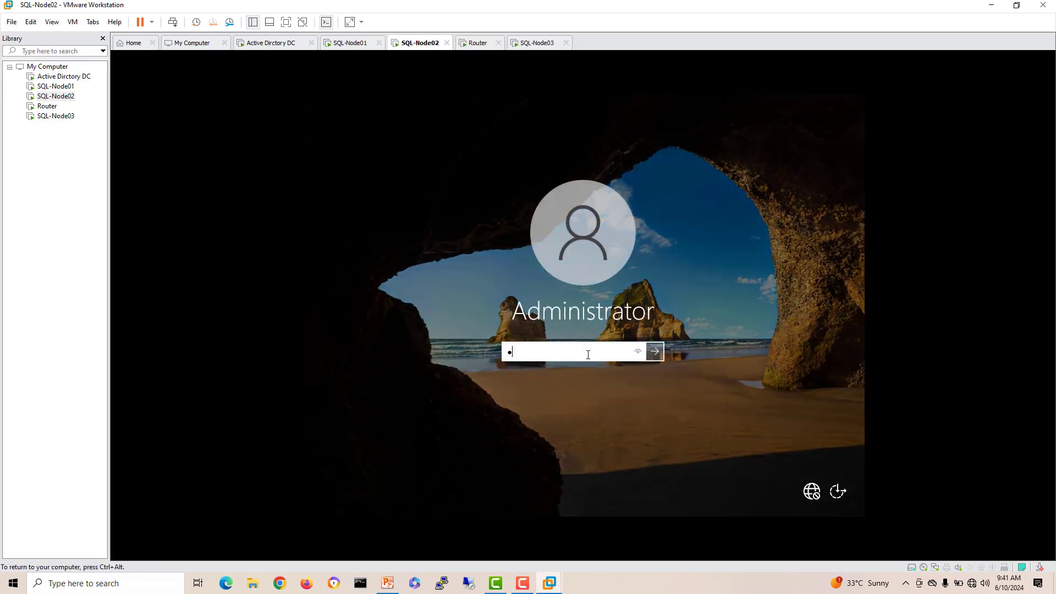
{"action": "key", "text": "Return"}
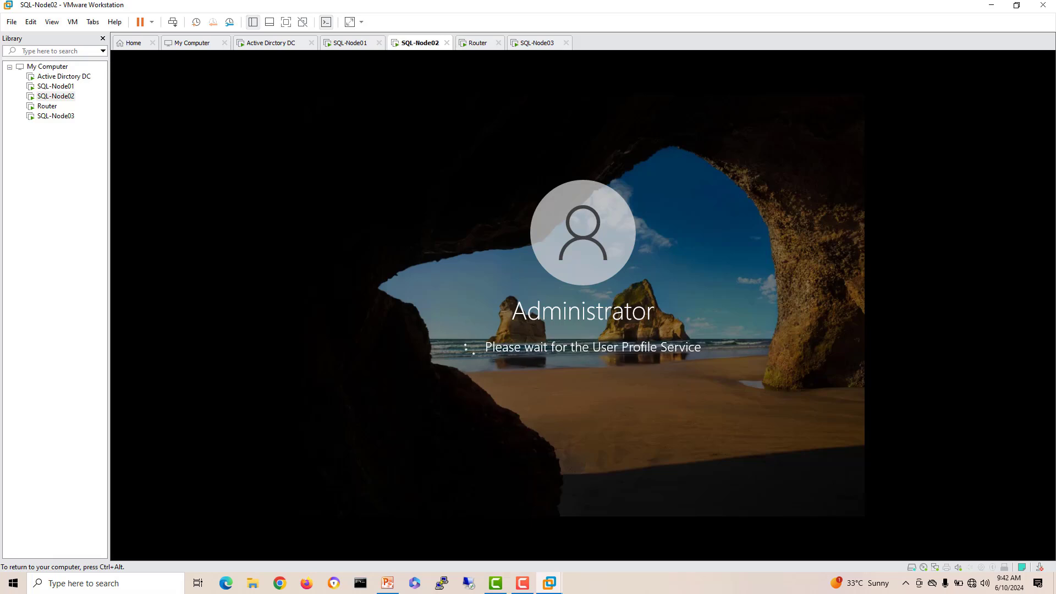
{"action": "left_click", "coordinate": [477, 43]}
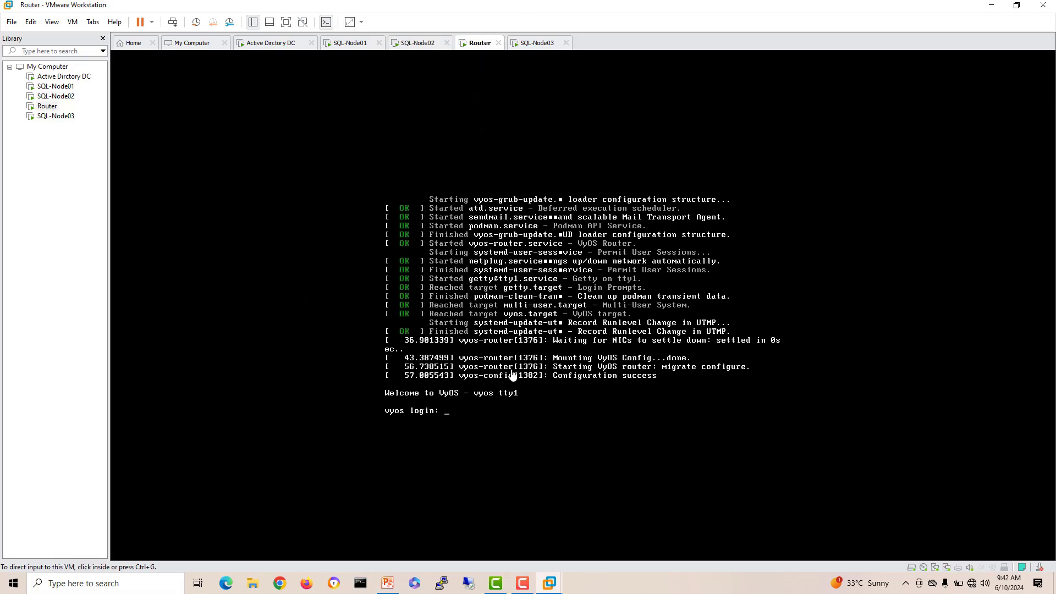
Step: Log into the Router's VyOS console with its login name and password
{"action": "left_click", "coordinate": [526, 45]}
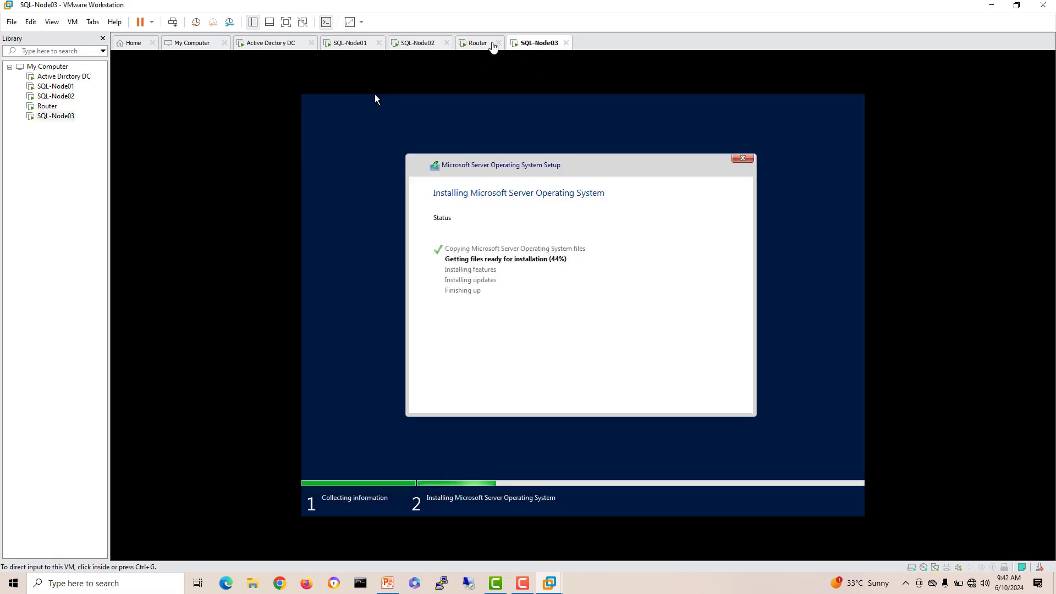
{"action": "left_click", "coordinate": [487, 46]}
{"action": "left_click", "coordinate": [552, 372]}
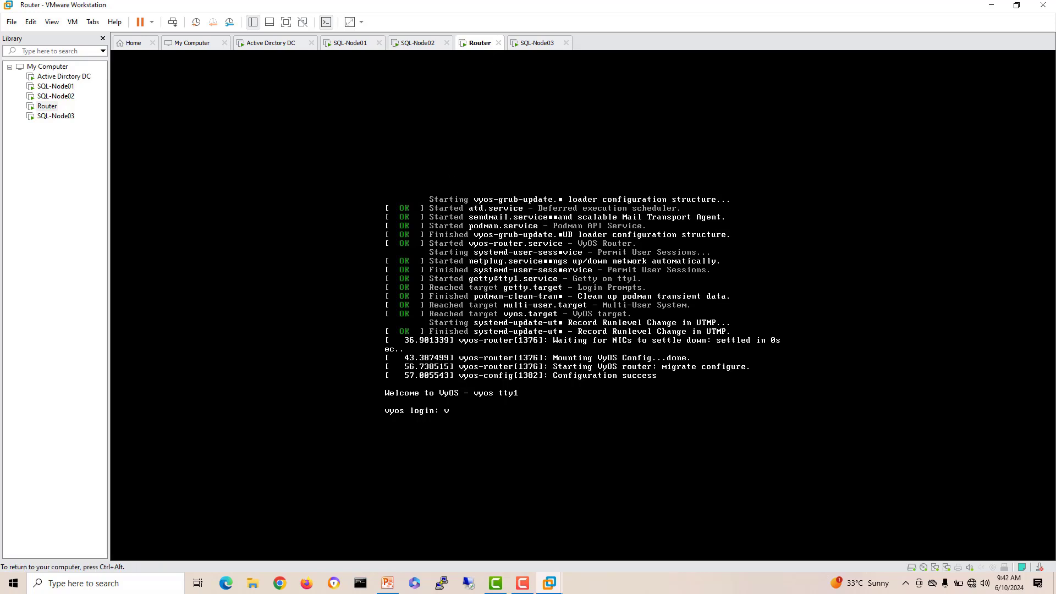
{"action": "key", "text": "Return"}
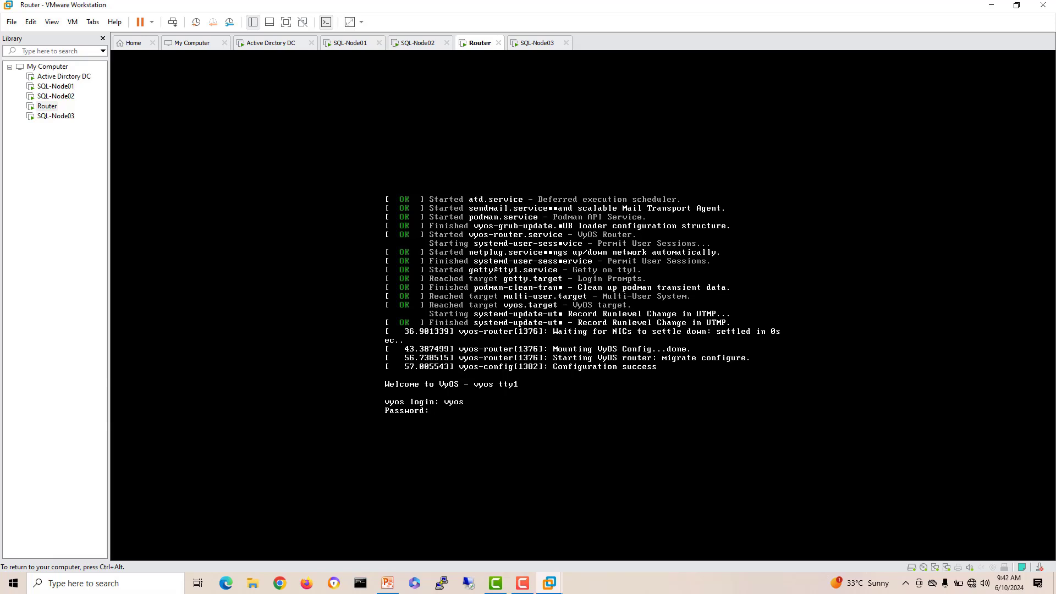
{"action": "key", "text": "Return"}
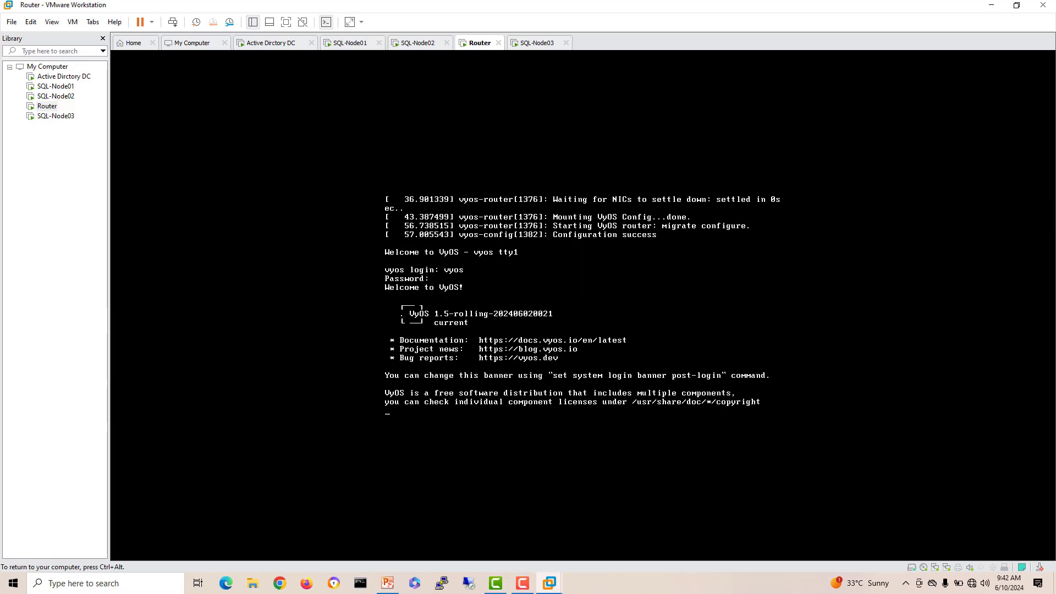
{"action": "key", "text": "Return"}
{"action": "key", "text": "Return"}
{"action": "key", "text": "Return"}
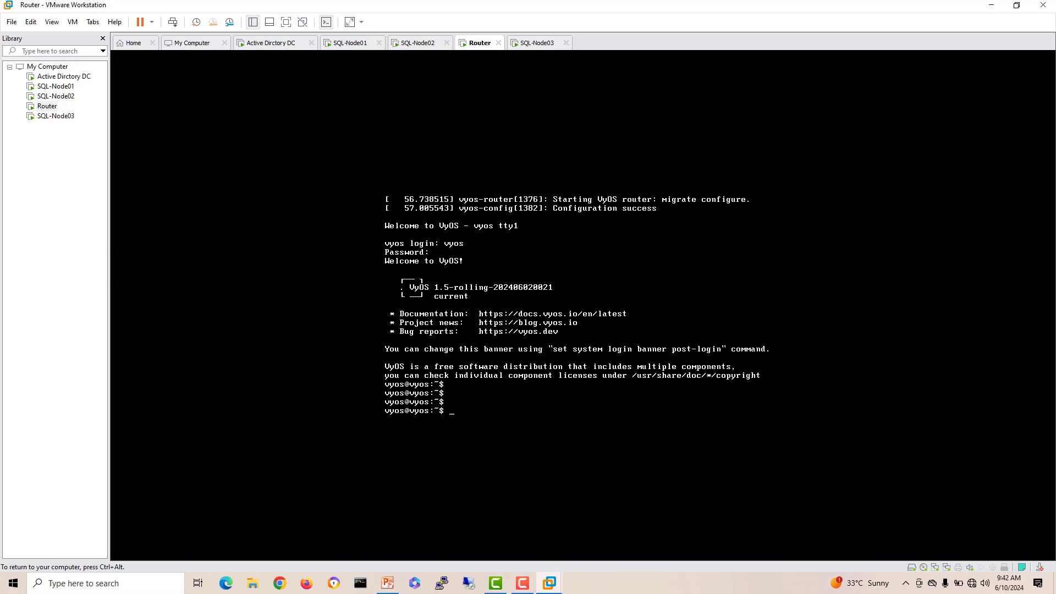
Step: Run 'show interfaces ethernet' to list eth0 and eth1, then release input
{"action": "type", "text": "shwo"}
{"action": "type", "text": " inte"}
{"action": "key", "text": "Tab"}
{"action": "type", "text": "eth"}
{"action": "key", "text": "Tab"}
{"action": "key", "text": "Return"}
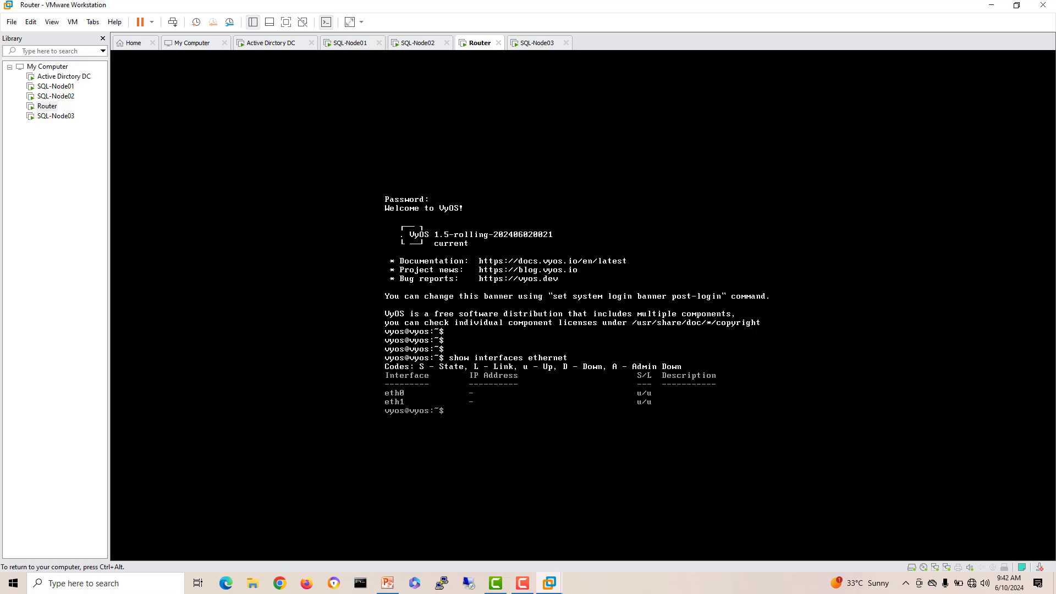
{"action": "key", "text": "ctrl+alt"}
Step: On the Active Directory DC, close Server Manager and run setup64 from the VMware Tools disc
{"action": "left_click", "coordinate": [528, 44]}
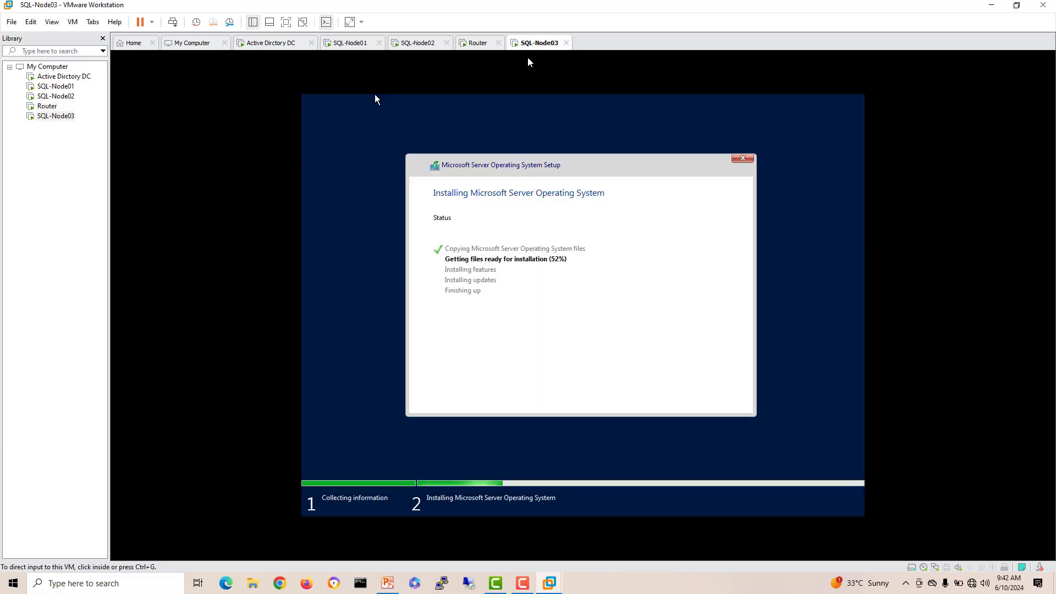
{"action": "left_click", "coordinate": [282, 44]}
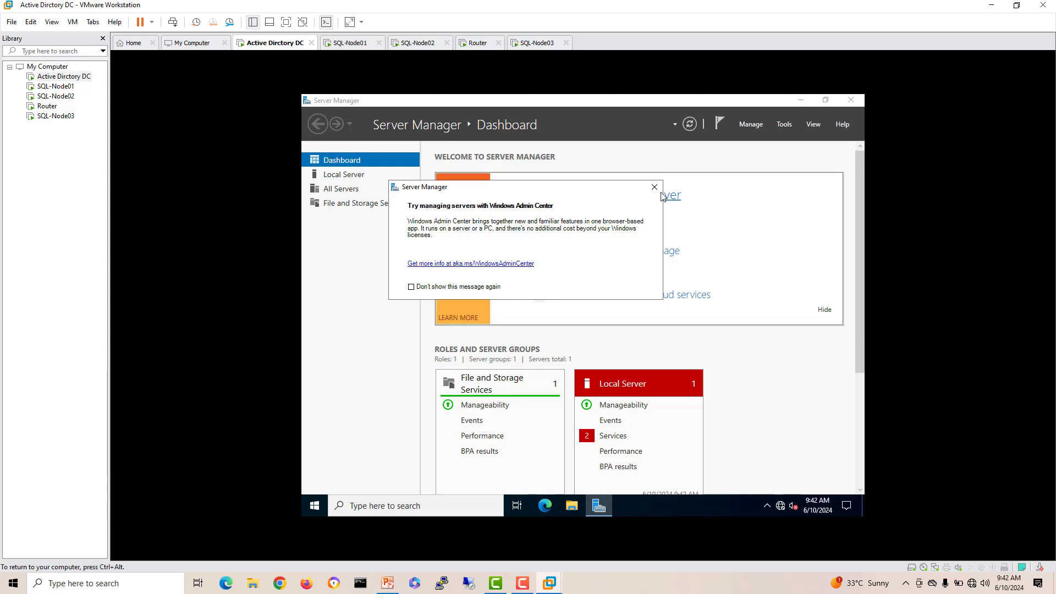
{"action": "left_click", "coordinate": [654, 187]}
{"action": "left_click", "coordinate": [851, 100]}
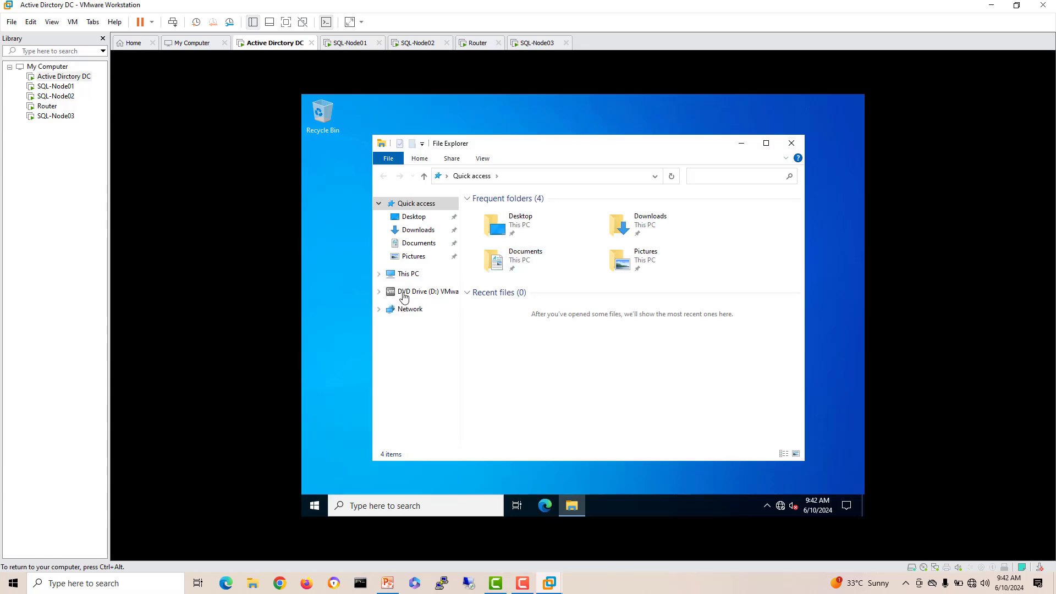
{"action": "left_click", "coordinate": [413, 292]}
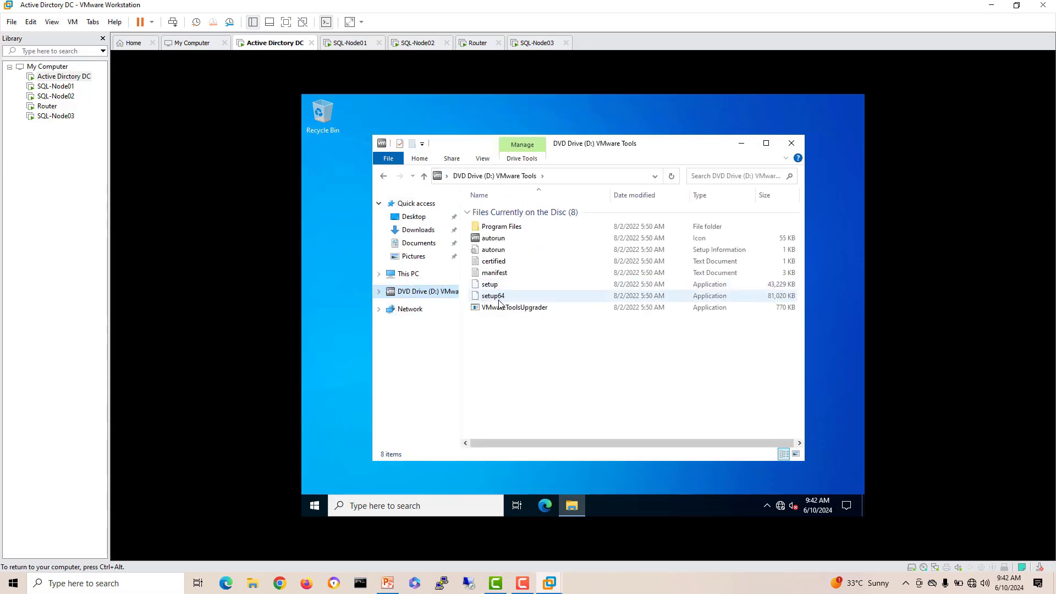
{"action": "left_click", "coordinate": [500, 298]}
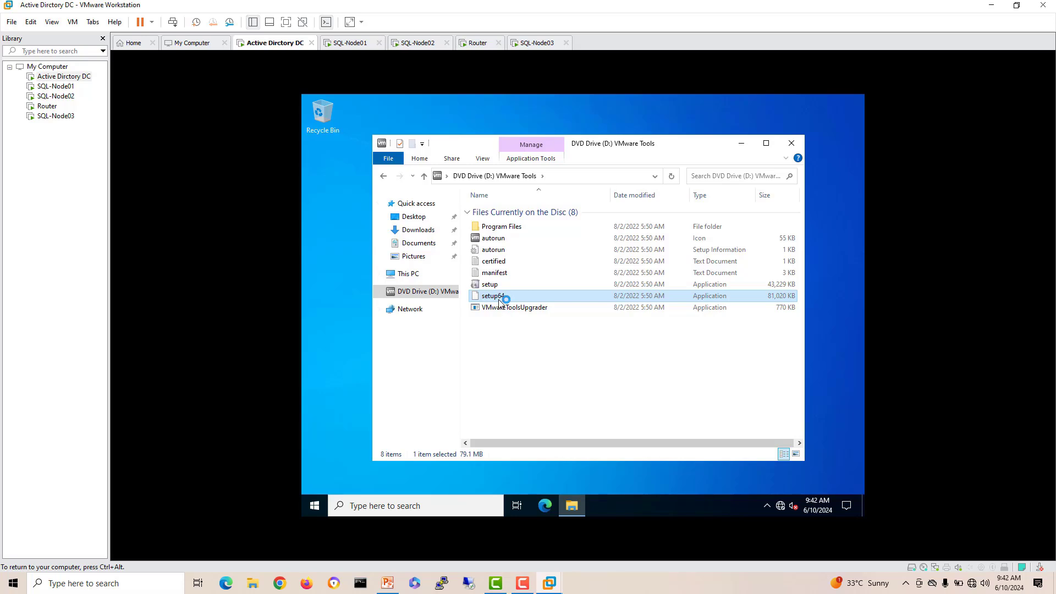
{"action": "key", "text": "ctrl+alt"}
Step: On SQL-Node01, close Server Manager and run setup64 from DVD Drive (D:) via File Explorer
{"action": "left_click", "coordinate": [358, 47]}
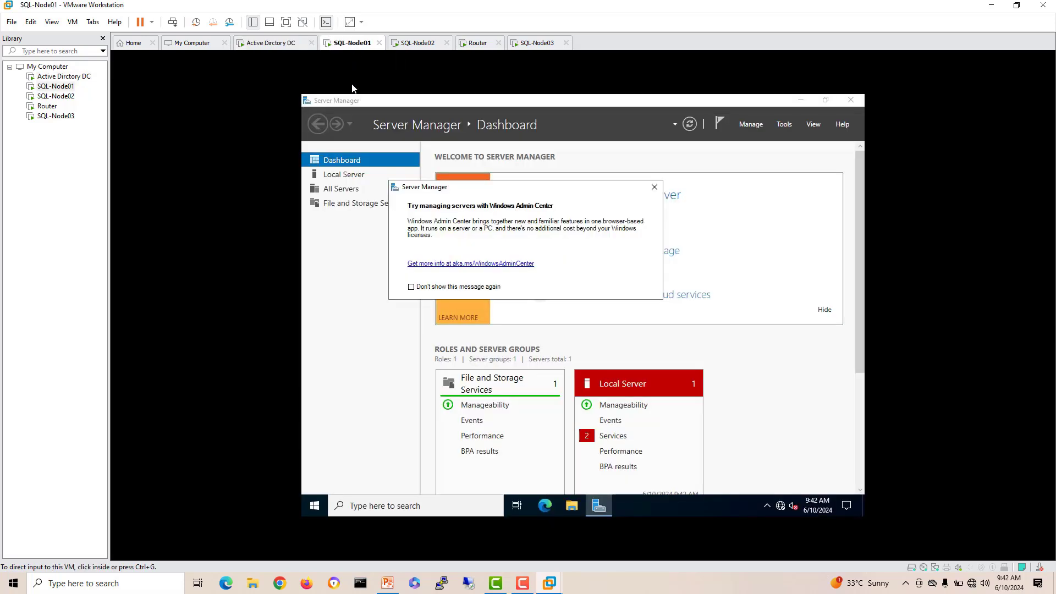
{"action": "left_click", "coordinate": [655, 189]}
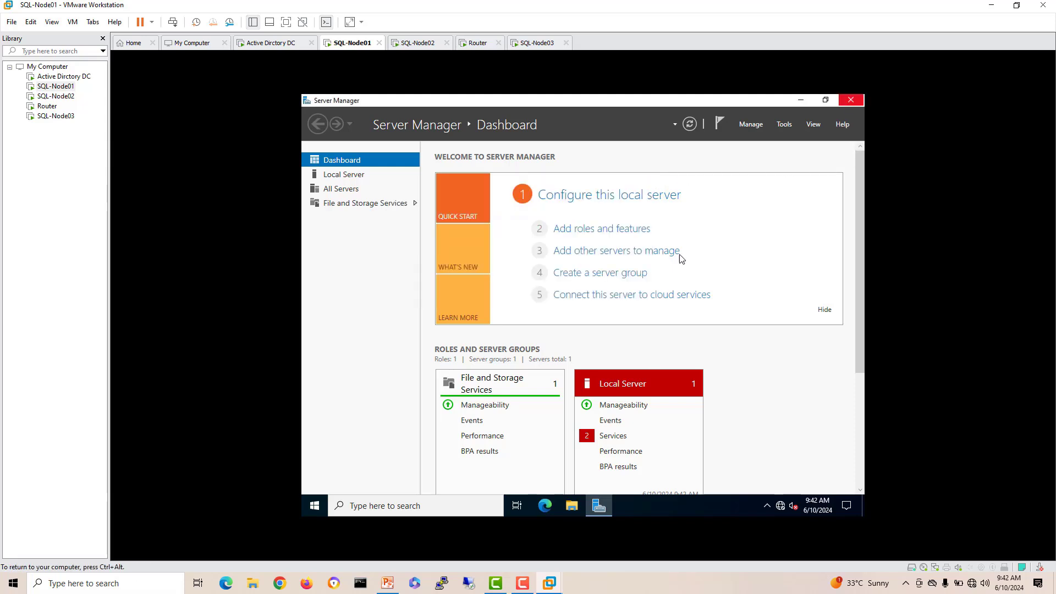
{"action": "key", "text": "alt+F4"}
{"action": "left_click", "coordinate": [581, 514]}
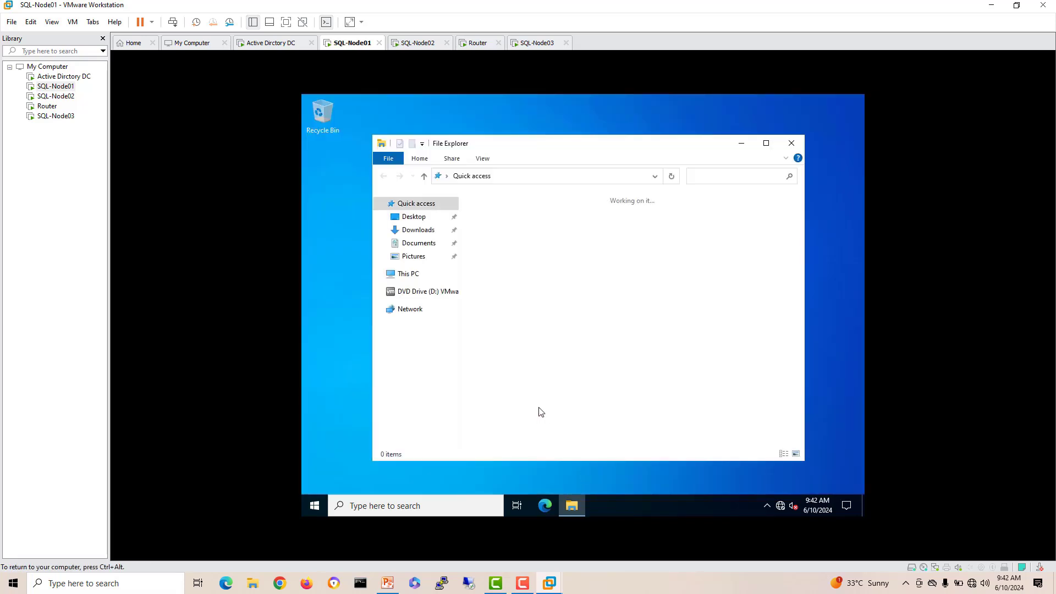
{"action": "left_click", "coordinate": [425, 297]}
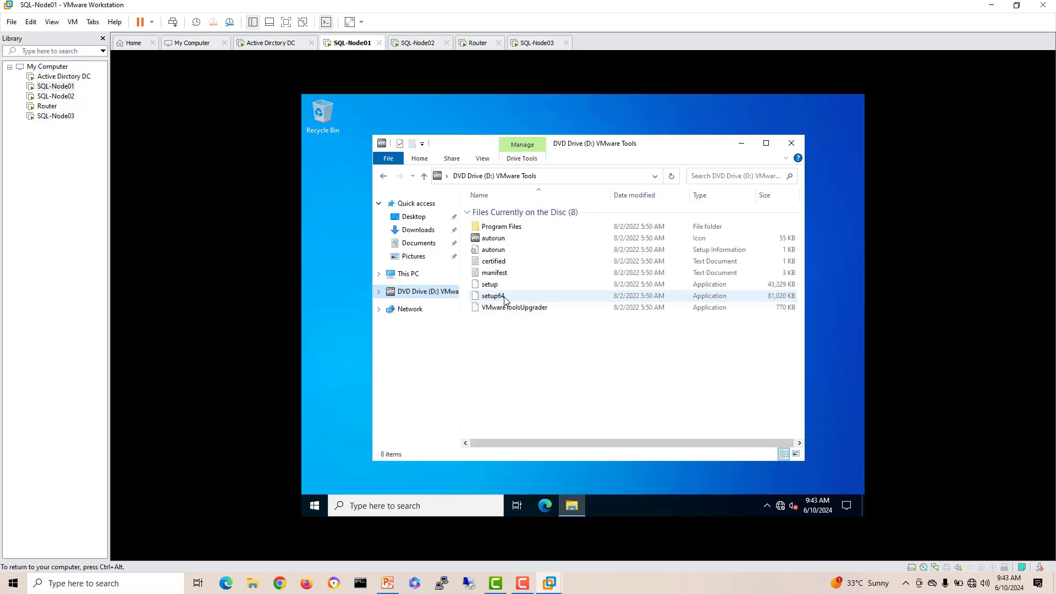
{"action": "left_click", "coordinate": [502, 297]}
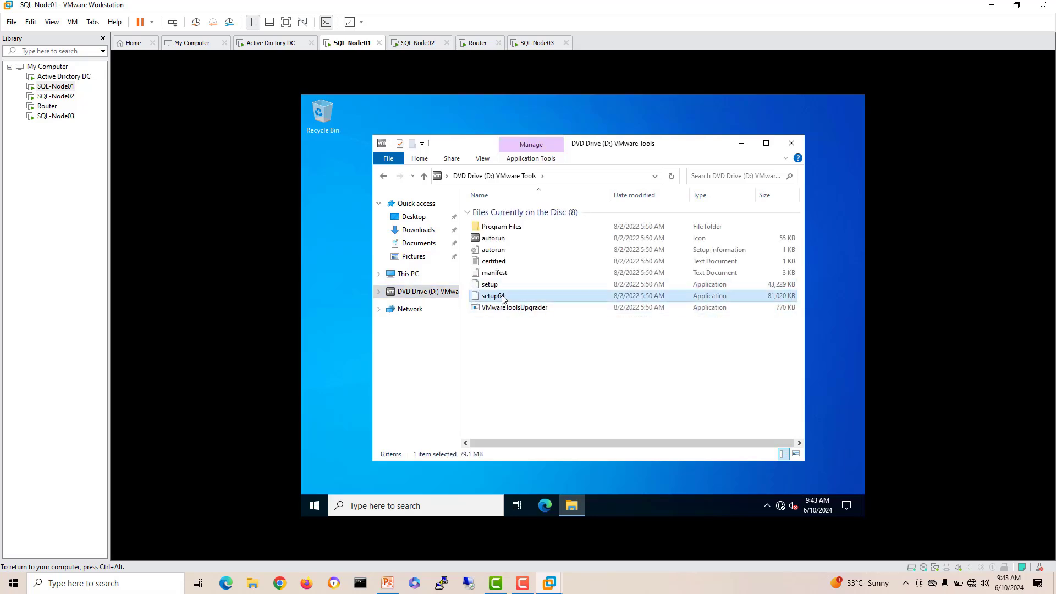
Step: On SQL-Node02, suppress the Admin Center popup, close Server Manager and run setup64 from the disc
{"action": "left_click", "coordinate": [417, 42]}
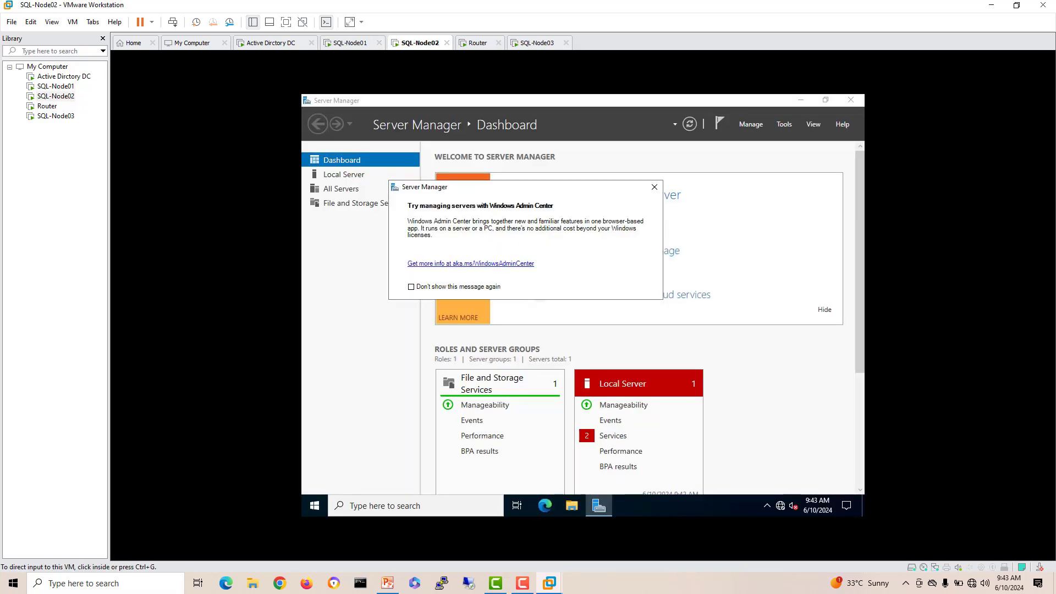
{"action": "left_click", "coordinate": [444, 287]}
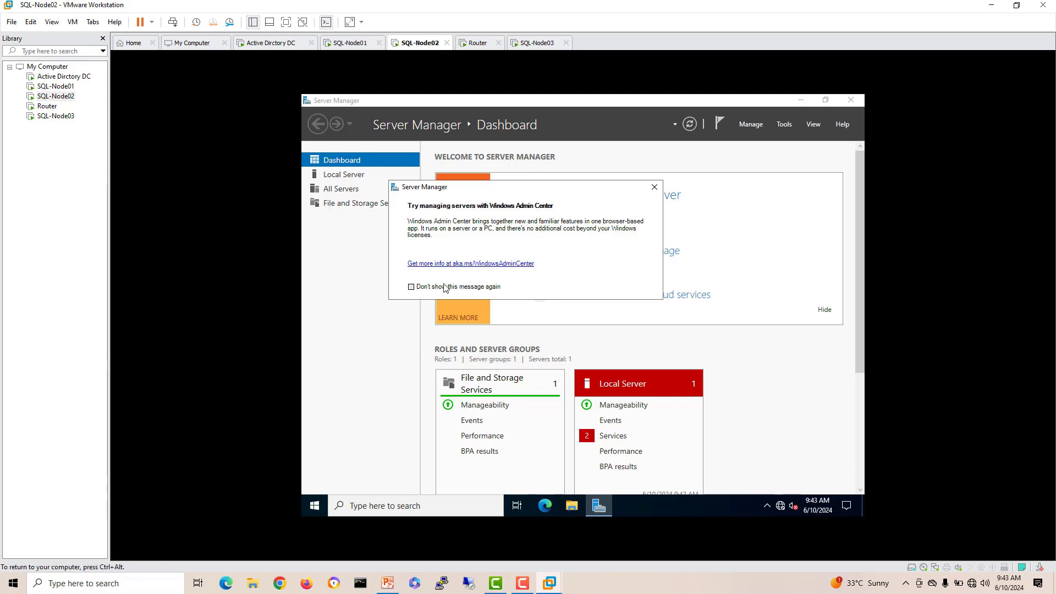
{"action": "left_click", "coordinate": [654, 187]}
{"action": "left_click", "coordinate": [860, 101]}
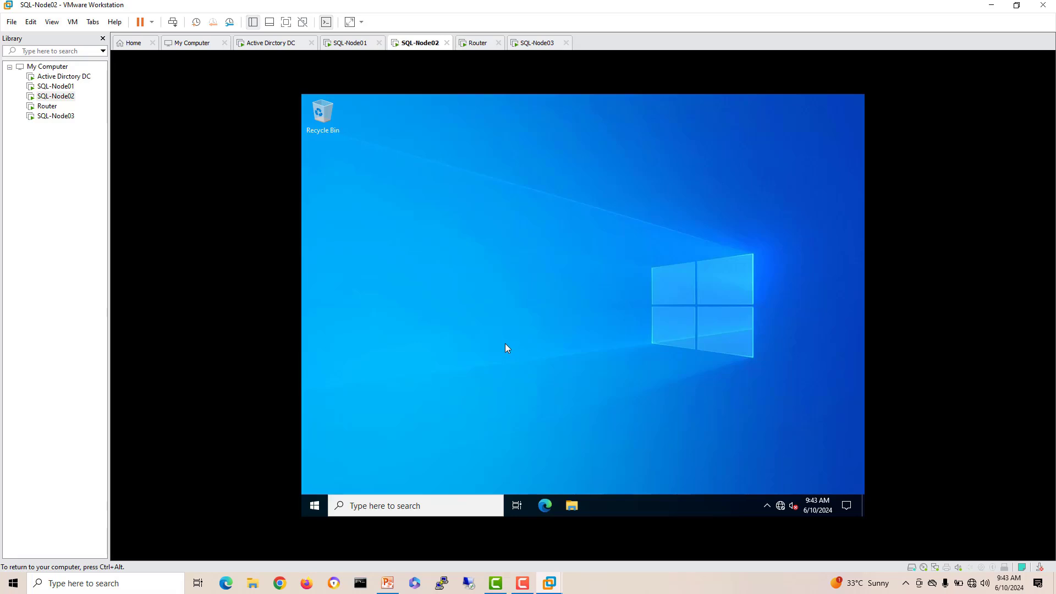
{"action": "key", "text": "super+e"}
{"action": "left_click", "coordinate": [408, 292]}
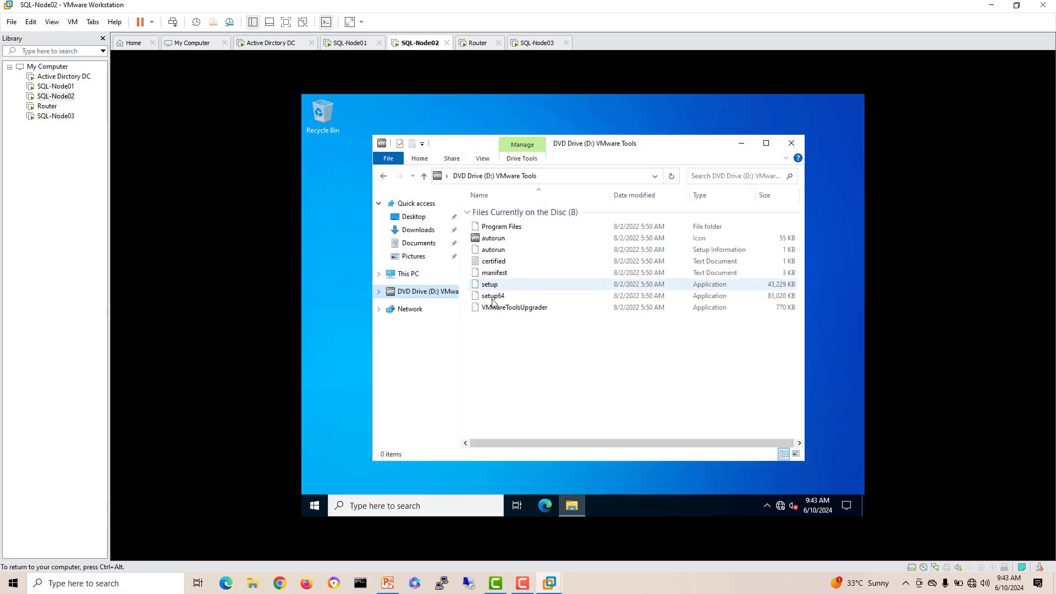
{"action": "left_click", "coordinate": [492, 297]}
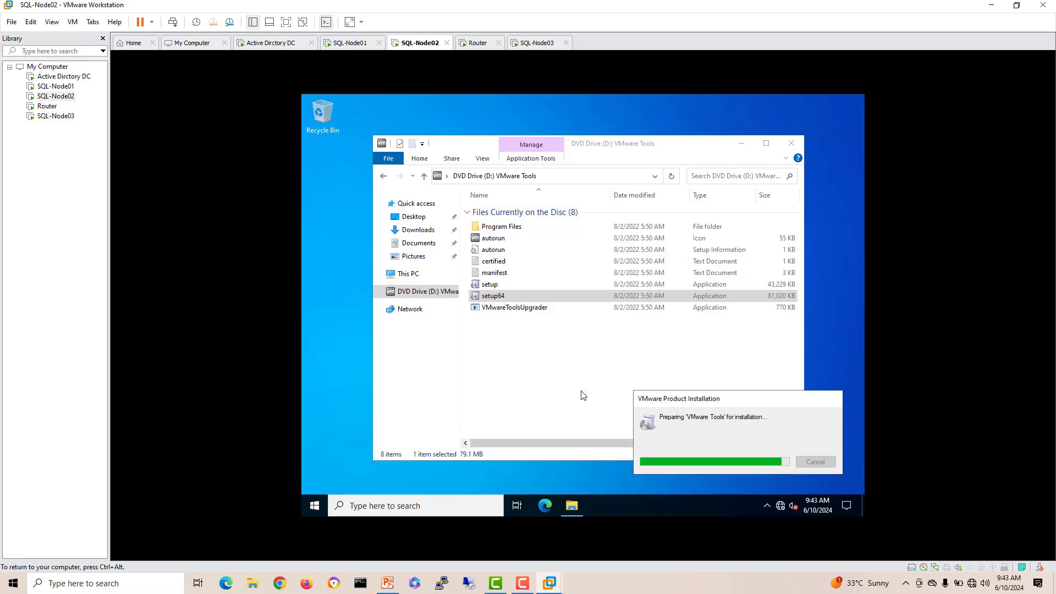
Step: Install VMware Tools with the default setup type on the Active Directory DC
{"action": "left_click", "coordinate": [274, 43]}
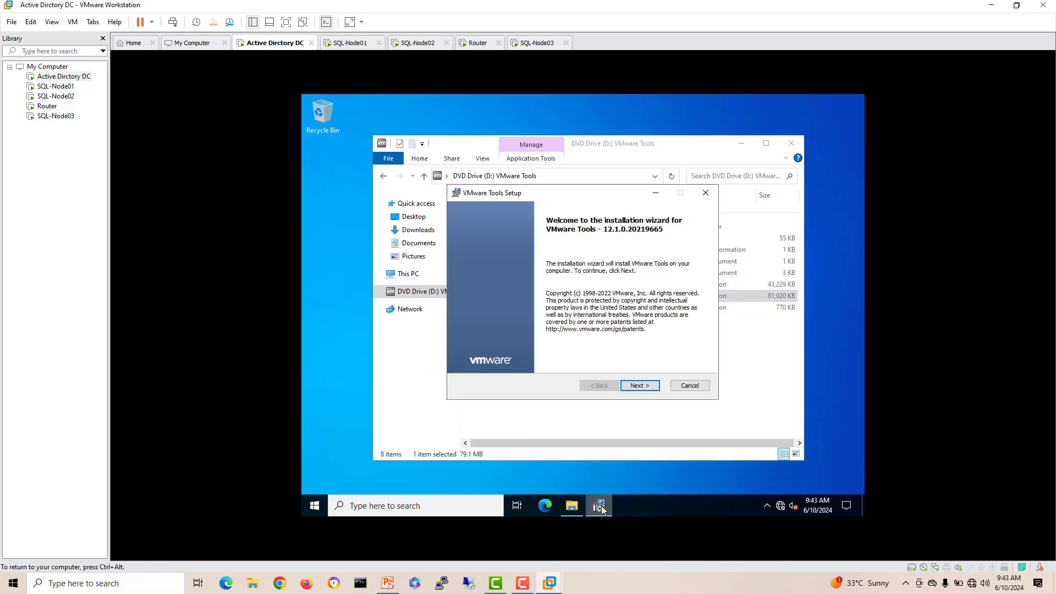
{"action": "left_click", "coordinate": [638, 385]}
{"action": "left_click", "coordinate": [638, 385]}
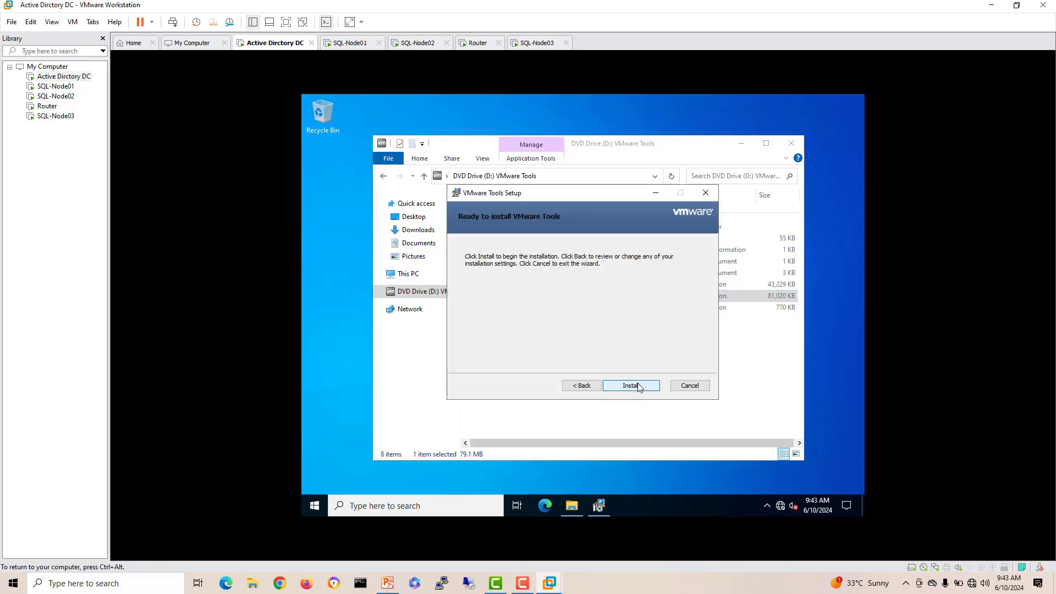
{"action": "left_click", "coordinate": [638, 385]}
Step: Install VMware Tools with the default setup type on SQL-Node01
{"action": "key", "text": "ctrl+Tab"}
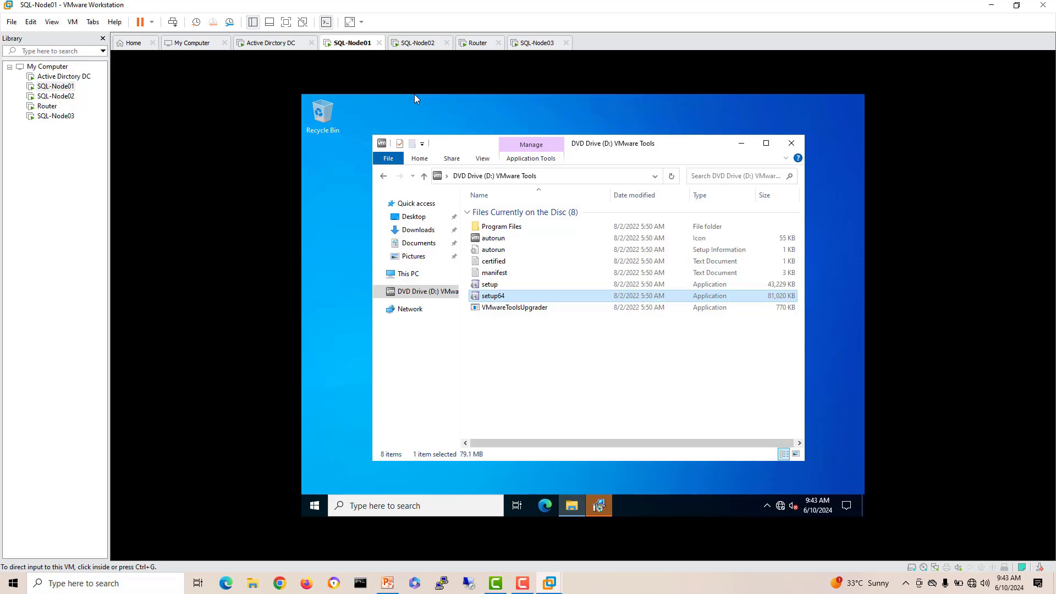
{"action": "left_click", "coordinate": [599, 506]}
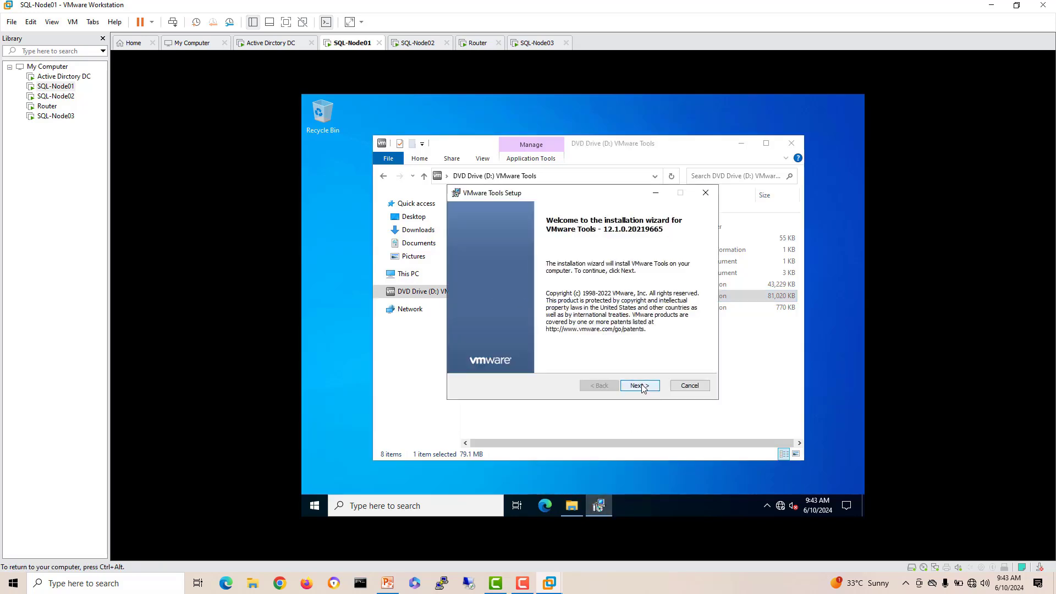
{"action": "left_click", "coordinate": [640, 385]}
{"action": "left_click", "coordinate": [640, 385]}
{"action": "left_click", "coordinate": [640, 386]}
{"action": "key", "text": "ctrl+alt"}
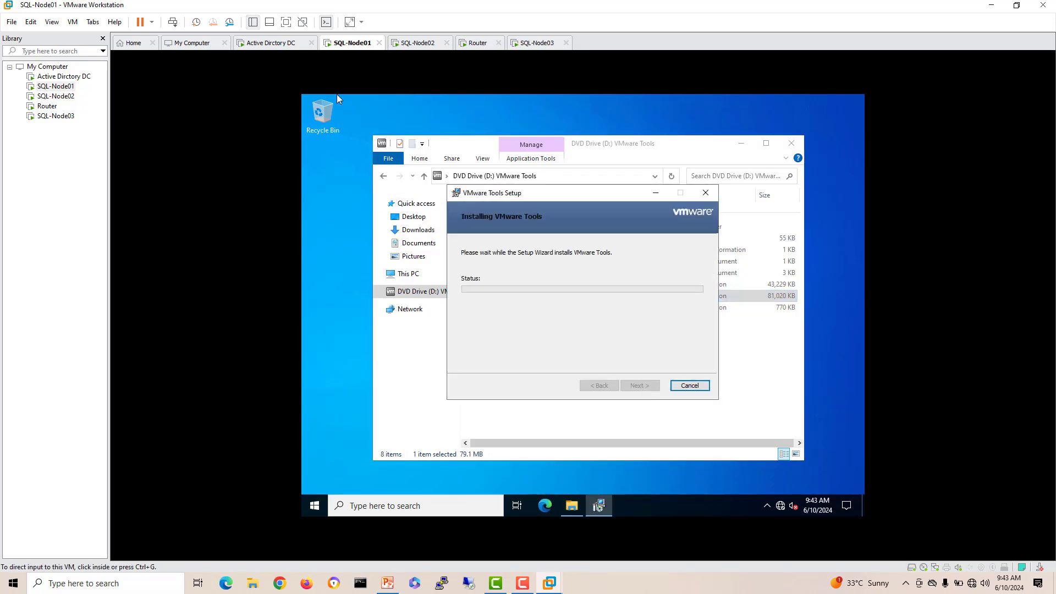
Step: Install VMware Tools with the default setup type on SQL-Node02, then return to the DC
{"action": "key", "text": "ctrl+Tab"}
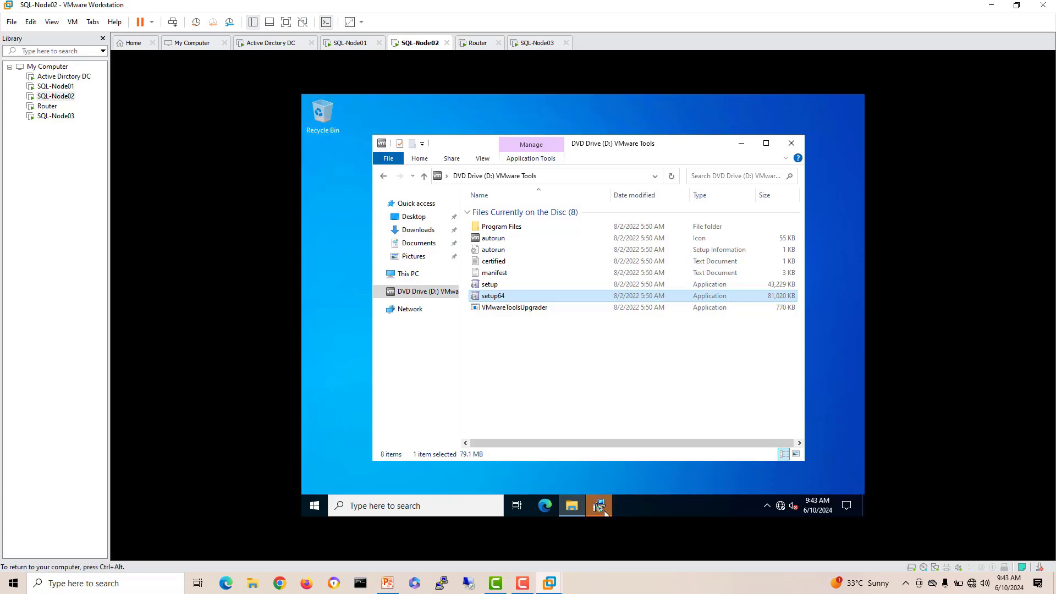
{"action": "left_click", "coordinate": [601, 507]}
{"action": "left_click", "coordinate": [638, 386]}
{"action": "left_click", "coordinate": [640, 386]}
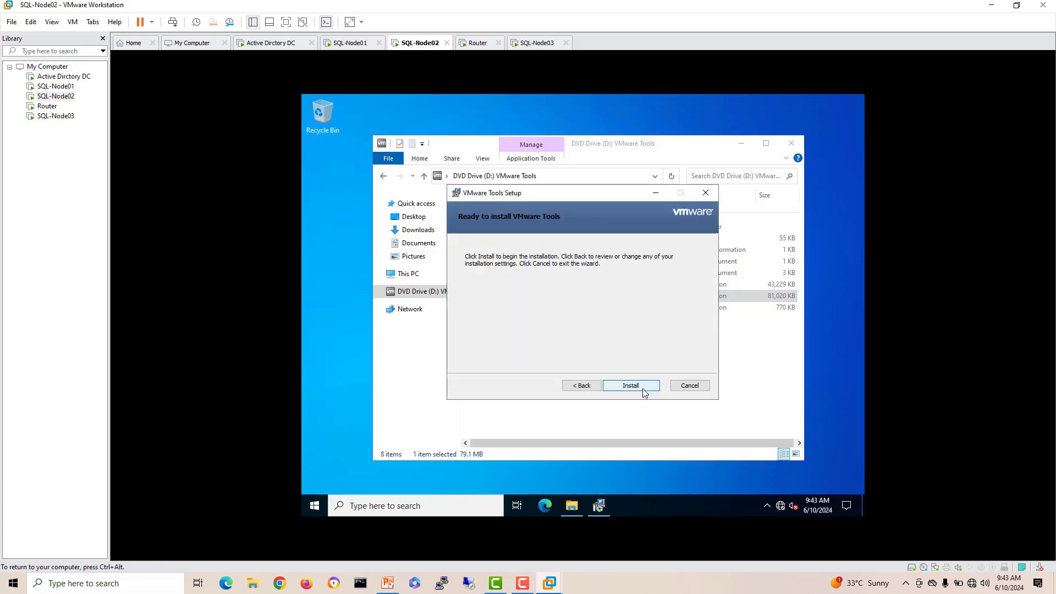
{"action": "left_click", "coordinate": [644, 391]}
{"action": "key", "text": "ctrl+alt"}
{"action": "key", "text": "ctrl+Tab"}
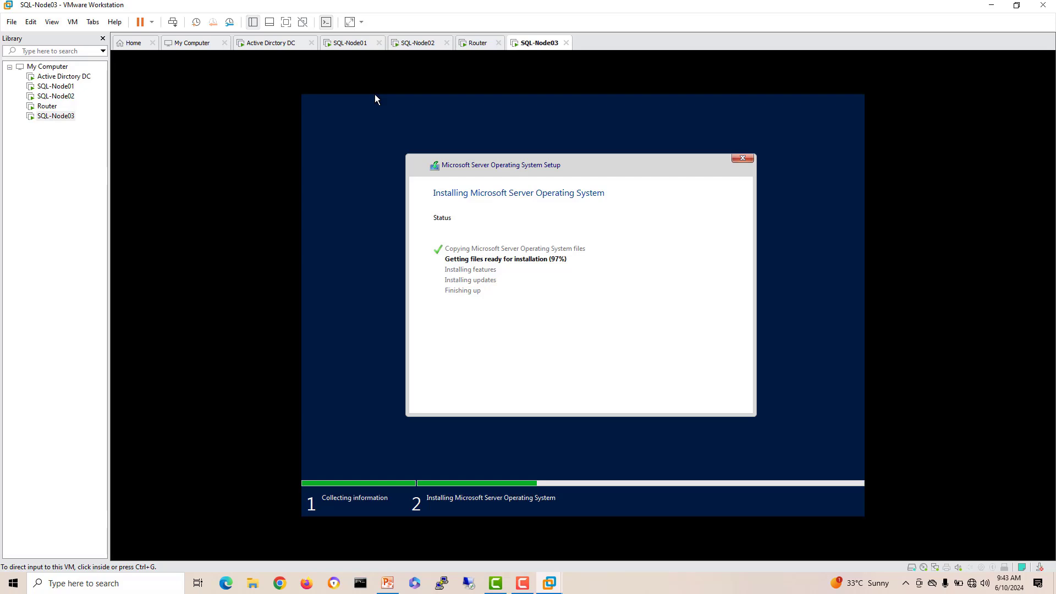
{"action": "key", "text": "ctrl+shift+Tab"}
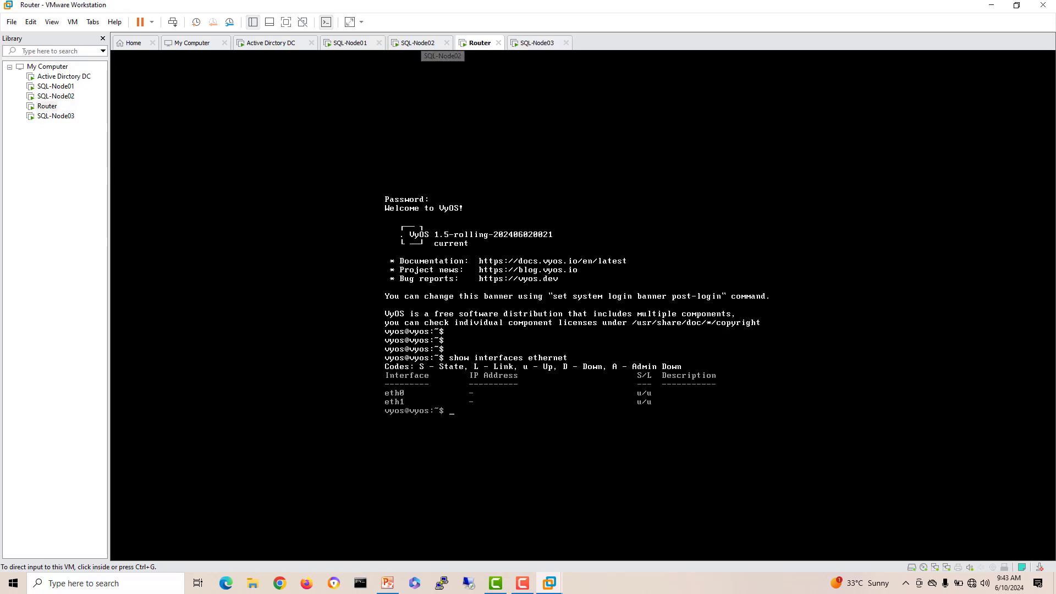
{"action": "left_click", "coordinate": [272, 43]}
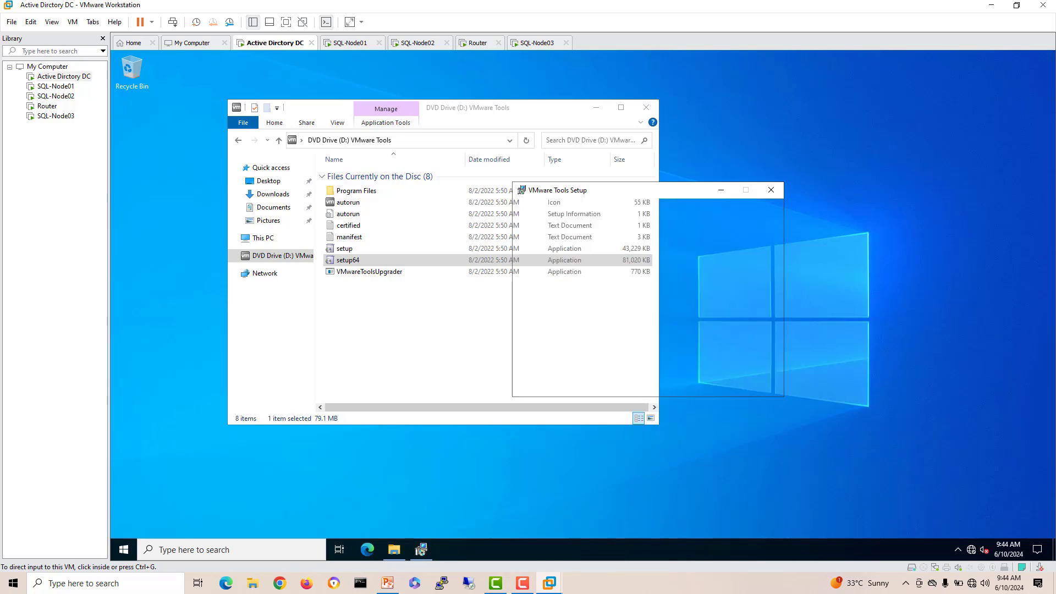
Step: Finish VMware Tools setup and restart the Active Directory DC and SQL-Node01
{"action": "left_click", "coordinate": [705, 383]}
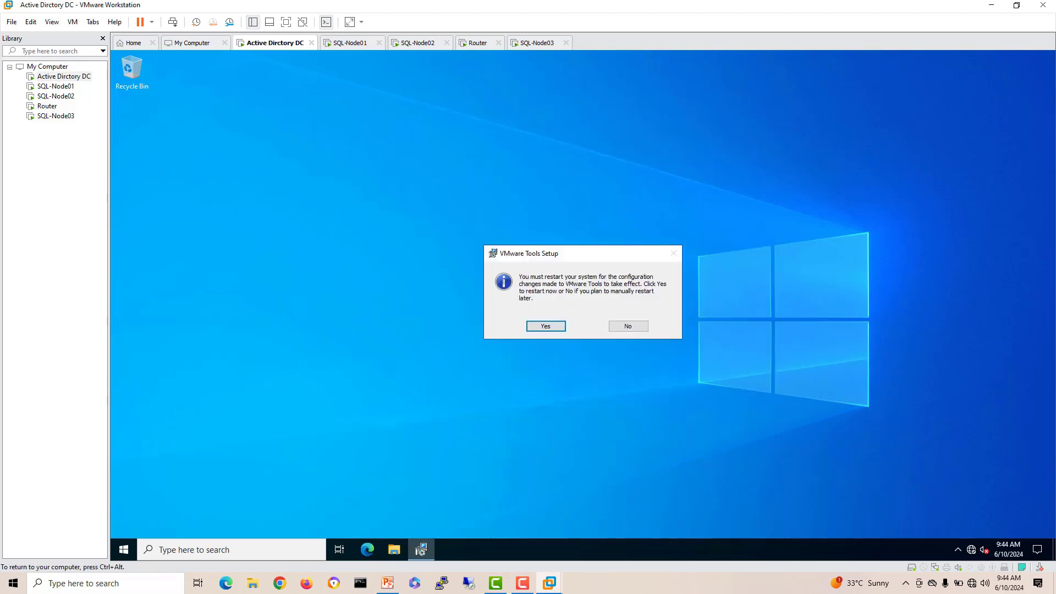
{"action": "left_click", "coordinate": [546, 326]}
{"action": "key", "text": "ctrl+alt"}
{"action": "left_click", "coordinate": [350, 43]}
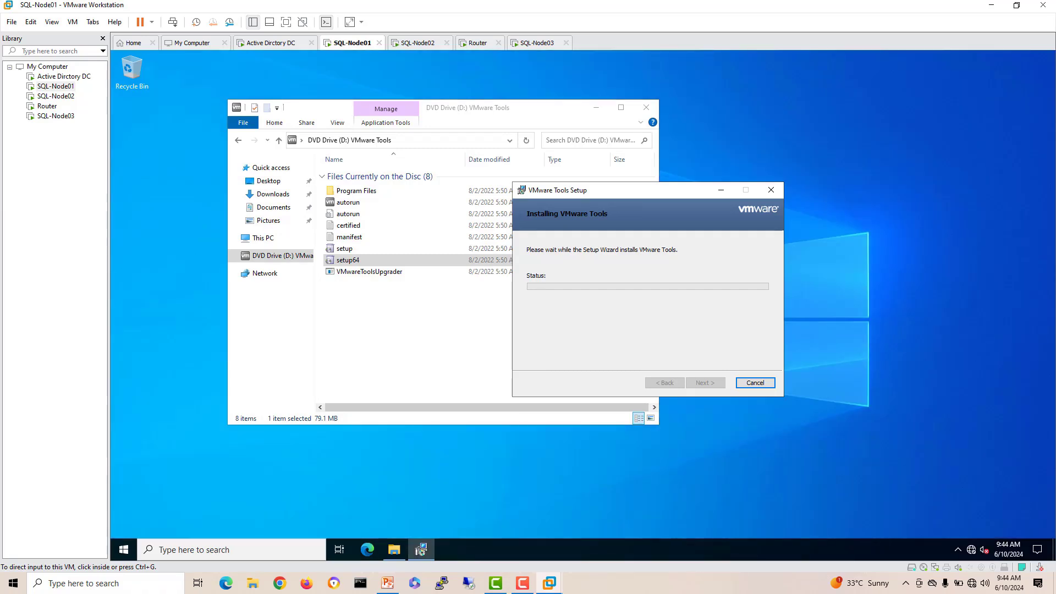
{"action": "left_click", "coordinate": [706, 383]}
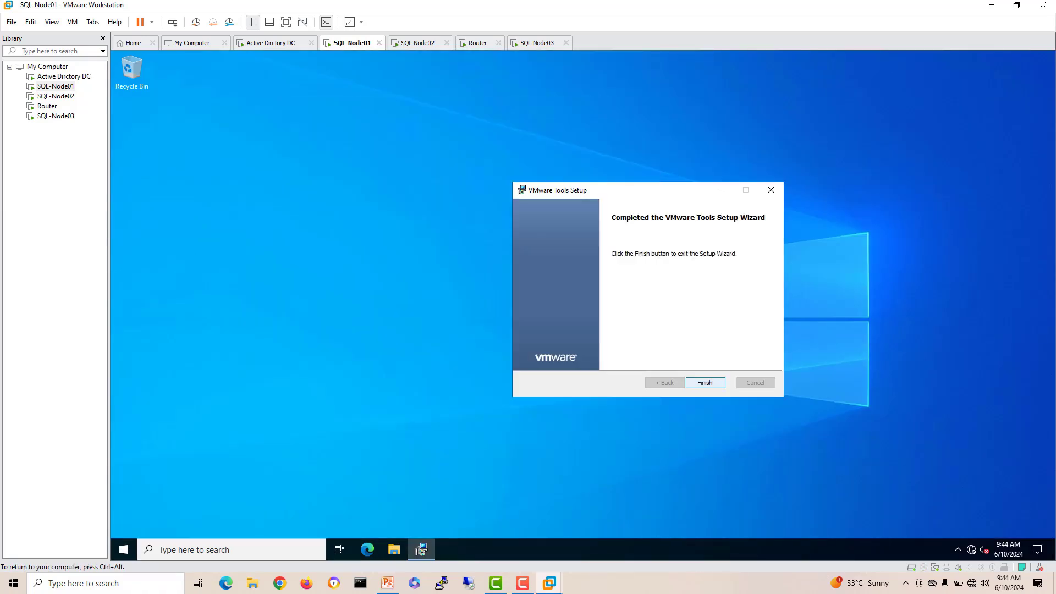
{"action": "left_click", "coordinate": [546, 326]}
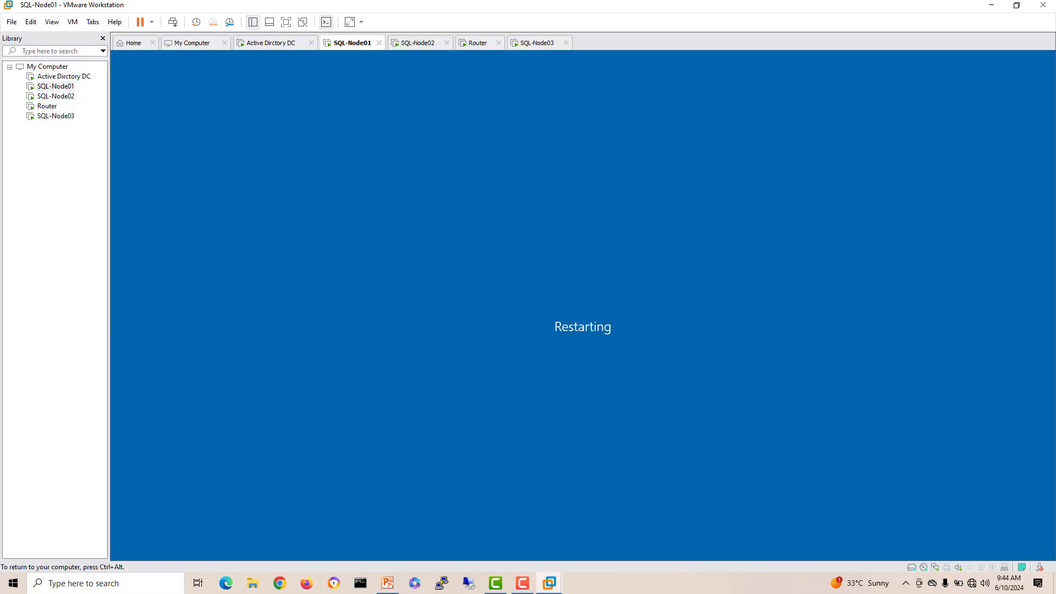
Step: Finish VMware Tools setup and restart SQL-Node02, then check SQL-Node03's boot progress
{"action": "left_click", "coordinate": [417, 43]}
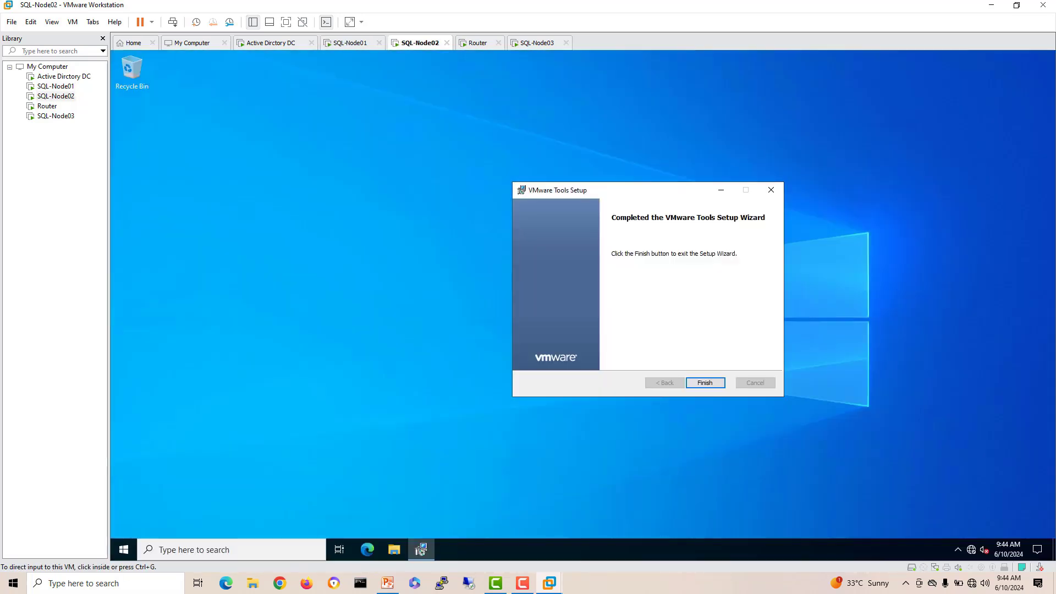
{"action": "left_click", "coordinate": [706, 382]}
{"action": "left_click", "coordinate": [546, 326]}
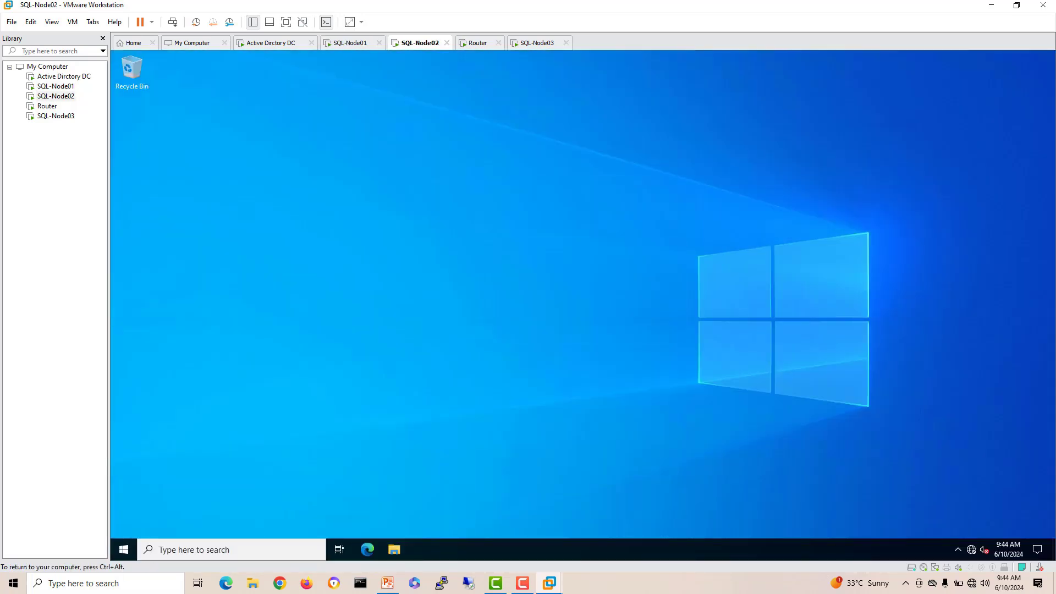
{"action": "left_click", "coordinate": [477, 43]}
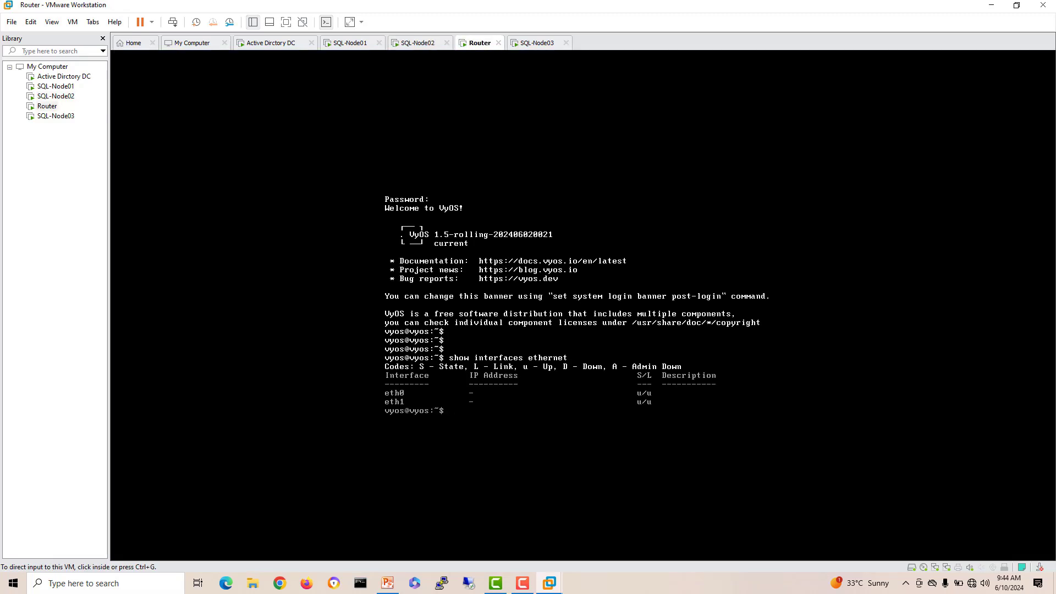
{"action": "left_click", "coordinate": [537, 43]}
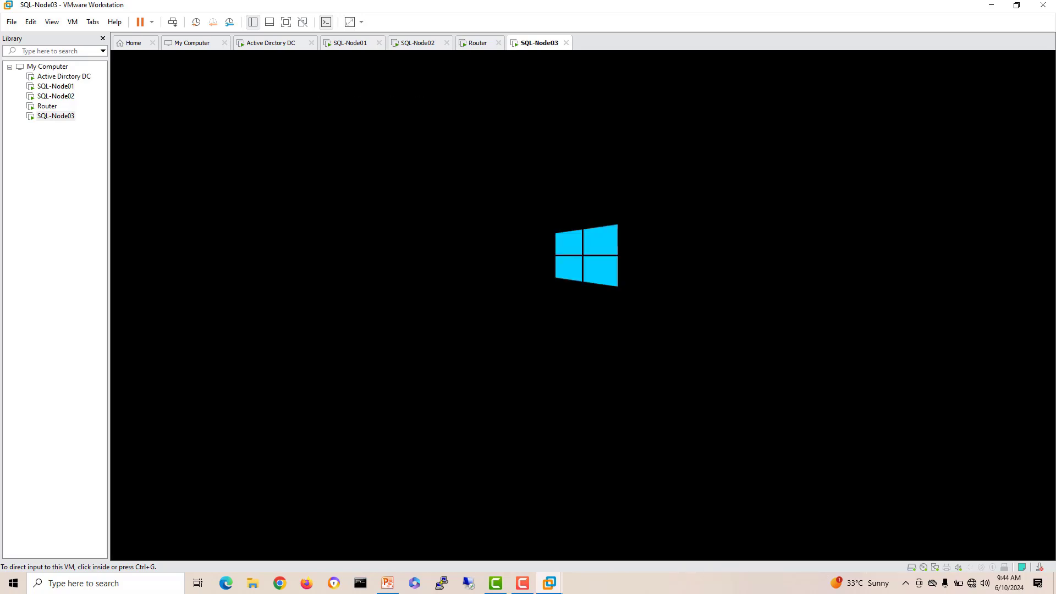
Step: Unlock the DC with Ctrl+Alt+Del and sign in with the Administrator password
{"action": "left_click", "coordinate": [271, 43]}
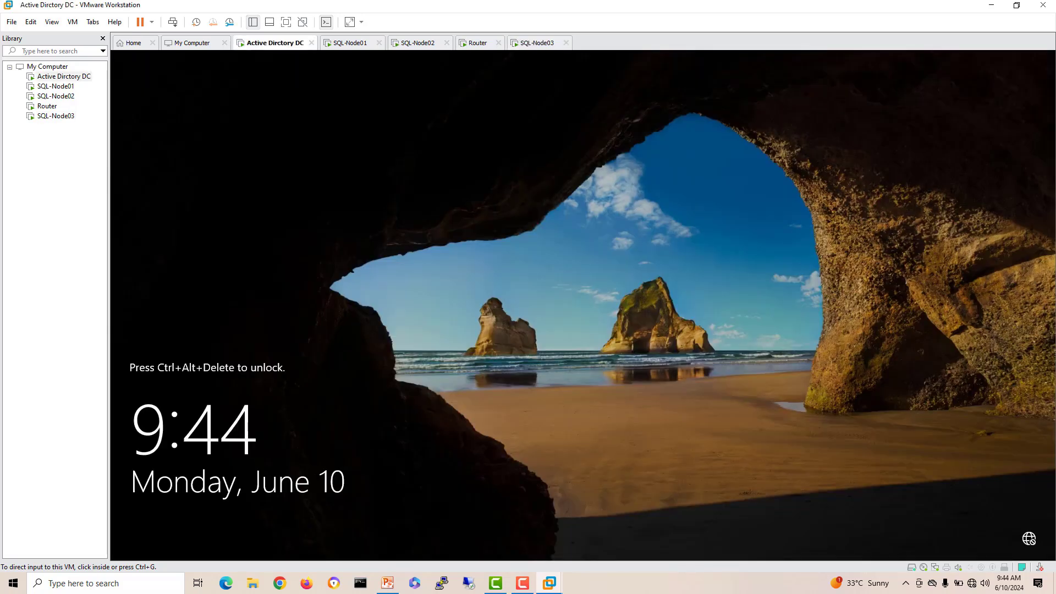
{"action": "right_click", "coordinate": [271, 43]}
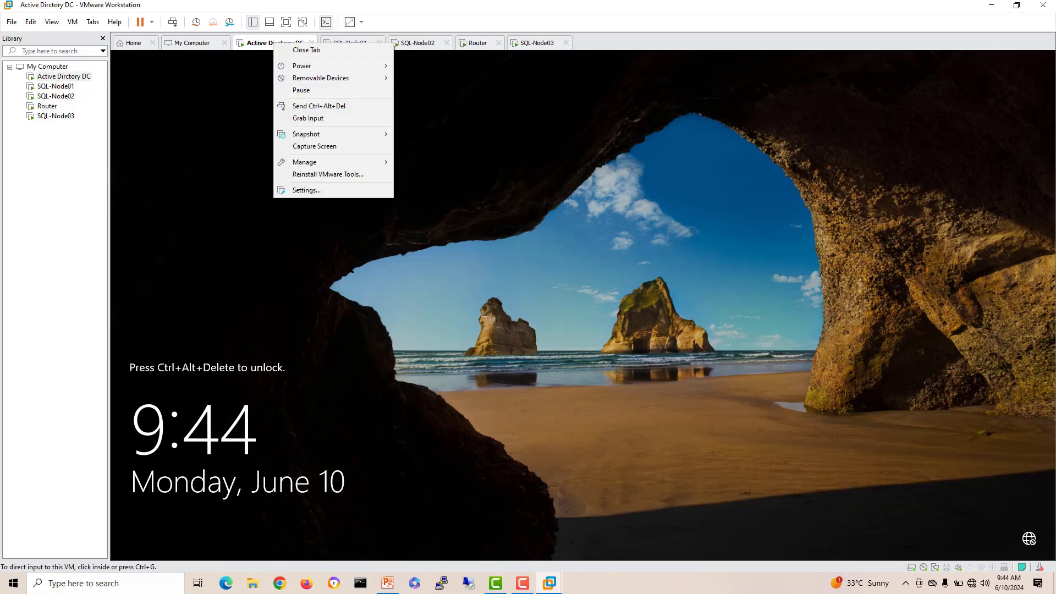
{"action": "left_click", "coordinate": [537, 43]}
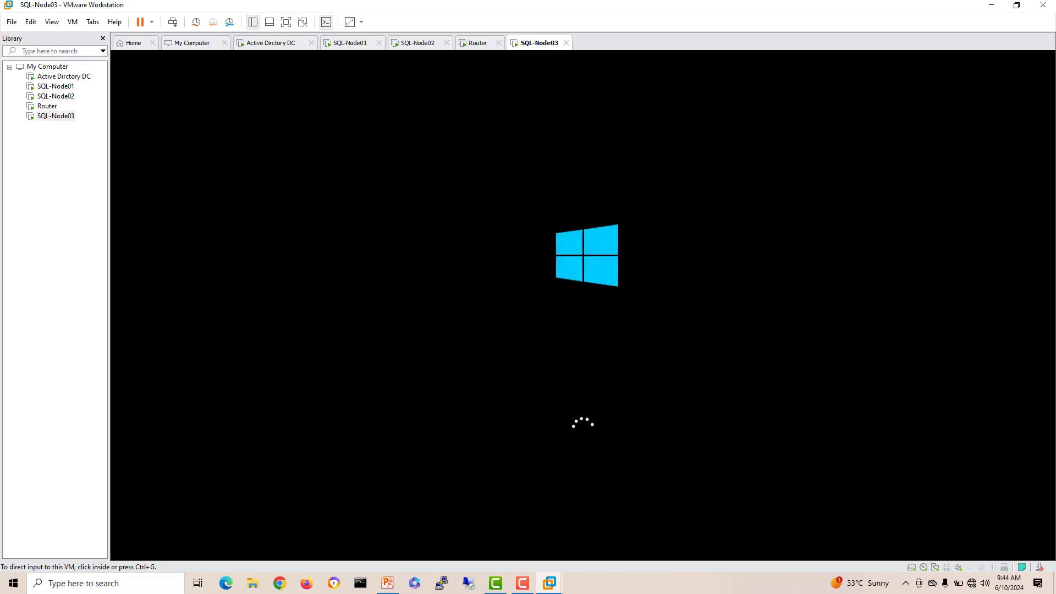
{"action": "left_click", "coordinate": [271, 43]}
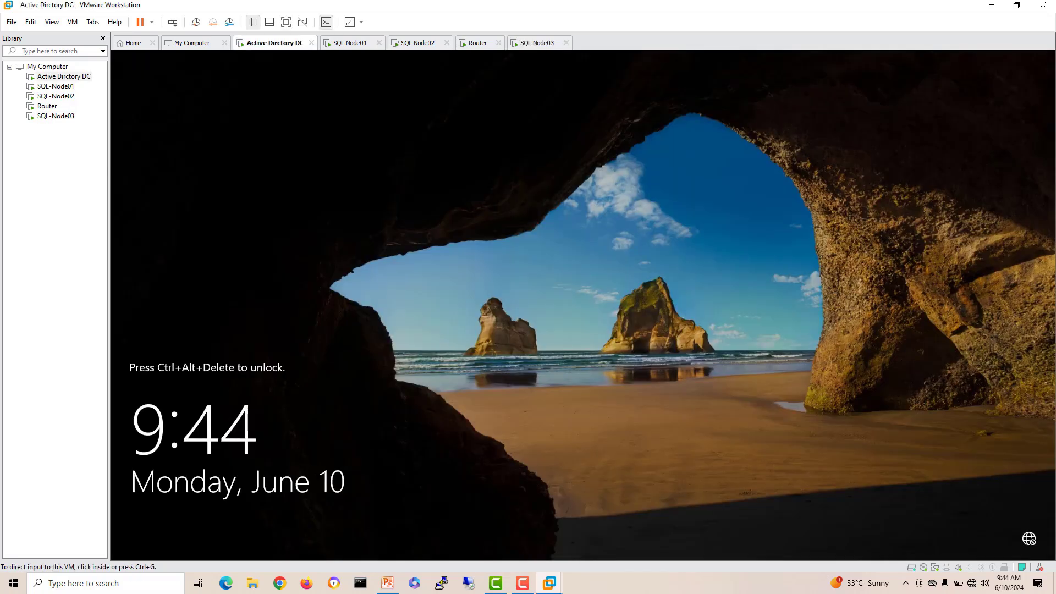
{"action": "right_click", "coordinate": [268, 44]}
{"action": "left_click", "coordinate": [312, 108]}
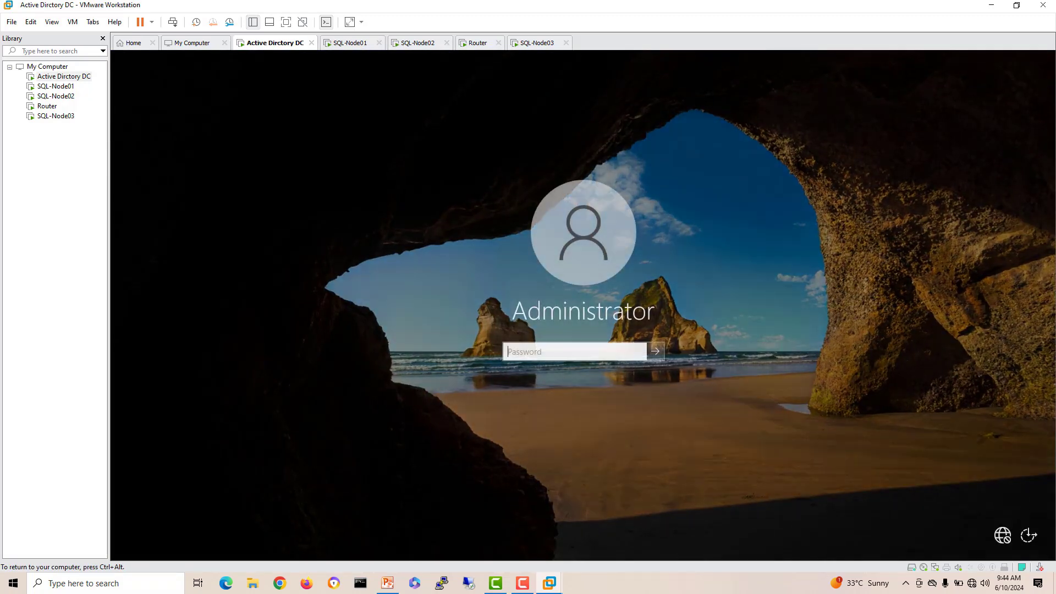
{"action": "type", "text": "P"}
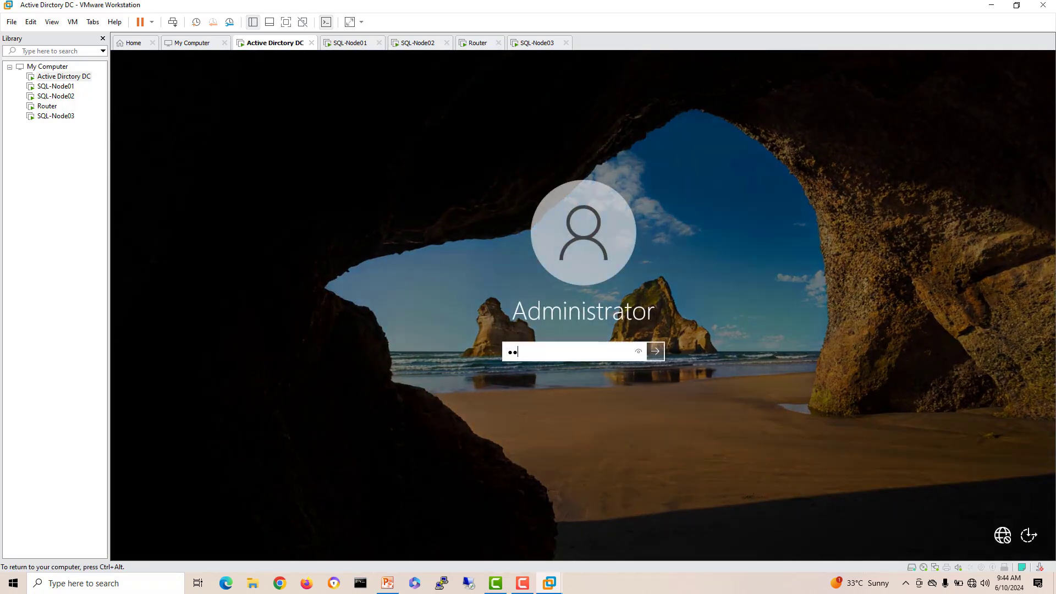
{"action": "type", "text": "@ssw0rd"}
{"action": "key", "text": "Return"}
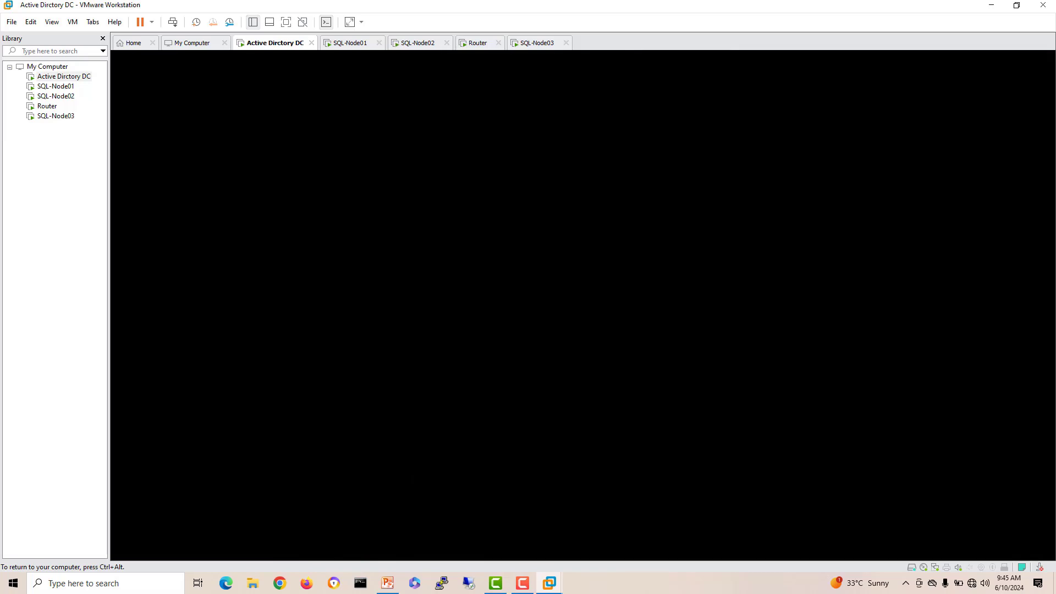
Step: Sign in to SQL-Node01 as Administrator via Ctrl+Alt+Del and the account password
{"action": "left_click", "coordinate": [349, 43]}
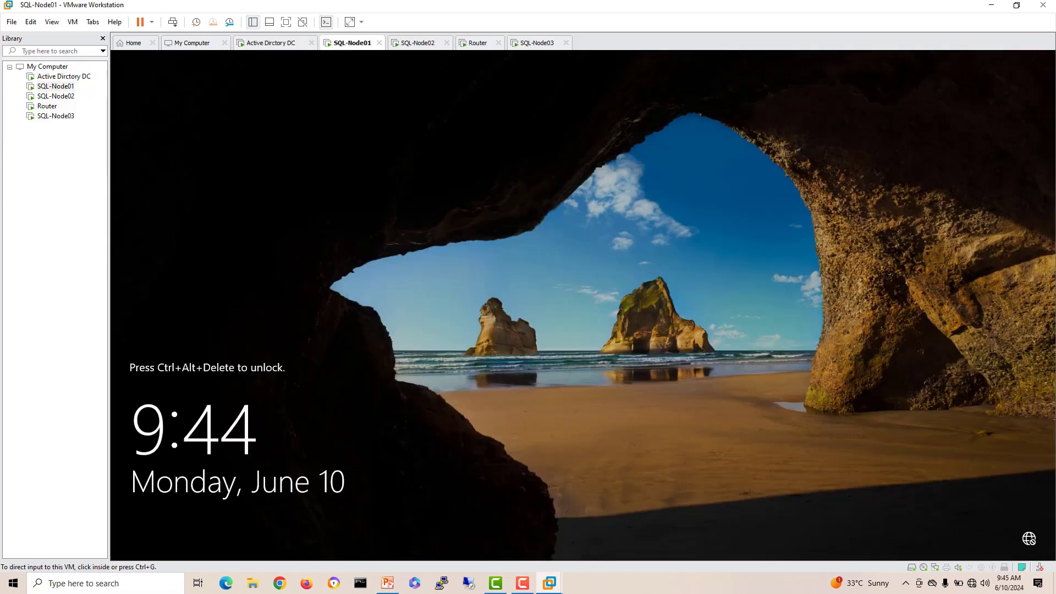
{"action": "right_click", "coordinate": [351, 39]}
{"action": "left_click", "coordinate": [407, 101]}
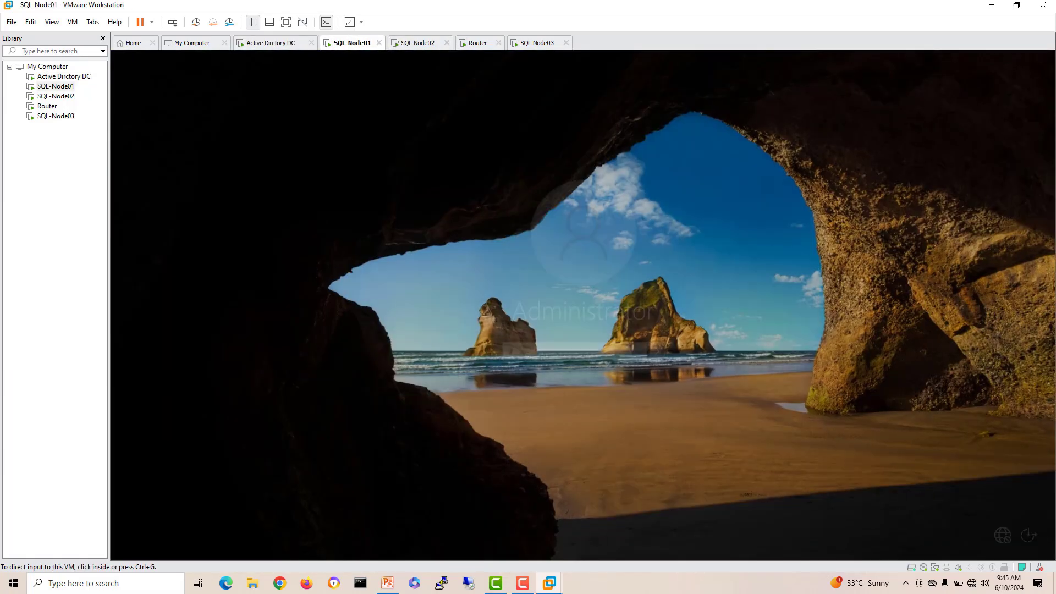
{"action": "type", "text": "P@ssw0rd"}
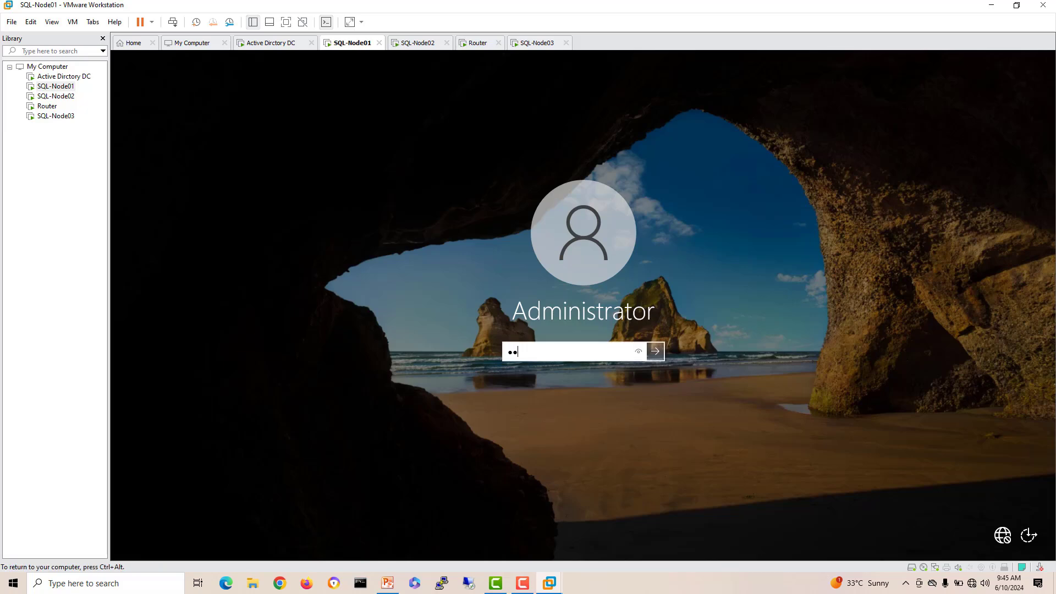
{"action": "key", "text": "Return"}
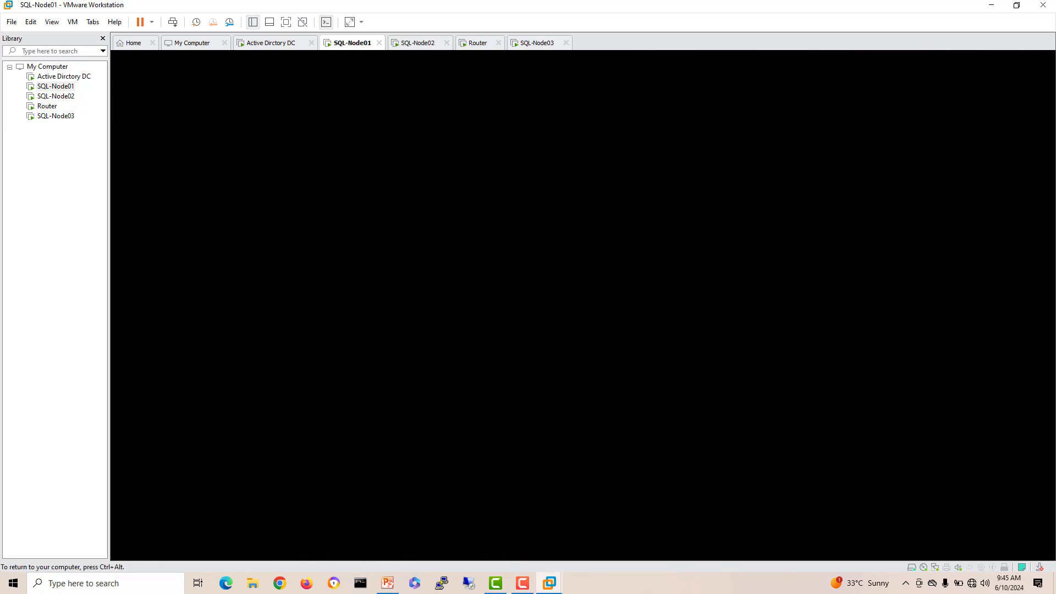
Step: Sign in to SQL-Node02 as Administrator via Ctrl+Alt+Del and the account password
{"action": "left_click", "coordinate": [418, 43]}
{"action": "right_click", "coordinate": [424, 42]}
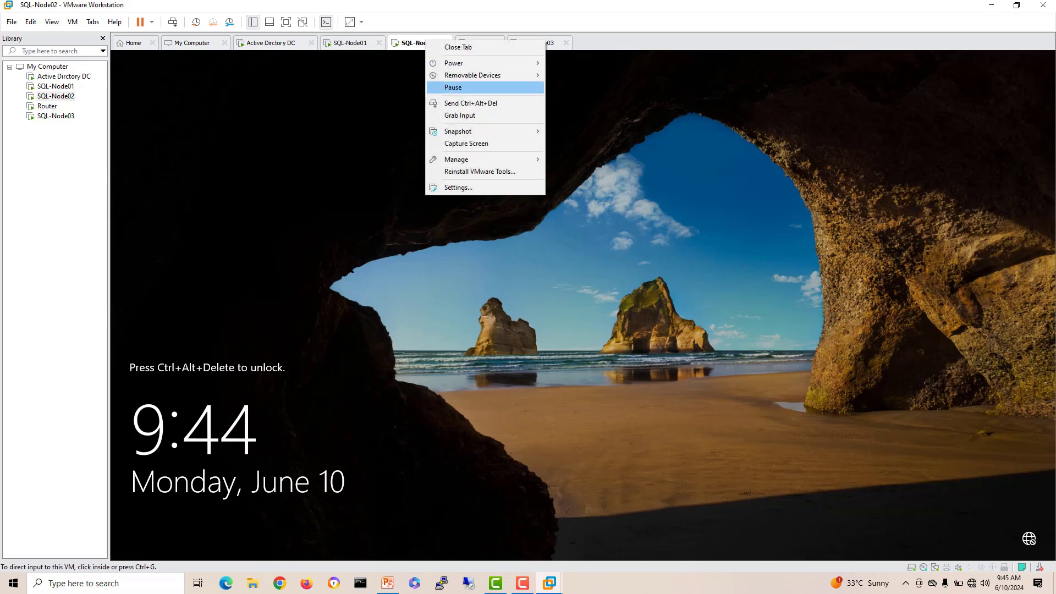
{"action": "left_click", "coordinate": [457, 104]}
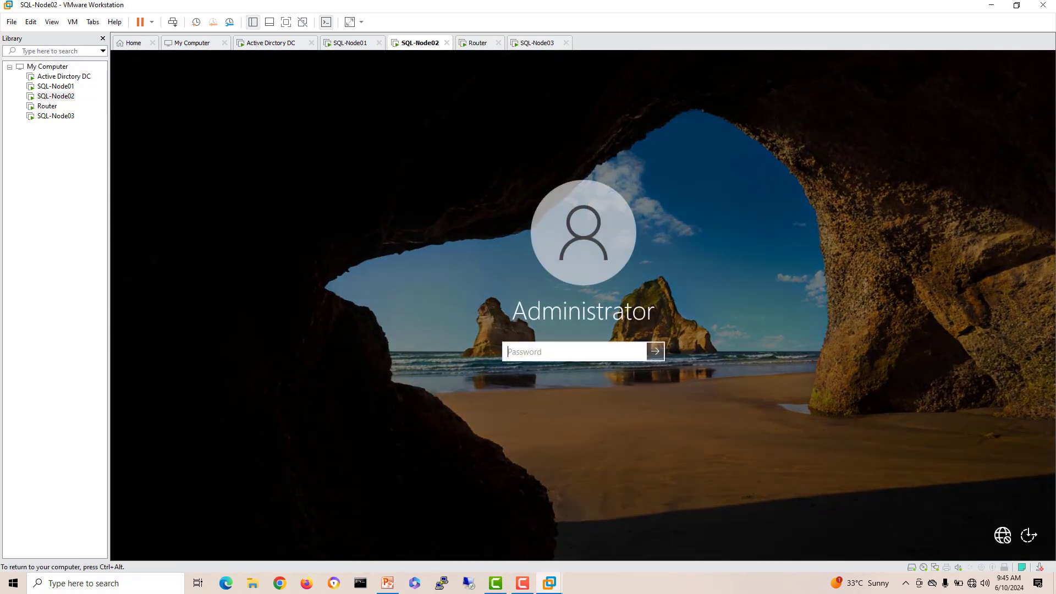
{"action": "type", "text": "P•••••••"}
{"action": "key", "text": "Return"}
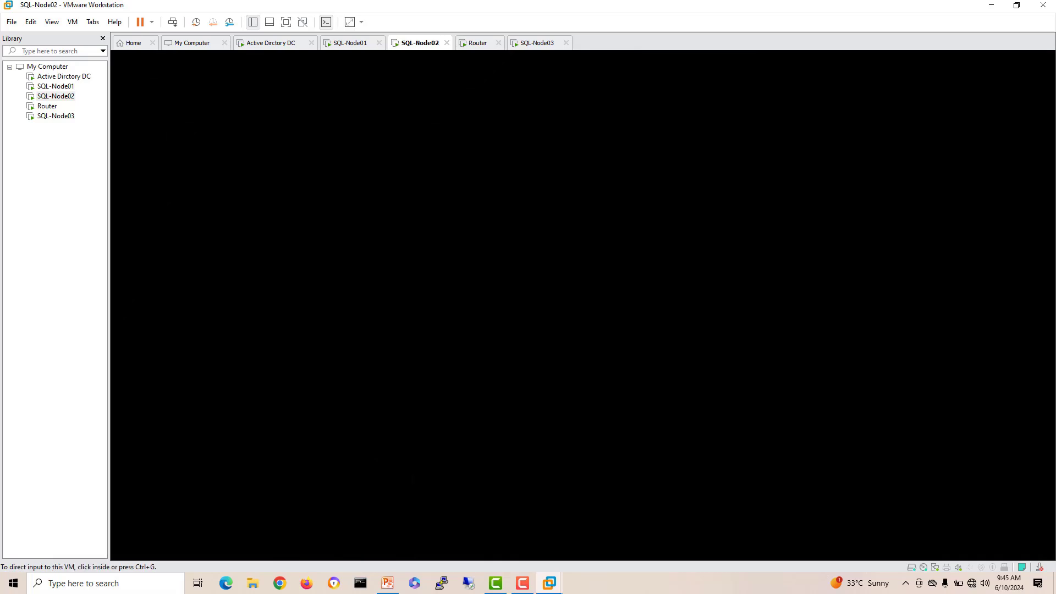
Step: Check SQL-Node03's setup and the DC desktop, then select the Active Directory server on the Topology slide
{"action": "left_click", "coordinate": [537, 43]}
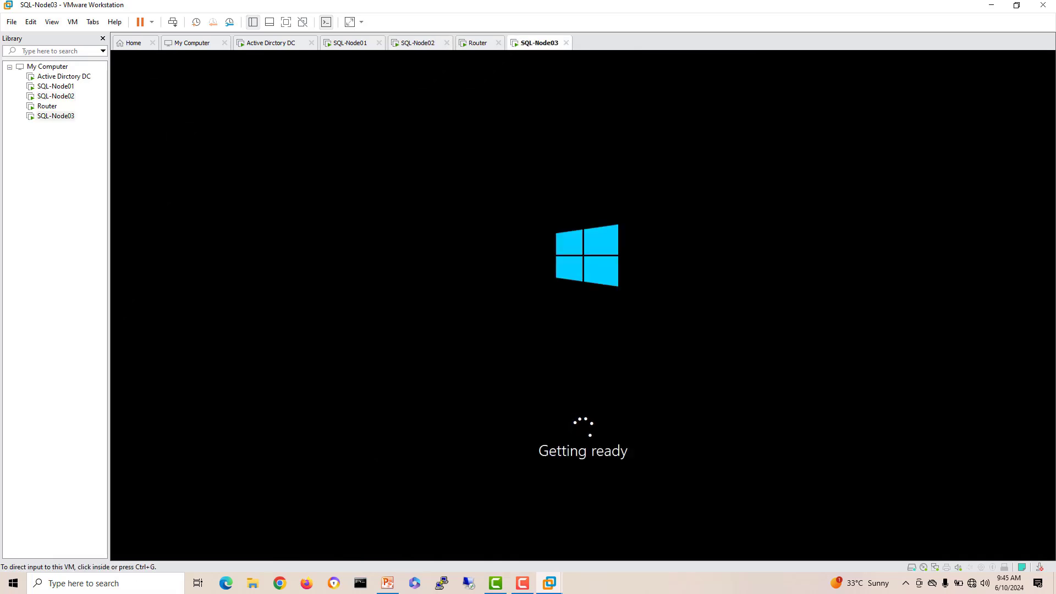
{"action": "left_click", "coordinate": [271, 43]}
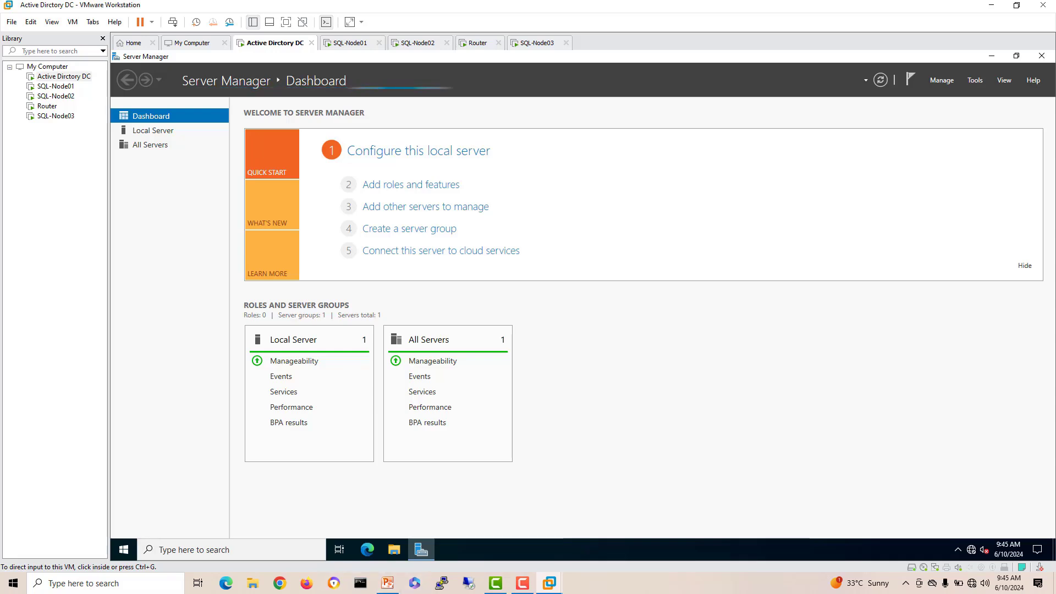
{"action": "left_click", "coordinate": [387, 583]}
{"action": "left_click", "coordinate": [430, 411]}
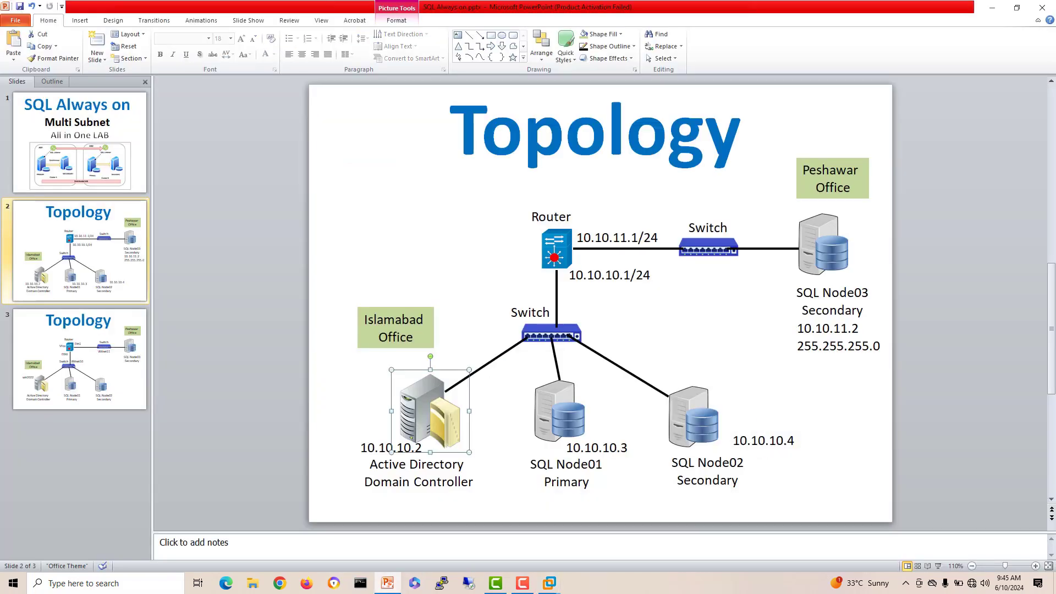
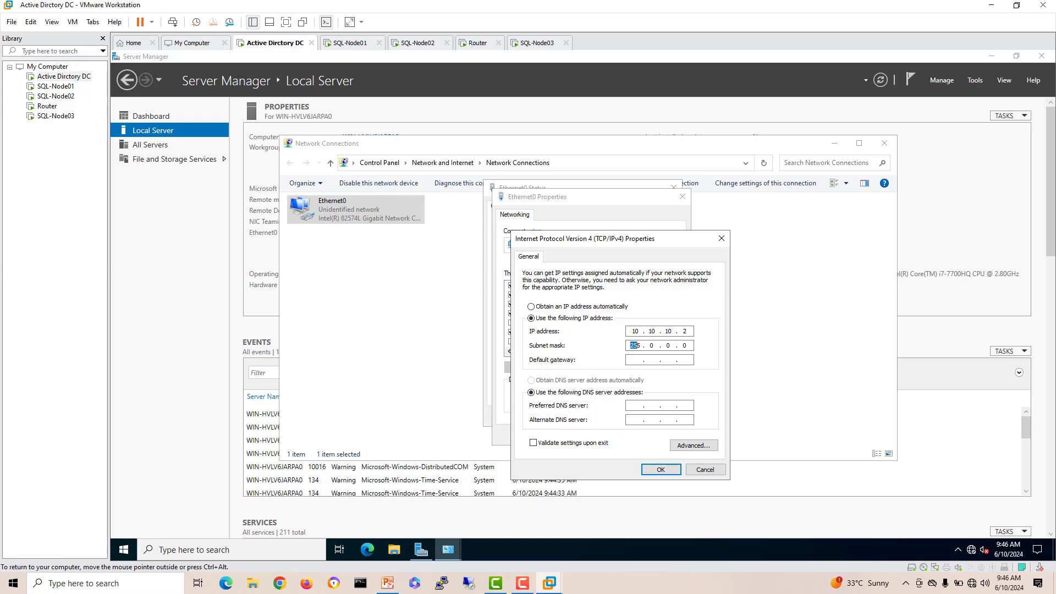
Step: Enter subnet mask 255.255.255.0 and default gateway 10.10.10.1, then apply the IPv4 settings
{"action": "type", "text": "255 . 255 . 255"}
{"action": "key", "text": "Tab"}
{"action": "type", "text": "10 . 10 . 10 . 1"}
{"action": "key", "text": "Return"}
{"action": "key", "text": "Return"}
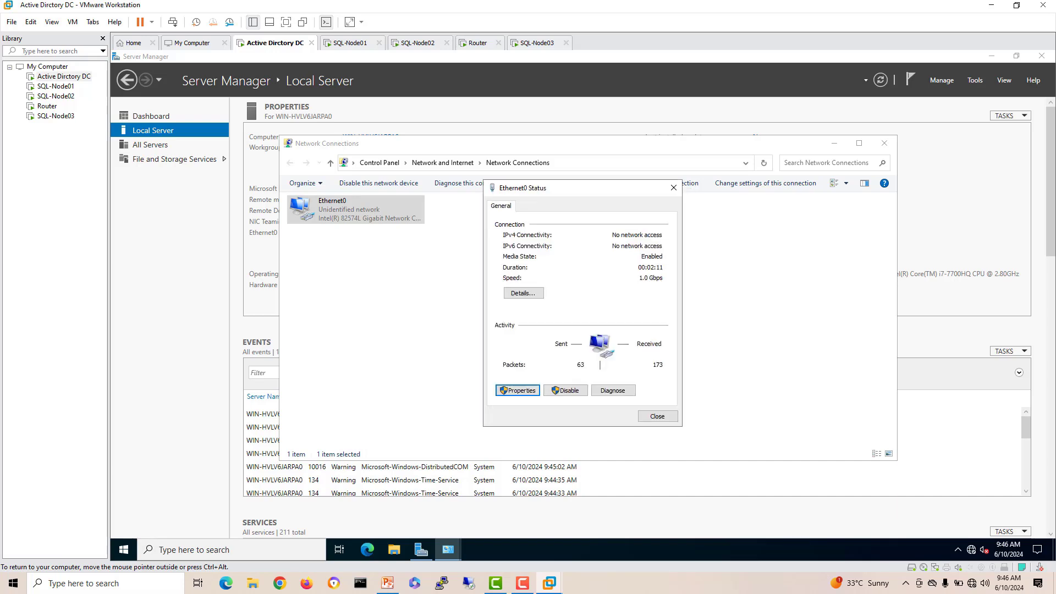
Step: Close Ethernet0 Status and Network Connections, and dismiss the Windows Admin Center popup permanently
{"action": "key", "text": "Escape"}
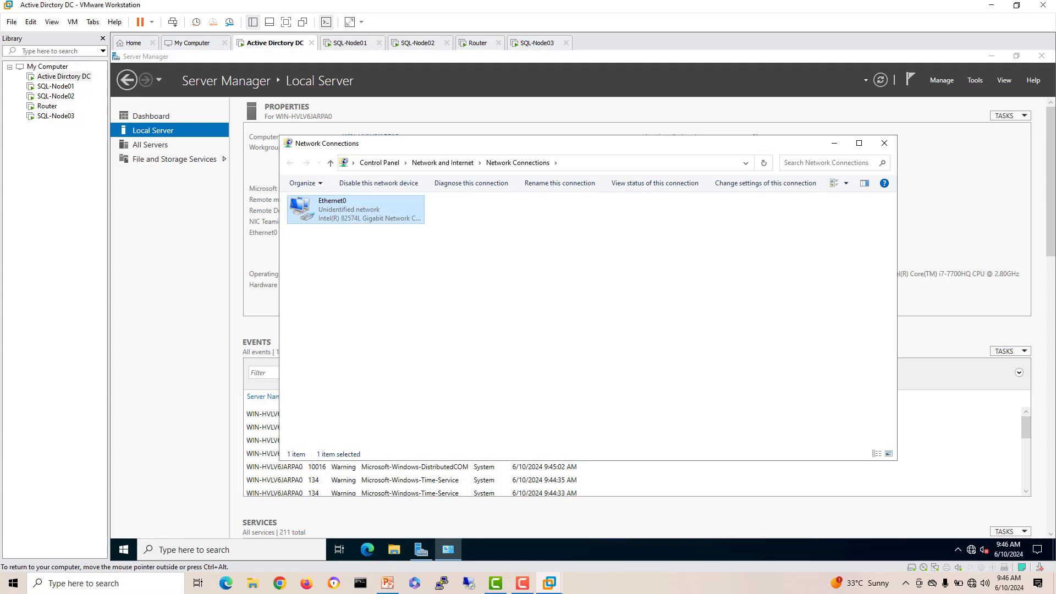
{"action": "key", "text": "alt+F4"}
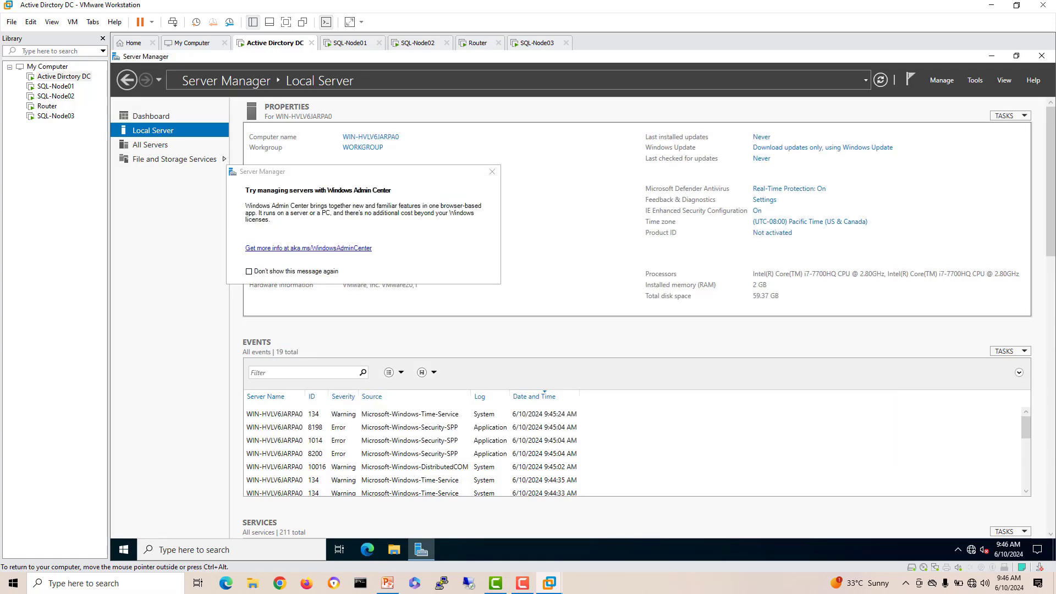
{"action": "left_click", "coordinate": [249, 271]}
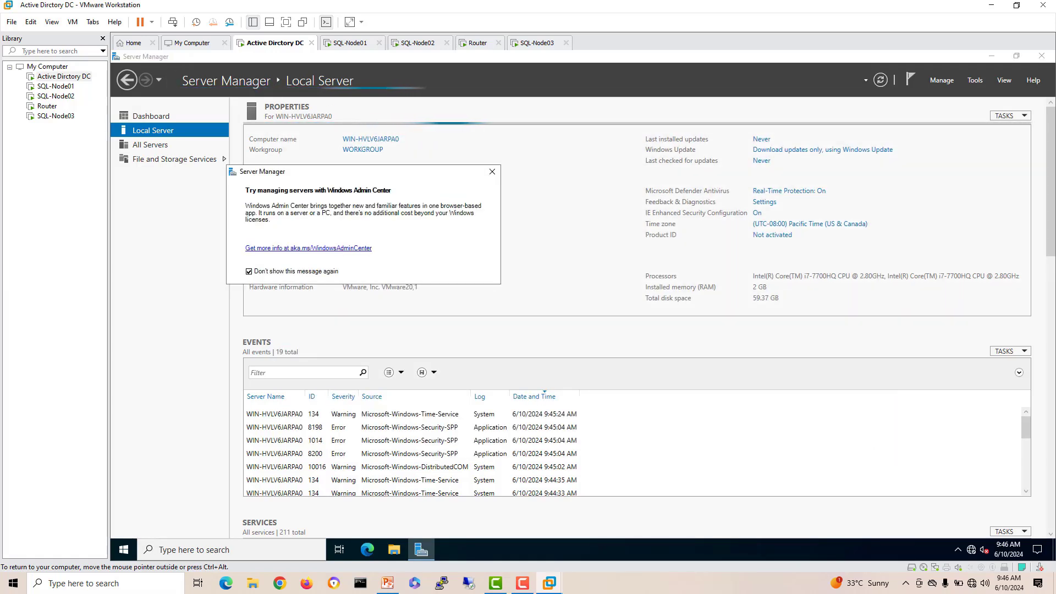
{"action": "left_click", "coordinate": [492, 171]}
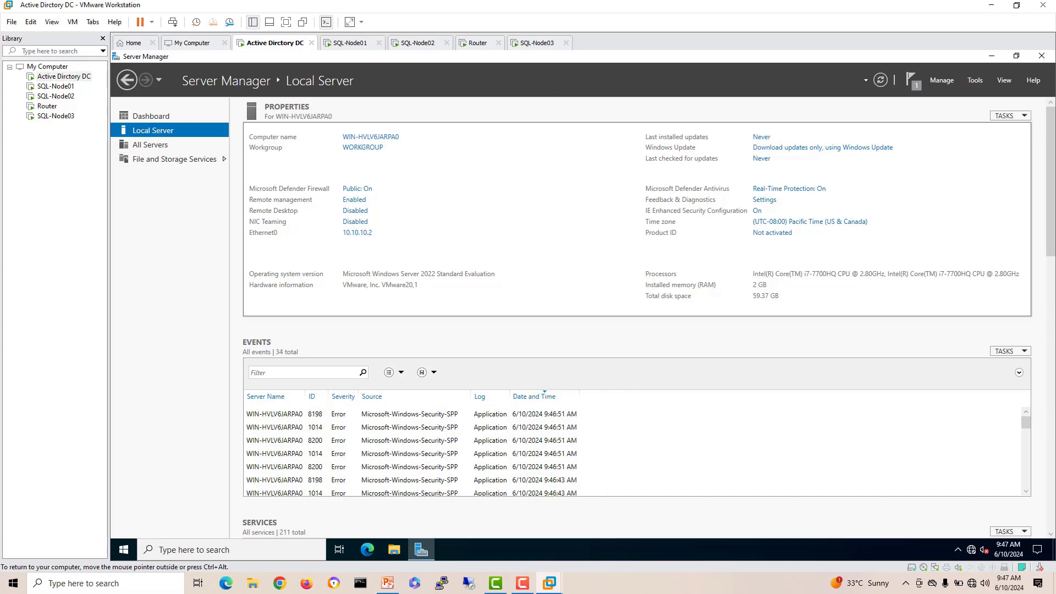
Step: Turn Defender Firewall off for the Domain, Private and Public networks, then close Windows Security
{"action": "left_click", "coordinate": [357, 188]}
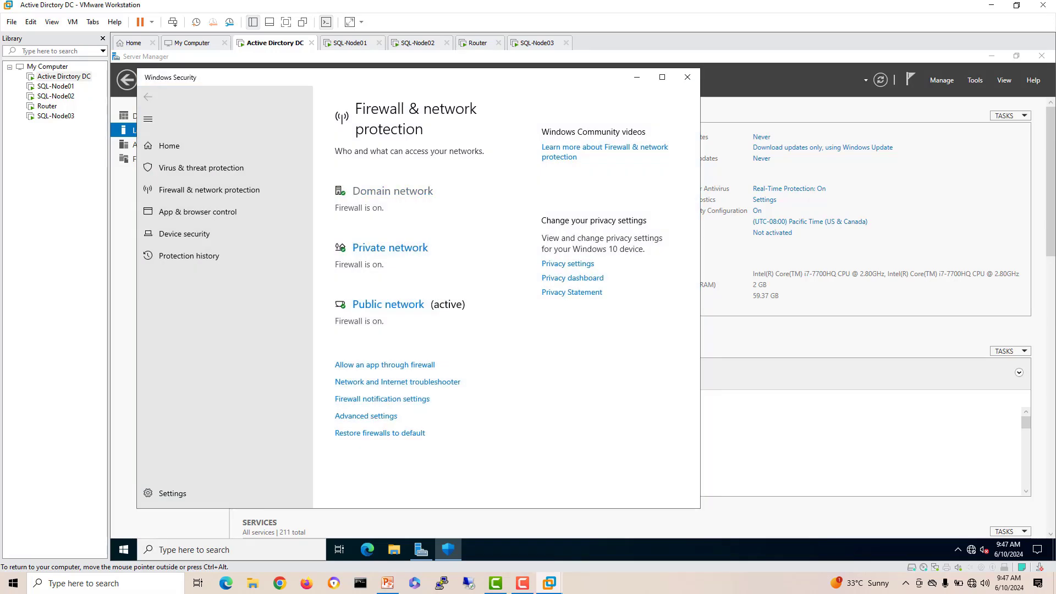
{"action": "left_click", "coordinate": [392, 191]}
{"action": "left_click", "coordinate": [346, 310]}
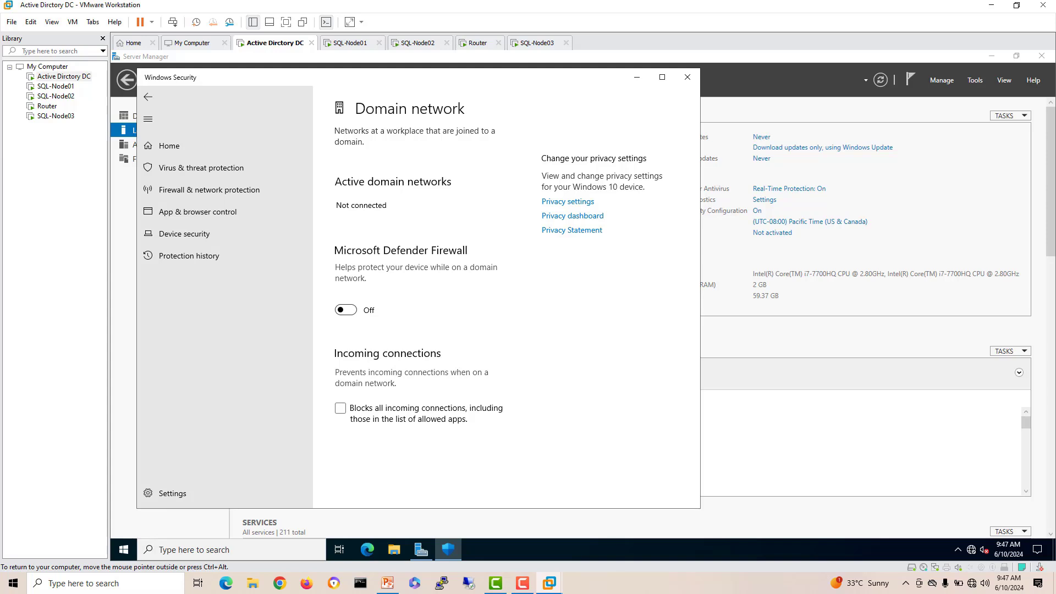
{"action": "left_click", "coordinate": [148, 97]}
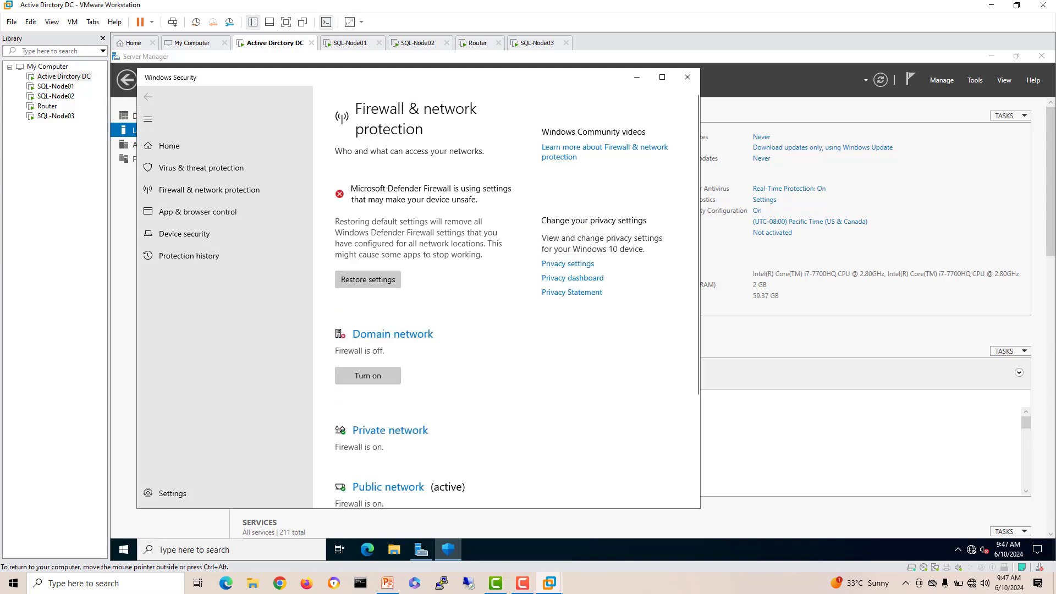
{"action": "left_click", "coordinate": [390, 430]}
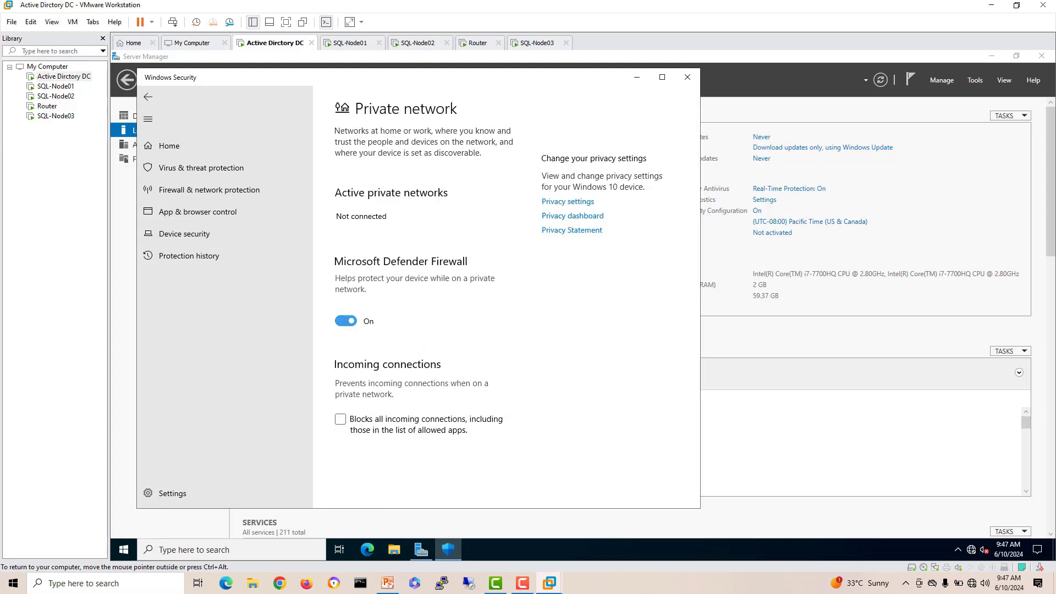
{"action": "left_click", "coordinate": [345, 322]}
{"action": "left_click", "coordinate": [148, 96]}
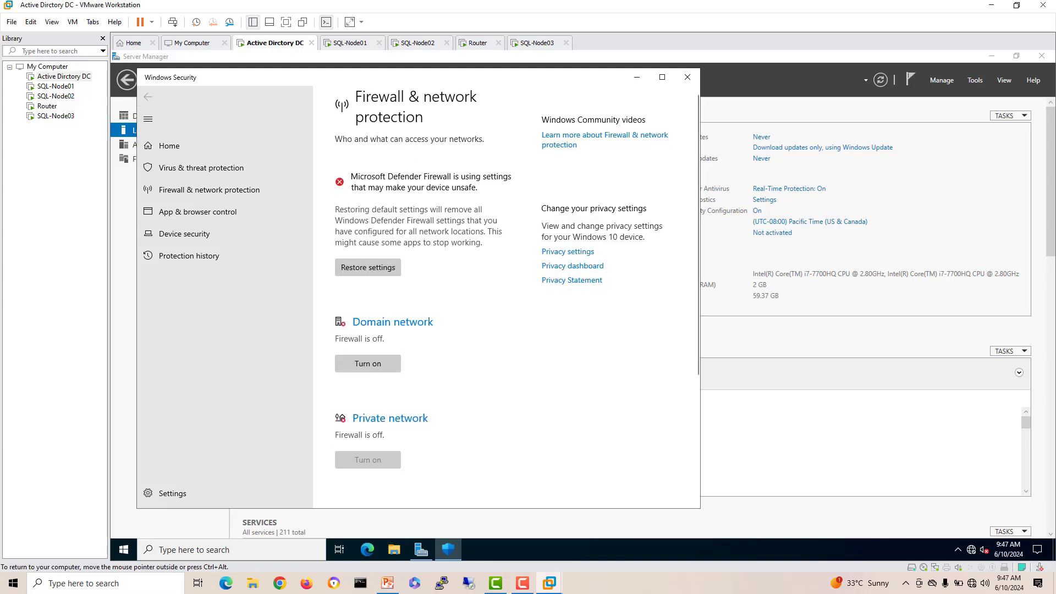
{"action": "scroll", "coordinate": [501, 285], "scroll_direction": "down", "scroll_amount": 3}
{"action": "left_click", "coordinate": [389, 339]}
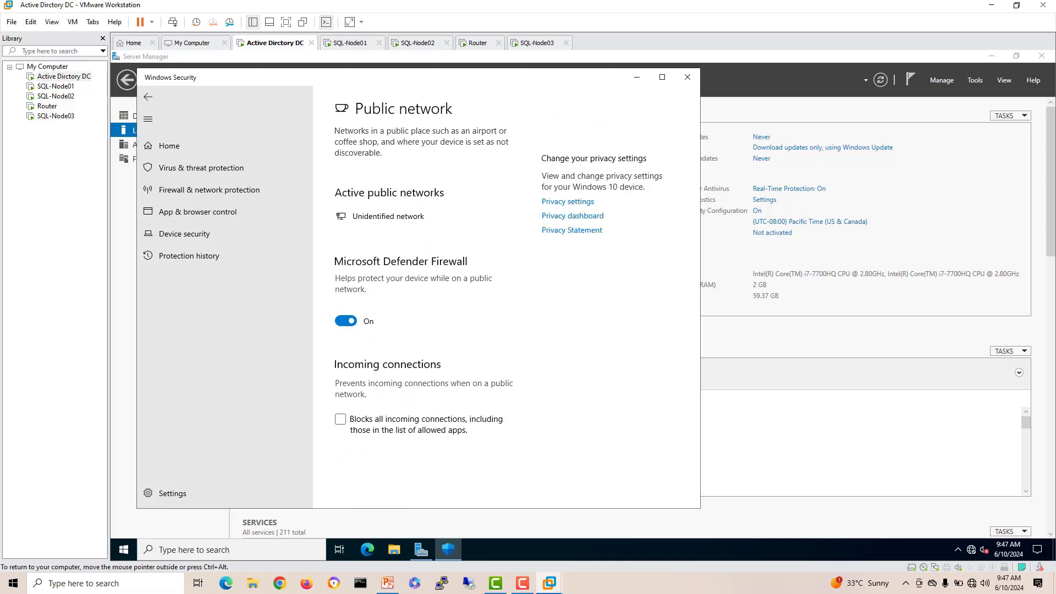
{"action": "left_click", "coordinate": [346, 321]}
{"action": "left_click", "coordinate": [687, 77]}
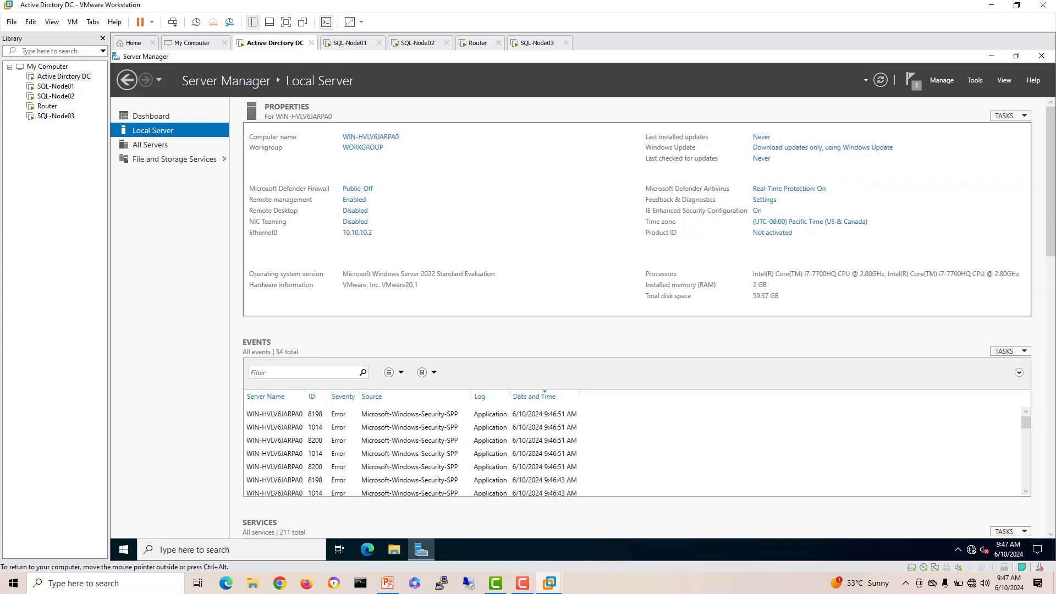
Step: Change the DC VM's computer name to DC01, accept the notices and restart it now
{"action": "left_click", "coordinate": [370, 136]}
{"action": "left_click", "coordinate": [359, 241]}
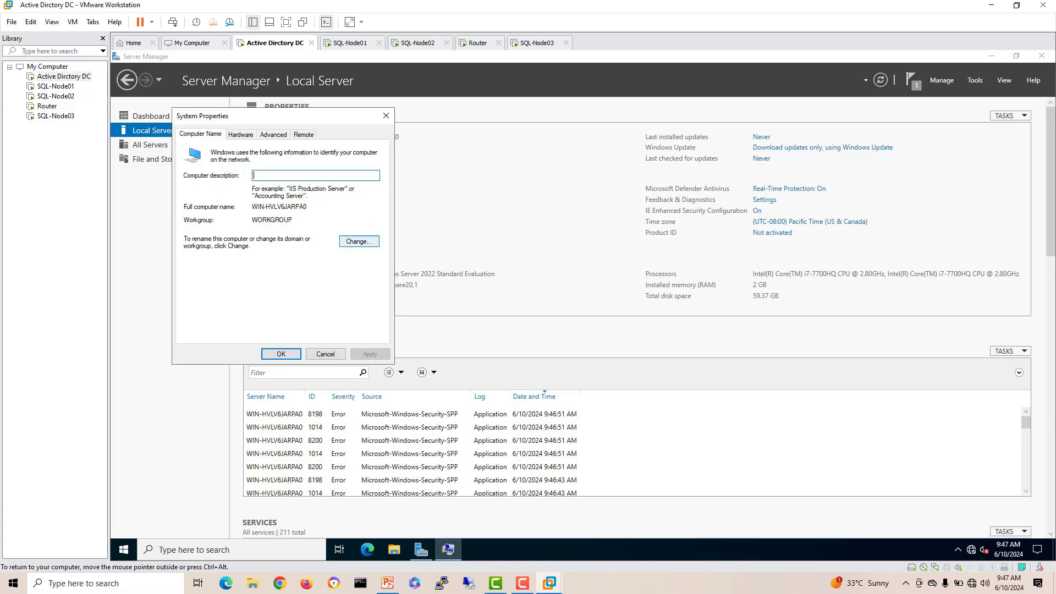
{"action": "type", "text": "DC01"}
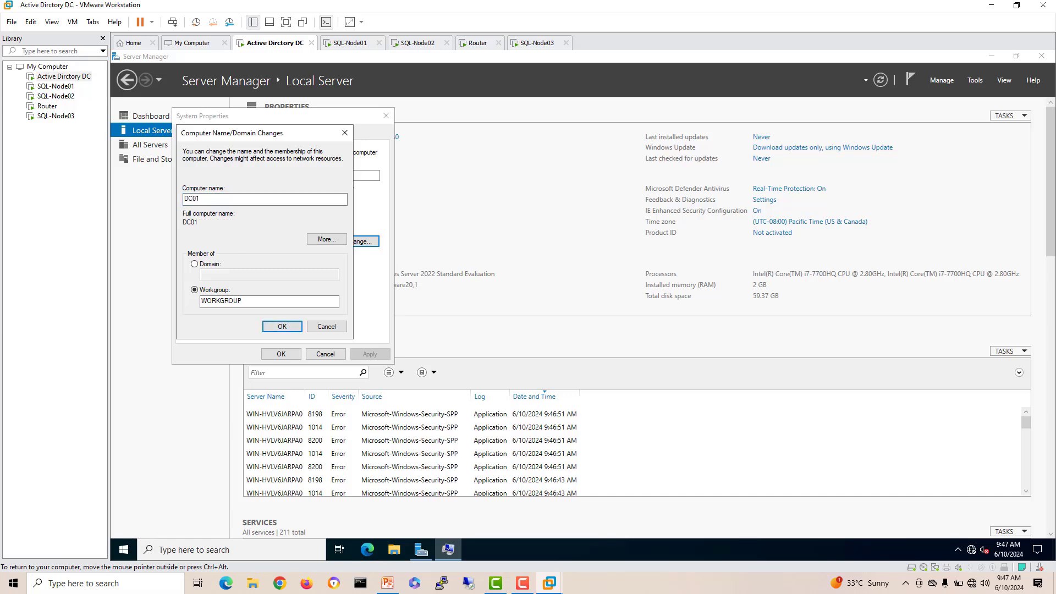
{"action": "key", "text": "Return"}
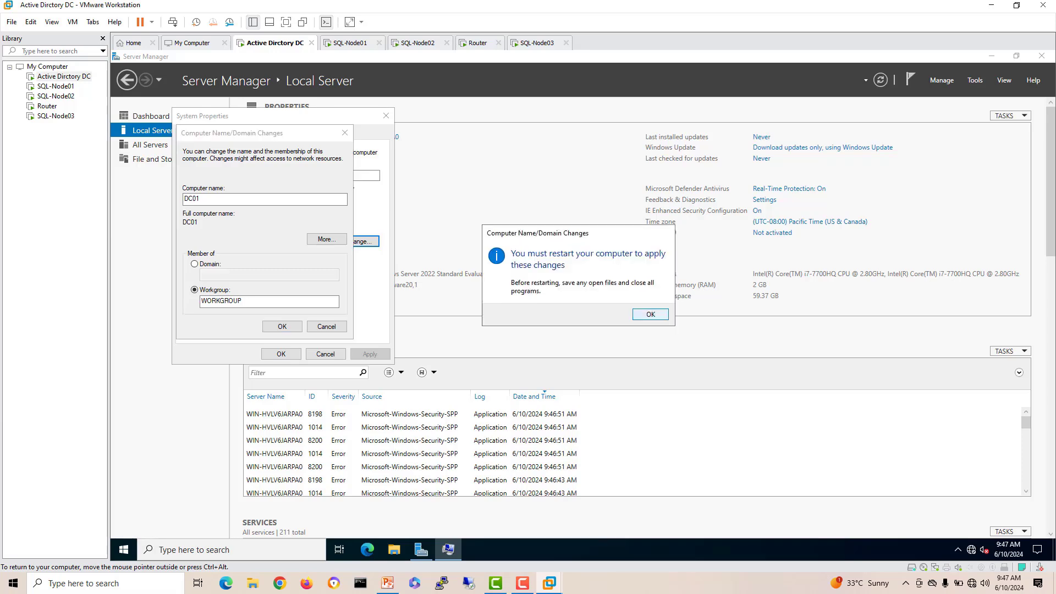
{"action": "key", "text": "Return"}
{"action": "key", "text": "Return"}
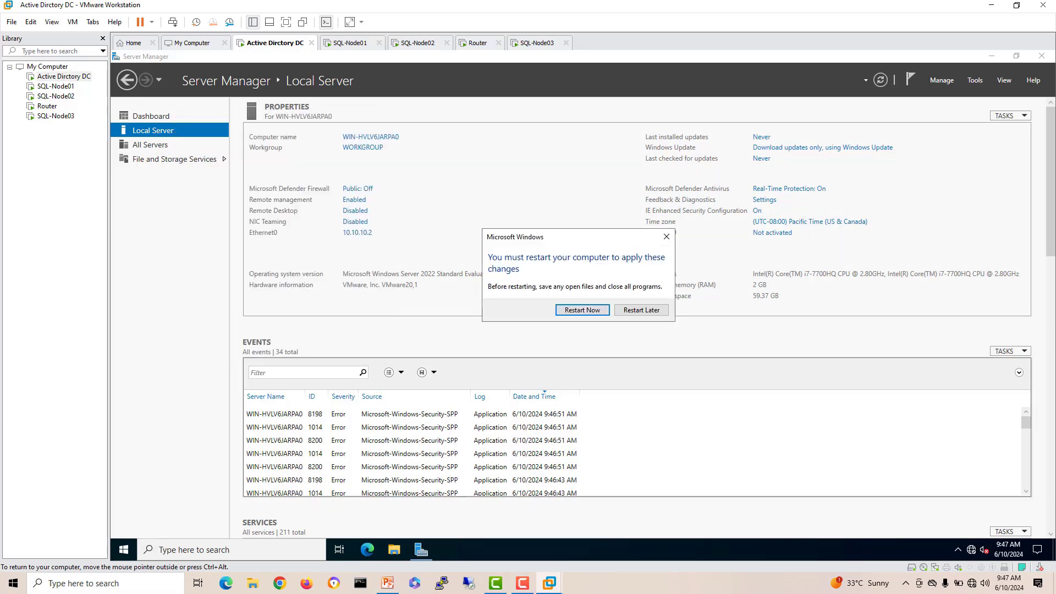
{"action": "key", "text": "Return"}
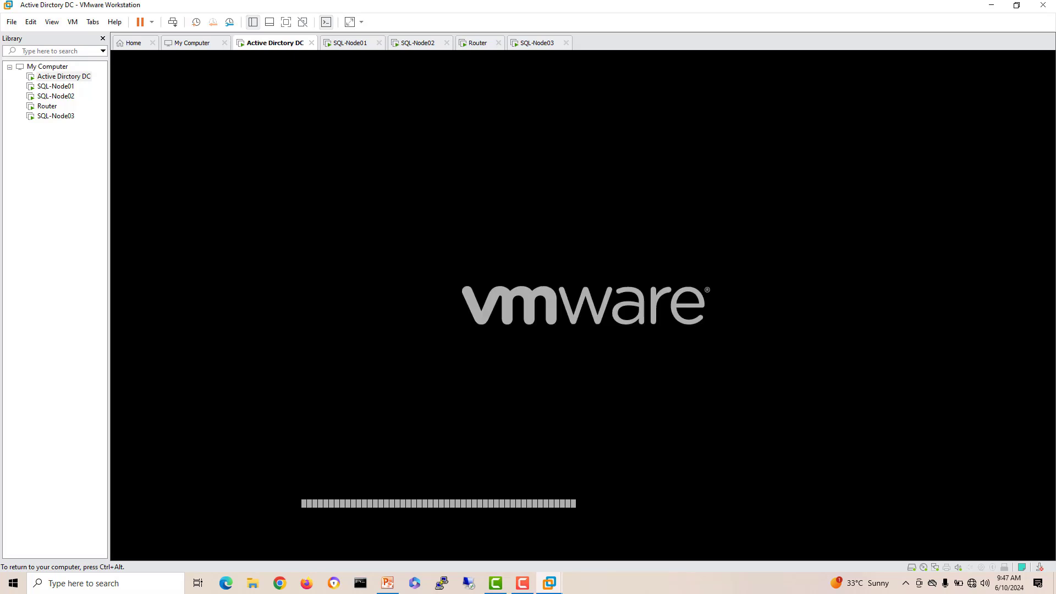
{"action": "key", "text": "ctrl+alt"}
Step: On SQL-Node01, dismiss the Admin Center popup and open Ethernet0's IPv4 properties
{"action": "left_click", "coordinate": [350, 43]}
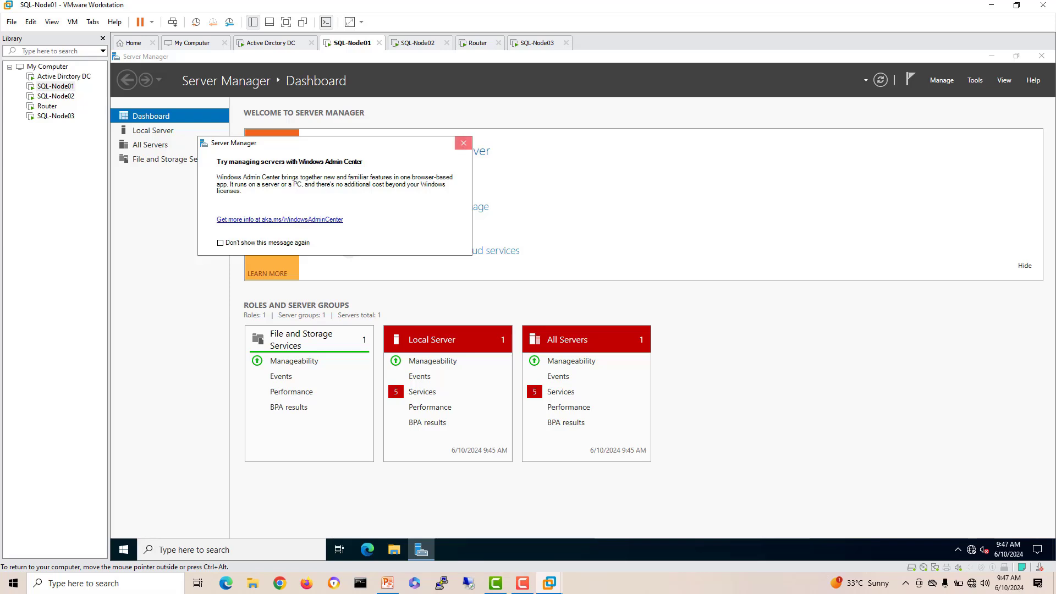
{"action": "left_click", "coordinate": [464, 143]}
{"action": "left_click", "coordinate": [152, 130]}
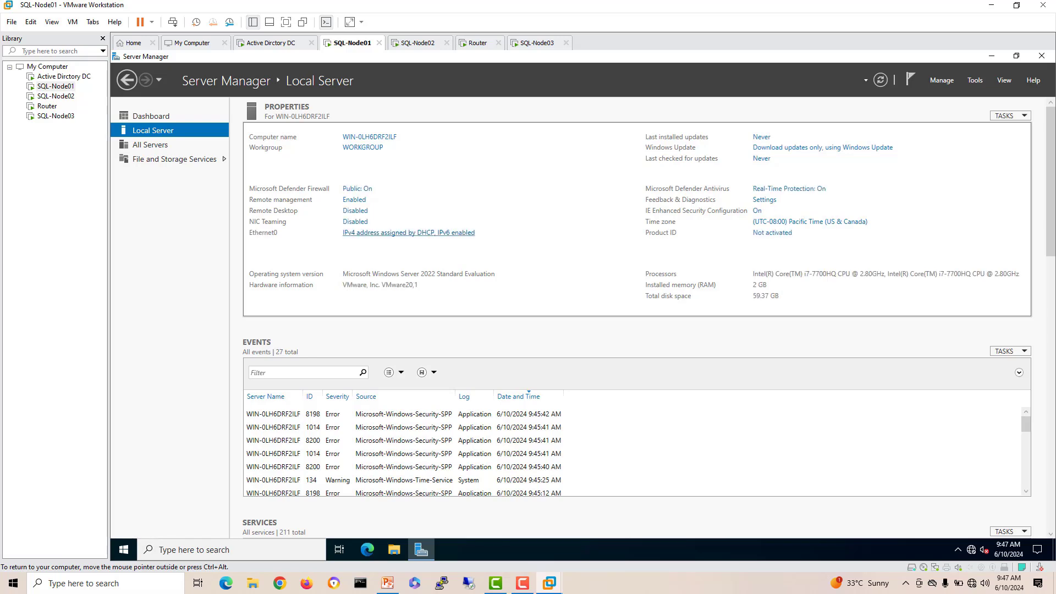
{"action": "left_click", "coordinate": [408, 233]}
{"action": "double_click", "coordinate": [330, 209]}
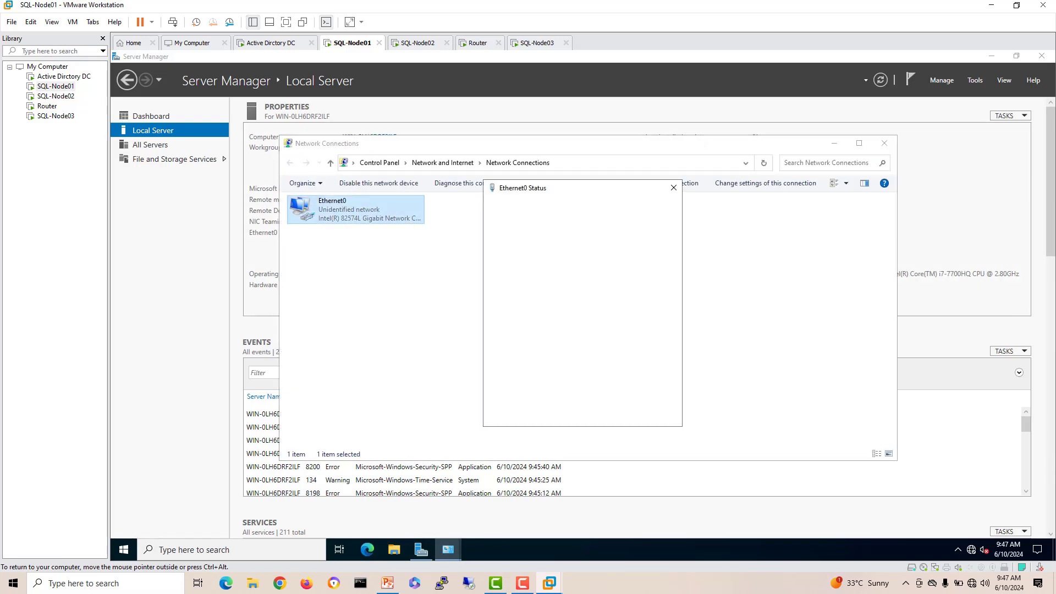
{"action": "left_click", "coordinate": [517, 391]}
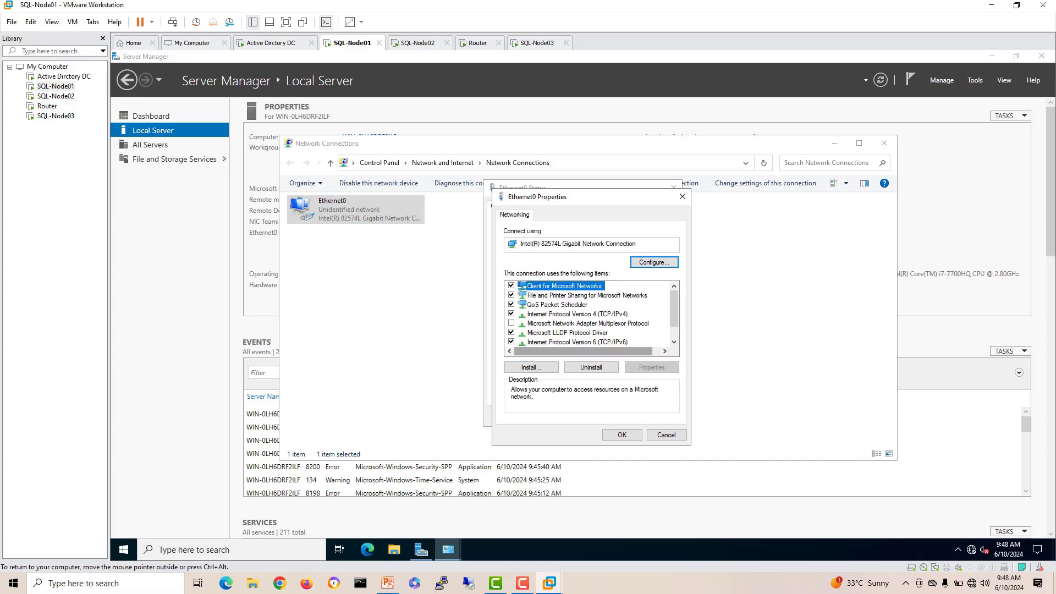
{"action": "left_click", "coordinate": [577, 342]}
{"action": "left_click", "coordinate": [577, 314]}
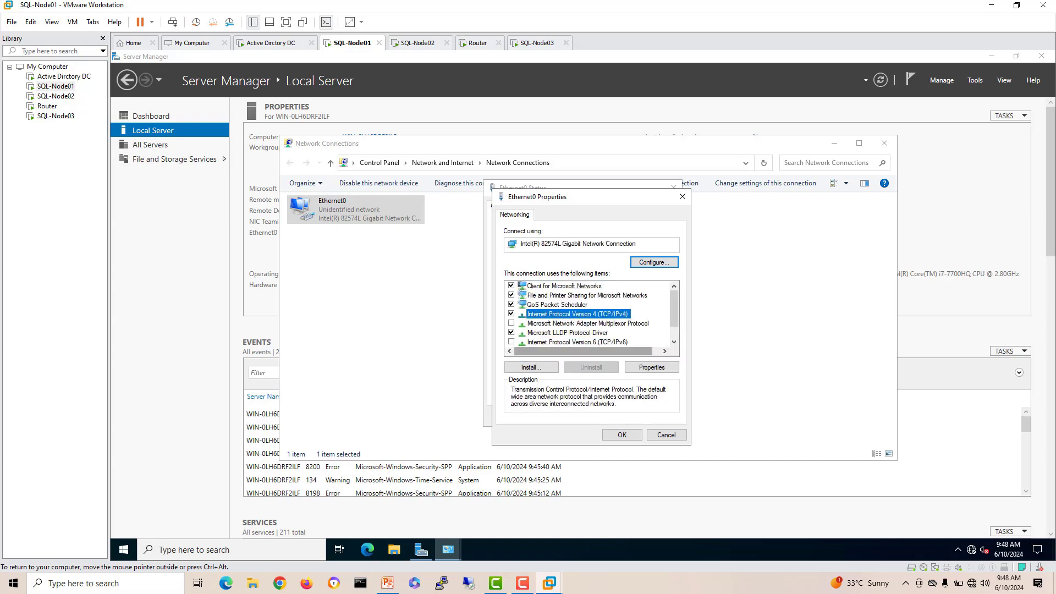
{"action": "left_click", "coordinate": [652, 367]}
Step: Set static IP 10.10.10.3, mask 255.255.255.0, gateway 10.10.10.1 and DNS 10.10.10.2
{"action": "left_click", "coordinate": [532, 318]}
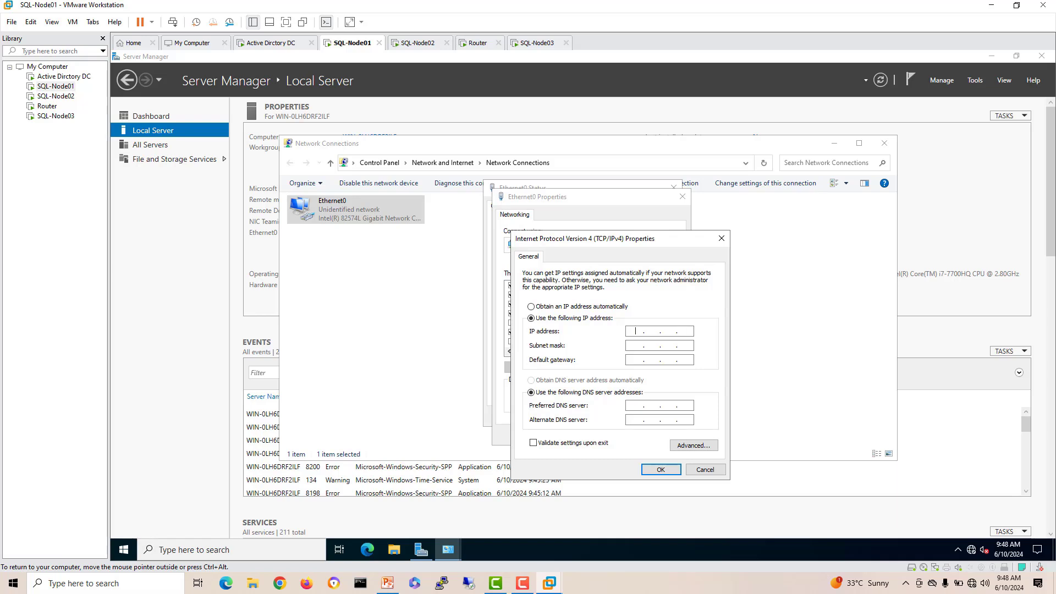
{"action": "type", "text": "10.10.10.3"}
{"action": "left_click", "coordinate": [635, 346]}
{"action": "key", "text": "period"}
{"action": "type", "text": "255255.255.0"}
{"action": "left_click", "coordinate": [635, 360]}
{"action": "type", "text": "10.10.1010.10.10.2"}
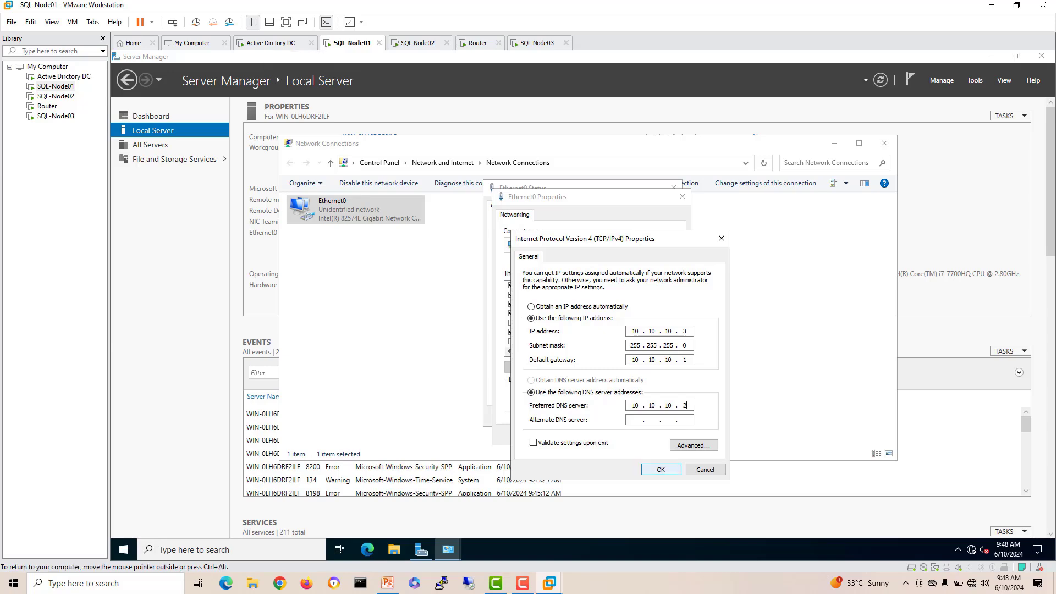
{"action": "left_click", "coordinate": [661, 469]}
{"action": "left_click", "coordinate": [622, 435]}
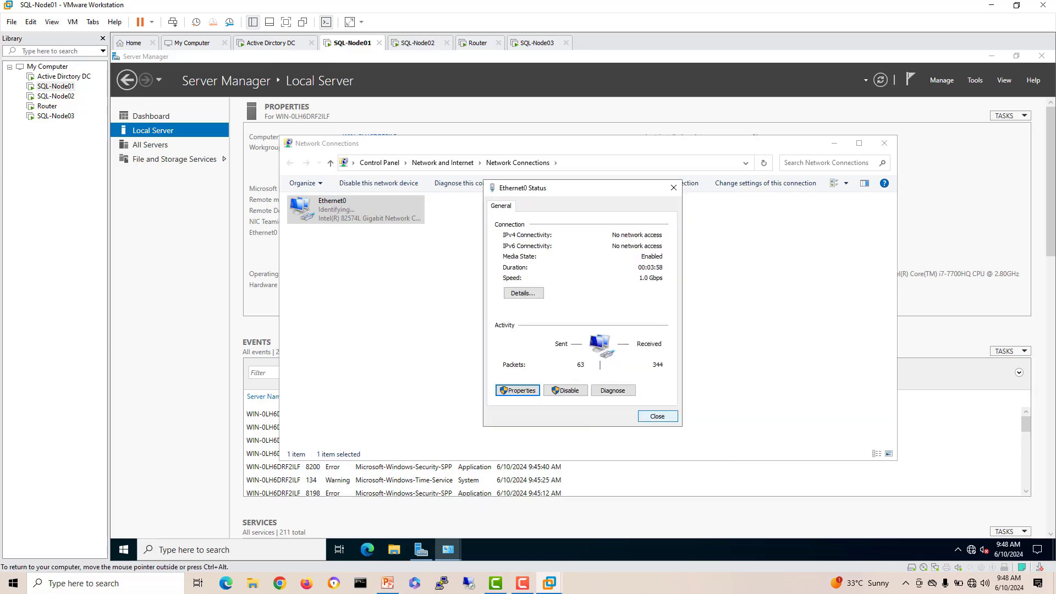
{"action": "left_click", "coordinate": [658, 416]}
{"action": "left_click", "coordinate": [884, 143]}
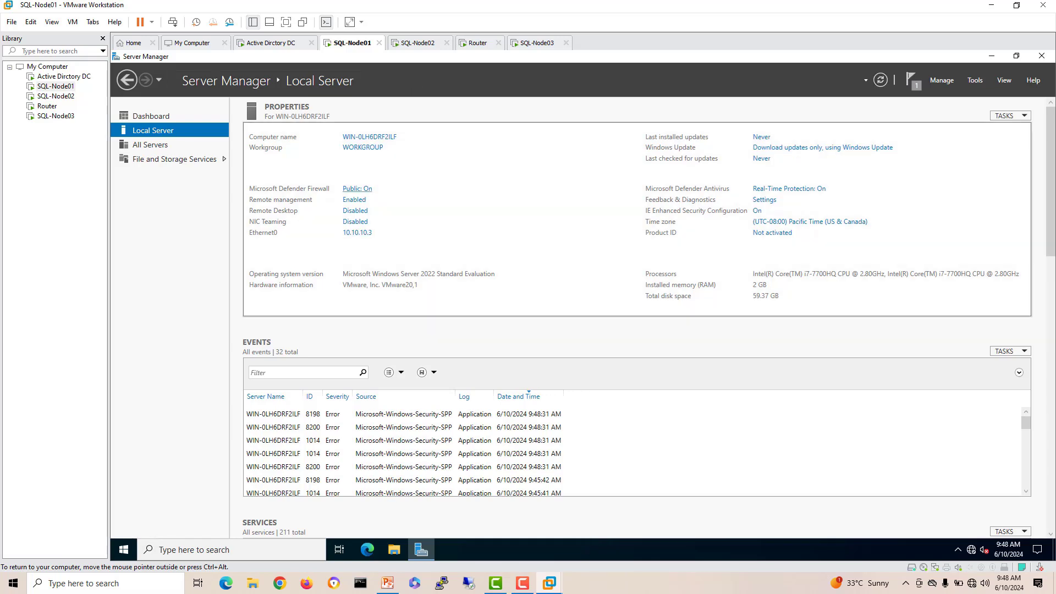
Step: Turn SQL-Node01's Defender Firewall off for Domain, Private and Public networks, then close Windows Security
{"action": "left_click", "coordinate": [357, 188]}
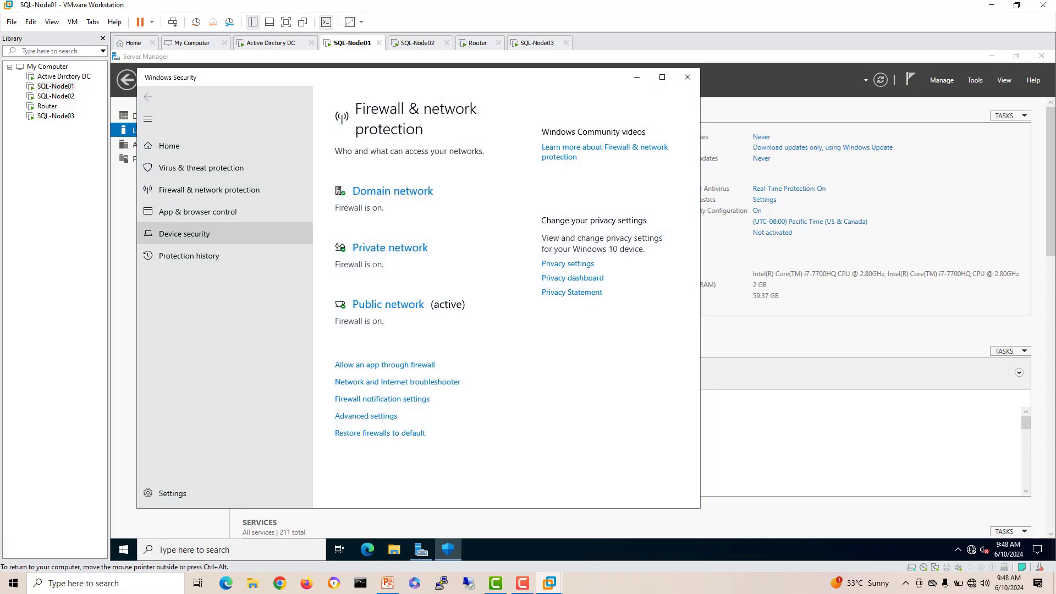
{"action": "left_click", "coordinate": [393, 191]}
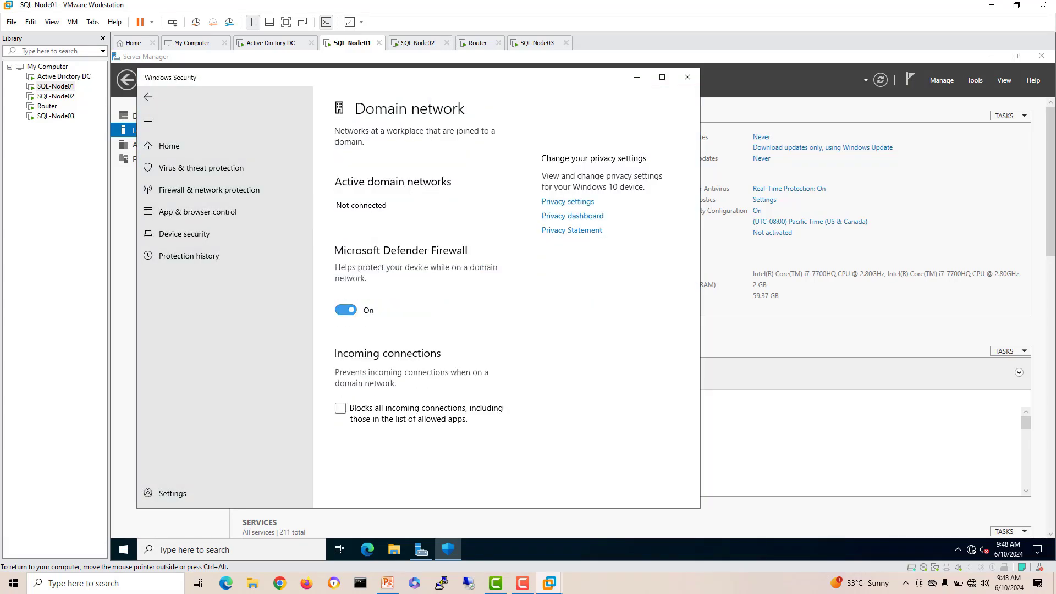
{"action": "left_click", "coordinate": [345, 309]}
{"action": "left_click", "coordinate": [148, 96]}
{"action": "left_click", "coordinate": [391, 285]}
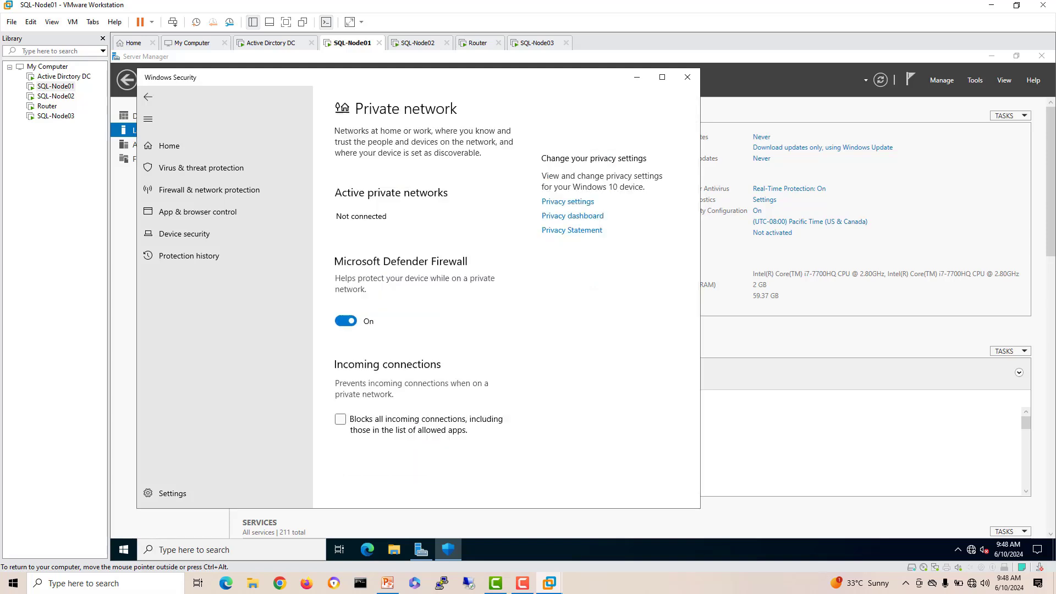
{"action": "left_click", "coordinate": [346, 320]}
{"action": "left_click", "coordinate": [147, 96]}
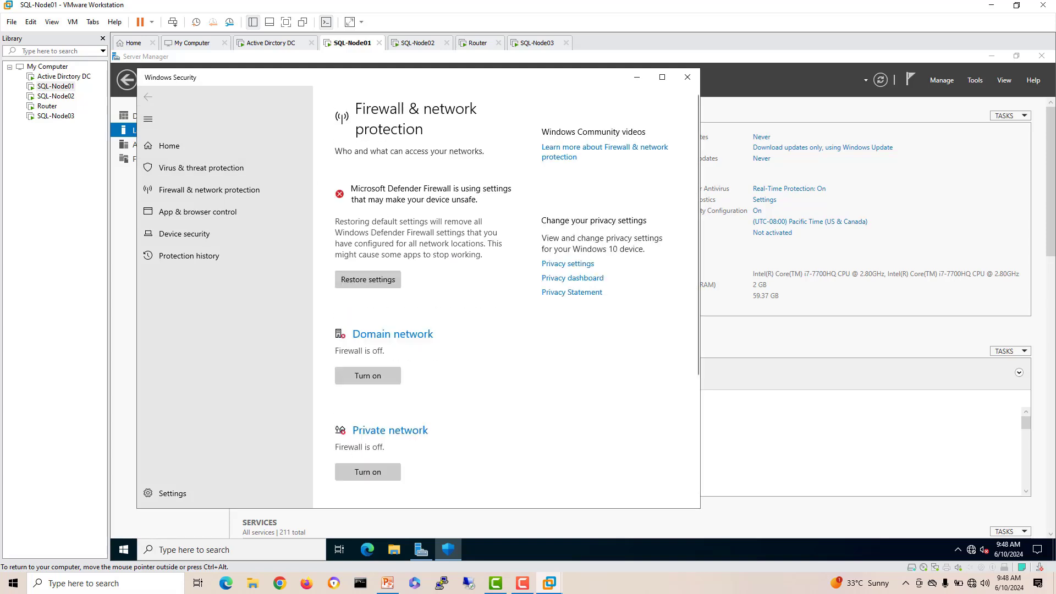
{"action": "scroll", "coordinate": [390, 275], "scroll_direction": "down", "scroll_amount": 3}
{"action": "left_click", "coordinate": [390, 338]}
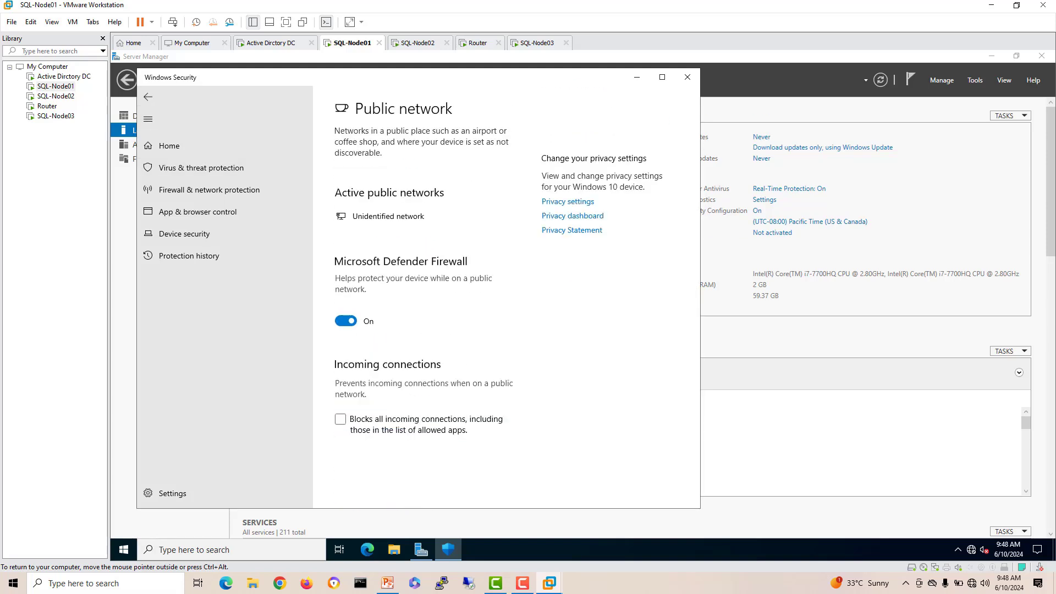
{"action": "left_click", "coordinate": [345, 321]}
{"action": "left_click", "coordinate": [688, 77]}
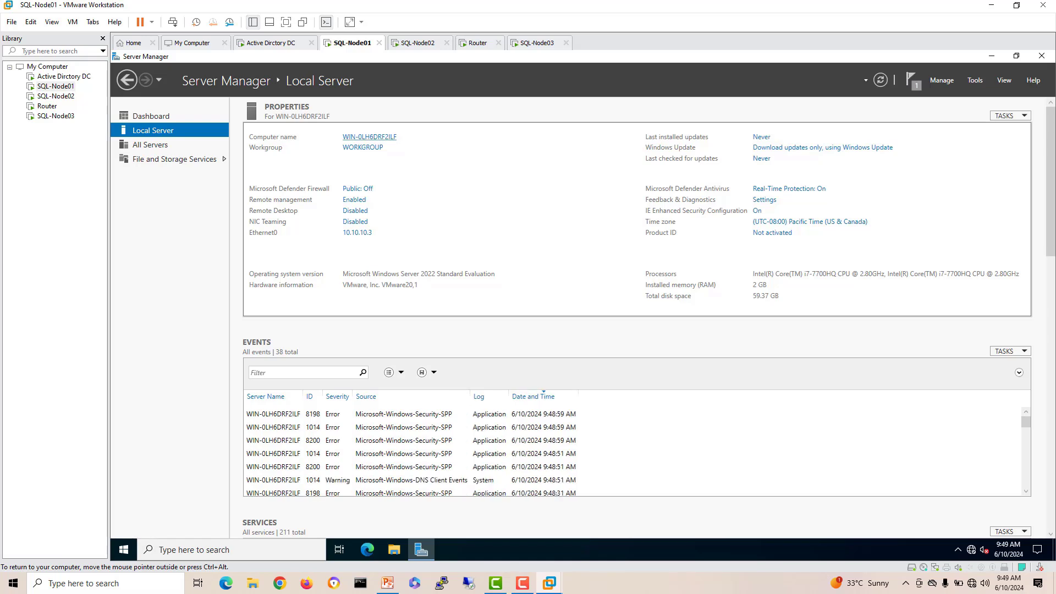
Step: Rename the computer to SQL-Node01, restart it now, and switch to the SQL-Node02 tab
{"action": "left_click", "coordinate": [369, 137]}
{"action": "left_click", "coordinate": [360, 241]}
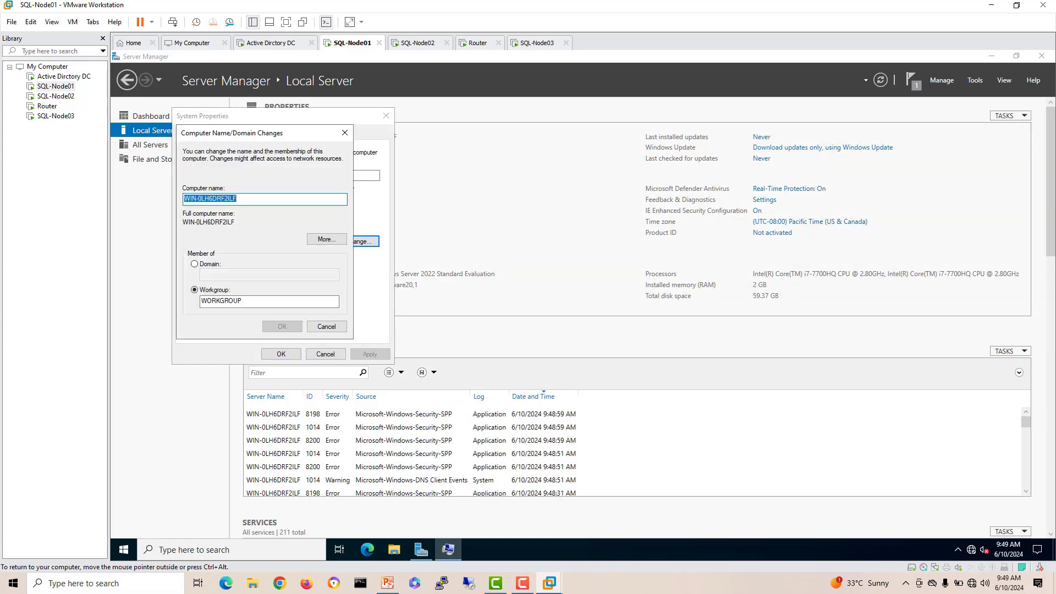
{"action": "type", "text": "SQL"}
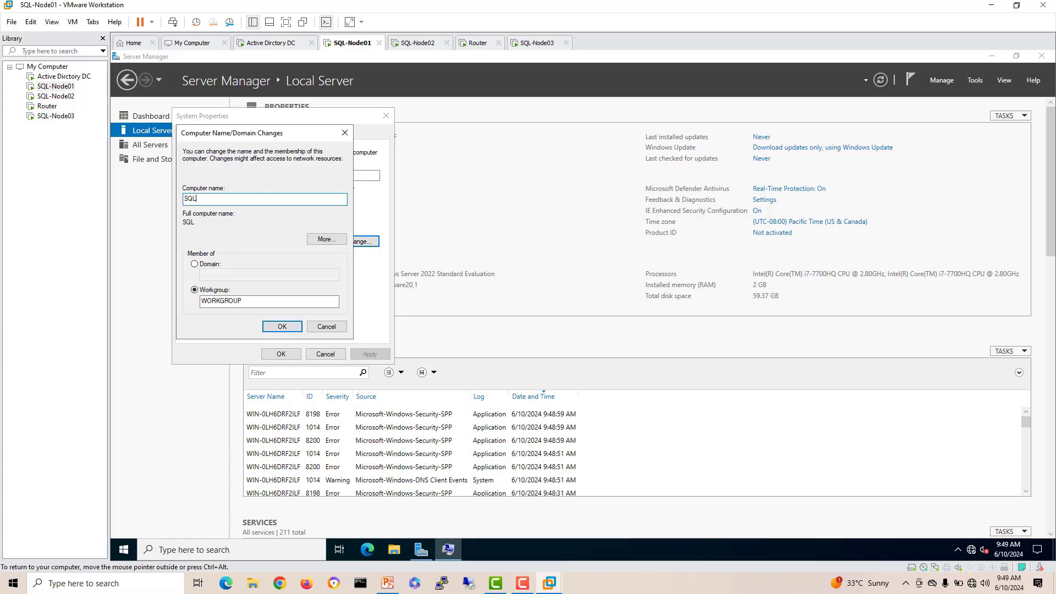
{"action": "type", "text": "-Node01"}
{"action": "key", "text": "ctrl+alt"}
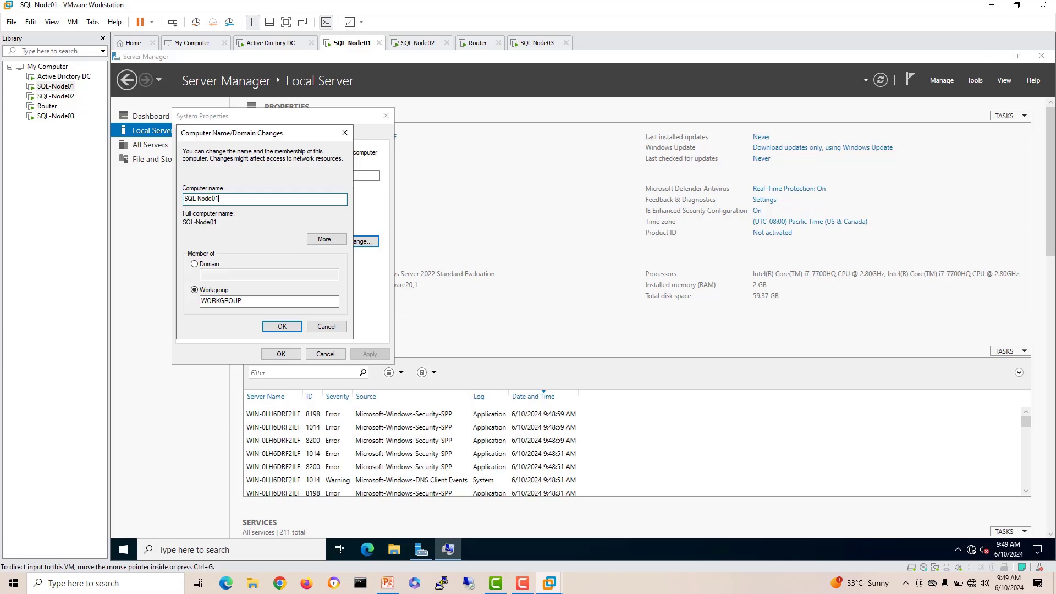
{"action": "left_click", "coordinate": [282, 327]}
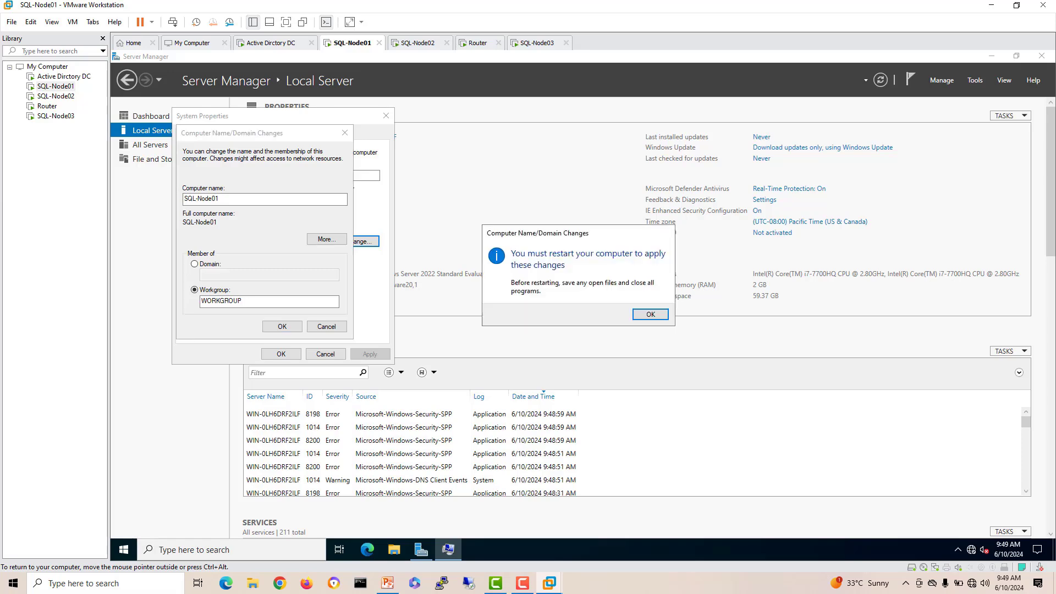
{"action": "left_click", "coordinate": [650, 314]}
{"action": "left_click", "coordinate": [281, 354]}
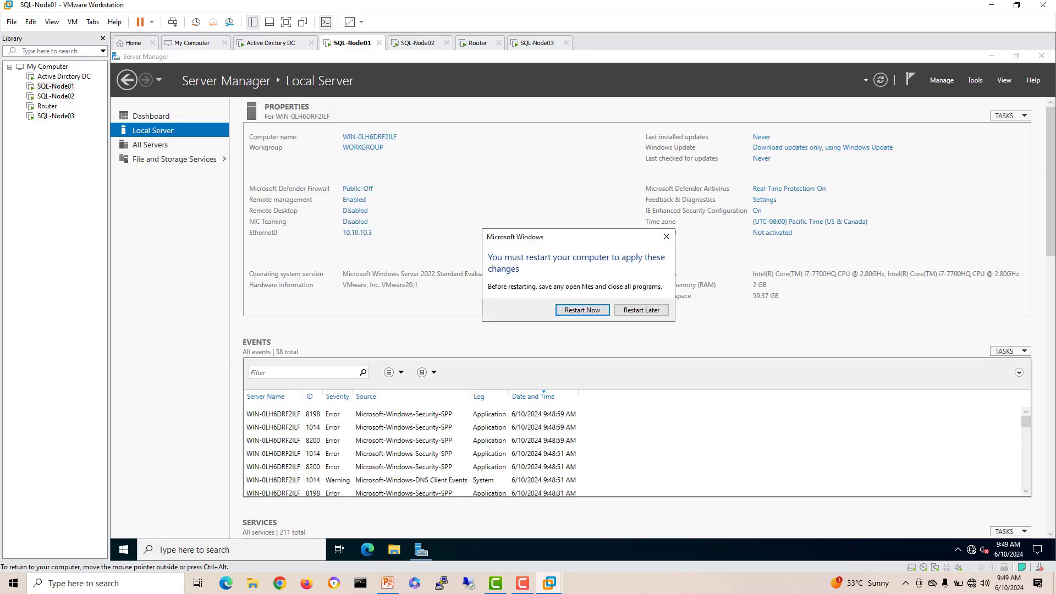
{"action": "left_click", "coordinate": [582, 310]}
{"action": "left_click", "coordinate": [419, 42]}
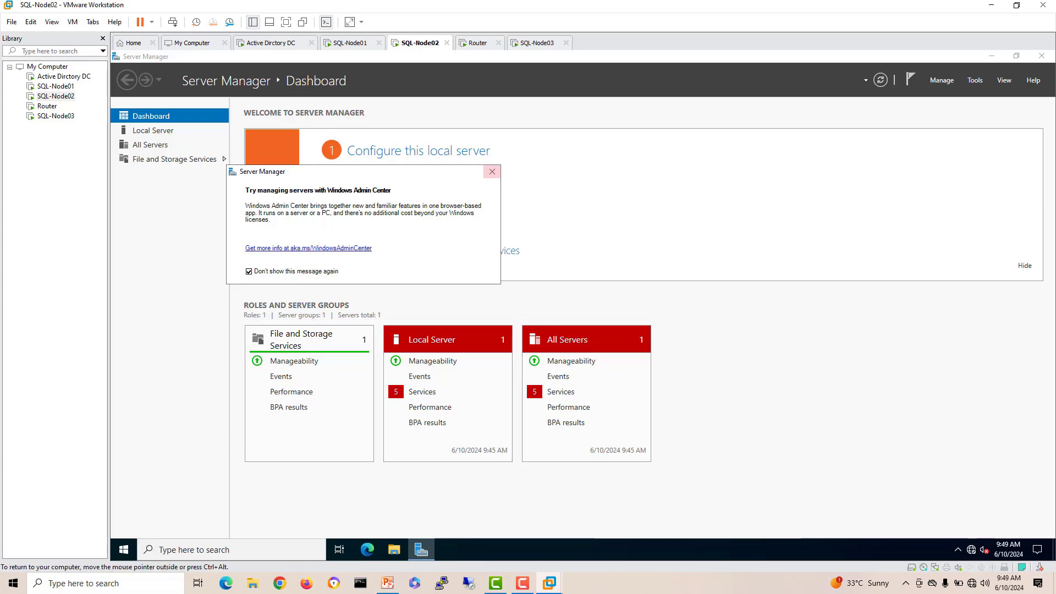
Step: Uncheck IPv6 on SQL-Node02's Ethernet0 adapter and open its IPv4 properties
{"action": "left_click", "coordinate": [492, 172]}
{"action": "left_click", "coordinate": [153, 131]}
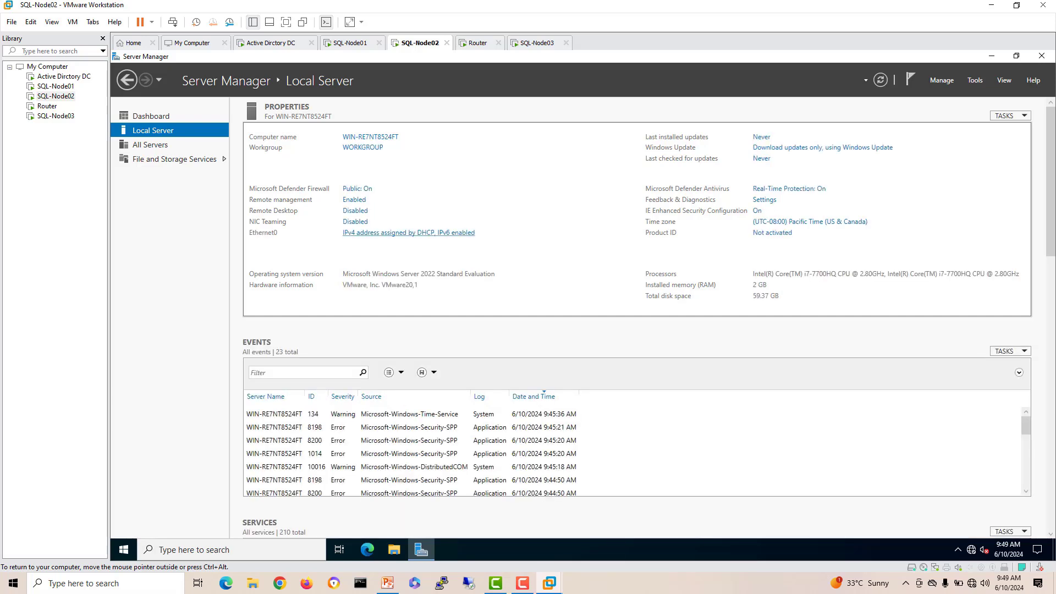
{"action": "left_click", "coordinate": [408, 233]}
{"action": "double_click", "coordinate": [355, 209]}
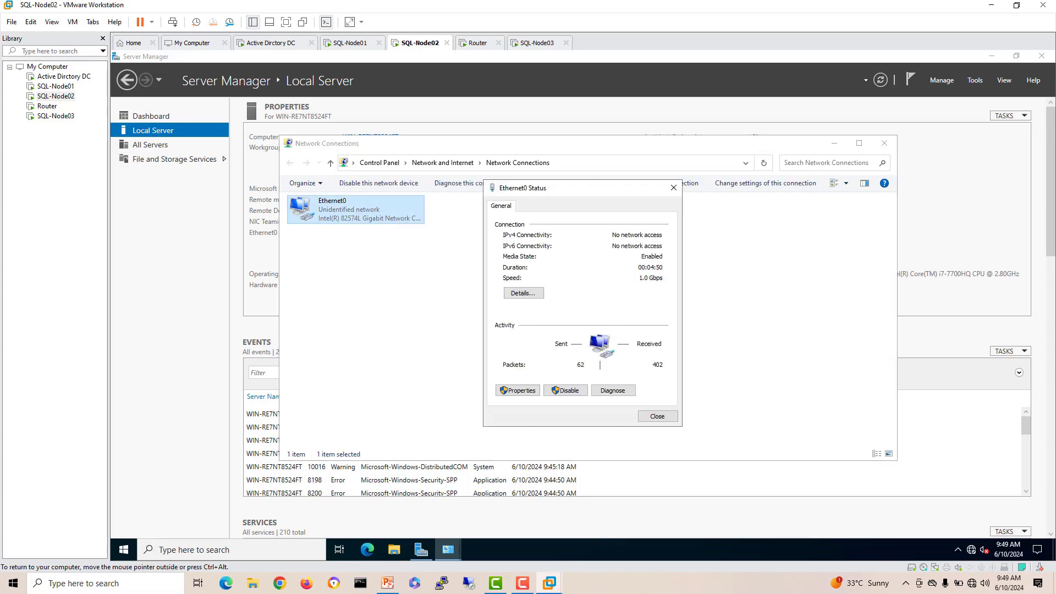
{"action": "left_click", "coordinate": [517, 390]}
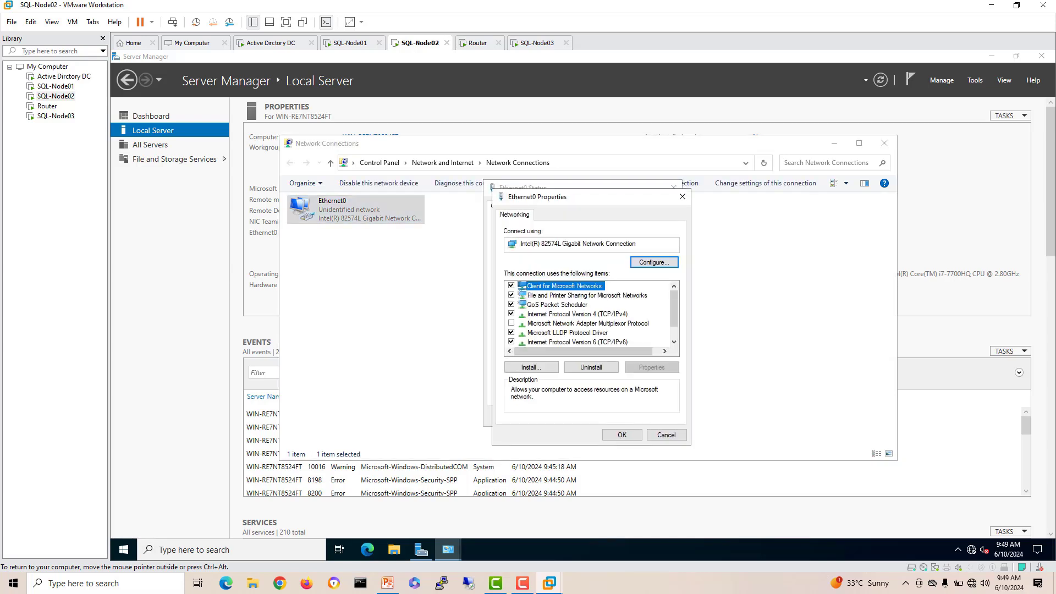
{"action": "left_click", "coordinate": [512, 341]}
{"action": "left_click", "coordinate": [572, 313]}
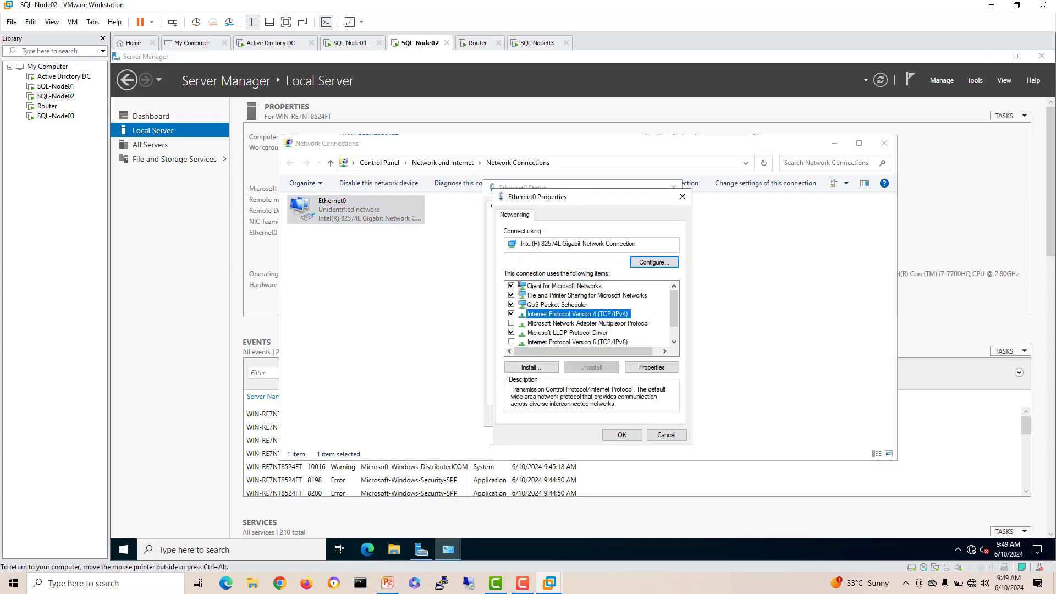
{"action": "left_click", "coordinate": [652, 367]}
Step: Assign static IP 10.10.10.4, mask 255.255.255.0, gateway 10.10.10.1 and DNS 10.10.10.2
{"action": "left_click", "coordinate": [531, 318]}
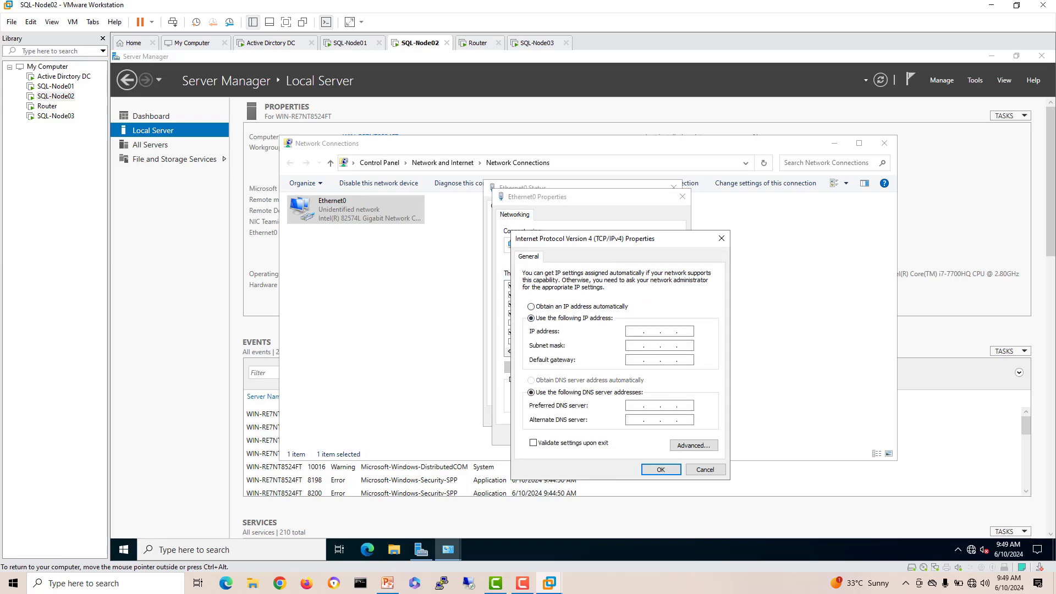
{"action": "type", "text": "10.10.10"}
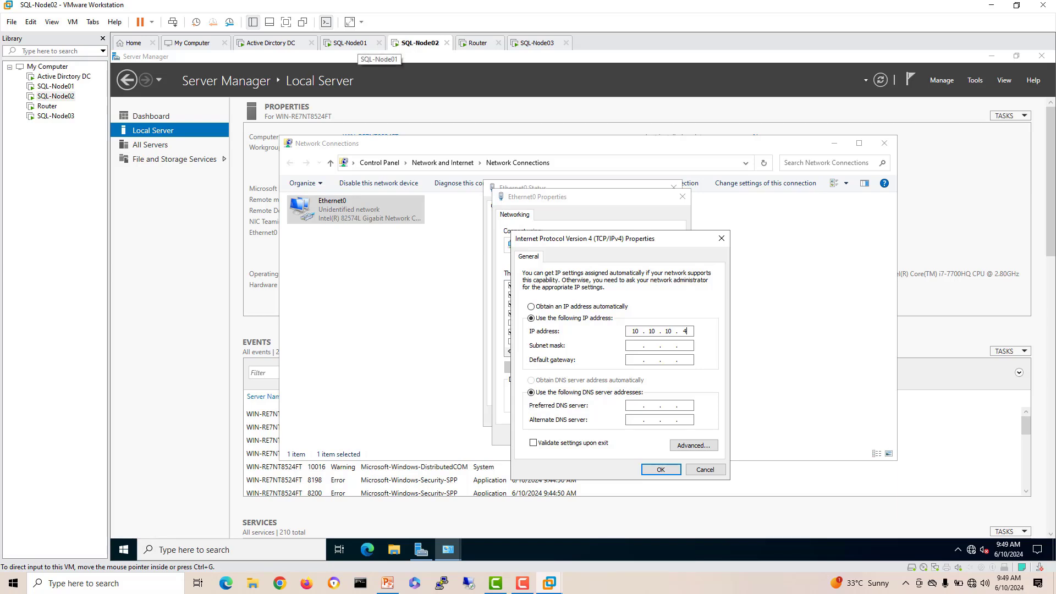
{"action": "left_click", "coordinate": [636, 346]}
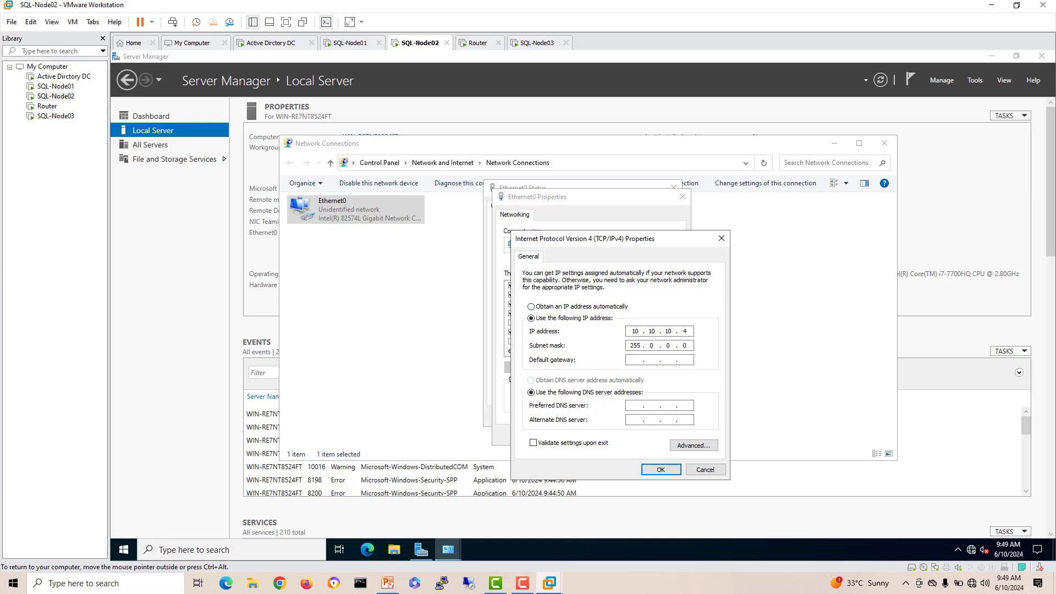
{"action": "type", "text": "255 . 255 . 255"}
{"action": "key", "text": "Return"}
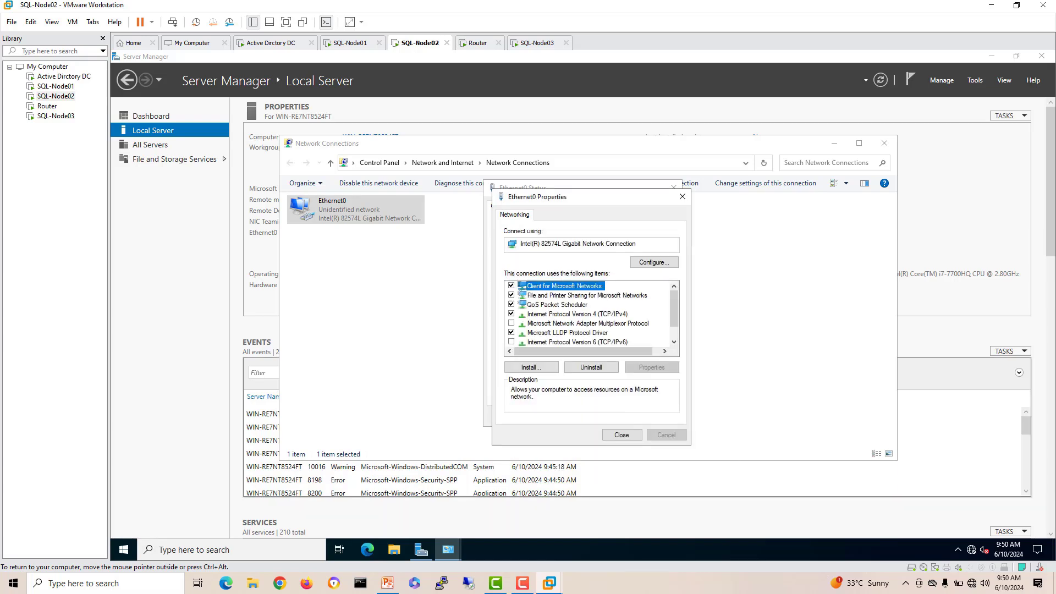
{"action": "key", "text": "Return"}
{"action": "left_click", "coordinate": [658, 416]}
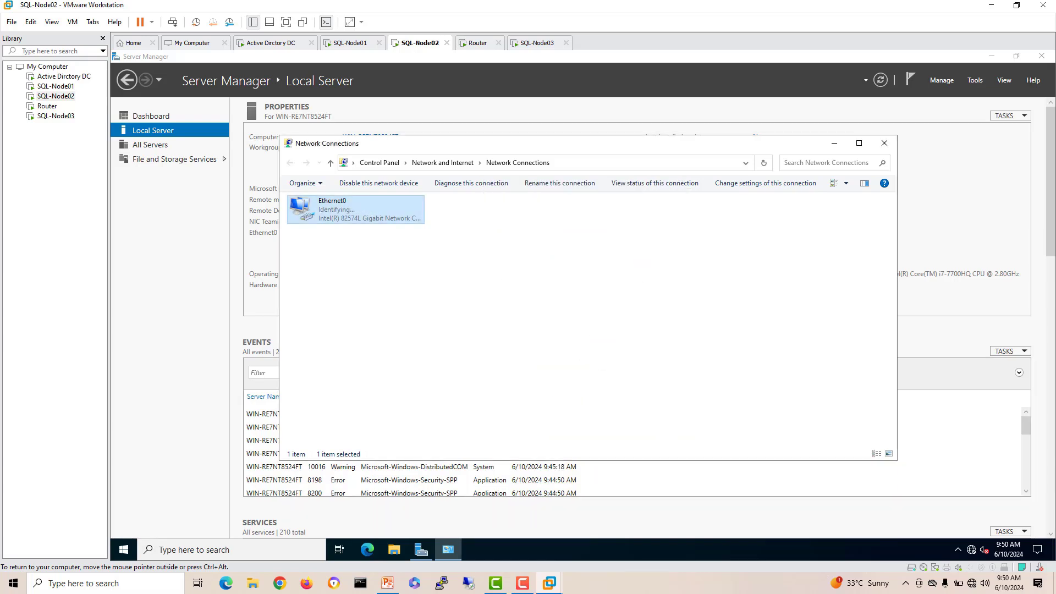
{"action": "left_click", "coordinate": [884, 143]}
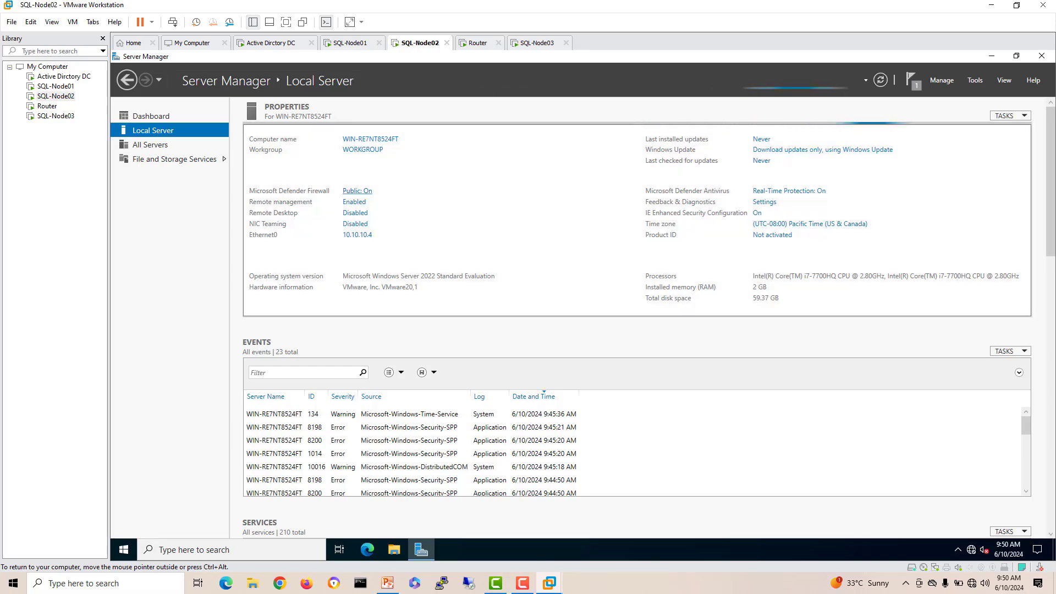
Step: Turn off the Domain and Private network firewalls on SQL-Node02
{"action": "left_click", "coordinate": [357, 191]}
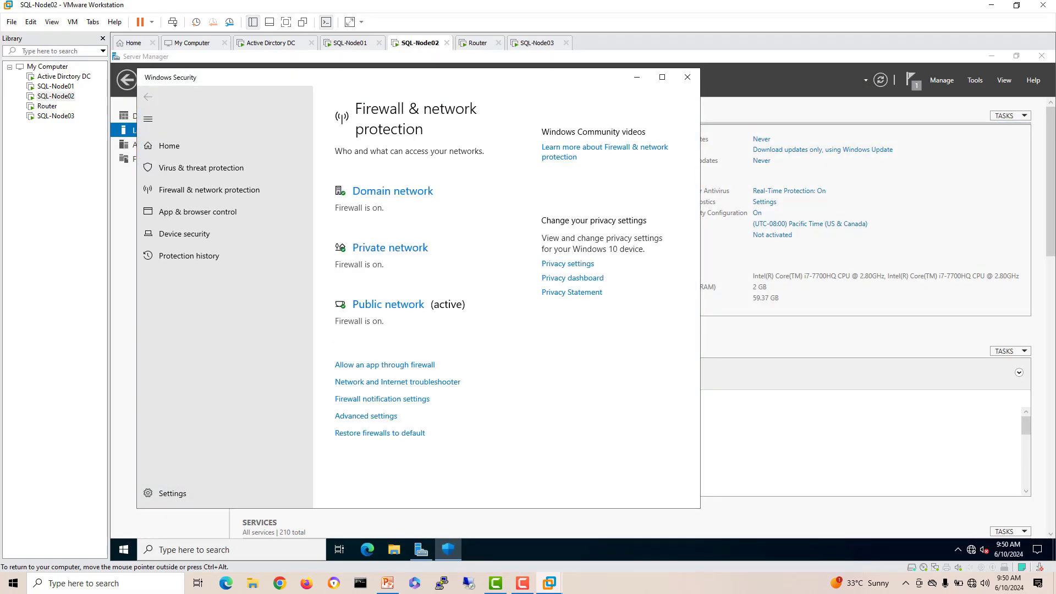
{"action": "left_click", "coordinate": [392, 190]}
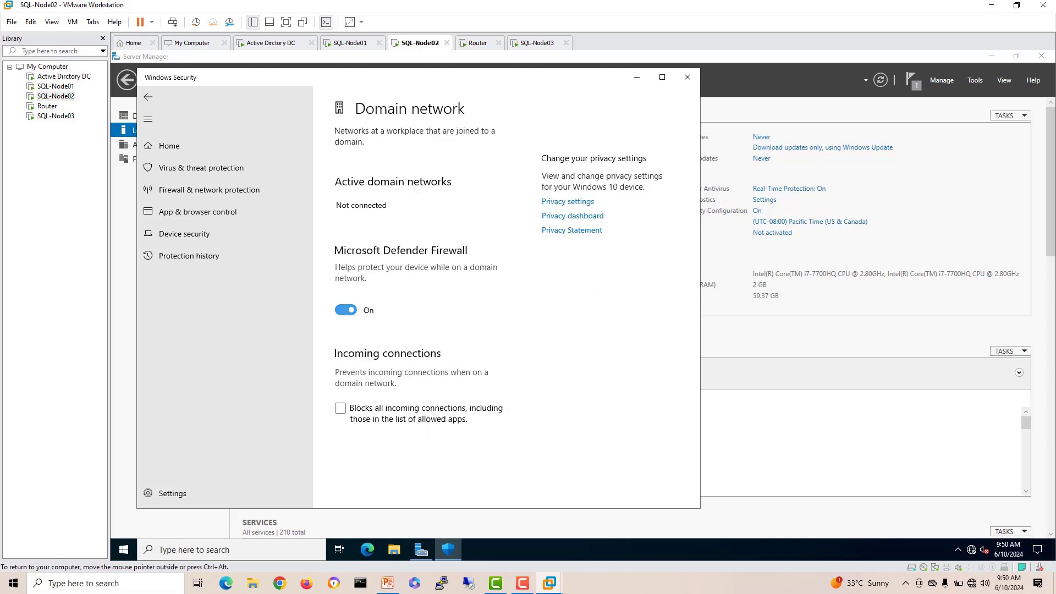
{"action": "left_click", "coordinate": [346, 309]}
{"action": "left_click", "coordinate": [148, 97]}
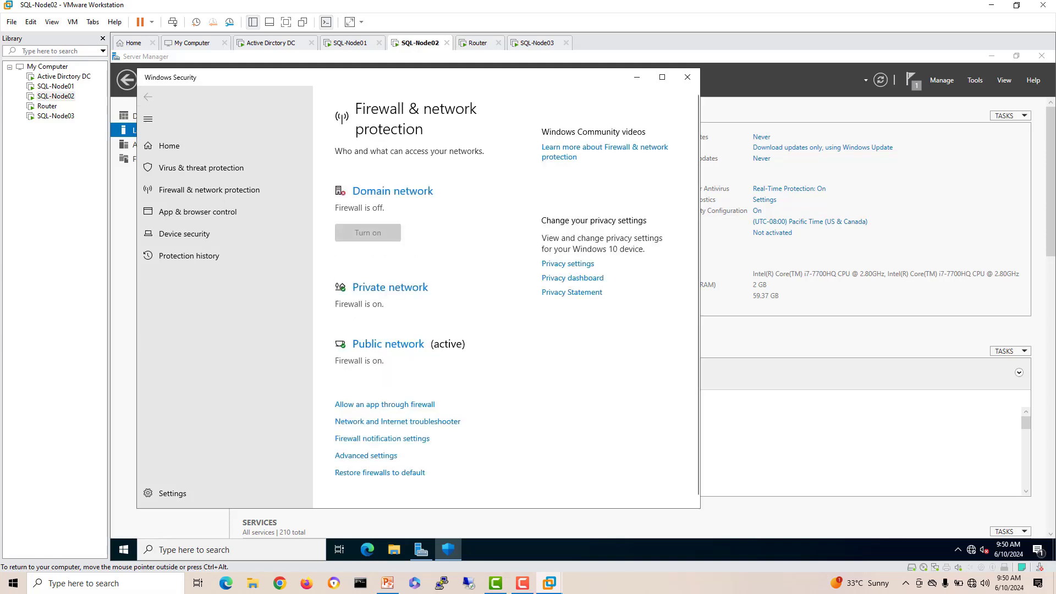
{"action": "left_click", "coordinate": [390, 287]}
{"action": "left_click", "coordinate": [345, 321]}
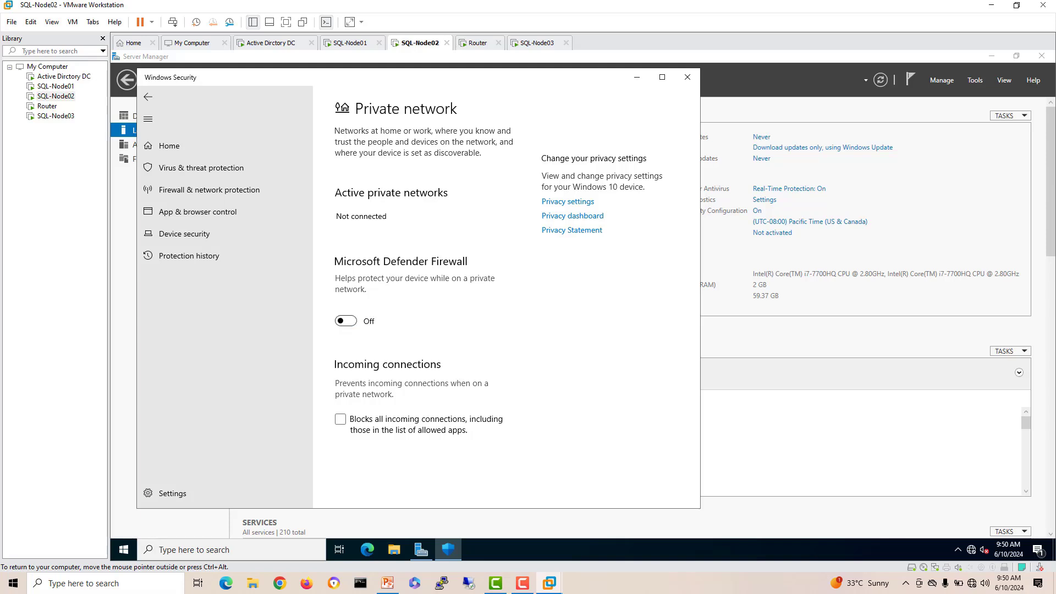
Step: Turn off the Public network firewall and close Windows Security
{"action": "left_click", "coordinate": [165, 145]}
{"action": "left_click", "coordinate": [148, 97]}
{"action": "left_click", "coordinate": [148, 97]}
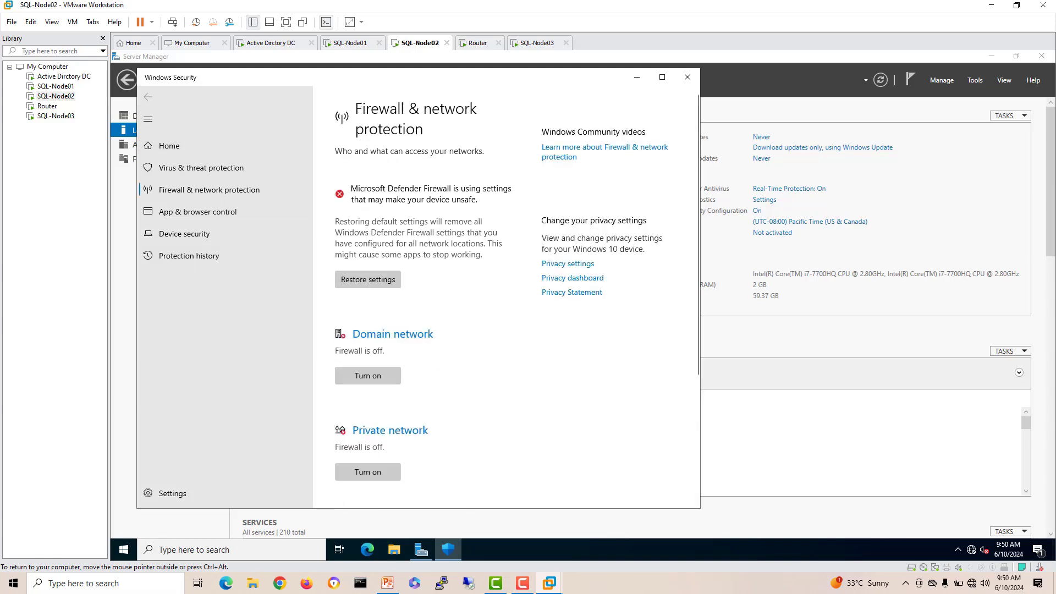
{"action": "scroll", "coordinate": [506, 297], "scroll_direction": "down", "scroll_amount": 3}
{"action": "left_click", "coordinate": [377, 340]}
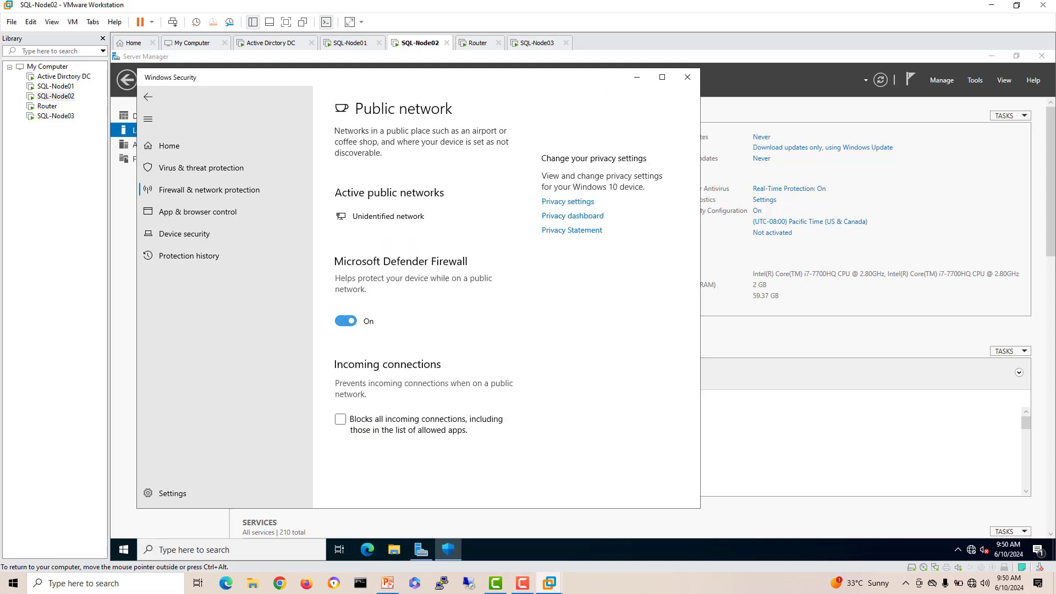
{"action": "left_click", "coordinate": [345, 321]}
{"action": "left_click", "coordinate": [687, 77]}
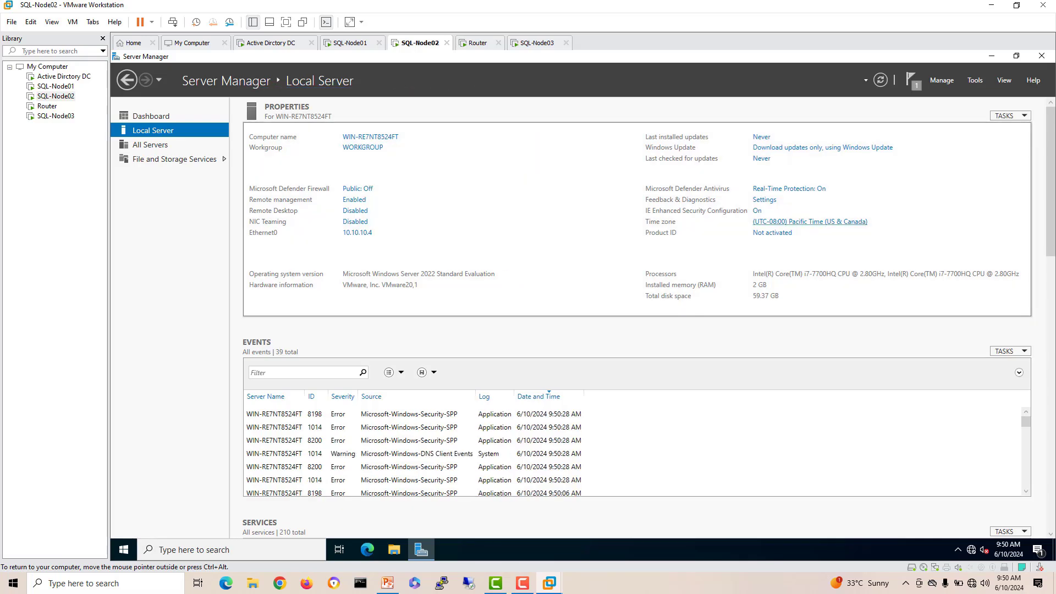
Step: Pick (UTC+05:00) Islamabad, Karachi in the time zone list and confirm both date and time dialogs
{"action": "left_click", "coordinate": [809, 221]}
{"action": "left_click", "coordinate": [344, 252]}
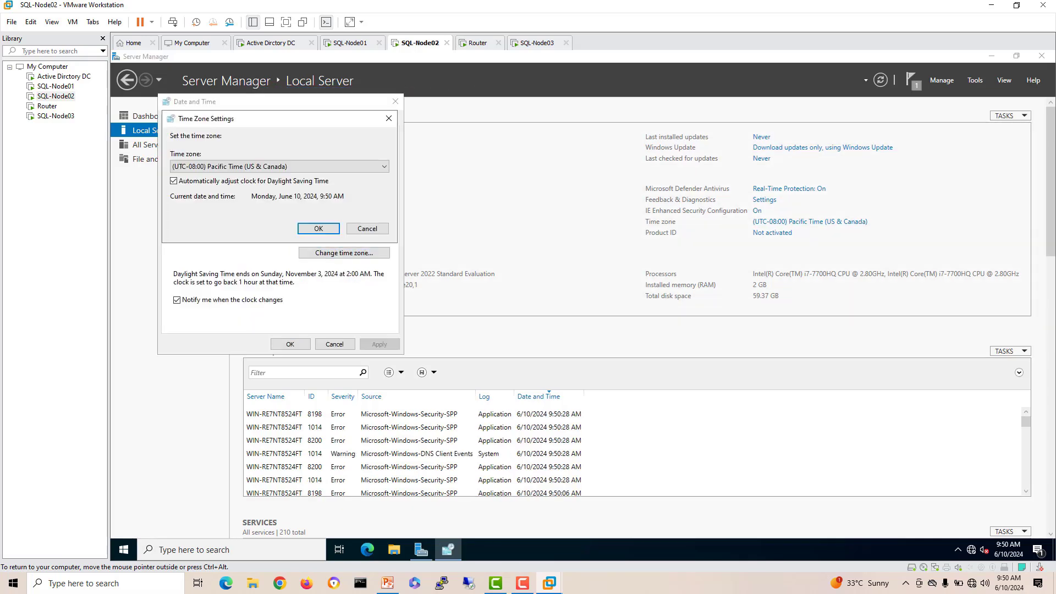
{"action": "left_click", "coordinate": [308, 167]}
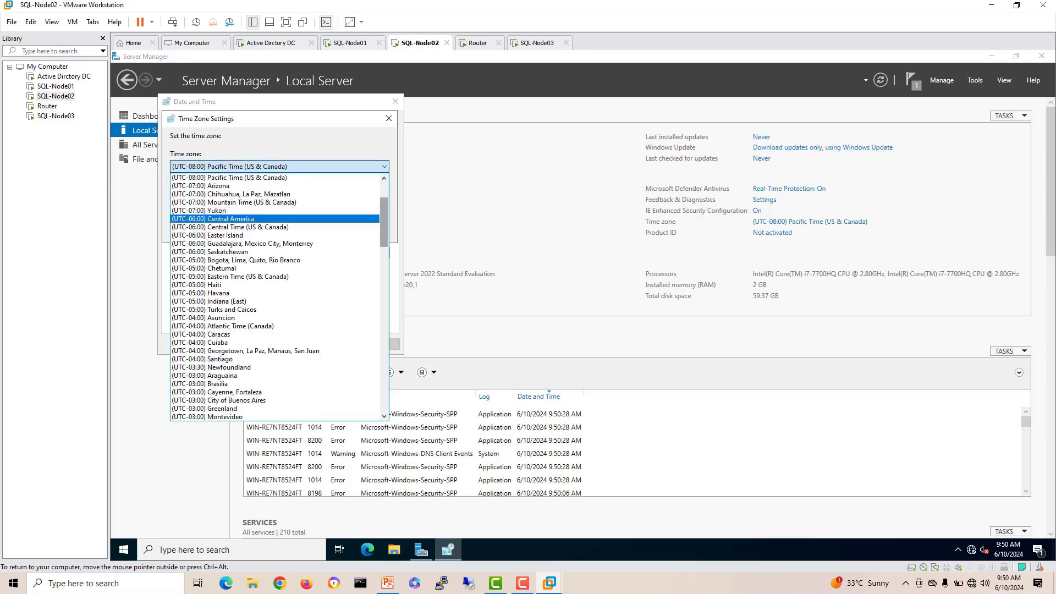
{"action": "scroll", "coordinate": [275, 297], "scroll_direction": "down", "scroll_amount": 11}
{"action": "scroll", "coordinate": [275, 297], "scroll_direction": "down", "scroll_amount": 4}
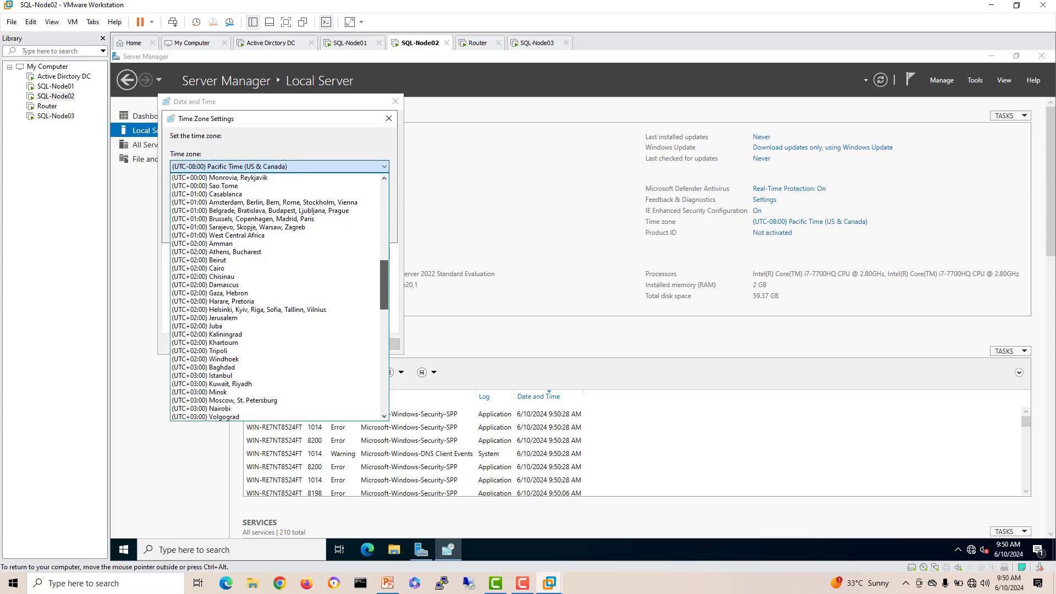
{"action": "scroll", "coordinate": [275, 297], "scroll_direction": "down", "scroll_amount": 6}
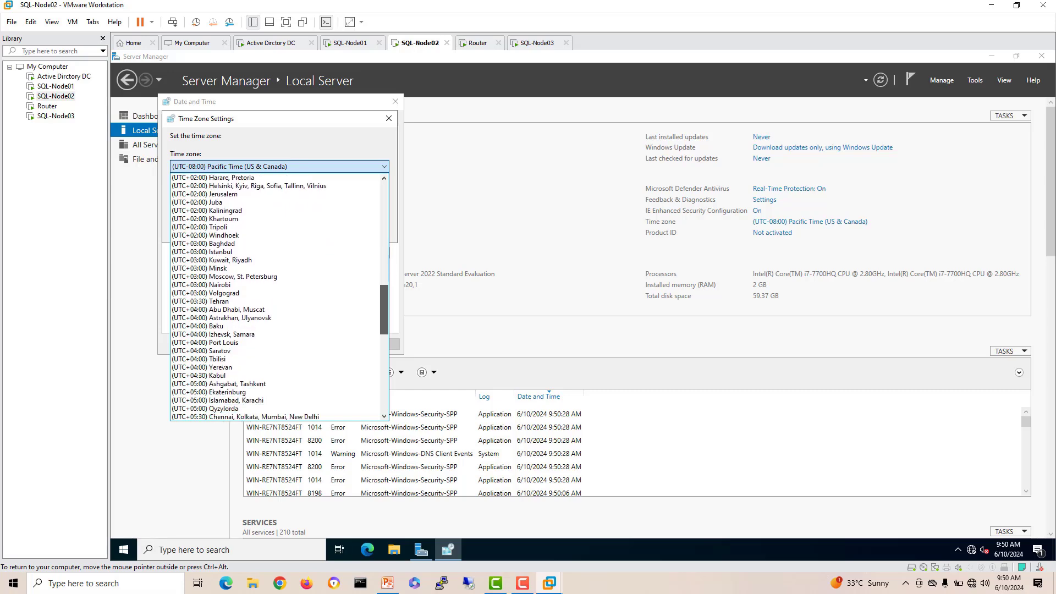
{"action": "left_click", "coordinate": [220, 333]}
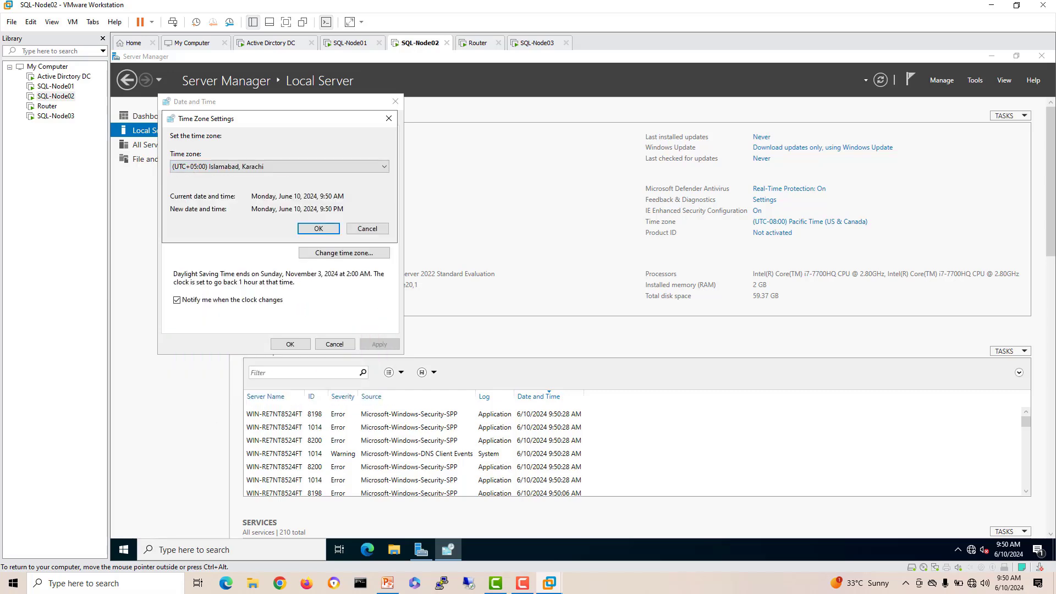
{"action": "key", "text": "Return"}
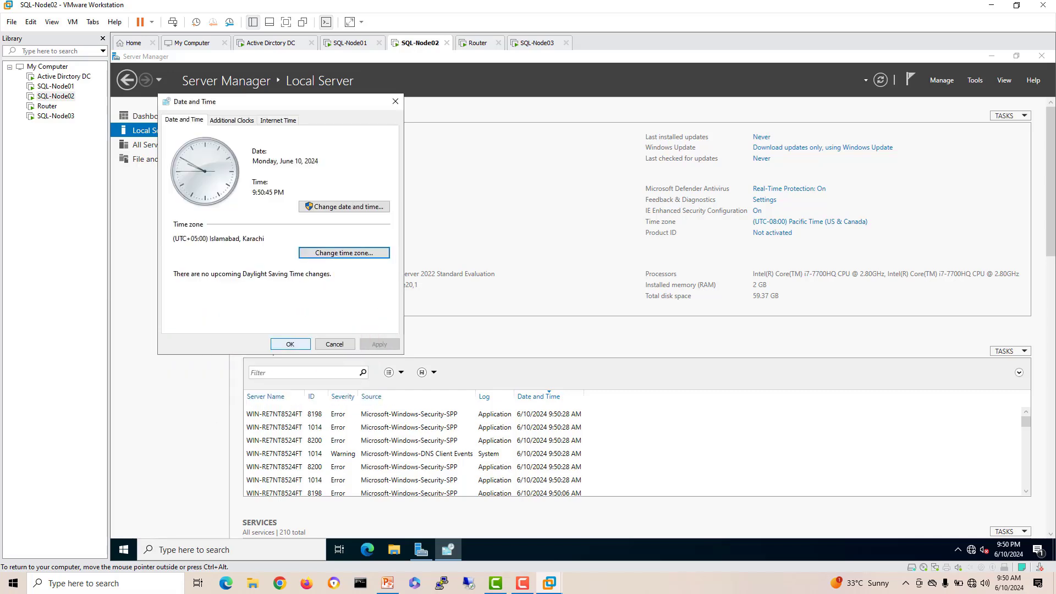
{"action": "key", "text": "Return"}
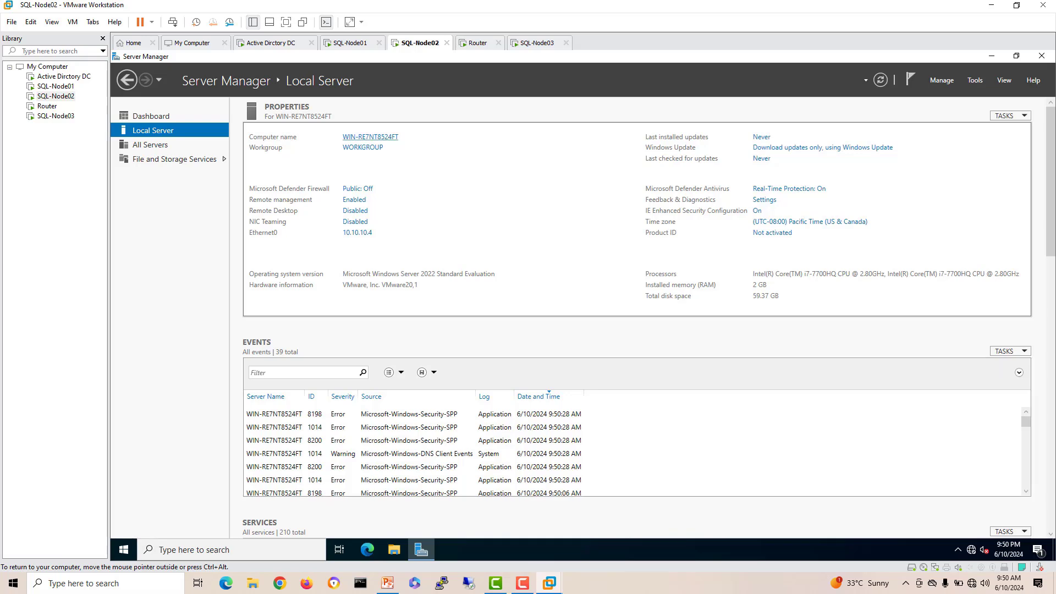
Step: Enter SQL-Node02 as the new computer name, acknowledge the restart notice and close System Properties
{"action": "left_click", "coordinate": [370, 137]}
{"action": "left_click", "coordinate": [374, 256]}
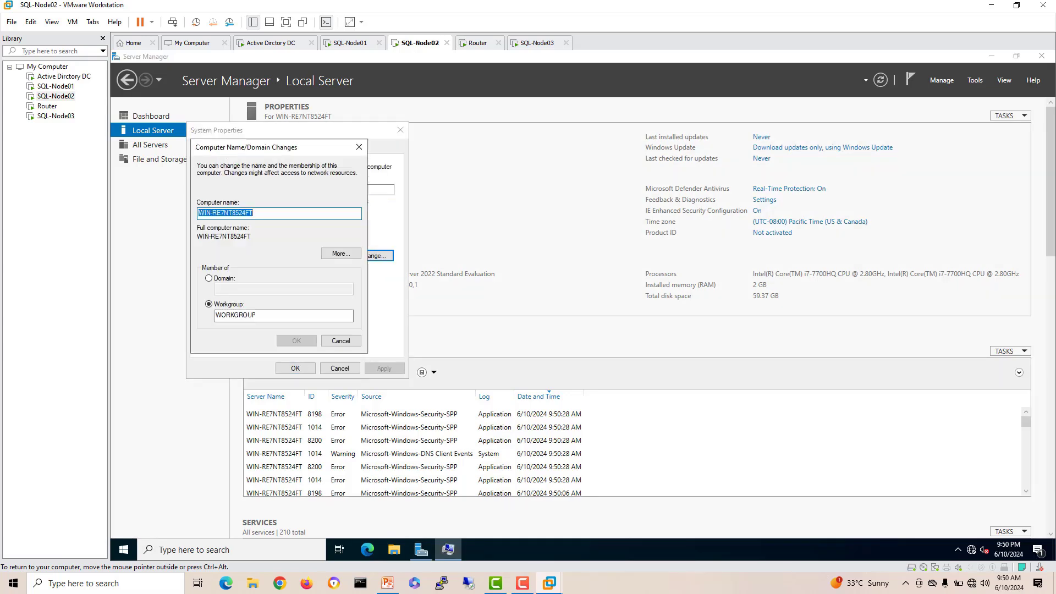
{"action": "type", "text": "SQL-"}
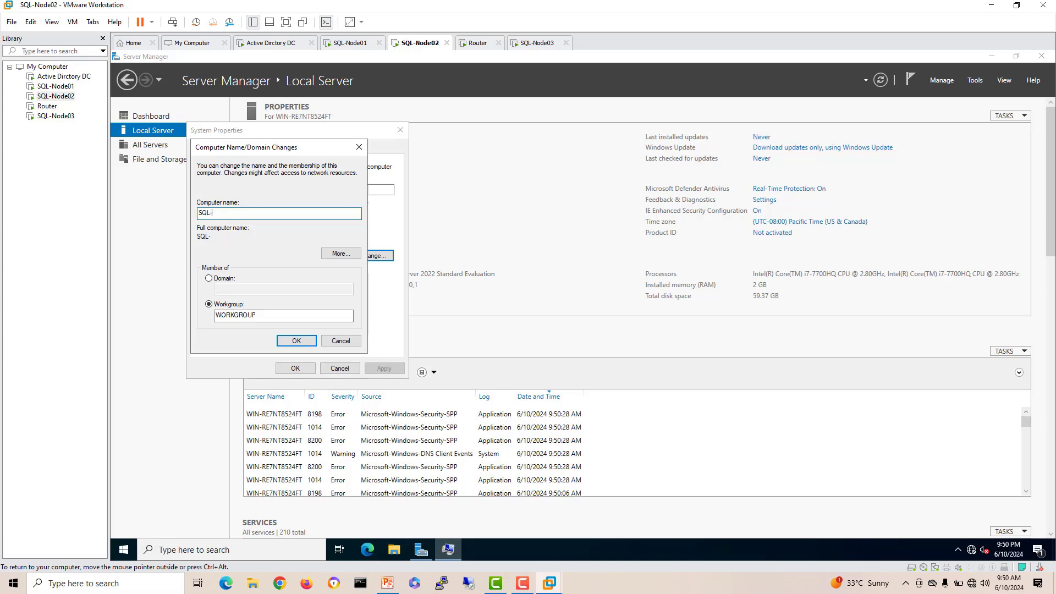
{"action": "type", "text": "Node02"}
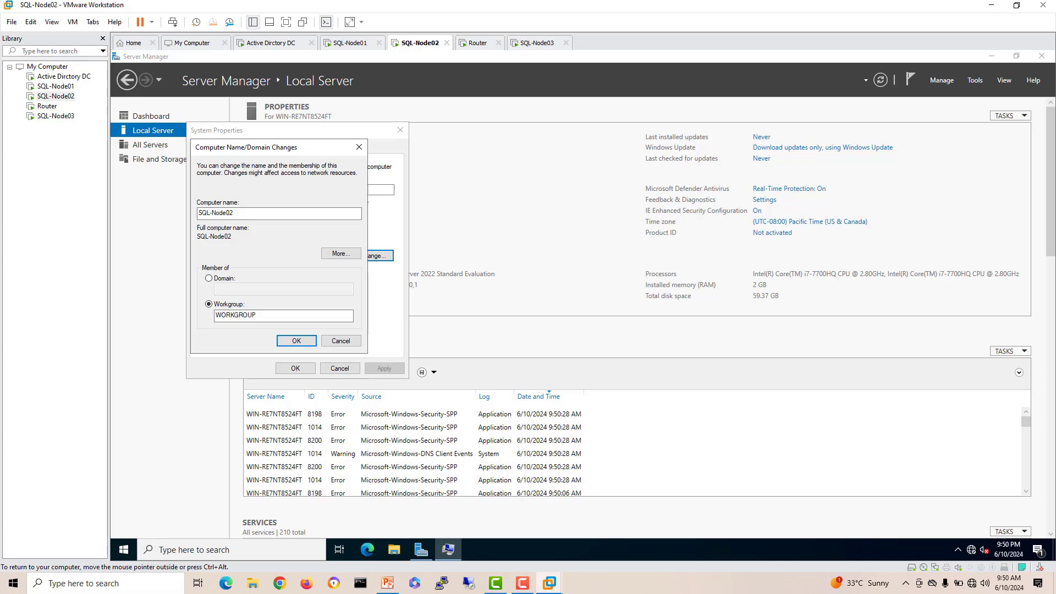
{"action": "key", "text": "Return"}
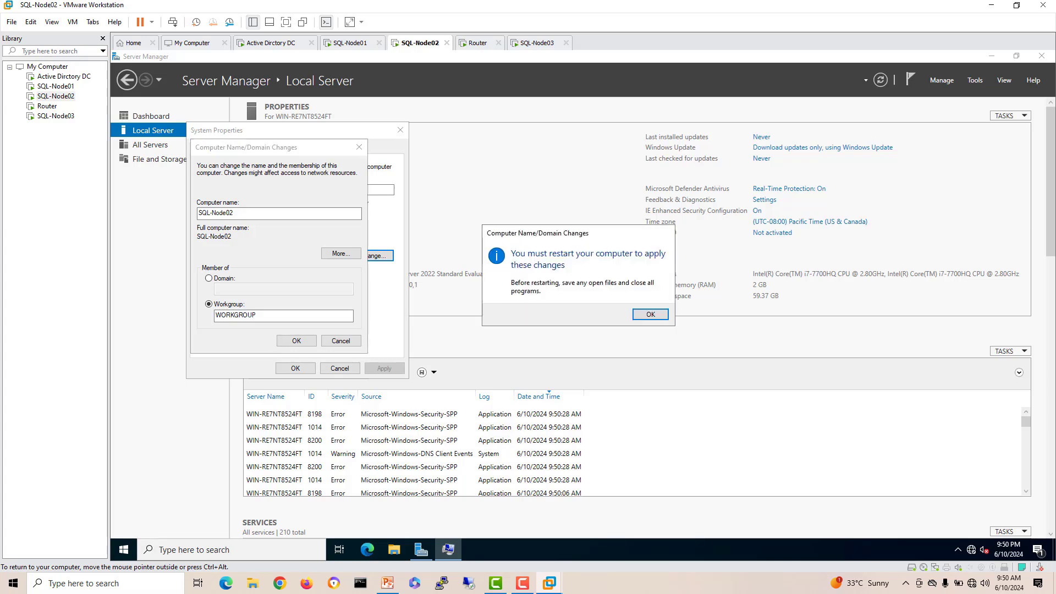
{"action": "key", "text": "Return"}
{"action": "key", "text": "Return"}
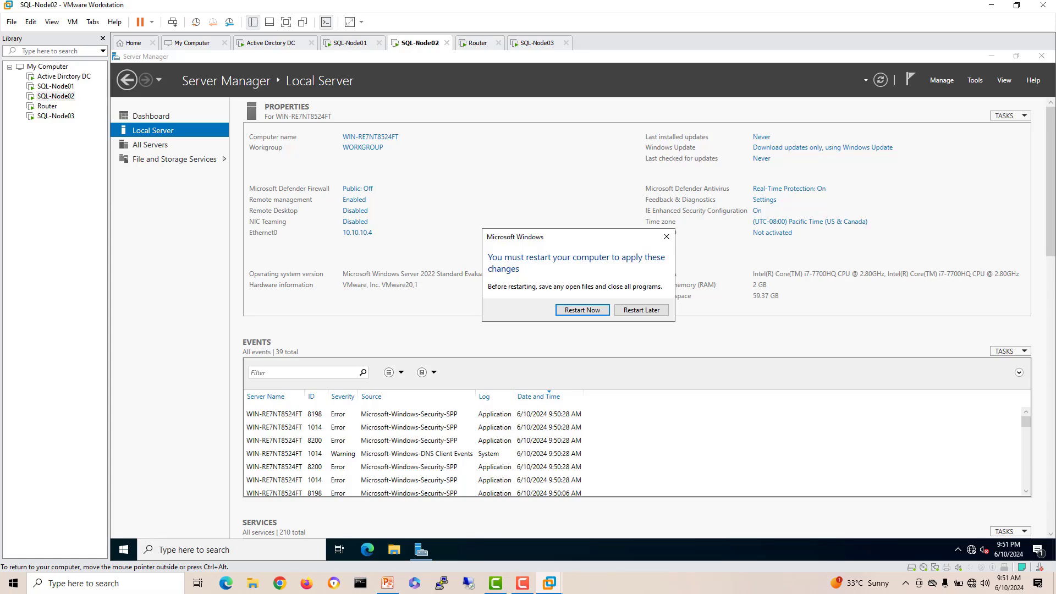
{"action": "key", "text": "Return"}
Step: Send Ctrl+Alt+Del to the SQL-Node01 and domain controller machines
{"action": "left_click", "coordinate": [349, 43]}
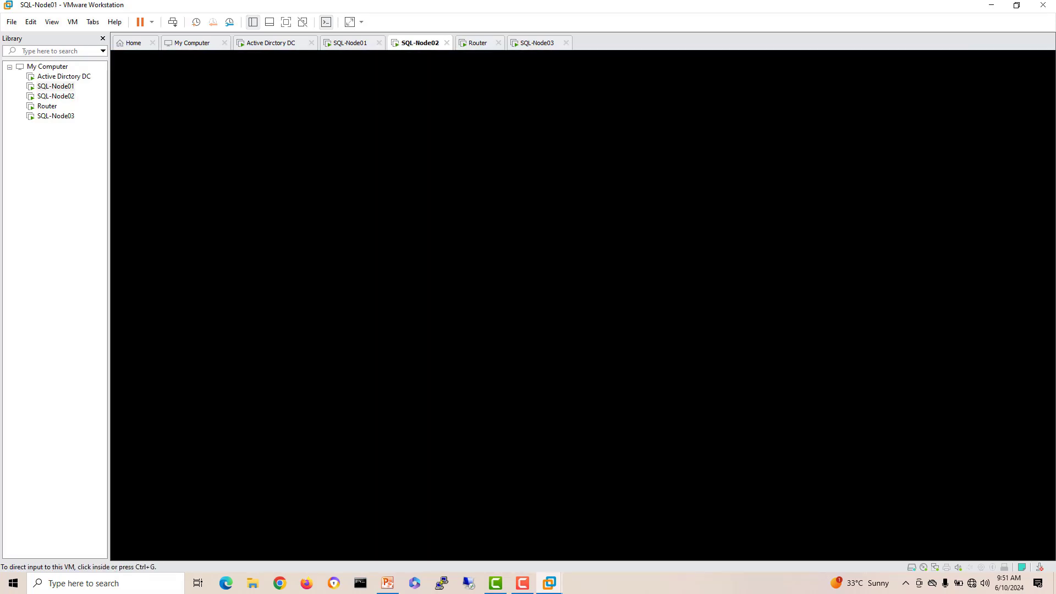
{"action": "right_click", "coordinate": [343, 44]}
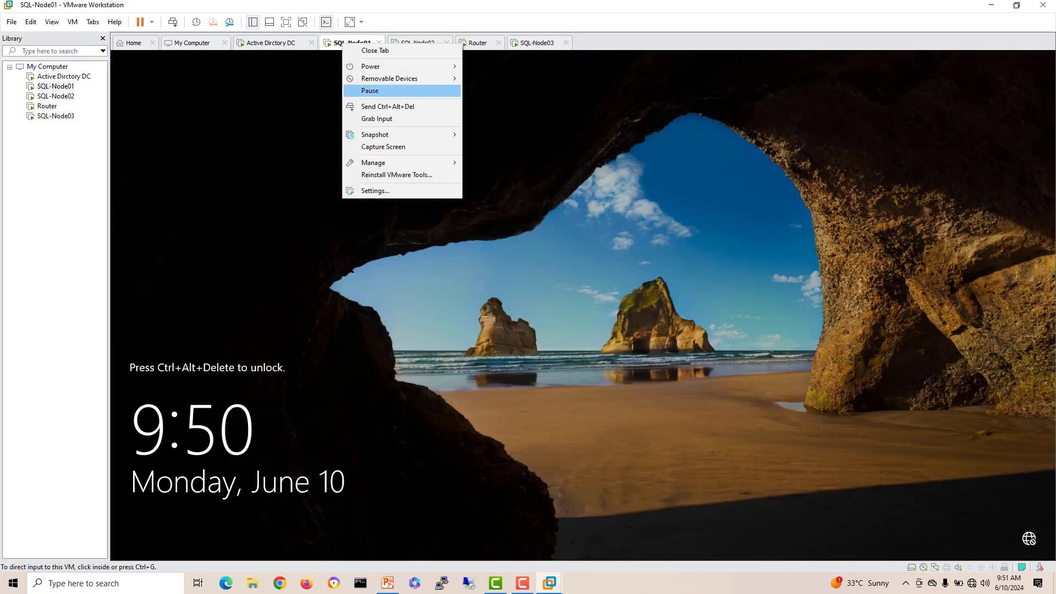
{"action": "left_click", "coordinate": [322, 107]}
{"action": "right_click", "coordinate": [276, 44]}
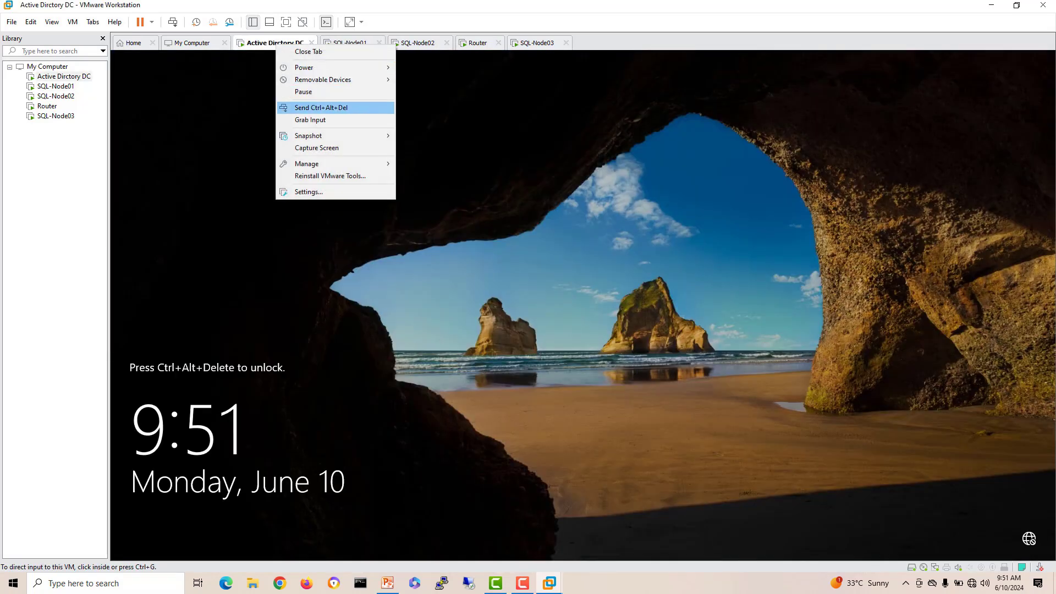
{"action": "left_click", "coordinate": [321, 107]}
Step: Set and confirm SQL-Node03's administrator password to finish its Windows setup
{"action": "left_click", "coordinate": [537, 43]}
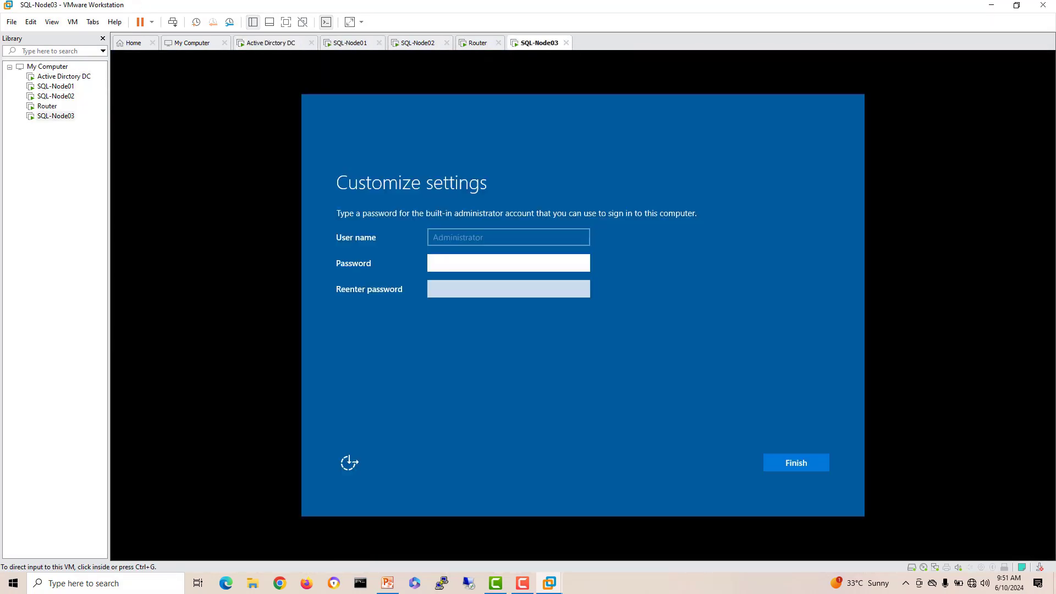
{"action": "left_click", "coordinate": [468, 269]}
{"action": "type", "text": "••"}
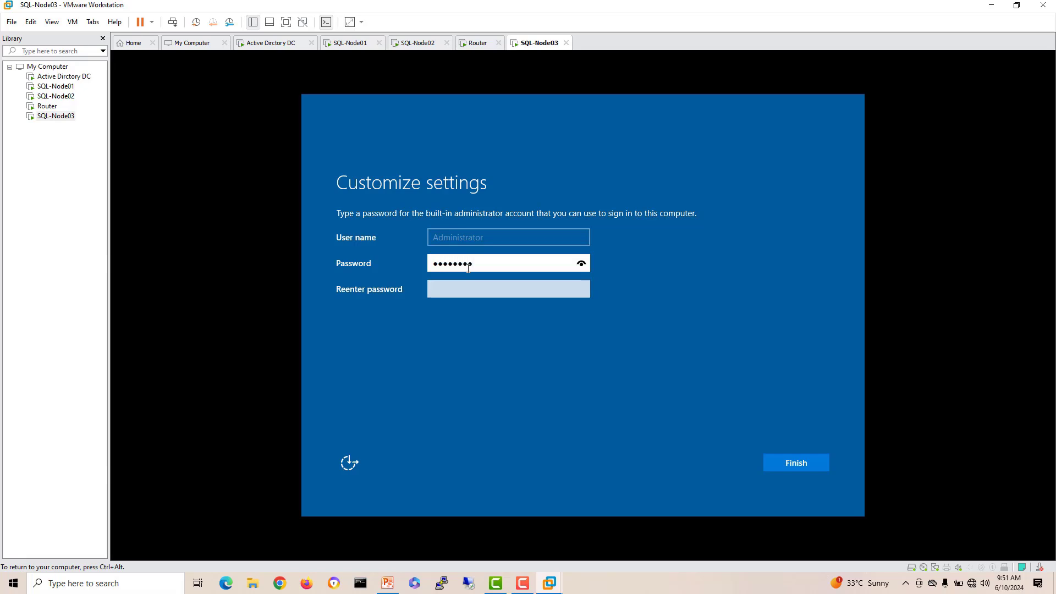
{"action": "key", "text": "Tab"}
{"action": "type", "text": "••••••••"}
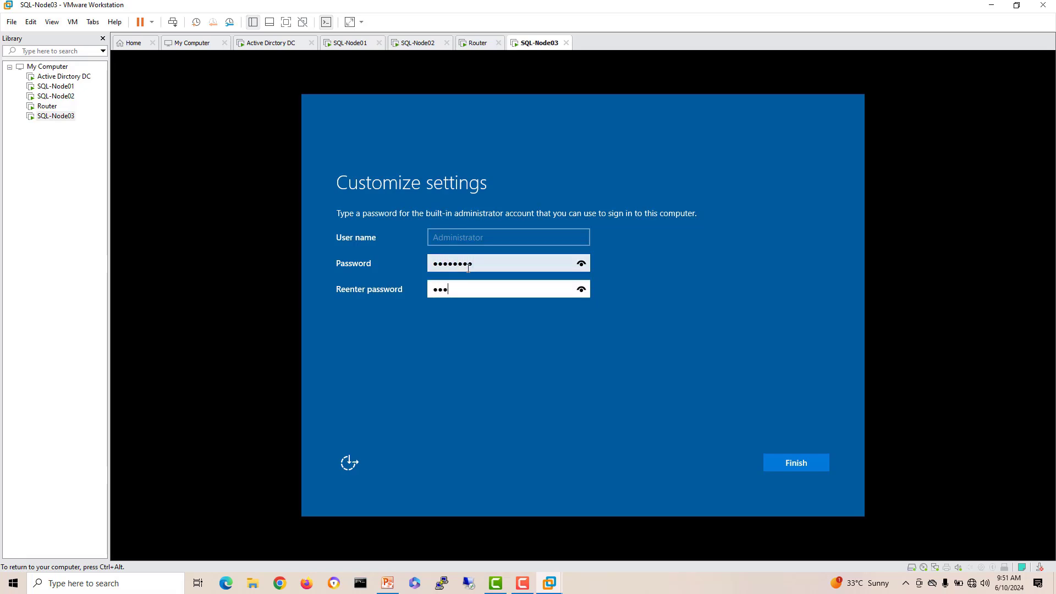
{"action": "key", "text": "Return"}
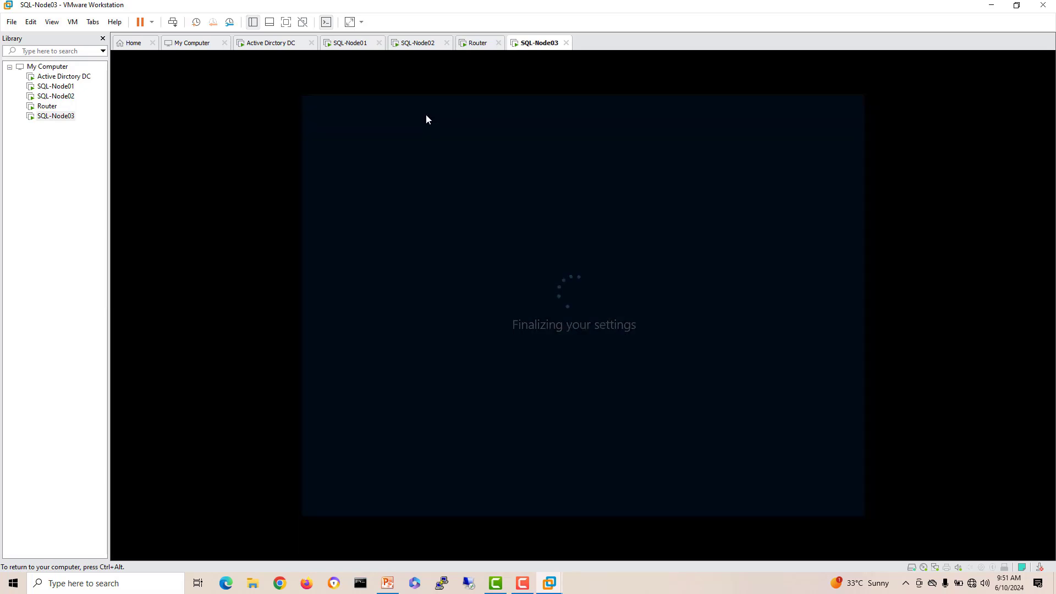
{"action": "key", "text": "ctrl+alt"}
Step: Sign in to the DC and SQL-Node01 with their administrator passwords
{"action": "left_click", "coordinate": [270, 43]}
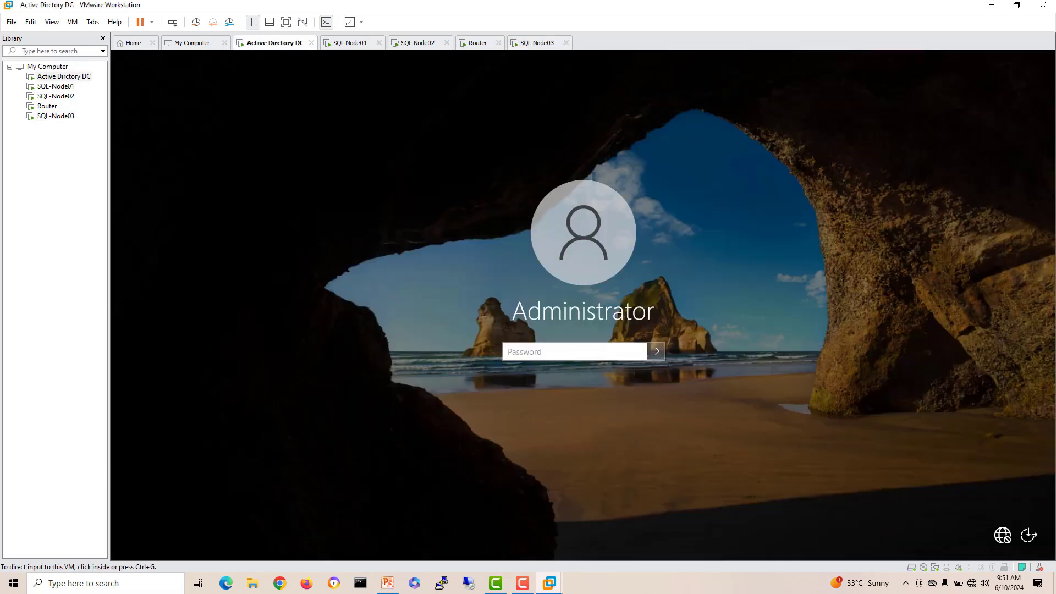
{"action": "left_click", "coordinate": [574, 352]}
{"action": "type", "text": "P"}
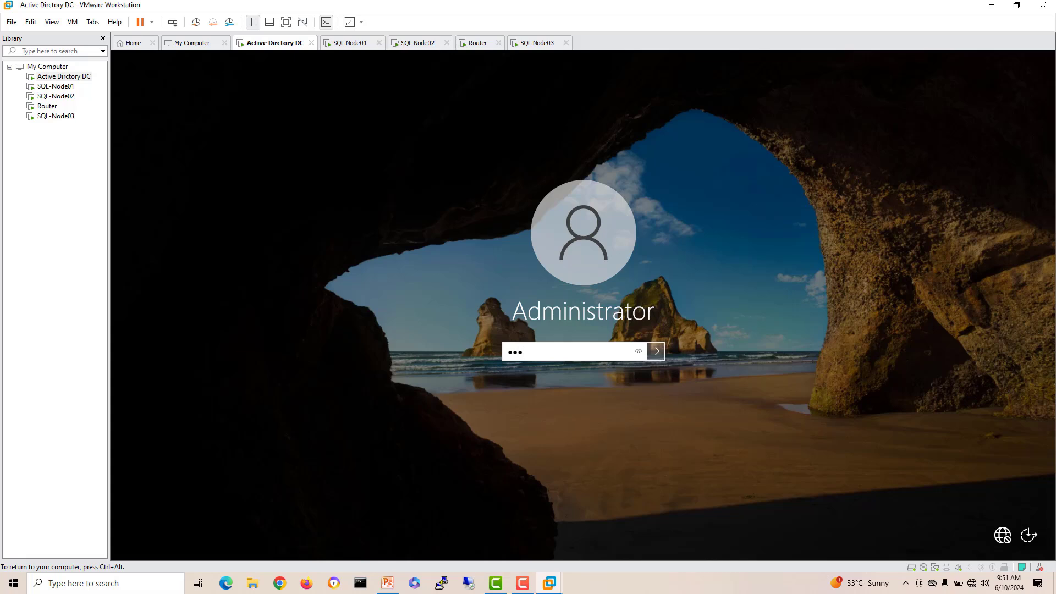
{"action": "type", "text": "sw0"}
{"action": "key", "text": "Return"}
{"action": "key", "text": "ctrl+alt"}
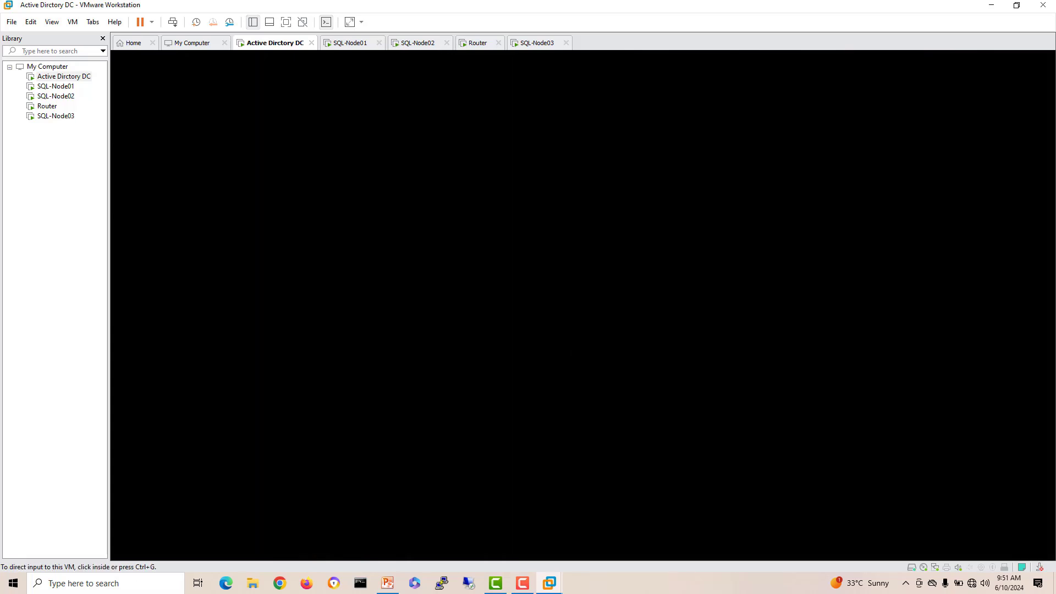
{"action": "left_click", "coordinate": [350, 43]}
{"action": "left_click", "coordinate": [574, 352]}
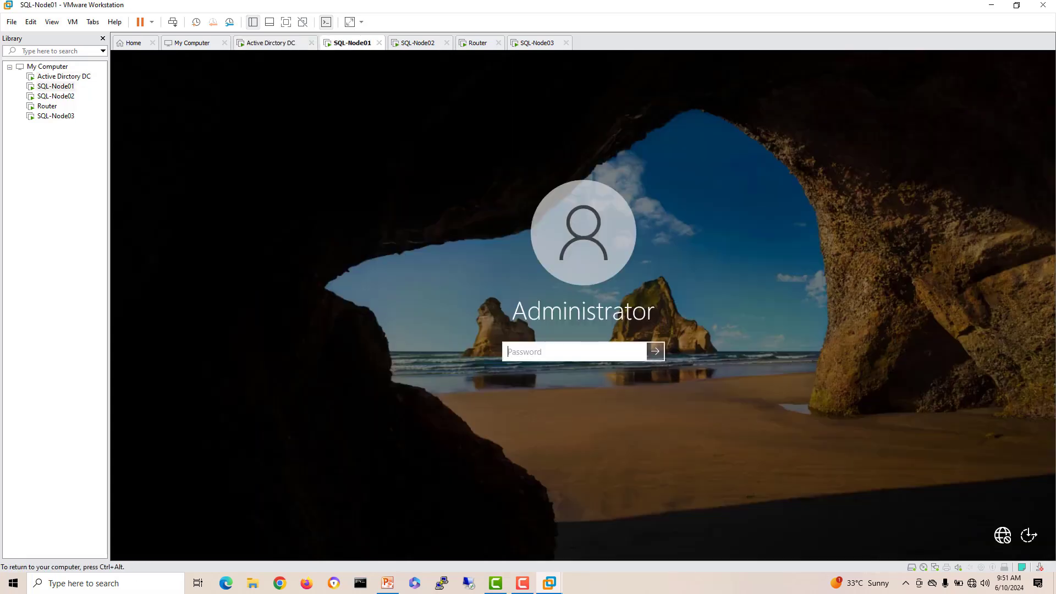
{"action": "type", "text": "P@ssw0rd"}
{"action": "key", "text": "Return"}
Step: Start the VMware Tools installation on SQL-Node03
{"action": "left_click", "coordinate": [538, 42]}
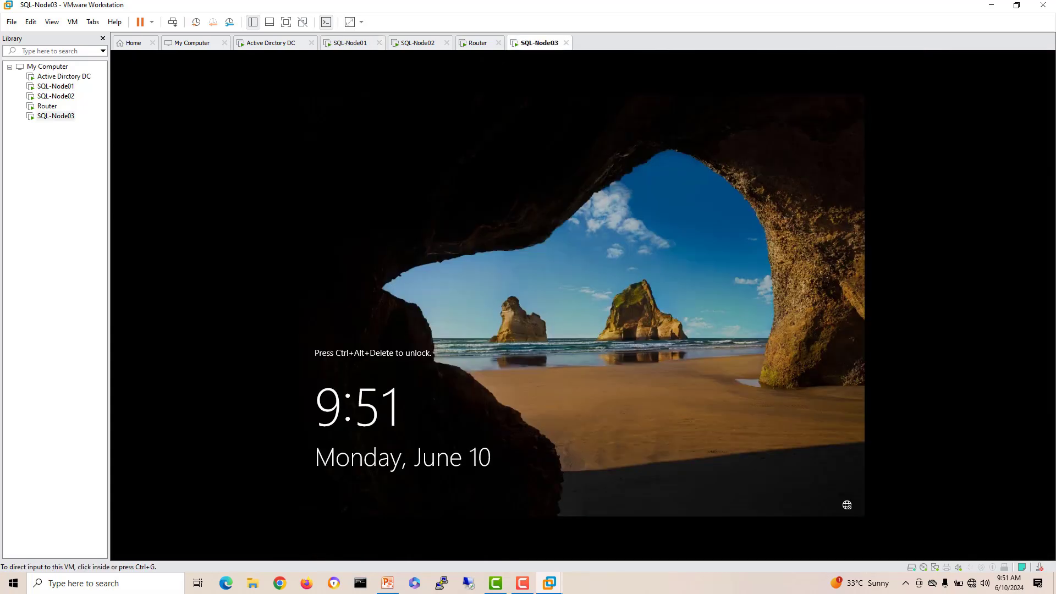
{"action": "right_click", "coordinate": [532, 45]}
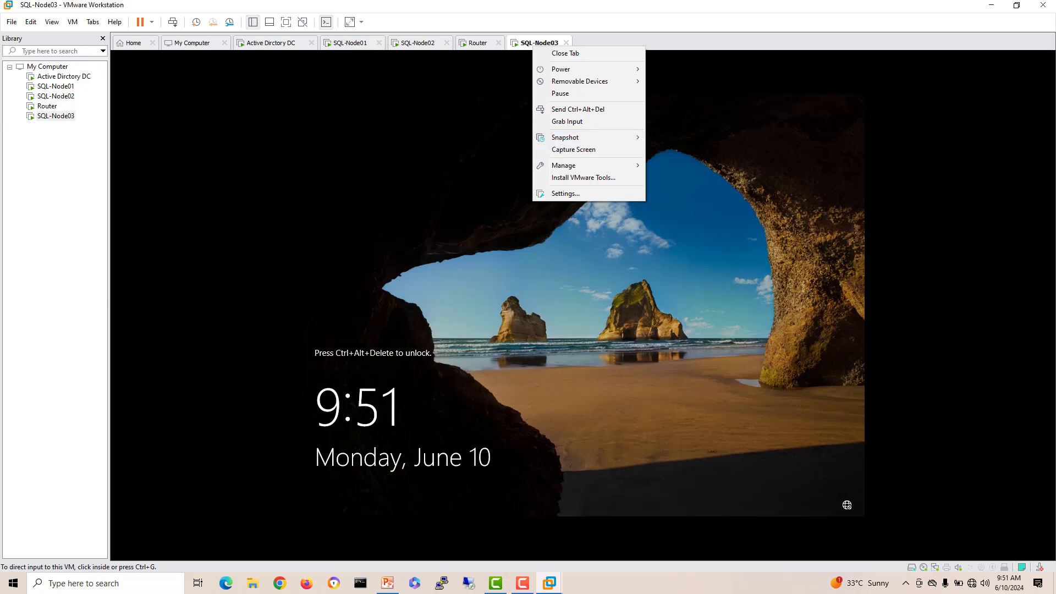
{"action": "left_click", "coordinate": [583, 177]}
Step: Send Ctrl+Alt+Del to SQL-Node03 and sign in with the Administrator password
{"action": "right_click", "coordinate": [544, 47]}
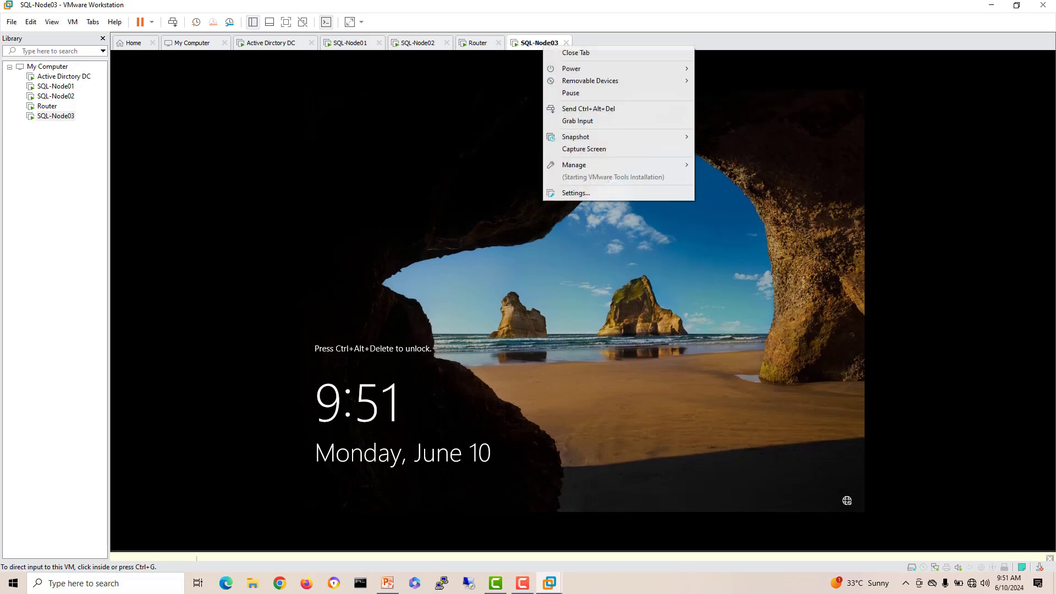
{"action": "left_click", "coordinate": [588, 108]}
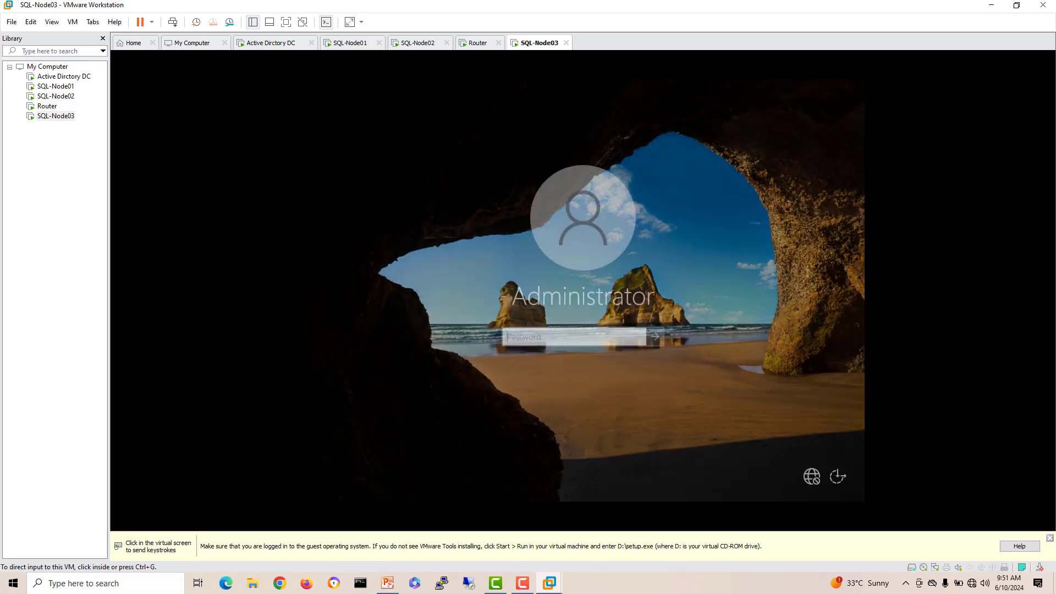
{"action": "left_click", "coordinate": [565, 335]}
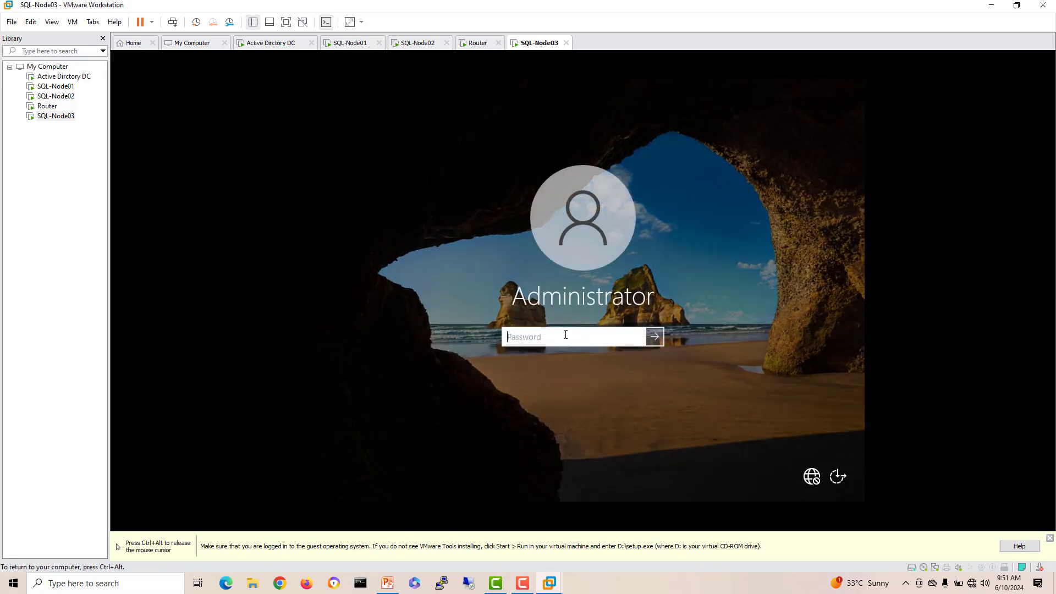
{"action": "type", "text": "••••••••"}
{"action": "key", "text": "Return"}
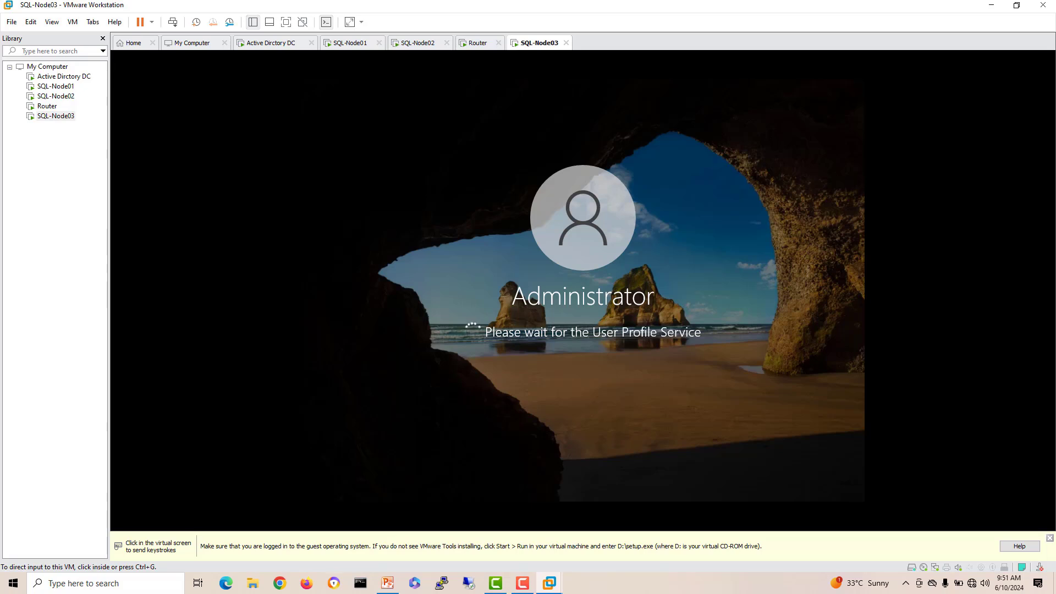
{"action": "key", "text": "ctrl+alt"}
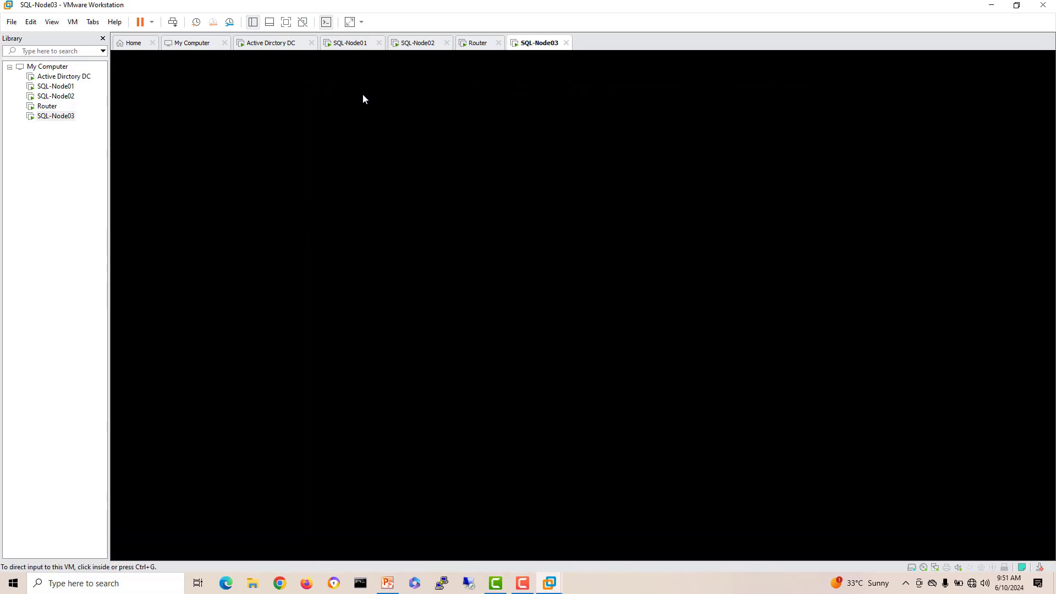
Step: From DC01's Local Server page, change the time zone to (UTC+05:00) Islamabad, Karachi
{"action": "left_click", "coordinate": [272, 43]}
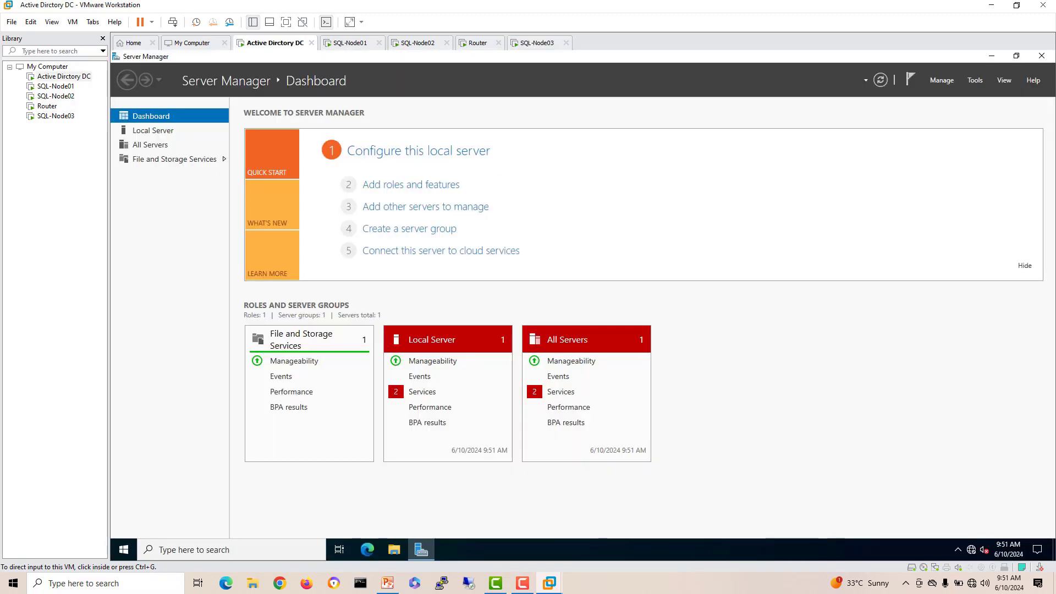
{"action": "left_click", "coordinate": [153, 130]}
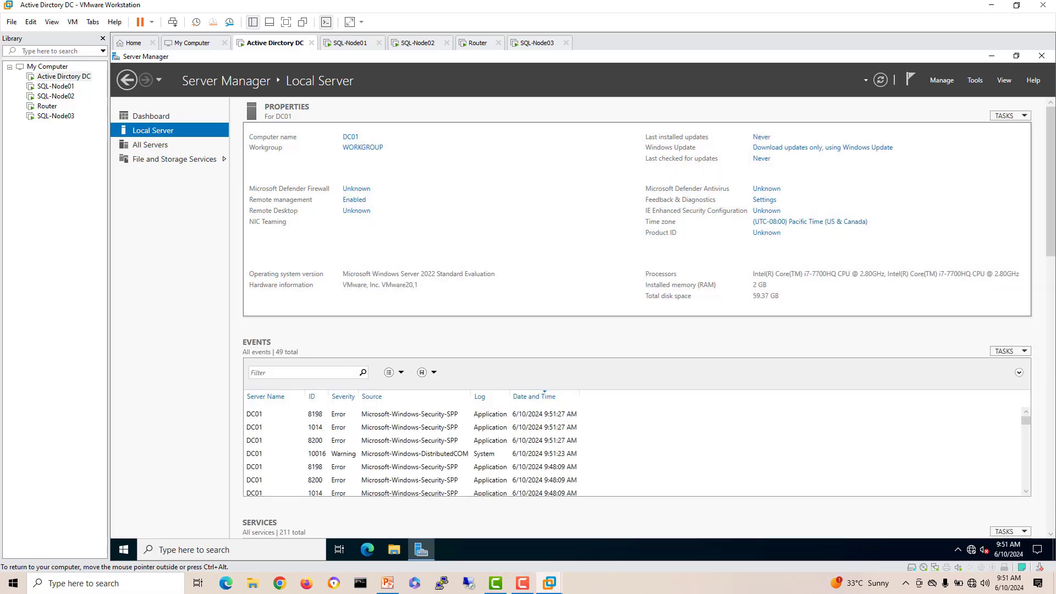
{"action": "left_click", "coordinate": [810, 222]}
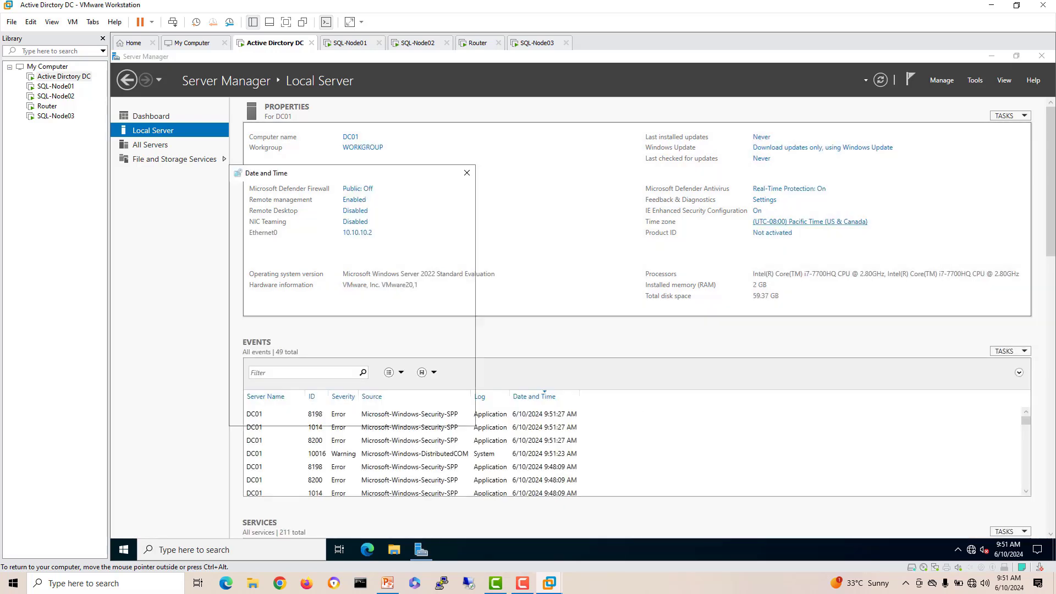
{"action": "left_click", "coordinate": [416, 324]}
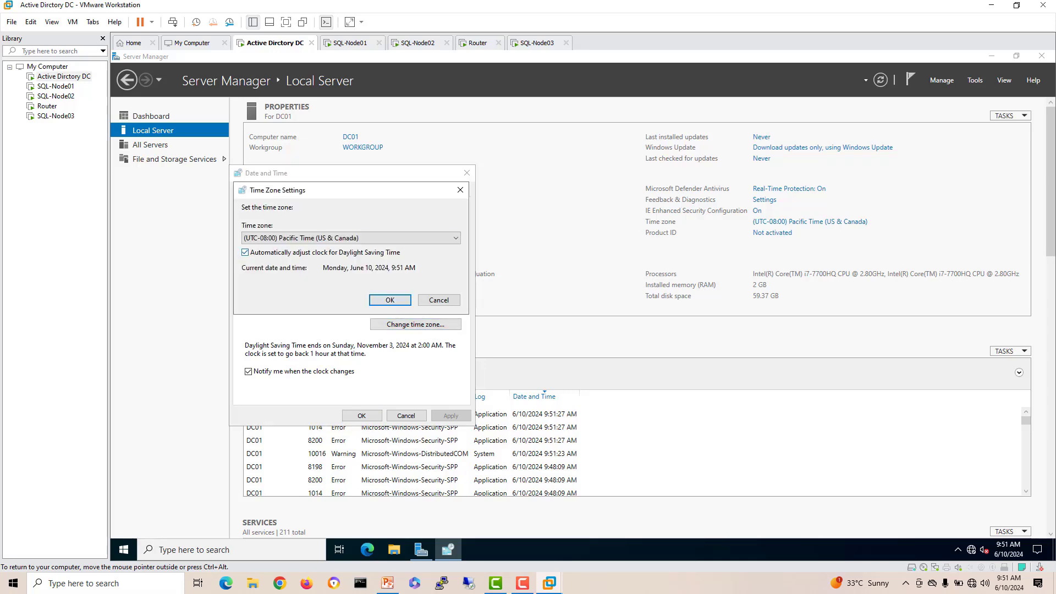
{"action": "left_click", "coordinate": [419, 238]}
{"action": "left_click_drag", "start_coordinate": [456, 294], "coordinate": [456, 391]}
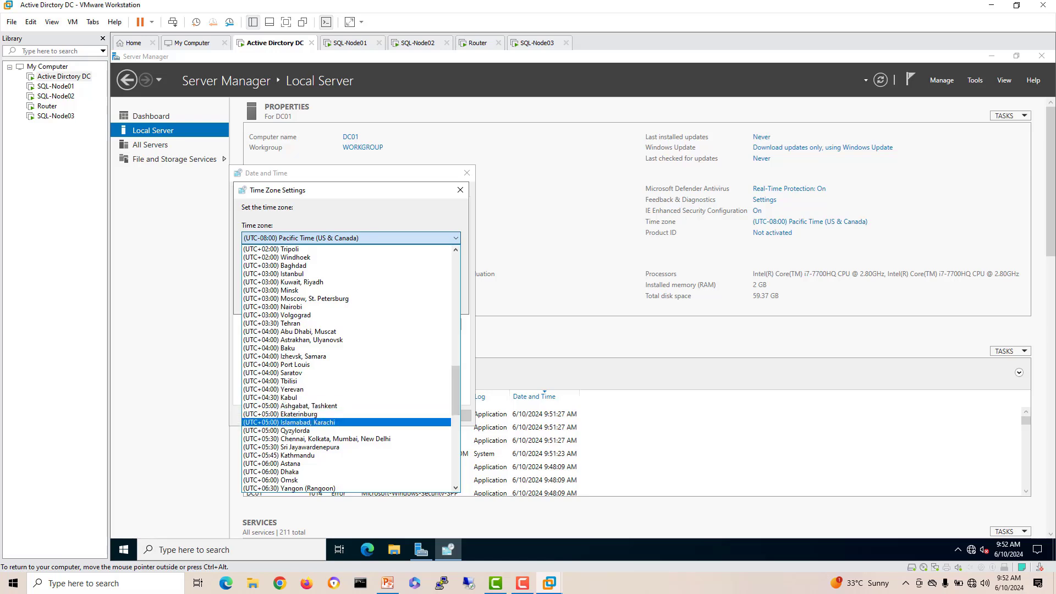
{"action": "left_click", "coordinate": [288, 422]}
{"action": "left_click", "coordinate": [390, 300]}
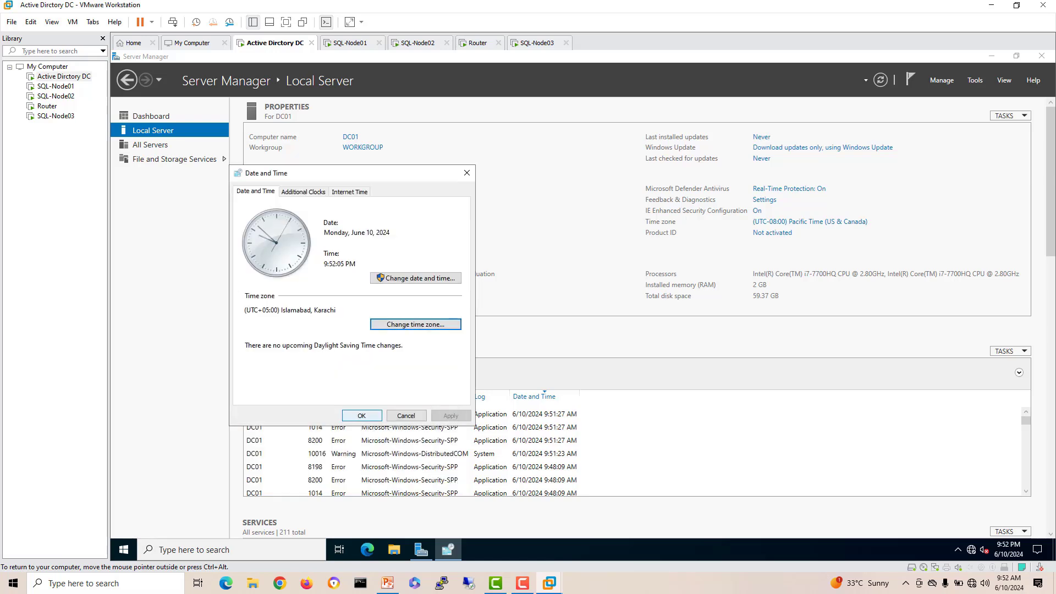
{"action": "left_click", "coordinate": [361, 416]}
Step: On SQL-Node01, dismiss the Windows Admin Center message so it won't reappear
{"action": "left_click", "coordinate": [350, 43]}
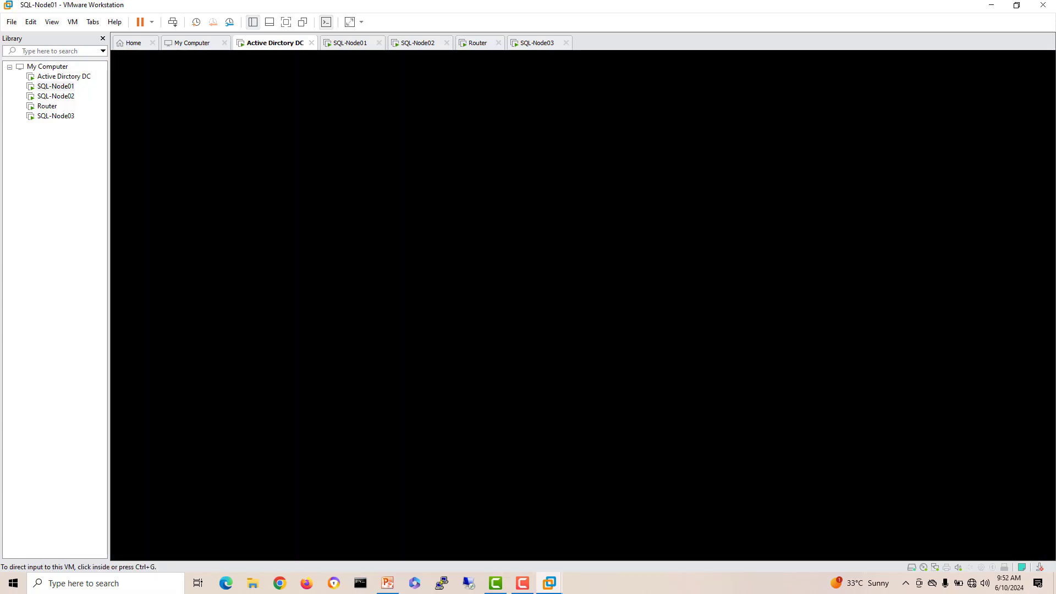
{"action": "left_click", "coordinate": [220, 242]}
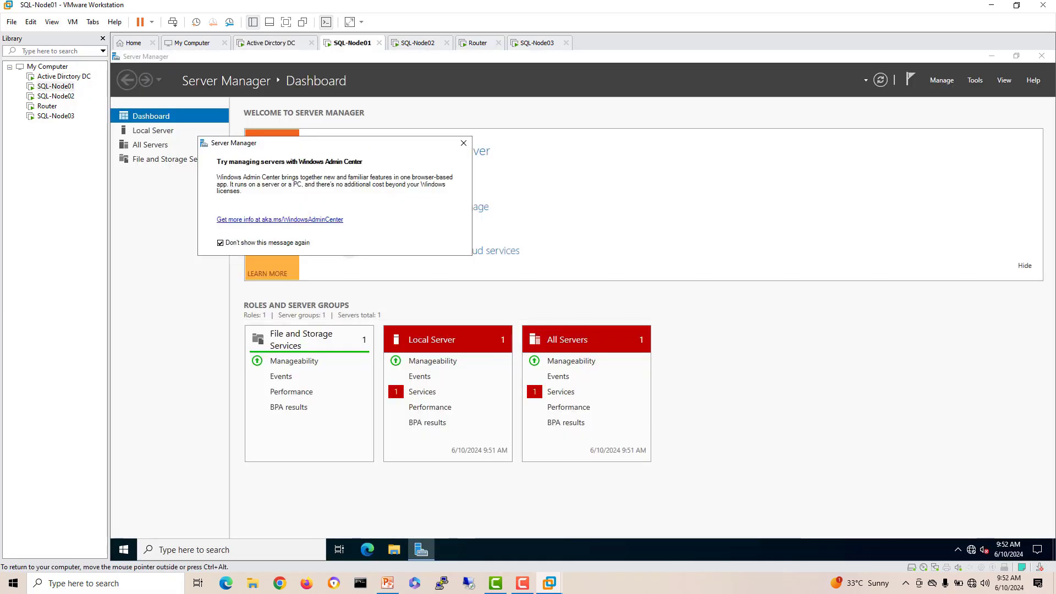
{"action": "left_click", "coordinate": [463, 143]}
Step: Change SQL-Node01's time zone to (UTC+05:00) Islamabad, Karachi from Local Server's date settings
{"action": "left_click", "coordinate": [153, 130]}
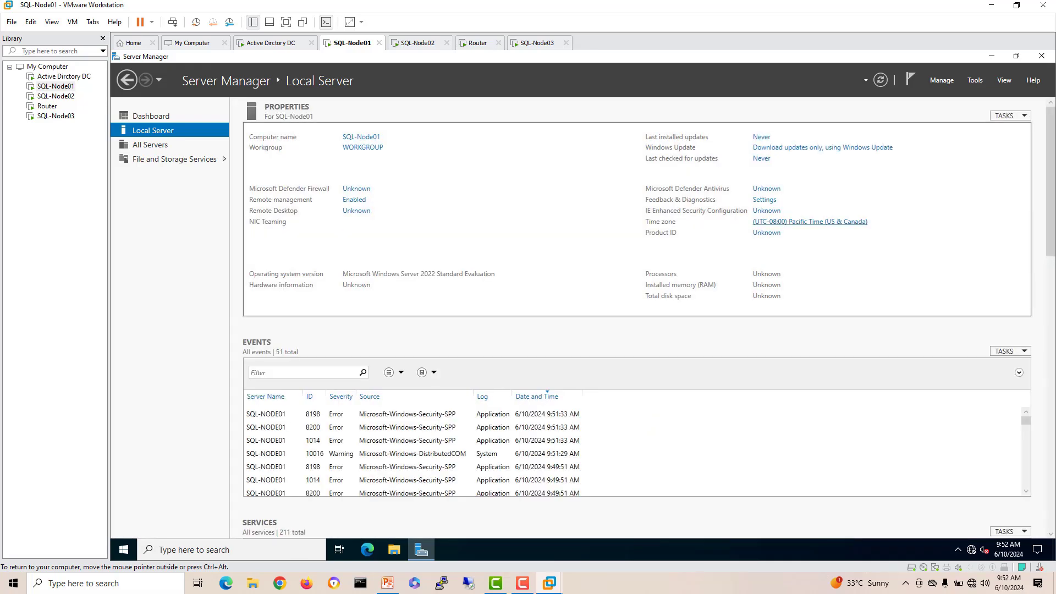
{"action": "left_click", "coordinate": [809, 222]}
{"action": "left_click", "coordinate": [315, 224]}
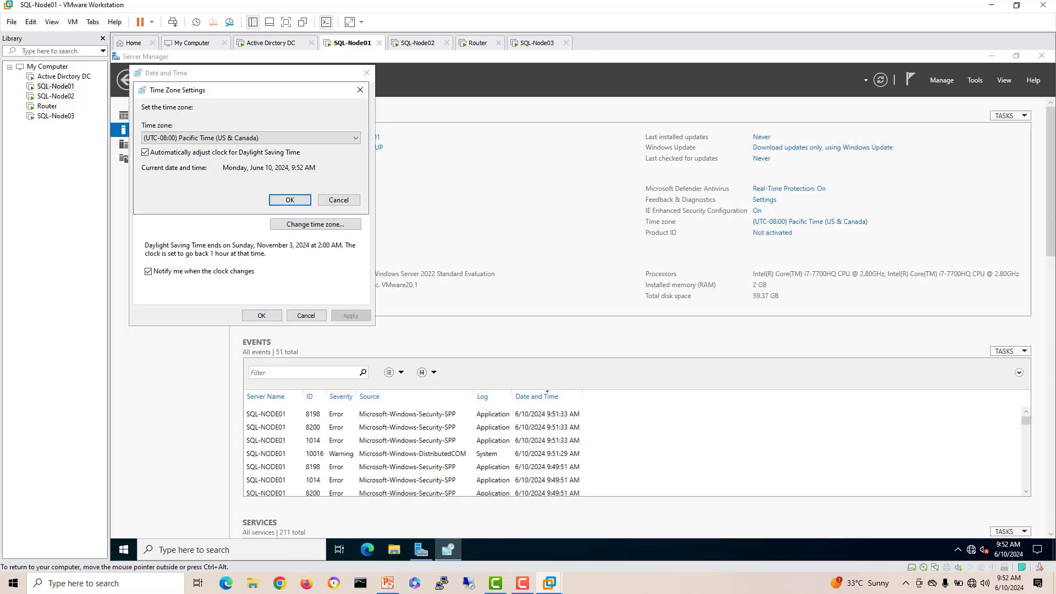
{"action": "left_click", "coordinate": [325, 138]}
{"action": "left_click_drag", "start_coordinate": [355, 198], "coordinate": [355, 292]}
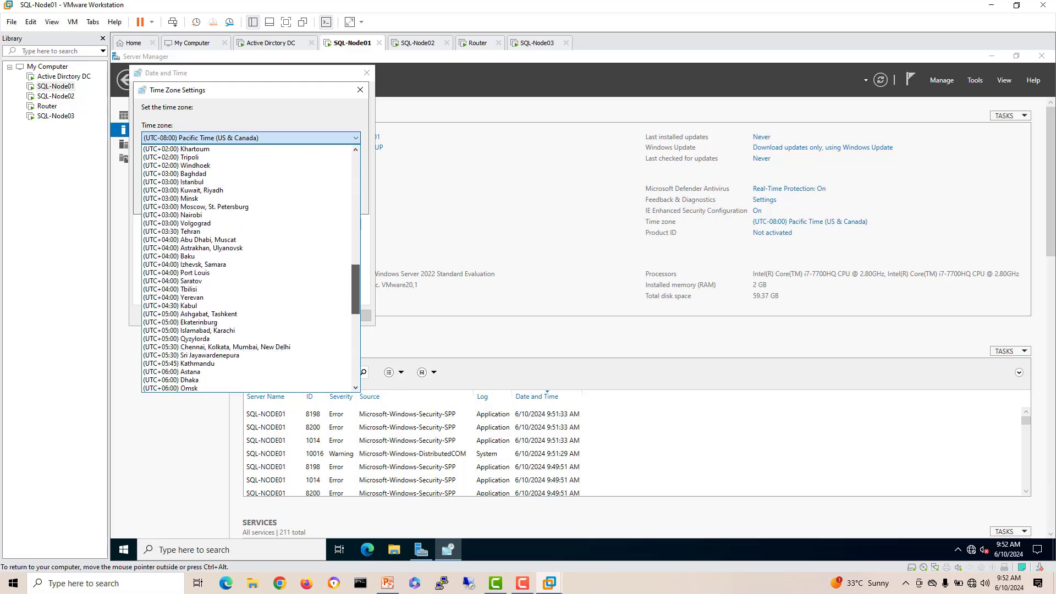
{"action": "scroll", "coordinate": [355, 293], "scroll_direction": "down", "scroll_amount": 1}
{"action": "left_click", "coordinate": [190, 305]}
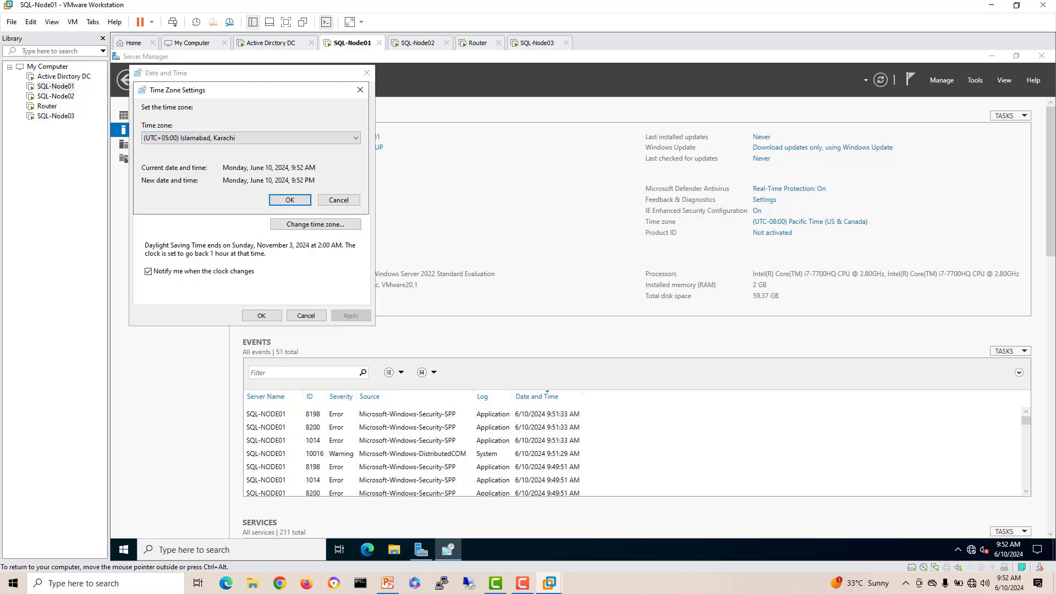
{"action": "left_click", "coordinate": [290, 200]}
{"action": "left_click", "coordinate": [262, 315]}
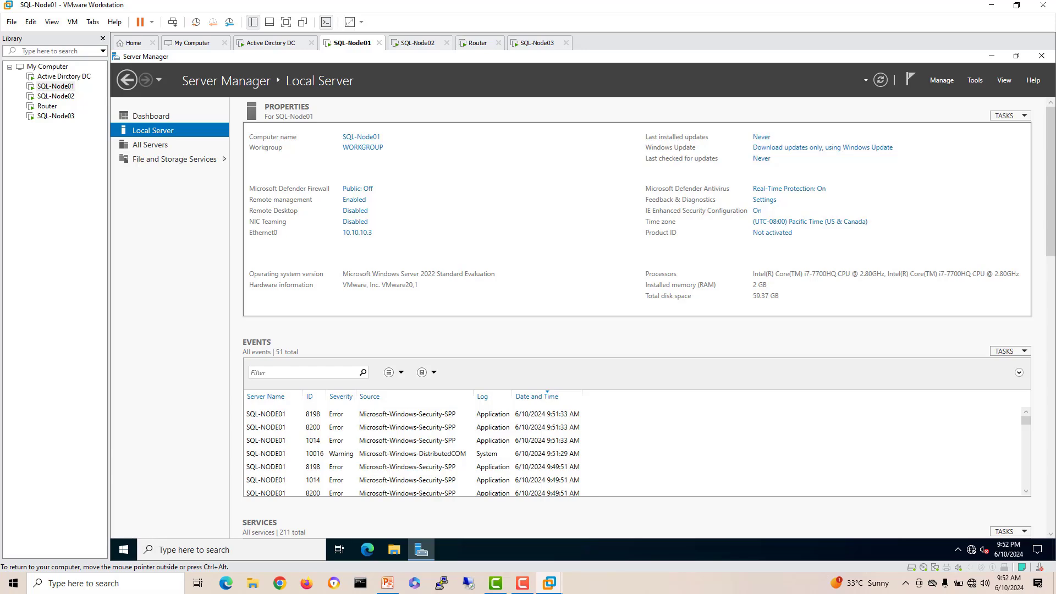
Step: On SQL-Node03, permanently dismiss the Windows Admin Center message and close Server Manager
{"action": "left_click", "coordinate": [270, 43]}
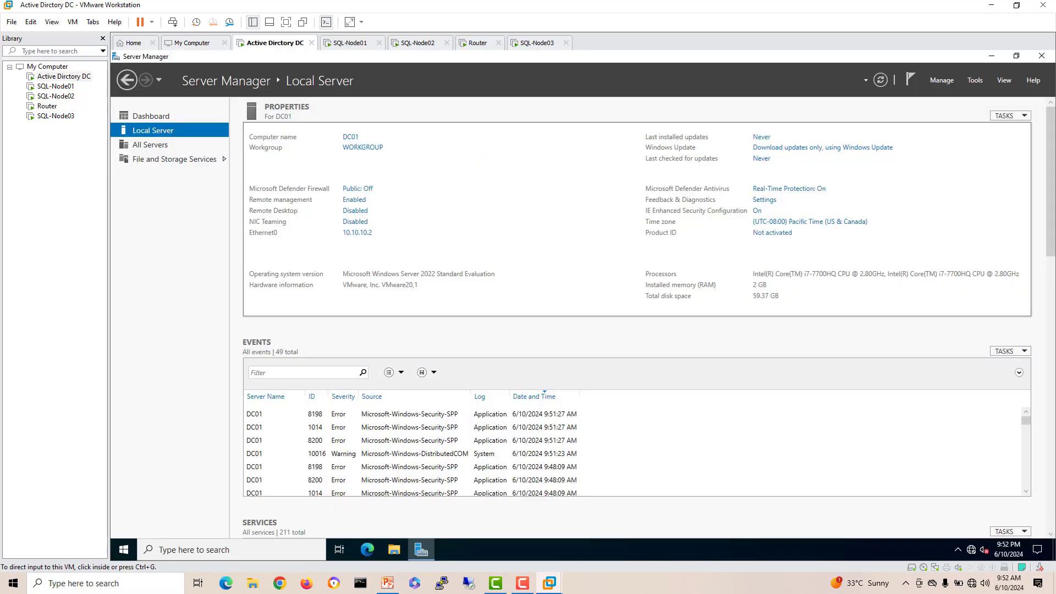
{"action": "left_click", "coordinate": [537, 43]}
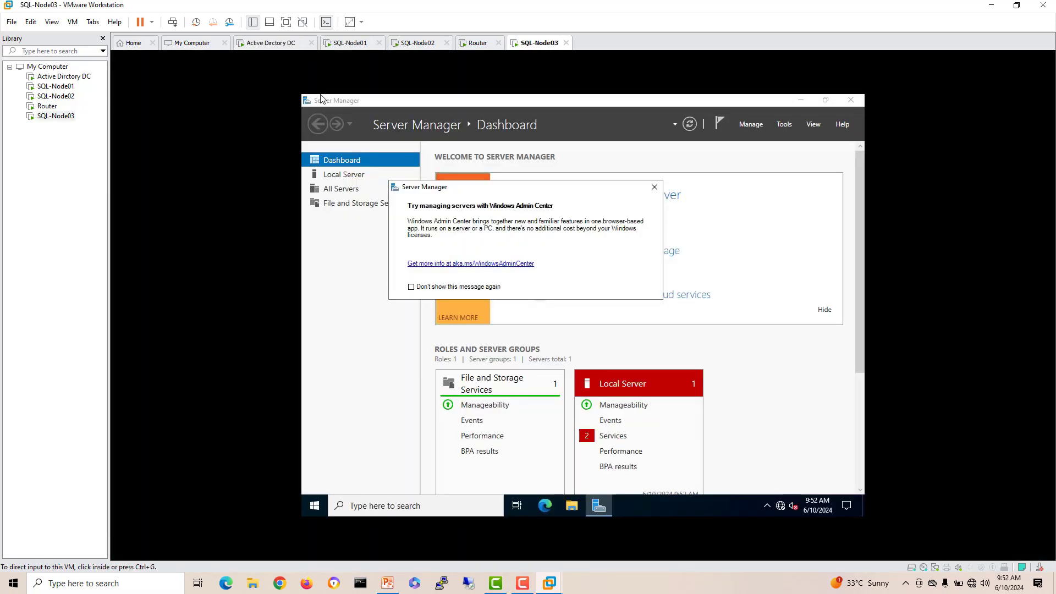
{"action": "left_click", "coordinate": [466, 287]}
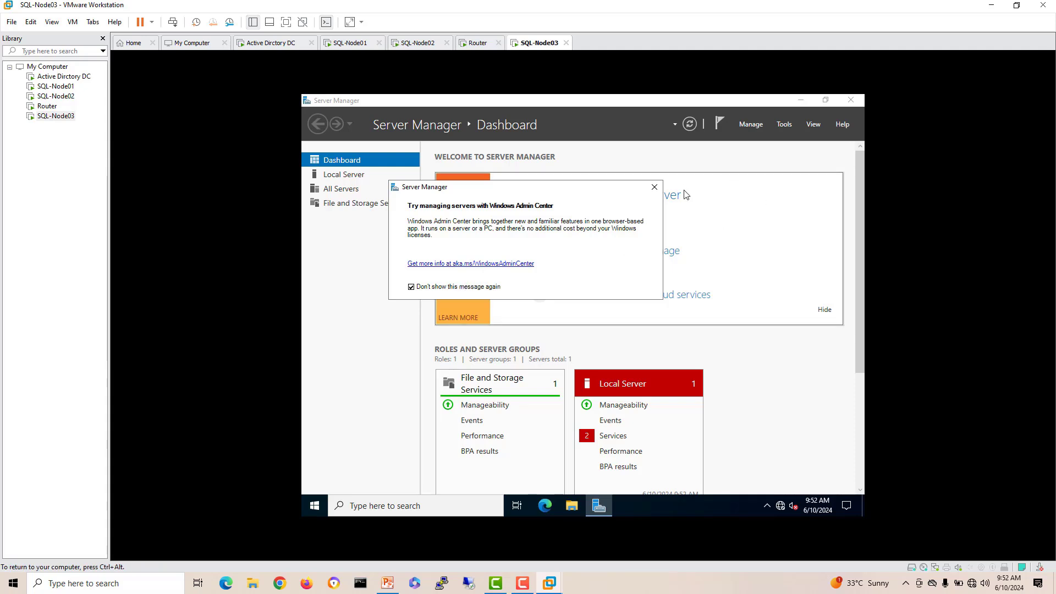
{"action": "left_click", "coordinate": [654, 187]}
{"action": "left_click", "coordinate": [851, 100]}
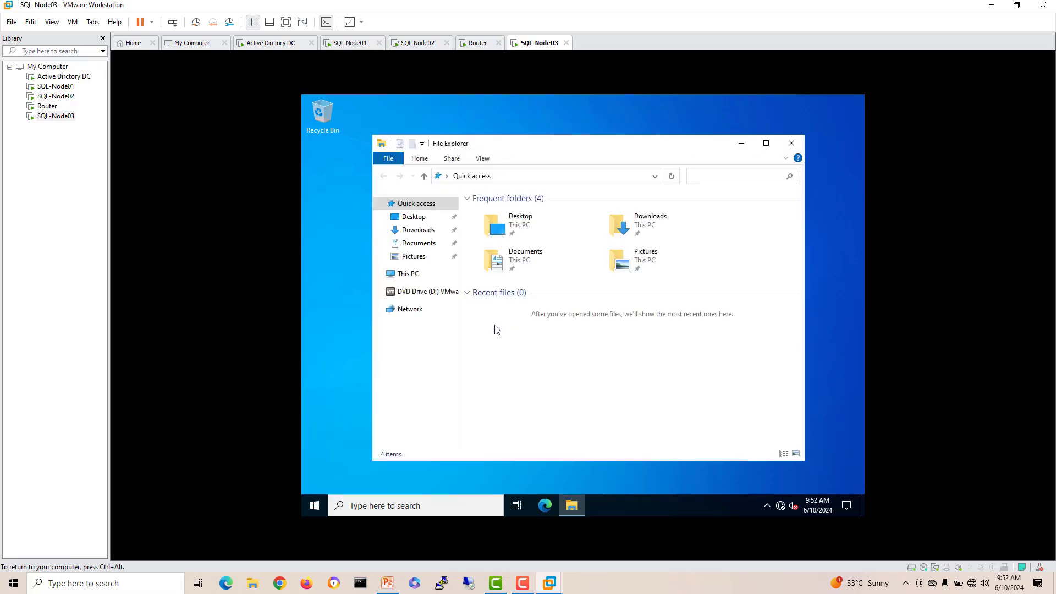
Step: Run setup64 from the VMware Tools disc and install with the default setup type
{"action": "left_click", "coordinate": [431, 296]}
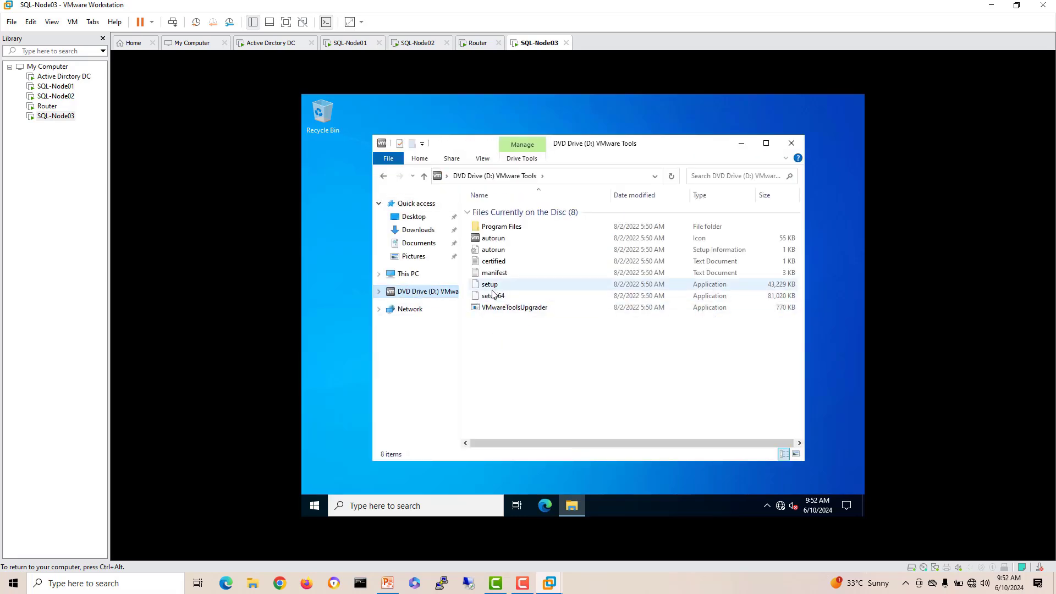
{"action": "double_click", "coordinate": [491, 297]}
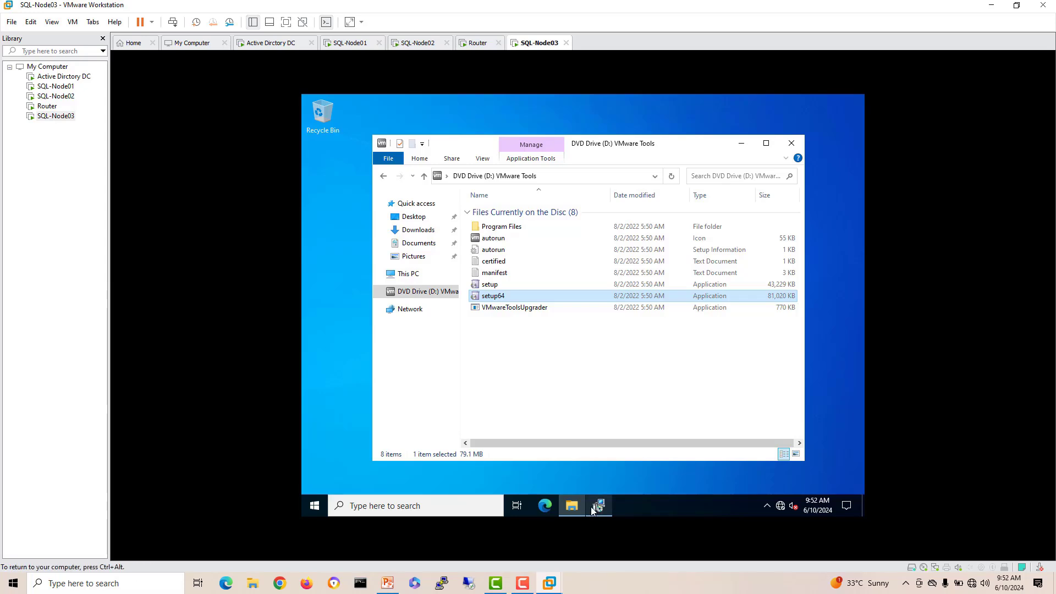
{"action": "left_click", "coordinate": [598, 506]}
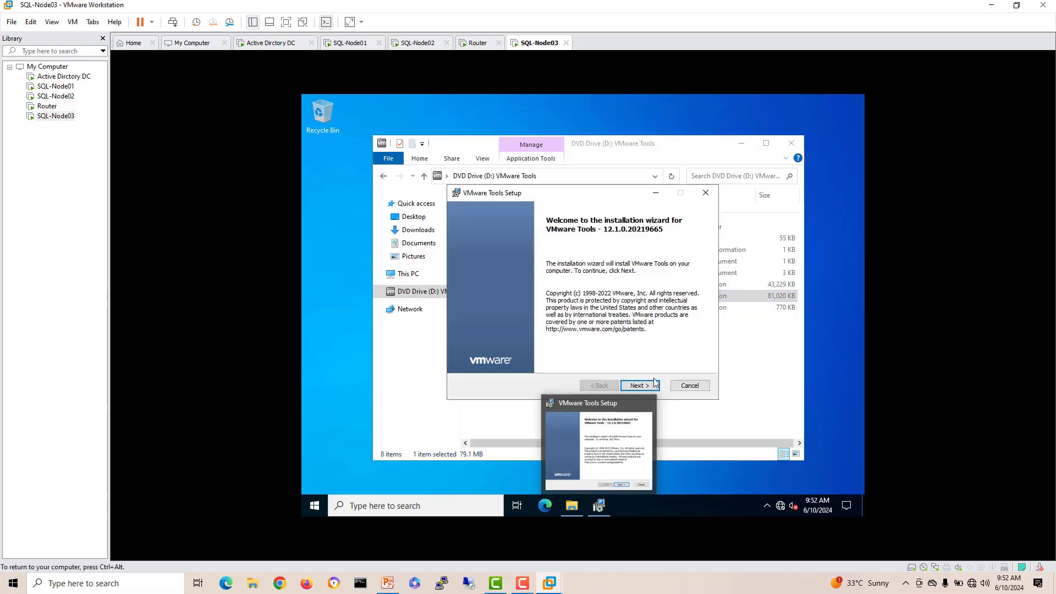
{"action": "left_click", "coordinate": [654, 386]}
{"action": "left_click", "coordinate": [655, 388]}
{"action": "left_click", "coordinate": [653, 387]}
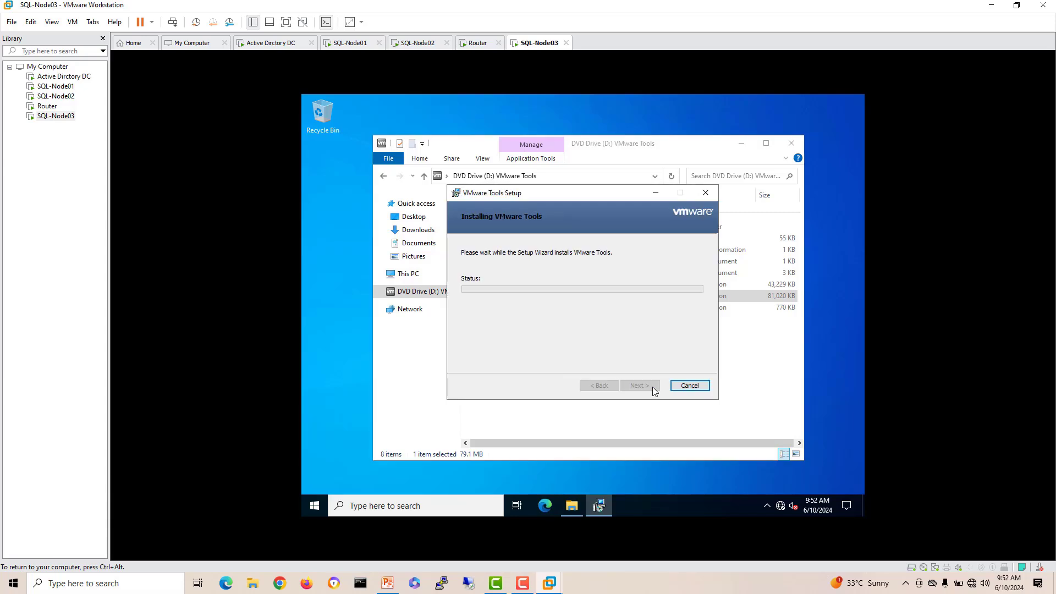
{"action": "left_click", "coordinate": [791, 144]}
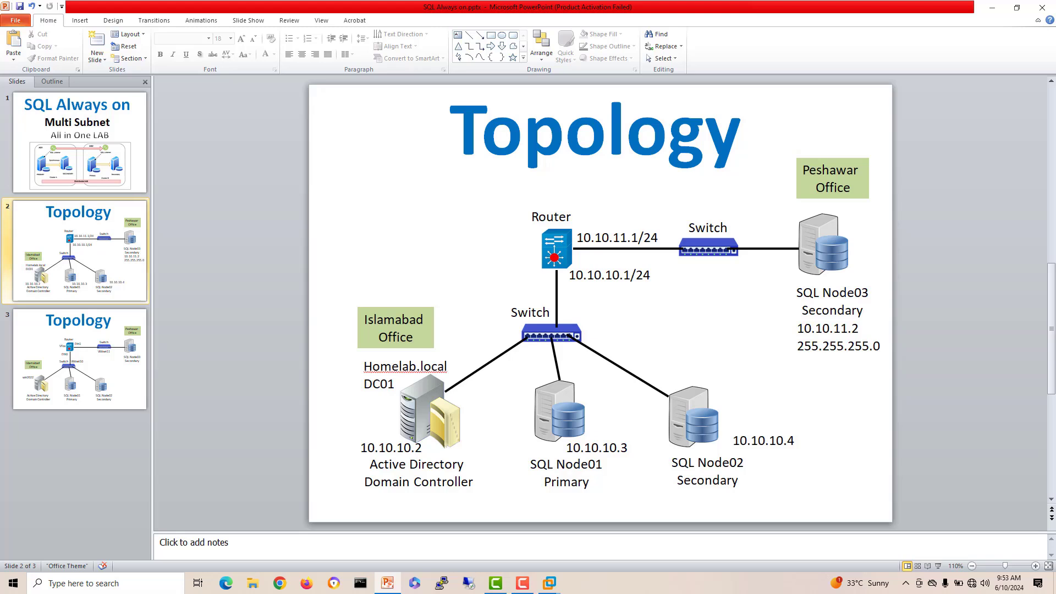
Step: Check the 10.10.10.1/24 router label on the Topology slide, then return to the Active Directory DC
{"action": "left_click", "coordinate": [613, 275]}
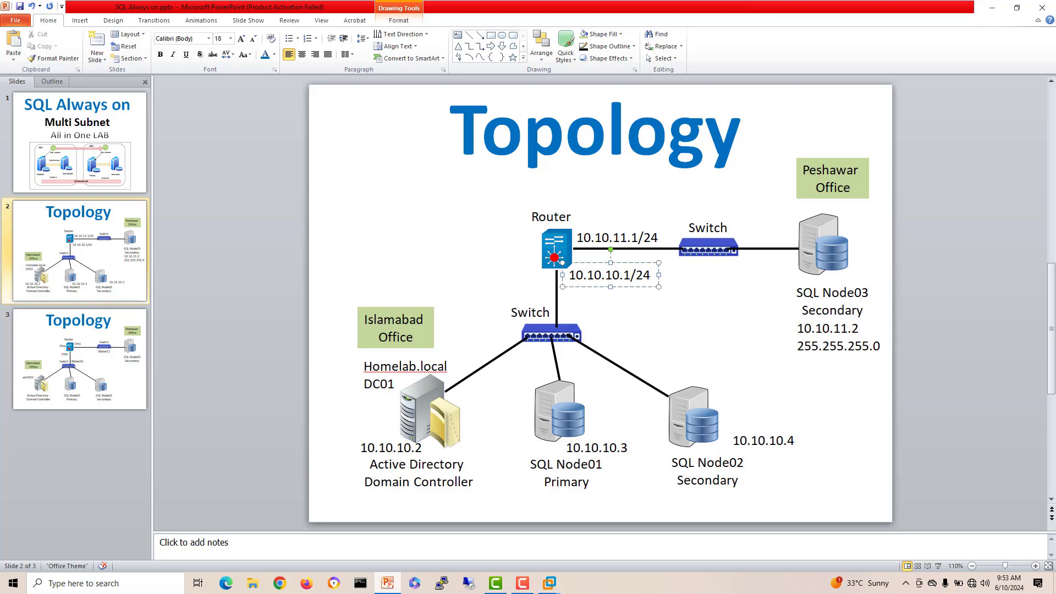
{"action": "mouse_move", "coordinate": [549, 583]}
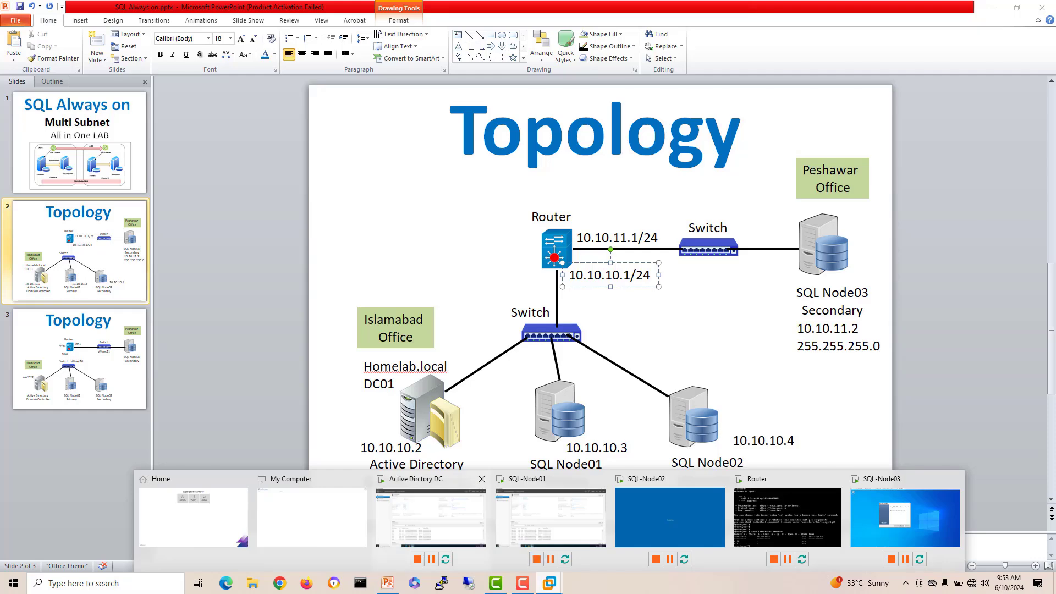
{"action": "left_click", "coordinate": [430, 515]}
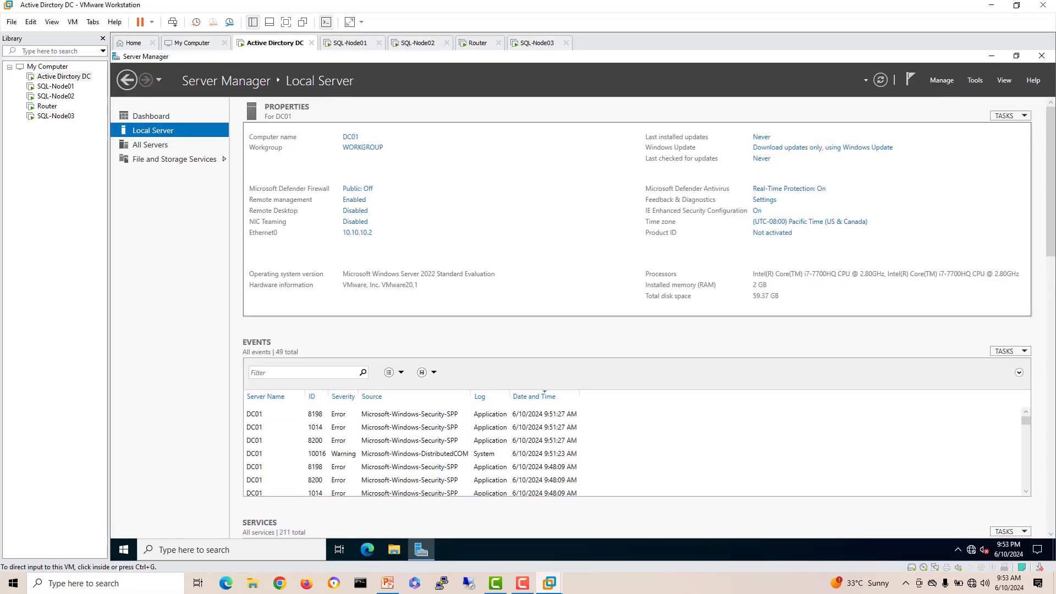
Step: Pin Command Prompt to DC01's taskbar, open it as administrator, and run ipconfig
{"action": "left_click", "coordinate": [124, 549]}
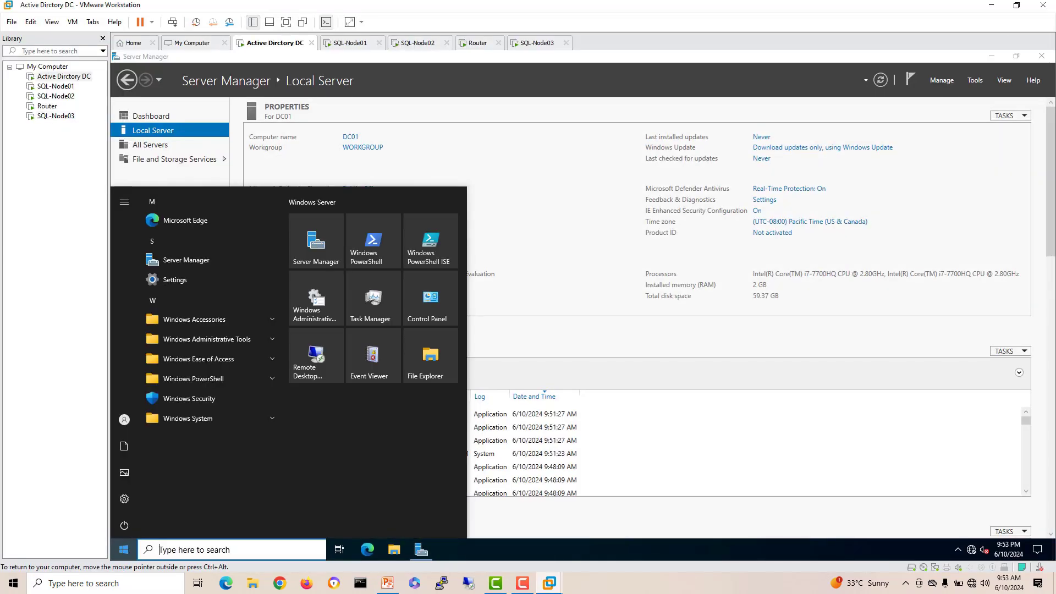
{"action": "type", "text": "cmd"}
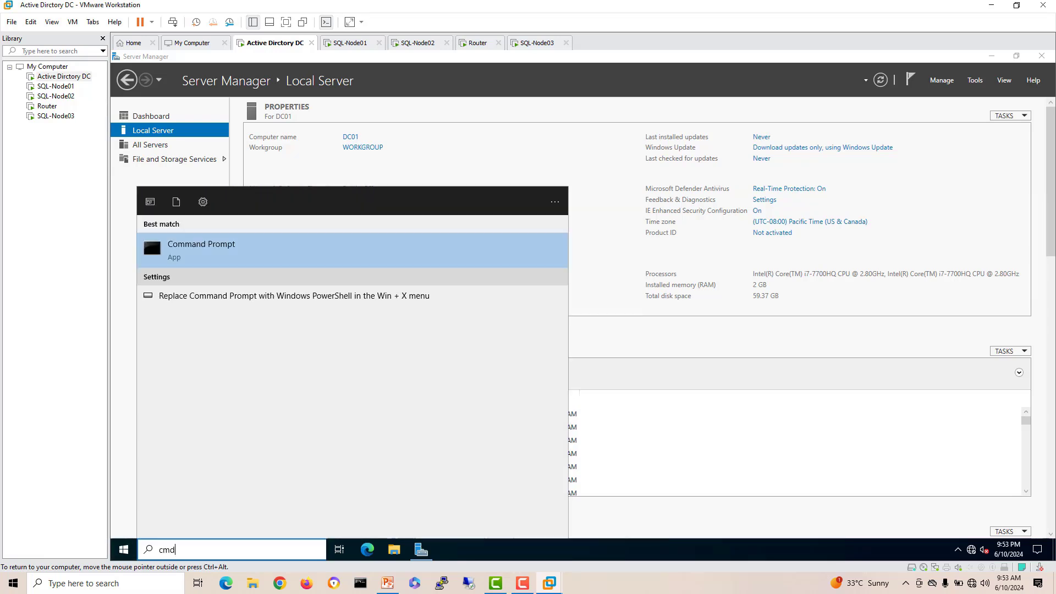
{"action": "key", "text": "shift+F10"}
{"action": "key", "text": "Down"}
{"action": "key", "text": "Down"}
{"action": "key", "text": "Down"}
{"action": "key", "text": "Down"}
{"action": "key", "text": "Down"}
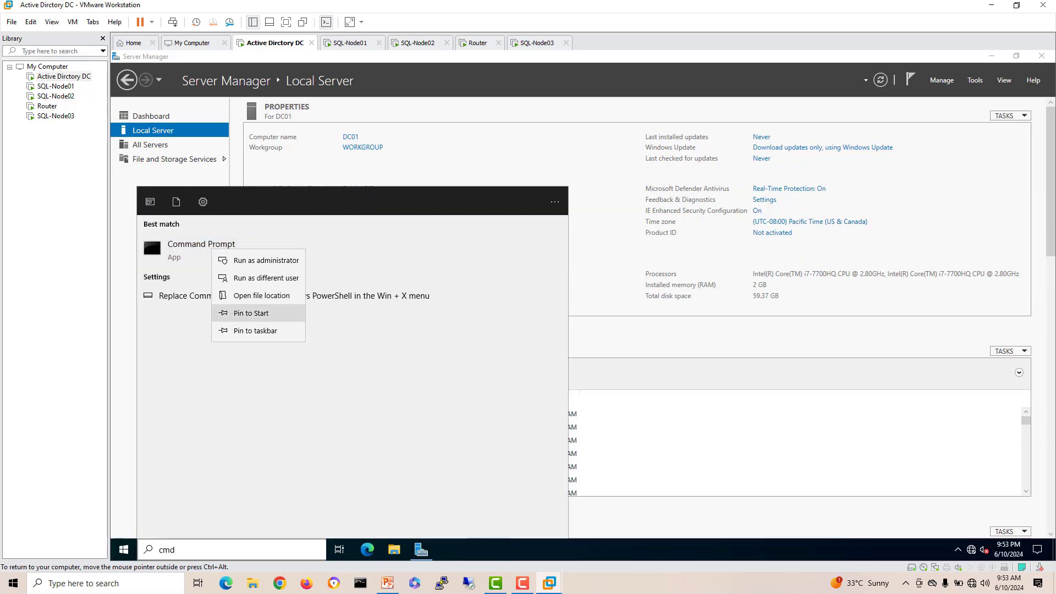
{"action": "key", "text": "Return"}
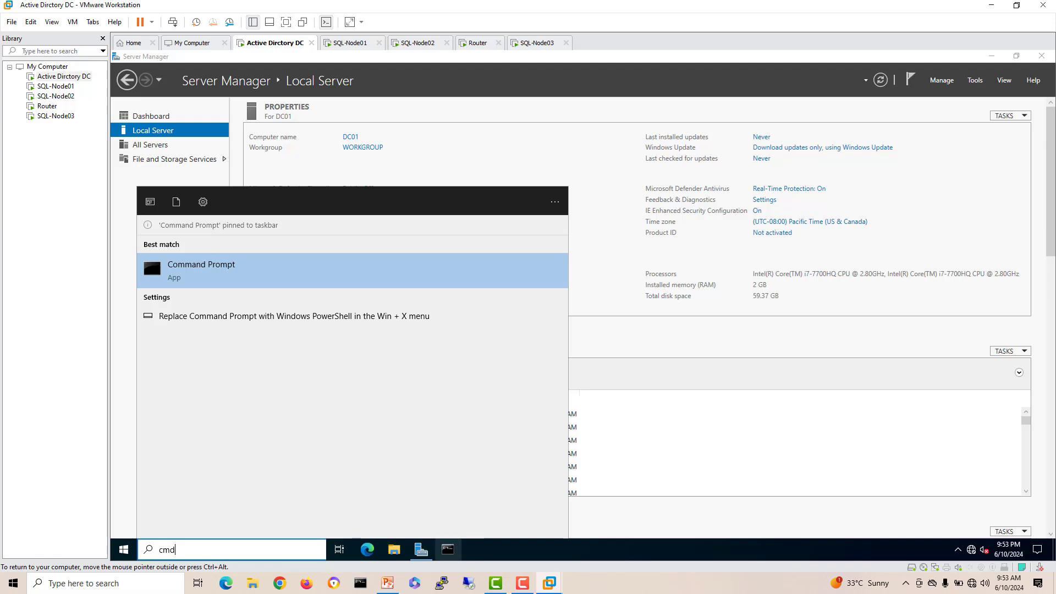
{"action": "left_click", "coordinate": [150, 251]}
{"action": "type", "text": "ipconfig"}
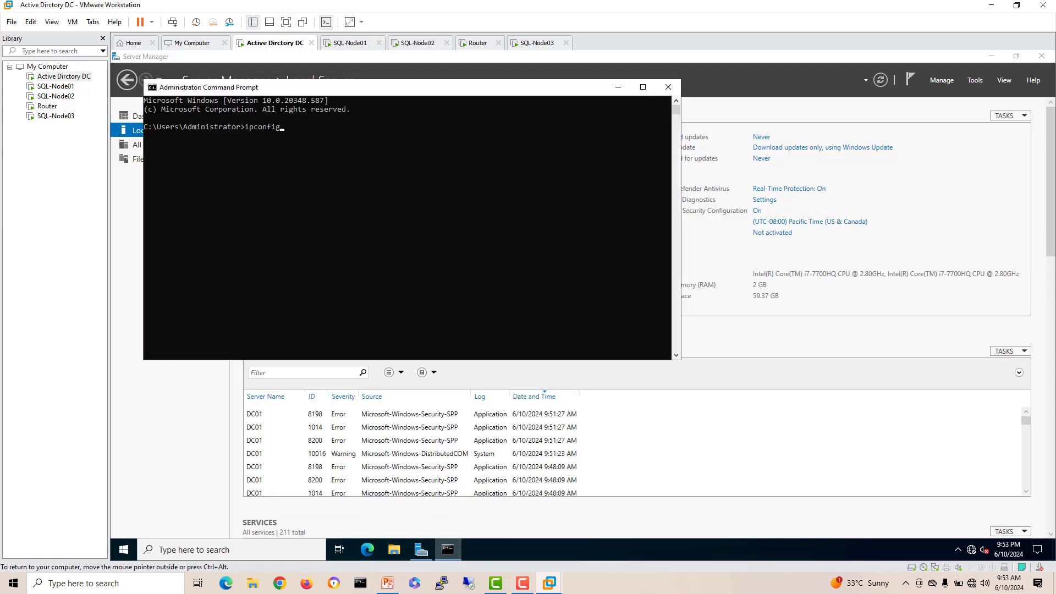
{"action": "key", "text": "Return"}
Step: Ping the router at 10.10.10.1, stopping it when it fails
{"action": "type", "text": "pi"}
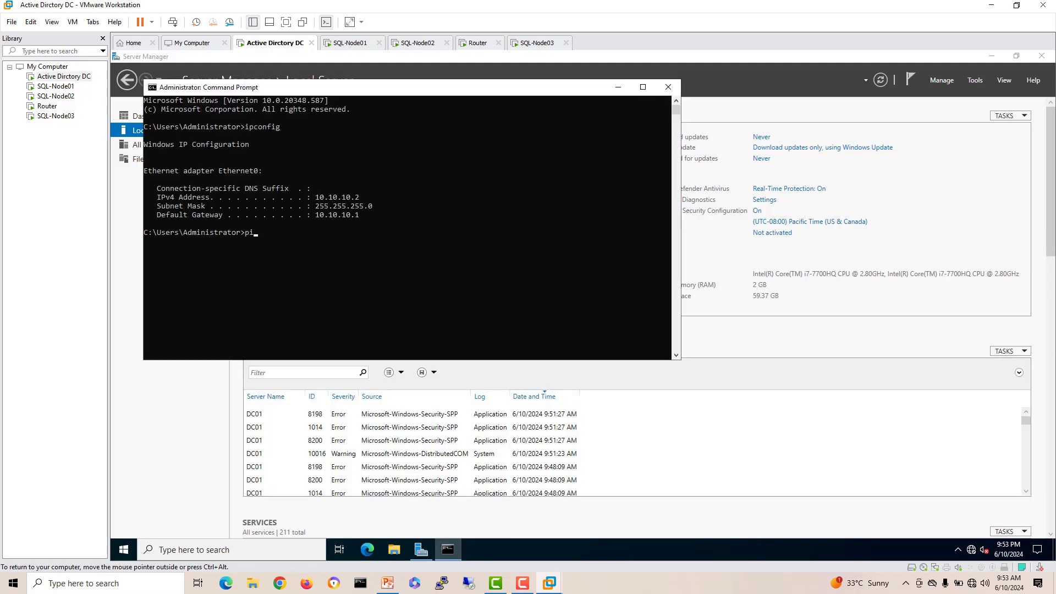
{"action": "type", "text": "ng 10.10.10.1"}
{"action": "key", "text": "Return"}
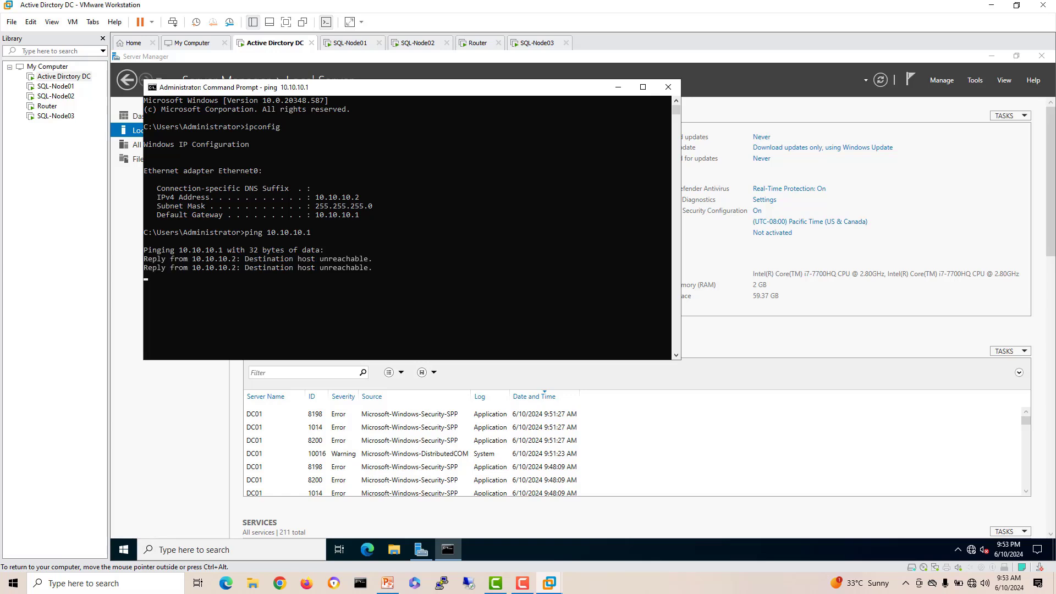
{"action": "key", "text": "ctrl+c"}
Step: Ping the SQL nodes at 10.10.10.3, 10.10.10.4 and 10.10.11.2, then close Command Prompt
{"action": "type", "text": "ping 10.10.10.1"}
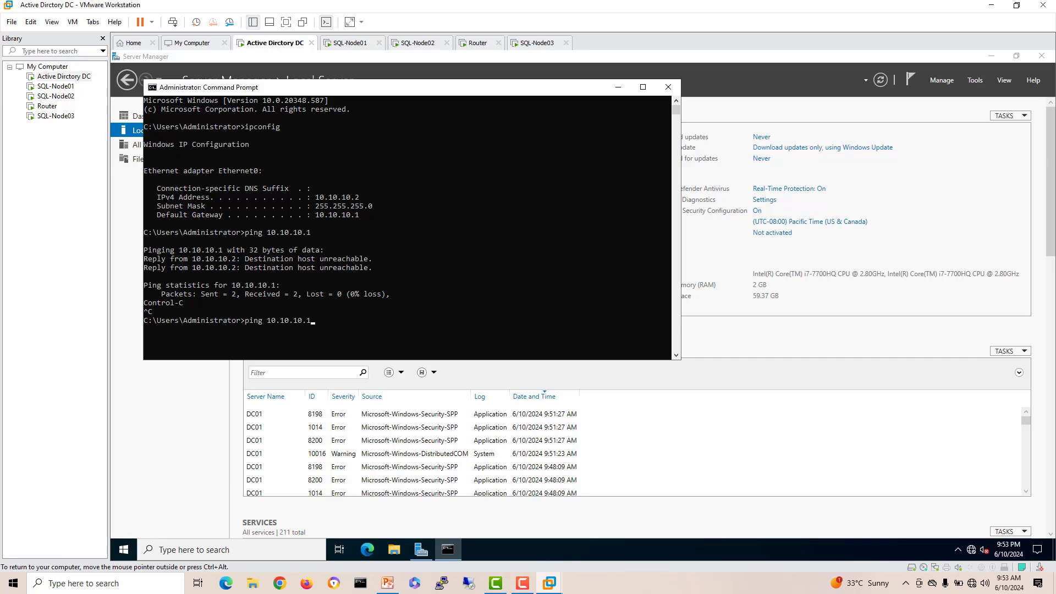
{"action": "key", "text": "BackSpace"}
{"action": "type", "text": "3"}
{"action": "key", "text": "Return"}
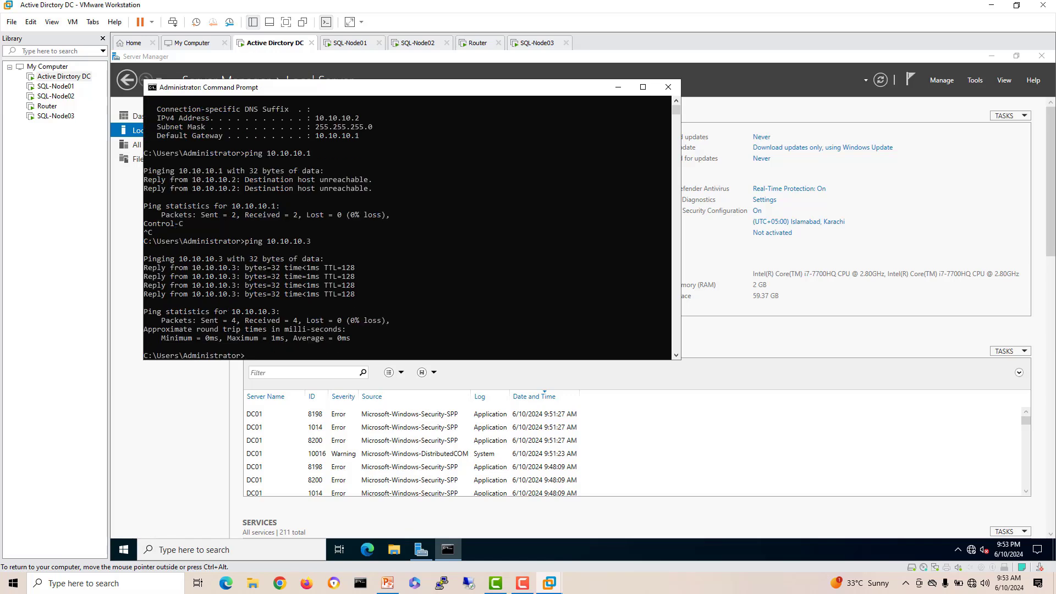
{"action": "key", "text": "Up"}
{"action": "type", "text": "4"}
{"action": "key", "text": "Return"}
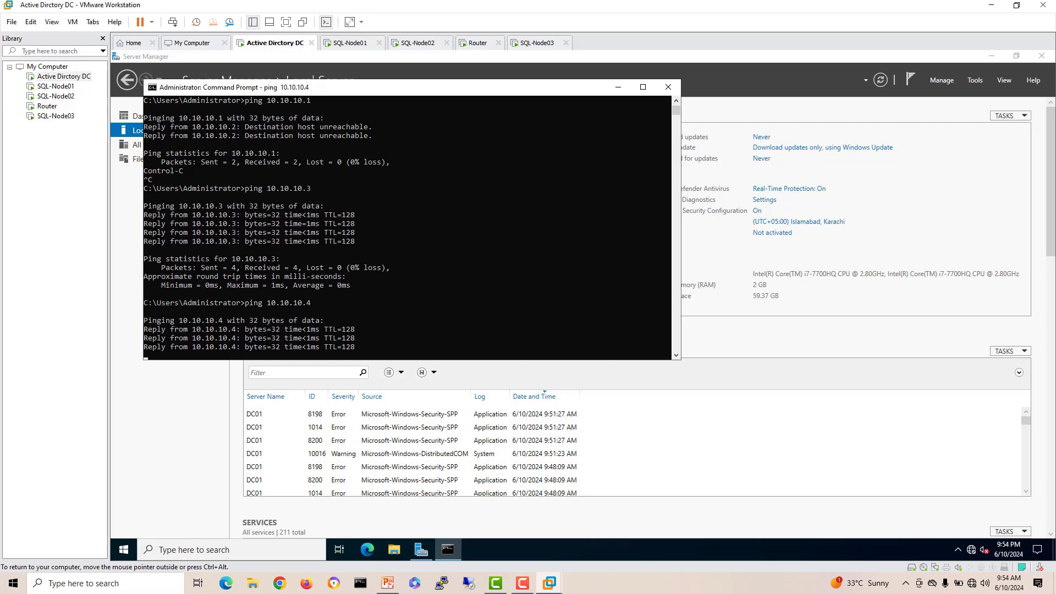
{"action": "key", "text": "Up"}
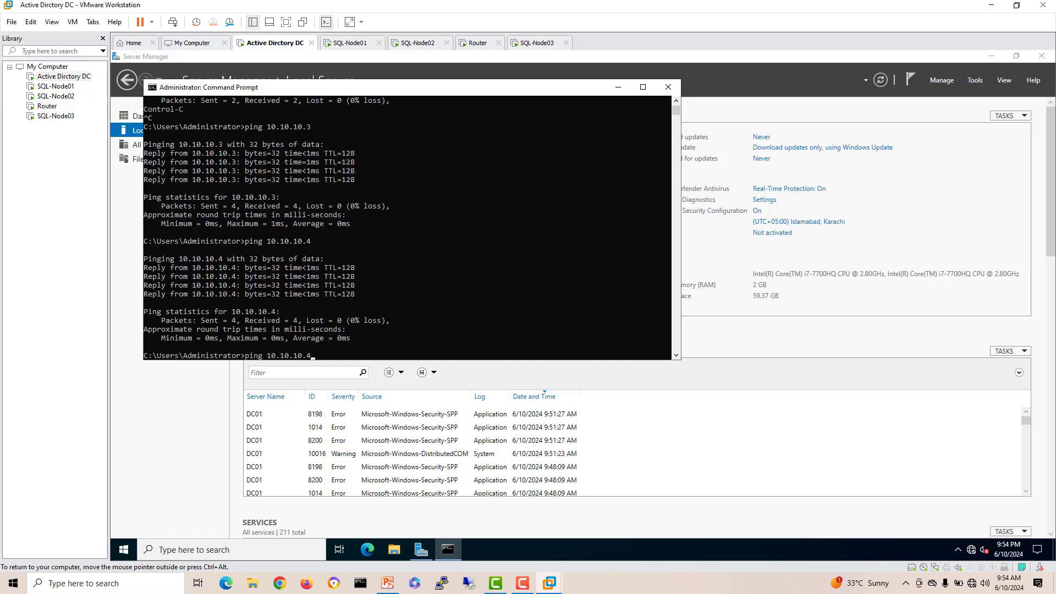
{"action": "key", "text": "BackSpace"}
{"action": "type", "text": "11.2"}
{"action": "key", "text": "Return"}
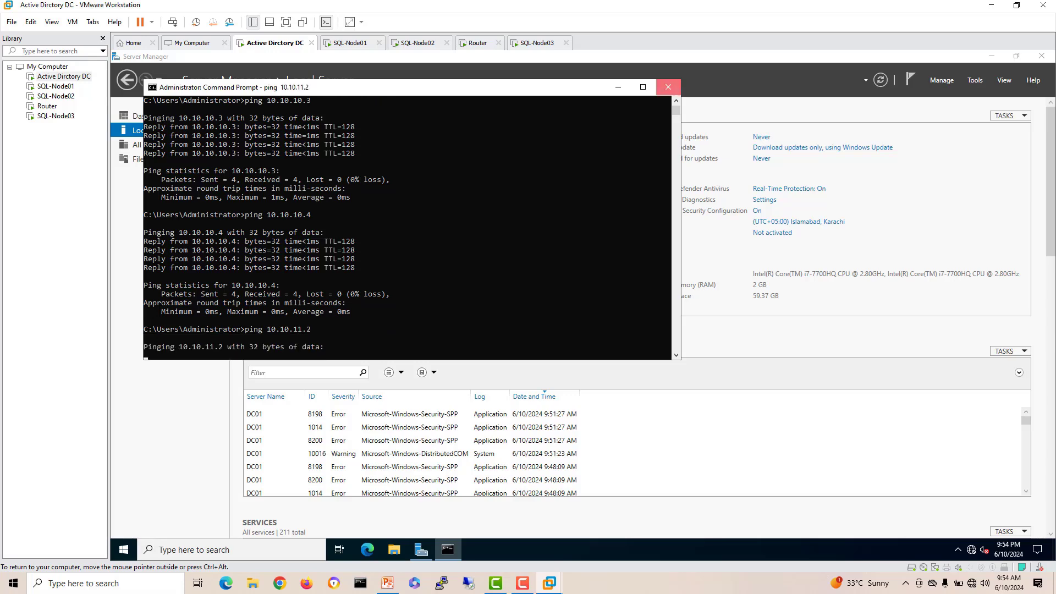
{"action": "left_click", "coordinate": [669, 87]}
Step: Finish SQL-Node03's VMware Tools setup, accept the restart, and go back to DC01
{"action": "left_click", "coordinate": [538, 42]}
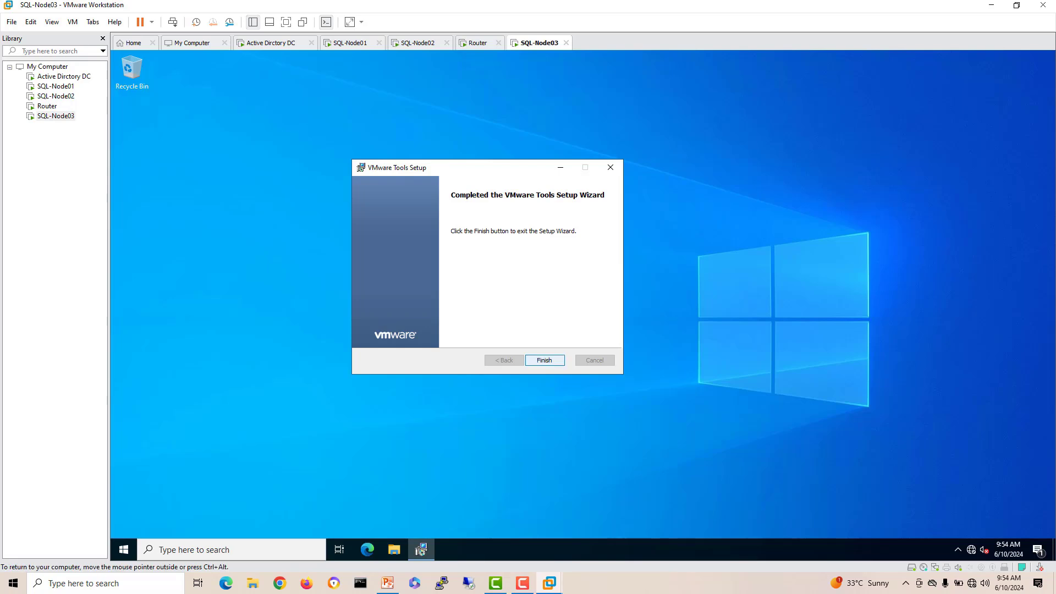
{"action": "left_click", "coordinate": [544, 361]}
{"action": "left_click", "coordinate": [546, 326]}
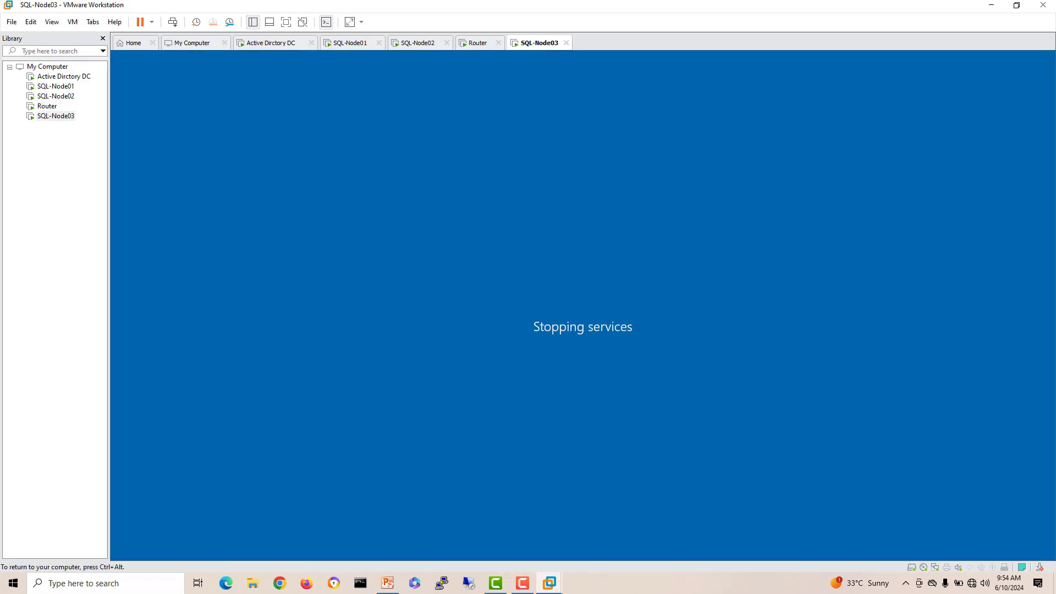
{"action": "left_click", "coordinate": [271, 43]}
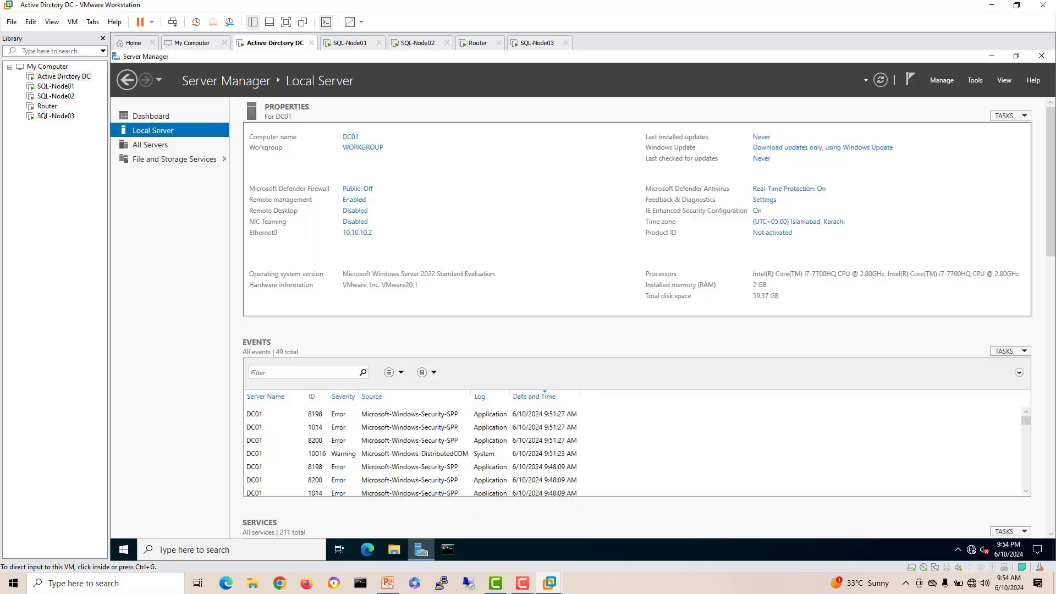
Step: Reopen the pinned Command Prompt on DC01 and run ipconfig
{"action": "left_click", "coordinate": [448, 549]}
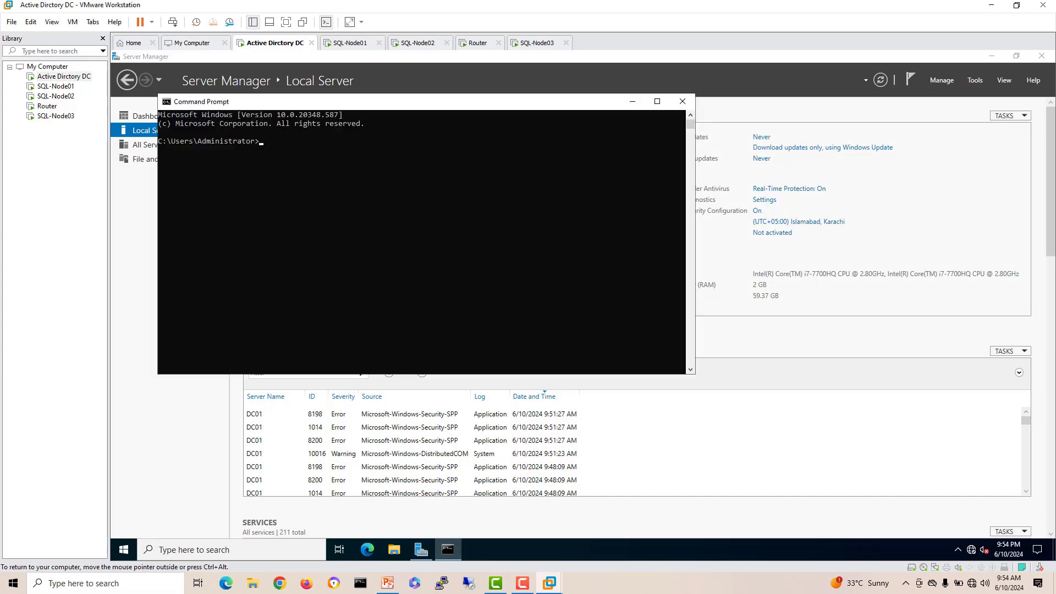
{"action": "type", "text": "jping"}
{"action": "key", "text": "BackSpace"}
{"action": "key", "text": "BackSpace"}
{"action": "key", "text": "BackSpace"}
{"action": "key", "text": "BackSpace"}
{"action": "key", "text": "BackSpace"}
{"action": "type", "text": "ipconfig"}
{"action": "key", "text": "Return"}
Step: Start a continuous 'ping 10.10.10.1 -t' to the router and bring up the PowerPoint Topology slide
{"action": "type", "text": "i"}
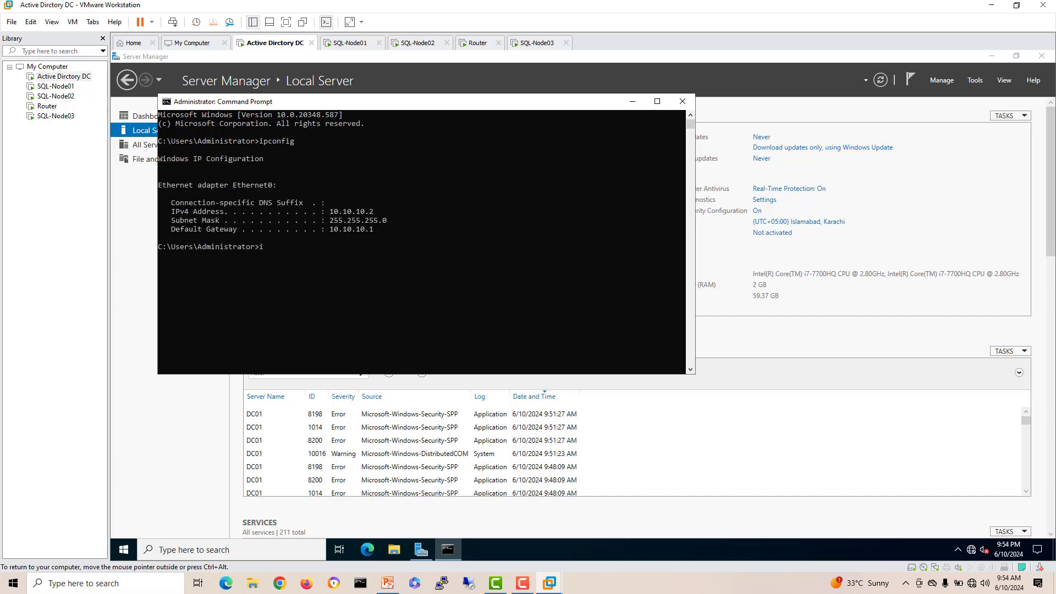
{"action": "type", "text": "ng"}
{"action": "key", "text": "BackSpace"}
{"action": "key", "text": "BackSpace"}
{"action": "type", "text": "ping 10.10.10.1 -t"}
{"action": "key", "text": "Return"}
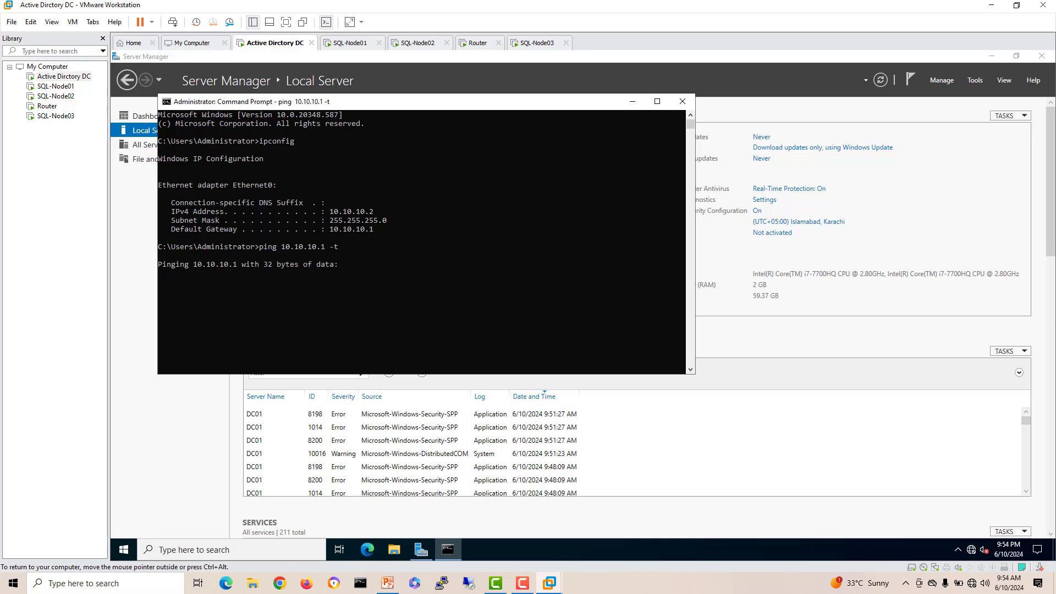
{"action": "left_click_drag", "start_coordinate": [409, 105], "coordinate": [427, 139]}
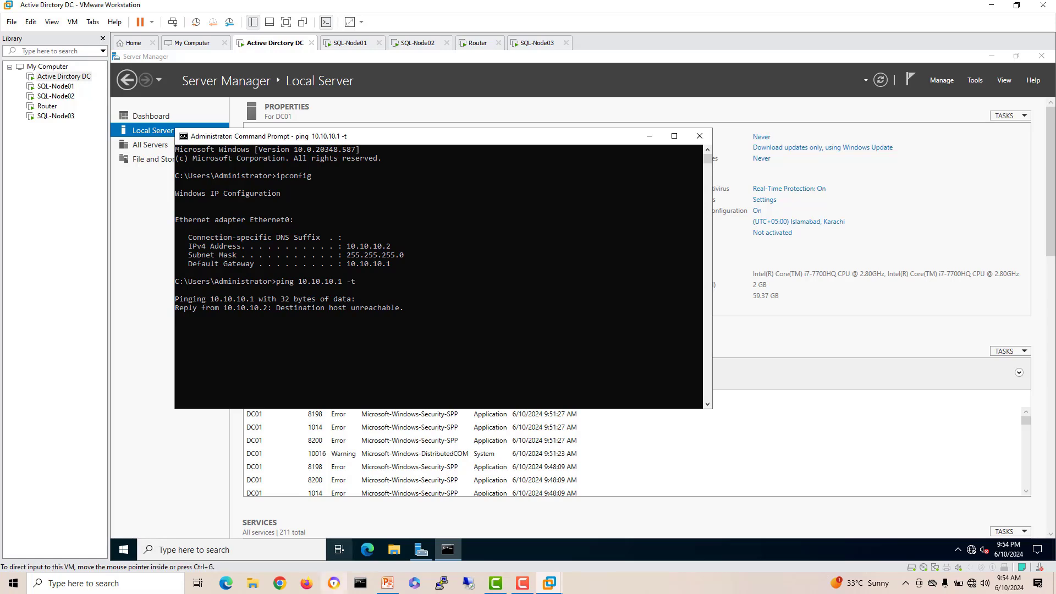
{"action": "left_click", "coordinate": [388, 583]}
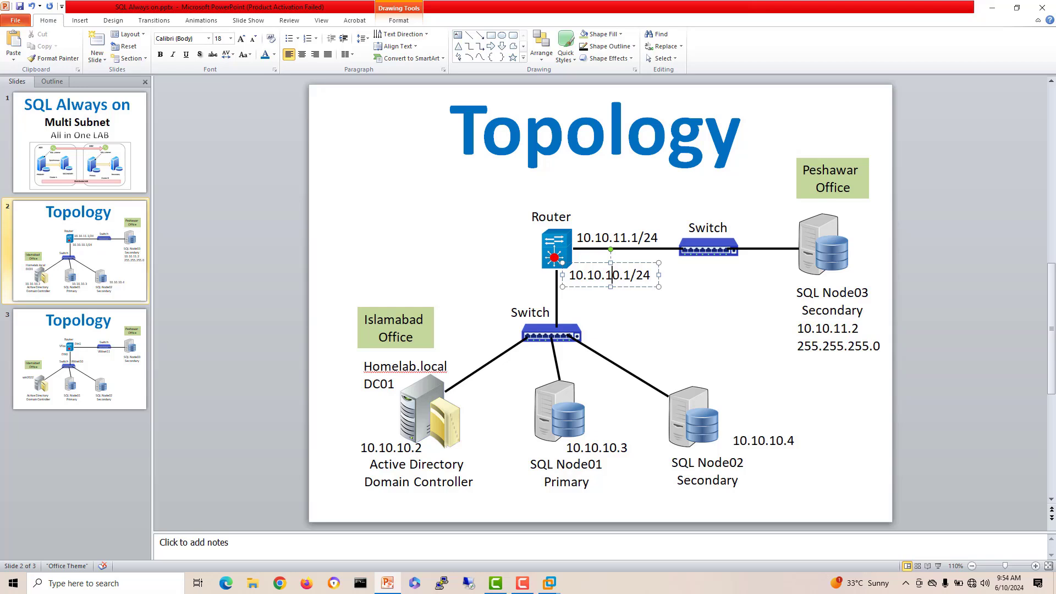
Step: Check the router's 10.10.10.1/24 address and picture on the slide, then return to the Router VM
{"action": "left_click", "coordinate": [635, 275]}
{"action": "left_click", "coordinate": [556, 248]}
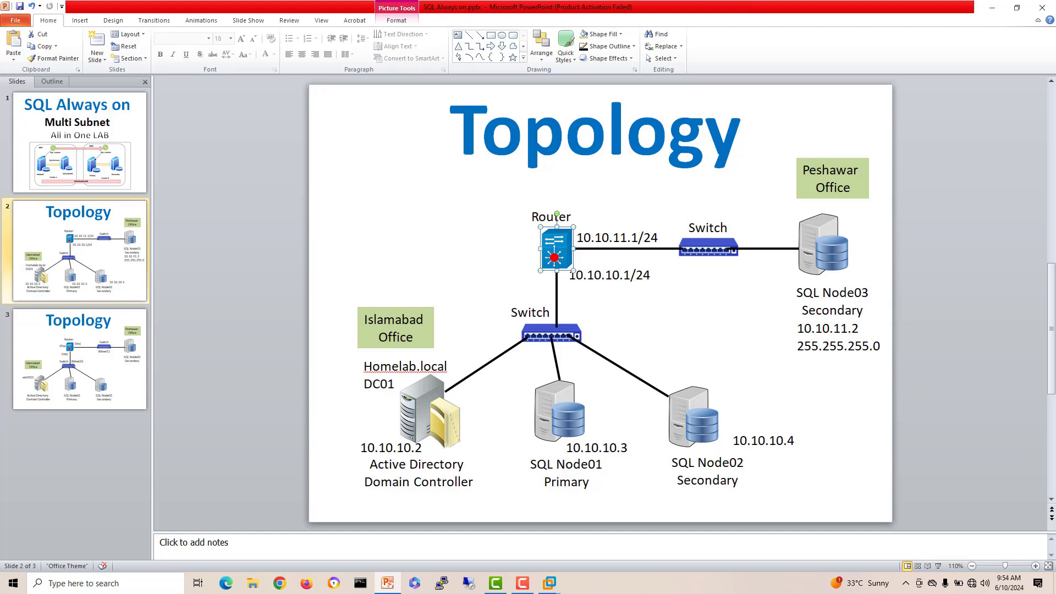
{"action": "mouse_move", "coordinate": [549, 583]}
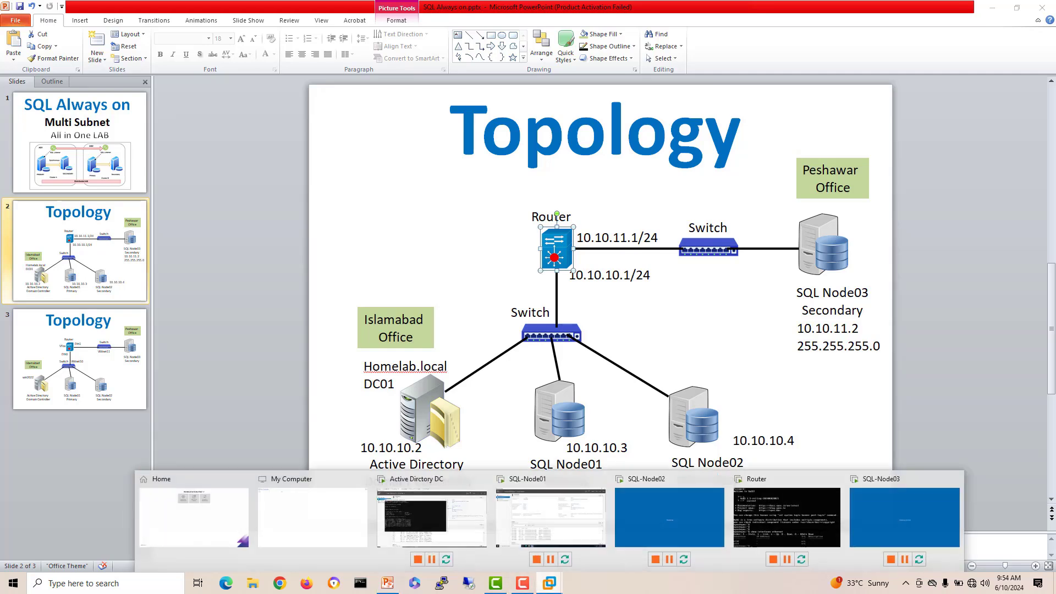
{"action": "left_click", "coordinate": [784, 517]}
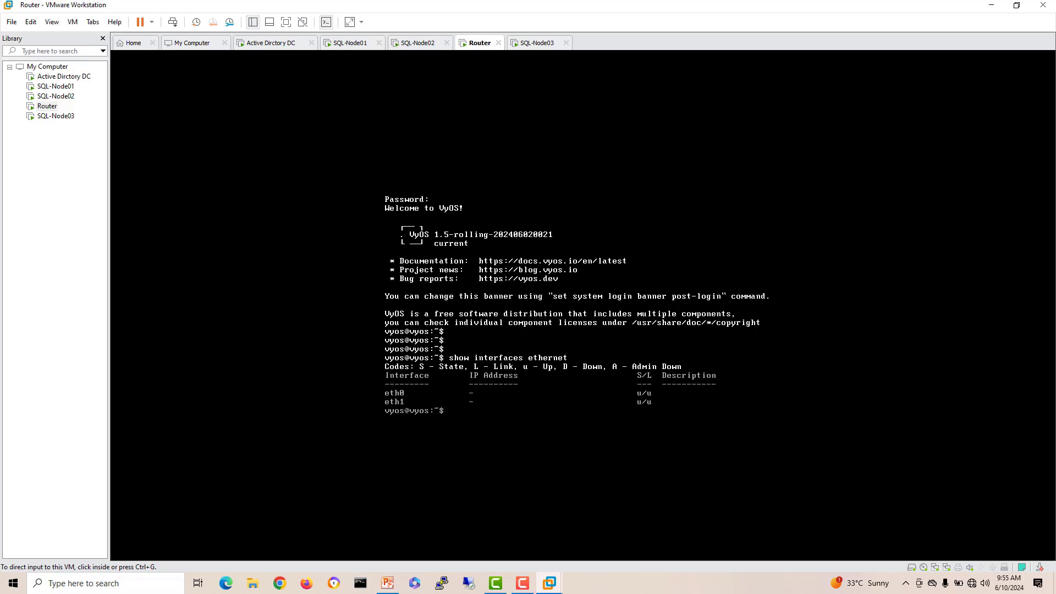
Step: In the VyOS console, enter configuration mode and set eth0's address to 10.10.10.1/24
{"action": "key", "text": "ctrl+g"}
{"action": "type", "text": "config"}
{"action": "key", "text": "Return"}
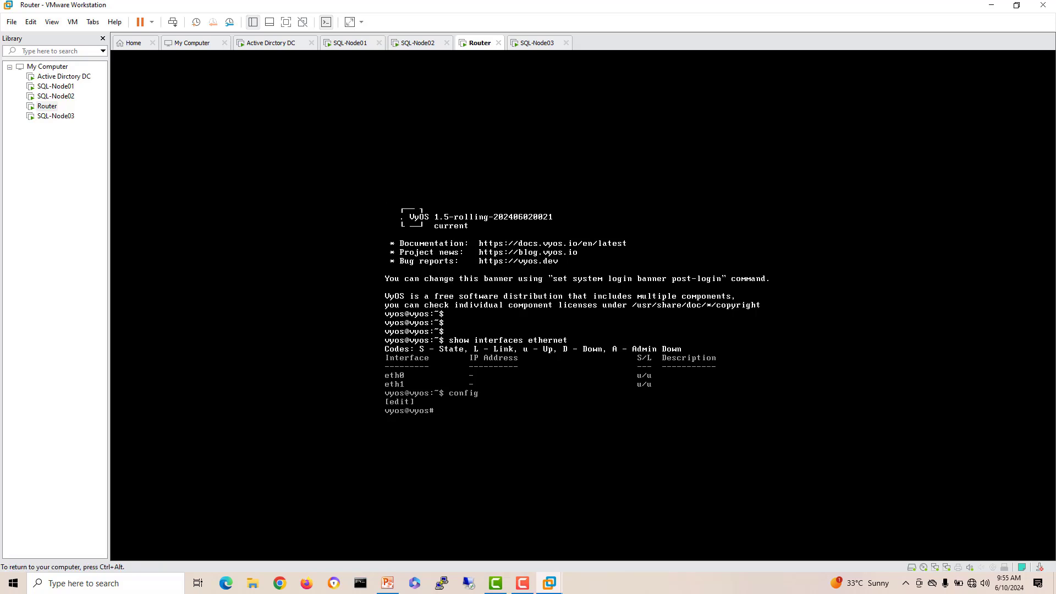
{"action": "key", "text": "Return"}
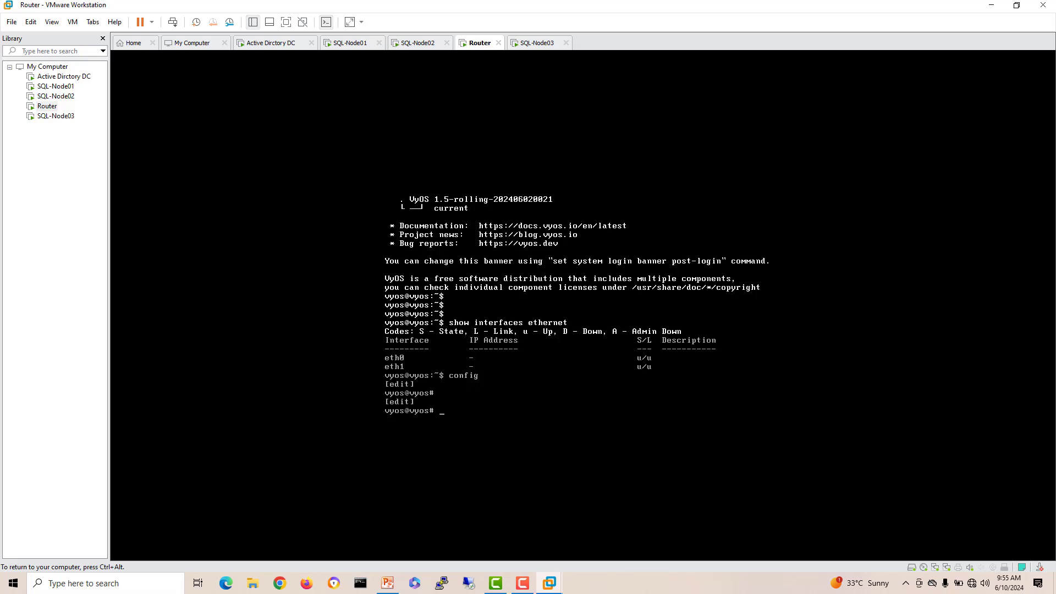
{"action": "type", "text": "set interfaces ethernet"}
{"action": "type", "text": " th"}
{"action": "key", "text": "BackSpace"}
{"action": "key", "text": "BackSpace"}
{"action": "key", "text": "BackSpace"}
{"action": "type", "text": "e"}
{"action": "key", "text": "BackSpace"}
{"action": "type", "text": "eth0 address"}
{"action": "key", "text": "Delete"}
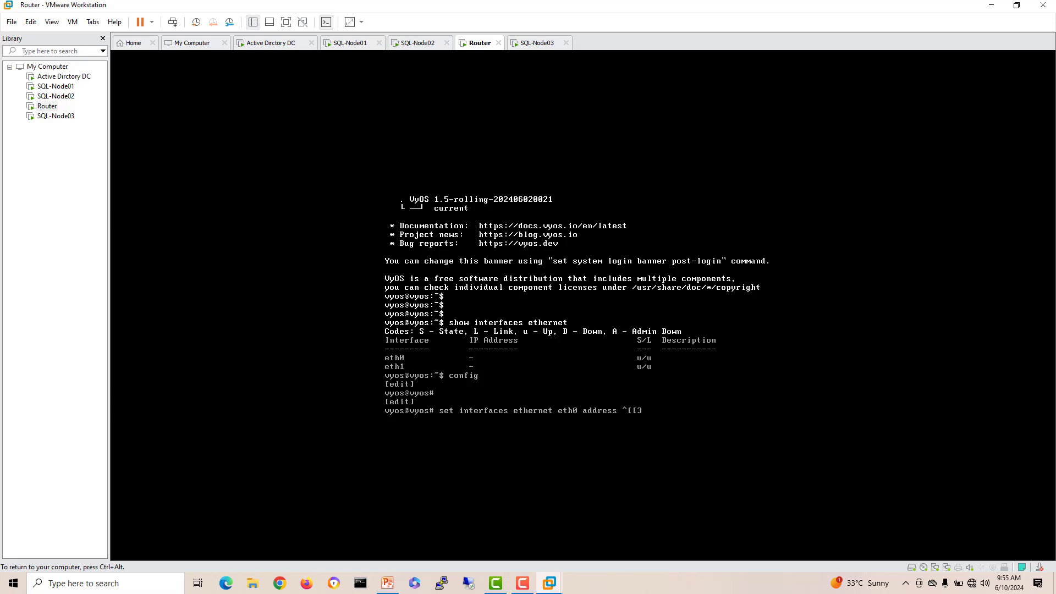
{"action": "key", "text": "Delete"}
{"action": "key", "text": "BackSpace"}
{"action": "key", "text": "BackSpace"}
{"action": "key", "text": "BackSpace"}
{"action": "key", "text": "BackSpace"}
{"action": "key", "text": "BackSpace"}
{"action": "key", "text": "BackSpace"}
{"action": "key", "text": "BackSpace"}
{"action": "key", "text": "BackSpace"}
{"action": "key", "text": "BackSpace"}
{"action": "type", "text": "10.10.10.1/24"}
{"action": "key", "text": "Return"}
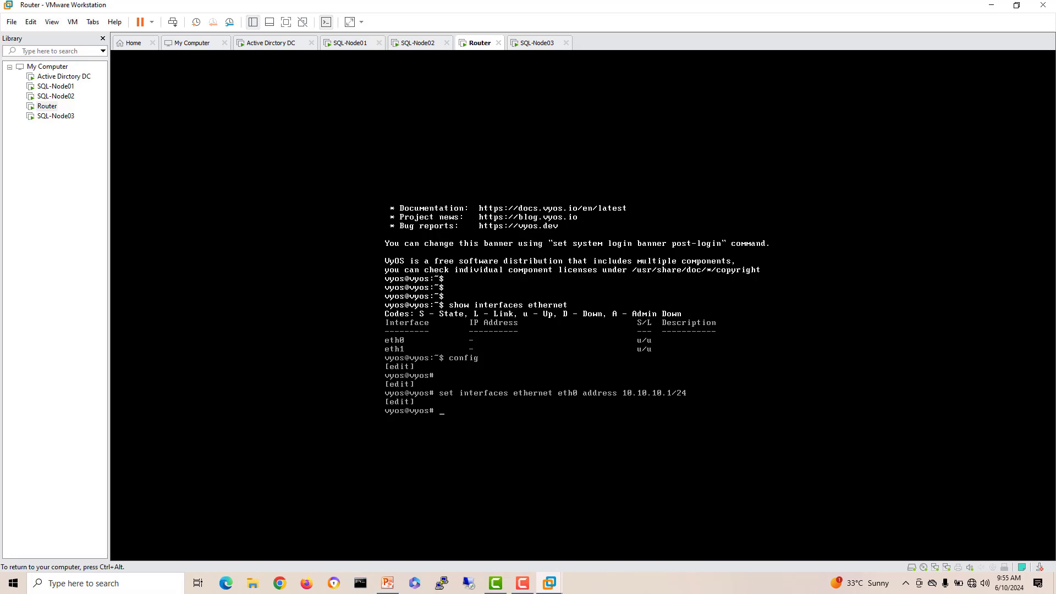
Step: Commit and save the router configuration
{"action": "type", "text": "commit"}
{"action": "key", "text": "Return"}
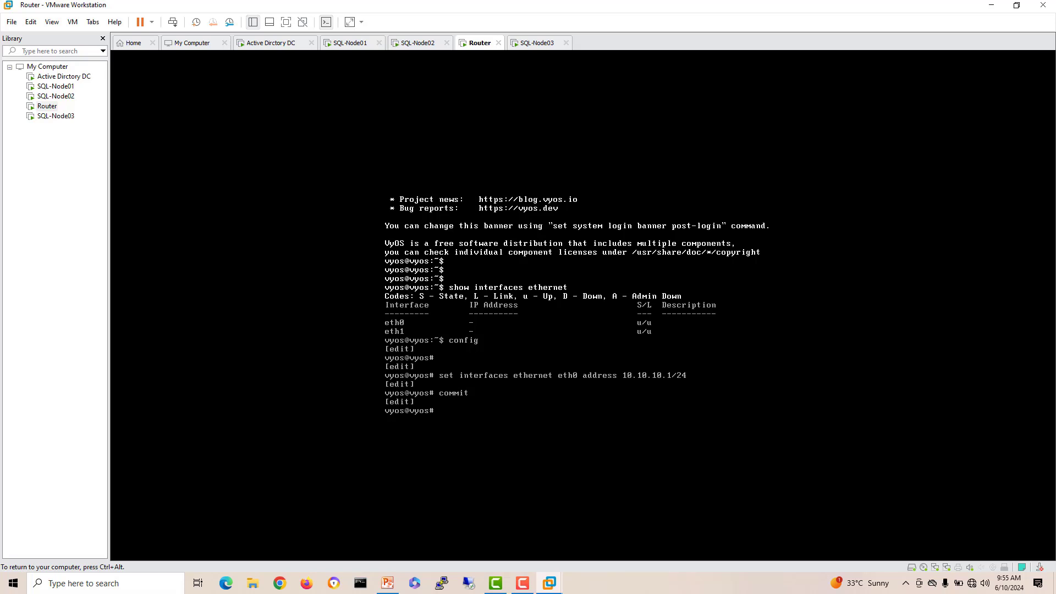
{"action": "type", "text": "save"}
{"action": "key", "text": "Return"}
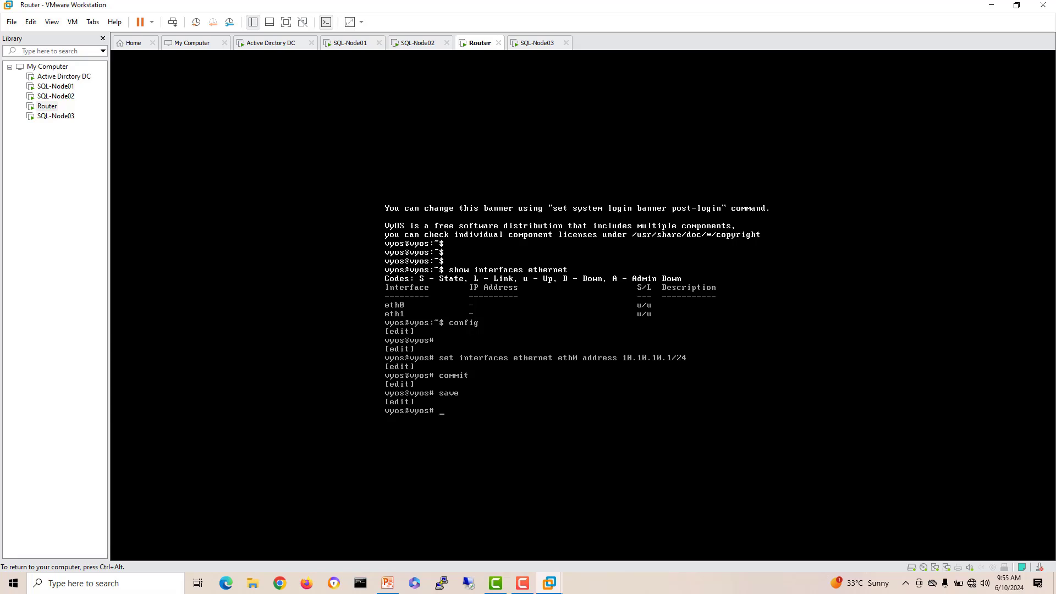
Step: Confirm DC01's ping to 10.10.10.1 now replies, then return to PowerPoint's Topology slide
{"action": "key", "text": "ctrl+alt"}
{"action": "left_click", "coordinate": [271, 43]}
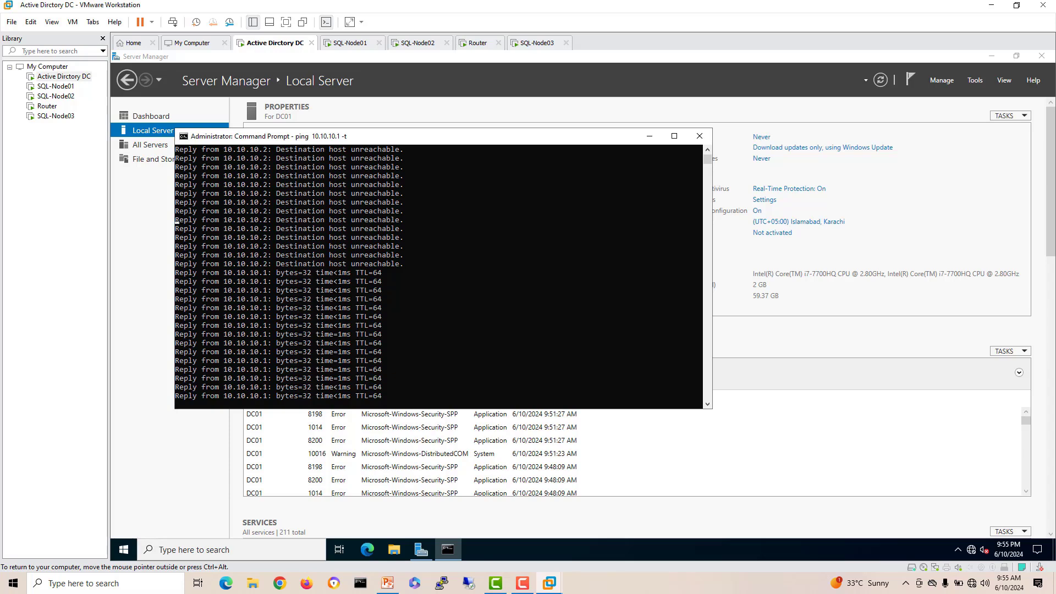
{"action": "left_click", "coordinate": [388, 583]}
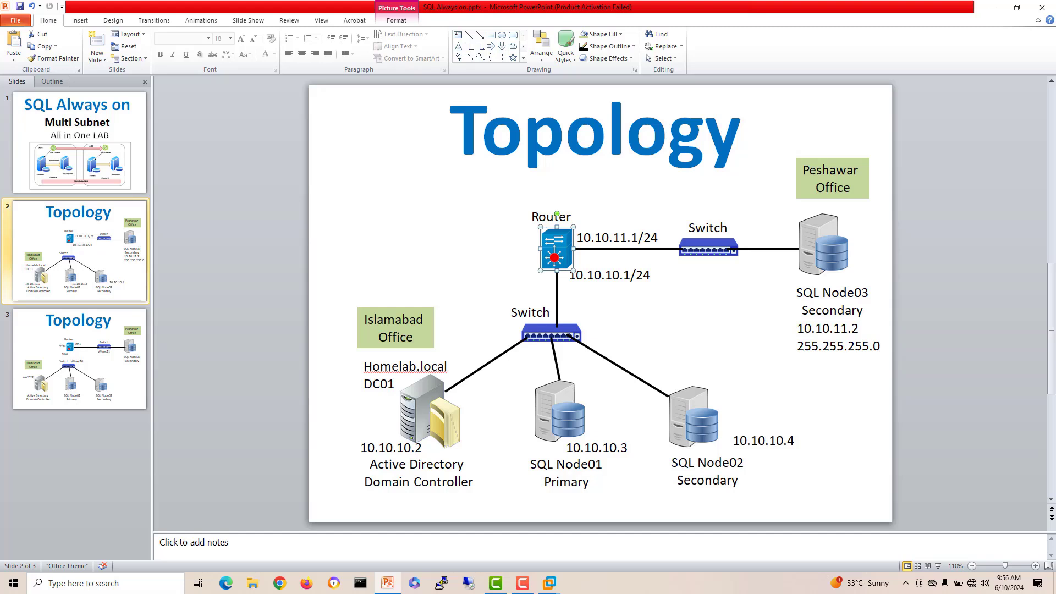
{"action": "left_click_drag", "start_coordinate": [623, 276], "coordinate": [576, 275]}
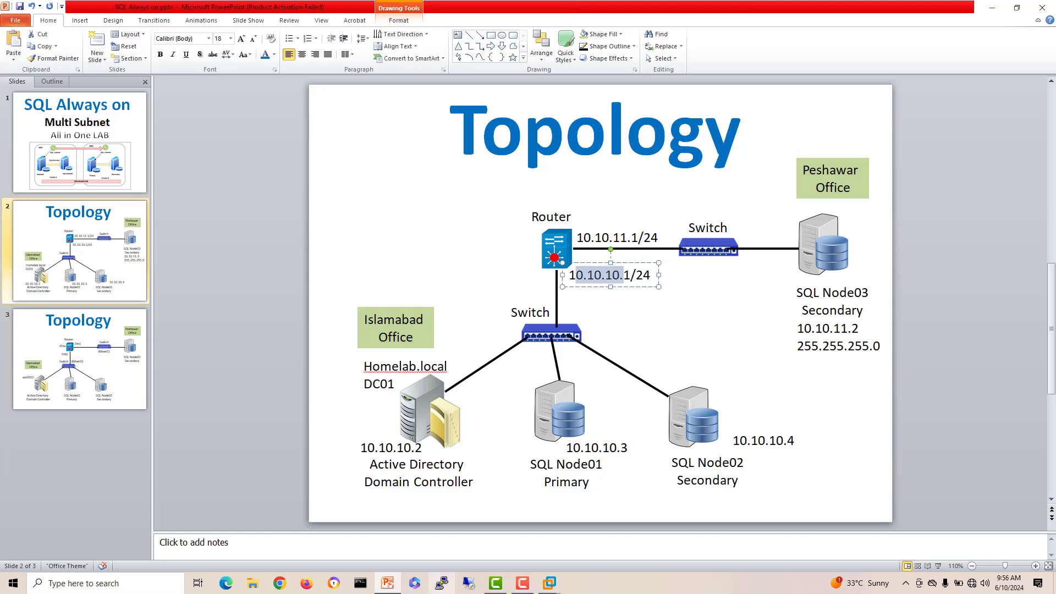
{"action": "left_click", "coordinate": [550, 584]}
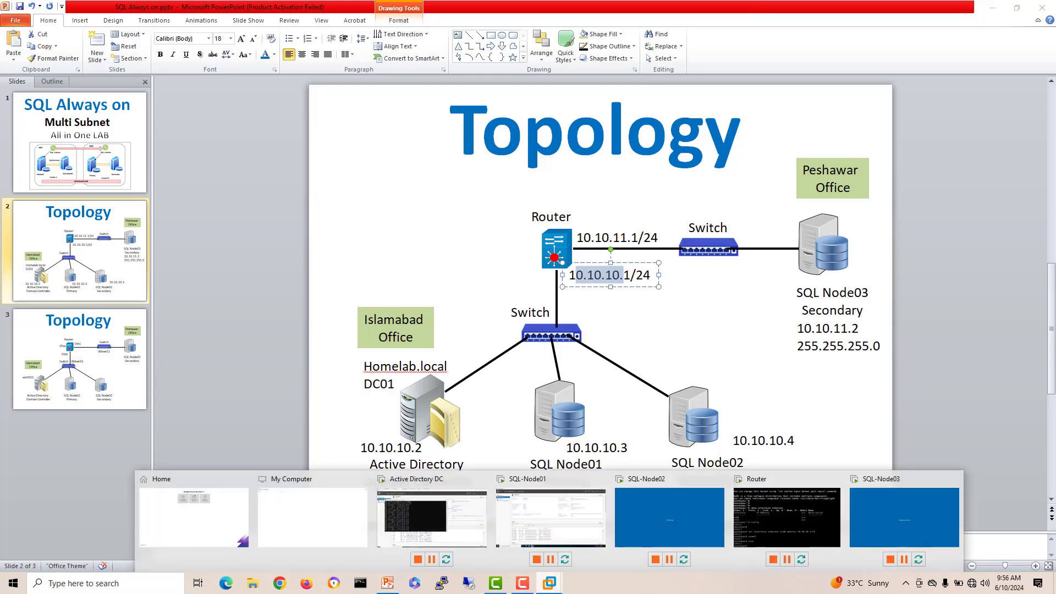
Step: Send Ctrl+Alt+Del to SQL-Node03 and sign in with the Administrator password
{"action": "left_click", "coordinate": [904, 517]}
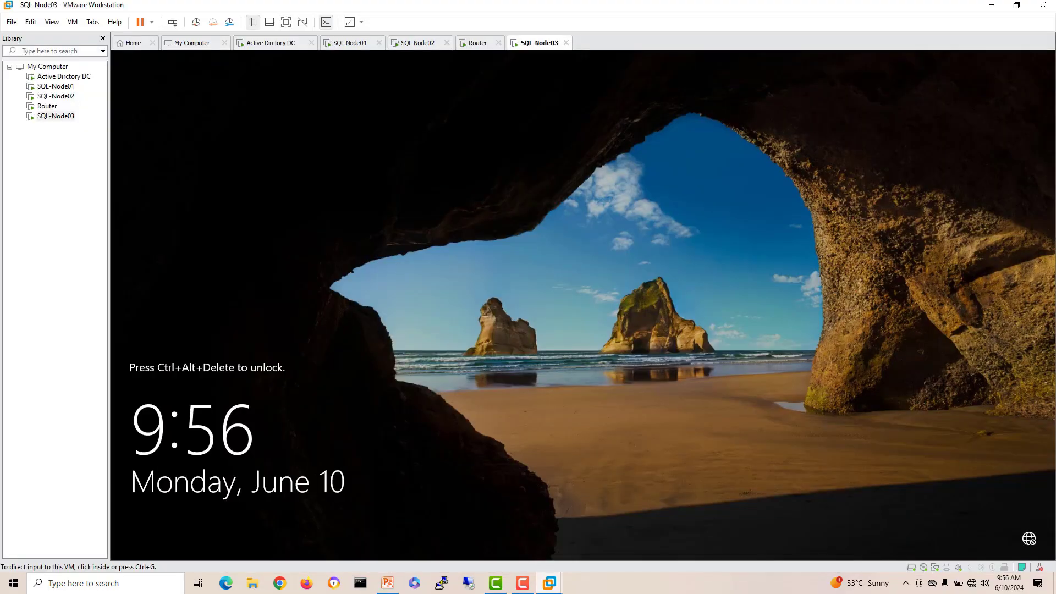
{"action": "right_click", "coordinate": [540, 42]}
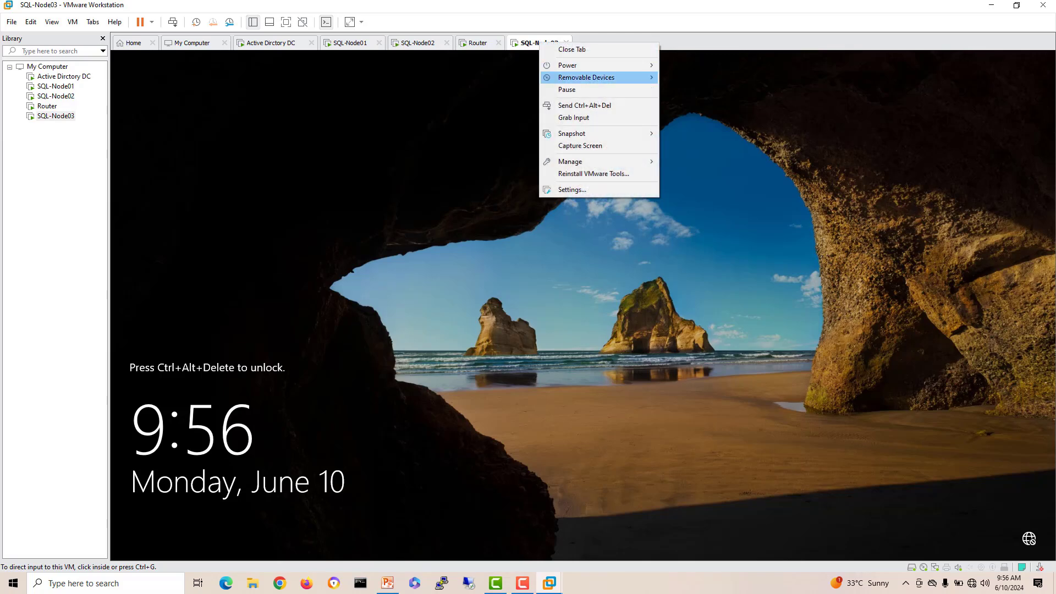
{"action": "left_click", "coordinate": [584, 105]}
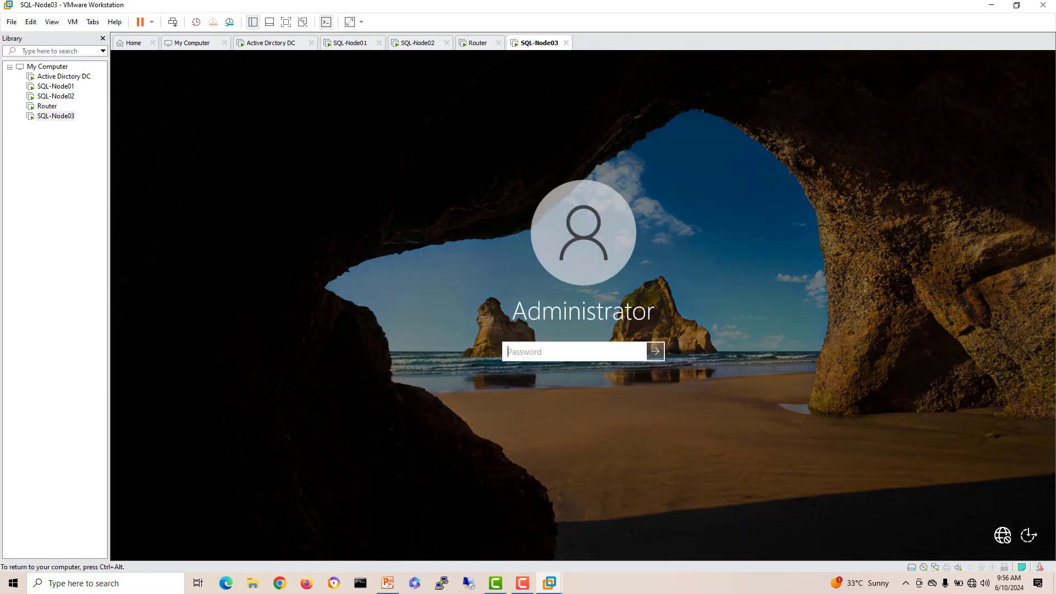
{"action": "type", "text": "•••••••"}
{"action": "key", "text": "Return"}
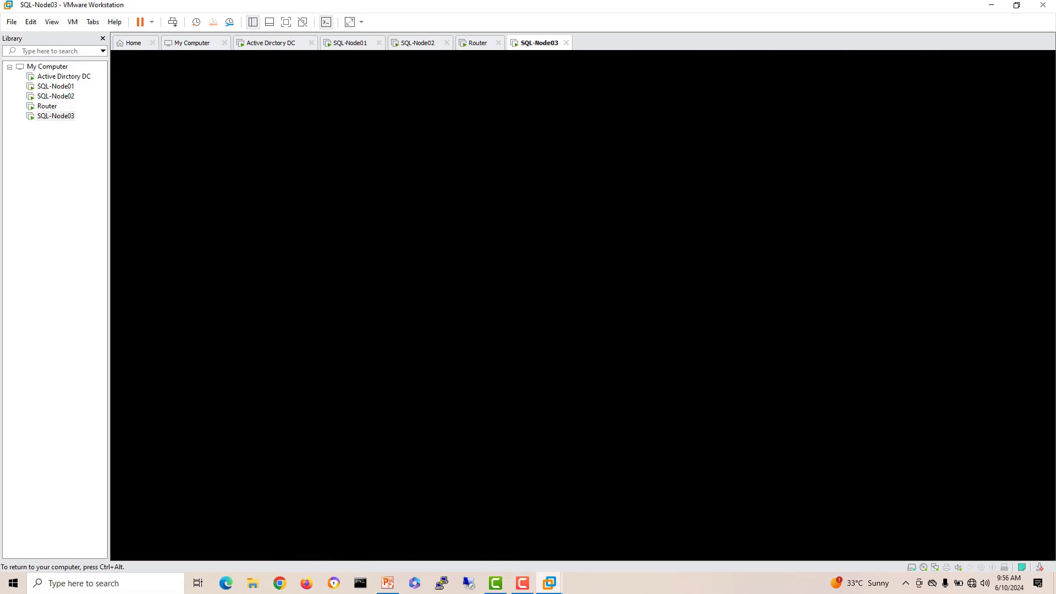
{"action": "key", "text": "ctrl+alt"}
Step: On DC01, close the ping window and start a role-based Add Roles and Features install targeting DC01
{"action": "left_click", "coordinate": [271, 42]}
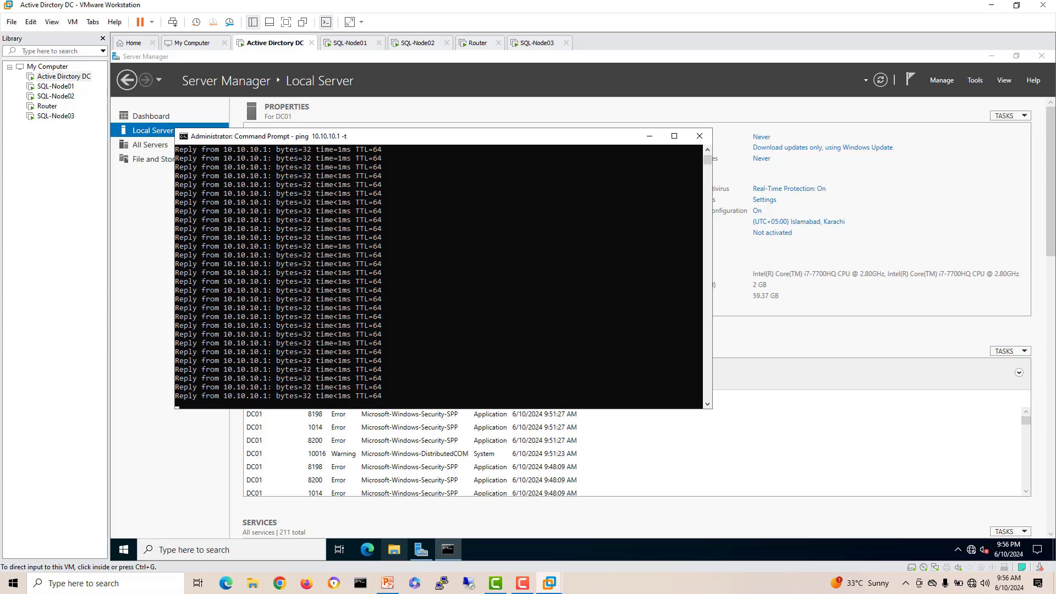
{"action": "left_click", "coordinate": [699, 136]}
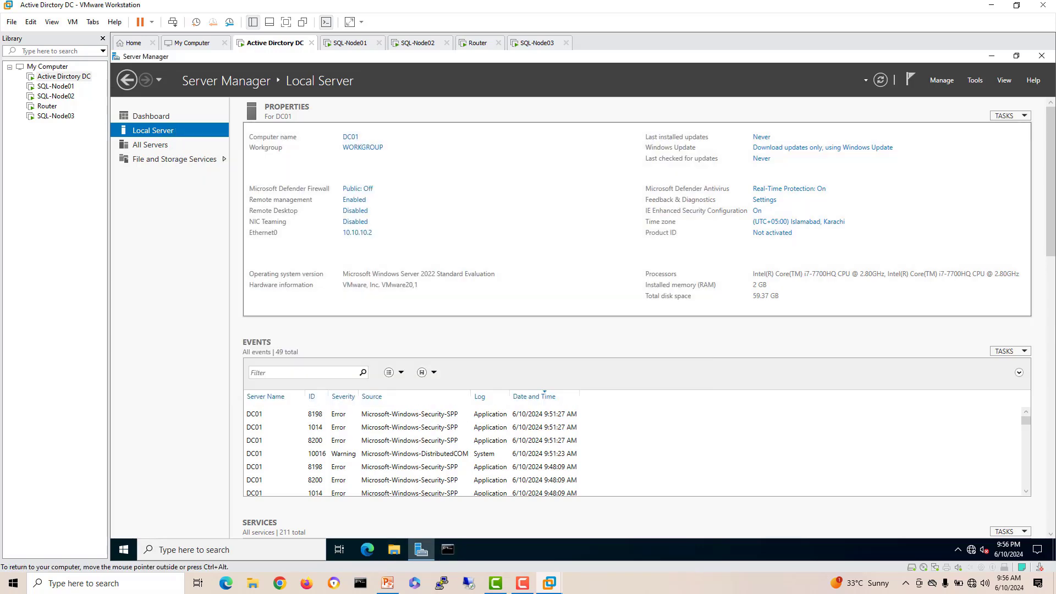
{"action": "left_click", "coordinate": [146, 115]}
{"action": "left_click", "coordinate": [409, 183]}
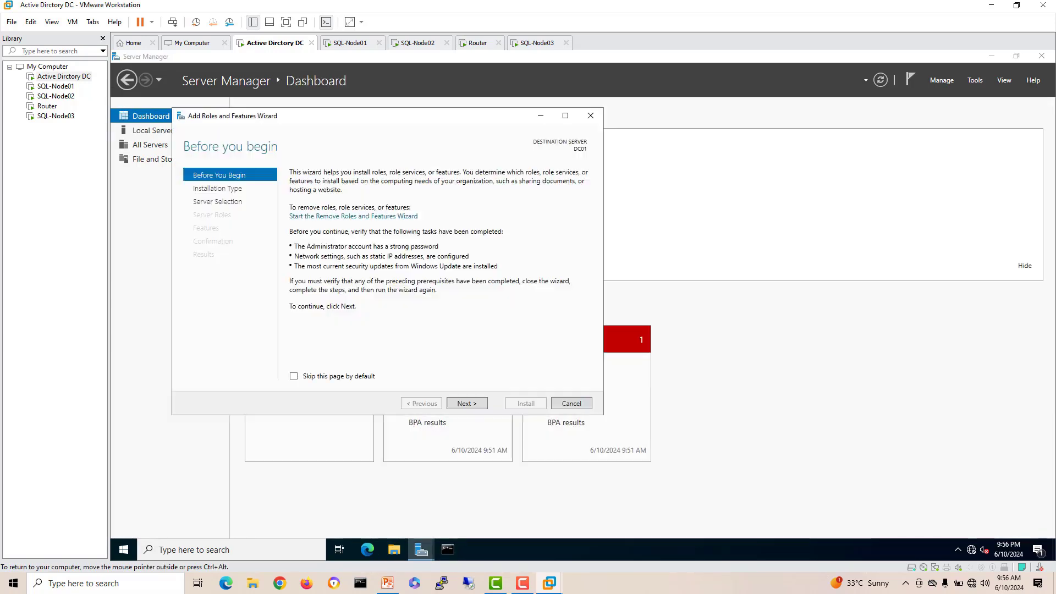
{"action": "left_click", "coordinate": [467, 403]}
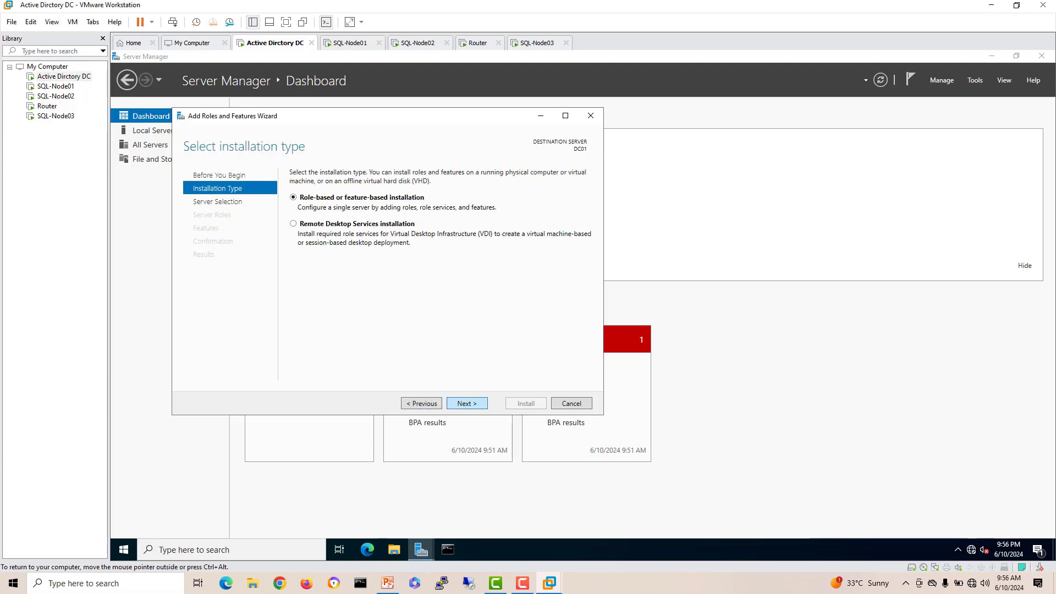
{"action": "left_click", "coordinate": [467, 404]}
{"action": "left_click", "coordinate": [467, 403]}
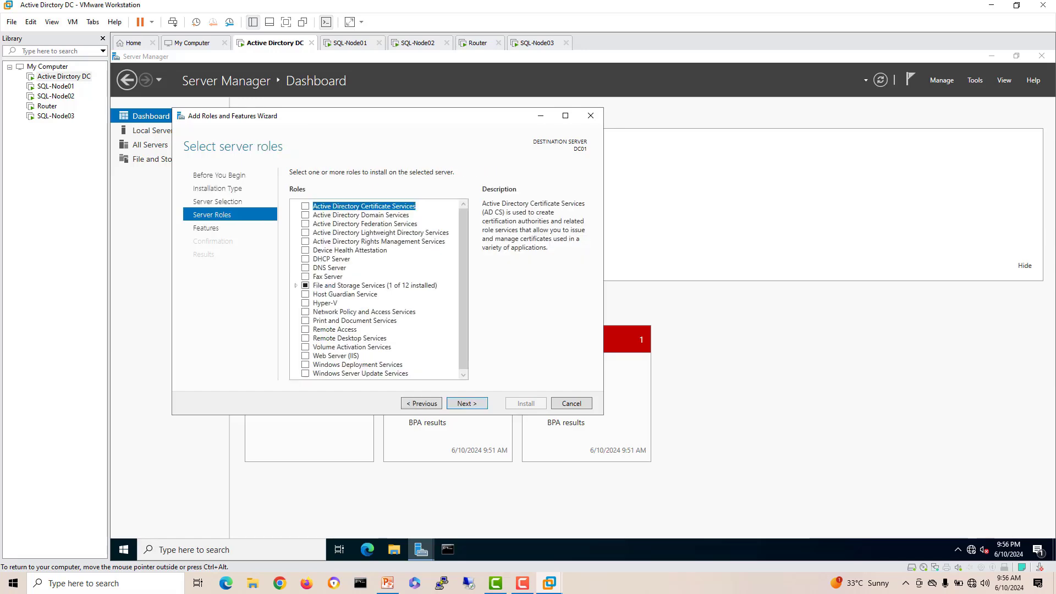
Step: Select Active Directory Domain Services and DNS Server with their required tools and start installing
{"action": "left_click", "coordinate": [305, 215]}
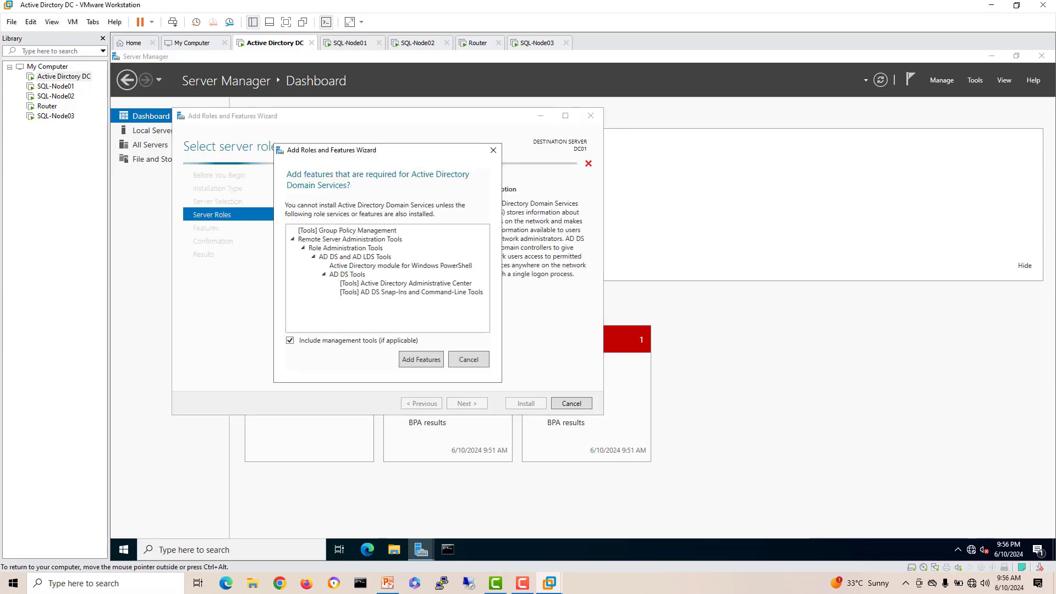
{"action": "left_click", "coordinate": [421, 359]}
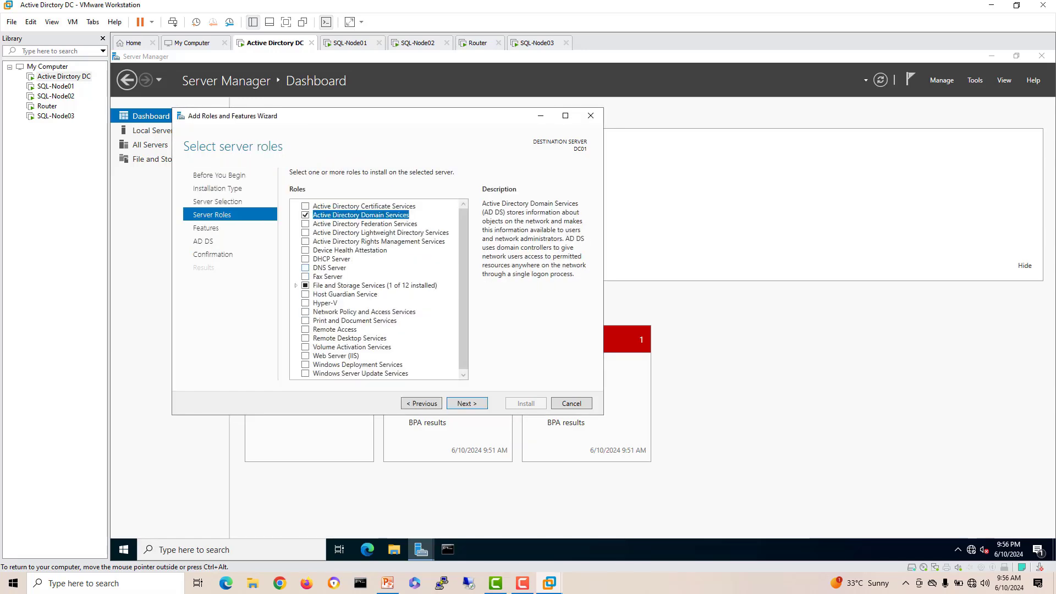
{"action": "left_click", "coordinate": [305, 268]}
{"action": "left_click", "coordinate": [422, 351]}
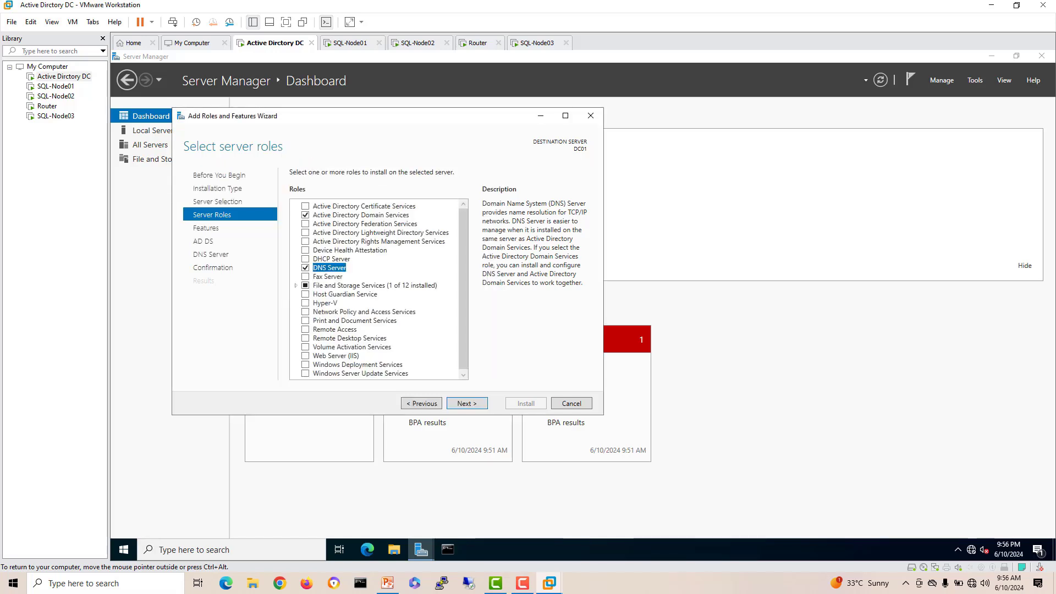
{"action": "left_click", "coordinate": [467, 404]}
{"action": "left_click", "coordinate": [467, 404]}
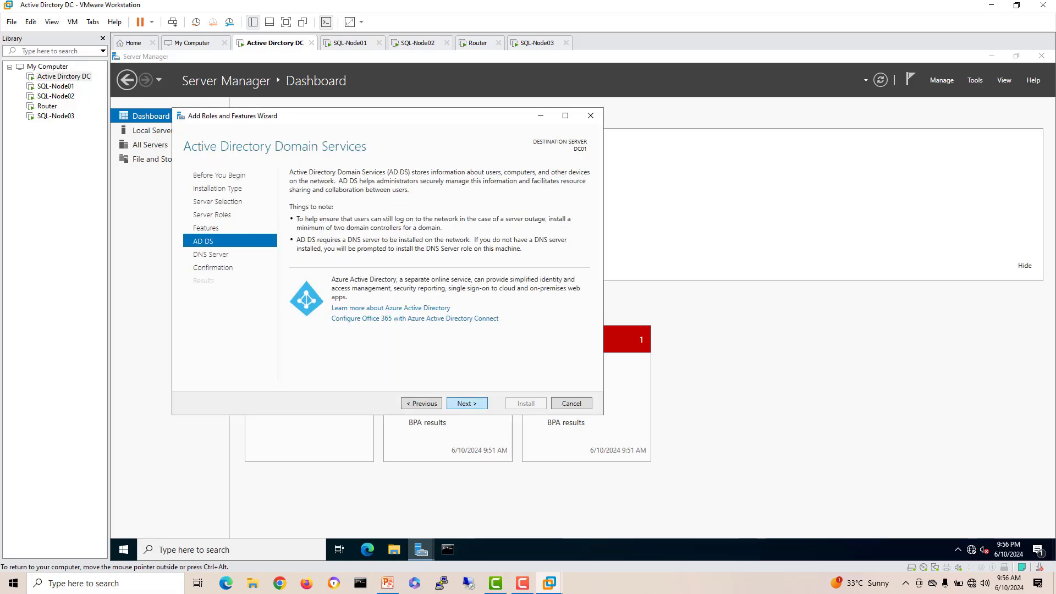
{"action": "left_click", "coordinate": [467, 404]}
{"action": "left_click", "coordinate": [467, 404]}
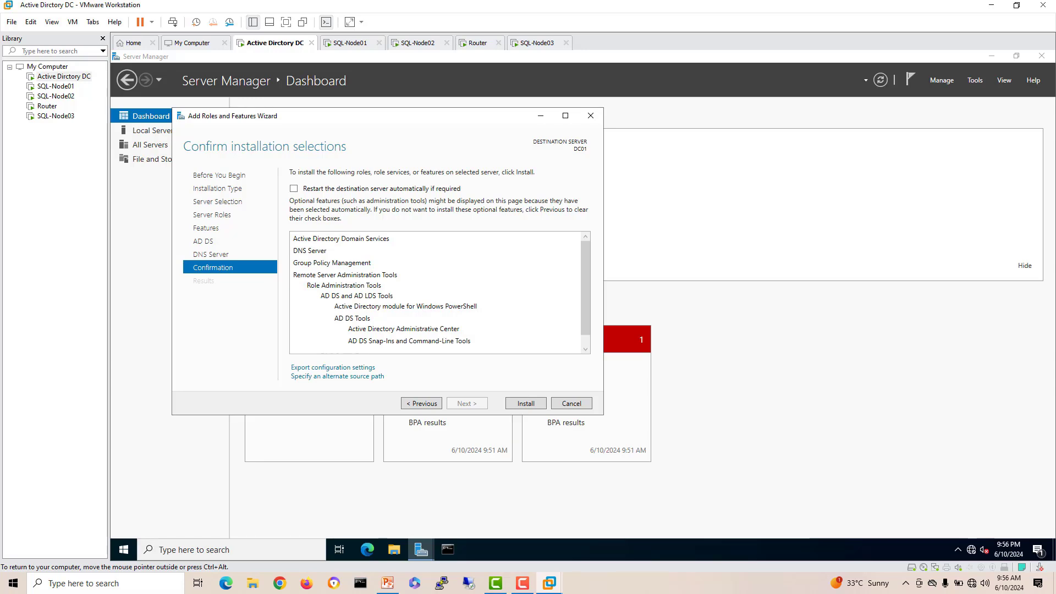
{"action": "left_click", "coordinate": [526, 403]}
{"action": "left_click_drag", "start_coordinate": [453, 115], "coordinate": [499, 142]}
Step: On SQL-Node03, open Ethernet0's IPv4 properties, turn off IPv6, and choose a static address
{"action": "left_click", "coordinate": [537, 43]}
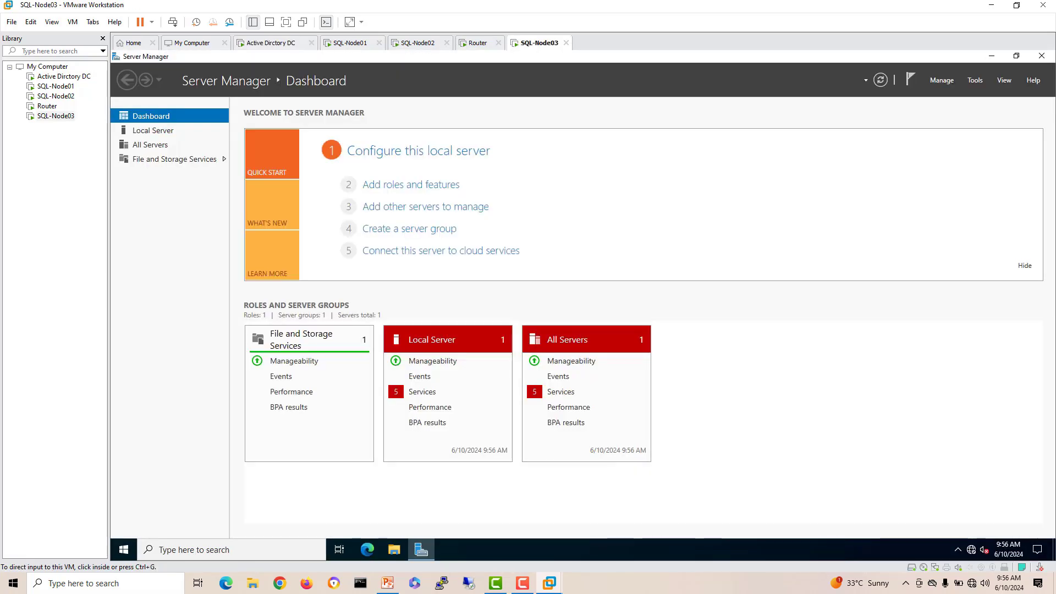
{"action": "left_click", "coordinate": [153, 130]}
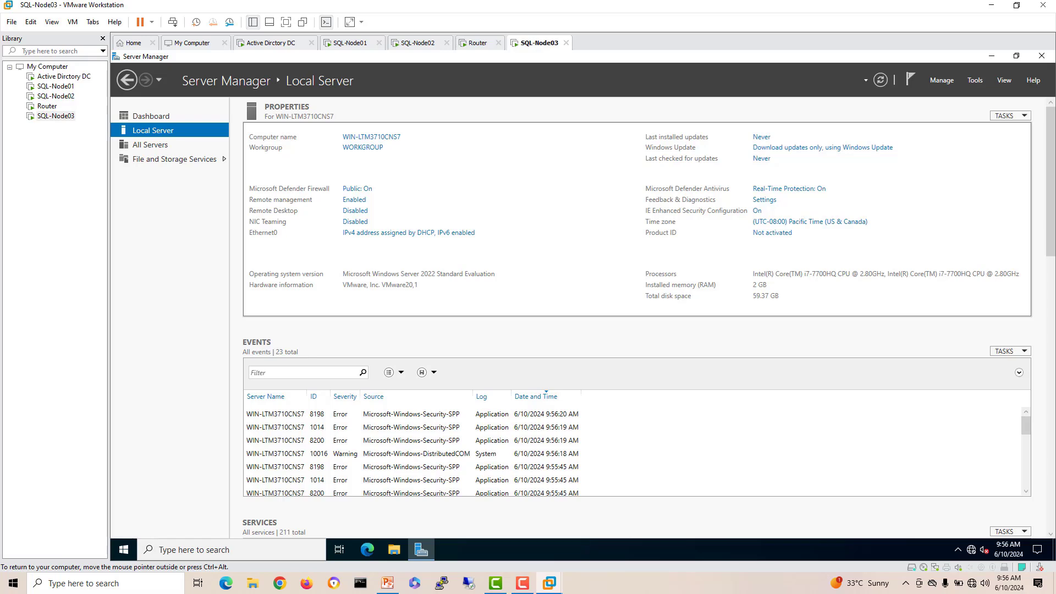
{"action": "left_click", "coordinate": [408, 233]}
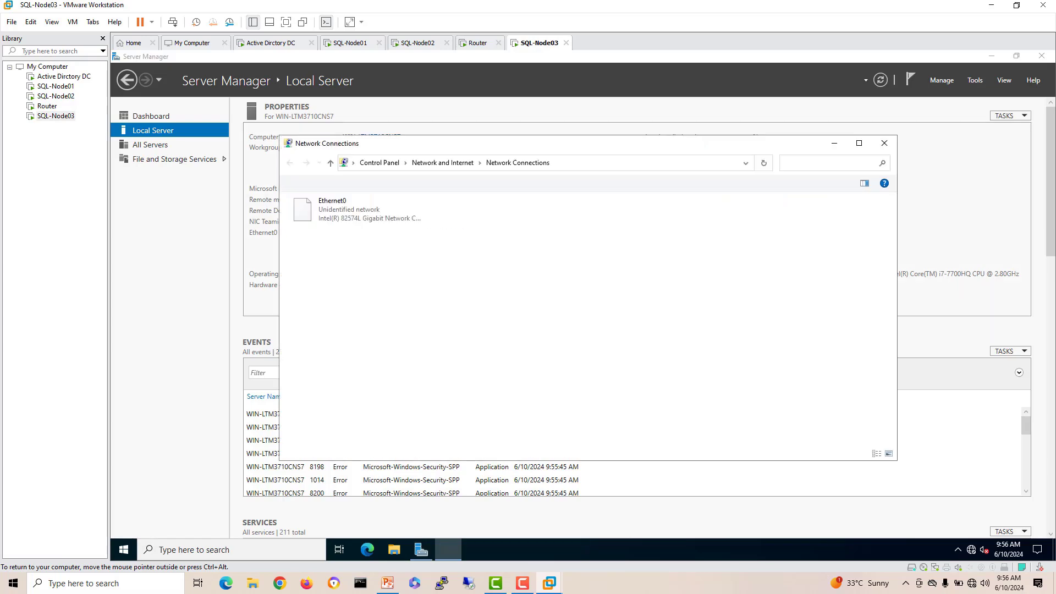
{"action": "double_click", "coordinate": [355, 209]}
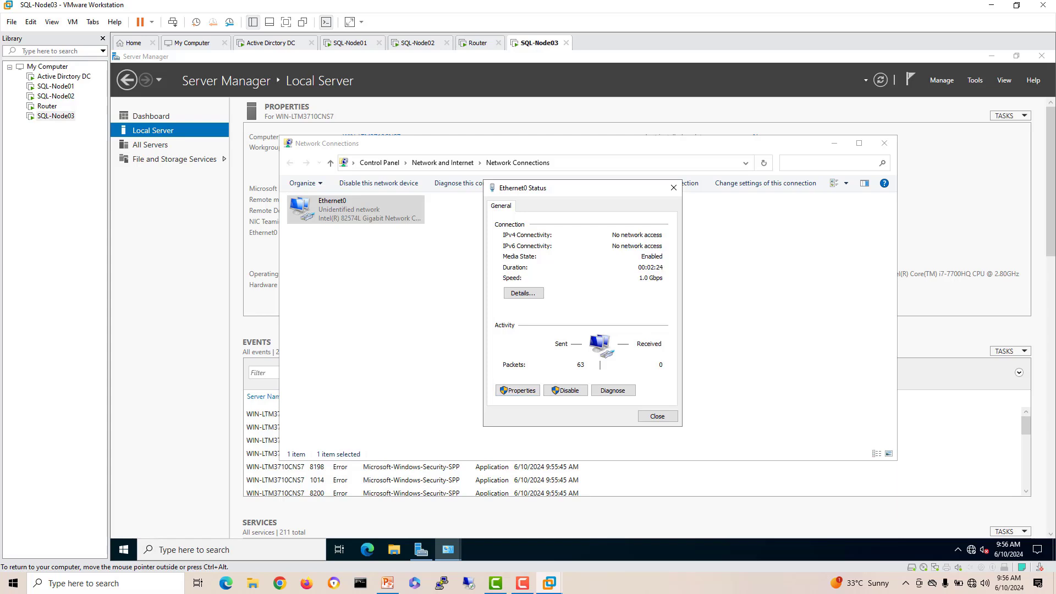
{"action": "left_click", "coordinate": [518, 390]}
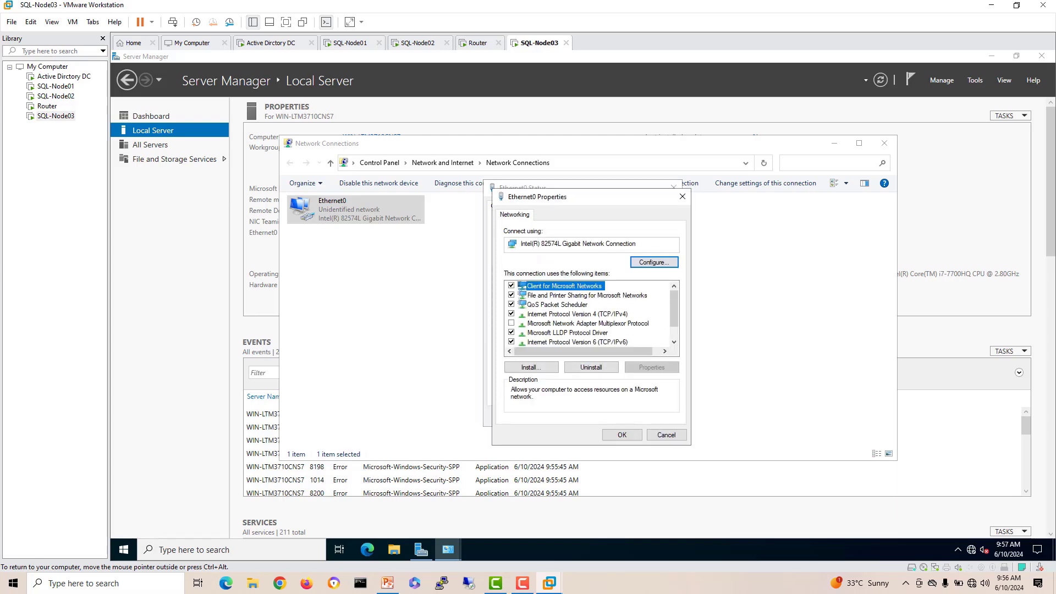
{"action": "left_click", "coordinate": [511, 342]}
{"action": "left_click", "coordinate": [572, 314]}
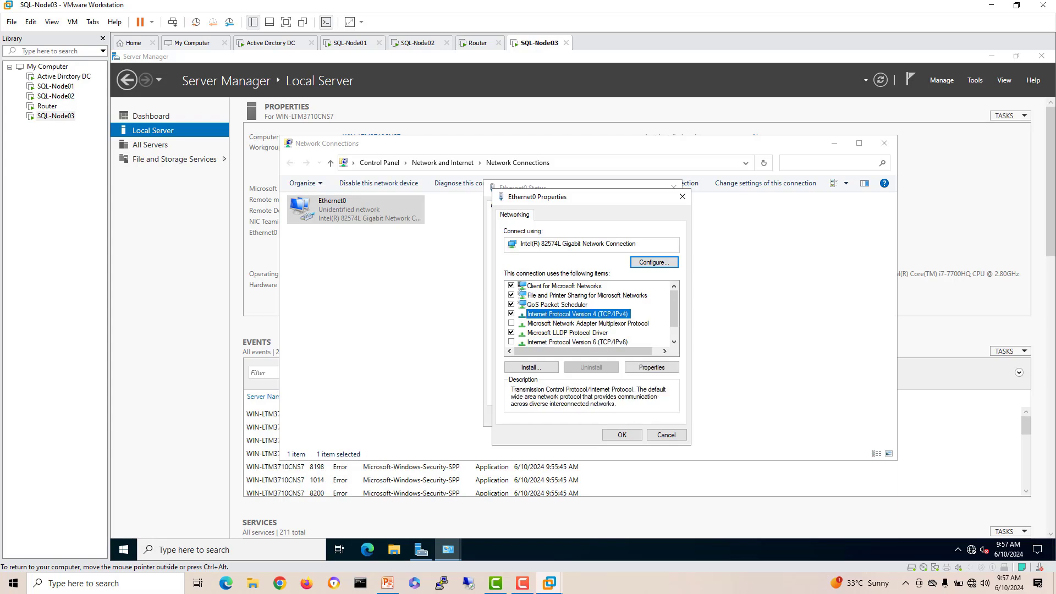
{"action": "left_click", "coordinate": [652, 367]}
{"action": "left_click", "coordinate": [561, 318]}
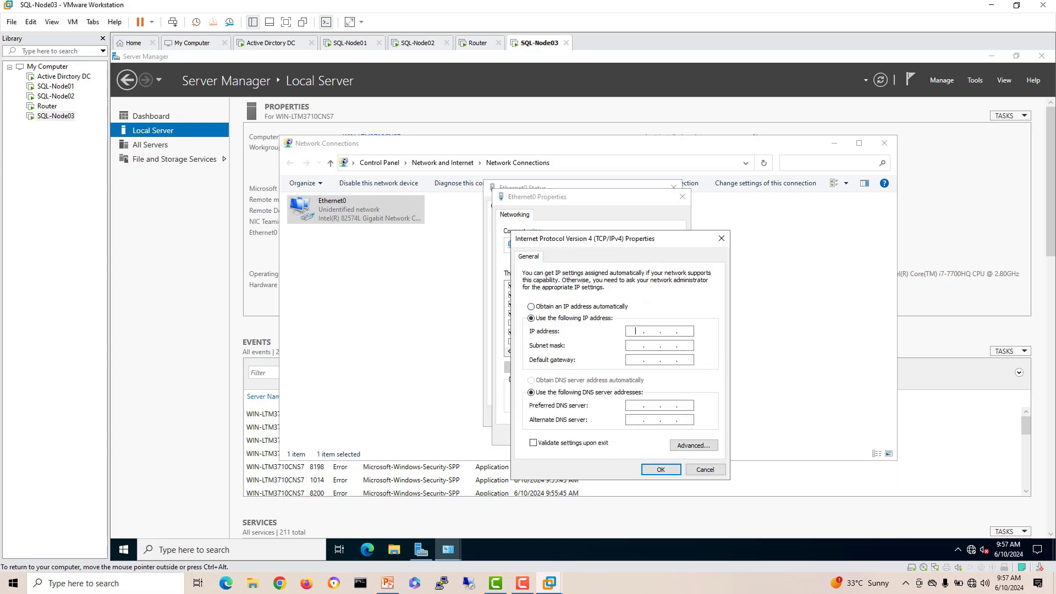
Step: Enter IP 10.10.11.2, mask 255.255.255.0, gateway 10.10.11.1 and DNS 10.10.10.2, then apply
{"action": "type", "text": "10 . 10 . 11 ."}
{"action": "key", "text": "Tab"}
{"action": "key", "text": "period"}
{"action": "type", "text": "10.10"}
{"action": "key", "text": "BackSpace"}
{"action": "key", "text": "BackSpace"}
{"action": "key", "text": "BackSpace"}
{"action": "key", "text": "BackSpace"}
{"action": "type", "text": "255255"}
{"action": "key", "text": "Tab"}
{"action": "type", "text": "10 . 10 . 11 . 1"}
{"action": "type", "text": "10.10.10"}
{"action": "key", "text": "Return"}
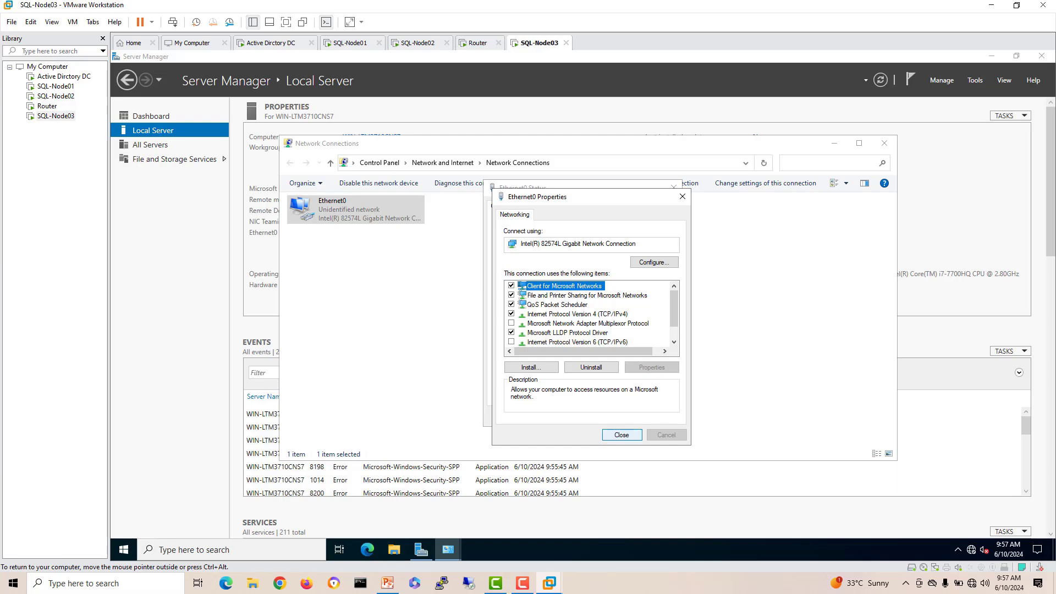
{"action": "key", "text": "Return"}
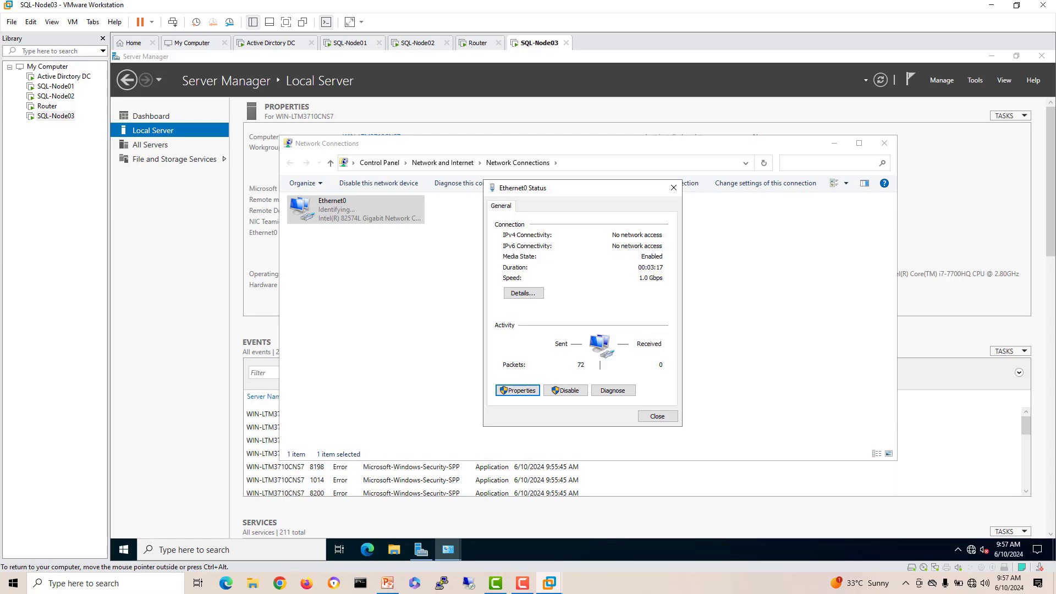
{"action": "left_click", "coordinate": [657, 416]}
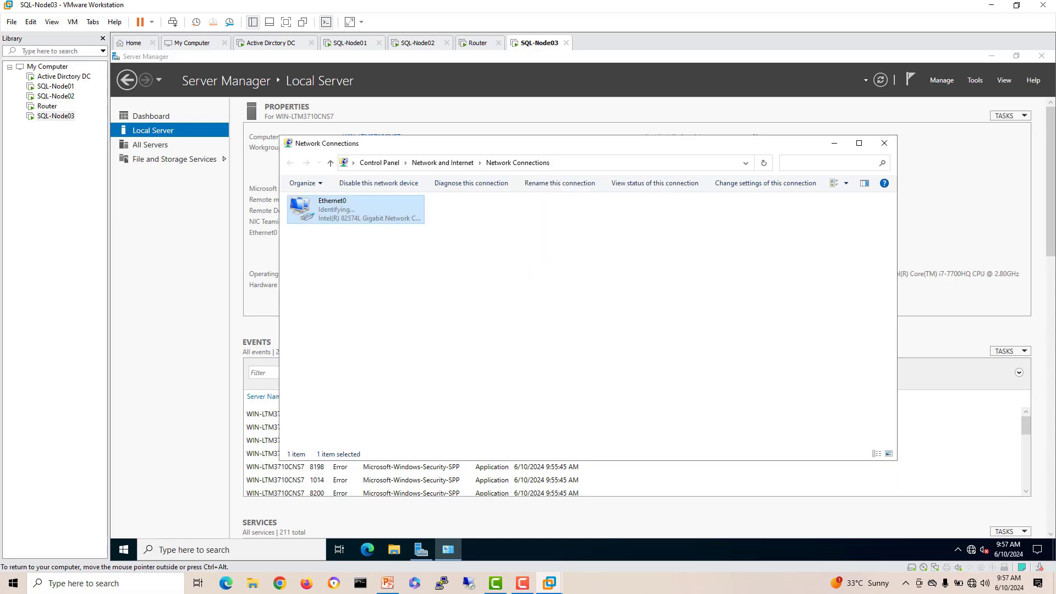
Step: Turn Defender Firewall off for the domain, private and public networks, then close Windows Security
{"action": "left_click", "coordinate": [884, 143]}
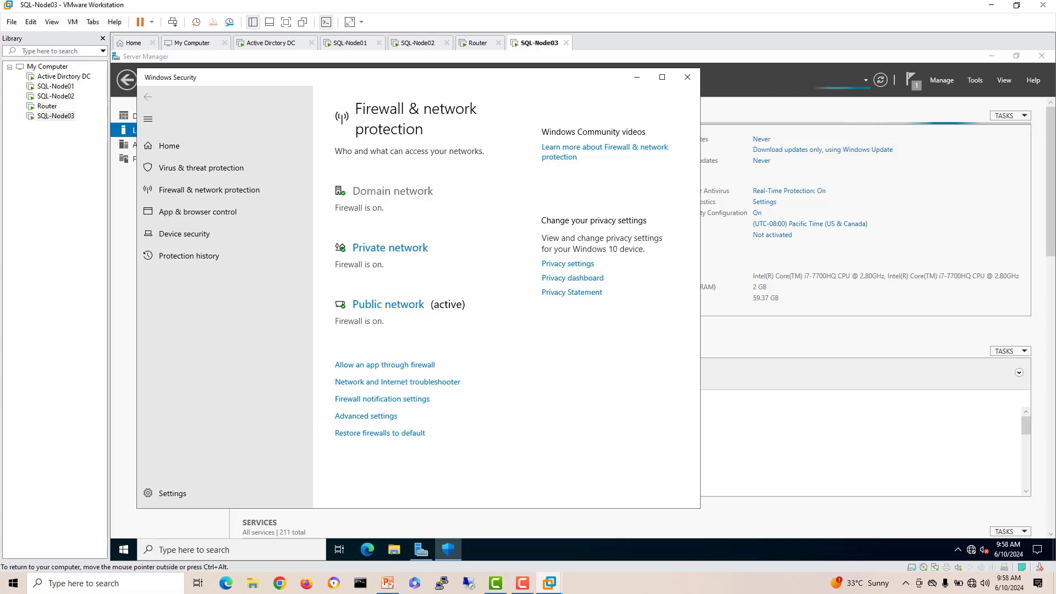
{"action": "left_click", "coordinate": [393, 191]}
{"action": "left_click", "coordinate": [345, 309]}
{"action": "left_click", "coordinate": [148, 97]}
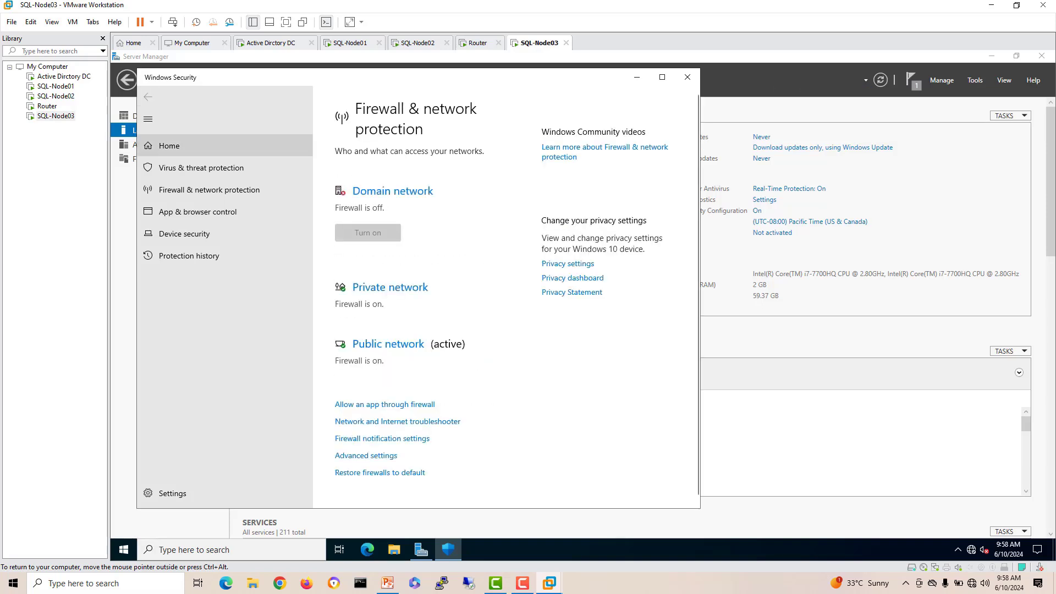
{"action": "left_click", "coordinate": [389, 285]}
{"action": "left_click", "coordinate": [346, 321]}
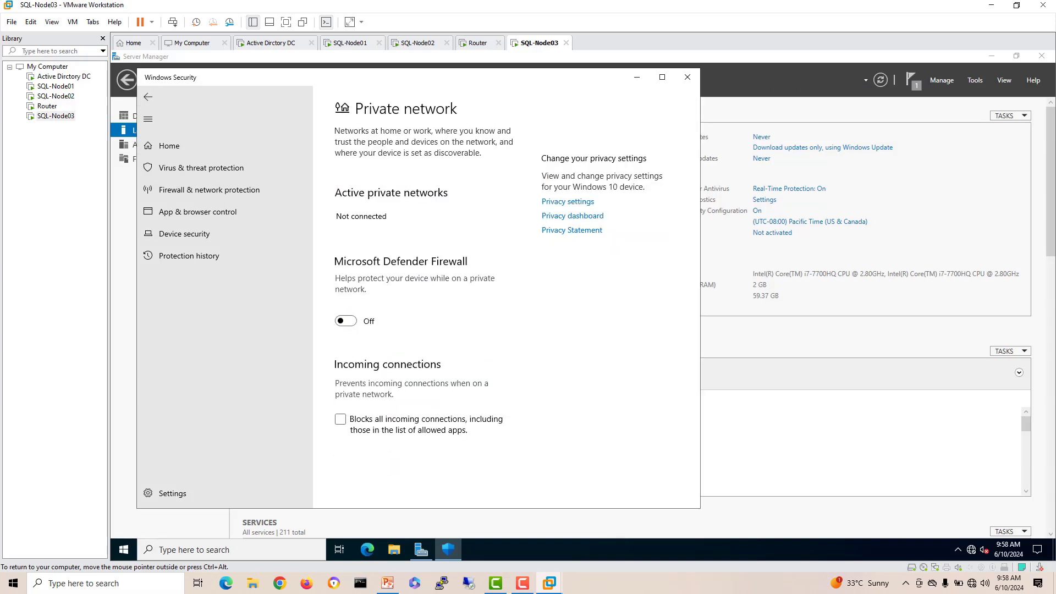
{"action": "left_click", "coordinate": [148, 97]}
{"action": "scroll", "coordinate": [418, 330], "scroll_direction": "down", "scroll_amount": 3}
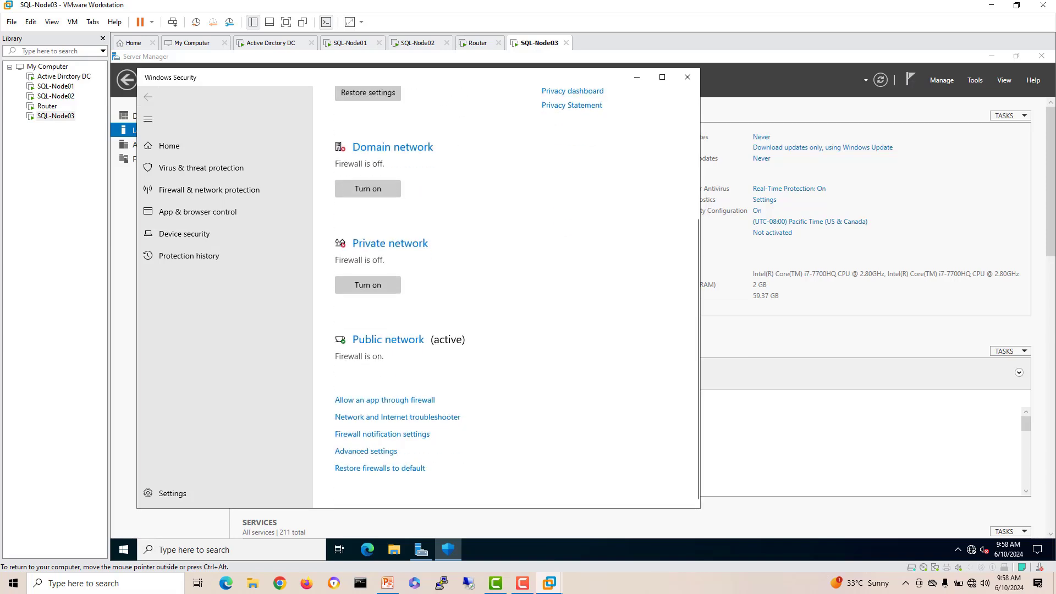
{"action": "left_click", "coordinate": [389, 339]}
{"action": "left_click", "coordinate": [345, 321]}
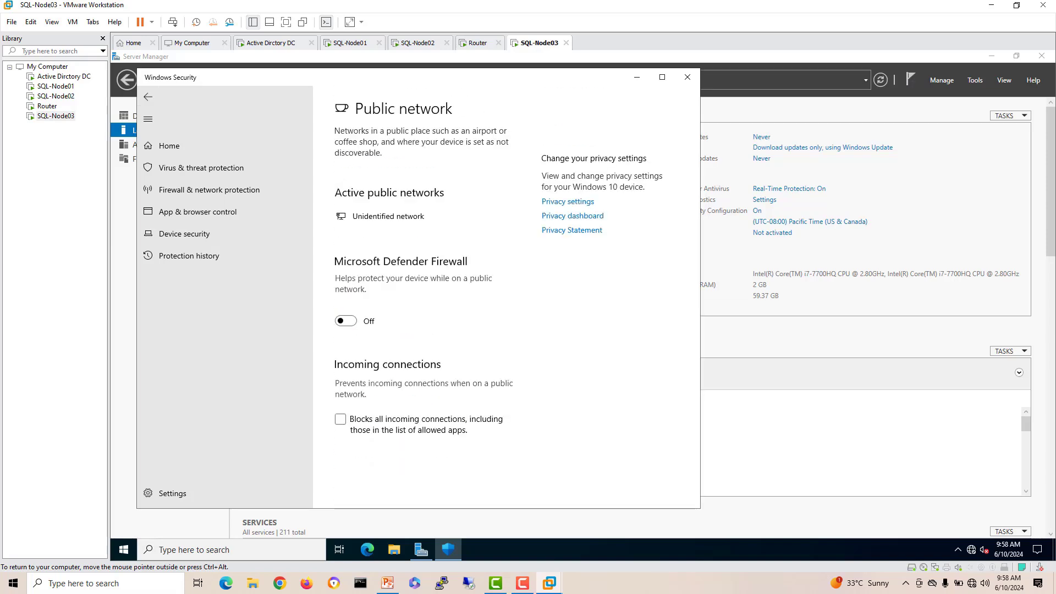
{"action": "left_click", "coordinate": [688, 77]}
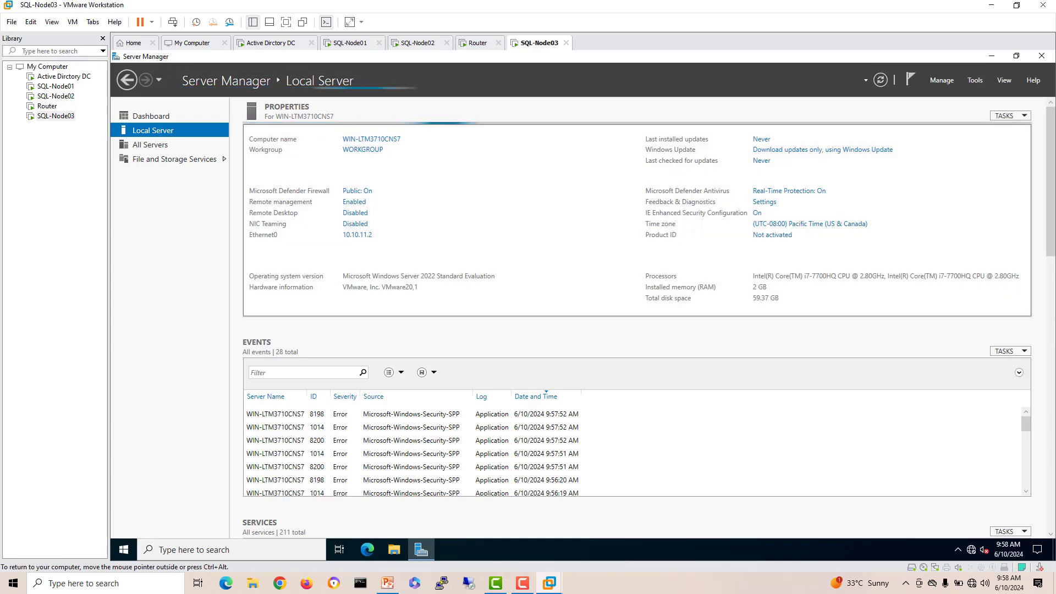
Step: Change the computer name to SQL-Node03 in System Properties and choose Restart Now
{"action": "left_click", "coordinate": [372, 139]}
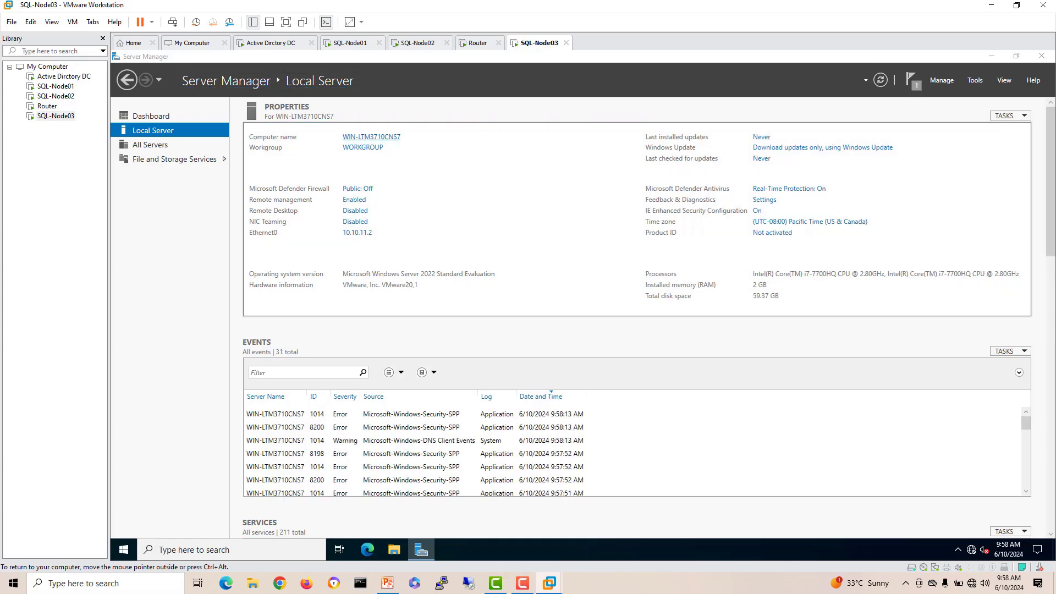
{"action": "left_click", "coordinate": [345, 227]}
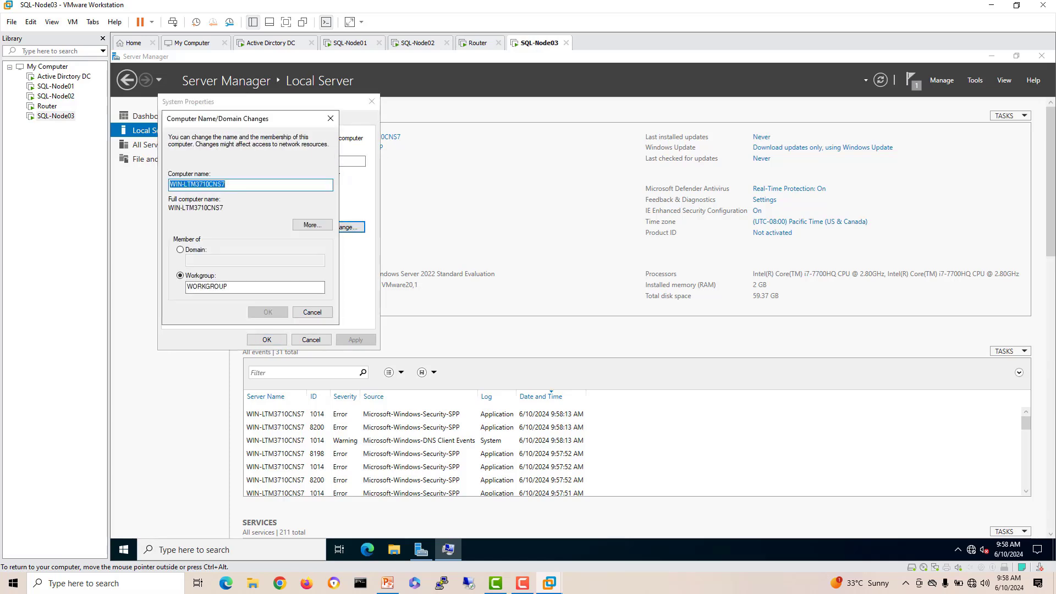
{"action": "type", "text": "SQL-Node03"}
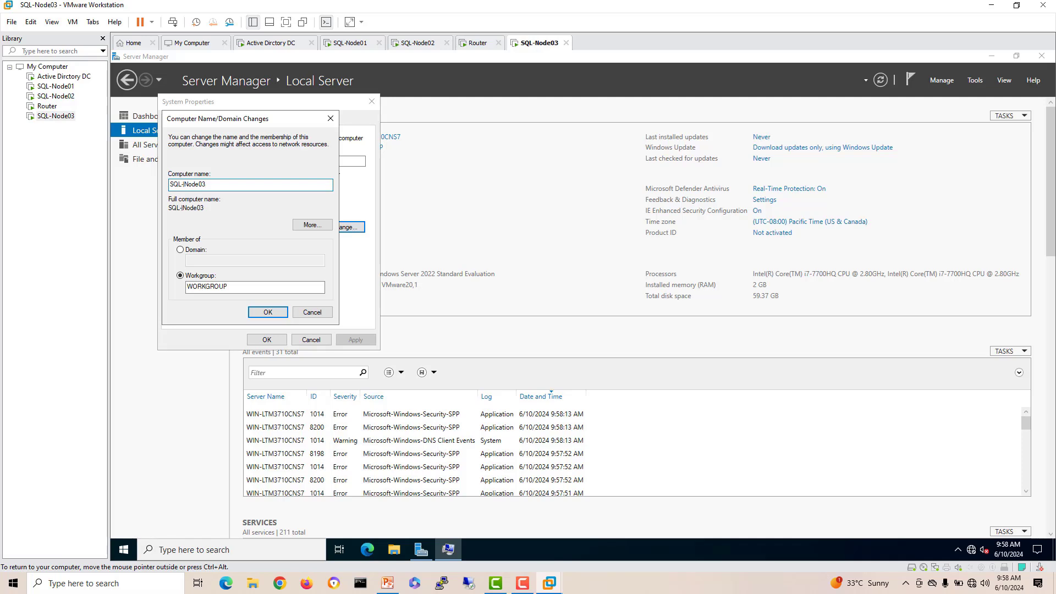
{"action": "key", "text": "BackSpace"}
{"action": "left_click", "coordinate": [268, 312]}
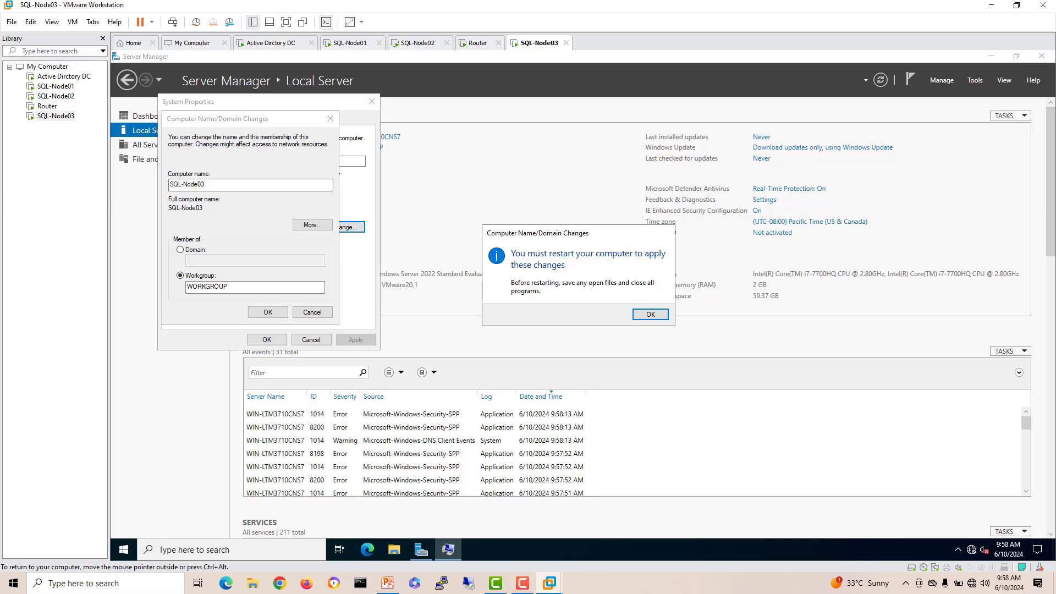
{"action": "key", "text": "Return"}
{"action": "left_click", "coordinate": [266, 339]}
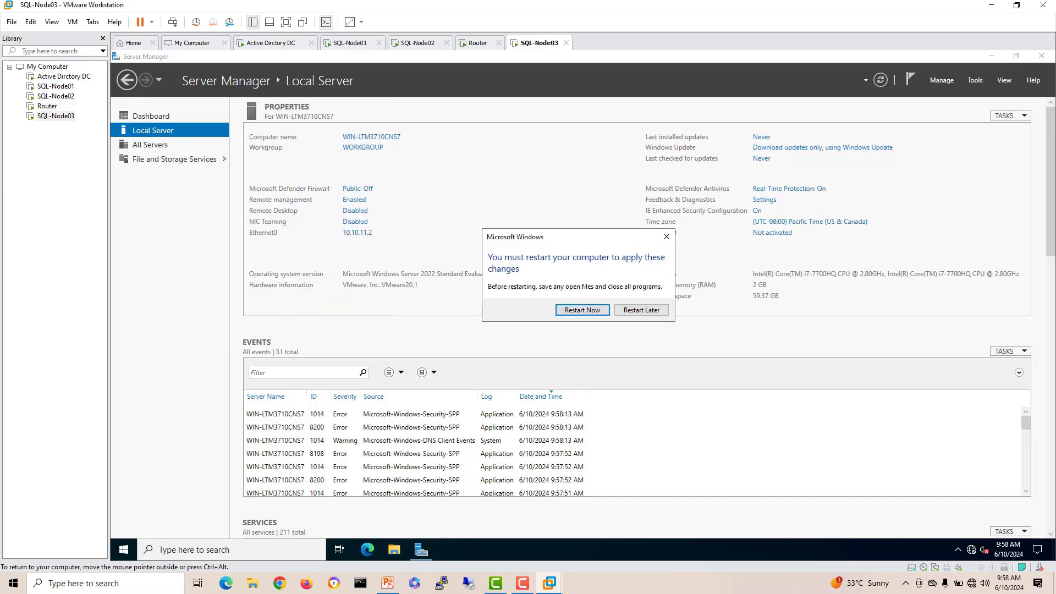
{"action": "left_click", "coordinate": [582, 309]}
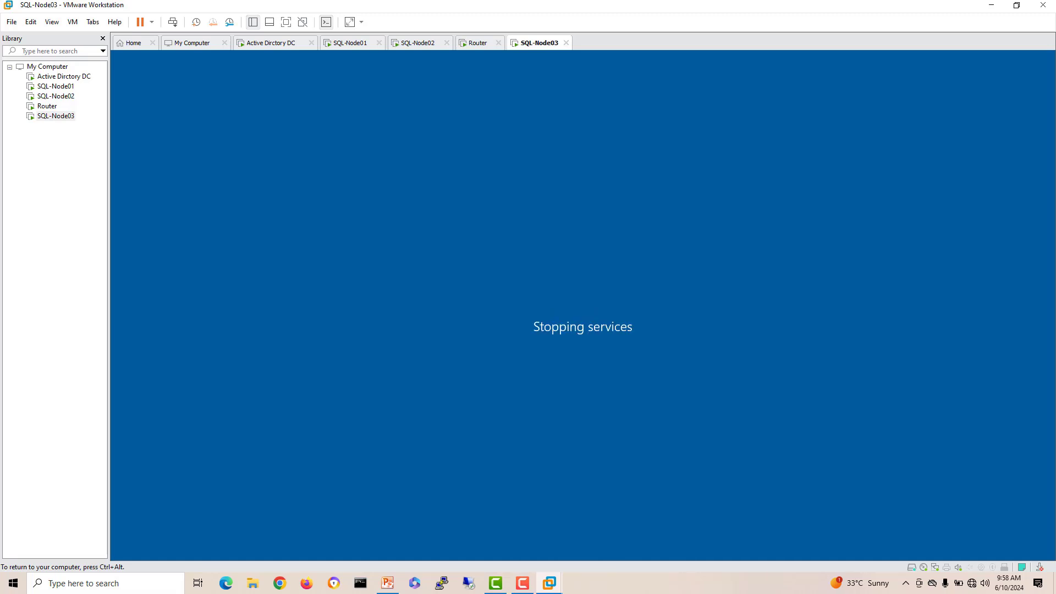
Step: On DC01, close the roles wizard and review the AD DS and DNS installation results in notifications
{"action": "key", "text": "ctrl+alt"}
{"action": "left_click", "coordinate": [270, 43]}
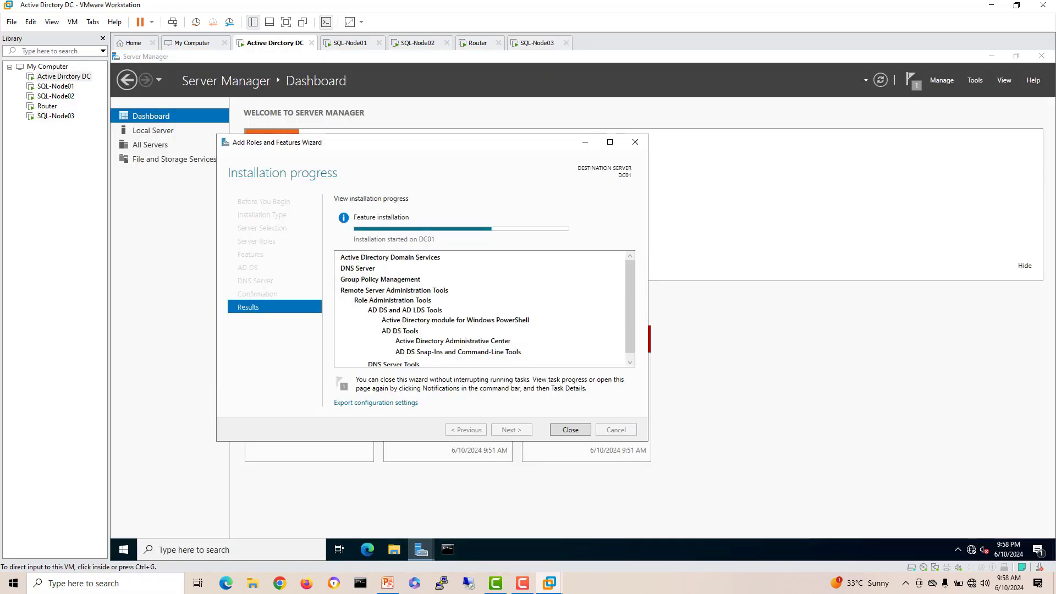
{"action": "left_click_drag", "start_coordinate": [467, 148], "coordinate": [474, 145]}
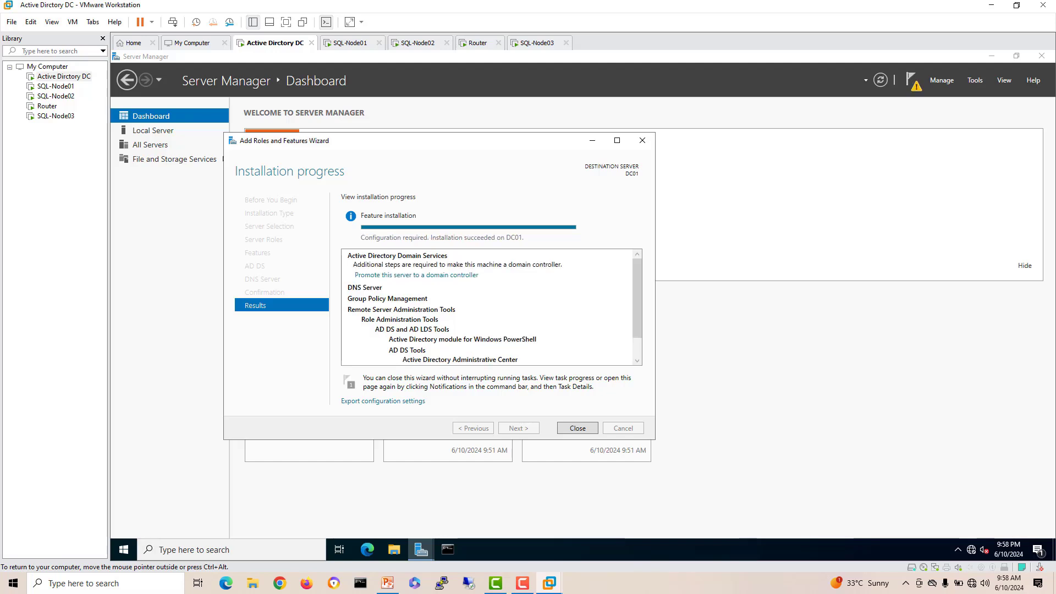
{"action": "key", "text": "Return"}
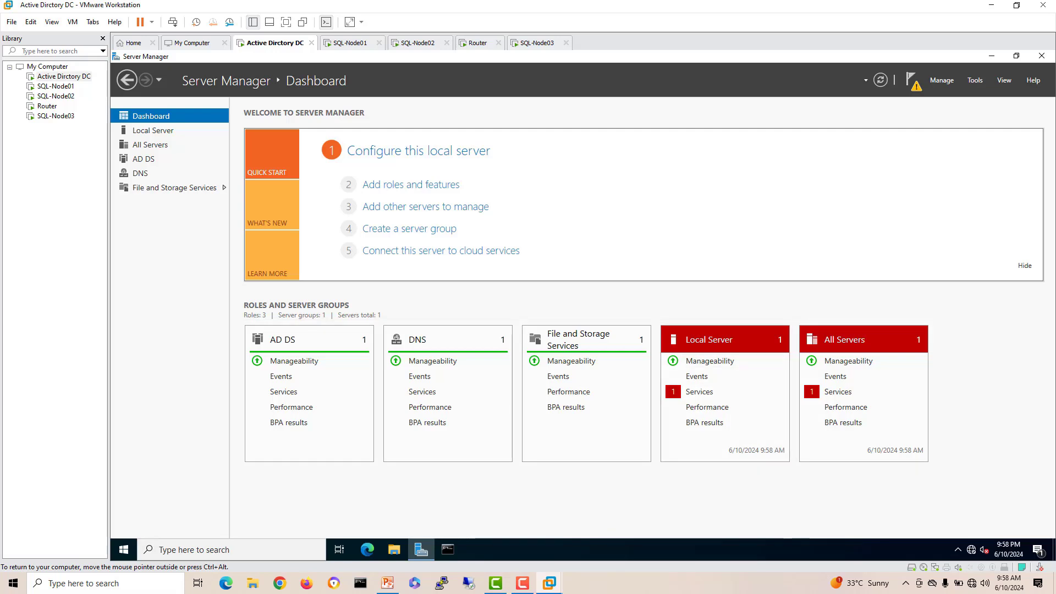
{"action": "left_click", "coordinate": [912, 80]}
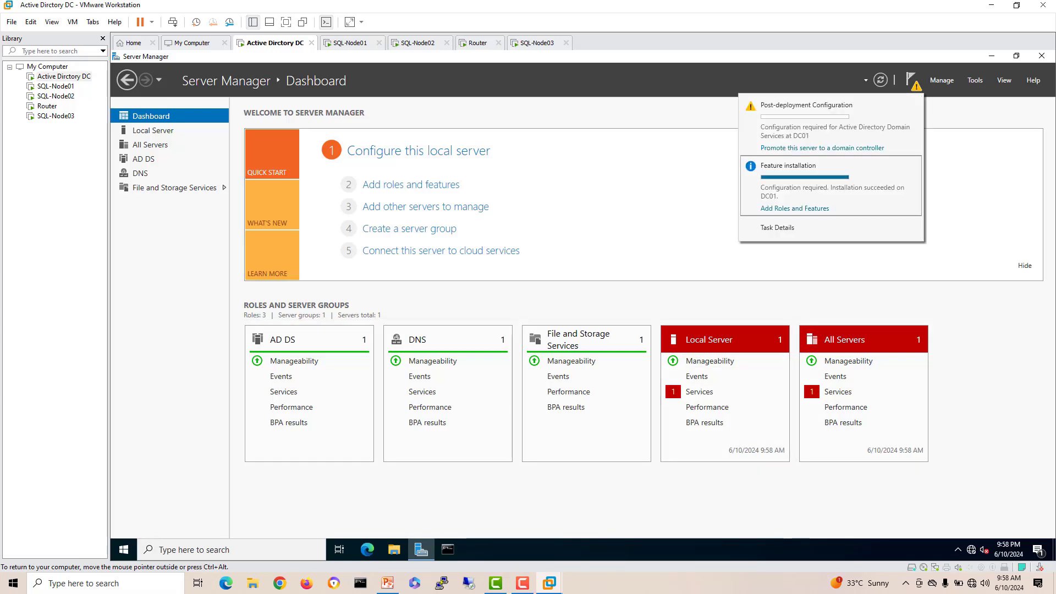
{"action": "left_click", "coordinate": [794, 208]}
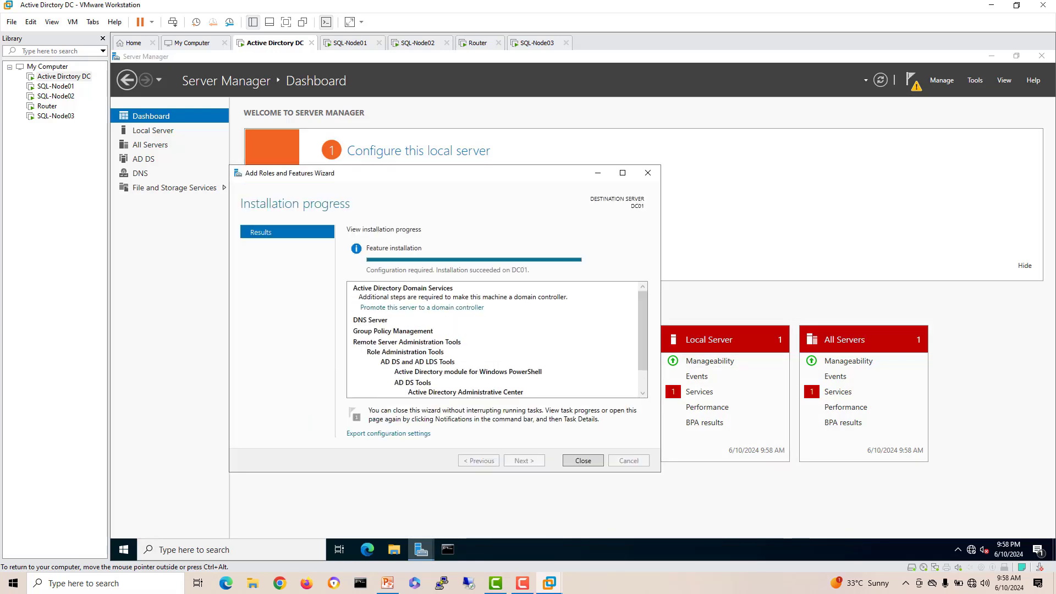
{"action": "left_click", "coordinate": [584, 461]}
{"action": "left_click", "coordinate": [911, 80]}
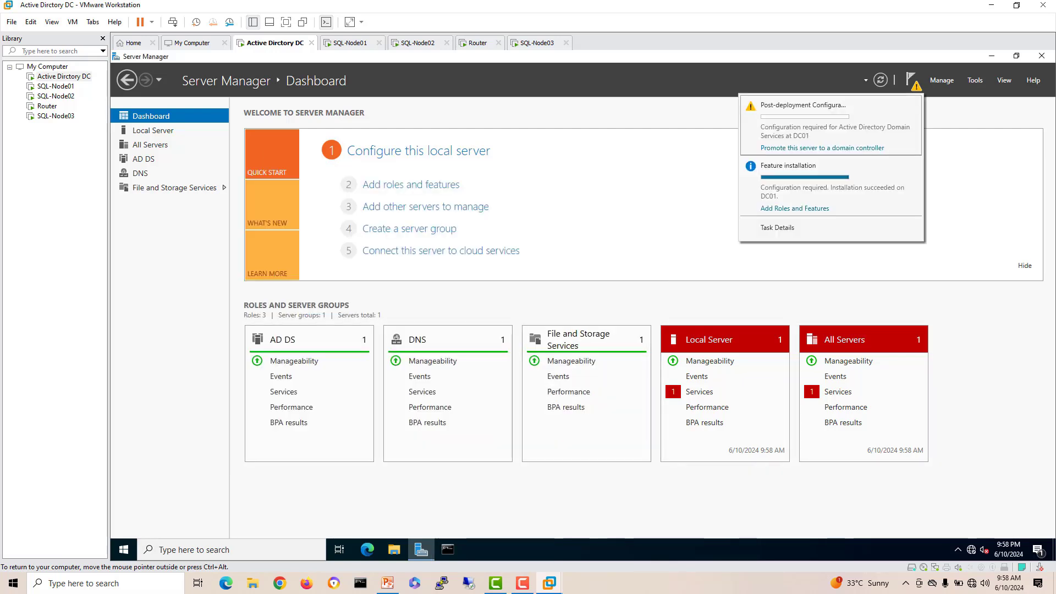
Step: Begin domain controller promotion, adding a new forest with root domain homelab.local
{"action": "left_click", "coordinate": [822, 148]}
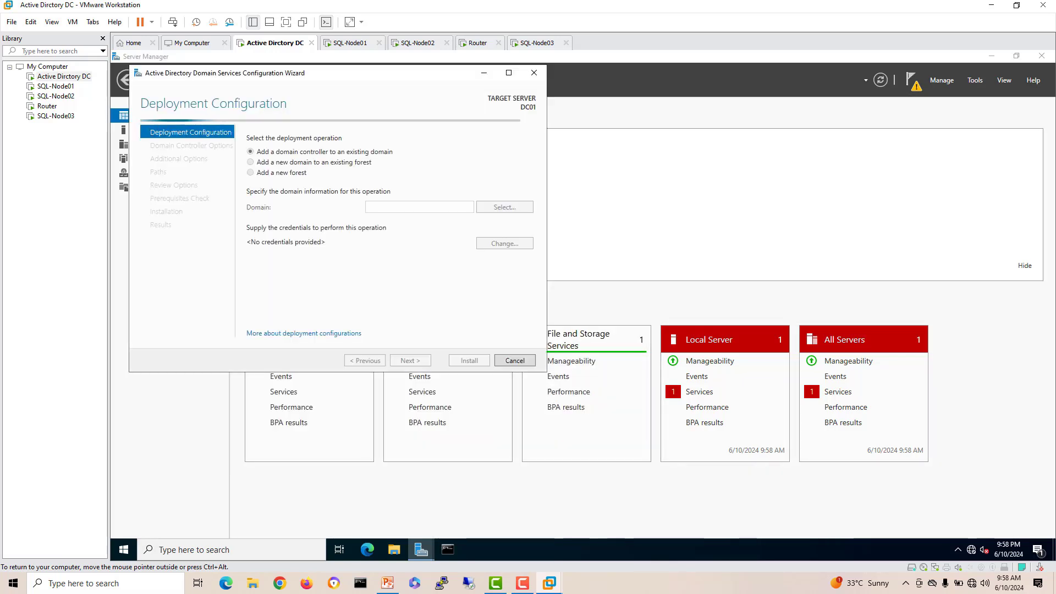
{"action": "left_click", "coordinate": [250, 172]}
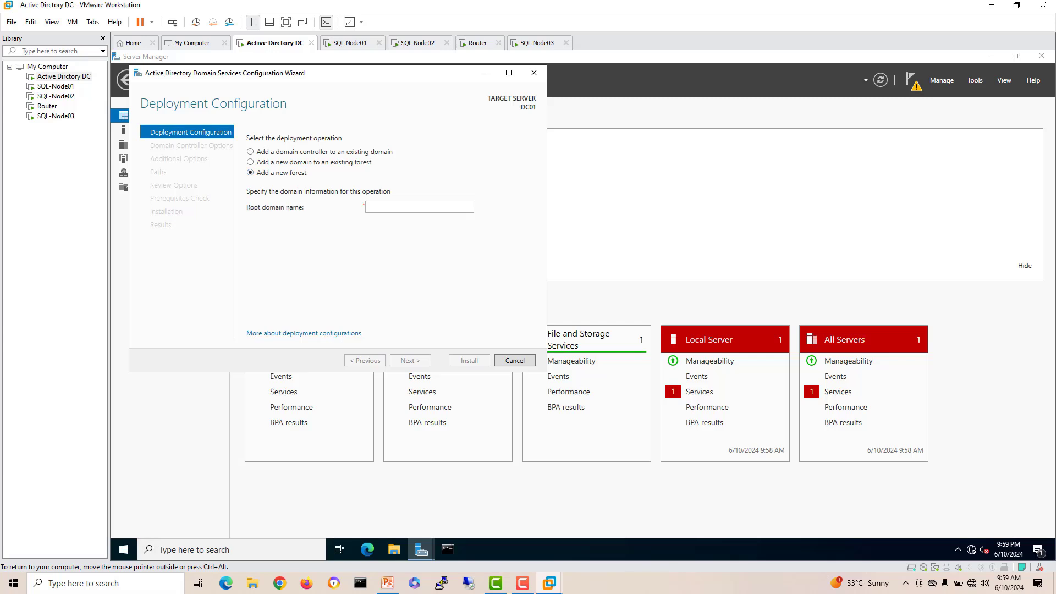
{"action": "left_click", "coordinate": [419, 207]}
{"action": "type", "text": "hom"}
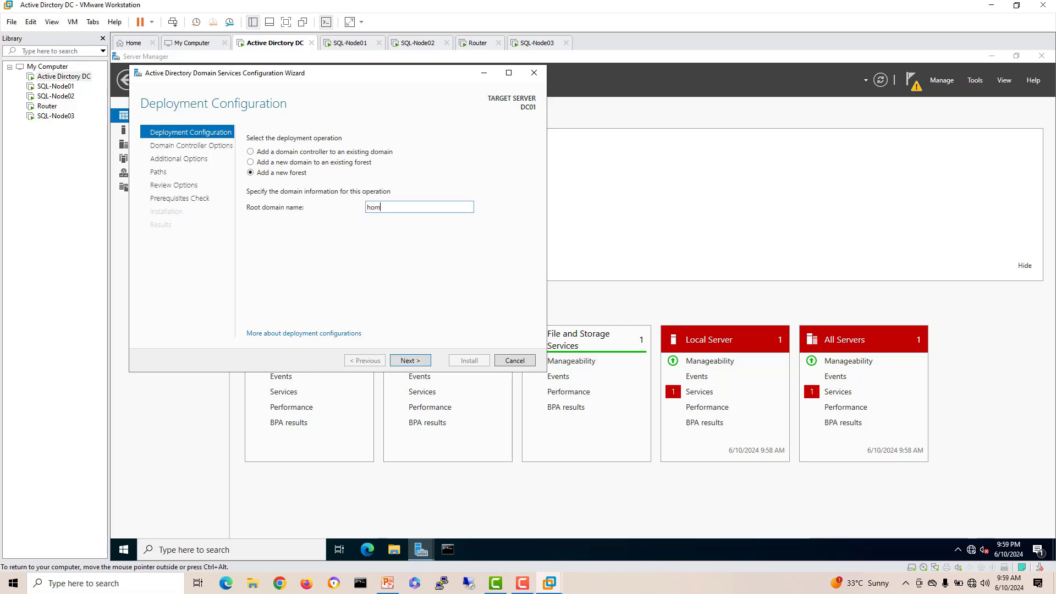
{"action": "type", "text": "elab.local"}
{"action": "key", "text": "Return"}
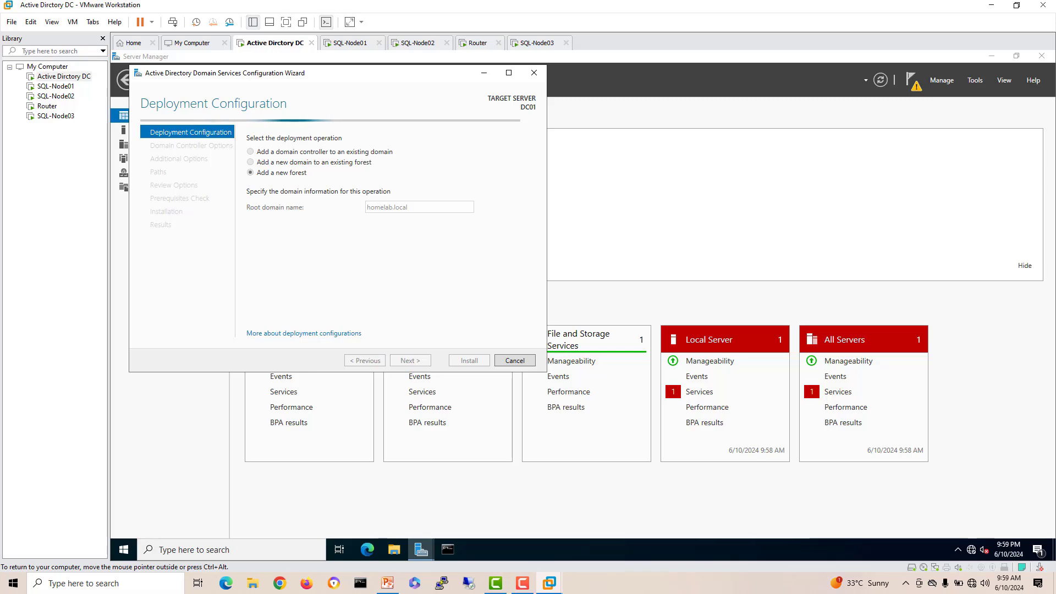
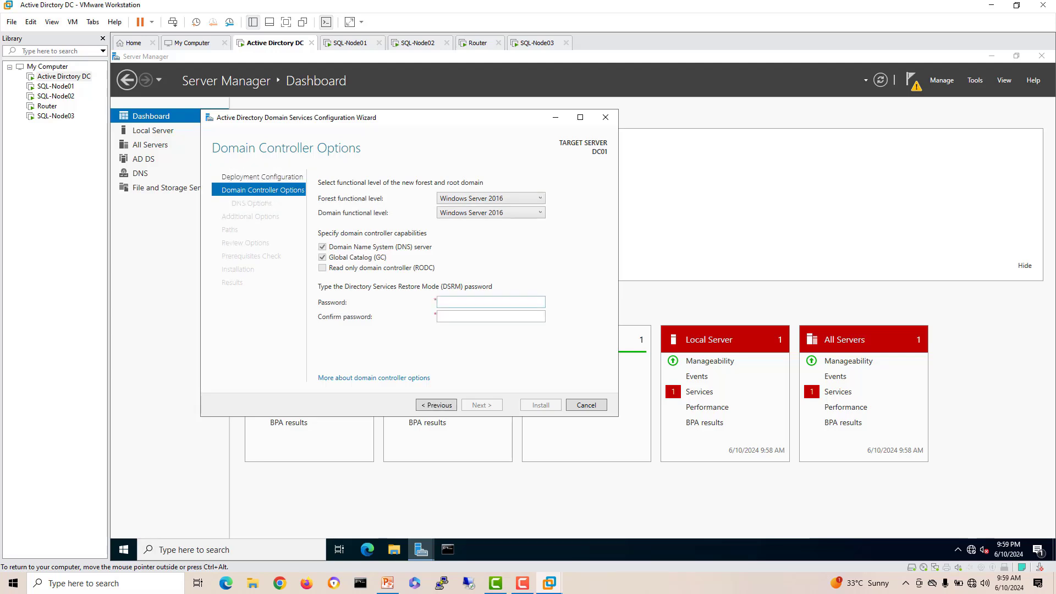
Step: Enter and confirm the DSRM (restore mode) password for the new domain controller
{"action": "type", "text": "@ssw0rd"}
{"action": "key", "text": "Tab"}
{"action": "type", "text": "P@ssw0r"}
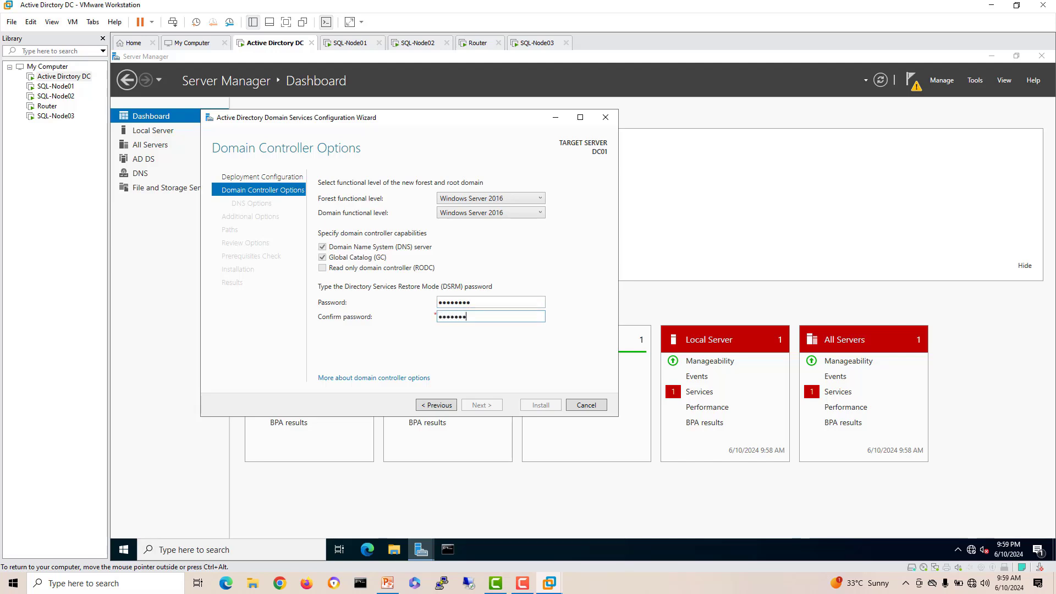
{"action": "type", "text": "d"}
{"action": "key", "text": "Return"}
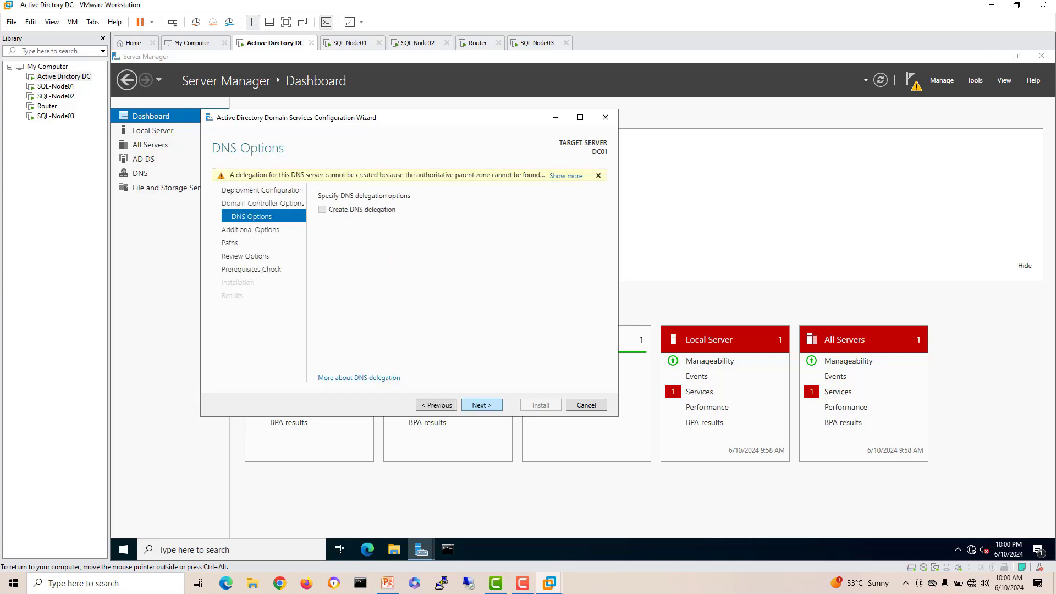
Step: Keep the HOMELAB NetBIOS name and default folders, then install once prerequisites pass
{"action": "key", "text": "Return"}
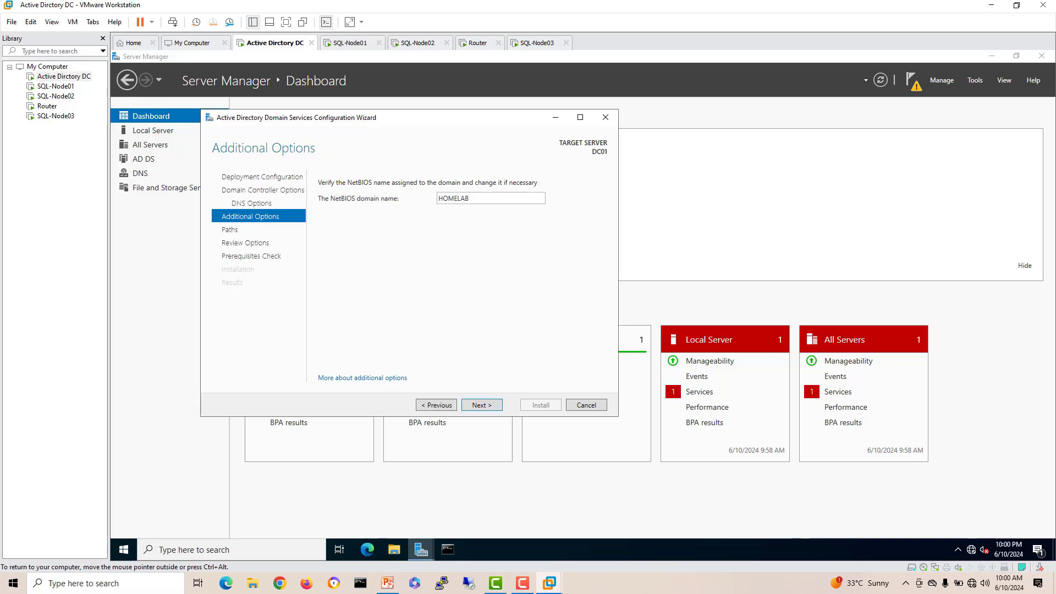
{"action": "left_click", "coordinate": [481, 405]}
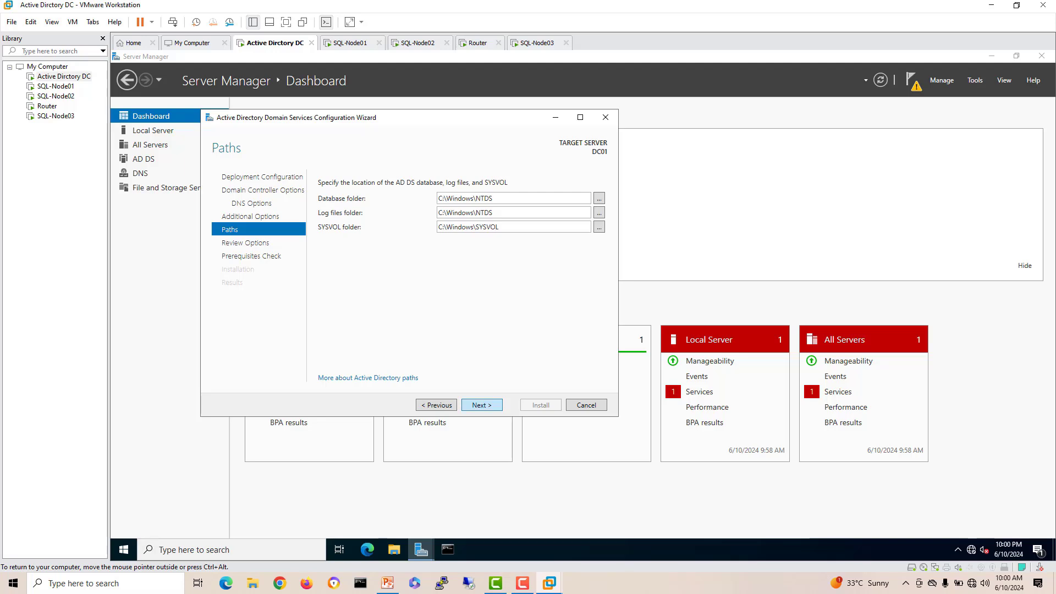
{"action": "left_click", "coordinate": [482, 405]}
{"action": "left_click", "coordinate": [482, 405]}
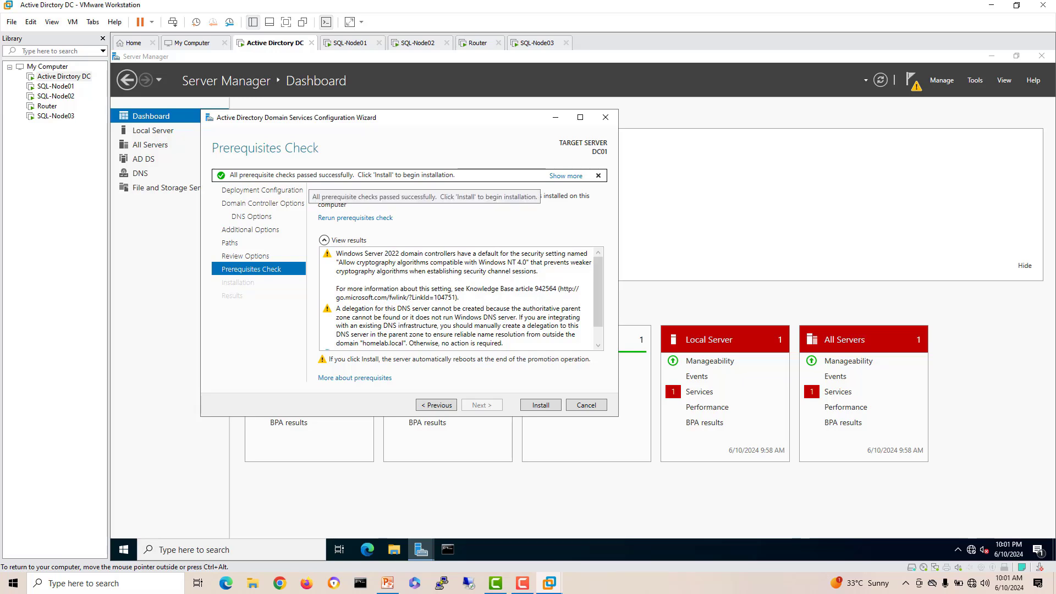
{"action": "left_click", "coordinate": [541, 405]}
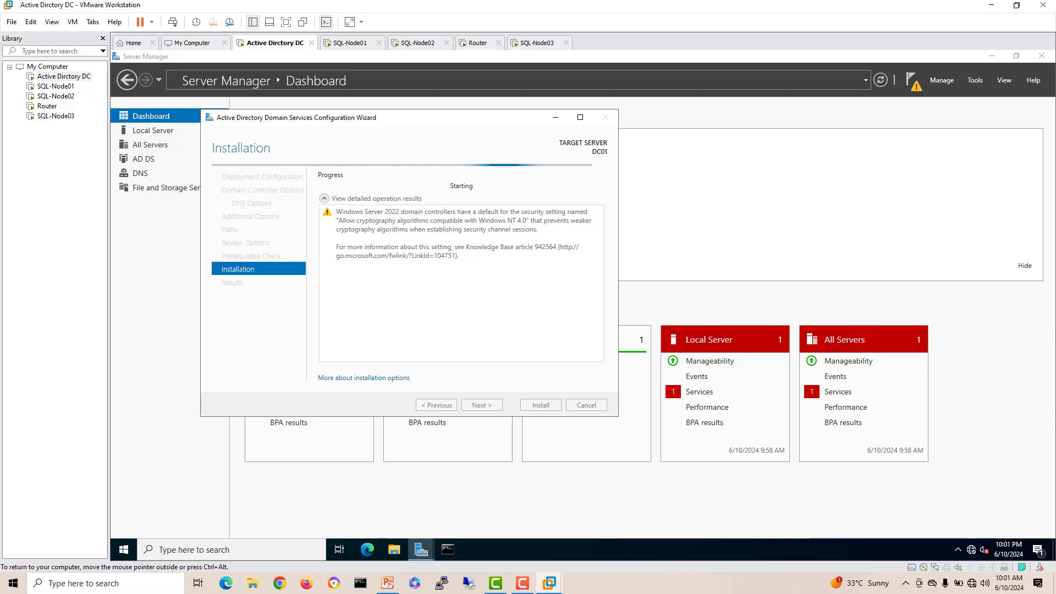
{"action": "left_click", "coordinate": [350, 43]}
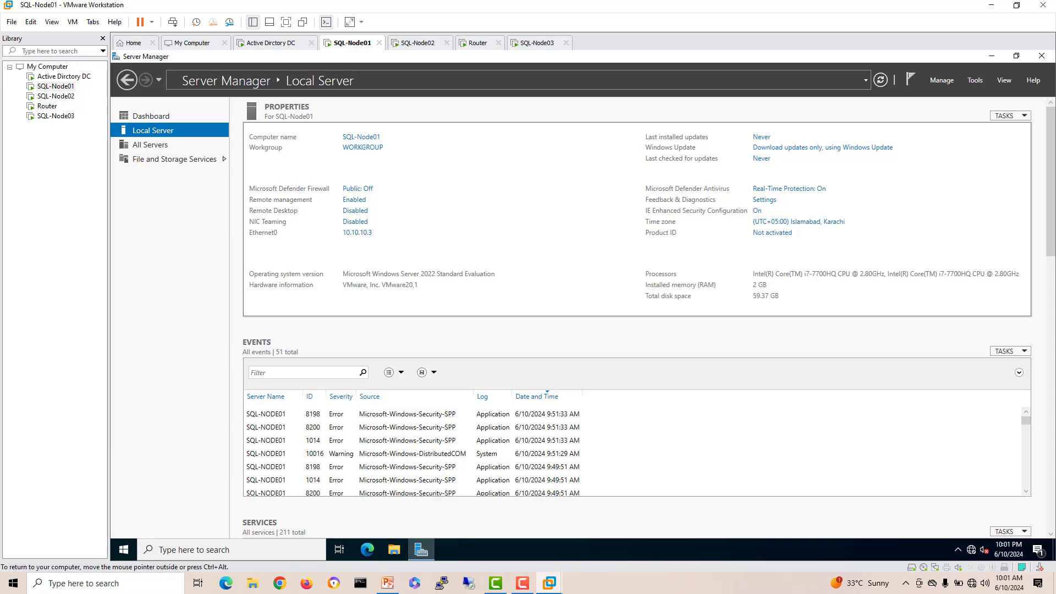
Step: Sign in to SQL-Node02 as Administrator via Send Ctrl+Alt+Del
{"action": "key", "text": "ctrl+Tab"}
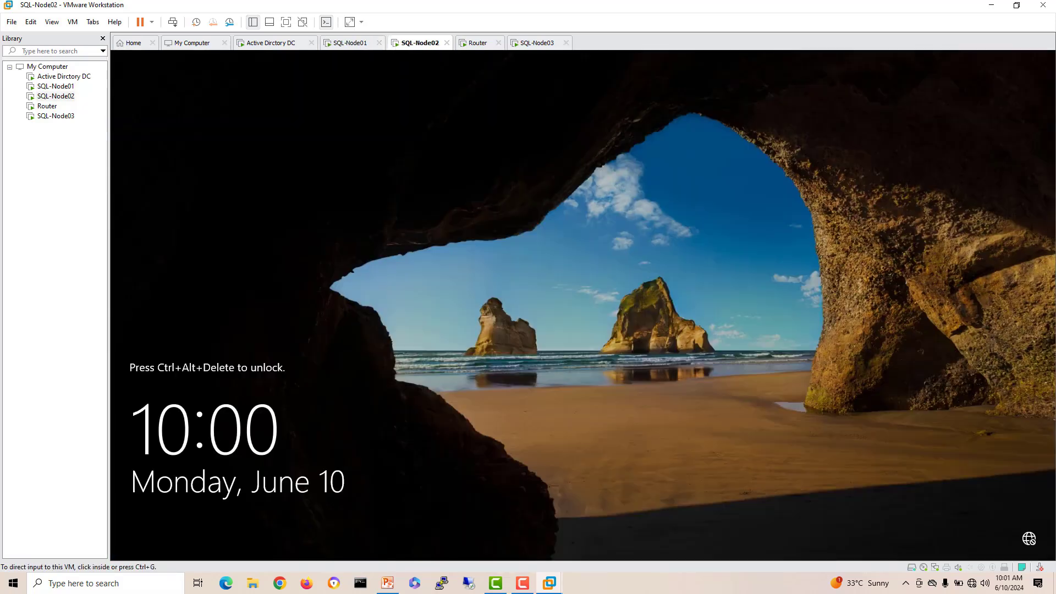
{"action": "right_click", "coordinate": [417, 44]}
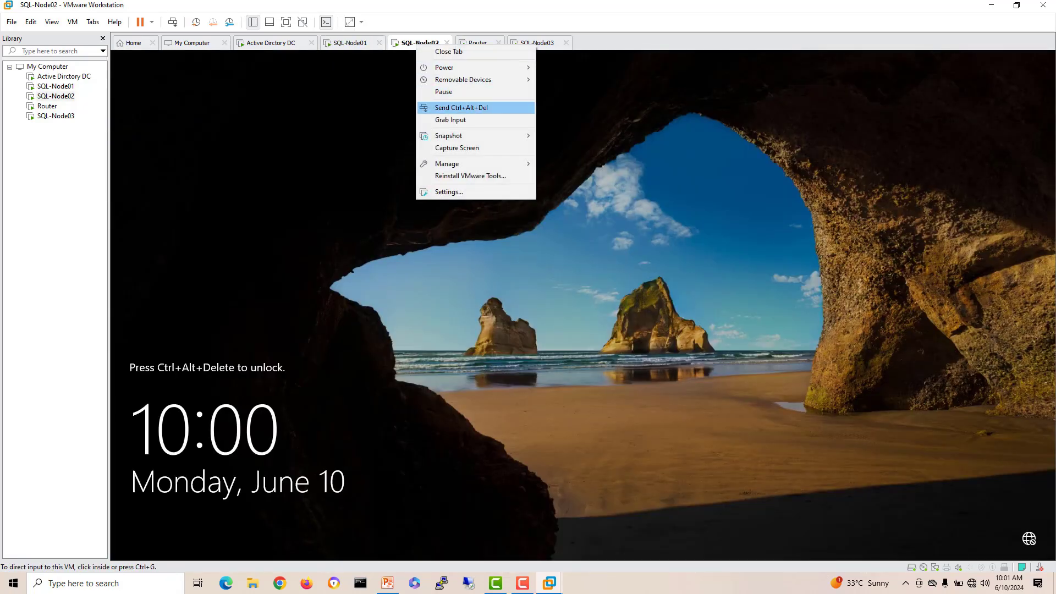
{"action": "left_click", "coordinate": [451, 108]}
{"action": "key", "text": "ctrl+g"}
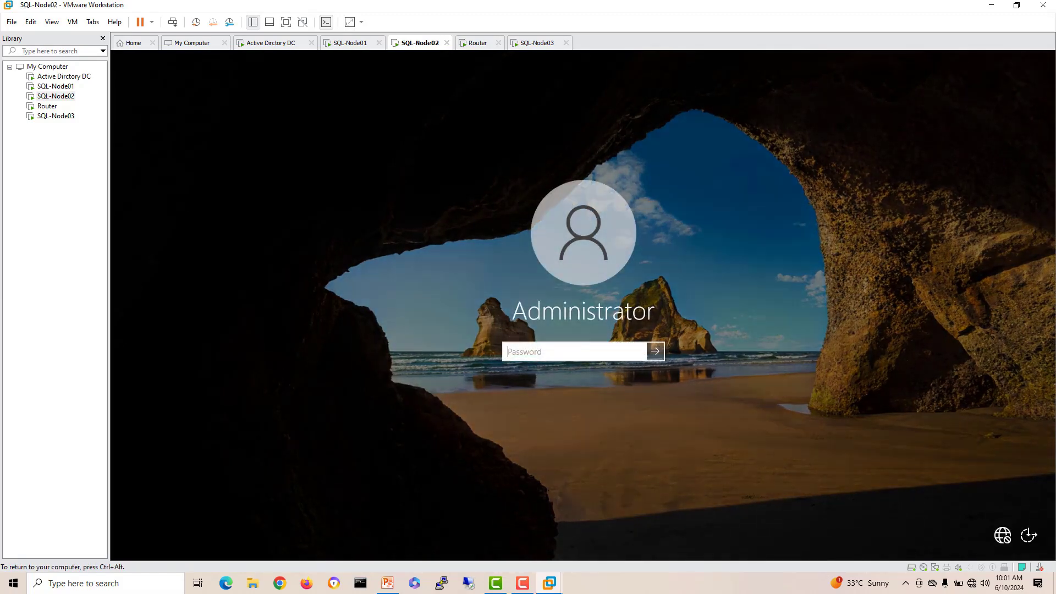
{"action": "type", "text": "•••••••"}
{"action": "key", "text": "Return"}
{"action": "key", "text": "ctrl+alt"}
Step: Sign in to SQL-Node03 as Administrator, then bring up the PowerPoint Topology slide
{"action": "left_click", "coordinate": [536, 43]}
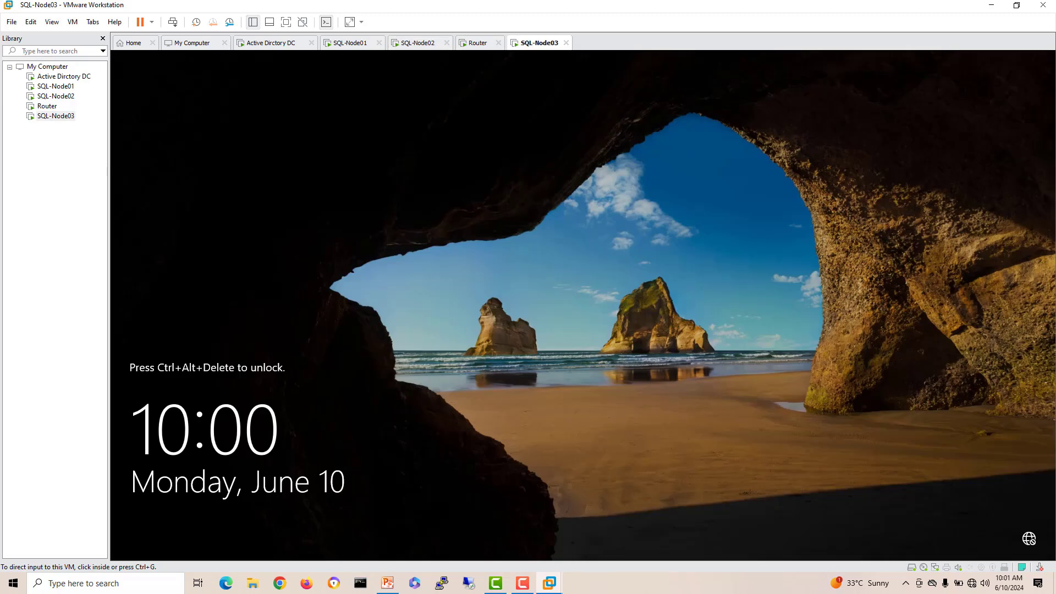
{"action": "right_click", "coordinate": [529, 45]}
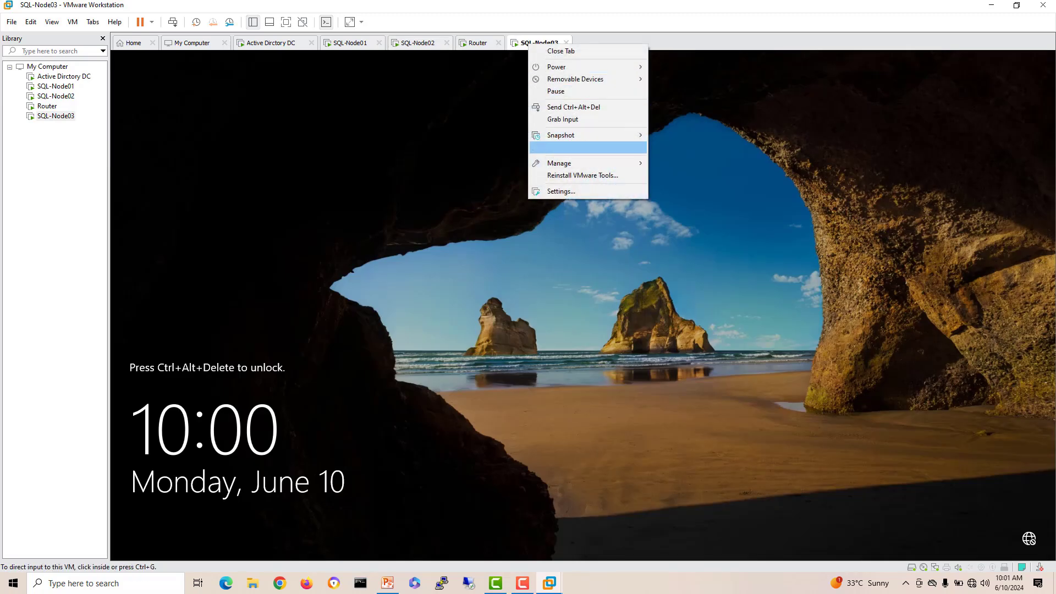
{"action": "left_click", "coordinate": [573, 108]}
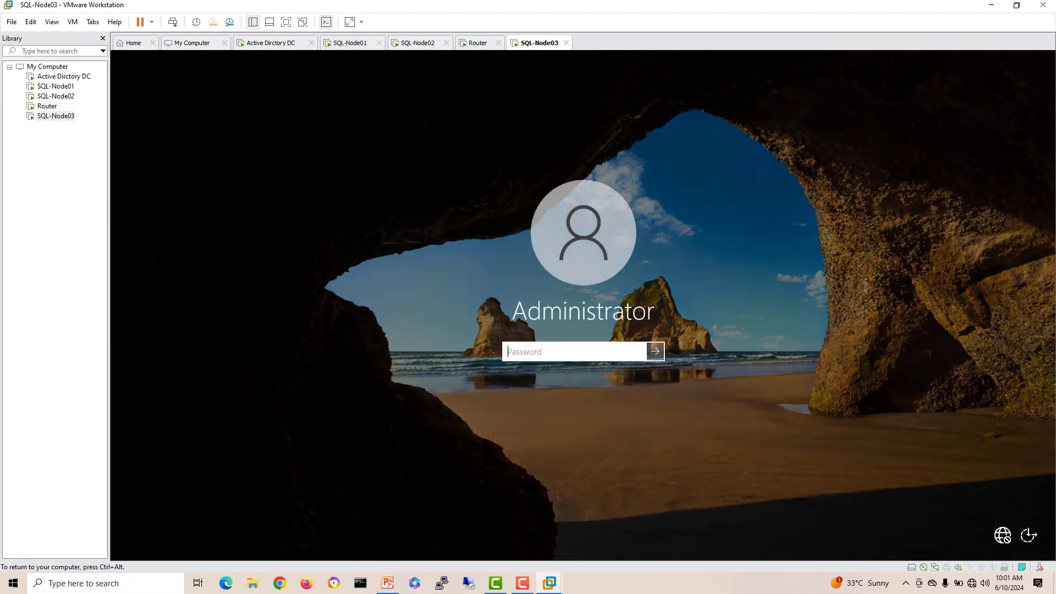
{"action": "type", "text": "*******"}
{"action": "key", "text": "Return"}
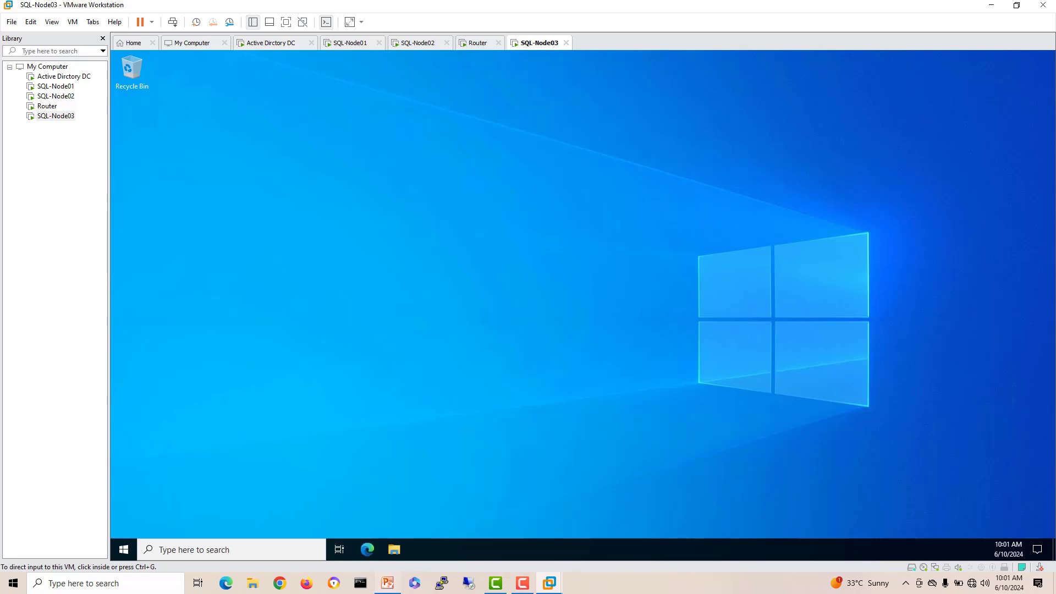
{"action": "left_click", "coordinate": [388, 584]}
{"action": "key", "text": "Escape"}
{"action": "key", "text": "Escape"}
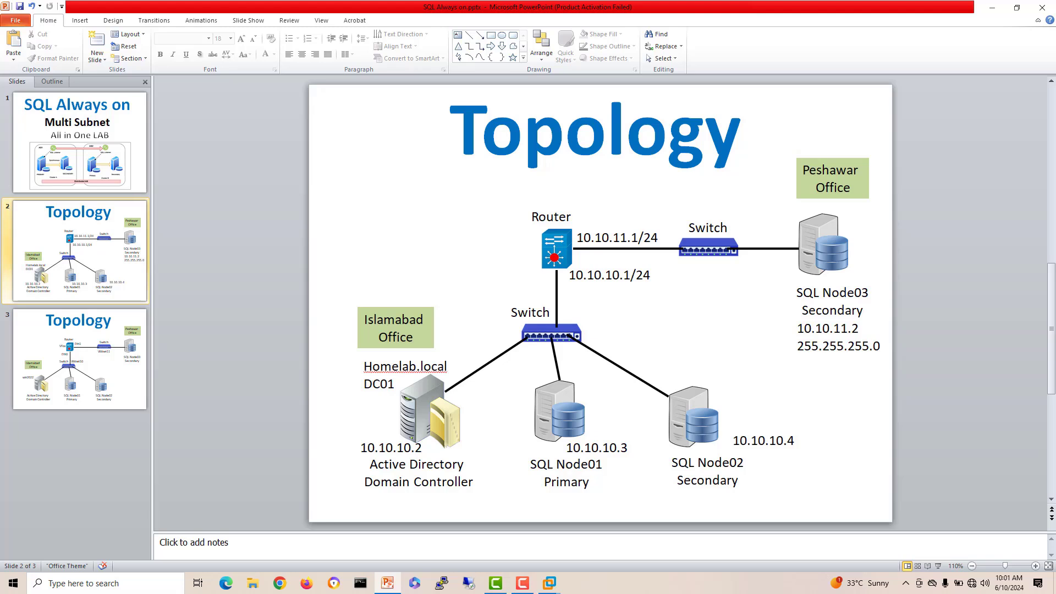
Step: Highlight the router's 10.10.11.1/24 and SQL Node03's 10.10.11.2 addresses on the slide
{"action": "left_click_drag", "start_coordinate": [577, 238], "coordinate": [664, 238]}
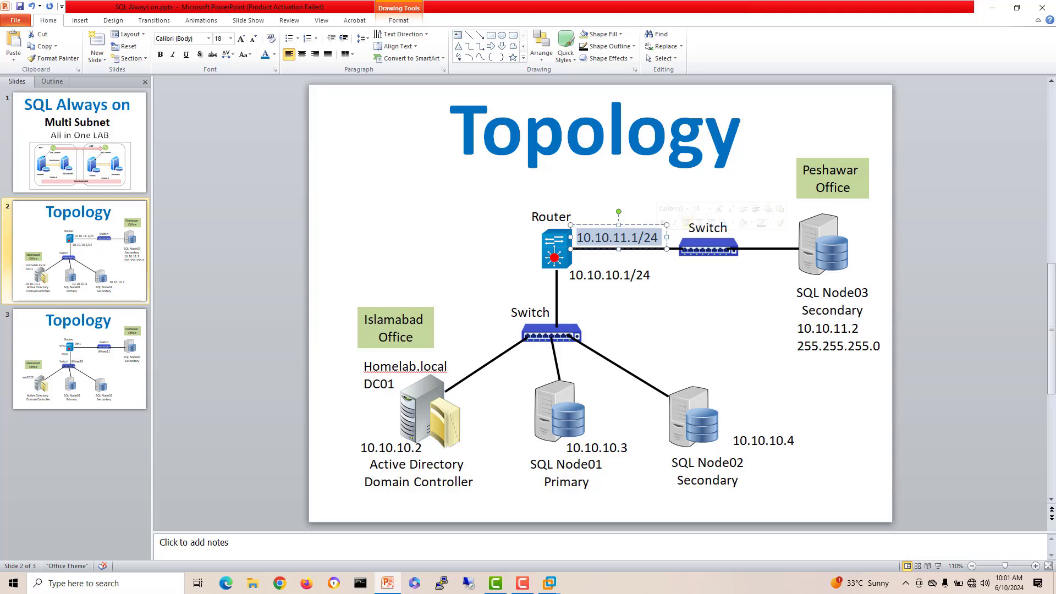
{"action": "left_click_drag", "start_coordinate": [861, 329], "coordinate": [798, 328]}
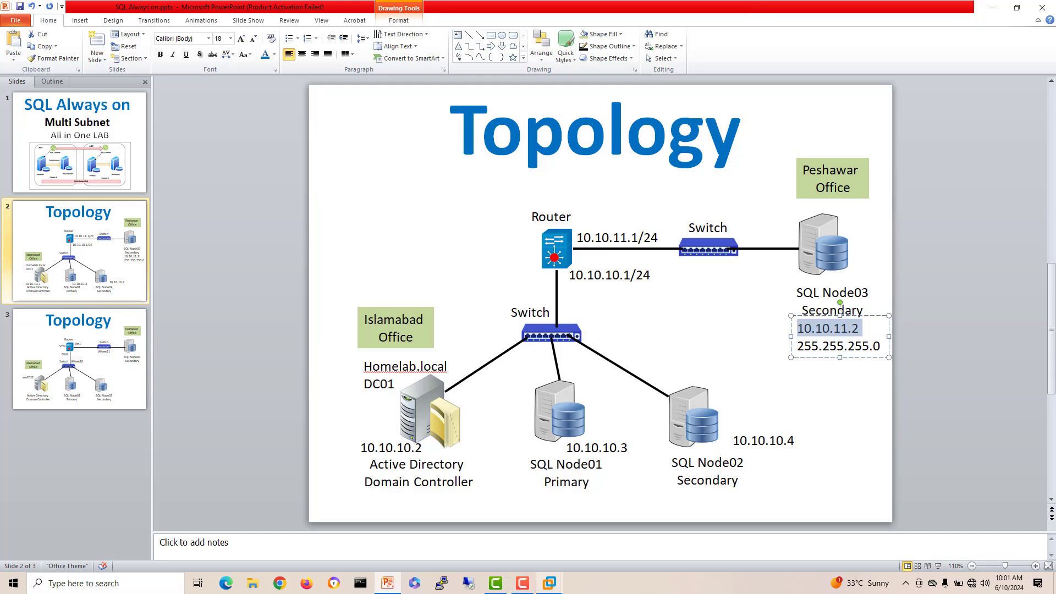
Step: On SQL-Node03, open Command Prompt as administrator from a Windows search for cmd
{"action": "mouse_move", "coordinate": [549, 583]}
{"action": "left_click", "coordinate": [922, 514]}
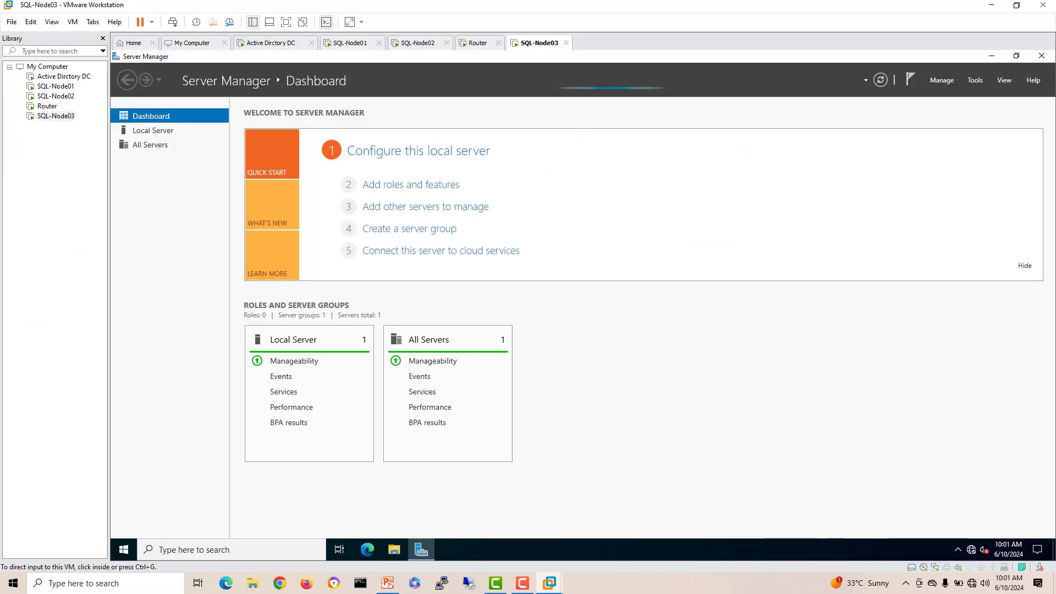
{"action": "left_click", "coordinate": [153, 130]}
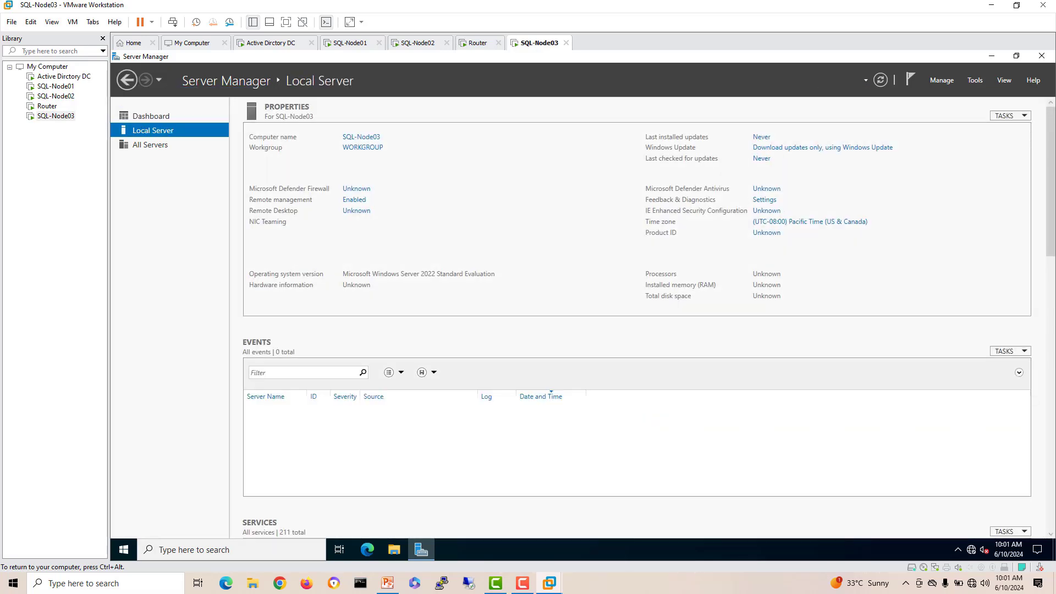
{"action": "right_click", "coordinate": [123, 550]}
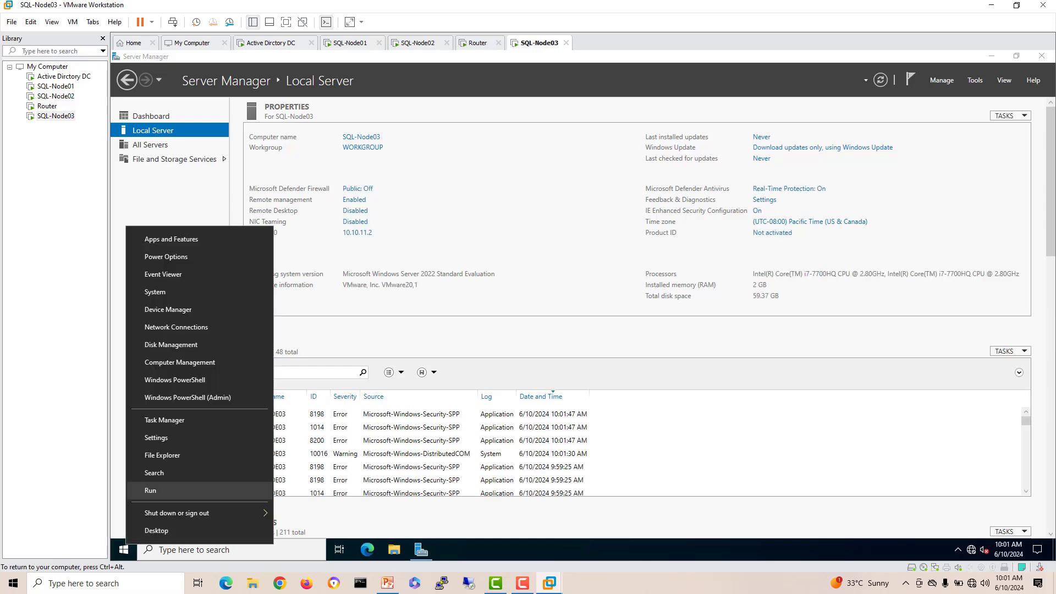
{"action": "left_click", "coordinate": [147, 491]}
{"action": "key", "text": "super"}
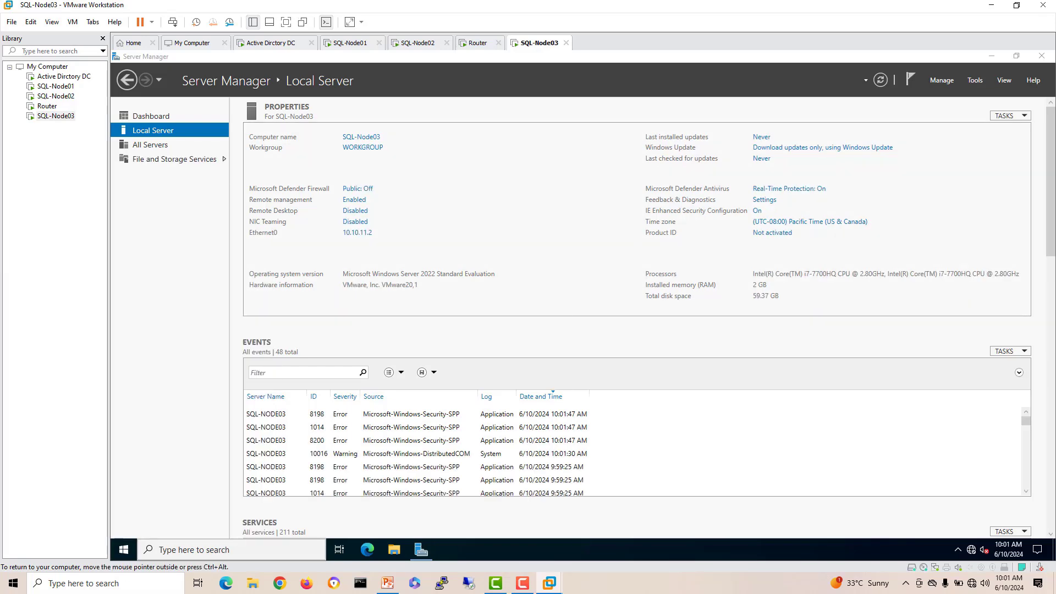
{"action": "type", "text": "cmd"}
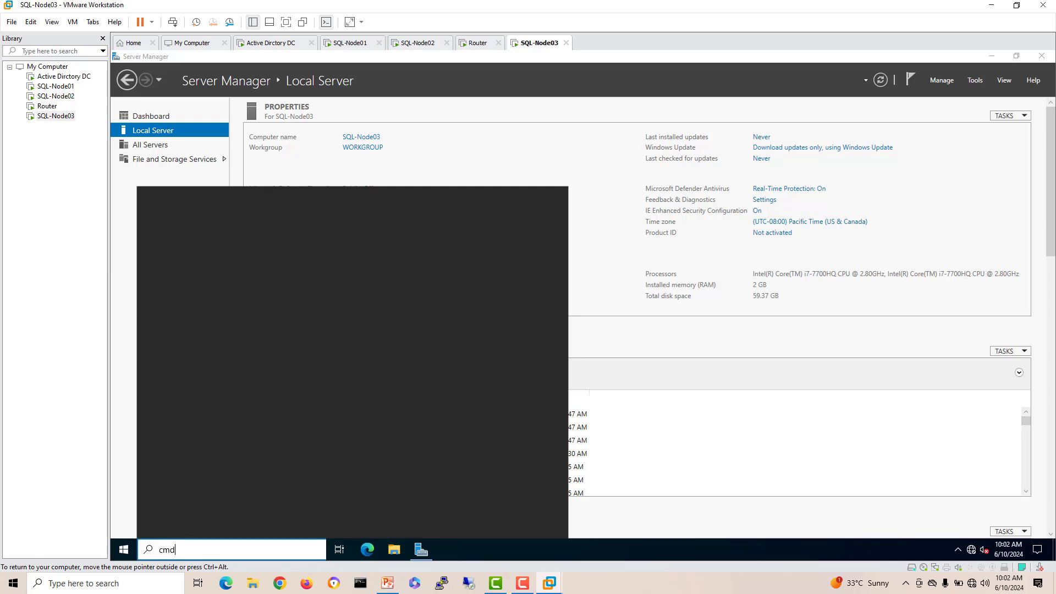
{"action": "right_click", "coordinate": [228, 247]}
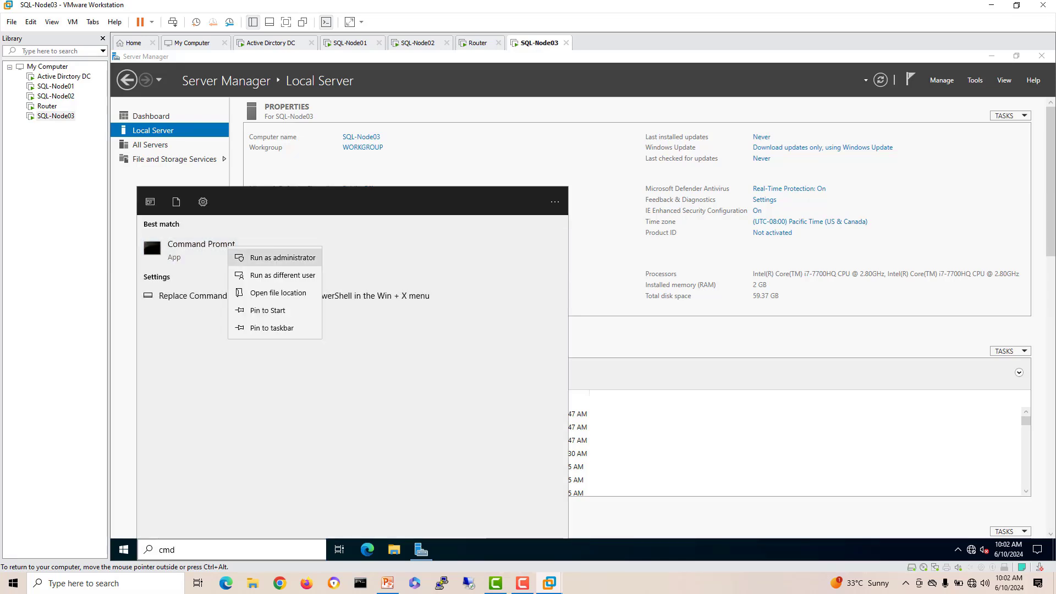
{"action": "left_click", "coordinate": [272, 328]}
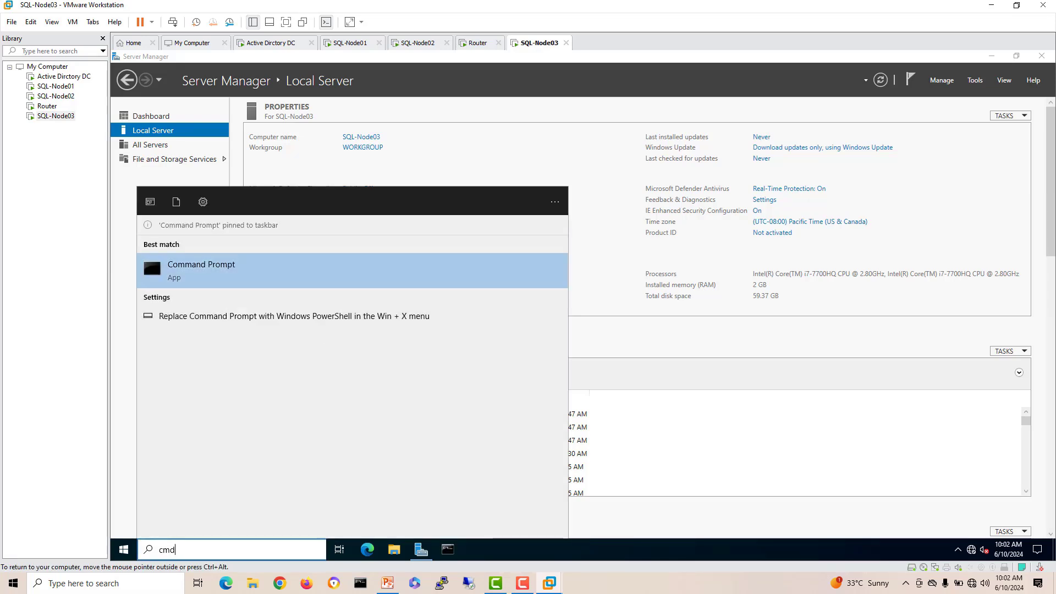
{"action": "left_click", "coordinate": [150, 253]}
Step: Run ipconfig and ping the 10.10.11.1 gateway from SQL-Node03
{"action": "left_click_drag", "start_coordinate": [369, 72], "coordinate": [585, 209]}
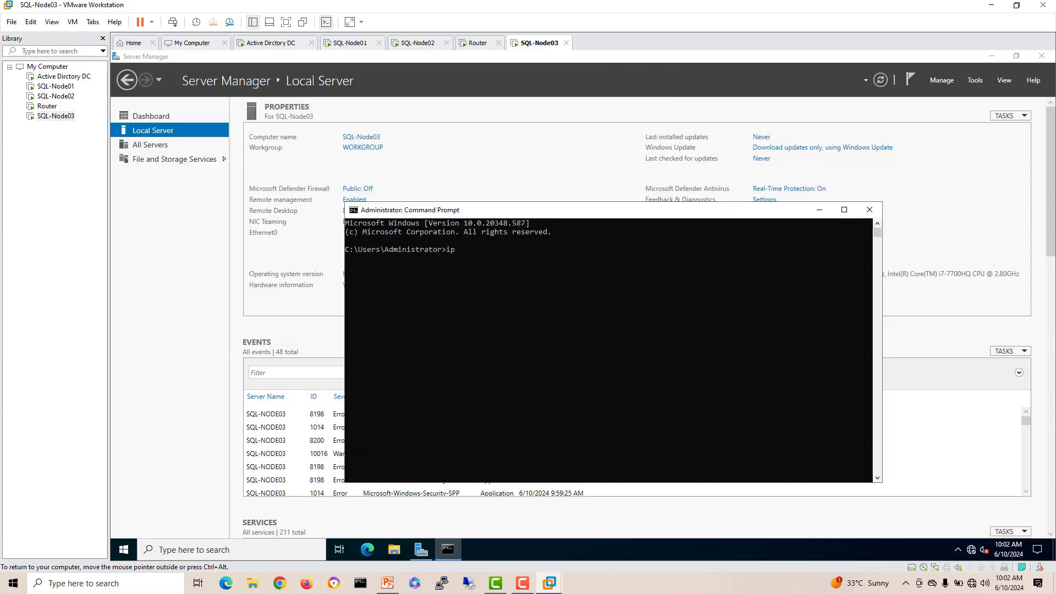
{"action": "type", "text": "ipconfig"}
{"action": "key", "text": "Return"}
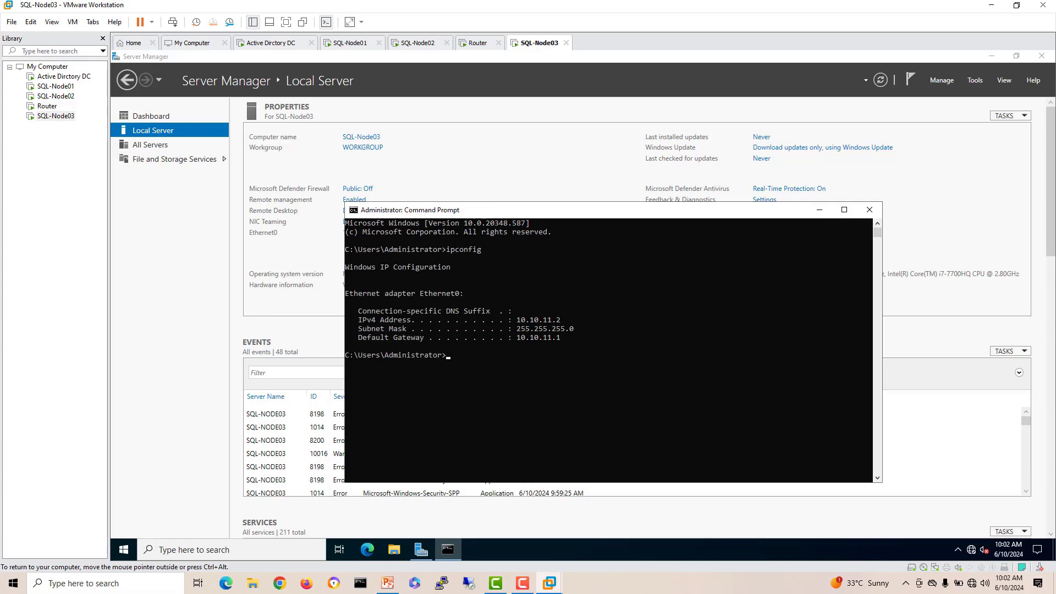
{"action": "type", "text": "ping 10.10.11.1"}
{"action": "key", "text": "Return"}
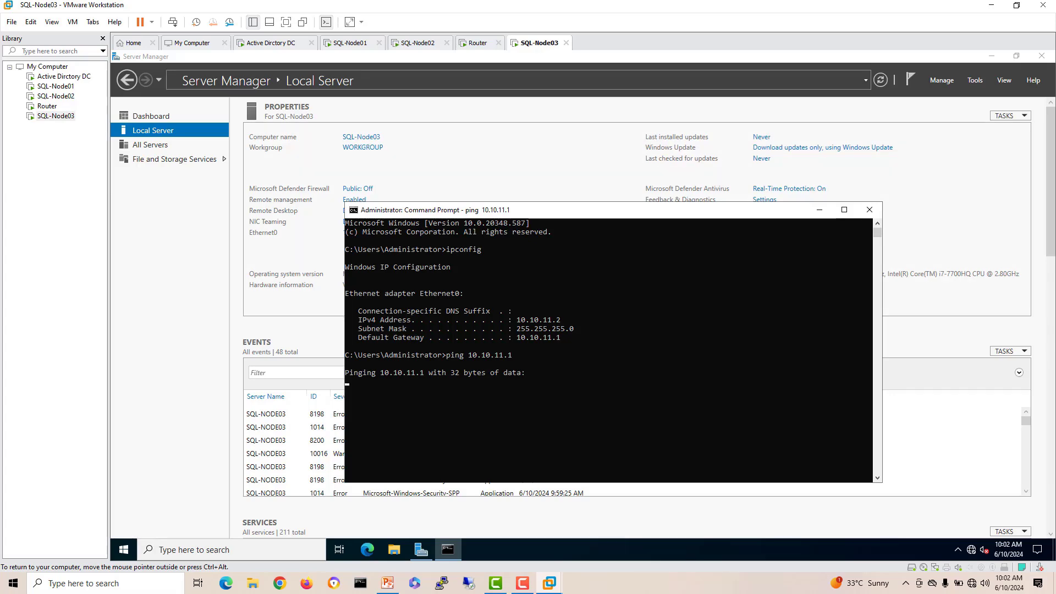
{"action": "left_click", "coordinate": [477, 43]}
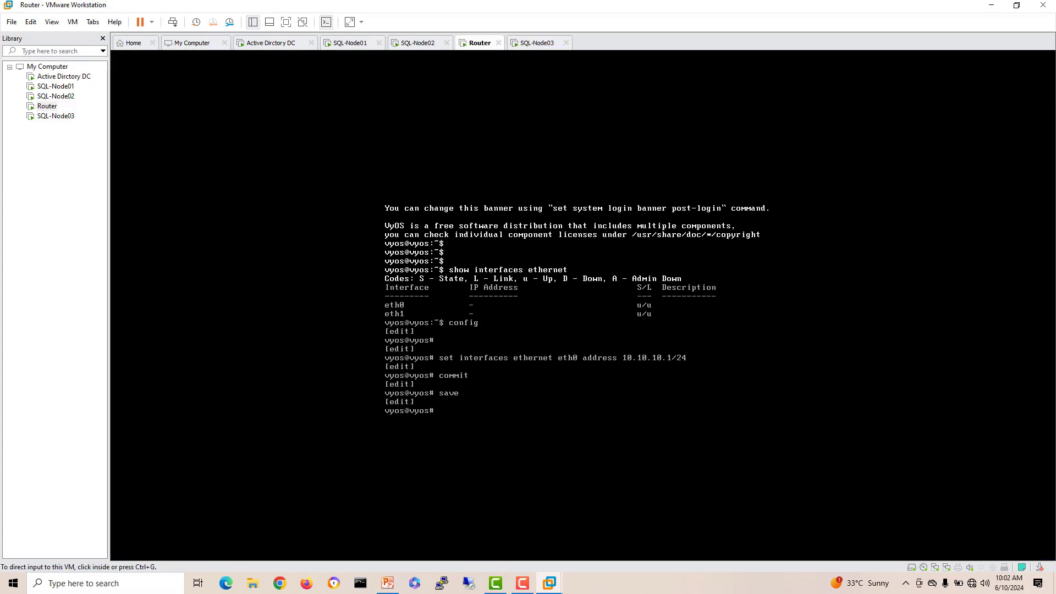
Step: Set the router's eth1 interface address to 10.10.11.1/24 in the VyOS console
{"action": "left_click", "coordinate": [584, 306]}
{"action": "type", "text": "set nt"}
{"action": "key", "text": "Tab"}
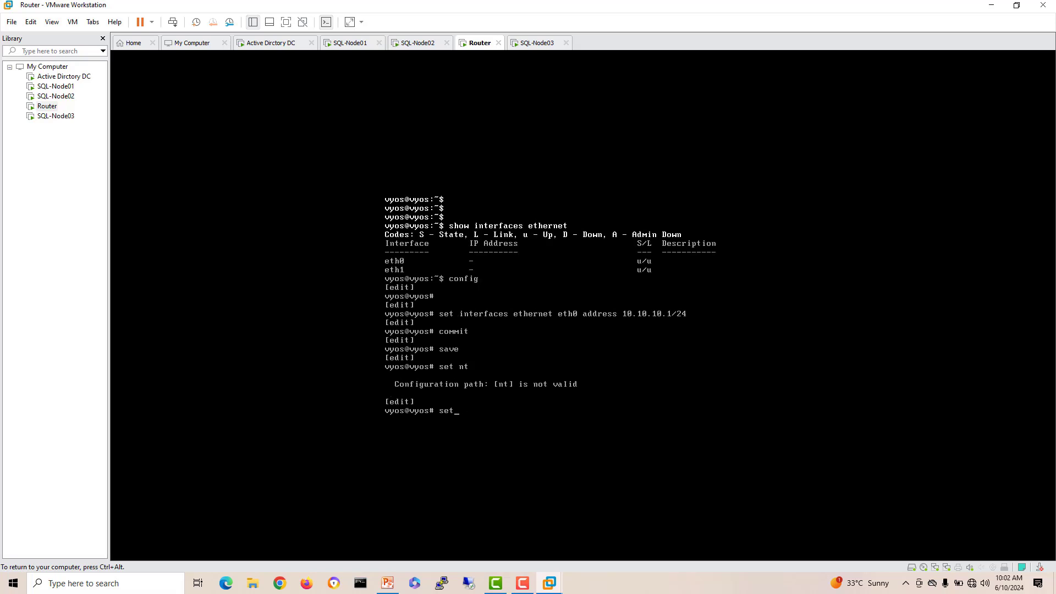
{"action": "type", "text": "int"}
{"action": "key", "text": "Tab"}
{"action": "type", "text": "eth"}
{"action": "key", "text": "Tab"}
{"action": "type", "text": "eth"}
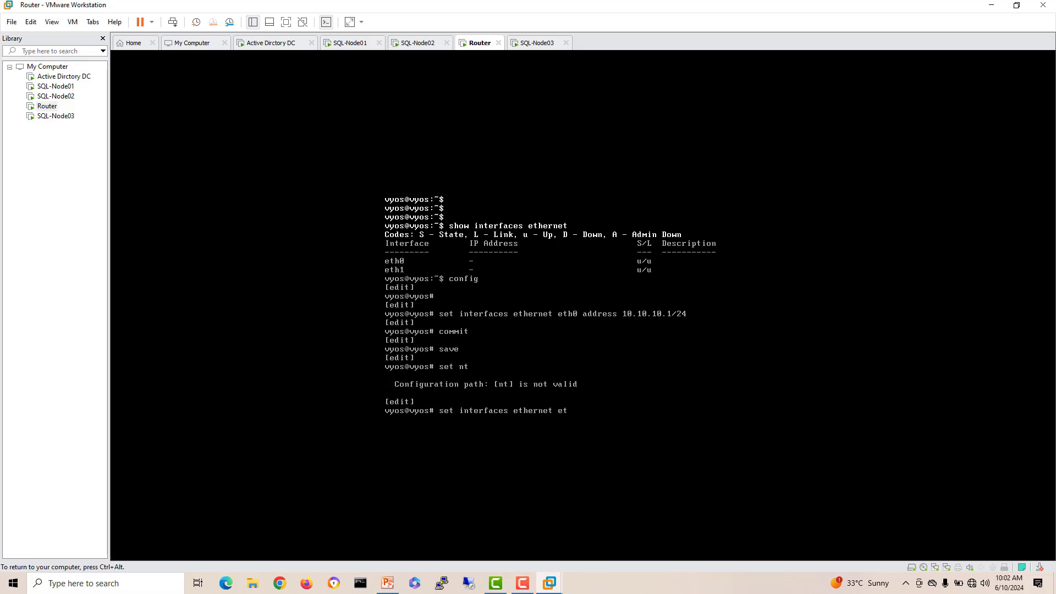
{"action": "type", "text": "1 a"}
{"action": "key", "text": "Tab"}
{"action": "type", "text": "10.10.11.1/24"}
{"action": "key", "text": "Return"}
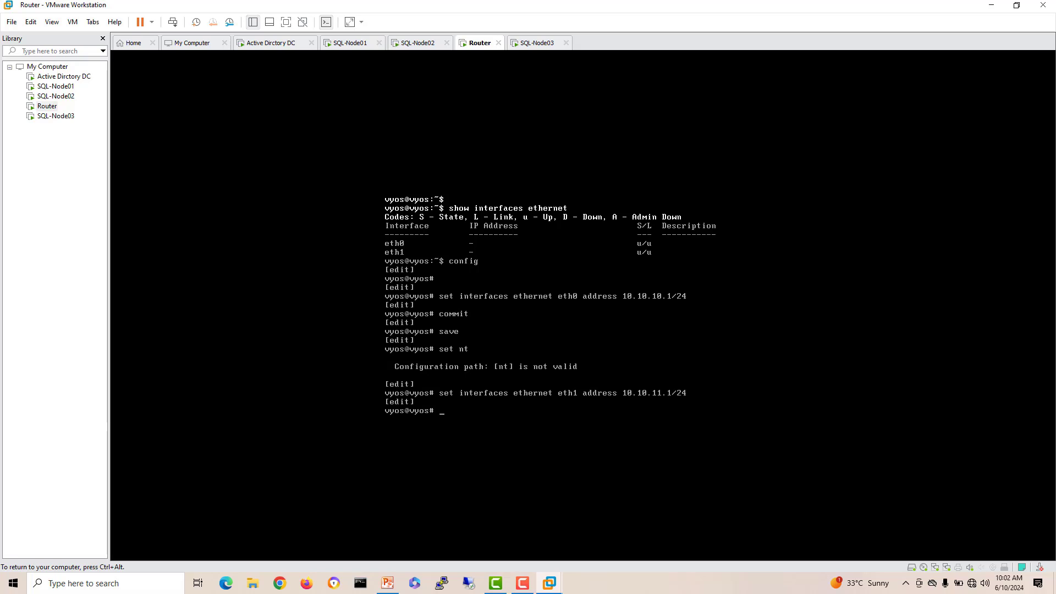
Step: Commit and save the router configuration
{"action": "type", "text": "commit"}
{"action": "key", "text": "Return"}
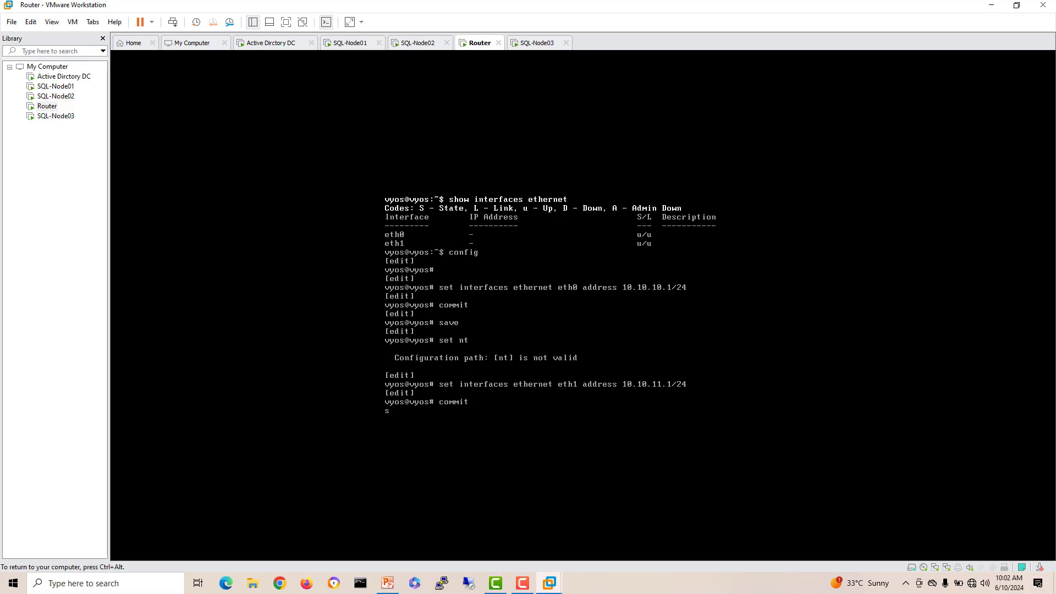
{"action": "type", "text": "save"}
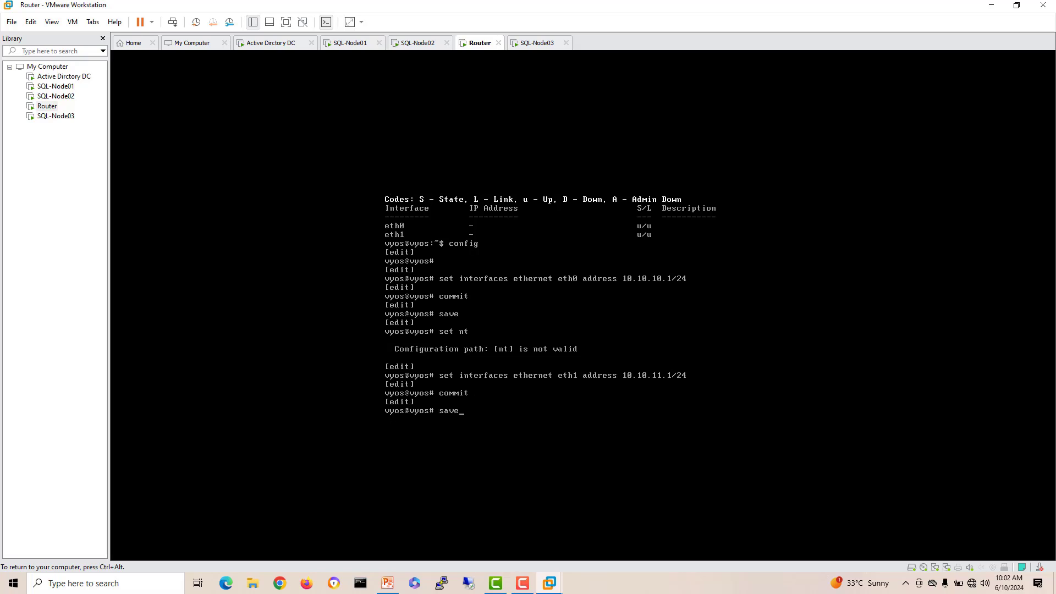
{"action": "key", "text": "Return"}
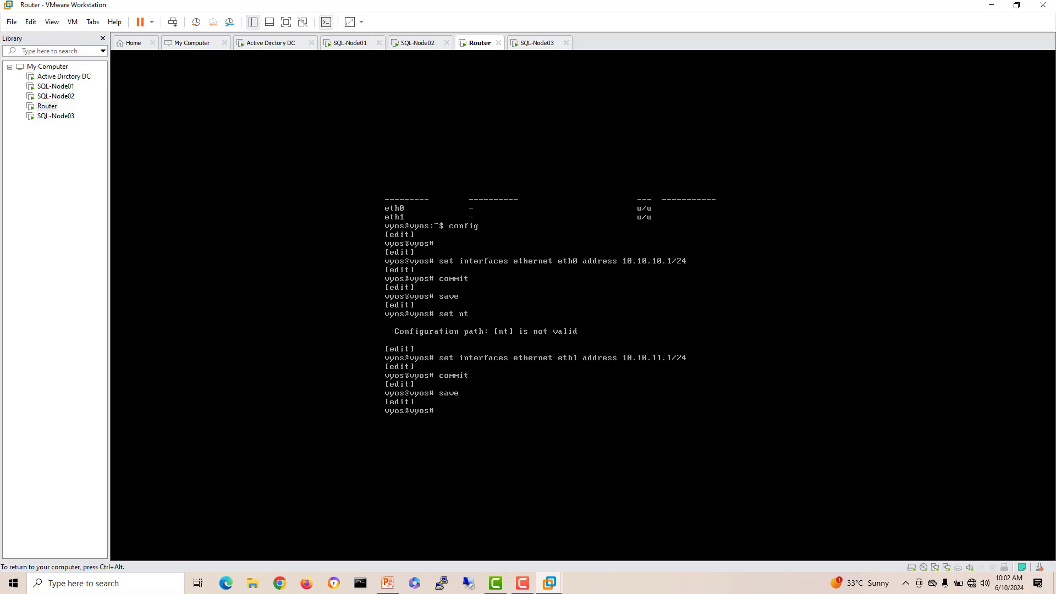
{"action": "left_click", "coordinate": [537, 42]}
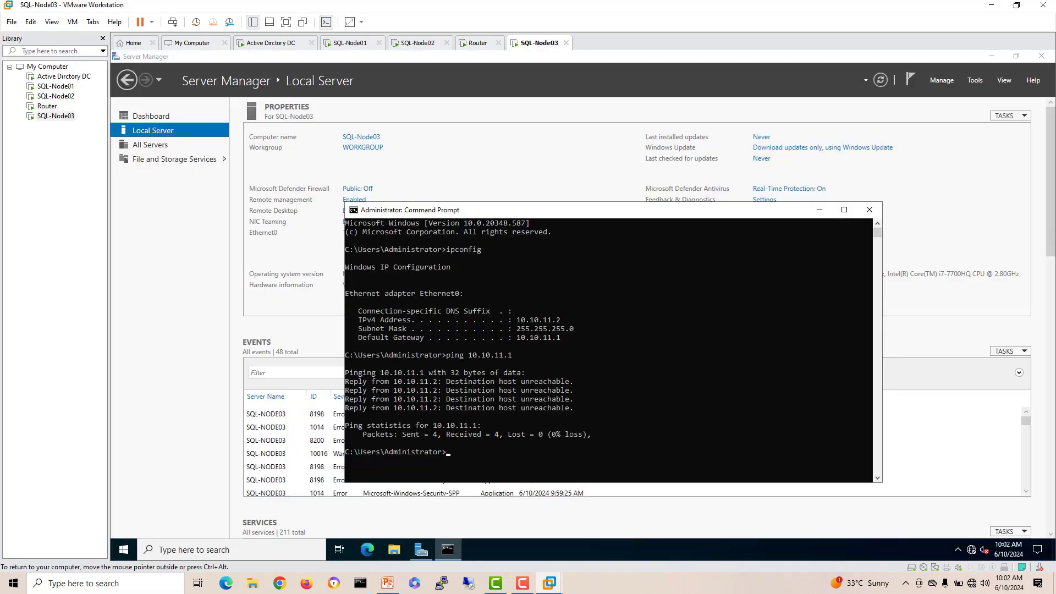
Step: Repeat the 10.10.11.1 ping on SQL-Node03 after the router change
{"action": "key", "text": "Up"}
{"action": "key", "text": "Return"}
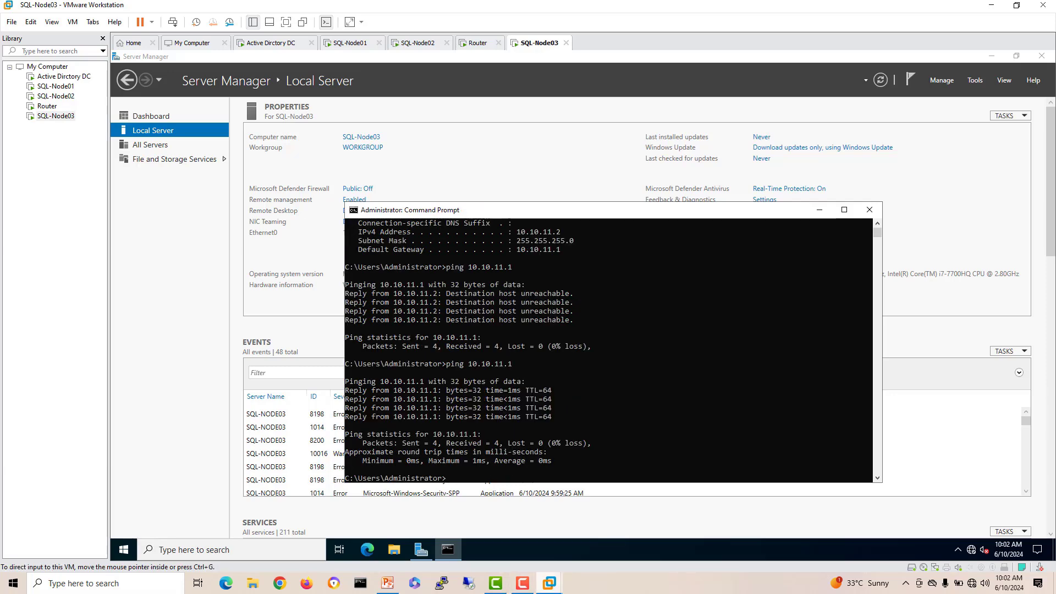
{"action": "mouse_move", "coordinate": [549, 583]}
{"action": "left_click", "coordinate": [787, 516]}
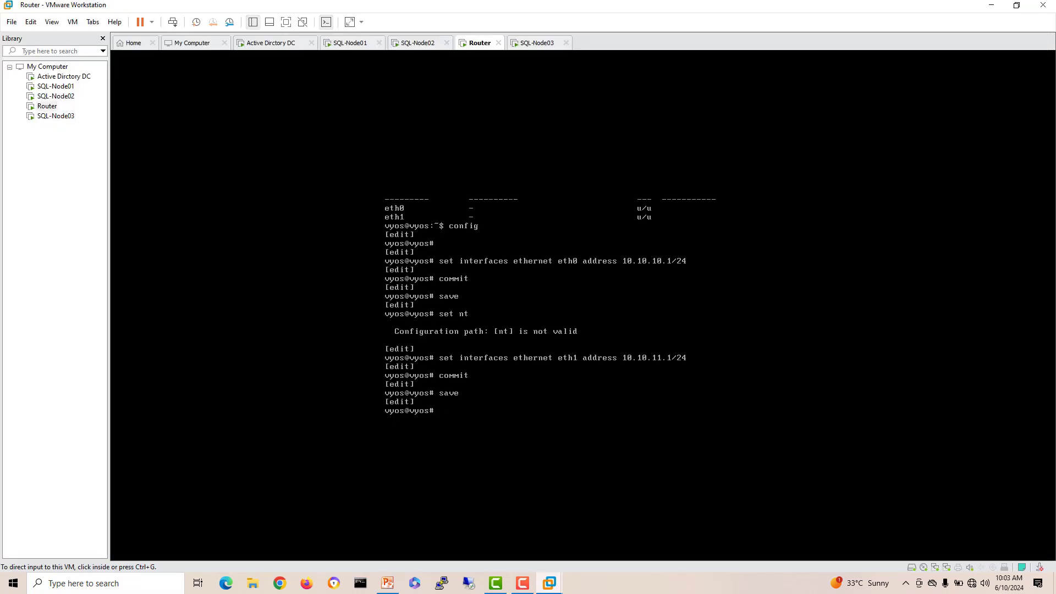
{"action": "key", "text": "super+d"}
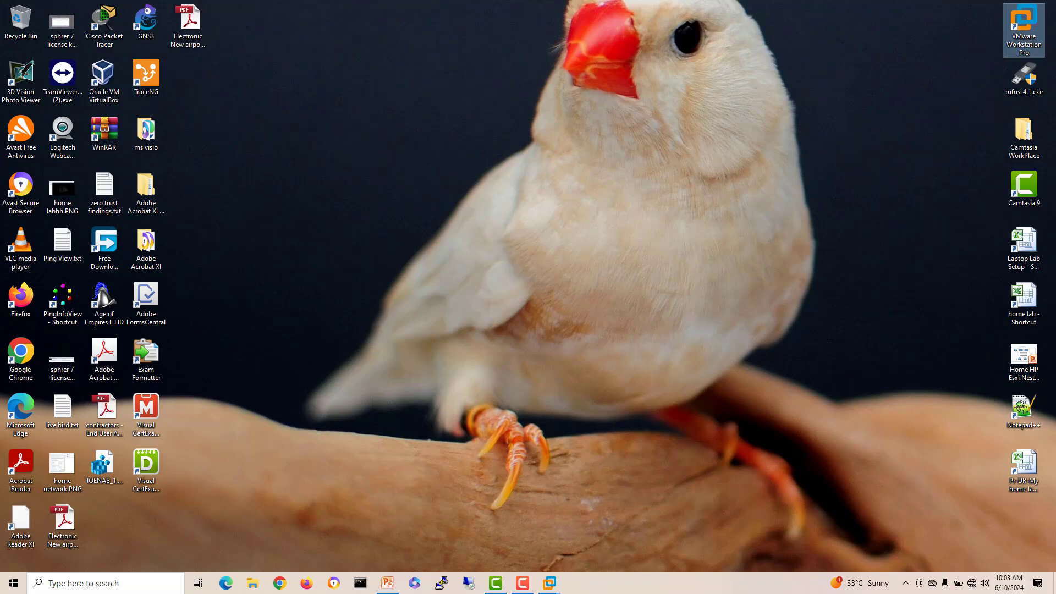
{"action": "mouse_move", "coordinate": [549, 584]}
{"action": "left_click", "coordinate": [787, 516]}
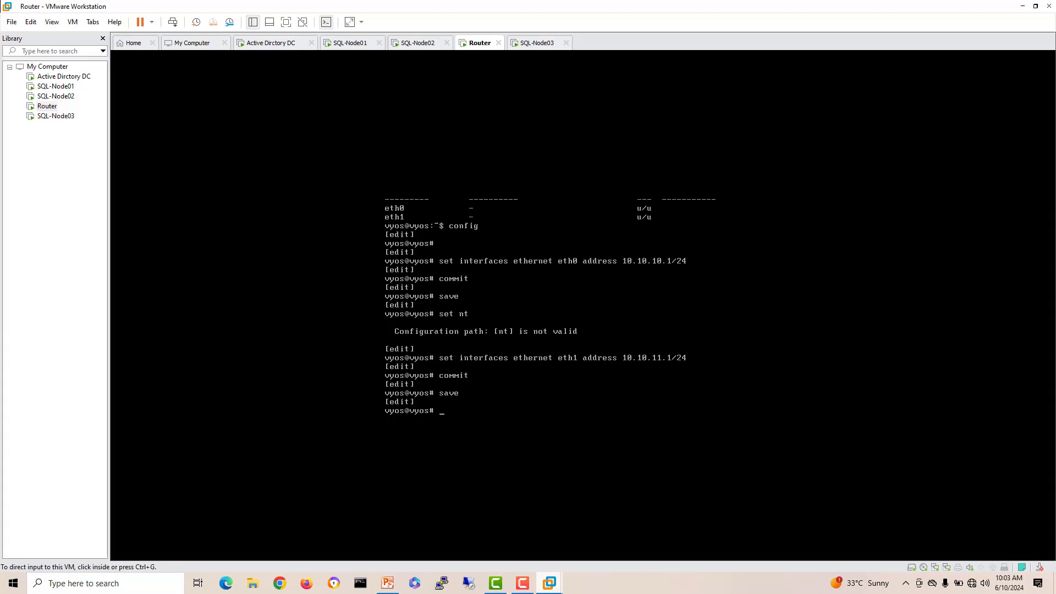
Step: Exit configuration mode and list the router's addresses with show interfaces ethernet
{"action": "type", "text": "exit"}
{"action": "key", "text": "Return"}
{"action": "type", "text": "show inter"}
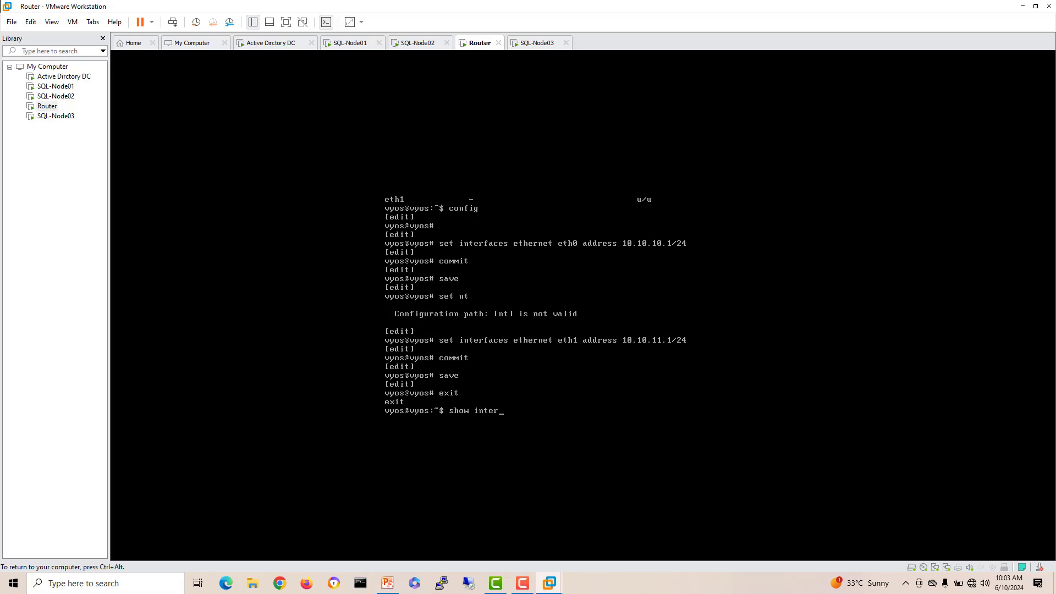
{"action": "key", "text": "Tab"}
{"action": "type", "text": "eh"}
{"action": "key", "text": "Tab"}
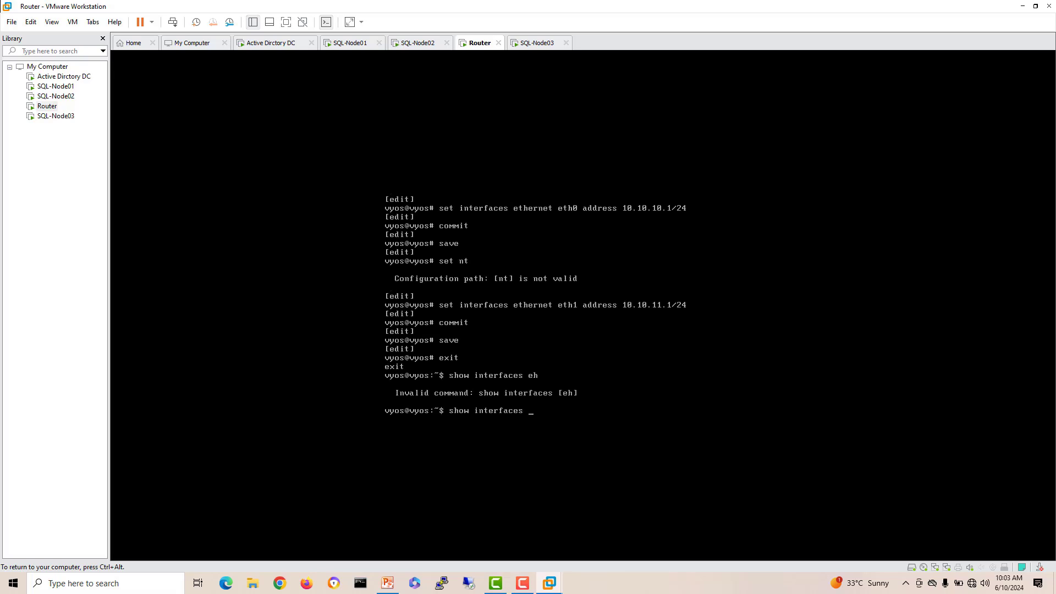
{"action": "key", "text": "Tab"}
{"action": "key", "text": "Return"}
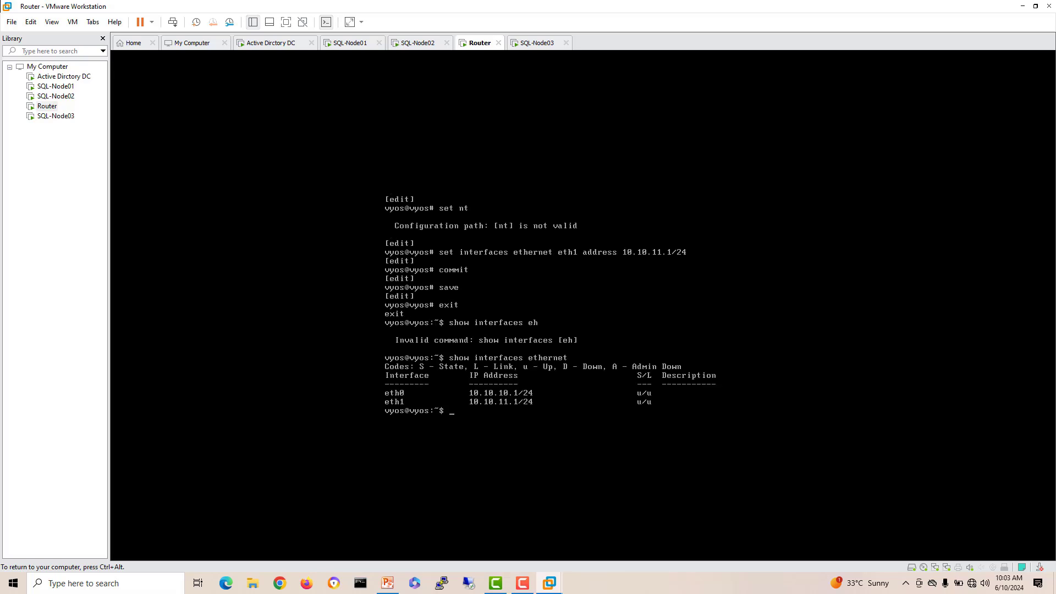
Step: Re-ping 10.10.11.1 from SQL-Node03, then ping the domain controller at 10.10.10.2
{"action": "key", "text": "ctrl+alt"}
{"action": "left_click", "coordinate": [537, 43]}
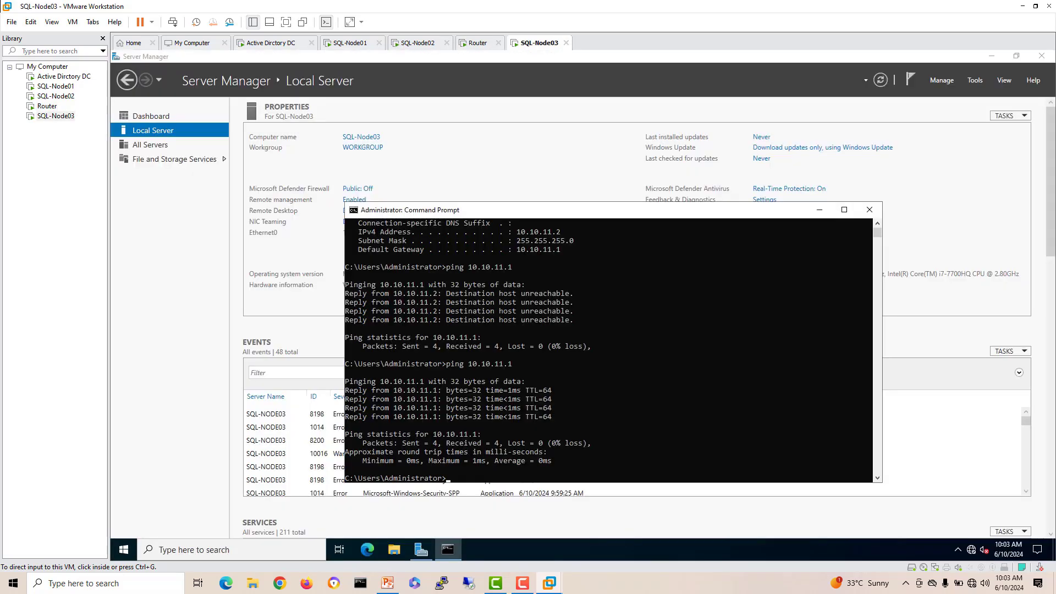
{"action": "key", "text": "ctrl+g"}
{"action": "key", "text": "Up"}
{"action": "key", "text": "Return"}
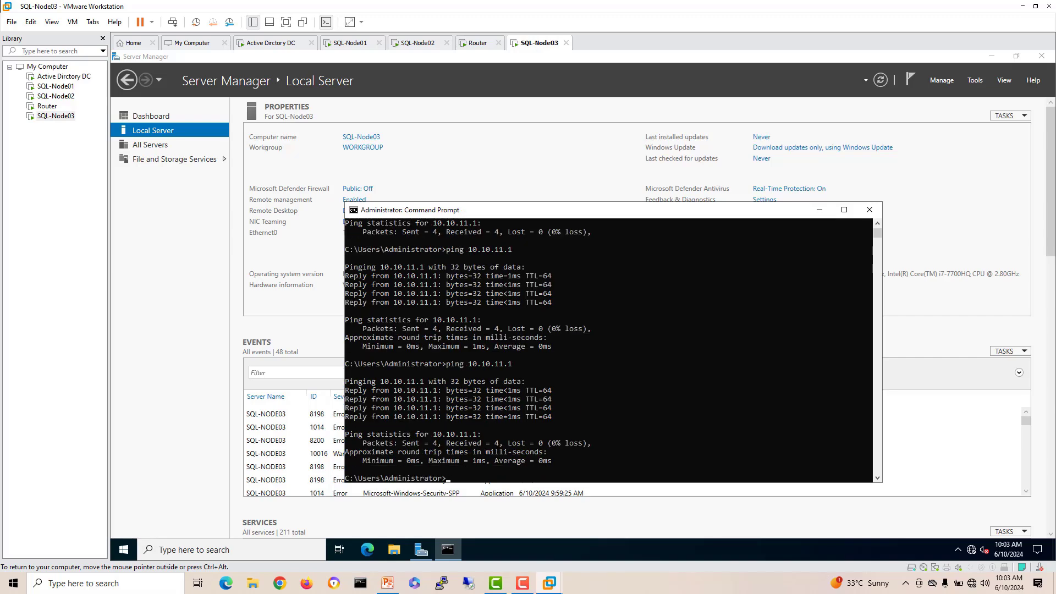
{"action": "key", "text": "Up"}
{"action": "key", "text": "BackSpace"}
{"action": "key", "text": "BackSpace"}
{"action": "key", "text": "BackSpace"}
{"action": "type", "text": "0.2"}
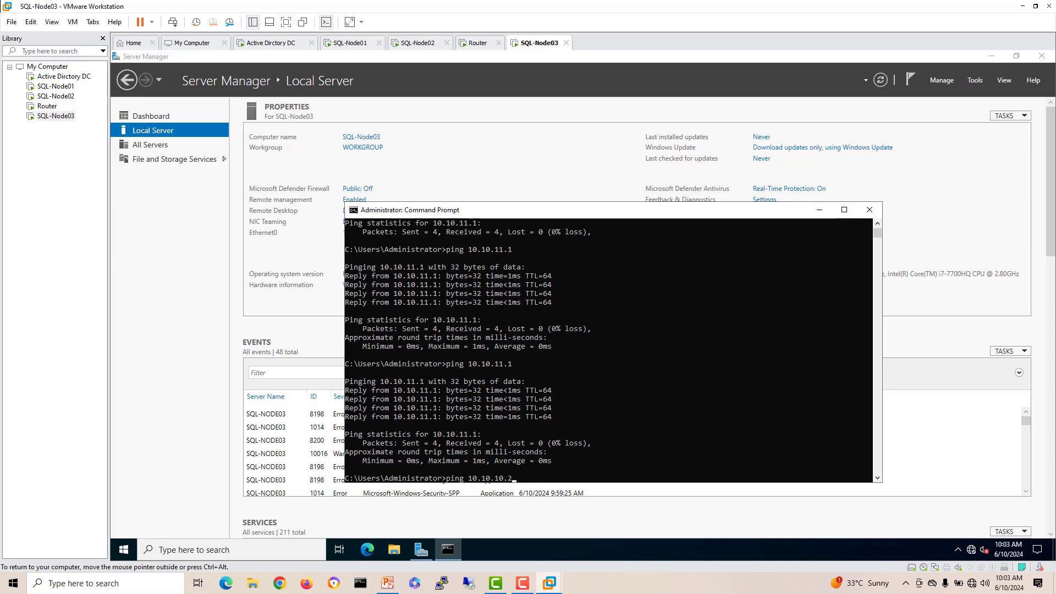
{"action": "key", "text": "Return"}
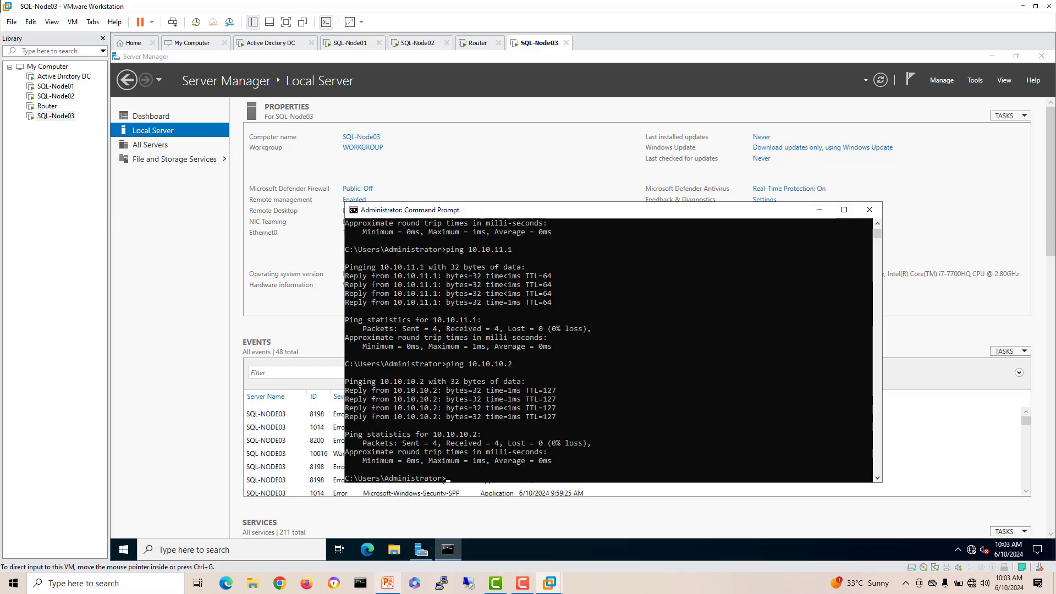
{"action": "left_click", "coordinate": [388, 583]}
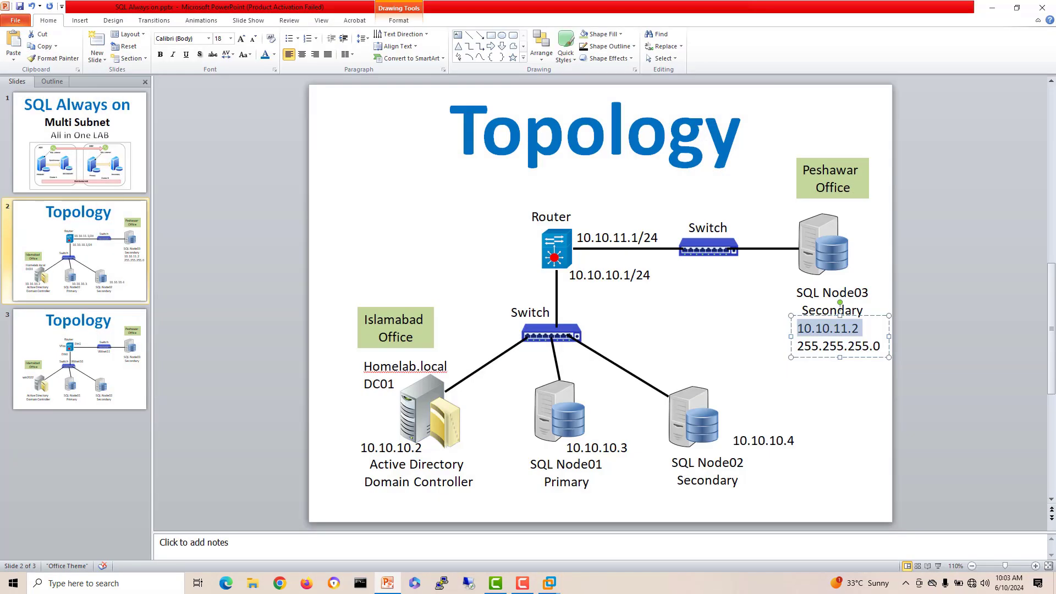
Step: Nudge the 10.10.10.1/24 label slightly left and down, then inspect the SQL node labels
{"action": "left_click", "coordinate": [587, 275]}
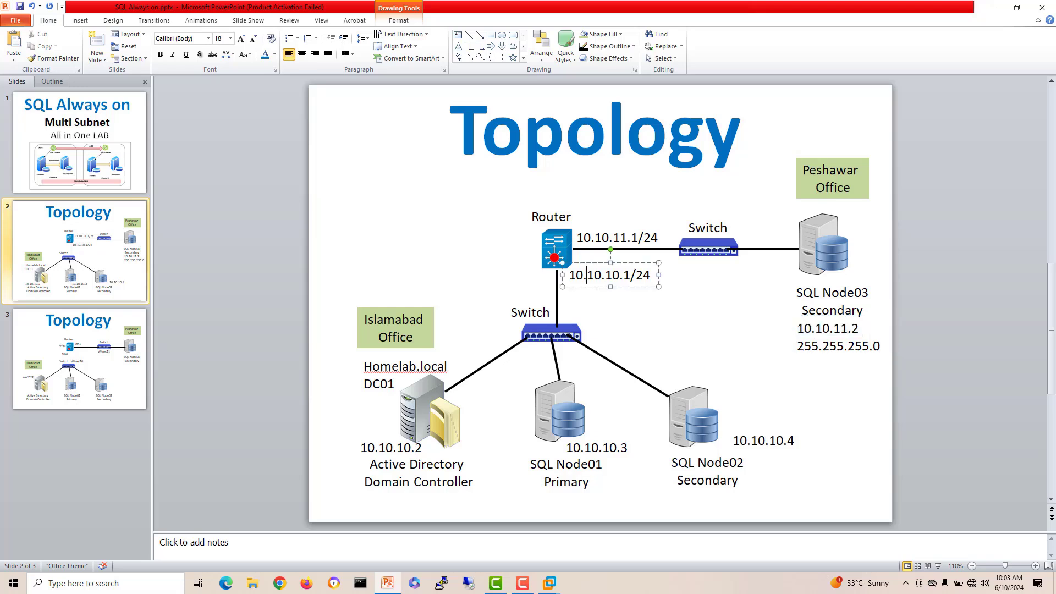
{"action": "left_click_drag", "start_coordinate": [587, 286], "coordinate": [577, 293]}
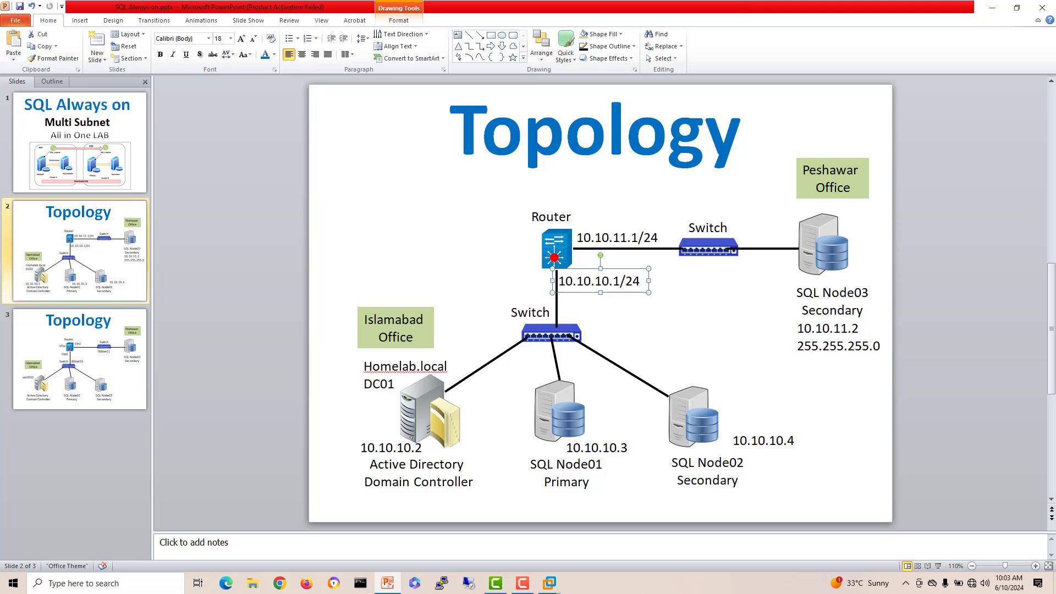
{"action": "left_click", "coordinate": [697, 312]}
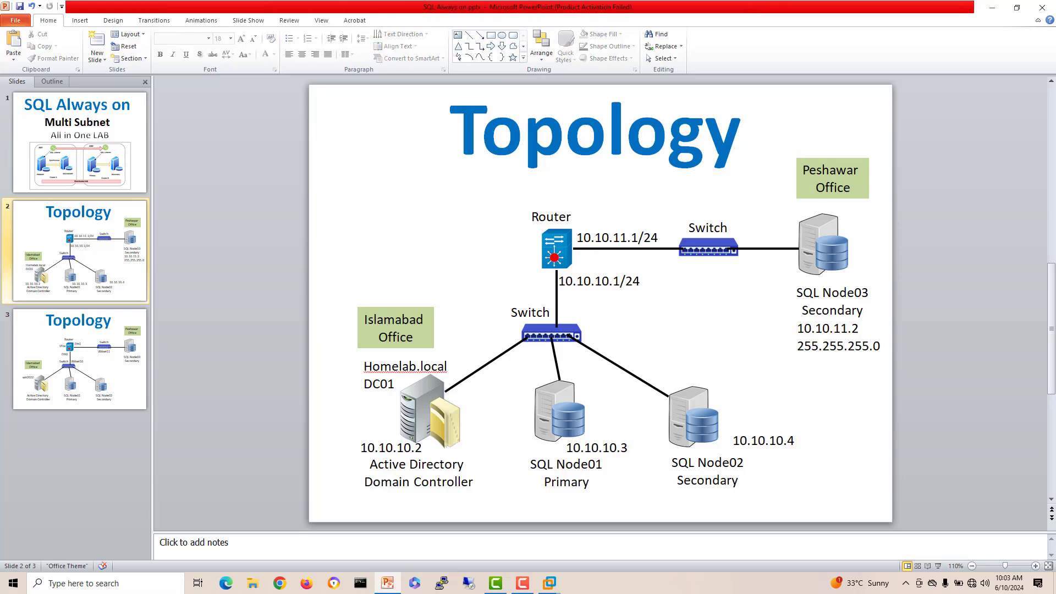
{"action": "left_click", "coordinate": [824, 245]}
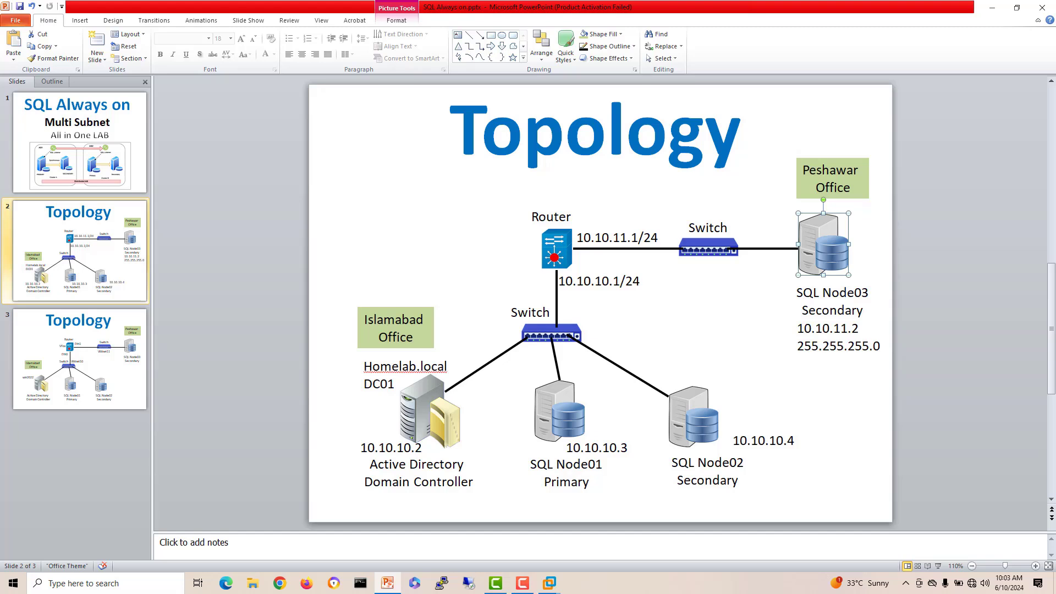
{"action": "double_click", "coordinate": [625, 449]}
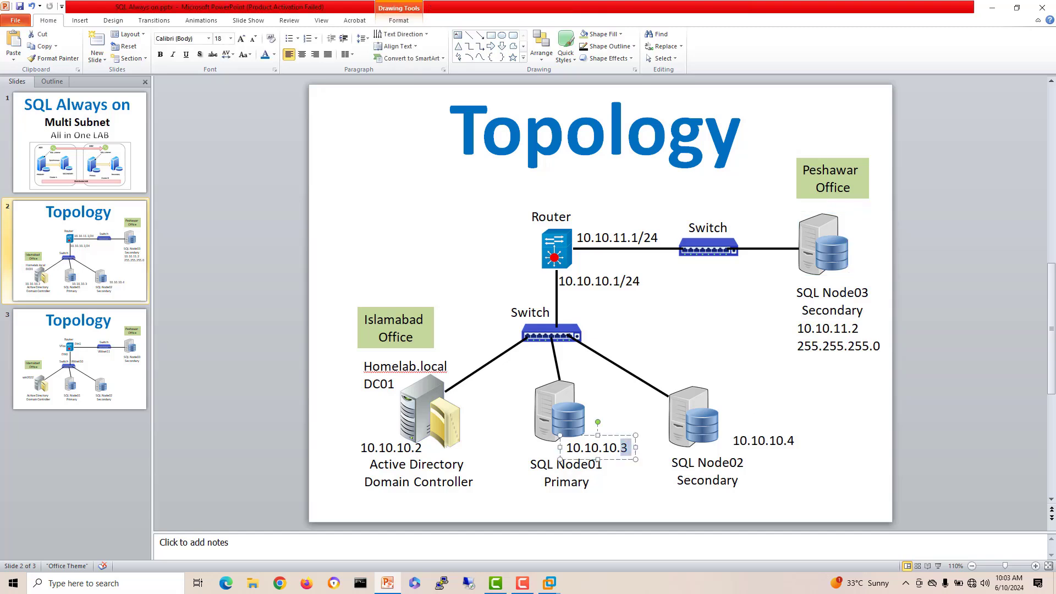
Step: Ping SQL Node01 at 10.10.10.3 and SQL Node02 at 10.10.10.4 from SQL-Node03
{"action": "mouse_move", "coordinate": [550, 583]}
{"action": "left_click", "coordinate": [905, 517]}
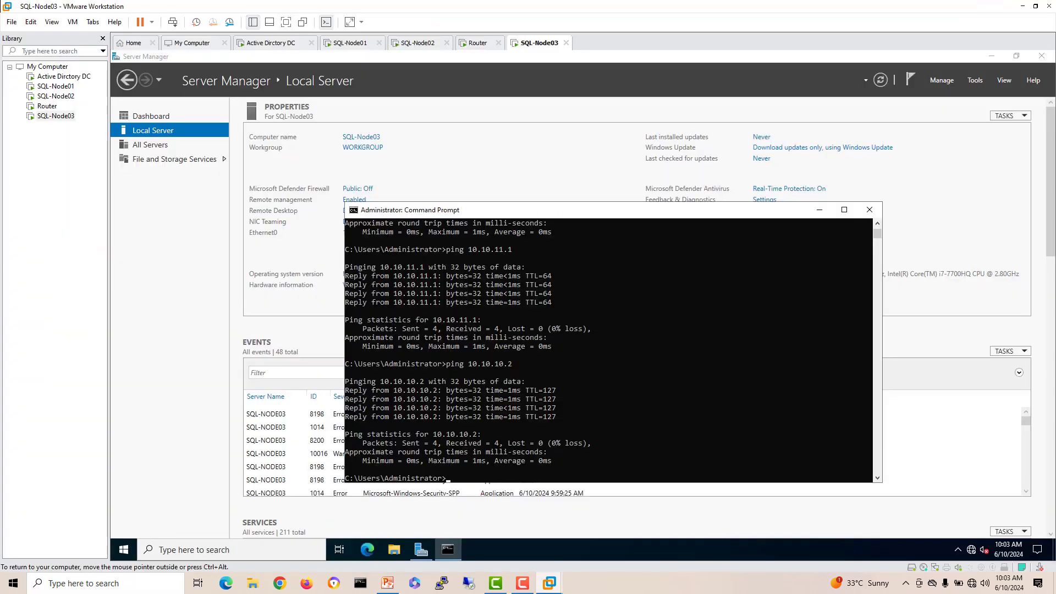
{"action": "left_click", "coordinate": [593, 416]}
{"action": "type", "text": "ping 10.10.10.3"}
{"action": "key", "text": "Return"}
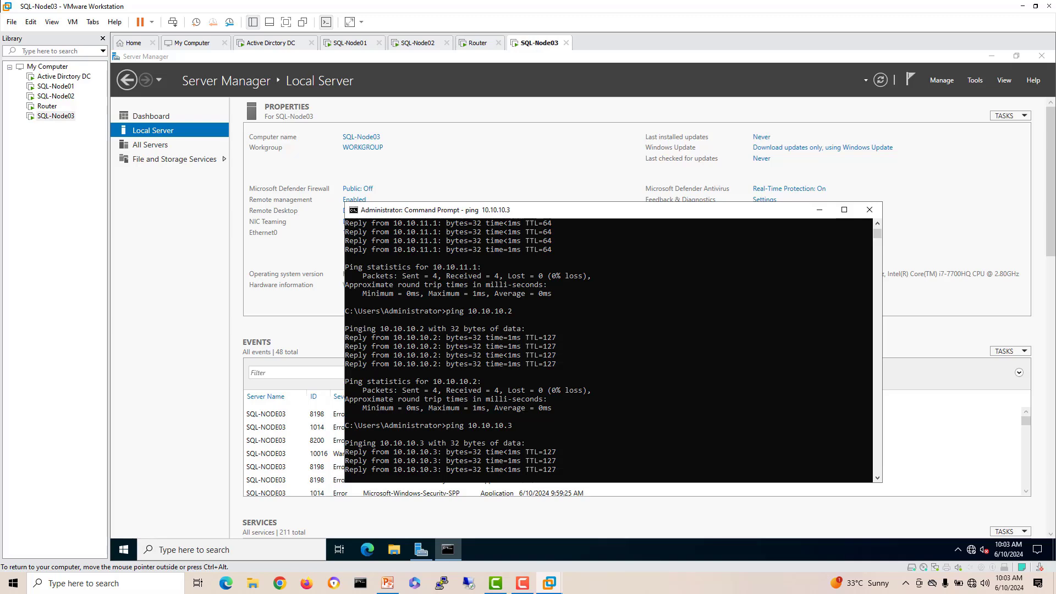
{"action": "key", "text": "Up"}
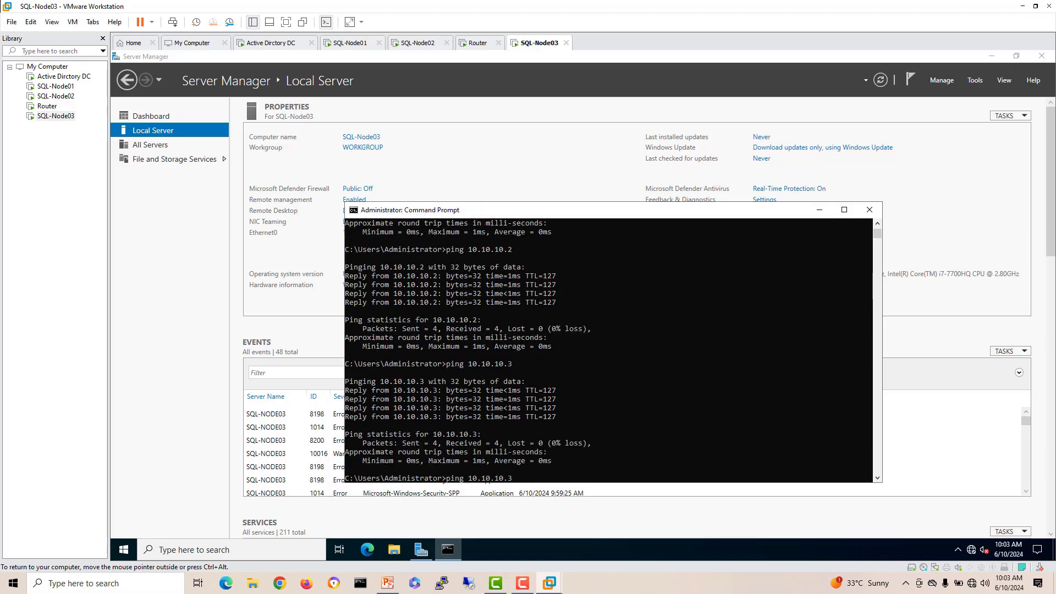
{"action": "key", "text": "BackSpace"}
{"action": "type", "text": "4"}
{"action": "key", "text": "Return"}
{"action": "left_click", "coordinate": [870, 210]}
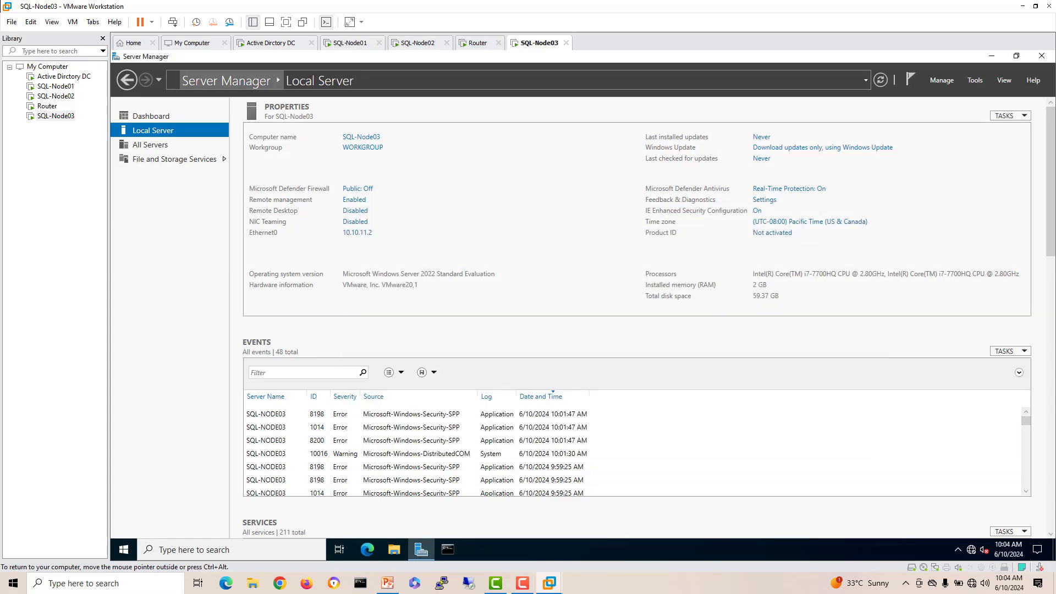
{"action": "left_click", "coordinate": [271, 43]}
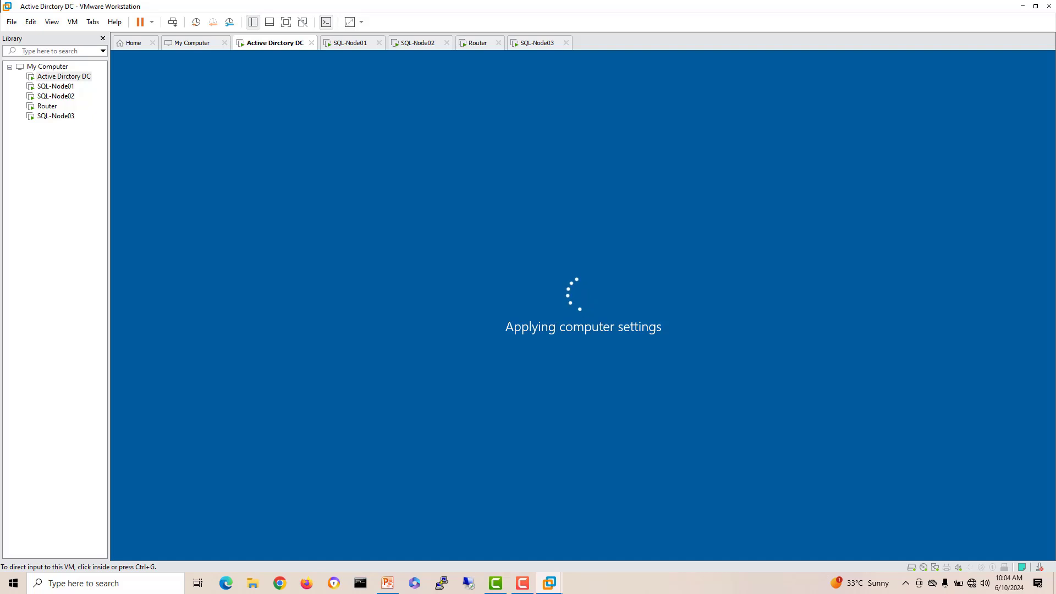
{"action": "key", "text": "ctrl+Tab"}
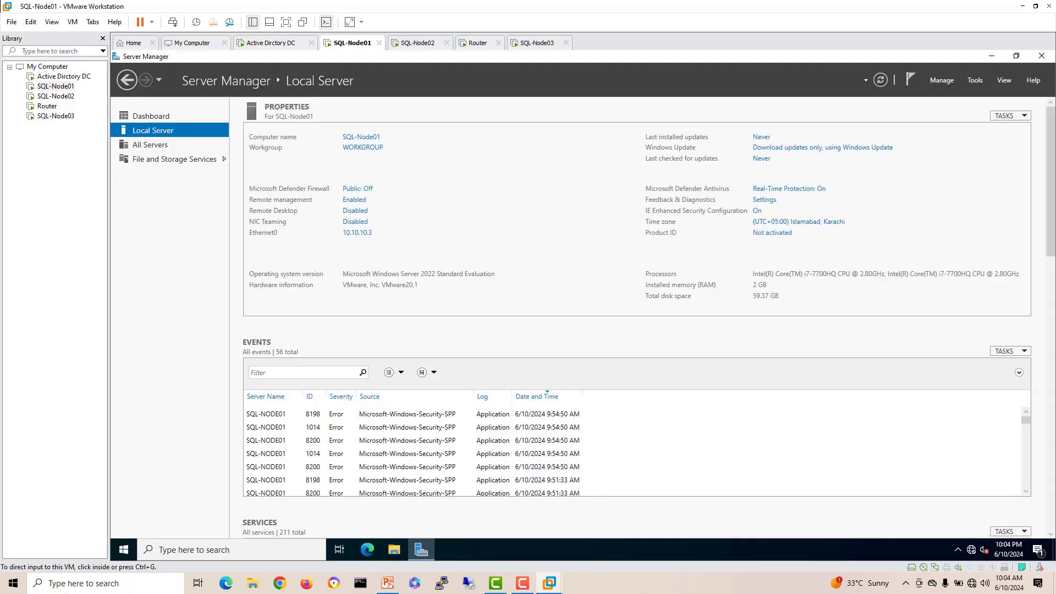
{"action": "left_click", "coordinate": [231, 550]}
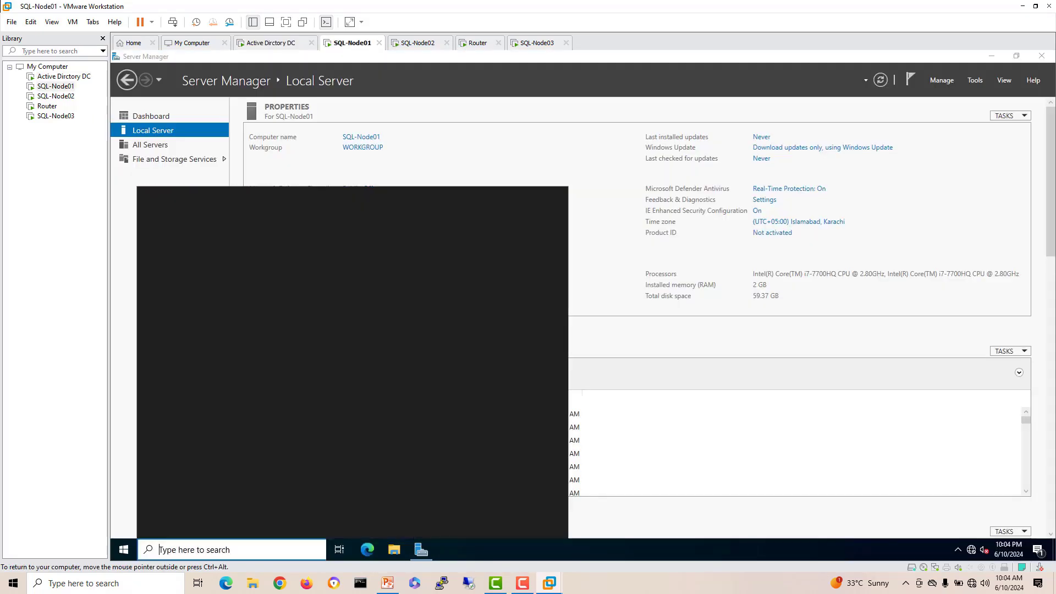
{"action": "type", "text": "cmd"}
{"action": "key", "text": "Return"}
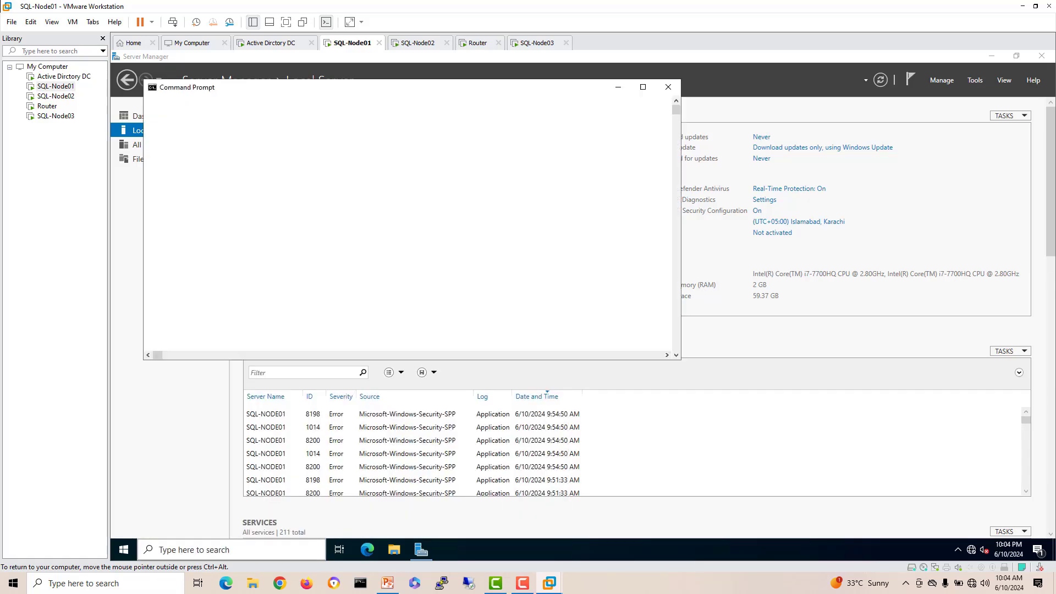
{"action": "type", "text": "ping "}
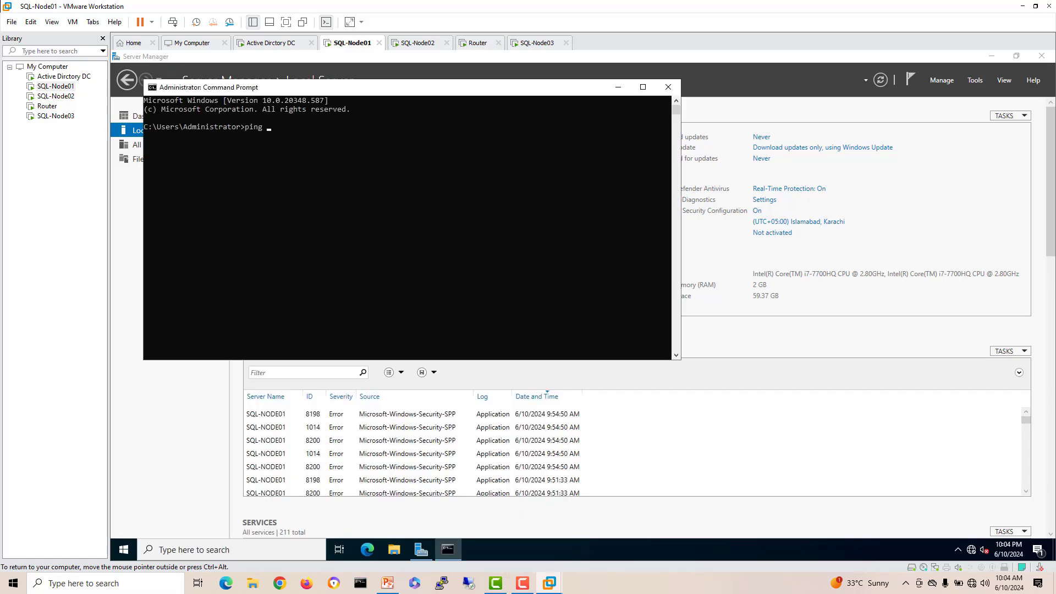
{"action": "type", "text": "10.10.11.2"}
{"action": "key", "text": "Return"}
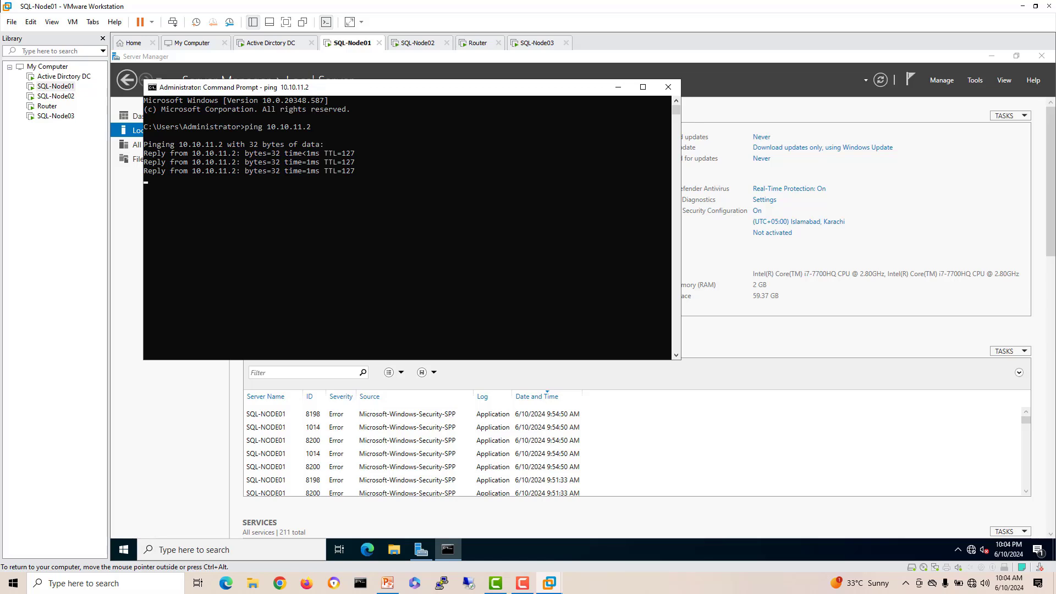
{"action": "left_click", "coordinate": [668, 87]}
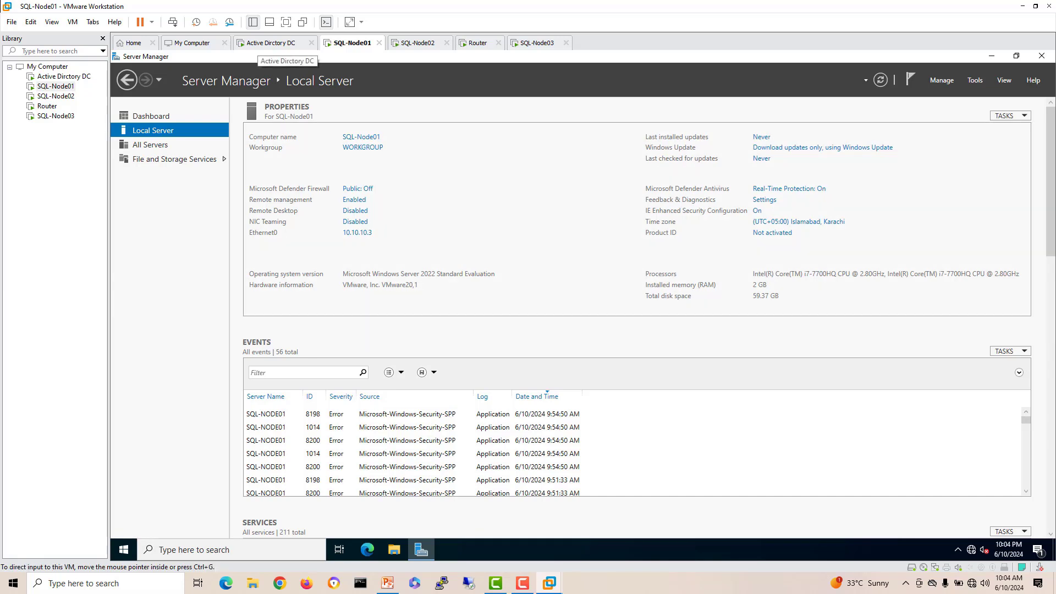
{"action": "left_click", "coordinate": [271, 43]}
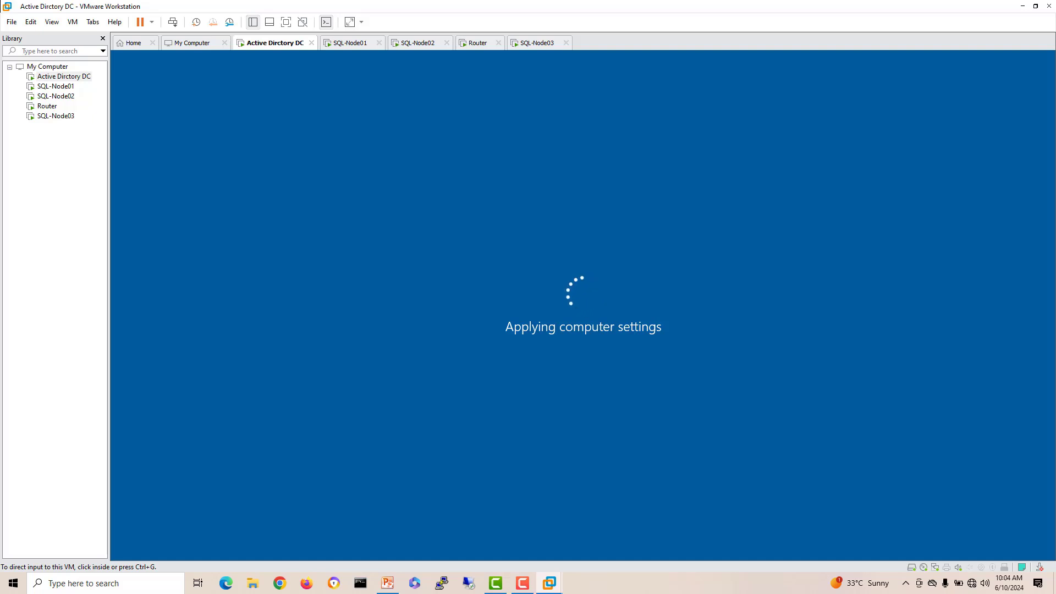
{"action": "left_click", "coordinate": [350, 43]}
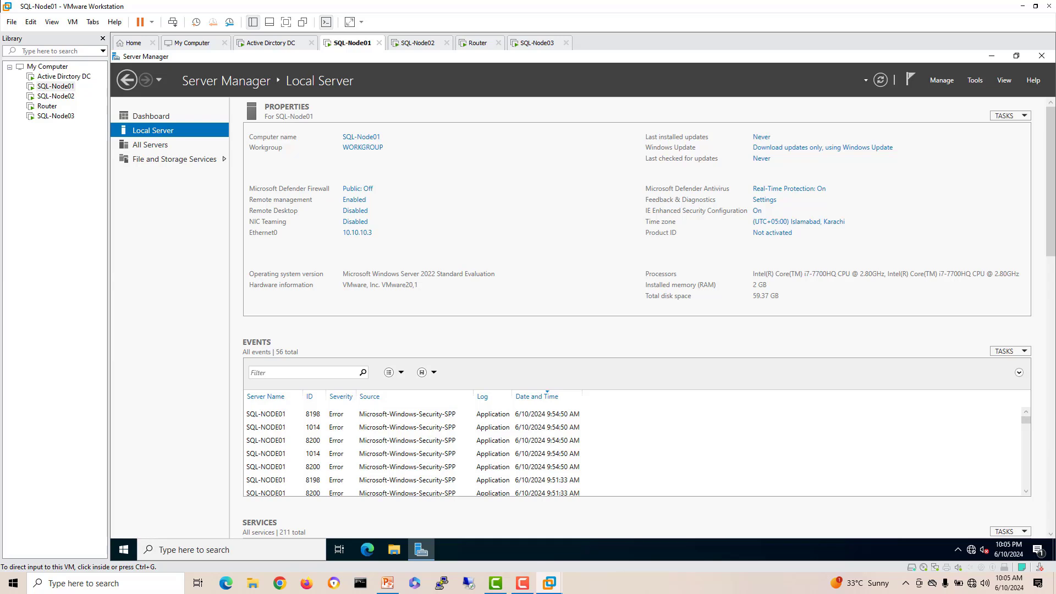
{"action": "key", "text": "ctrl+shift+Tab"}
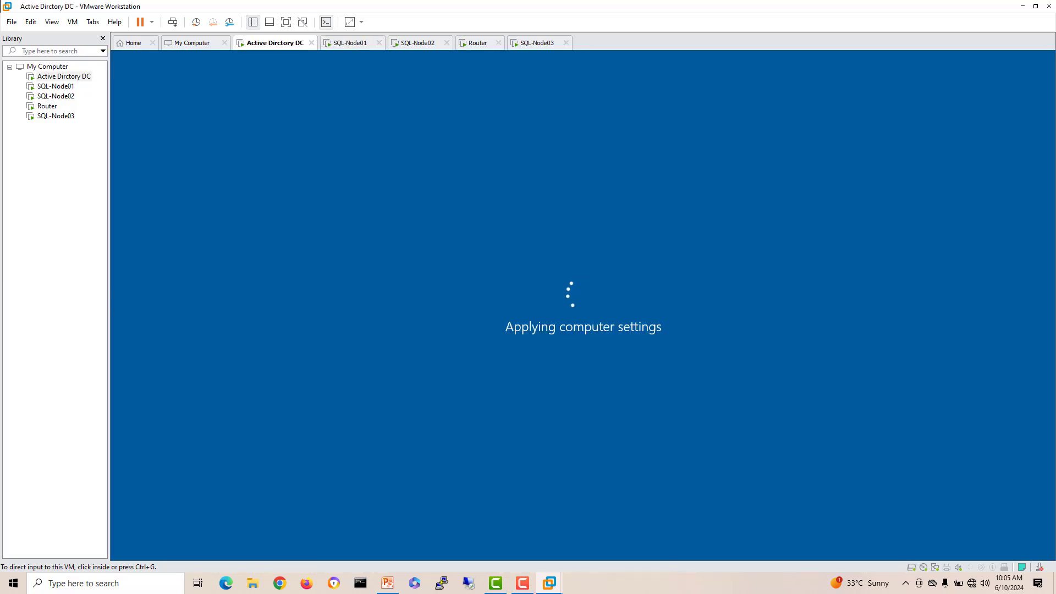
Step: Mount the SQL Server 2019 ISO in SQL-Node01's CD/DVD (SATA) drive
{"action": "left_click", "coordinate": [55, 86]}
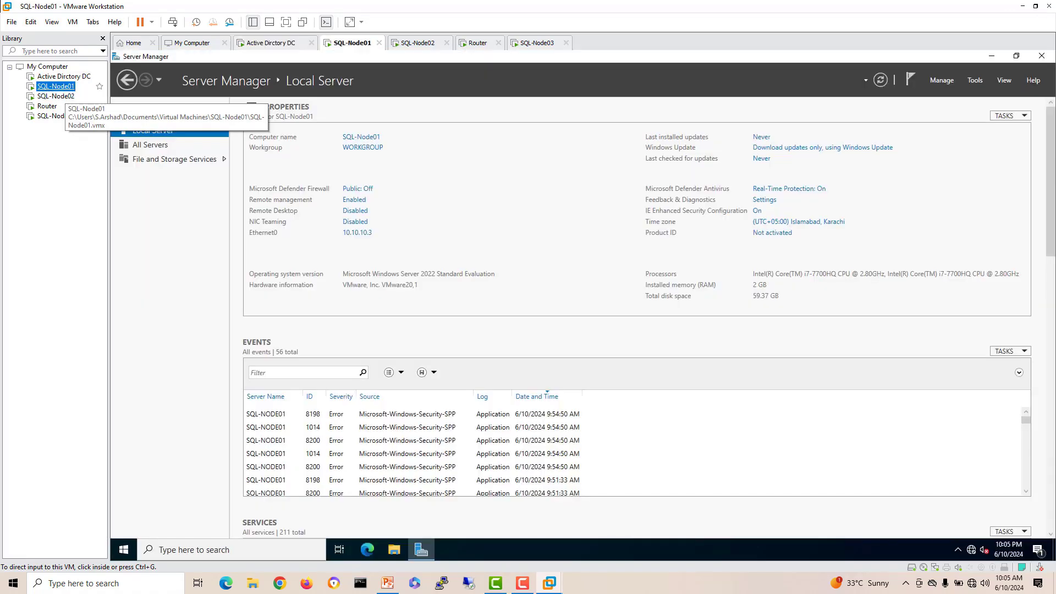
{"action": "right_click", "coordinate": [65, 90]}
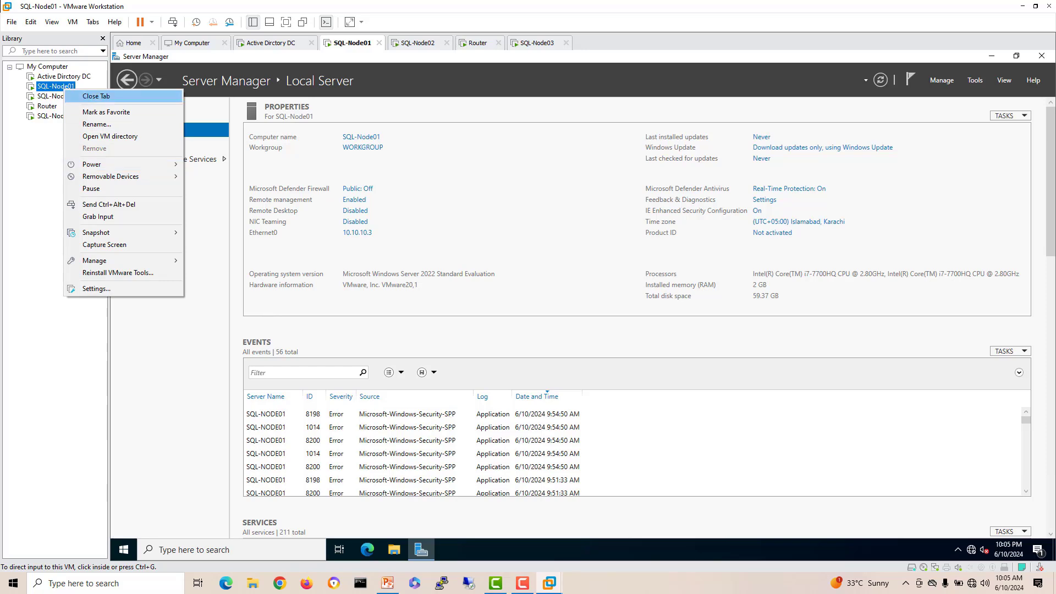
{"action": "left_click", "coordinate": [97, 288]}
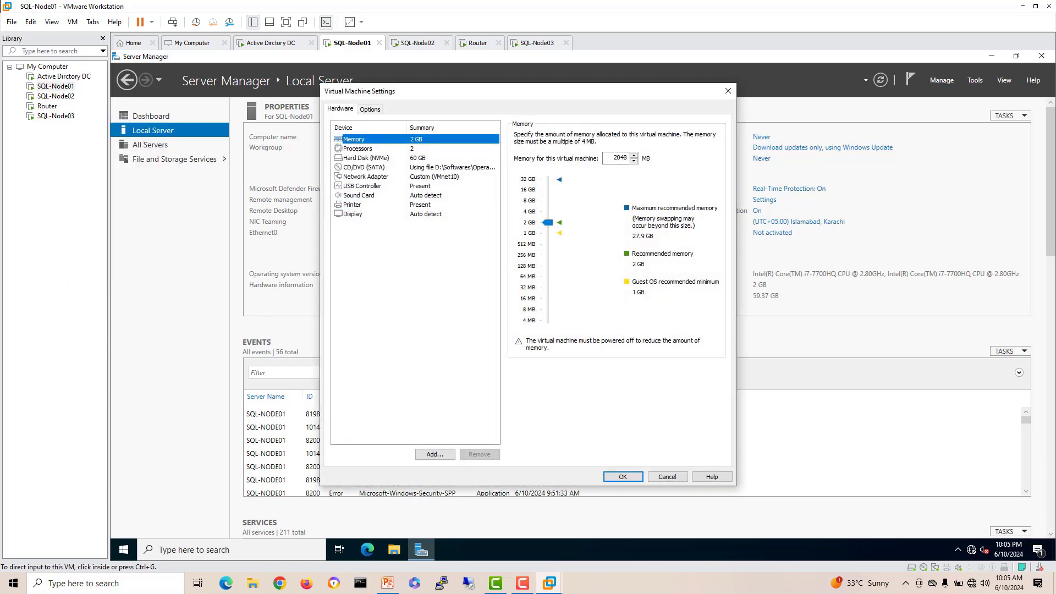
{"action": "left_click", "coordinate": [364, 167]}
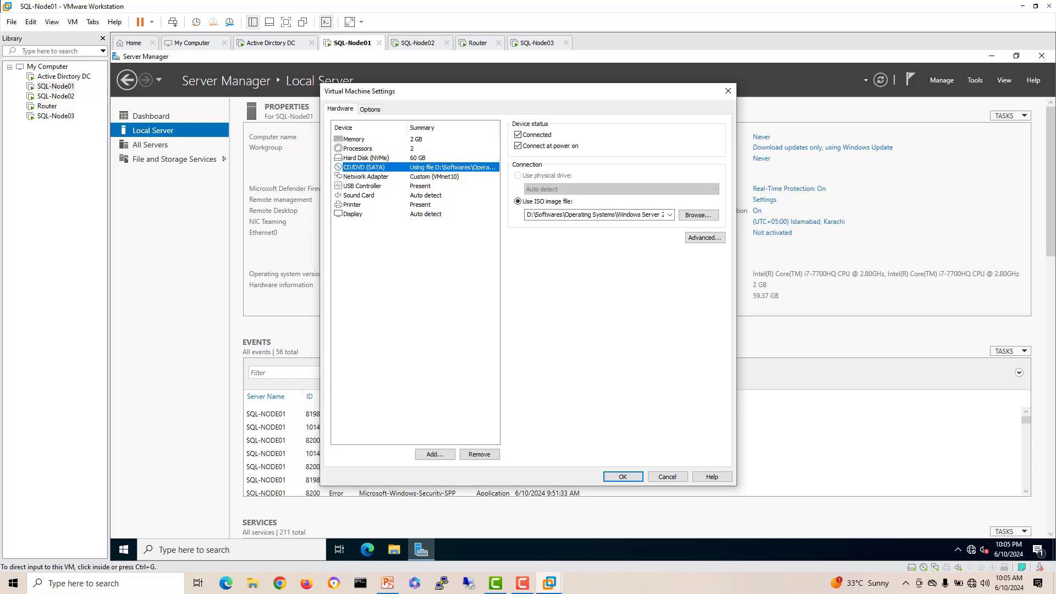
{"action": "left_click", "coordinate": [670, 215]}
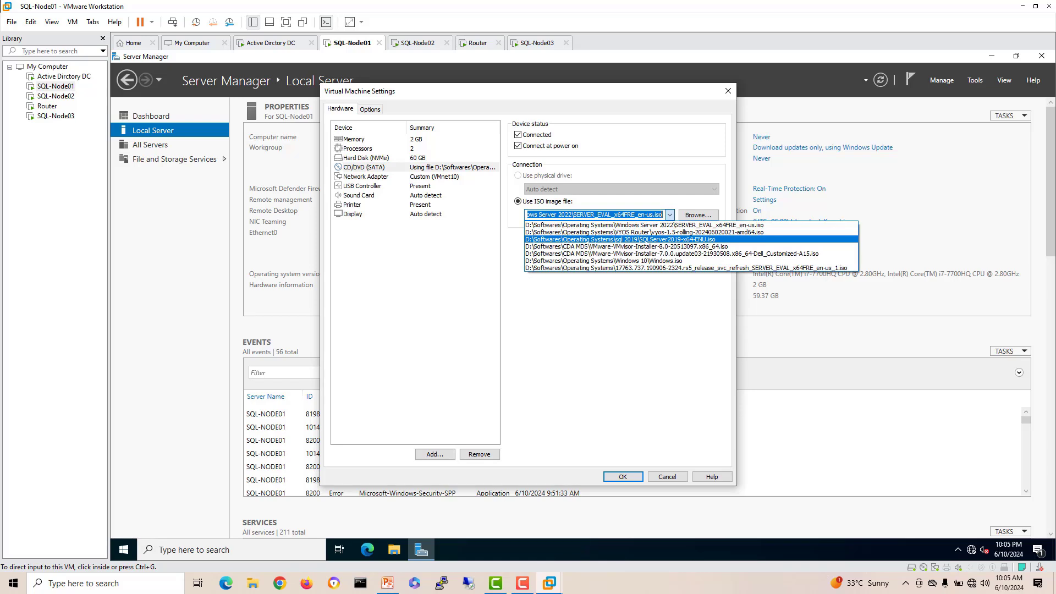
{"action": "left_click", "coordinate": [701, 240]}
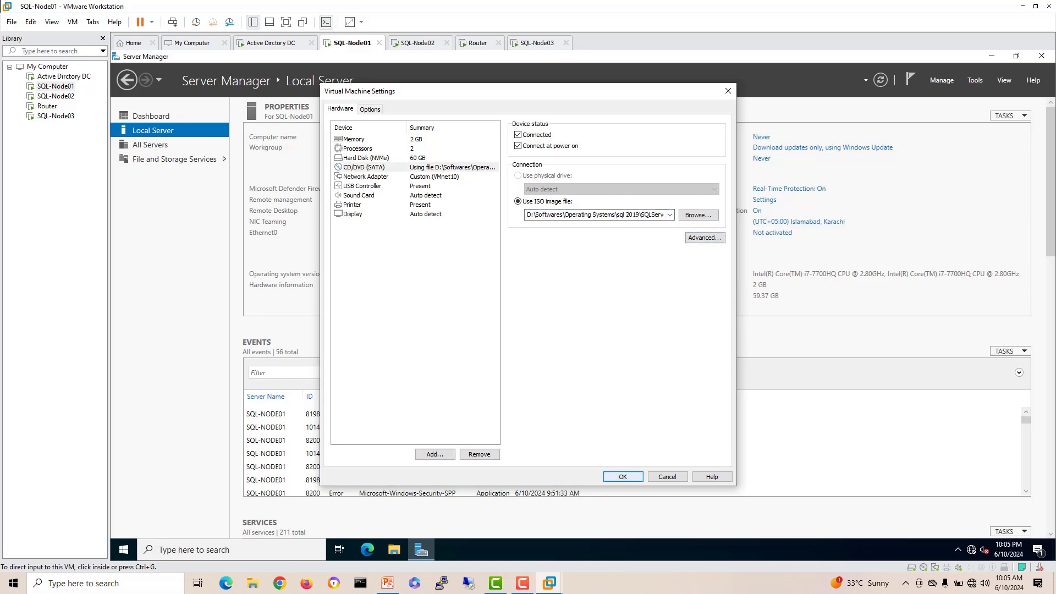
{"action": "key", "text": "Return"}
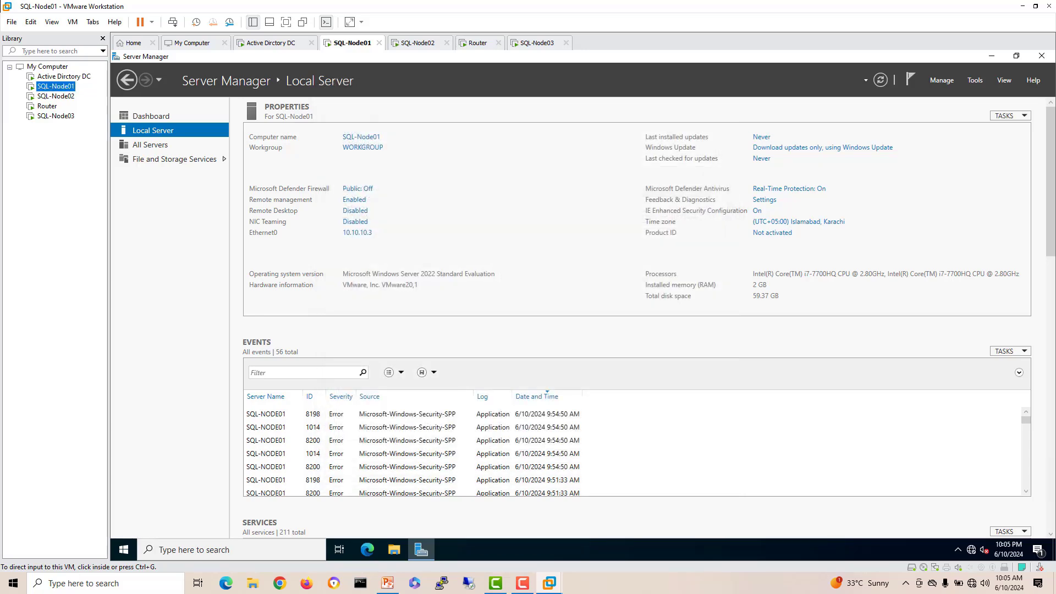
Step: Mount the SQL Server 2019 ISO in SQL-Node02's CD/DVD (SATA) drive
{"action": "left_click", "coordinate": [55, 96]}
{"action": "right_click", "coordinate": [66, 96]}
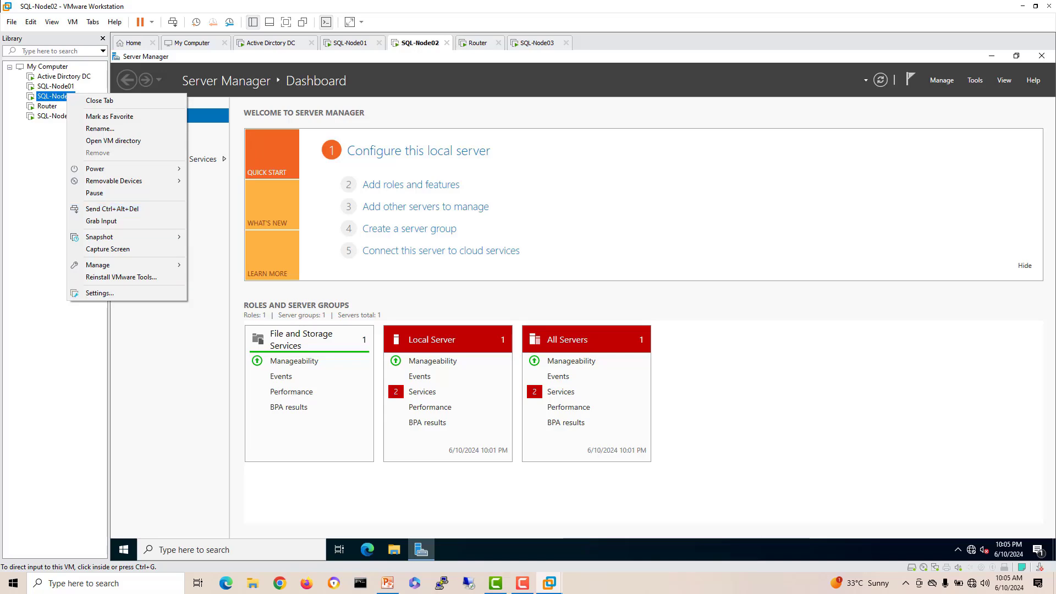
{"action": "left_click", "coordinate": [100, 293]}
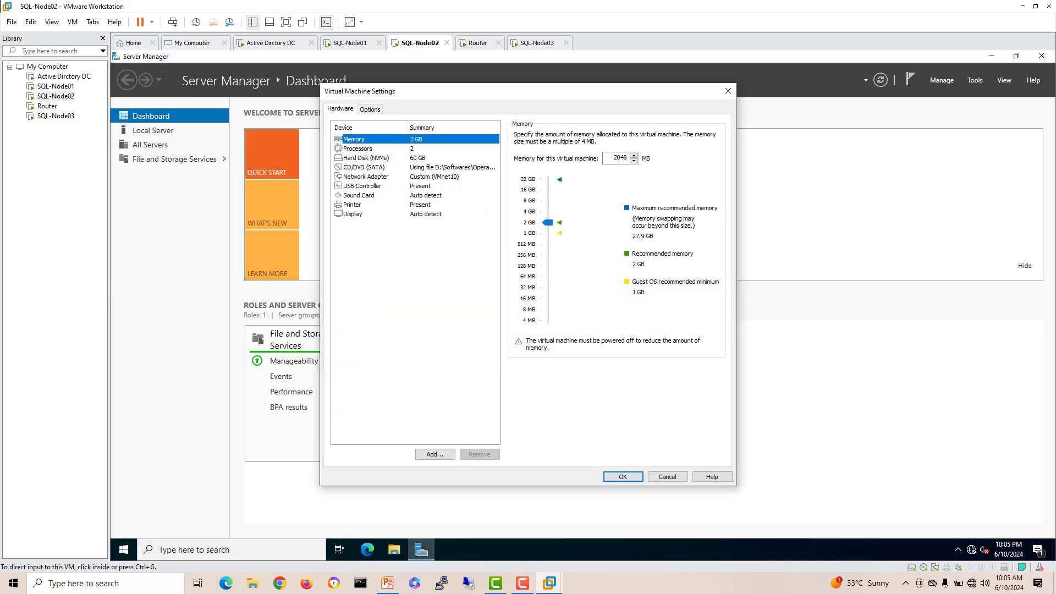
{"action": "left_click", "coordinate": [364, 167]}
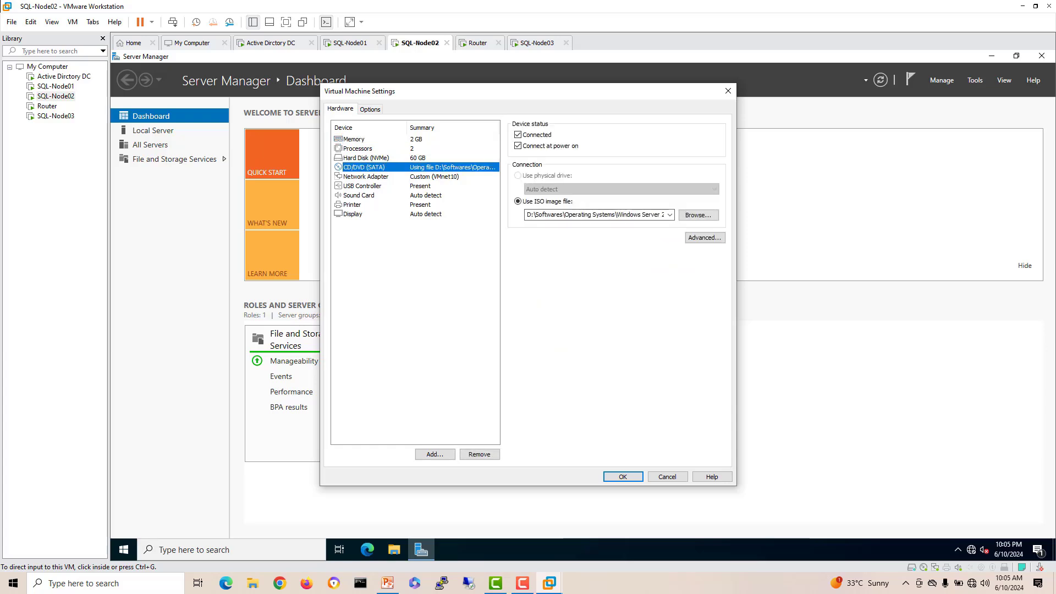
{"action": "left_click", "coordinate": [669, 215]}
{"action": "left_click", "coordinate": [595, 239]}
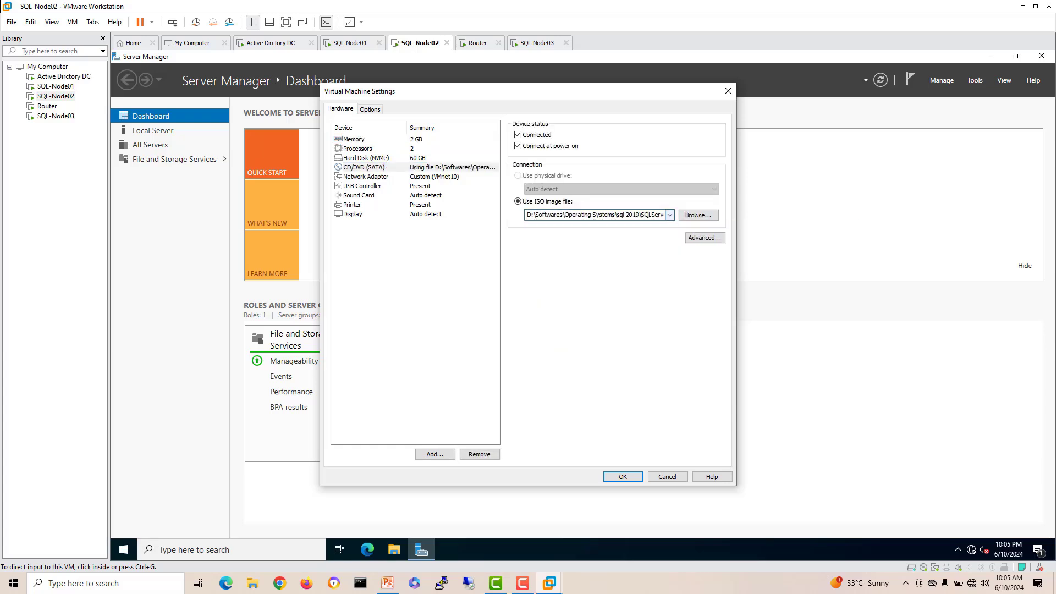
{"action": "left_click", "coordinate": [623, 476]}
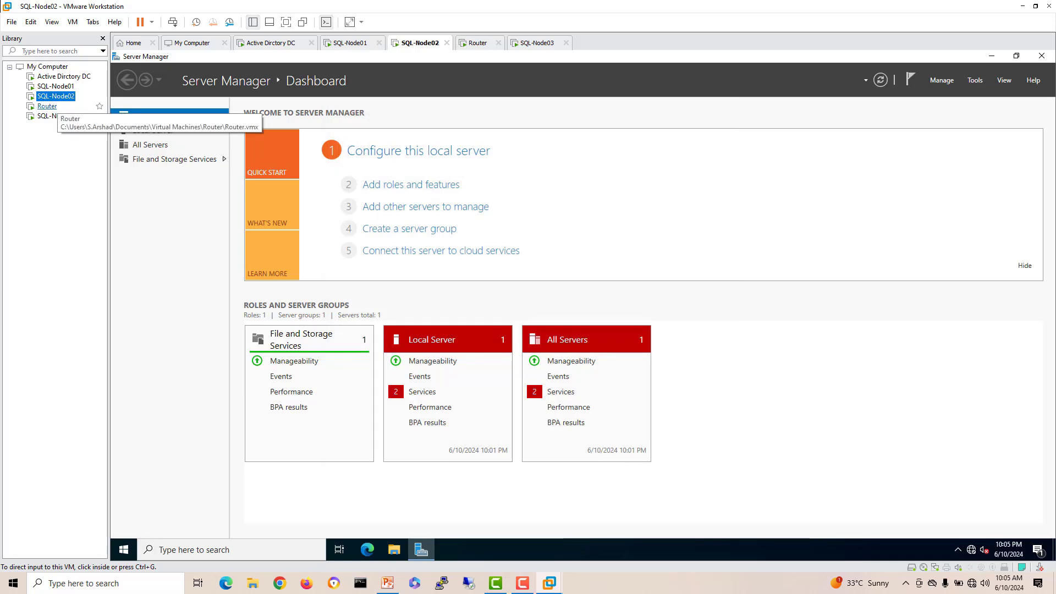
Step: Mount the SQL Server 2019 ISO in SQL-Node03's CD/DVD (SATA) drive
{"action": "left_click", "coordinate": [53, 116]}
{"action": "right_click", "coordinate": [55, 116]}
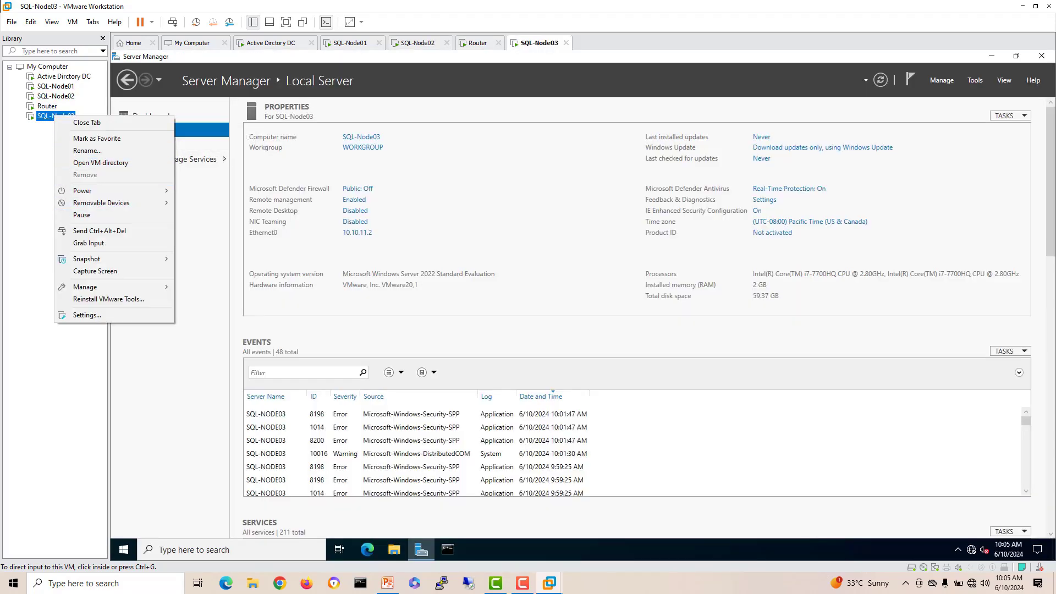
{"action": "left_click", "coordinate": [86, 314]}
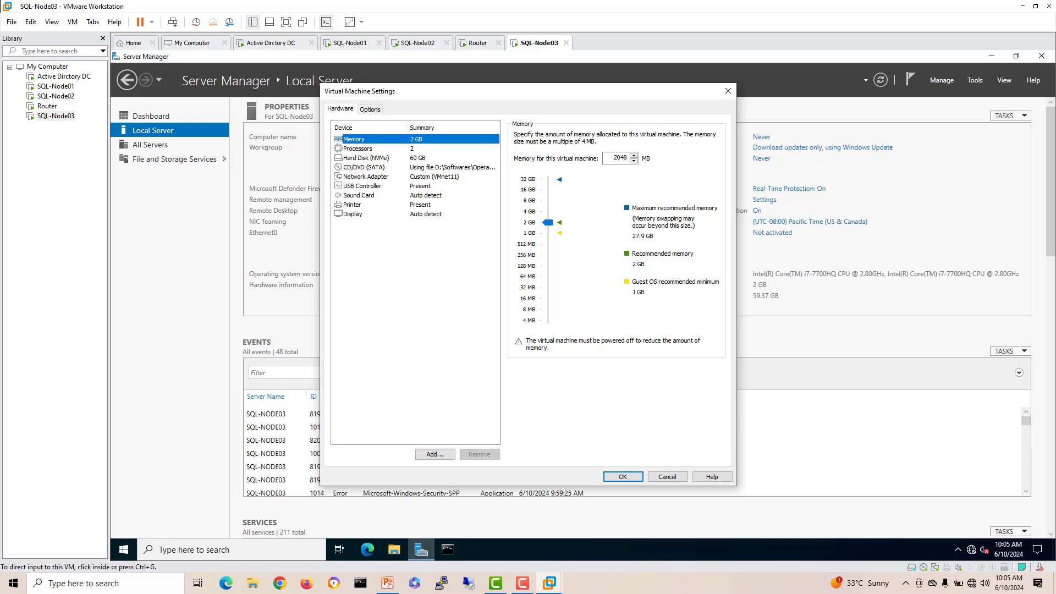
{"action": "left_click", "coordinate": [365, 167]}
{"action": "left_click", "coordinate": [670, 215]}
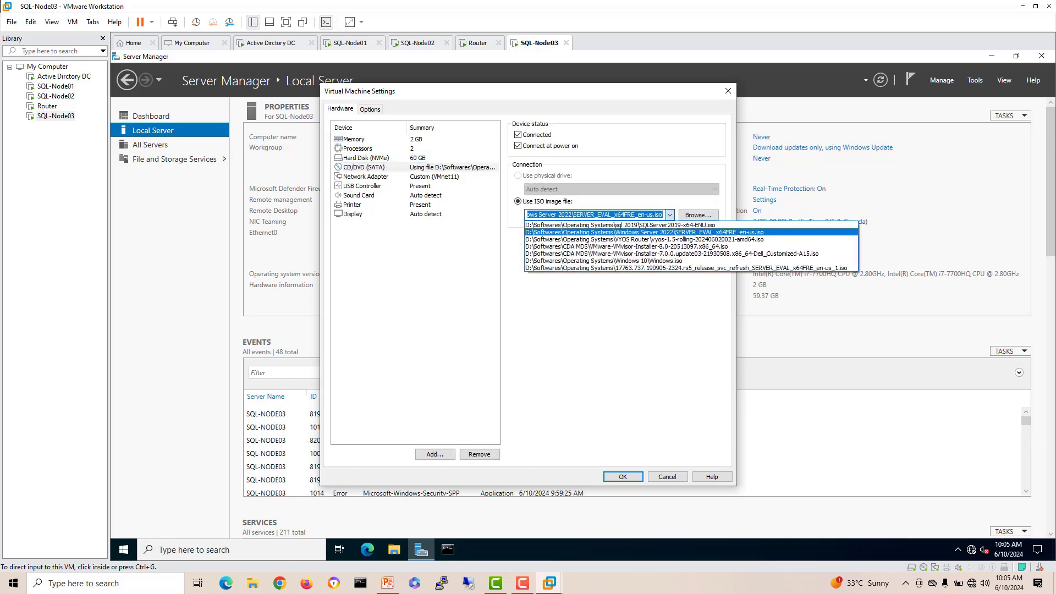
{"action": "left_click", "coordinate": [620, 225]}
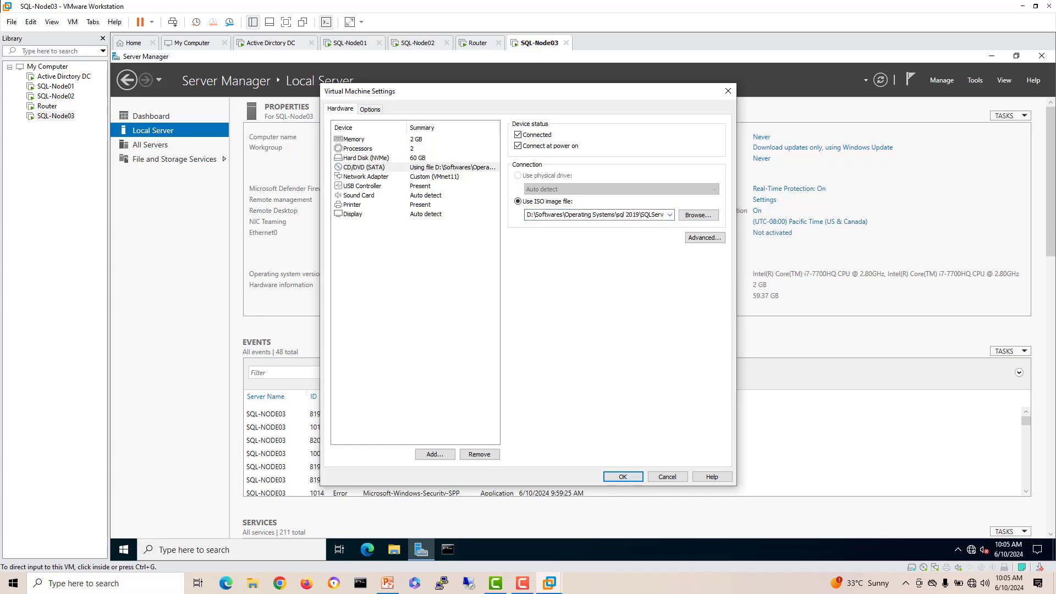
{"action": "key", "text": "Return"}
Step: Switch to the domain controller VM and sign in with the administrator password
{"action": "left_click", "coordinate": [271, 43]}
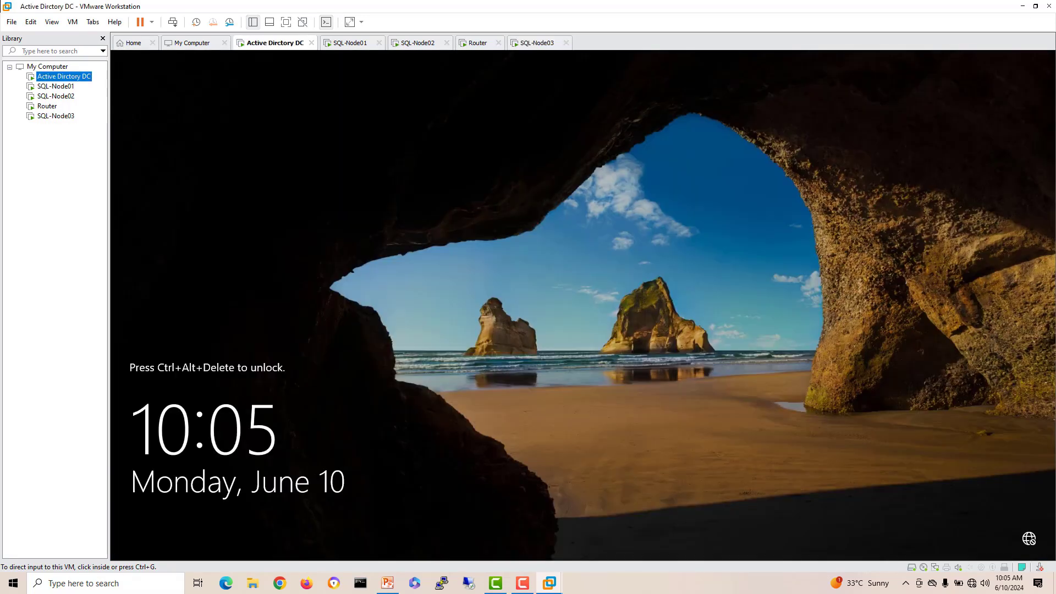
{"action": "right_click", "coordinate": [273, 43]}
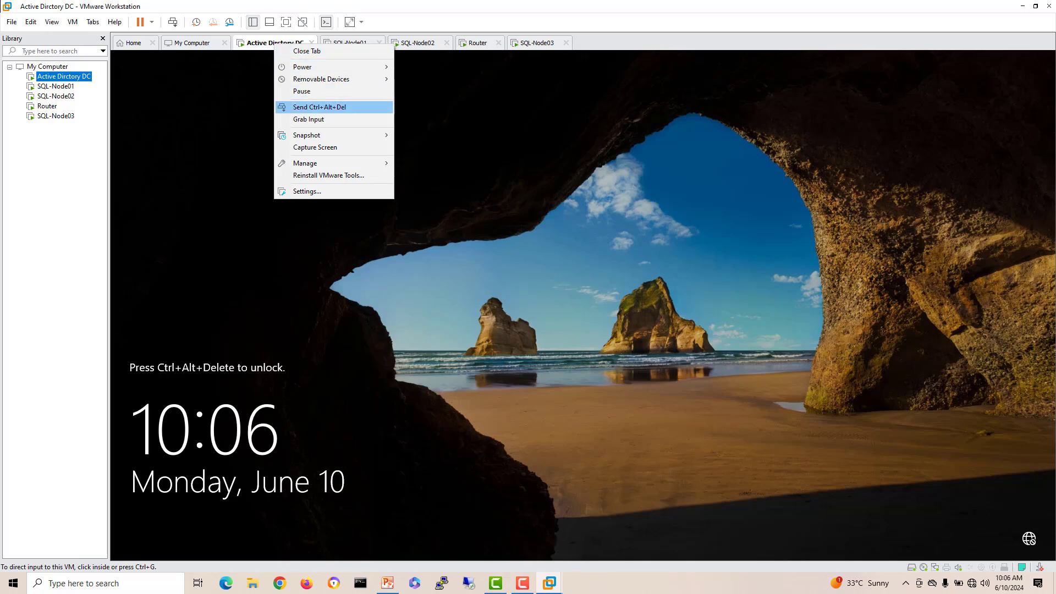
{"action": "left_click", "coordinate": [308, 107]}
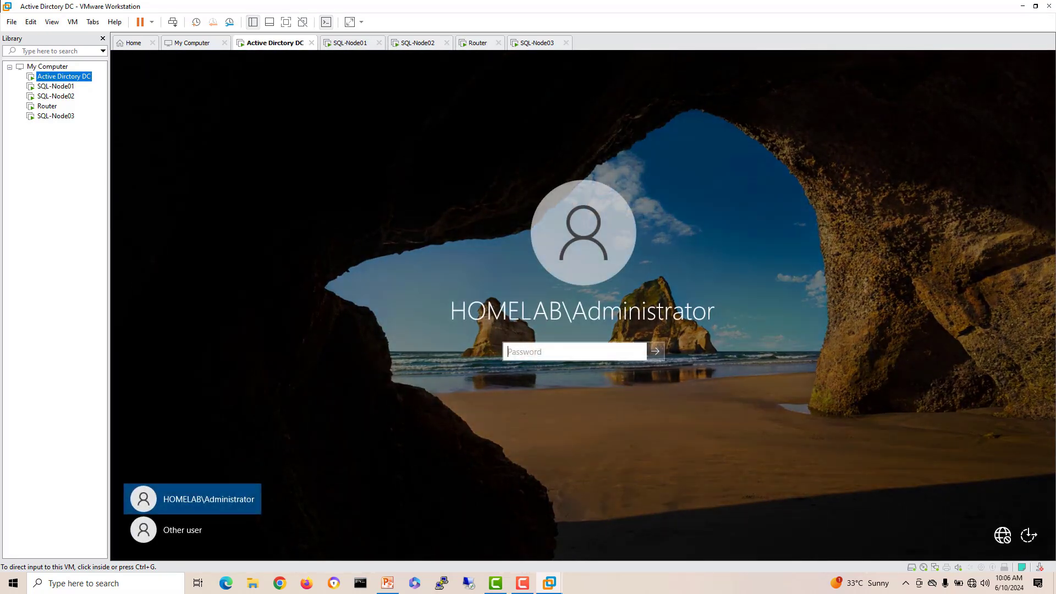
{"action": "left_click", "coordinate": [575, 351]}
{"action": "type", "text": "•••••••"}
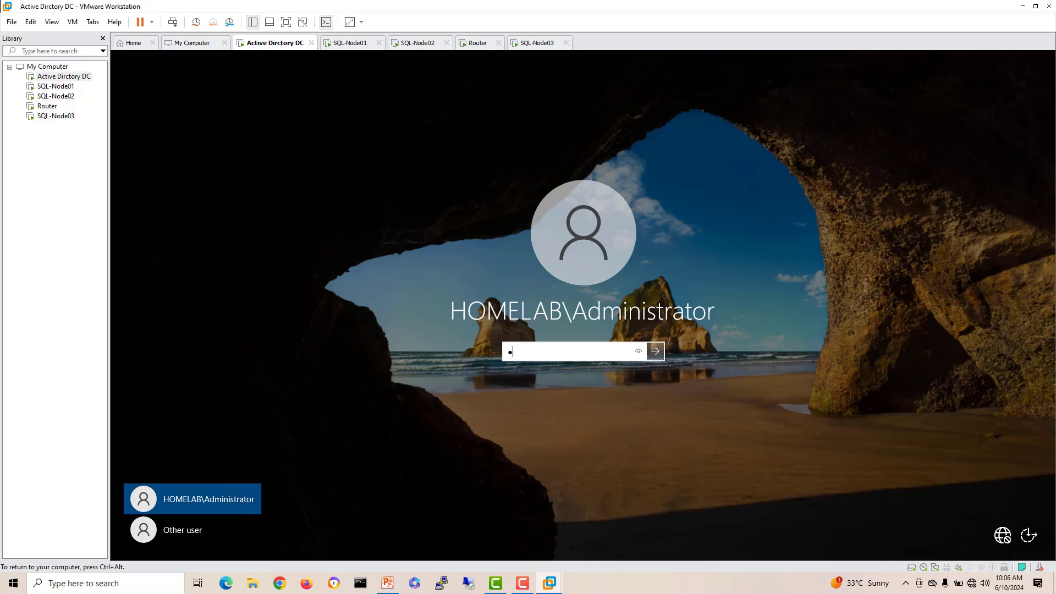
{"action": "type", "text": "•"}
{"action": "key", "text": "Return"}
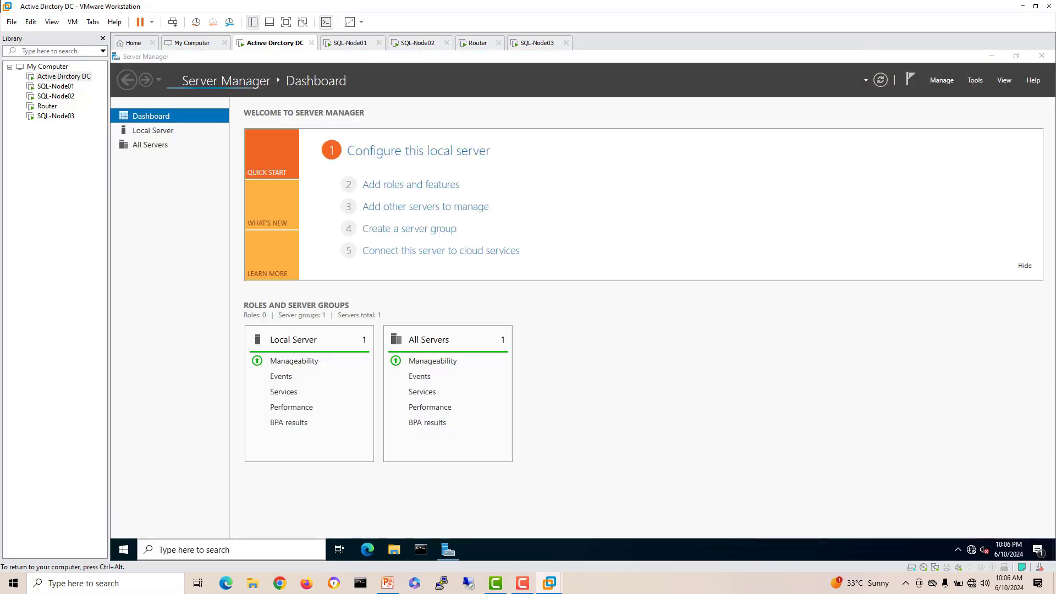
Step: Pin the DNS console and Active Directory Users and Computers to the DC's taskbar
{"action": "left_click", "coordinate": [231, 550]}
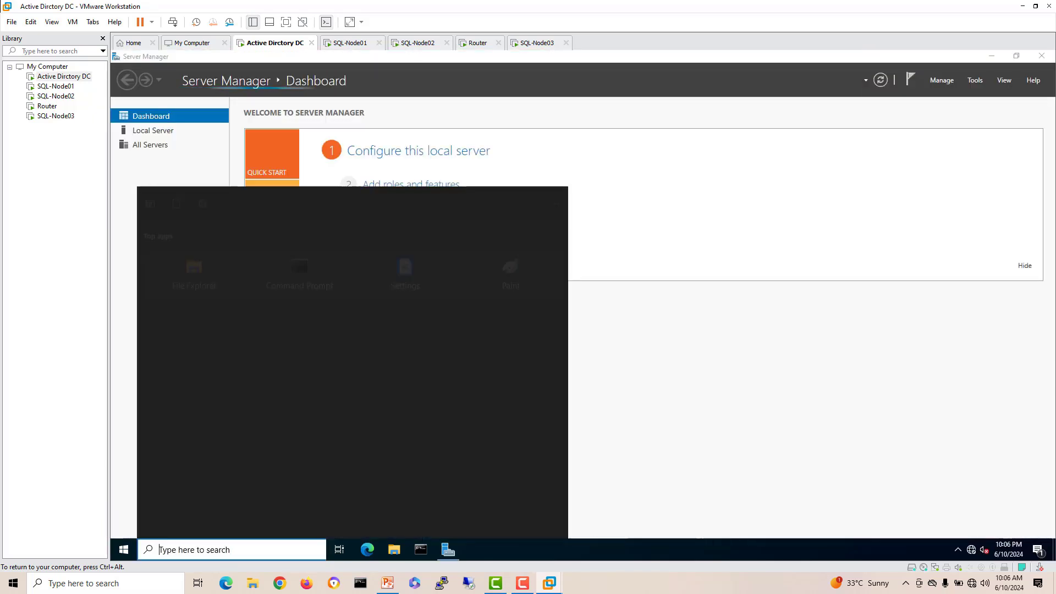
{"action": "type", "text": "dns"}
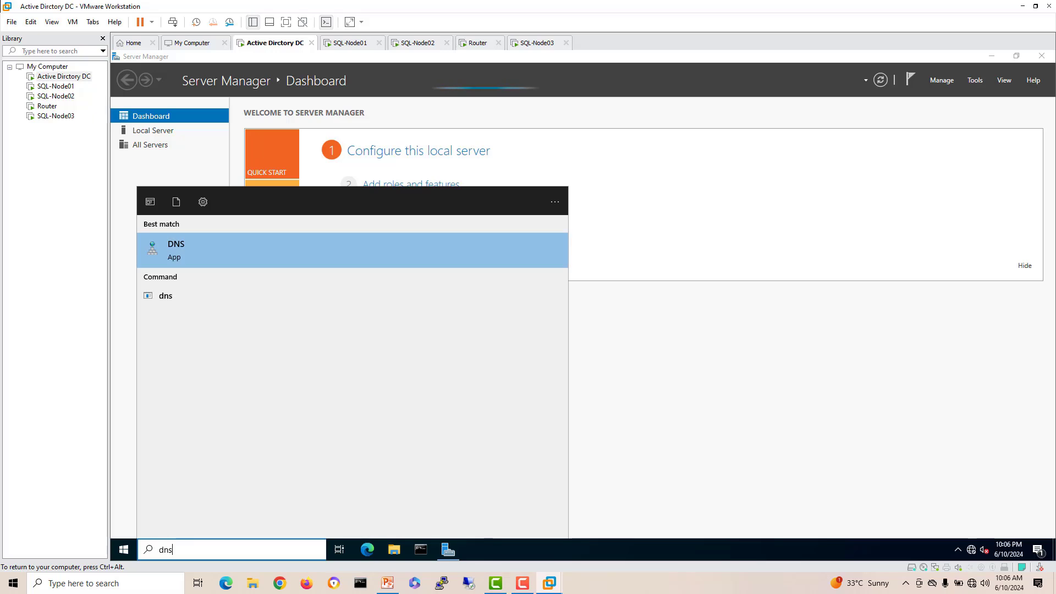
{"action": "key", "text": "shift+F10"}
{"action": "key", "text": "Down"}
{"action": "key", "text": "Down"}
{"action": "key", "text": "Down"}
{"action": "key", "text": "Down"}
{"action": "key", "text": "Down"}
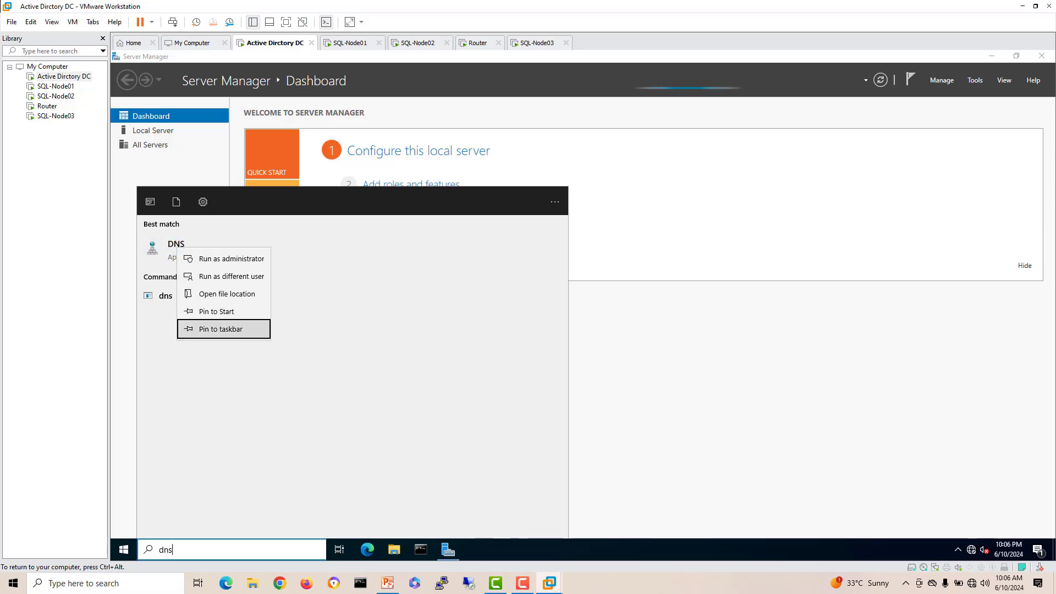
{"action": "key", "text": "Return"}
{"action": "type", "text": "ac"}
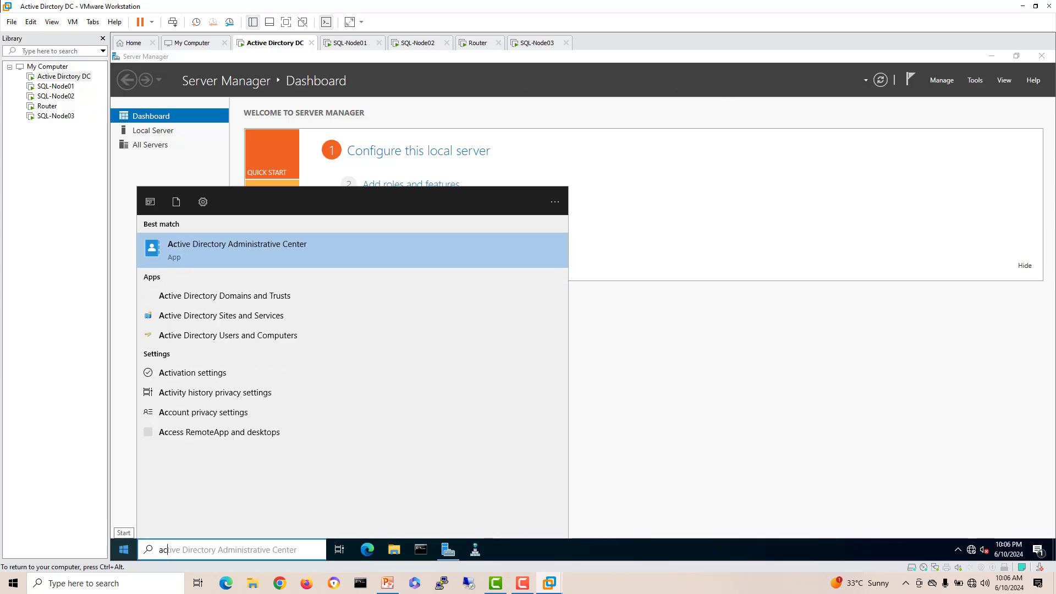
{"action": "type", "text": "tive"}
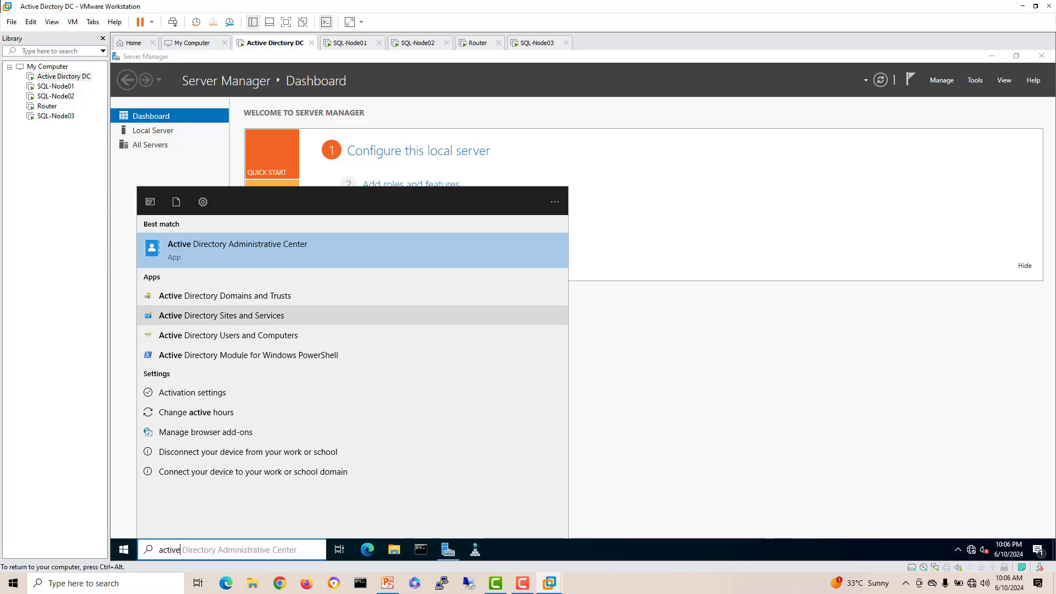
{"action": "right_click", "coordinate": [235, 335]}
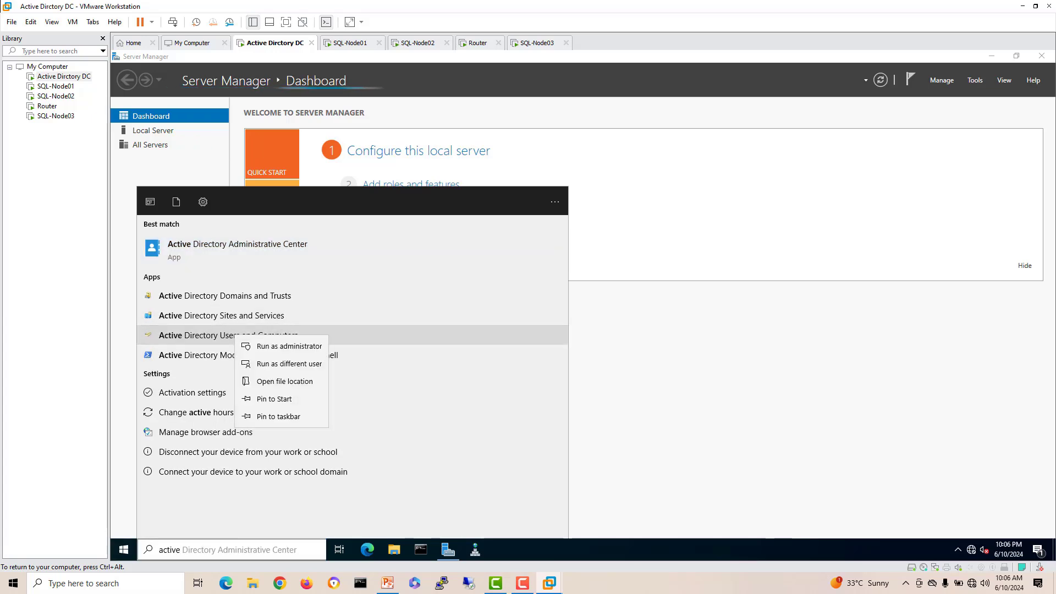
{"action": "left_click", "coordinate": [278, 416]}
Step: Replace the Start search with 'cmd', view Command Prompt's options, then dismiss the search panel
{"action": "right_click", "coordinate": [196, 550]}
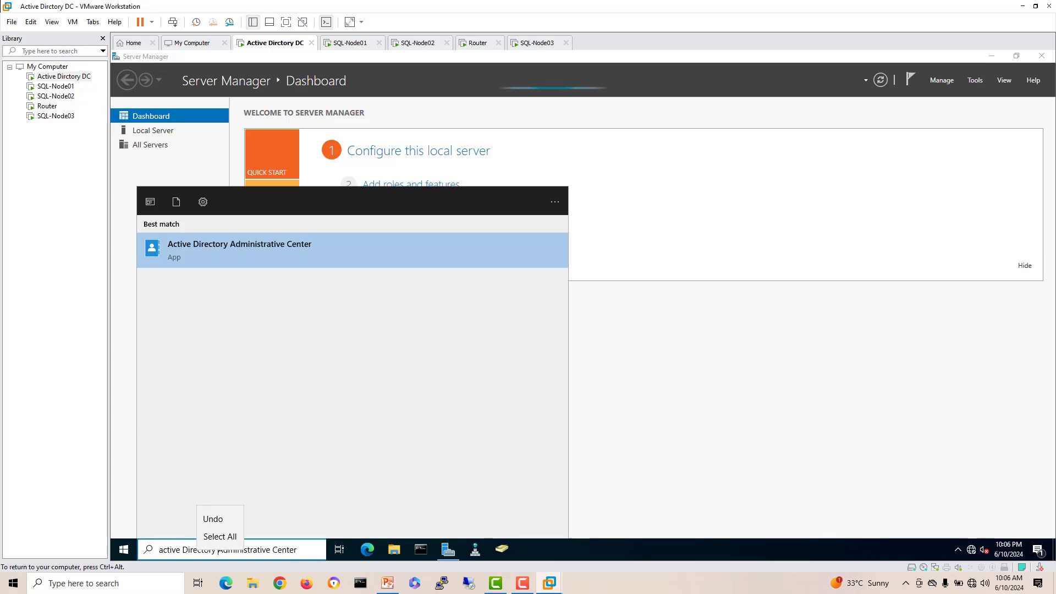
{"action": "left_click_drag", "start_coordinate": [218, 551], "coordinate": [295, 550]}
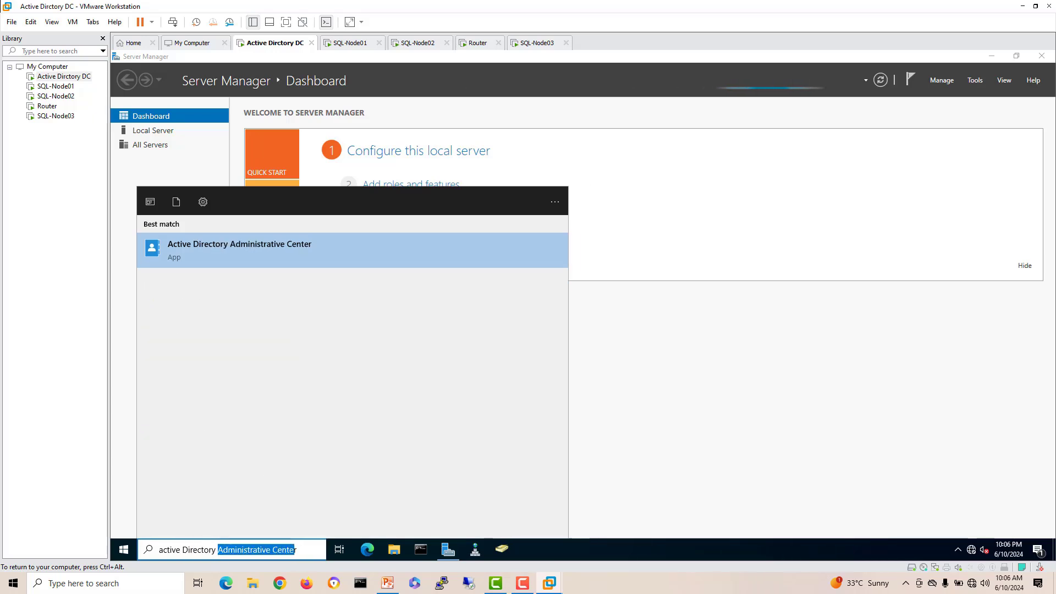
{"action": "left_click_drag", "start_coordinate": [223, 551], "coordinate": [159, 551]}
{"action": "key", "text": "BackSpace"}
{"action": "key", "text": "Delete"}
{"action": "key", "text": "Delete"}
{"action": "key", "text": "Delete"}
{"action": "key", "text": "Delete"}
{"action": "key", "text": "Delete"}
{"action": "key", "text": "Delete"}
{"action": "key", "text": "Delete"}
{"action": "key", "text": "Delete"}
{"action": "key", "text": "Delete"}
{"action": "key", "text": "Delete"}
{"action": "key", "text": "Delete"}
{"action": "key", "text": "Delete"}
{"action": "key", "text": "Delete"}
{"action": "key", "text": "Delete"}
{"action": "key", "text": "Delete"}
{"action": "key", "text": "Delete"}
{"action": "key", "text": "Delete"}
{"action": "key", "text": "Delete"}
{"action": "key", "text": "Delete"}
{"action": "key", "text": "Delete"}
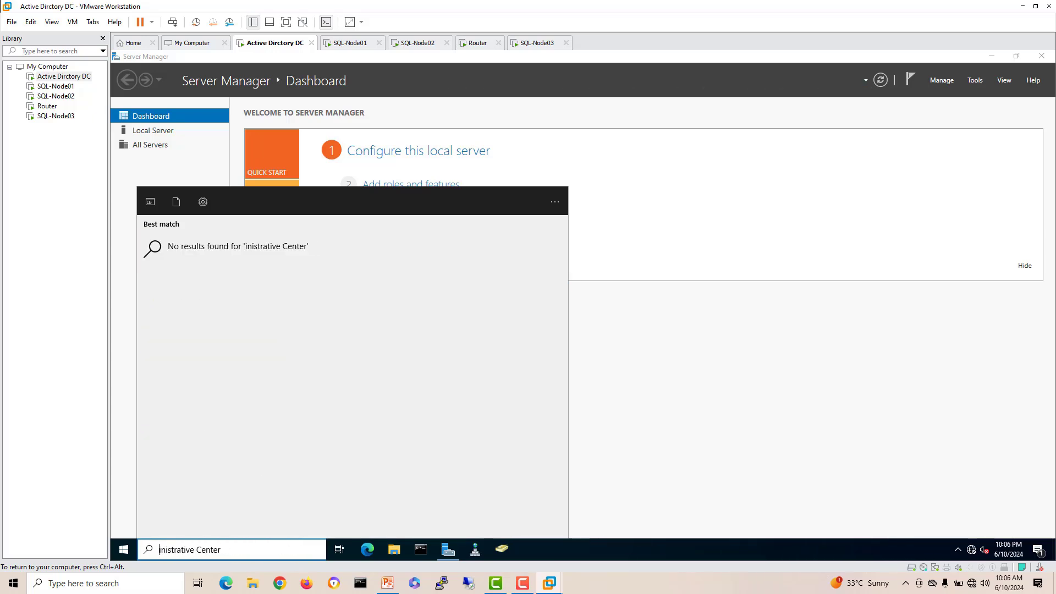
{"action": "type", "text": "cmd"}
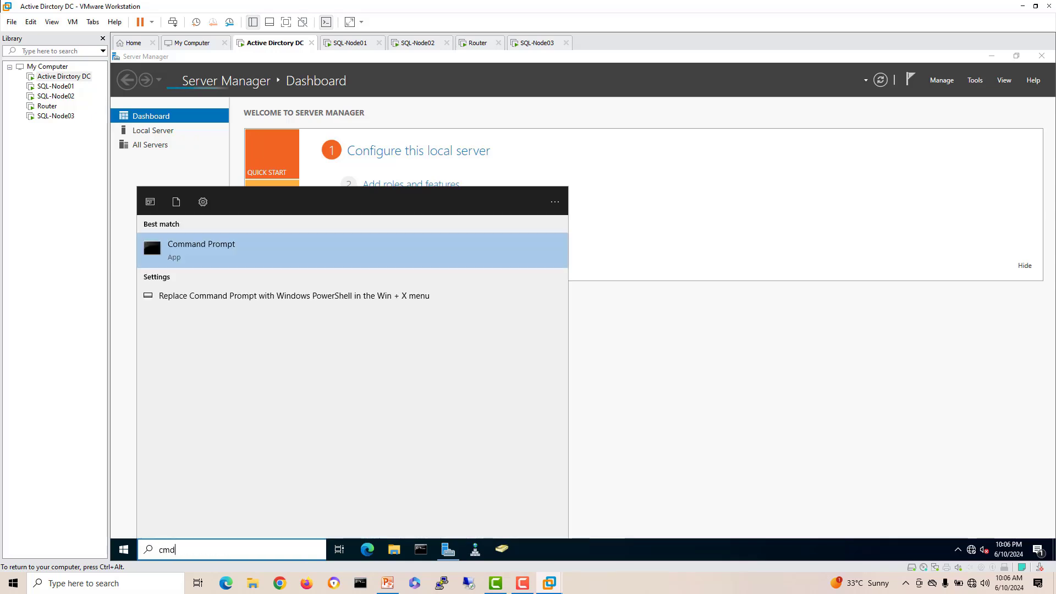
{"action": "right_click", "coordinate": [177, 249]}
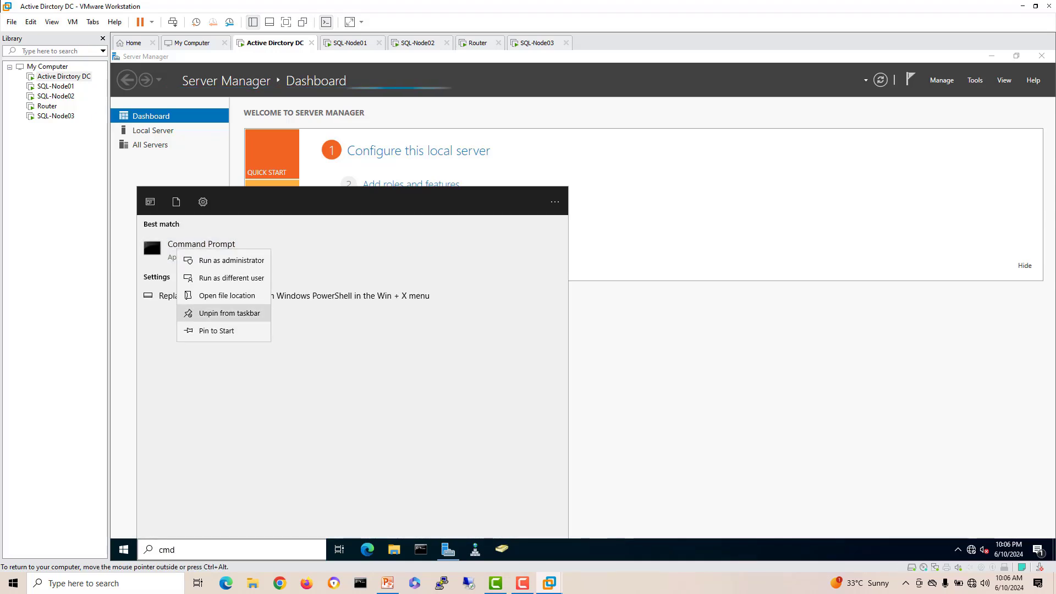
{"action": "left_click", "coordinate": [231, 260]}
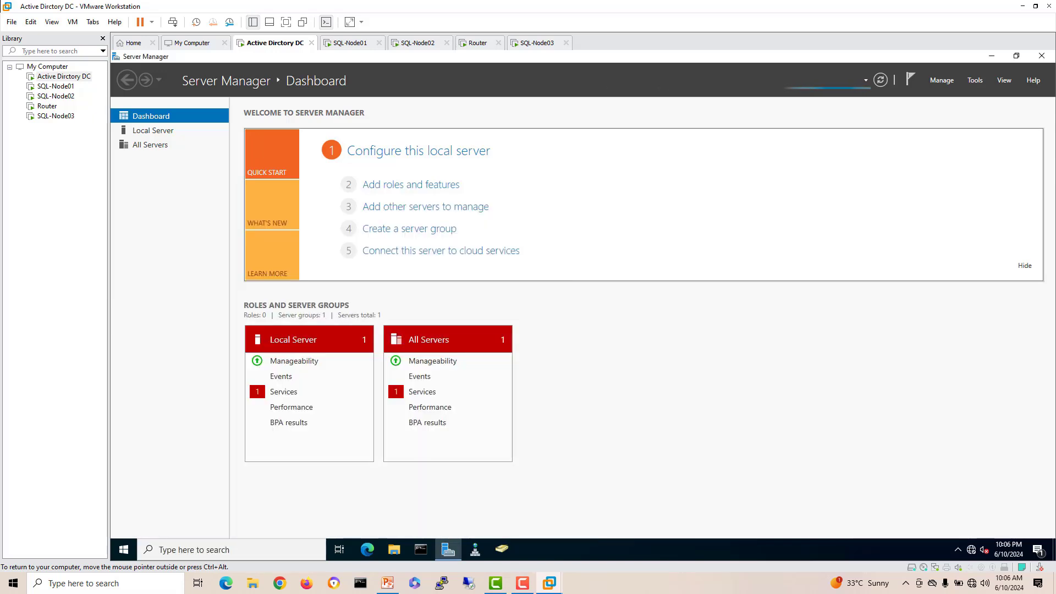
Step: Confirm the Server Manager Properties dialog and close Server Manager
{"action": "left_click", "coordinate": [941, 80]}
{"action": "left_click", "coordinate": [984, 148]}
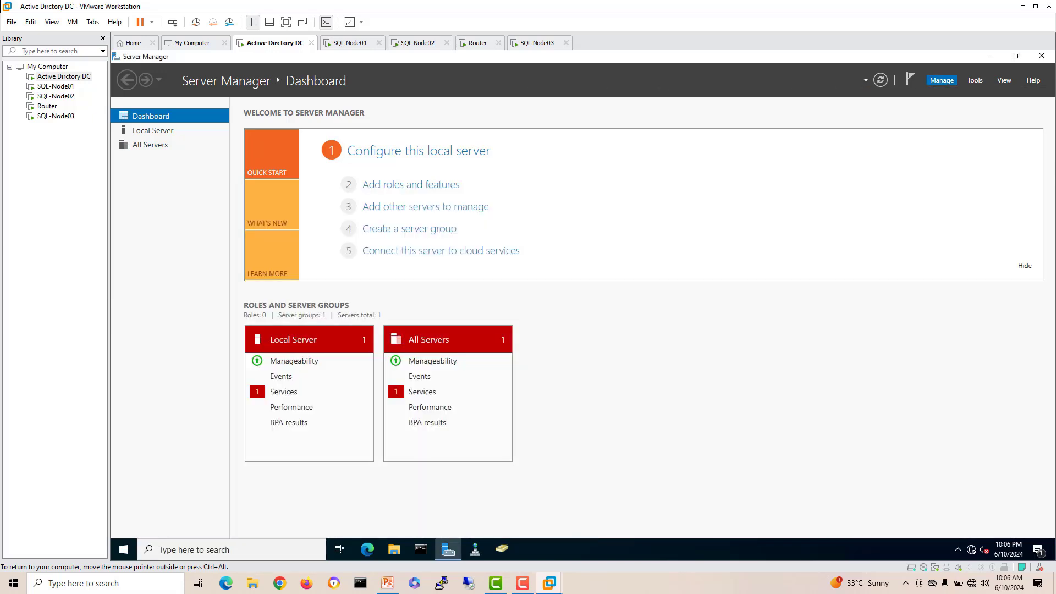
{"action": "left_click", "coordinate": [655, 350]}
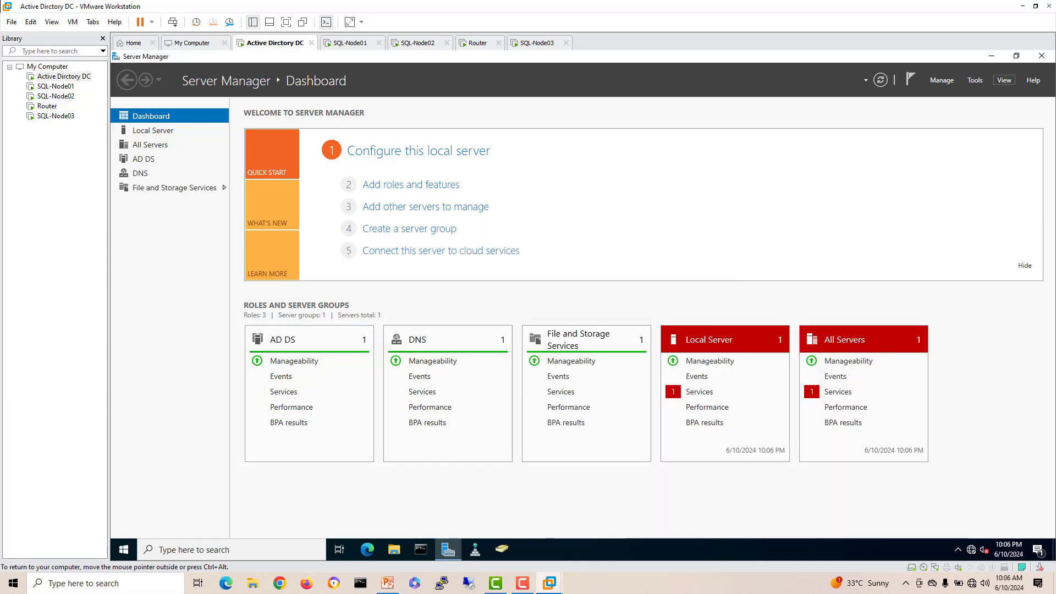
{"action": "left_click", "coordinate": [1041, 56]}
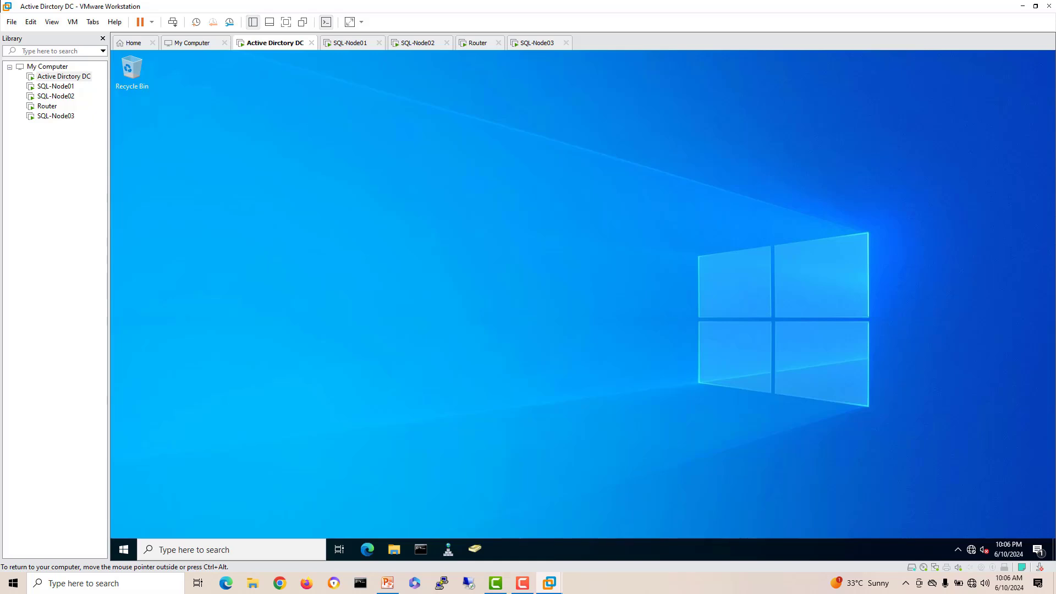
Step: Maximise Active Directory Users and Computers with users, contacts, groups and computers shown as containers
{"action": "left_click", "coordinate": [475, 550]}
{"action": "left_click", "coordinate": [539, 107]}
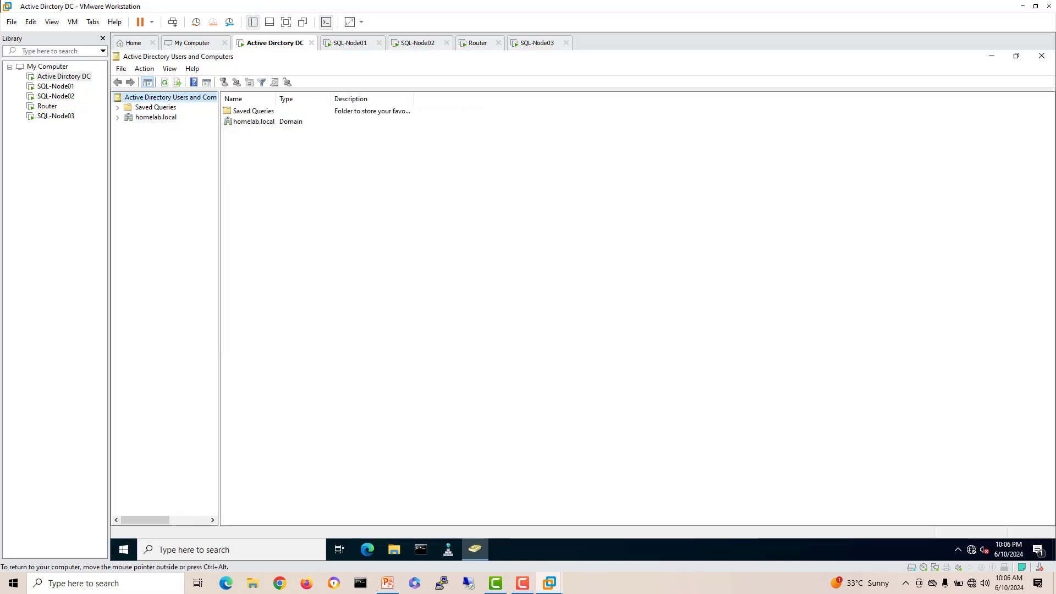
{"action": "left_click", "coordinate": [170, 69]}
{"action": "left_click", "coordinate": [170, 69]}
{"action": "left_click", "coordinate": [170, 68]}
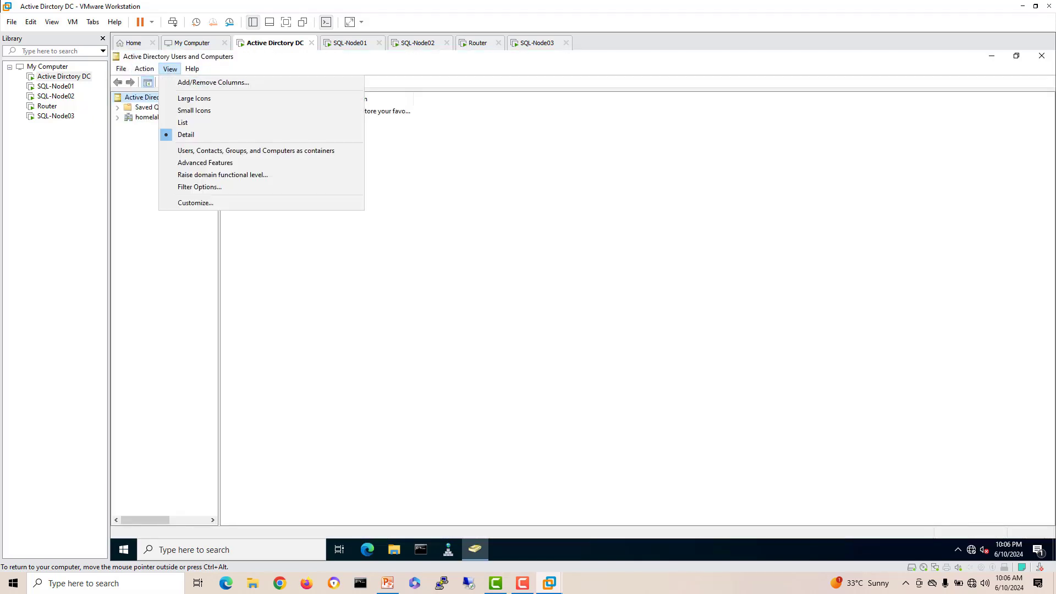
{"action": "left_click", "coordinate": [220, 150]}
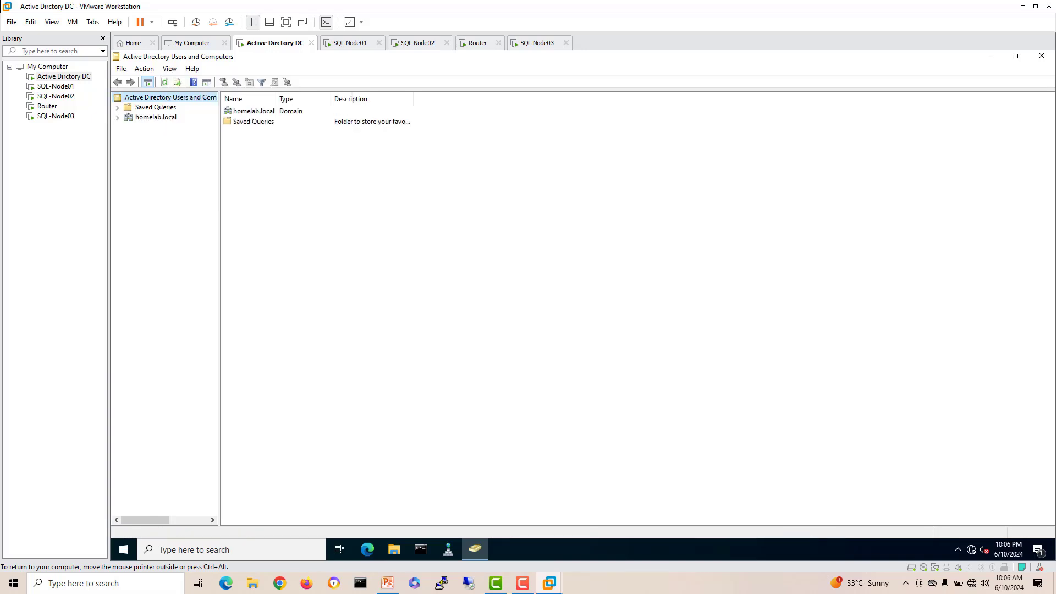
Step: Expand homelab.local, check the Computers and Domain Controllers containers, then minimise the console
{"action": "left_click", "coordinate": [117, 117]}
{"action": "left_click", "coordinate": [162, 137]}
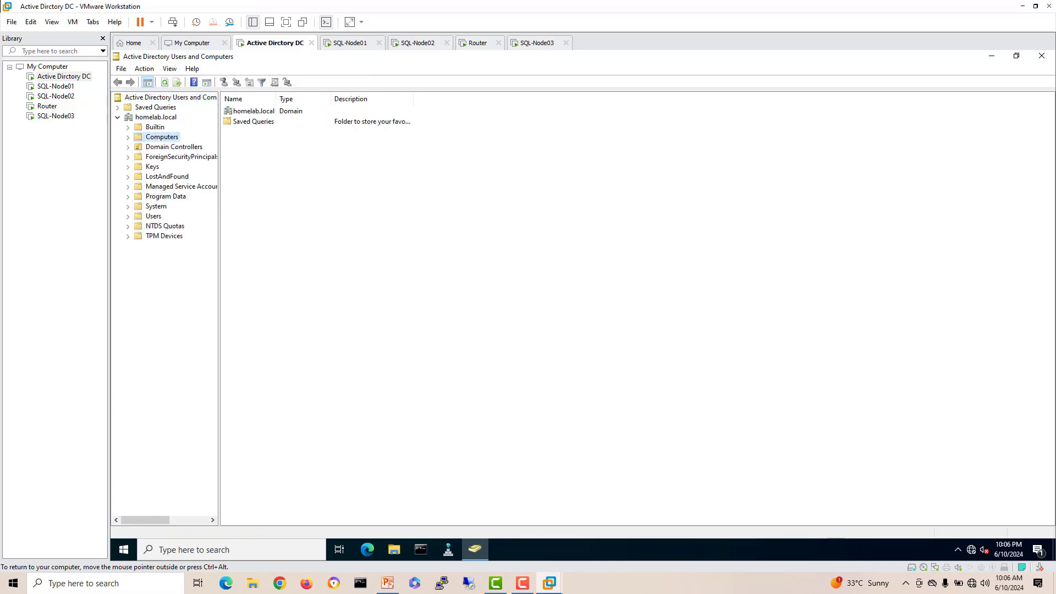
{"action": "left_click", "coordinate": [174, 147]}
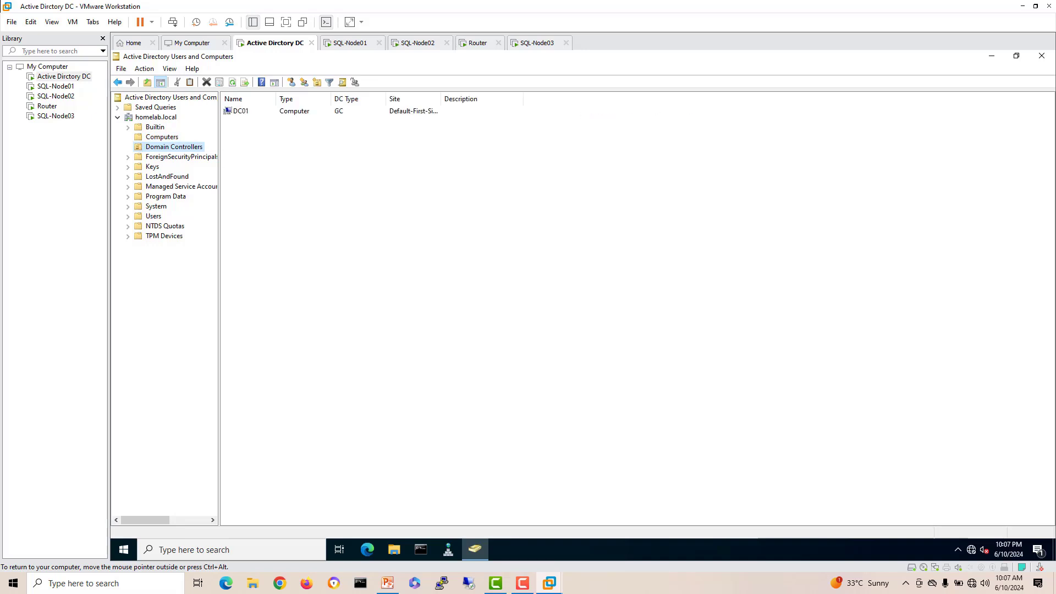
{"action": "left_click", "coordinate": [992, 57]}
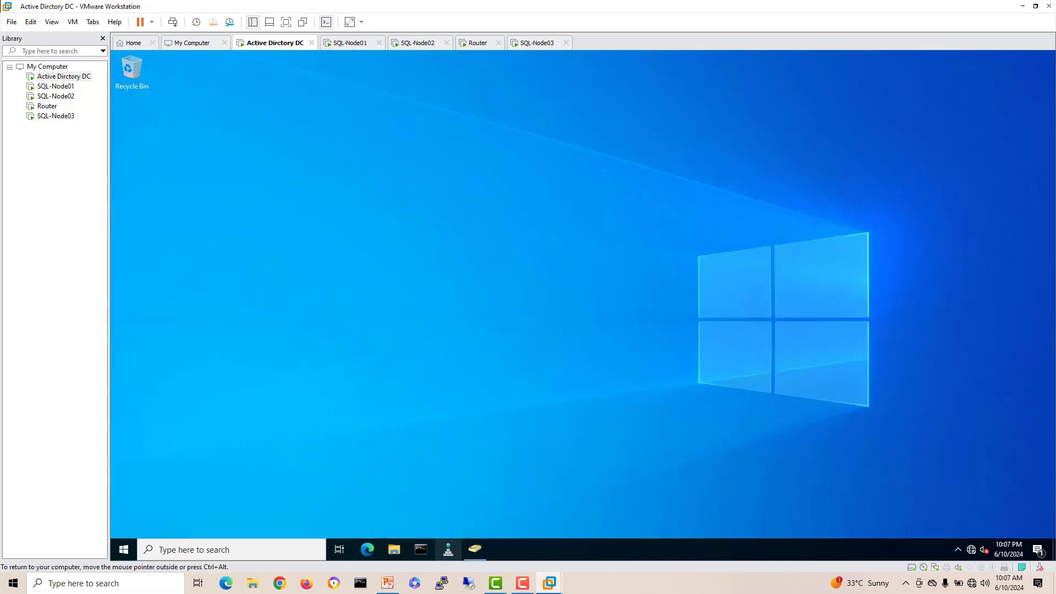
Step: Maximise DNS Manager, expand DC01's zones, review homelab.local's records and select Reverse Lookup Zones
{"action": "left_click", "coordinate": [448, 549]}
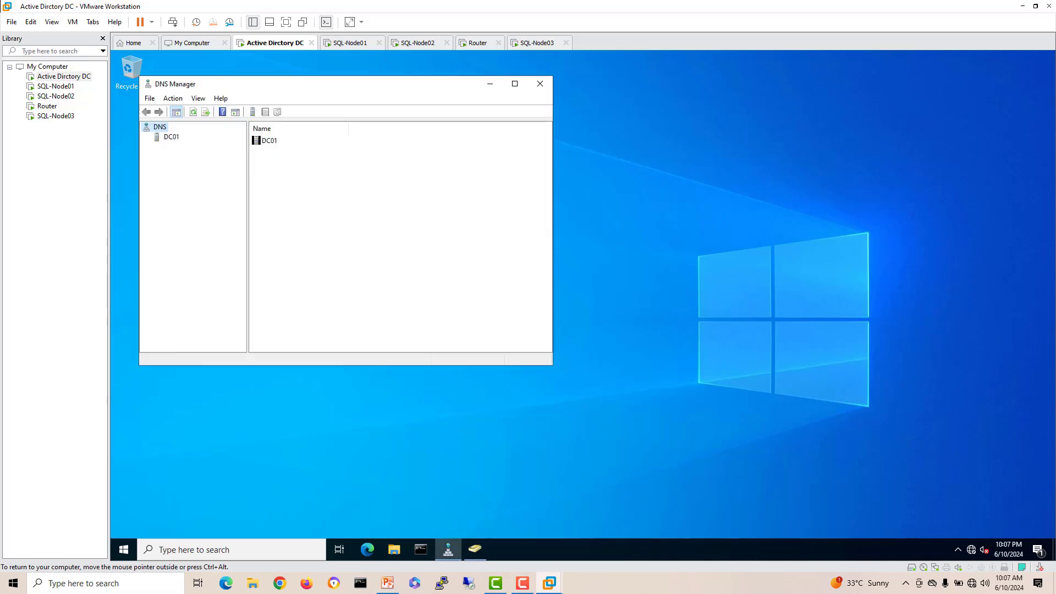
{"action": "double_click", "coordinate": [341, 84]}
{"action": "left_click", "coordinate": [142, 107]}
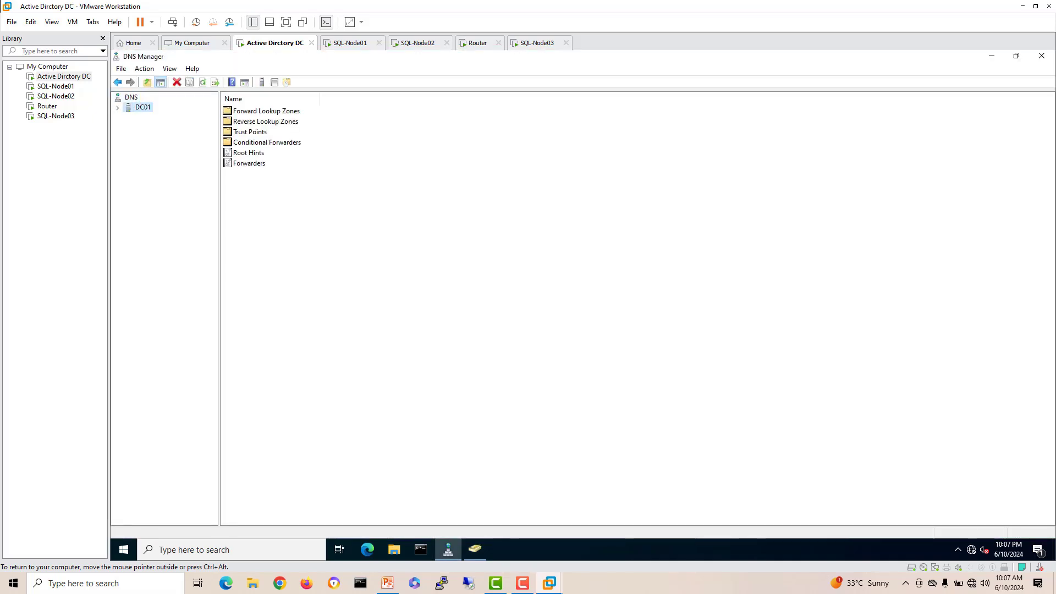
{"action": "double_click", "coordinate": [142, 107]}
{"action": "double_click", "coordinate": [179, 118]}
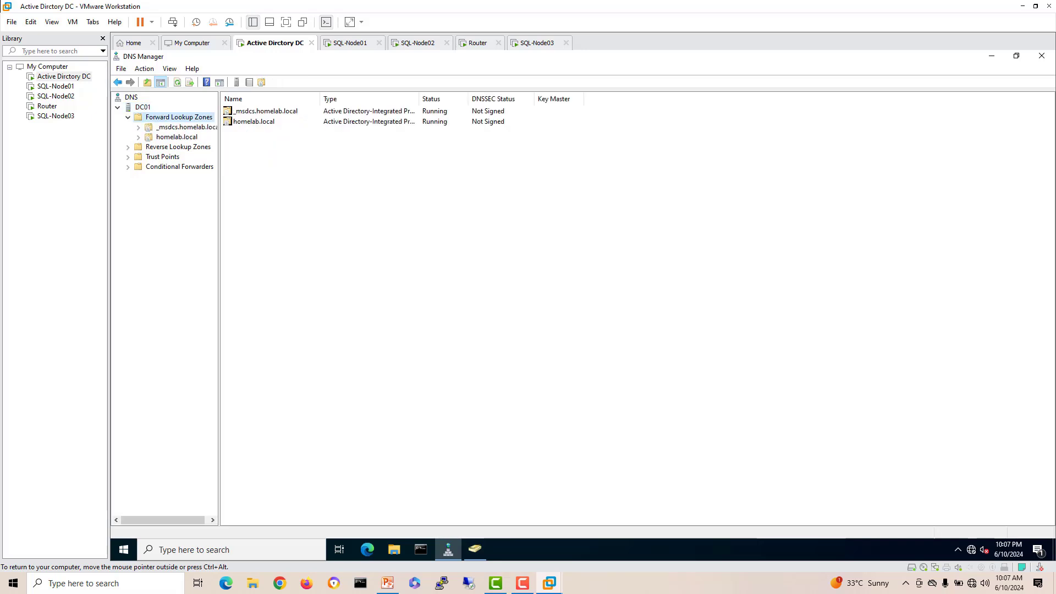
{"action": "left_click_drag", "start_coordinate": [219, 149], "coordinate": [251, 148]}
{"action": "left_click", "coordinate": [176, 137]}
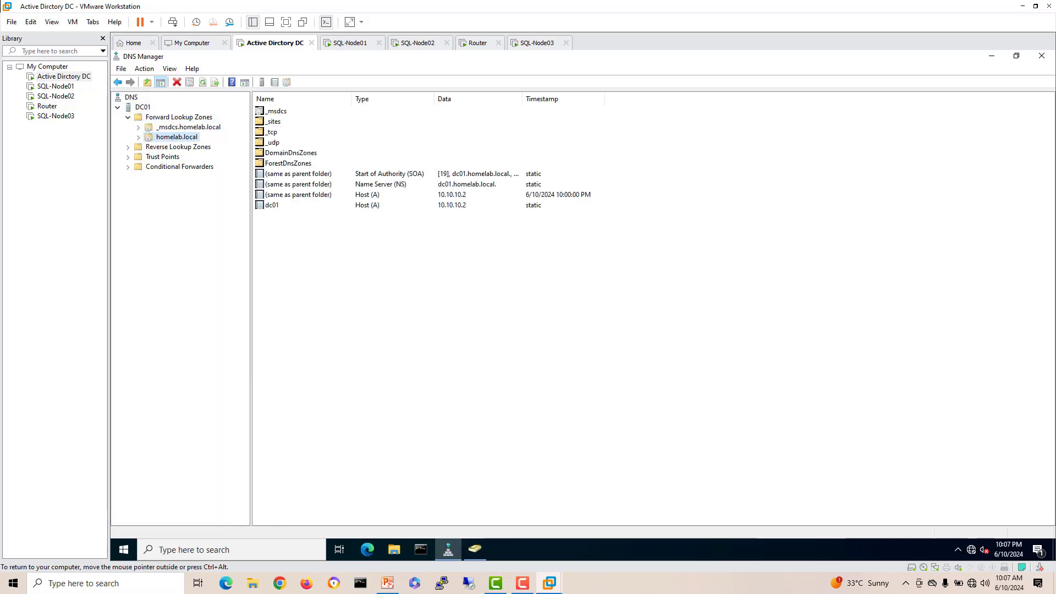
{"action": "left_click", "coordinate": [177, 147]}
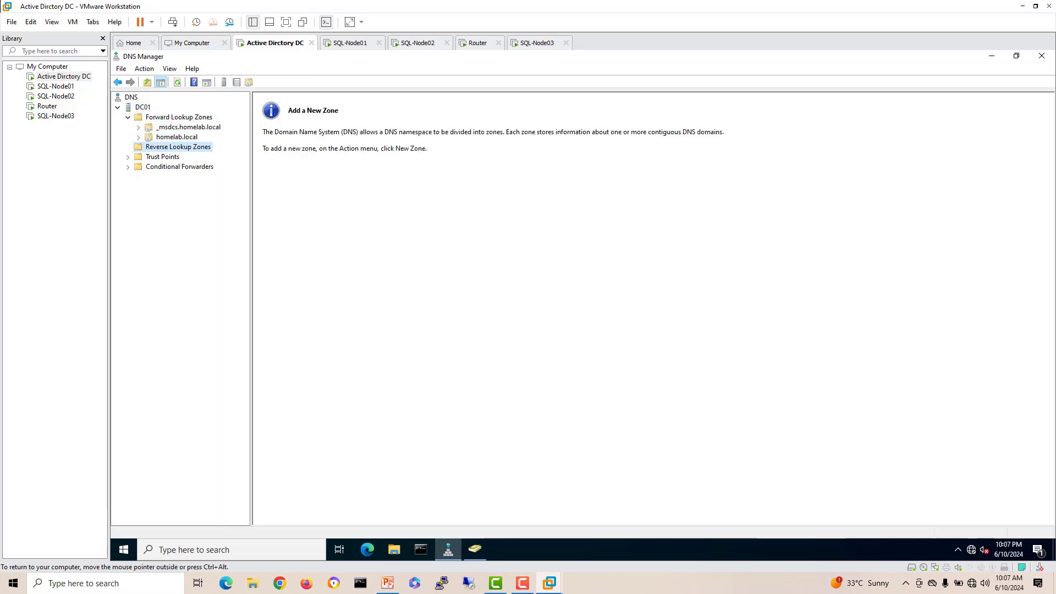
Step: Create a primary AD-integrated IPv4 reverse zone for network ID 10.10.10 with default settings
{"action": "right_click", "coordinate": [186, 147]}
{"action": "left_click", "coordinate": [204, 156]}
{"action": "left_click", "coordinate": [319, 259]}
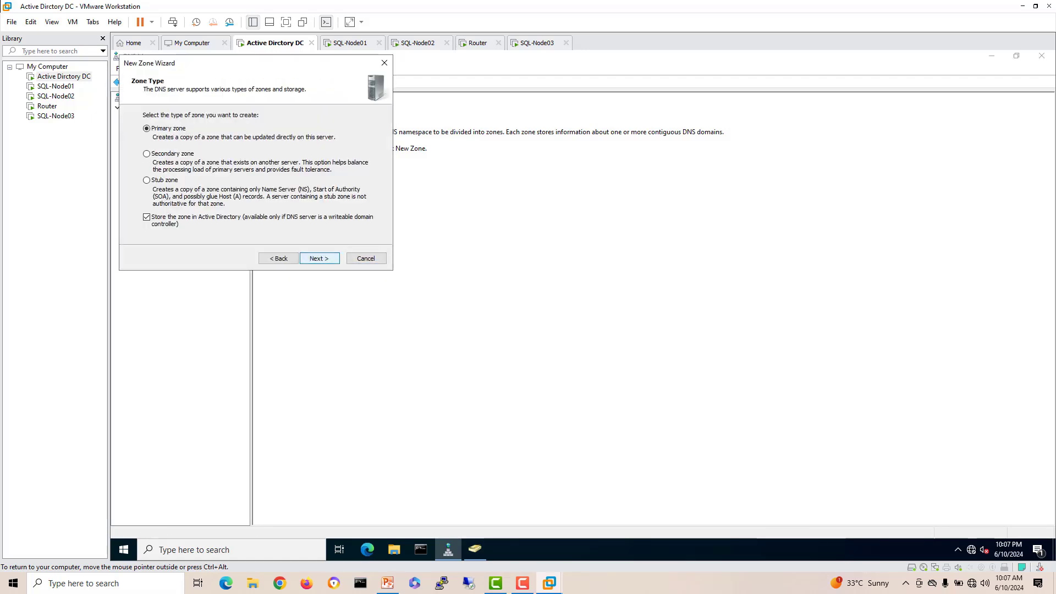
{"action": "left_click", "coordinate": [319, 259]}
{"action": "left_click", "coordinate": [319, 259]}
{"action": "left_click", "coordinate": [319, 258]}
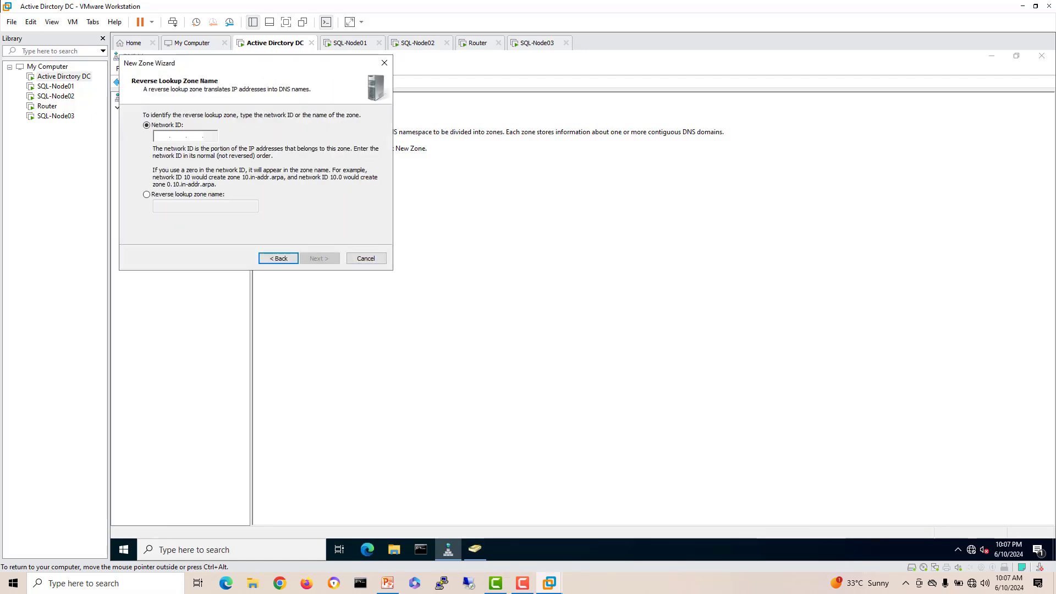
{"action": "type", "text": "10.10.1"}
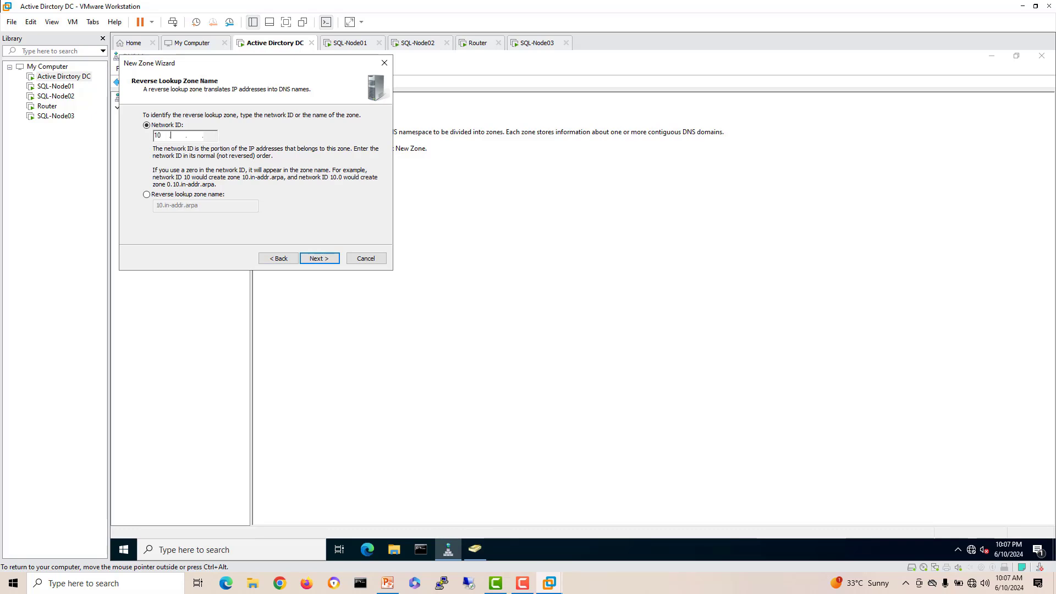
{"action": "type", "text": "0"}
{"action": "left_click", "coordinate": [319, 259]}
{"action": "left_click", "coordinate": [319, 259]}
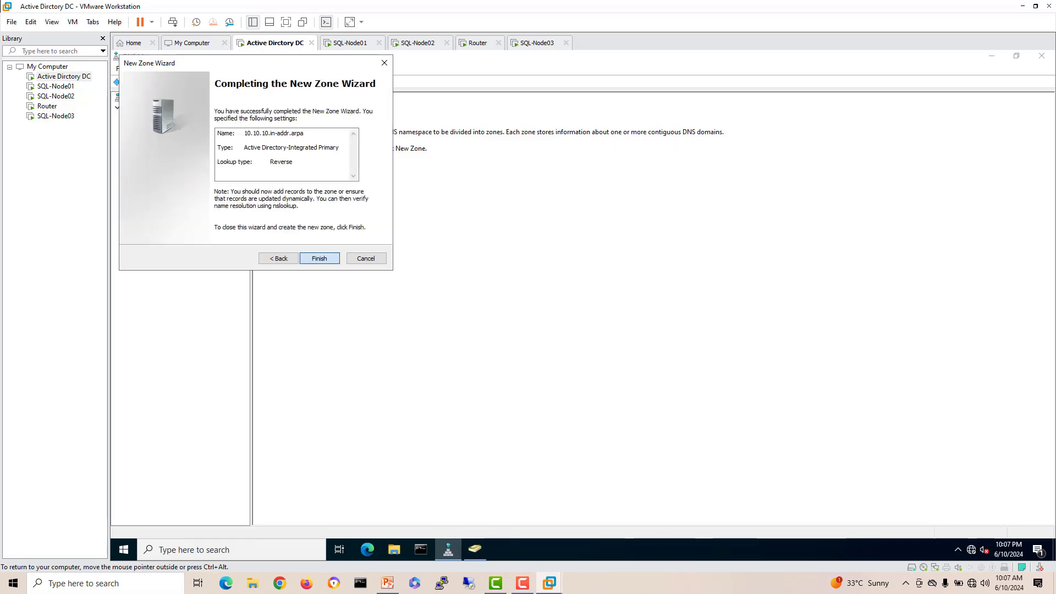
{"action": "left_click", "coordinate": [319, 258]}
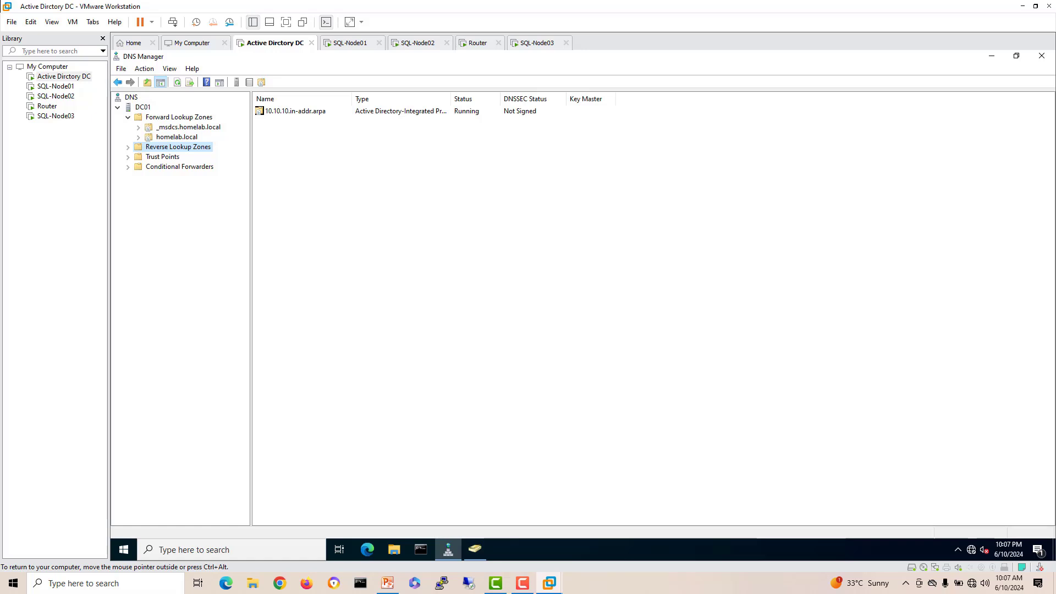
Step: Create a second reverse zone for network ID 10.10.11, then recheck homelab.local's records
{"action": "right_click", "coordinate": [165, 147]}
{"action": "left_click", "coordinate": [187, 156]}
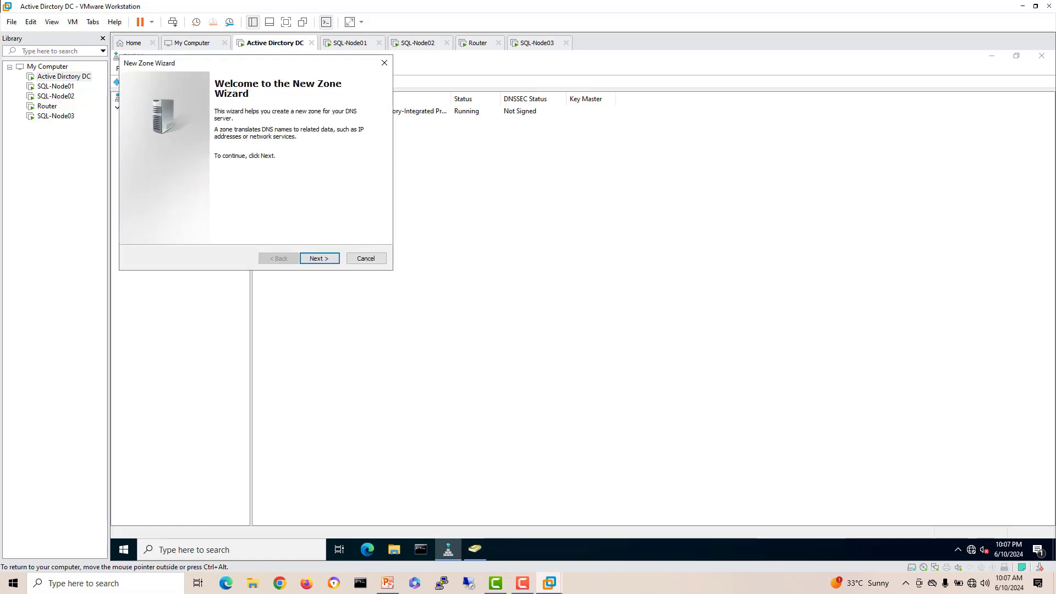
{"action": "left_click", "coordinate": [319, 259]}
{"action": "left_click", "coordinate": [319, 259]}
{"action": "left_click", "coordinate": [319, 259]}
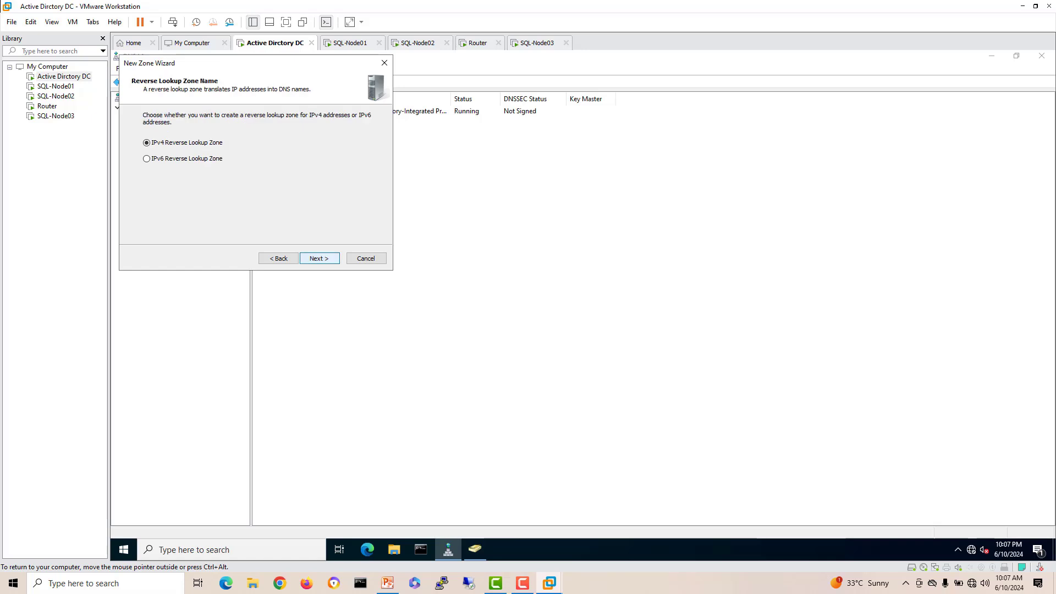
{"action": "left_click", "coordinate": [319, 259]}
{"action": "type", "text": "10.10.11."}
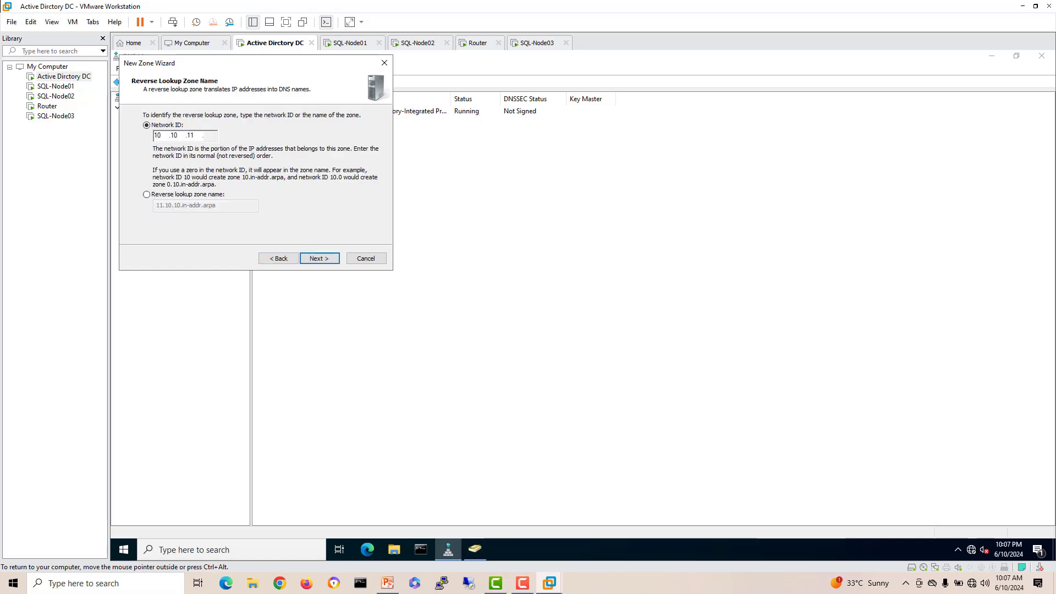
{"action": "key", "text": "Return"}
{"action": "key", "text": "Return"}
{"action": "key", "text": "Return"}
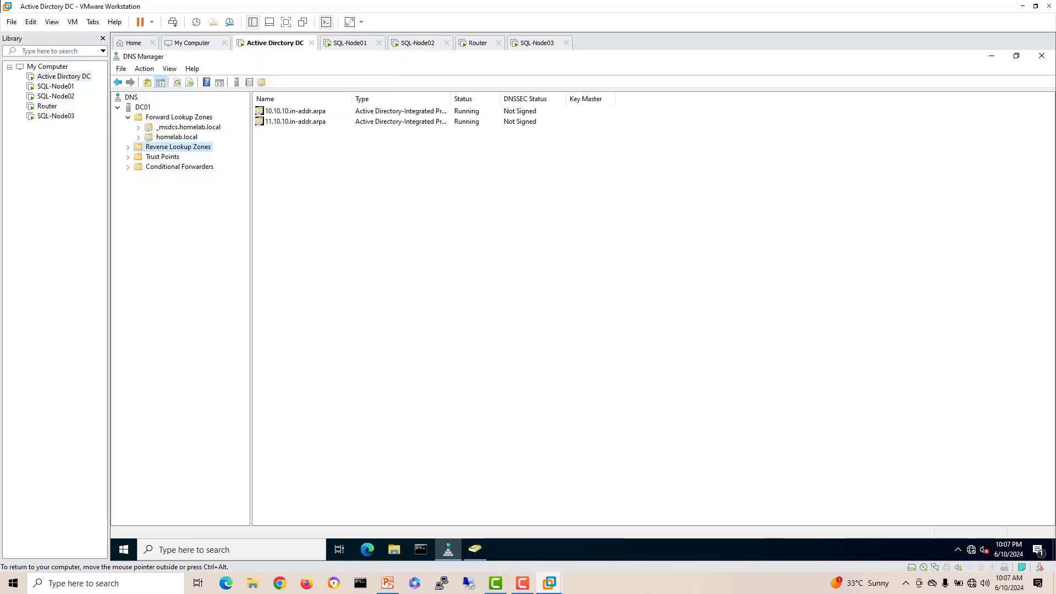
{"action": "left_click", "coordinate": [177, 137]}
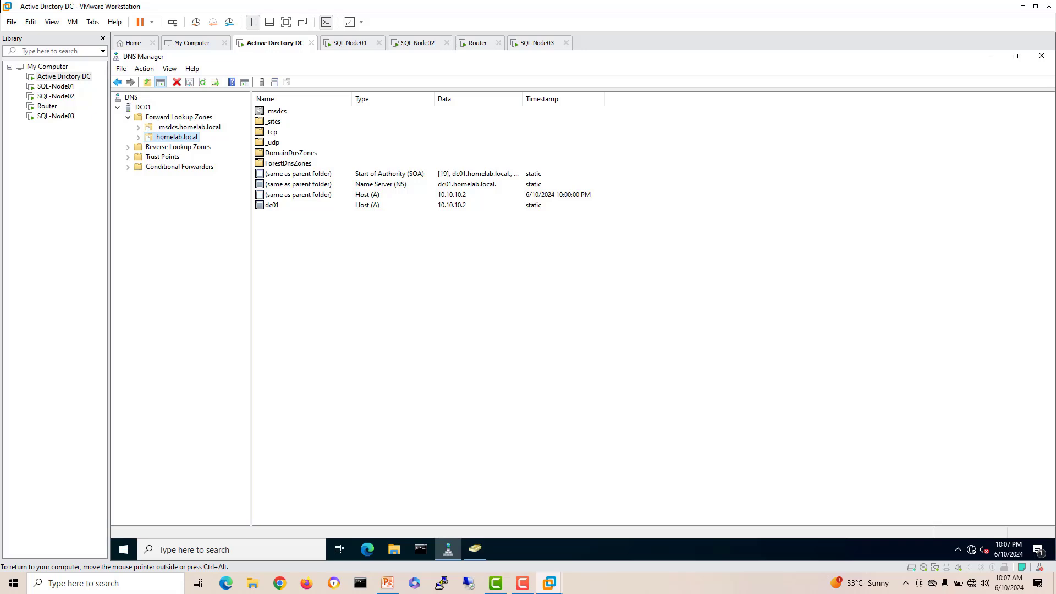
Step: Close DNS Manager and request joining SQL-Node01 to the homelab.local domain
{"action": "left_click", "coordinate": [1041, 56]}
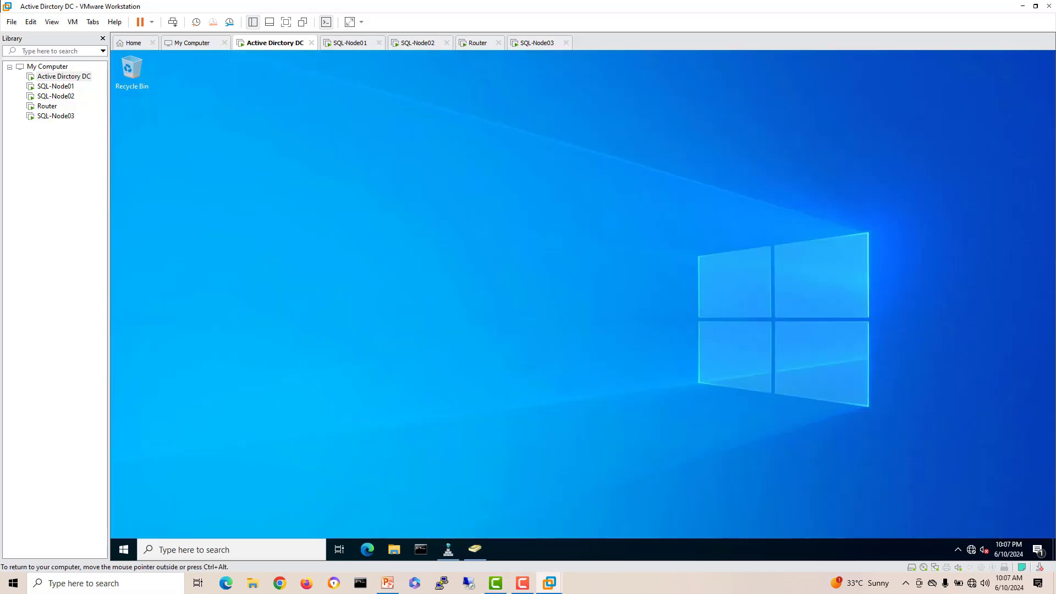
{"action": "left_click", "coordinate": [350, 43]}
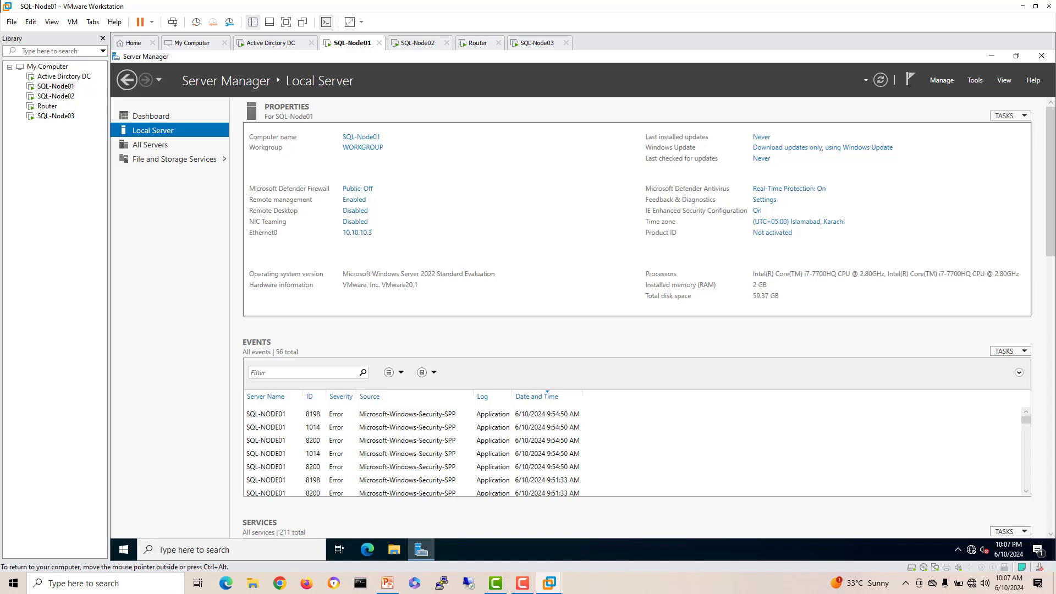
{"action": "left_click", "coordinate": [363, 147]}
{"action": "left_click", "coordinate": [379, 255]}
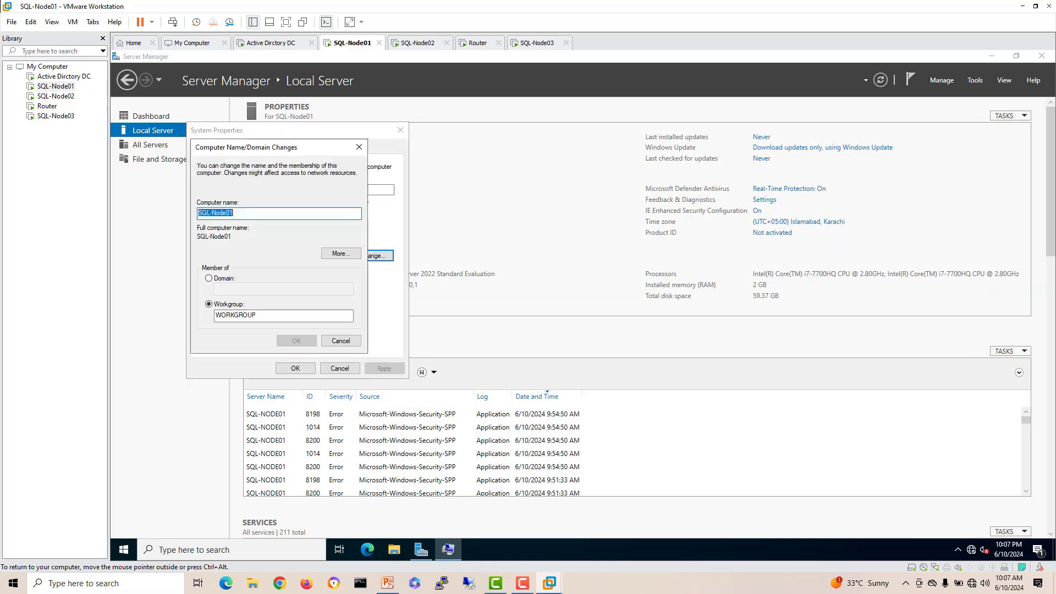
{"action": "left_click", "coordinate": [209, 279]}
{"action": "left_click", "coordinate": [284, 289]}
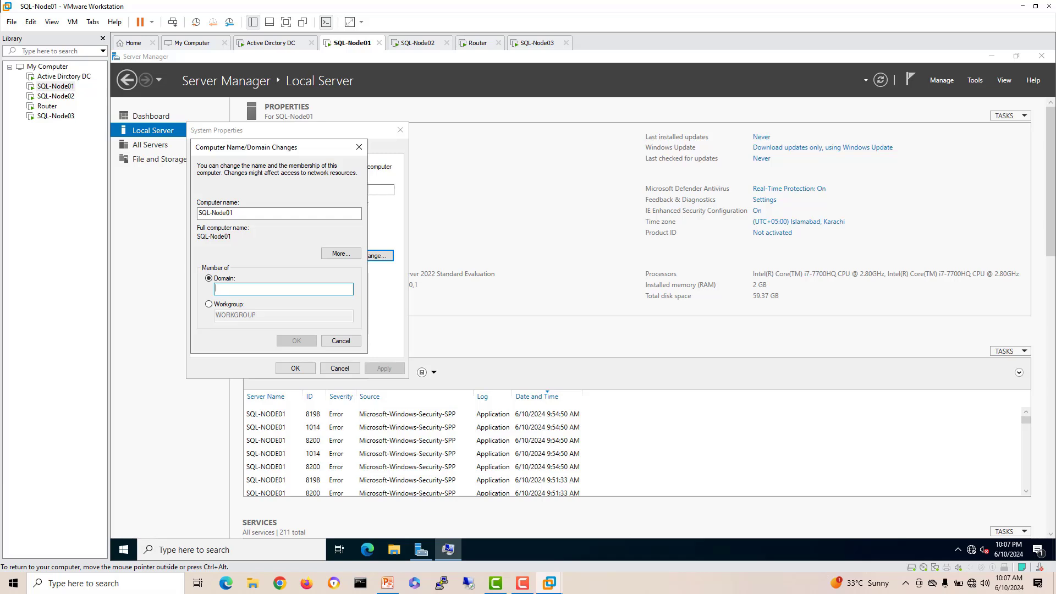
{"action": "type", "text": "homelab.local"}
{"action": "left_click", "coordinate": [297, 341]}
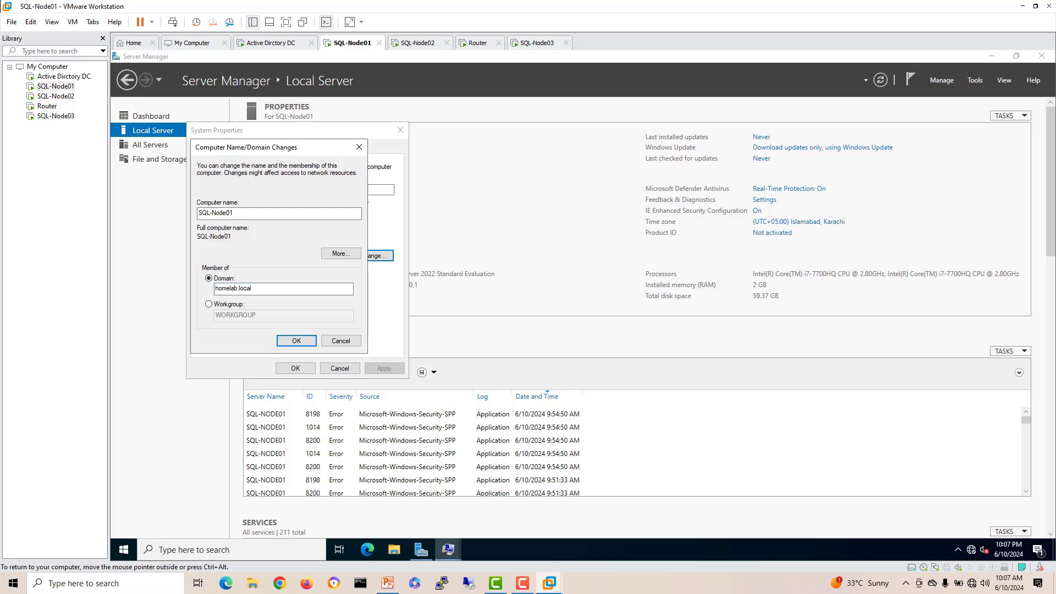
Step: Authenticate as the domain administrator, accept the welcome and restart notices, then open SQL-Node02's Local Server page
{"action": "type", "text": "a"}
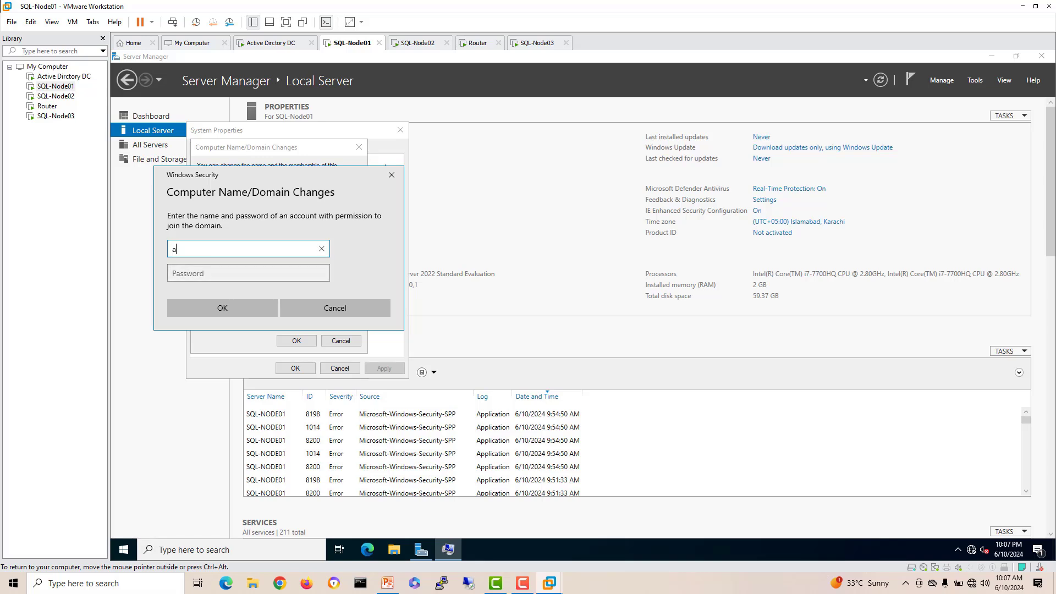
{"action": "type", "text": "dministrator"}
{"action": "key", "text": "Tab"}
{"action": "type", "text": "******"}
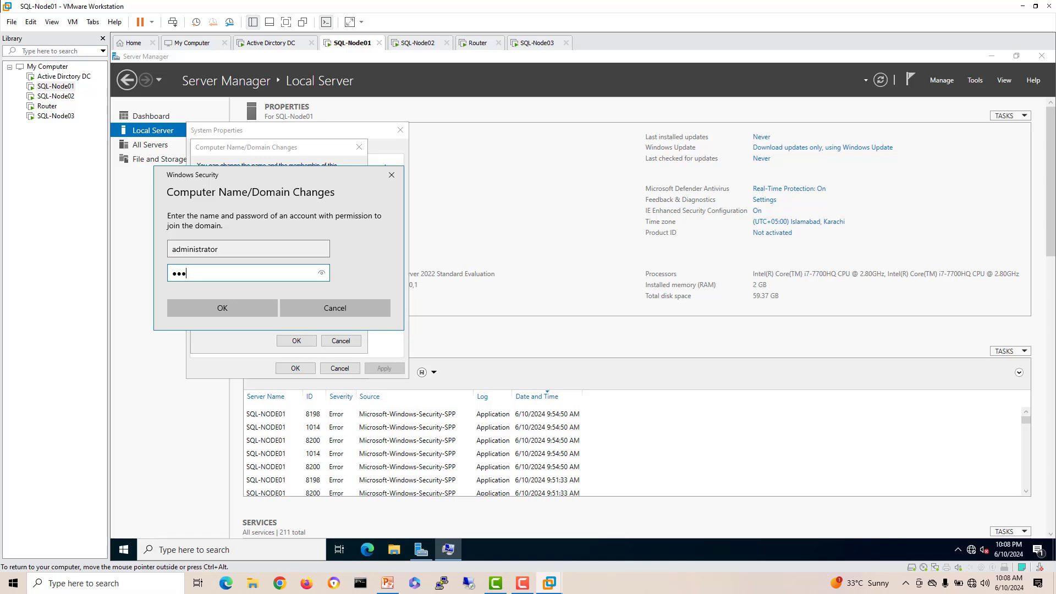
{"action": "key", "text": "Return"}
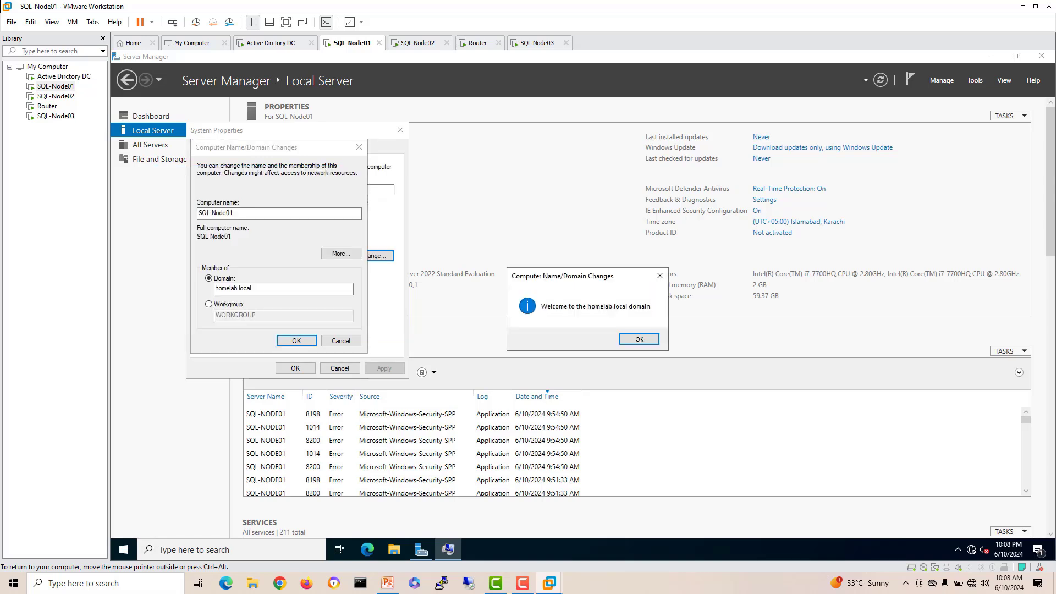
{"action": "key", "text": "Return"}
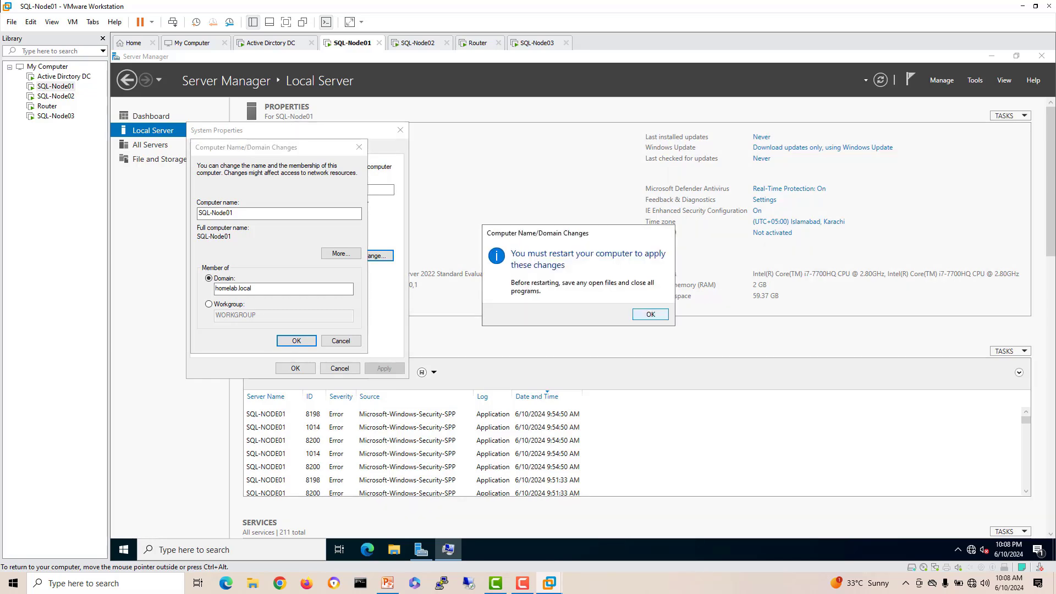
{"action": "key", "text": "Return"}
{"action": "key", "text": "Return"}
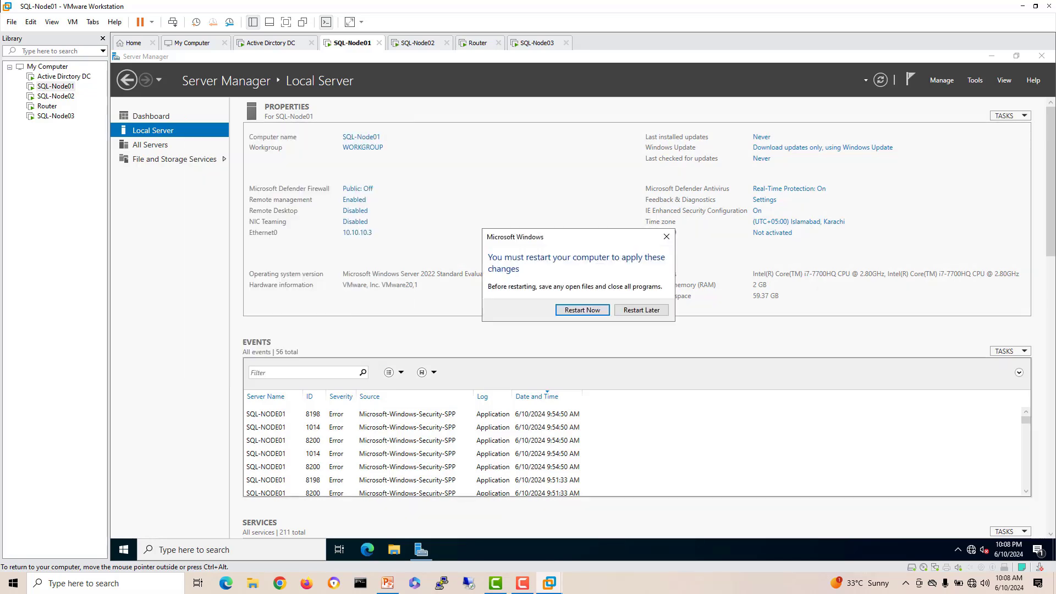
{"action": "key", "text": "Return"}
{"action": "key", "text": "ctrl+Tab"}
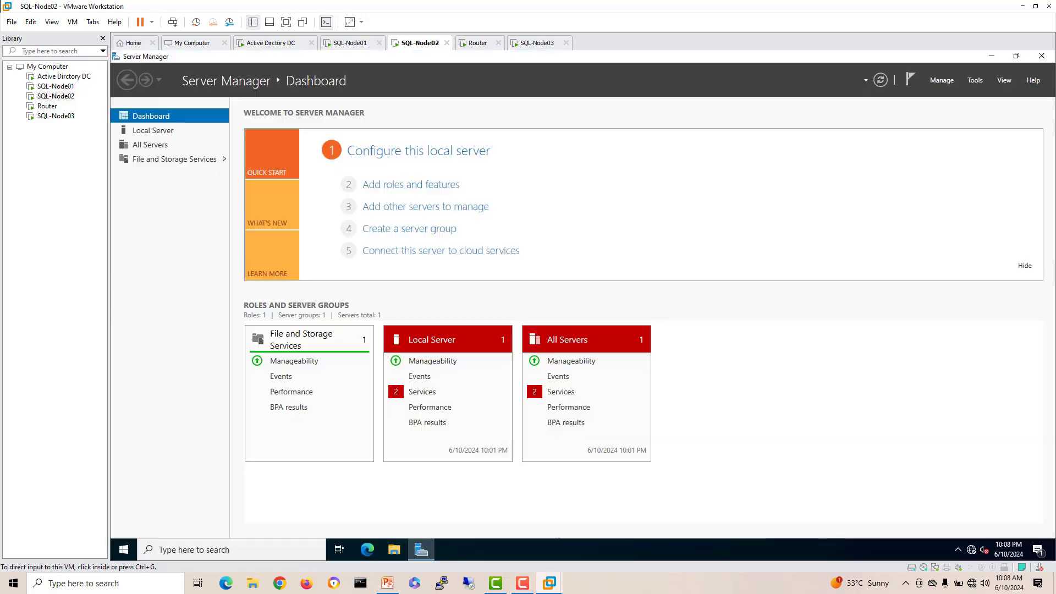
{"action": "left_click", "coordinate": [152, 130]}
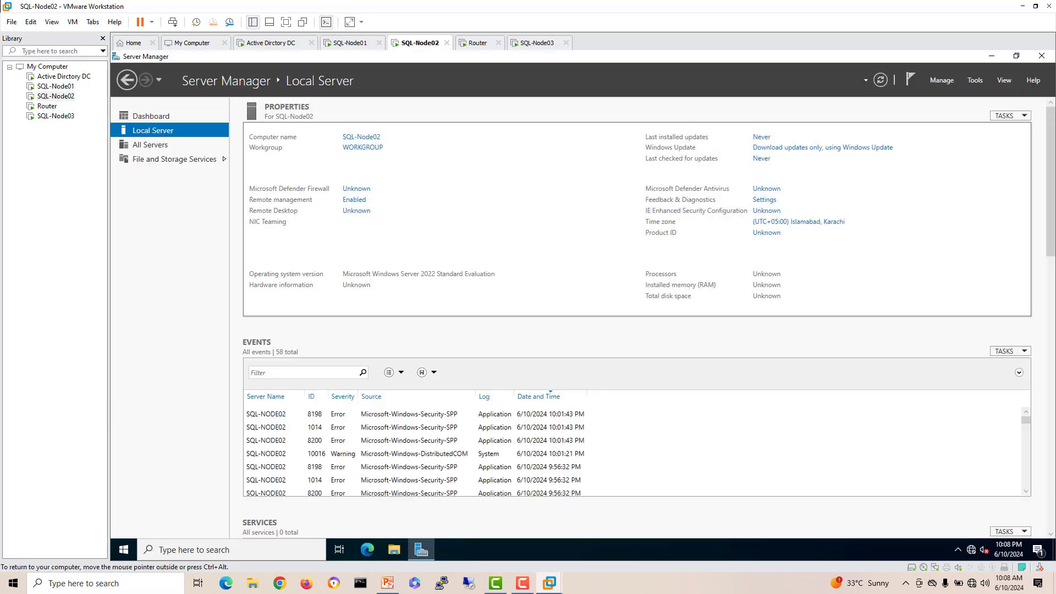
Step: Change SQL-Node02's membership from workgroup to the homelab.local domain
{"action": "left_click", "coordinate": [357, 148]}
{"action": "left_click", "coordinate": [330, 213]}
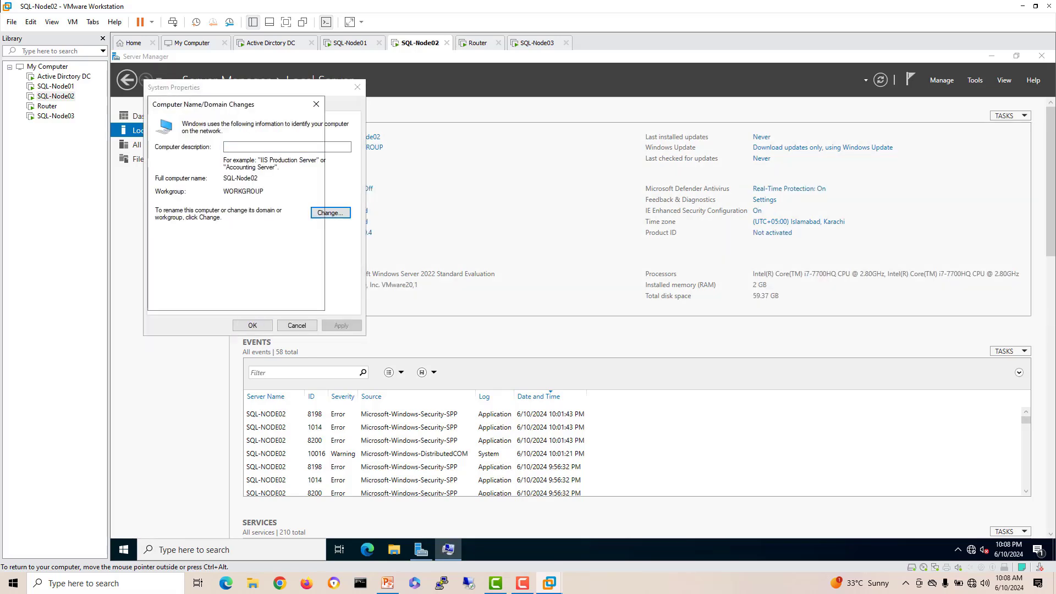
{"action": "left_click", "coordinate": [166, 236]}
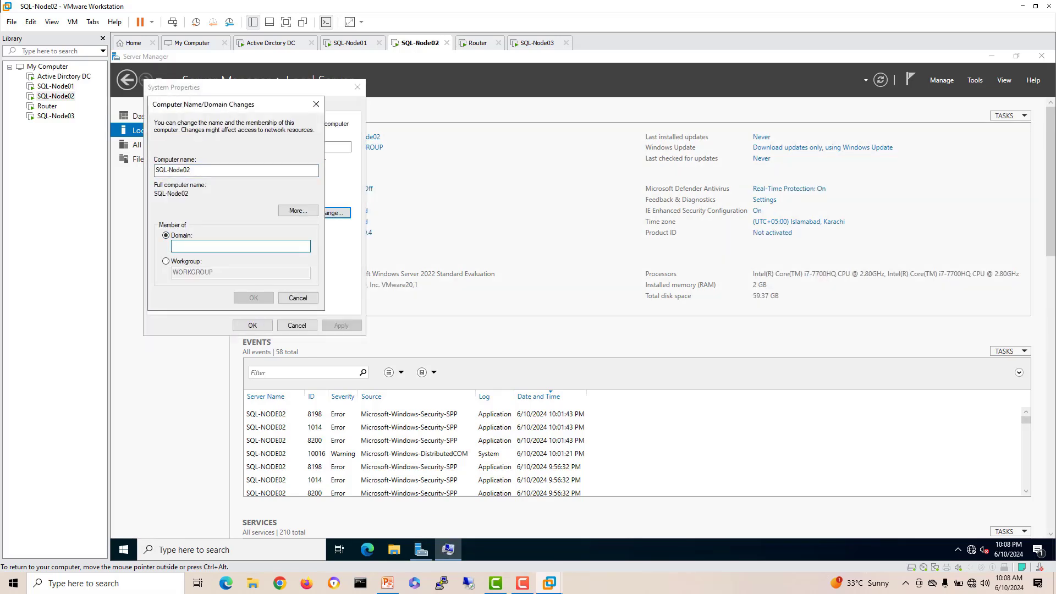
{"action": "type", "text": "homelab.local"}
{"action": "key", "text": "Return"}
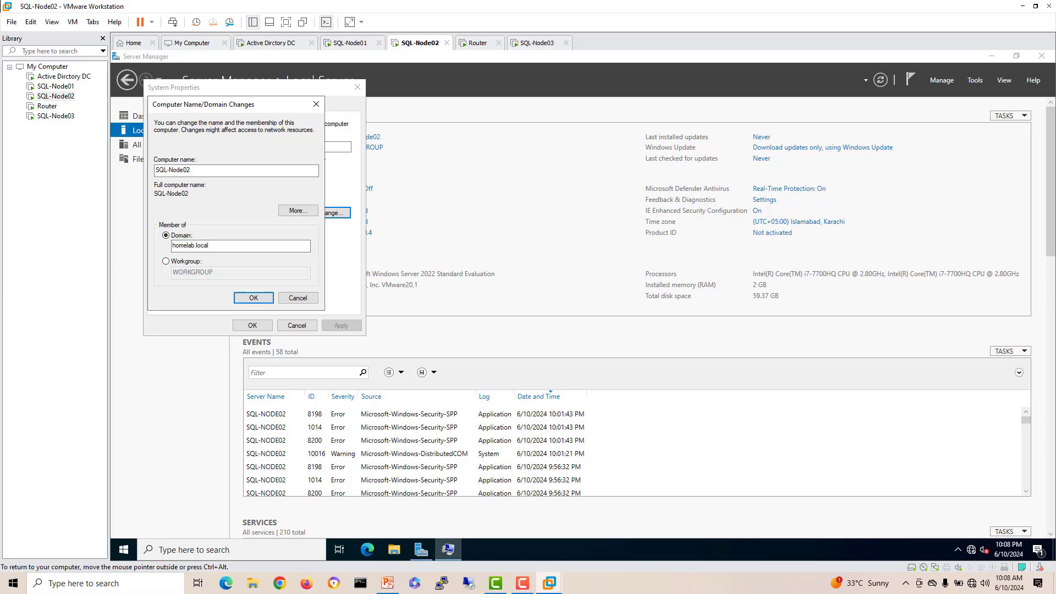
Step: Supply the domain administrator credentials, accept the notices and restart SQL-Node02, then go to SQL-Node03
{"action": "type", "text": "administrator"}
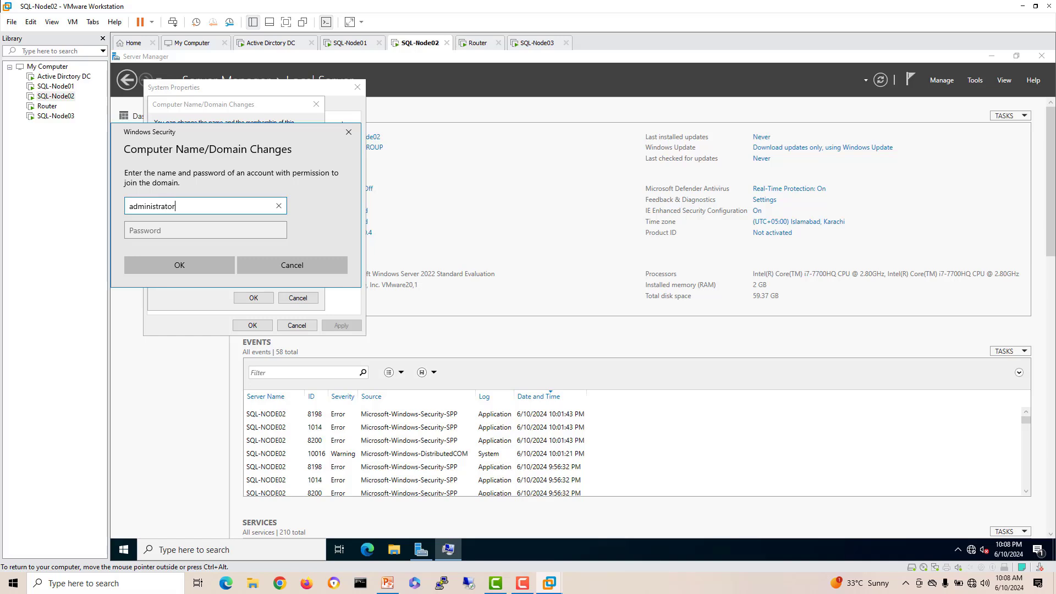
{"action": "key", "text": "Tab"}
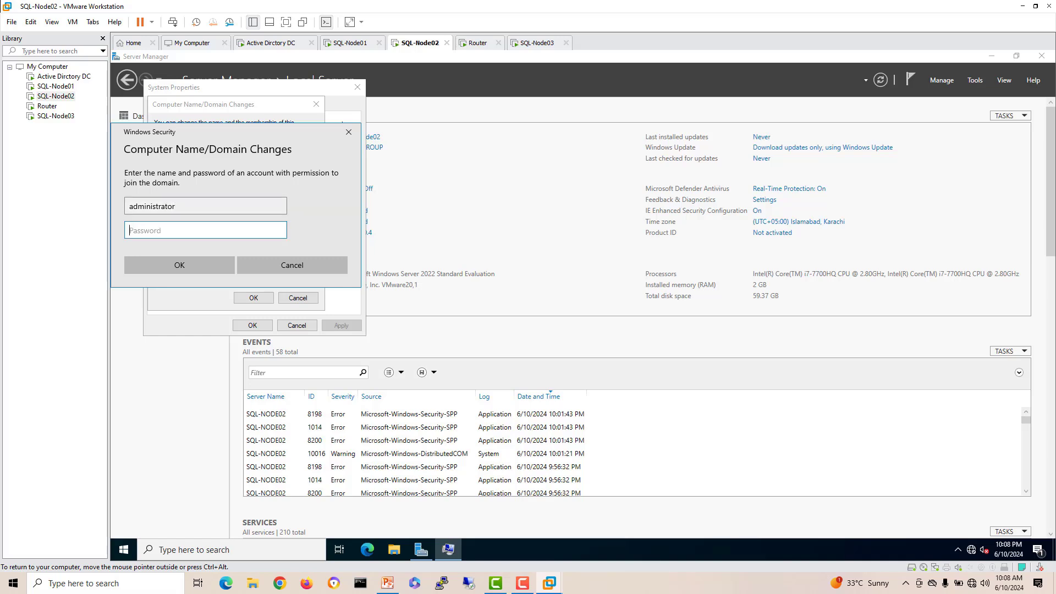
{"action": "type", "text": "abc@123"}
{"action": "key", "text": "Return"}
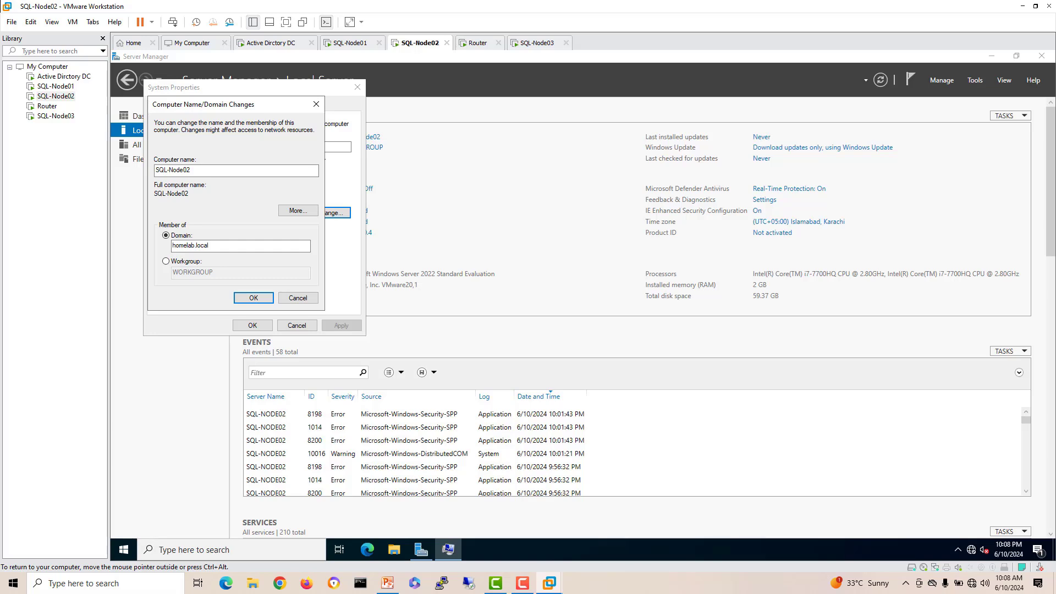
{"action": "key", "text": "Return"}
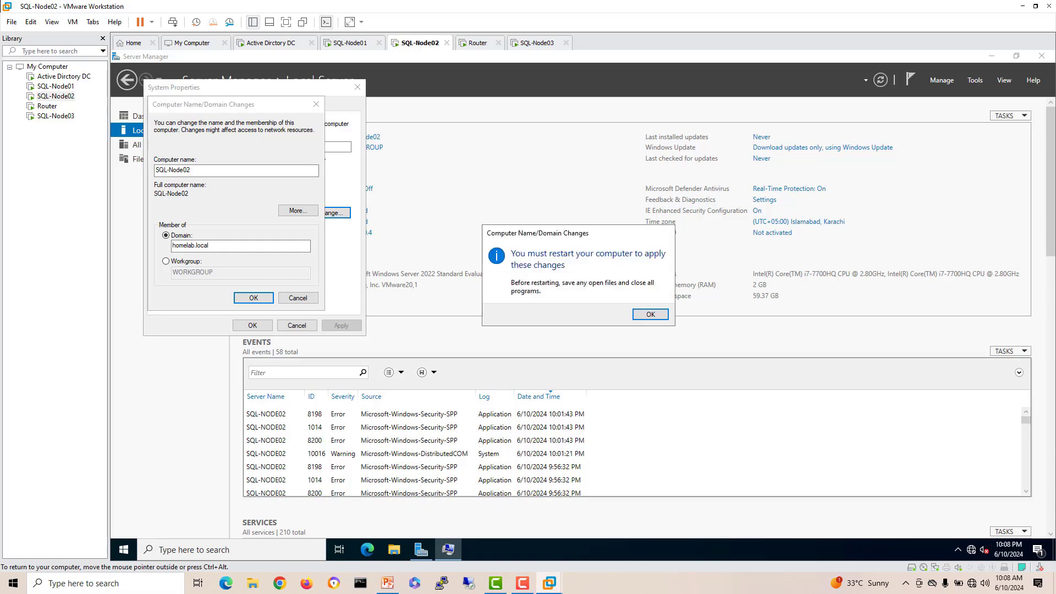
{"action": "key", "text": "Return"}
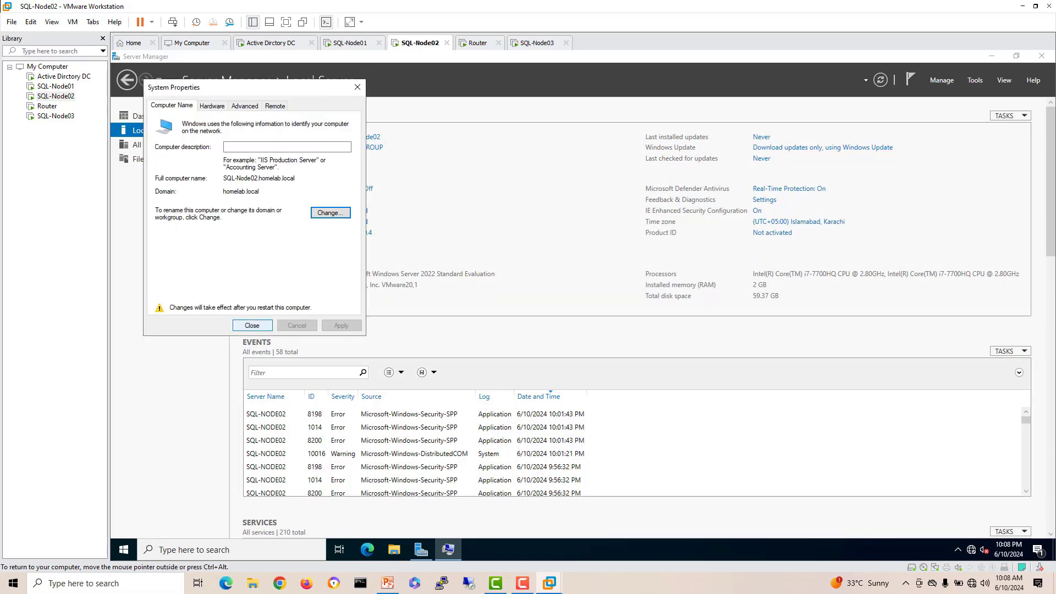
{"action": "key", "text": "Return"}
{"action": "key", "text": "Return"}
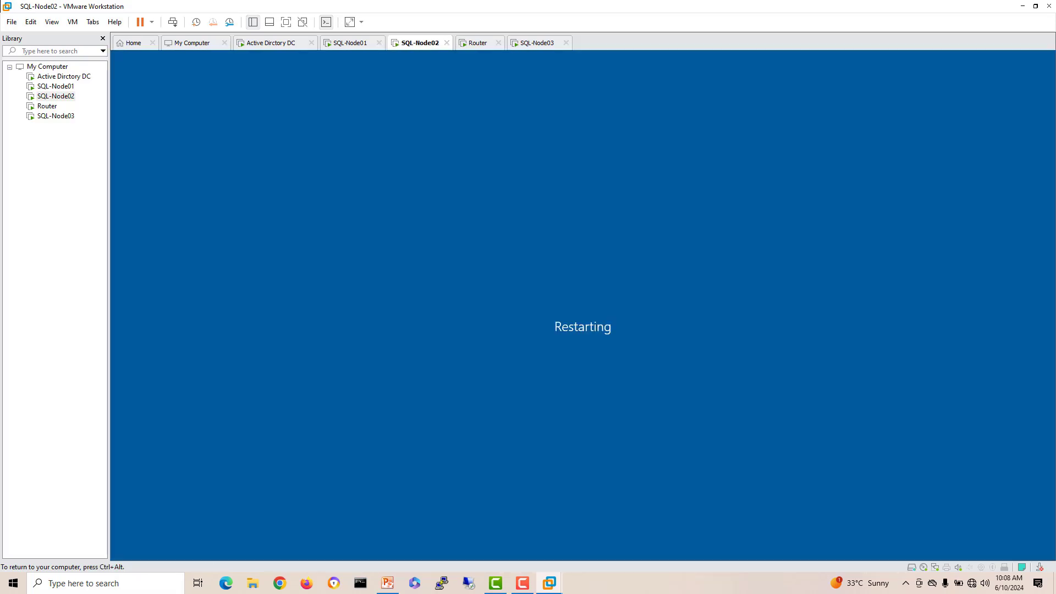
{"action": "left_click", "coordinate": [537, 43]}
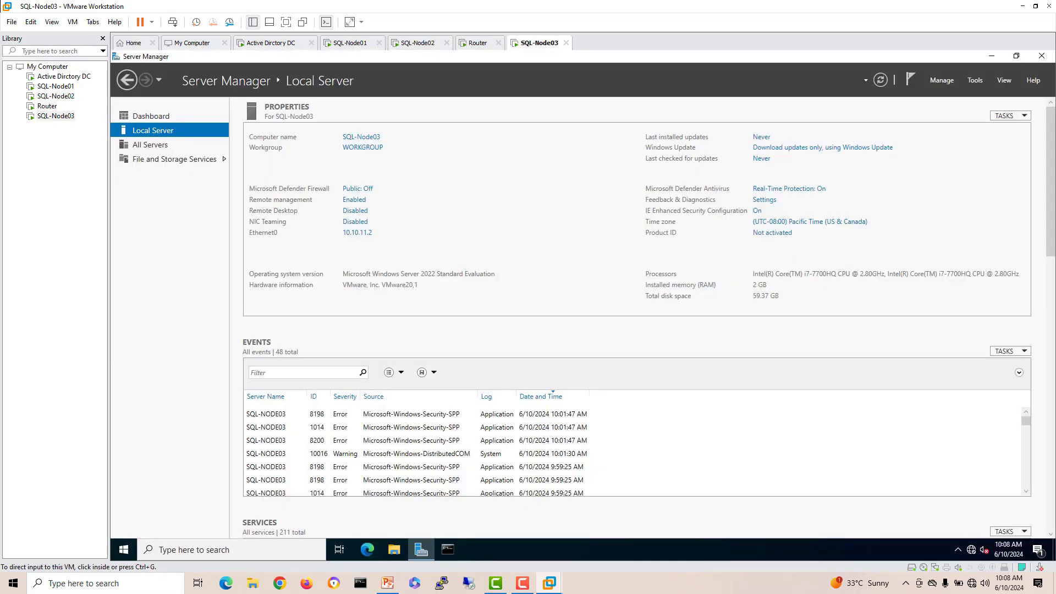
Step: Change SQL-Node03's membership from workgroup to the homelab.local domain
{"action": "left_click", "coordinate": [362, 147]}
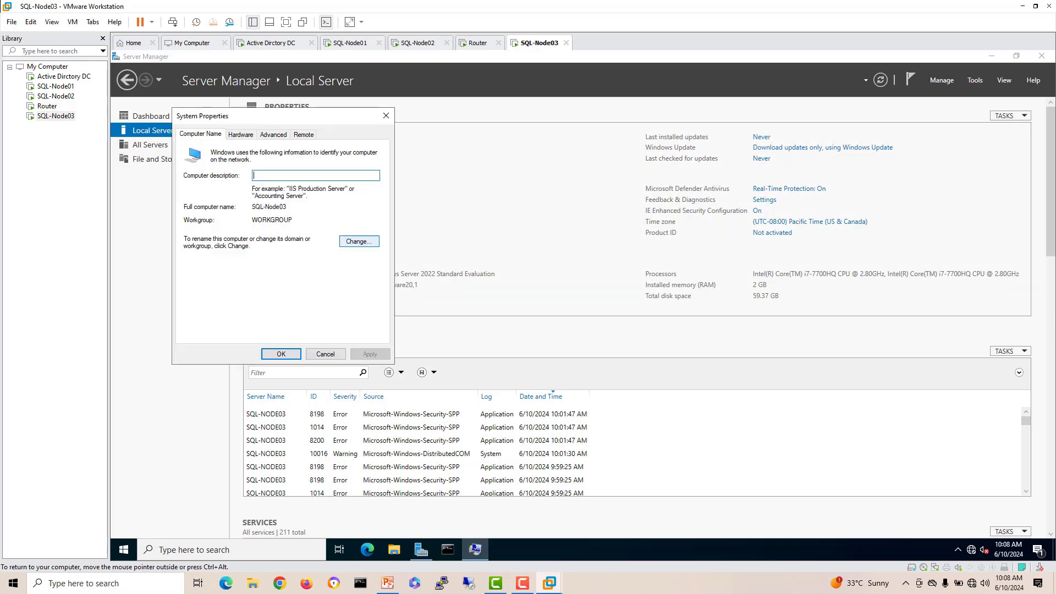
{"action": "left_click", "coordinate": [359, 241]}
{"action": "left_click", "coordinate": [194, 264]}
{"action": "left_click", "coordinate": [269, 274]}
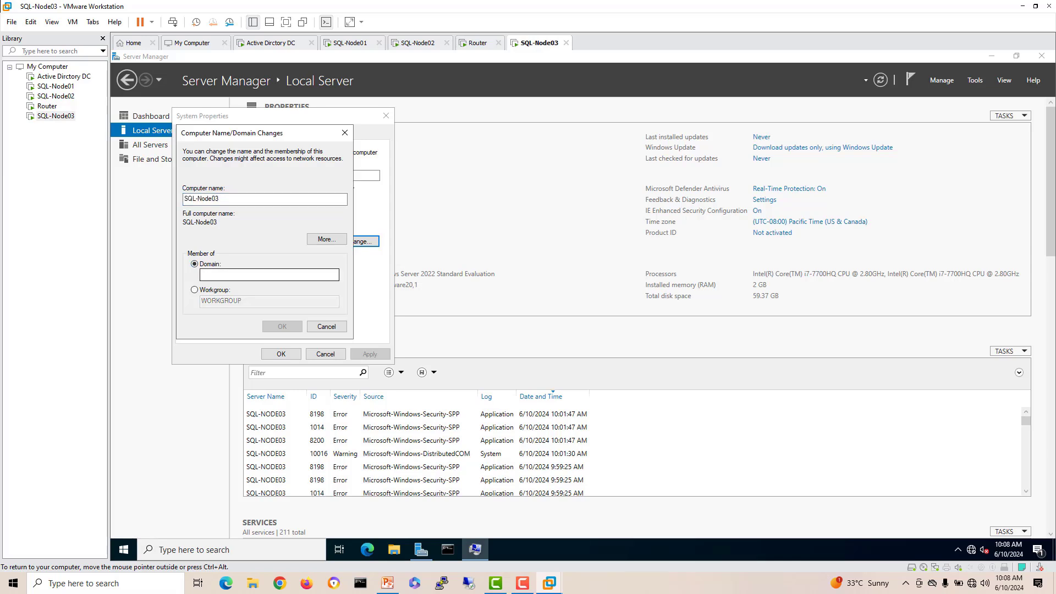
{"action": "type", "text": "homelab.local"}
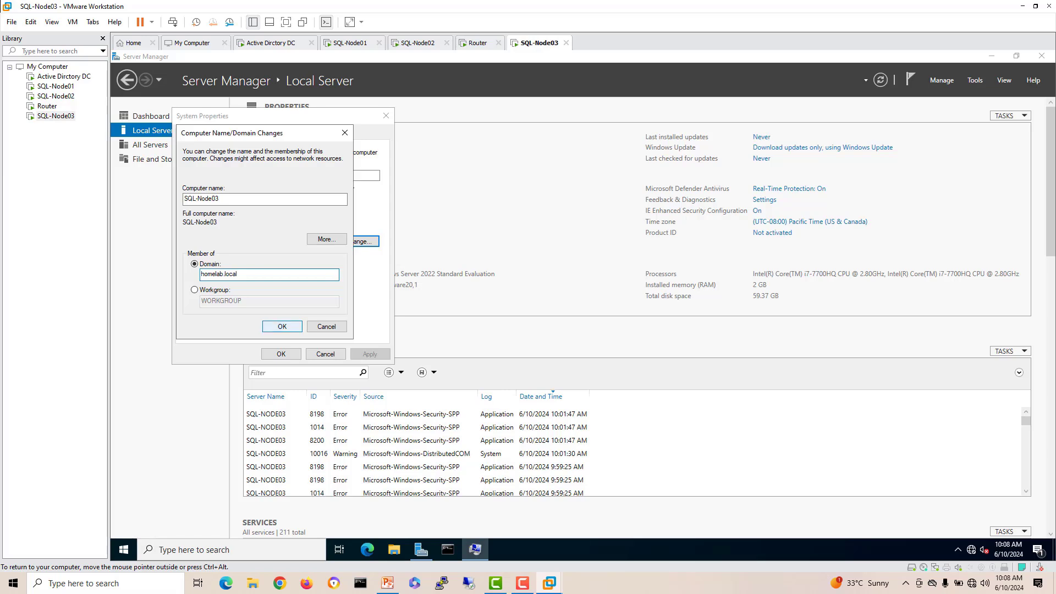
{"action": "key", "text": "Return"}
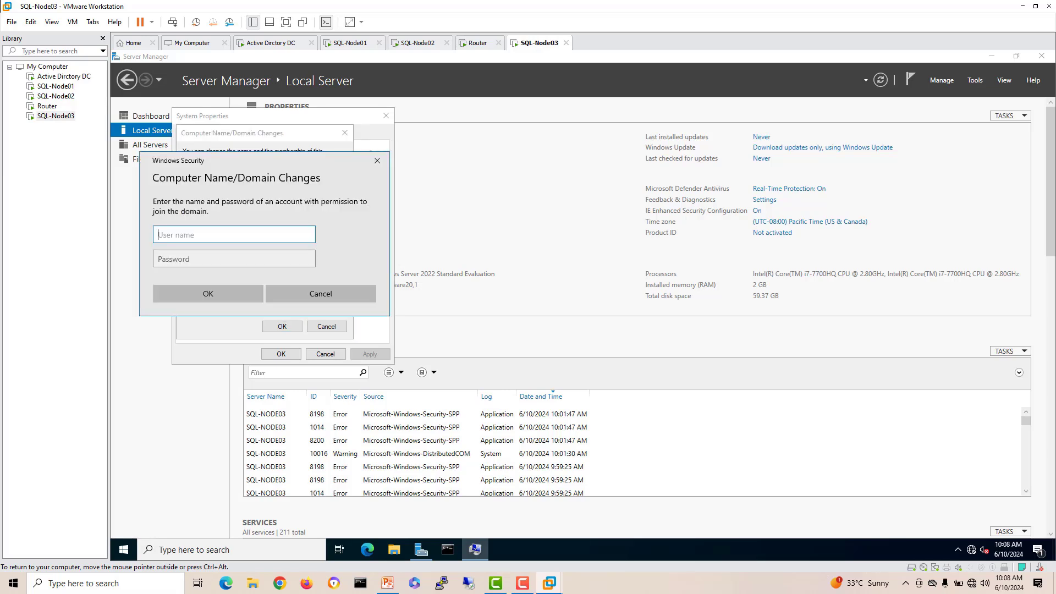
Step: Supply the domain administrator credentials, accept the notices, restart SQL-Node03 now, then switch to the DC
{"action": "type", "text": "administrator"}
{"action": "key", "text": "Tab"}
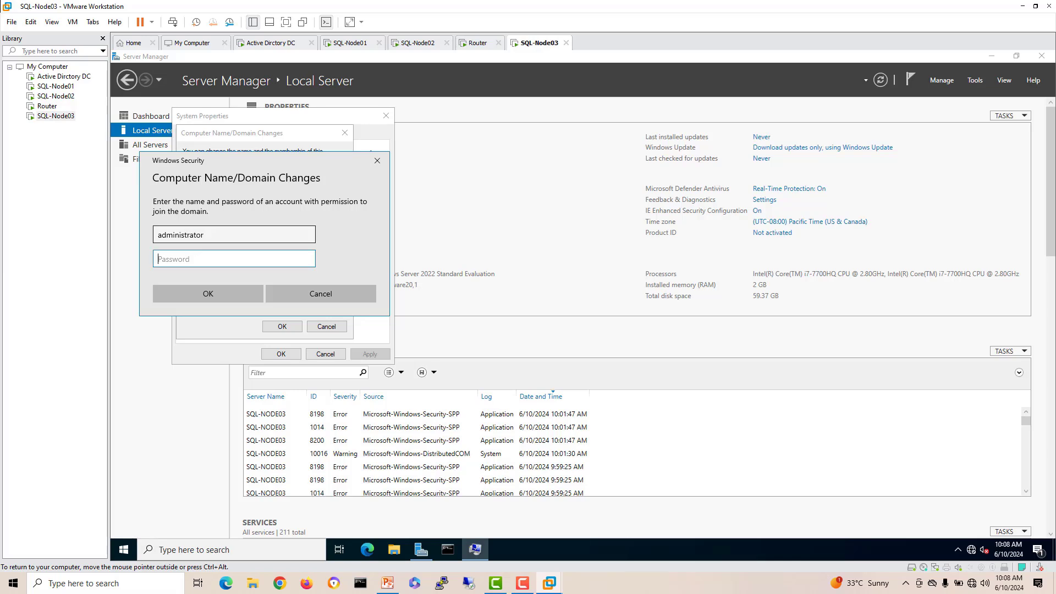
{"action": "type", "text": "••••••••"}
{"action": "key", "text": "Return"}
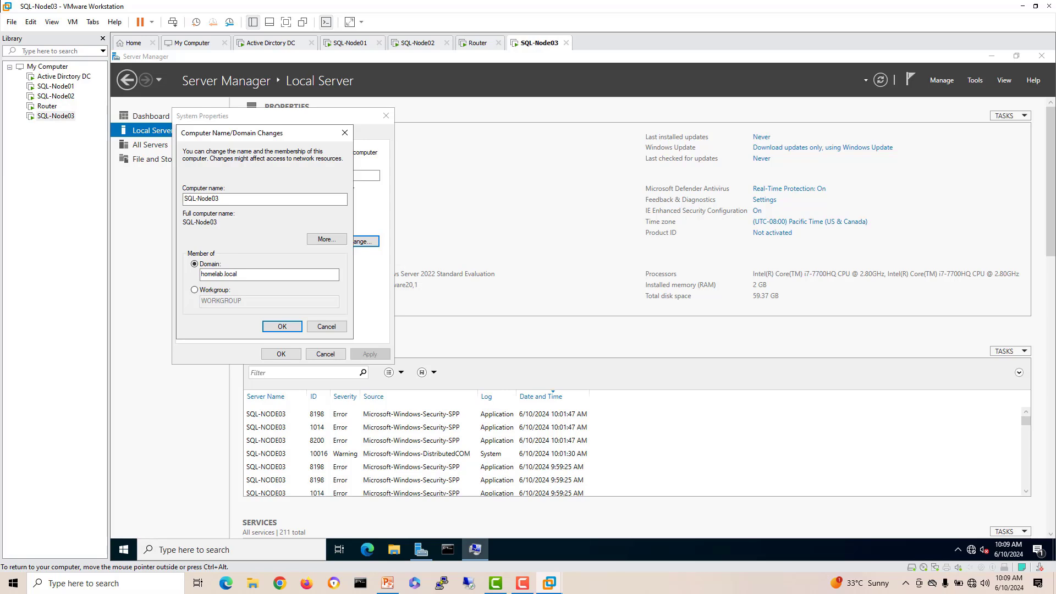
{"action": "key", "text": "Return"}
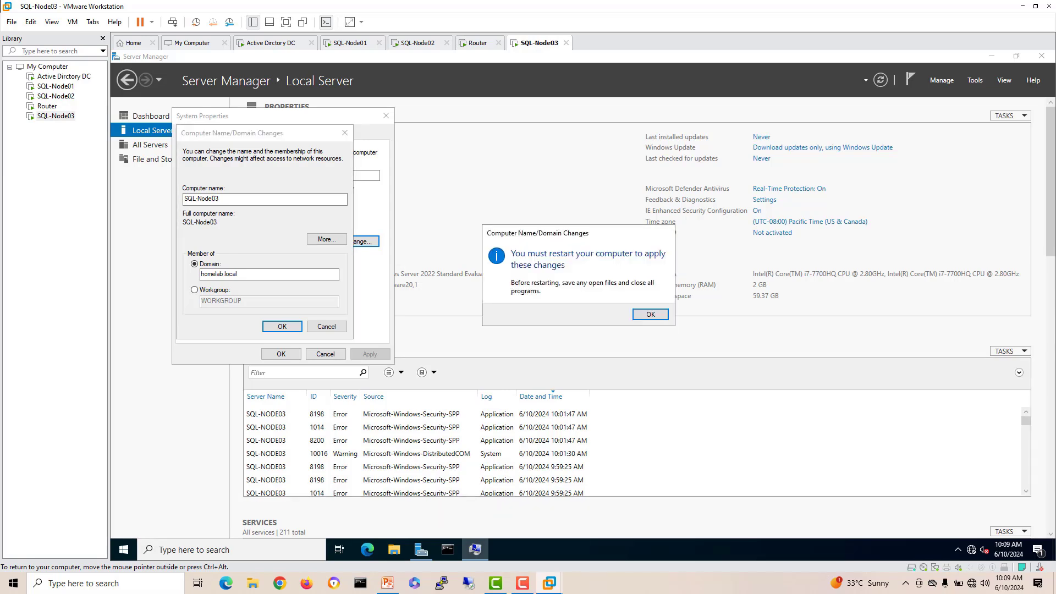
{"action": "left_click", "coordinate": [651, 314]}
{"action": "left_click", "coordinate": [281, 354]}
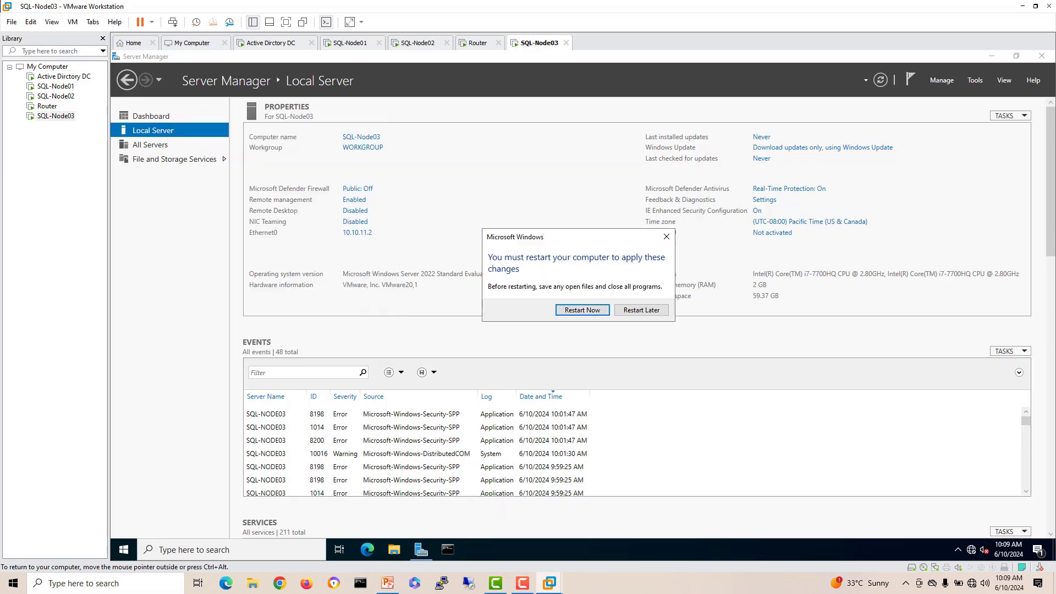
{"action": "left_click", "coordinate": [582, 310]}
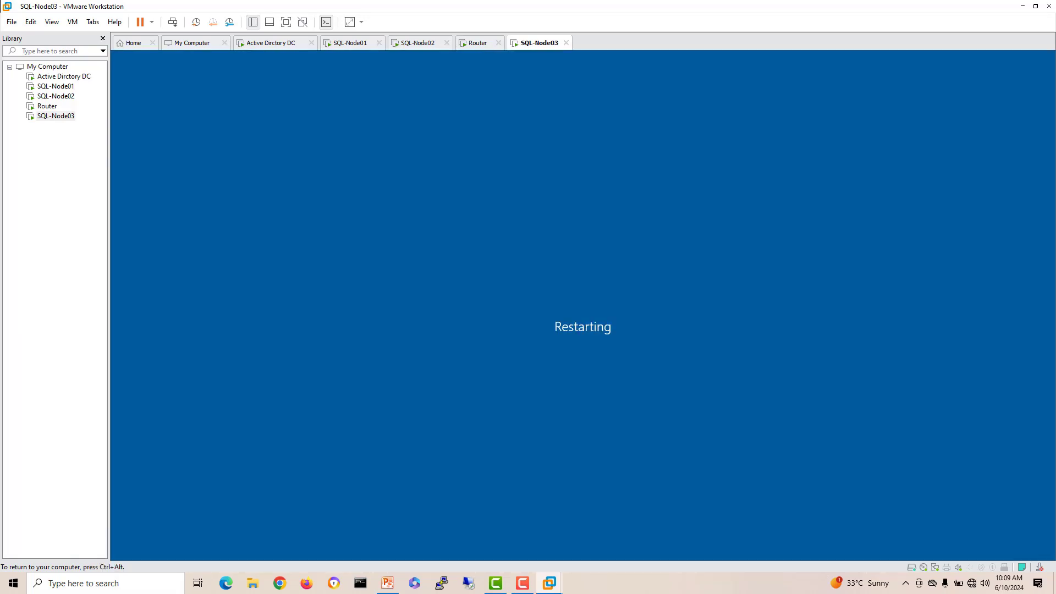
{"action": "left_click", "coordinate": [64, 76]}
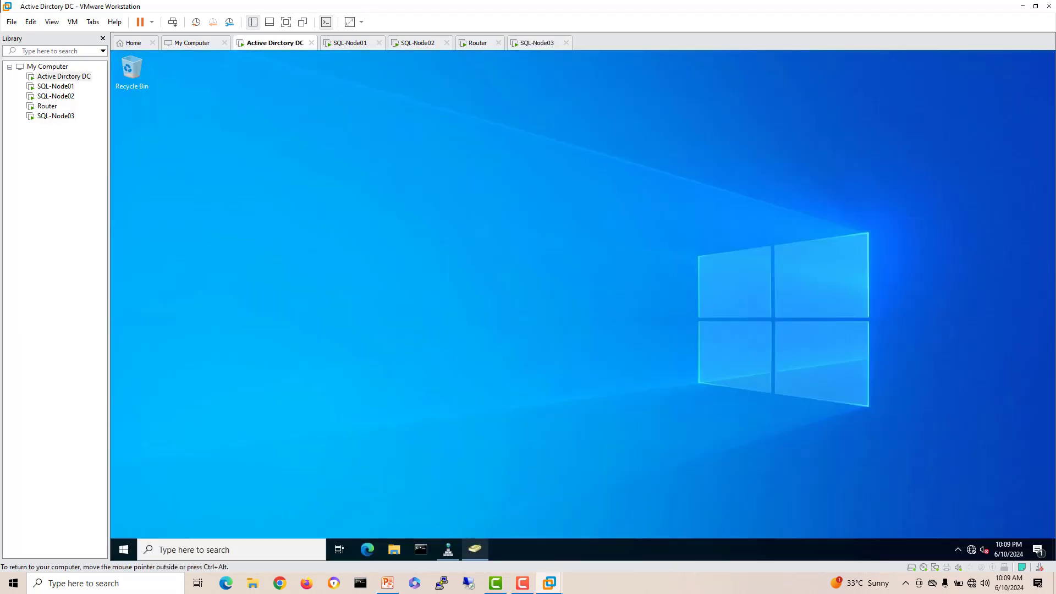
Step: Refresh homelab.local's Computers container to confirm SQL-NODE01, SQL-NODE02 and SQL-NODE03 are listed, then switch to SQL-Node01
{"action": "left_click", "coordinate": [475, 548]}
{"action": "left_click", "coordinate": [162, 136]}
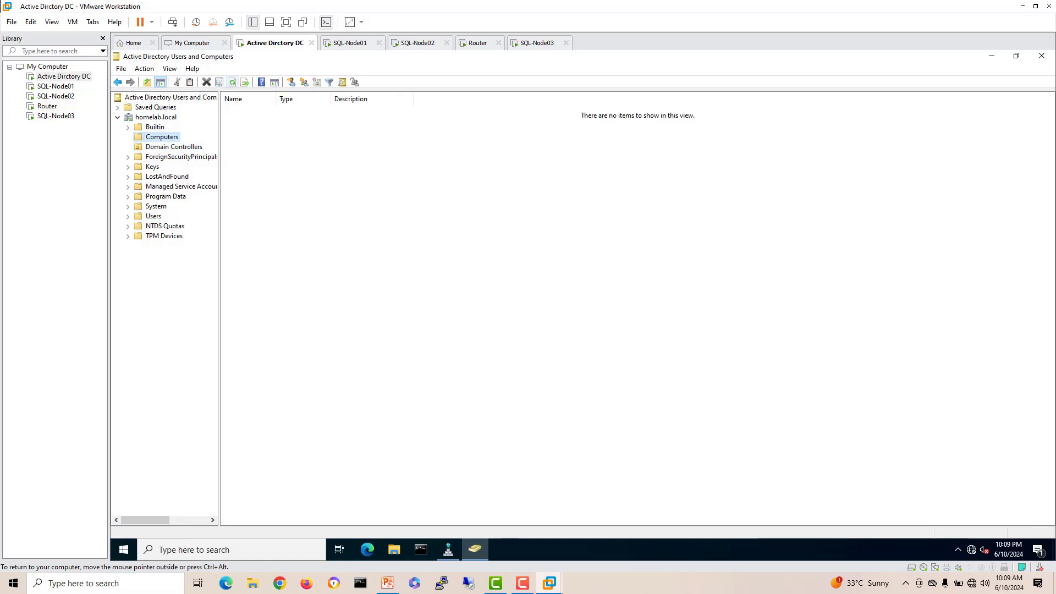
{"action": "left_click", "coordinate": [232, 82]}
{"action": "left_click", "coordinate": [232, 82]}
{"action": "left_click", "coordinate": [233, 82]}
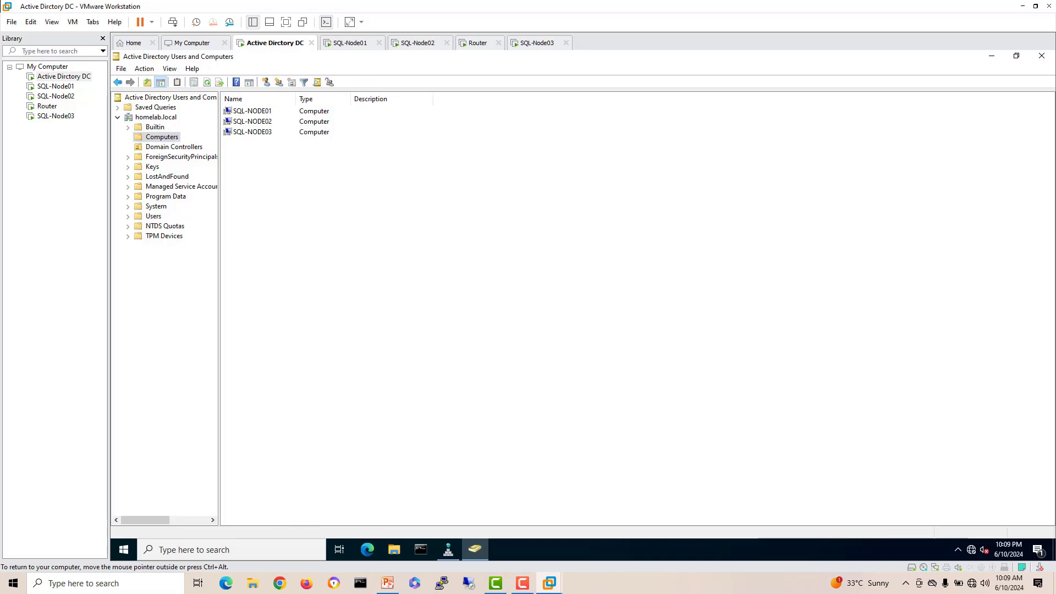
{"action": "key", "text": "ctrl+Tab"}
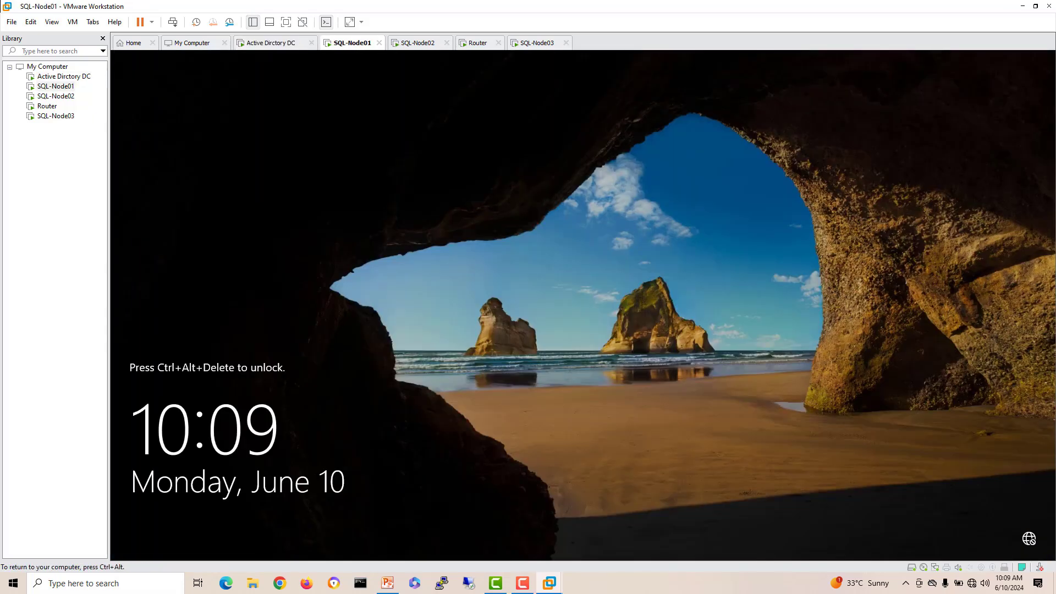
Step: Sign SQL-Node01 in as the HOMELAB domain administrator via Ctrl+Alt+Del and Other user
{"action": "right_click", "coordinate": [352, 44]}
{"action": "left_click", "coordinate": [385, 109]}
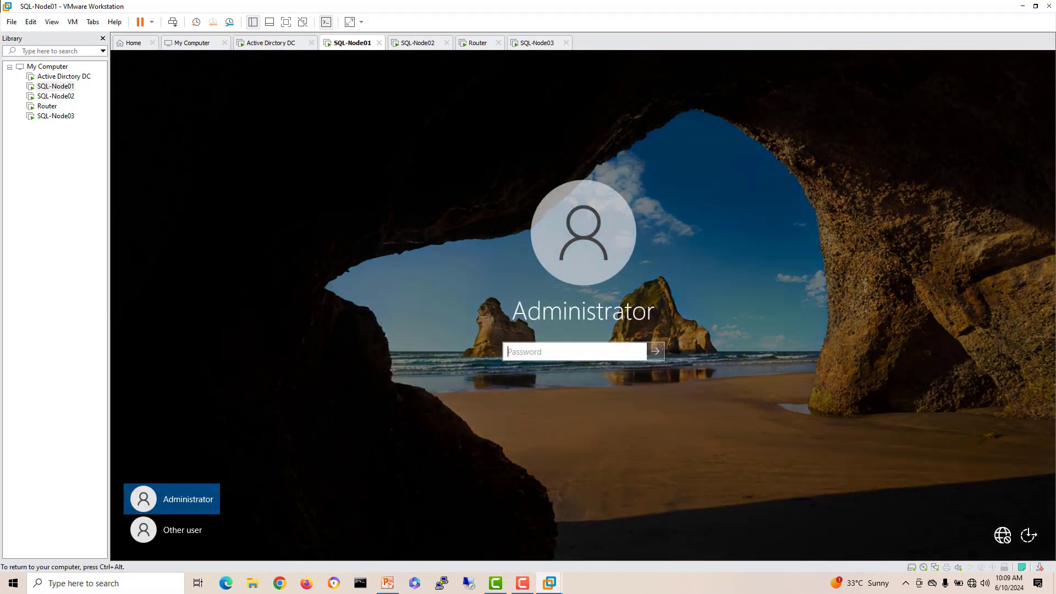
{"action": "left_click", "coordinate": [172, 529]}
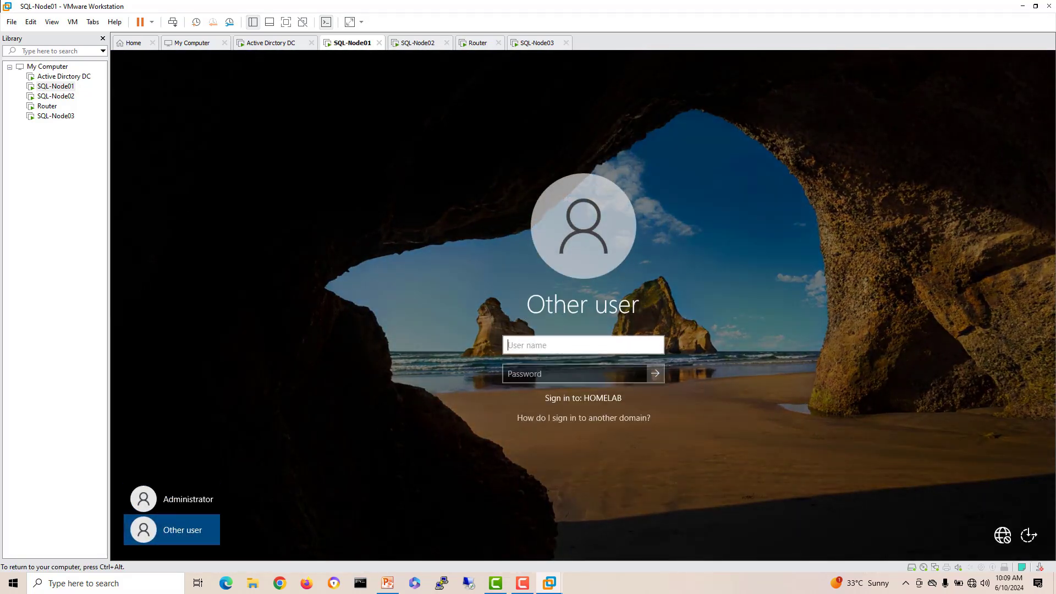
{"action": "type", "text": "homela"}
{"action": "type", "text": "b\\adi"}
{"action": "type", "text": "m"}
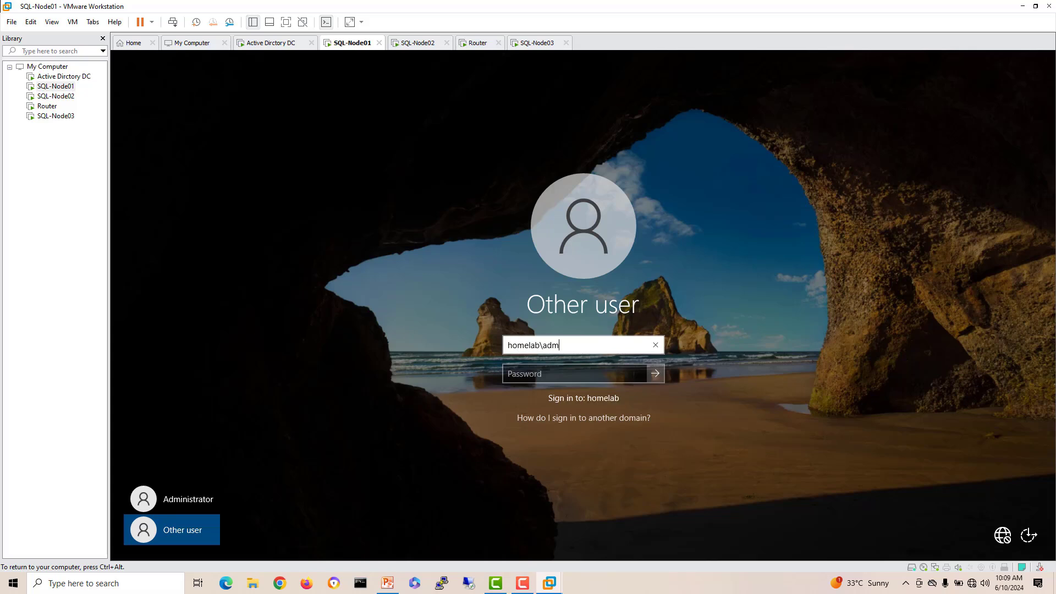
{"action": "type", "text": "inistrator"}
{"action": "key", "text": "Tab"}
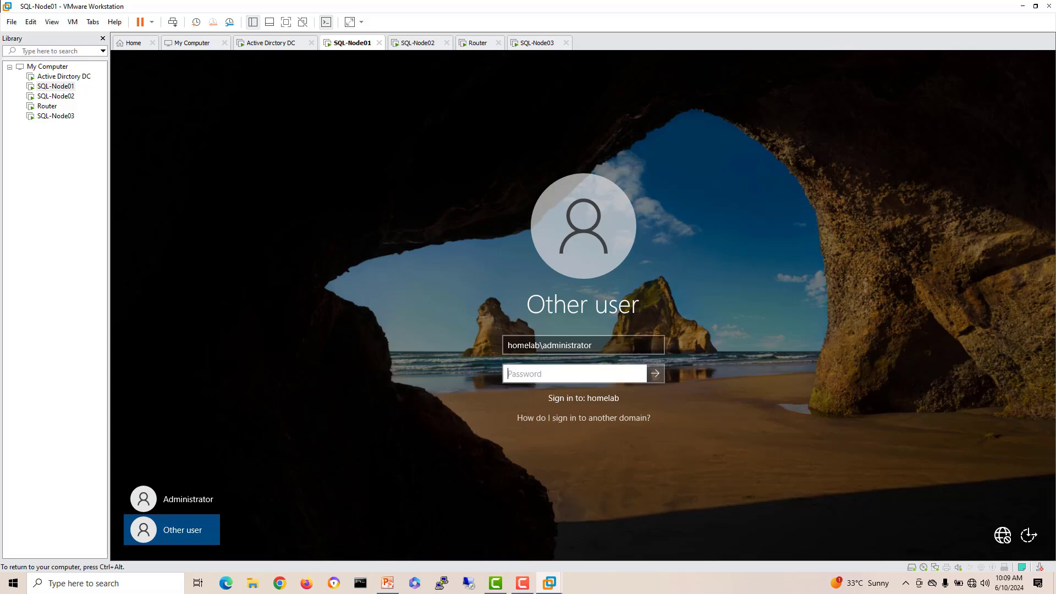
{"action": "type", "text": "••••••••"}
{"action": "key", "text": "Return"}
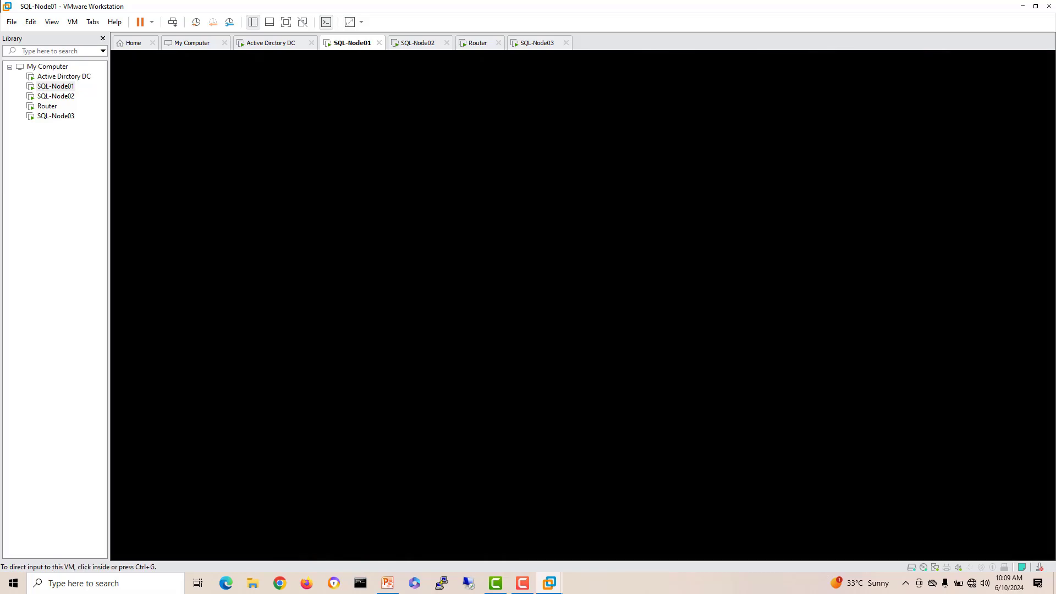
Step: Sign SQL-Node02 in as the HOMELAB domain administrator through Other user
{"action": "left_click", "coordinate": [418, 43]}
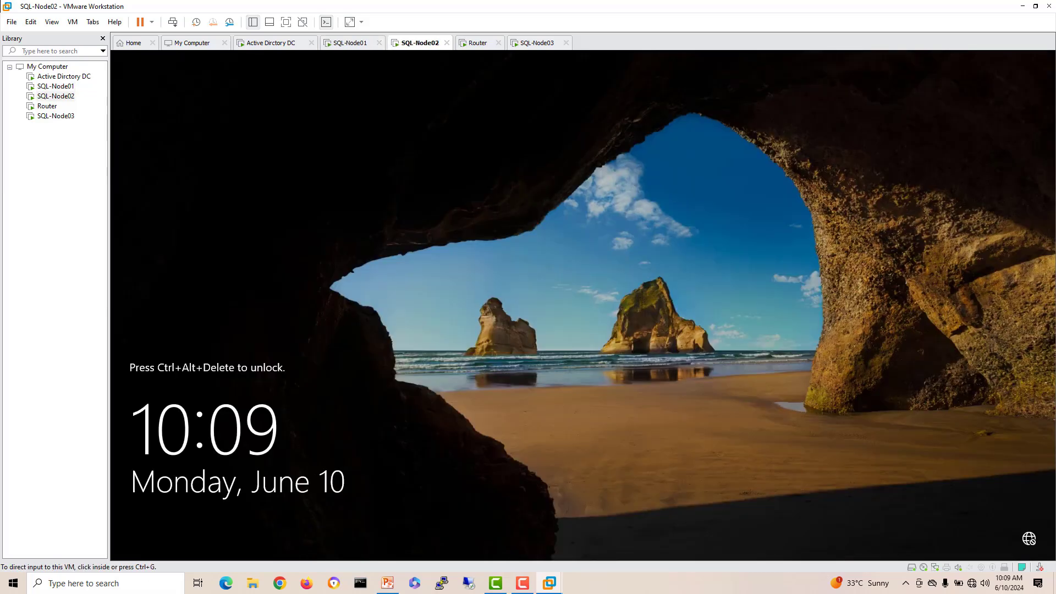
{"action": "right_click", "coordinate": [422, 44]}
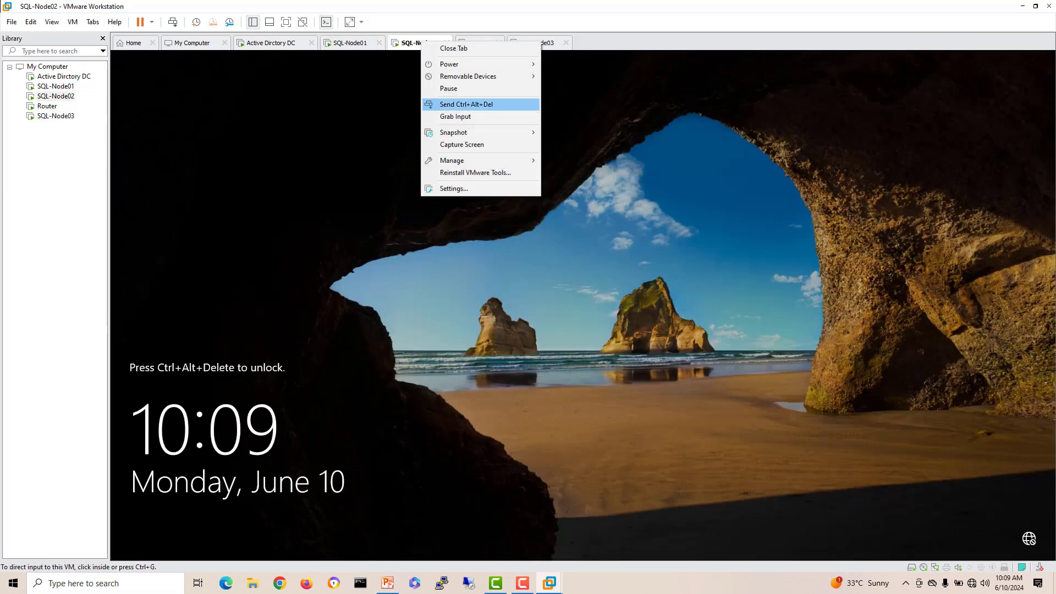
{"action": "left_click", "coordinate": [456, 104]}
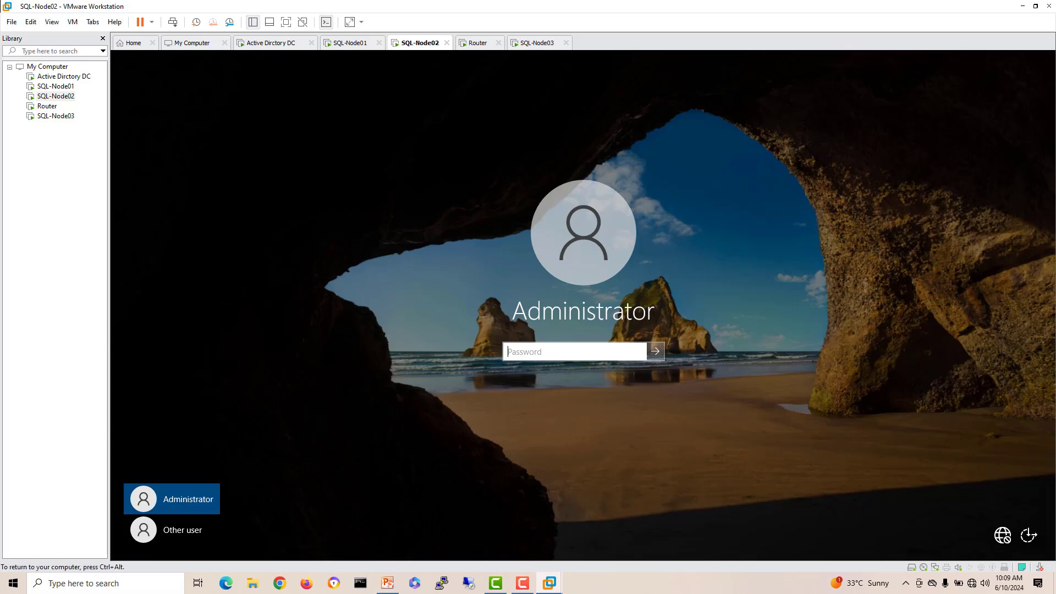
{"action": "left_click", "coordinate": [172, 530]}
{"action": "type", "text": "h"}
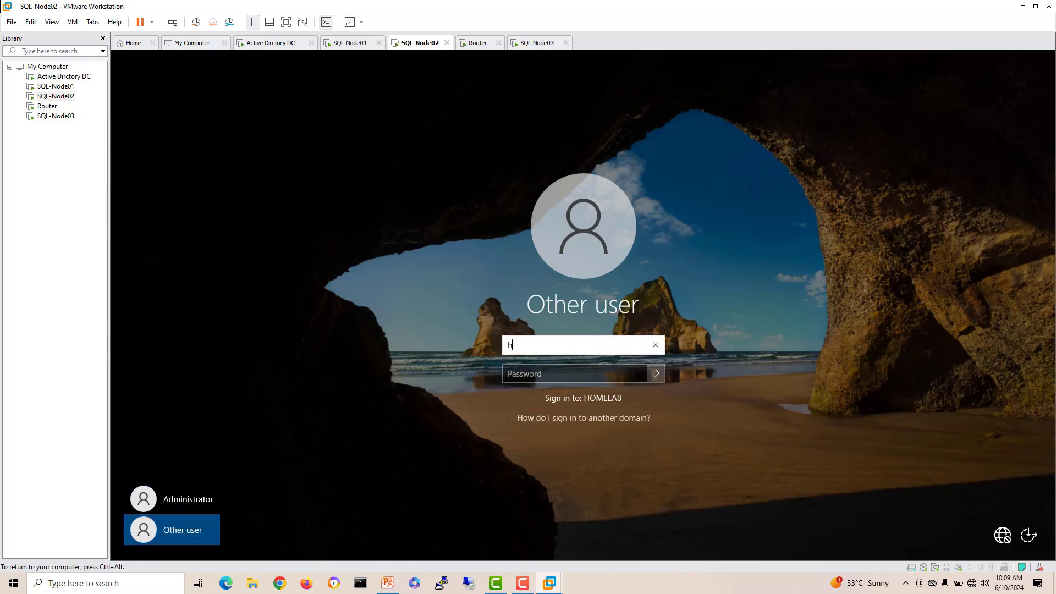
{"action": "type", "text": "omelab\\admini"}
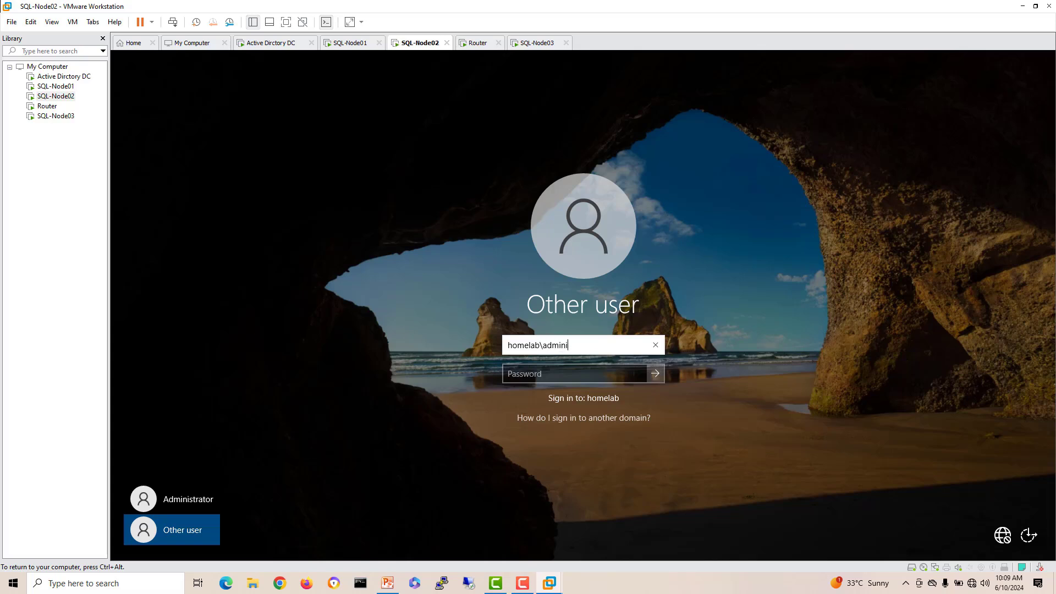
{"action": "type", "text": "strator"}
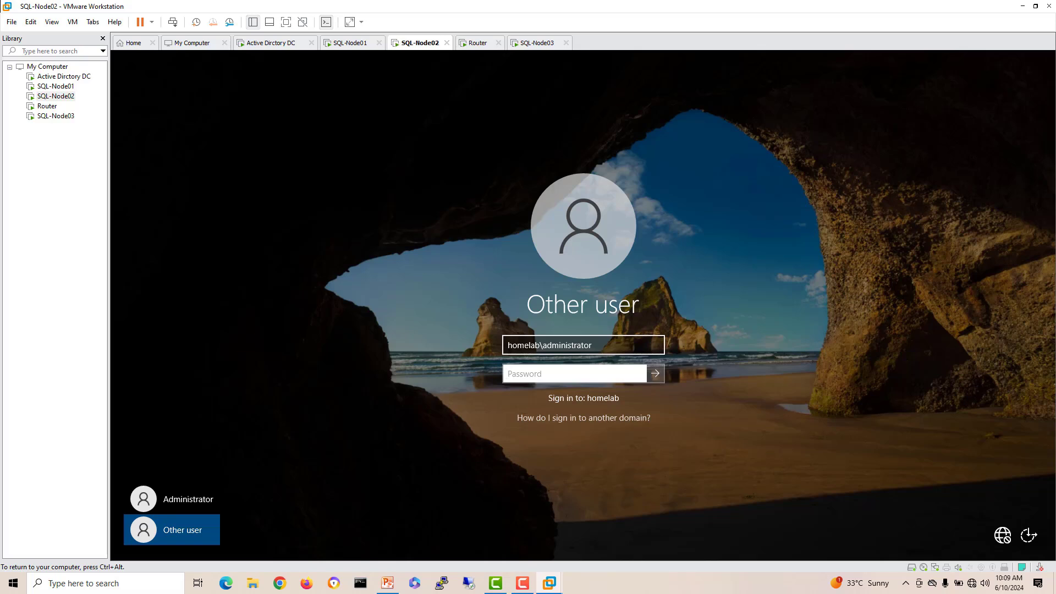
{"action": "type", "text": "********"}
{"action": "key", "text": "Return"}
{"action": "key", "text": "ctrl+alt"}
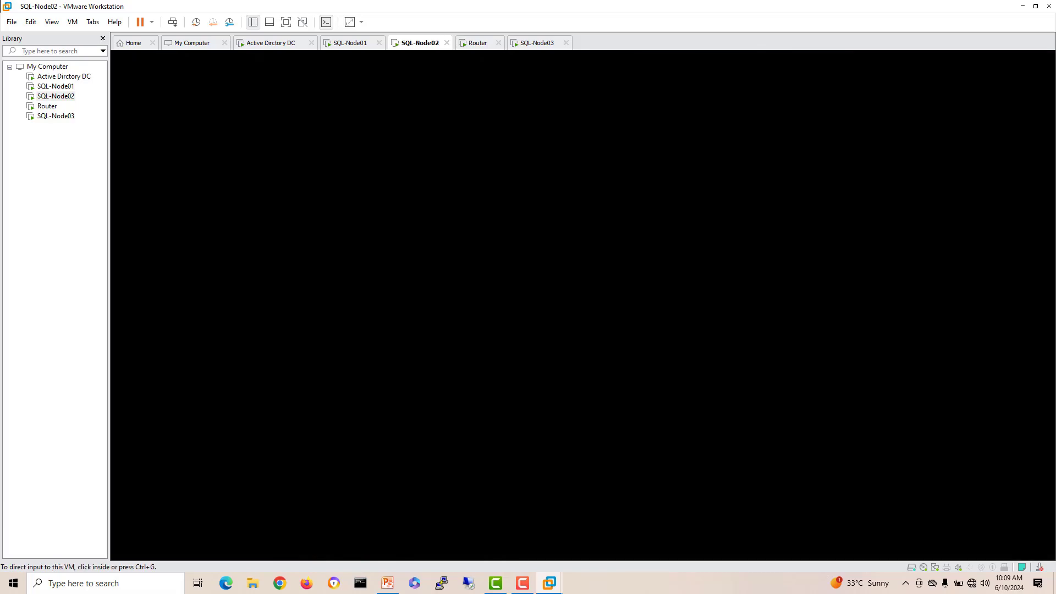
Step: Sign SQL-Node03 in as the HOMELAB domain administrator through Other user
{"action": "left_click", "coordinate": [537, 43]}
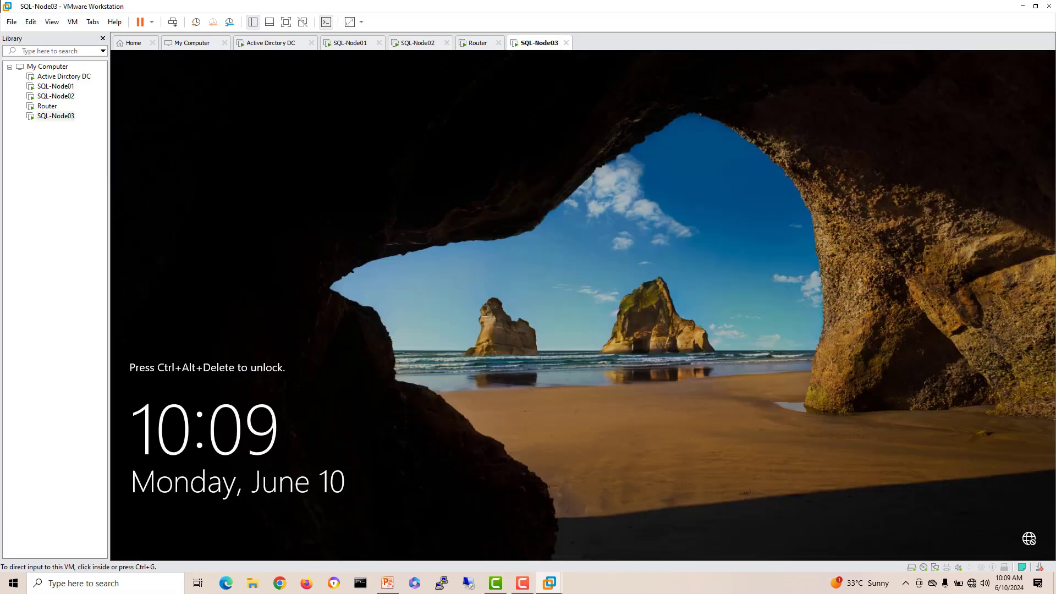
{"action": "right_click", "coordinate": [532, 44]}
{"action": "left_click", "coordinate": [561, 109]}
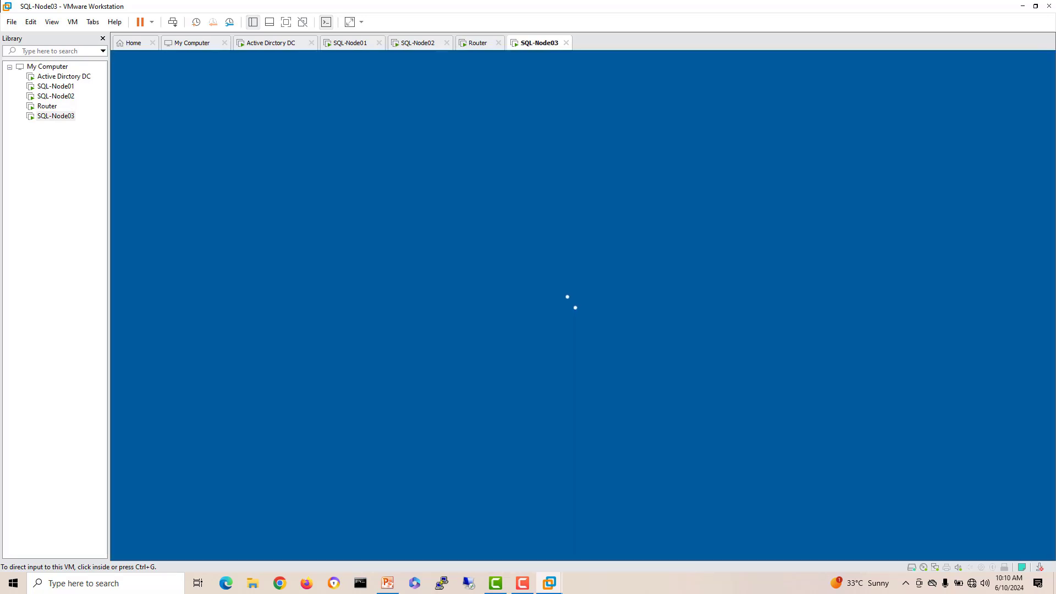
{"action": "left_click", "coordinate": [172, 530]}
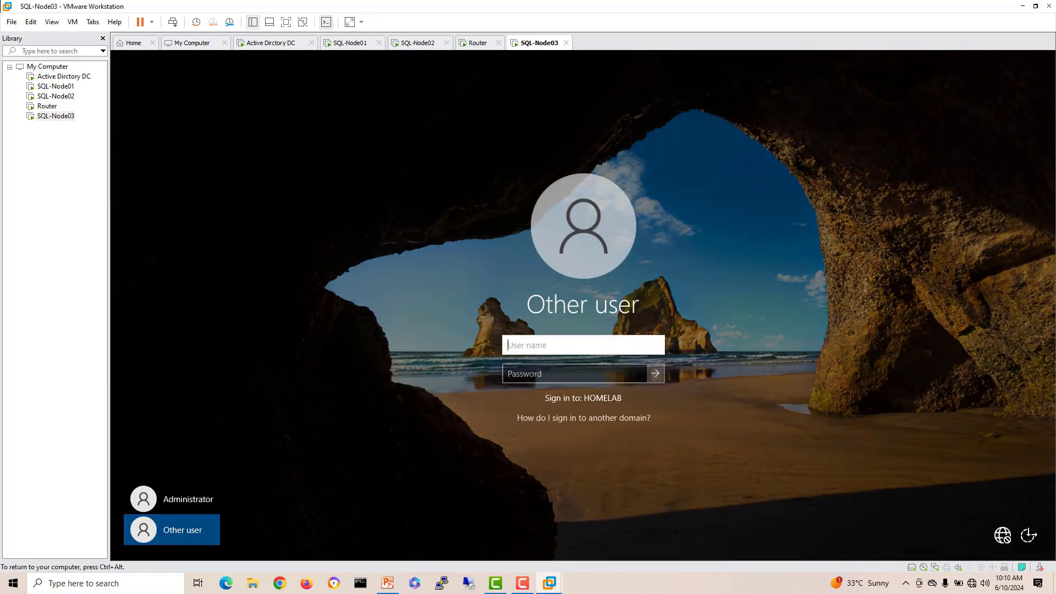
{"action": "type", "text": "homelab\\adm"}
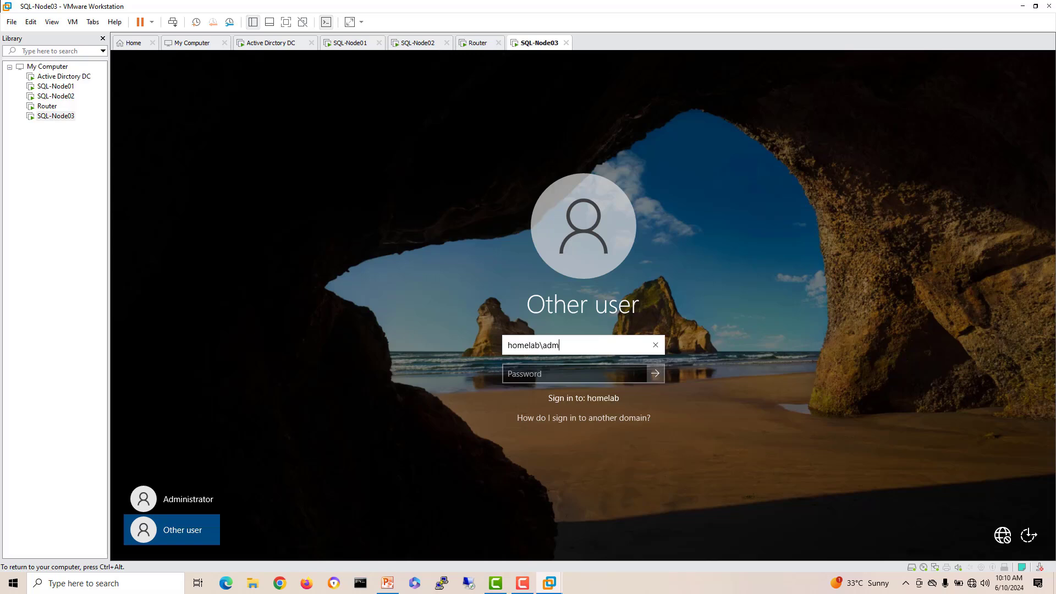
{"action": "type", "text": "inistrator"}
{"action": "key", "text": "Tab"}
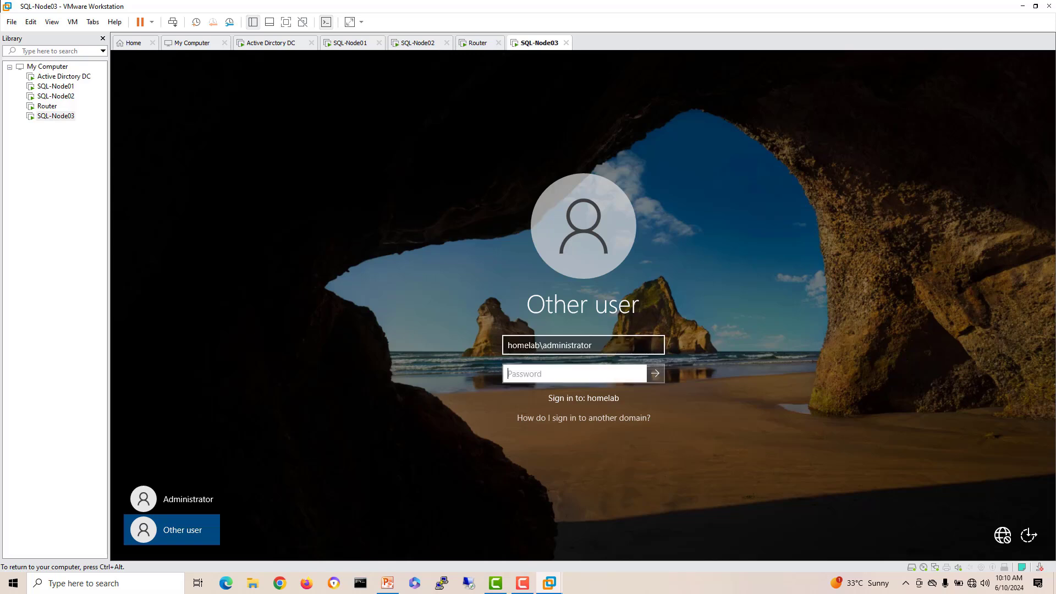
{"action": "type", "text": "********"}
{"action": "key", "text": "Return"}
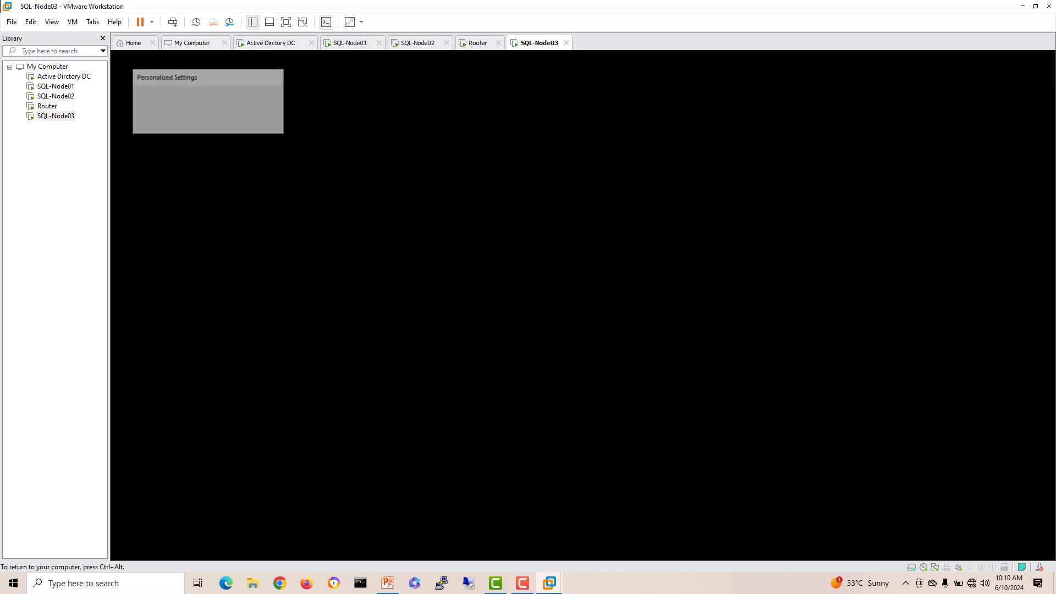
Step: Confirm the SQL nodes in the DC's Computers list, then begin a role-based feature install on SQL-Node01
{"action": "left_click", "coordinate": [271, 43]}
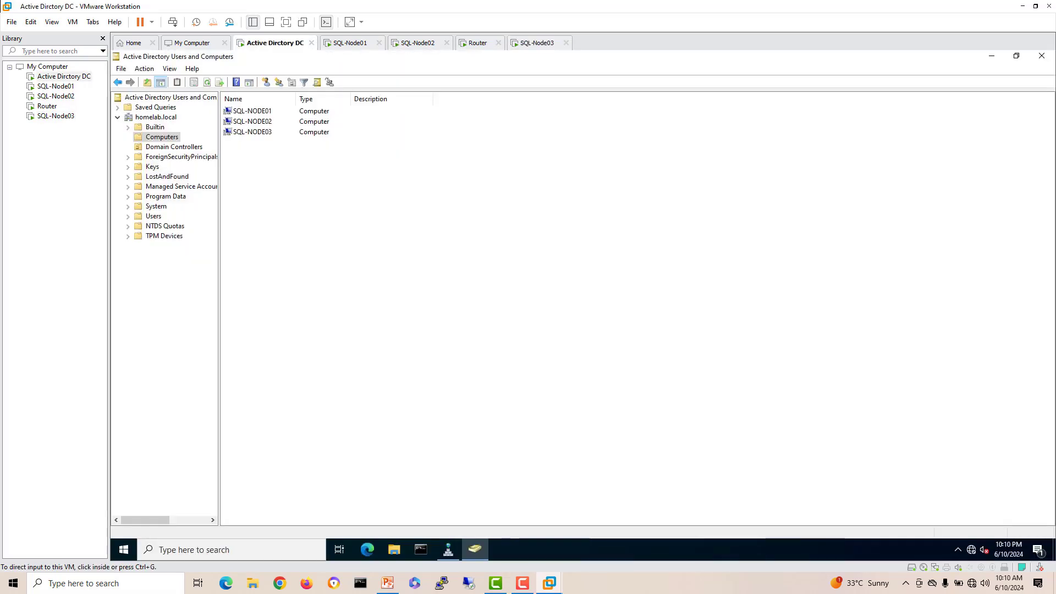
{"action": "left_click", "coordinate": [350, 43]}
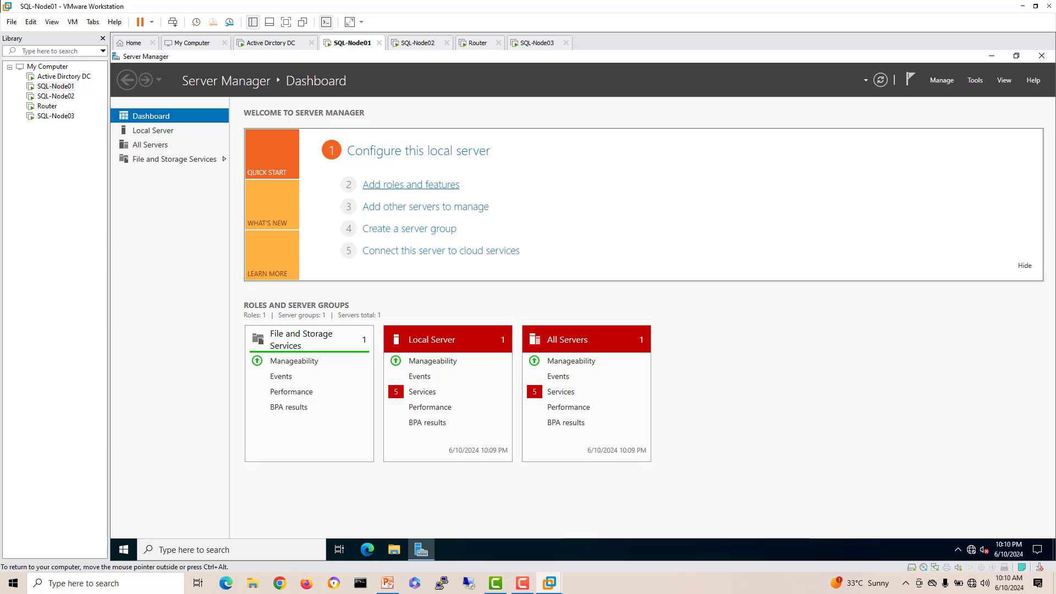
{"action": "left_click", "coordinate": [411, 185]}
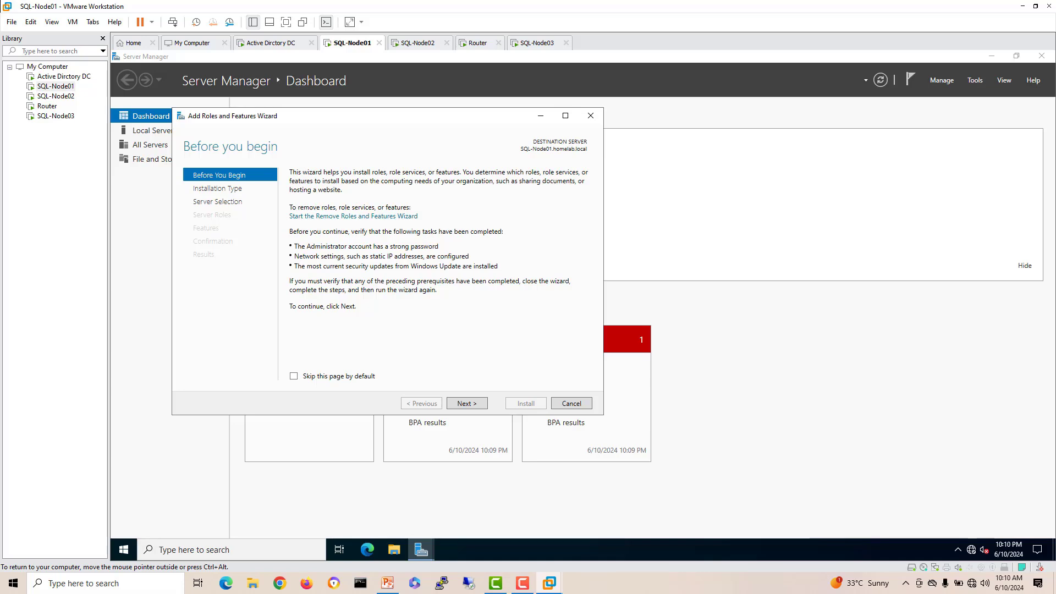
{"action": "left_click", "coordinate": [467, 404]}
{"action": "left_click", "coordinate": [467, 404]}
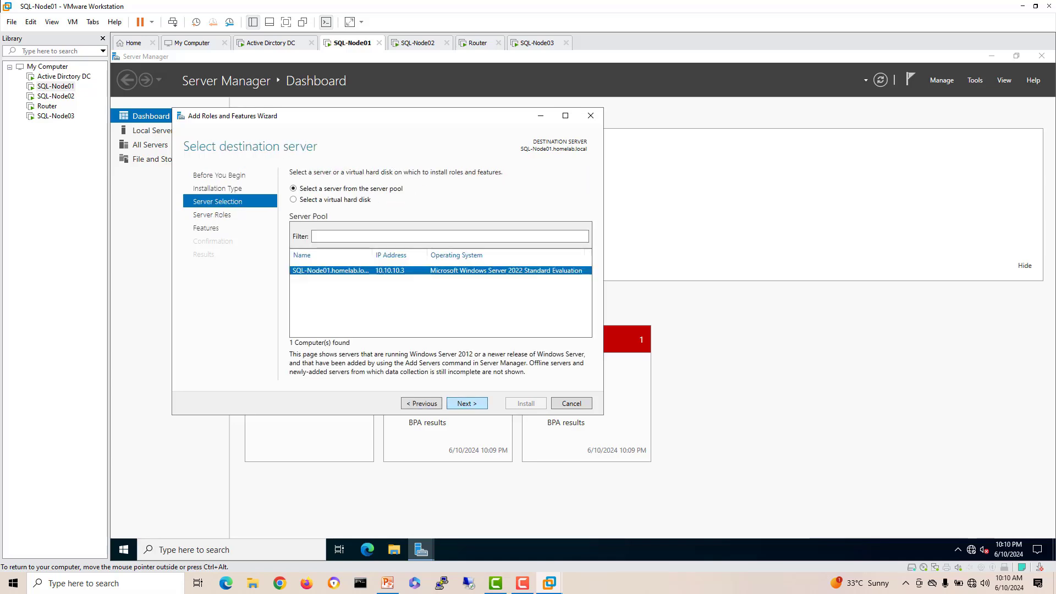
{"action": "left_click", "coordinate": [467, 404]}
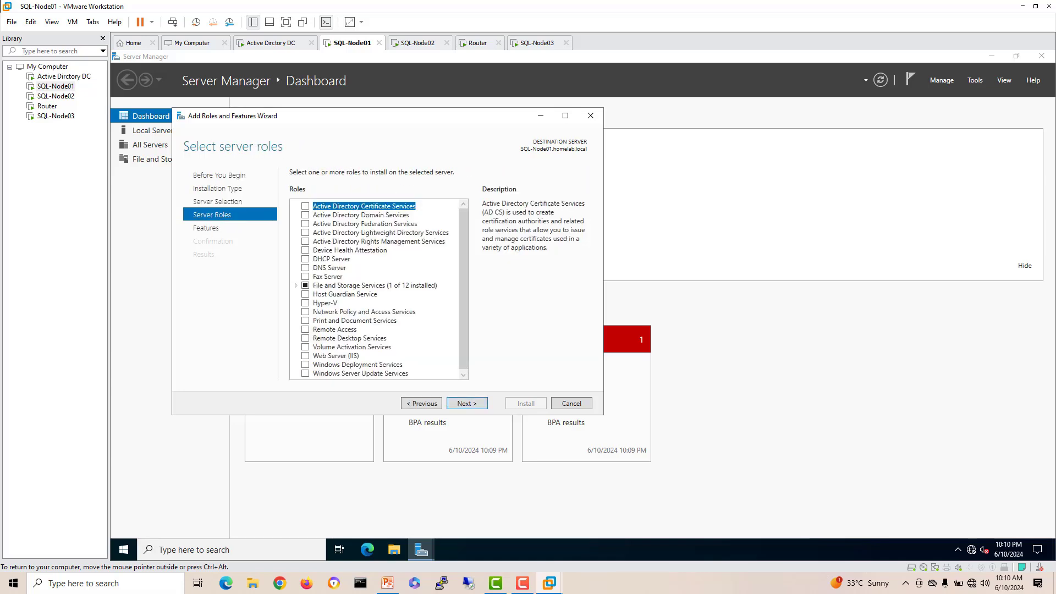
Step: Select Failover Clustering with its management tools and install it on SQL-Node01, then move to SQL-Node02
{"action": "left_click", "coordinate": [467, 404]}
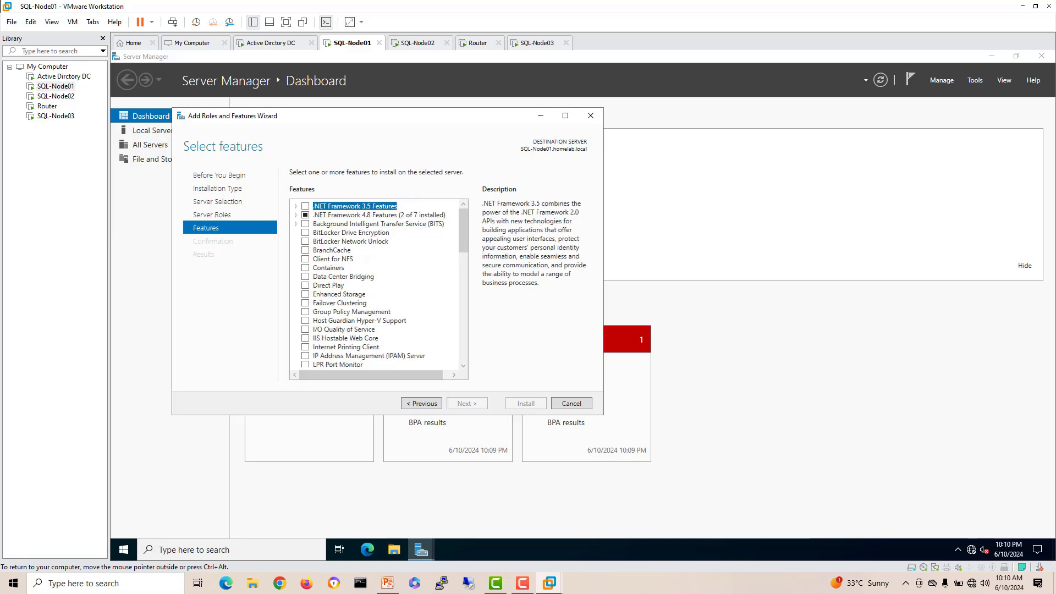
{"action": "left_click", "coordinate": [305, 303]}
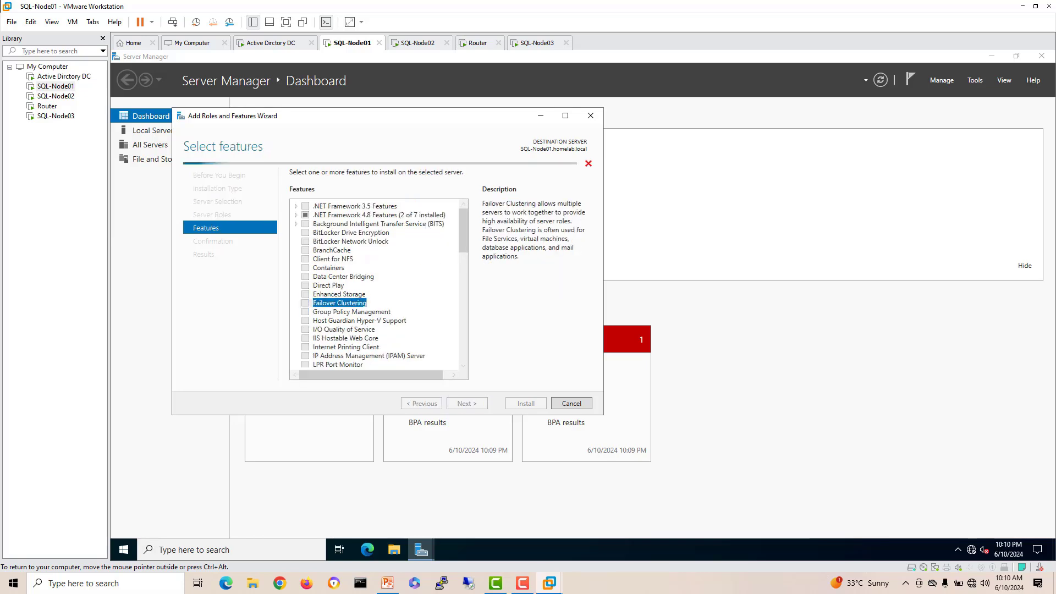
{"action": "left_click", "coordinate": [420, 354]}
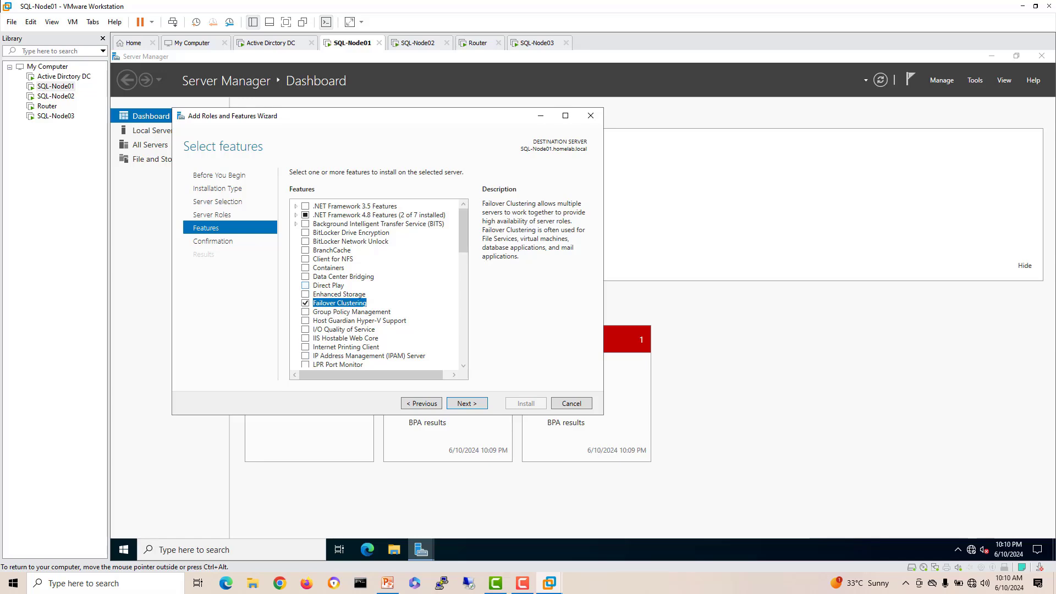
{"action": "left_click", "coordinate": [467, 403]}
{"action": "left_click", "coordinate": [526, 403]}
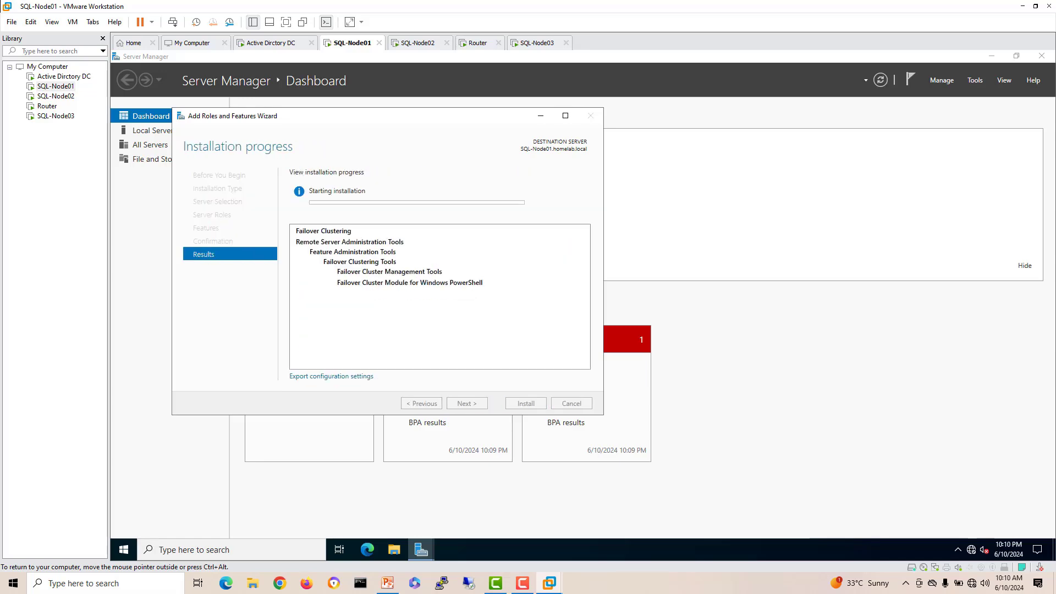
{"action": "left_click", "coordinate": [417, 43]}
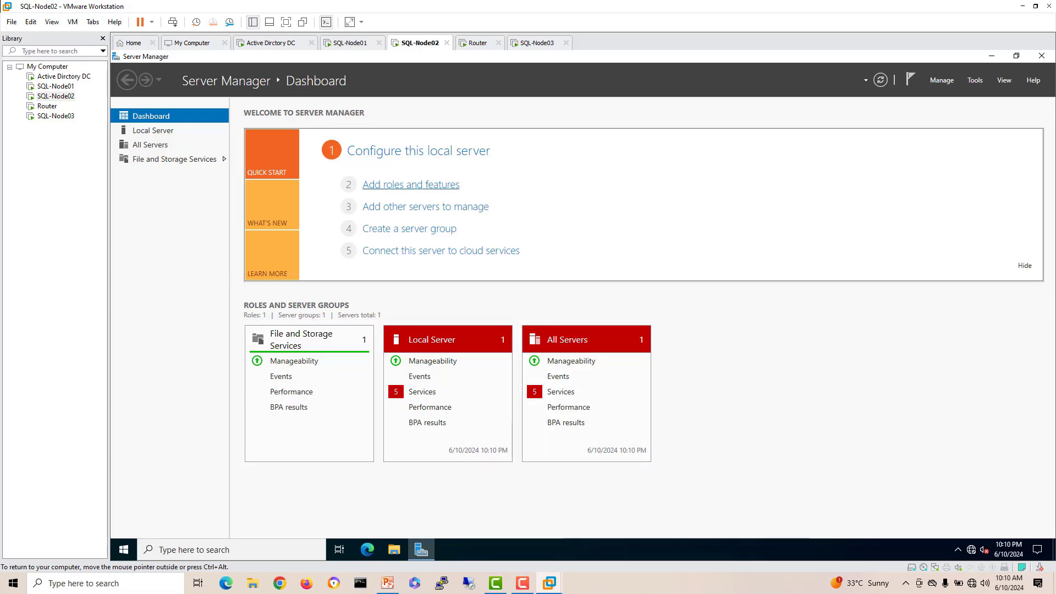
Step: Install Failover Clustering with its management tools on SQL-Node02
{"action": "left_click", "coordinate": [411, 184]}
{"action": "left_click", "coordinate": [467, 403]}
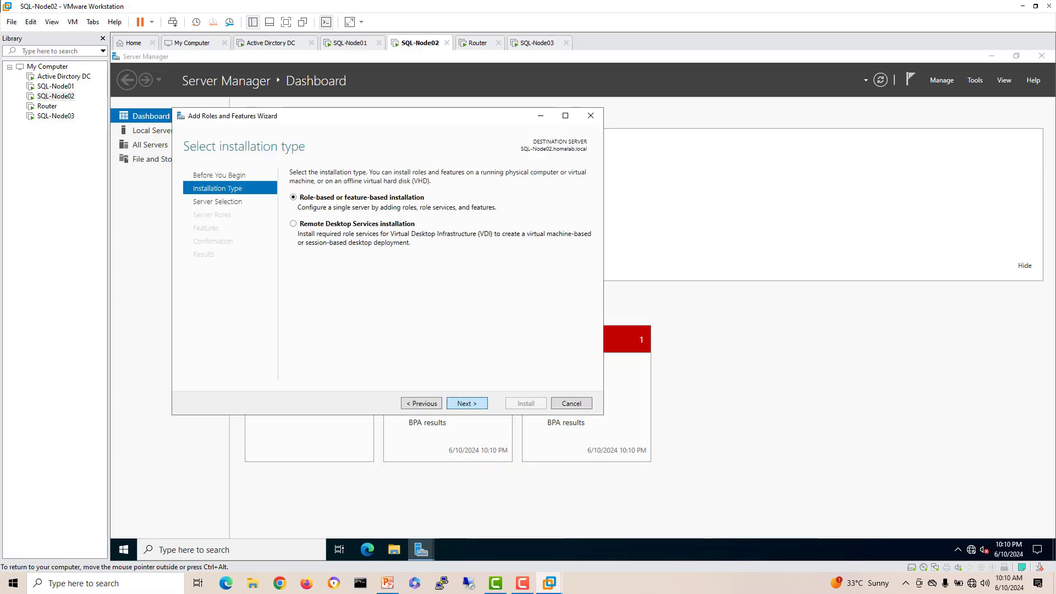
{"action": "left_click", "coordinate": [467, 403]}
{"action": "left_click", "coordinate": [467, 403]}
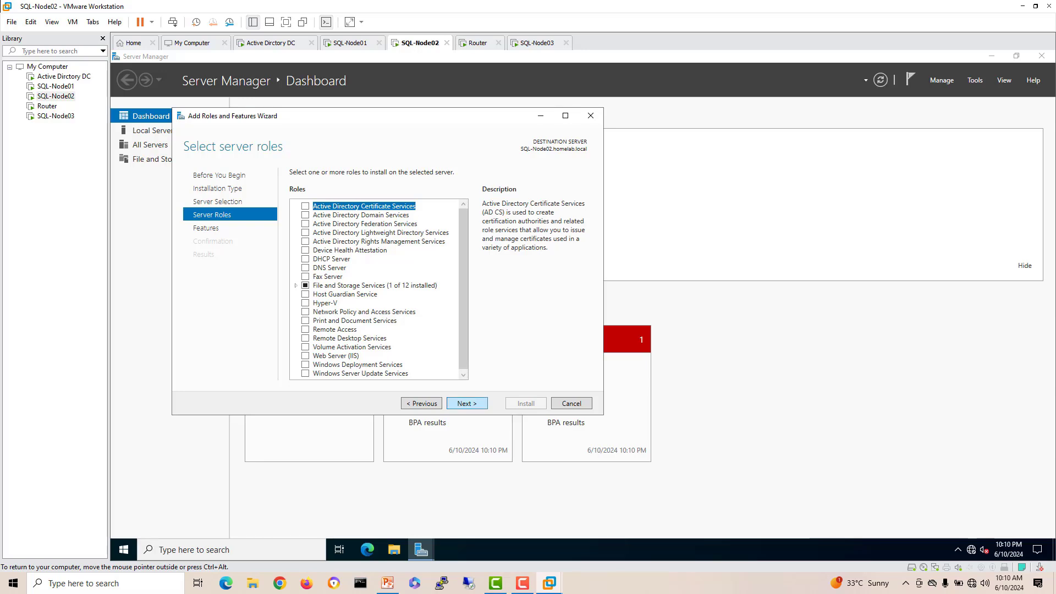
{"action": "left_click", "coordinate": [467, 404]}
{"action": "left_click", "coordinate": [305, 303]}
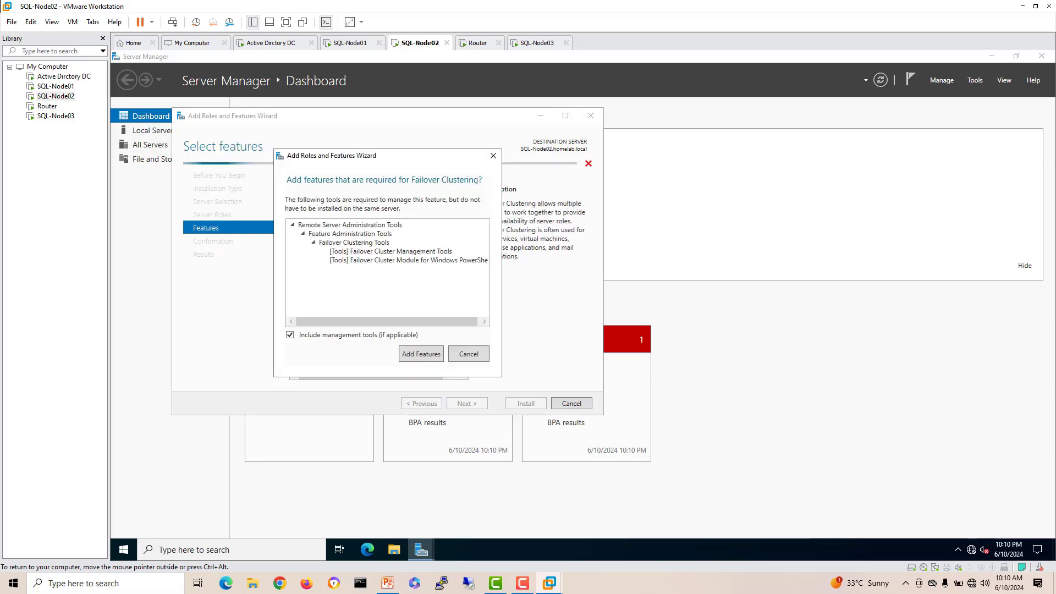
{"action": "left_click", "coordinate": [420, 352]}
{"action": "left_click", "coordinate": [467, 403]}
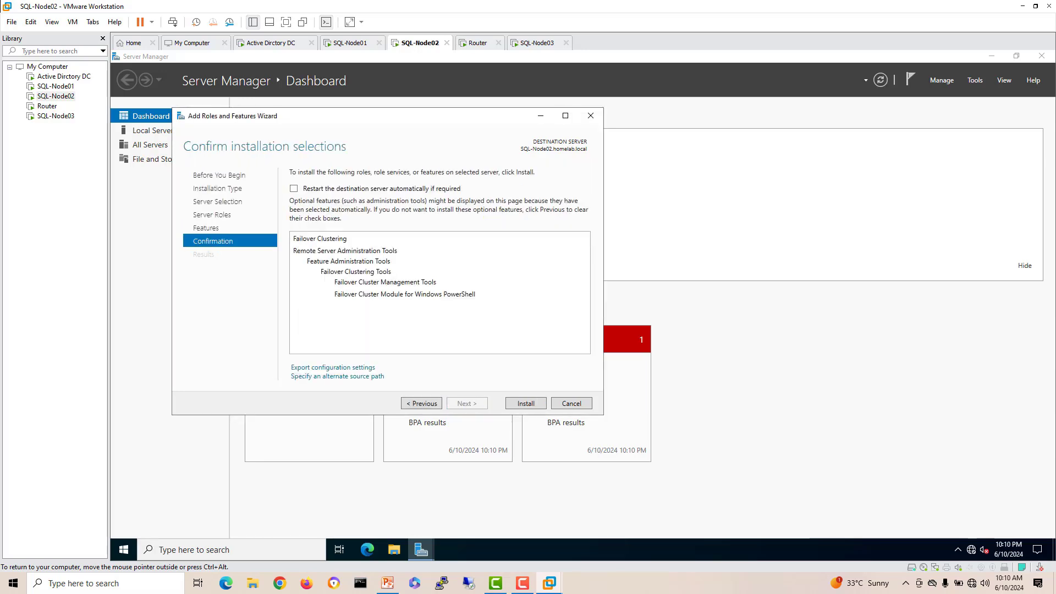
{"action": "left_click", "coordinate": [526, 403]}
Step: Install Failover Clustering with its management tools on SQL-Node03
{"action": "left_click", "coordinate": [536, 43]}
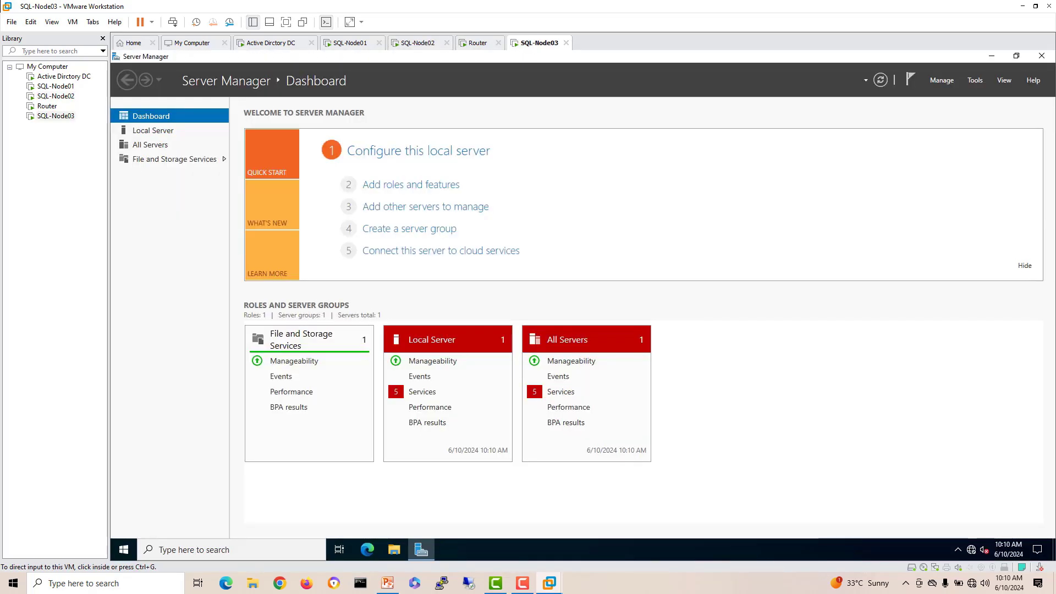
{"action": "left_click", "coordinate": [411, 184]}
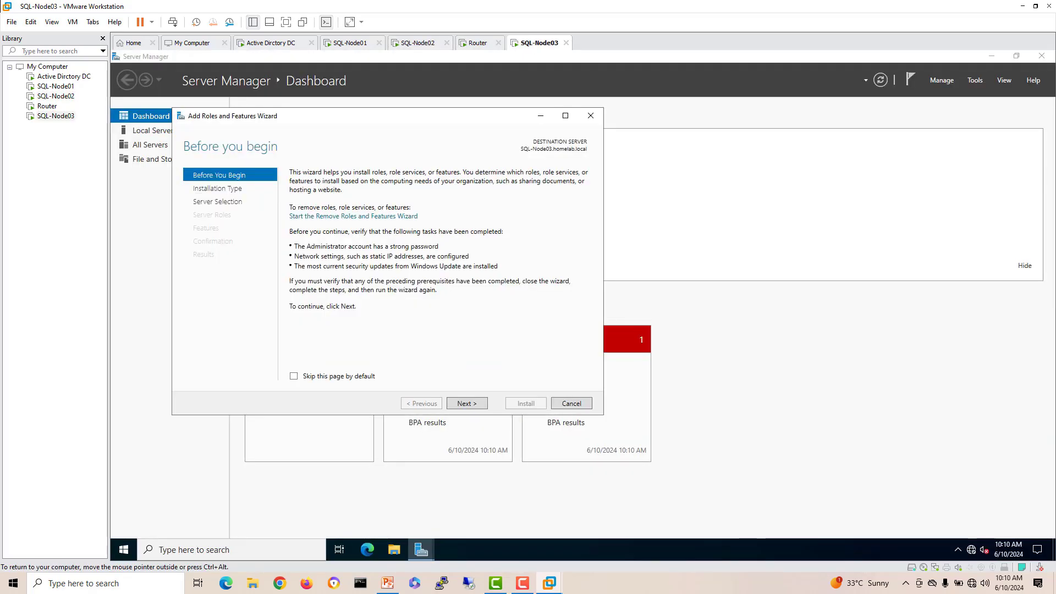
{"action": "left_click", "coordinate": [467, 403]}
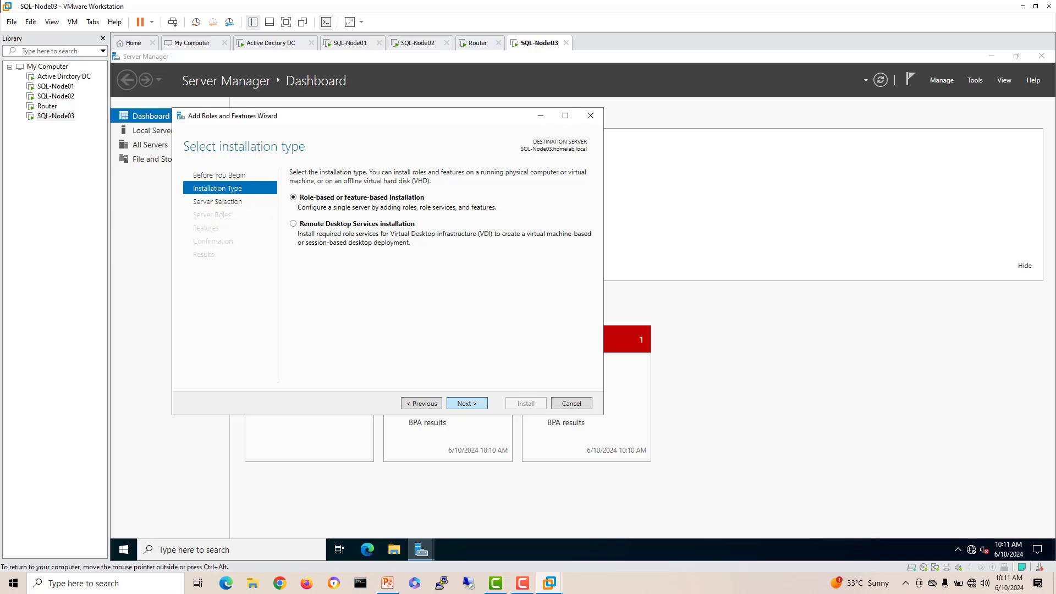
{"action": "left_click", "coordinate": [467, 403]}
{"action": "left_click", "coordinate": [467, 404]}
{"action": "left_click", "coordinate": [466, 403]}
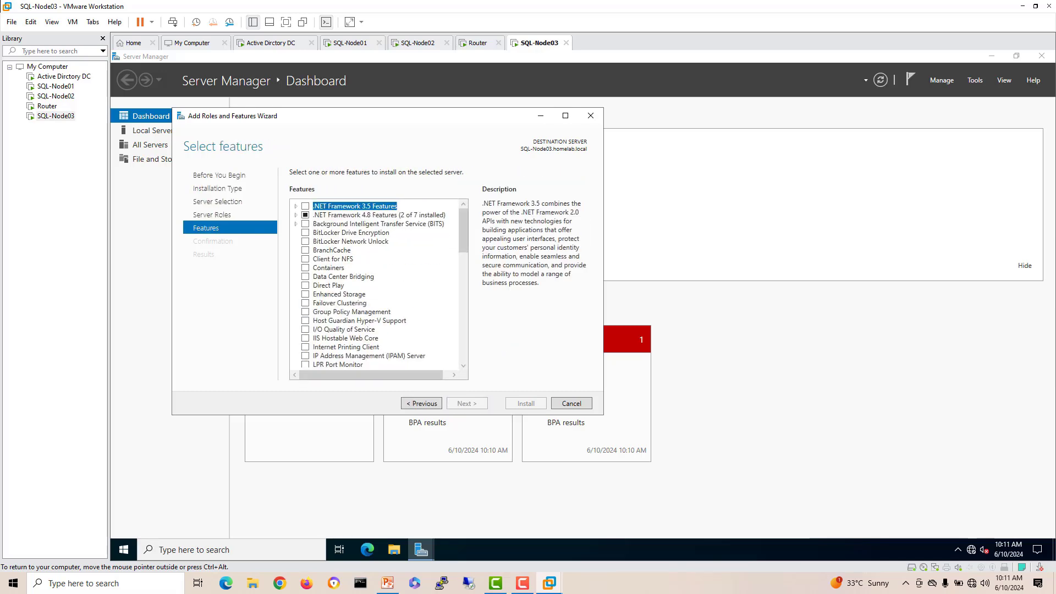
{"action": "left_click", "coordinate": [305, 303]}
{"action": "left_click", "coordinate": [419, 351]}
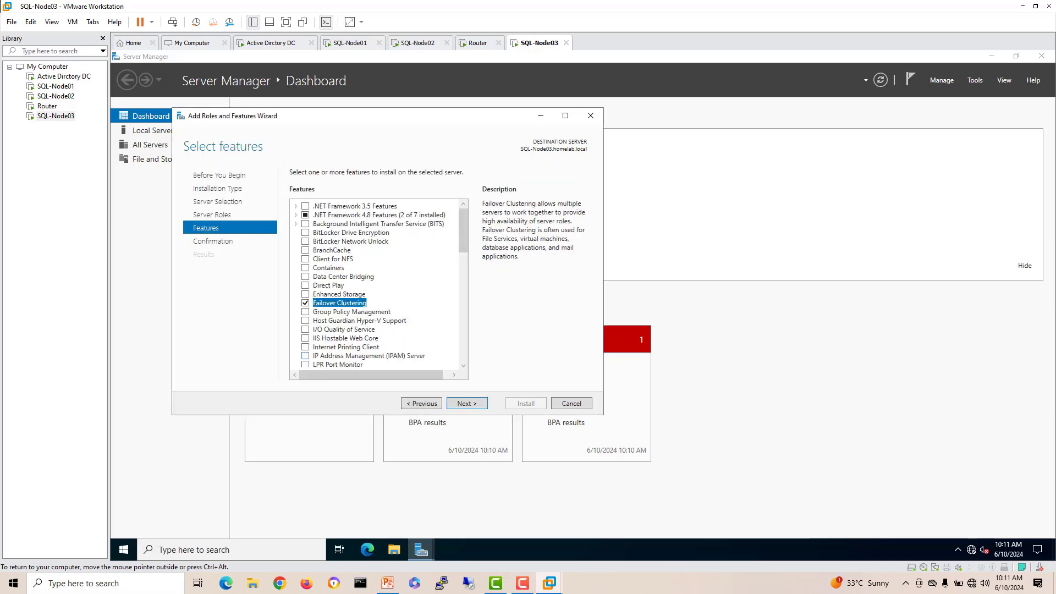
{"action": "left_click", "coordinate": [467, 403]}
{"action": "left_click", "coordinate": [525, 403]}
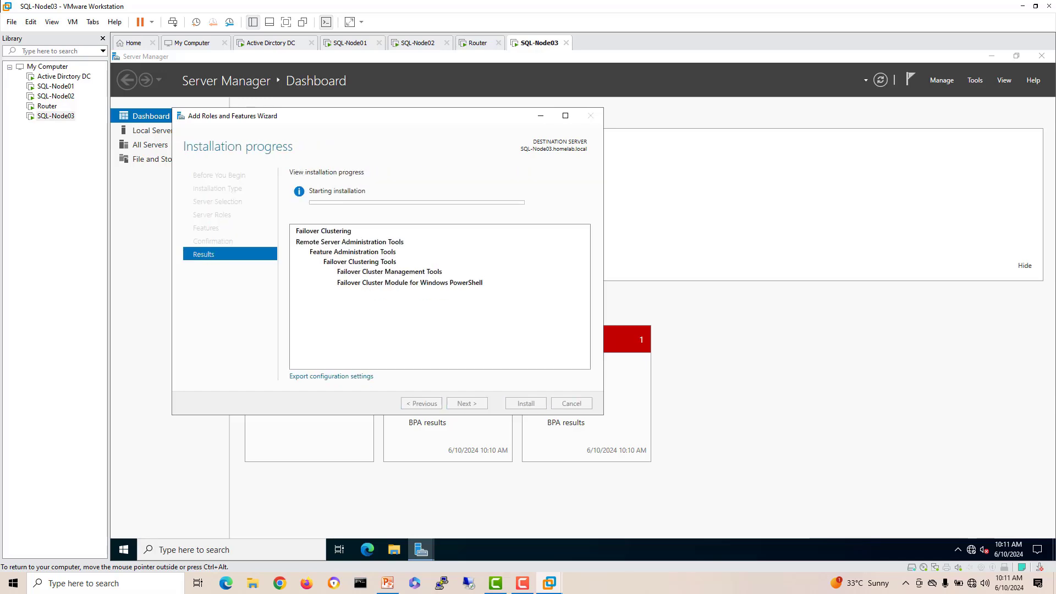
Step: Check SQL-Node01's clustering installation progress, then return to the domain controller
{"action": "left_click", "coordinate": [352, 43]}
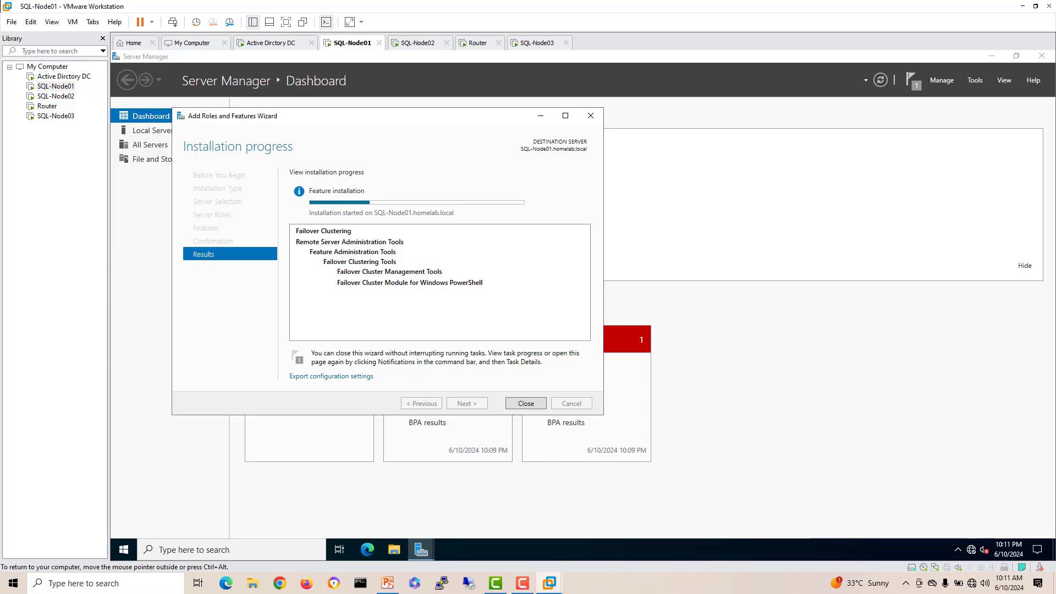
{"action": "left_click_drag", "start_coordinate": [330, 115], "coordinate": [385, 155]}
{"action": "mouse_move", "coordinate": [530, 242]}
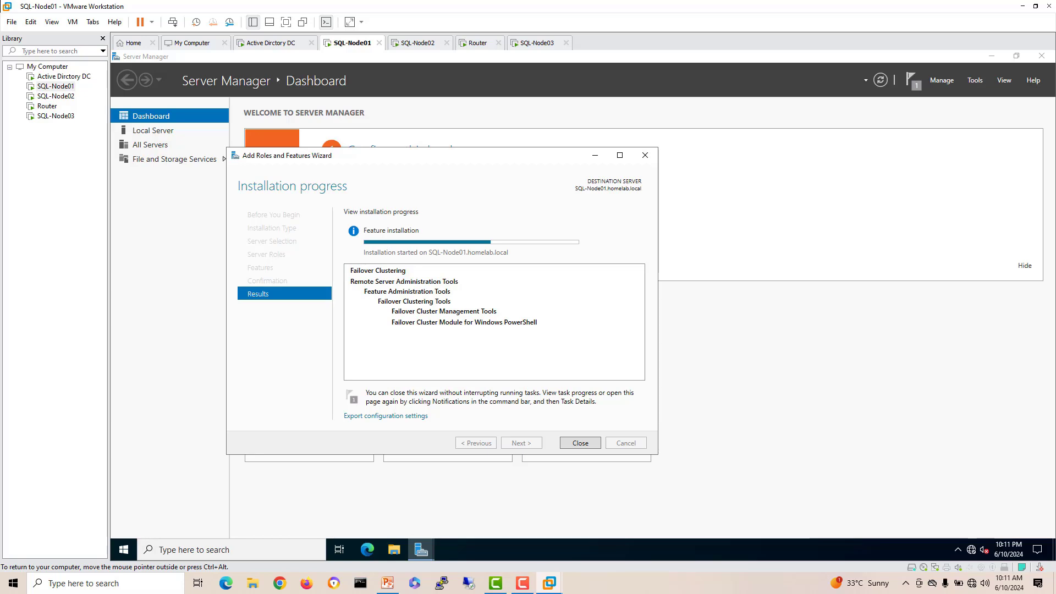
{"action": "left_click", "coordinate": [271, 42]}
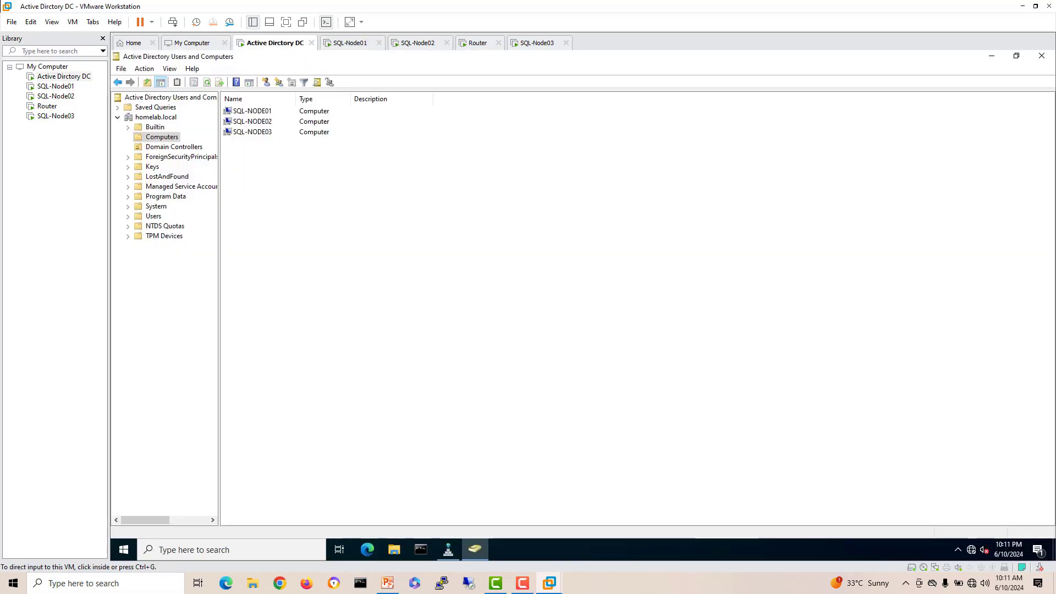
Step: Refresh the homelab.local DNS zone and check the SQL-Node01, SQL-Node02 and SQL-Node03 host records
{"action": "left_click", "coordinate": [448, 549]}
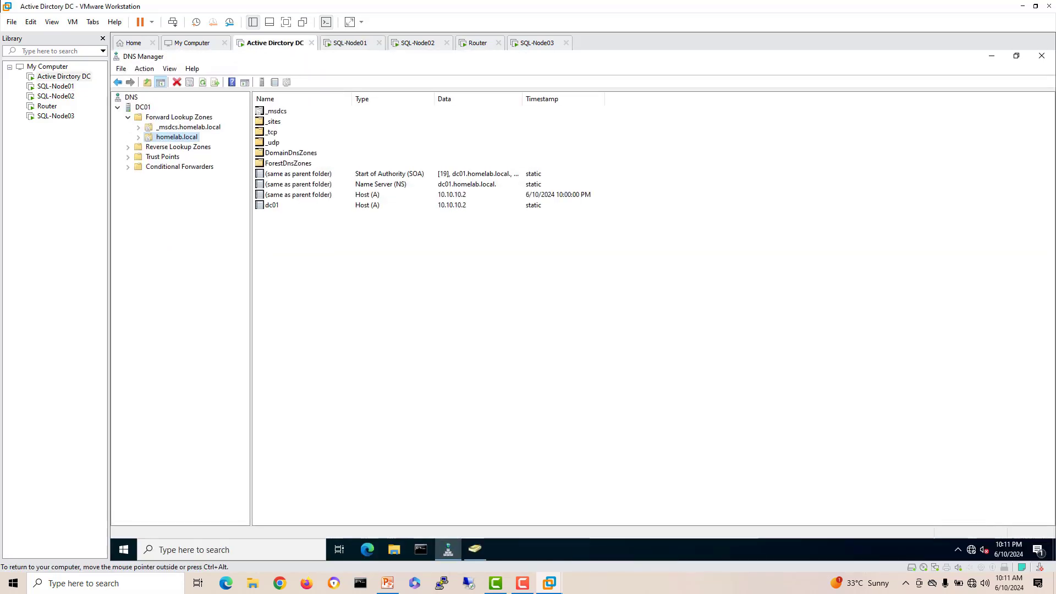
{"action": "right_click", "coordinate": [395, 262]}
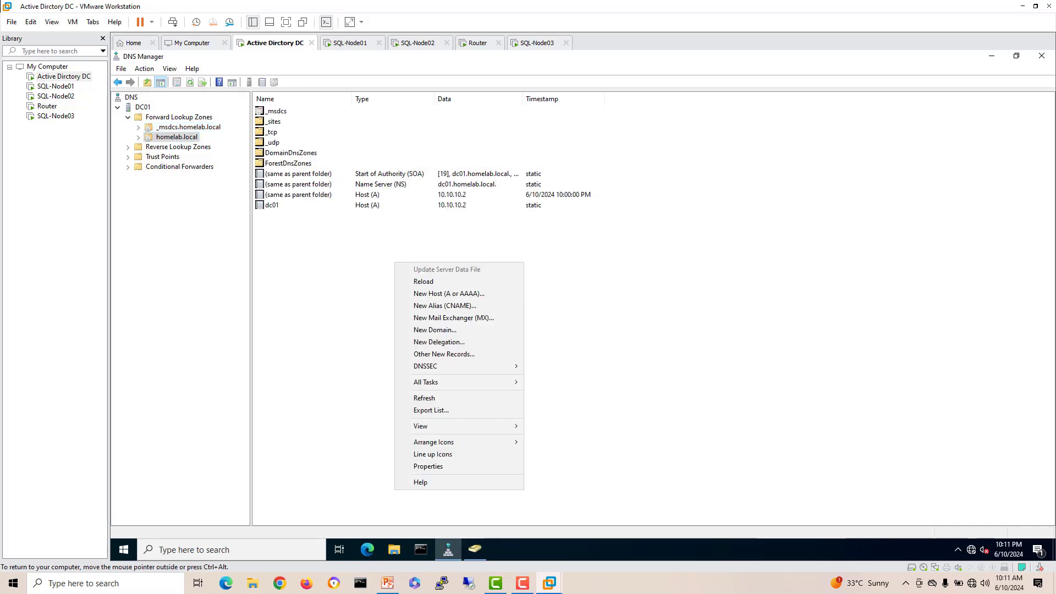
{"action": "left_click", "coordinate": [425, 398]}
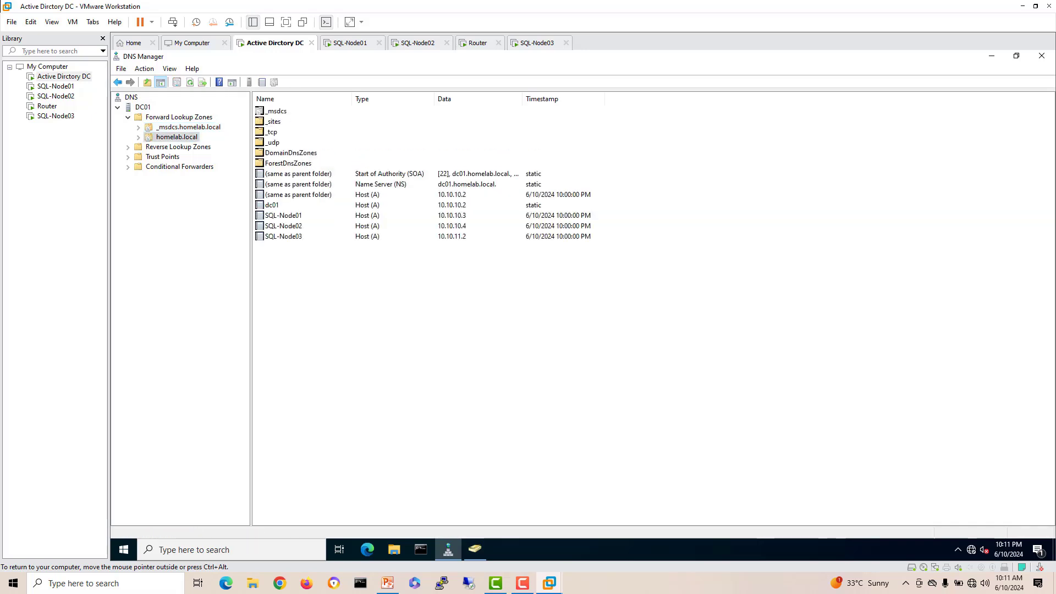
{"action": "left_click", "coordinate": [283, 215]}
{"action": "left_click", "coordinate": [283, 225]}
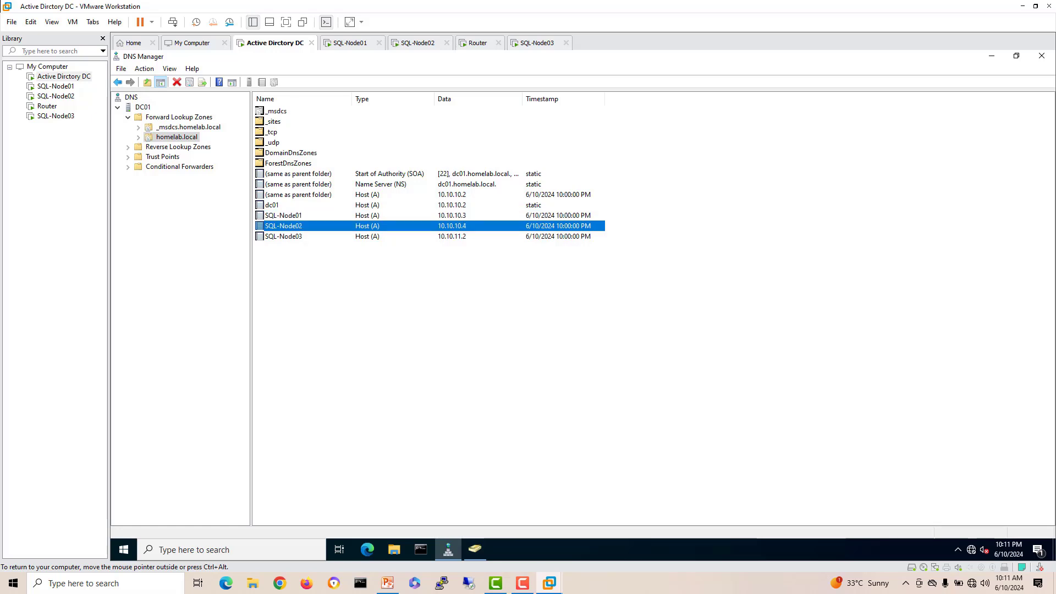
{"action": "left_click", "coordinate": [284, 236]}
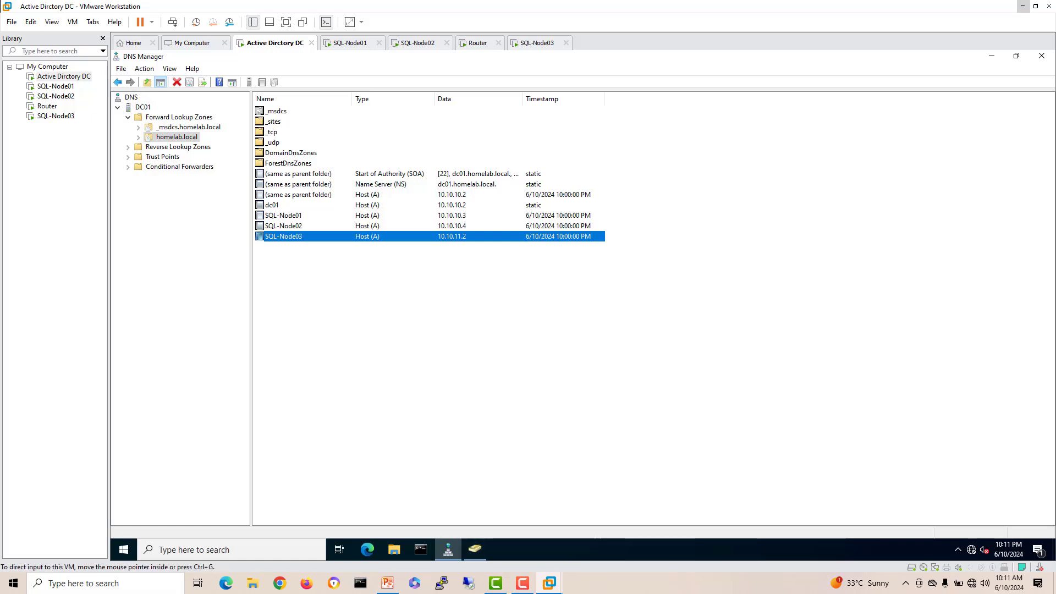
{"action": "left_click", "coordinate": [351, 42]}
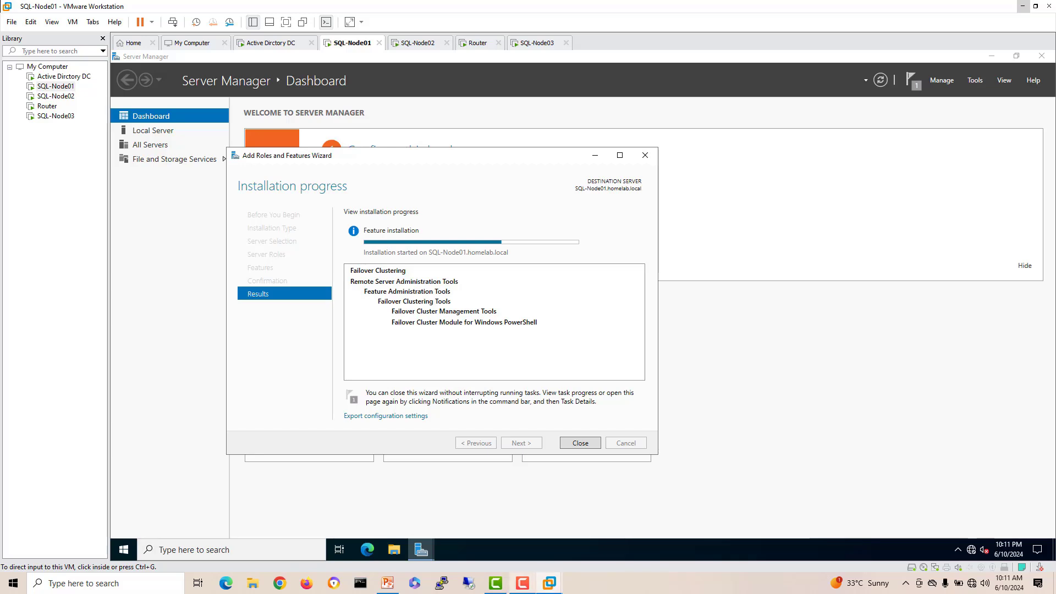
Step: On SQL-Node01, close the finished wizard and Server Manager, then run setup from DVD Drive (D:)
{"action": "left_click", "coordinate": [523, 583]}
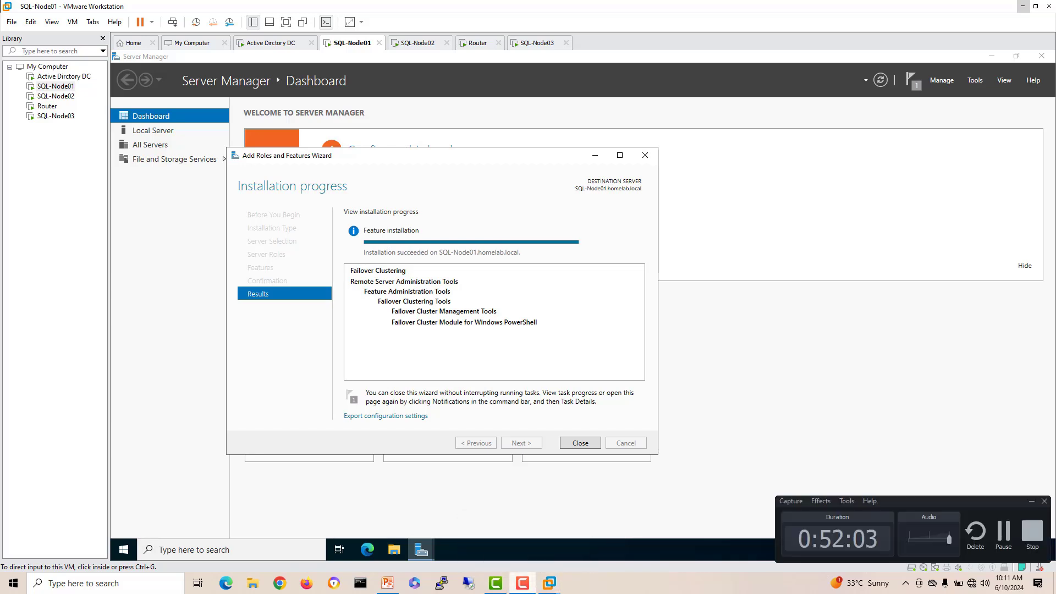
{"action": "left_click", "coordinate": [1032, 502]}
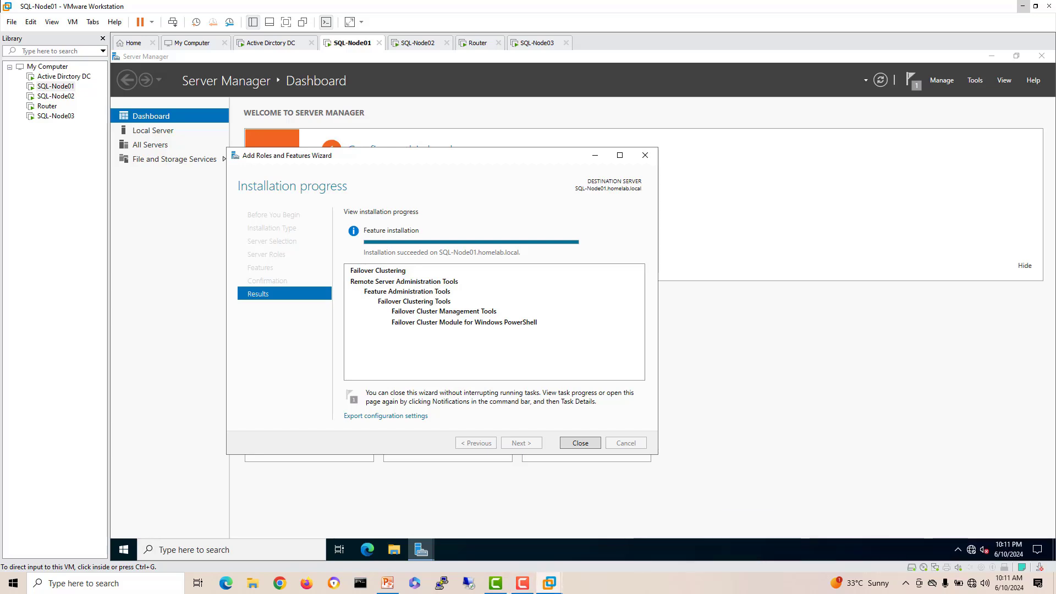
{"action": "left_click", "coordinate": [580, 443]}
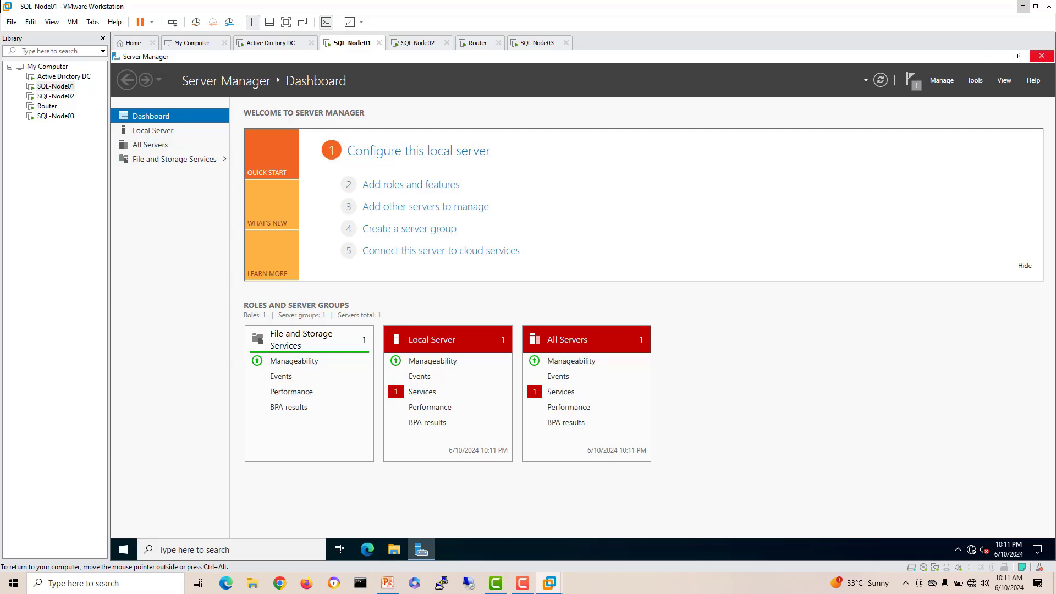
{"action": "left_click", "coordinate": [1042, 56]}
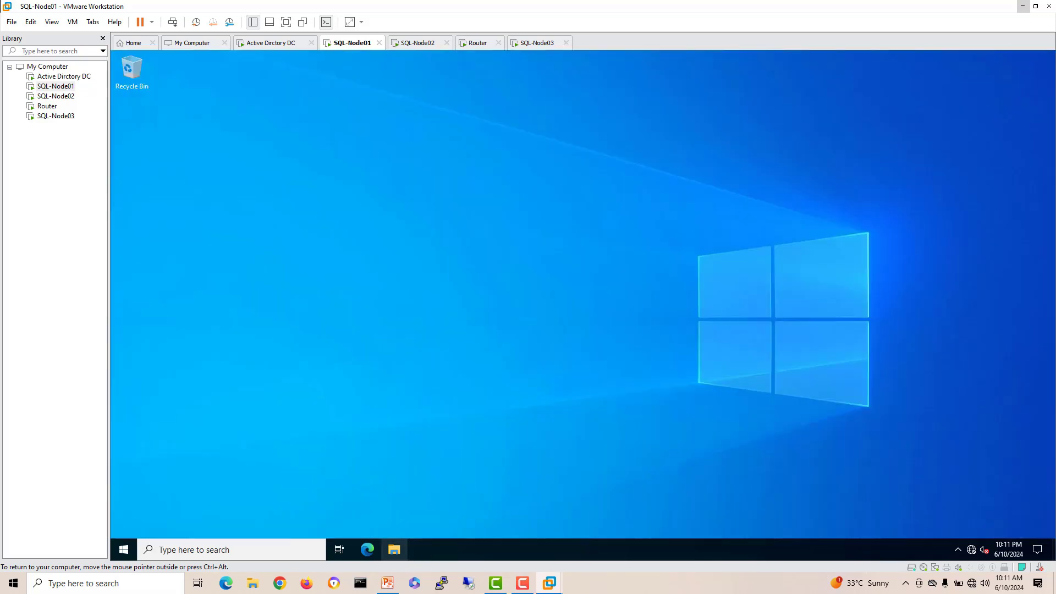
{"action": "left_click", "coordinate": [394, 550]}
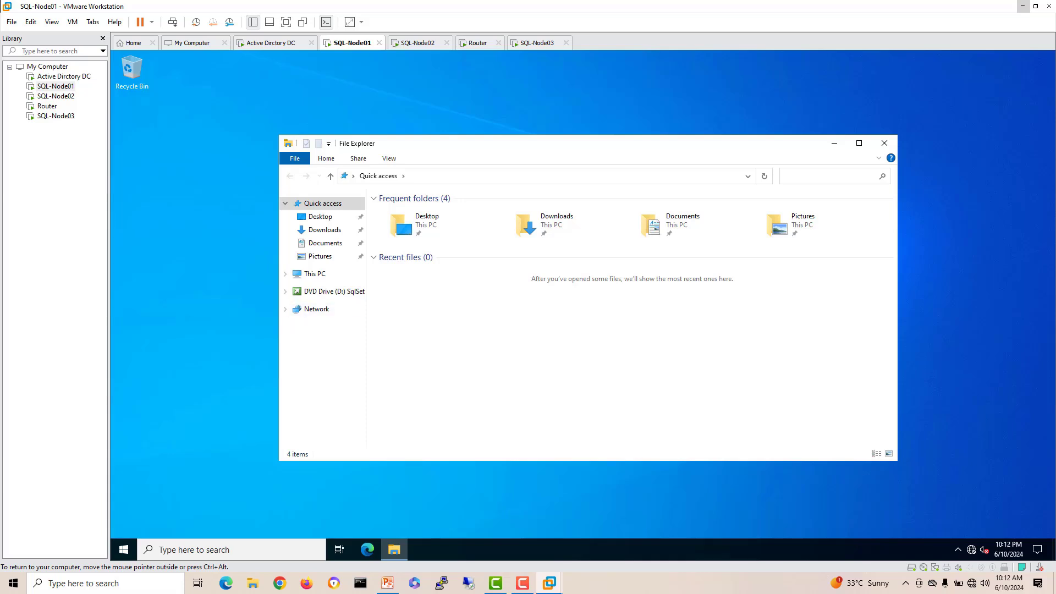
{"action": "left_click", "coordinate": [328, 290]}
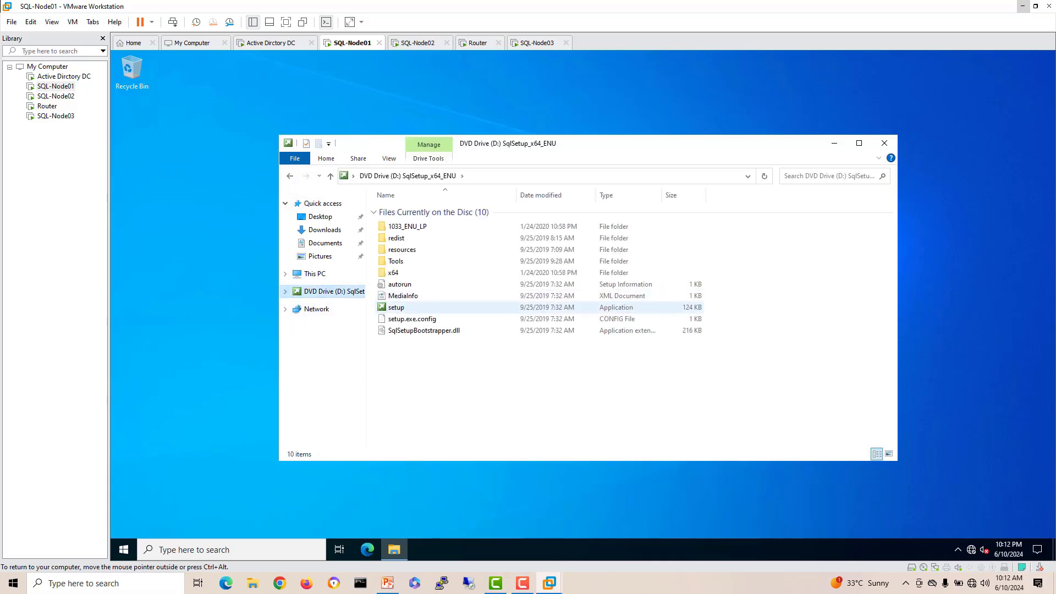
{"action": "double_click", "coordinate": [396, 307]}
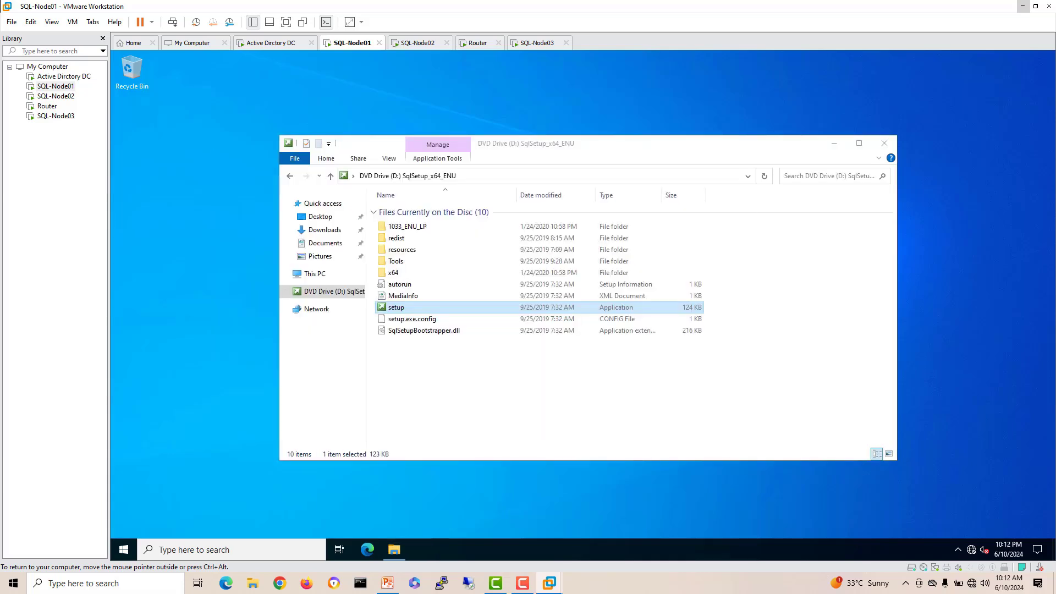
Step: On SQL-Node02, close the finished wizard and Server Manager and open File Explorer
{"action": "left_click", "coordinate": [419, 43]}
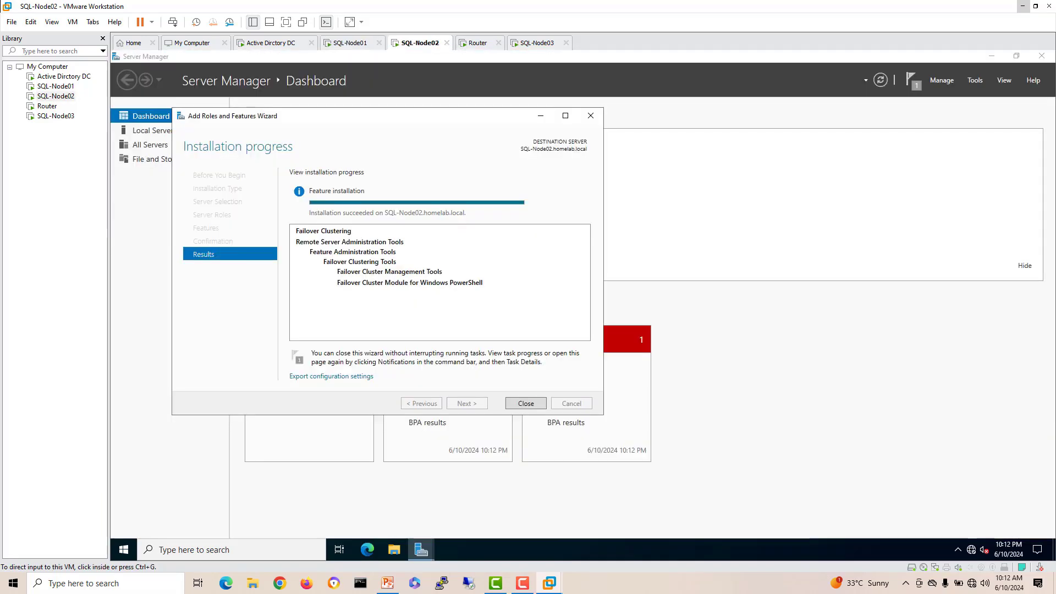
{"action": "left_click", "coordinate": [526, 403]}
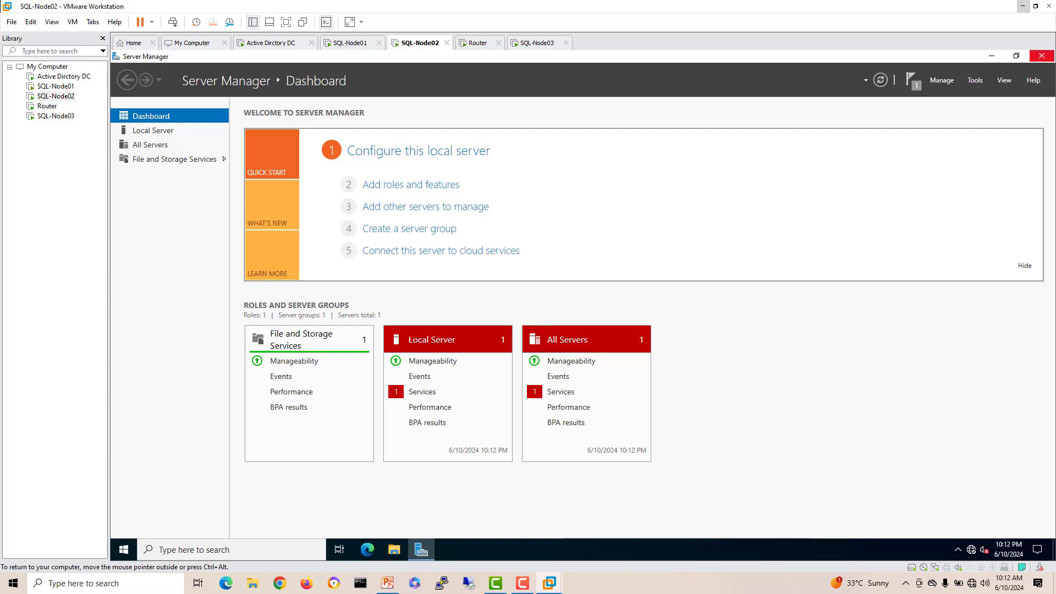
{"action": "left_click", "coordinate": [1042, 56]}
{"action": "left_click", "coordinate": [394, 550]}
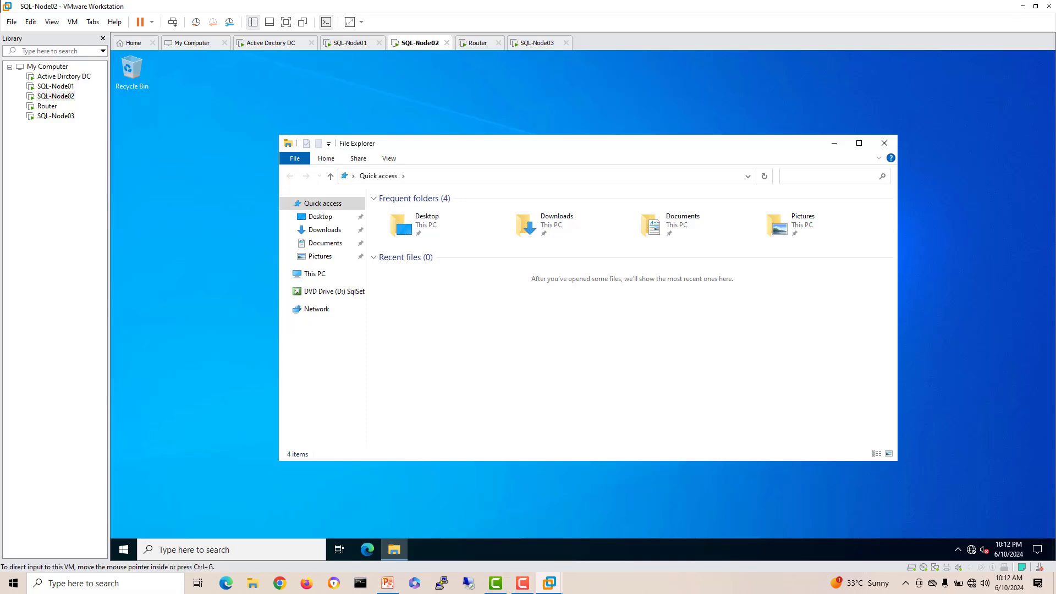
Step: On SQL-Node01, start a New SQL Server stand-alone installation from the Installation Center
{"action": "left_click", "coordinate": [350, 43]}
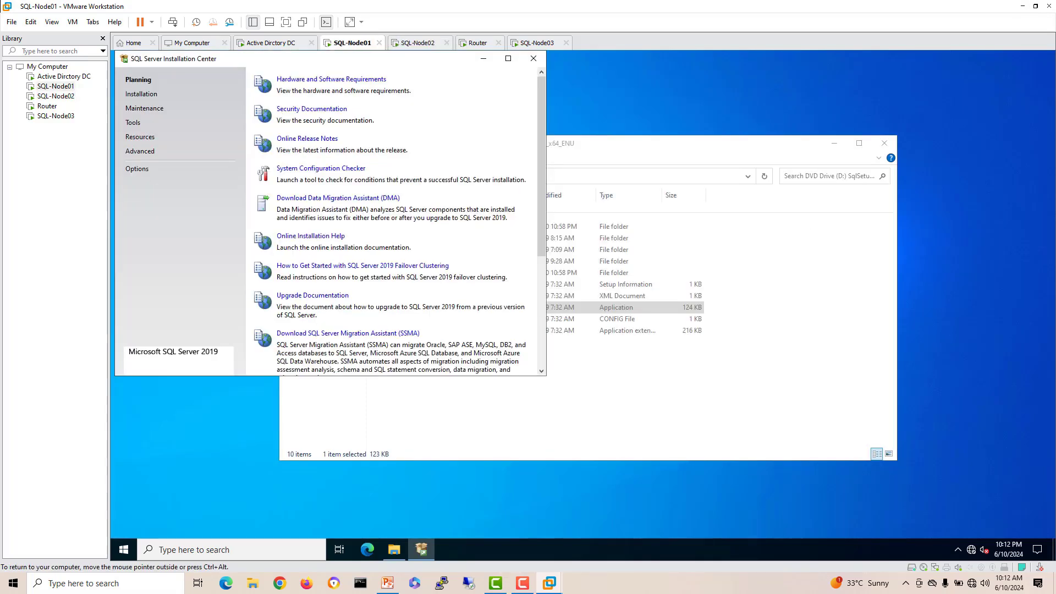
{"action": "left_click_drag", "start_coordinate": [275, 58], "coordinate": [329, 130]}
{"action": "left_click", "coordinate": [195, 165]}
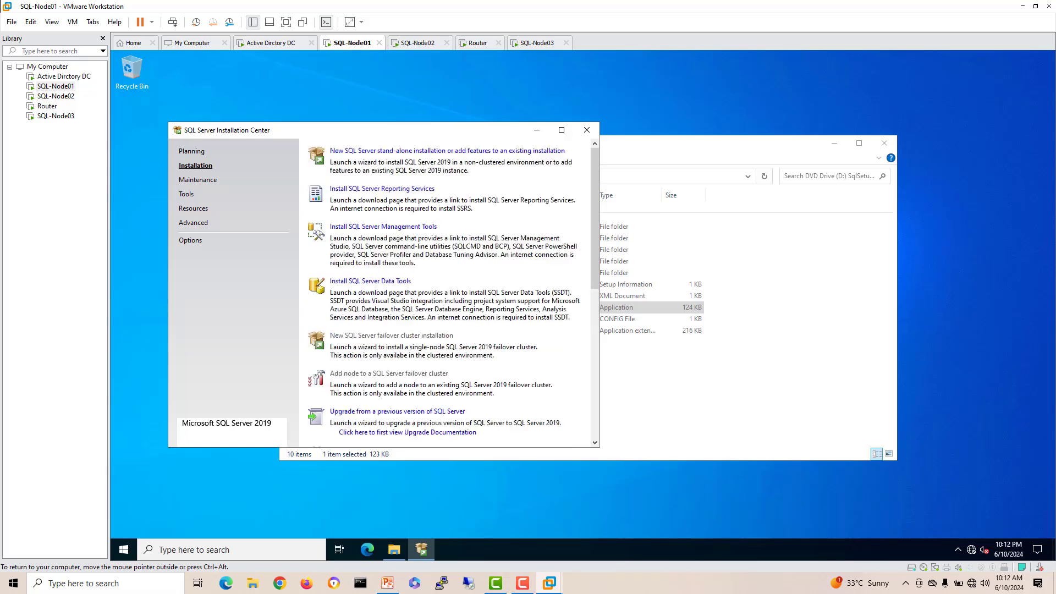
{"action": "left_click", "coordinate": [418, 151]}
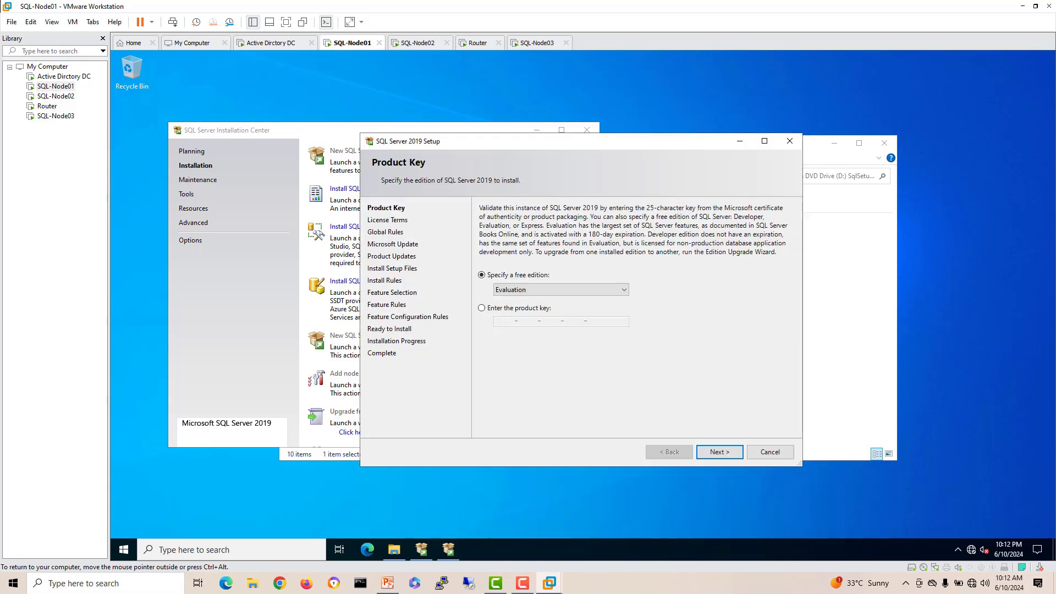
{"action": "left_click", "coordinate": [587, 130]}
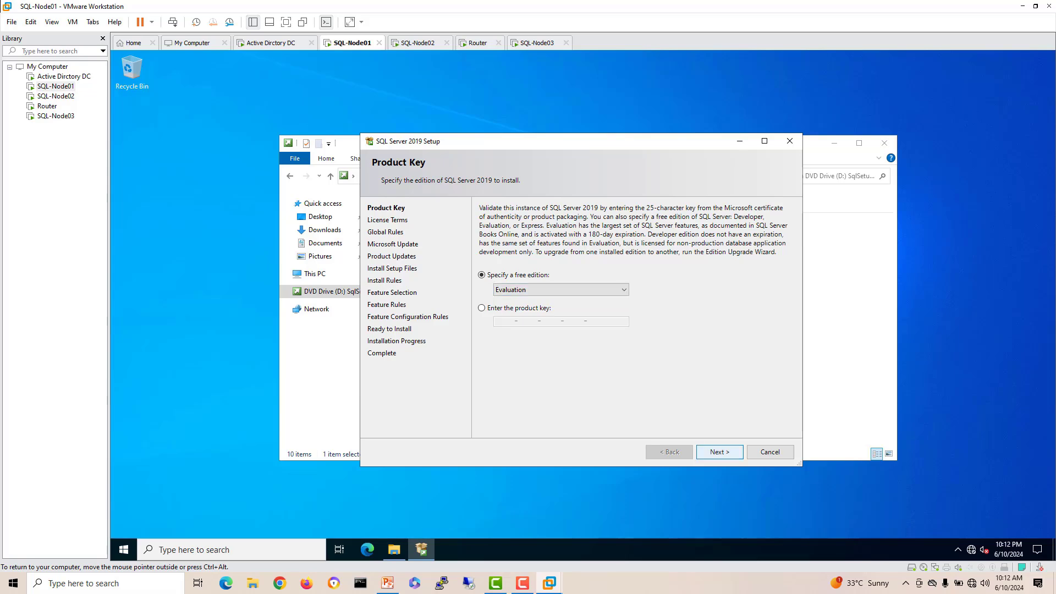
Step: Keep the Evaluation edition, accept the license terms, and skip Microsoft Update and product updates
{"action": "key", "text": "Return"}
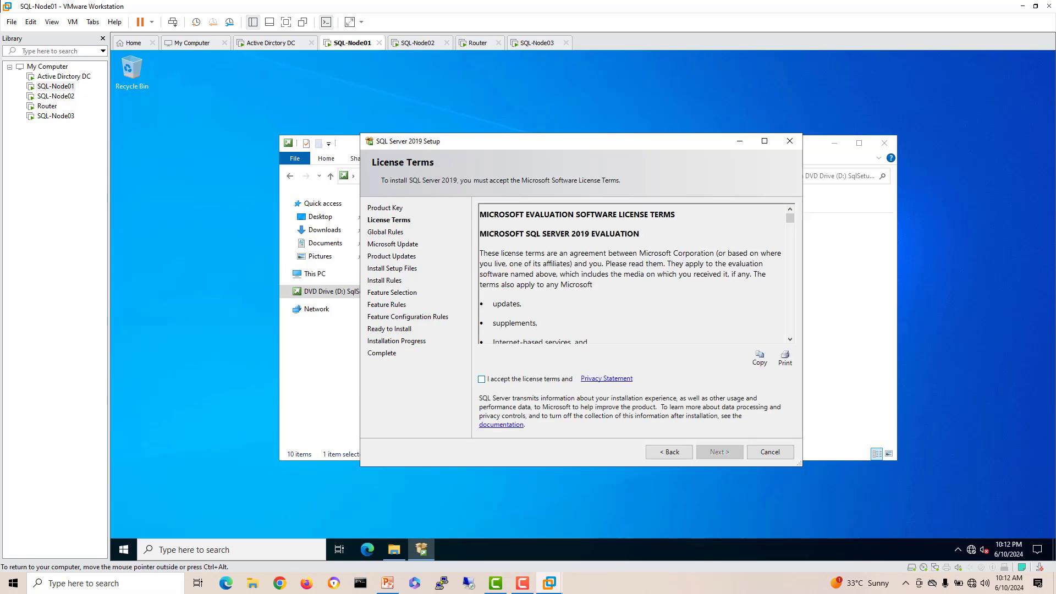
{"action": "left_click", "coordinate": [482, 379]}
{"action": "left_click", "coordinate": [720, 452]}
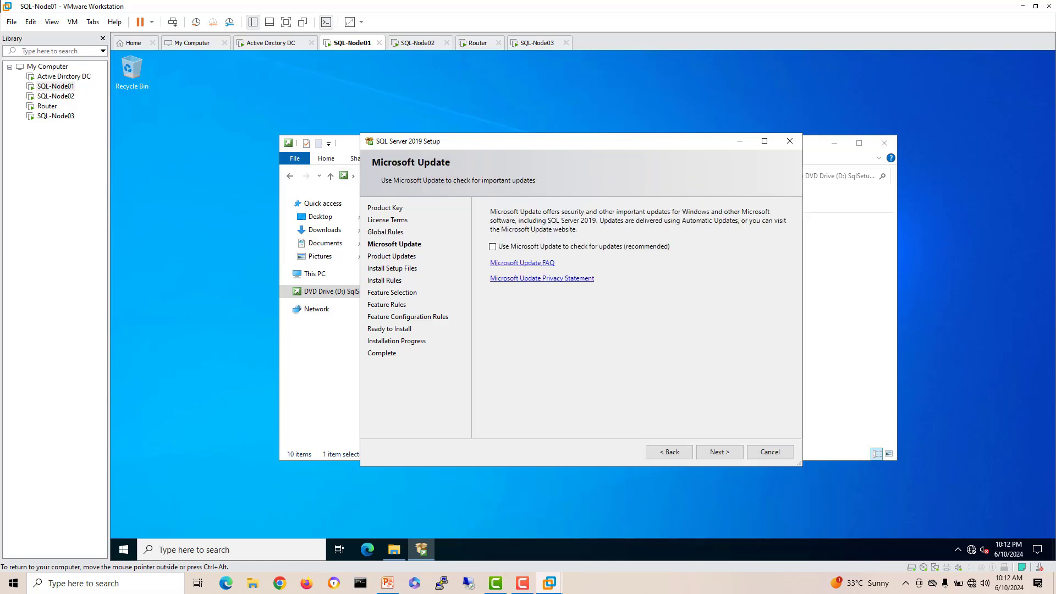
{"action": "left_click", "coordinate": [719, 452]}
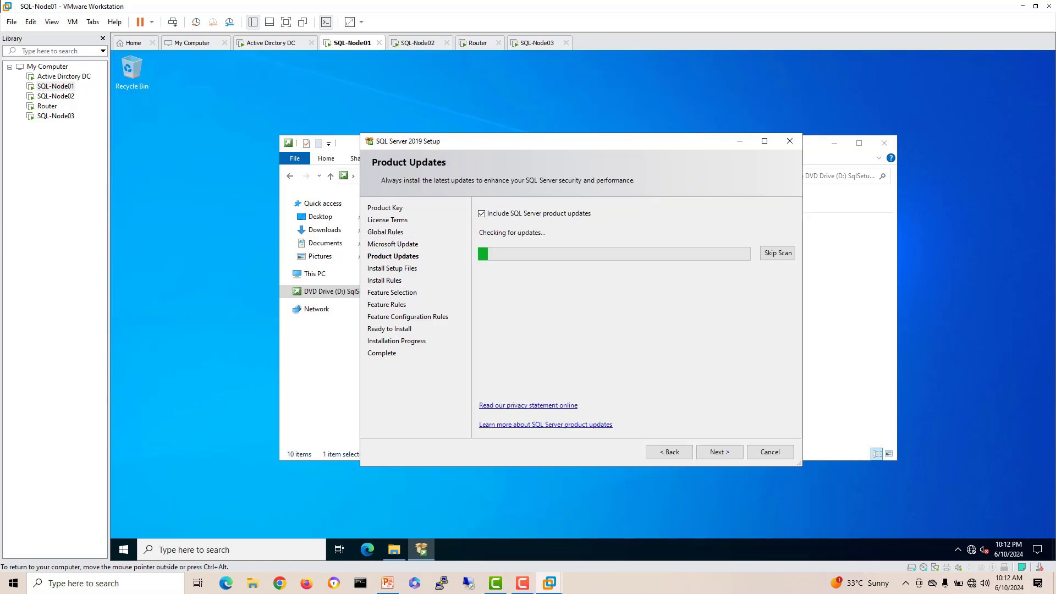
{"action": "left_click", "coordinate": [720, 453]}
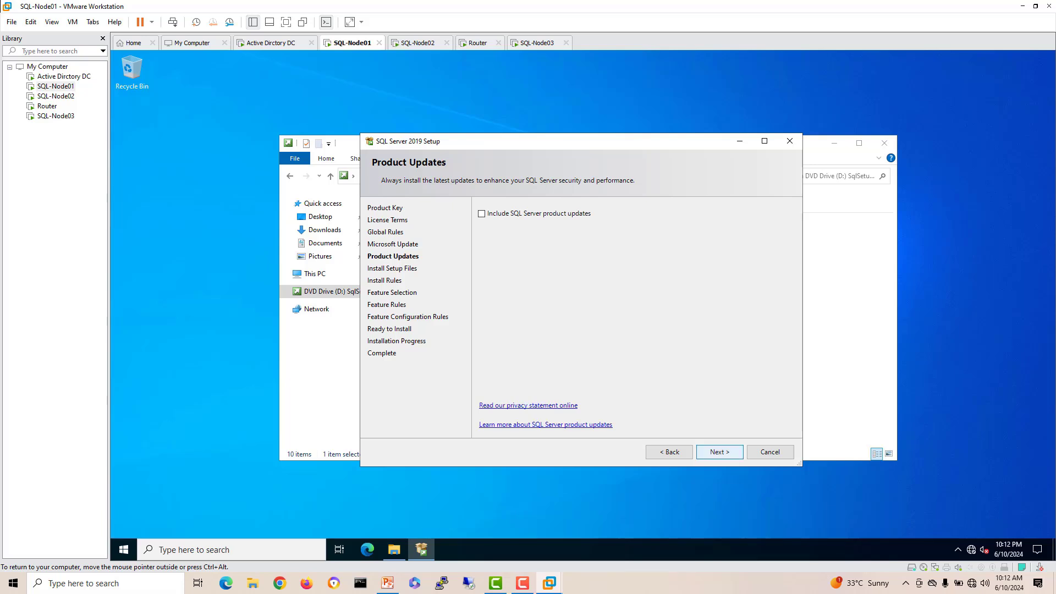
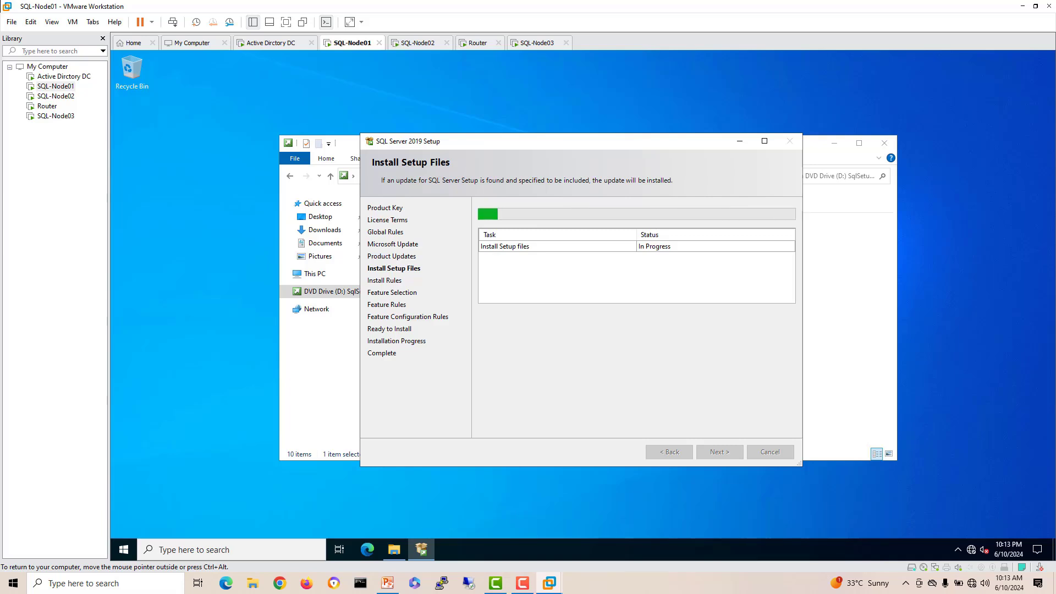
Step: Launch Server Manager from the Start menu on SQL-Node01, then bring up the PowerPoint topology slides
{"action": "key", "text": "super"}
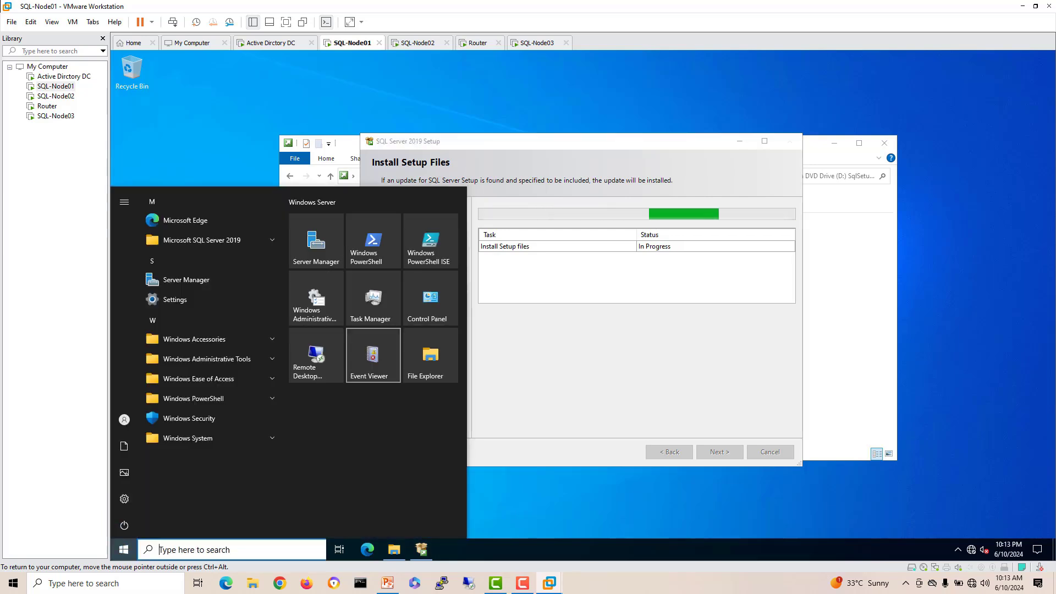
{"action": "left_click", "coordinate": [316, 243]}
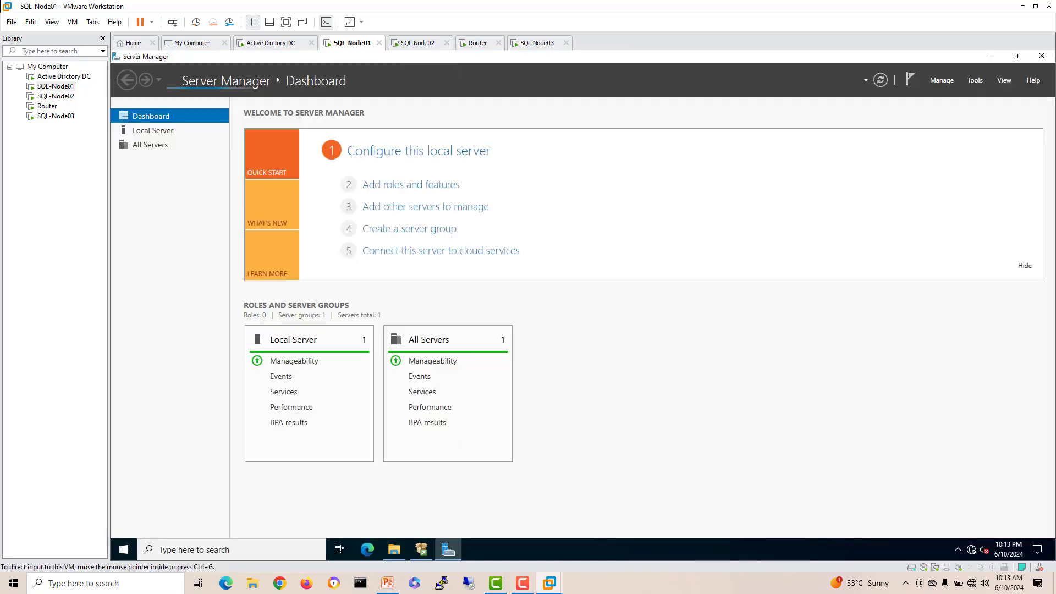
{"action": "left_click", "coordinate": [388, 583]}
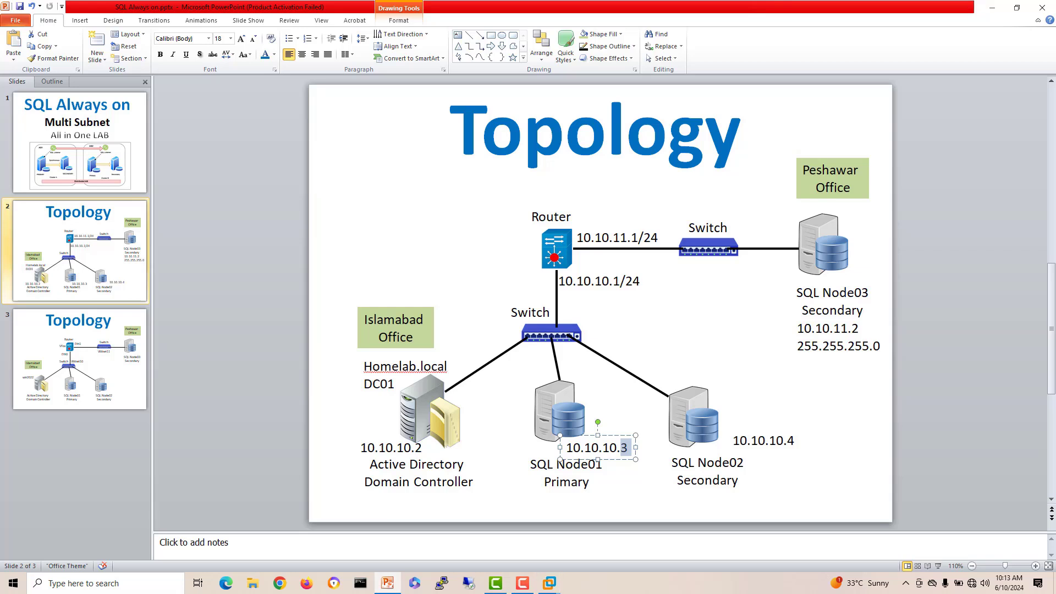
Step: Select the SQL Node03 server picture on the Topology slide, then go back to the SQL-Node01 VM
{"action": "left_click", "coordinate": [823, 245]}
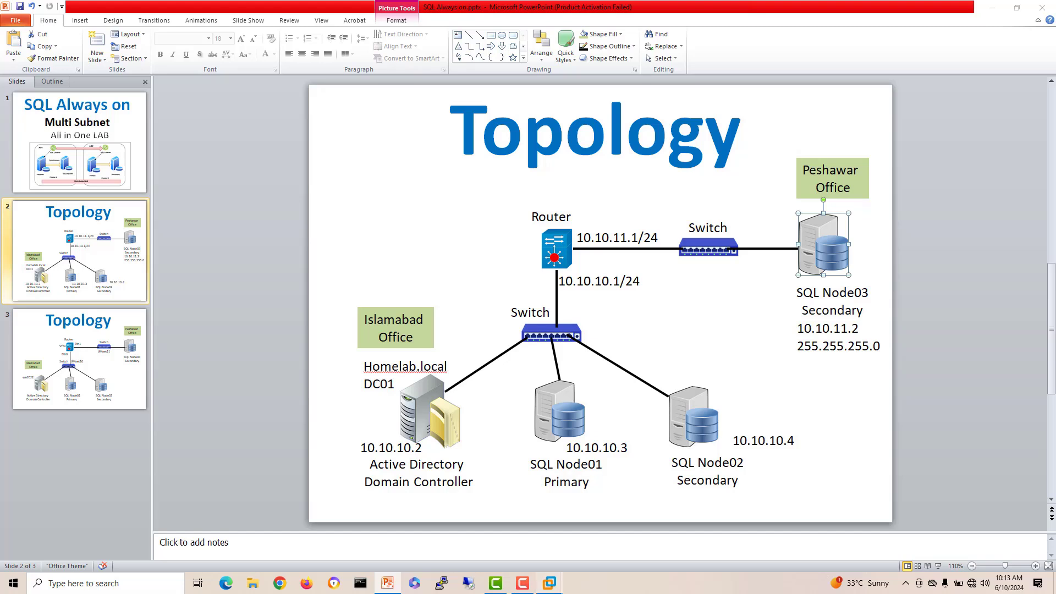
{"action": "mouse_move", "coordinate": [550, 583]}
{"action": "left_click", "coordinate": [550, 517]}
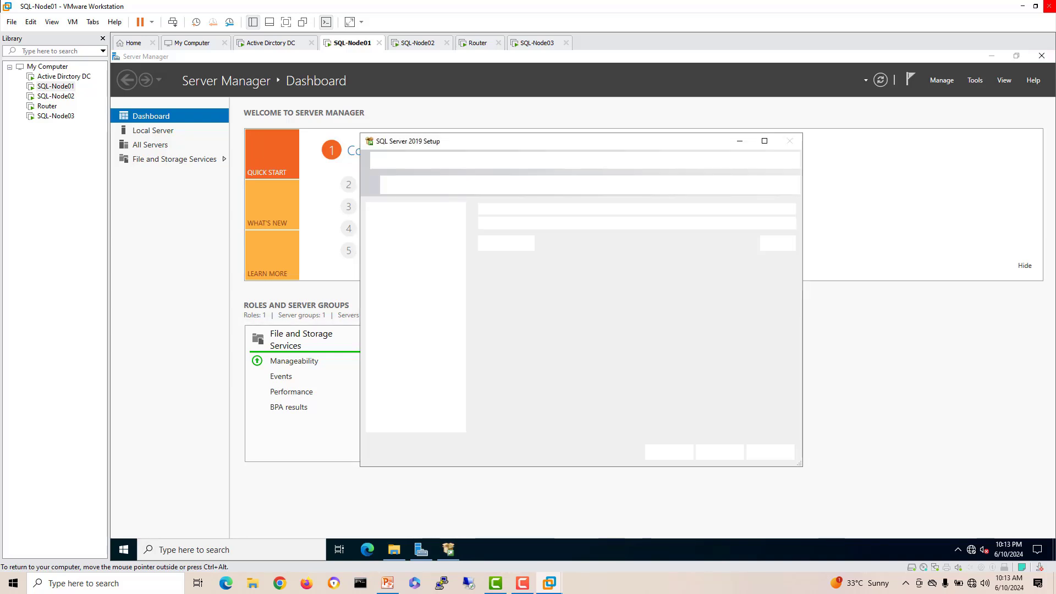
Step: Close Server Manager and hide the setup DVD's file window on SQL-Node01, then return to the slides
{"action": "left_click", "coordinate": [1042, 56]}
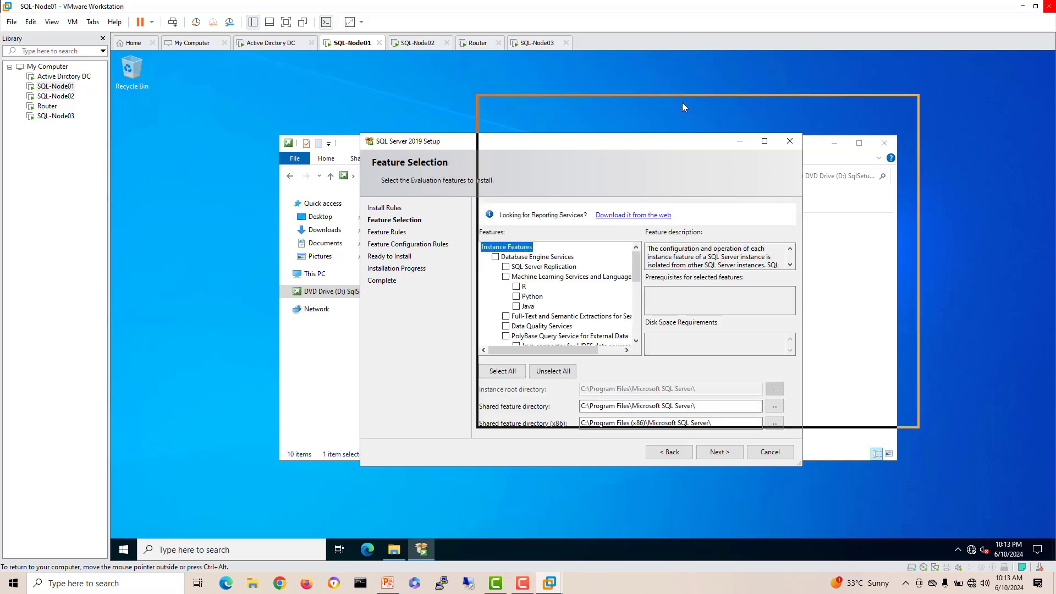
{"action": "left_click", "coordinate": [374, 144]}
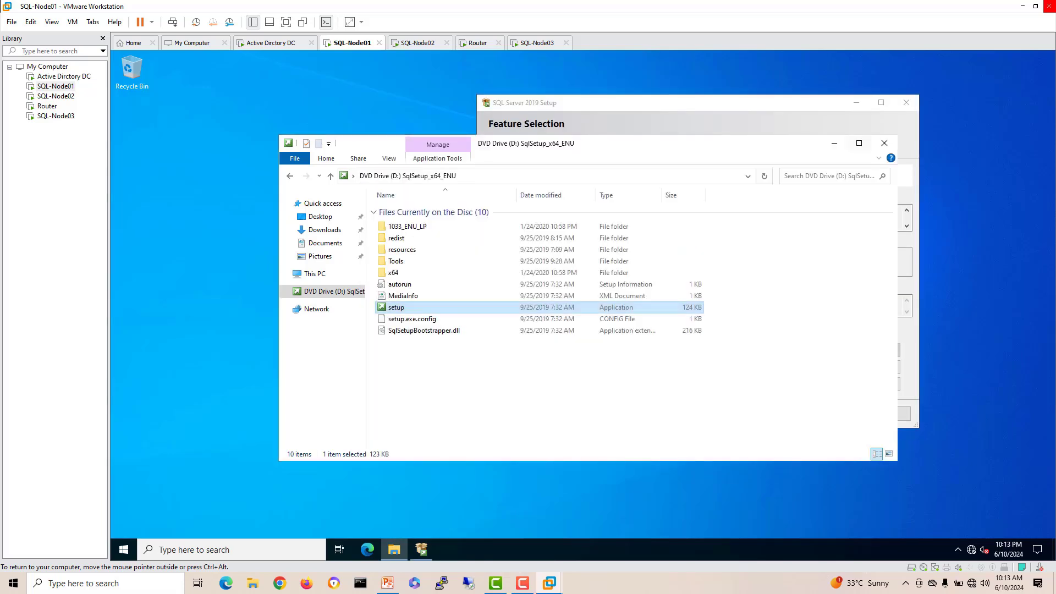
{"action": "left_click", "coordinate": [885, 143]}
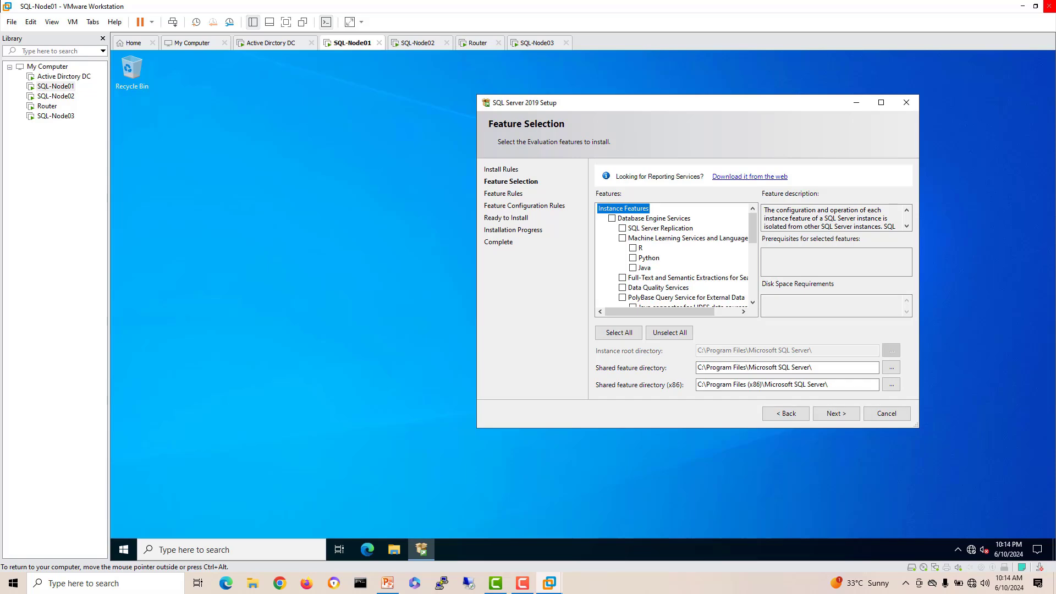
{"action": "left_click", "coordinate": [387, 583]}
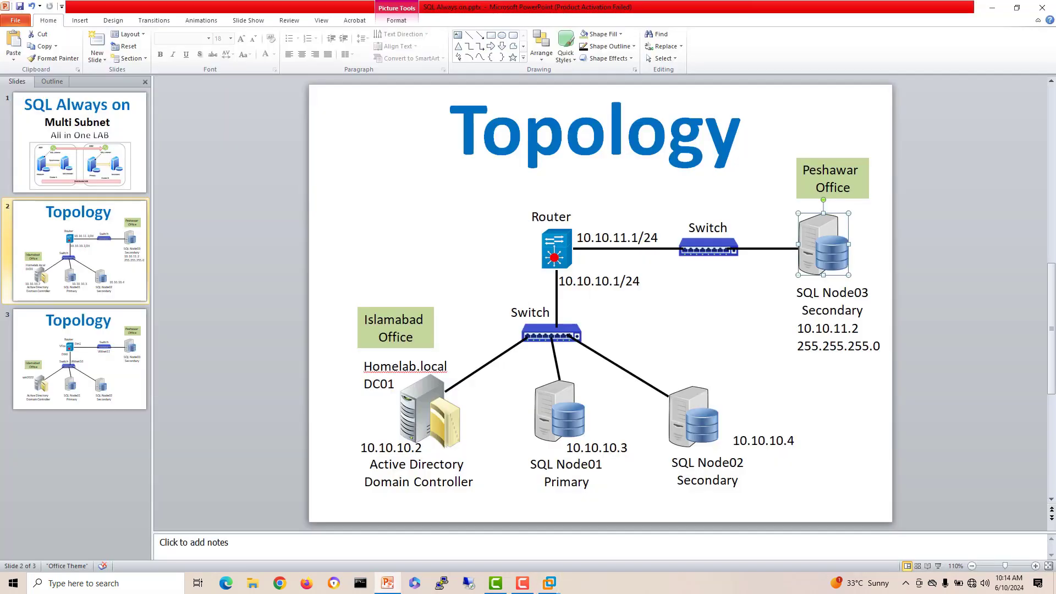
Step: Add a text box beside the switch reading '10.10.10.5 WSFC' and '10.10.10.6 SQL-Listener'
{"action": "key", "text": "Escape"}
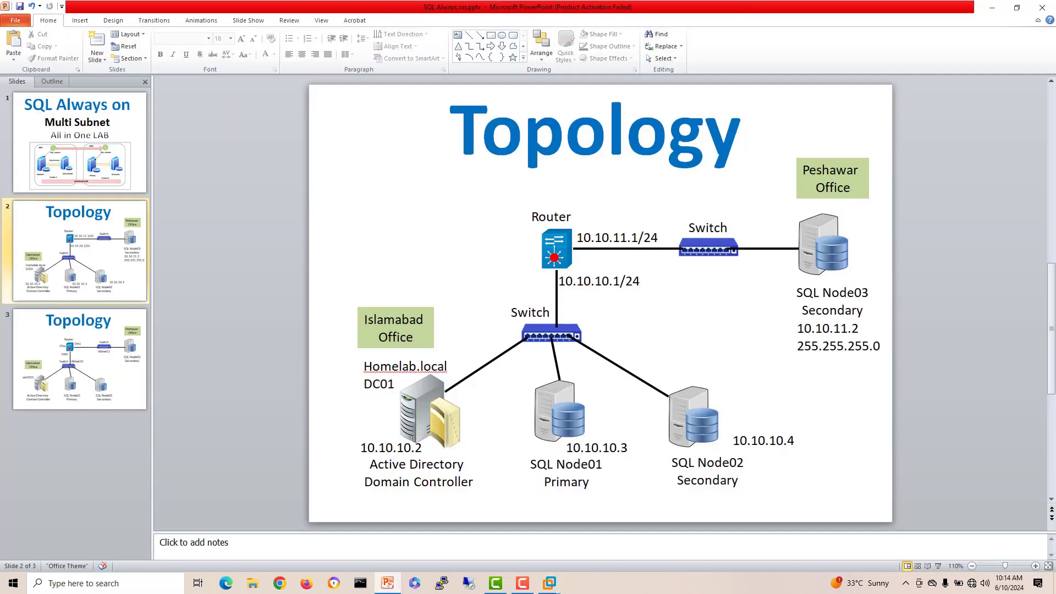
{"action": "left_click", "coordinate": [458, 34]}
{"action": "left_click", "coordinate": [636, 337]}
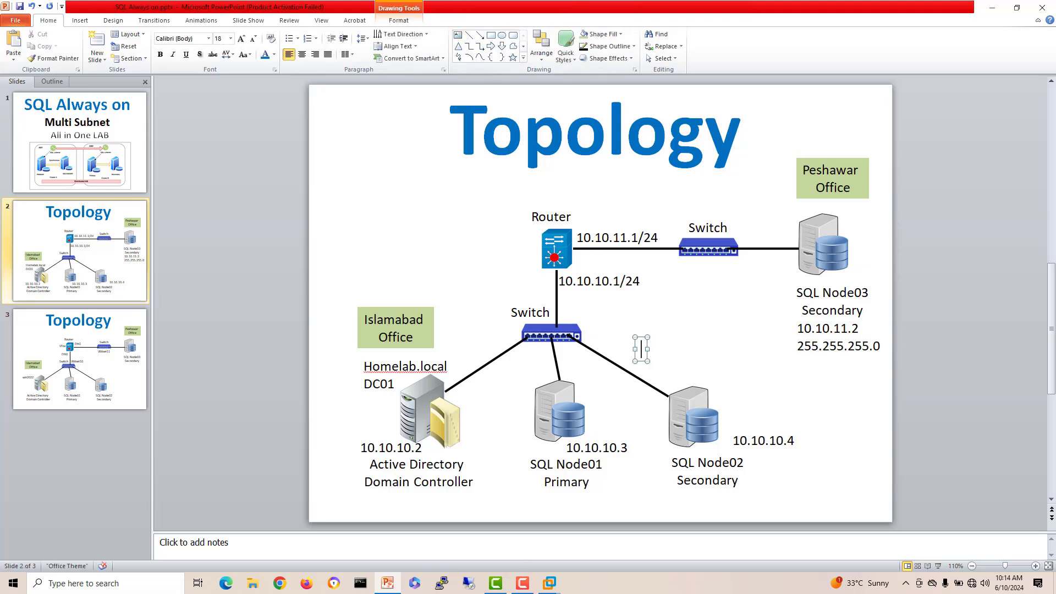
{"action": "type", "text": "10.10."}
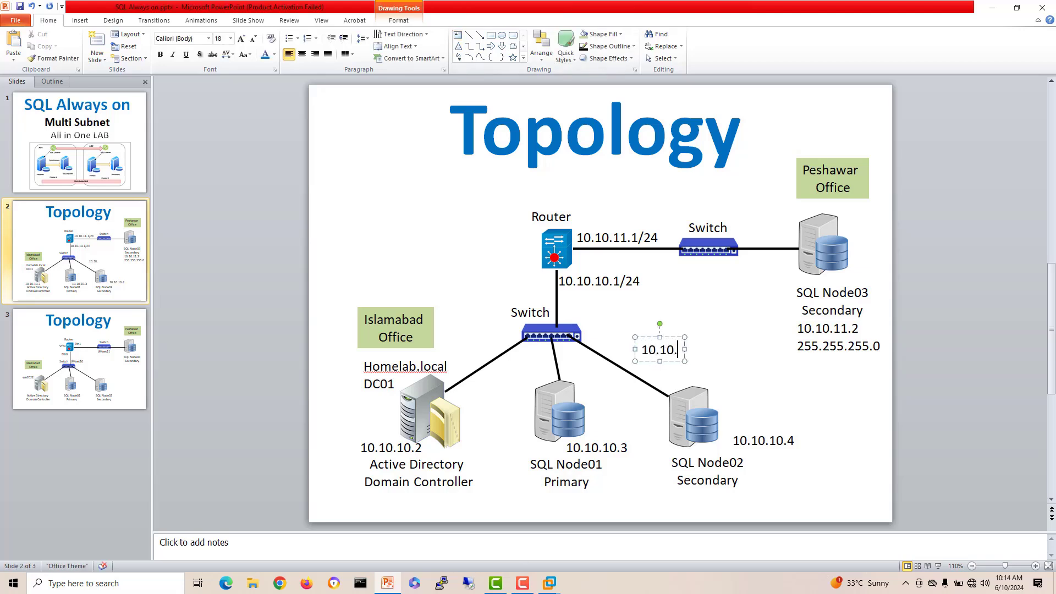
{"action": "type", "text": "10.5"}
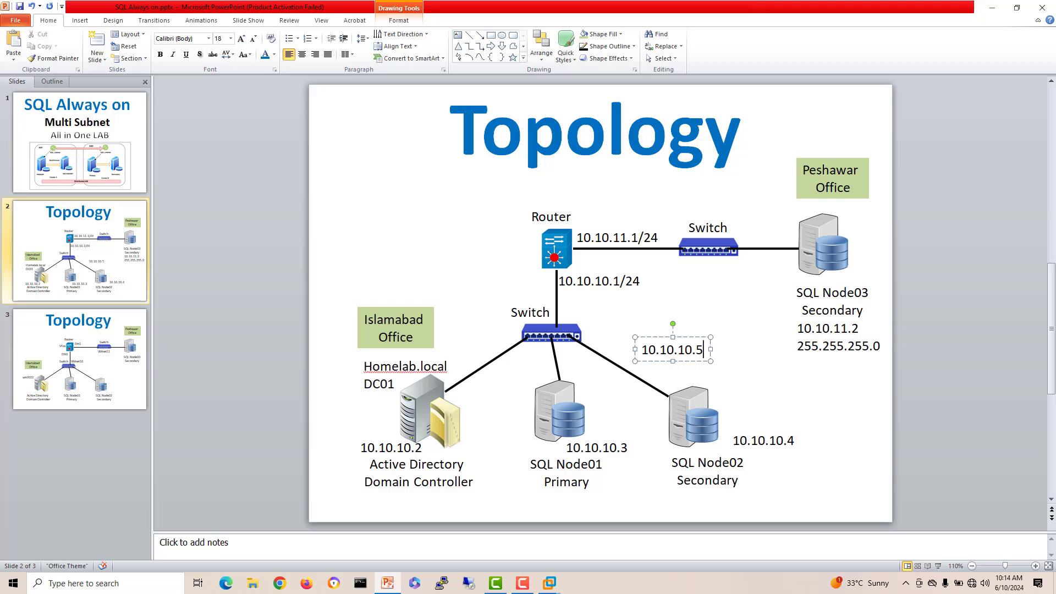
{"action": "type", "text": " WSFC"}
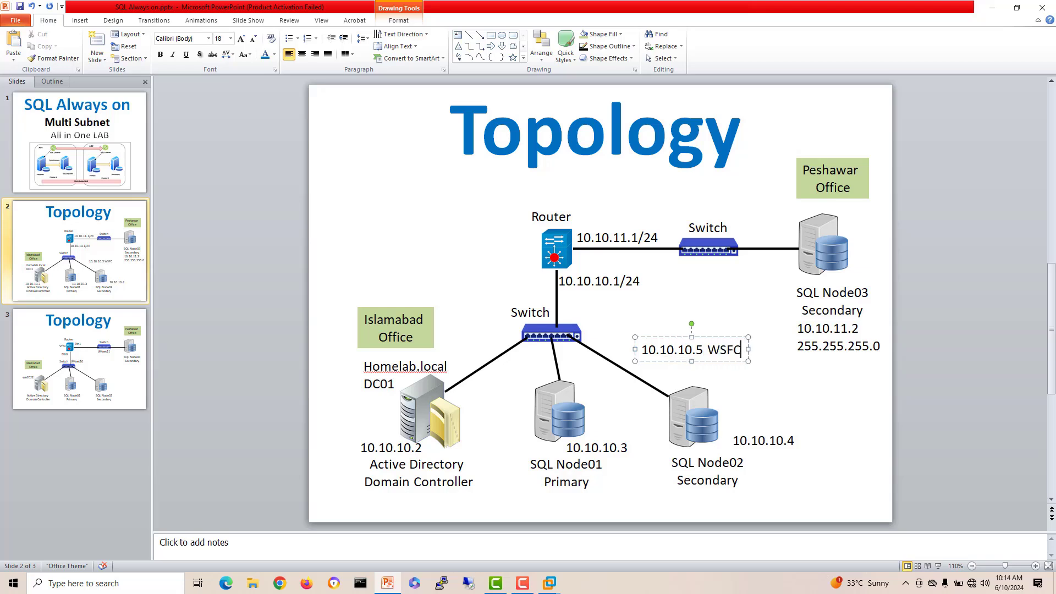
{"action": "key", "text": "Return"}
{"action": "type", "text": "10.10.10"}
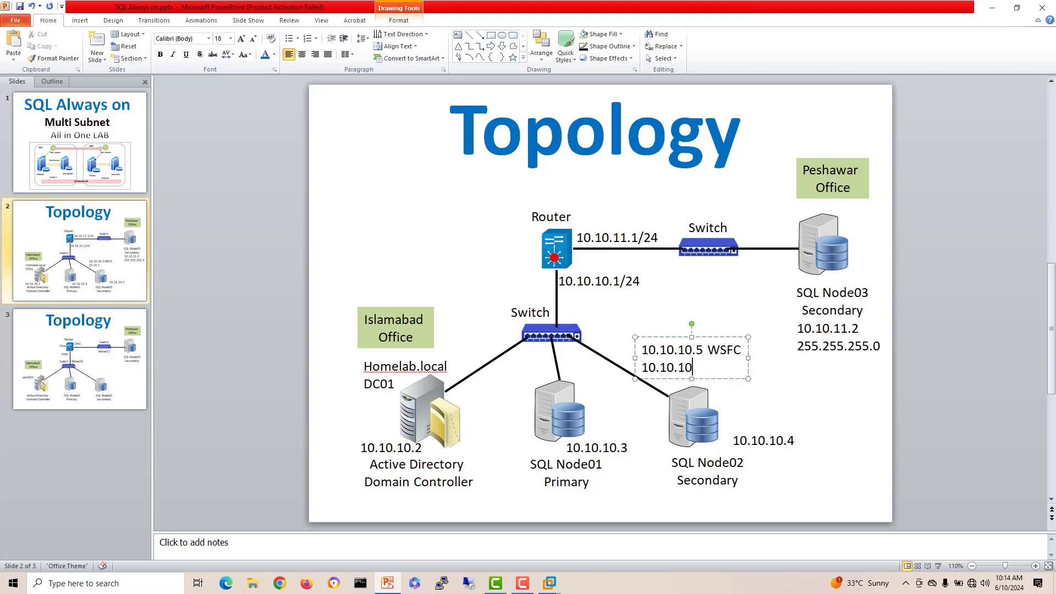
{"action": "type", "text": ".6 SQL-Lister"}
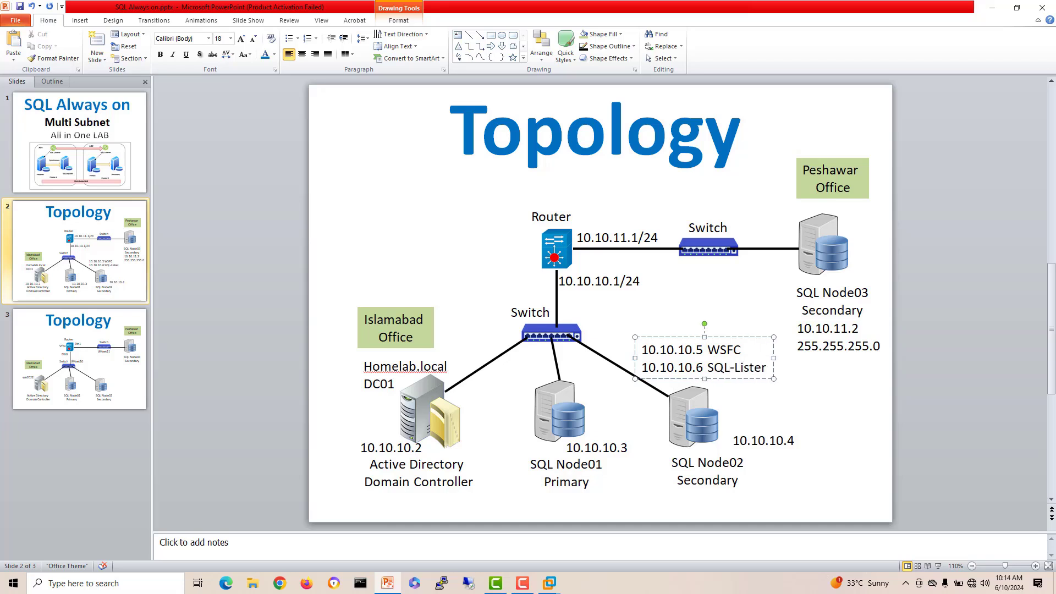
{"action": "key", "text": "BackSpace"}
{"action": "key", "text": "BackSpace"}
{"action": "type", "text": "ener"}
{"action": "key", "text": "Escape"}
{"action": "key", "text": "Escape"}
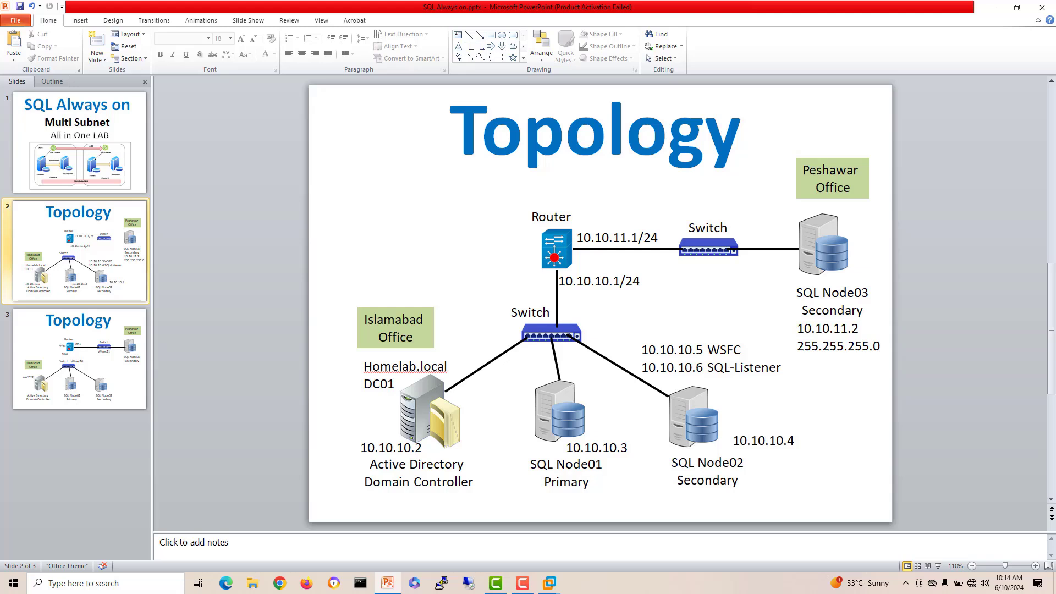
Step: Reopen the label and select WSFC, then deselect it and switch back to SQL-Node01
{"action": "left_click", "coordinate": [704, 350]}
{"action": "key", "text": "shift+End"}
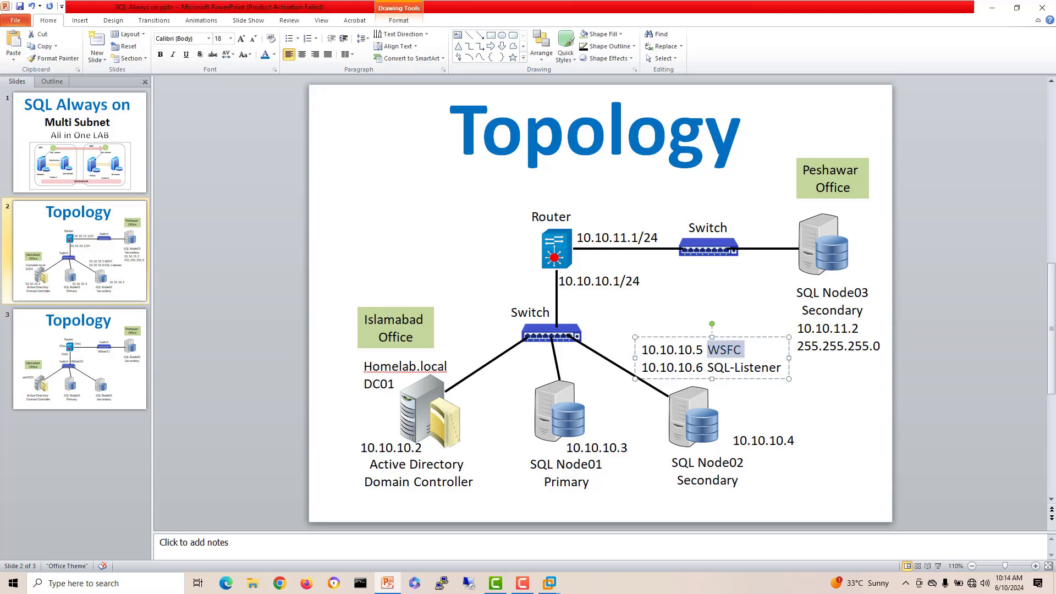
{"action": "left_click", "coordinate": [703, 367]}
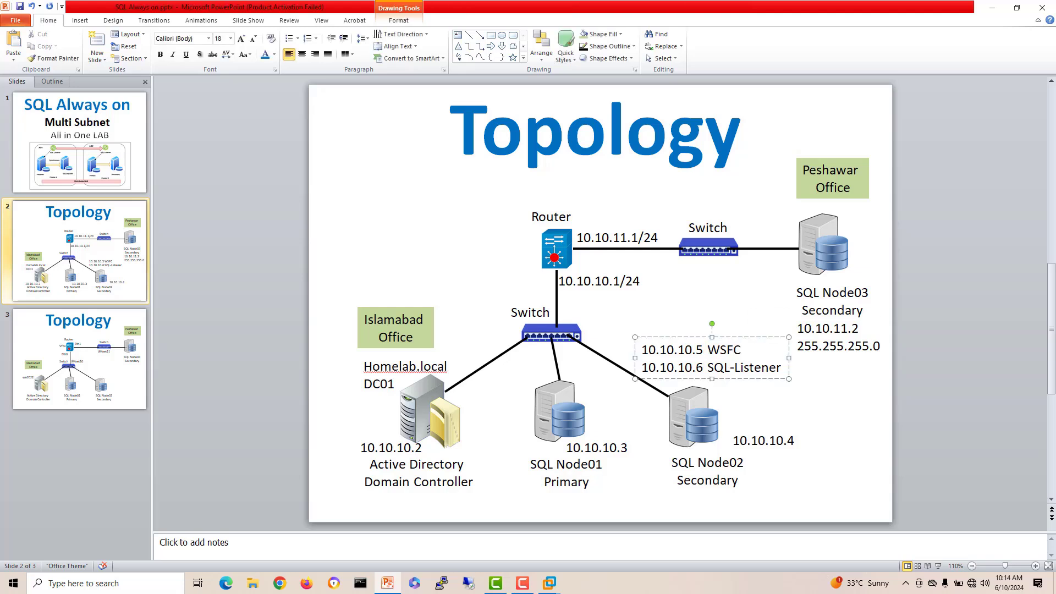
{"action": "mouse_move", "coordinate": [549, 583]}
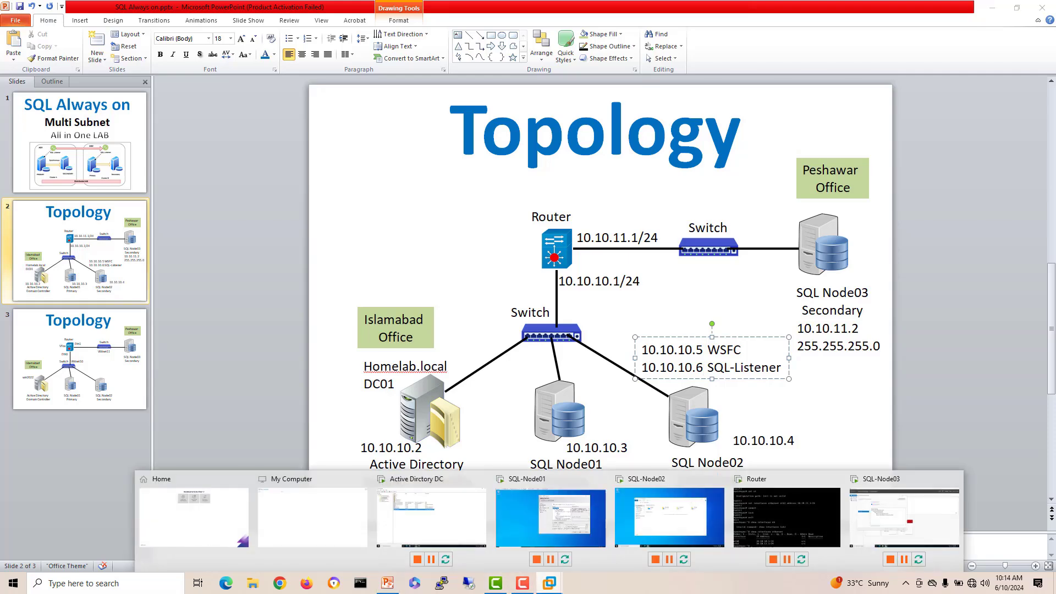
{"action": "left_click", "coordinate": [550, 517]}
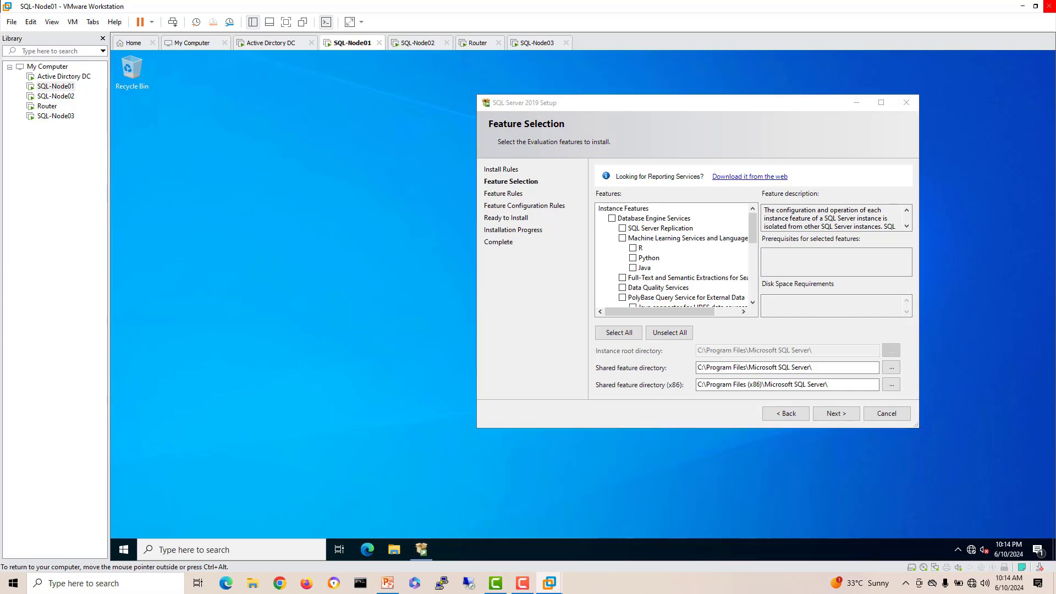
Step: Launch Failover Cluster Manager by searching 'fail' and dismiss the Windows Admin Center notice
{"action": "key", "text": "super"}
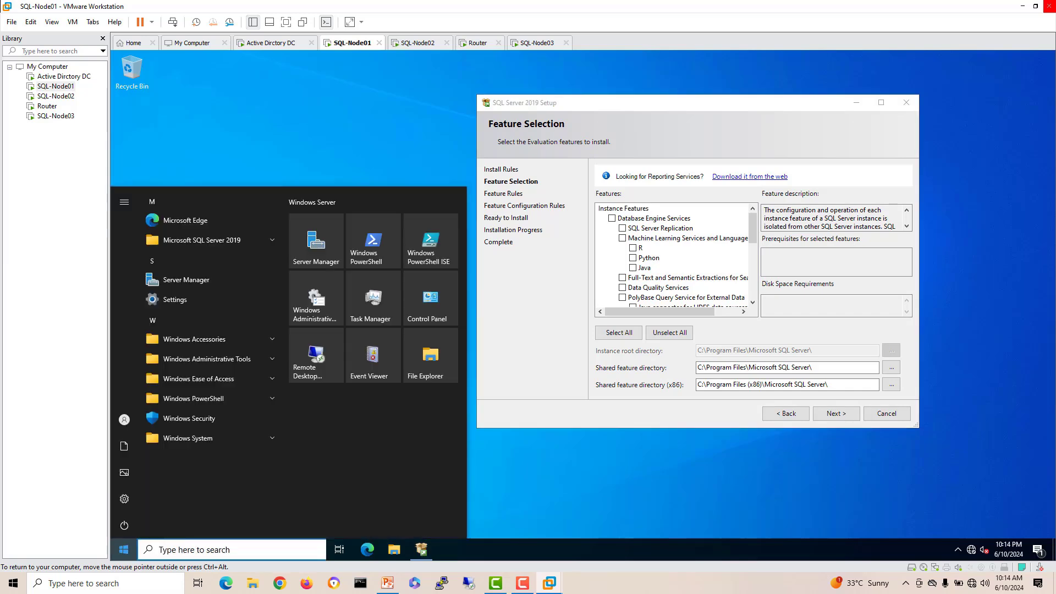
{"action": "type", "text": "fail"}
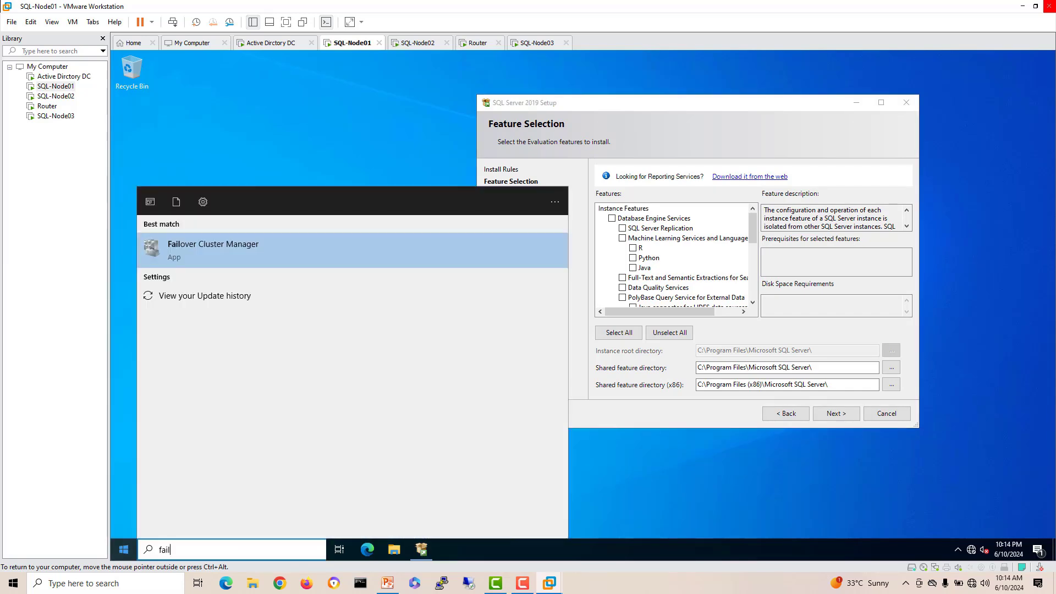
{"action": "key", "text": "Return"}
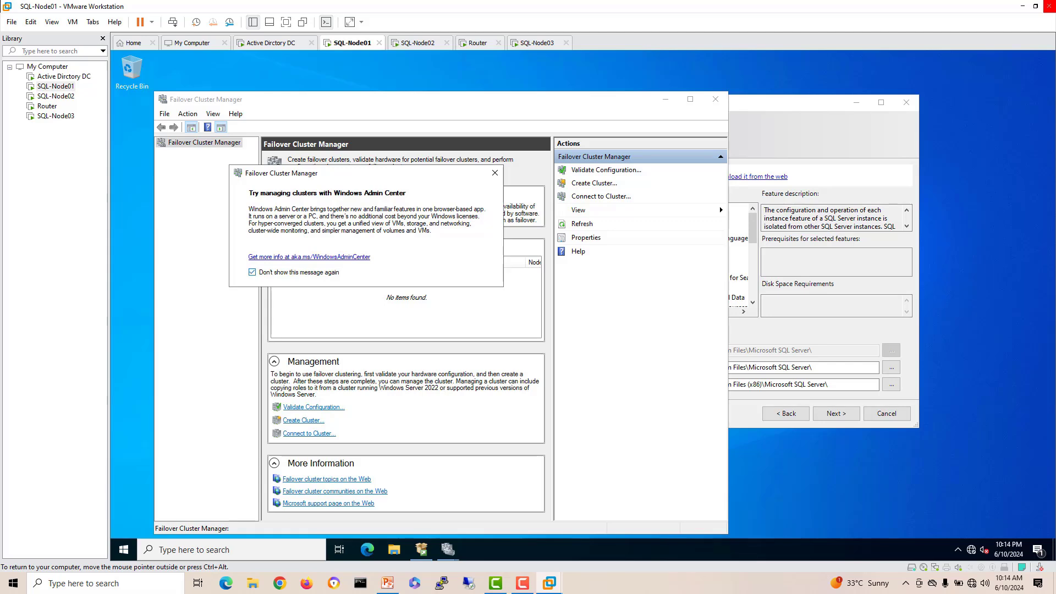
{"action": "left_click", "coordinate": [495, 173]}
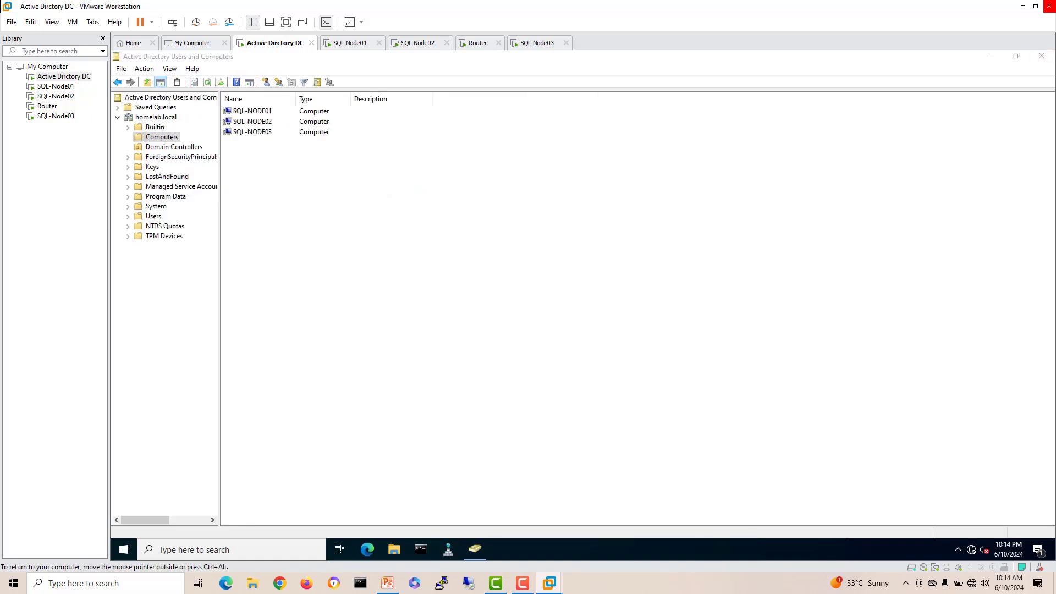
Step: On the Computers container's Security tab, add an account searching homelab.local for Computers objects
{"action": "left_click", "coordinate": [476, 549]}
{"action": "right_click", "coordinate": [162, 136]}
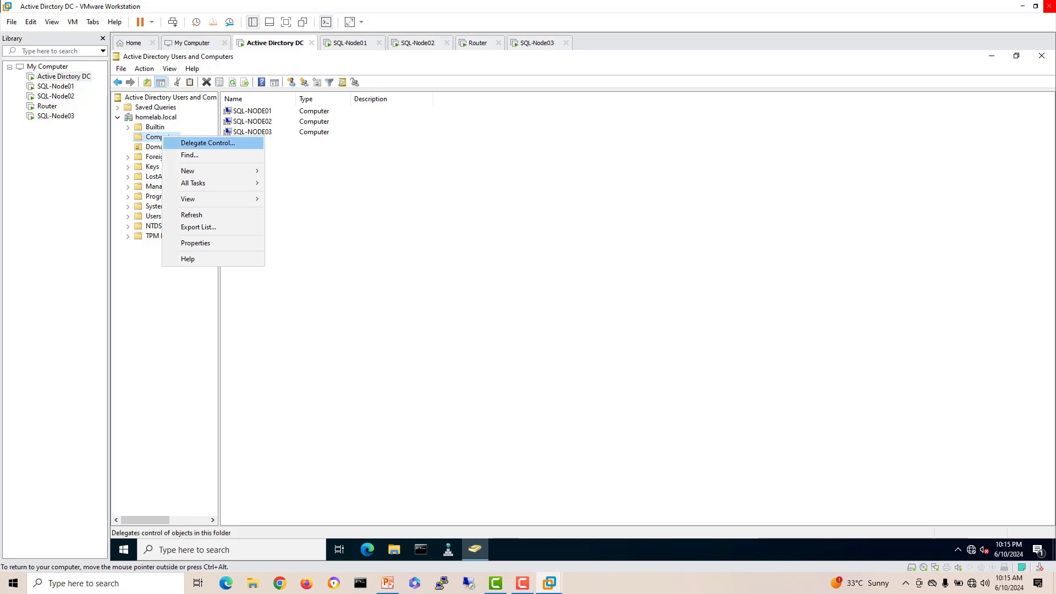
{"action": "left_click", "coordinate": [187, 243]}
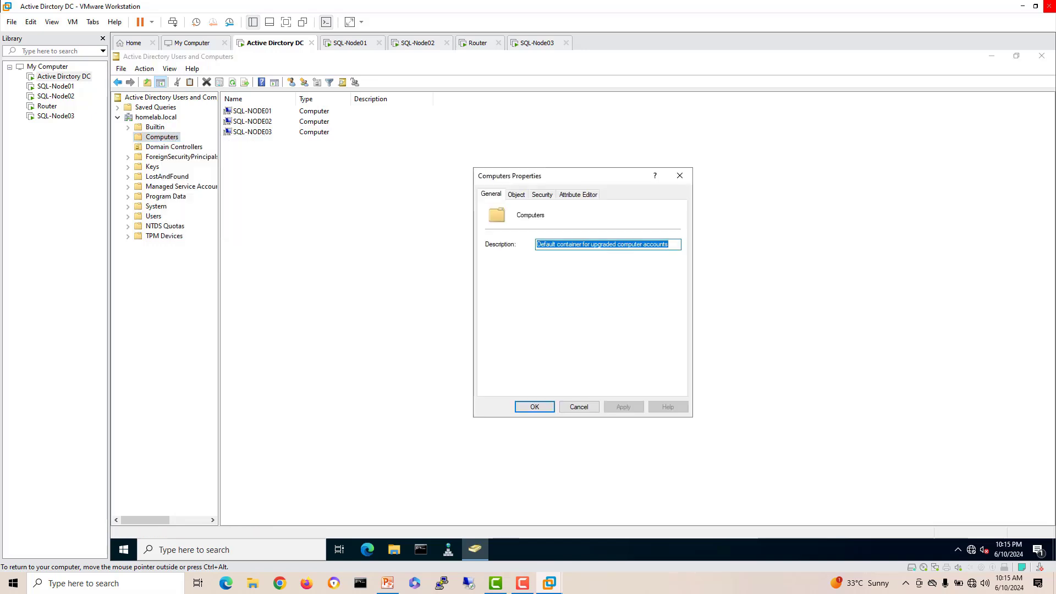
{"action": "left_click", "coordinate": [543, 195]}
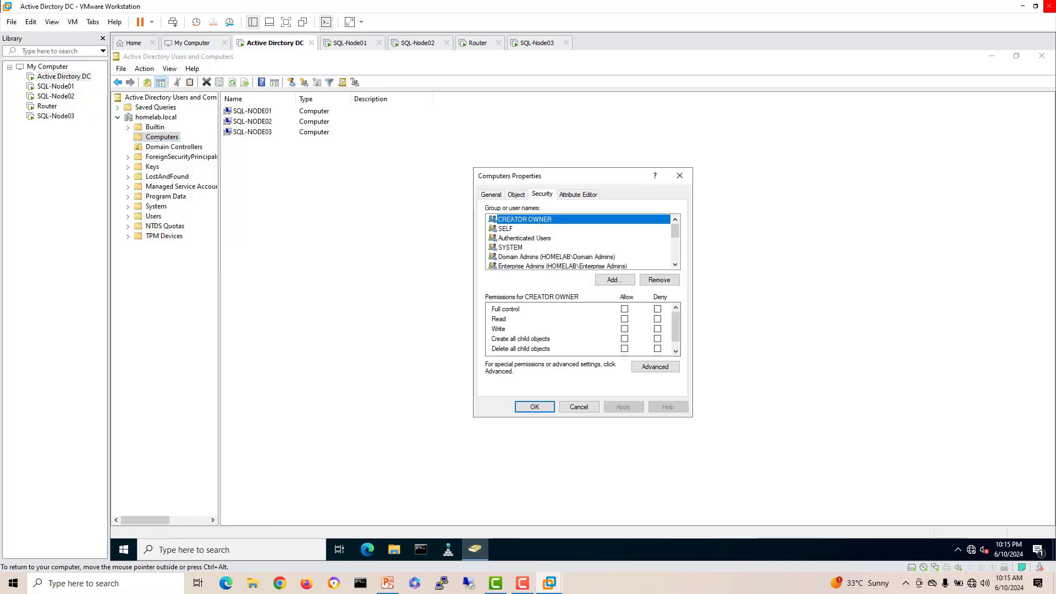
{"action": "left_click", "coordinate": [616, 279]}
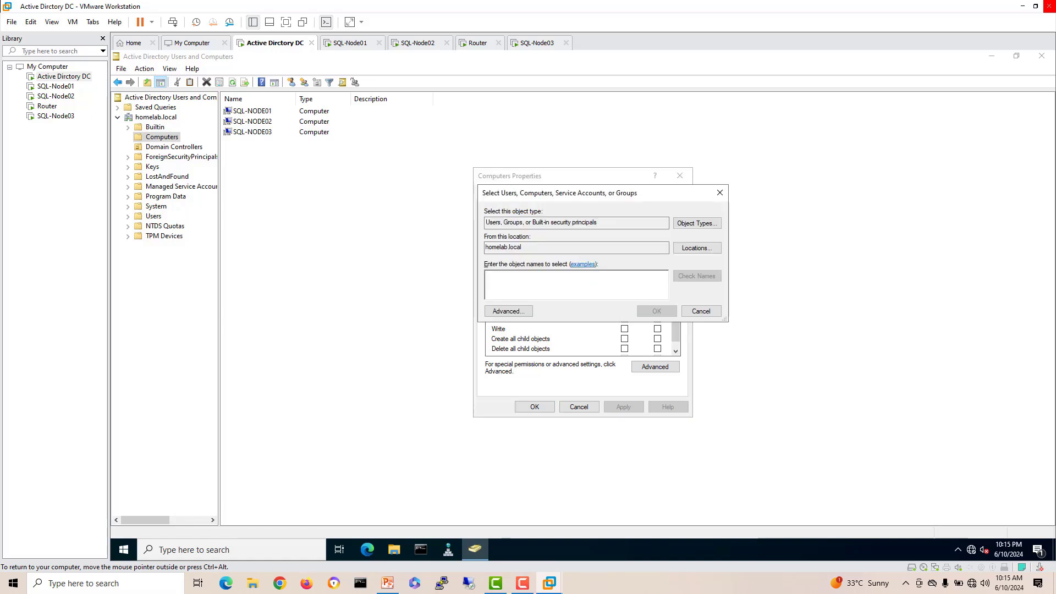
{"action": "left_click", "coordinate": [697, 248]}
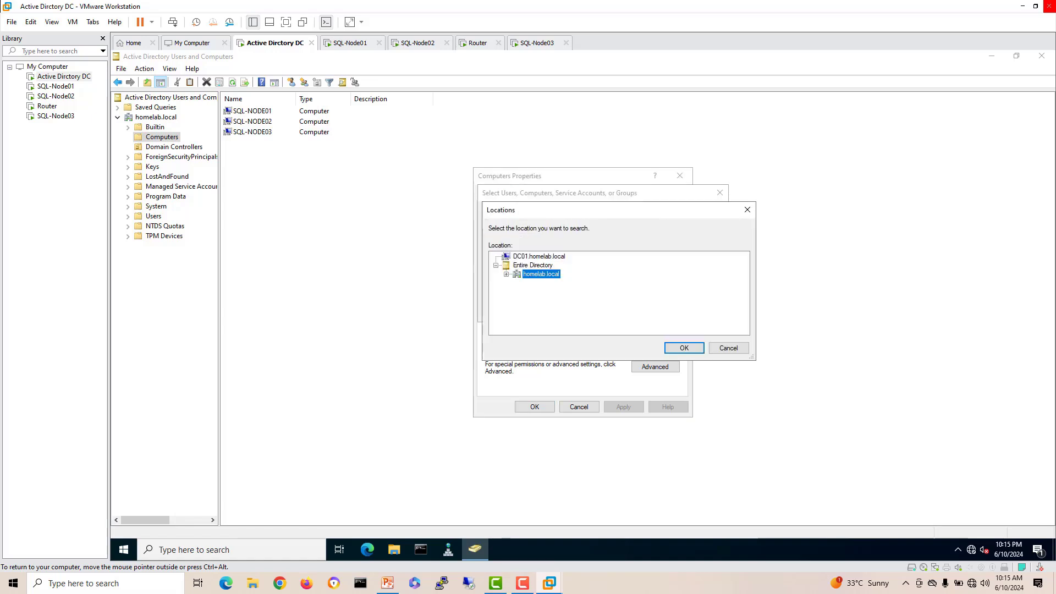
{"action": "left_click", "coordinate": [729, 347]}
{"action": "left_click", "coordinate": [692, 219]}
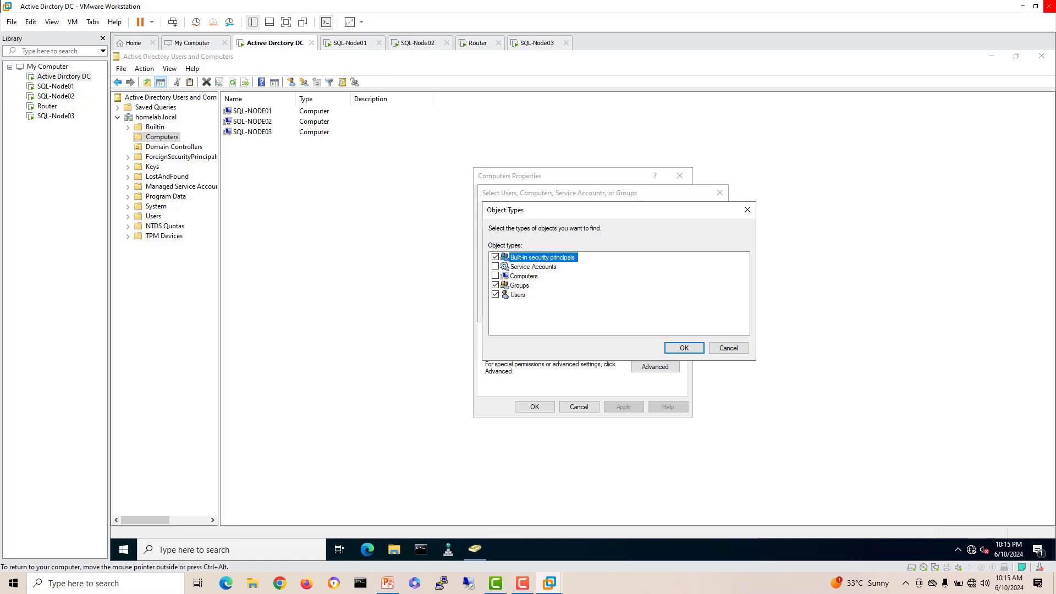
{"action": "left_click", "coordinate": [684, 348]}
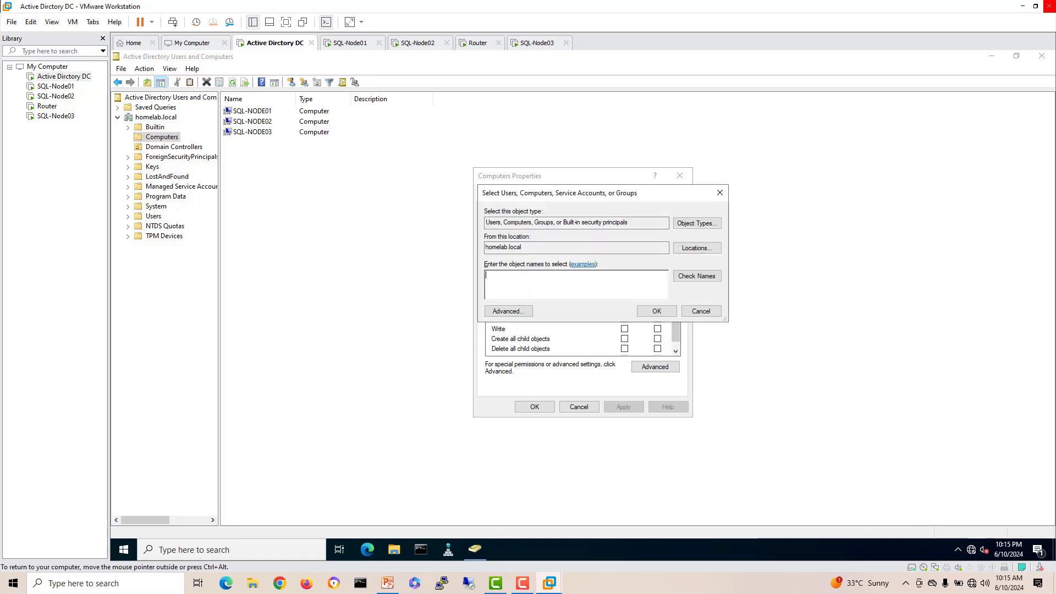
Step: Resolve 'sq' to SQL-NODE01 and SQL-NODE02, apply their permissions, and return to SQL-Node01
{"action": "type", "text": "sql"}
{"action": "left_click", "coordinate": [697, 275]}
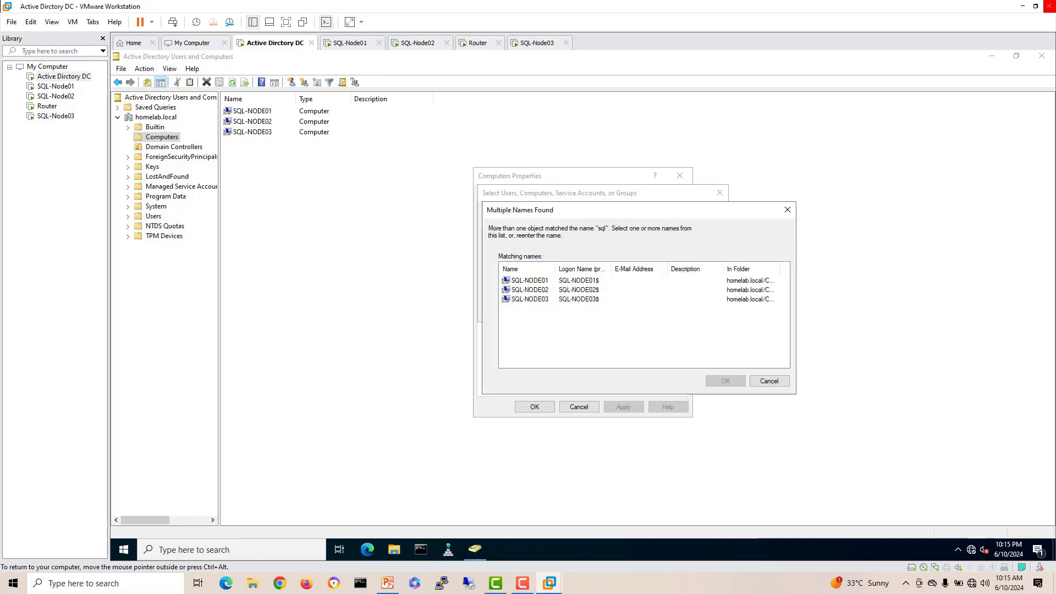
{"action": "left_click", "coordinate": [528, 289], "text": "ctrl"}
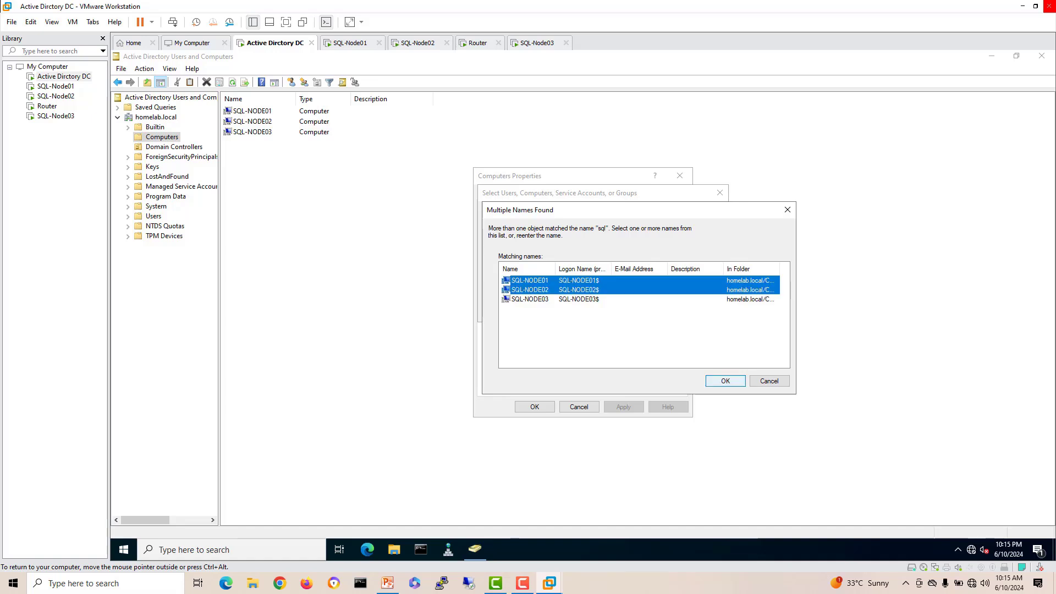
{"action": "left_click", "coordinate": [726, 381]}
{"action": "key", "text": "Return"}
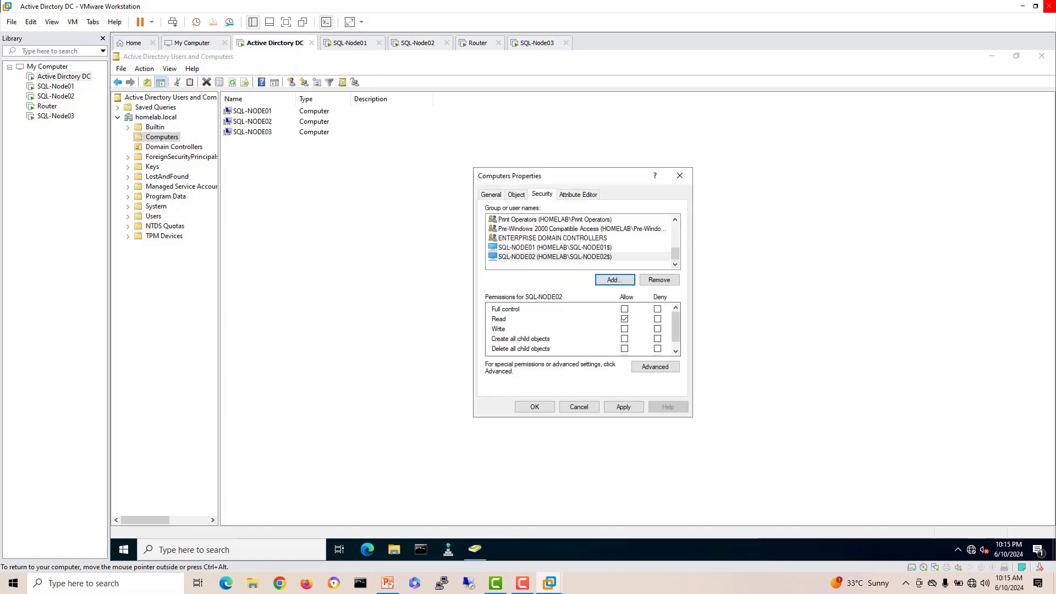
{"action": "left_click", "coordinate": [623, 407]}
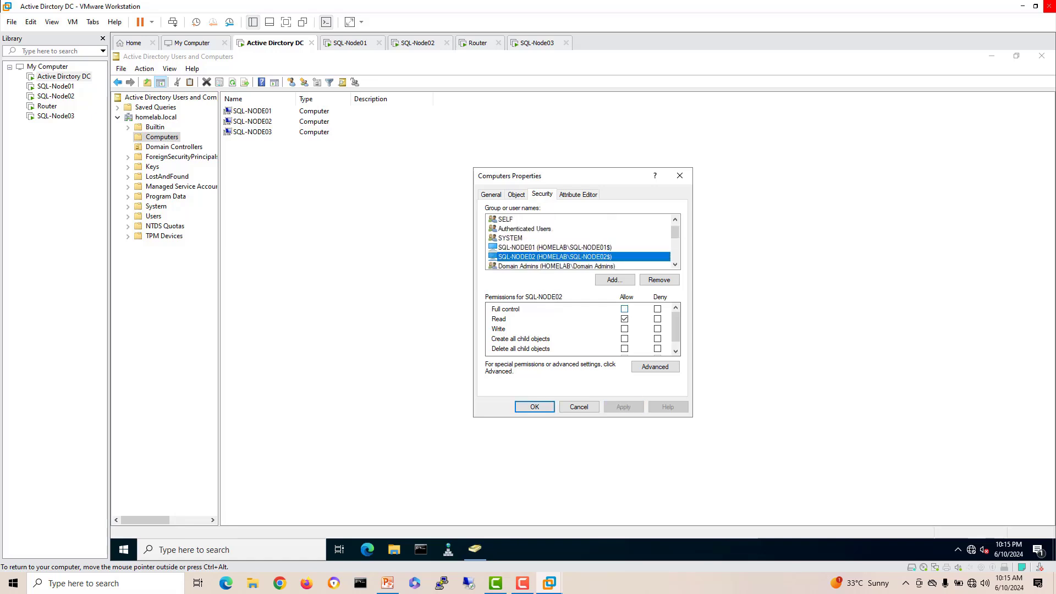
{"action": "key", "text": "Return"}
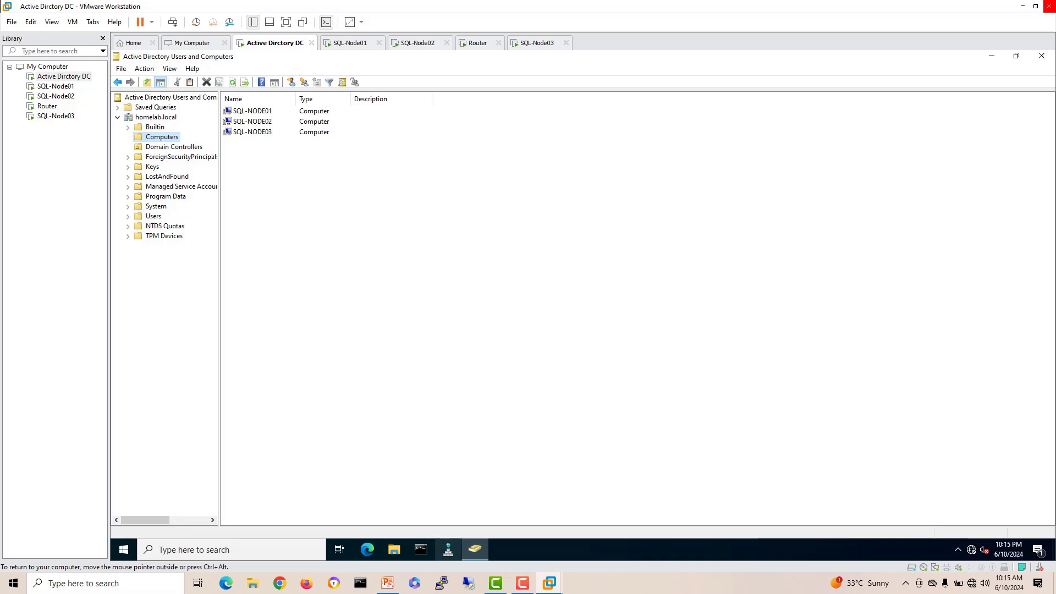
{"action": "left_click", "coordinate": [350, 43]}
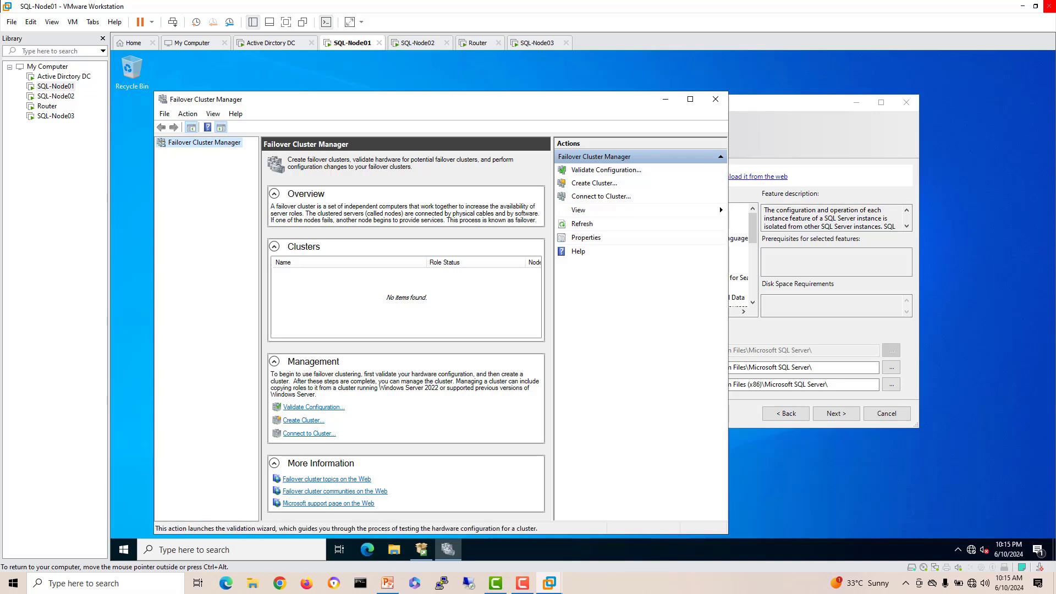
Step: Start the Validate a Configuration wizard and choose SQL-NODE01 and SQL-NODE02 as the servers
{"action": "left_click", "coordinate": [606, 170]}
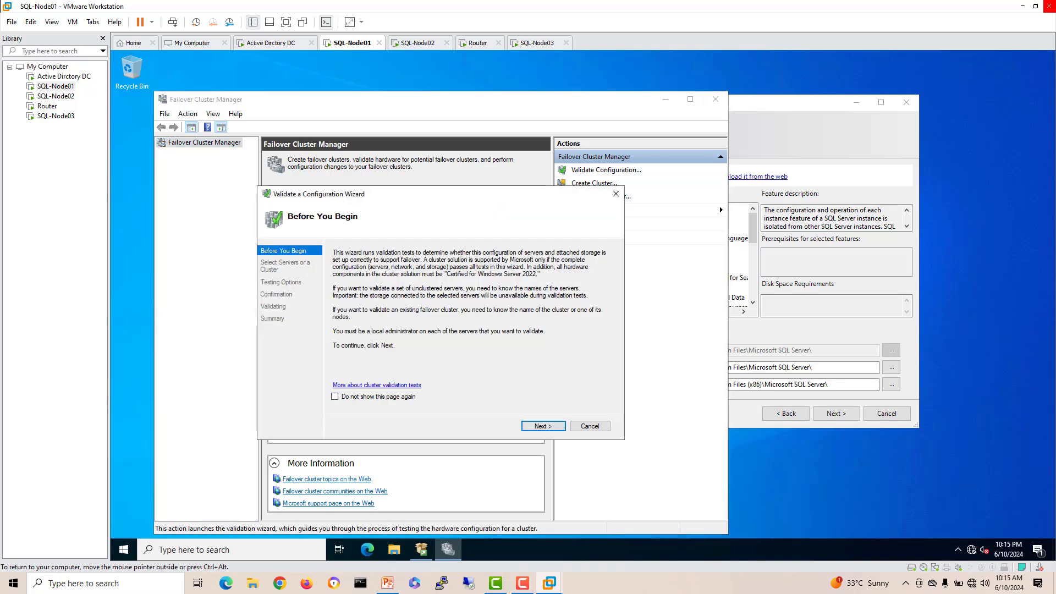
{"action": "key", "text": "Return"}
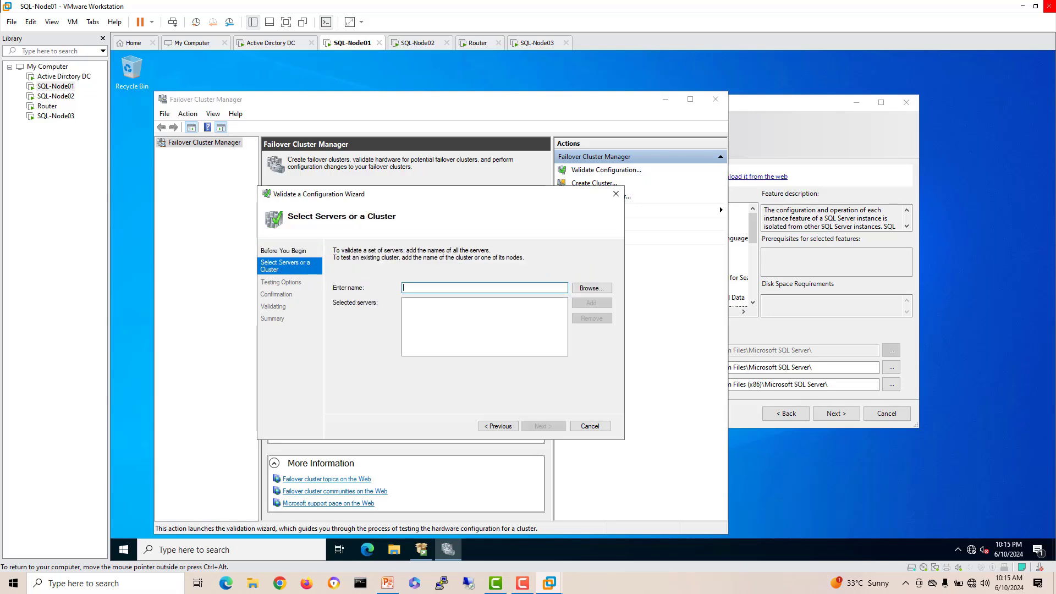
{"action": "key", "text": "Tab"}
{"action": "key", "text": "Return"}
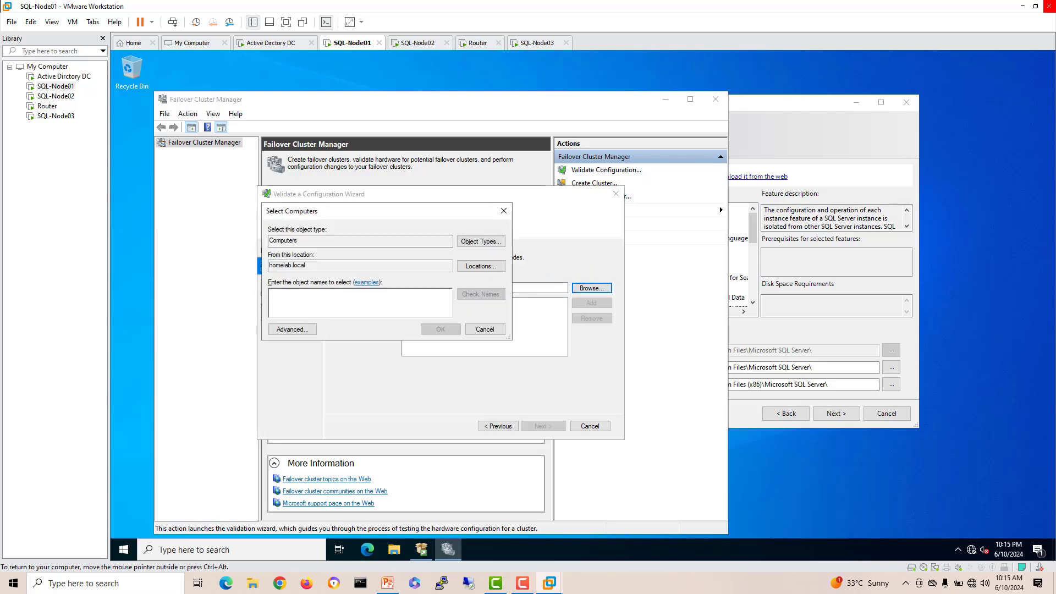
{"action": "type", "text": "sql"}
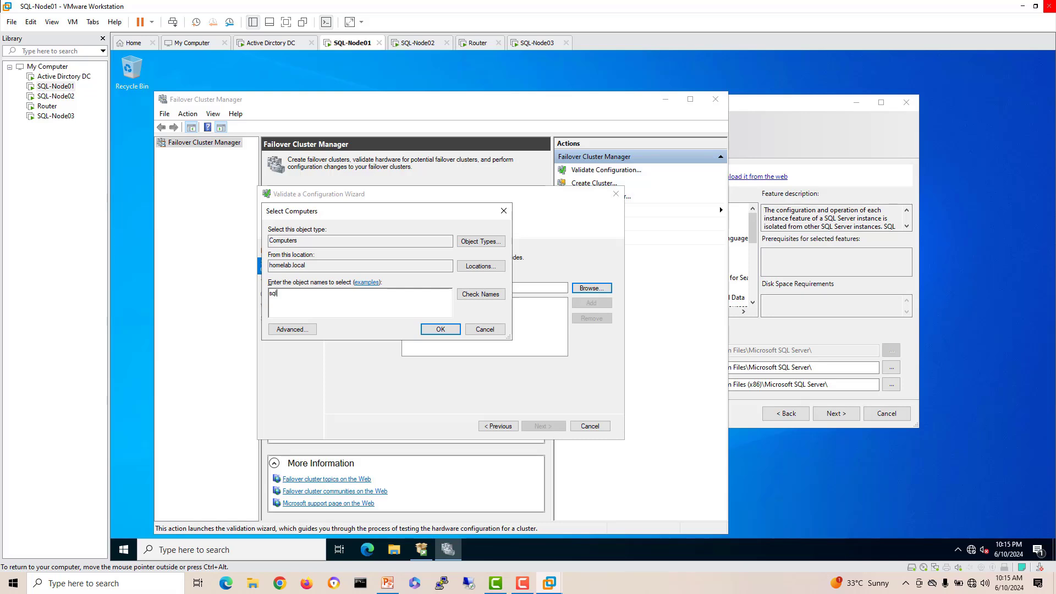
{"action": "key", "text": "Return"}
{"action": "key", "text": "Down"}
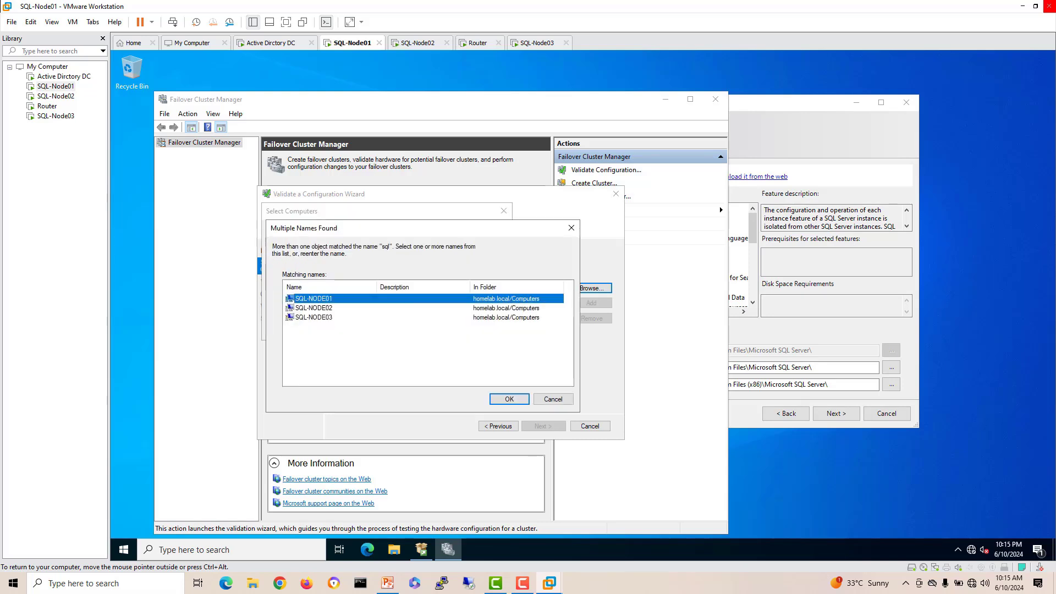
{"action": "key", "text": "shift+Down"}
{"action": "key", "text": "Return"}
{"action": "key", "text": "Return"}
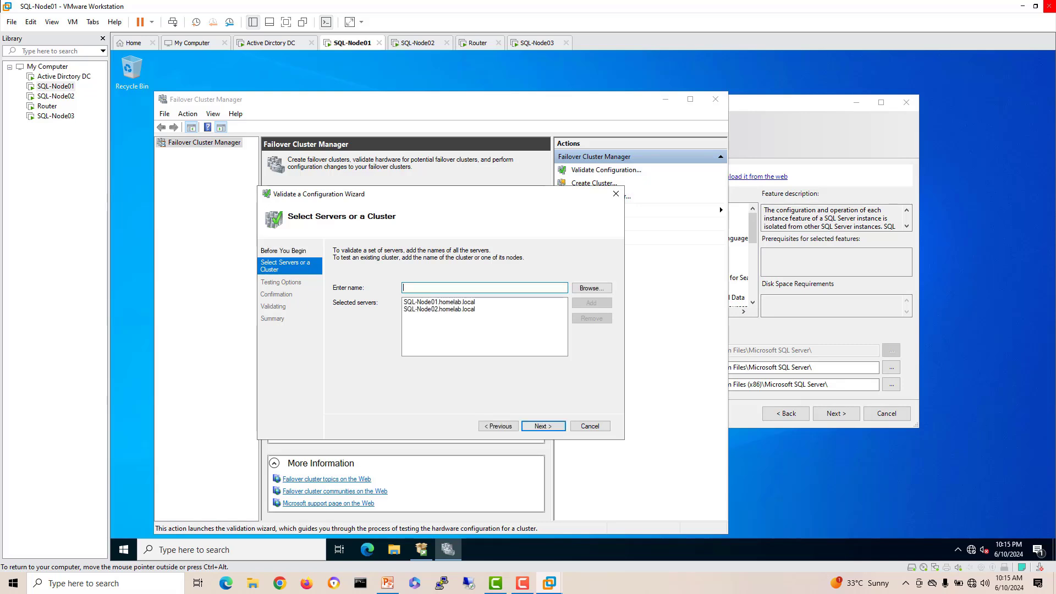
Step: Choose to run all tests and start the validation
{"action": "key", "text": "Return"}
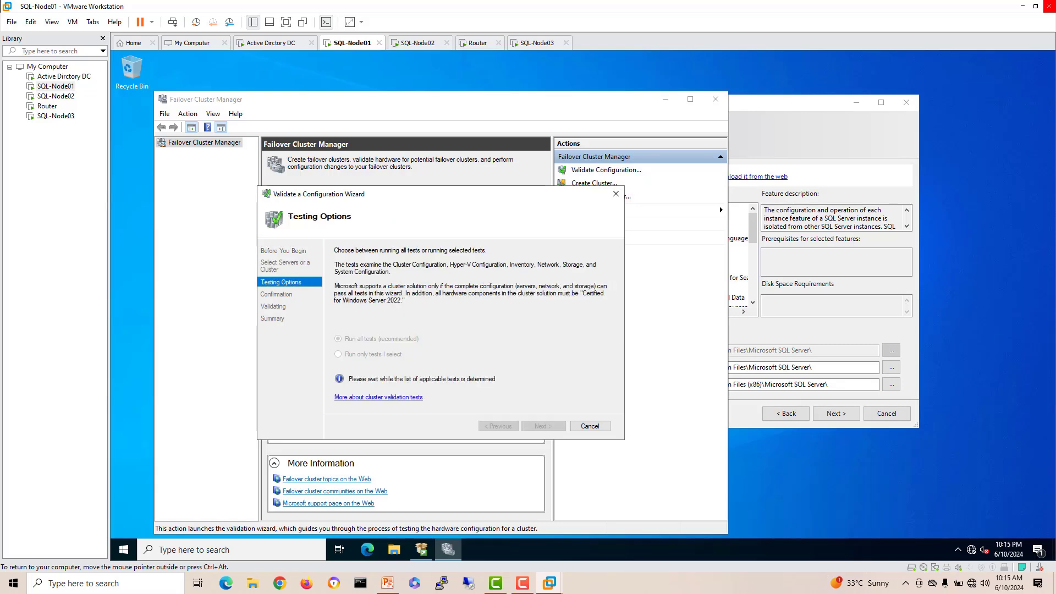
{"action": "key", "text": "Return"}
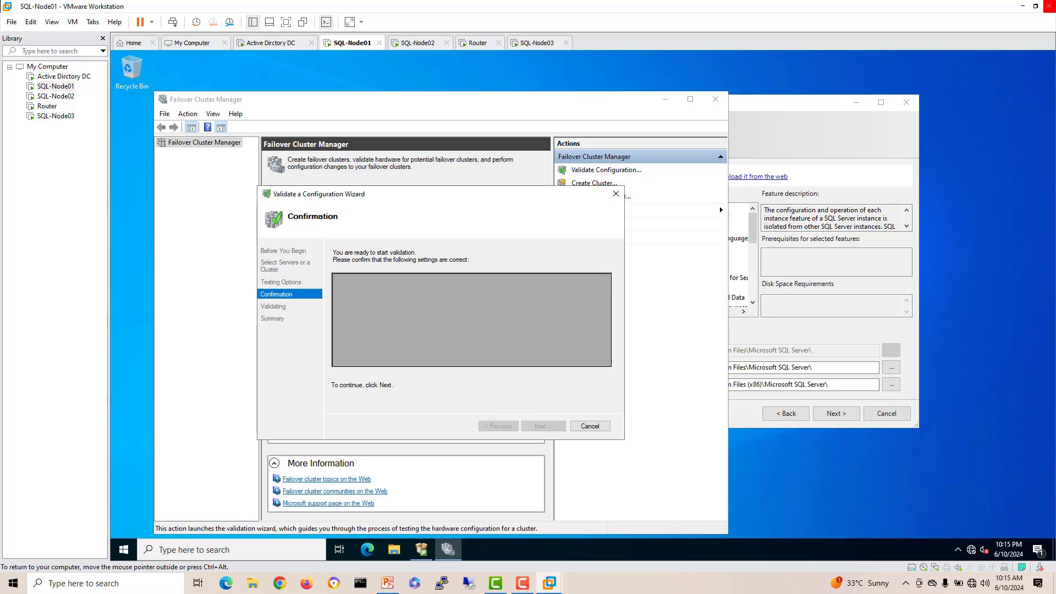
{"action": "left_click_drag", "start_coordinate": [493, 195], "coordinate": [478, 158]}
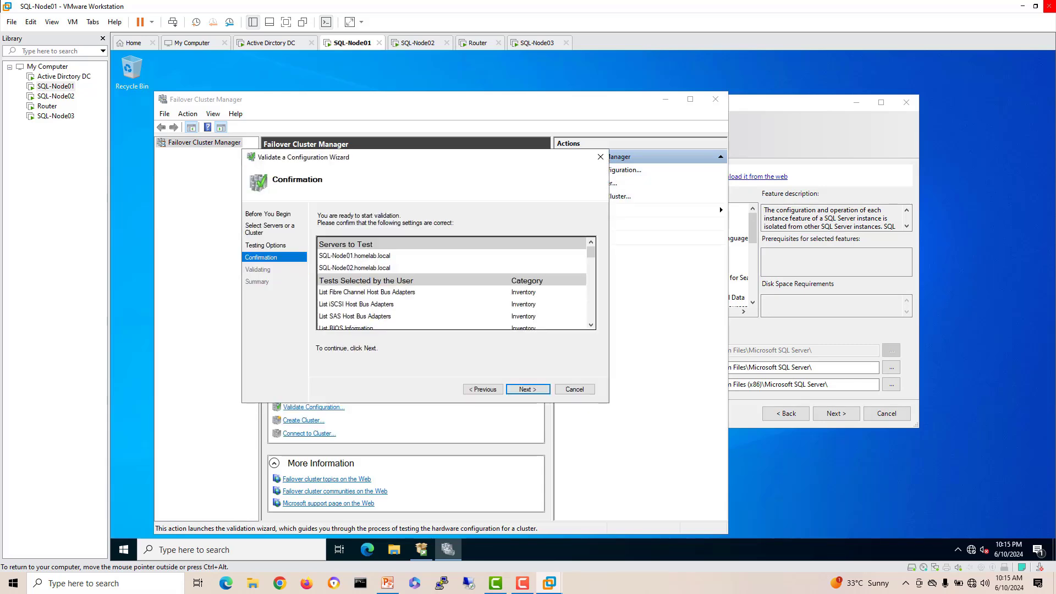
{"action": "key", "text": "Return"}
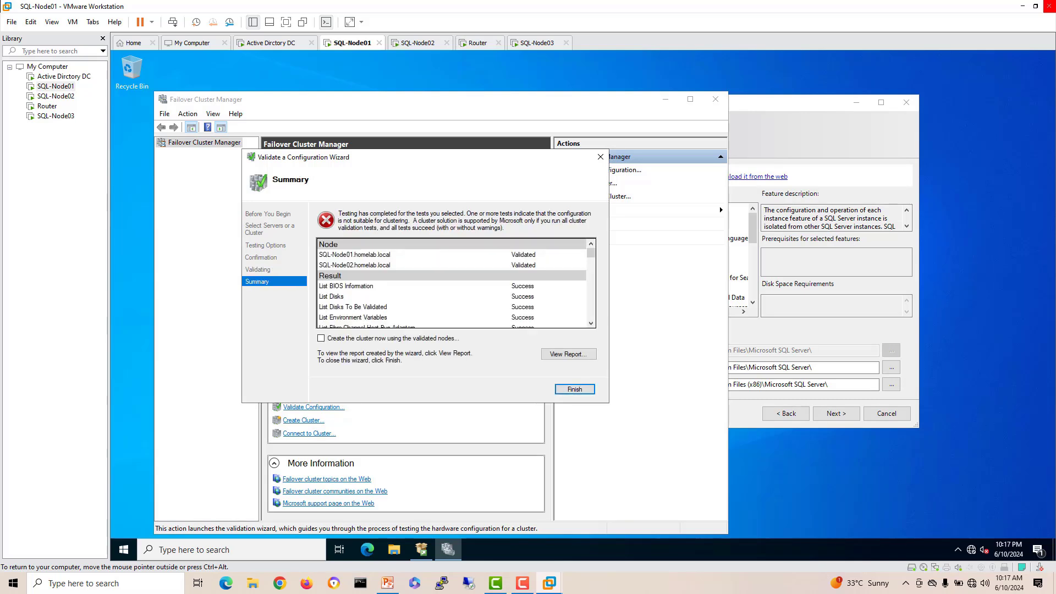
Step: Tick 'Create the cluster now', scroll through the validation summary, and open View Report
{"action": "left_click", "coordinate": [321, 338]}
{"action": "scroll", "coordinate": [455, 283], "scroll_direction": "down", "scroll_amount": 10}
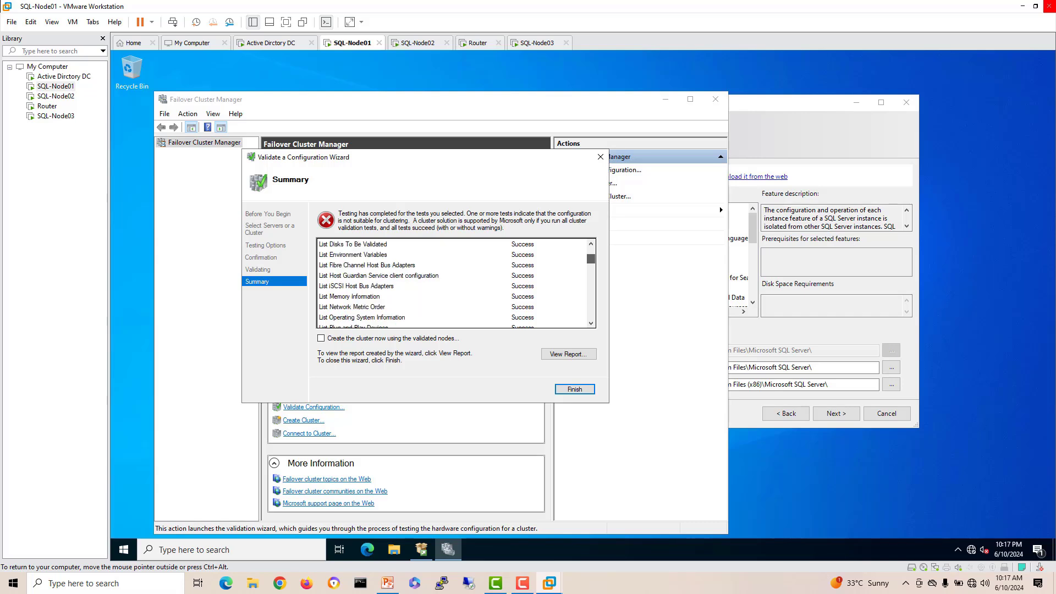
{"action": "scroll", "coordinate": [455, 283], "scroll_direction": "down", "scroll_amount": 2}
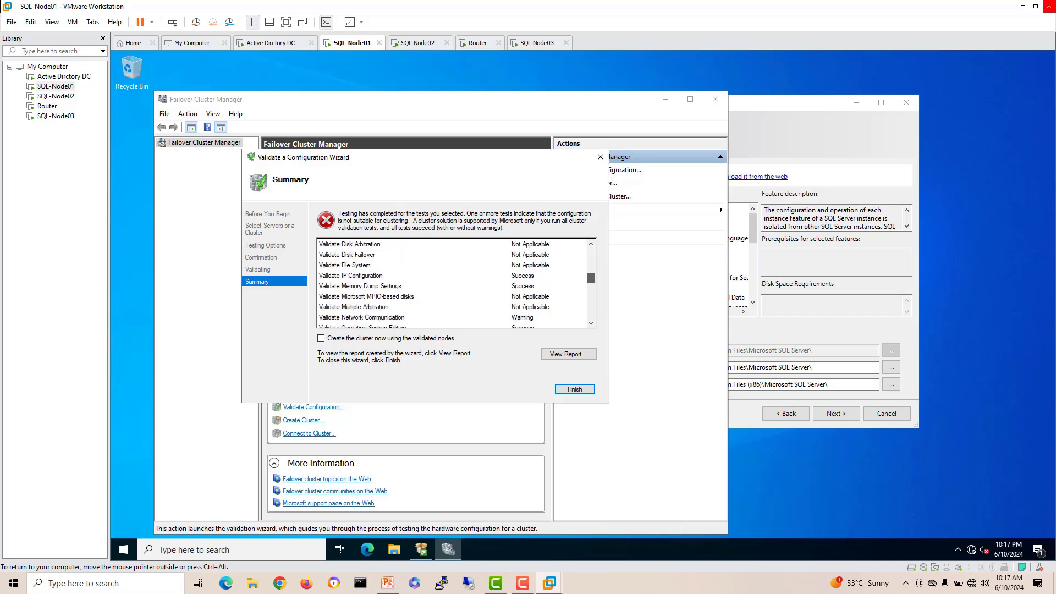
{"action": "scroll", "coordinate": [456, 283], "scroll_direction": "down", "scroll_amount": 6}
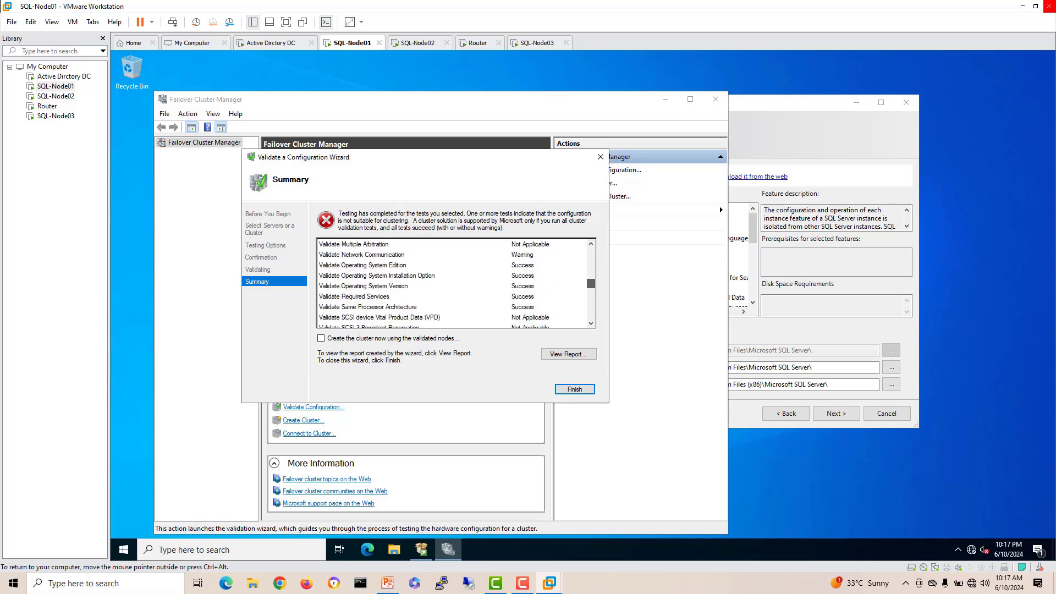
{"action": "scroll", "coordinate": [455, 284], "scroll_direction": "down", "scroll_amount": 5}
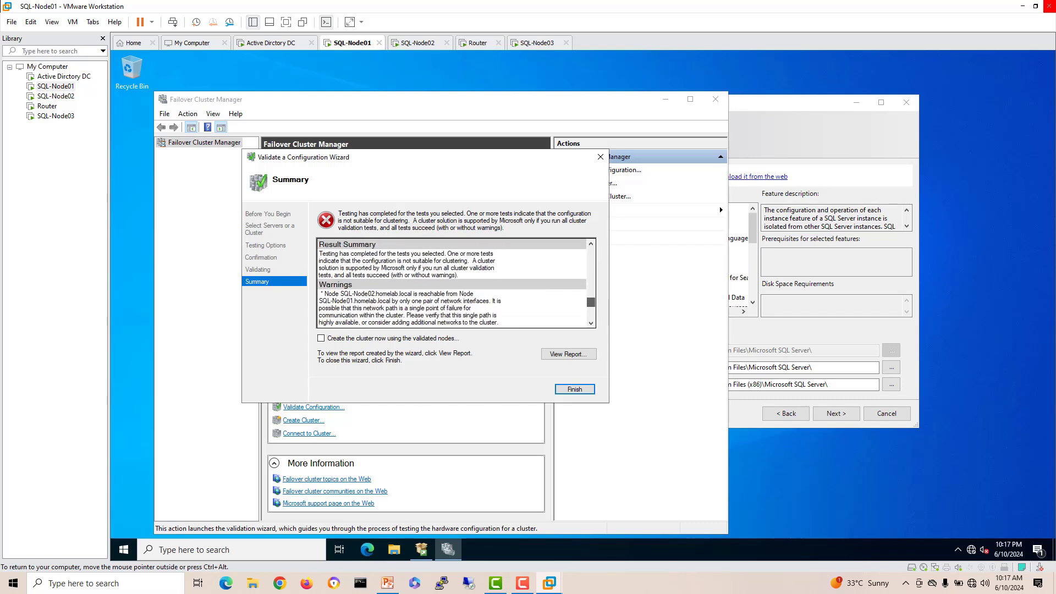
{"action": "left_click", "coordinate": [569, 354]}
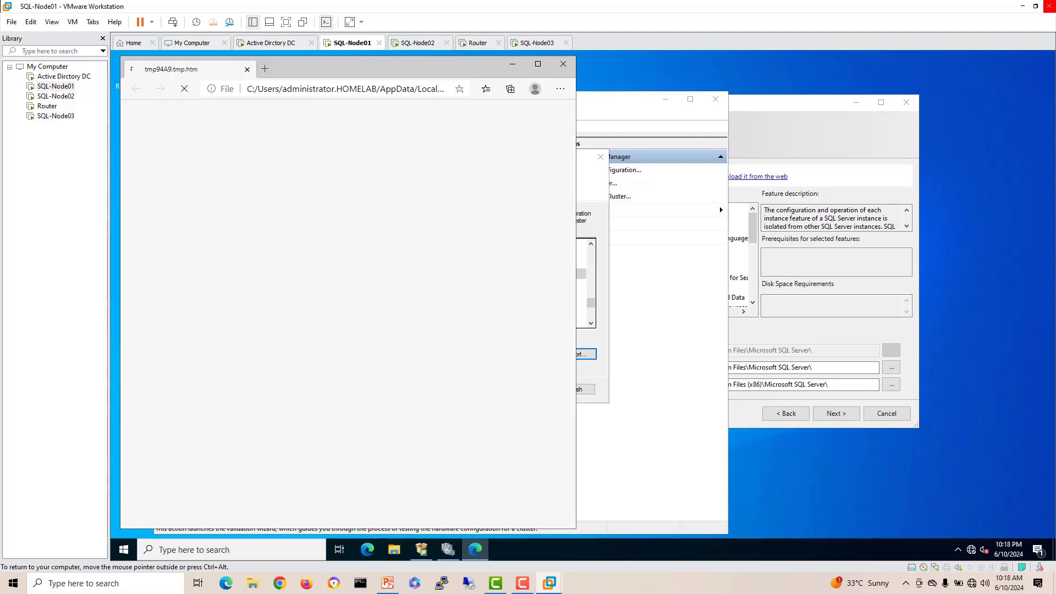
Step: Maximize the validation report window and scroll through the report's results
{"action": "left_click", "coordinate": [538, 64]}
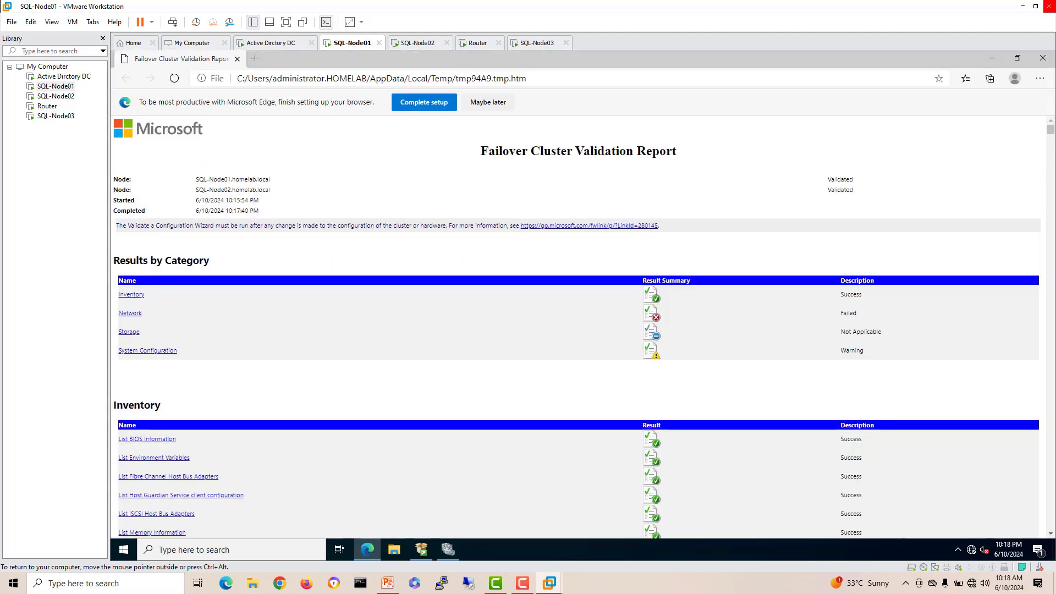
{"action": "scroll", "coordinate": [578, 330], "scroll_direction": "down", "scroll_amount": 1}
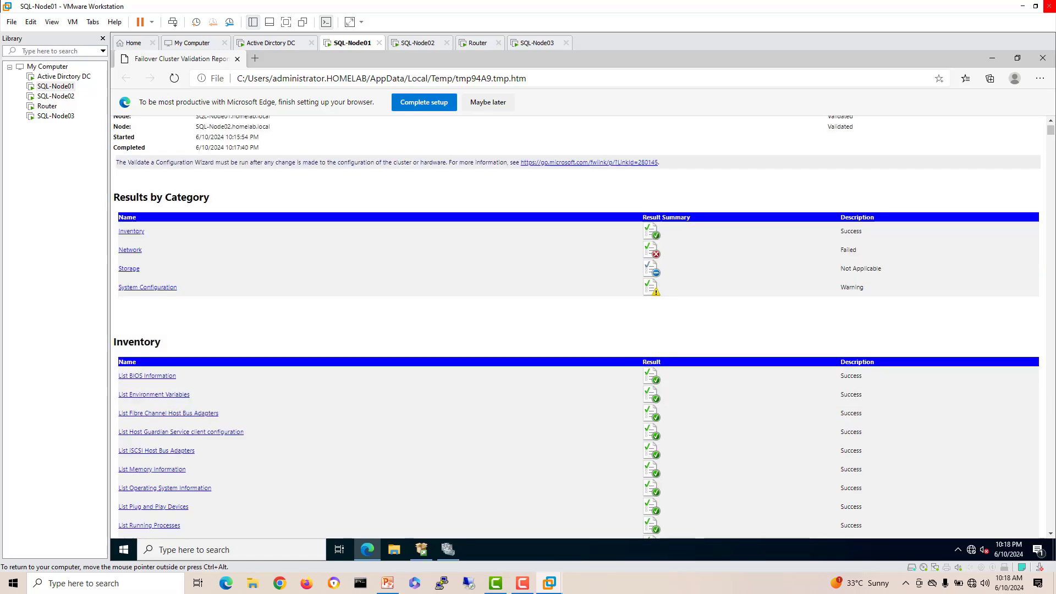
{"action": "scroll", "coordinate": [578, 330], "scroll_direction": "down", "scroll_amount": 5}
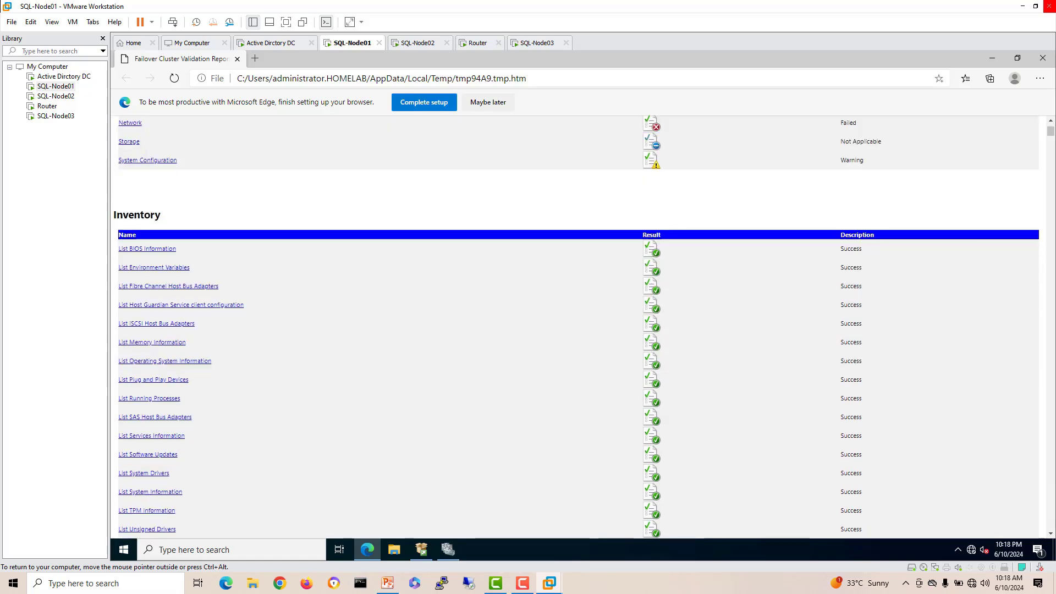
{"action": "scroll", "coordinate": [578, 330], "scroll_direction": "down", "scroll_amount": 1}
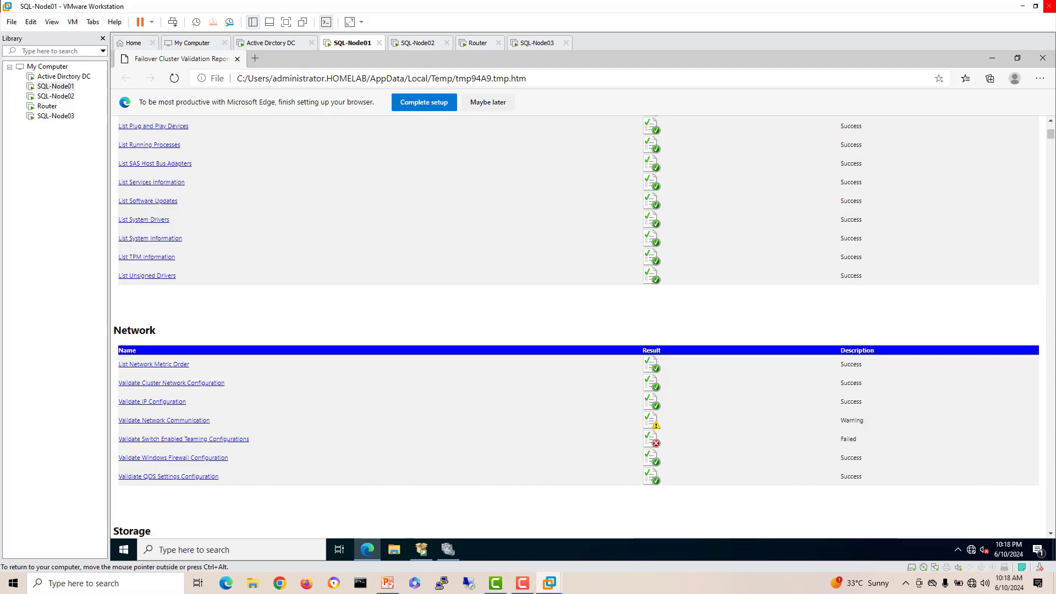
{"action": "scroll", "coordinate": [577, 330], "scroll_direction": "down", "scroll_amount": 2}
{"action": "scroll", "coordinate": [577, 330], "scroll_direction": "down", "scroll_amount": 5}
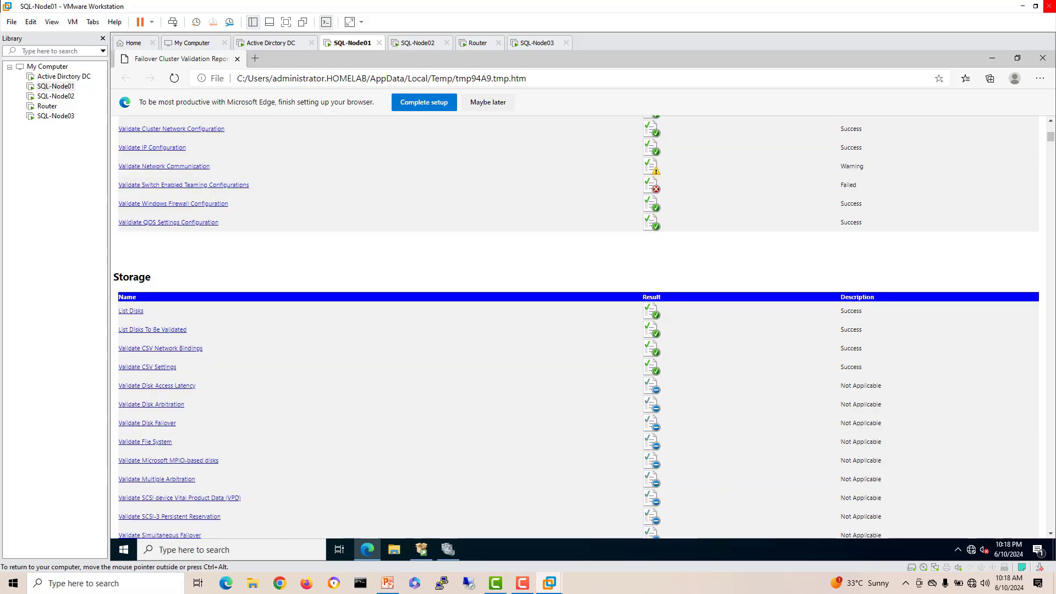
{"action": "scroll", "coordinate": [577, 330], "scroll_direction": "down", "scroll_amount": 4}
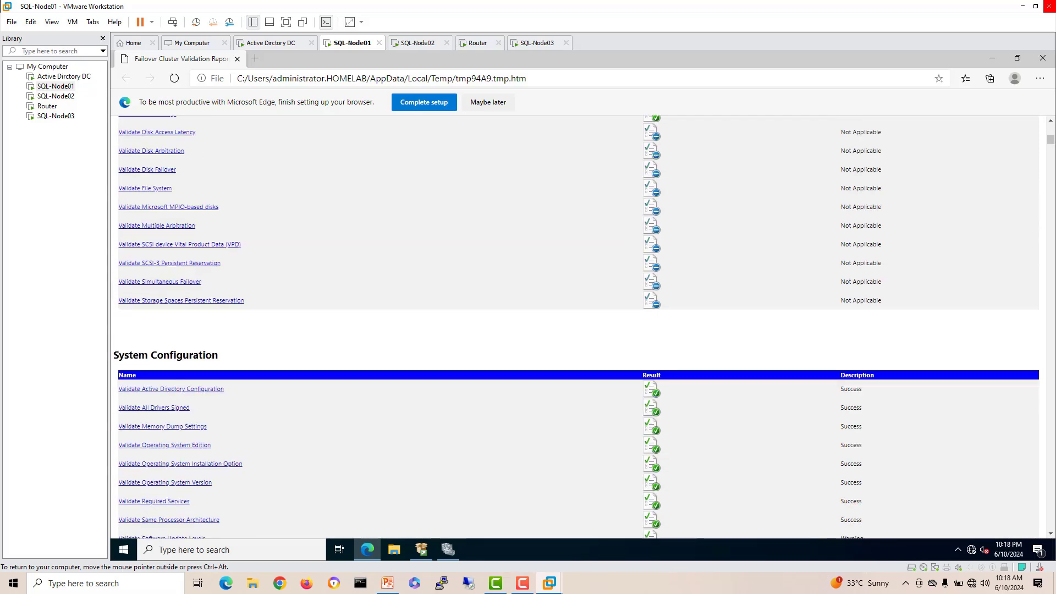
{"action": "scroll", "coordinate": [577, 330], "scroll_direction": "down", "scroll_amount": 9}
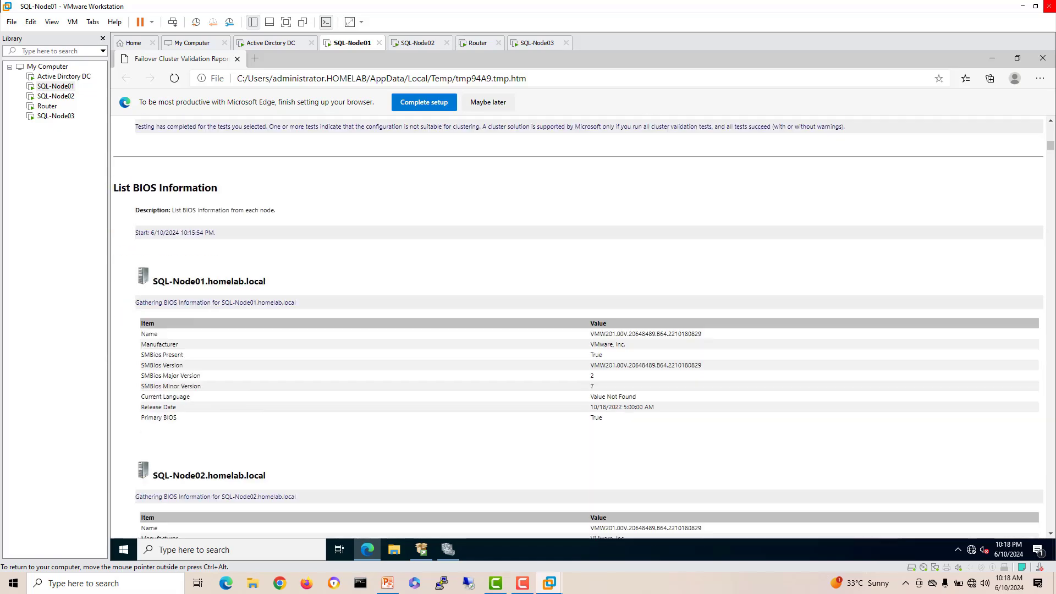
{"action": "scroll", "coordinate": [578, 330], "scroll_direction": "up", "scroll_amount": 12}
{"action": "scroll", "coordinate": [578, 330], "scroll_direction": "up", "scroll_amount": 7}
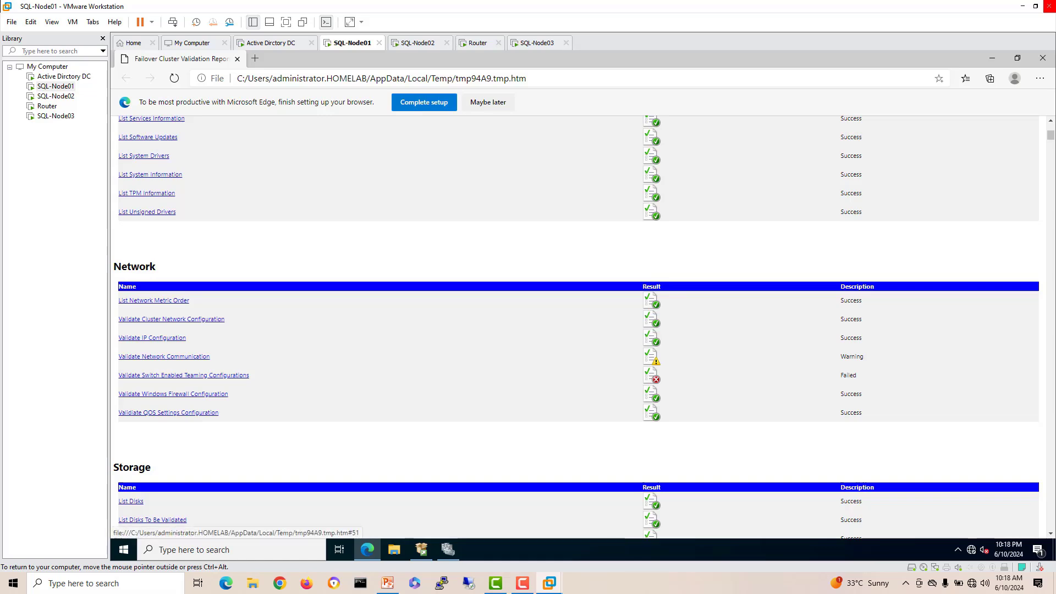
{"action": "scroll", "coordinate": [578, 330], "scroll_direction": "up", "scroll_amount": 4}
{"action": "scroll", "coordinate": [577, 330], "scroll_direction": "up", "scroll_amount": 3}
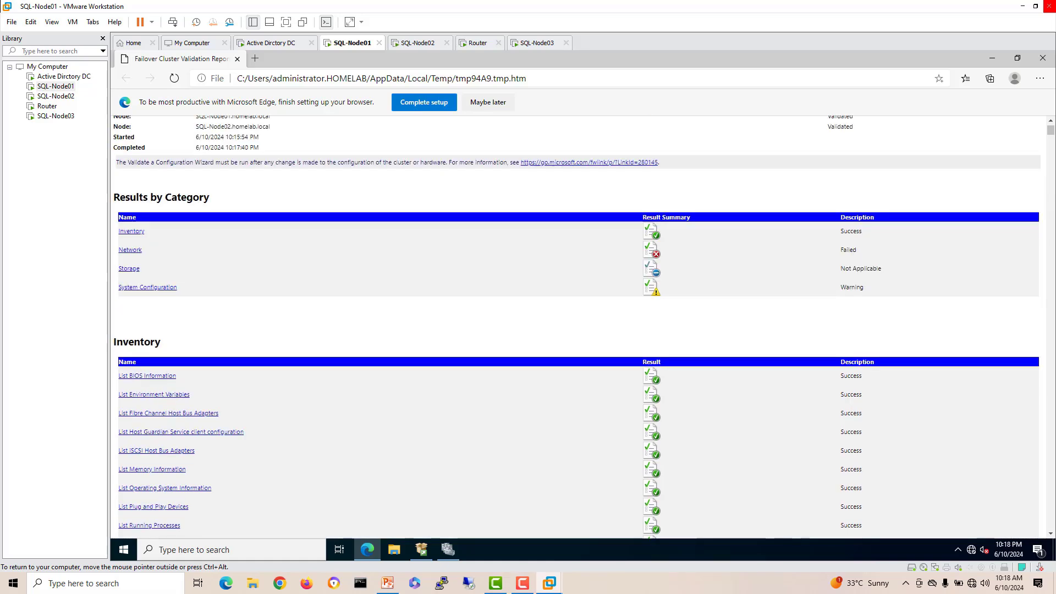
{"action": "scroll", "coordinate": [577, 330], "scroll_direction": "up", "scroll_amount": 1}
Step: Read the WMI error in the failed Validate Switch Enabled Teaming test, then close the report
{"action": "left_click", "coordinate": [130, 313]}
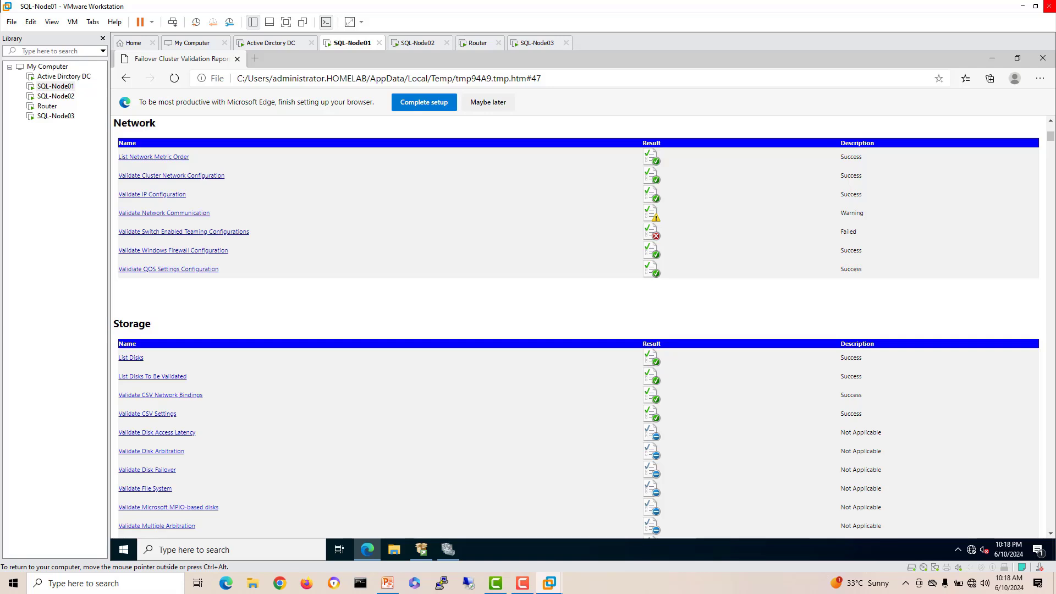
{"action": "left_click", "coordinate": [184, 232]}
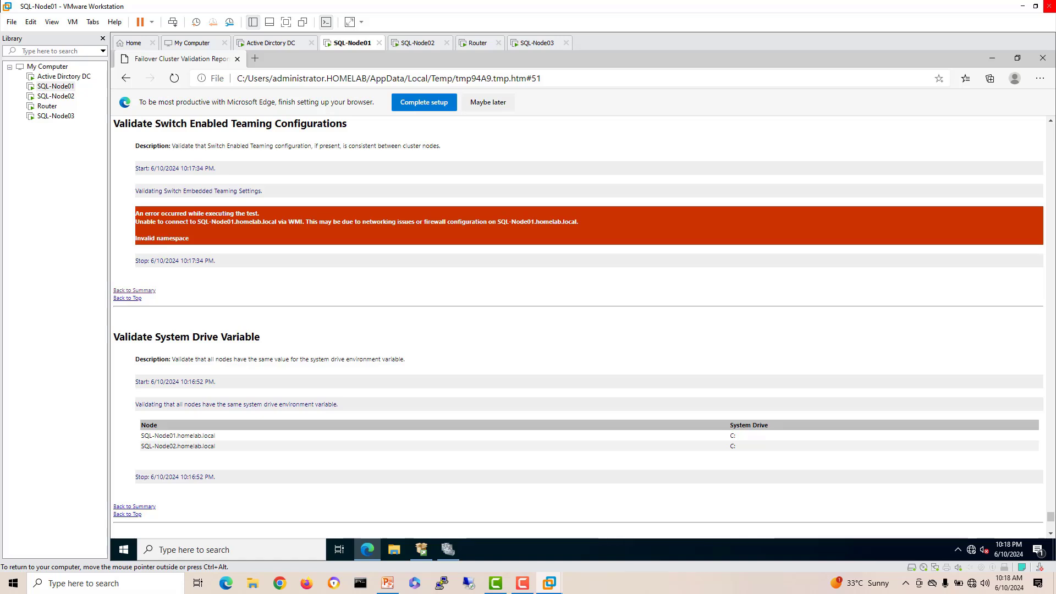
{"action": "scroll", "coordinate": [578, 324], "scroll_direction": "down", "scroll_amount": 4}
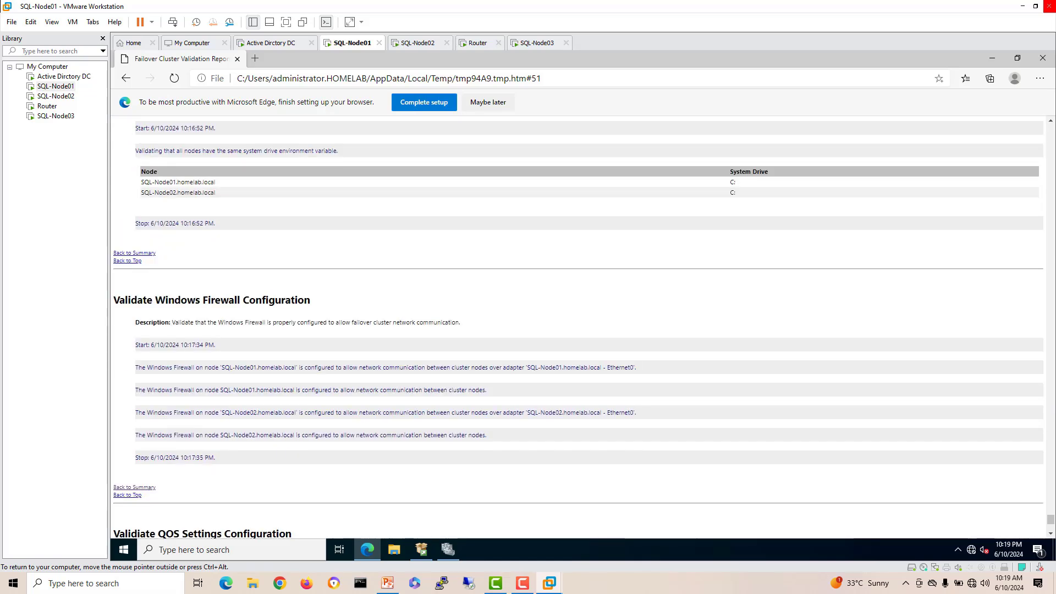
{"action": "scroll", "coordinate": [577, 324], "scroll_direction": "up", "scroll_amount": 2}
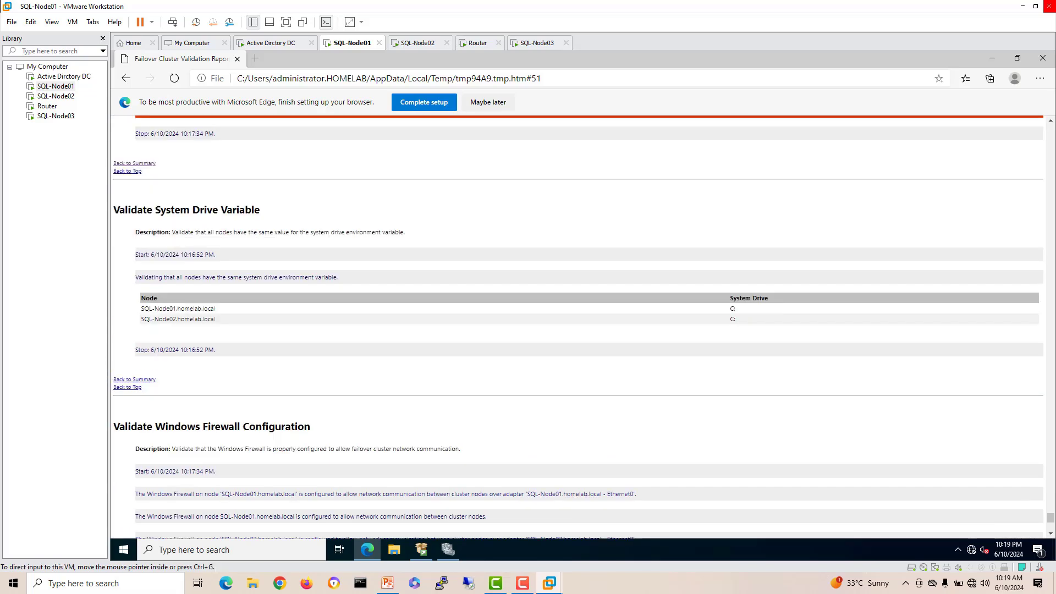
{"action": "left_click", "coordinate": [1043, 57]}
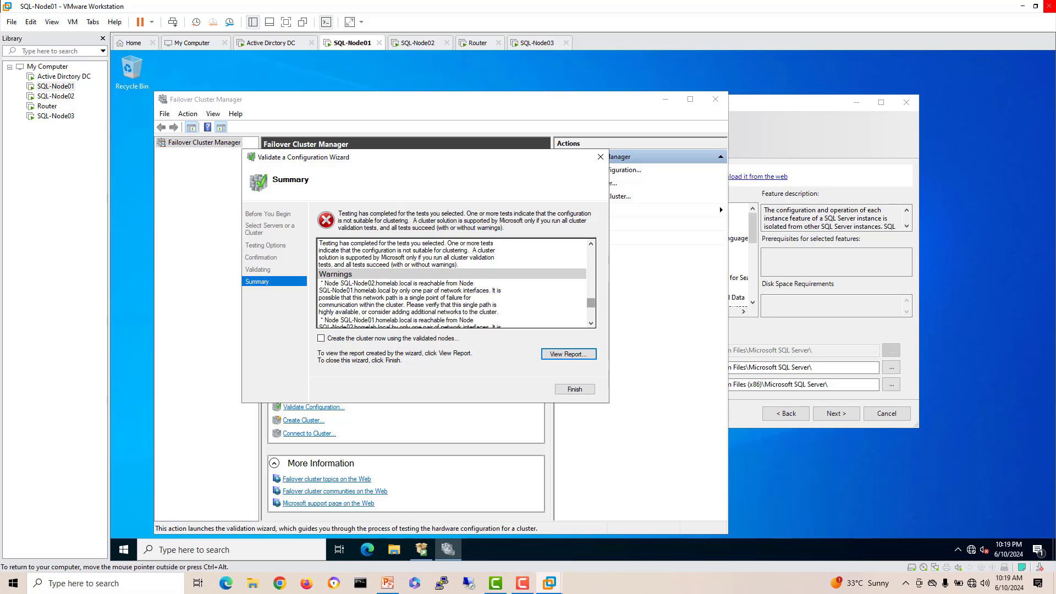
Step: Scroll to the WMI connection error in the wizard summary, then finish the wizard
{"action": "scroll", "coordinate": [452, 284], "scroll_direction": "down", "scroll_amount": 5}
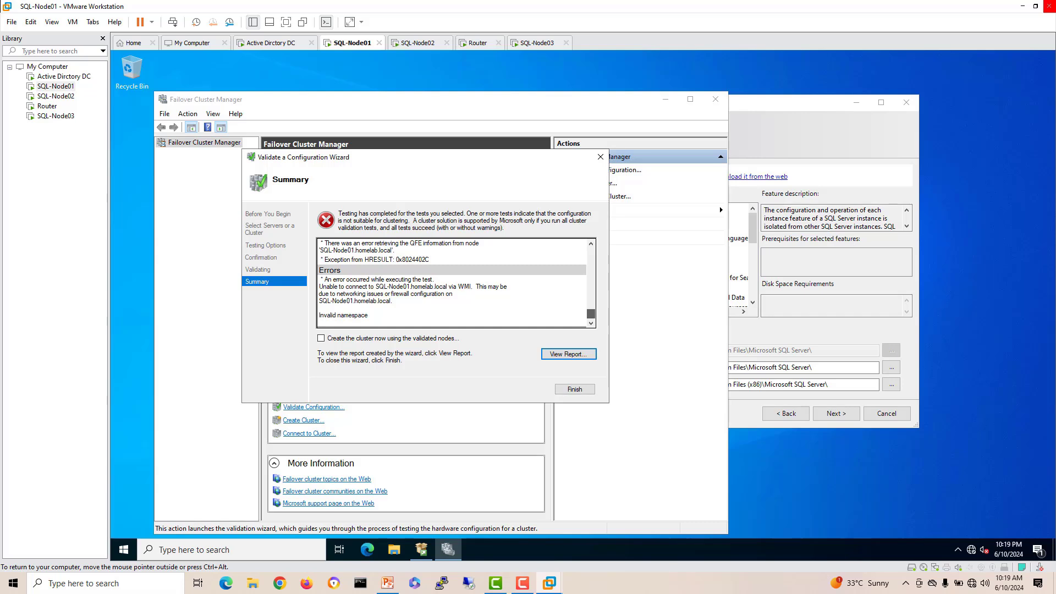
{"action": "left_click", "coordinate": [414, 298]}
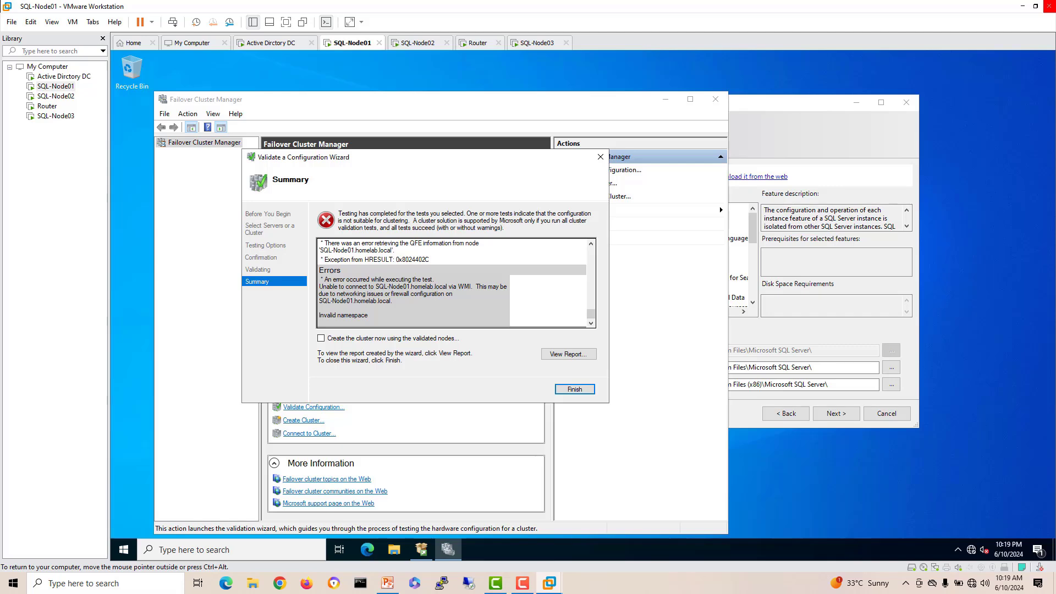
{"action": "key", "text": "Return"}
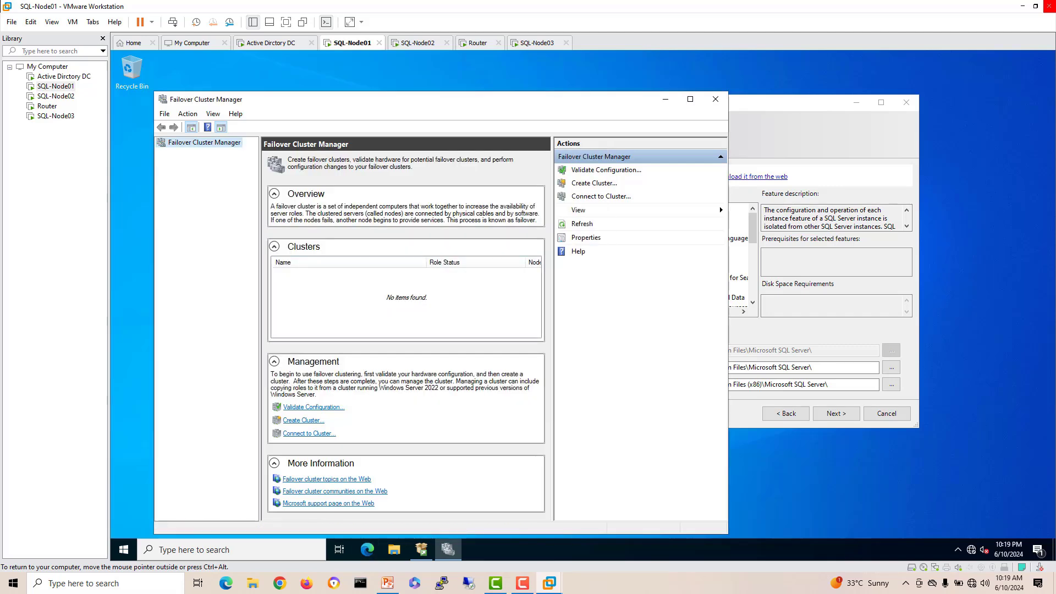
Step: Check the Local Server properties in Server Manager on SQL-Node01 and SQL-Node02
{"action": "left_click", "coordinate": [124, 549]}
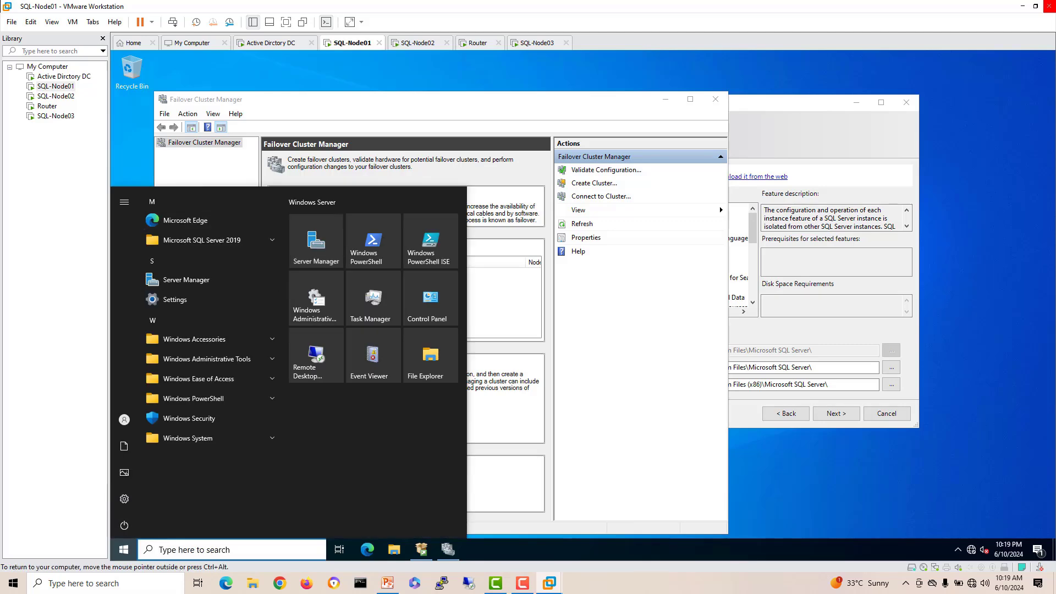
{"action": "left_click", "coordinate": [316, 242]}
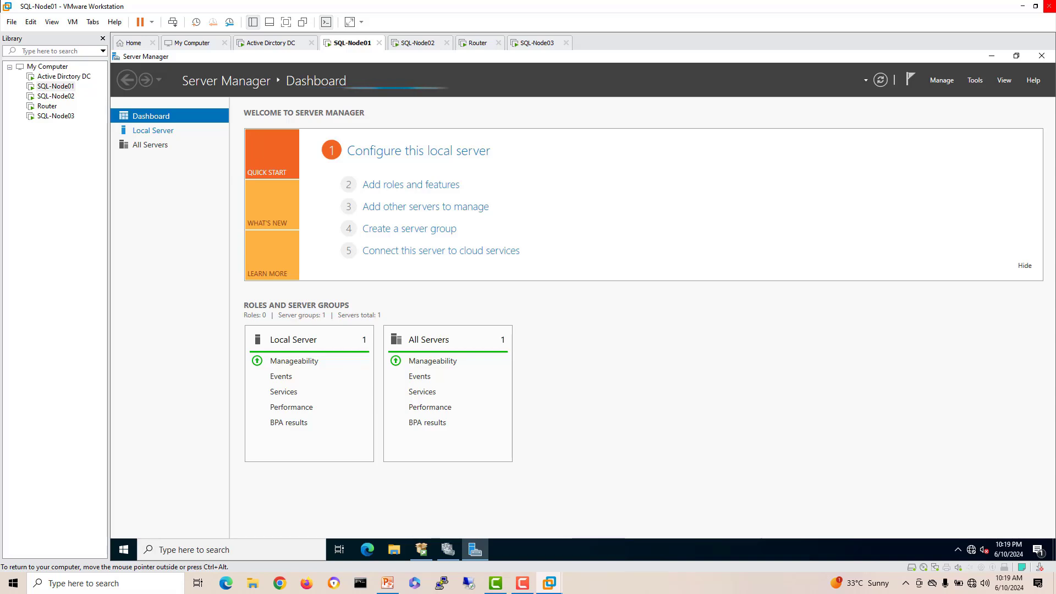
{"action": "left_click", "coordinate": [153, 130]}
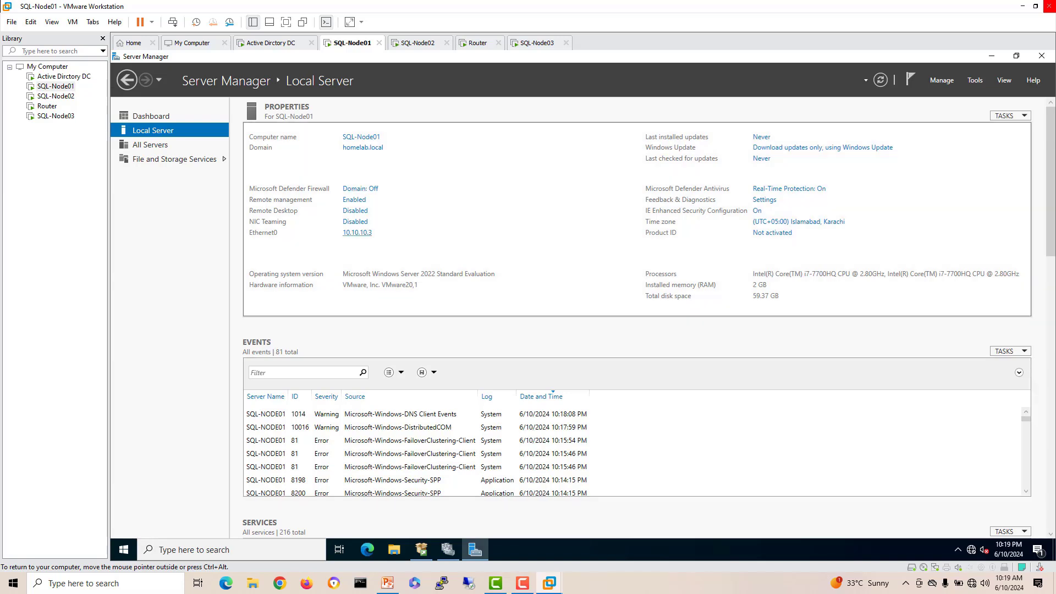
{"action": "left_click", "coordinate": [417, 43]}
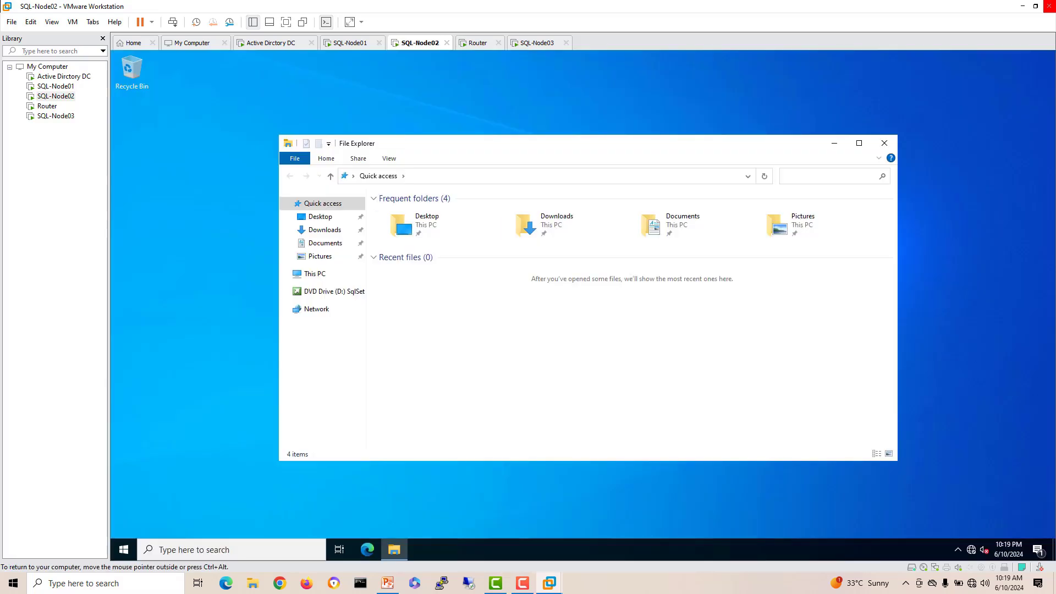
{"action": "left_click", "coordinate": [885, 143]}
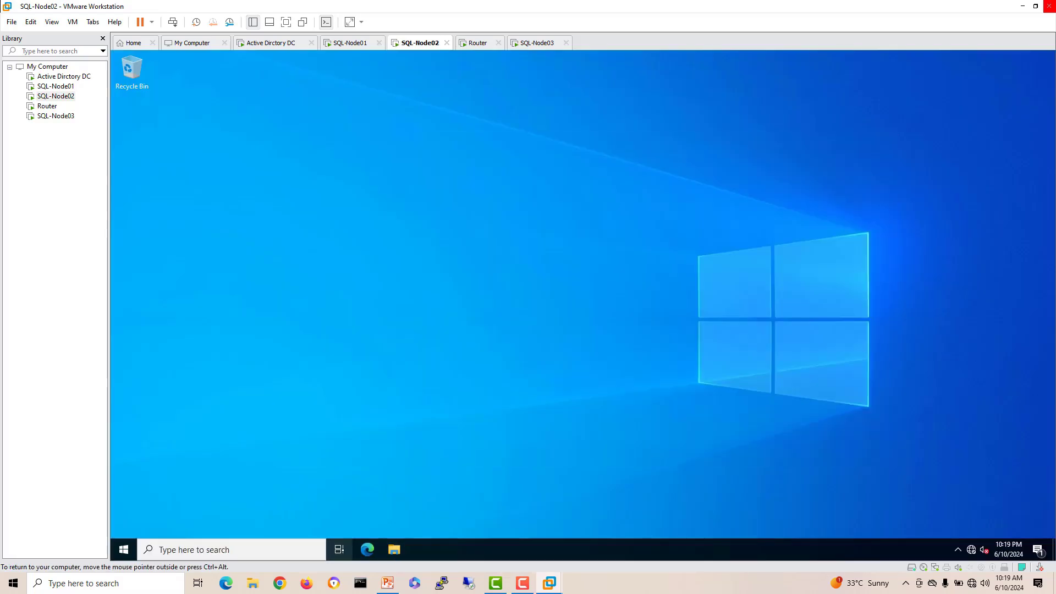
{"action": "left_click", "coordinate": [124, 550]}
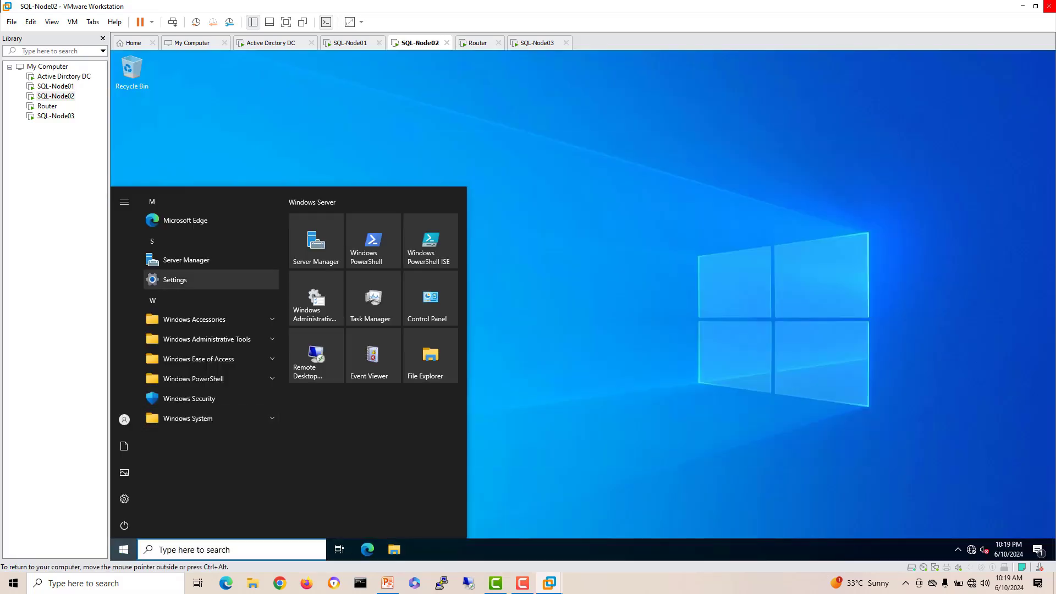
{"action": "left_click", "coordinate": [316, 241]}
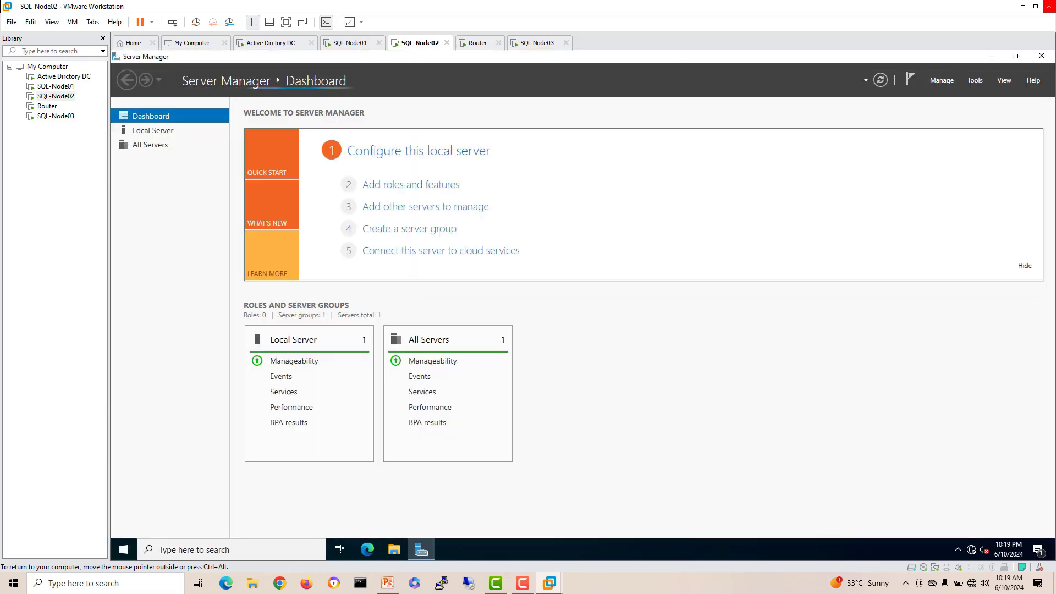
{"action": "left_click", "coordinate": [153, 130]}
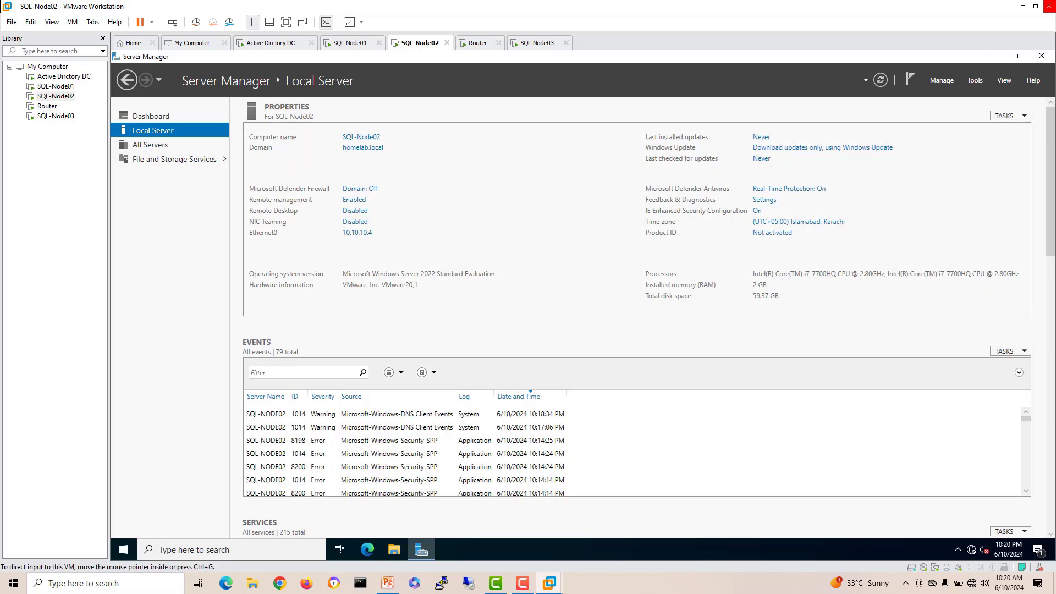
Step: Cancel the SQL Server 2019 setup on SQL-Node01 and confirm with Yes
{"action": "left_click", "coordinate": [350, 43]}
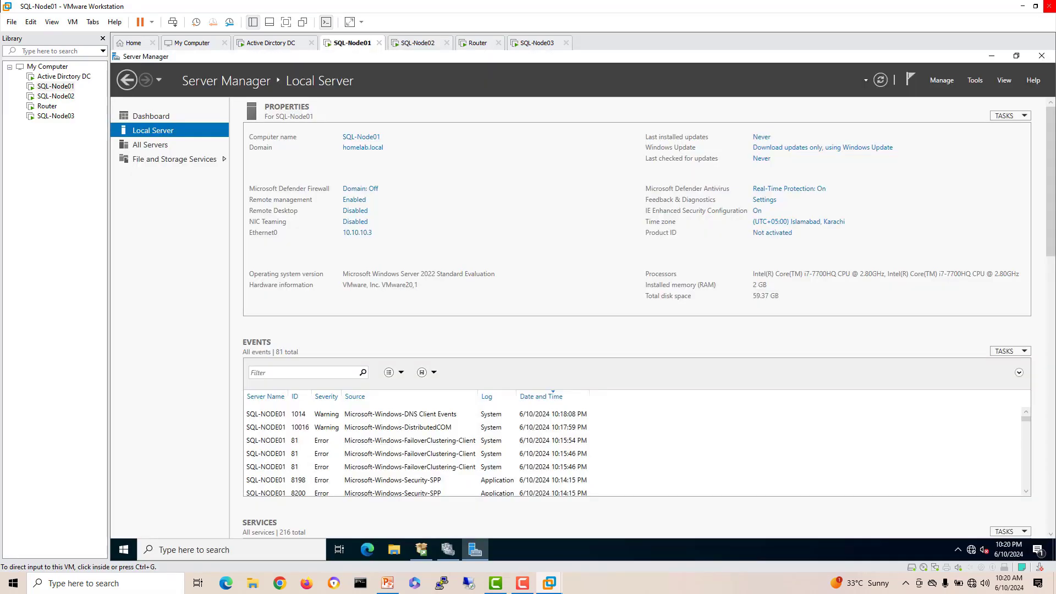
{"action": "left_click", "coordinate": [448, 549]}
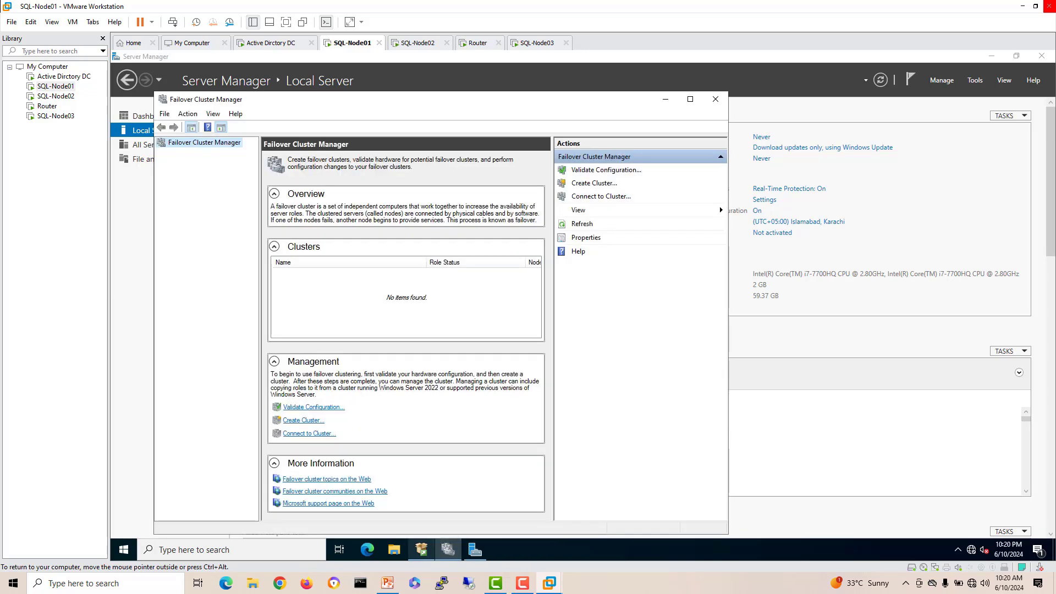
{"action": "left_click", "coordinate": [421, 550]}
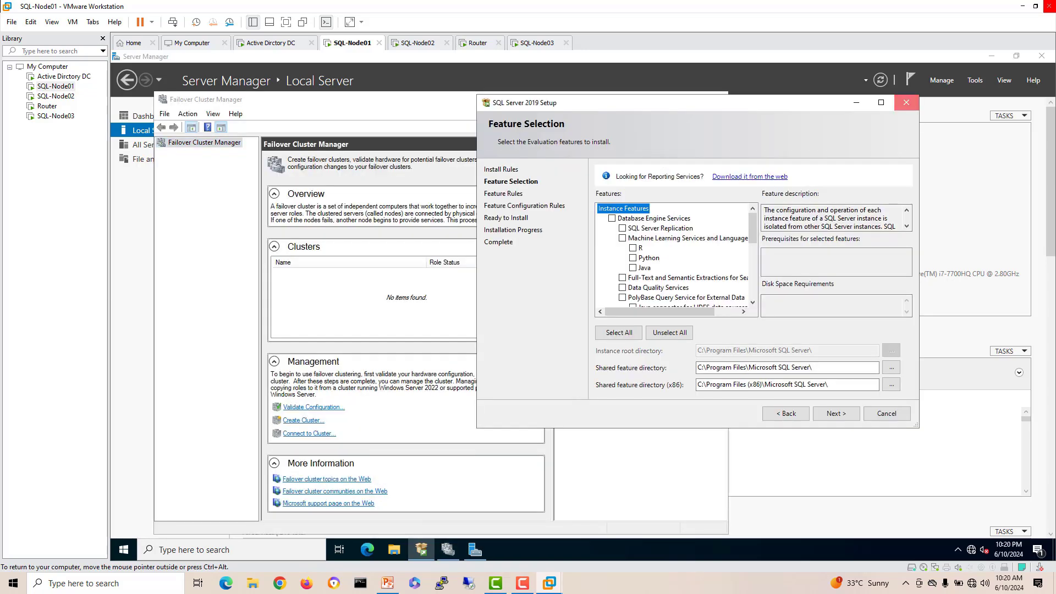
{"action": "left_click", "coordinate": [907, 102]}
{"action": "left_click", "coordinate": [791, 284]}
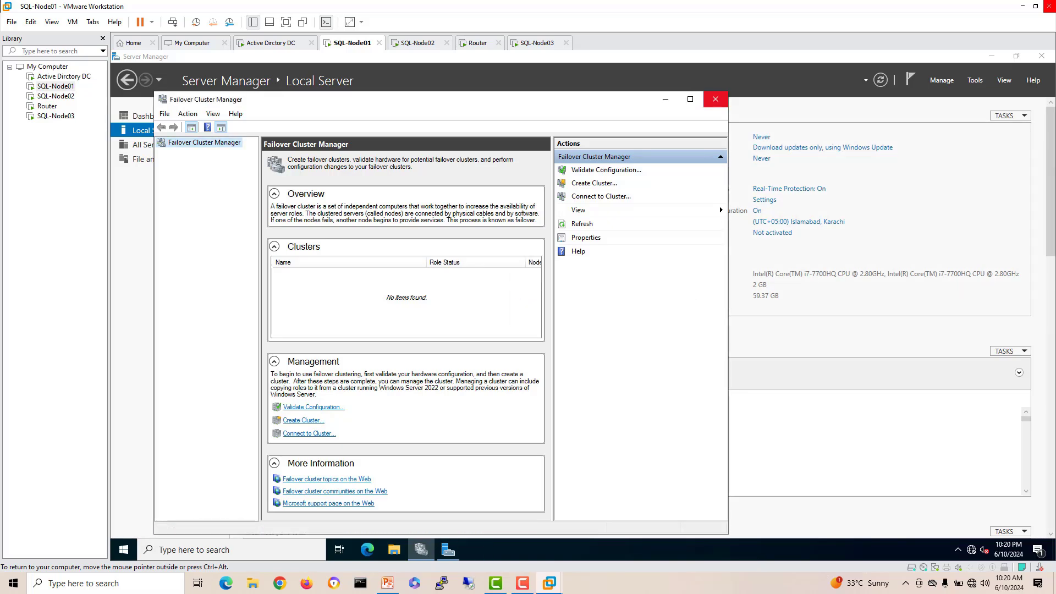
Step: Close Failover Cluster Manager and Server Manager on both nodes, then open Start on SQL-Node02
{"action": "left_click", "coordinate": [716, 99]}
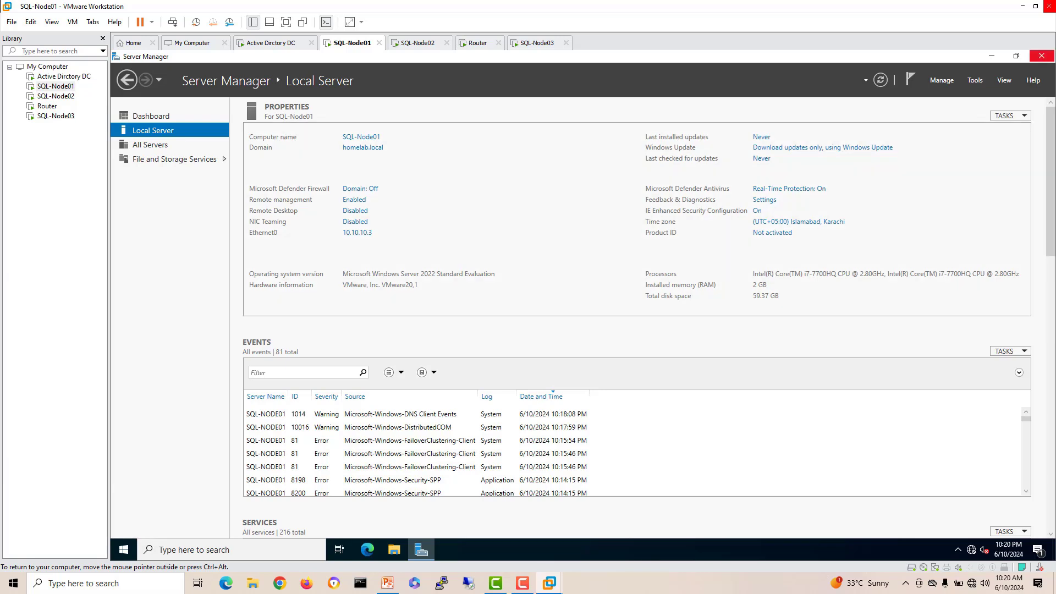
{"action": "left_click", "coordinate": [1042, 56]}
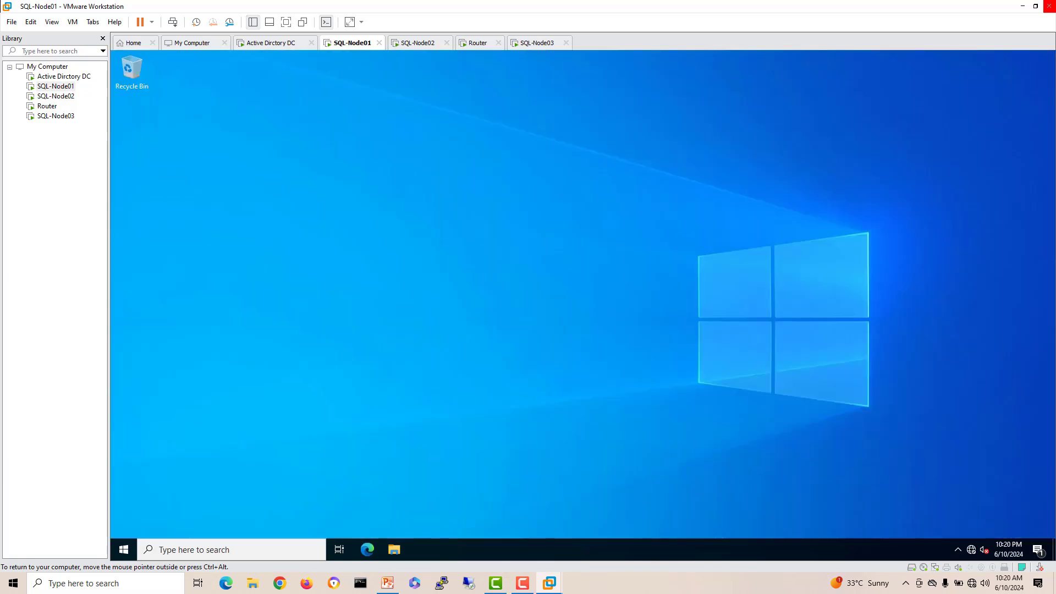
{"action": "left_click", "coordinate": [418, 42]}
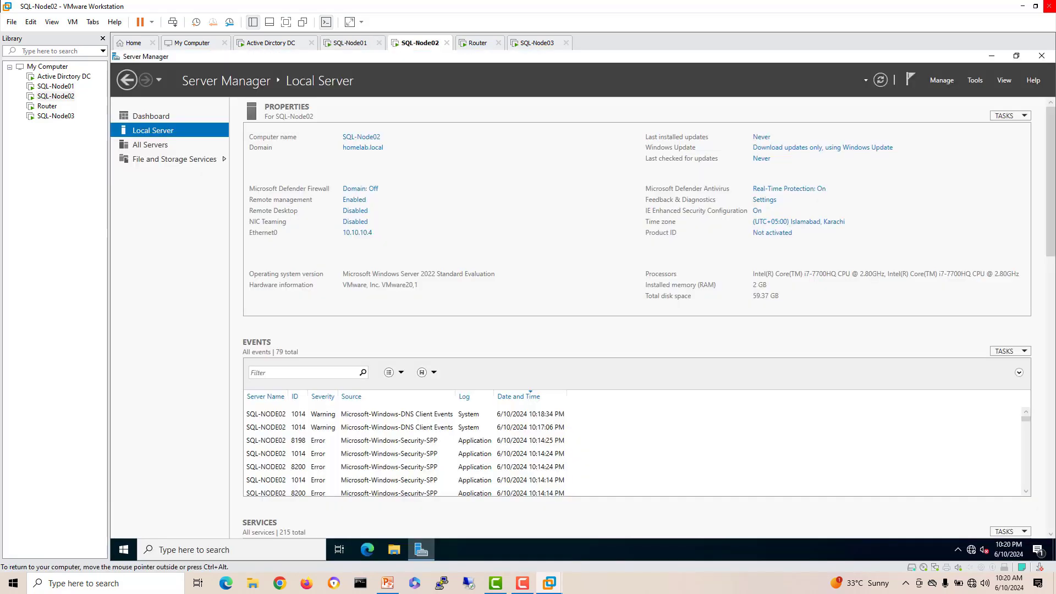
{"action": "left_click", "coordinate": [1042, 56]}
{"action": "left_click", "coordinate": [123, 550]}
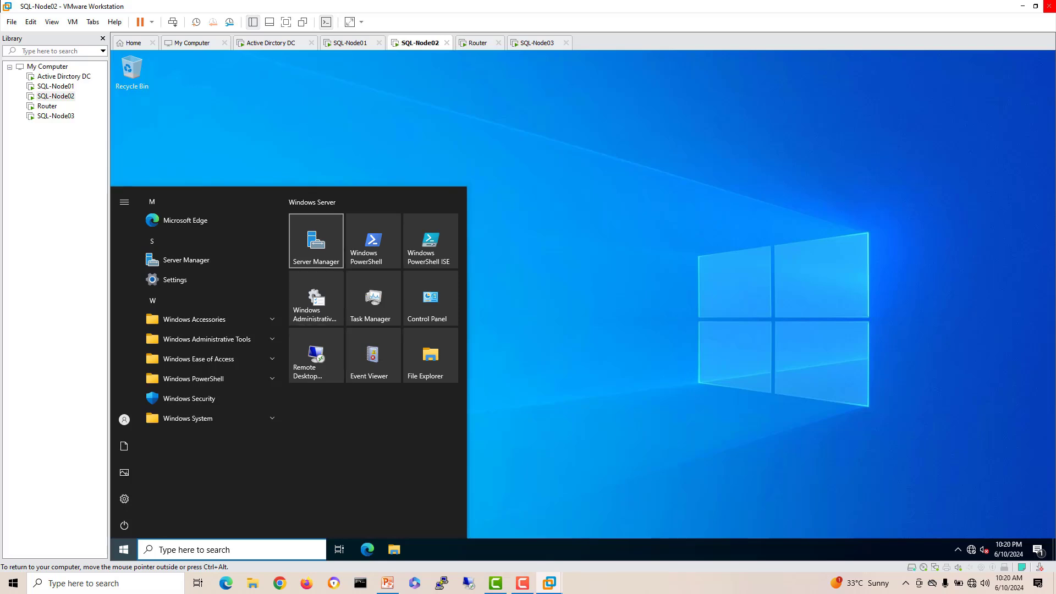
Step: Launch Failover Cluster Manager via a 'fail' search and tick 'Don't show this message again'
{"action": "type", "text": "fail"}
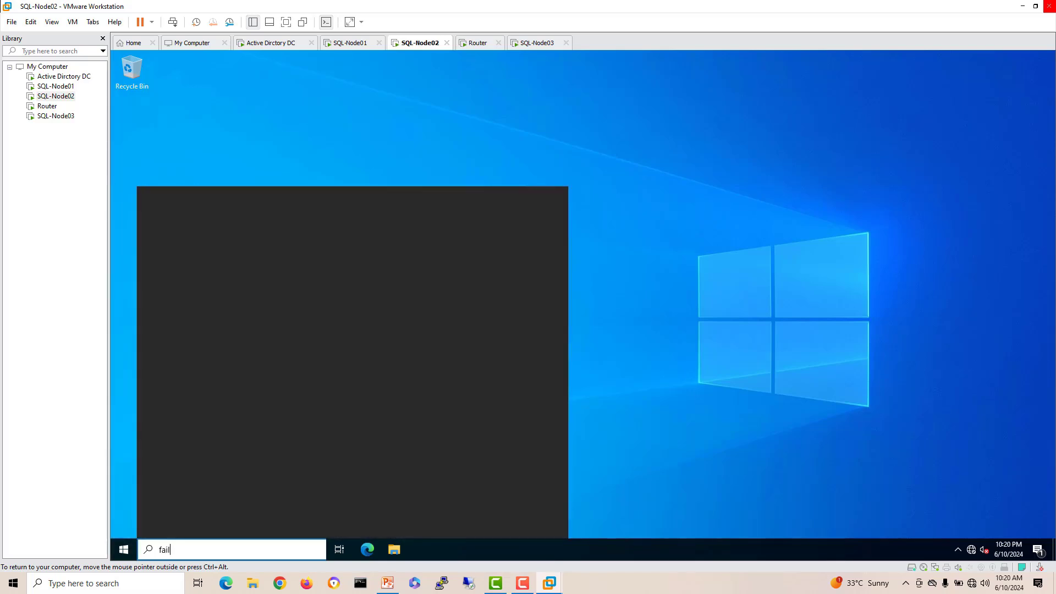
{"action": "key", "text": "Return"}
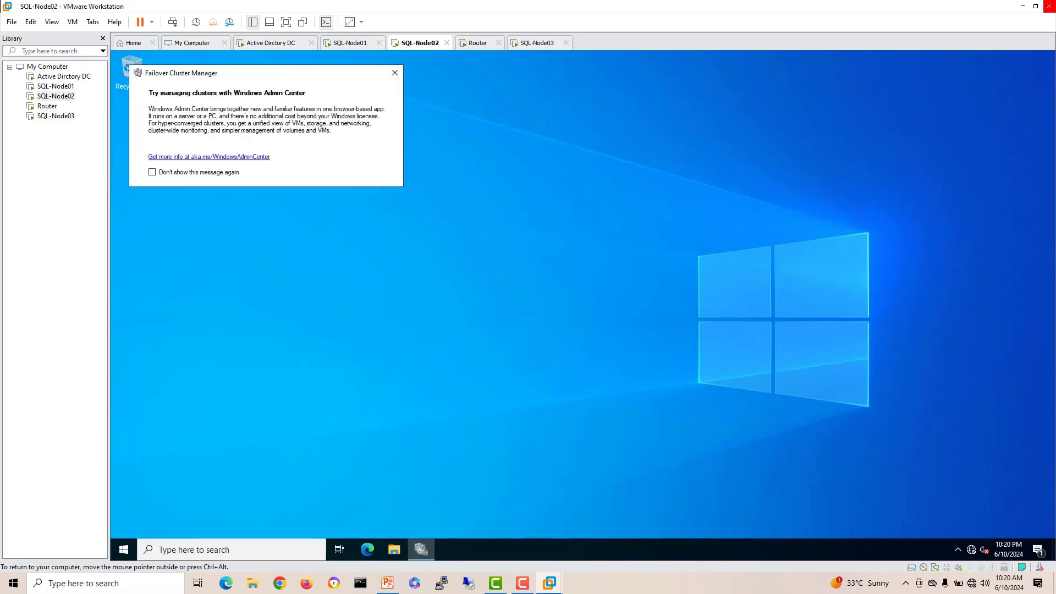
{"action": "key", "text": "space"}
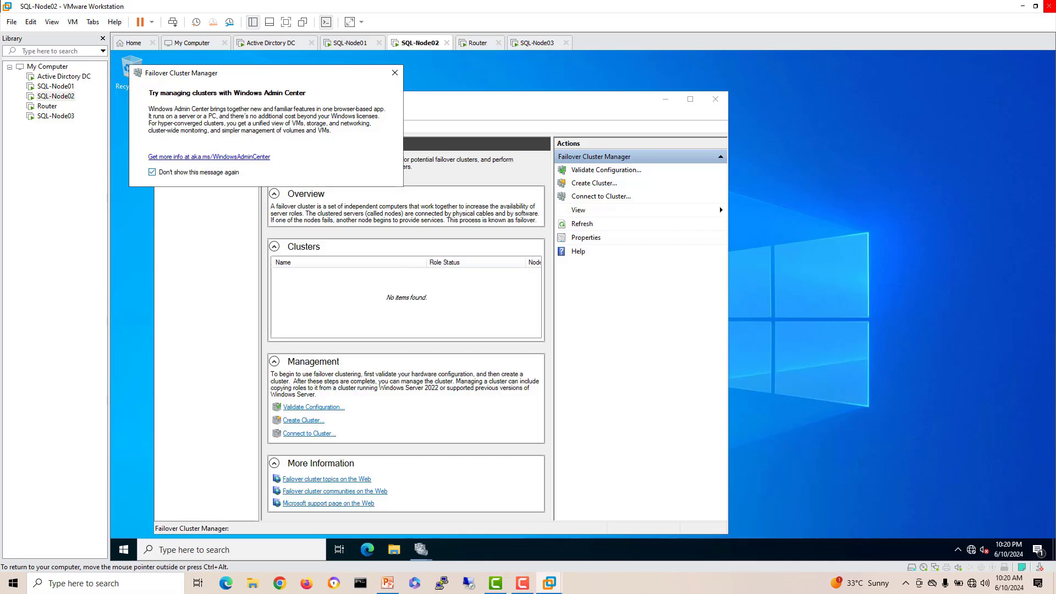
Step: Dismiss the Windows Admin Center popup, maximize Failover Cluster Manager and begin Validate Configuration
{"action": "left_click", "coordinate": [395, 73]}
{"action": "left_click", "coordinate": [690, 99]}
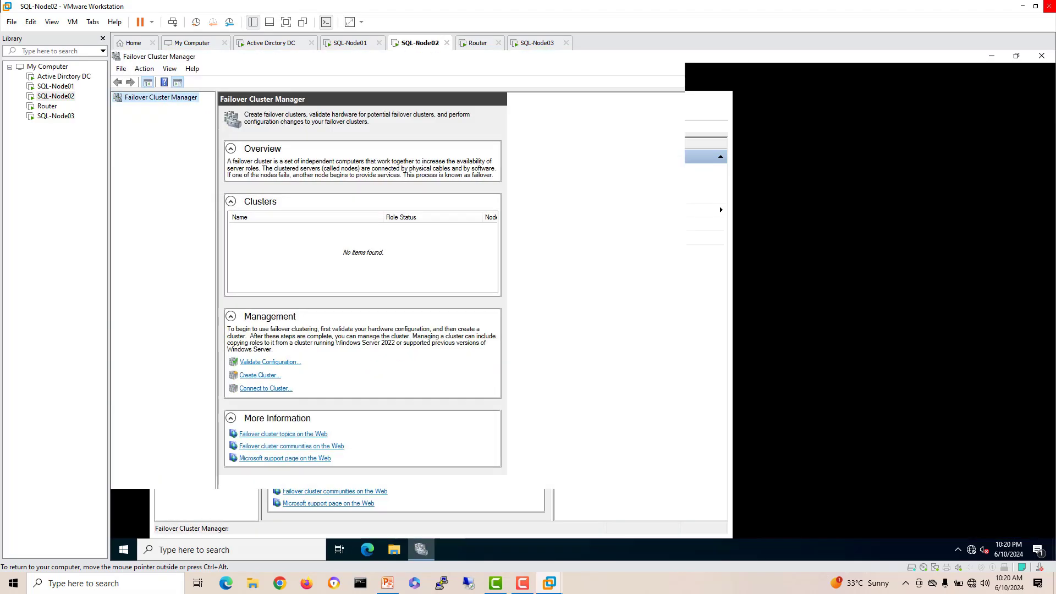
{"action": "right_click", "coordinate": [165, 98]}
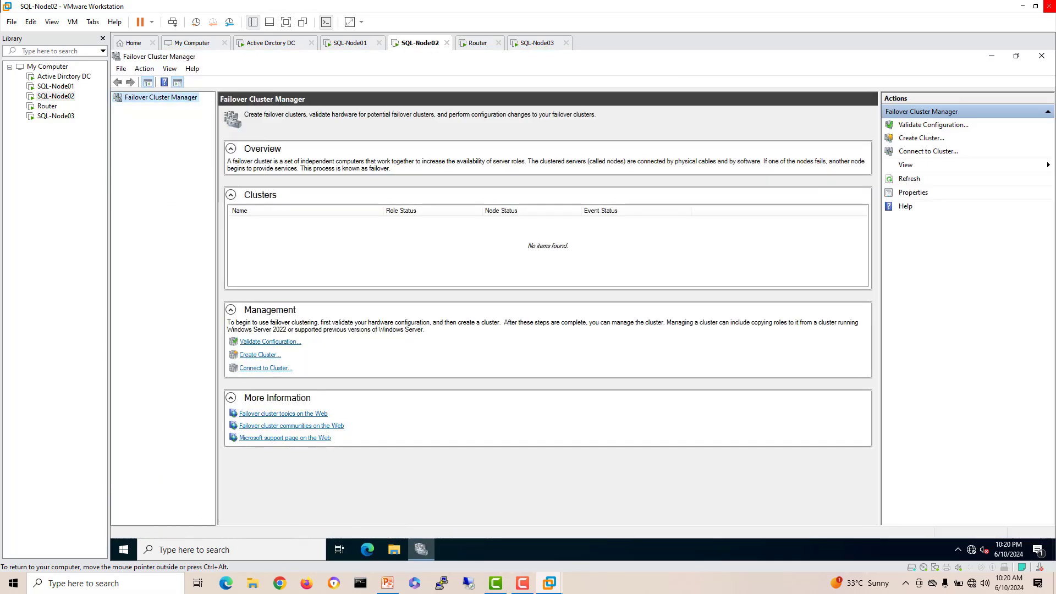
{"action": "key", "text": "Escape"}
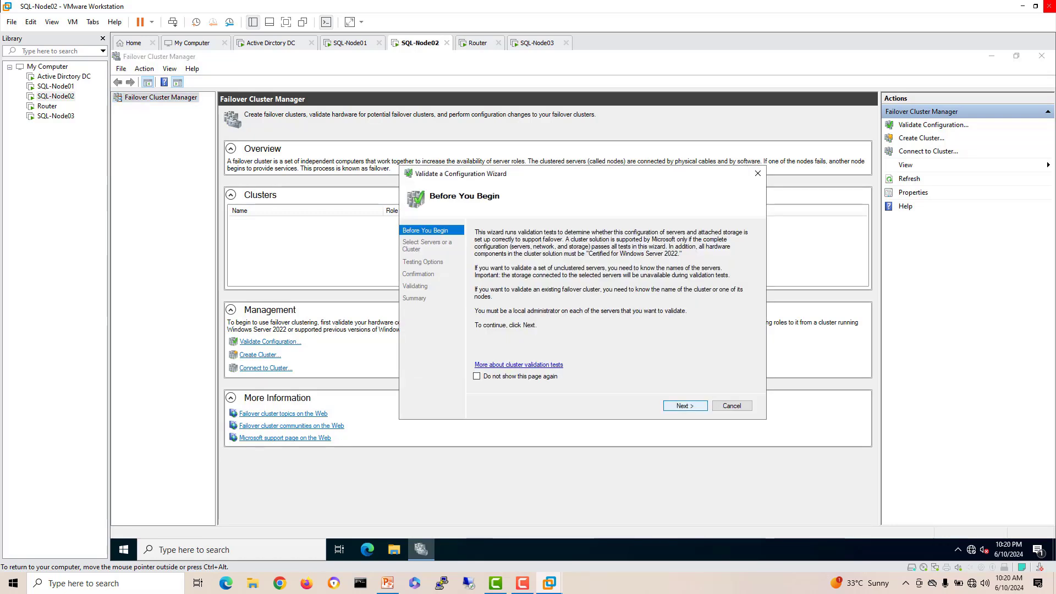
{"action": "left_click", "coordinate": [686, 406]}
Step: Search 'sq' and add SQL-NODE01 and SQL-NODE02 as servers to validate
{"action": "left_click", "coordinate": [734, 268]}
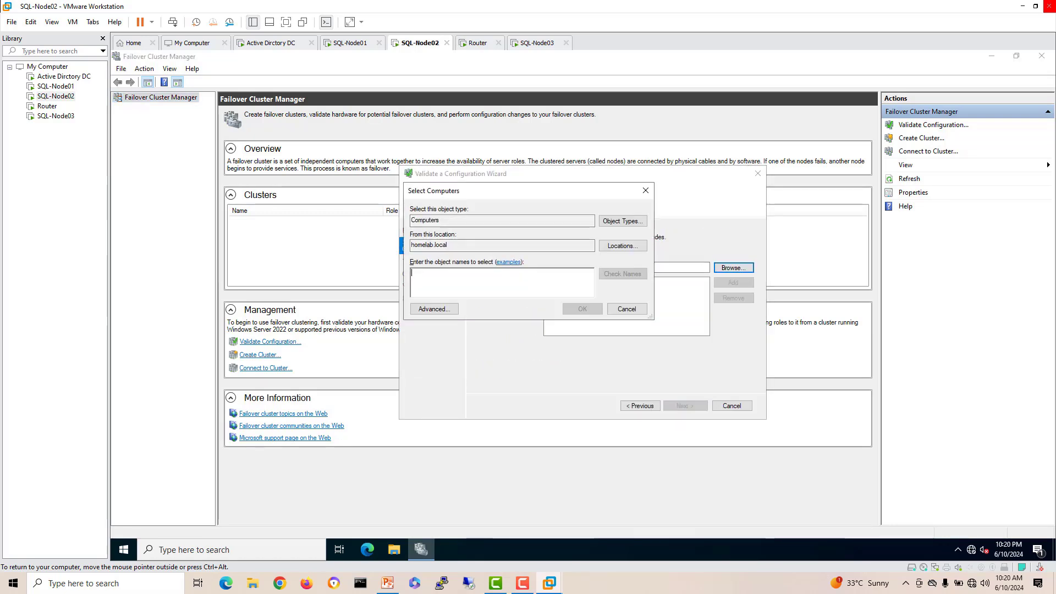
{"action": "type", "text": "sq"}
{"action": "key", "text": "Return"}
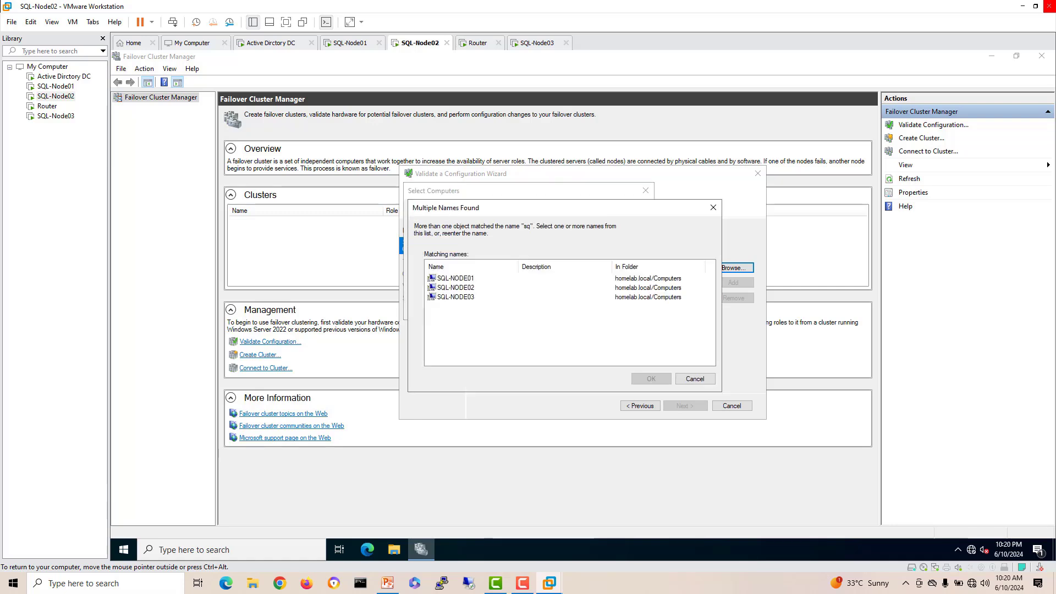
{"action": "left_click", "coordinate": [455, 278]}
{"action": "left_click", "coordinate": [455, 288], "text": "ctrl"}
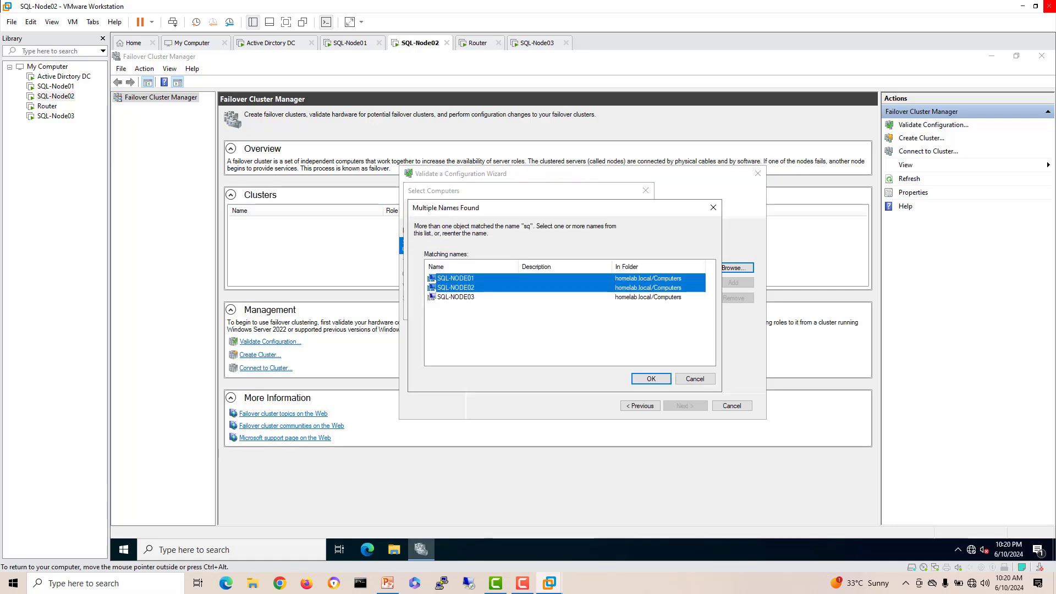
{"action": "left_click", "coordinate": [651, 379]}
{"action": "key", "text": "Return"}
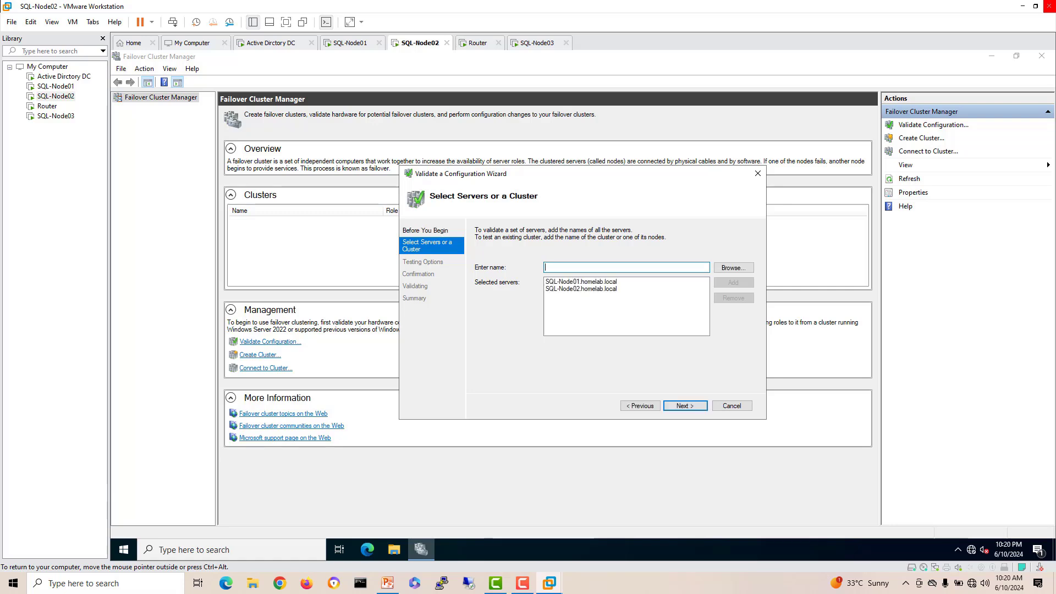
Step: Run all validation tests, leaving them running while switching to SQL-Node01
{"action": "key", "text": "Return"}
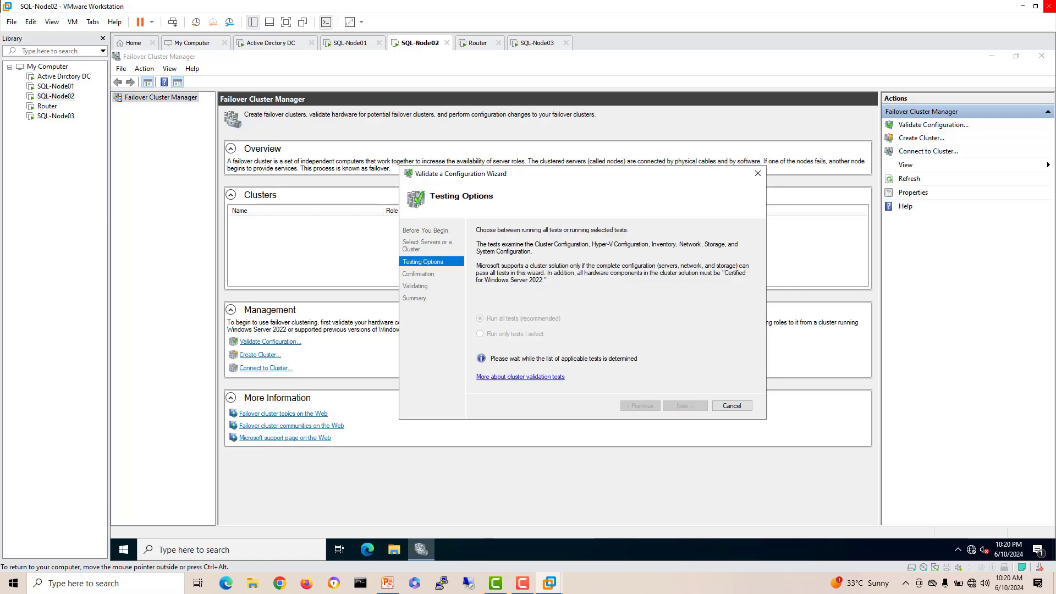
{"action": "key", "text": "Return"}
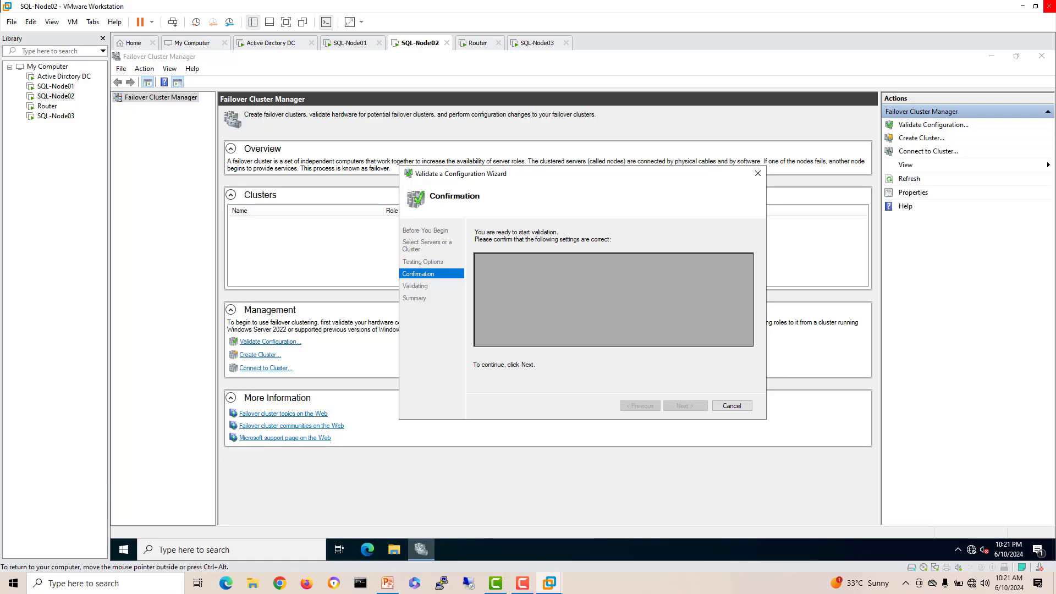
{"action": "key", "text": "Return"}
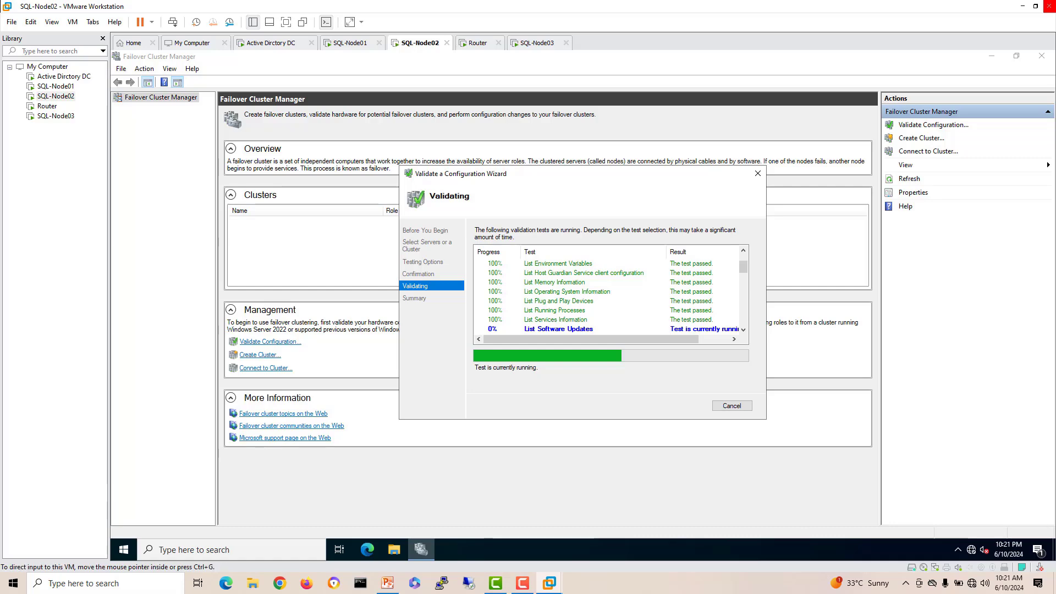
{"action": "left_click", "coordinate": [350, 43]}
Step: Inspect SQL-Node01's Ethernet0 adapter on homelab.local via Change adapter options, then close both windows
{"action": "right_click", "coordinate": [971, 550]}
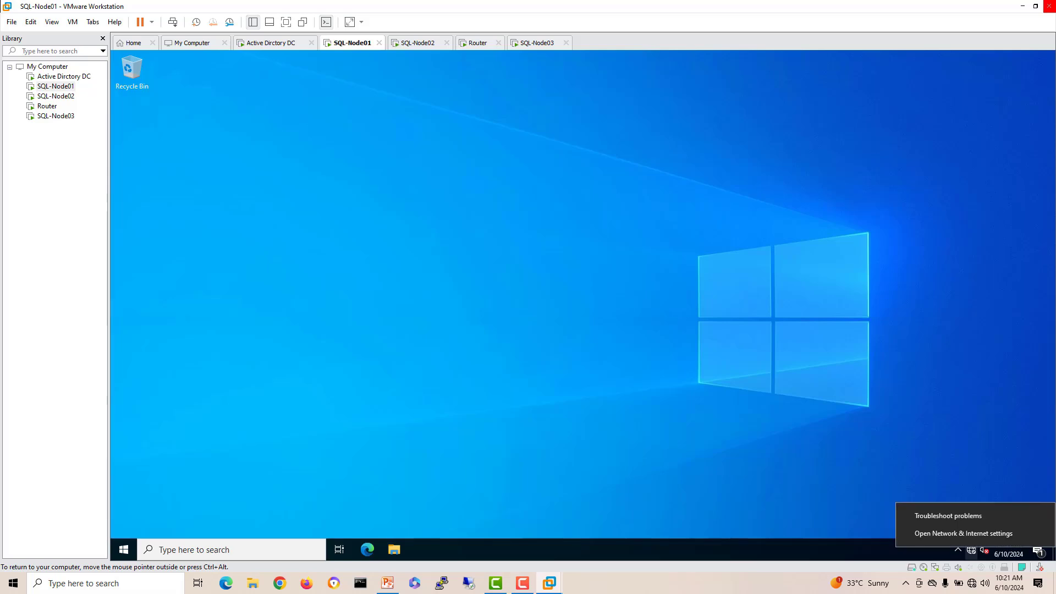
{"action": "left_click", "coordinate": [952, 534]}
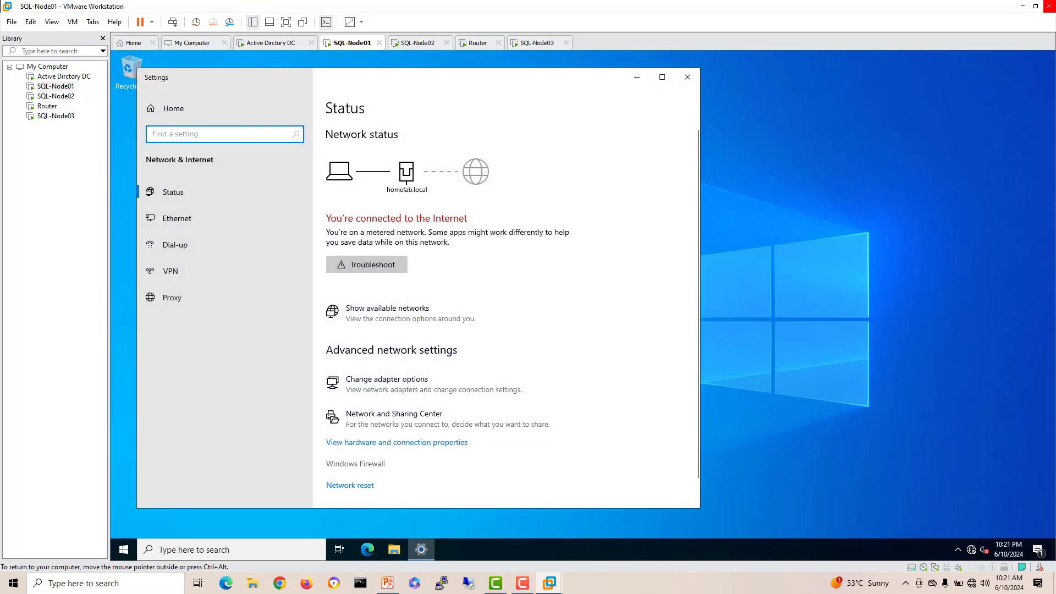
{"action": "left_click", "coordinate": [388, 384]}
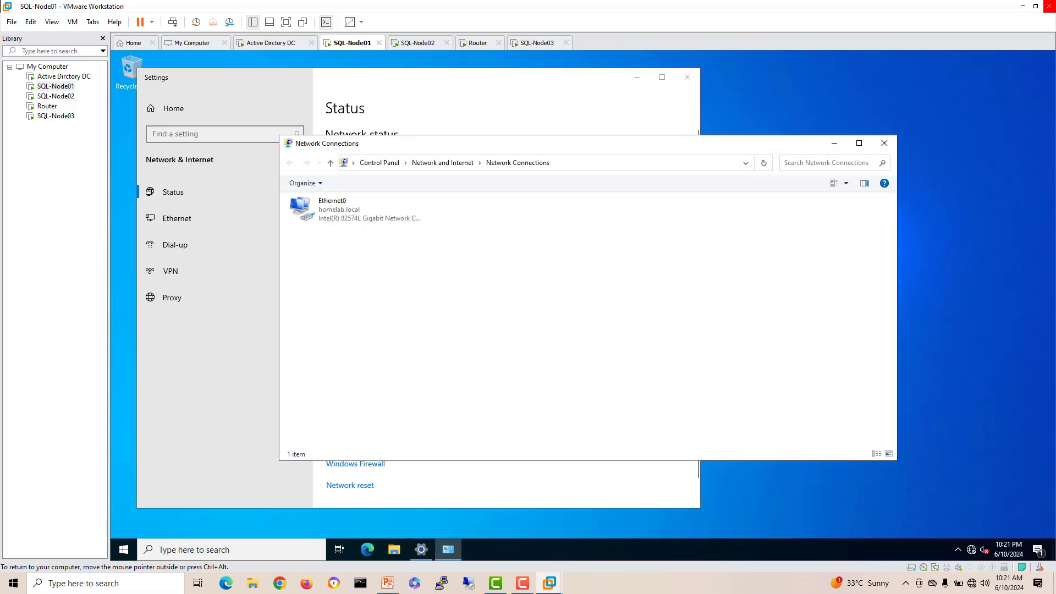
{"action": "left_click", "coordinate": [357, 210]}
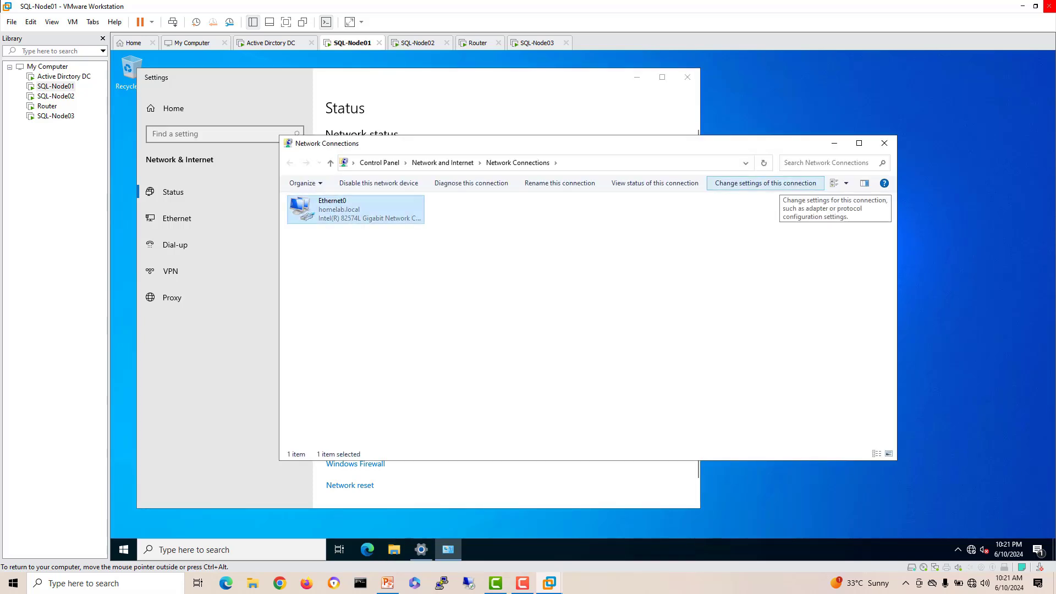
{"action": "left_click", "coordinate": [884, 143]}
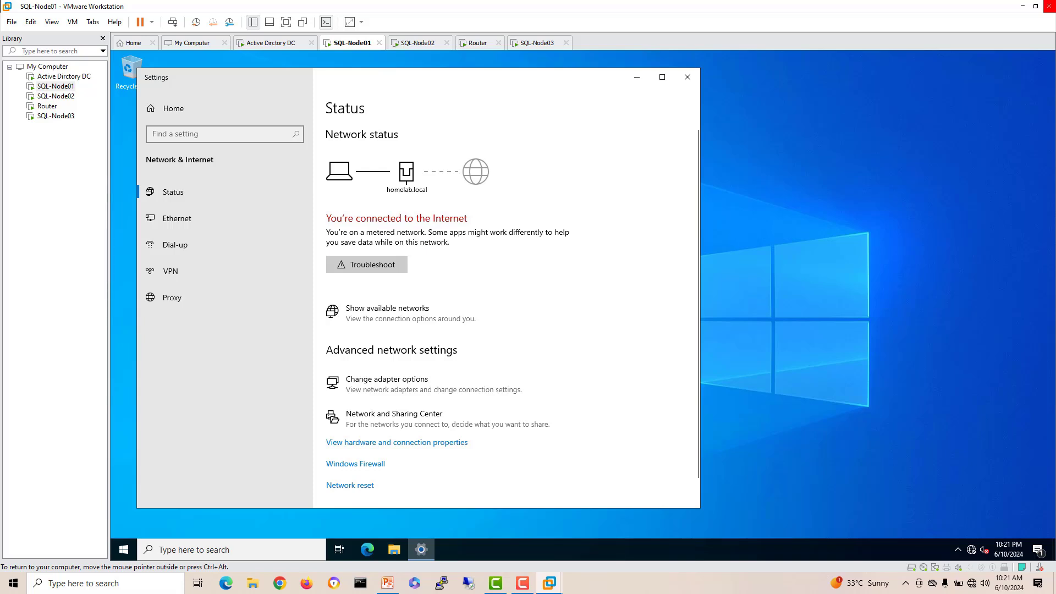
{"action": "left_click", "coordinate": [687, 77]}
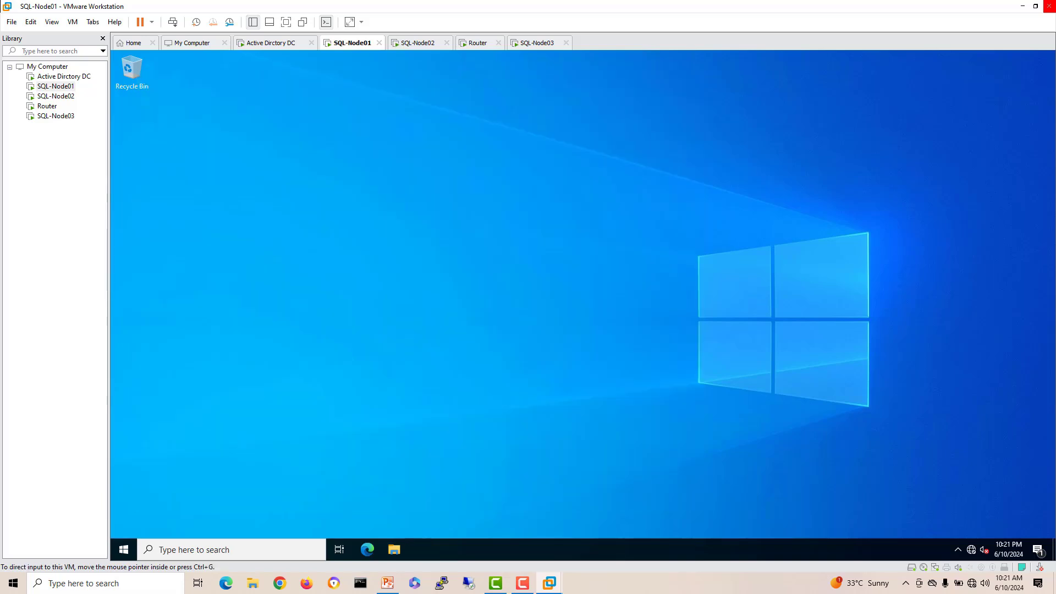
Step: Return to SQL-Node02 and move the validation wizard aside until it reaches the Summary page
{"action": "left_click", "coordinate": [418, 42]}
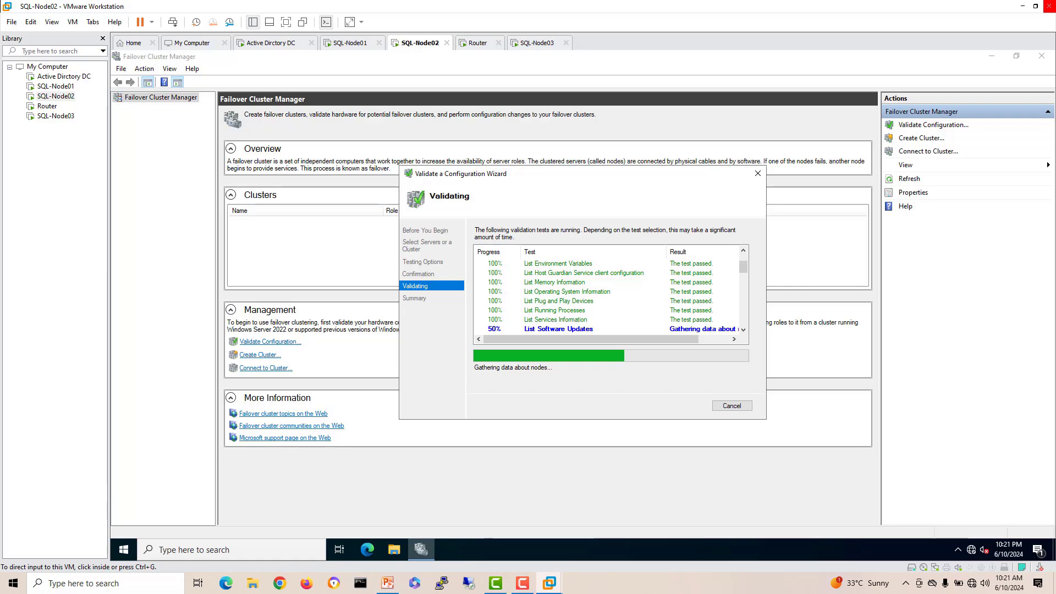
{"action": "left_click_drag", "start_coordinate": [473, 173], "coordinate": [412, 139]}
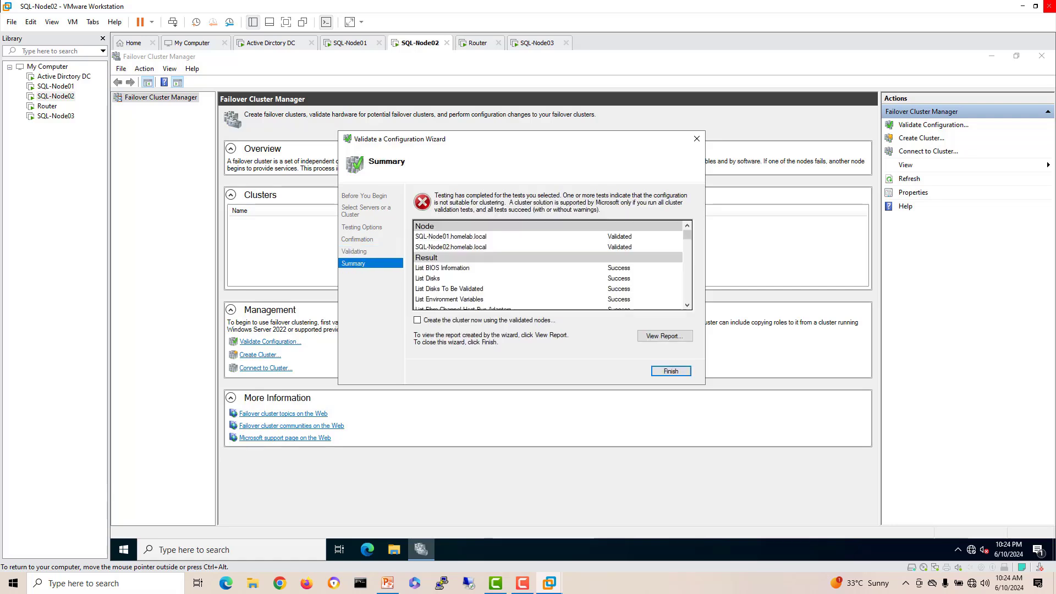
Step: Finish the Validate a Configuration Wizard and show the Active Directory DC machine
{"action": "left_click", "coordinate": [671, 371]}
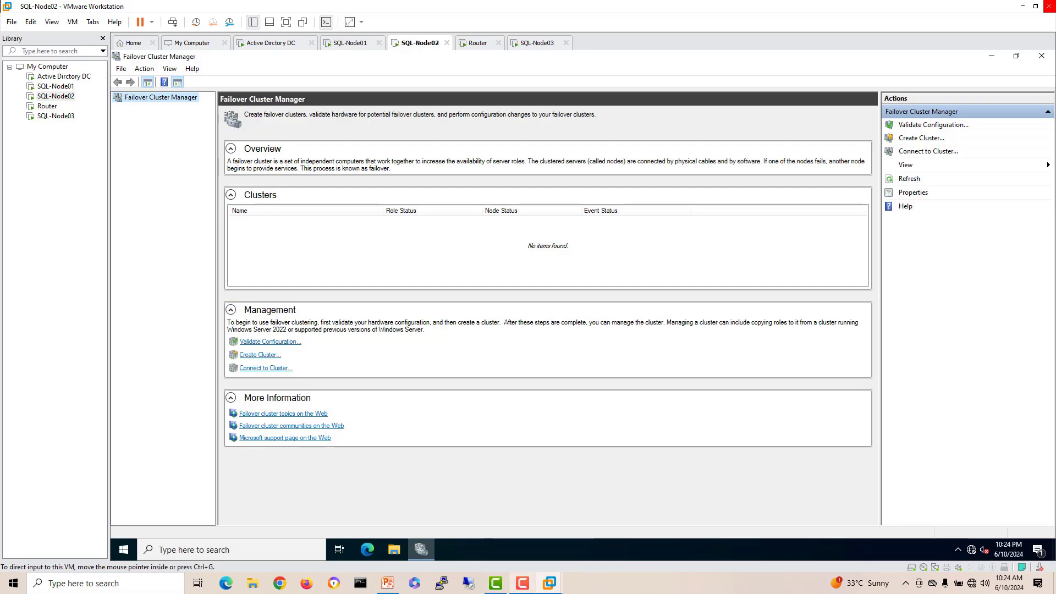
{"action": "left_click", "coordinate": [522, 583]}
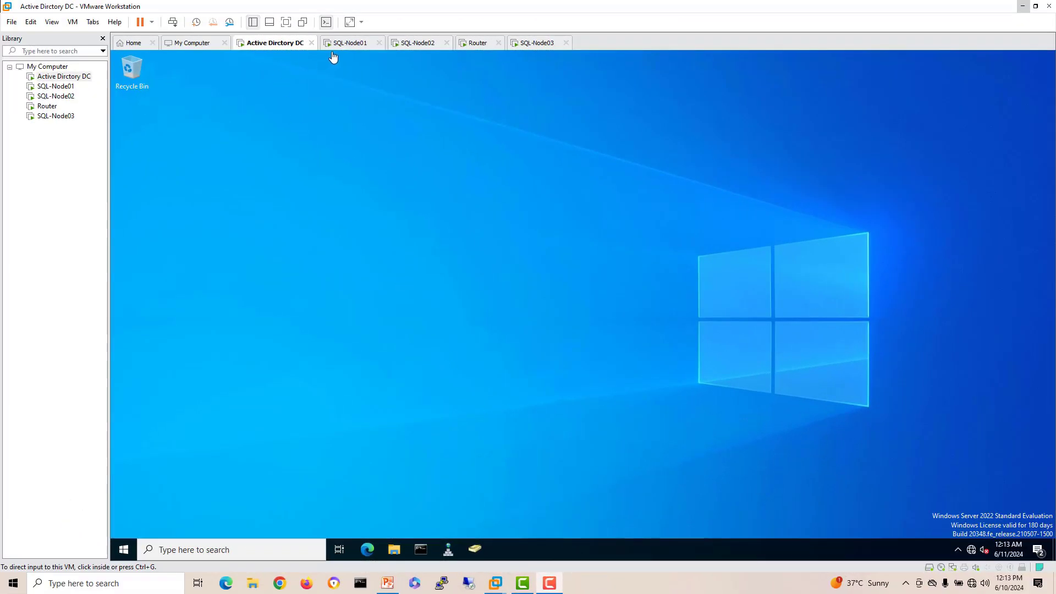
Step: Sign in to SQL-Node03 as domain administrator using Send Ctrl+Alt+Del and the account password
{"action": "left_click", "coordinate": [368, 44]}
{"action": "left_click", "coordinate": [428, 48]}
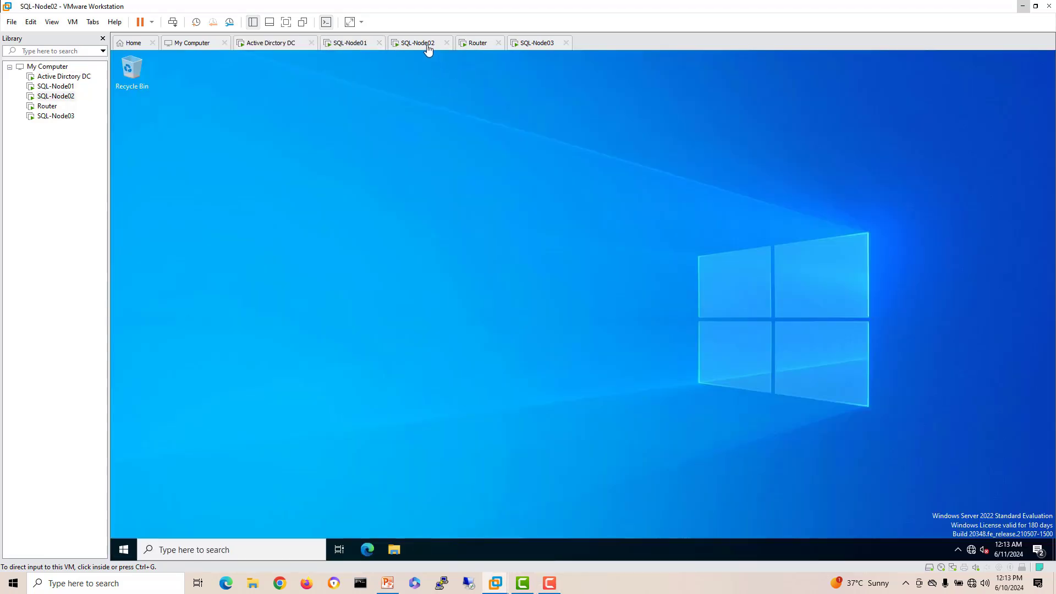
{"action": "left_click", "coordinate": [523, 47]}
{"action": "right_click", "coordinate": [523, 46]}
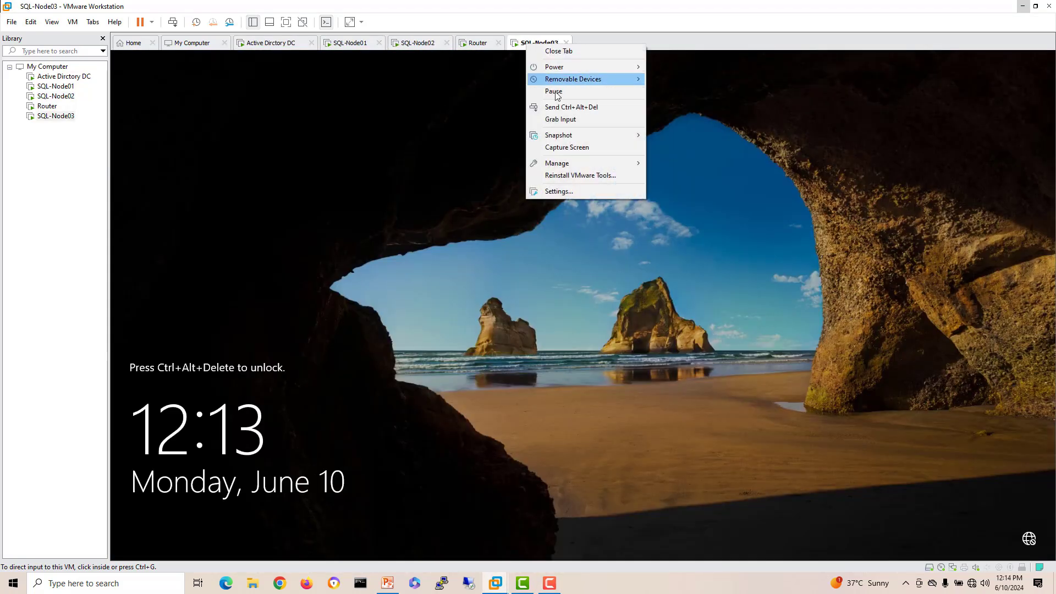
{"action": "left_click", "coordinate": [571, 107]}
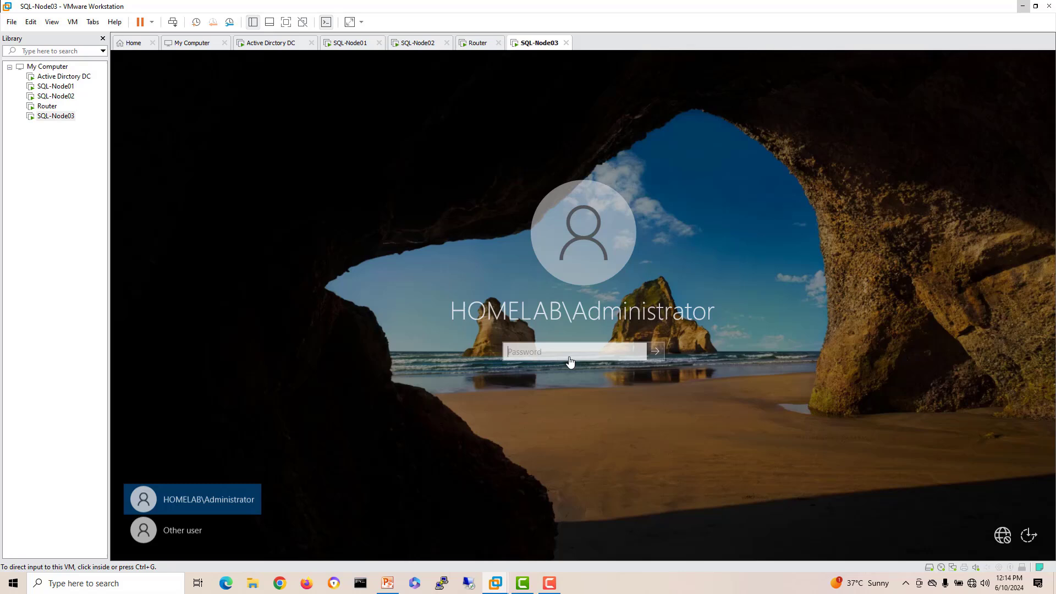
{"action": "left_click", "coordinate": [569, 357]}
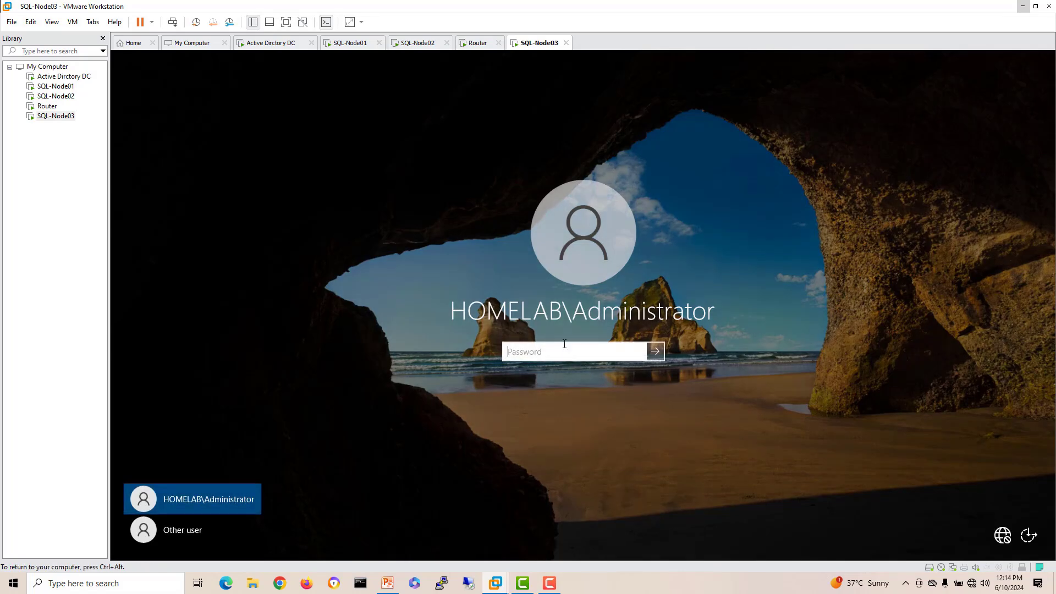
{"action": "type", "text": "P@ssw0rd"}
{"action": "key", "text": "Return"}
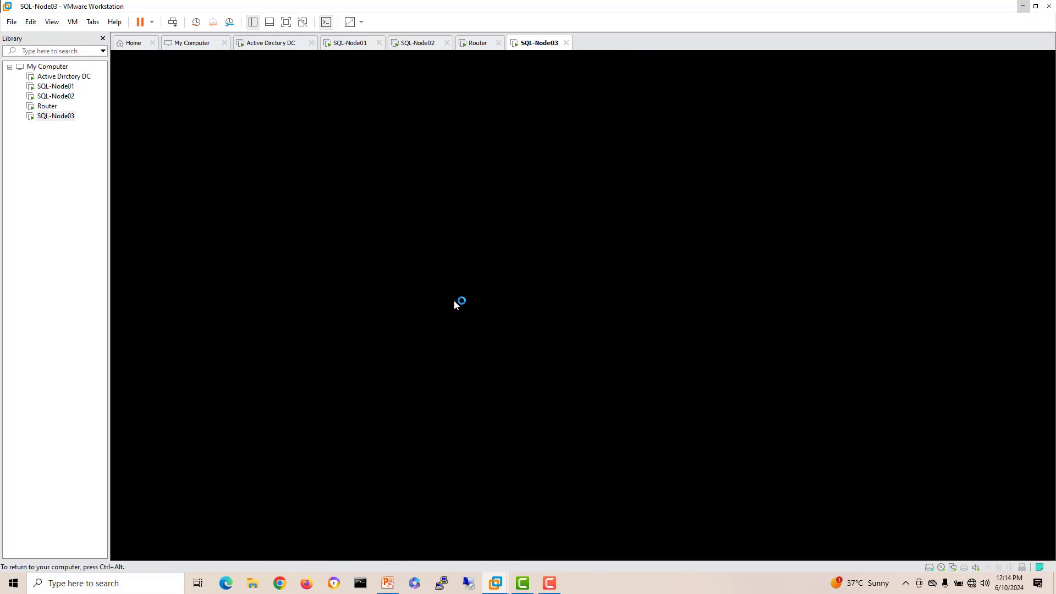
{"action": "left_click", "coordinate": [65, 87]}
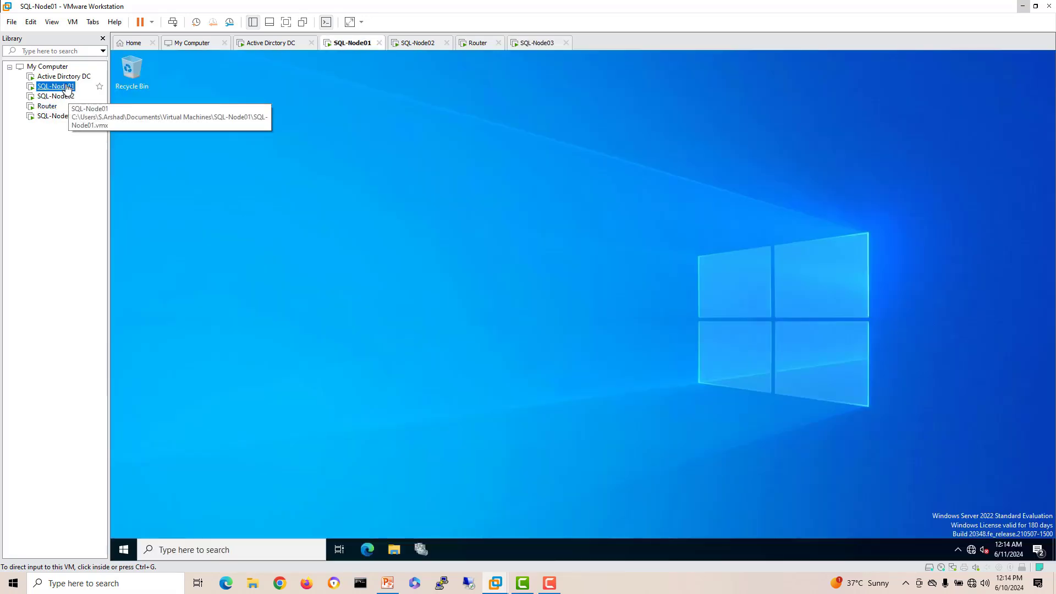
Step: Add a new 20 GB SCSI hard disk, SQL-Node01-0.vmdk, in SQL-Node01's virtual machine settings
{"action": "right_click", "coordinate": [66, 88]}
{"action": "left_click", "coordinate": [110, 286]}
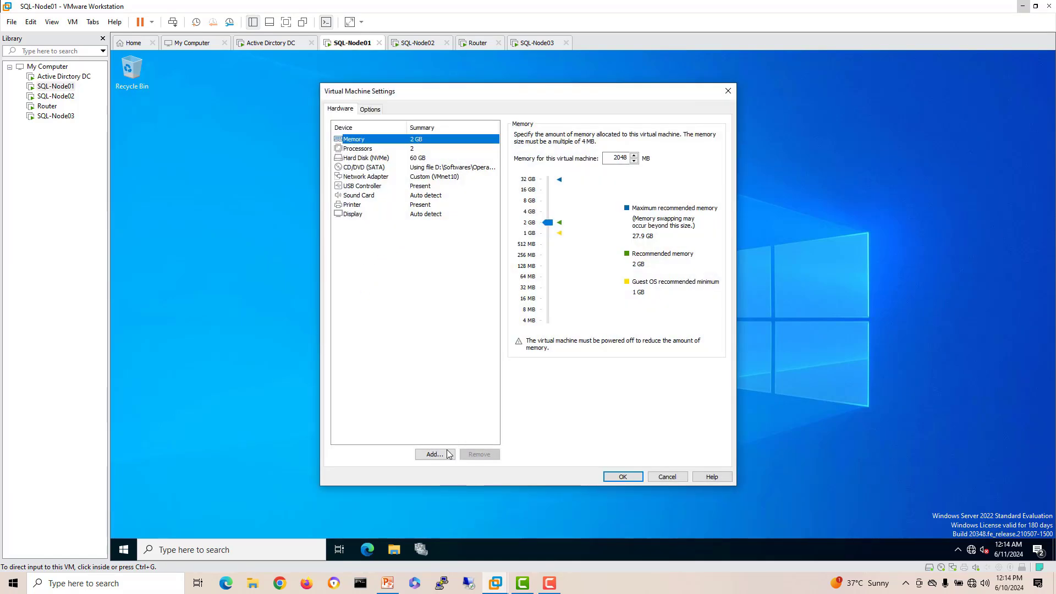
{"action": "left_click", "coordinate": [434, 454]}
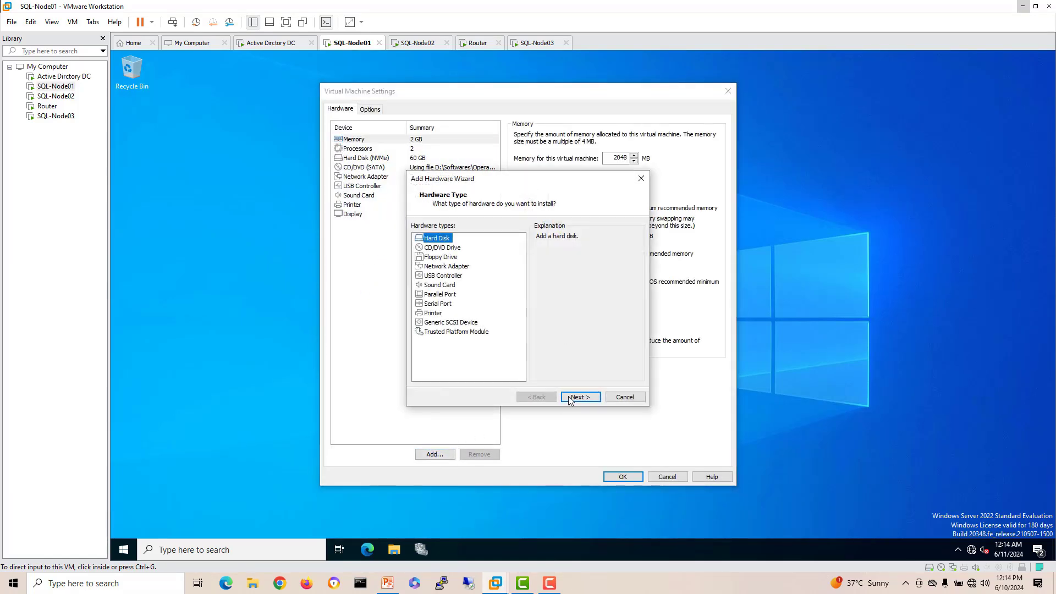
{"action": "left_click", "coordinate": [580, 397]}
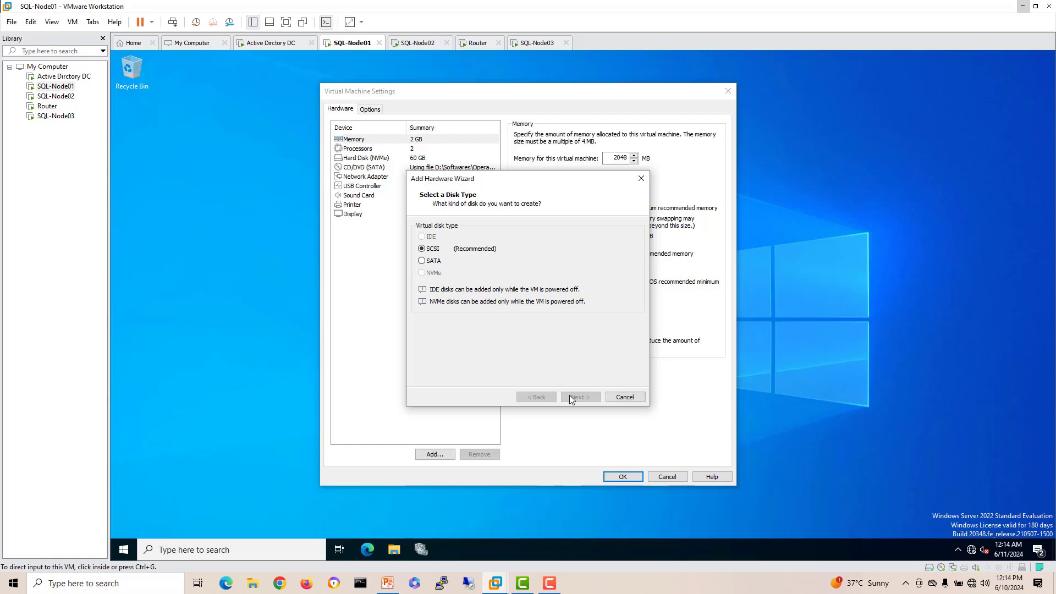
{"action": "left_click", "coordinate": [580, 396]}
{"action": "left_click", "coordinate": [581, 396]}
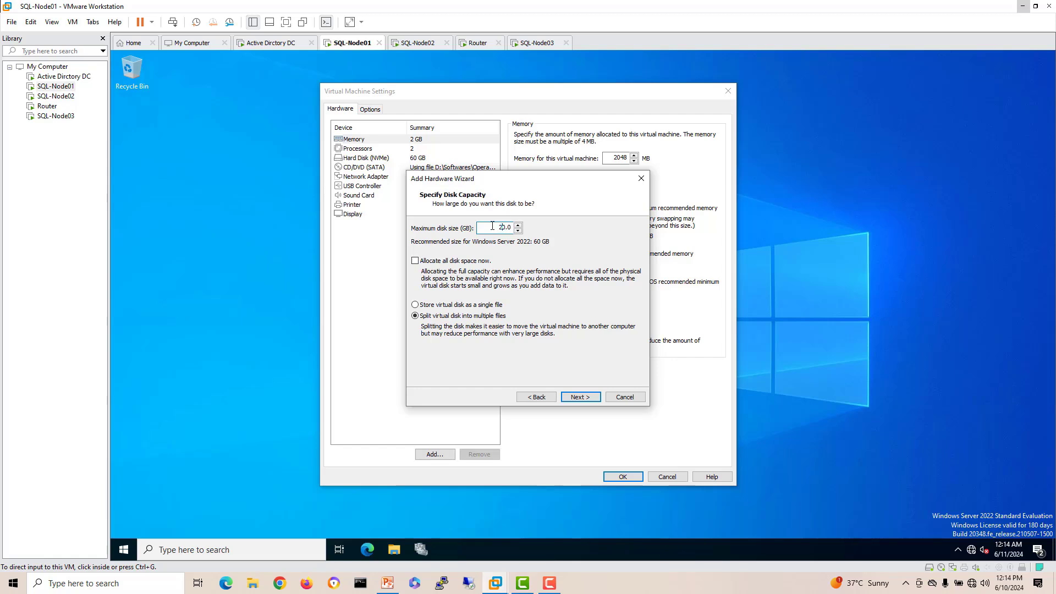
{"action": "left_click", "coordinate": [594, 401]}
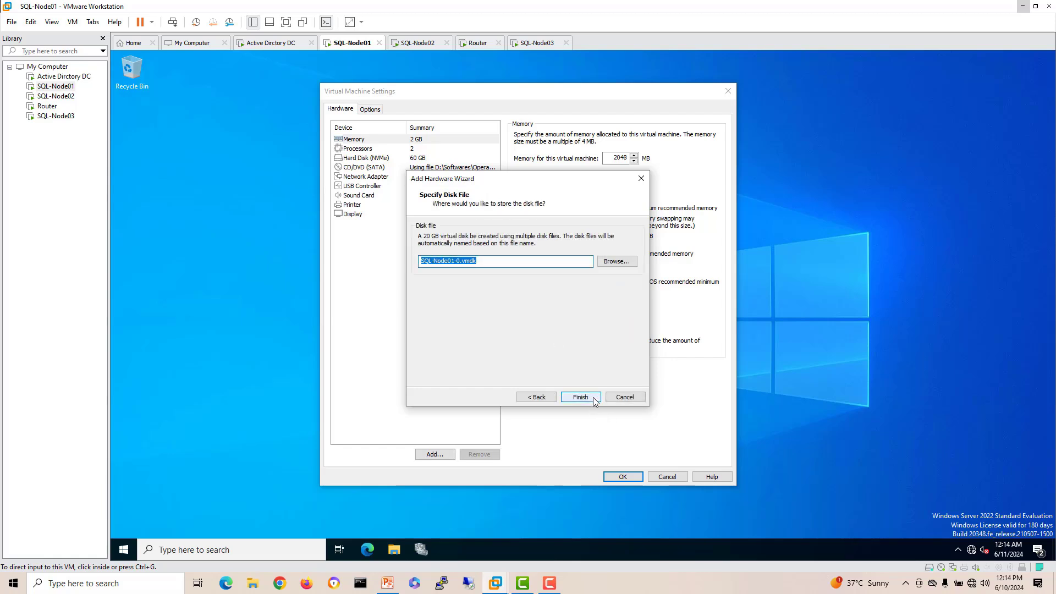
{"action": "left_click", "coordinate": [594, 401]}
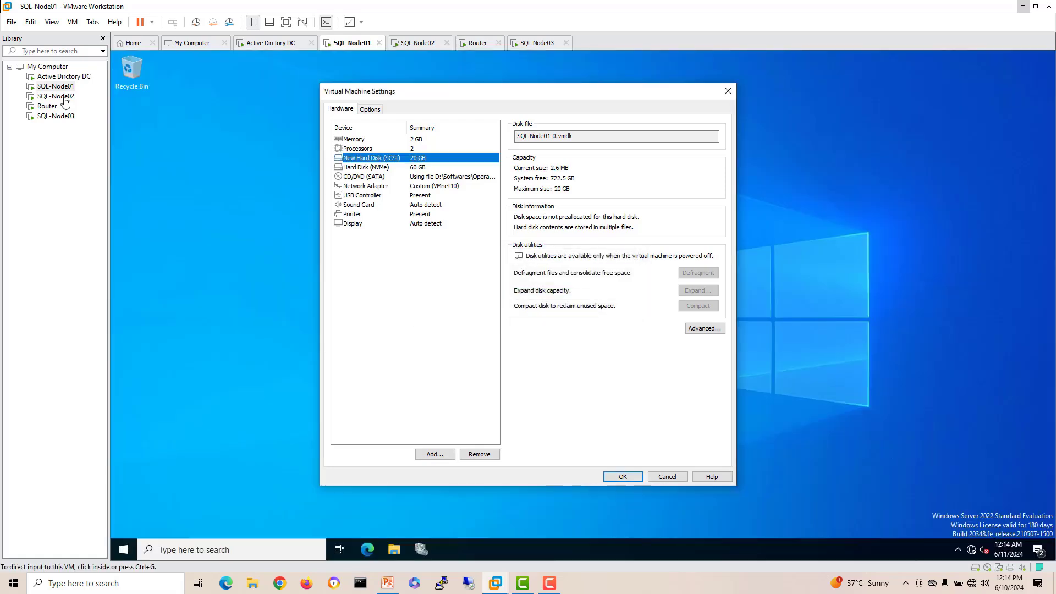
{"action": "left_click", "coordinate": [65, 98]}
Step: Add a 20 GB SCSI disk, SQL-Node02-0.vmdk, to SQL-Node02 and save the settings with OK
{"action": "right_click", "coordinate": [65, 98]}
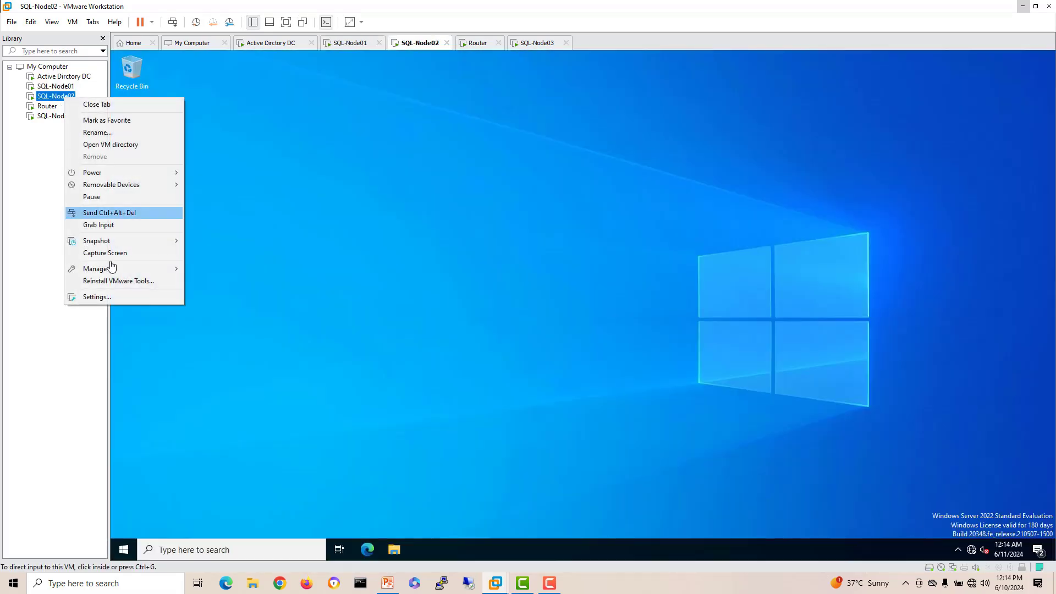
{"action": "left_click", "coordinate": [115, 297]}
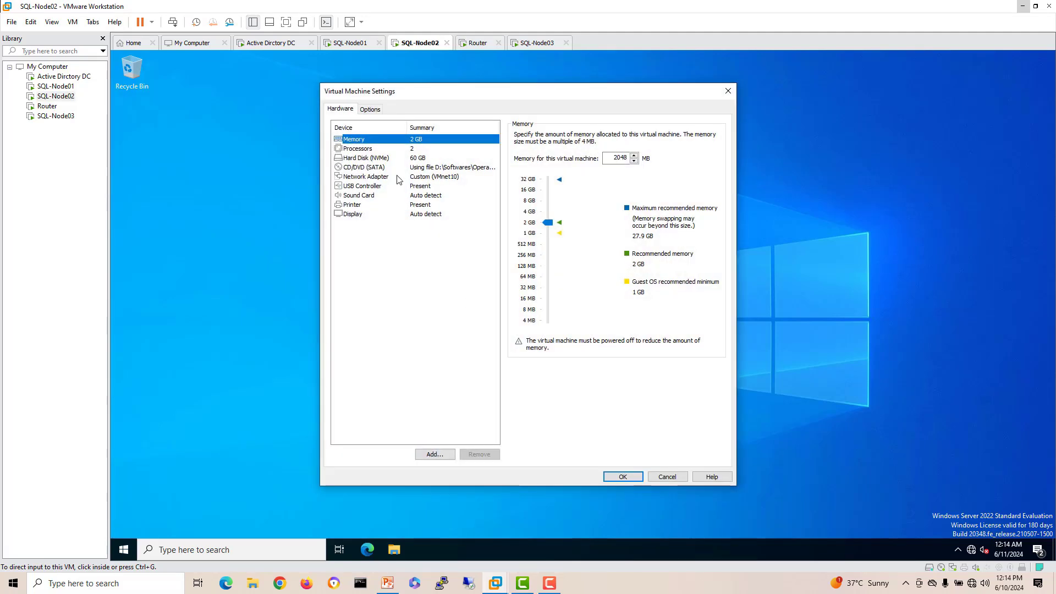
{"action": "left_click", "coordinate": [446, 453]}
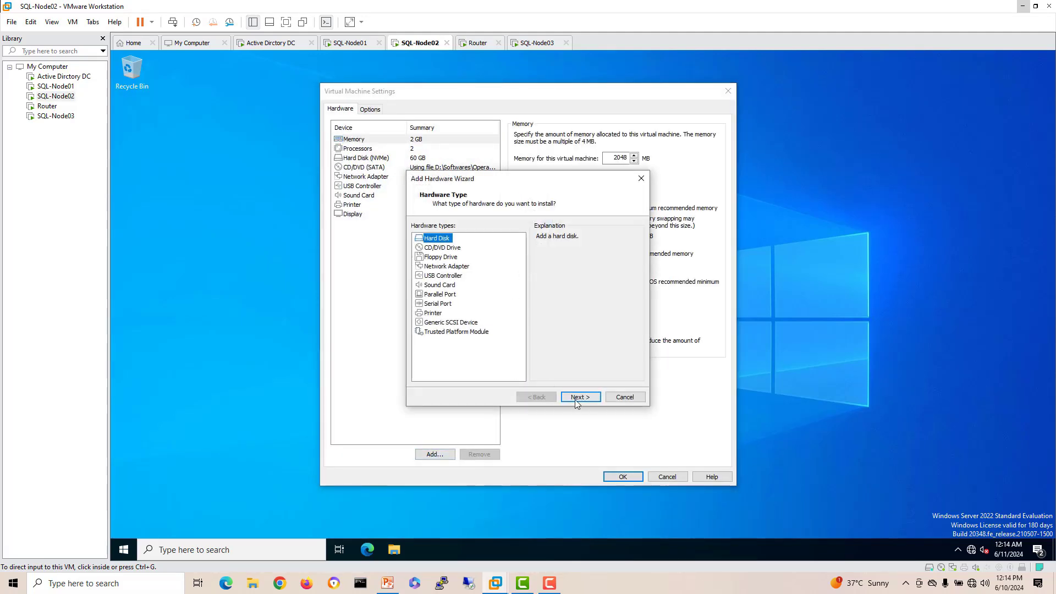
{"action": "left_click", "coordinate": [579, 397]}
{"action": "left_click", "coordinate": [580, 398]}
{"action": "left_click", "coordinate": [580, 398]}
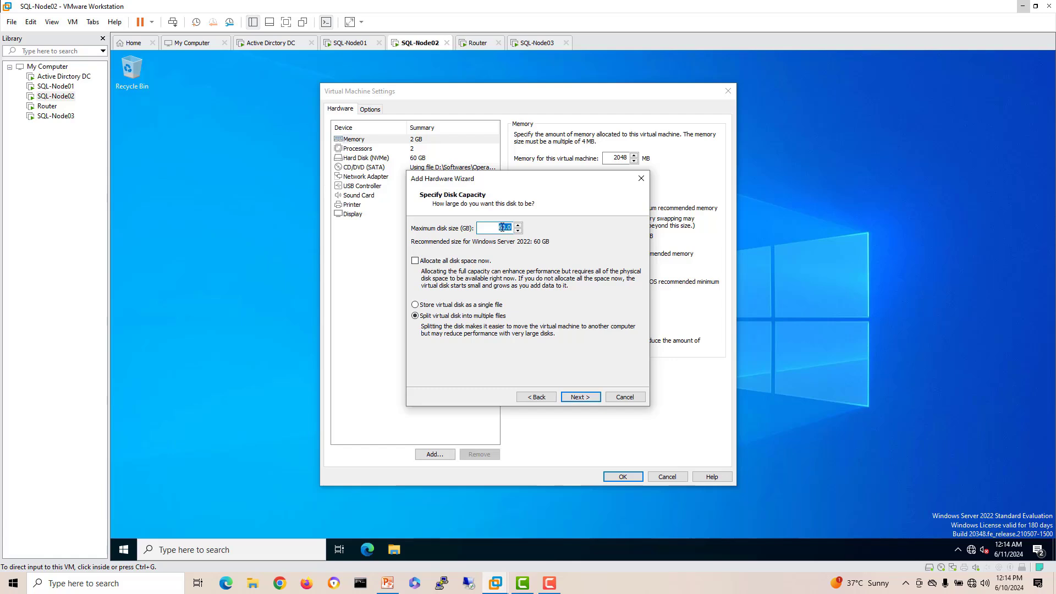
{"action": "left_click", "coordinate": [579, 397]}
{"action": "left_click", "coordinate": [579, 397]}
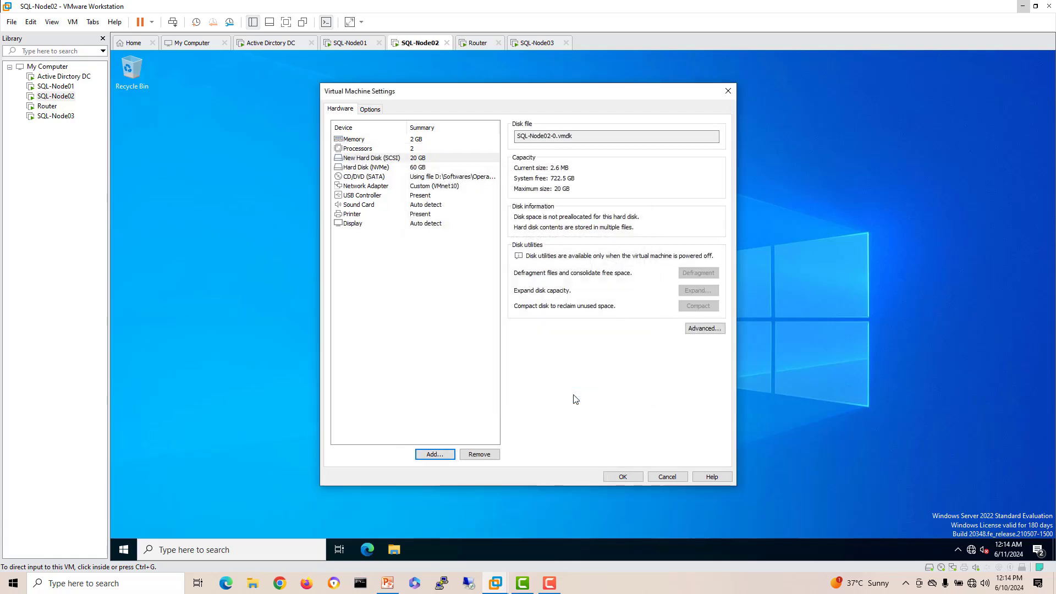
{"action": "left_click", "coordinate": [617, 476]}
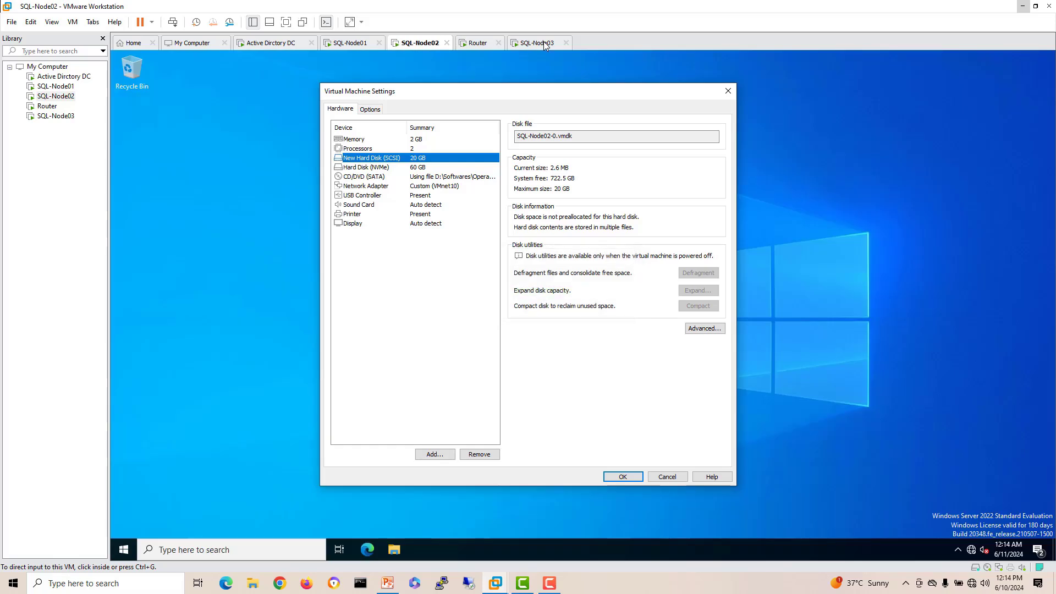
Step: Add a 20 GB SCSI hard disk, SQL-Node03-0.vmdk, in SQL-Node03's virtual machine settings
{"action": "left_click", "coordinate": [56, 116]}
{"action": "right_click", "coordinate": [58, 117]}
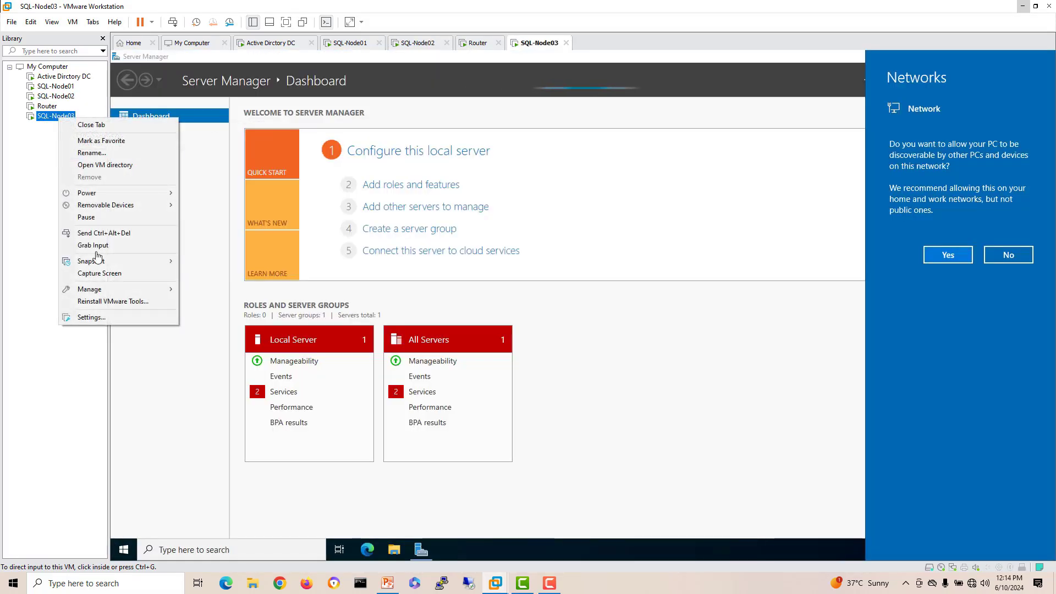
{"action": "left_click", "coordinate": [91, 318]}
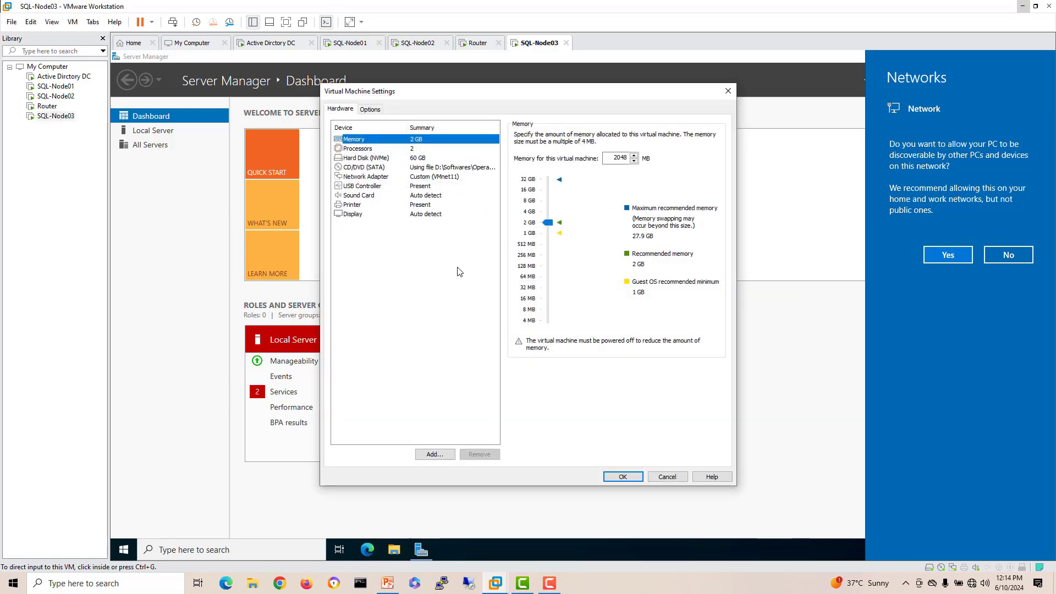
{"action": "left_click", "coordinate": [434, 455]}
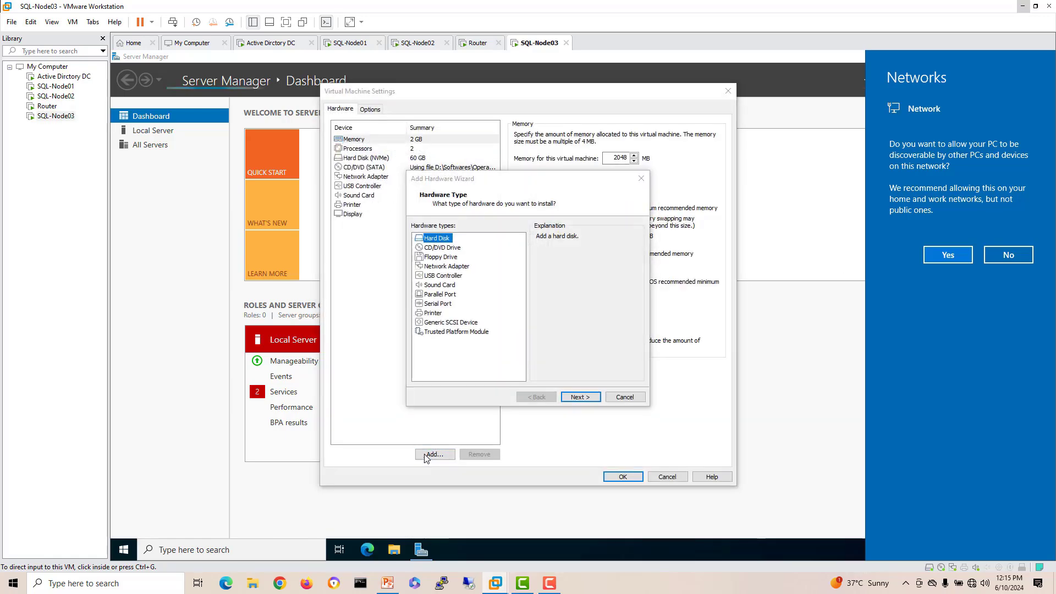
{"action": "left_click", "coordinate": [581, 398]}
{"action": "left_click", "coordinate": [581, 397]}
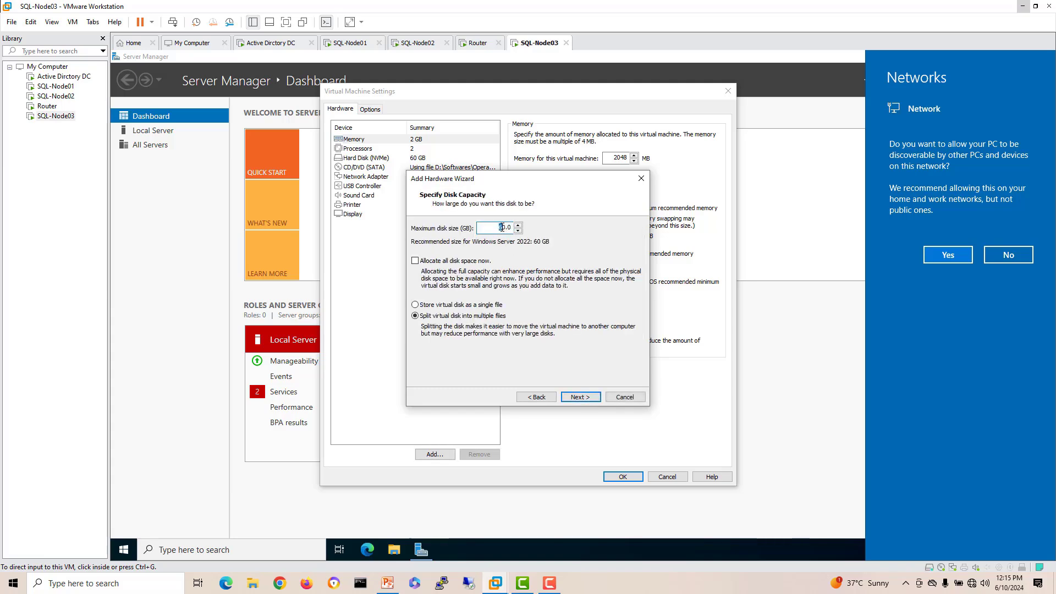
{"action": "type", "text": "2"}
{"action": "left_click", "coordinate": [581, 397]}
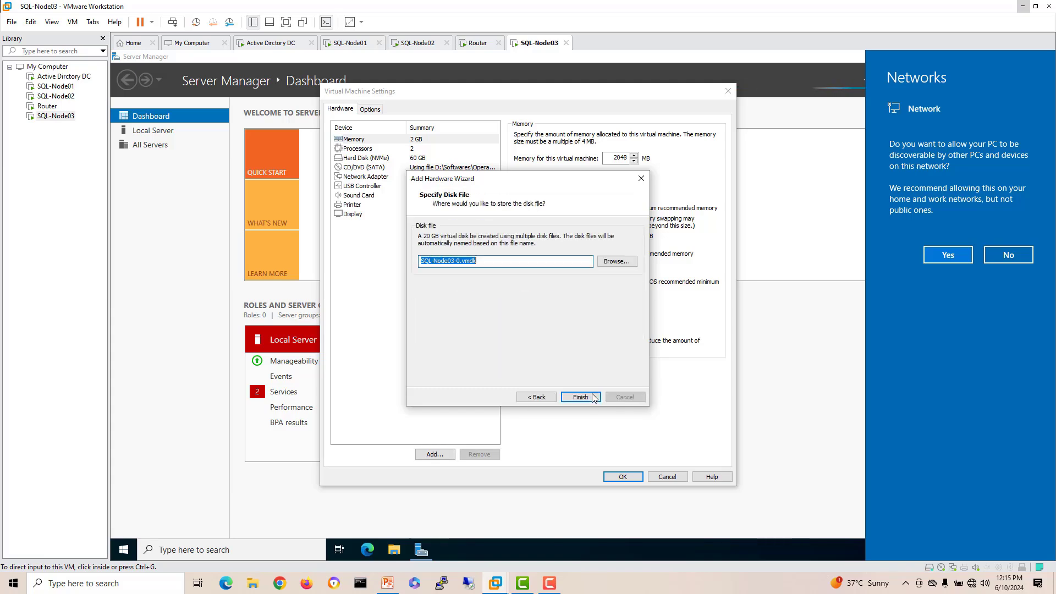
{"action": "left_click", "coordinate": [581, 397]}
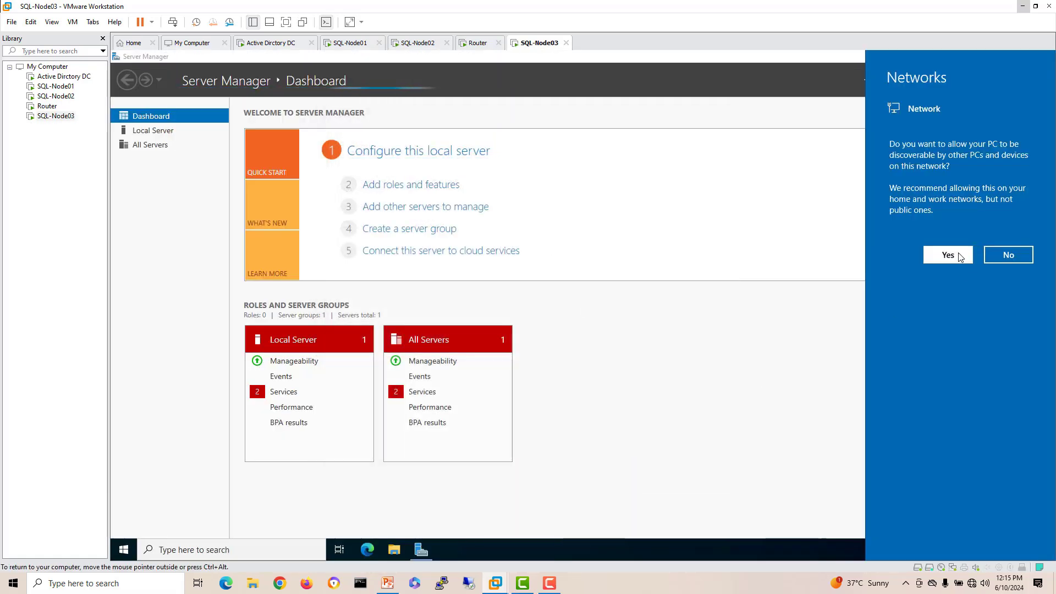
Step: Allow network discovery on SQL-Node03 and open Server Manager Properties from Manage
{"action": "left_click", "coordinate": [941, 254]}
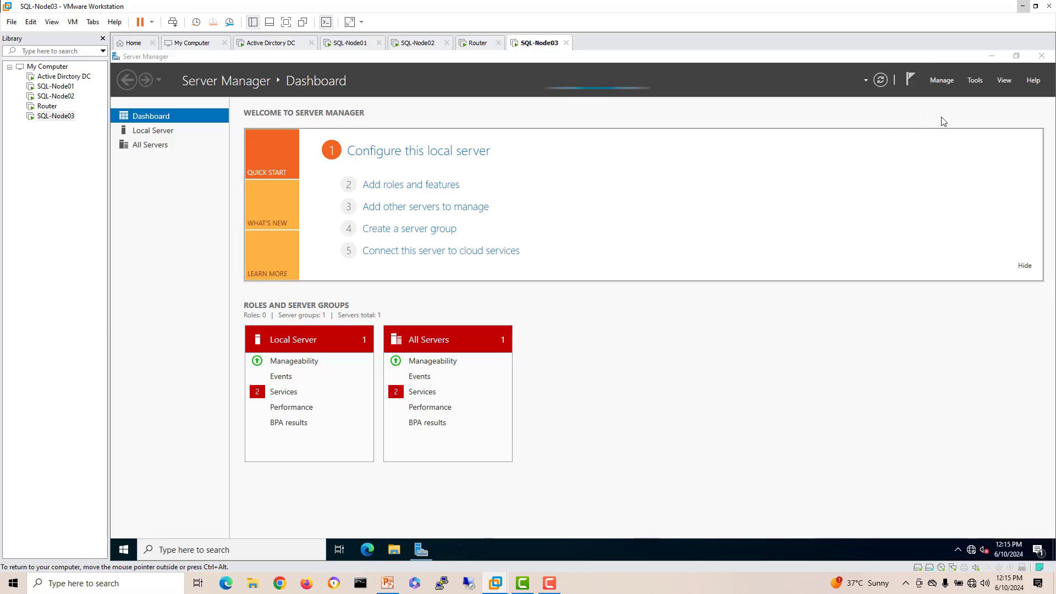
{"action": "left_click", "coordinate": [942, 79]}
{"action": "left_click", "coordinate": [976, 149]}
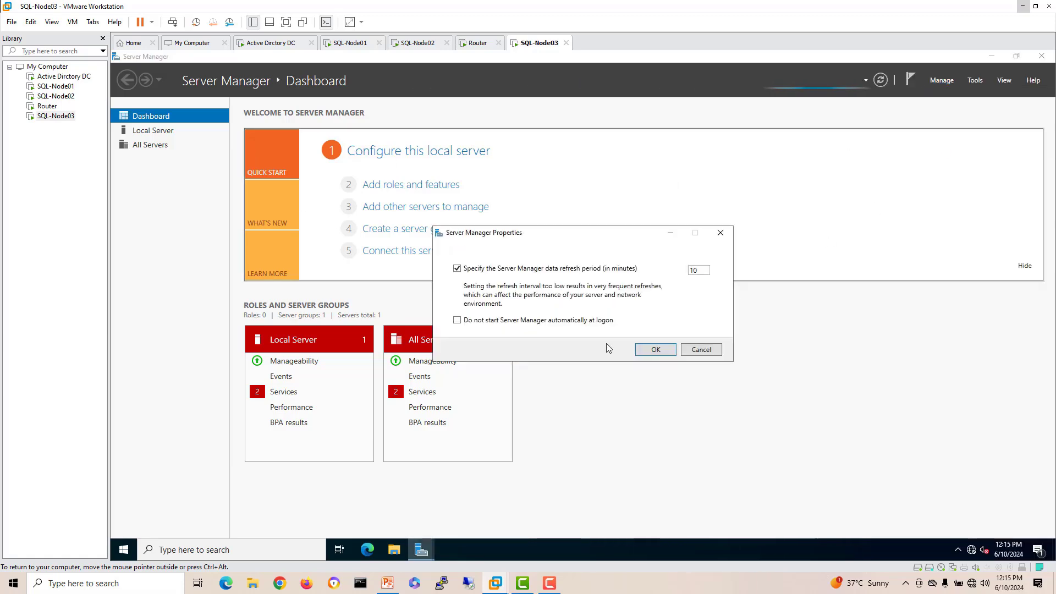
Step: Close Server Manager on SQL-Node03 and launch Server Manager on SQL-Node01
{"action": "left_click", "coordinate": [652, 351]}
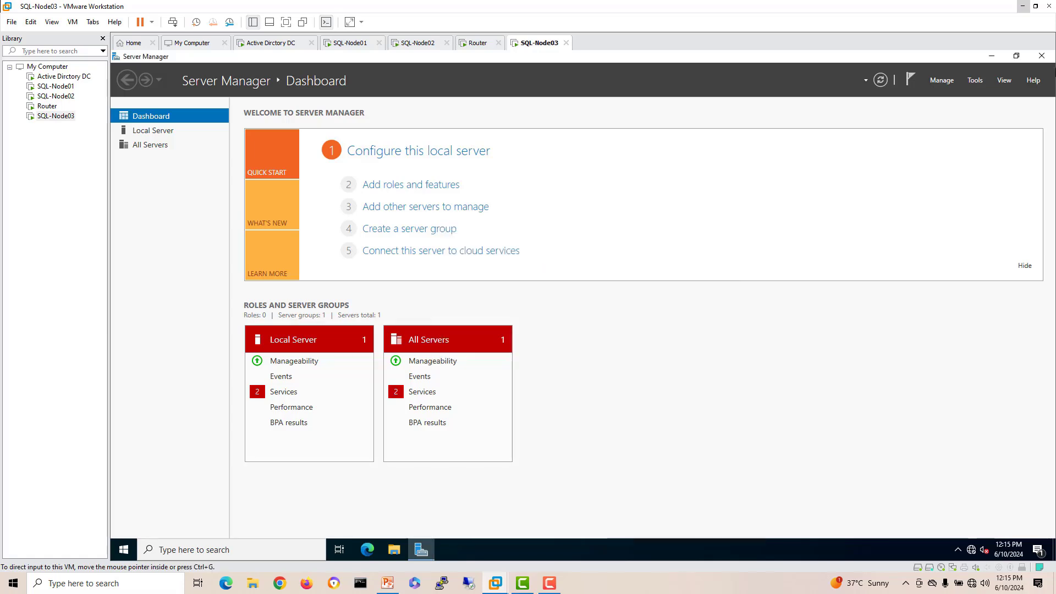
{"action": "left_click", "coordinate": [1041, 56]}
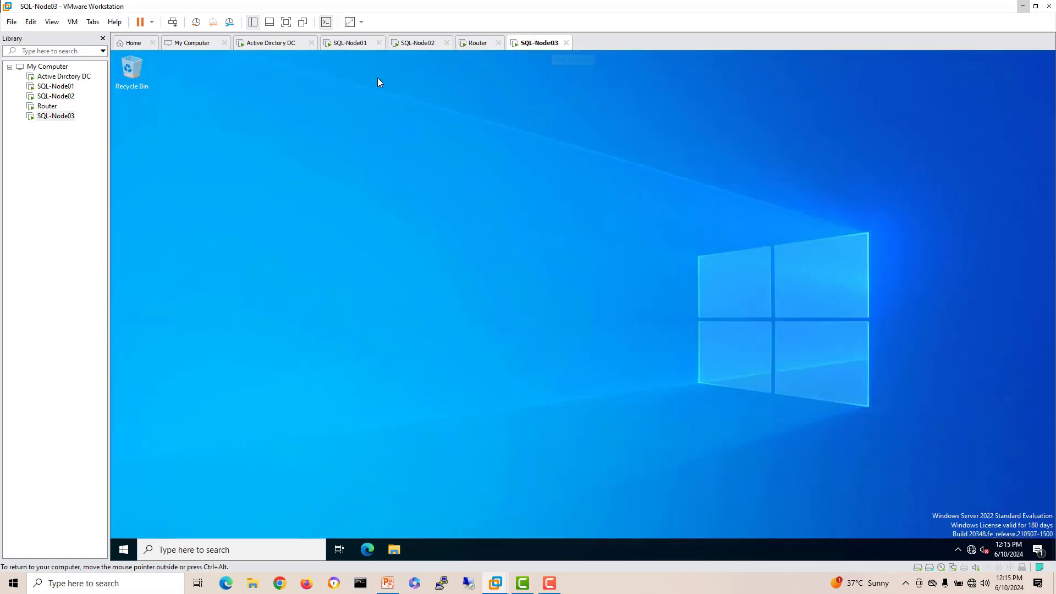
{"action": "left_click", "coordinate": [349, 43]}
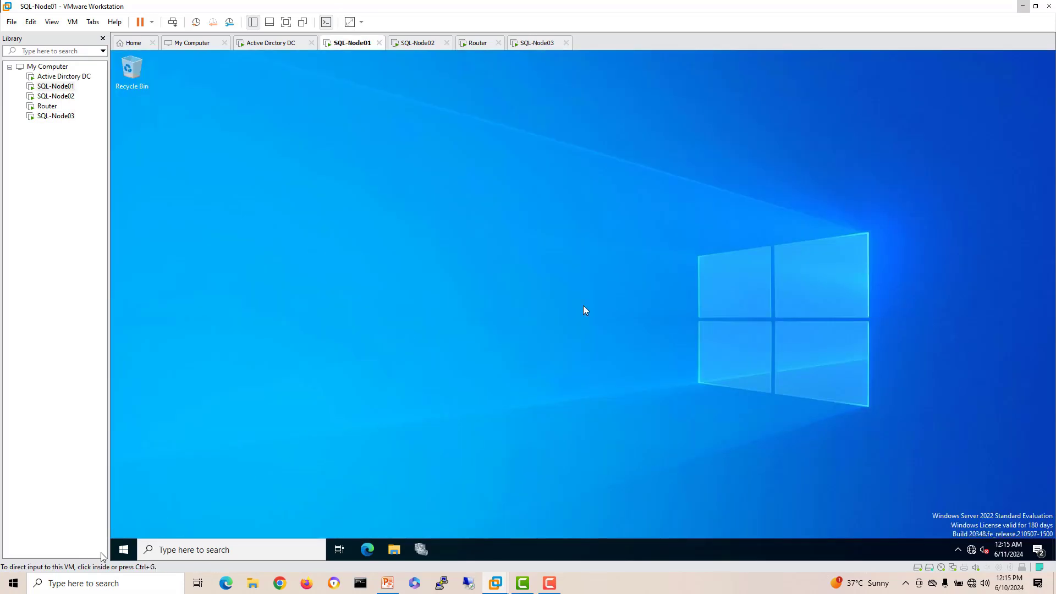
{"action": "left_click", "coordinate": [120, 552]}
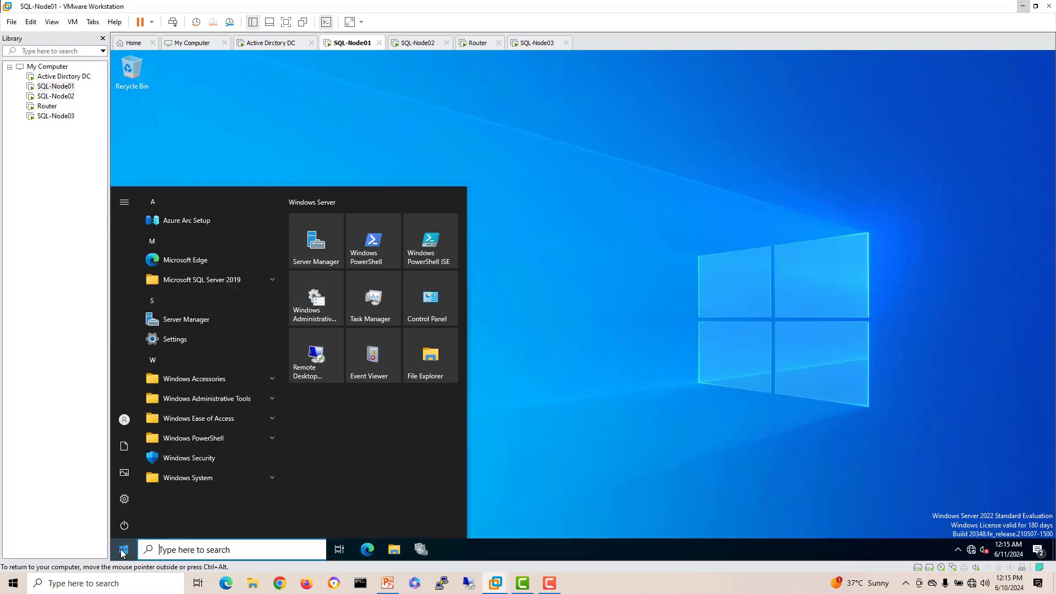
{"action": "left_click", "coordinate": [315, 255]}
Step: Launch Server Manager on SQL-Node02 and open Computer Management from its Tools menu
{"action": "left_click", "coordinate": [413, 42]}
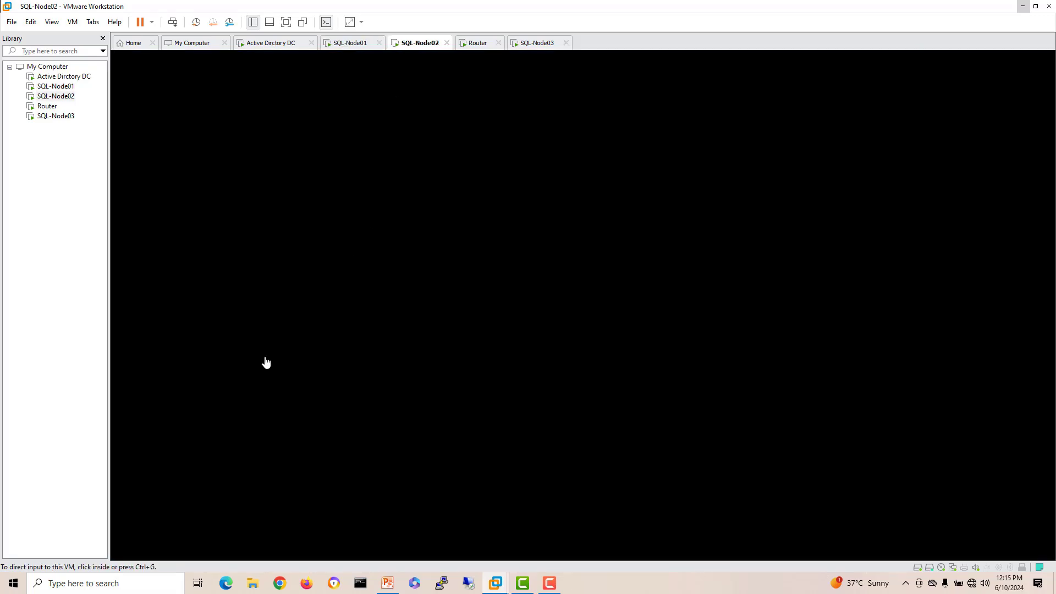
{"action": "left_click", "coordinate": [127, 549]}
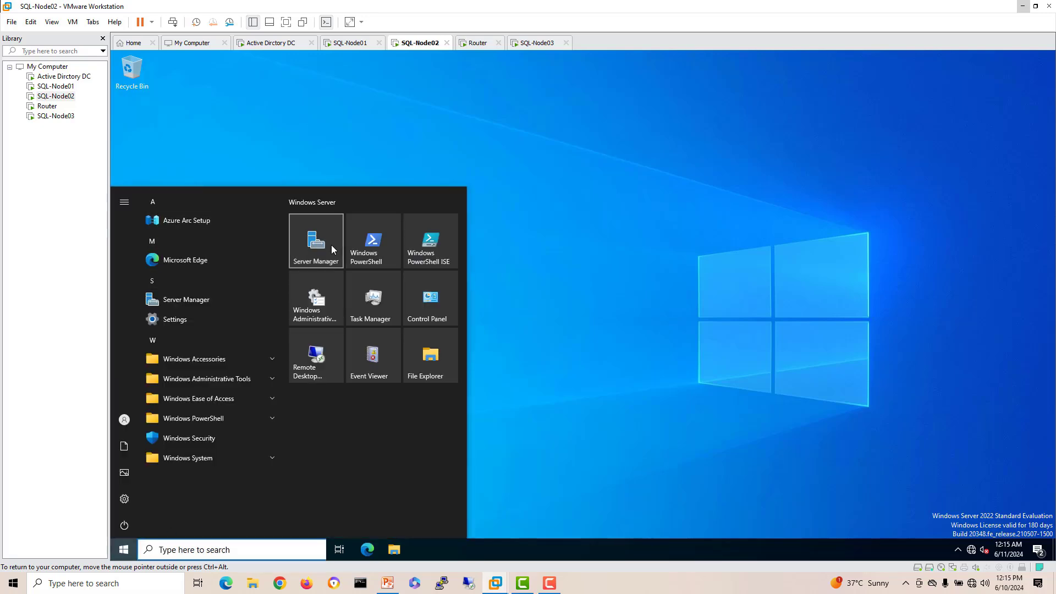
{"action": "left_click", "coordinate": [332, 249]}
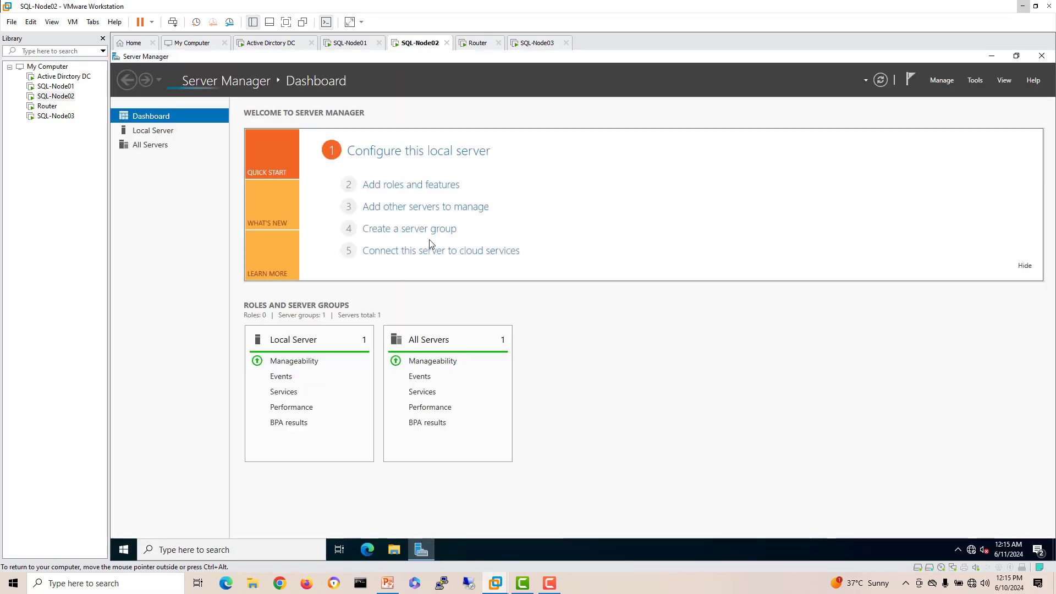
{"action": "left_click", "coordinate": [975, 80]}
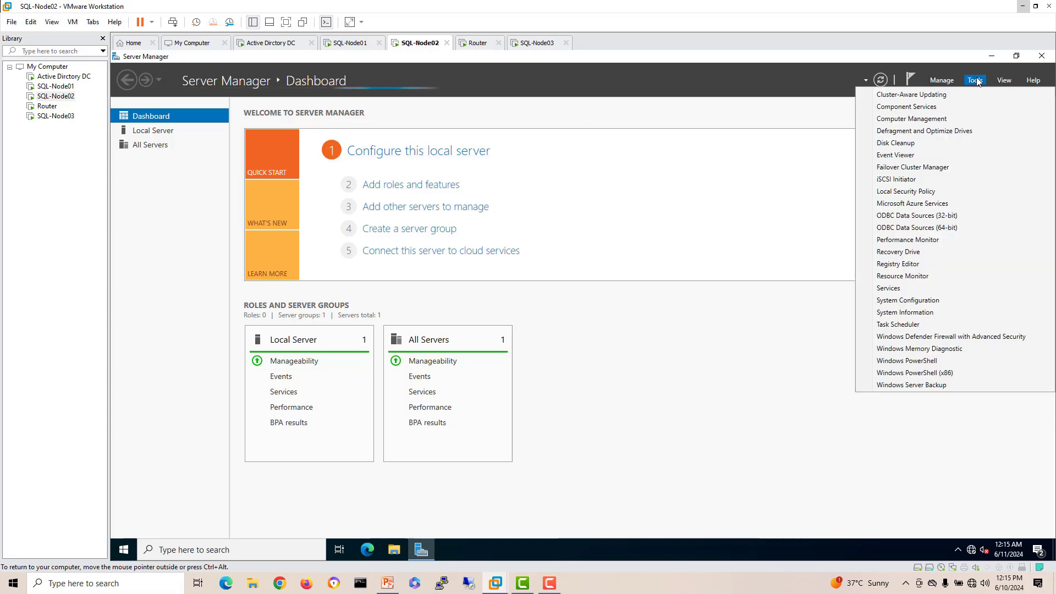
{"action": "left_click", "coordinate": [929, 120]}
Step: Open Computer Management from Server Manager's Tools menu on SQL-Node01
{"action": "left_click", "coordinate": [352, 43]}
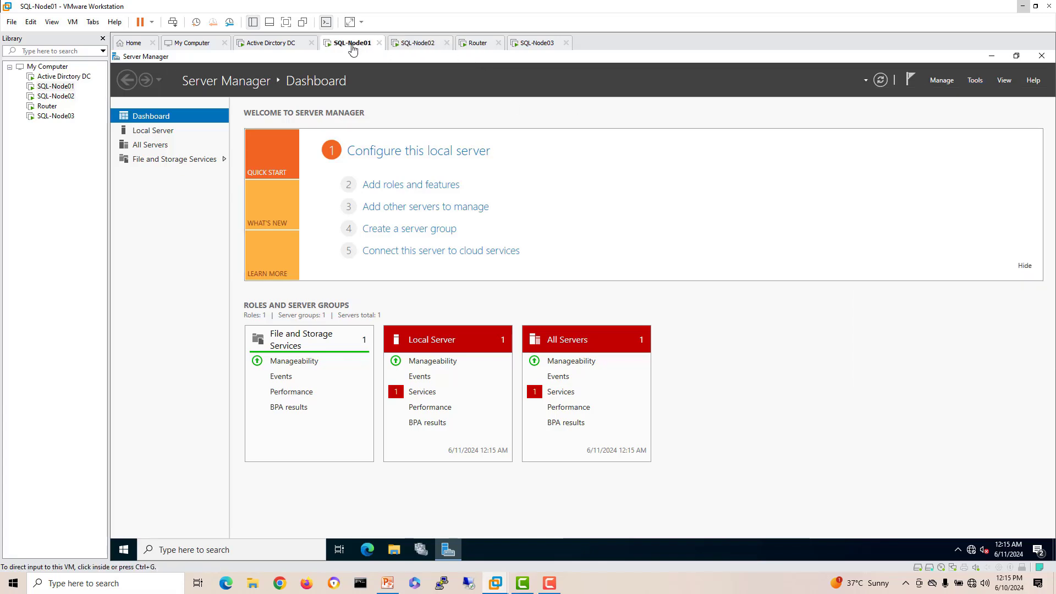
{"action": "left_click", "coordinate": [942, 81]}
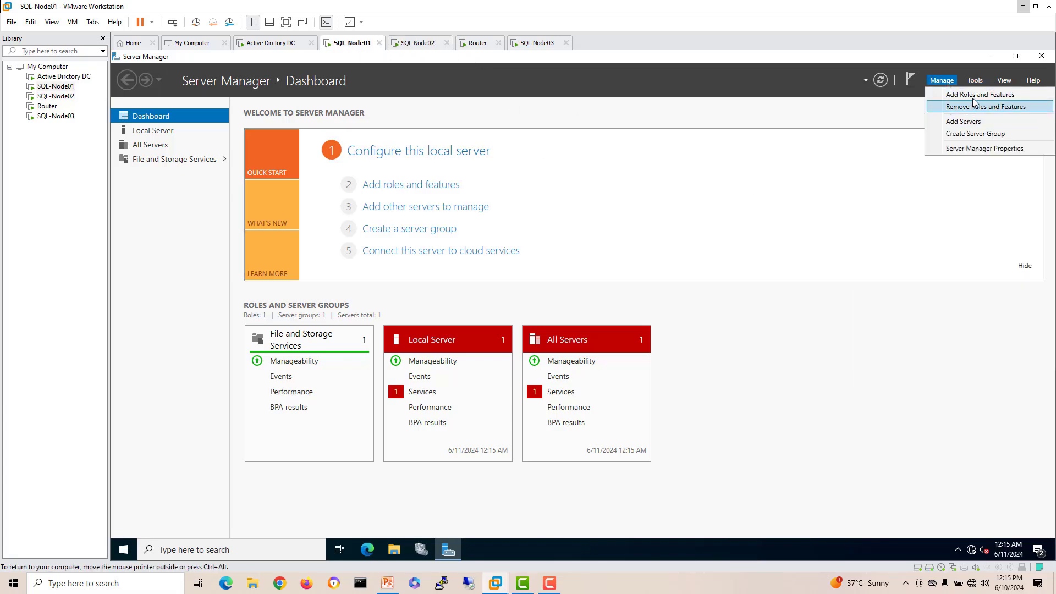
{"action": "left_click", "coordinate": [973, 84]}
{"action": "left_click", "coordinate": [974, 82]}
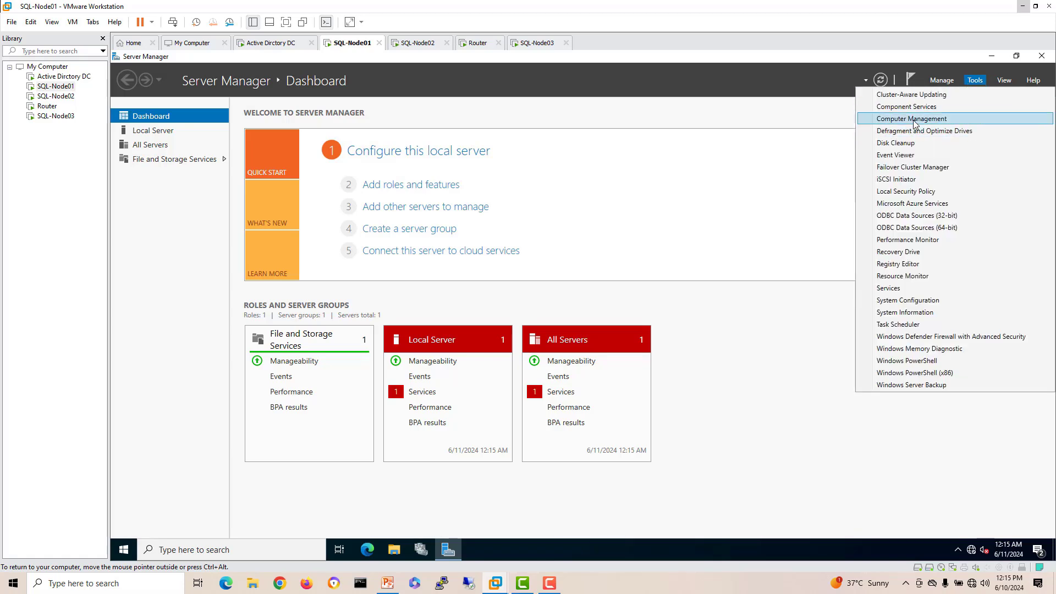
{"action": "left_click", "coordinate": [272, 263]}
Step: Show Disk Management on SQL-Node02 and SQL-Node01, enlarging SQL-Node01's window
{"action": "left_click", "coordinate": [410, 45]}
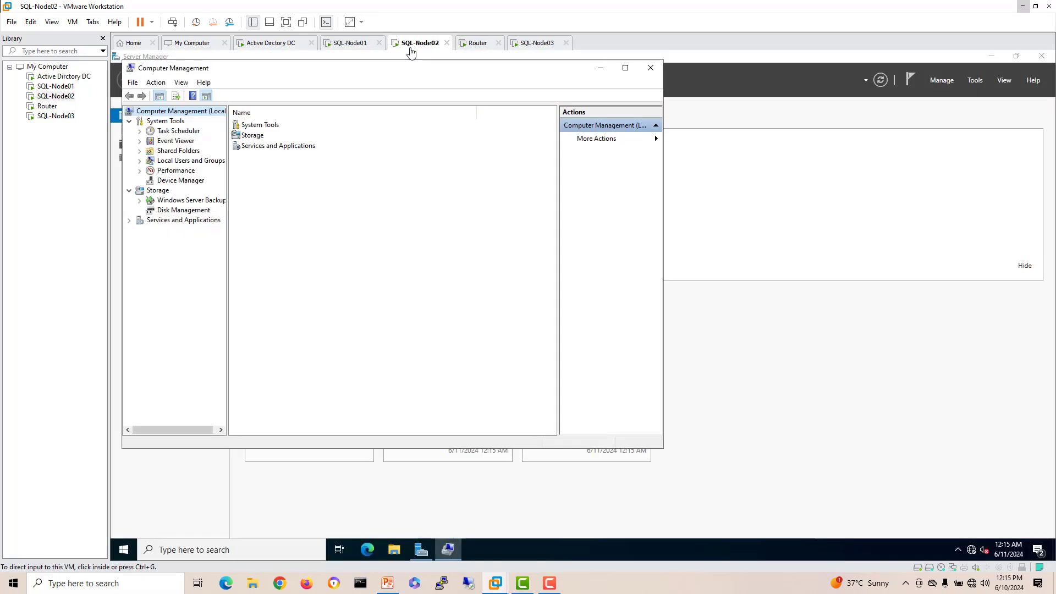
{"action": "left_click", "coordinate": [168, 211]}
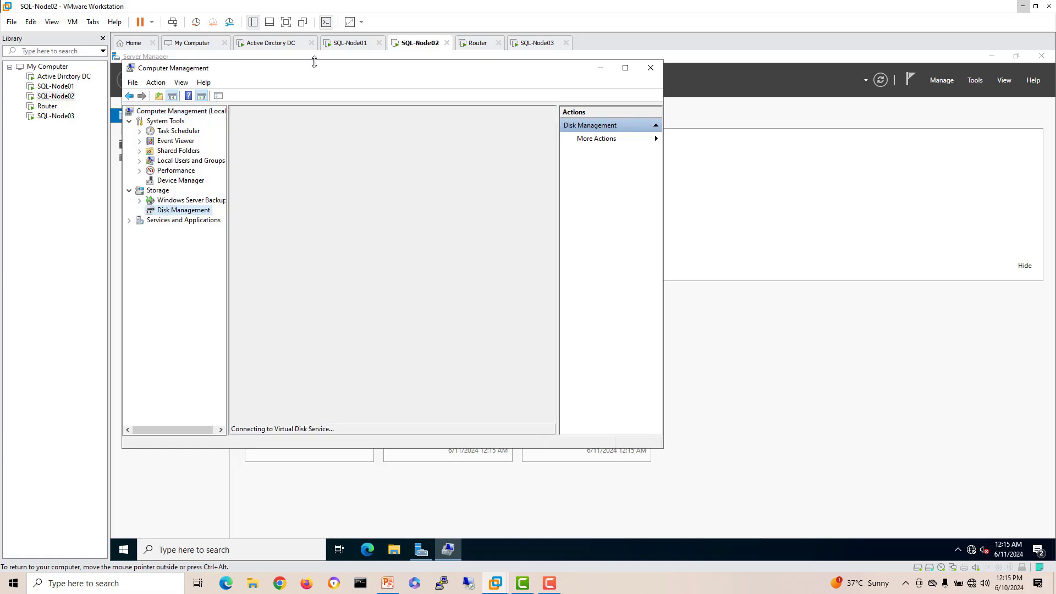
{"action": "left_click", "coordinate": [356, 47]}
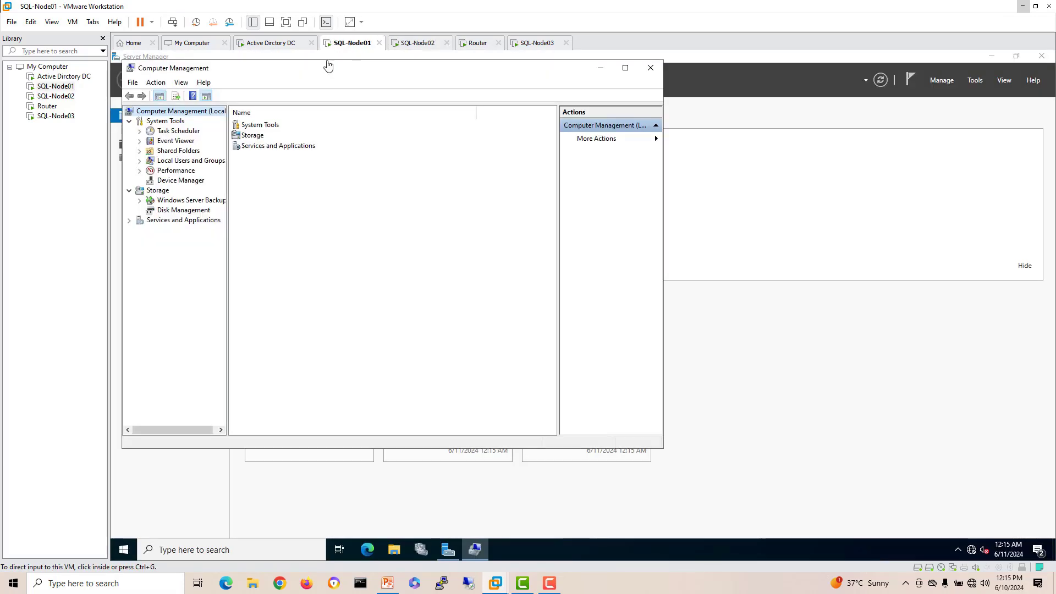
{"action": "left_click", "coordinate": [177, 212]}
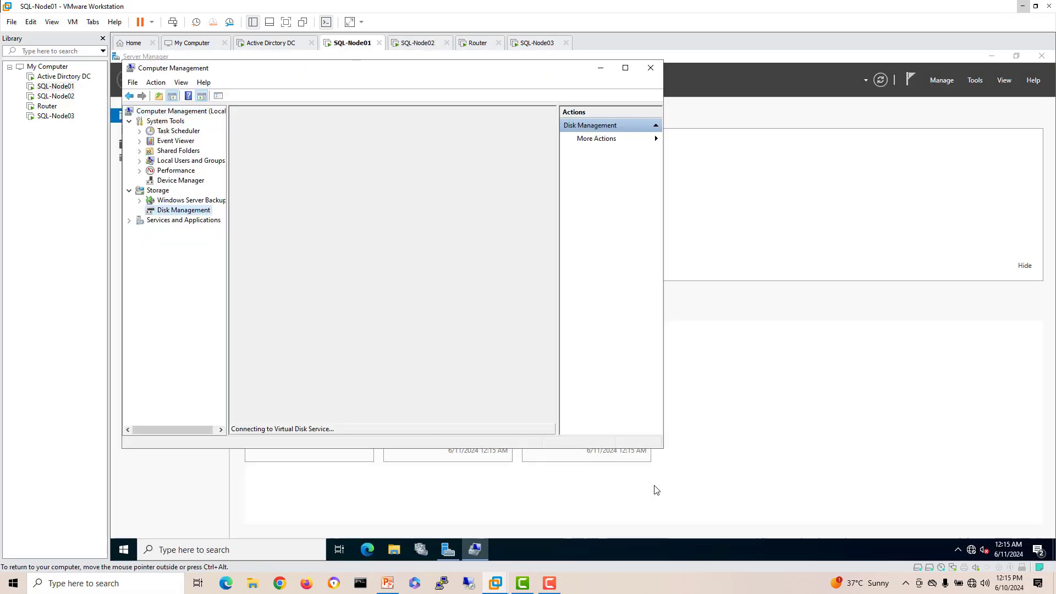
{"action": "left_click_drag", "start_coordinate": [663, 448], "coordinate": [849, 471]}
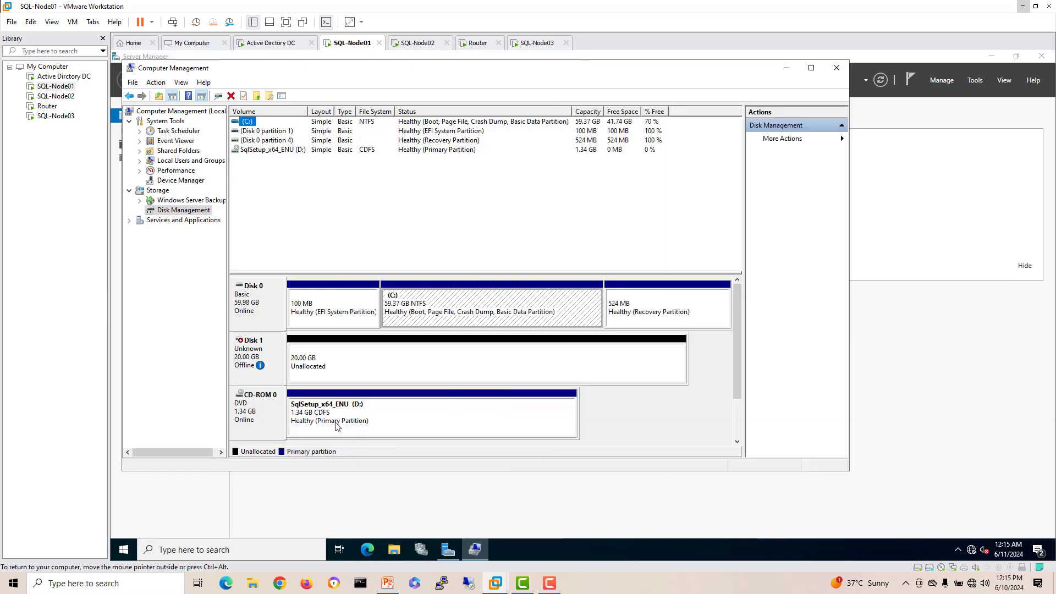
Step: Bring SQL-Node01's Disk 1 online and initialize it as GPT
{"action": "right_click", "coordinate": [242, 357]}
{"action": "left_click", "coordinate": [269, 366]}
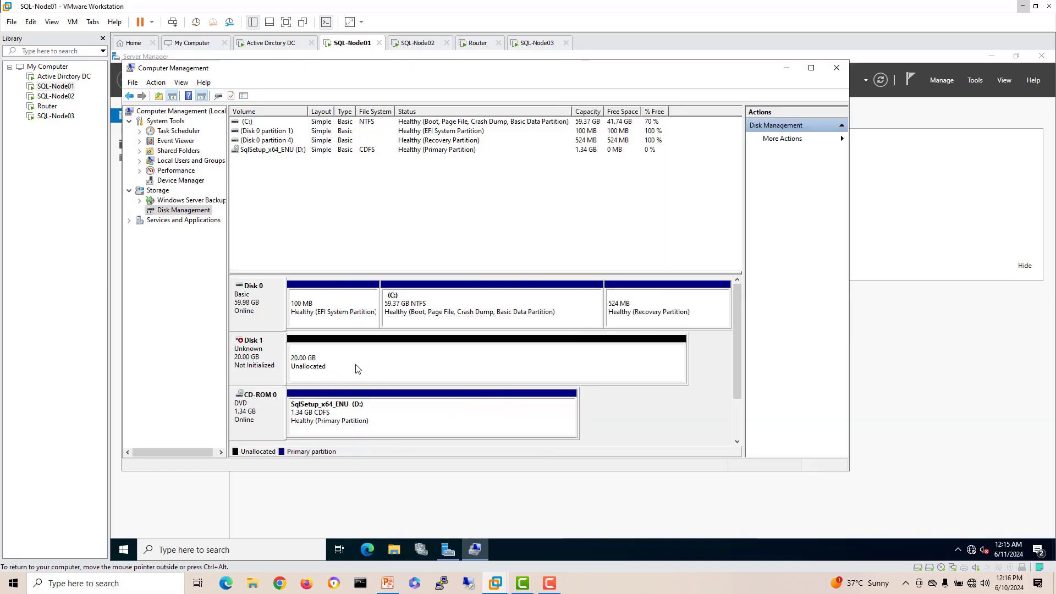
{"action": "right_click", "coordinate": [262, 356]}
{"action": "left_click", "coordinate": [279, 363]}
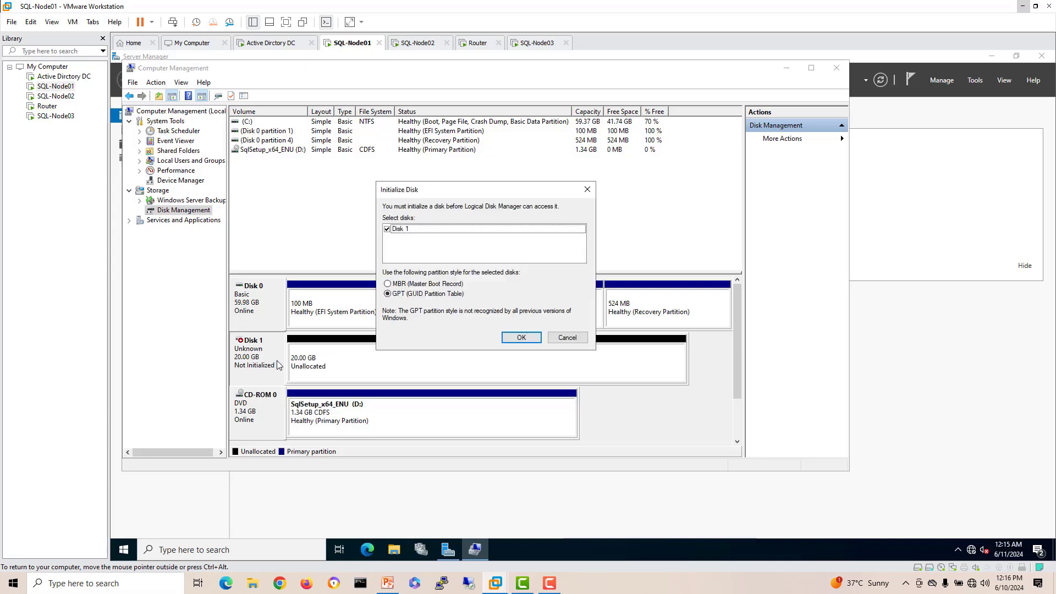
{"action": "left_click", "coordinate": [521, 337]}
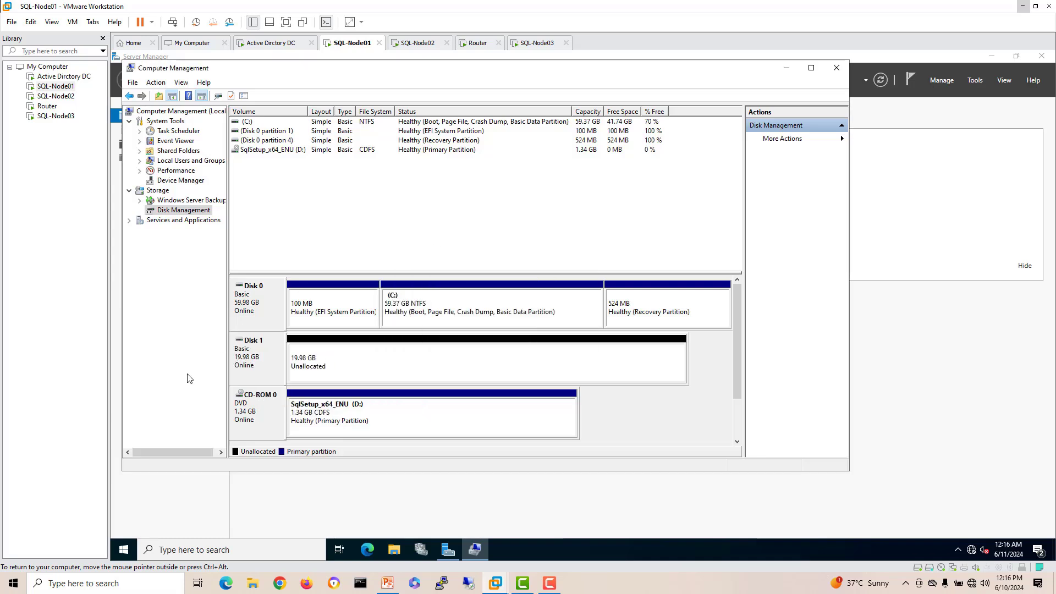
Step: Start a full-size simple volume on Disk 1 with drive letter A
{"action": "right_click", "coordinate": [344, 362]}
{"action": "left_click", "coordinate": [384, 368]}
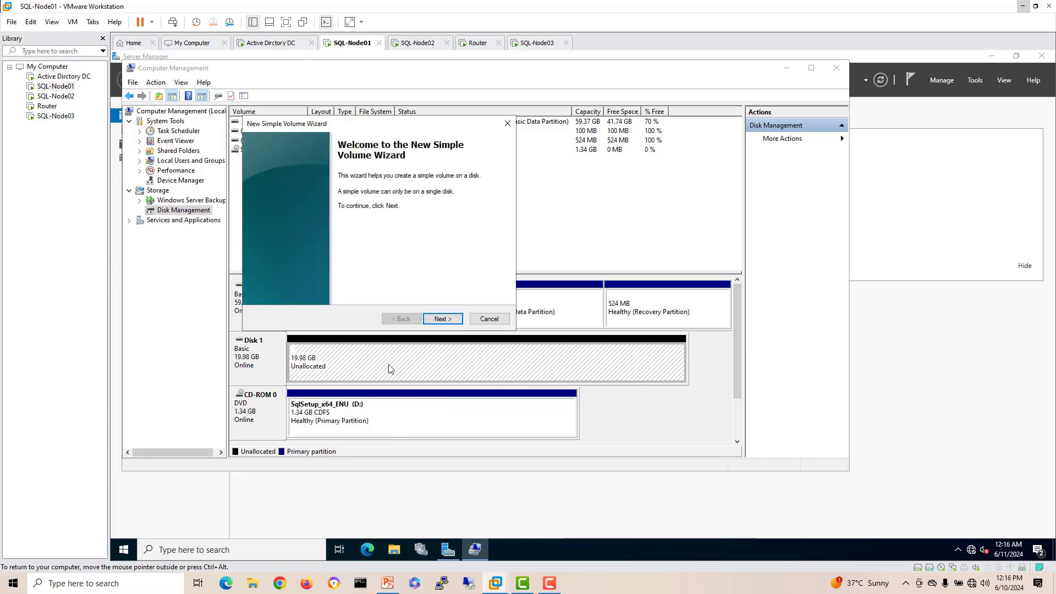
{"action": "left_click", "coordinate": [448, 321]}
{"action": "left_click", "coordinate": [448, 321]}
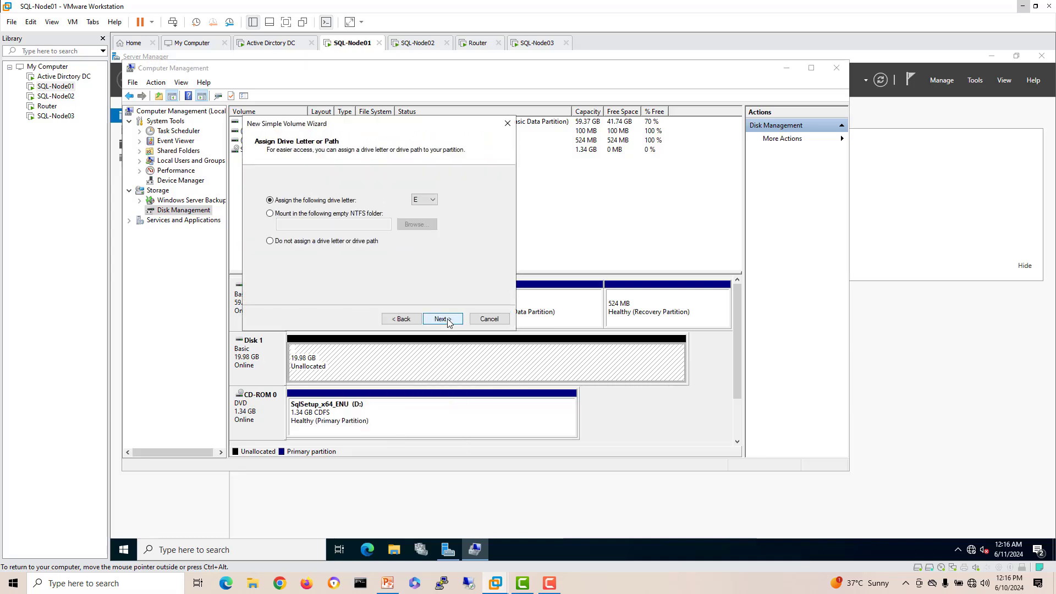
{"action": "left_click", "coordinate": [433, 200]}
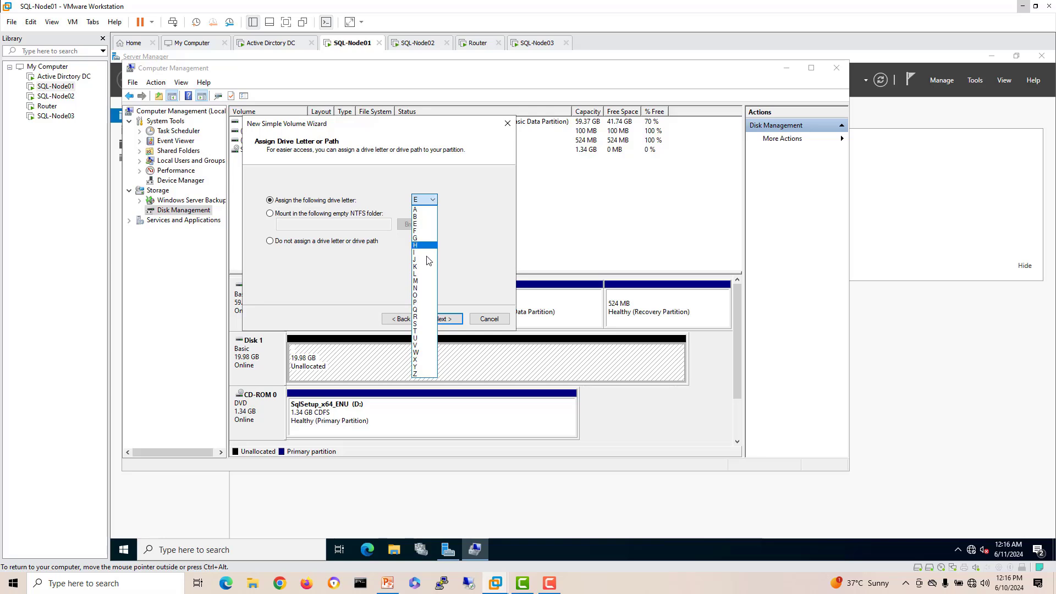
{"action": "left_click", "coordinate": [424, 210]}
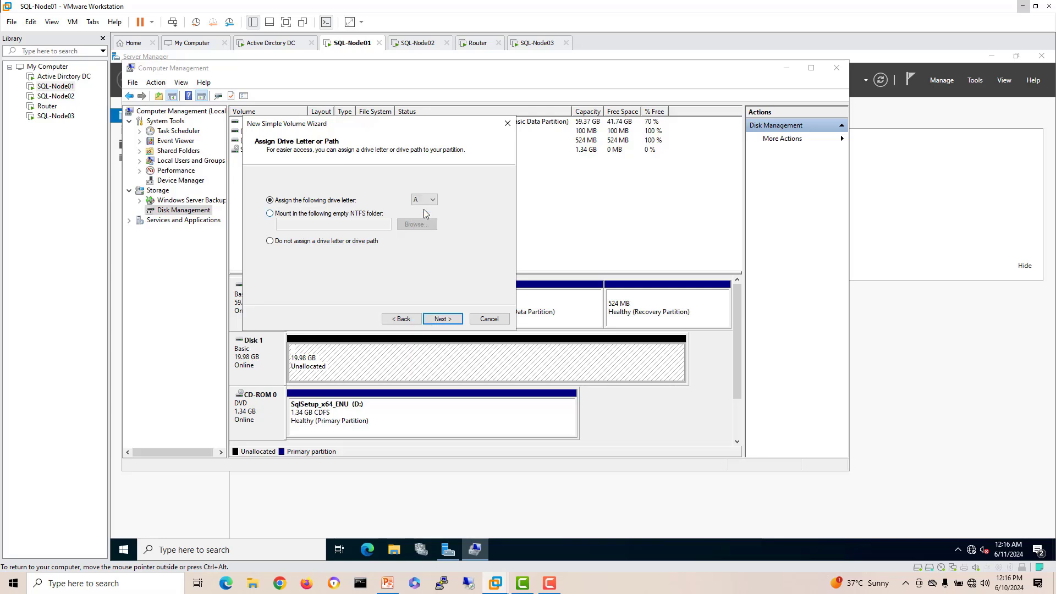
{"action": "left_click", "coordinate": [443, 319]}
Step: Label the volume SQL DB with 64K allocation units and finish creating it
{"action": "left_click_drag", "start_coordinate": [402, 253], "coordinate": [316, 263]}
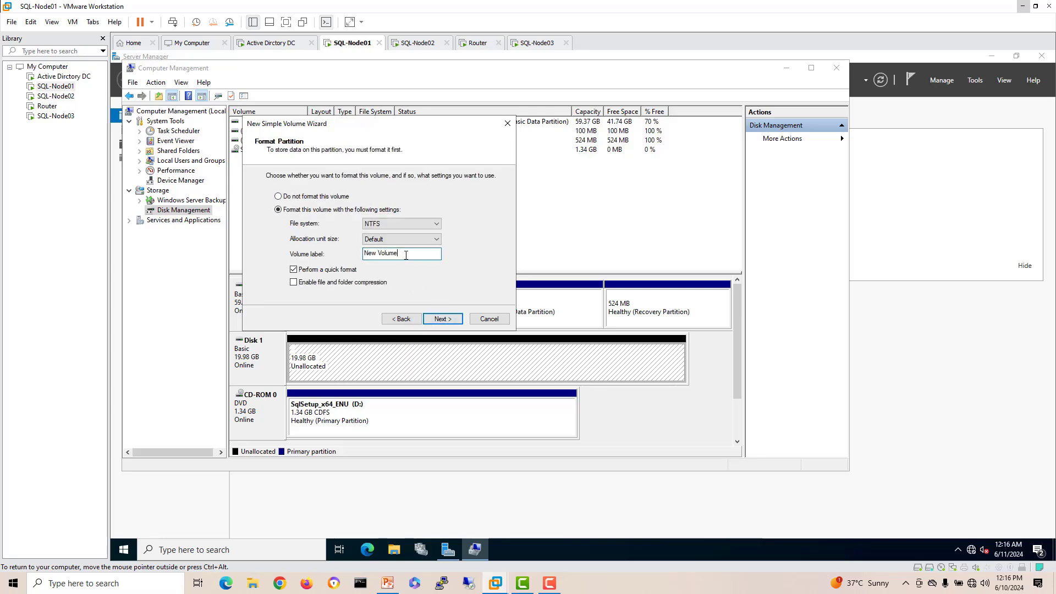
{"action": "type", "text": "SQL DB"}
{"action": "left_click", "coordinate": [400, 237]}
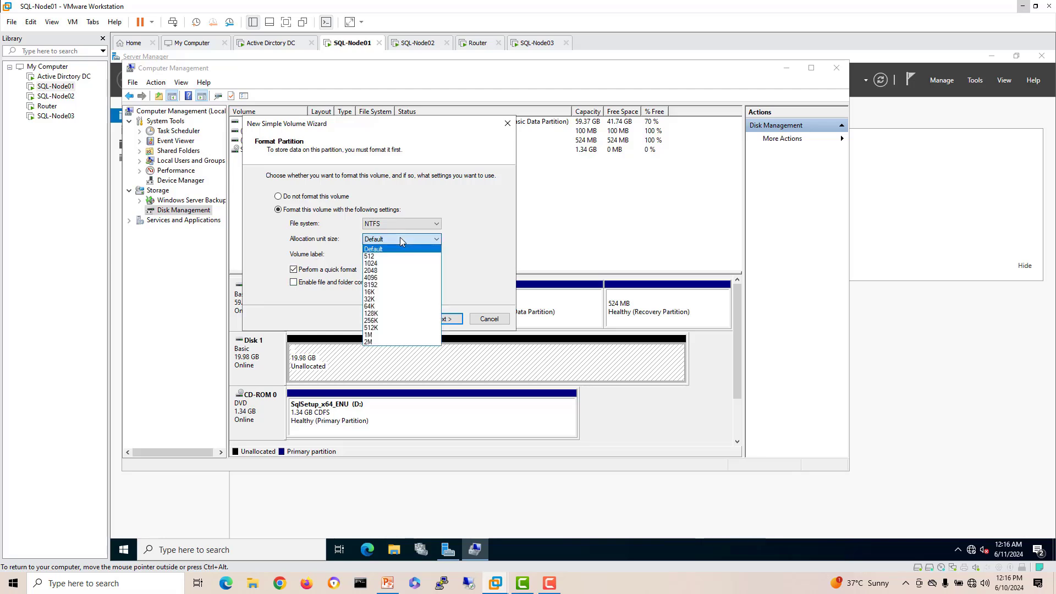
{"action": "left_click", "coordinate": [392, 306]}
{"action": "left_click", "coordinate": [440, 319]}
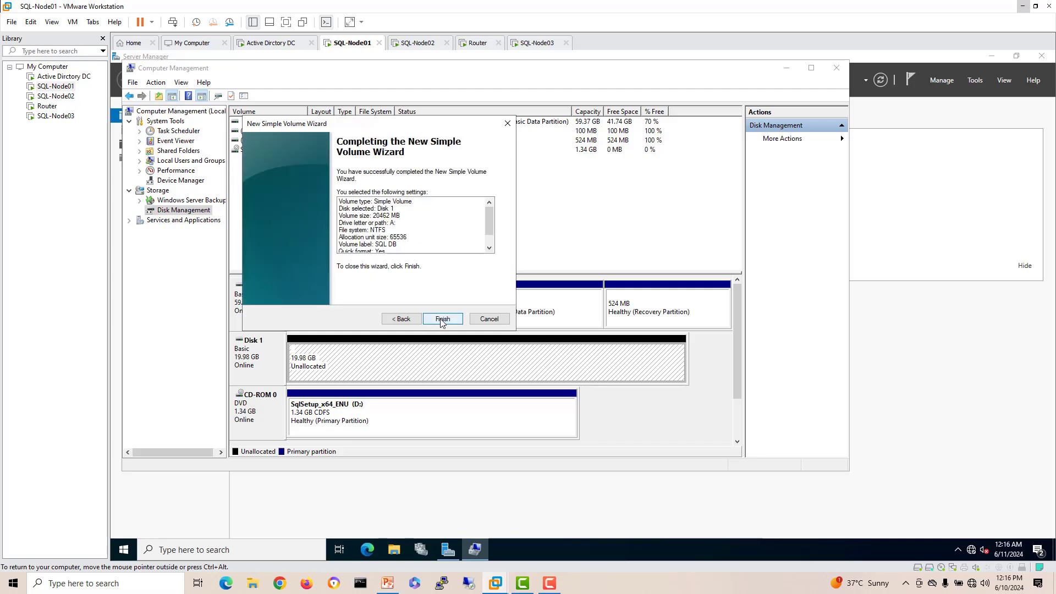
{"action": "left_click", "coordinate": [441, 319]}
Step: Bring SQL-Node02's Disk 1 online and initialize it
{"action": "left_click", "coordinate": [418, 43]}
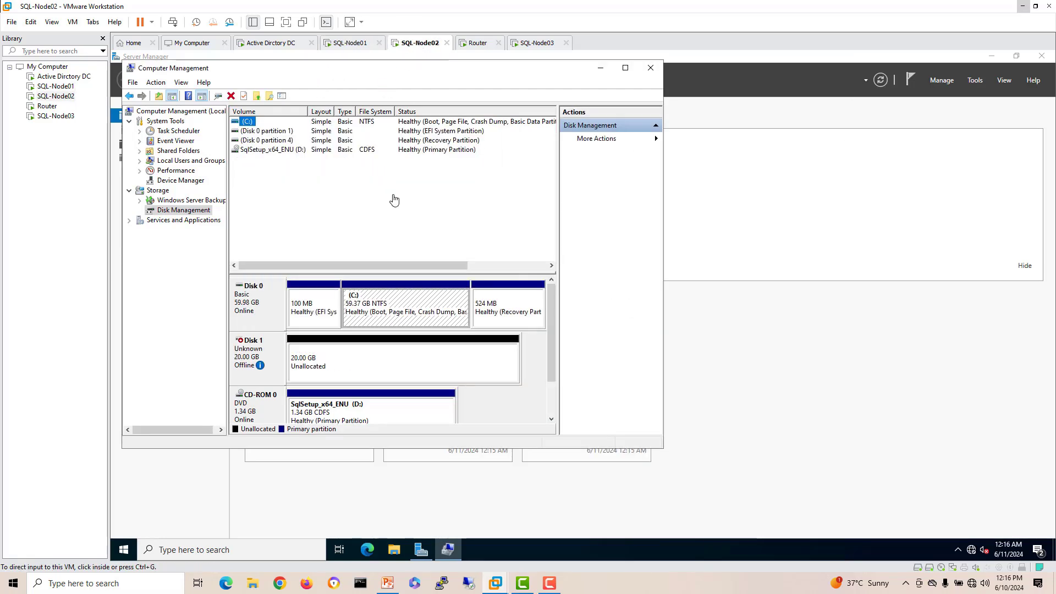
{"action": "right_click", "coordinate": [266, 354]}
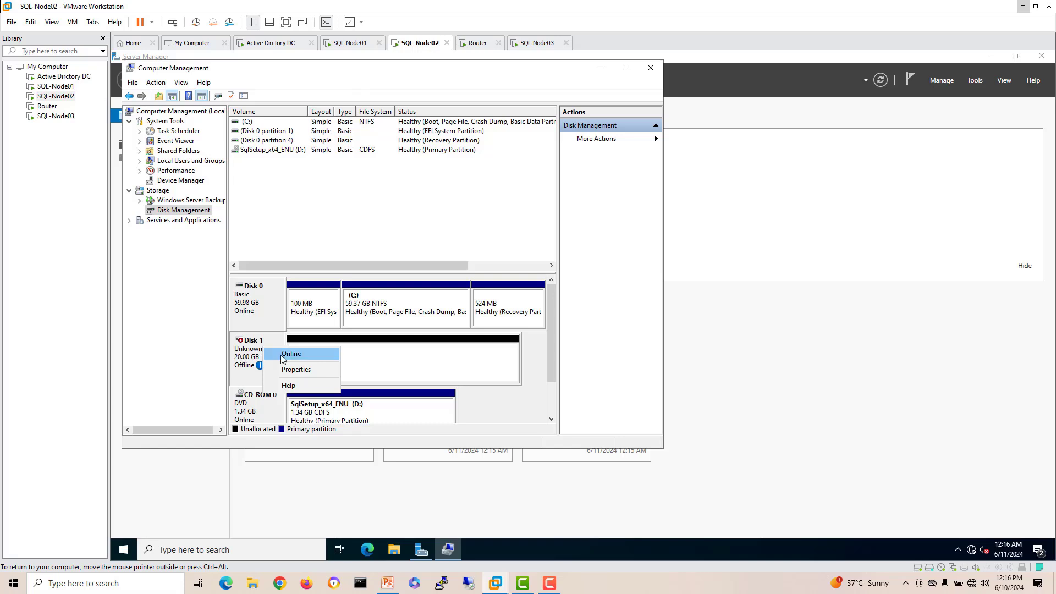
{"action": "left_click", "coordinate": [283, 357]}
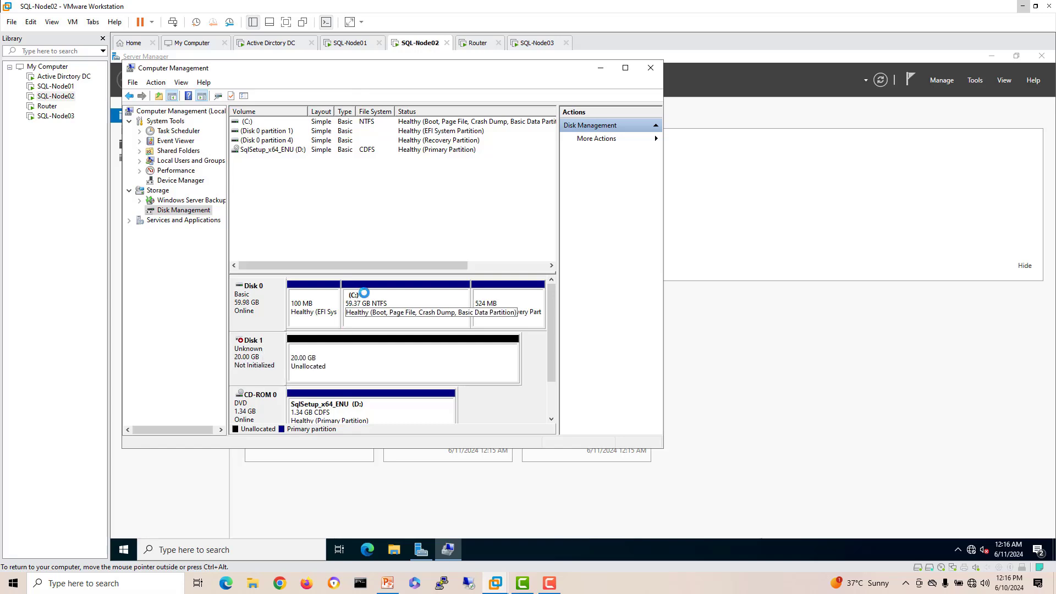
{"action": "right_click", "coordinate": [253, 365]}
{"action": "left_click", "coordinate": [280, 368]}
{"action": "left_click", "coordinate": [432, 326]}
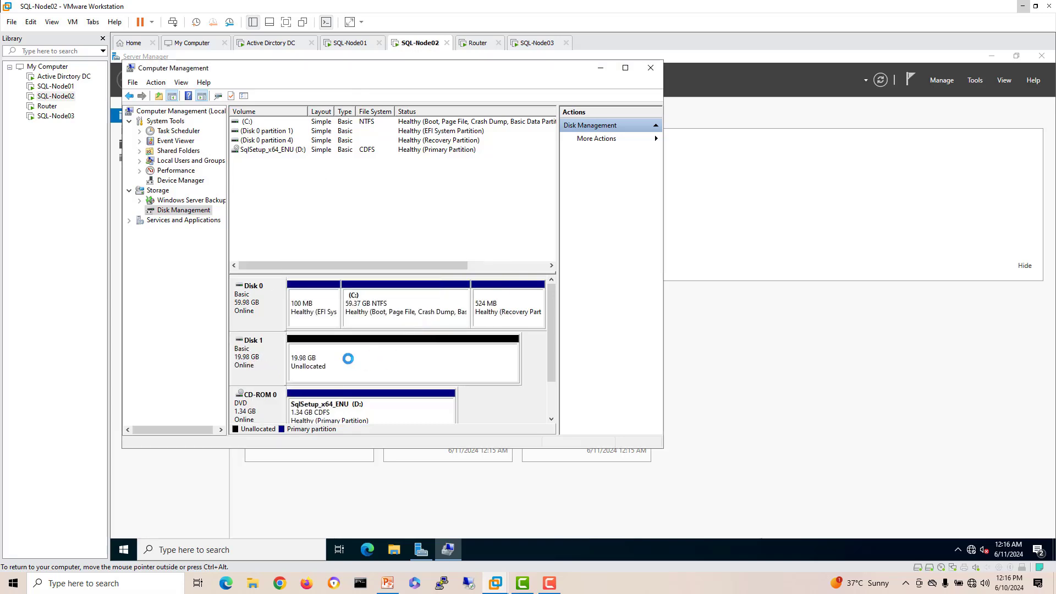
Step: Start a full-size simple volume on Disk 1 using drive letter A
{"action": "right_click", "coordinate": [348, 358]}
{"action": "left_click", "coordinate": [394, 368]}
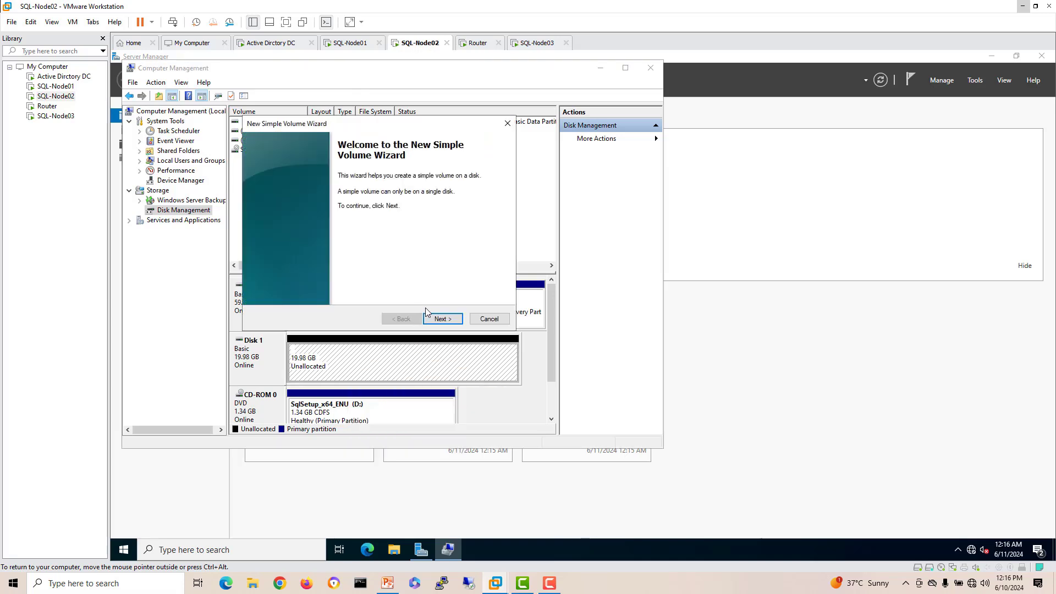
{"action": "left_click", "coordinate": [438, 319]}
{"action": "left_click", "coordinate": [437, 319]}
{"action": "left_click", "coordinate": [434, 200]}
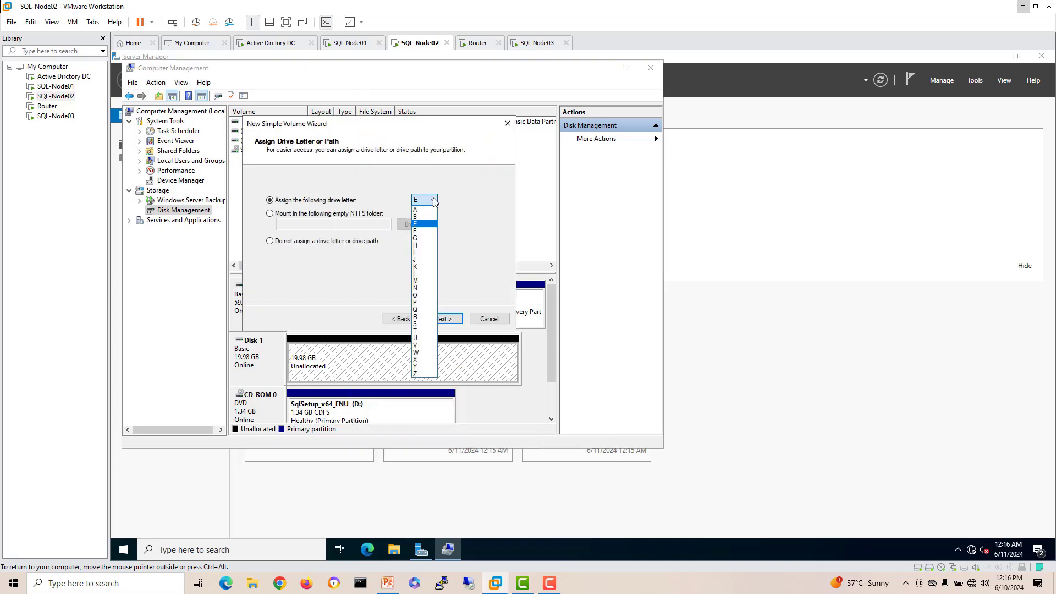
{"action": "left_click", "coordinate": [423, 224]}
{"action": "left_click", "coordinate": [443, 319]}
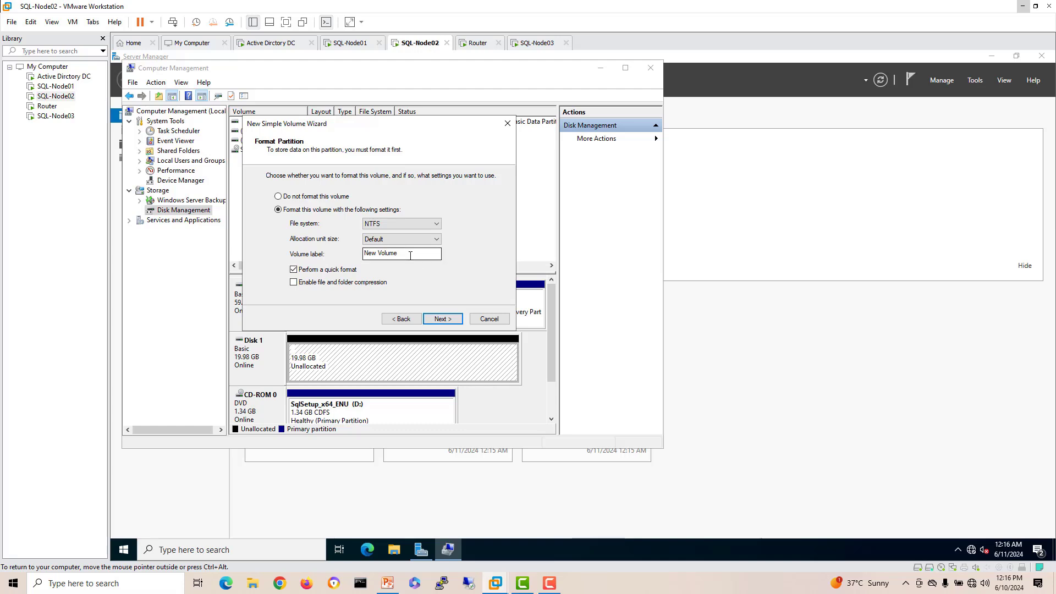
Step: Format the volume as NTFS SQL DB with 64K units, then close Computer Management and return to SQL-Node01
{"action": "left_click_drag", "start_coordinate": [410, 256], "coordinate": [281, 273]}
{"action": "type", "text": "SQL DB"}
{"action": "left_click", "coordinate": [394, 226]}
{"action": "left_click", "coordinate": [381, 226]}
{"action": "left_click", "coordinate": [381, 238]}
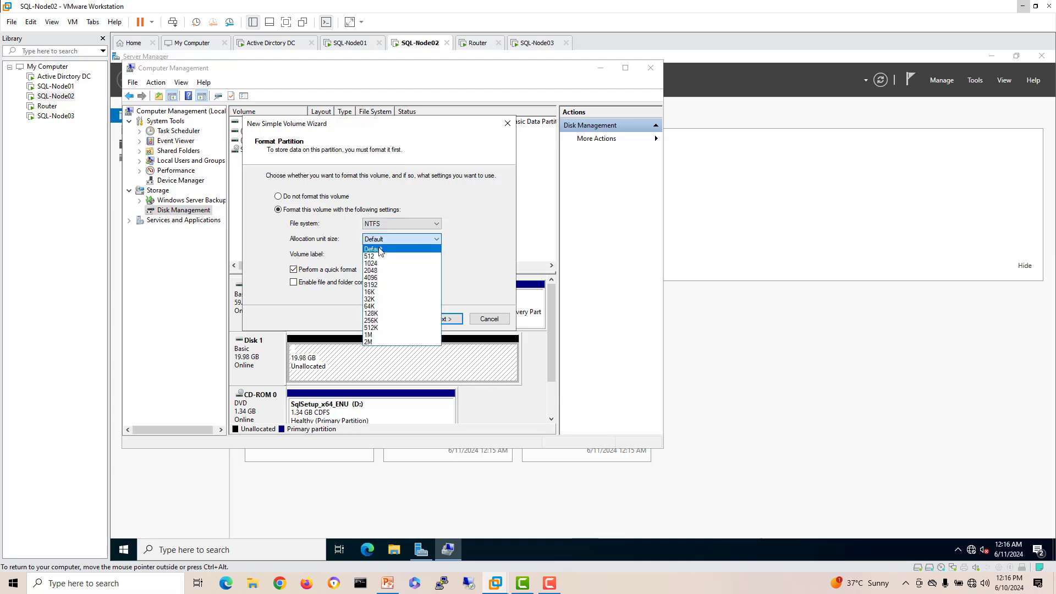
{"action": "key", "text": "Escape"}
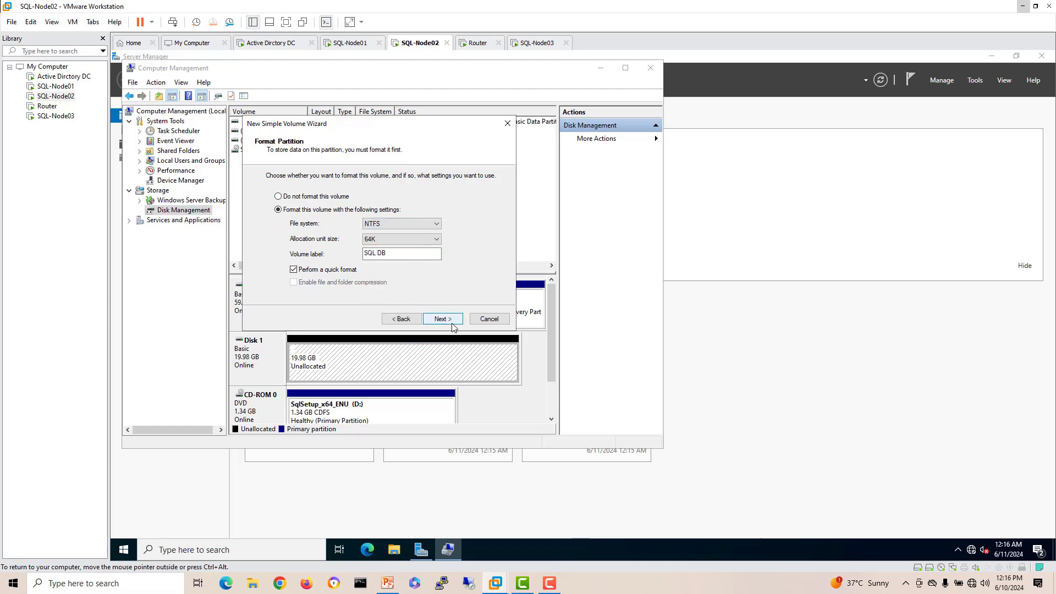
{"action": "left_click", "coordinate": [445, 319]}
{"action": "left_click", "coordinate": [446, 319]}
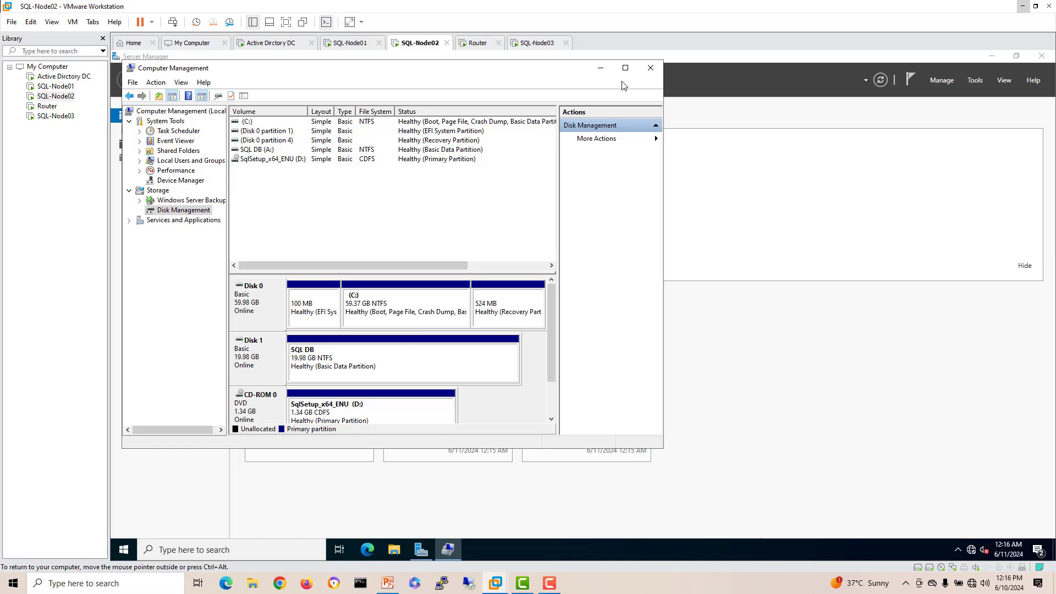
{"action": "left_click", "coordinate": [651, 67]}
{"action": "left_click", "coordinate": [350, 43]}
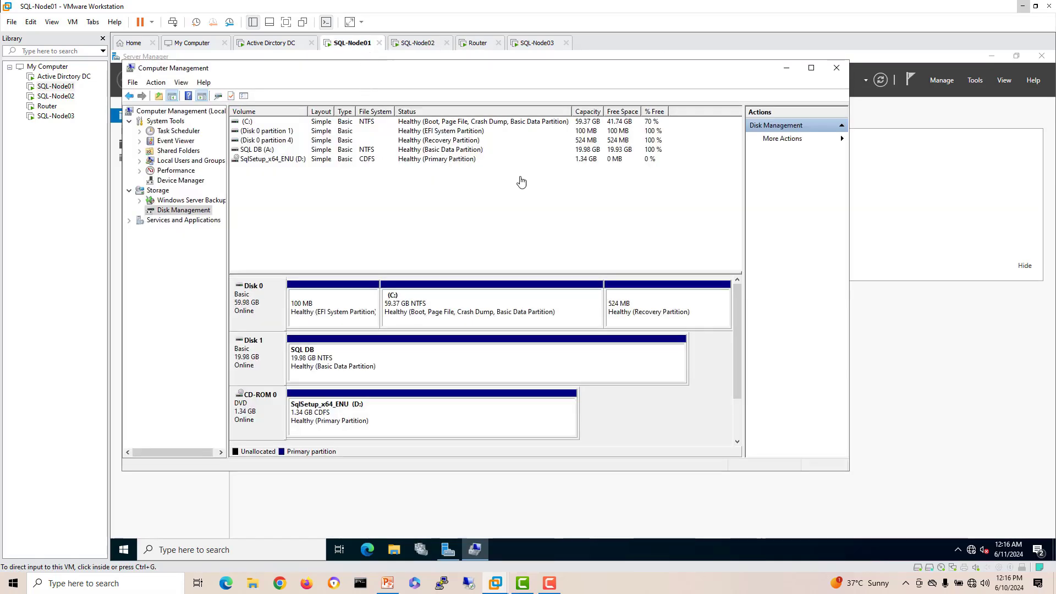
Step: Close Computer Management and Server Manager on SQL-Node01
{"action": "left_click", "coordinate": [837, 67]}
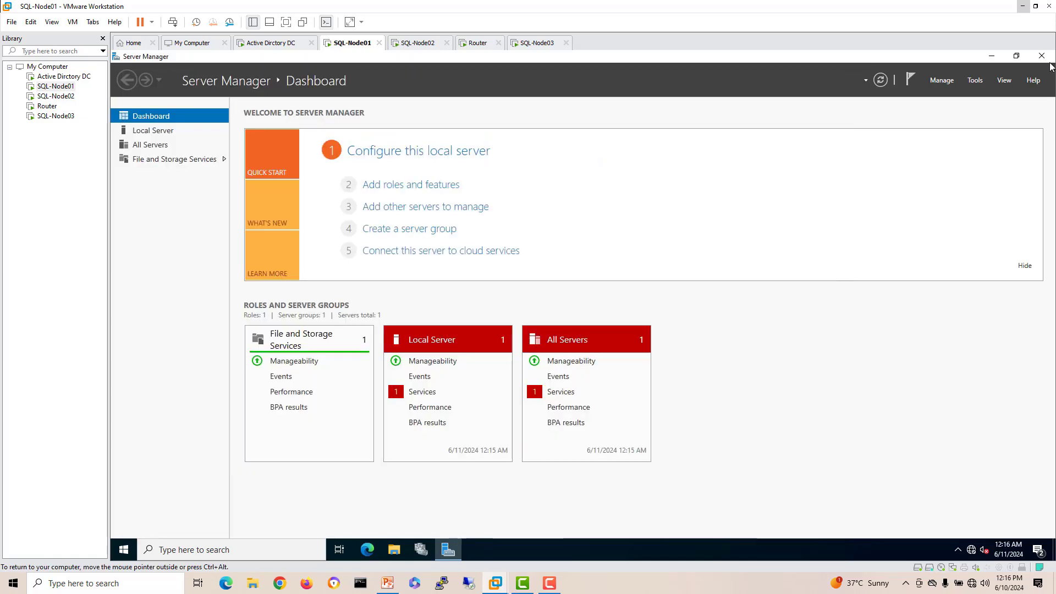
{"action": "left_click", "coordinate": [1041, 55]}
{"action": "left_click", "coordinate": [218, 550]}
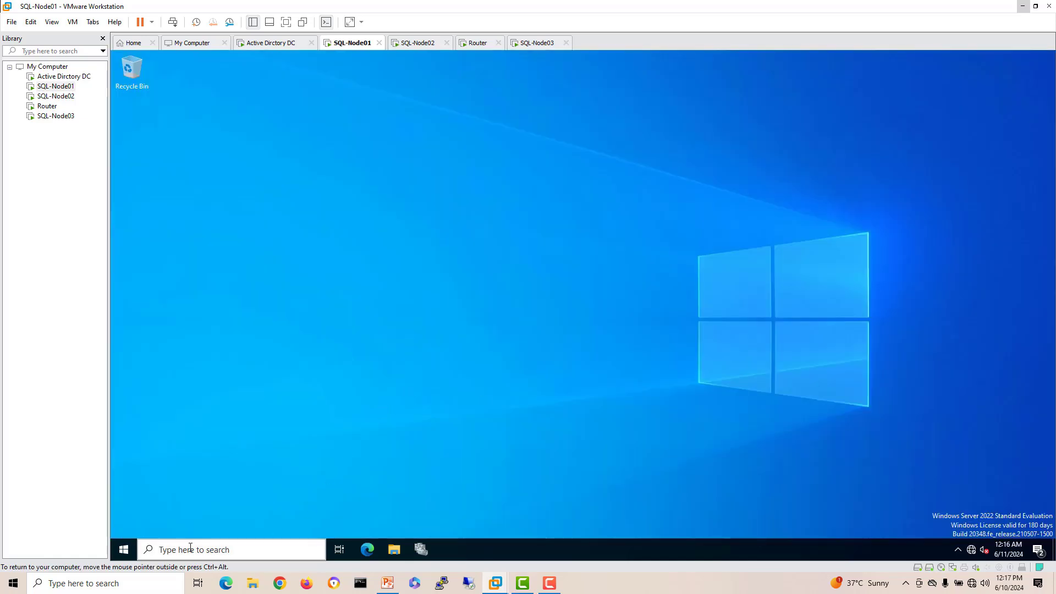
{"action": "left_click", "coordinate": [612, 477]}
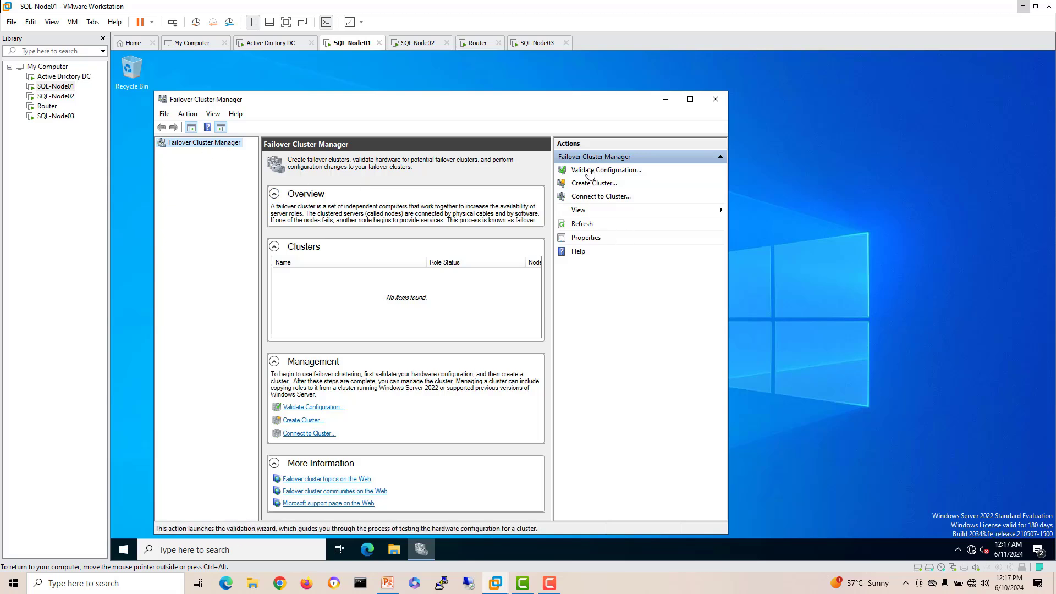
Step: Start the Validate Configuration wizard and add SQL-NODE01 and SQL-NODE02 as servers
{"action": "left_click", "coordinate": [588, 171]}
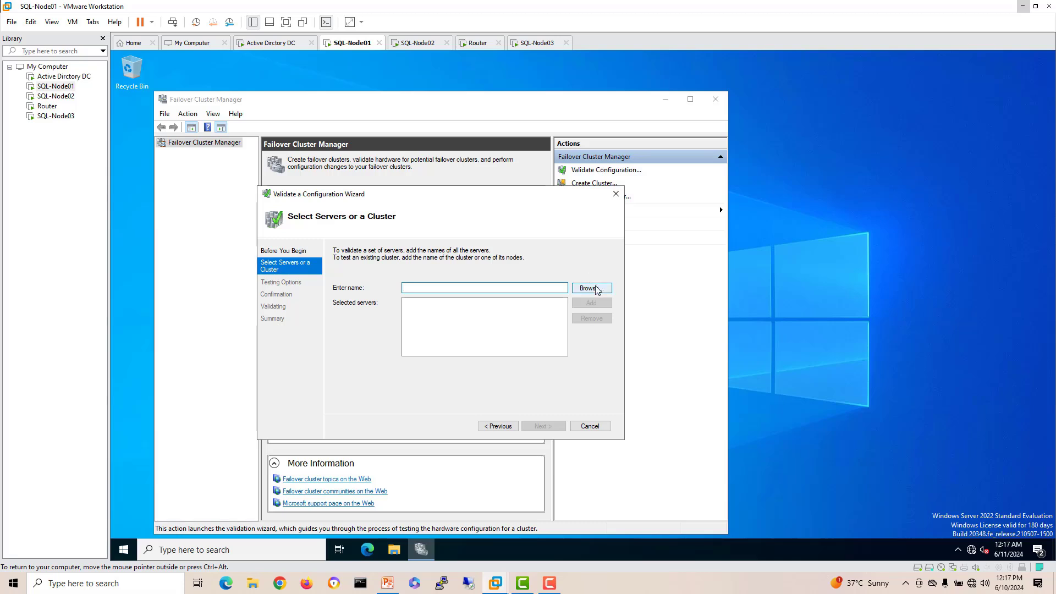
{"action": "left_click", "coordinate": [590, 288]}
{"action": "type", "text": "sql"}
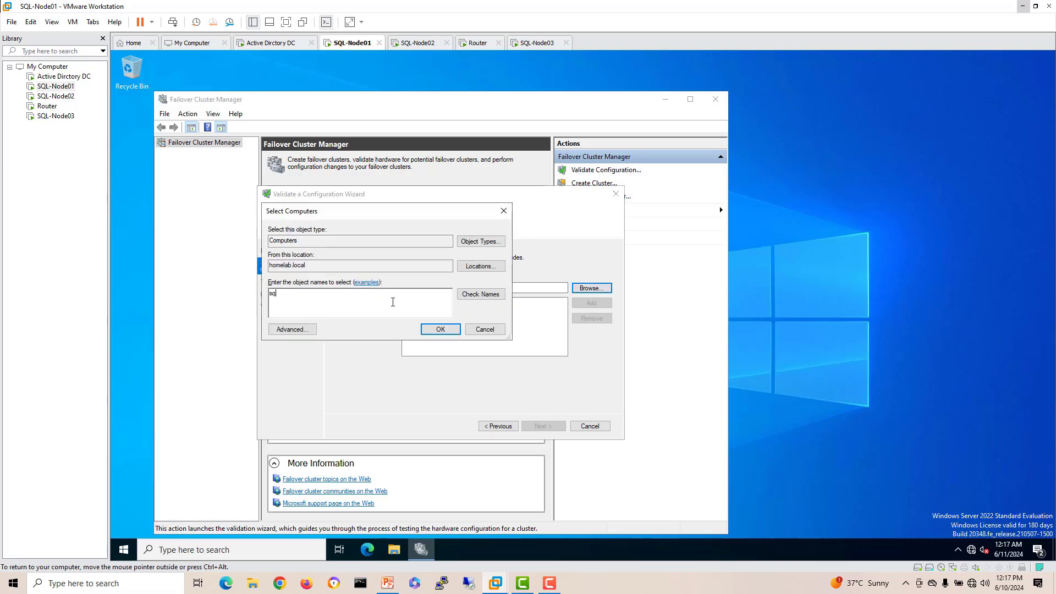
{"action": "left_click", "coordinate": [479, 295]}
{"action": "left_click", "coordinate": [333, 298]}
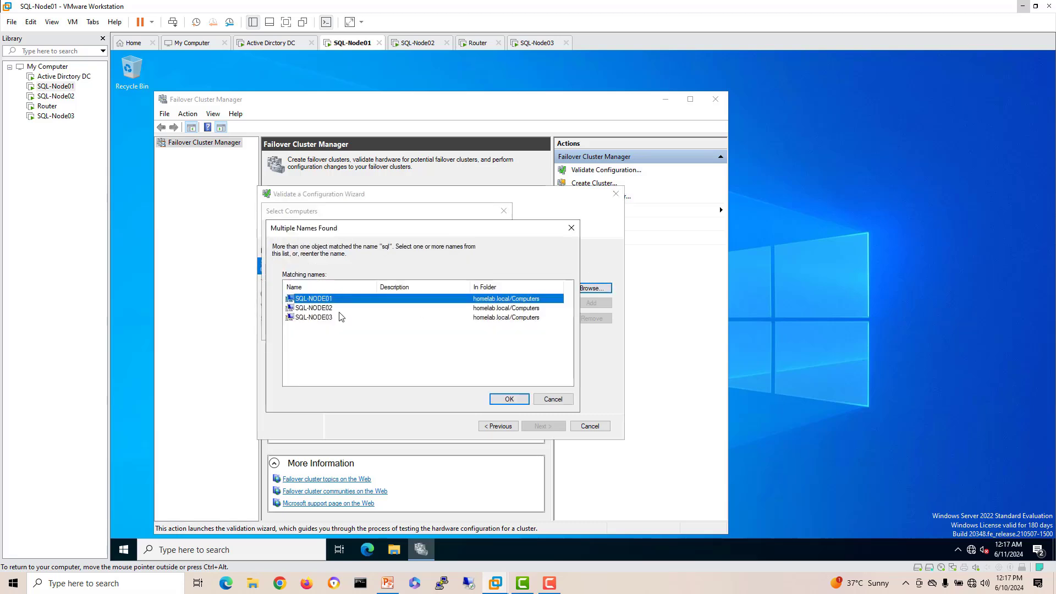
{"action": "left_click", "coordinate": [340, 308], "text": "shift"}
{"action": "left_click", "coordinate": [509, 399]}
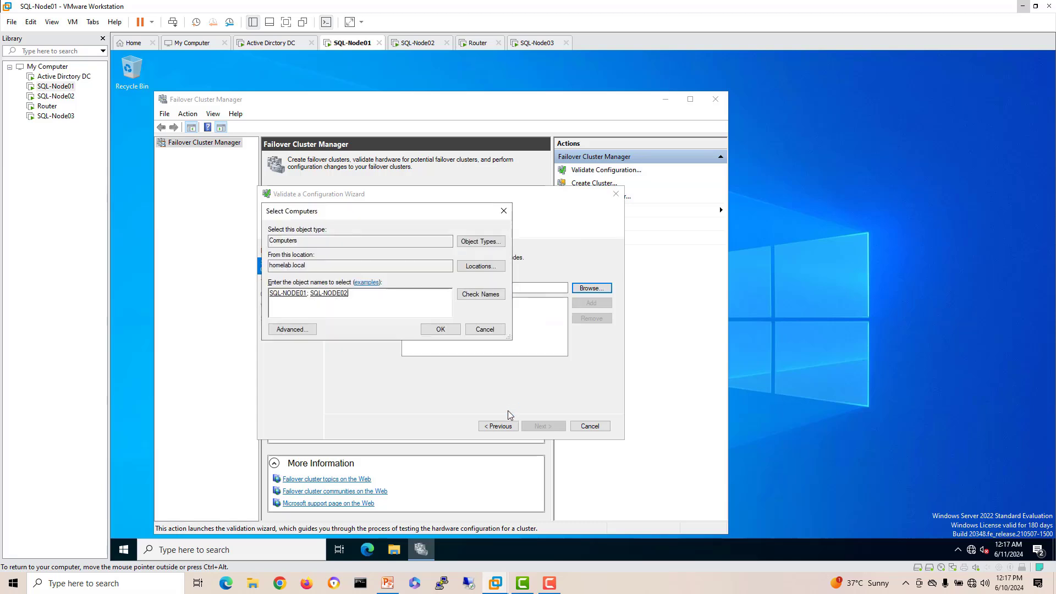
{"action": "left_click", "coordinate": [438, 327]}
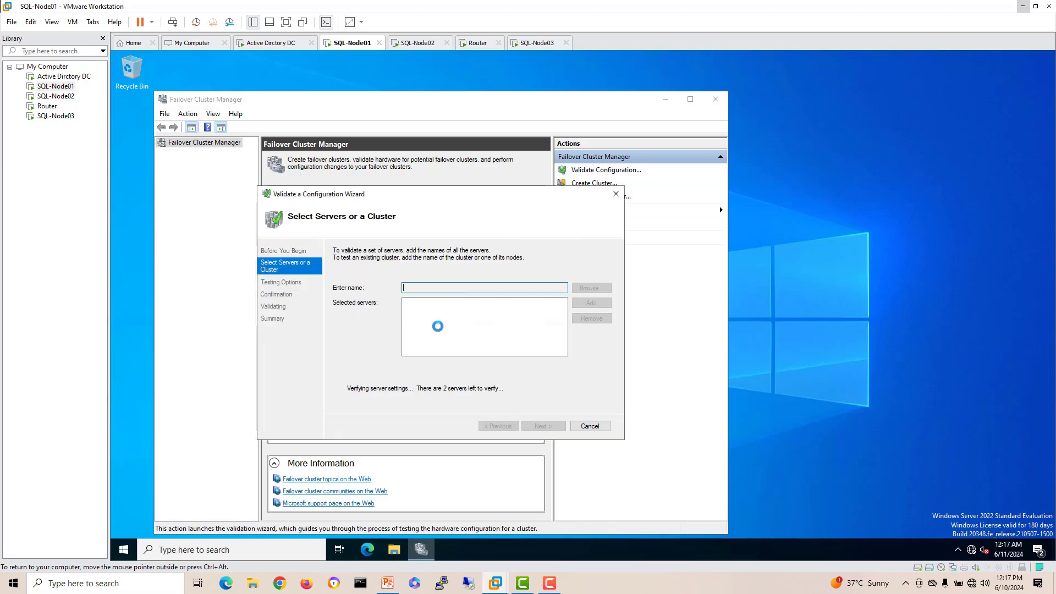
Step: Choose 'Run all tests' and start the validation
{"action": "left_click", "coordinate": [543, 426]}
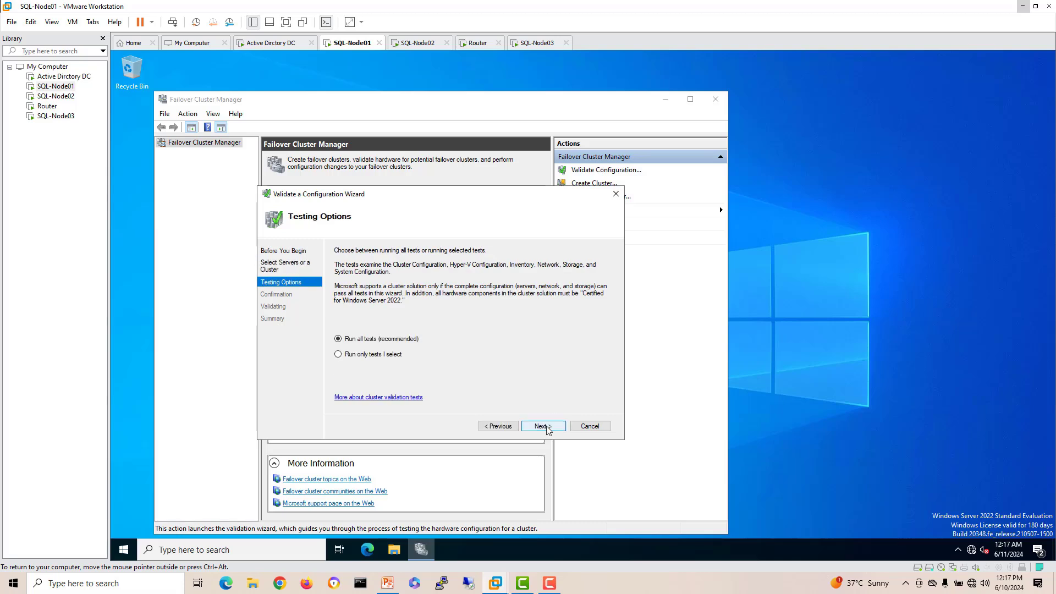
{"action": "left_click", "coordinate": [547, 429]}
{"action": "left_click", "coordinate": [545, 427]}
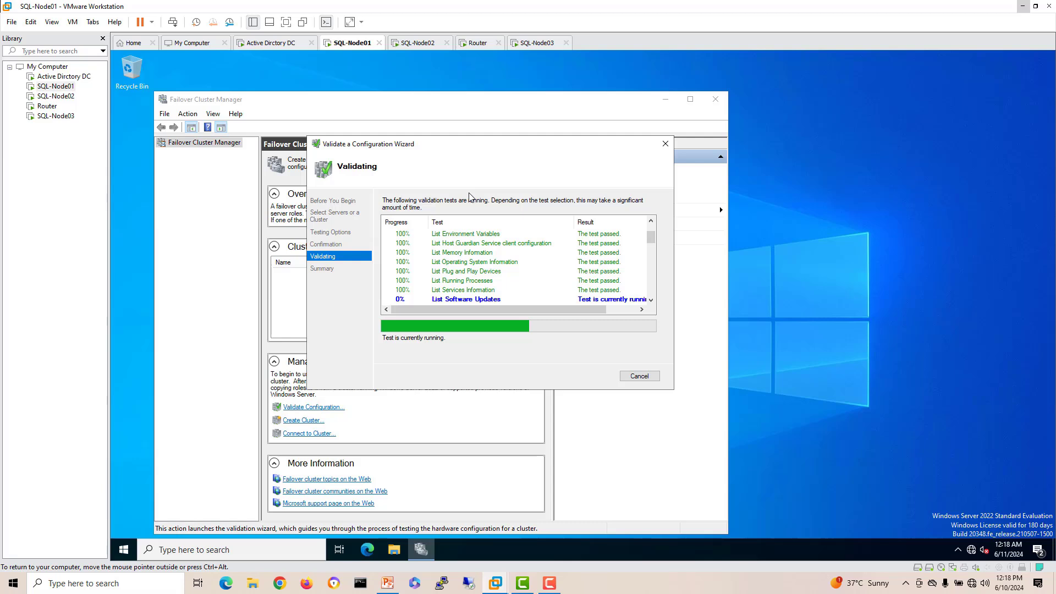
Step: Open File Explorer's This PC view on SQL-Node01 to see its drives
{"action": "left_click_drag", "start_coordinate": [436, 144], "coordinate": [447, 149]}
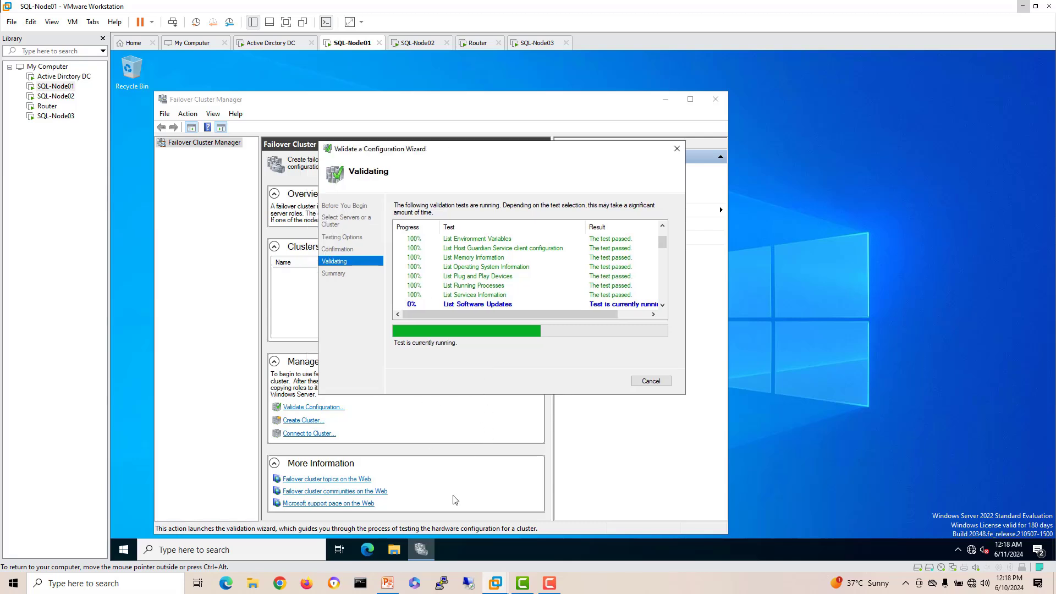
{"action": "left_click", "coordinate": [405, 550]}
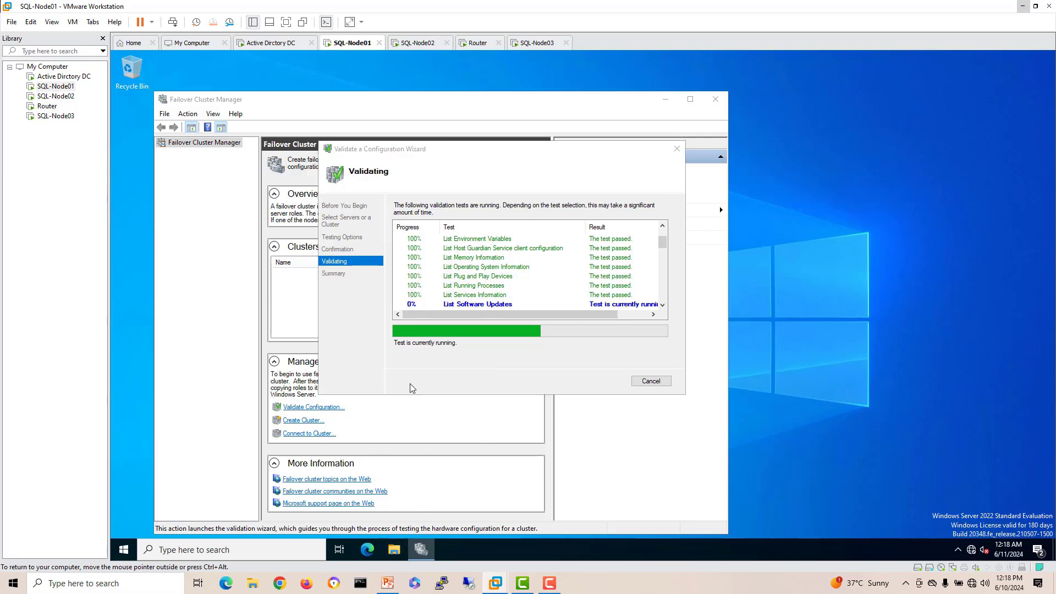
{"action": "left_click", "coordinate": [314, 274]}
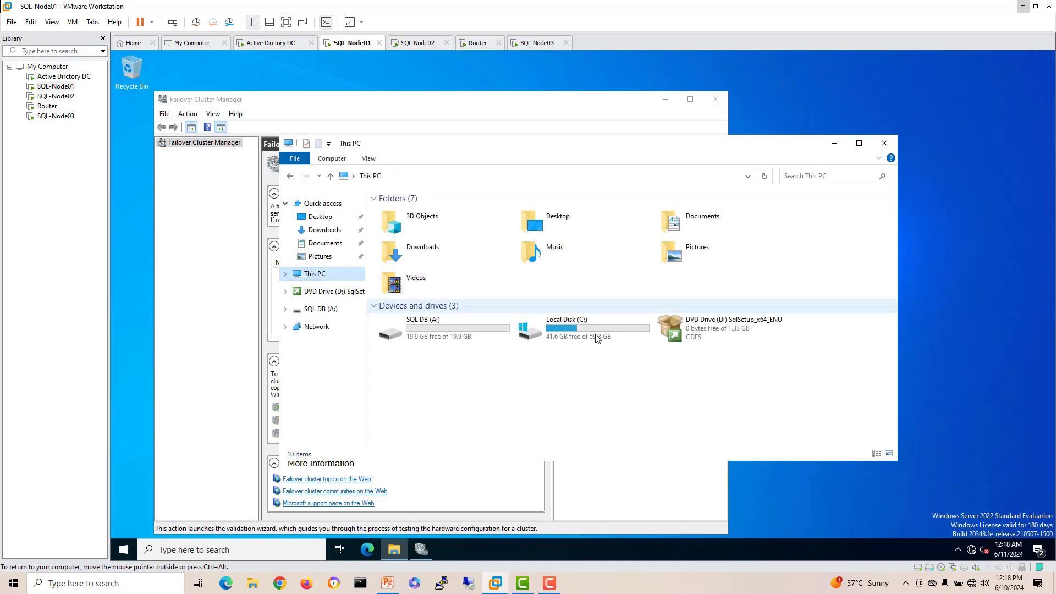
Step: Check the SQL DB (A:) drive on SQL-Node01 and close File Explorer
{"action": "left_click", "coordinate": [580, 330]}
{"action": "left_click", "coordinate": [427, 338]}
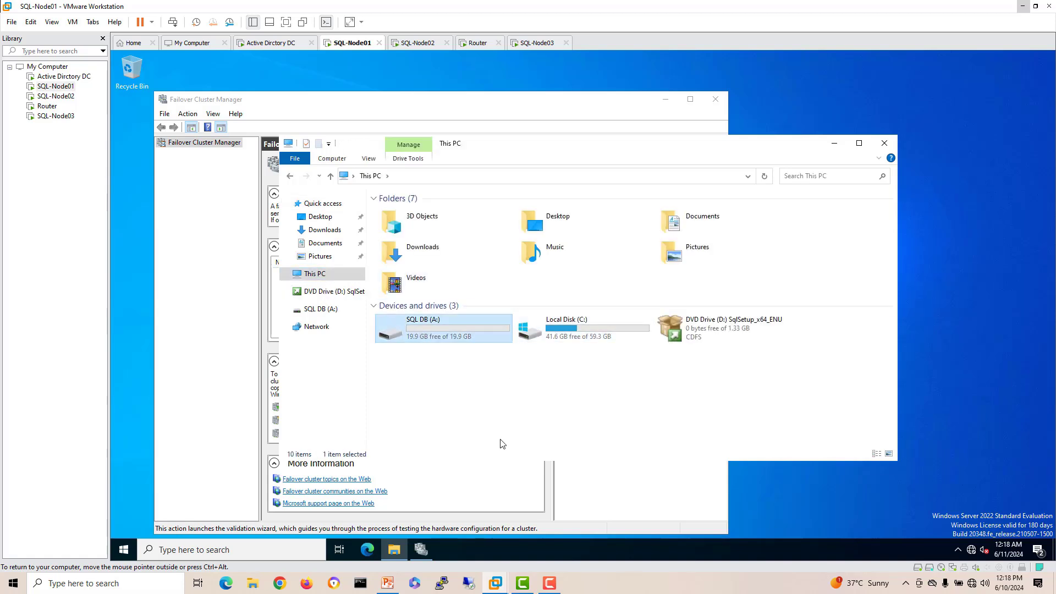
{"action": "left_click", "coordinate": [884, 143]}
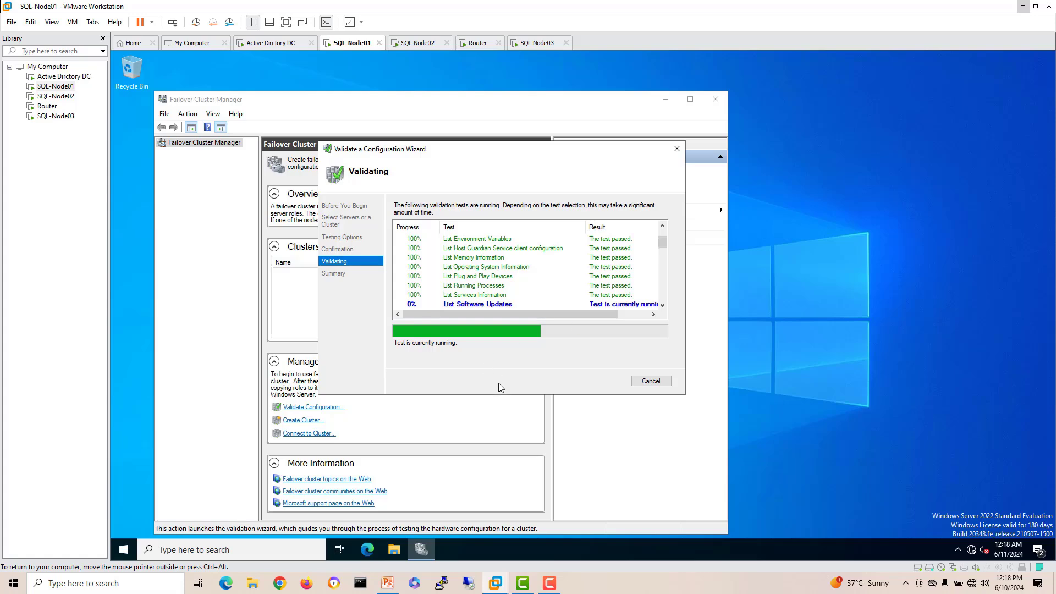
Step: On SQL-Node02, close Server Manager, confirm SQL DB (A:) in This PC, then return to SQL-Node01
{"action": "left_click", "coordinate": [421, 44]}
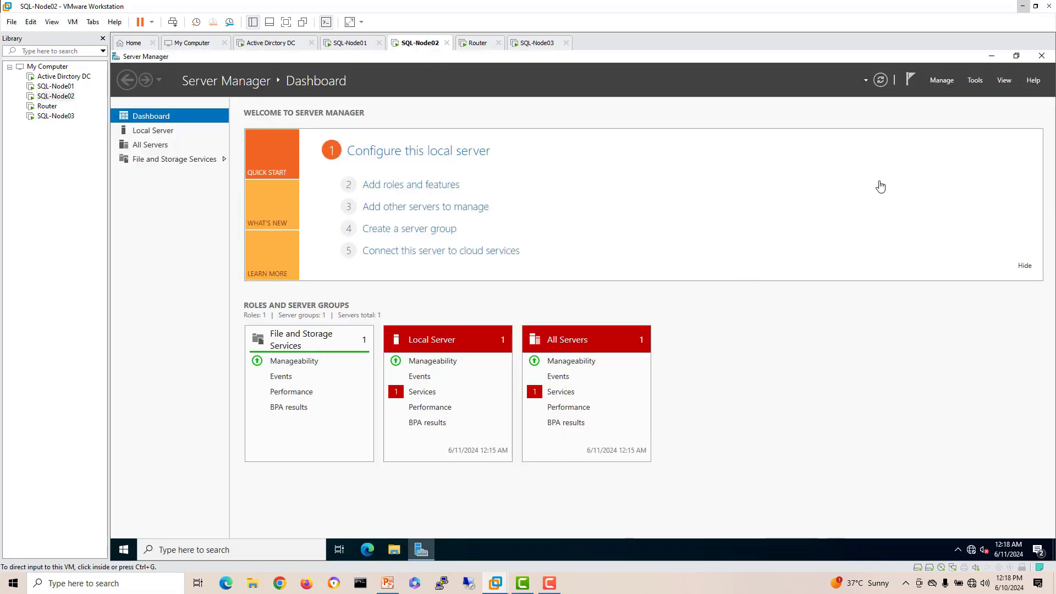
{"action": "left_click", "coordinate": [1042, 55]}
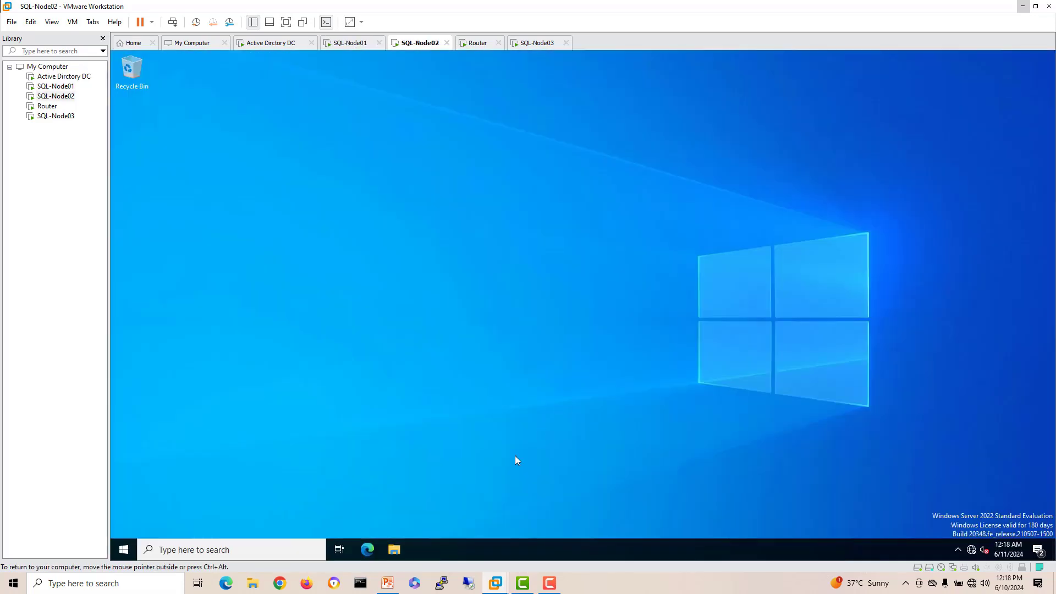
{"action": "left_click", "coordinate": [396, 551]}
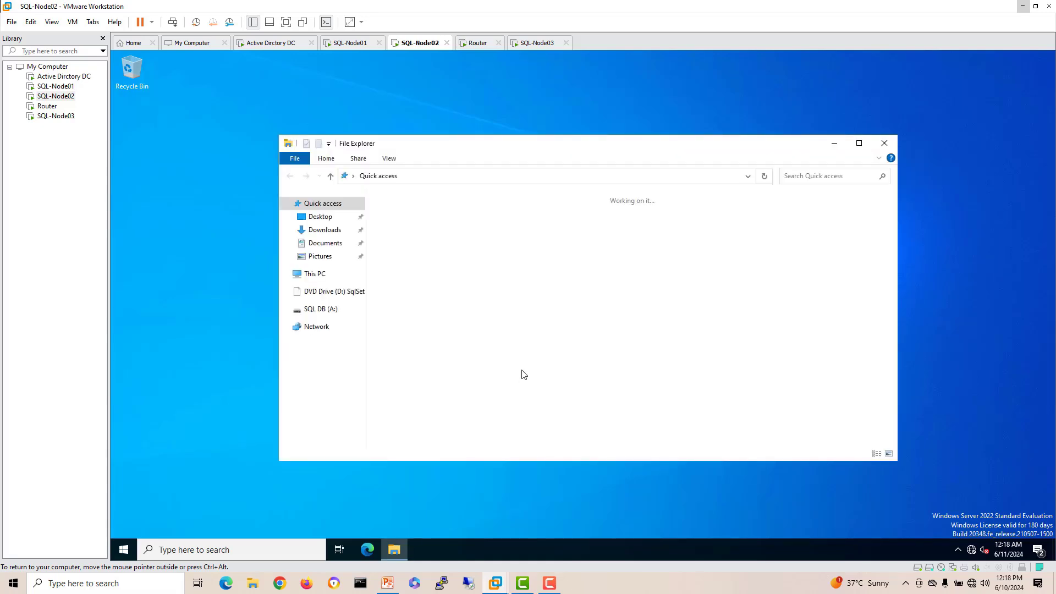
{"action": "left_click", "coordinate": [317, 274]}
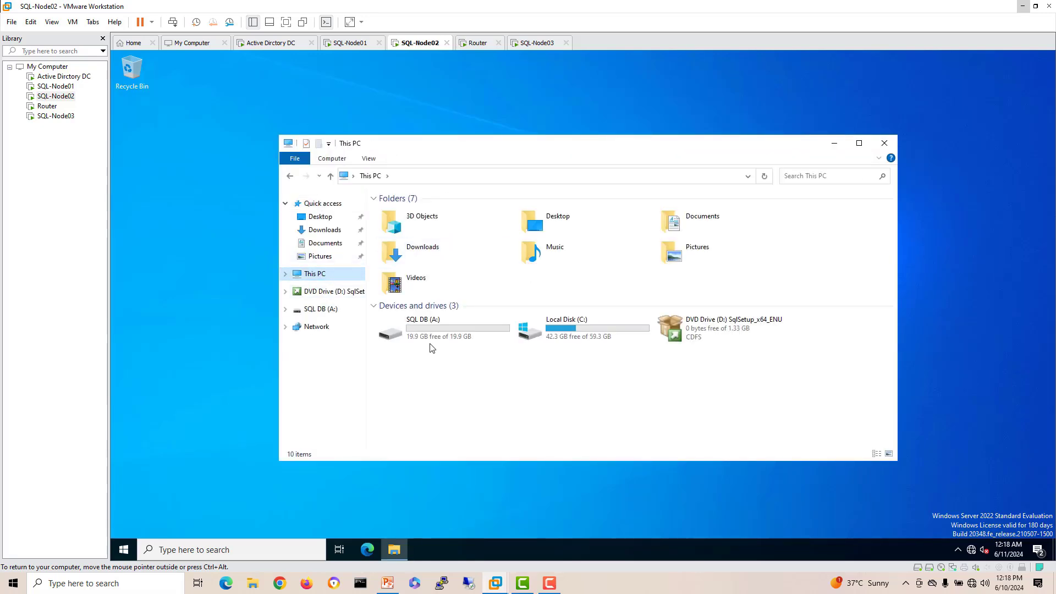
{"action": "left_click", "coordinate": [474, 342]}
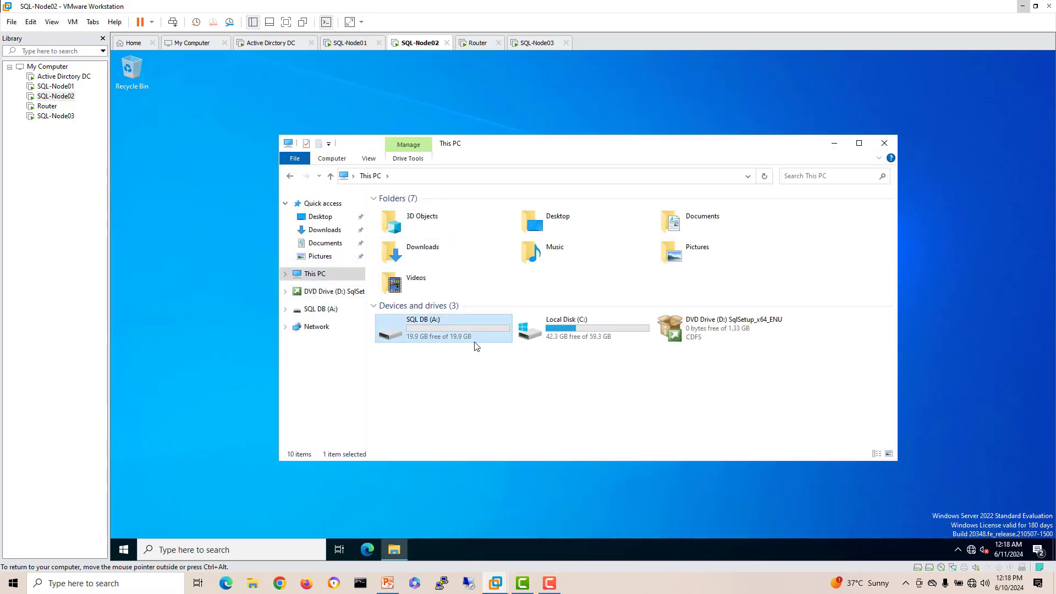
{"action": "left_click", "coordinate": [892, 145]}
{"action": "left_click", "coordinate": [350, 42]}
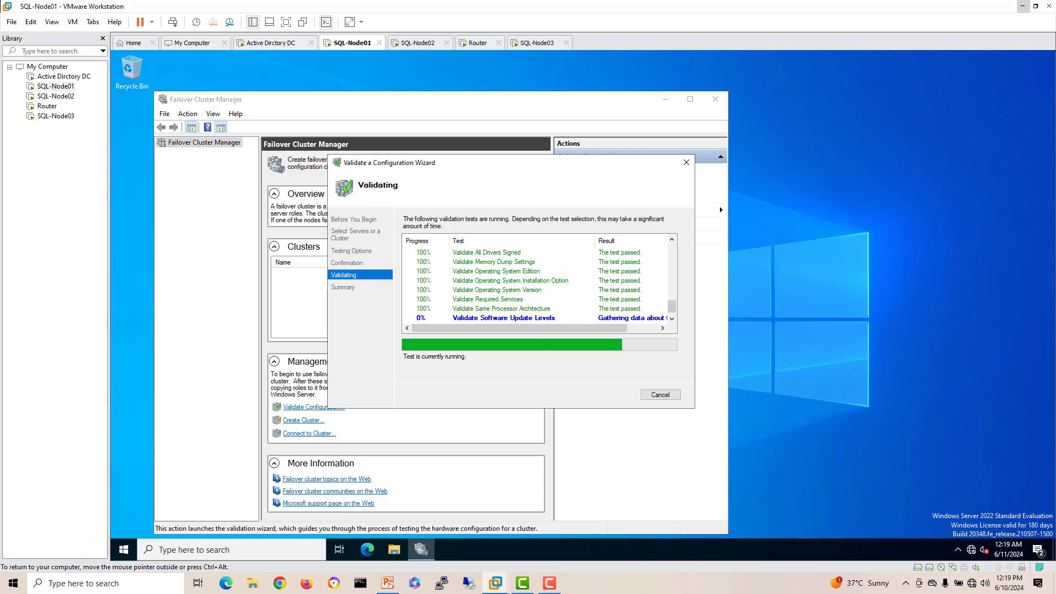
Step: Move the running validation wizard lower and to the right on SQL-Node01
{"action": "left_click_drag", "start_coordinate": [526, 146], "coordinate": [568, 206]}
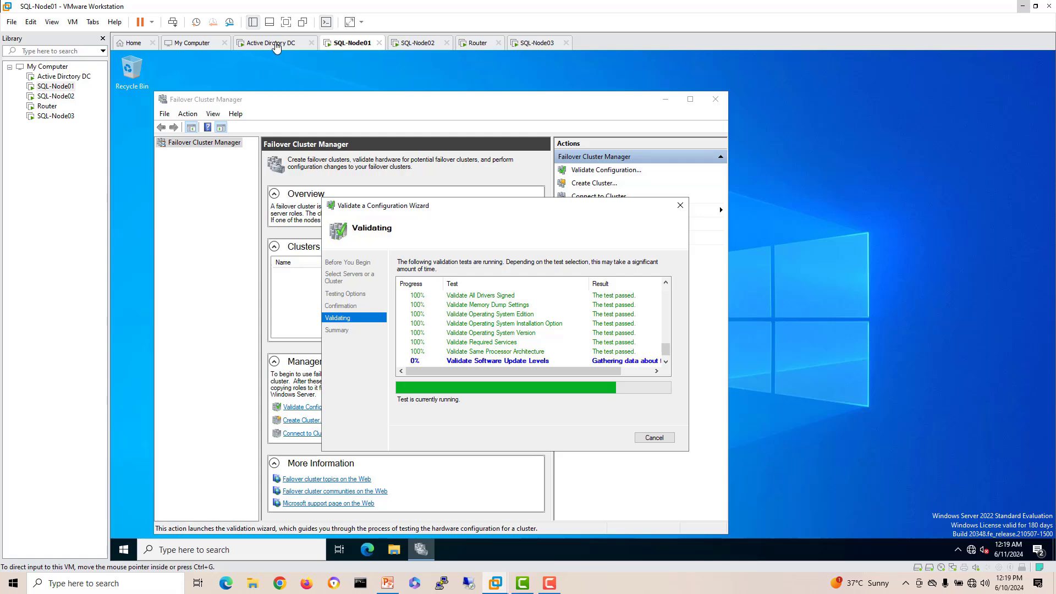
Step: Send Ctrl+Alt+Del to the Active Directory DC, sign in with the administrator password, then return to SQL-Node01
{"action": "left_click", "coordinate": [276, 44]}
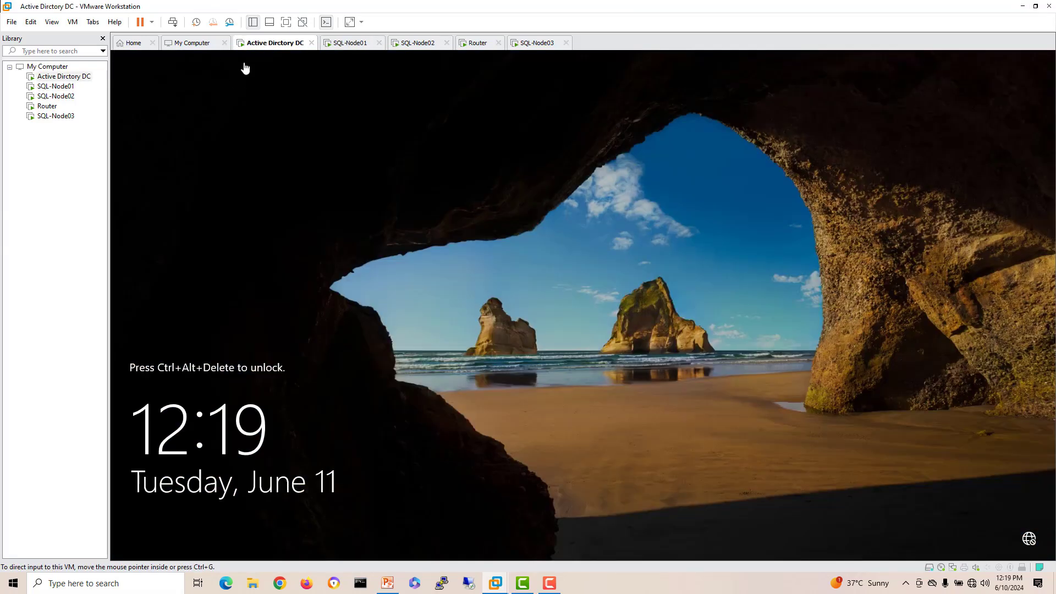
{"action": "right_click", "coordinate": [258, 48]}
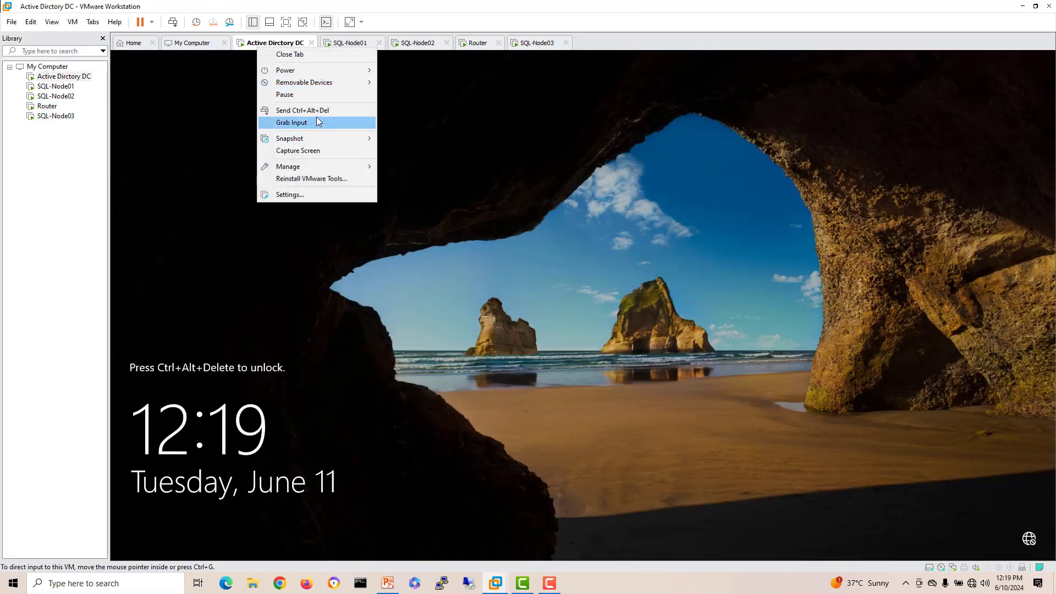
{"action": "left_click", "coordinate": [302, 110]}
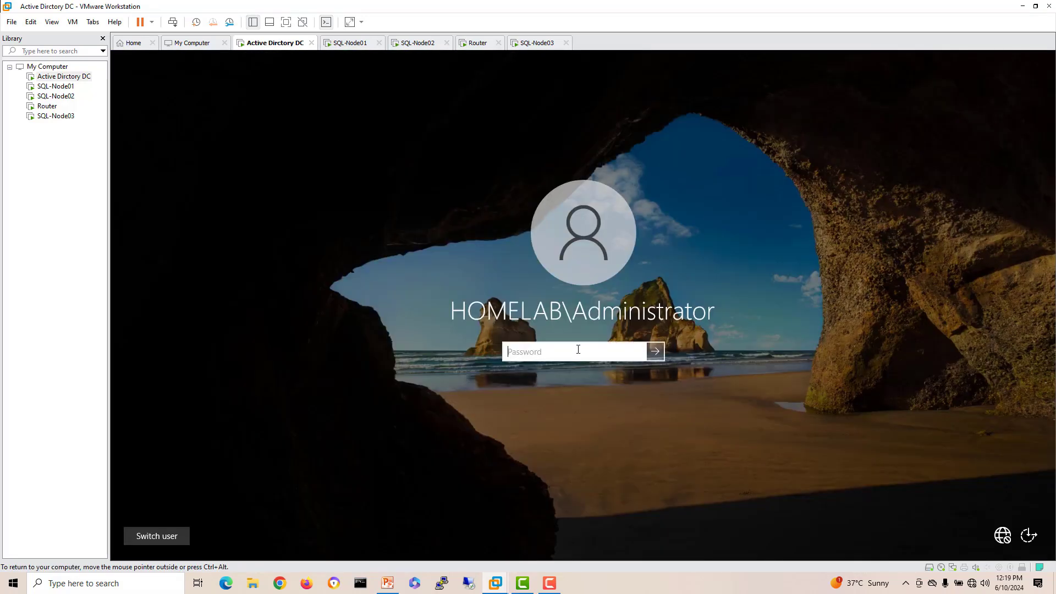
{"action": "type", "text": "P@ssw0rd"}
{"action": "key", "text": "Return"}
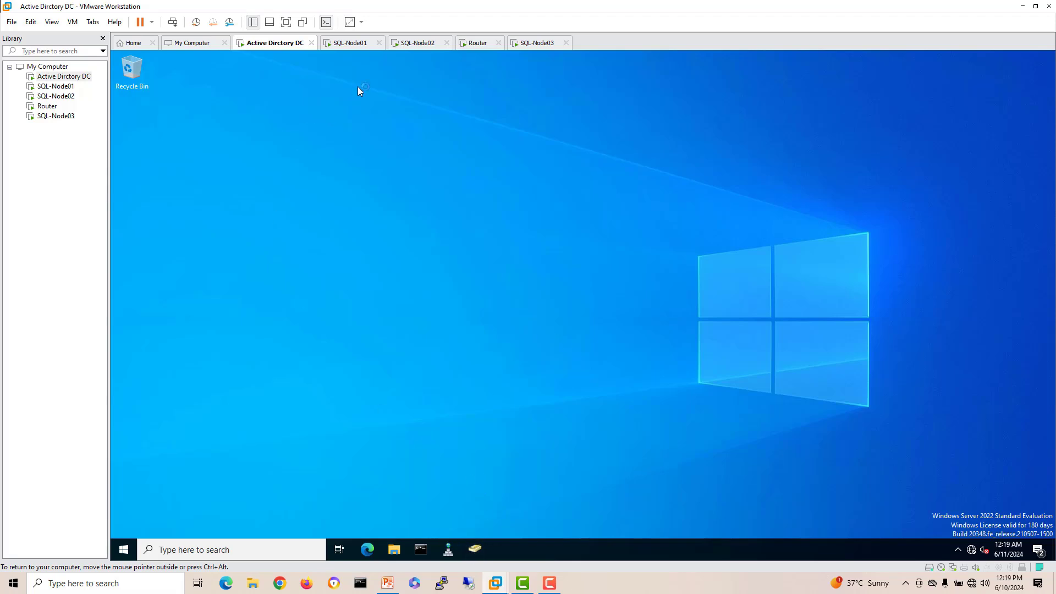
{"action": "left_click", "coordinate": [353, 42]}
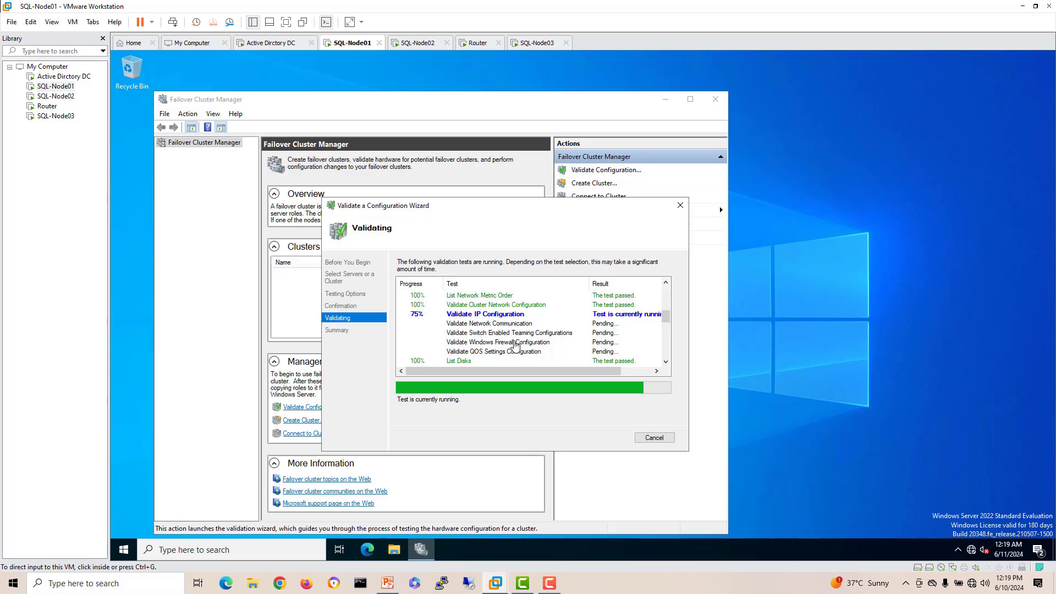
Step: Let validation of both nodes complete, then finish it to launch the Create Cluster Wizard
{"action": "left_click_drag", "start_coordinate": [523, 209], "coordinate": [516, 183]}
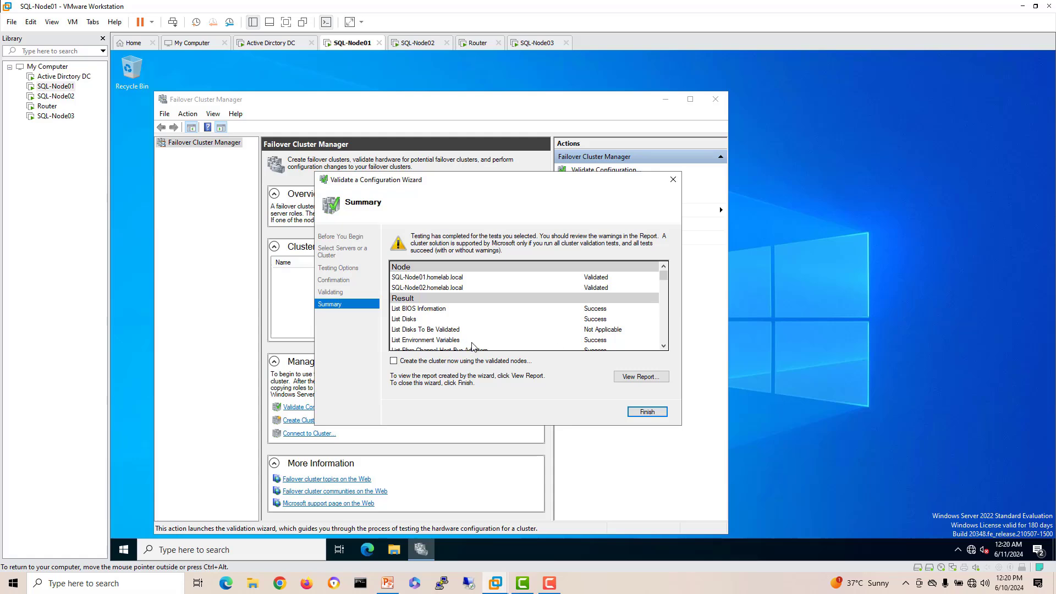
{"action": "left_click", "coordinate": [645, 413]}
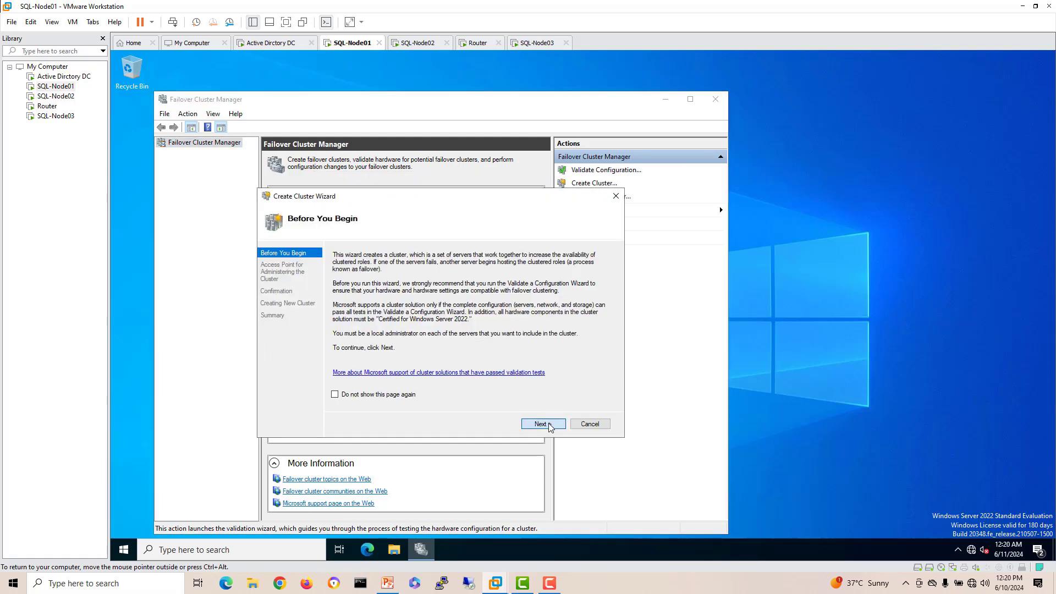
Step: Enter WSFC as the cluster name, begin its IP address, and check the PowerPoint topology slides
{"action": "left_click", "coordinate": [543, 424]}
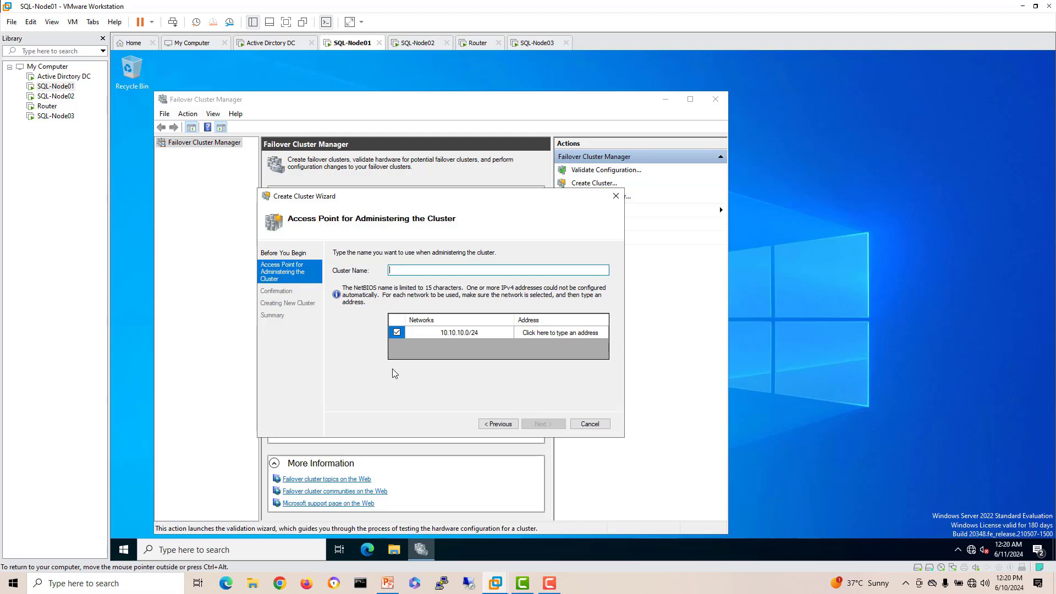
{"action": "type", "text": "WSFC"}
{"action": "left_click", "coordinate": [553, 333]}
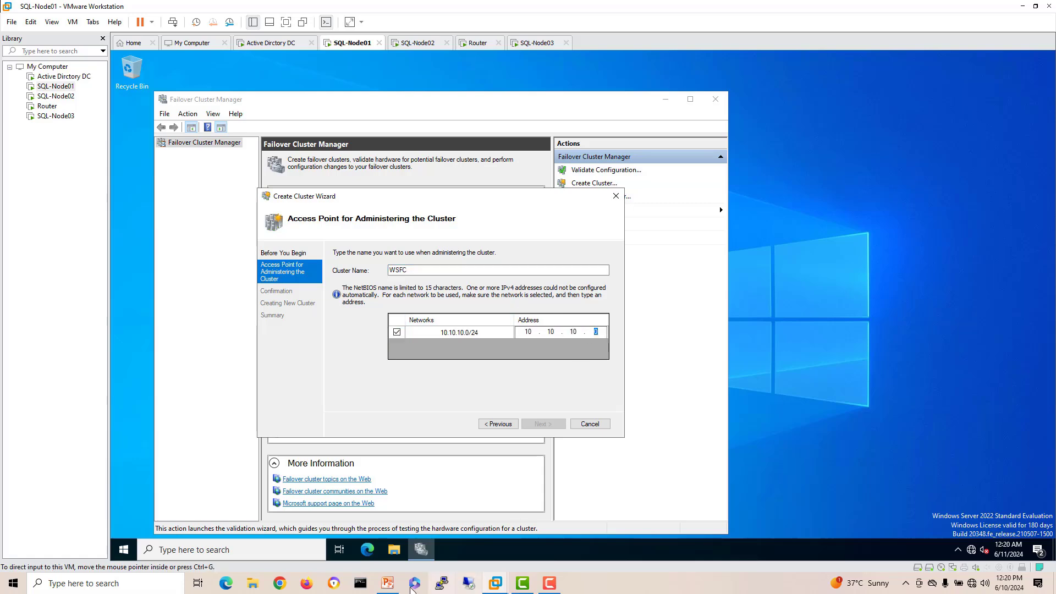
{"action": "left_click", "coordinate": [388, 583]}
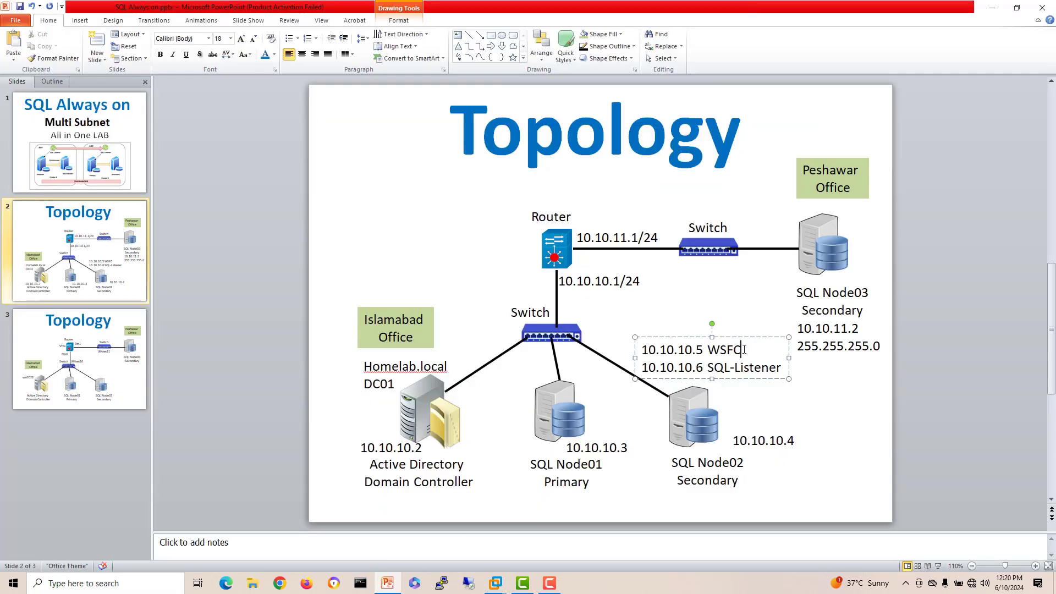
Step: Select the WSFC address 10.10.10.5 on the Topology slide and return to SQL-Node01's wizard
{"action": "left_click_drag", "start_coordinate": [704, 350], "coordinate": [641, 349]}
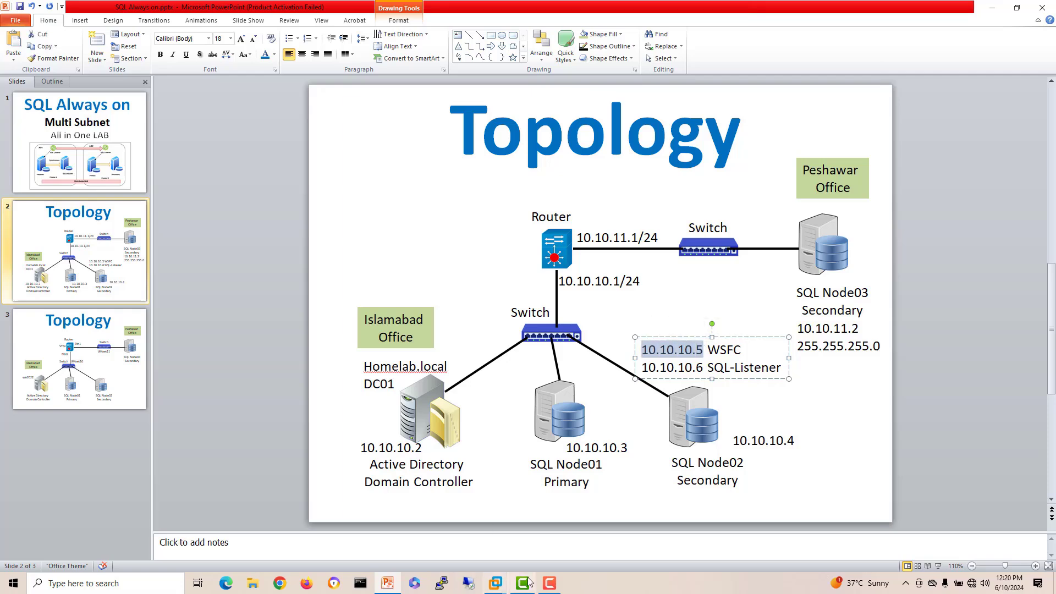
{"action": "left_click", "coordinate": [495, 583]}
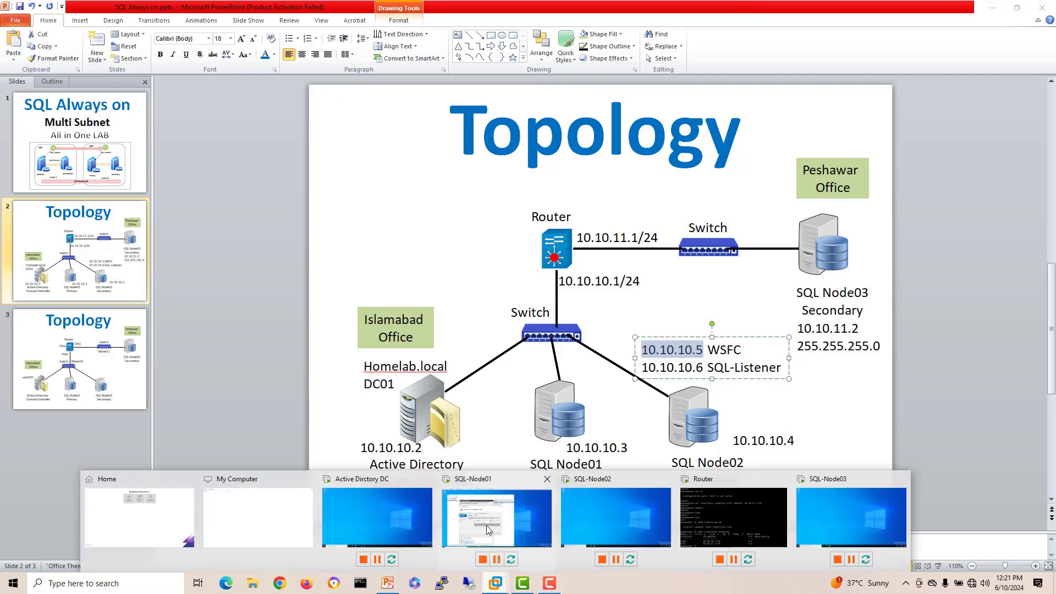
{"action": "left_click", "coordinate": [486, 525]}
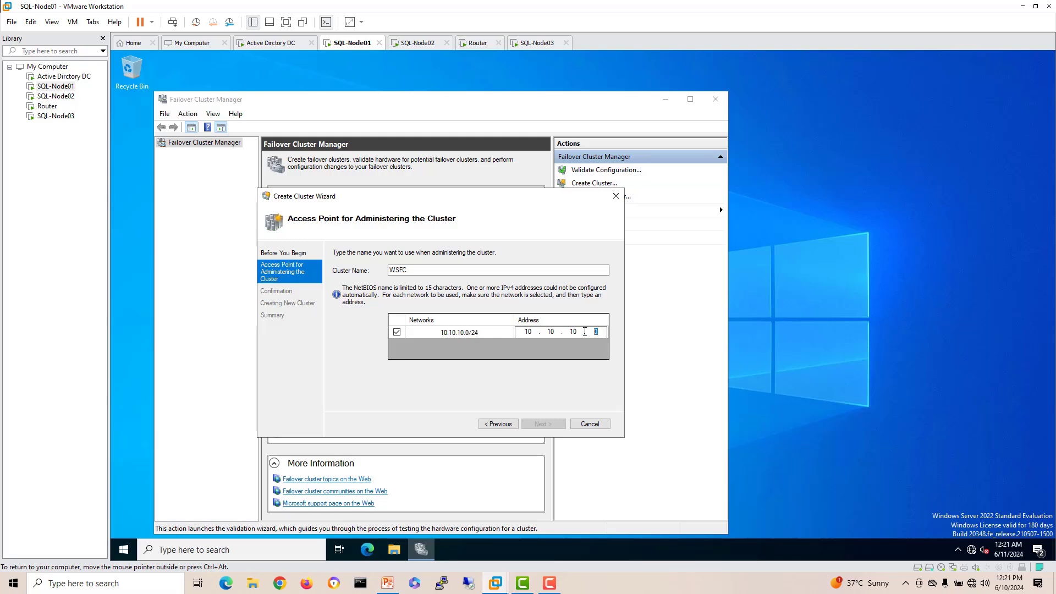
Step: Finish the Create Cluster wizard with address 10.10.10.5, leaving 'Add all eligible storage' unchecked
{"action": "type", "text": "5"}
{"action": "left_click", "coordinate": [550, 425]}
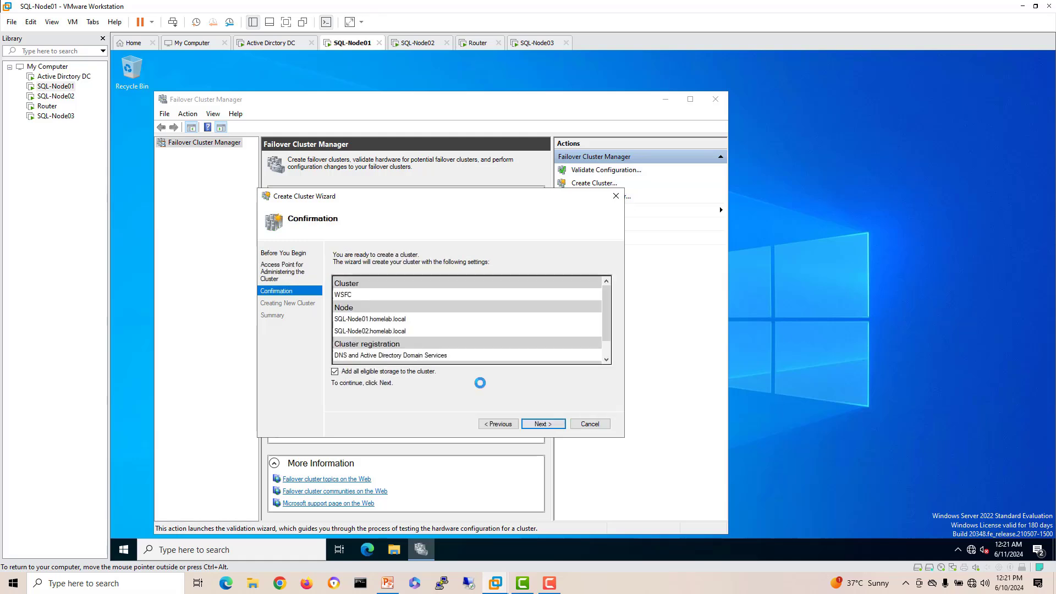
{"action": "left_click", "coordinate": [376, 377]}
{"action": "left_click", "coordinate": [541, 423]}
{"action": "left_click_drag", "start_coordinate": [473, 196], "coordinate": [490, 170]}
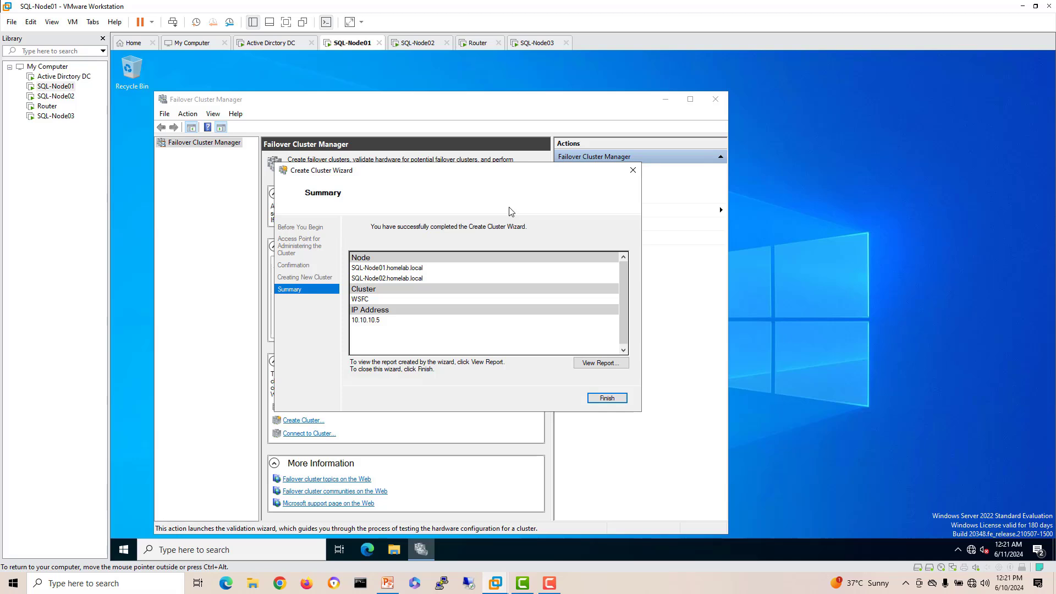
{"action": "left_click", "coordinate": [606, 398]}
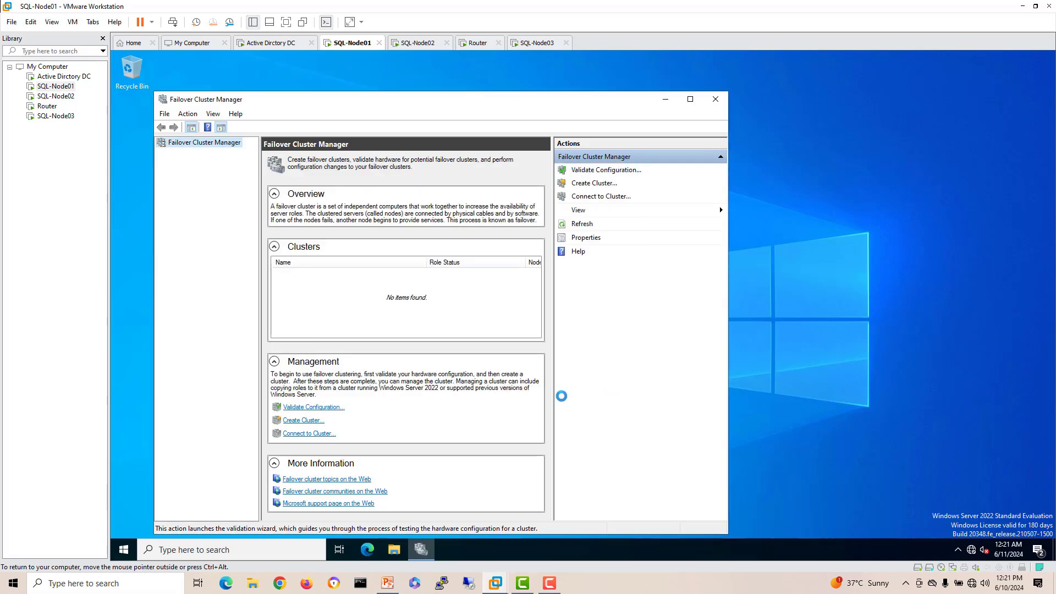
Step: Check the WSFC cluster's roles, nodes and 10.10.10.5 IP resource, then go to the DC VM
{"action": "left_click", "coordinate": [691, 103]}
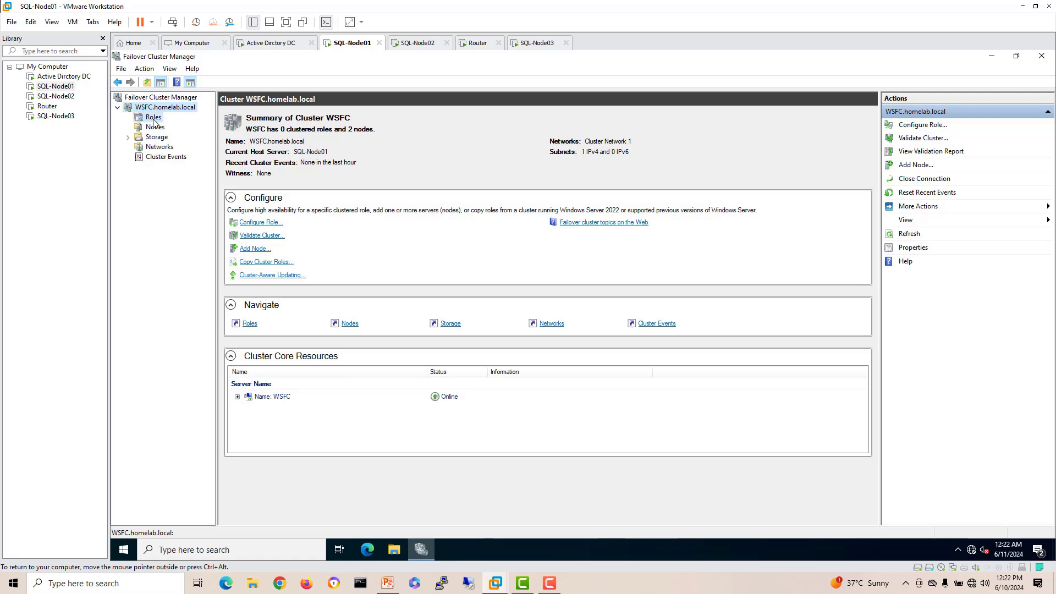
{"action": "left_click", "coordinate": [154, 119]}
{"action": "left_click", "coordinate": [156, 127]}
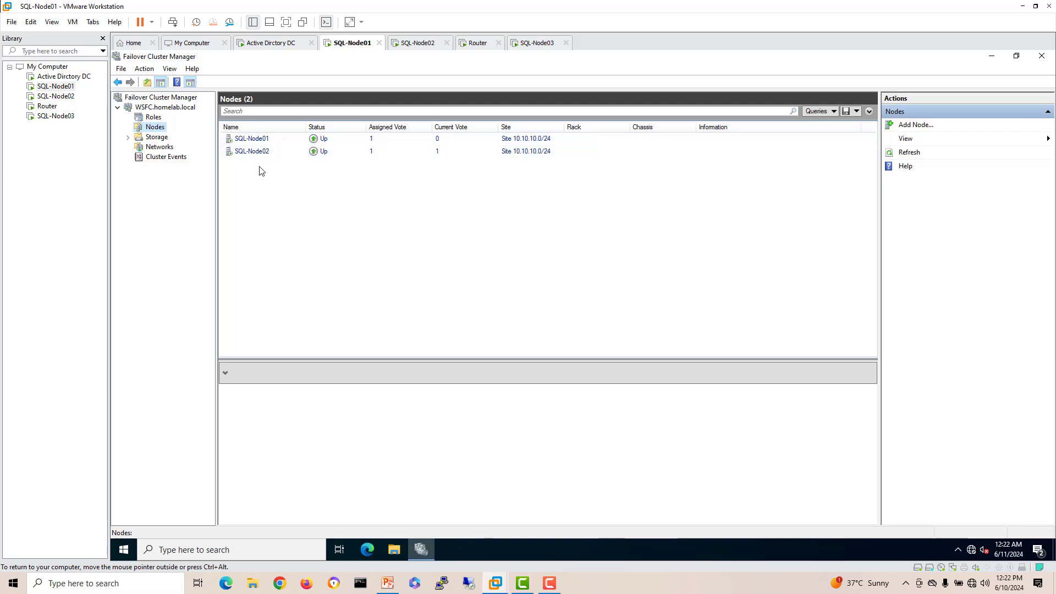
{"action": "left_click", "coordinate": [154, 117]}
{"action": "left_click", "coordinate": [160, 108]}
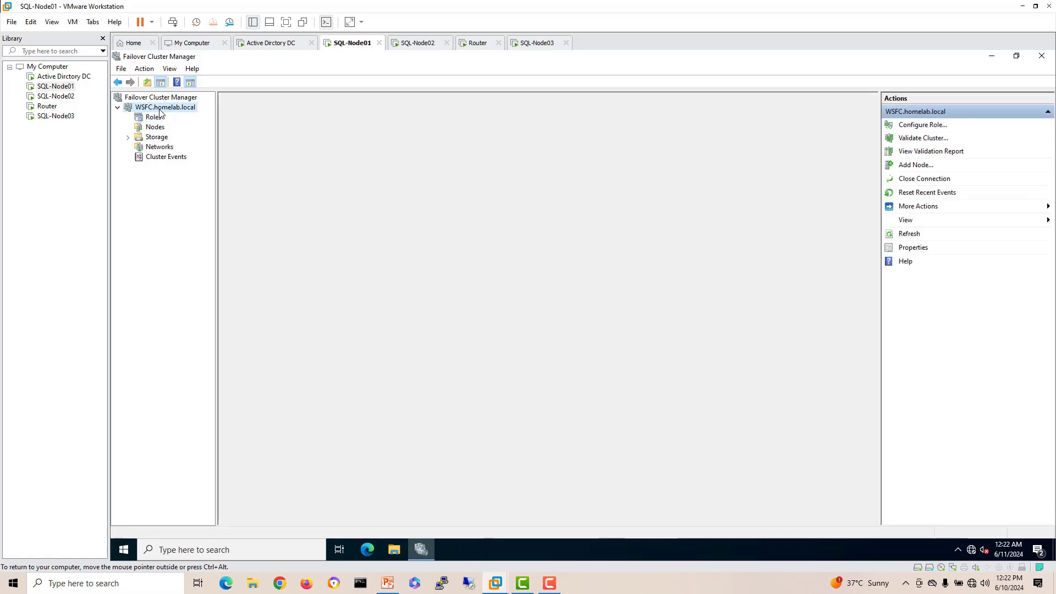
{"action": "left_click", "coordinate": [238, 396]}
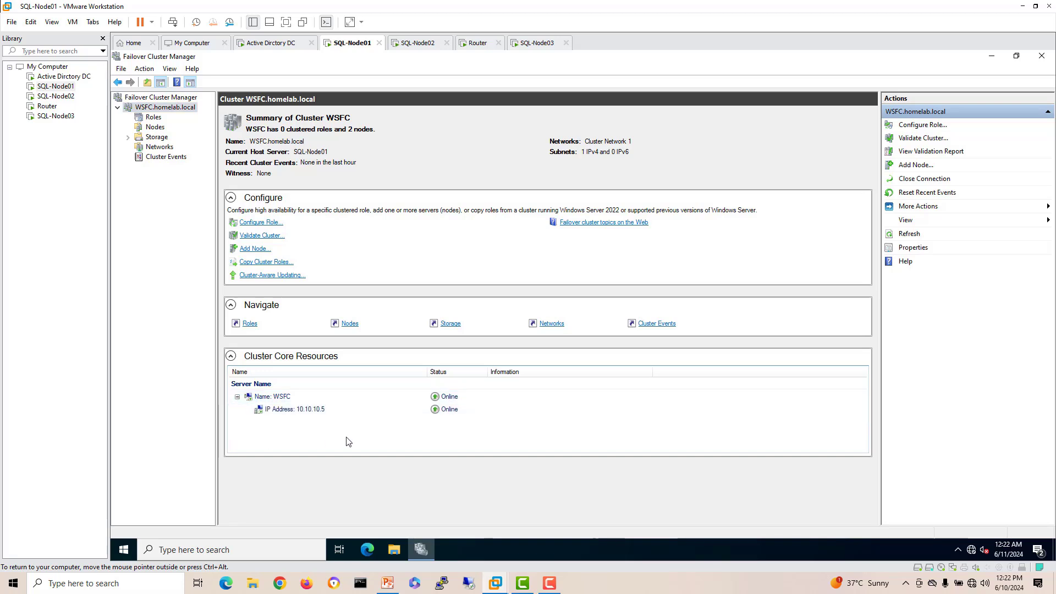
{"action": "left_click", "coordinate": [319, 411]}
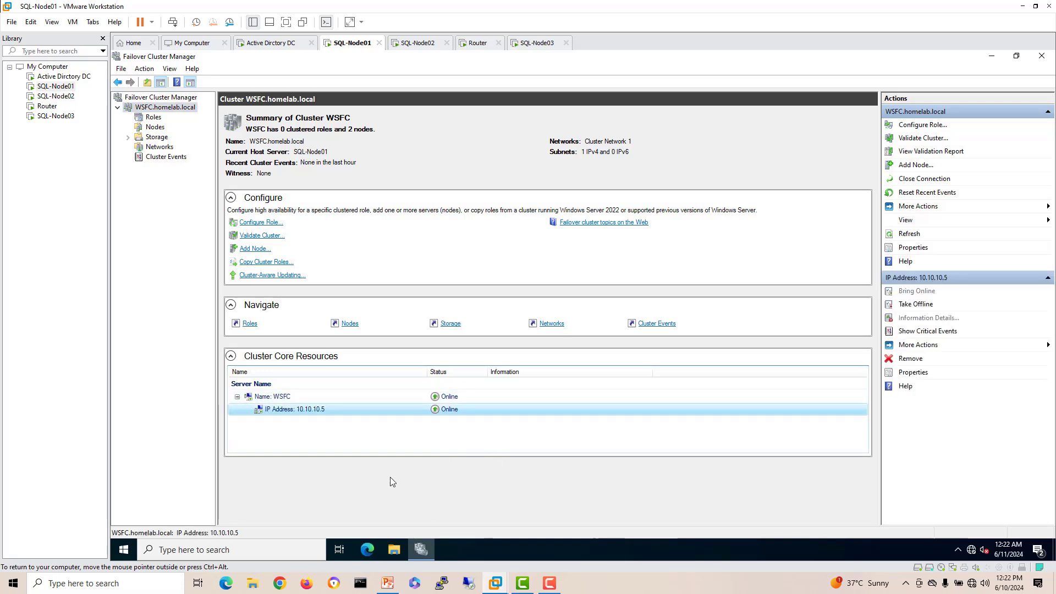
{"action": "left_click", "coordinate": [255, 45]}
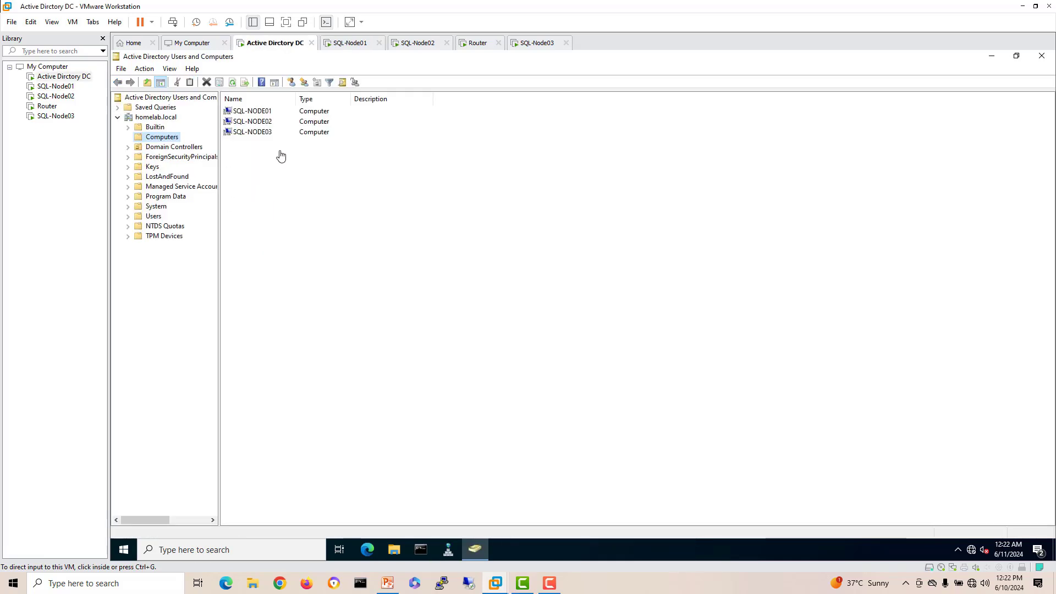
Step: Refresh Computers and open the Security tab of the WSFC computer object's properties
{"action": "left_click", "coordinate": [233, 83]}
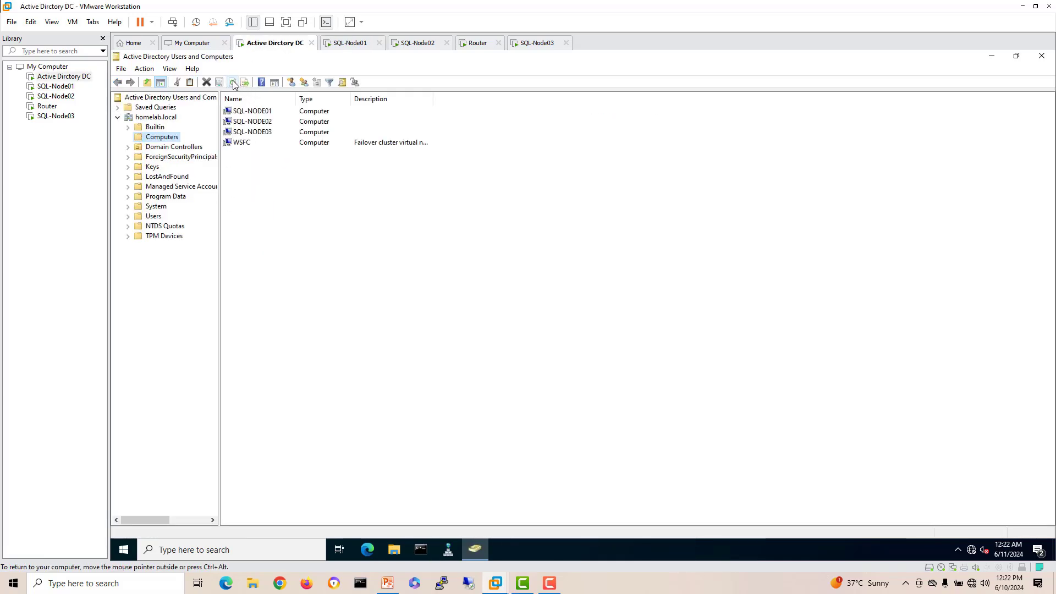
{"action": "left_click", "coordinate": [241, 146]}
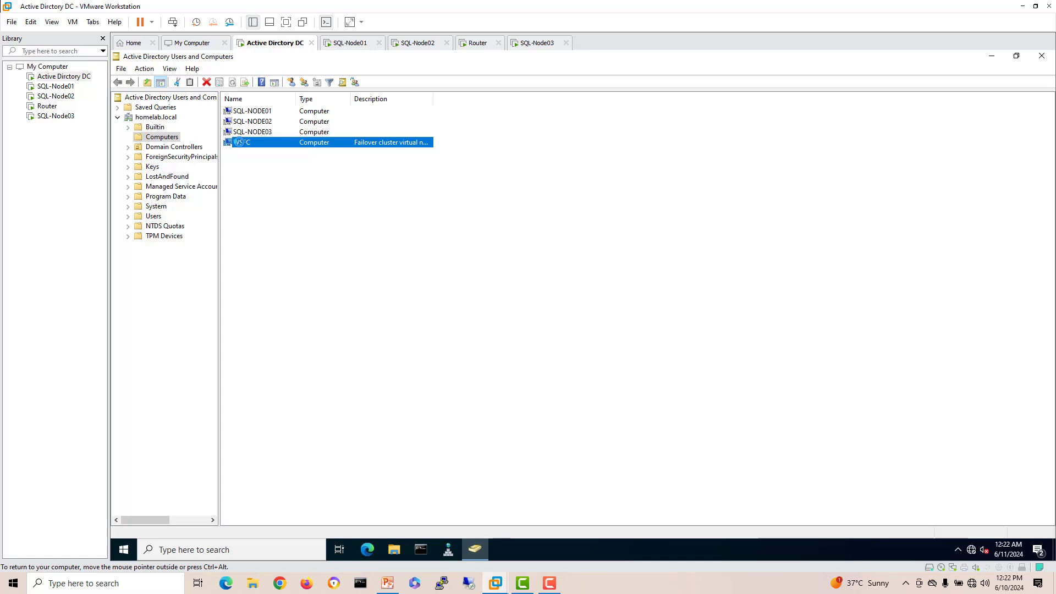
{"action": "right_click", "coordinate": [240, 145]}
{"action": "left_click", "coordinate": [269, 274]}
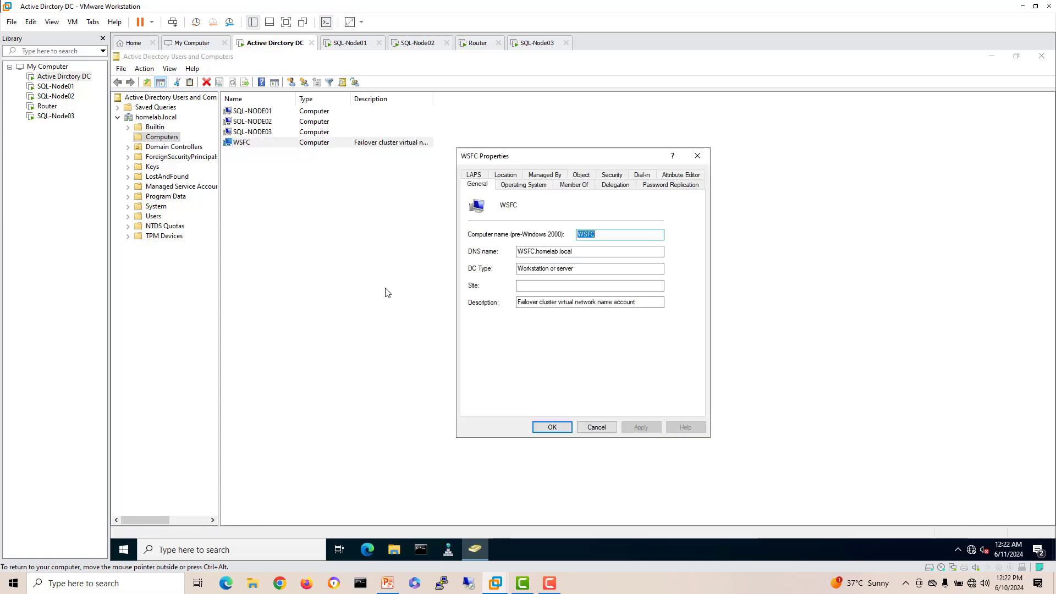
{"action": "left_click", "coordinate": [612, 175]}
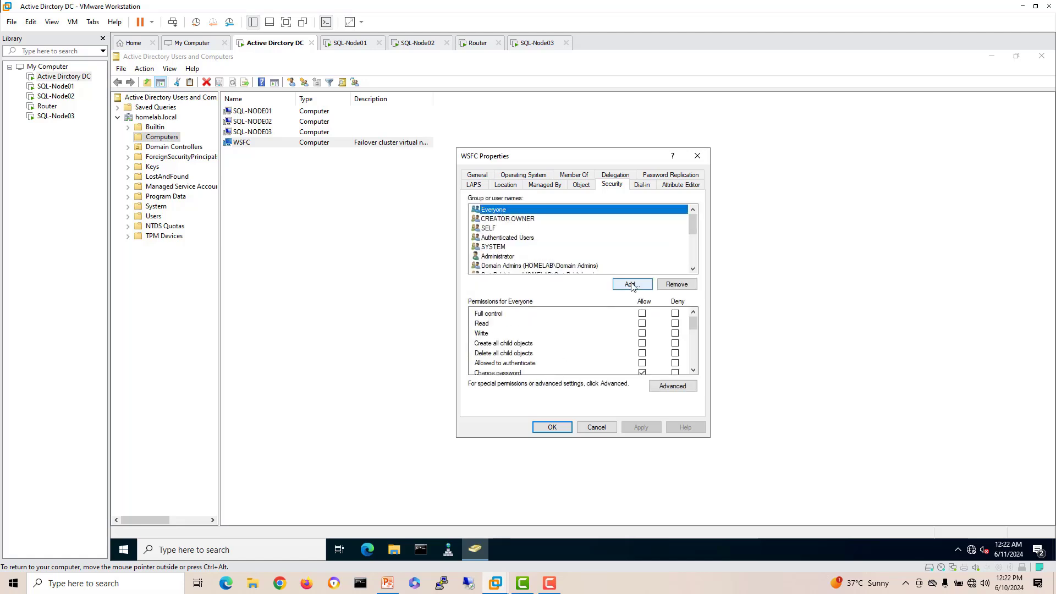
Step: Add computers SQL-NODE01, SQL-NODE02 and SQL-NODE03 to WSFC's permission list
{"action": "left_click", "coordinate": [625, 280]}
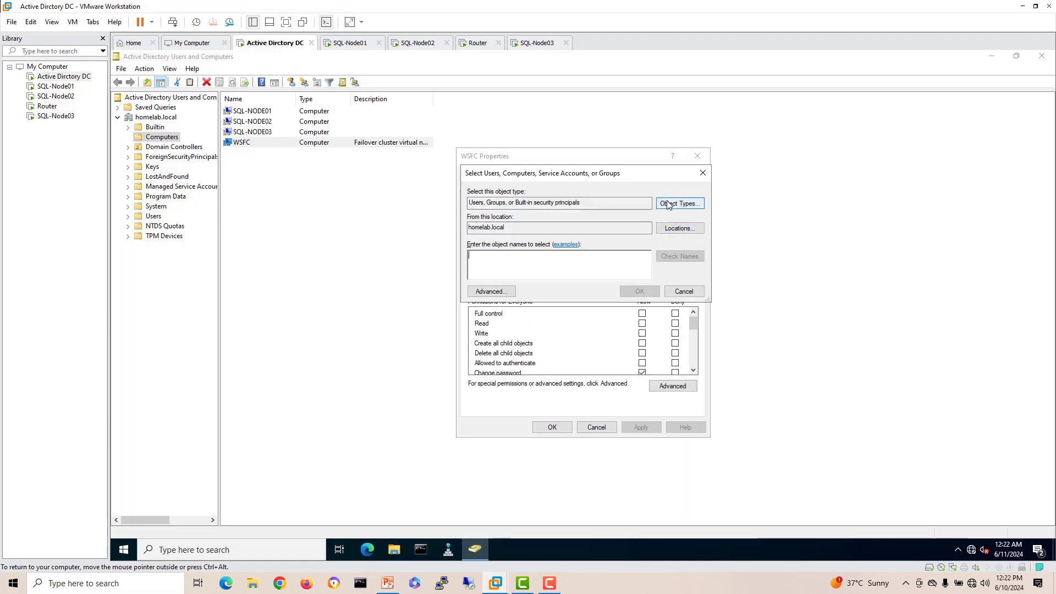
{"action": "left_click", "coordinate": [680, 203]}
{"action": "left_click", "coordinate": [478, 256]}
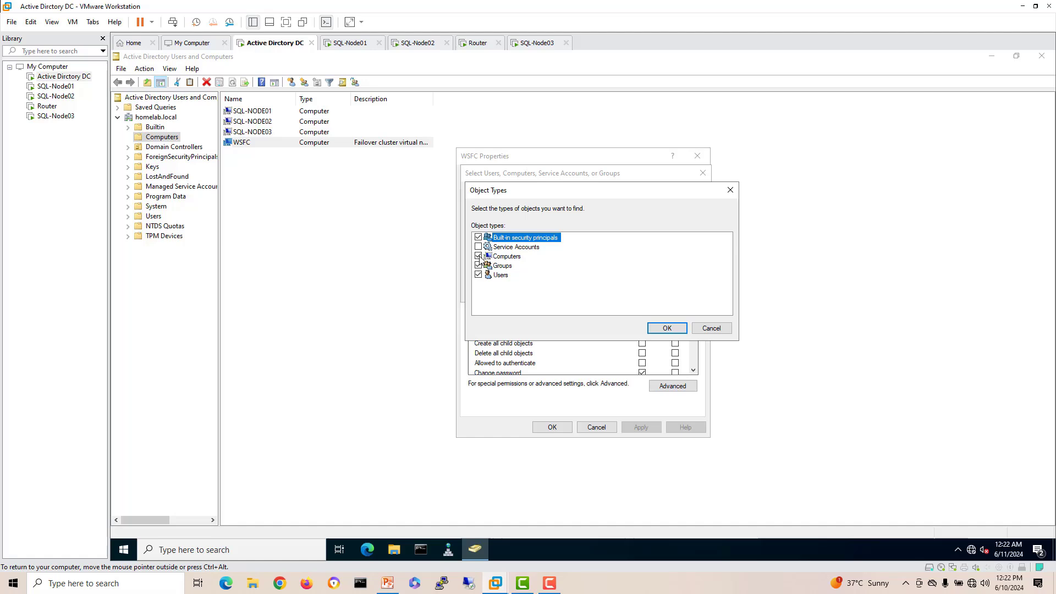
{"action": "left_click", "coordinate": [667, 328]}
{"action": "type", "text": "sq"}
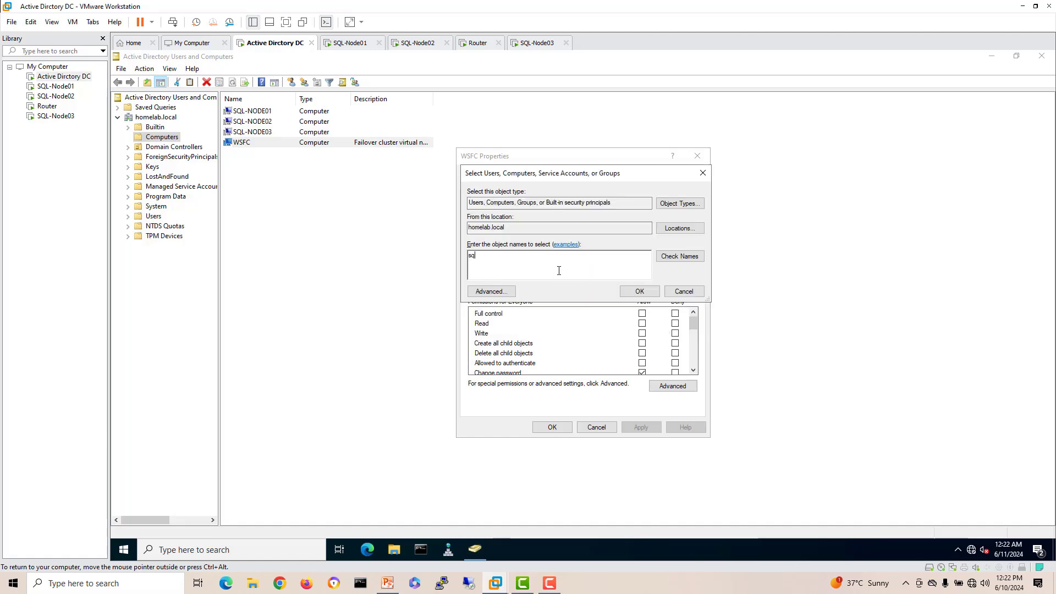
{"action": "left_click", "coordinate": [677, 257]}
{"action": "left_click", "coordinate": [512, 279], "text": "shift"}
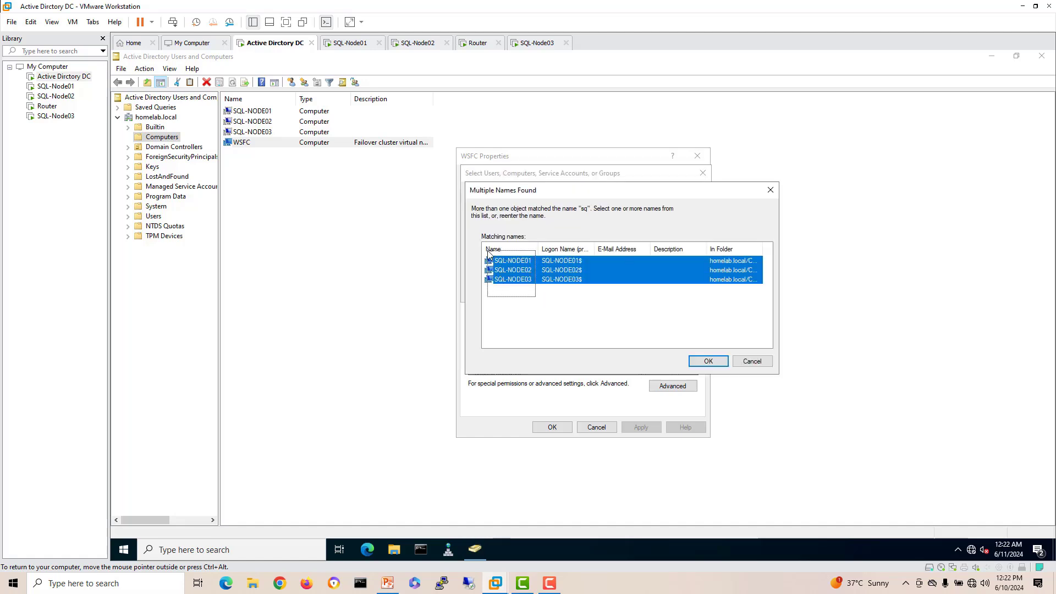
{"action": "left_click", "coordinate": [709, 361]}
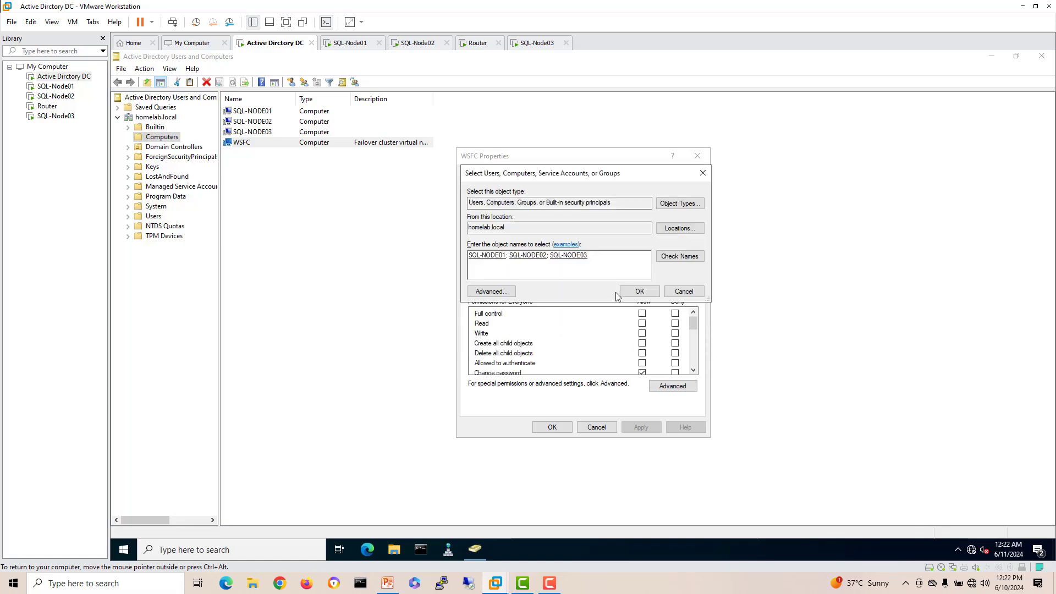
{"action": "left_click", "coordinate": [635, 288]}
Step: Allow Full control for SQL-NODE01, SQL-NODE02 and SQL-NODE03, apply, and close the properties
{"action": "left_click", "coordinate": [586, 247]}
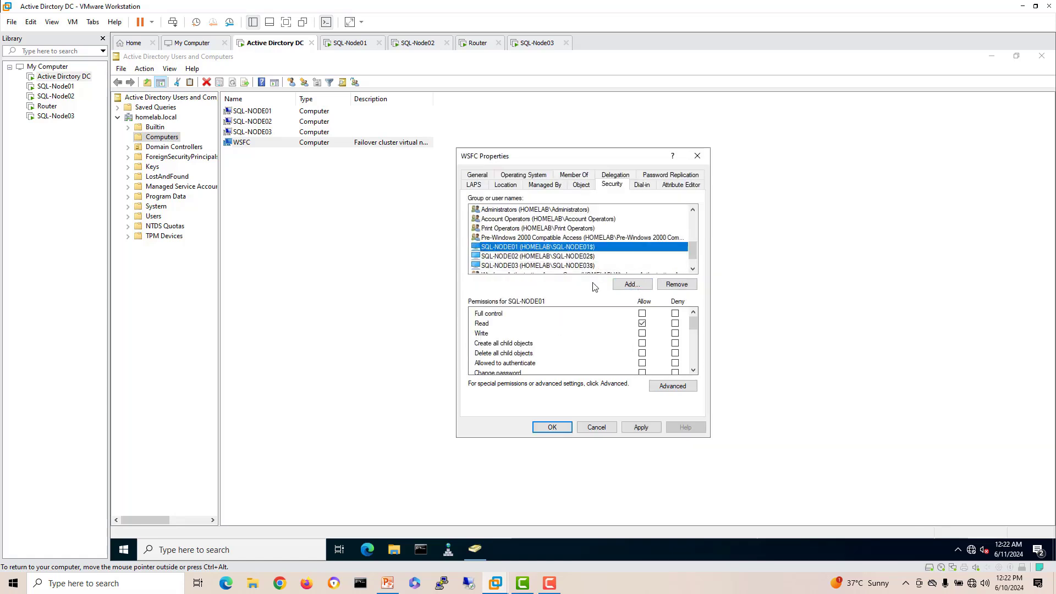
{"action": "left_click", "coordinate": [642, 314]}
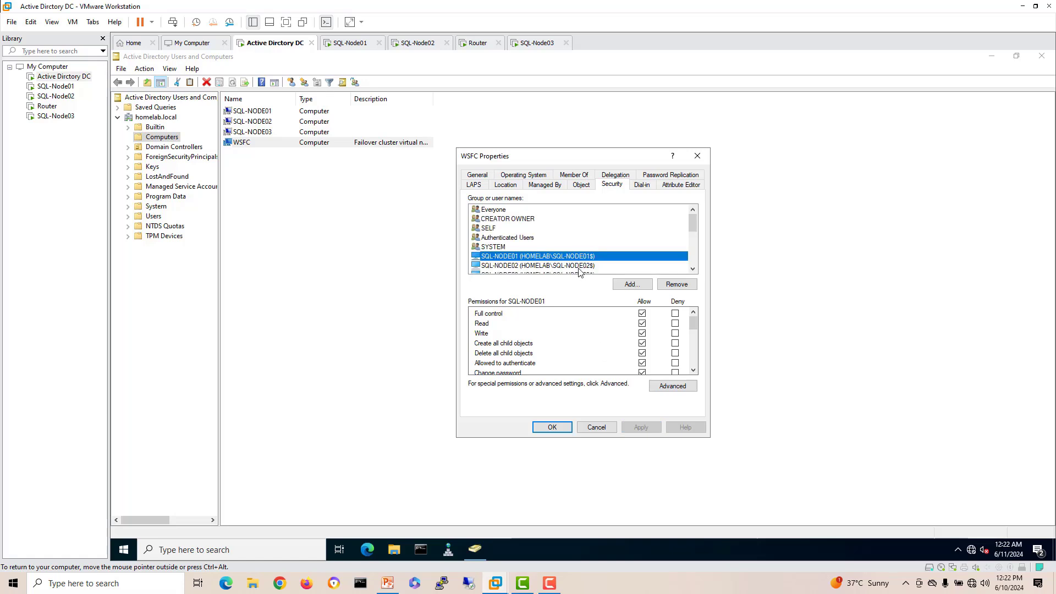
{"action": "left_click", "coordinate": [579, 266]}
{"action": "left_click", "coordinate": [642, 313]}
{"action": "left_click", "coordinate": [642, 427]}
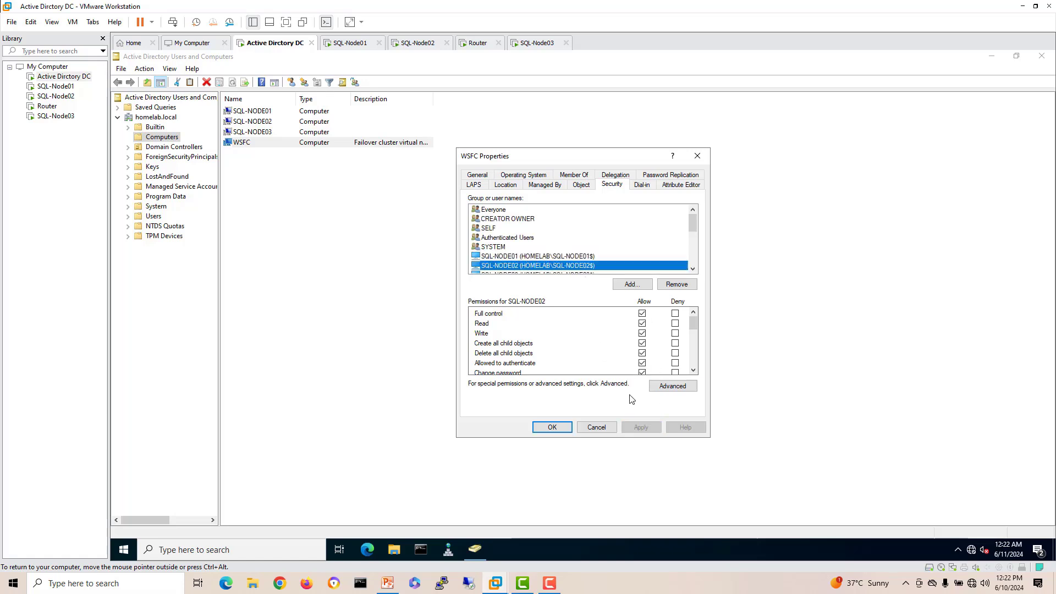
{"action": "left_click", "coordinate": [596, 274]}
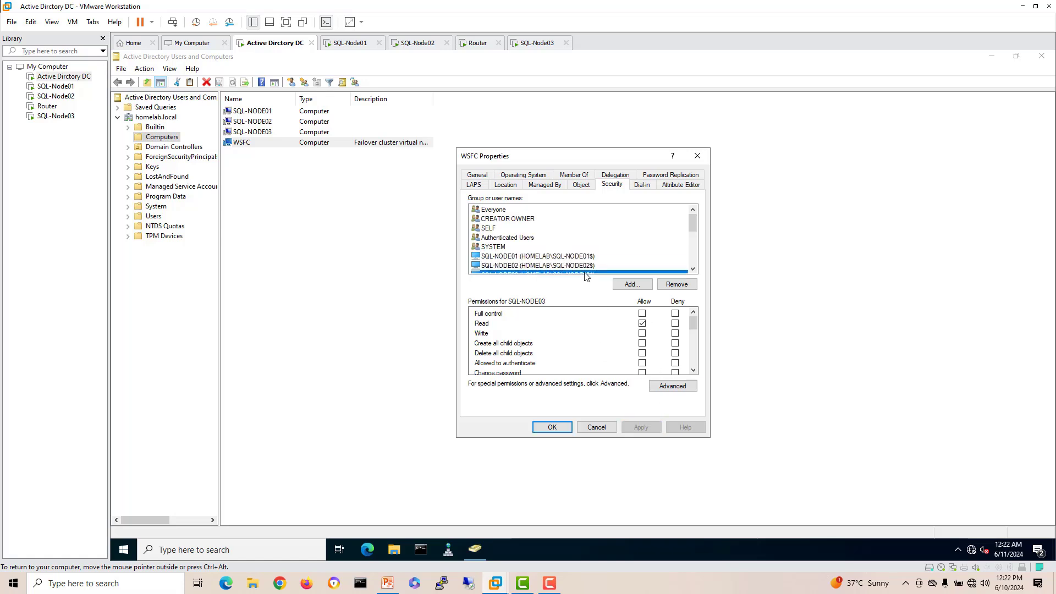
{"action": "left_click", "coordinate": [641, 313]}
{"action": "left_click", "coordinate": [641, 427]}
{"action": "left_click", "coordinate": [554, 428]}
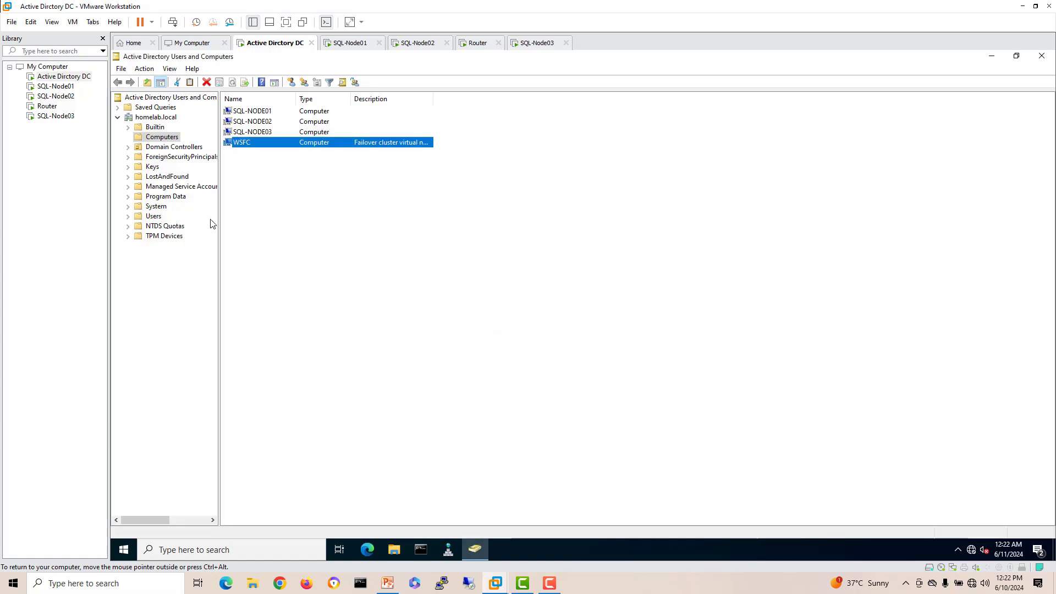
Step: Open the Security tab of the Computers container's properties
{"action": "left_click", "coordinate": [158, 138]}
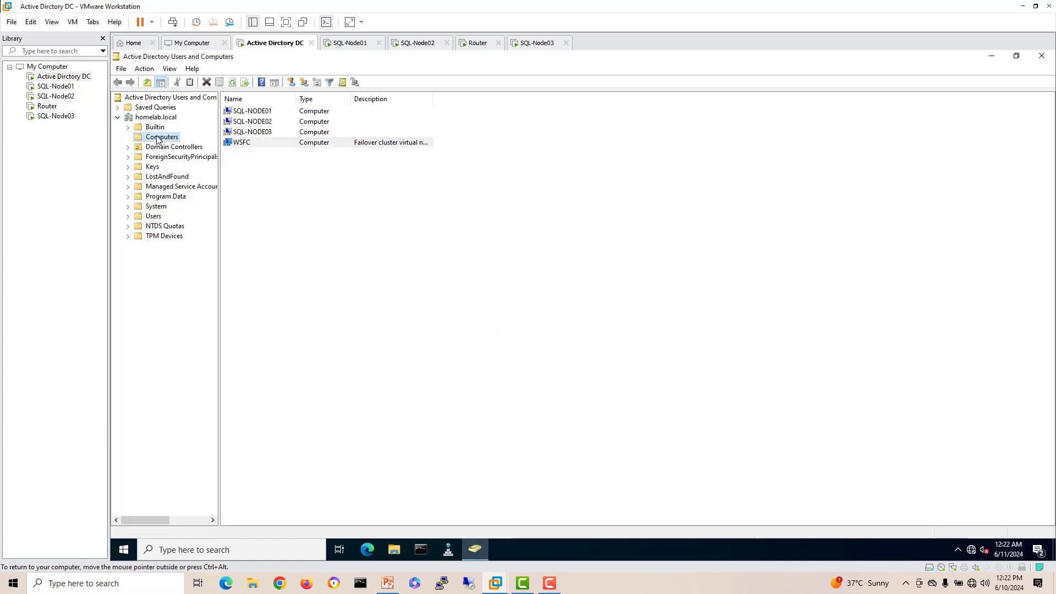
{"action": "left_click", "coordinate": [157, 117]}
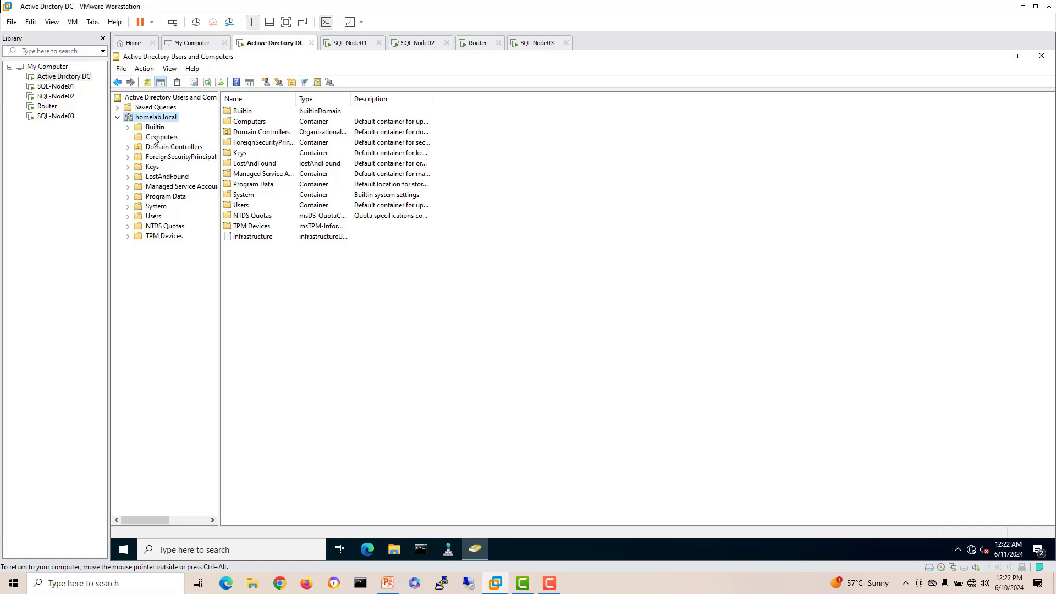
{"action": "left_click", "coordinate": [156, 138]}
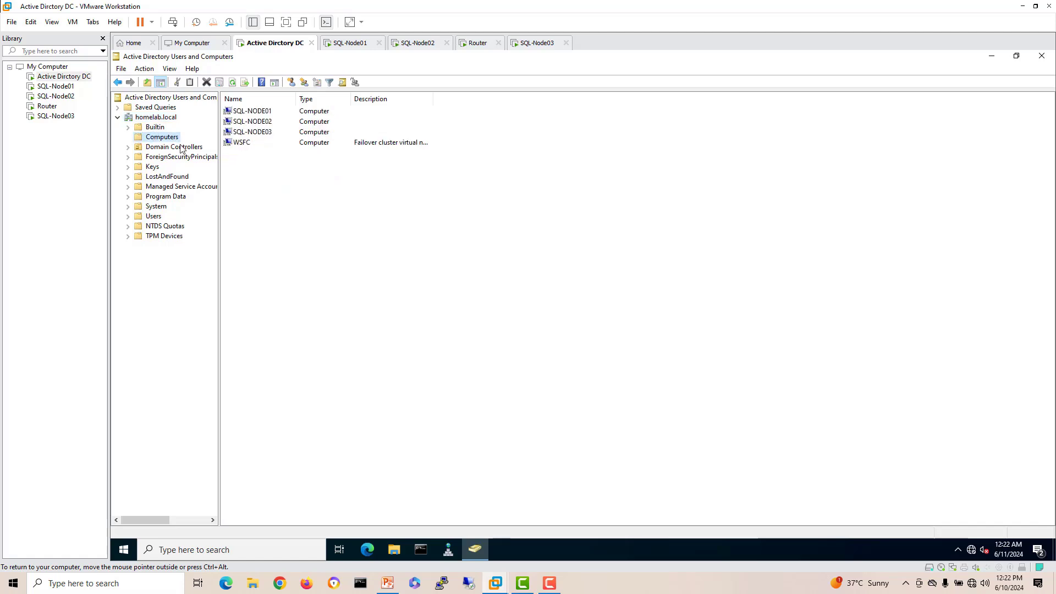
{"action": "right_click", "coordinate": [168, 137]}
{"action": "left_click", "coordinate": [198, 249]}
{"action": "left_click", "coordinate": [525, 174]}
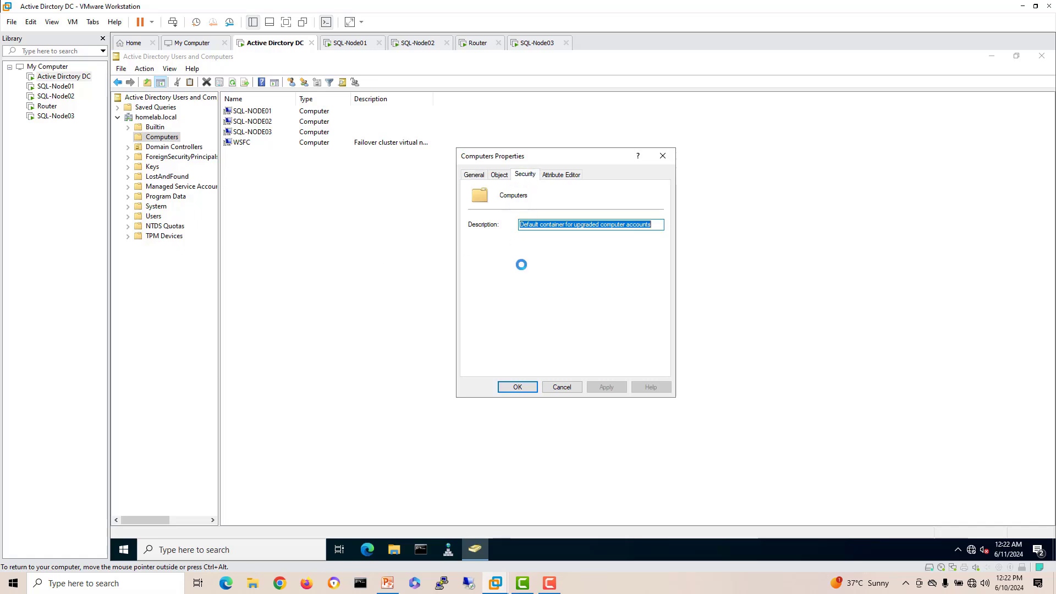
Step: Add the WSFC computer to the Computers container with Full control allowed
{"action": "left_click", "coordinate": [590, 260]}
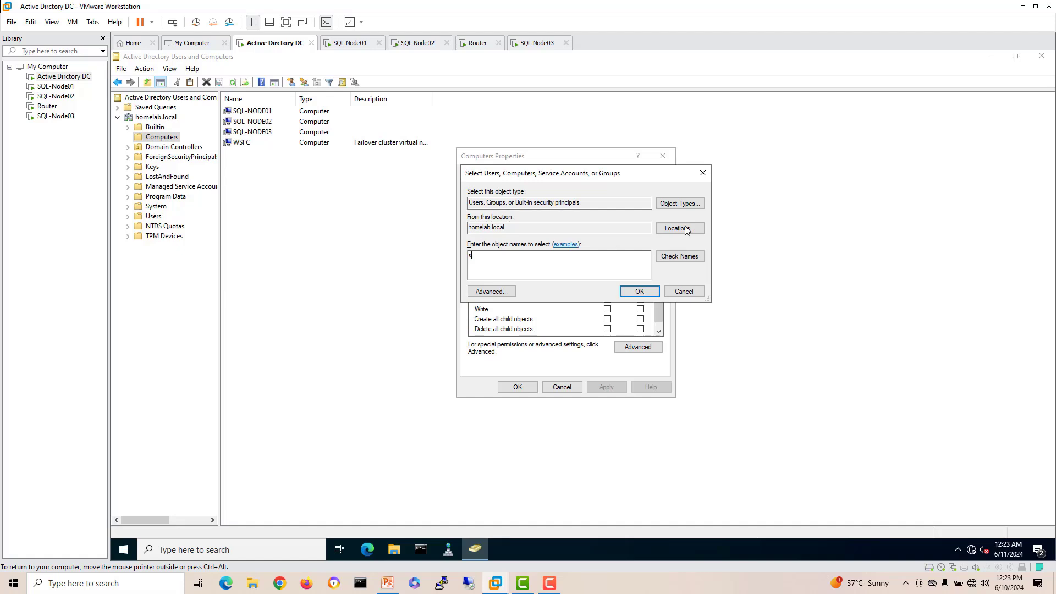
{"action": "left_click", "coordinate": [680, 203]}
{"action": "left_click", "coordinate": [478, 256]}
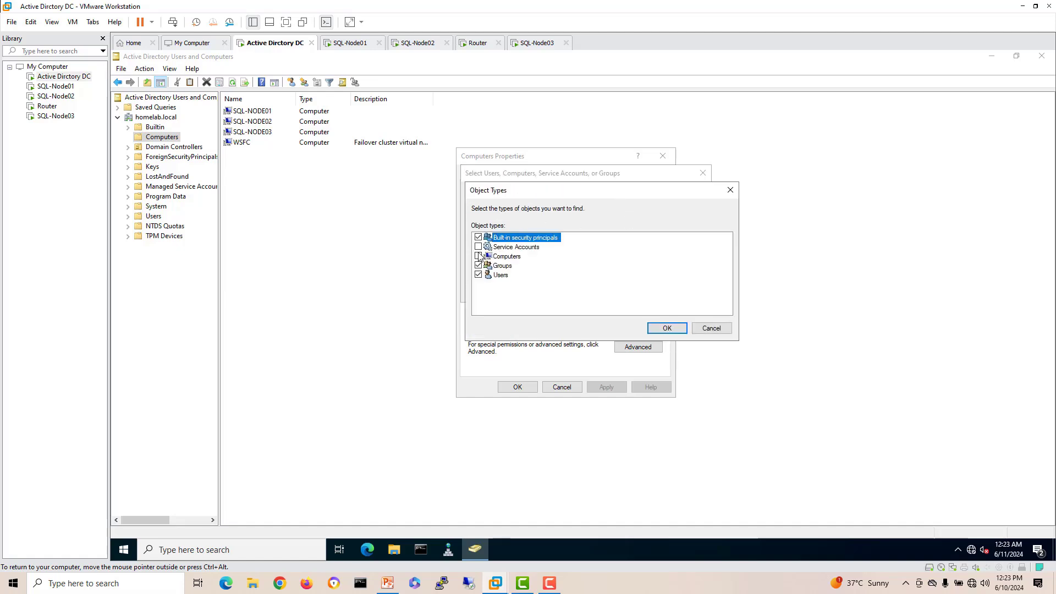
{"action": "left_click", "coordinate": [652, 329]}
{"action": "left_click", "coordinate": [527, 267]}
{"action": "type", "text": "s"}
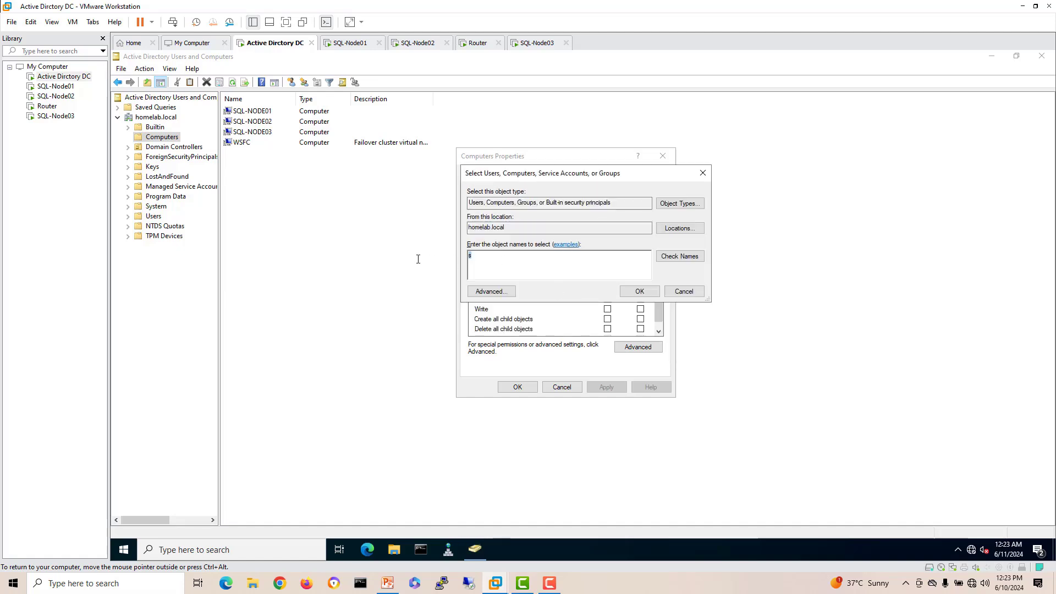
{"action": "type", "text": "wsf"}
{"action": "left_click", "coordinate": [672, 256]}
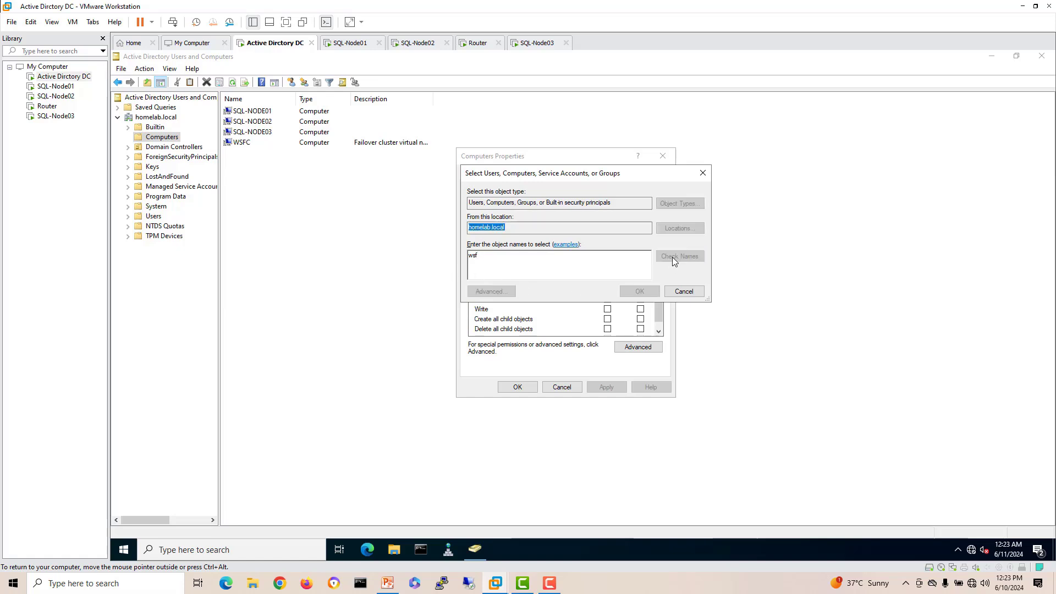
{"action": "left_click", "coordinate": [640, 291]}
{"action": "left_click", "coordinate": [607, 288]}
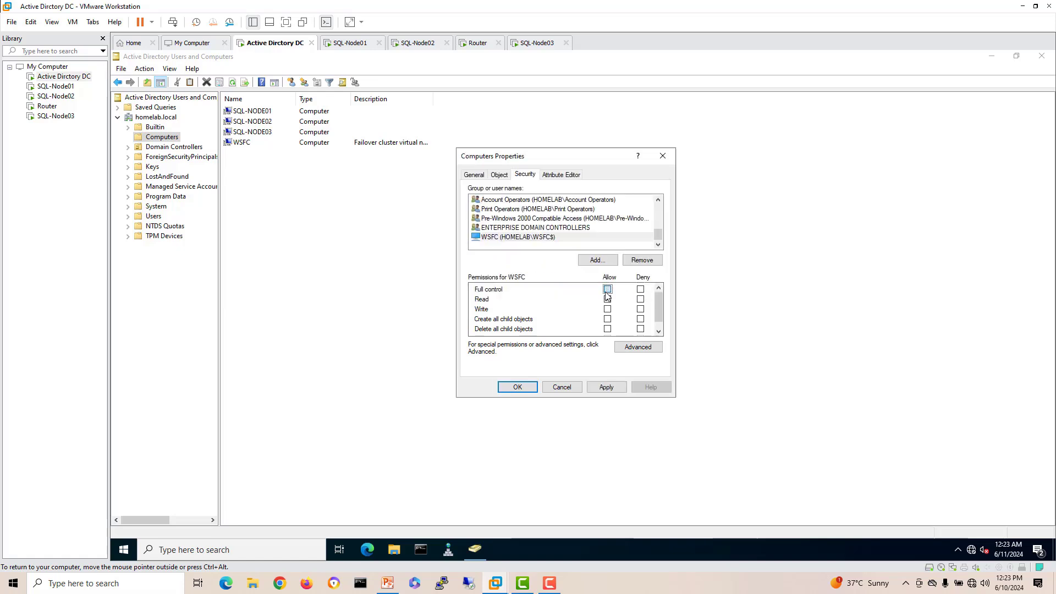
{"action": "left_click", "coordinate": [606, 388]}
Step: Add SQL-NODE03 with Full control, apply, and close the container properties
{"action": "left_click", "coordinate": [598, 261]}
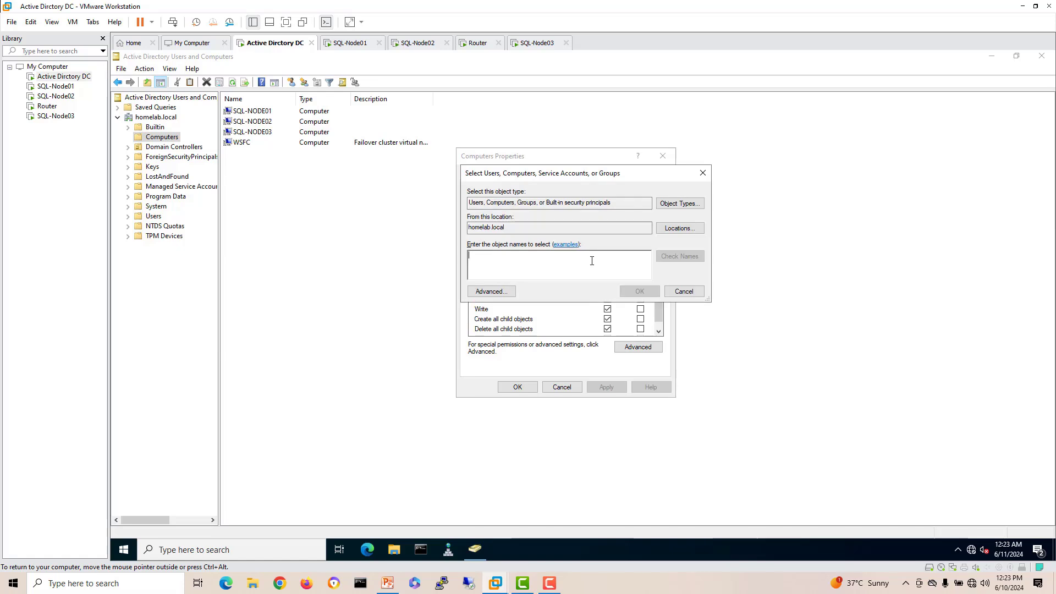
{"action": "type", "text": "sq"}
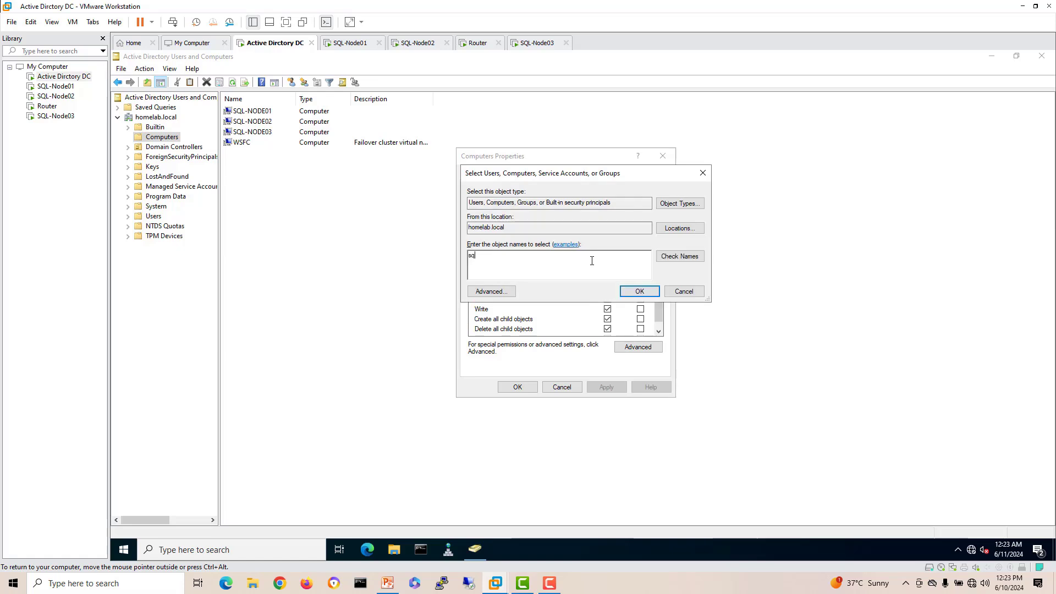
{"action": "left_click", "coordinate": [680, 256]}
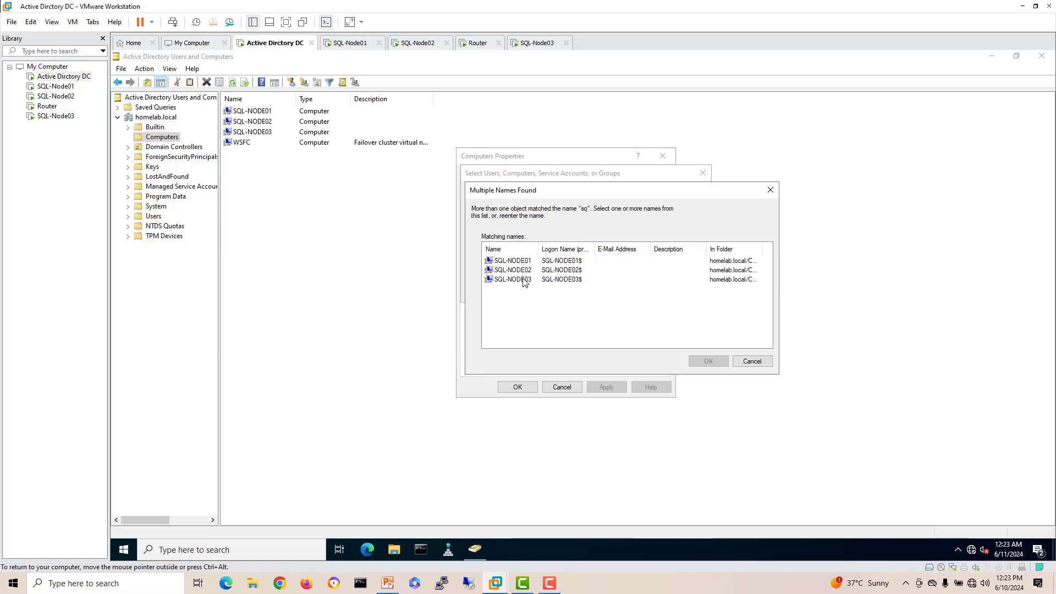
{"action": "left_click", "coordinate": [525, 283]}
{"action": "left_click", "coordinate": [696, 362]}
{"action": "left_click", "coordinate": [638, 291]}
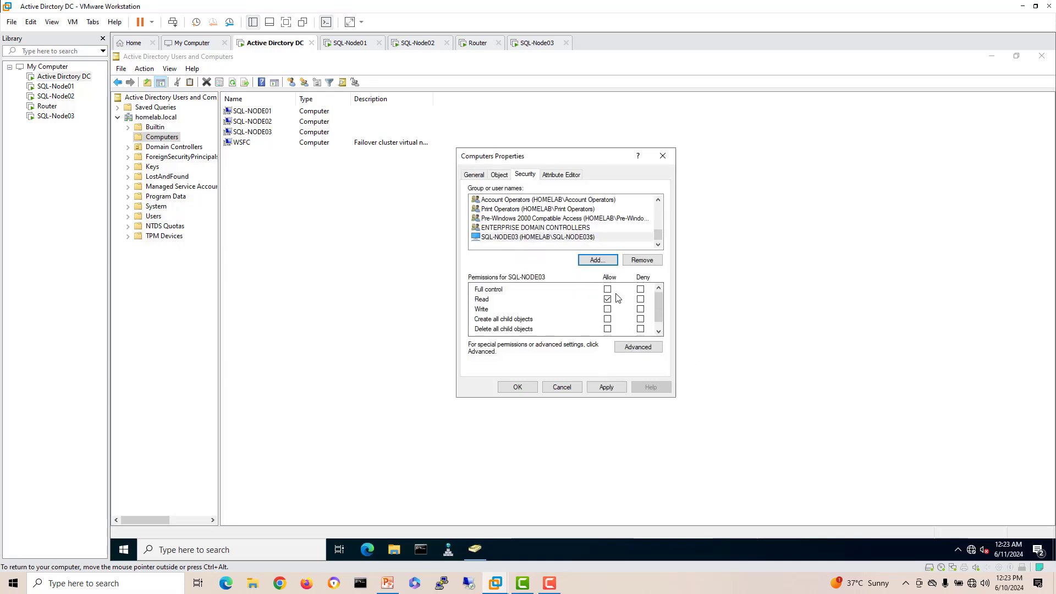
{"action": "left_click", "coordinate": [607, 290]}
{"action": "left_click", "coordinate": [606, 387]}
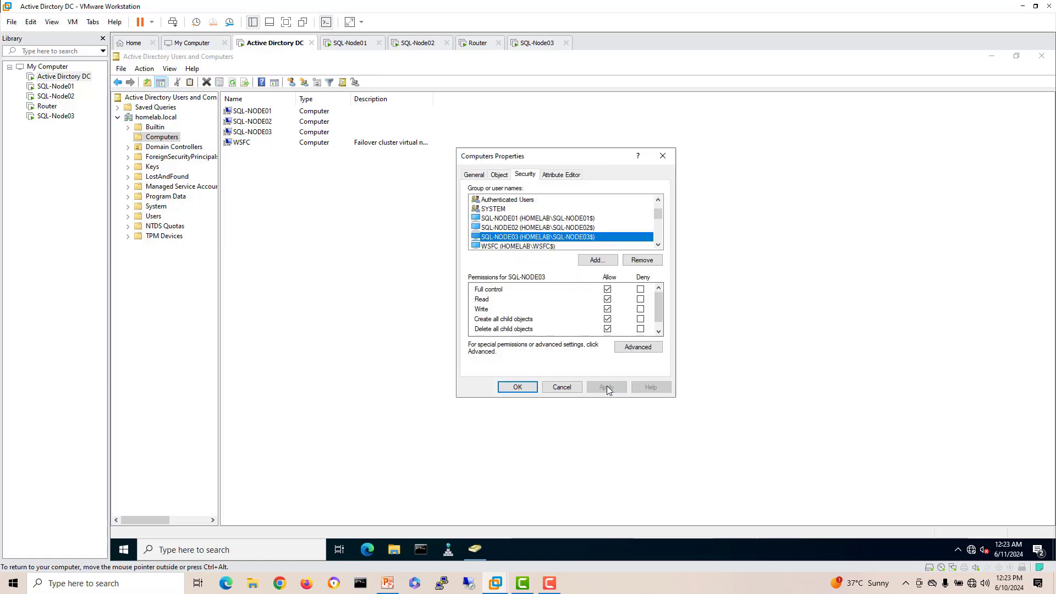
{"action": "left_click", "coordinate": [517, 387]}
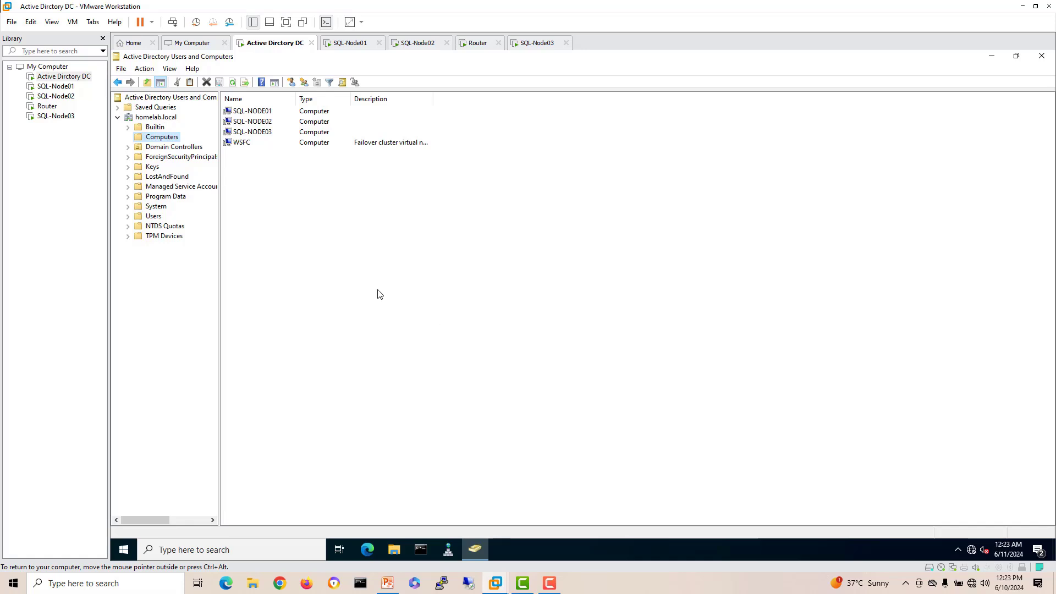
Step: Refresh the computers list, then switch to SQL-Node01 and close Failover Cluster Manager
{"action": "left_click", "coordinate": [238, 82]}
{"action": "left_click", "coordinate": [239, 82]}
{"action": "left_click", "coordinate": [351, 43]}
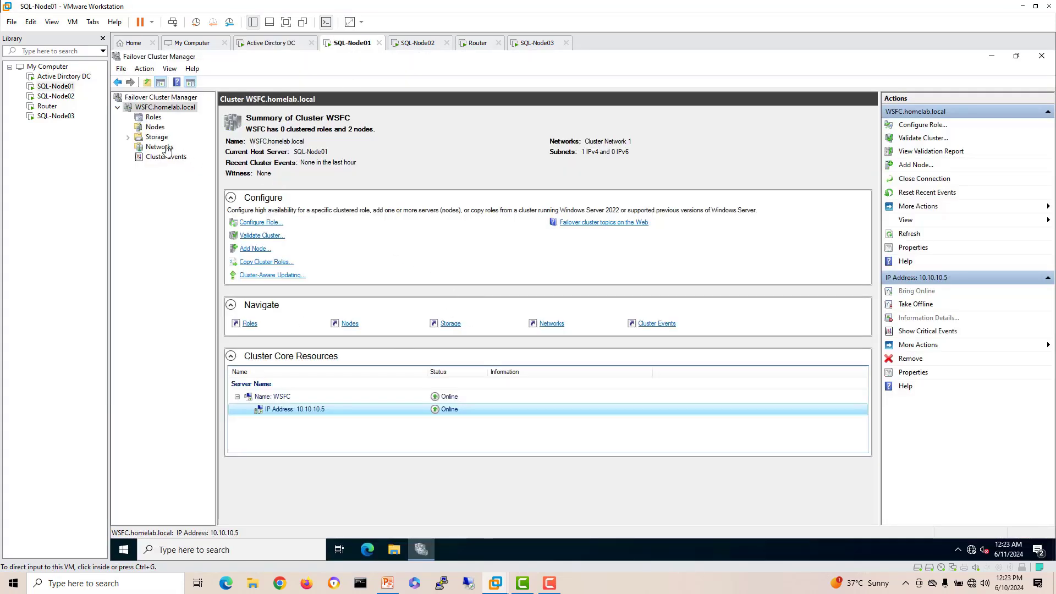
{"action": "left_click", "coordinate": [1039, 56]}
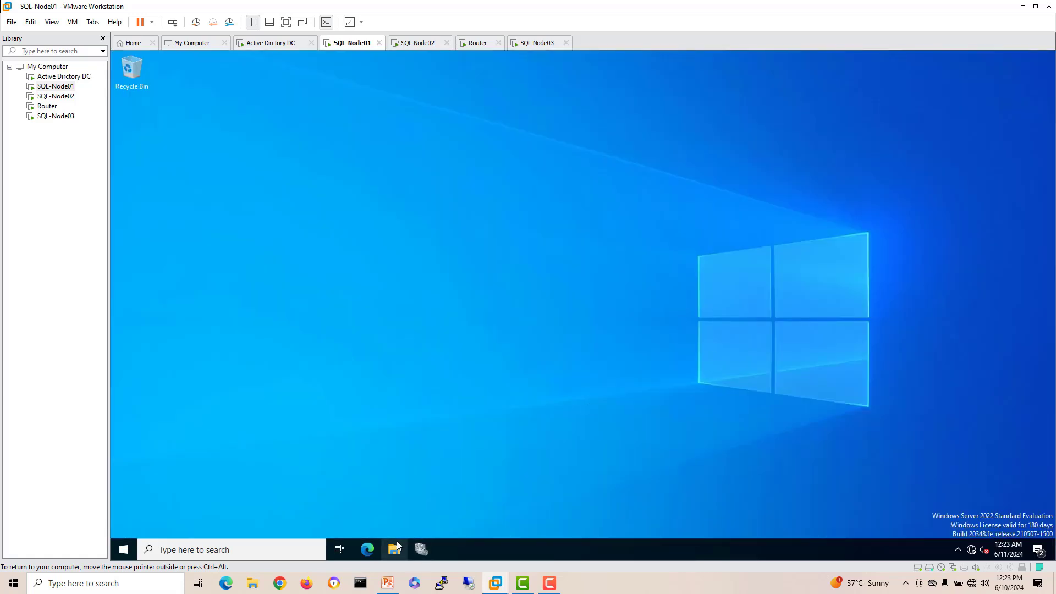
Step: Run setup from the SQL Server DVD and show the Installation Center's Installation options
{"action": "left_click", "coordinate": [397, 543]}
{"action": "left_click", "coordinate": [323, 294]}
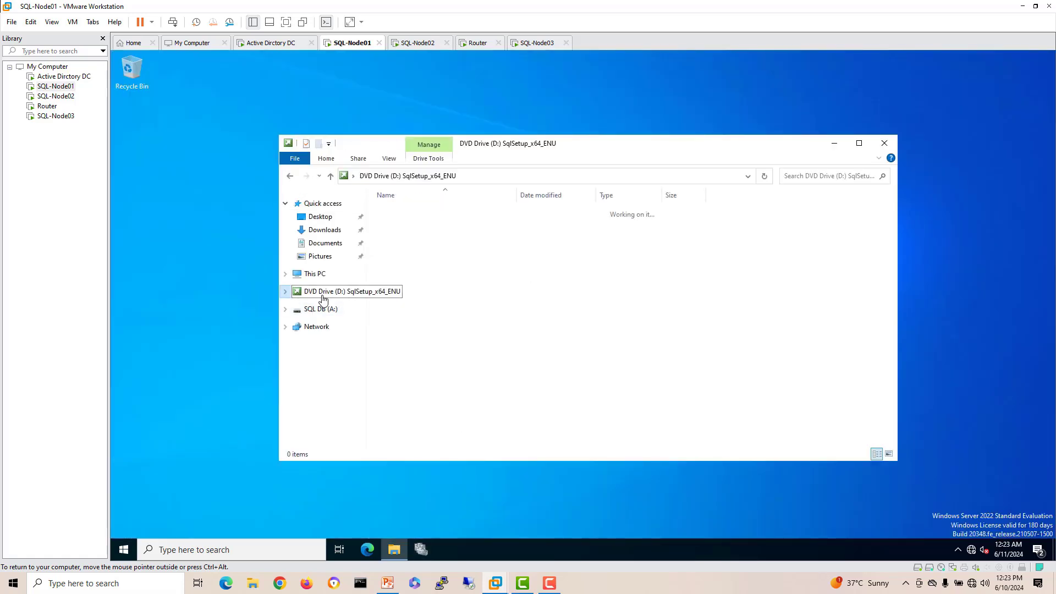
{"action": "left_click", "coordinate": [396, 308]}
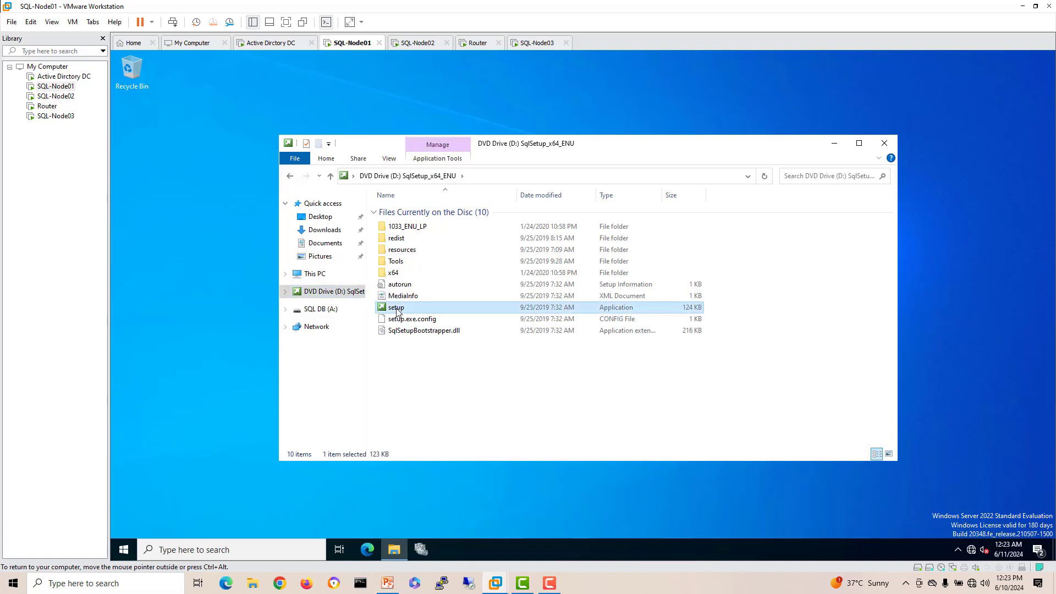
{"action": "double_click", "coordinate": [396, 308]}
{"action": "left_click", "coordinate": [893, 143]}
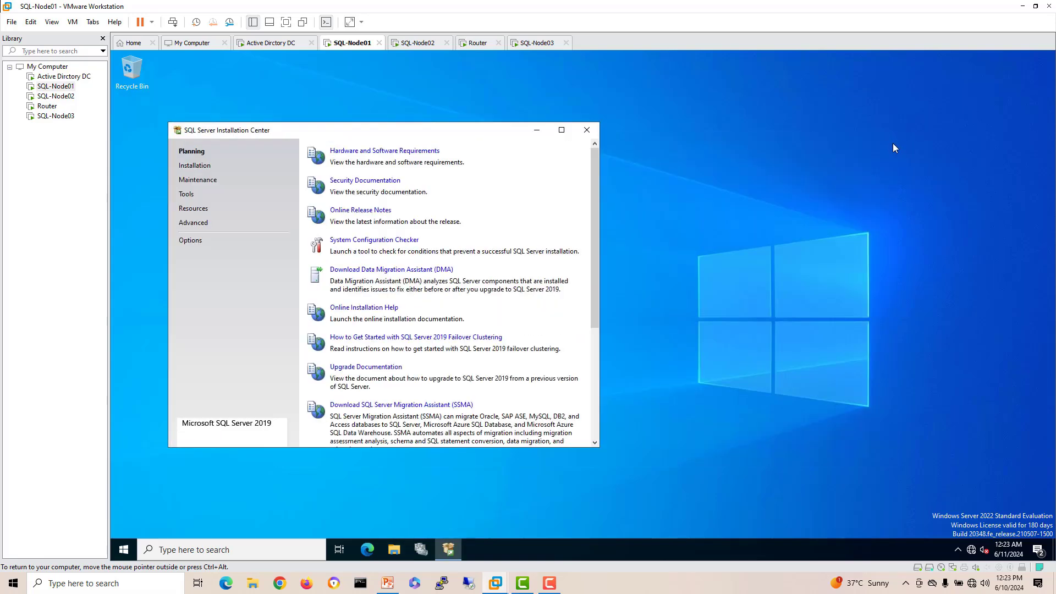
{"action": "left_click_drag", "start_coordinate": [378, 137], "coordinate": [408, 150]}
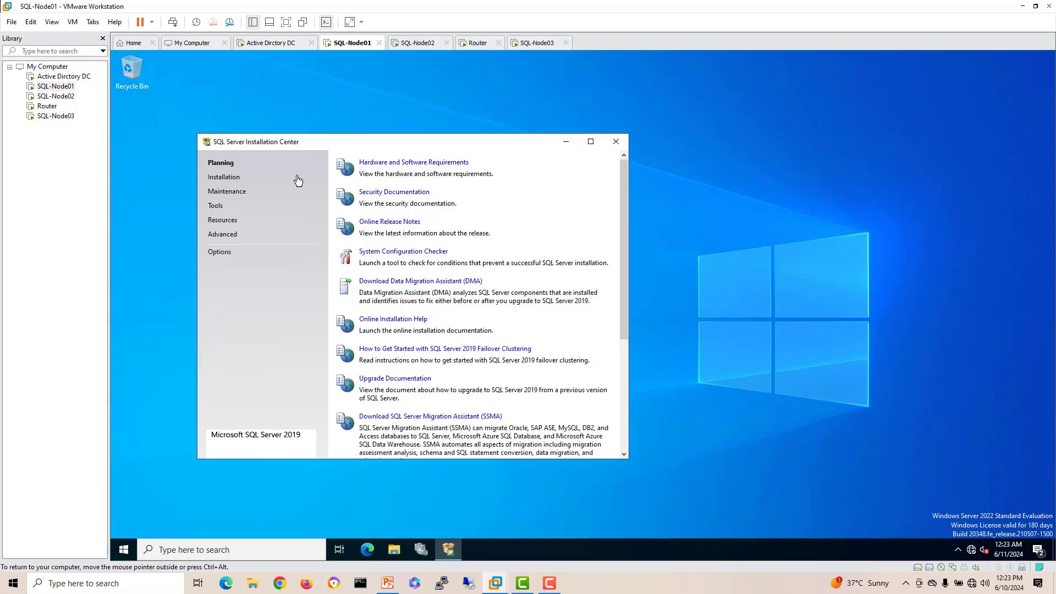
{"action": "left_click", "coordinate": [225, 177]}
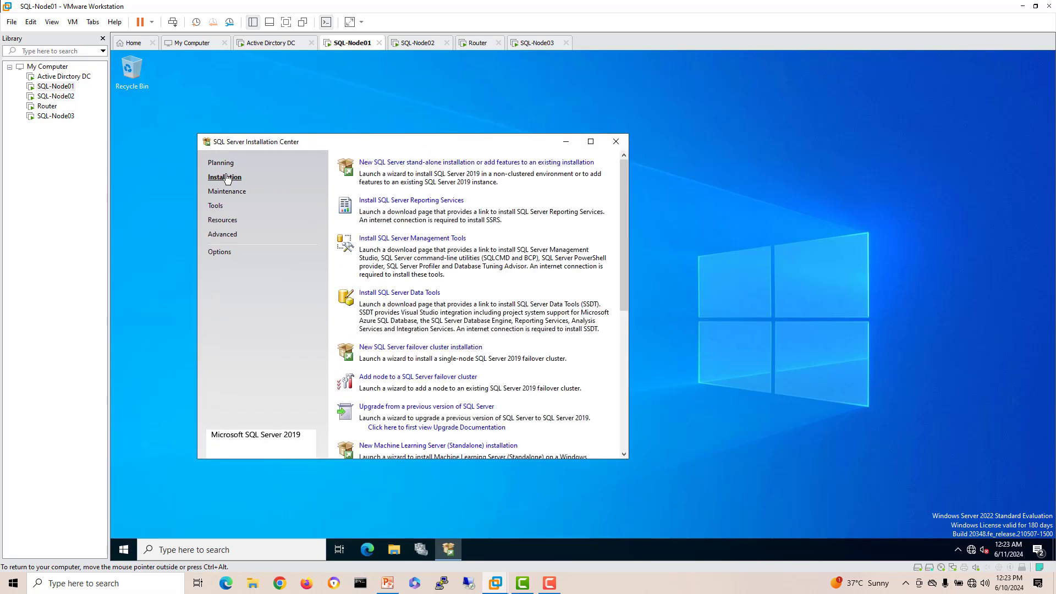
Step: Begin a new stand-alone installation, keep the Evaluation edition, and accept the license terms
{"action": "left_click", "coordinate": [424, 165]}
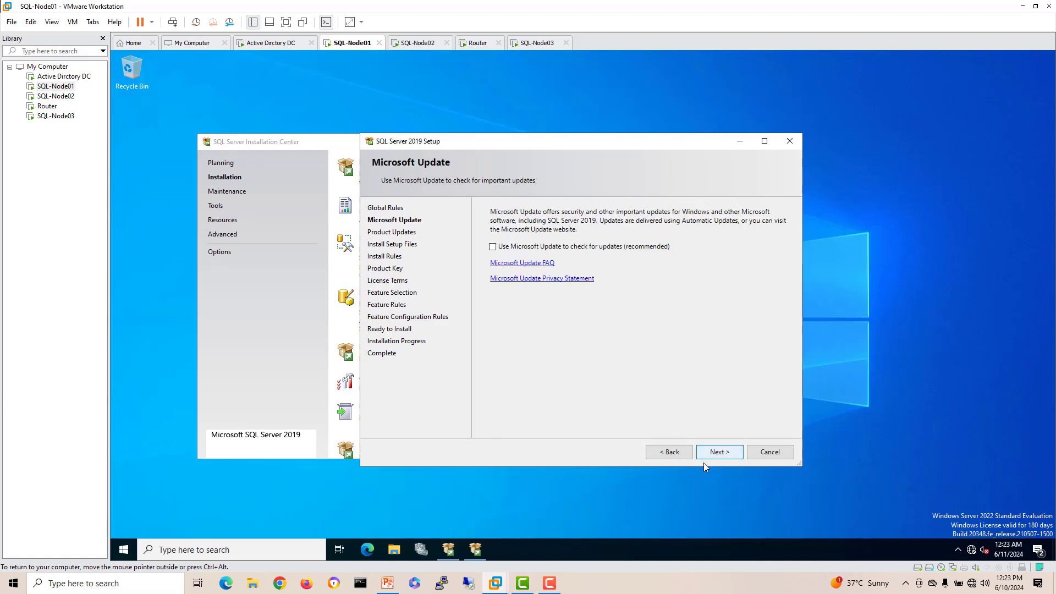
{"action": "left_click", "coordinate": [717, 452]}
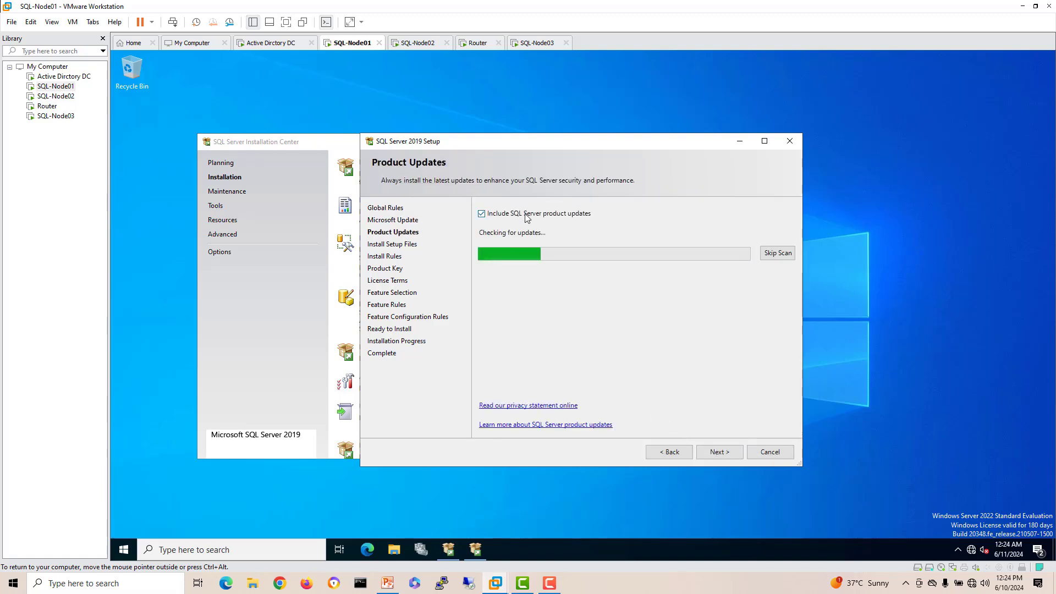
{"action": "left_click", "coordinate": [721, 453]}
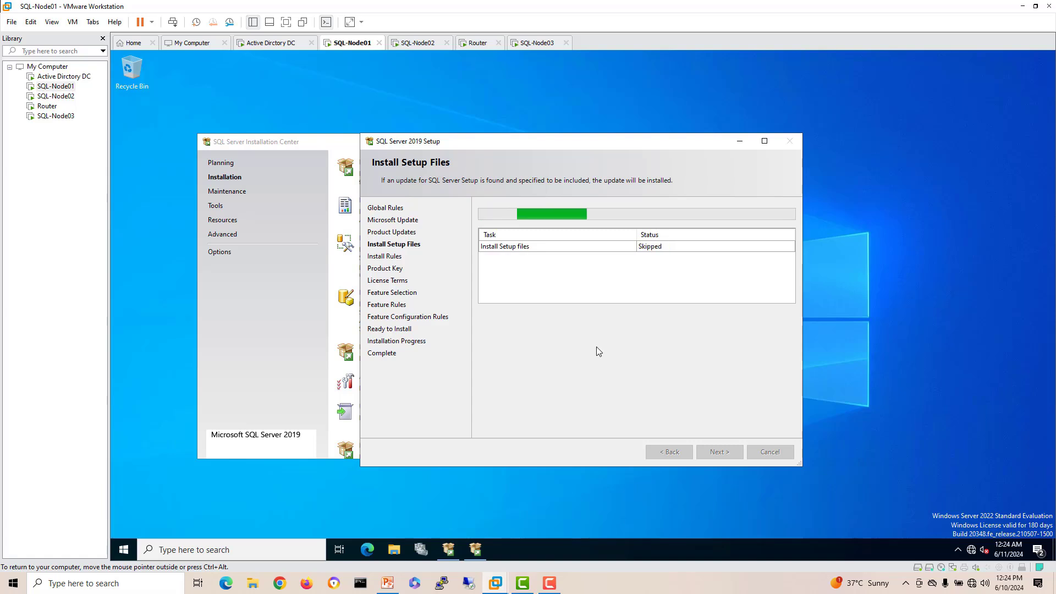
{"action": "left_click", "coordinate": [551, 586]}
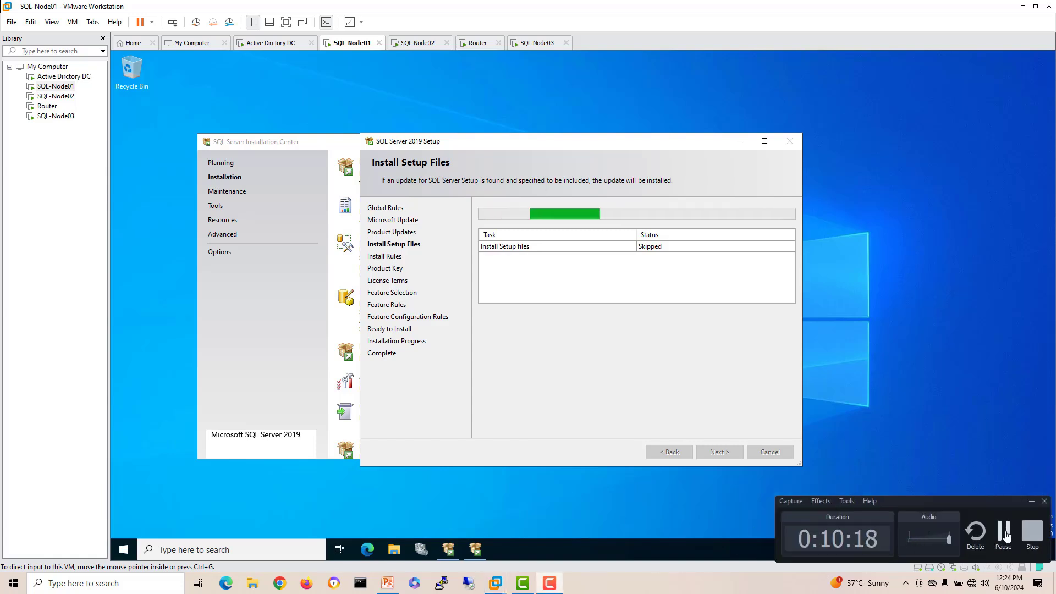
{"action": "left_click", "coordinate": [1005, 532]}
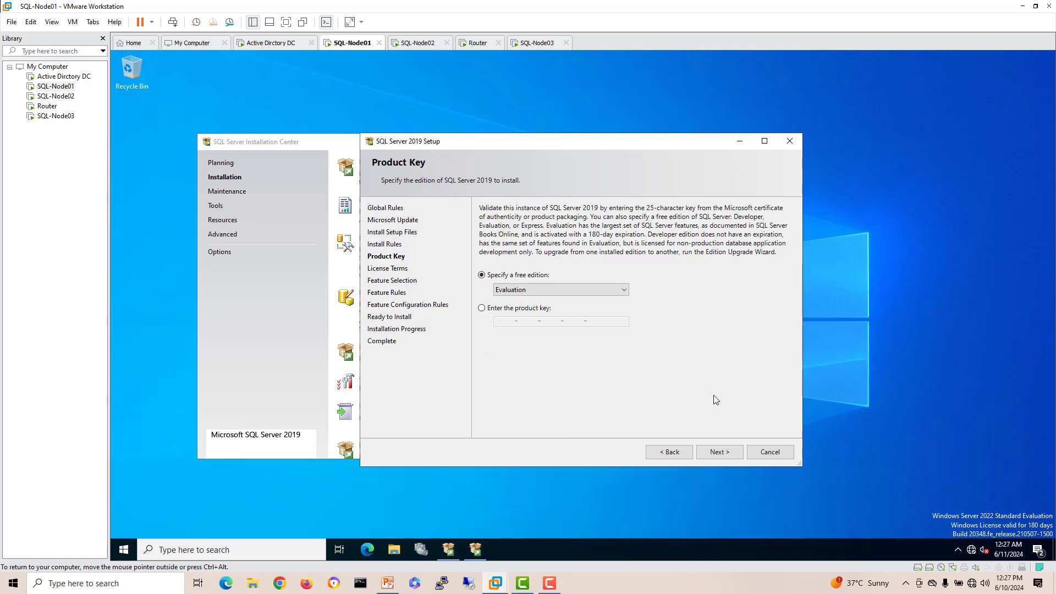
{"action": "left_click", "coordinate": [720, 452]}
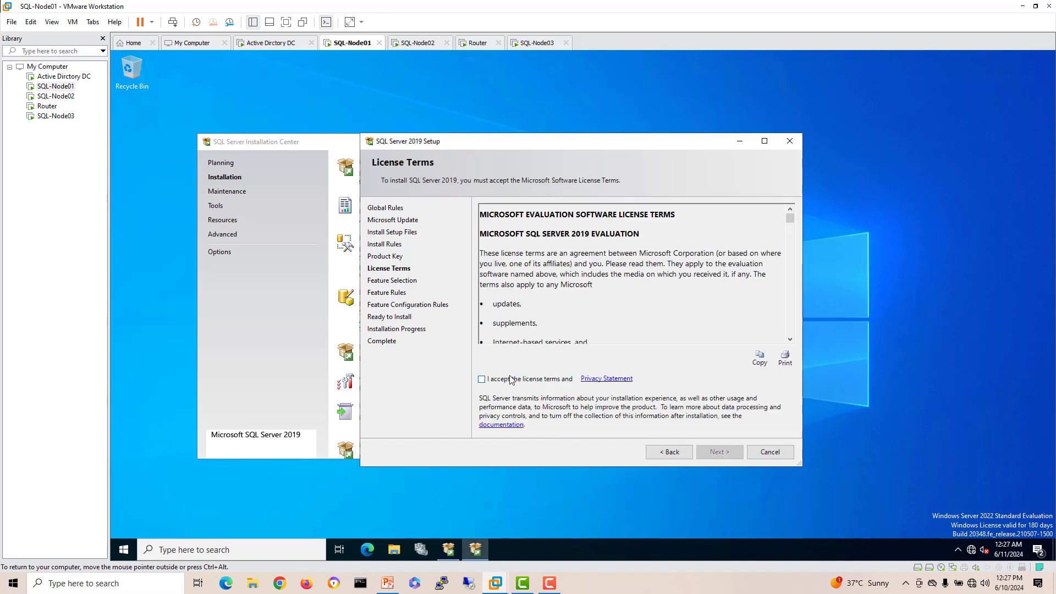
{"action": "left_click", "coordinate": [510, 379]}
{"action": "left_click", "coordinate": [724, 453]}
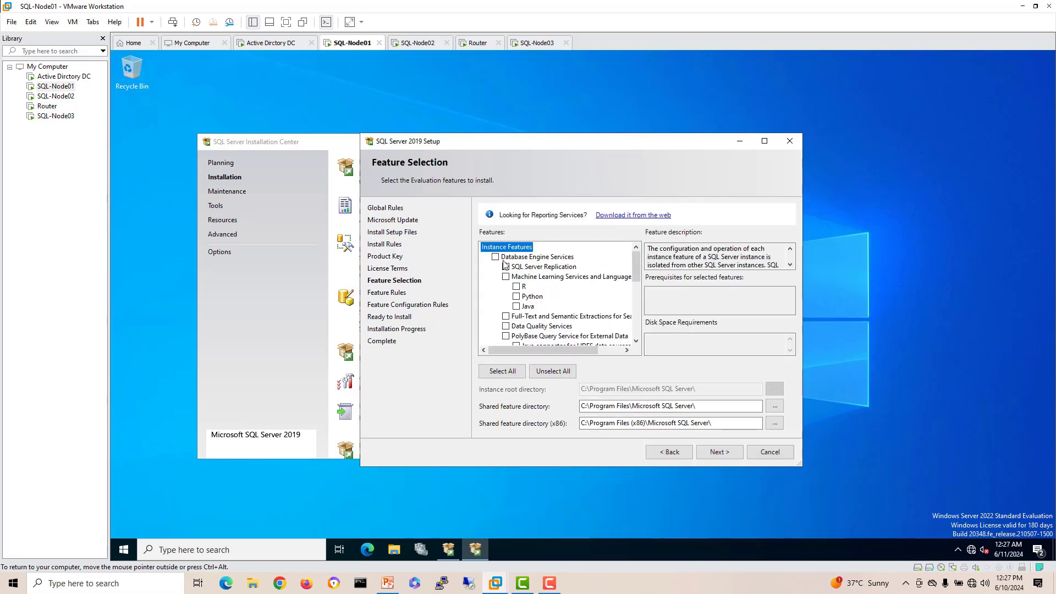
Step: Tick Database Engine Services, switch instance and shared directories to A:, keep default MSSQLSERVER instance
{"action": "left_click", "coordinate": [495, 257]}
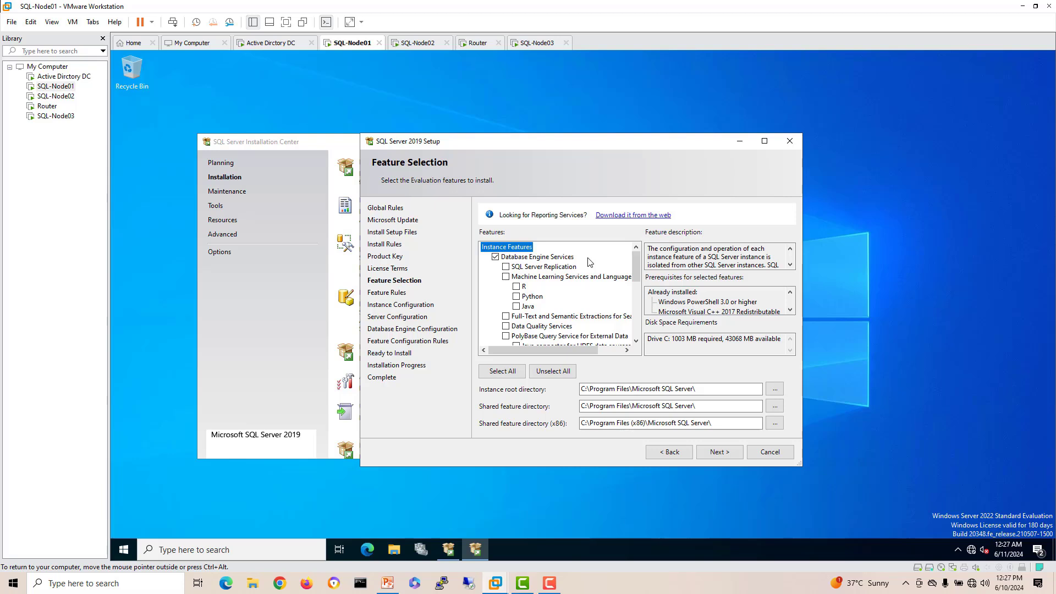
{"action": "left_click", "coordinate": [582, 389]}
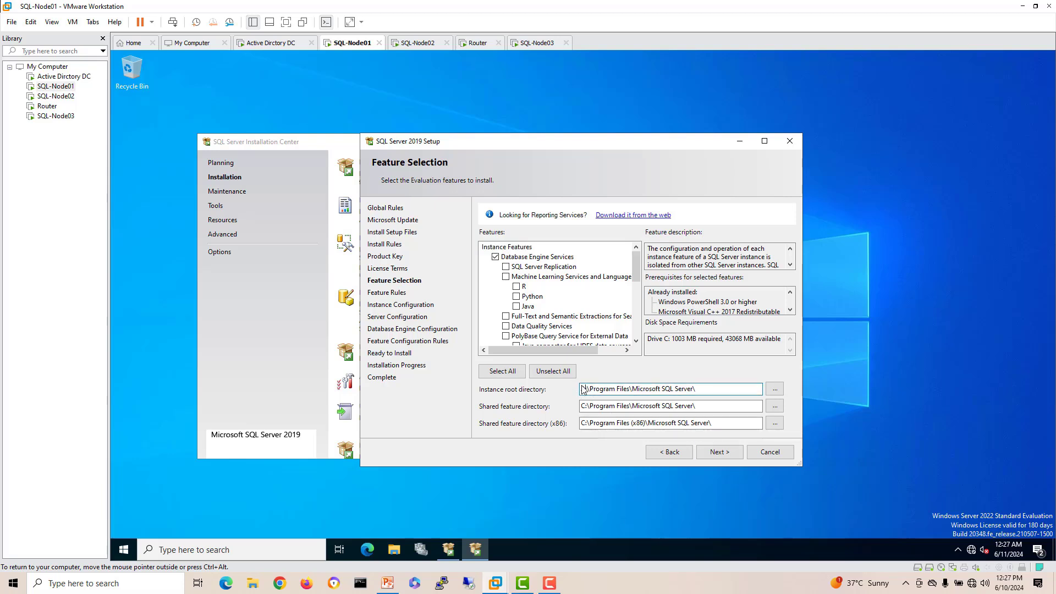
{"action": "left_click", "coordinate": [584, 406]}
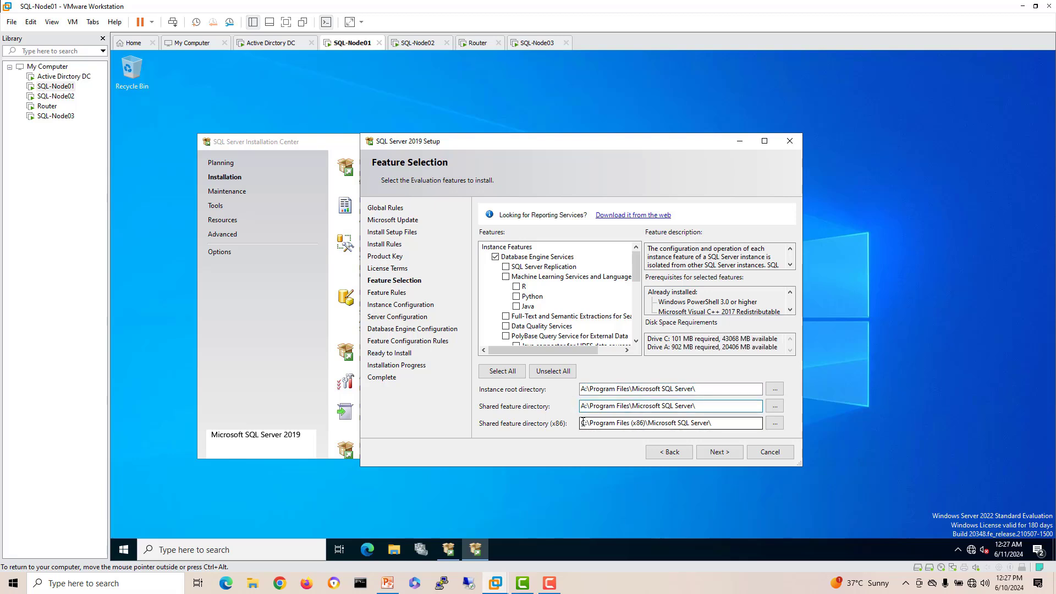
{"action": "left_click", "coordinate": [582, 422]}
{"action": "left_click_drag", "start_coordinate": [582, 423], "coordinate": [585, 421]}
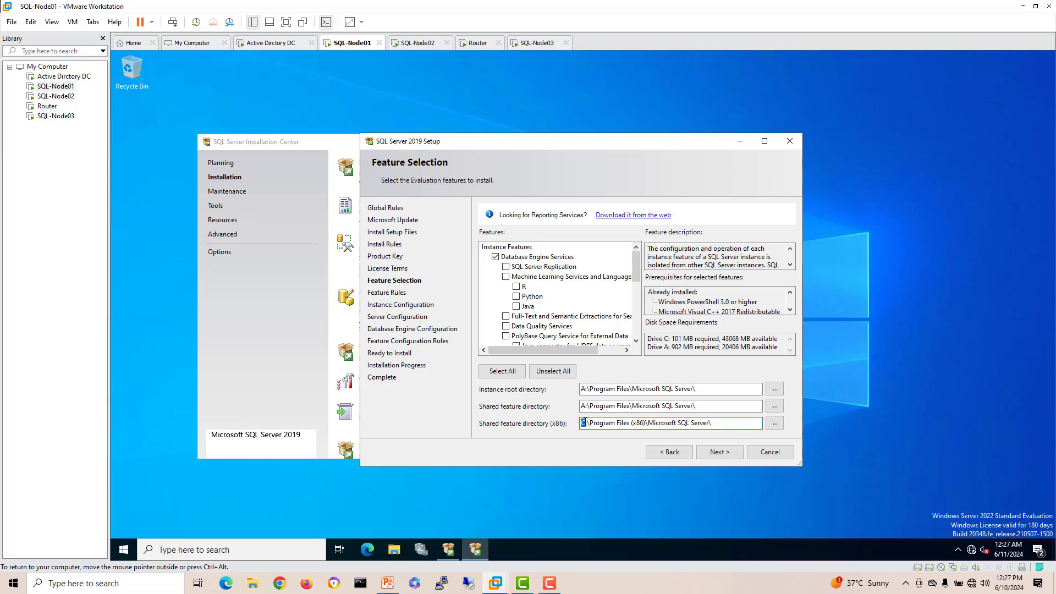
{"action": "left_click", "coordinate": [727, 456]}
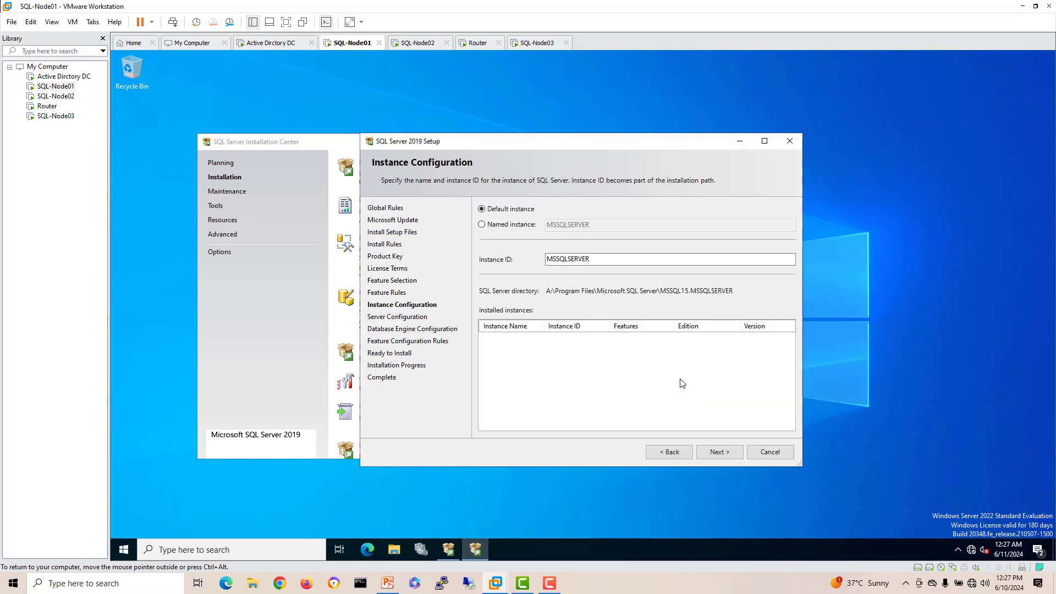
{"action": "left_click", "coordinate": [728, 450]}
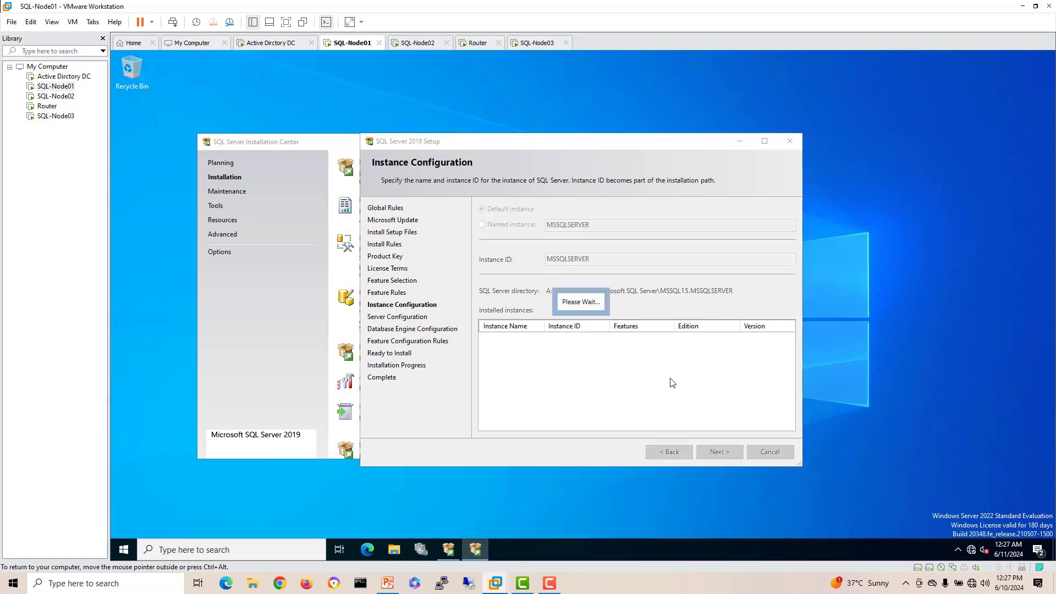
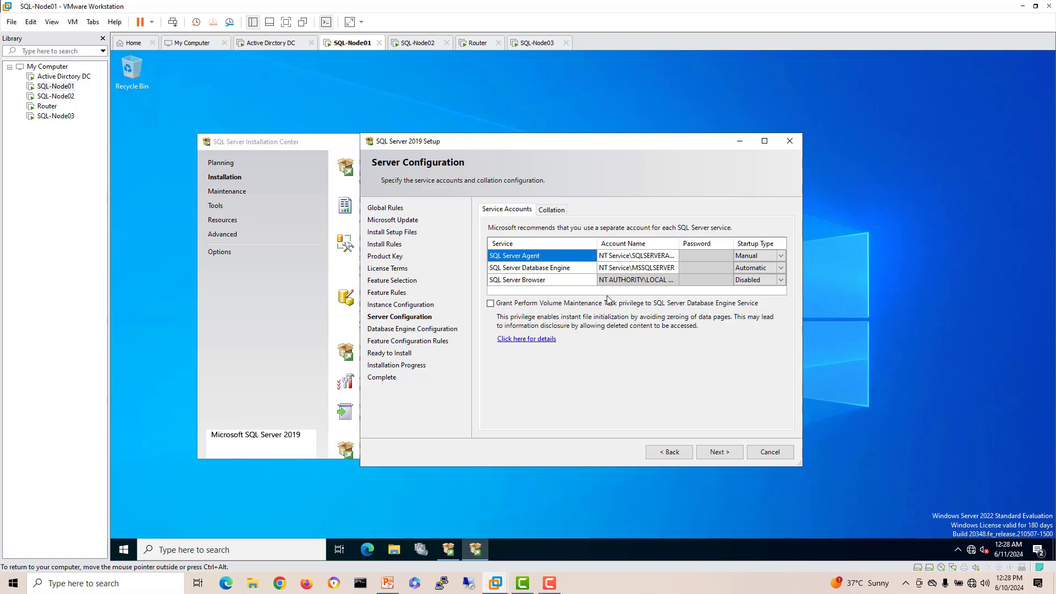
Step: Set the SQL Server Agent service account to Administrator and enter its password
{"action": "left_click", "coordinate": [662, 258]}
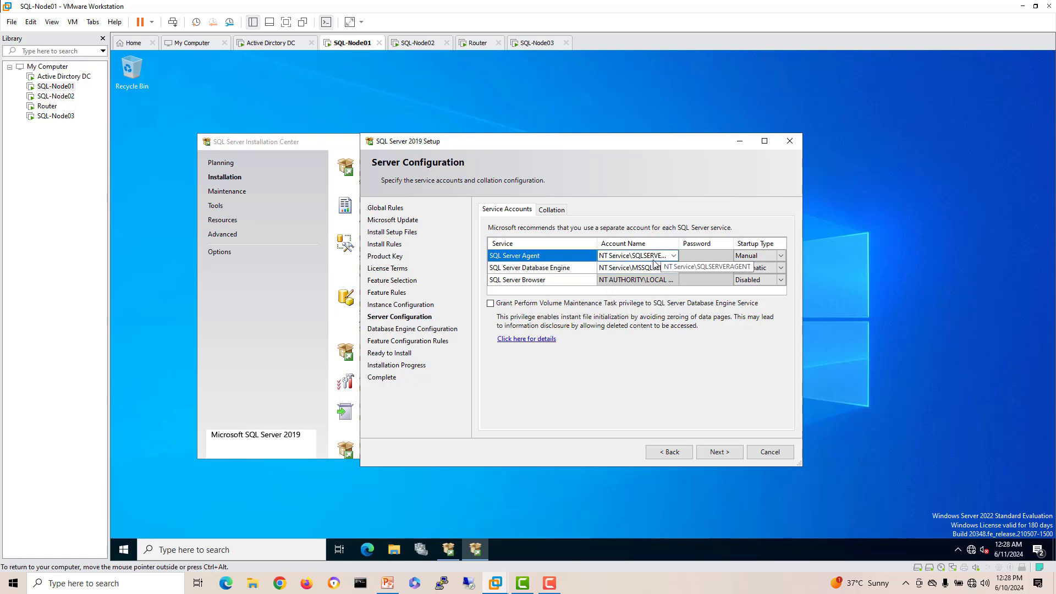
{"action": "left_click", "coordinate": [674, 257]}
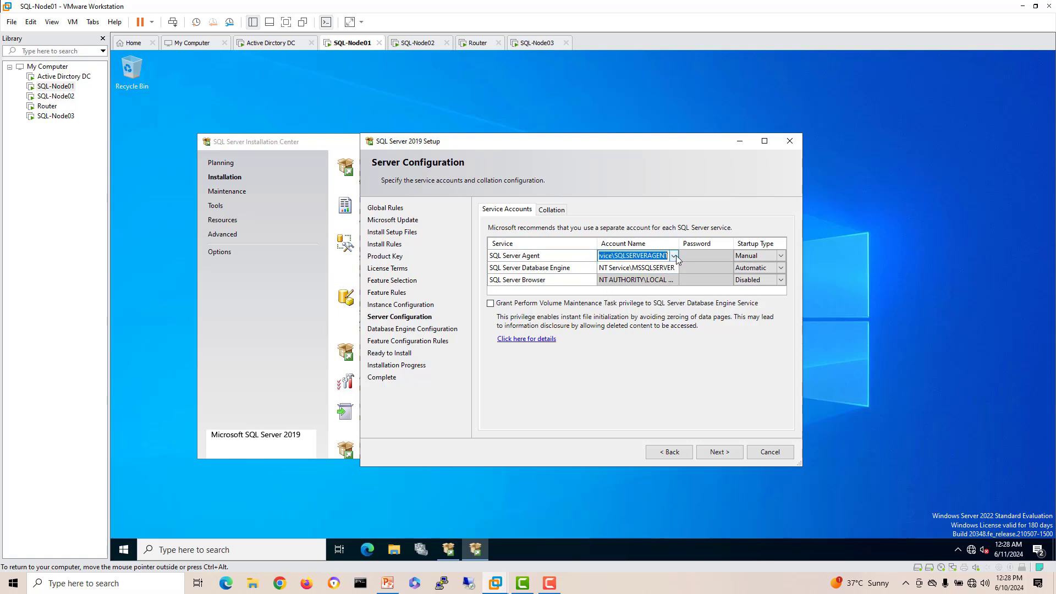
{"action": "left_click", "coordinate": [674, 256]}
{"action": "left_click", "coordinate": [651, 270]}
{"action": "left_click", "coordinate": [674, 256]}
{"action": "left_click", "coordinate": [641, 276]}
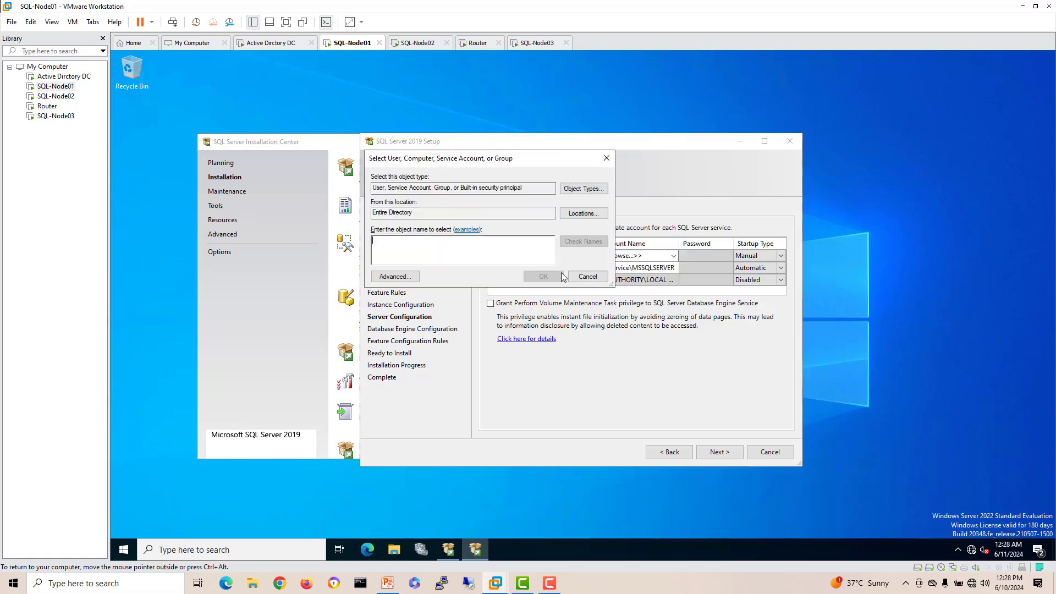
{"action": "type", "text": "admin"}
{"action": "left_click", "coordinate": [586, 243]}
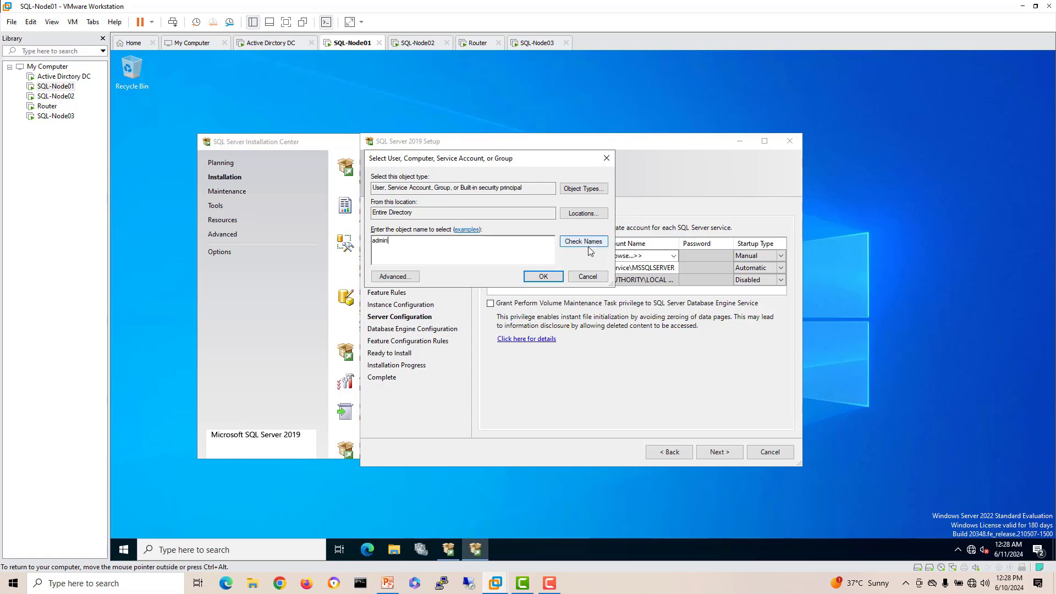
{"action": "left_click", "coordinate": [539, 279]}
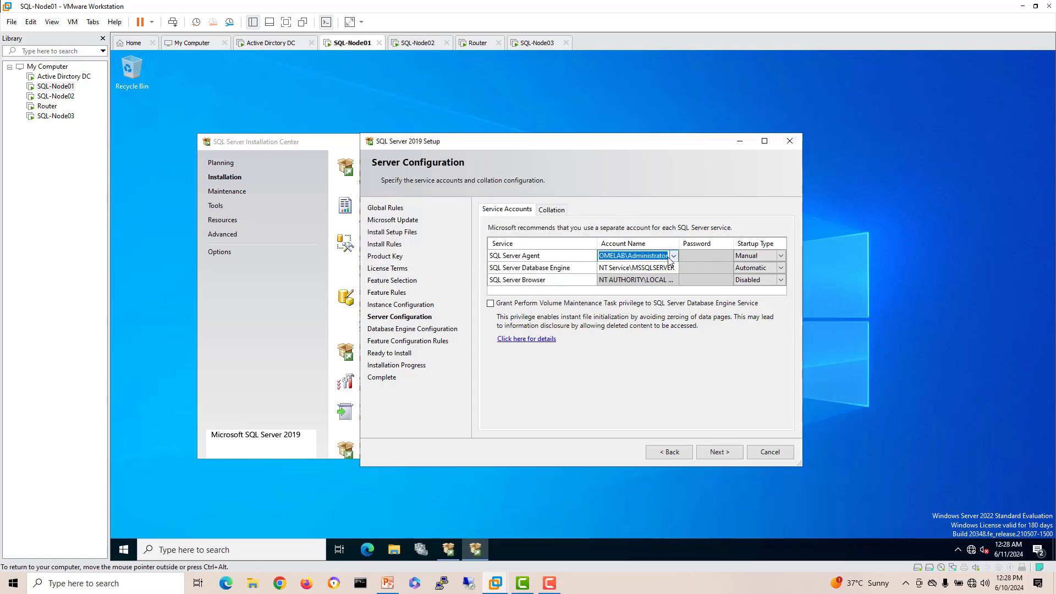
{"action": "left_click", "coordinate": [696, 258]}
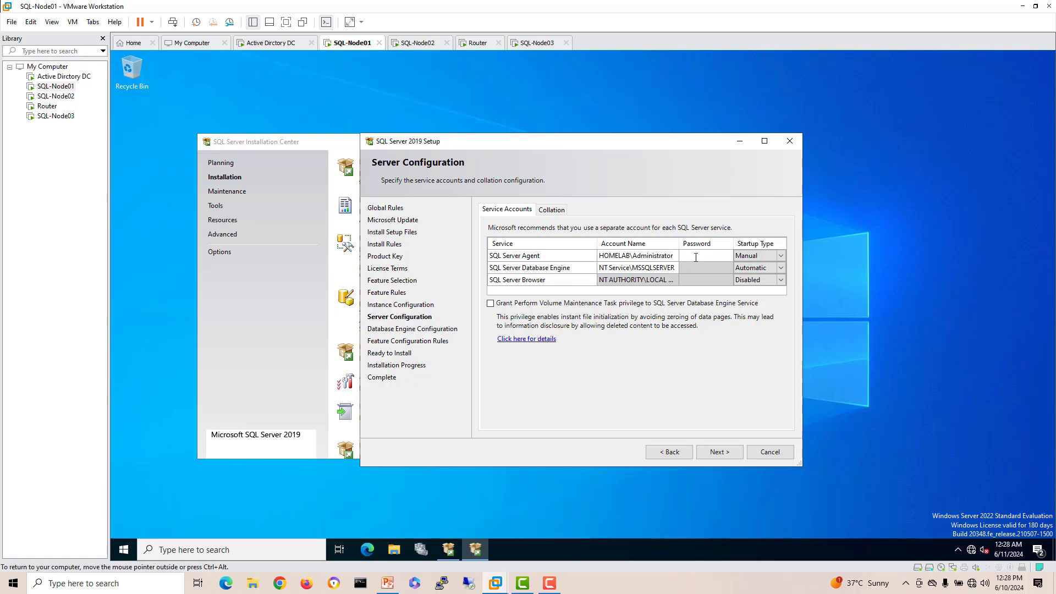
{"action": "type", "text": "●●●●●●●●"}
Step: Set the Database Engine service account to Administrator and enter its password
{"action": "left_click", "coordinate": [668, 269]}
{"action": "left_click", "coordinate": [675, 270]}
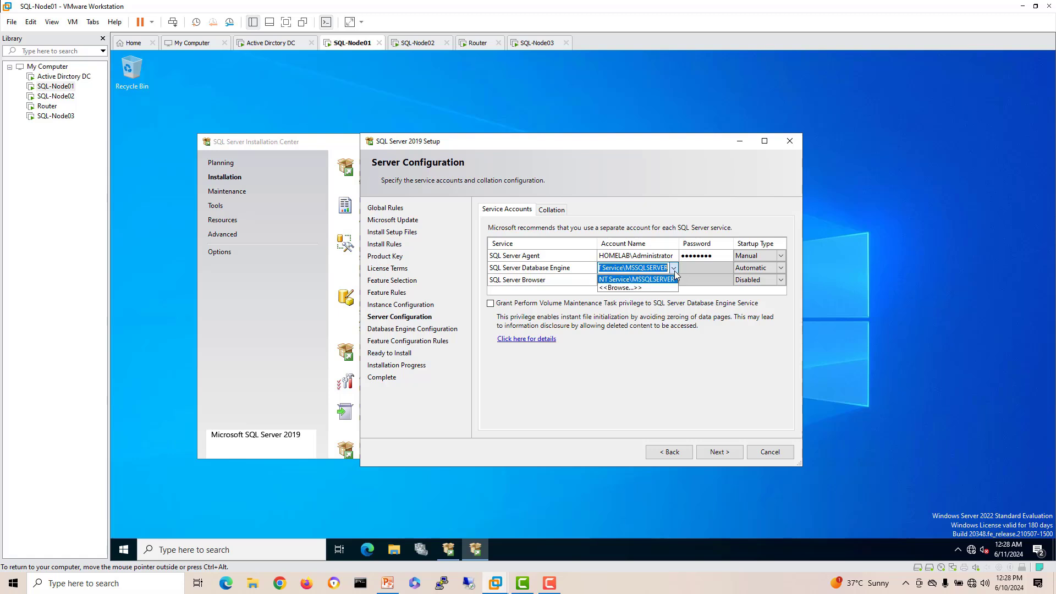
{"action": "left_click", "coordinate": [605, 287]}
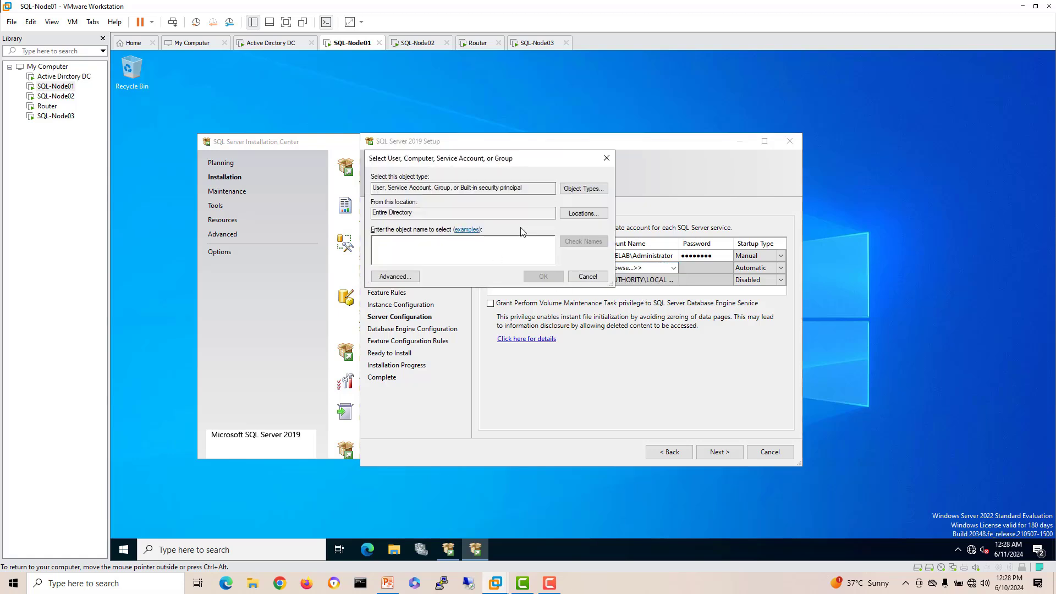
{"action": "type", "text": "adm"}
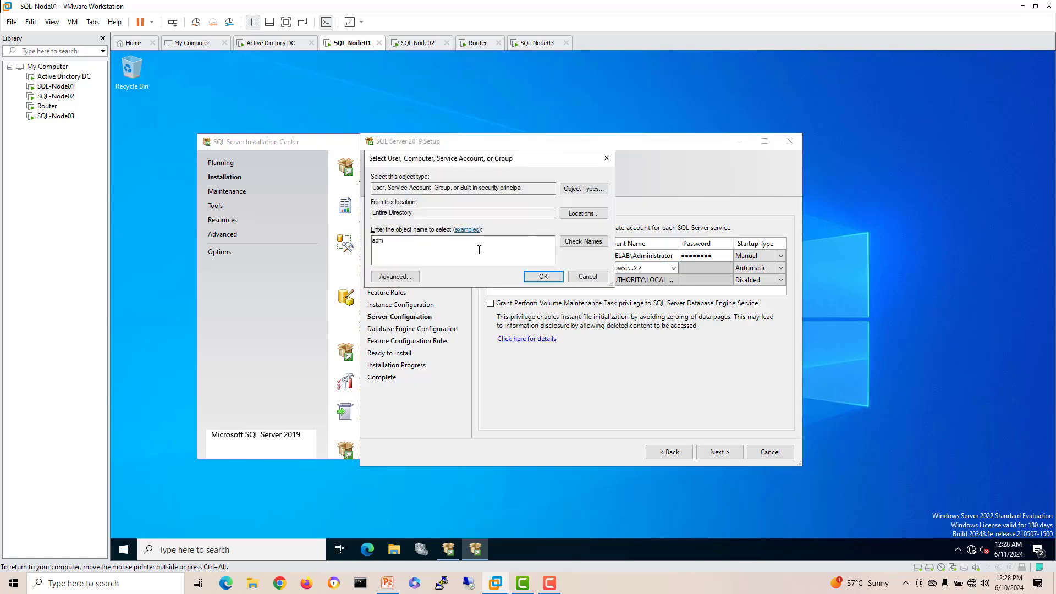
{"action": "type", "text": "inistrator"}
{"action": "left_click", "coordinate": [584, 242]}
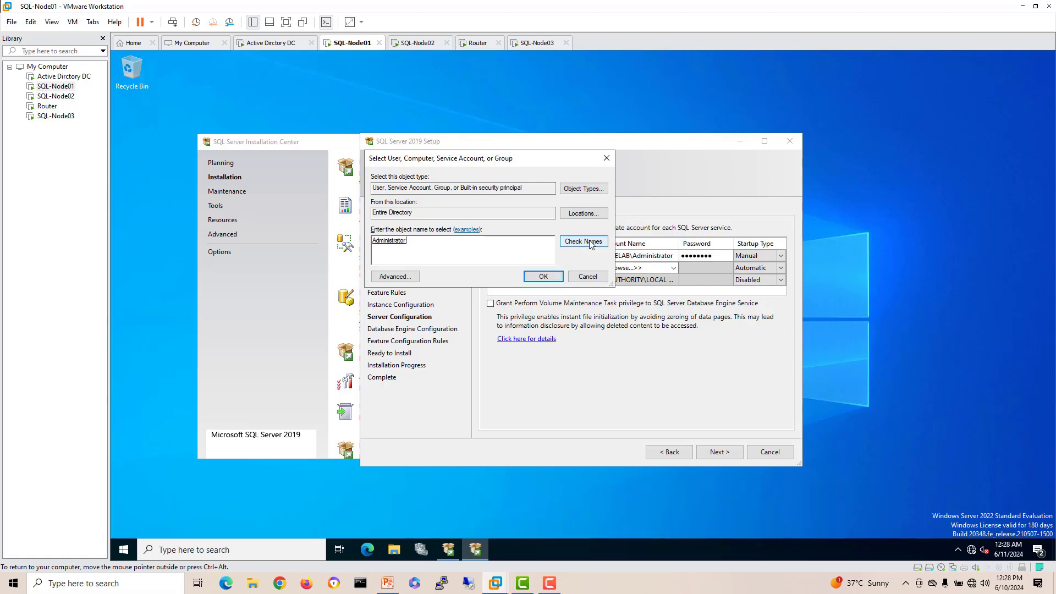
{"action": "left_click", "coordinate": [546, 277]}
{"action": "left_click", "coordinate": [693, 270]}
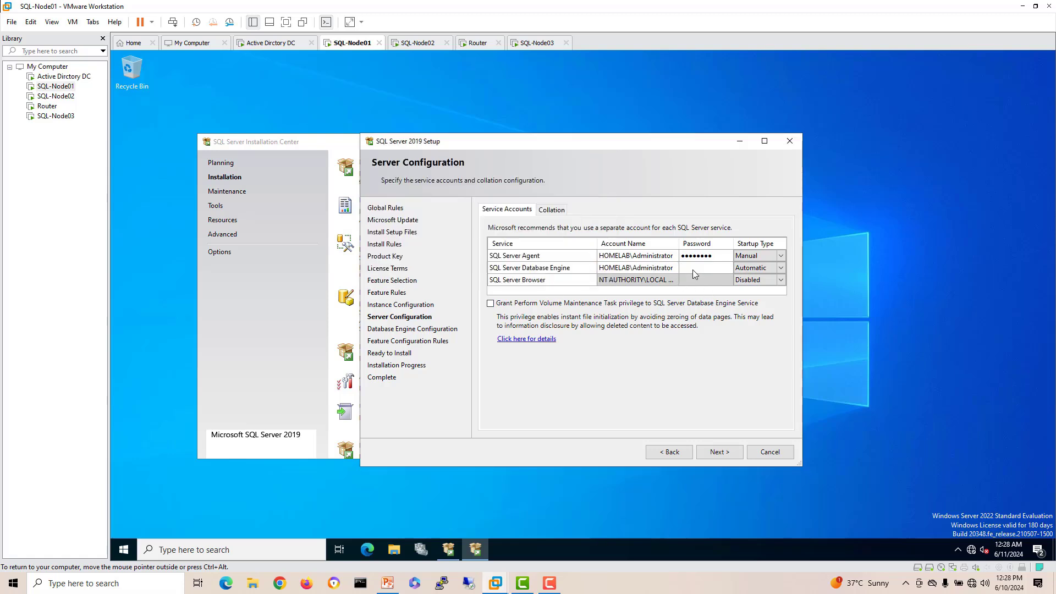
{"action": "type", "text": "••••••"}
Step: Choose Mixed Mode authentication, enter and confirm the sa password, and start the SQL Server installation
{"action": "left_click", "coordinate": [714, 453]}
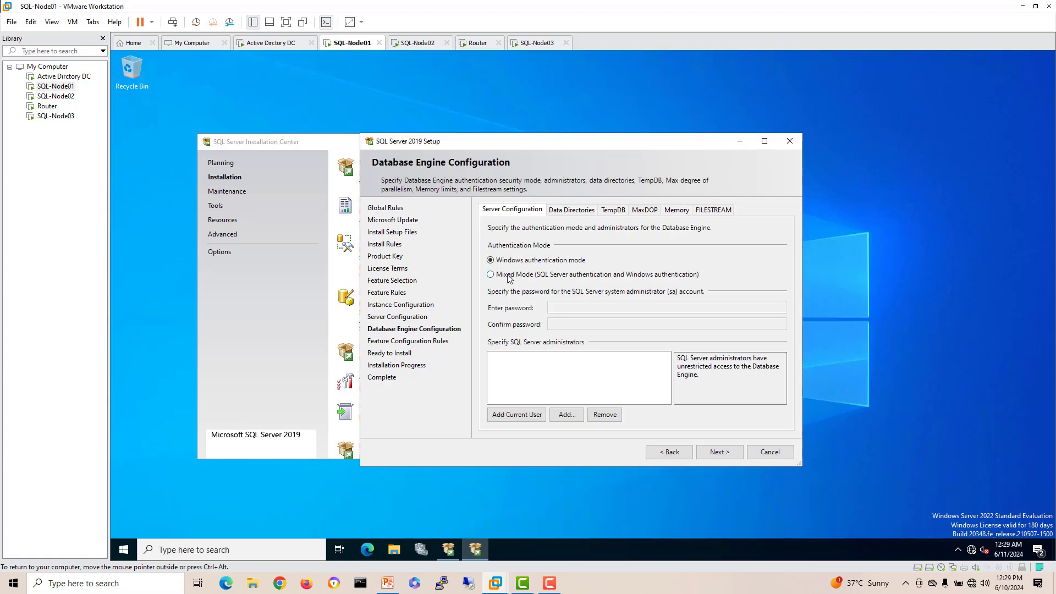
{"action": "left_click", "coordinate": [509, 275]}
{"action": "left_click", "coordinate": [557, 308]}
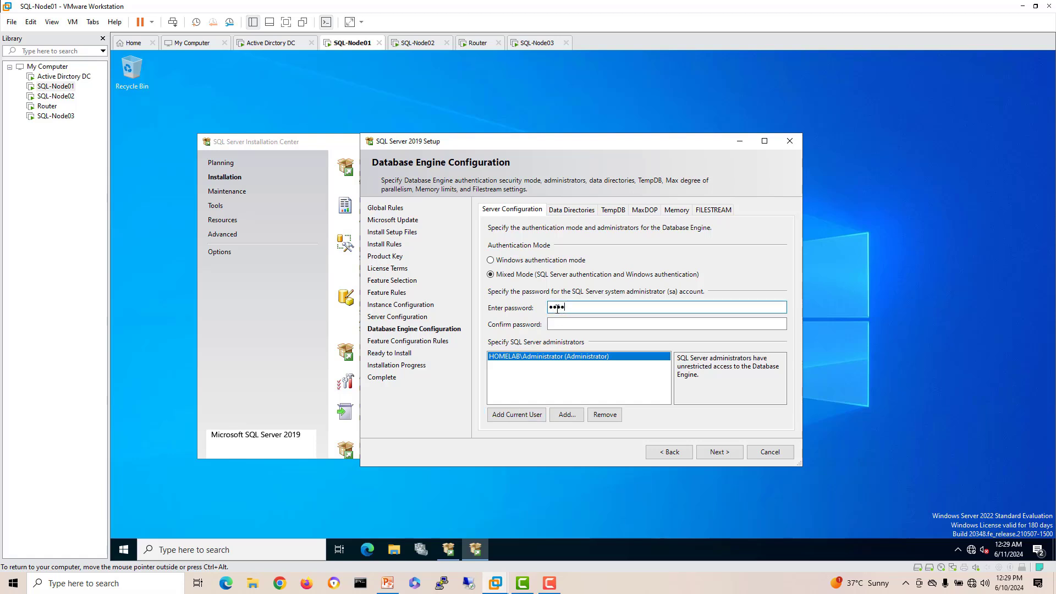
{"action": "left_click", "coordinate": [571, 325]}
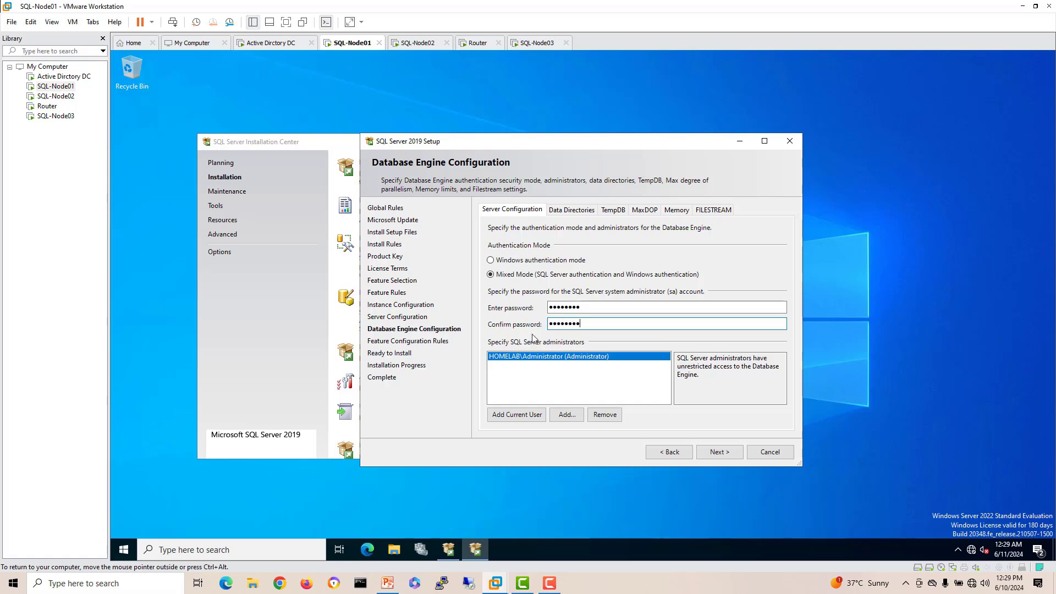
{"action": "left_click", "coordinate": [718, 453]}
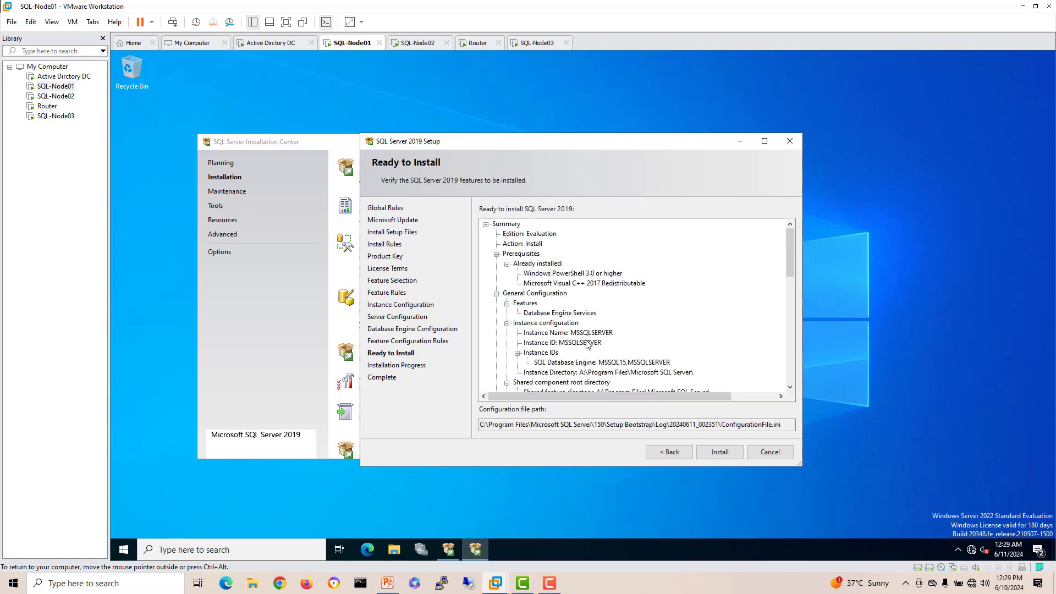
{"action": "left_click", "coordinate": [718, 452]}
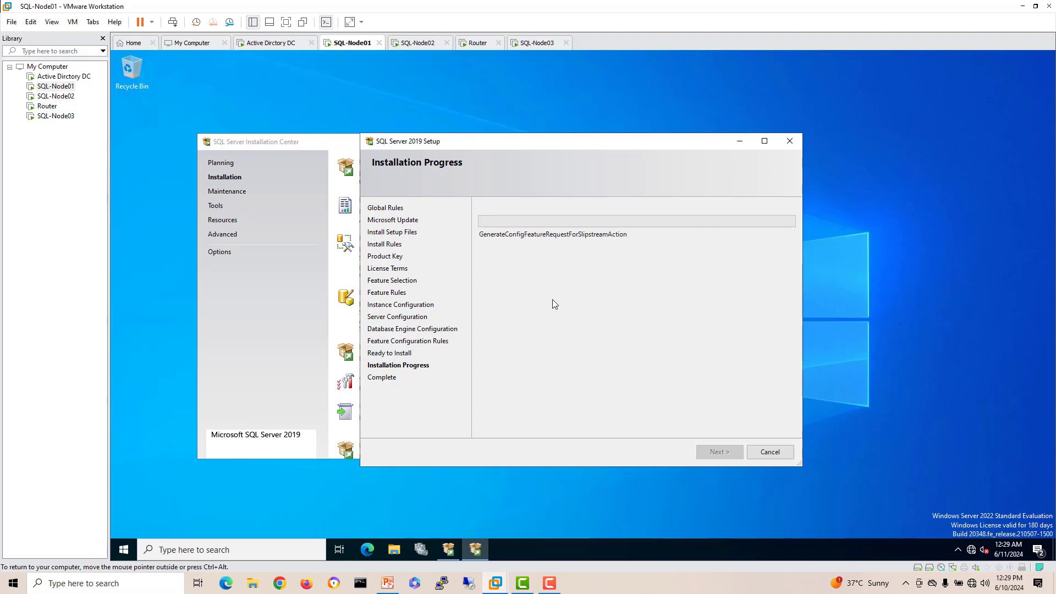
Step: Unlock SQL-Node02 with Ctrl+Alt+Del and sign in with the account password
{"action": "left_click", "coordinate": [417, 43]}
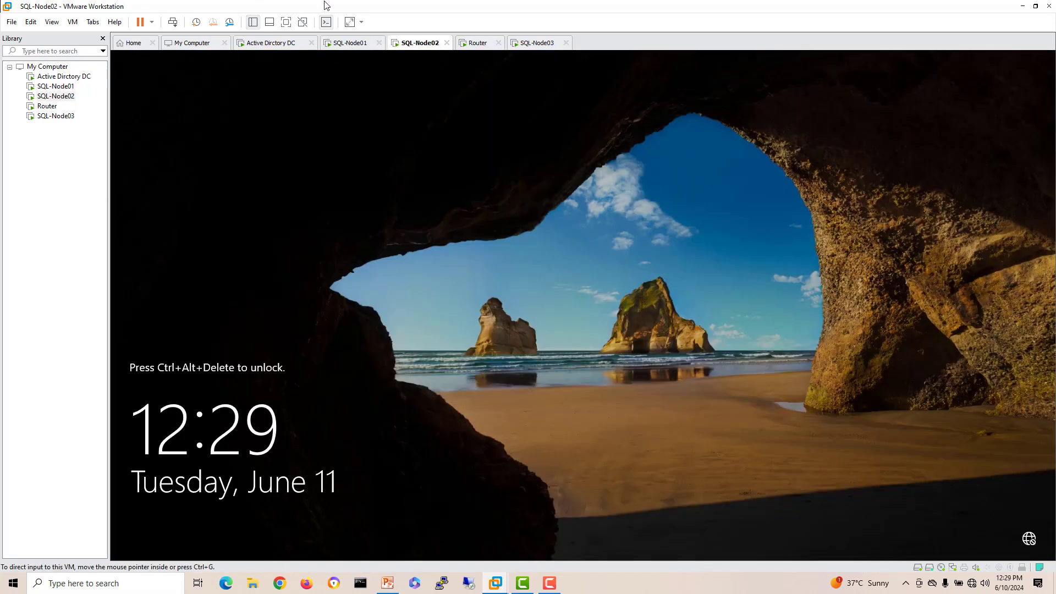
{"action": "right_click", "coordinate": [420, 46]}
{"action": "left_click", "coordinate": [467, 107]}
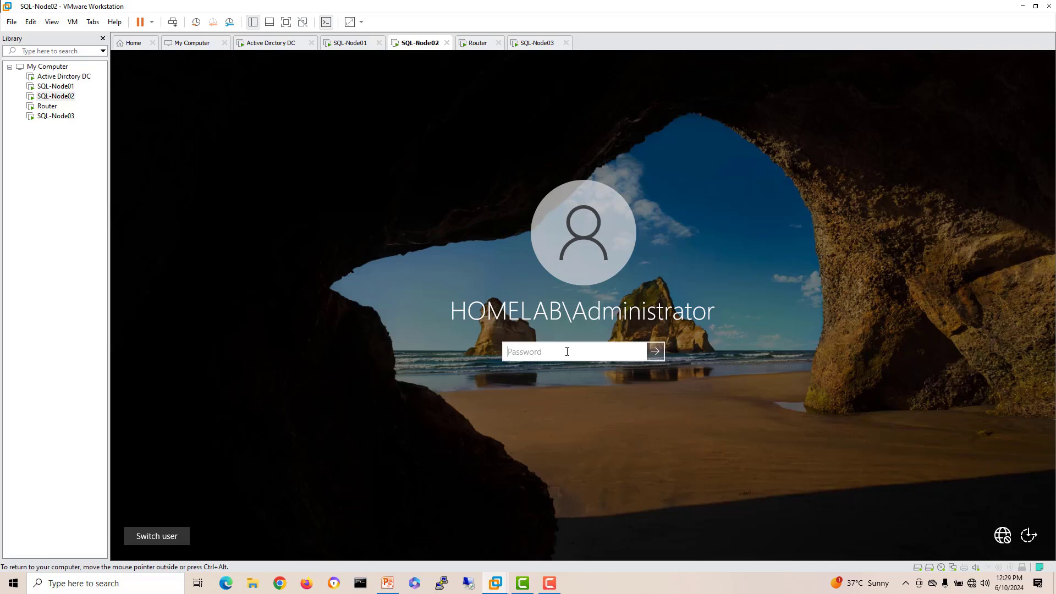
{"action": "type", "text": "P"}
{"action": "key", "text": "Return"}
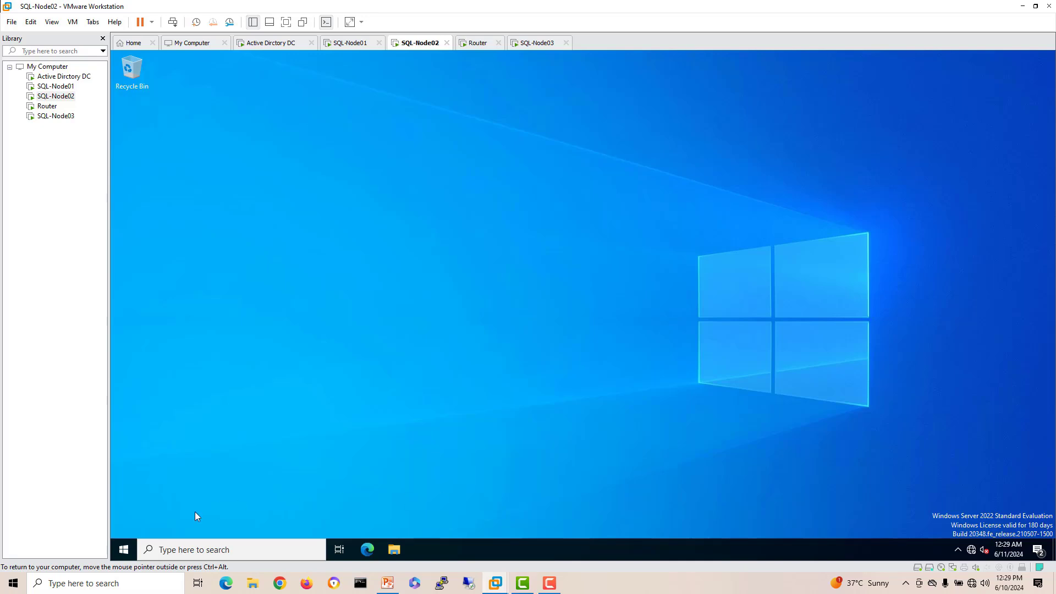
Step: Open the DVD drive in File Explorer and launch SQL Server setup
{"action": "left_click", "coordinate": [123, 549]}
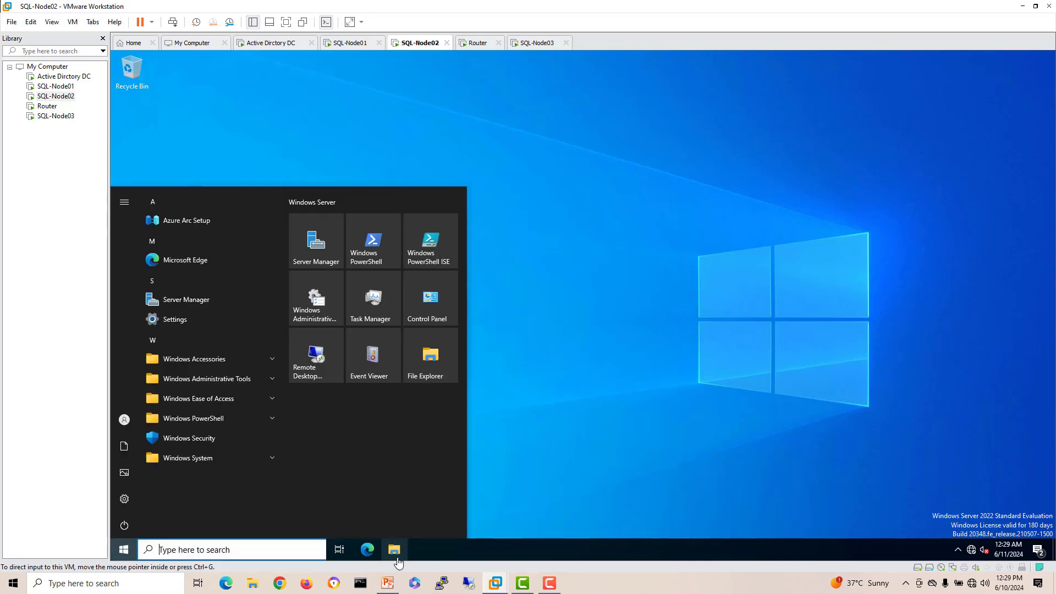
{"action": "left_click", "coordinate": [395, 549]}
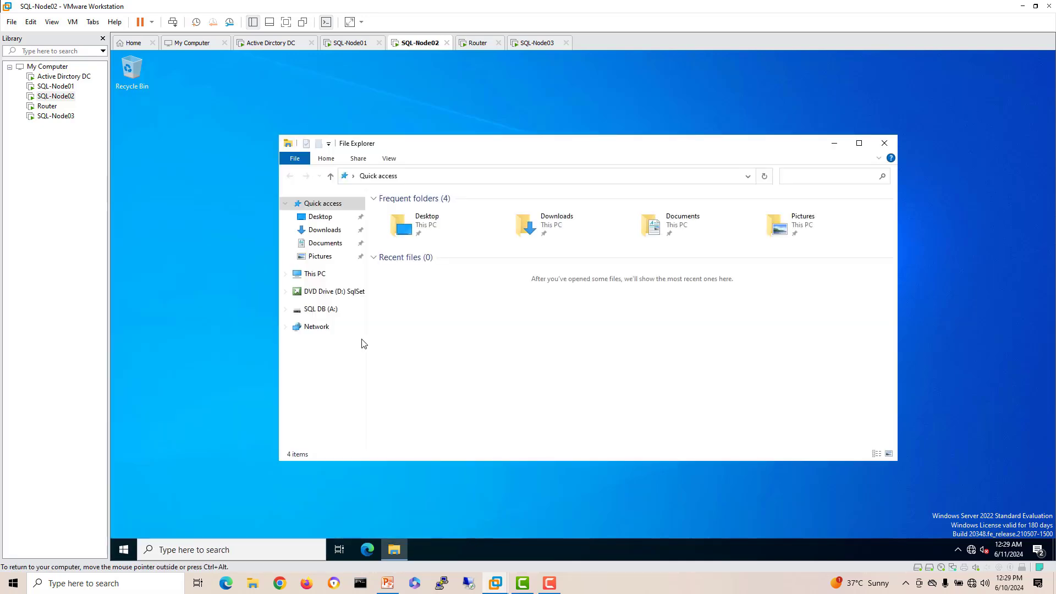
{"action": "left_click", "coordinate": [331, 292]}
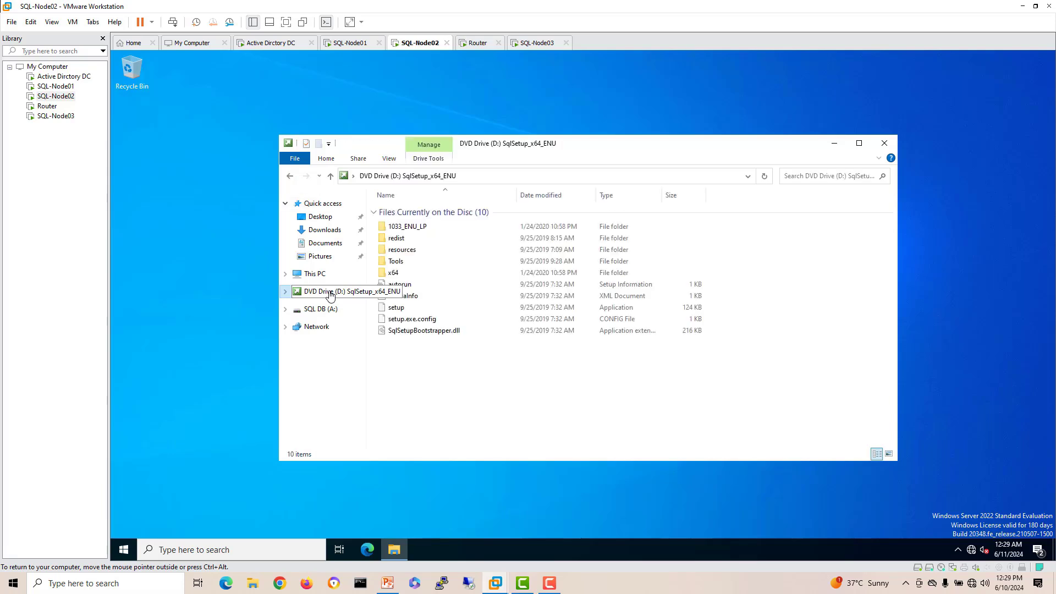
{"action": "left_click", "coordinate": [406, 309]}
{"action": "double_click", "coordinate": [405, 308]}
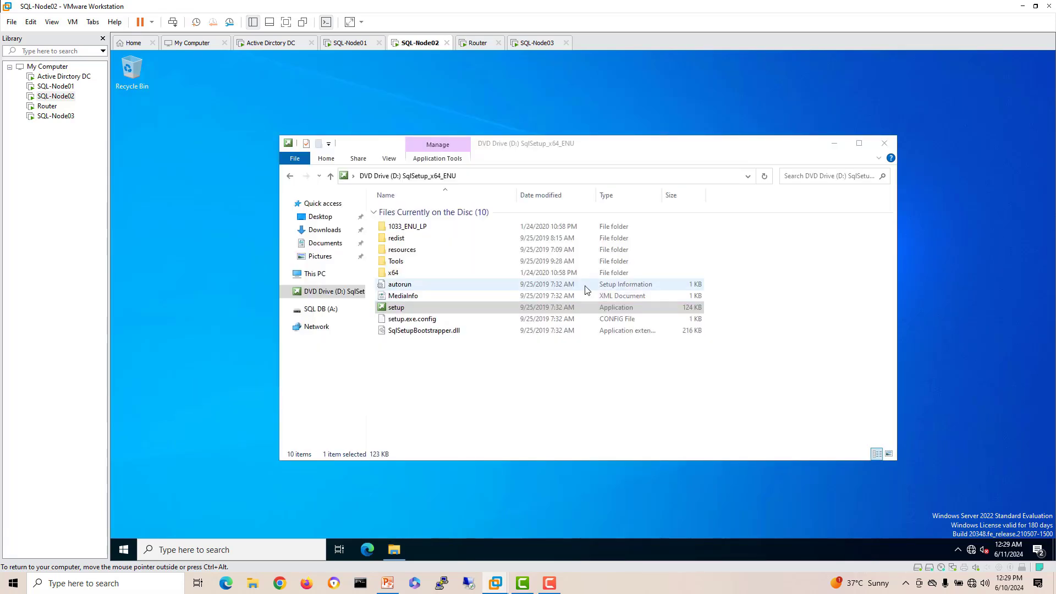
{"action": "left_click_drag", "start_coordinate": [559, 135], "coordinate": [616, 114]}
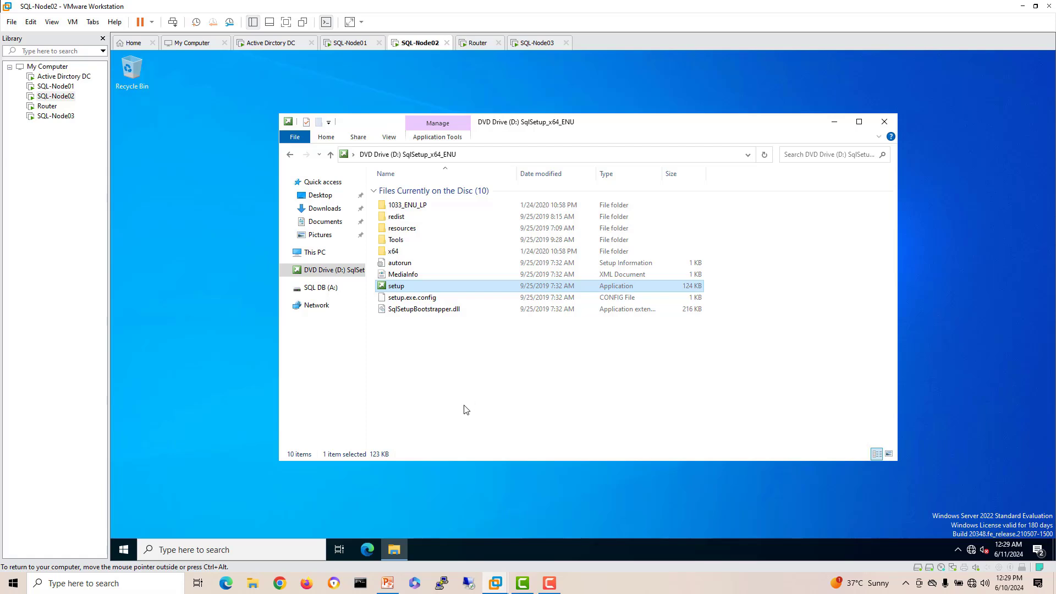
Step: Check SQL-Node01's installation progress, then return to SQL-Node02
{"action": "left_click", "coordinate": [350, 42]}
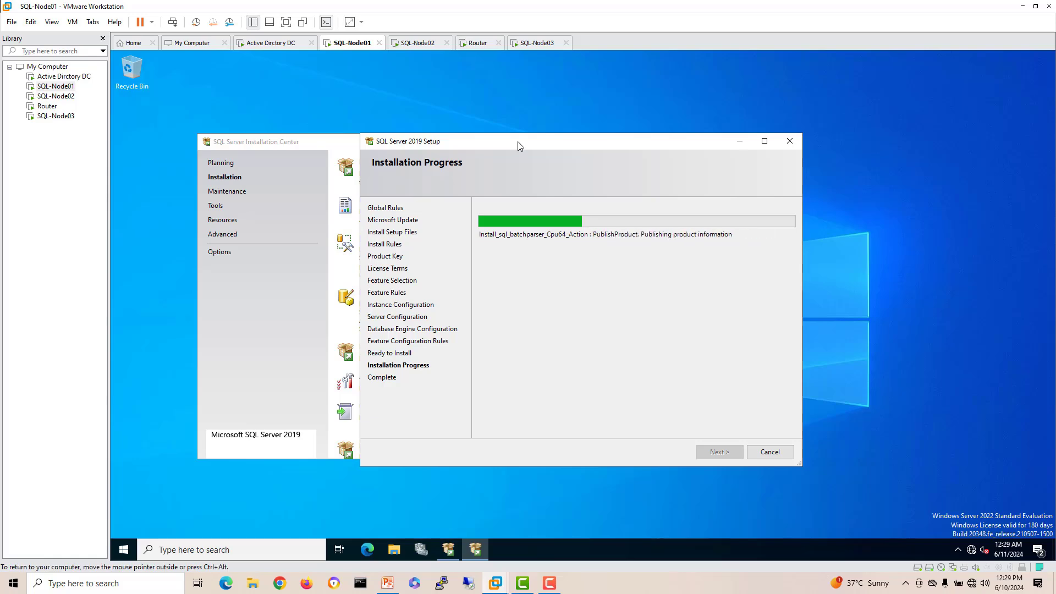
{"action": "left_click_drag", "start_coordinate": [518, 141], "coordinate": [486, 114]}
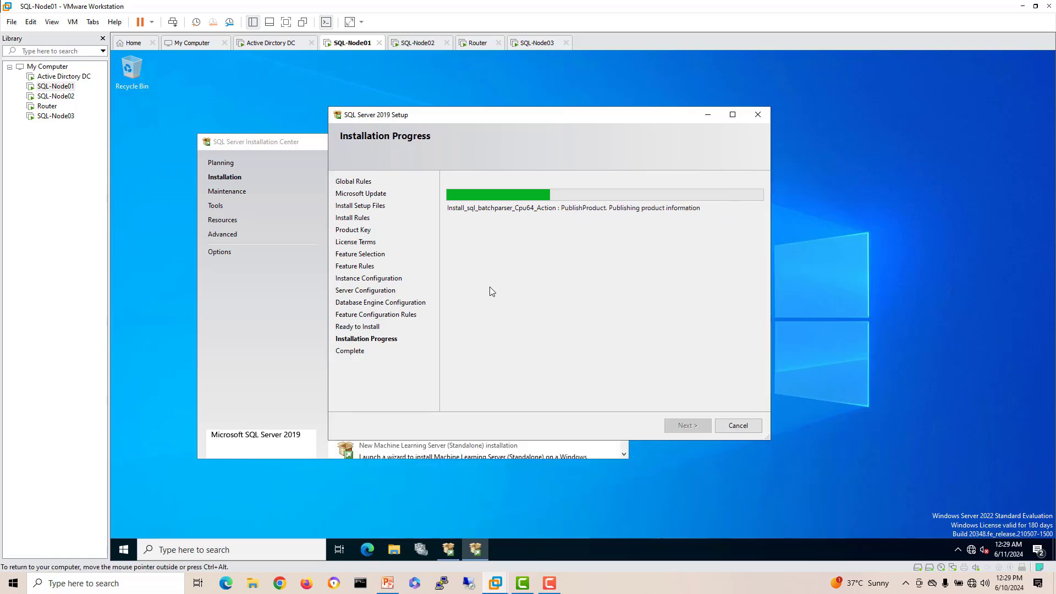
{"action": "left_click", "coordinate": [416, 43]}
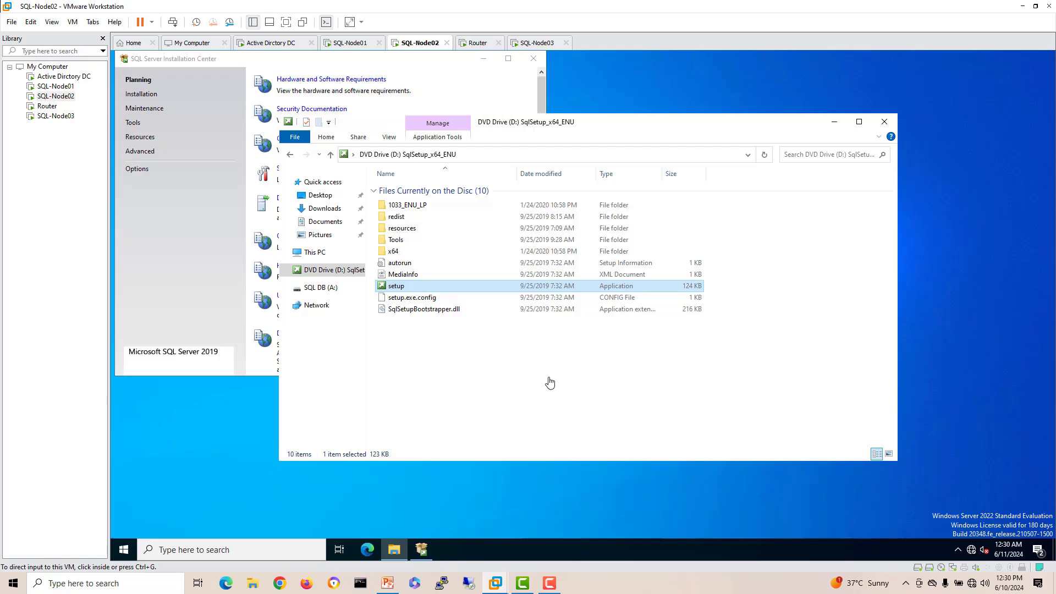
Step: Start a new stand-alone installation on SQL-Node02, keep Evaluation edition, and accept the license terms
{"action": "left_click", "coordinate": [886, 124]}
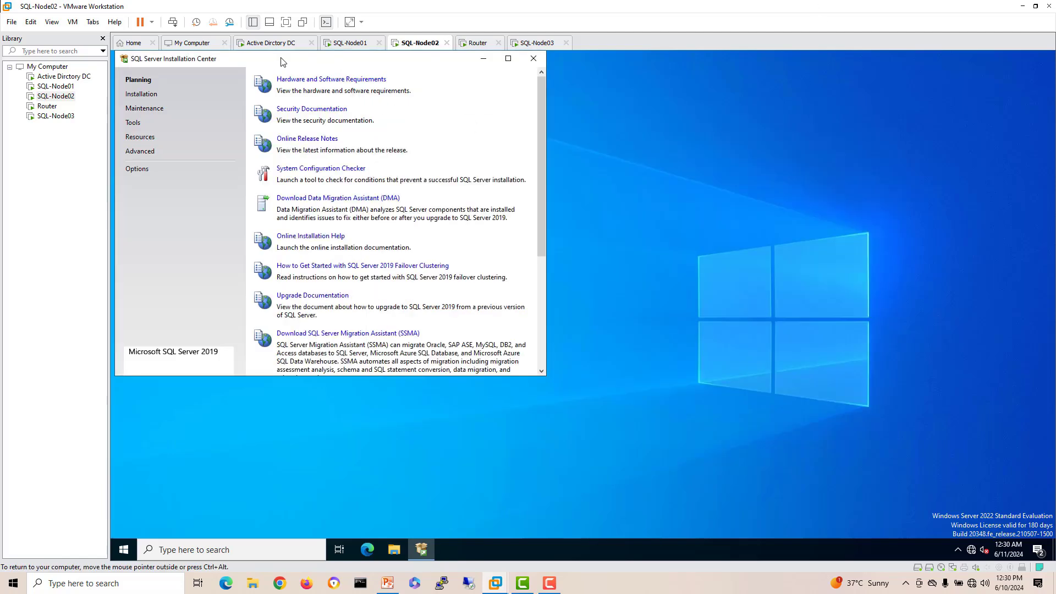
{"action": "left_click_drag", "start_coordinate": [283, 61], "coordinate": [401, 134]}
{"action": "left_click", "coordinate": [253, 174]}
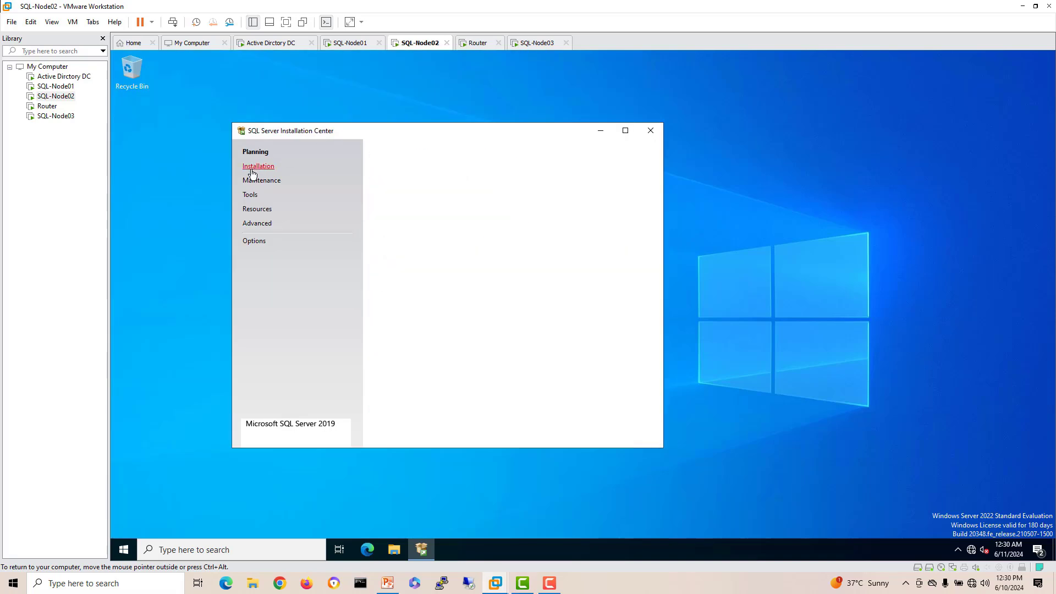
{"action": "left_click", "coordinate": [474, 152]}
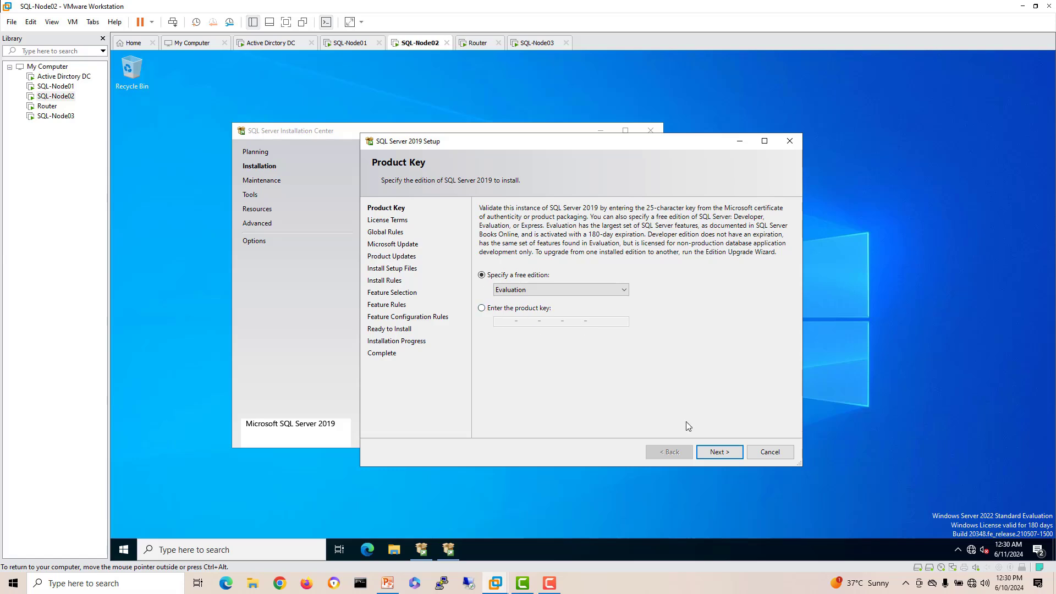
{"action": "left_click", "coordinate": [716, 451]}
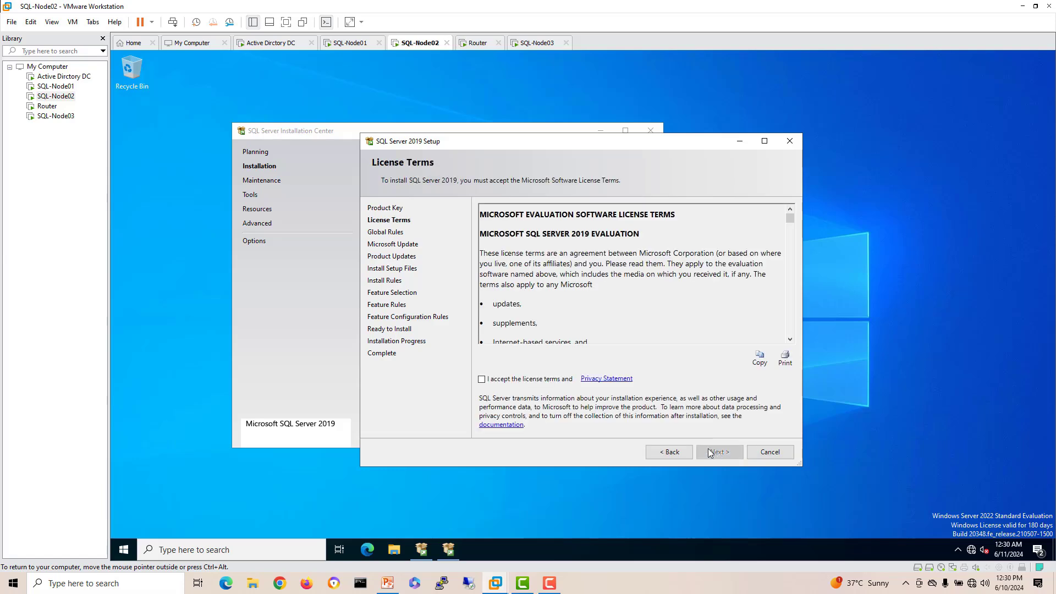
{"action": "left_click", "coordinate": [554, 379]}
{"action": "left_click", "coordinate": [718, 451]}
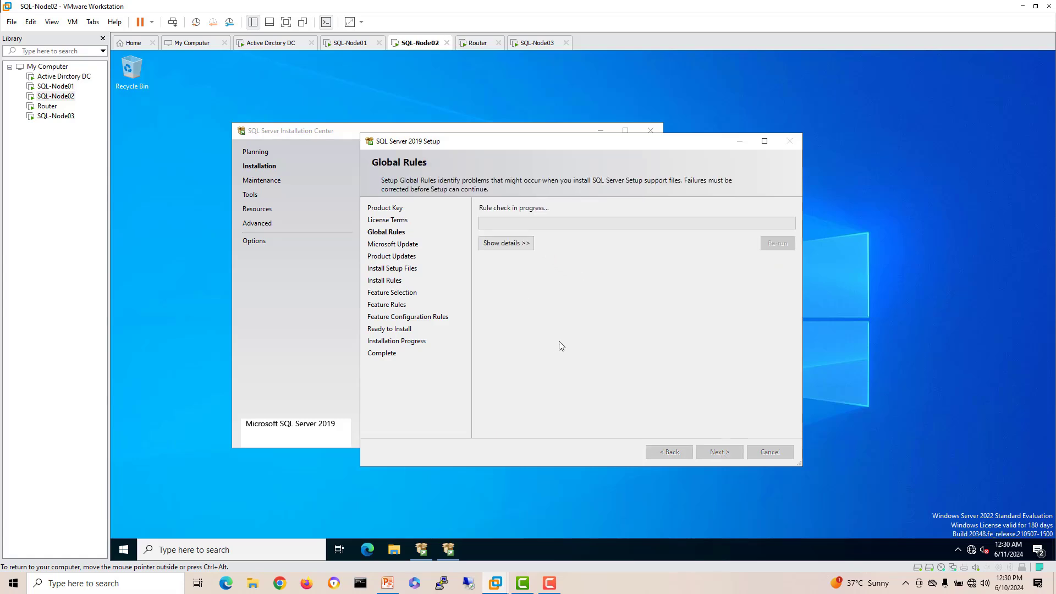
Step: Skip Microsoft Update and exclude SQL Server product updates before installing setup files
{"action": "left_click", "coordinate": [730, 453]}
{"action": "left_click", "coordinate": [482, 213]}
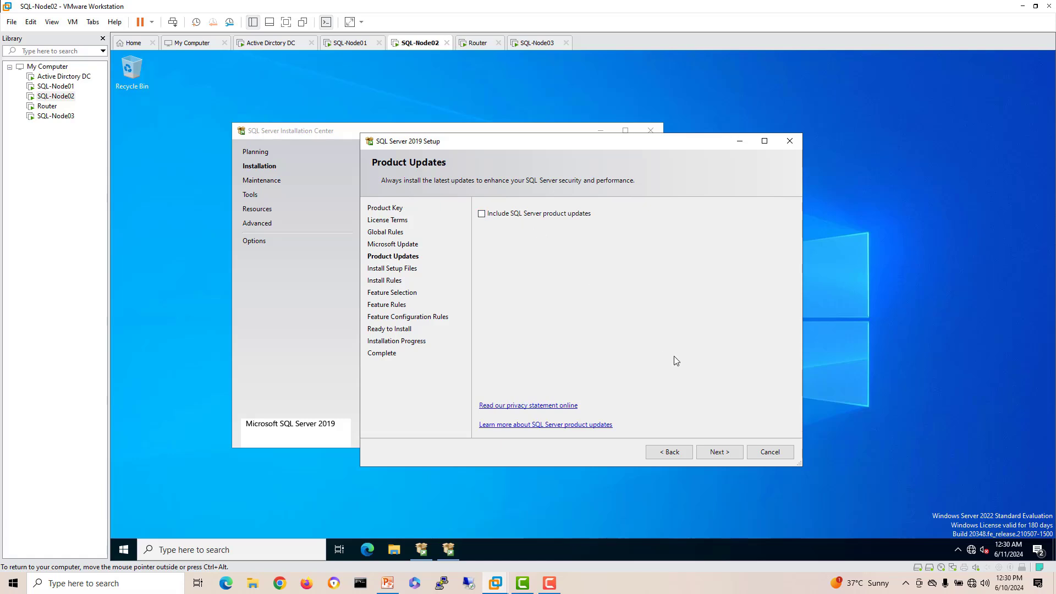
{"action": "left_click", "coordinate": [731, 452]}
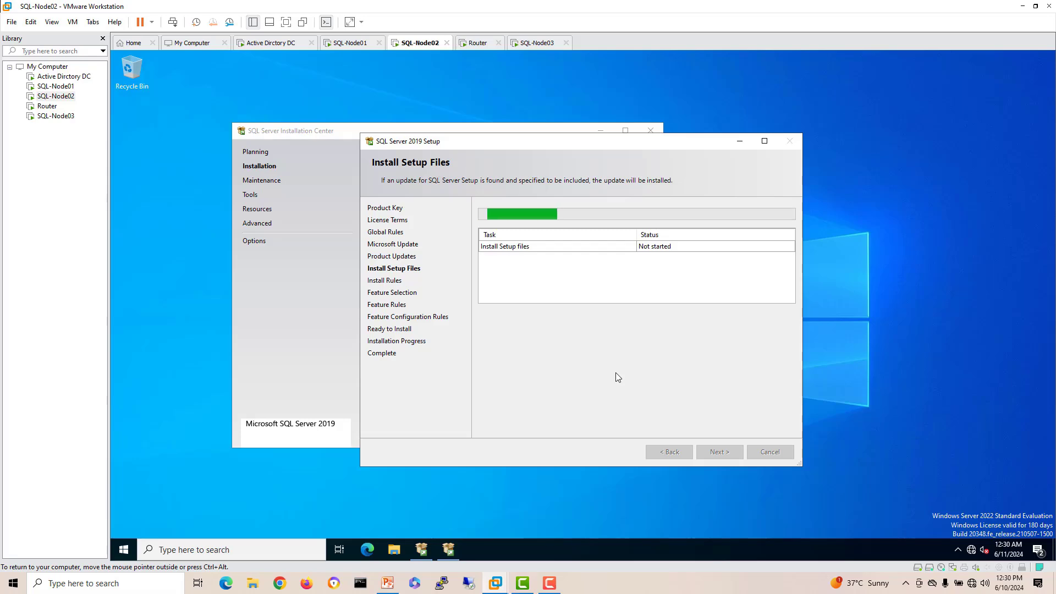
Step: Switch to SQL-Node01 and open File Explorer on the host with Win+E
{"action": "left_click", "coordinate": [333, 47]}
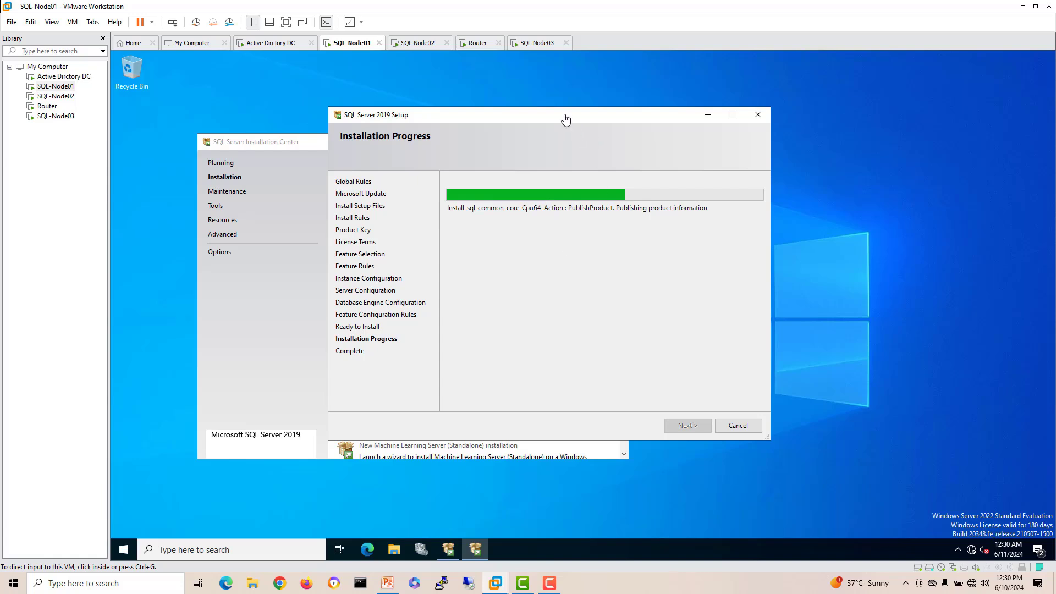
{"action": "left_click", "coordinate": [566, 118]}
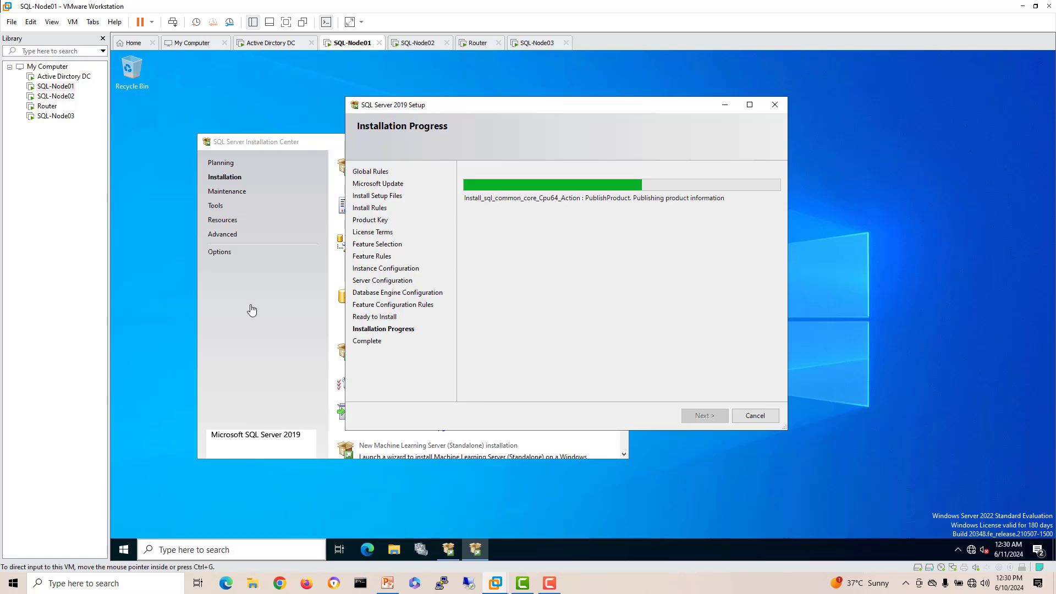
{"action": "key", "text": "super+e"}
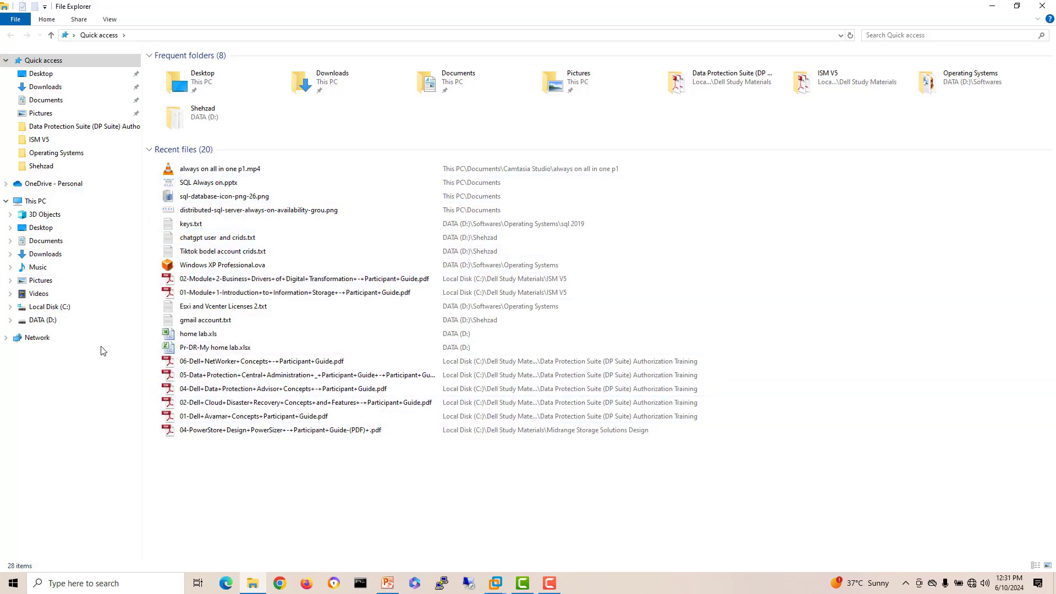
Step: Open the Softwares folder on the DATA (D:) drive
{"action": "left_click", "coordinate": [43, 320]}
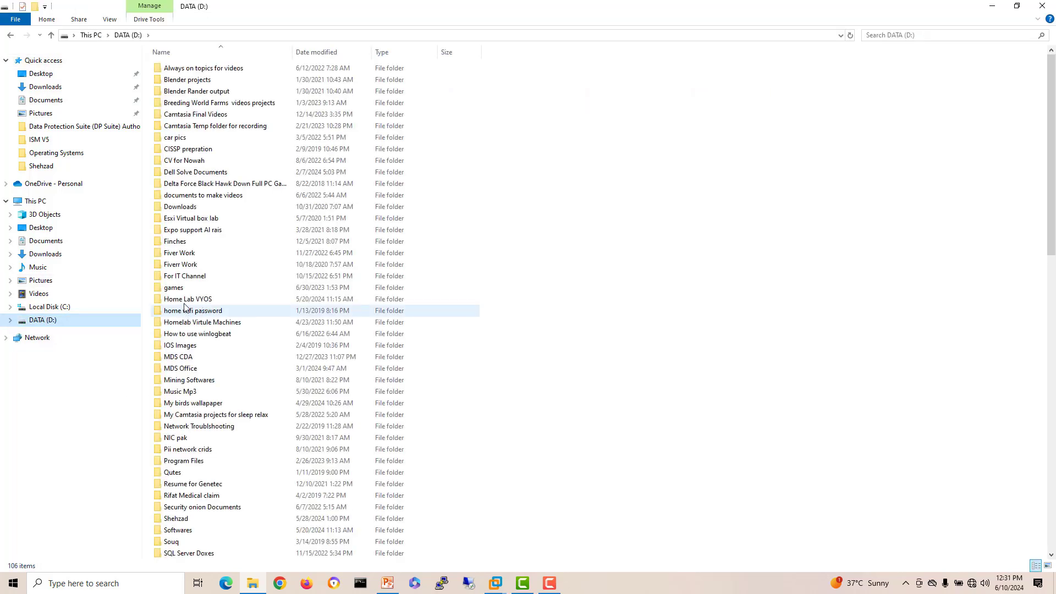
{"action": "left_click", "coordinate": [207, 439]}
{"action": "key", "text": "s"}
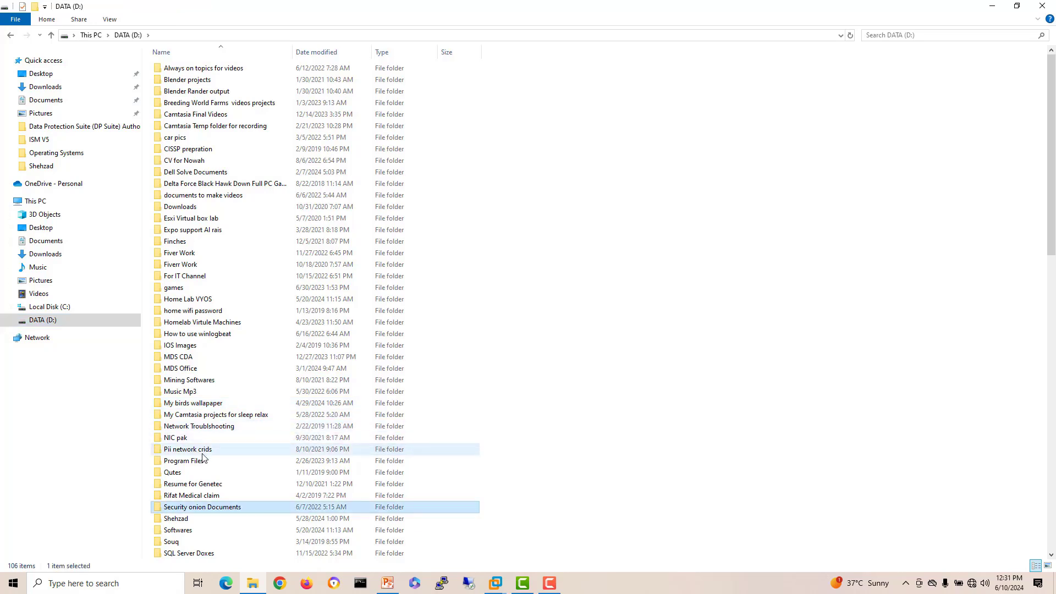
{"action": "double_click", "coordinate": [197, 531]}
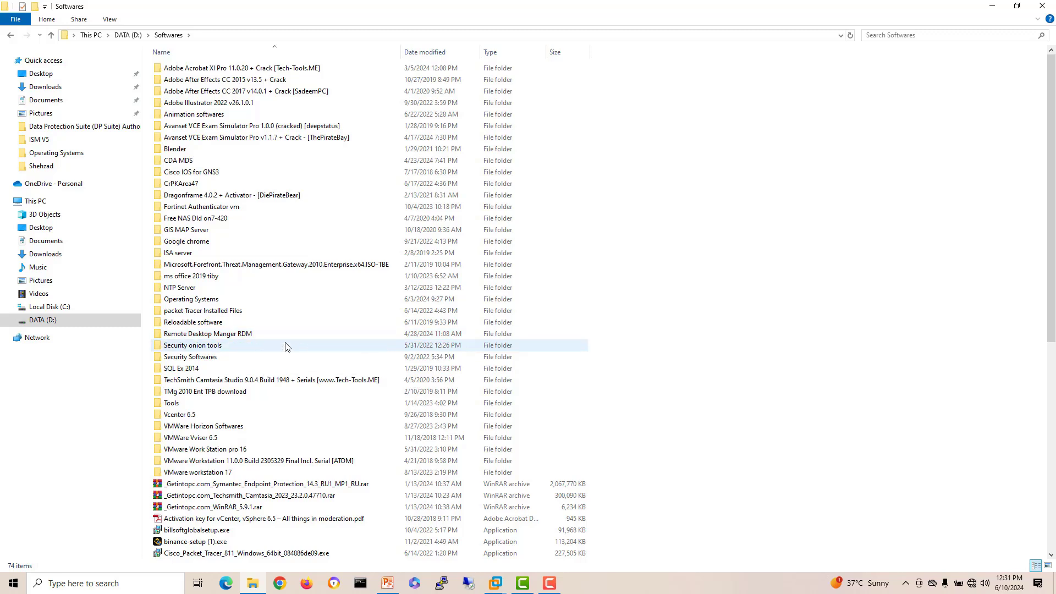
{"action": "scroll", "coordinate": [285, 345], "scroll_direction": "down", "scroll_amount": 5}
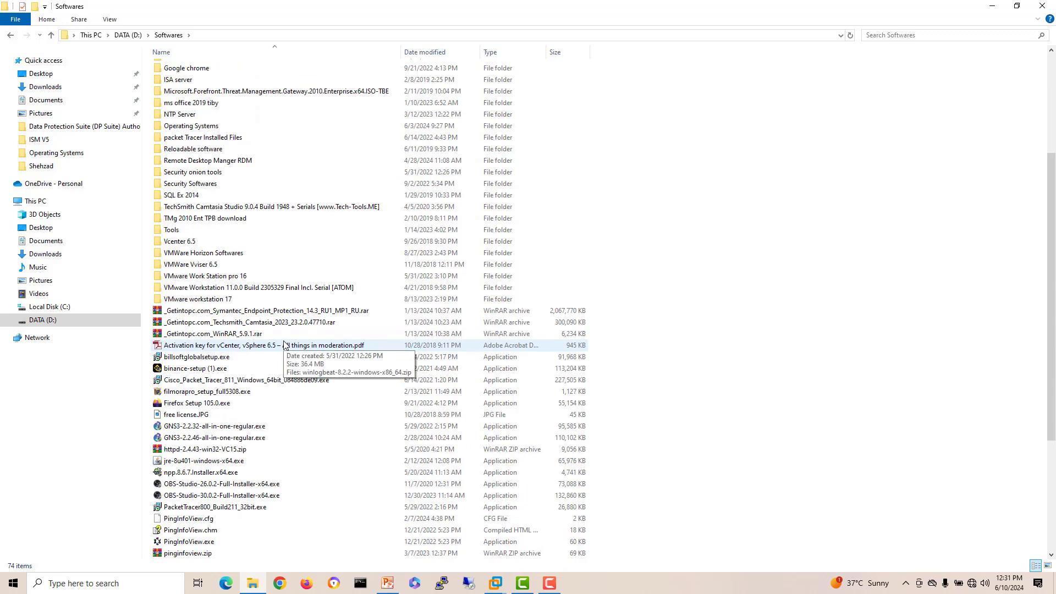
{"action": "scroll", "coordinate": [285, 345], "scroll_direction": "down", "scroll_amount": 4}
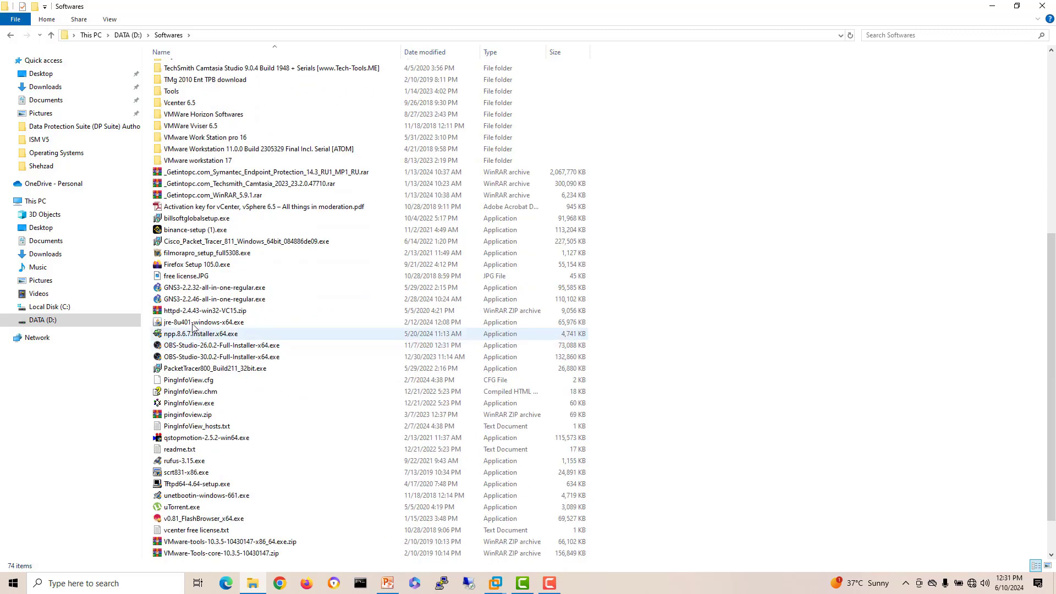
Step: Select SSMS-Setup-ENU.exe in Operating Systems and switch back to SQL-Node01 in VMware
{"action": "left_click", "coordinate": [192, 323]}
{"action": "key", "text": "Down"}
{"action": "key", "text": "Down"}
{"action": "key", "text": "o"}
{"action": "key", "text": "o"}
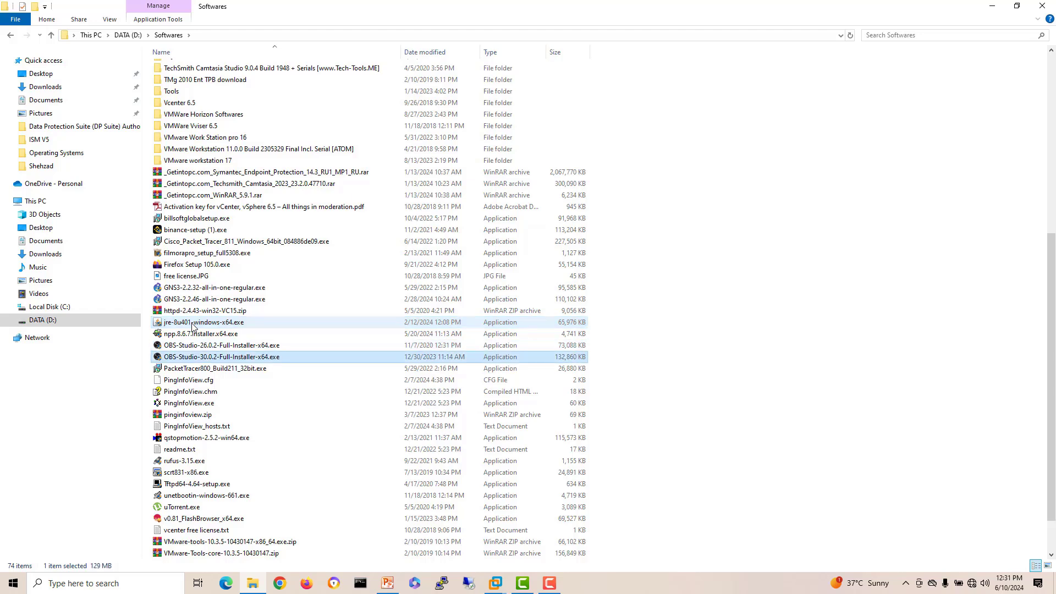
{"action": "double_click", "coordinate": [208, 65]}
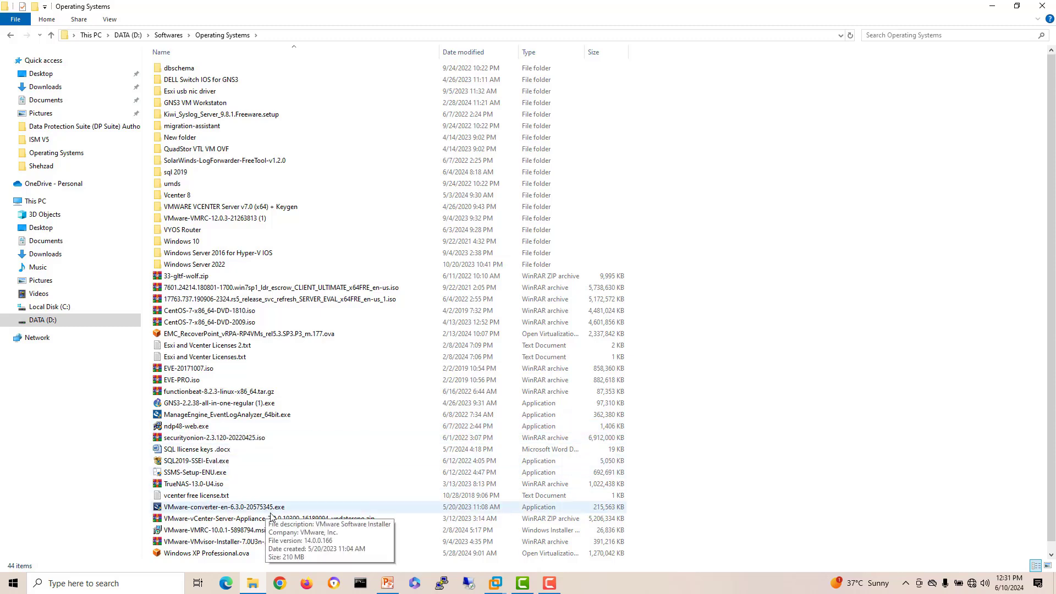
{"action": "scroll", "coordinate": [261, 459], "scroll_direction": "down", "scroll_amount": 1}
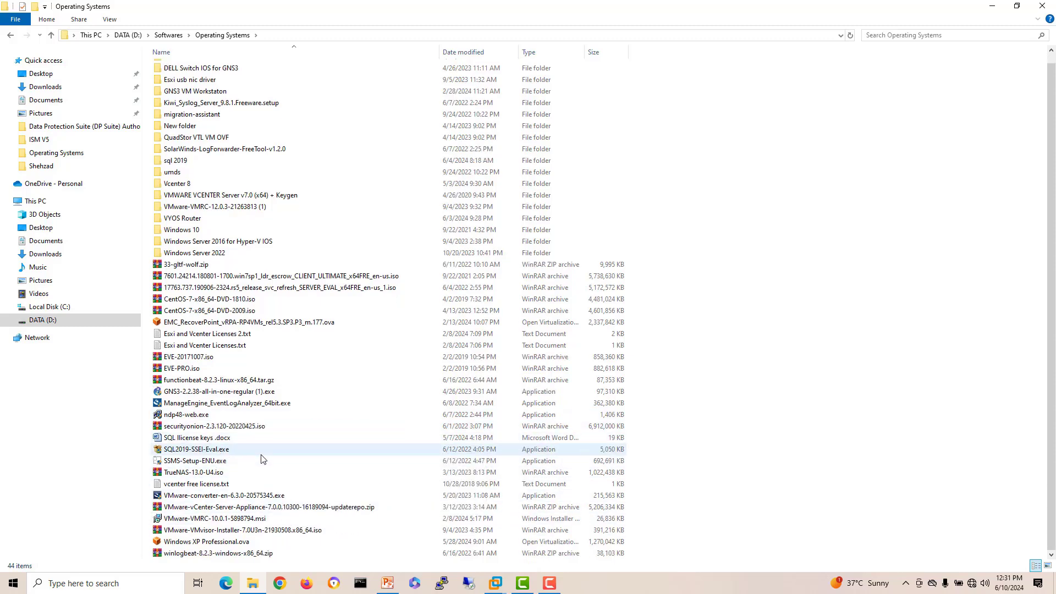
{"action": "left_click", "coordinate": [211, 462]}
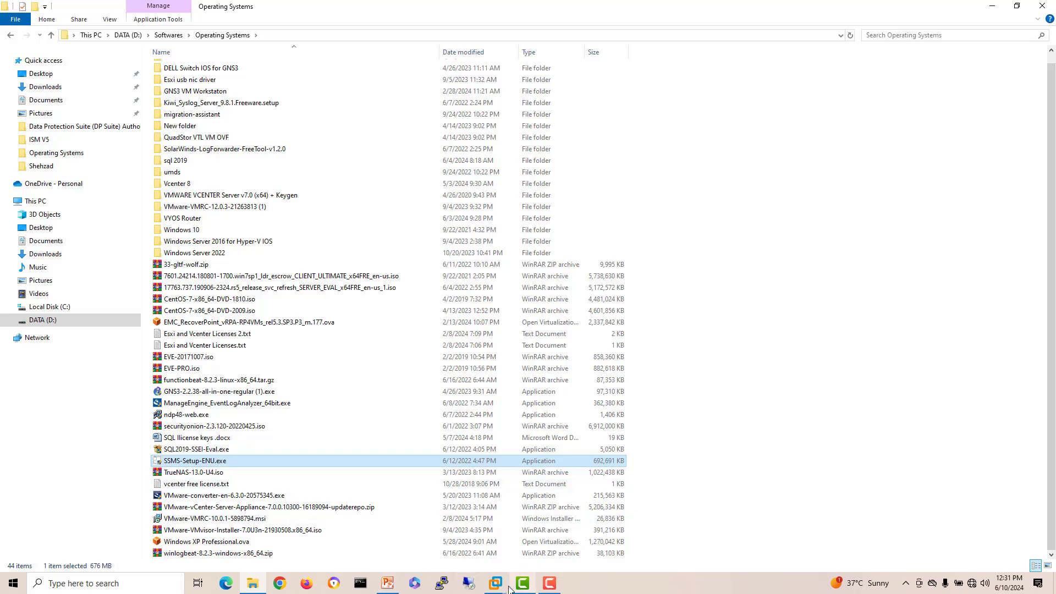
{"action": "left_click", "coordinate": [495, 583]}
{"action": "left_click", "coordinate": [494, 512]}
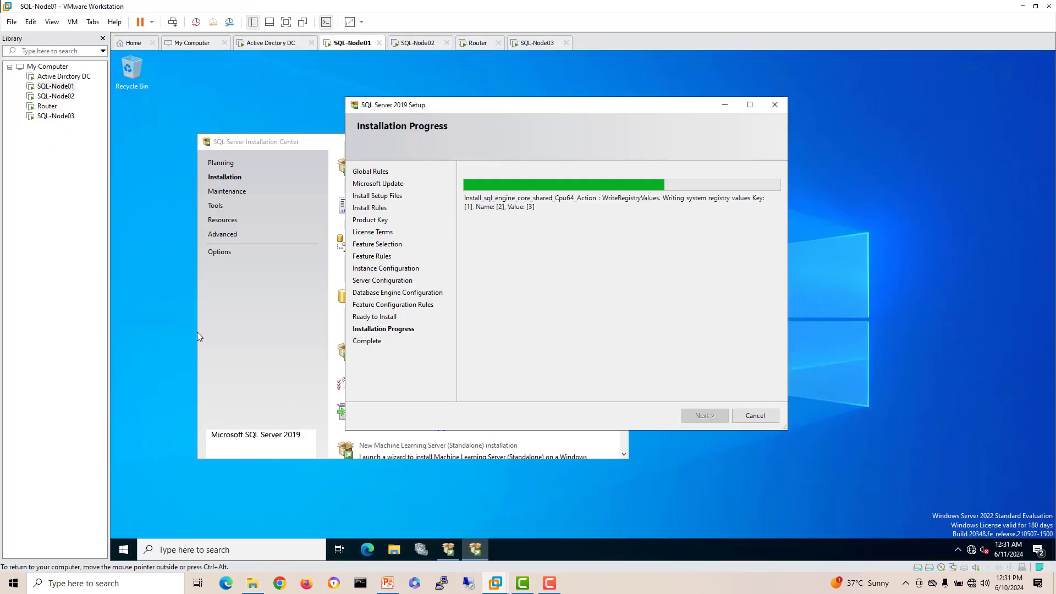
Step: Paste the SSMS installer onto SQL-Node01's desktop, then move to SQL-Node02
{"action": "right_click", "coordinate": [159, 298]}
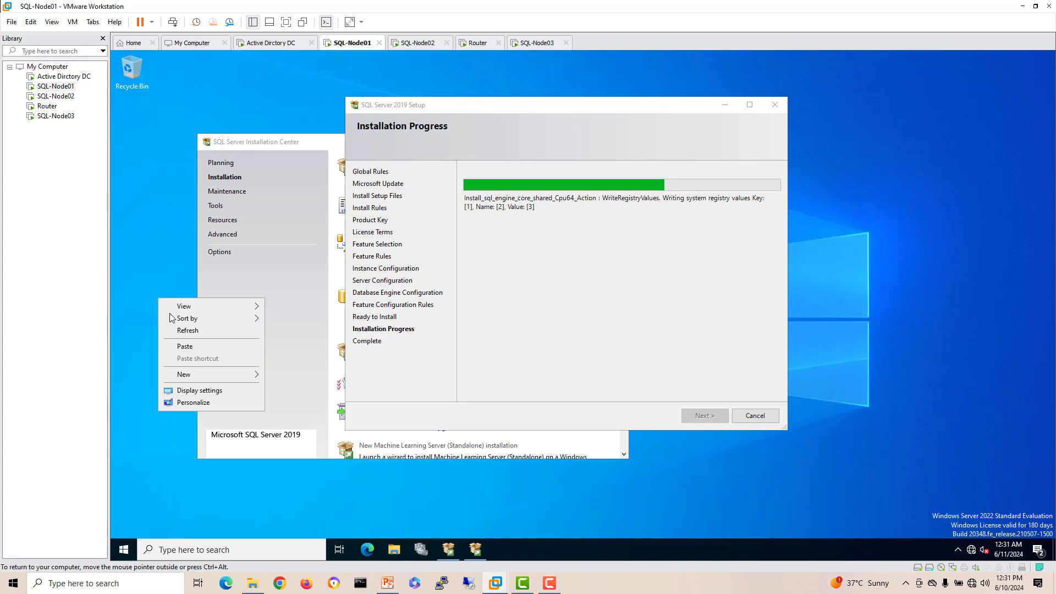
{"action": "left_click", "coordinate": [187, 348]}
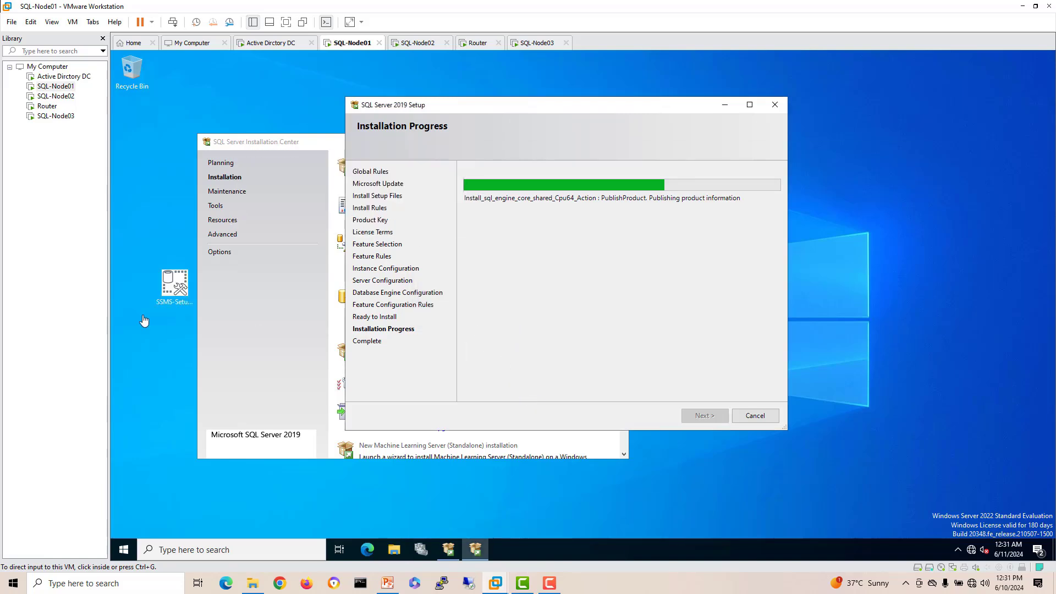
{"action": "left_click", "coordinate": [420, 43]}
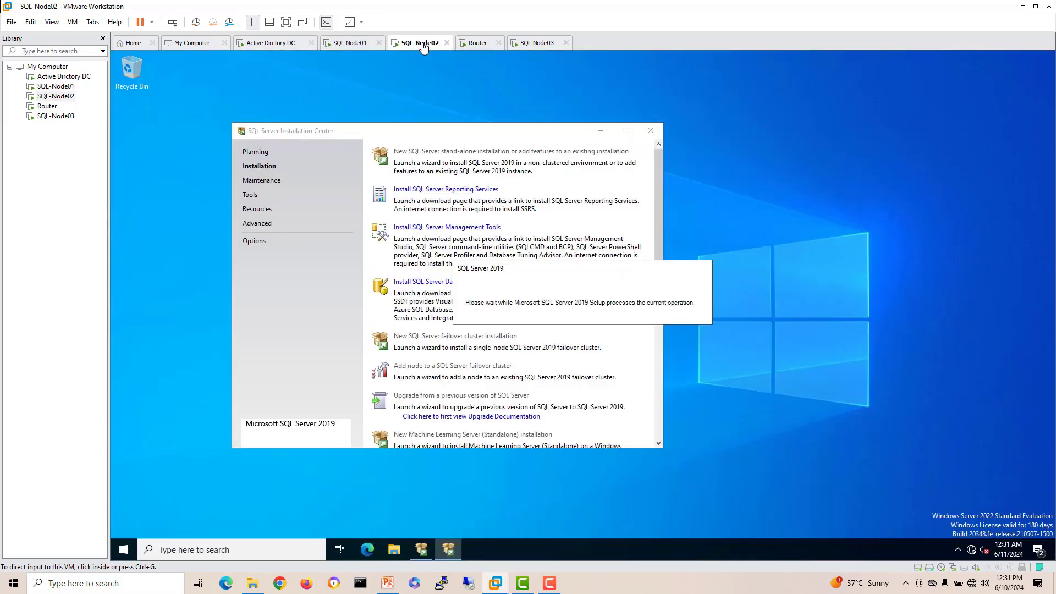
{"action": "left_click", "coordinate": [167, 291]}
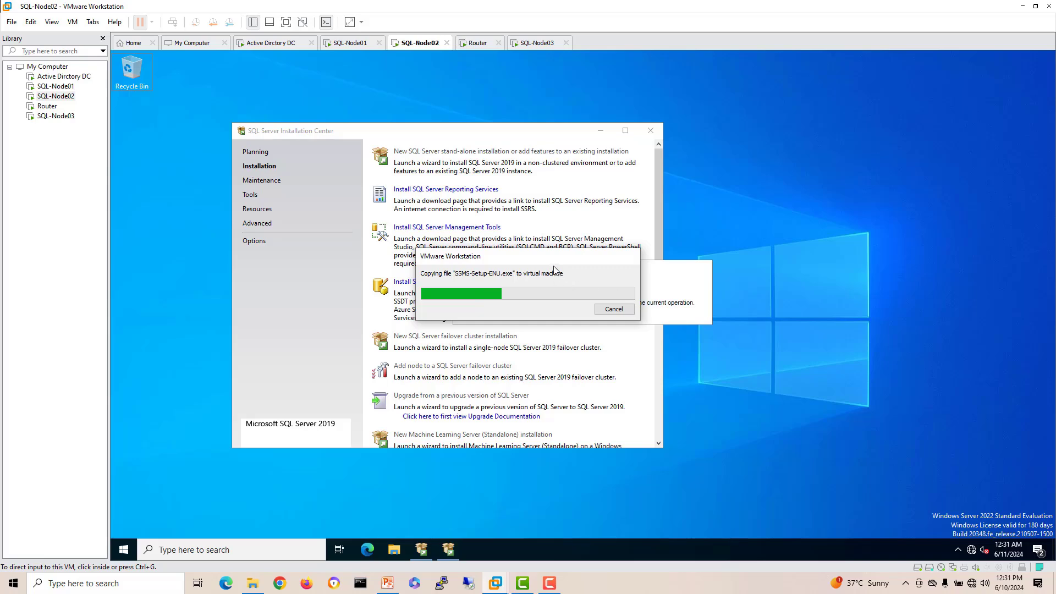
Step: Unlock SQL-Node03 with its password, paste the SSMS installer on its desktop, and return to SQL-Node01
{"action": "left_click", "coordinate": [541, 44]}
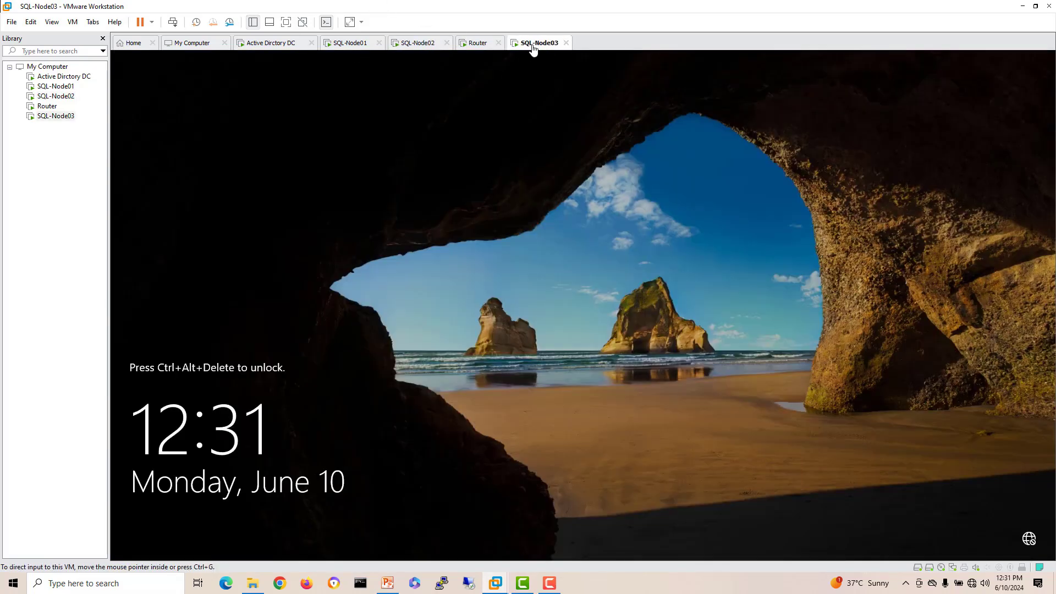
{"action": "right_click", "coordinate": [532, 48]}
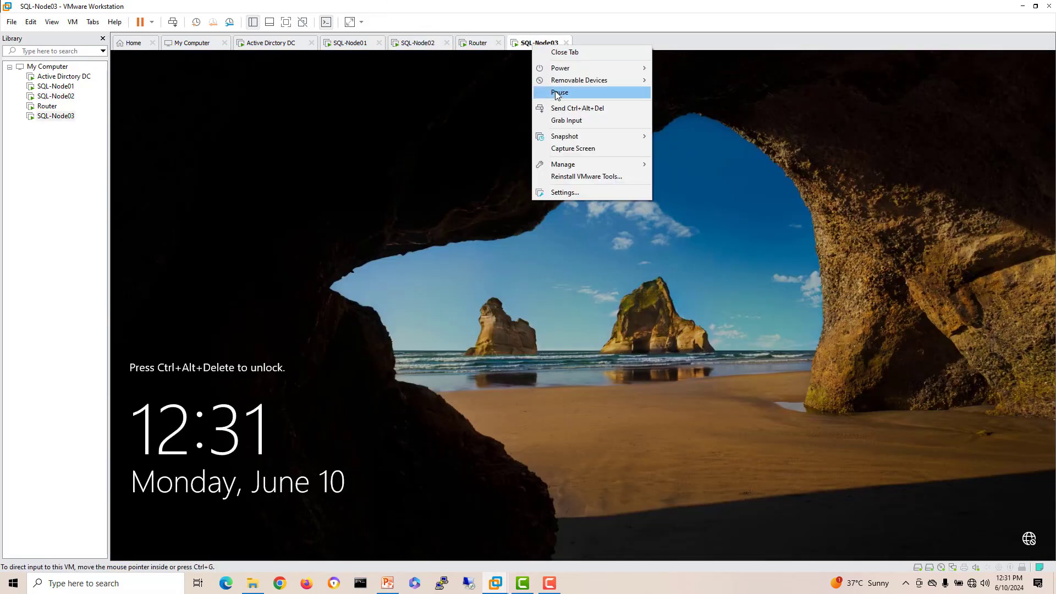
{"action": "left_click", "coordinate": [571, 105]}
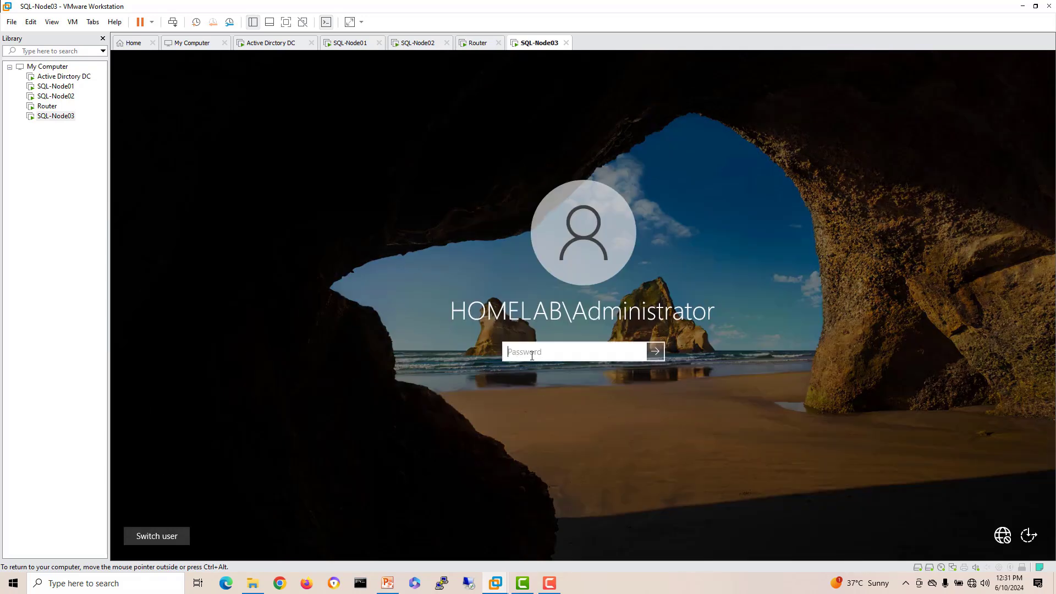
{"action": "type", "text": "•••••••"}
{"action": "key", "text": "Return"}
{"action": "right_click", "coordinate": [189, 207]}
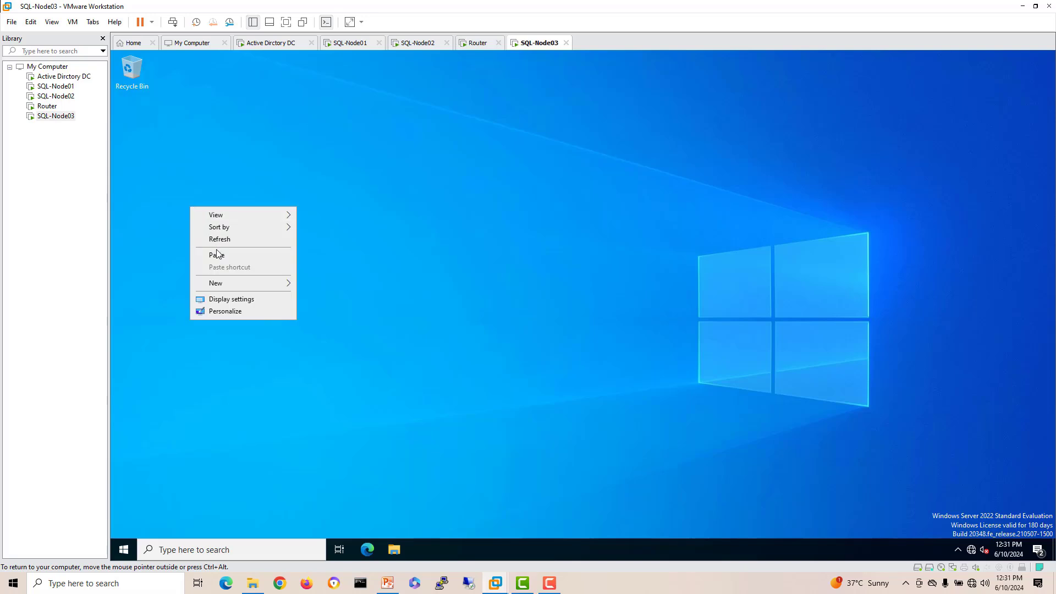
{"action": "left_click", "coordinate": [215, 254]}
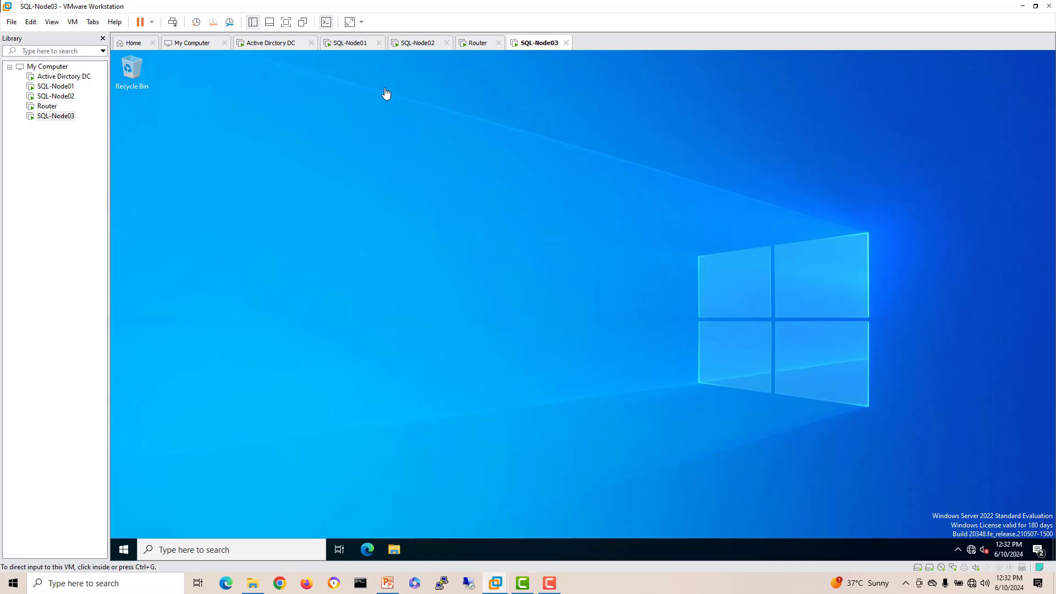
{"action": "left_click", "coordinate": [357, 45]}
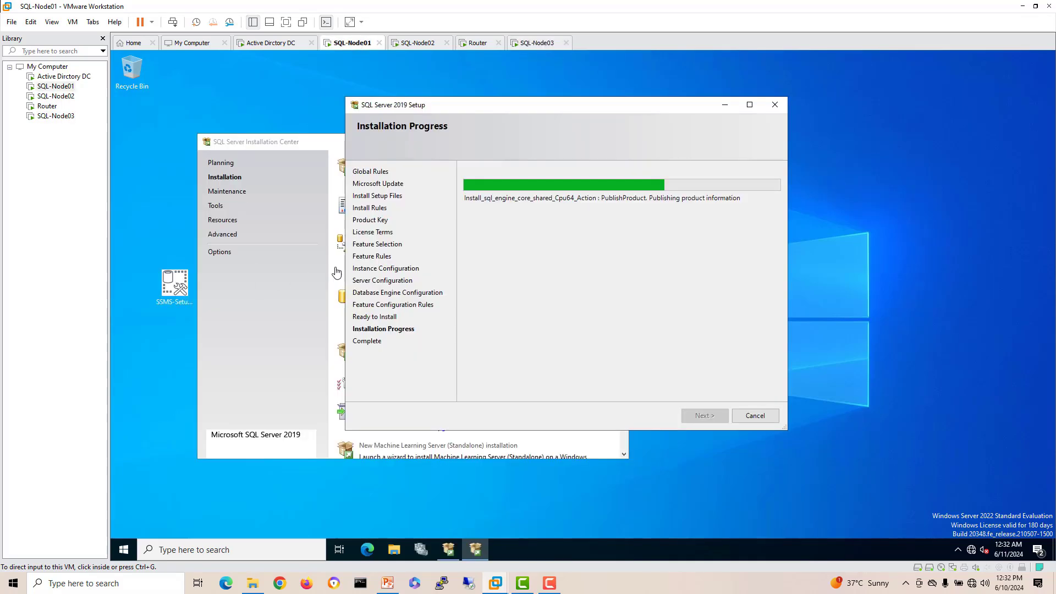
{"action": "left_click_drag", "start_coordinate": [622, 108], "coordinate": [652, 96]}
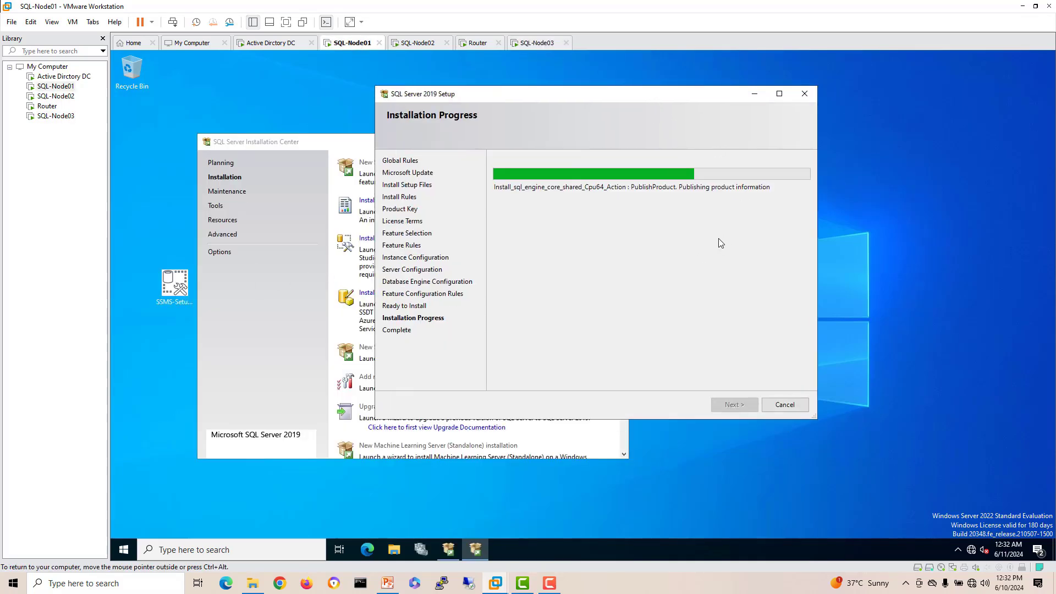
Step: On SQL-Node02, tick Database Engine Services, move shared directories to A:, and keep the default instance
{"action": "left_click", "coordinate": [418, 43]}
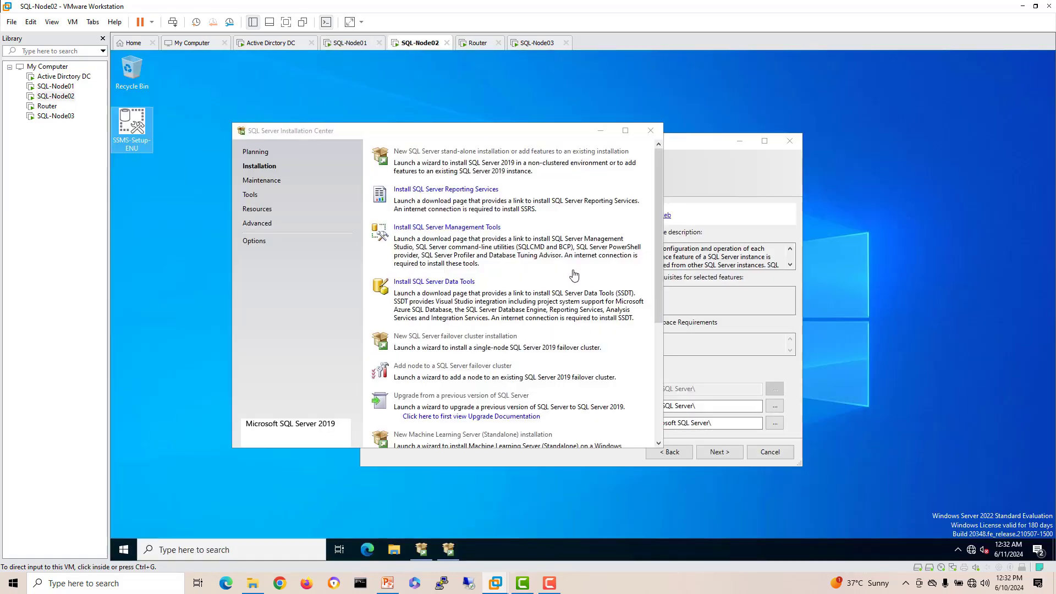
{"action": "left_click", "coordinate": [679, 170]}
{"action": "left_click", "coordinate": [496, 258]}
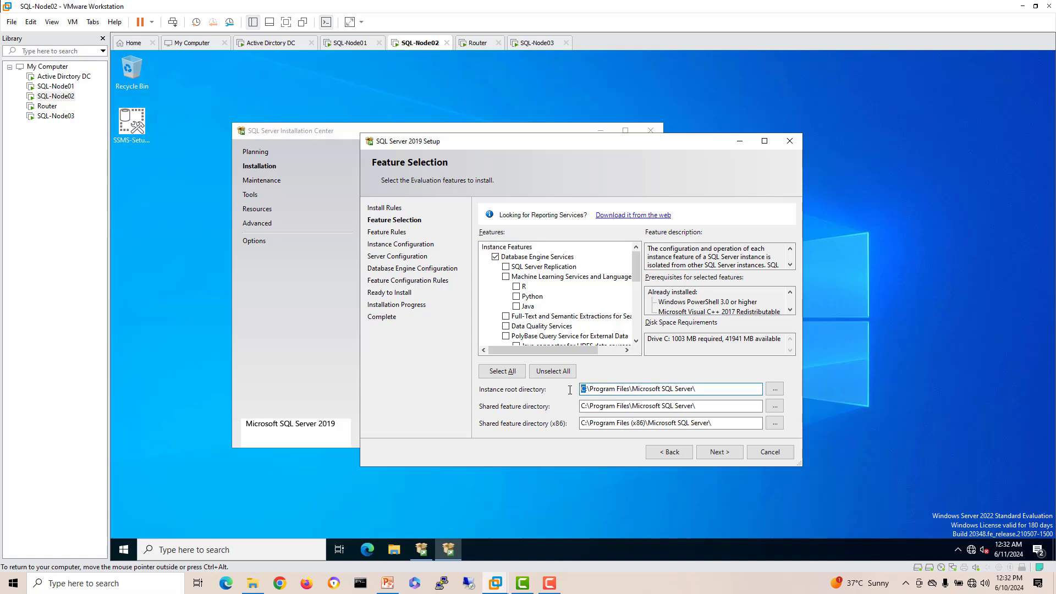
{"action": "left_click", "coordinate": [592, 407]}
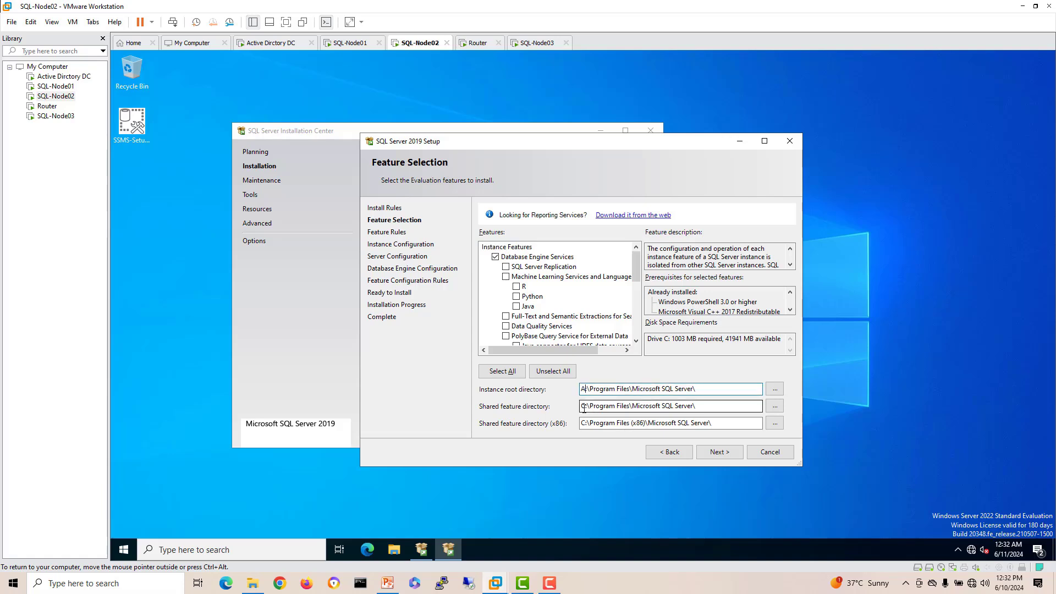
{"action": "left_click_drag", "start_coordinate": [583, 408], "coordinate": [566, 422]}
{"action": "type", "text": "A"}
{"action": "left_click", "coordinate": [585, 424]}
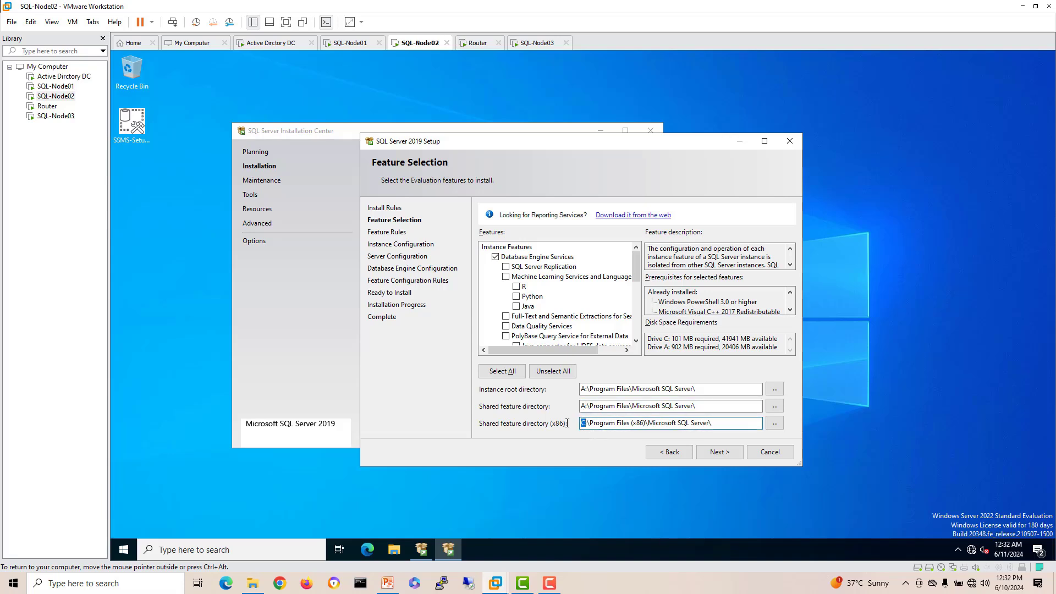
{"action": "left_click", "coordinate": [724, 454]}
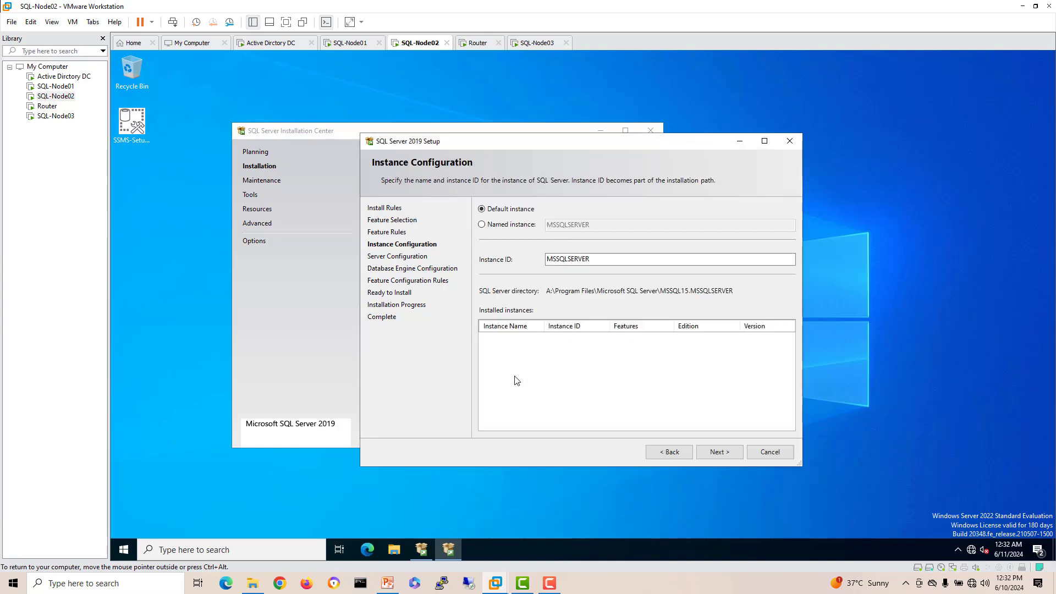
{"action": "left_click", "coordinate": [721, 452]}
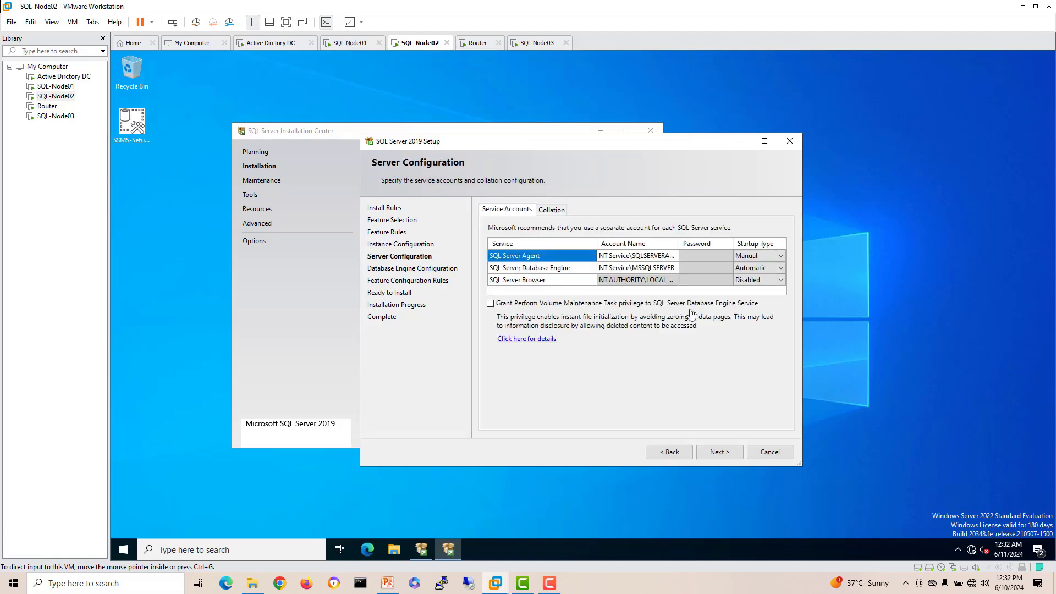
Step: Set the SQL Server Agent service account to HOMELAB\Administrator and enter its password
{"action": "left_click", "coordinate": [672, 257]}
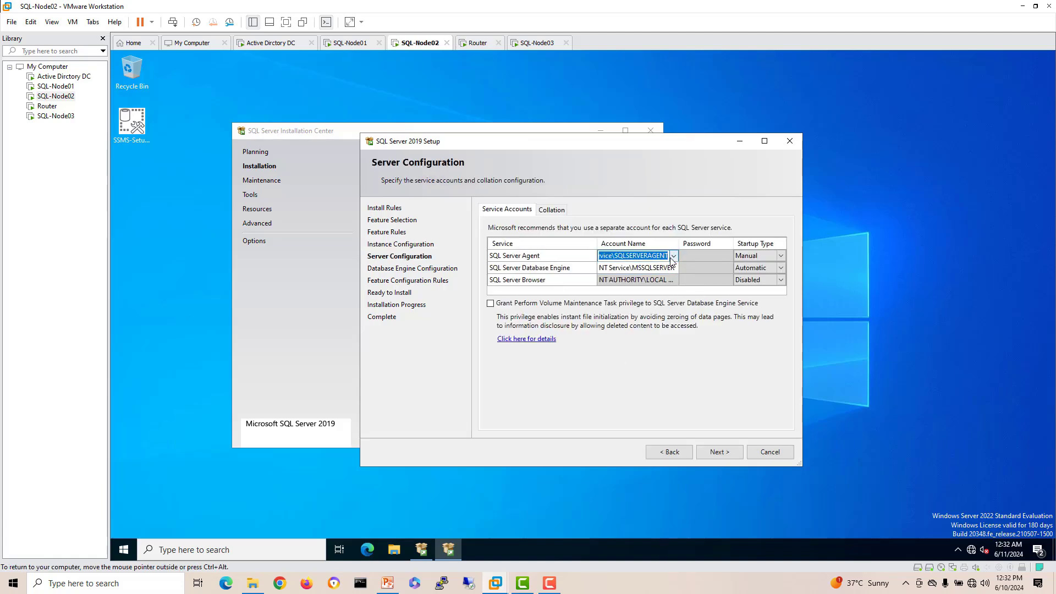
{"action": "left_click", "coordinate": [674, 256]}
{"action": "left_click", "coordinate": [657, 276]}
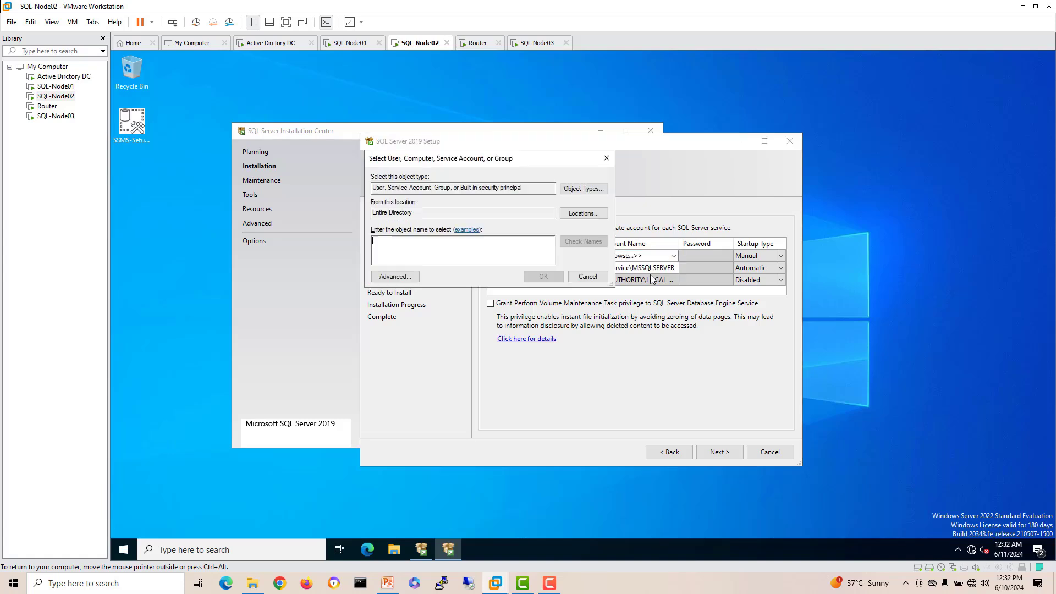
{"action": "type", "text": "ad"}
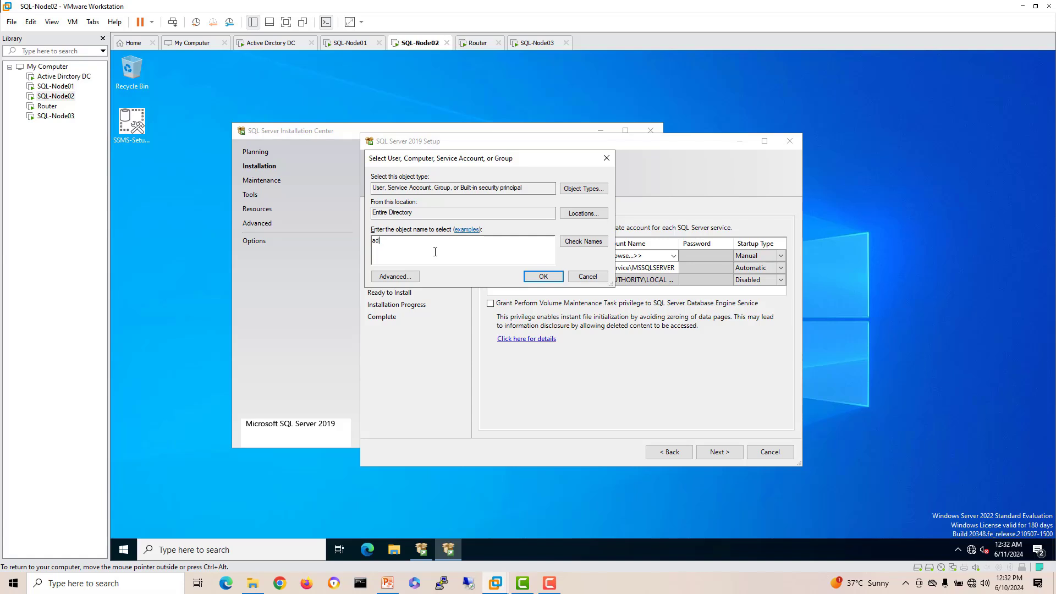
{"action": "type", "text": "imin"}
{"action": "left_click", "coordinate": [578, 242]}
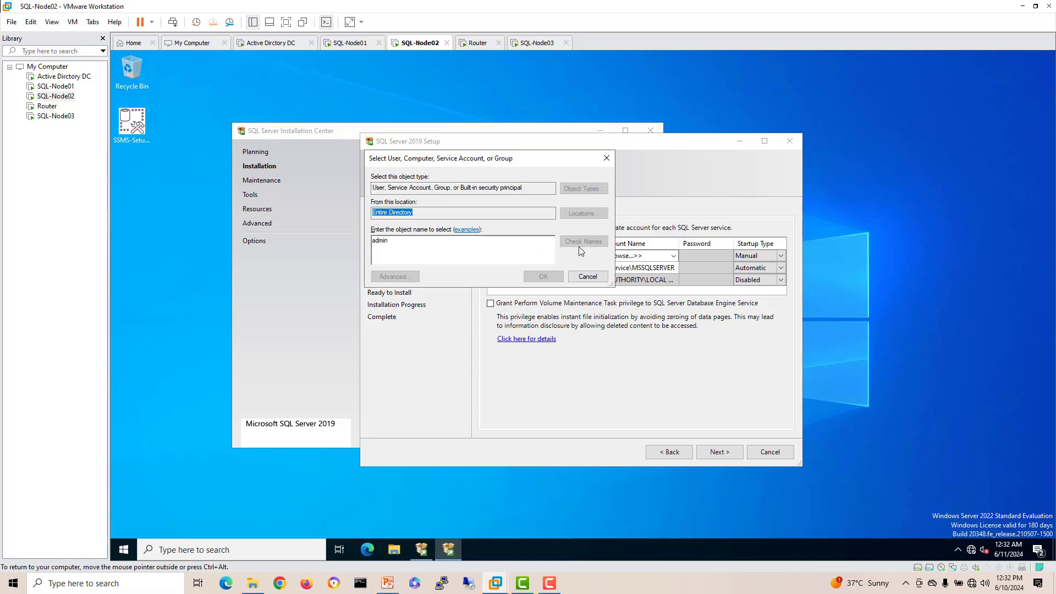
{"action": "left_click", "coordinate": [542, 279]}
{"action": "left_click", "coordinate": [703, 256]}
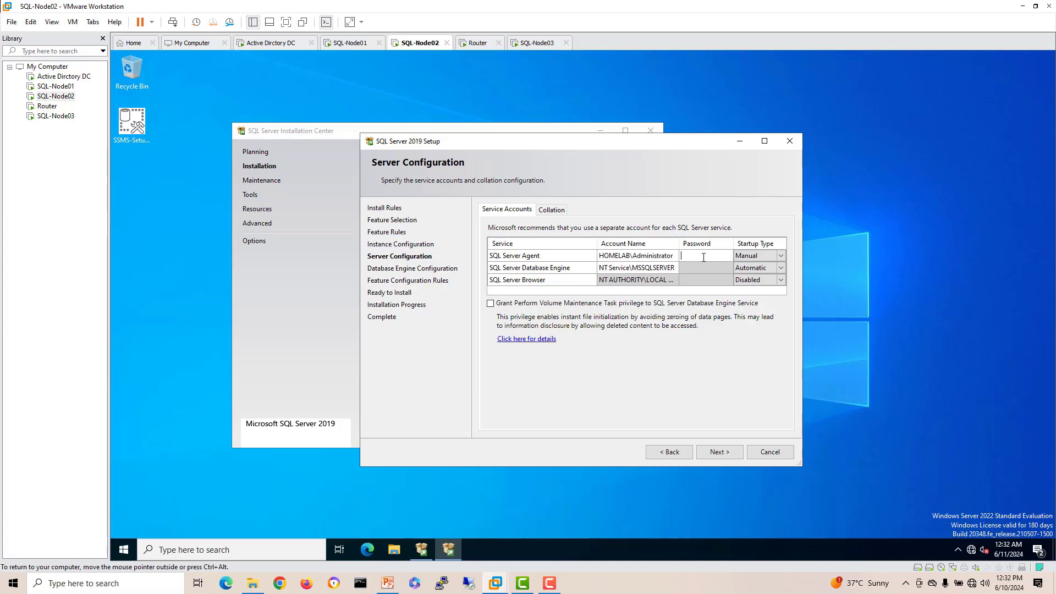
{"action": "type", "text": "••••••••"}
Step: Set the Database Engine service account to HOMELAB\Administrator and enter its password
{"action": "left_click", "coordinate": [643, 268]}
{"action": "left_click", "coordinate": [673, 268]}
{"action": "left_click", "coordinate": [649, 287]}
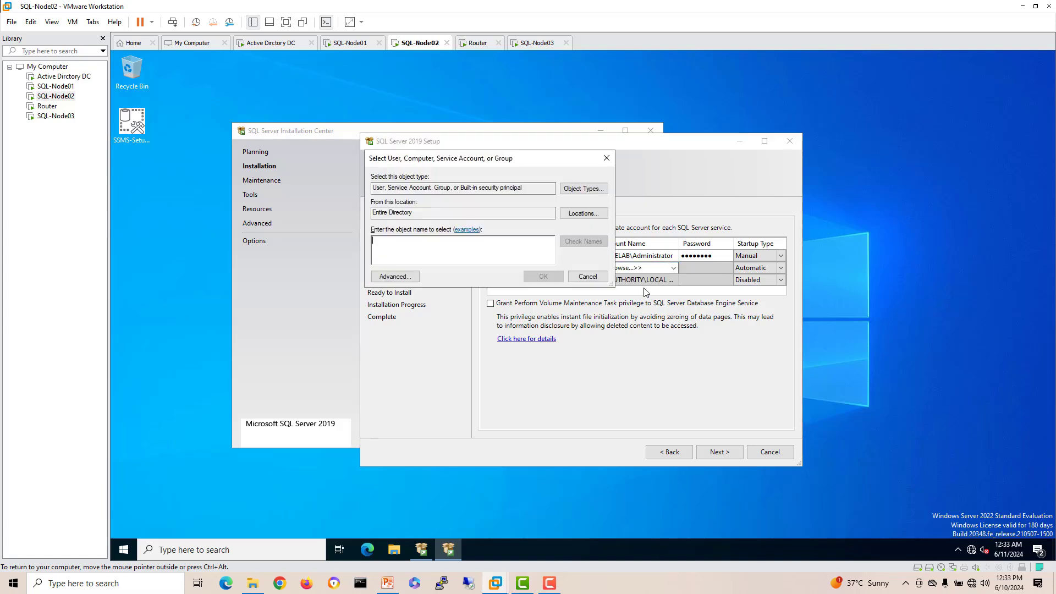
{"action": "type", "text": "ad"}
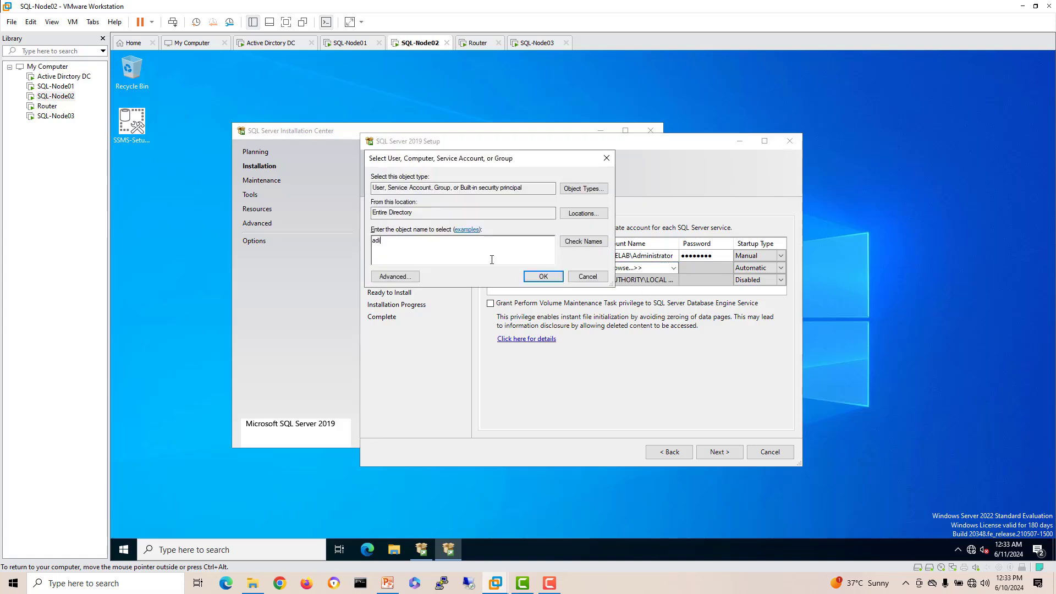
{"action": "type", "text": "min"}
{"action": "left_click", "coordinate": [578, 243]}
{"action": "left_click", "coordinate": [544, 276]}
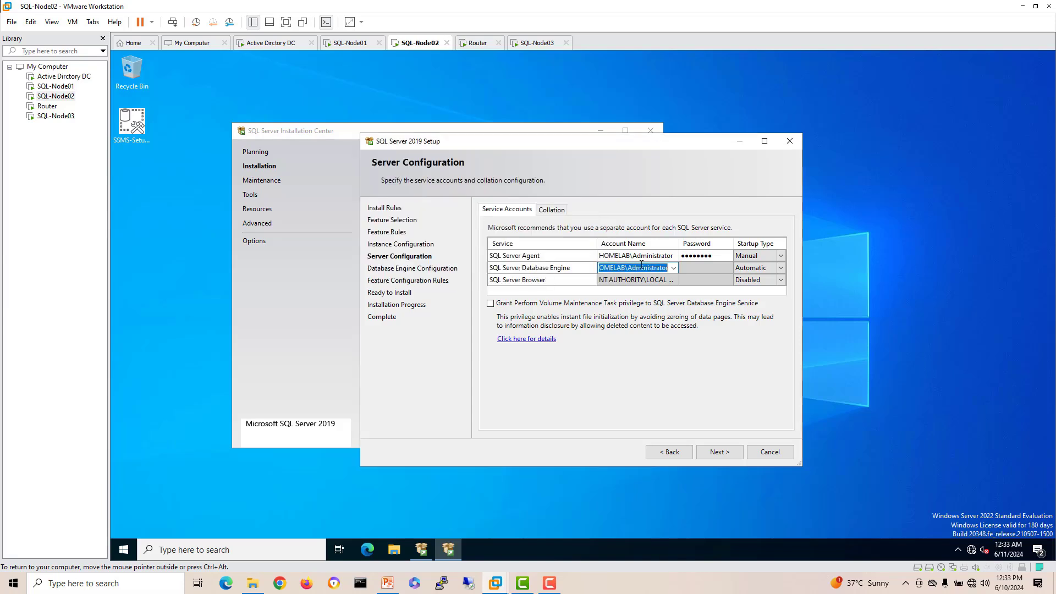
{"action": "left_click", "coordinate": [690, 269]}
{"action": "type", "text": "•"}
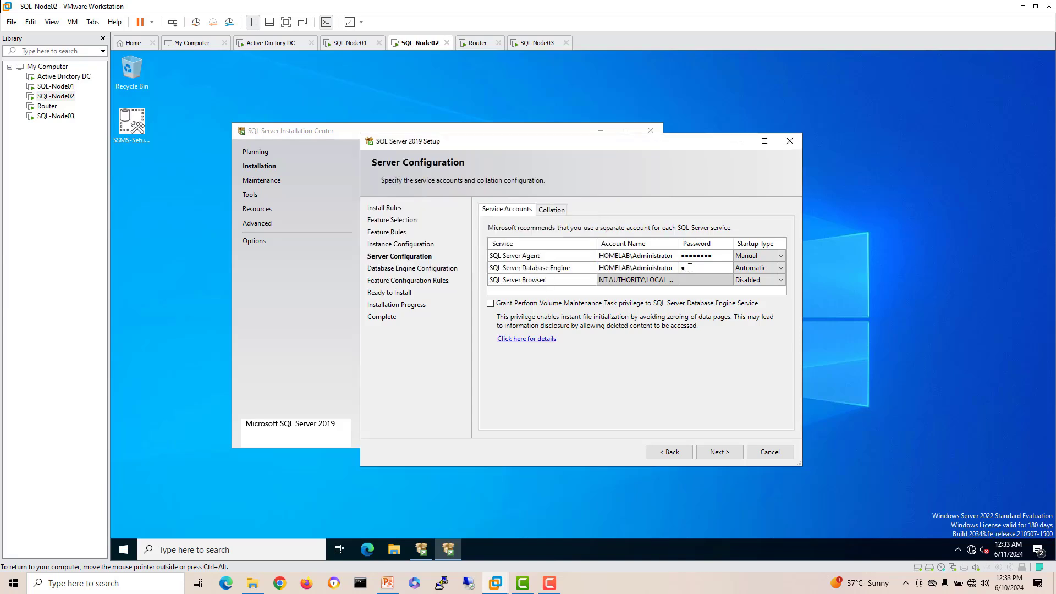
{"action": "type", "text": "•••••••"}
Step: Choose Mixed Mode, add the current user as admin, set the sa password, and start installing
{"action": "left_click", "coordinate": [724, 453]}
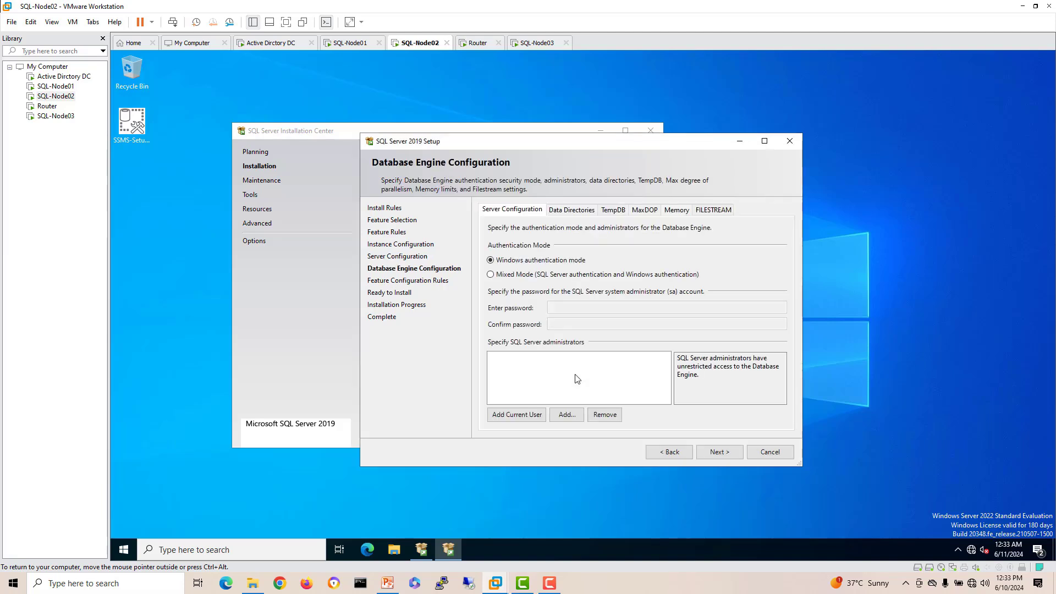
{"action": "left_click", "coordinate": [526, 276]}
{"action": "left_click", "coordinate": [517, 415]}
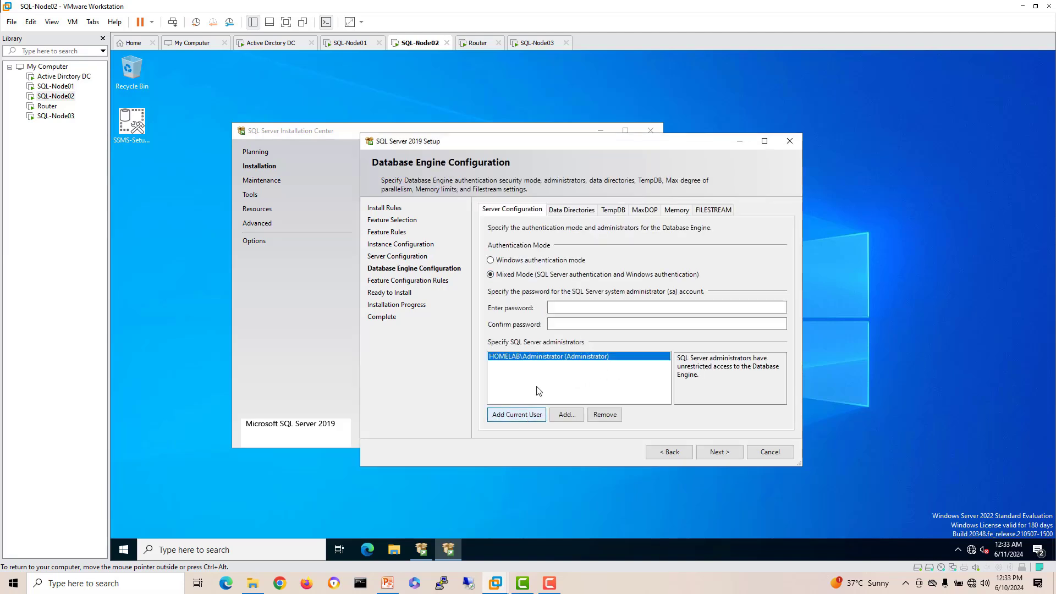
{"action": "left_click", "coordinate": [568, 306]}
{"action": "type", "text": "P"}
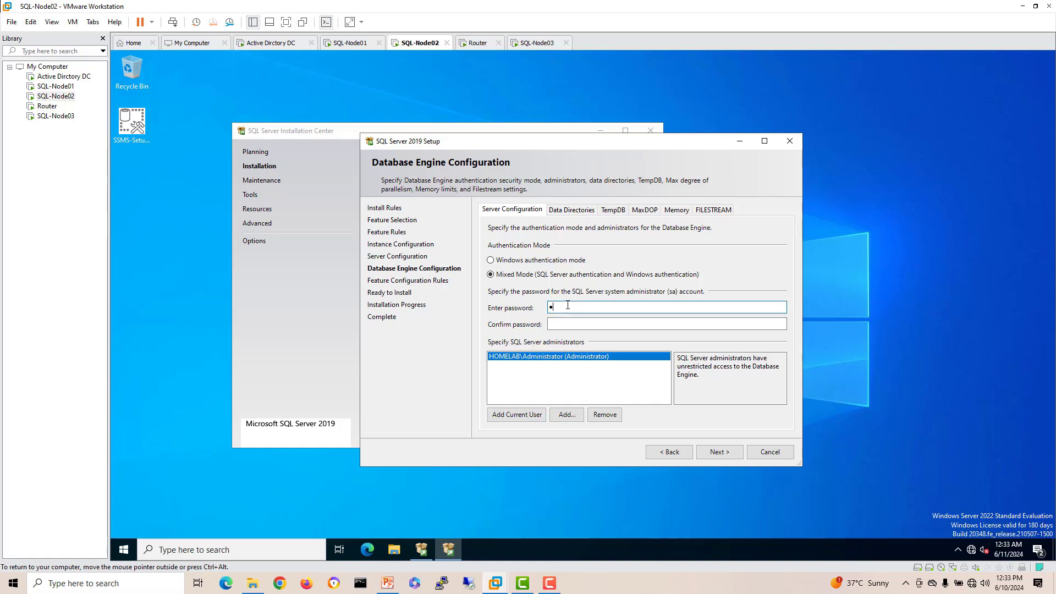
{"action": "type", "text": "@ssw0rd"}
{"action": "left_click", "coordinate": [571, 325]}
{"action": "type", "text": "P@"}
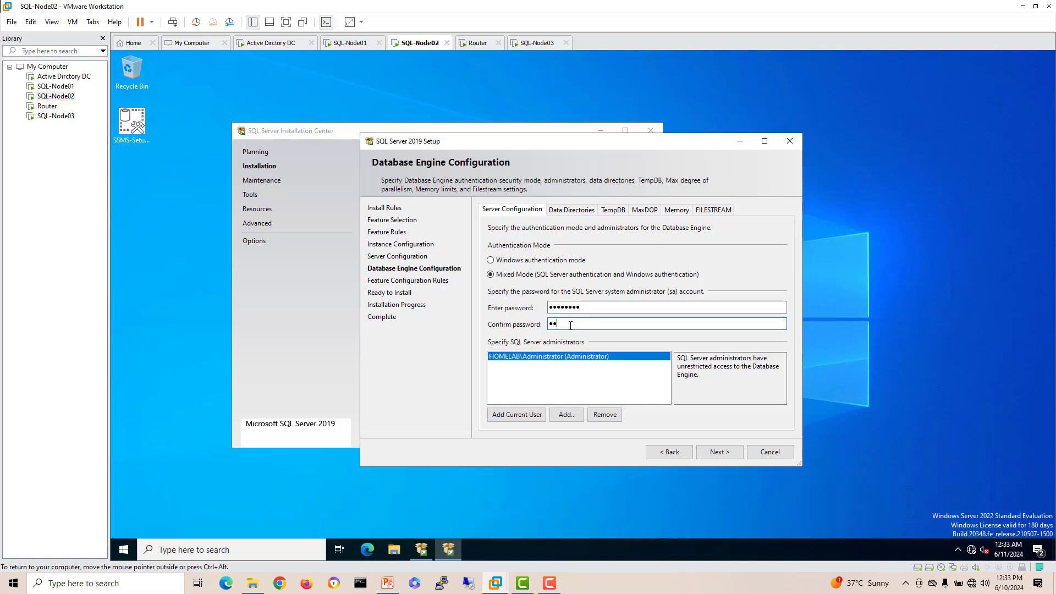
{"action": "type", "text": "ssw0rd"}
{"action": "left_click", "coordinate": [715, 453]}
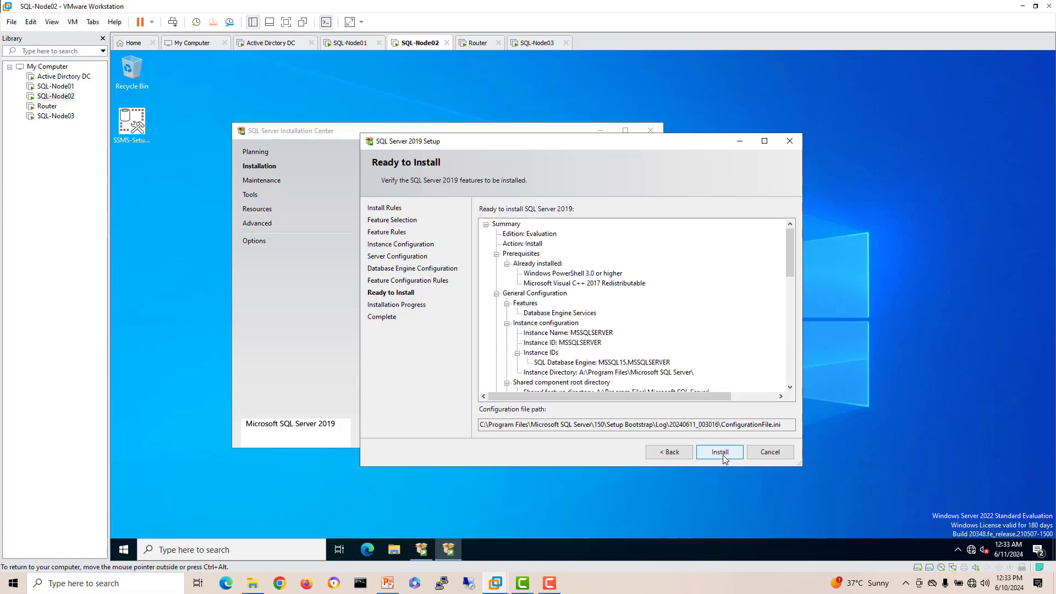
{"action": "left_click", "coordinate": [723, 459]}
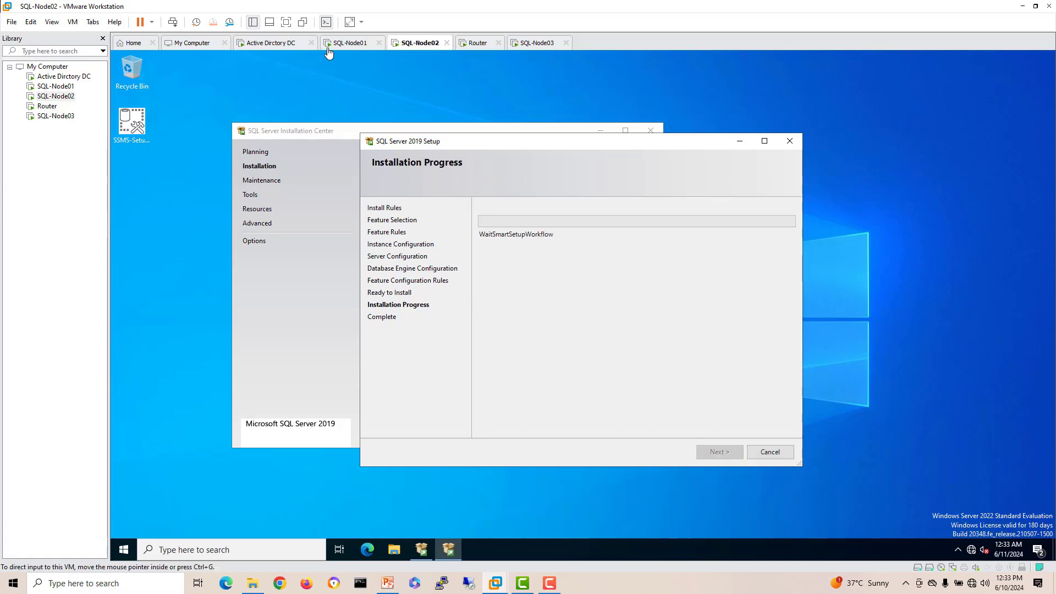
{"action": "left_click", "coordinate": [328, 48]}
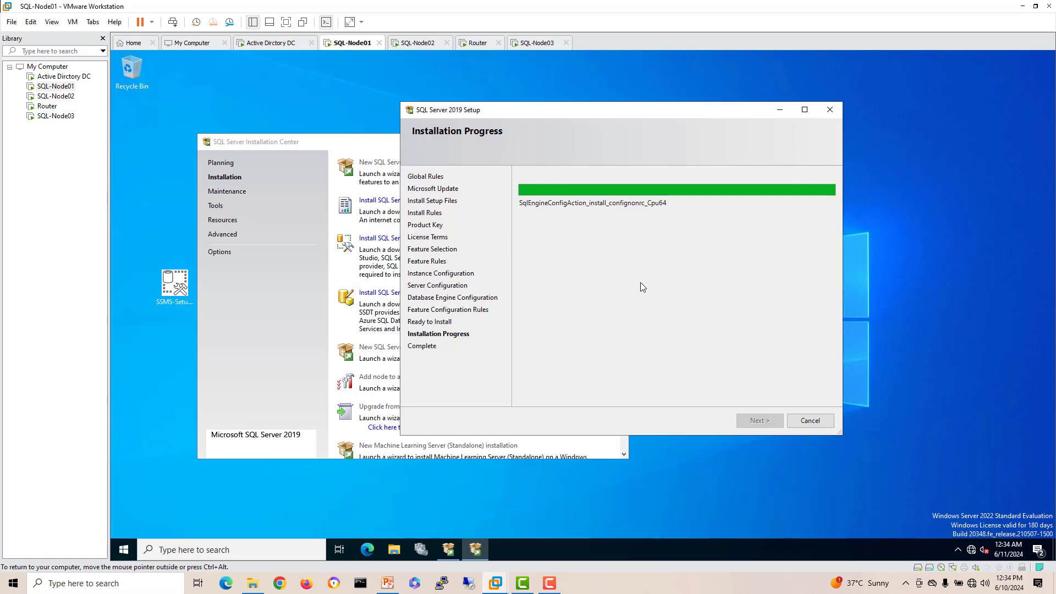
Step: Check SQL-Node02's install, then open File Explorer and Server Manager on SQL-Node03
{"action": "left_click", "coordinate": [423, 45]}
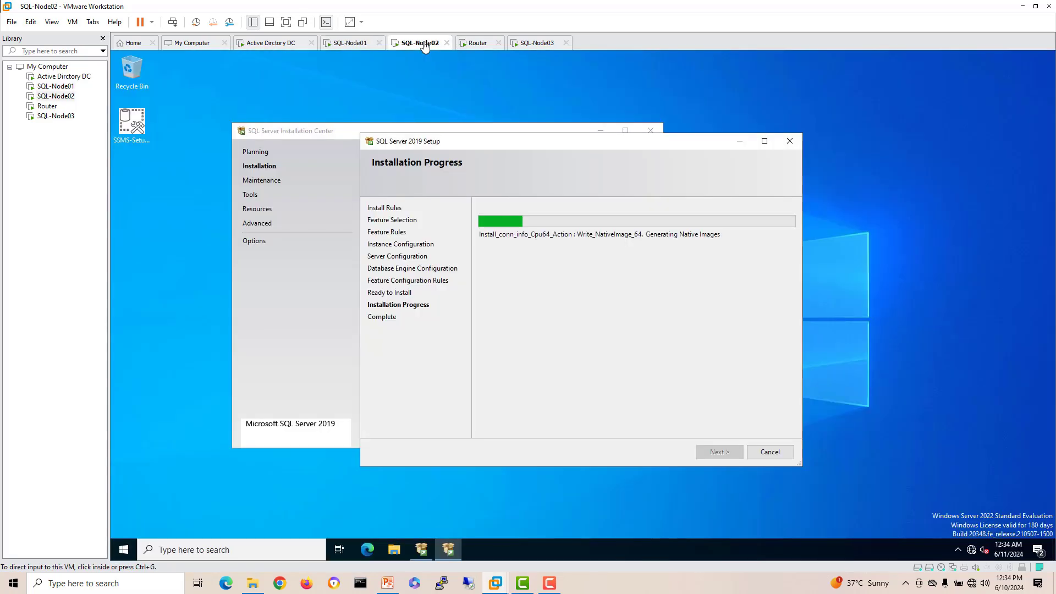
{"action": "left_click_drag", "start_coordinate": [499, 143], "coordinate": [499, 134]}
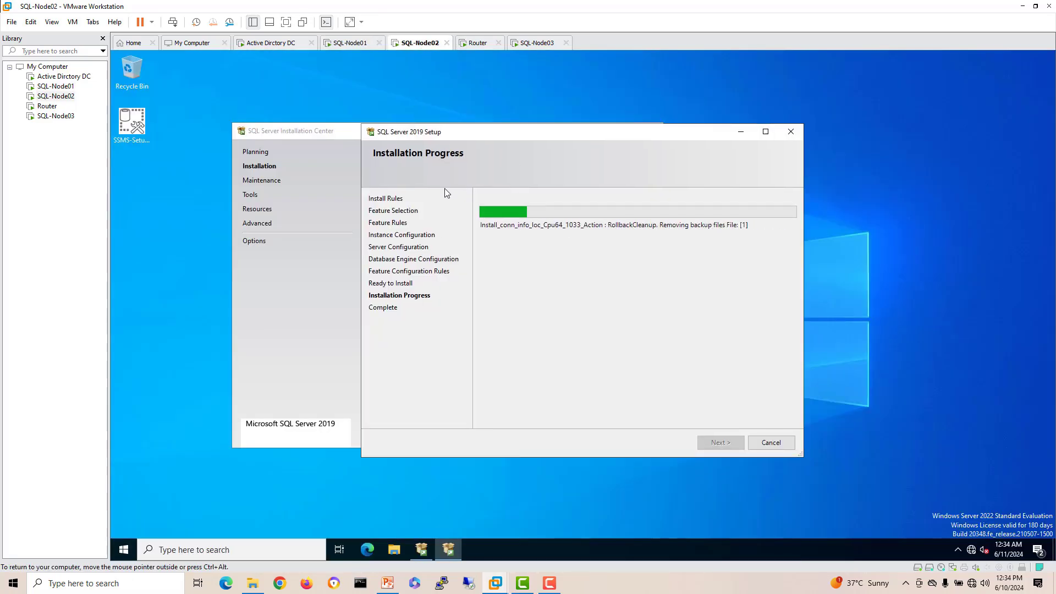
{"action": "left_click", "coordinate": [542, 44]}
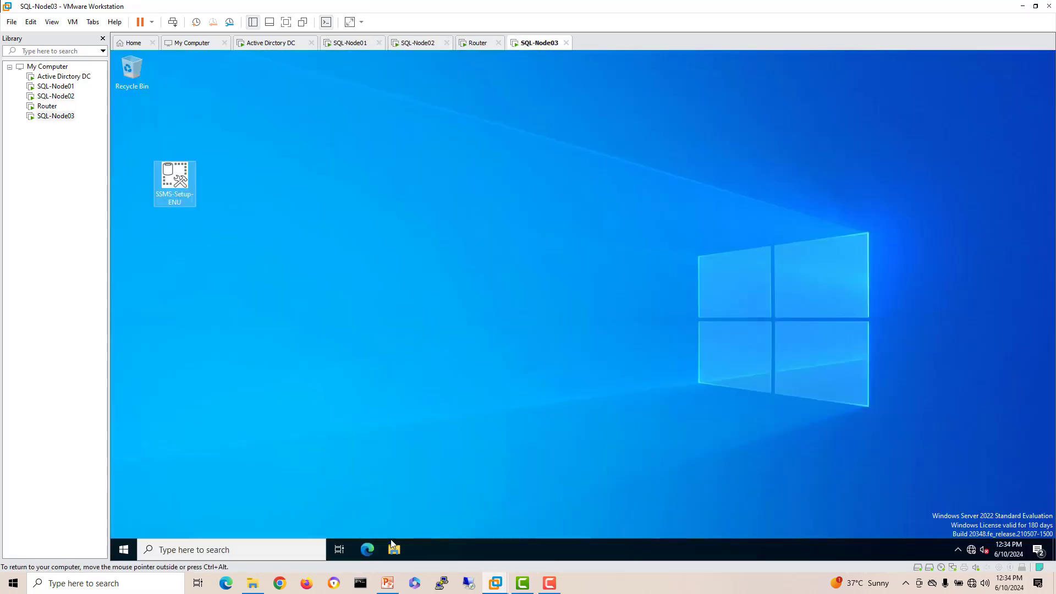
{"action": "left_click", "coordinate": [392, 548]}
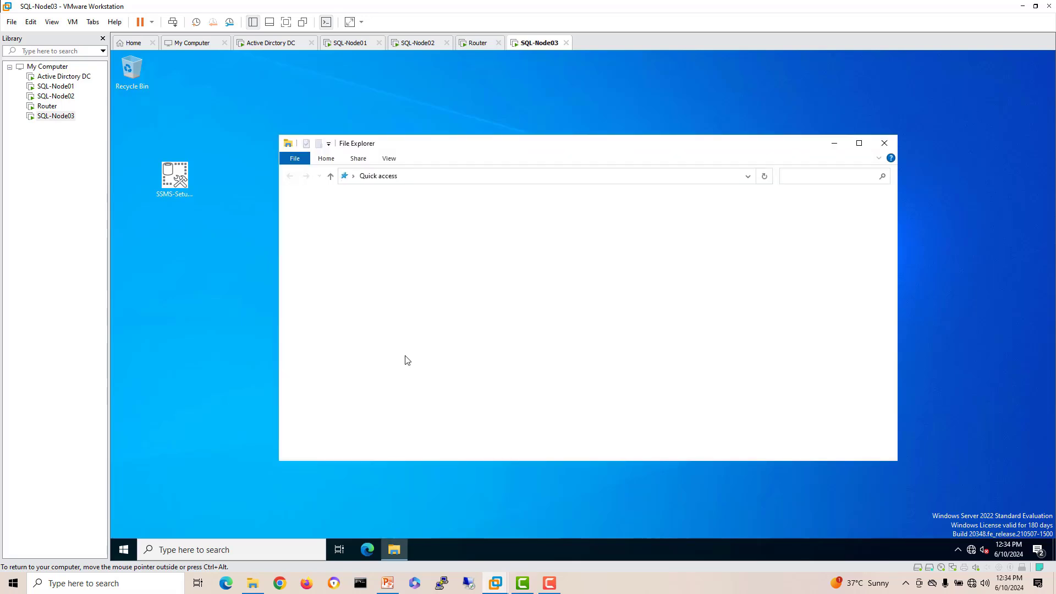
{"action": "left_click", "coordinate": [118, 545]}
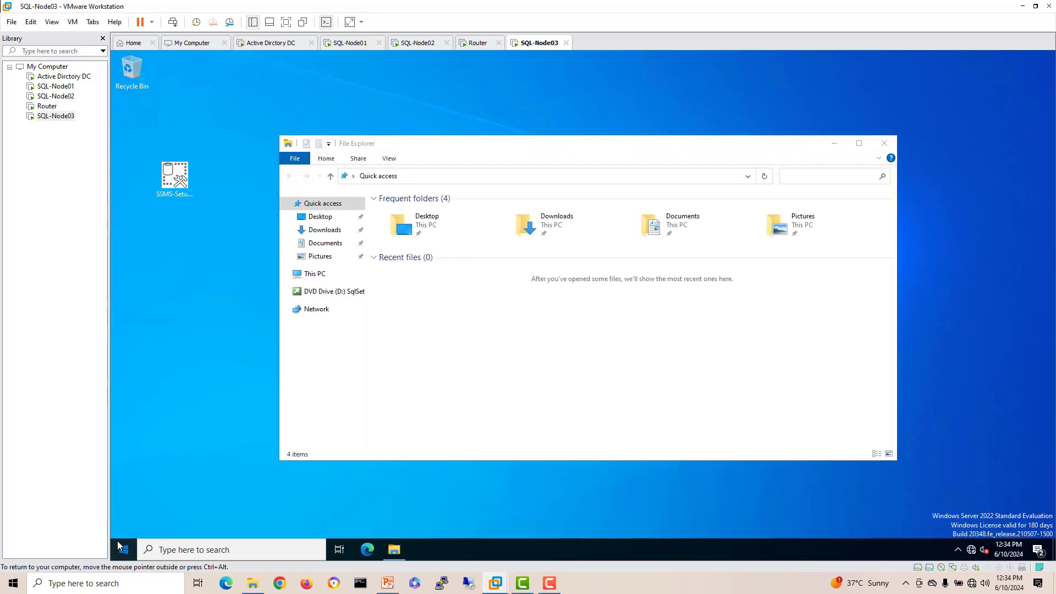
{"action": "left_click", "coordinate": [315, 257]}
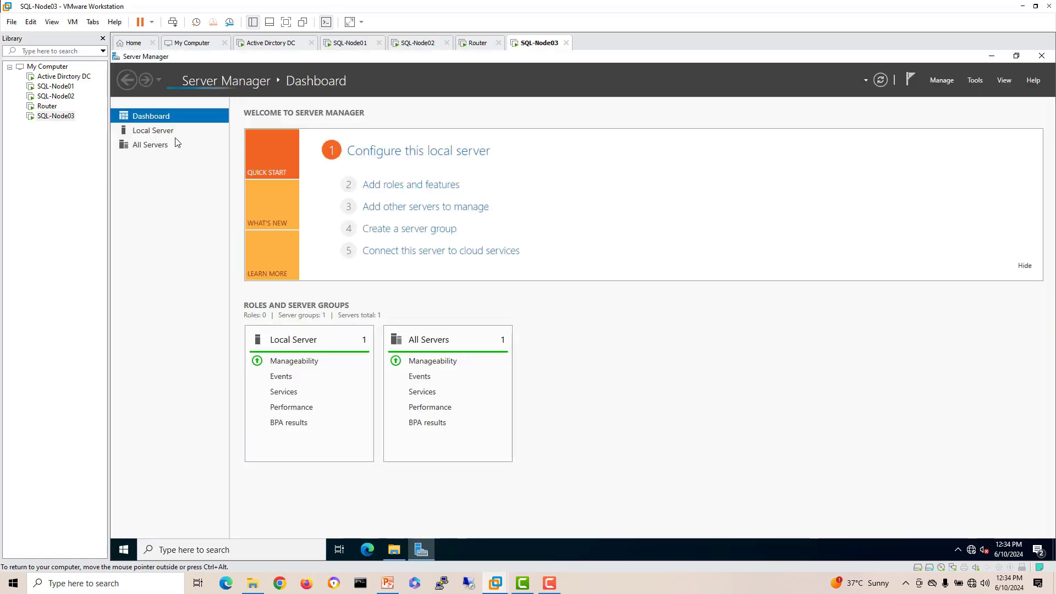
Step: Open Disk Management on SQL-Node03 and initialize the new Disk 1 with GPT
{"action": "left_click", "coordinate": [162, 133]}
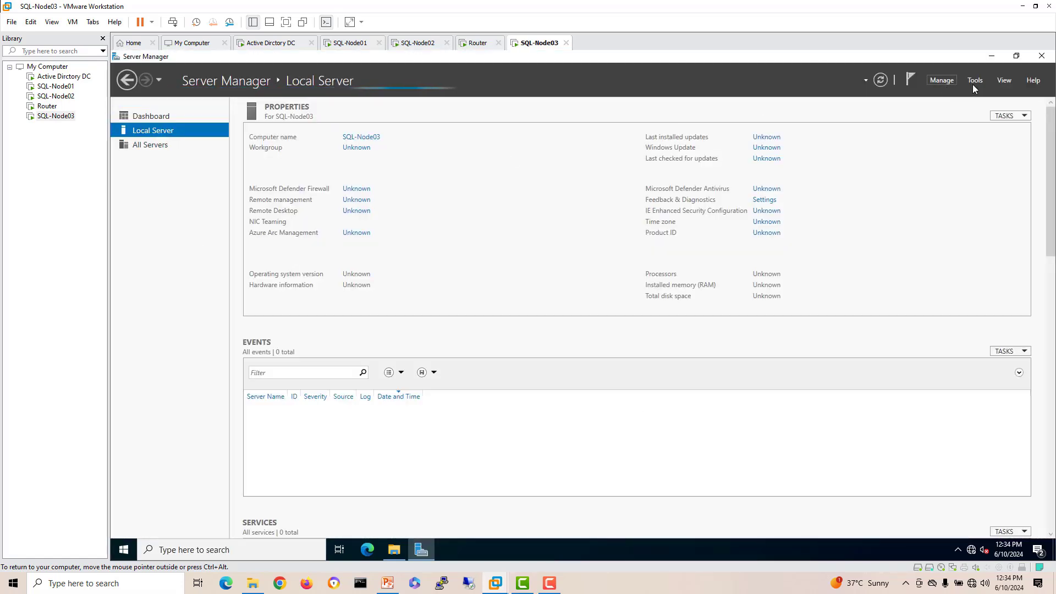
{"action": "left_click", "coordinate": [975, 80]}
{"action": "left_click", "coordinate": [935, 110]}
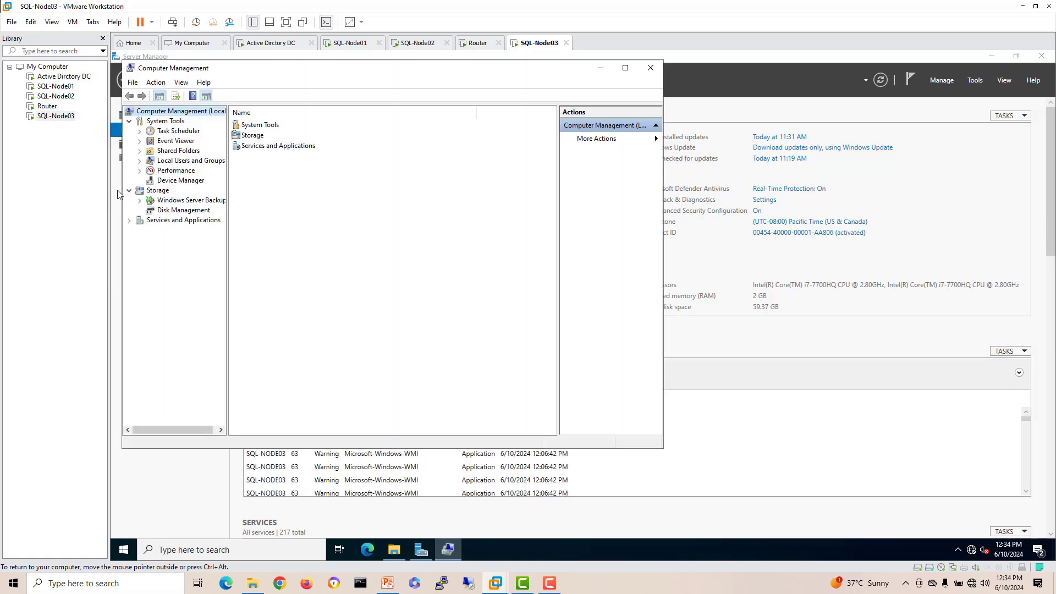
{"action": "left_click", "coordinate": [181, 210]}
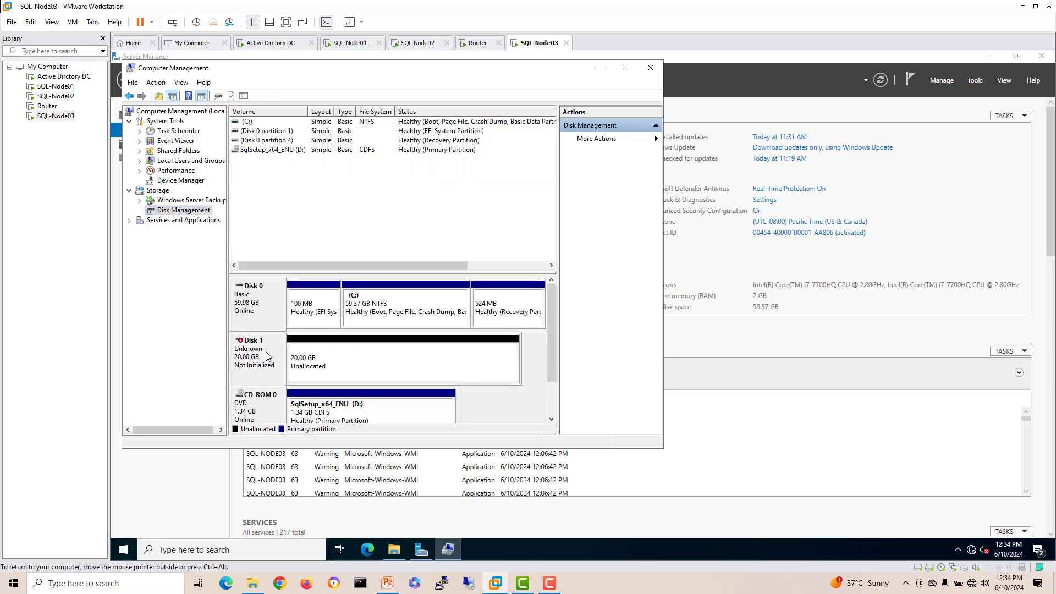
{"action": "right_click", "coordinate": [266, 352]}
{"action": "left_click", "coordinate": [300, 359]}
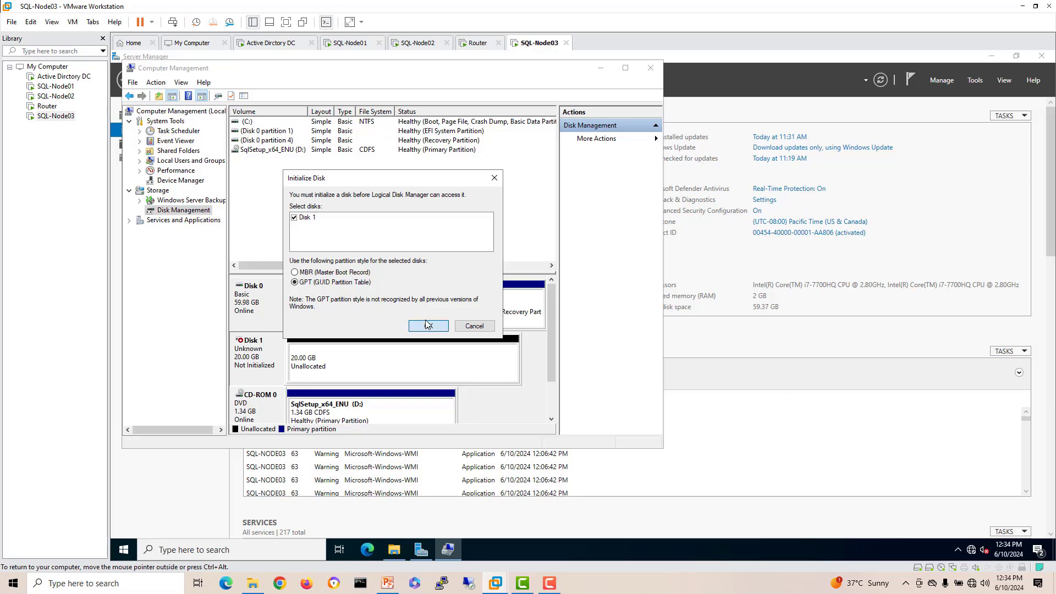
{"action": "left_click", "coordinate": [428, 324]}
Step: Create a new simple volume on Disk 1 using the full size and a chosen drive letter
{"action": "right_click", "coordinate": [340, 359]}
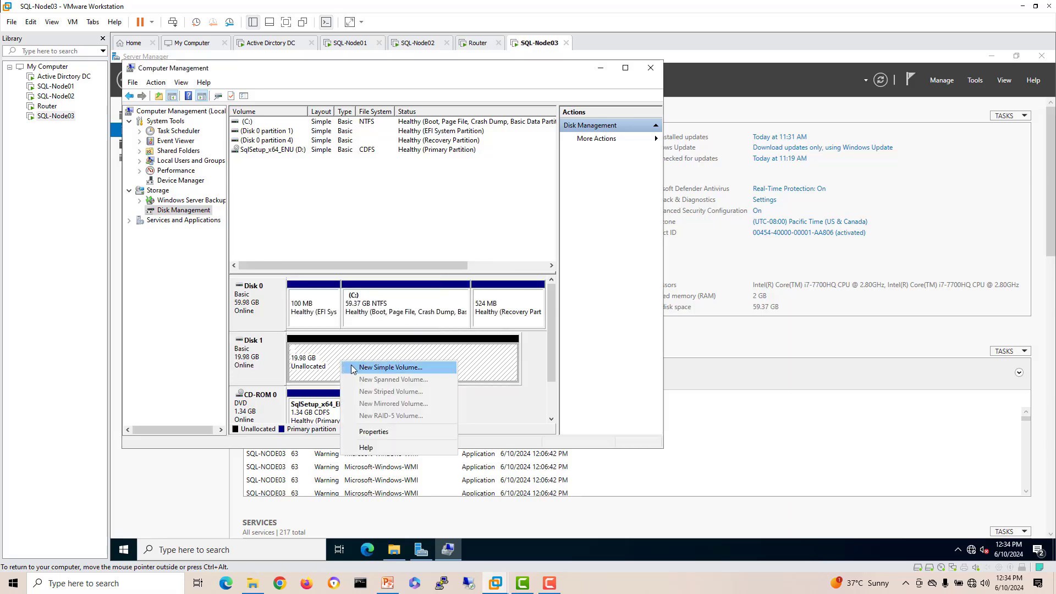
{"action": "left_click", "coordinate": [355, 368]}
{"action": "left_click", "coordinate": [427, 321]}
{"action": "left_click", "coordinate": [446, 319]}
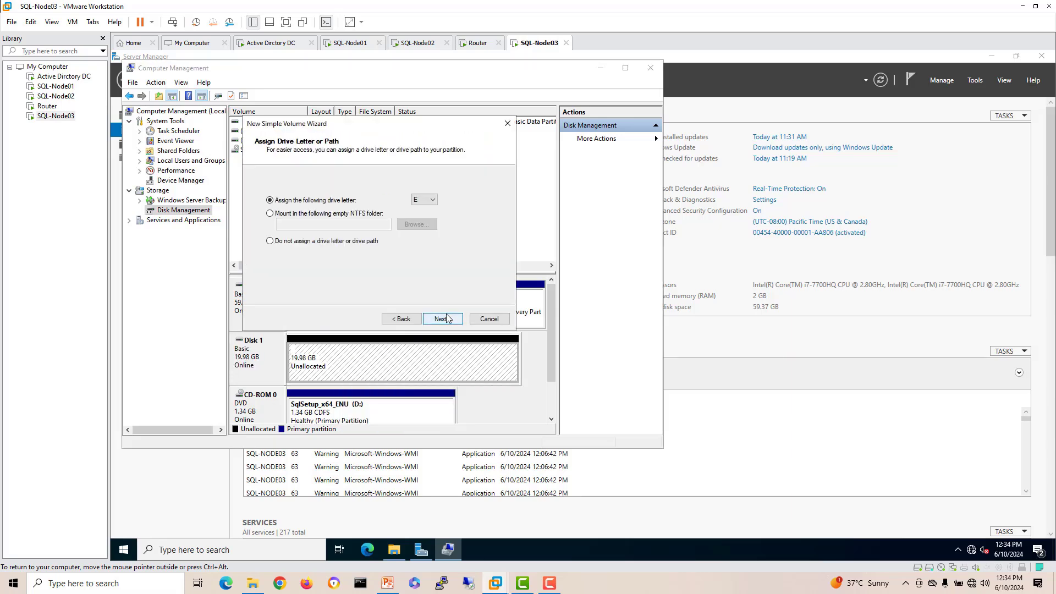
{"action": "left_click", "coordinate": [433, 200]}
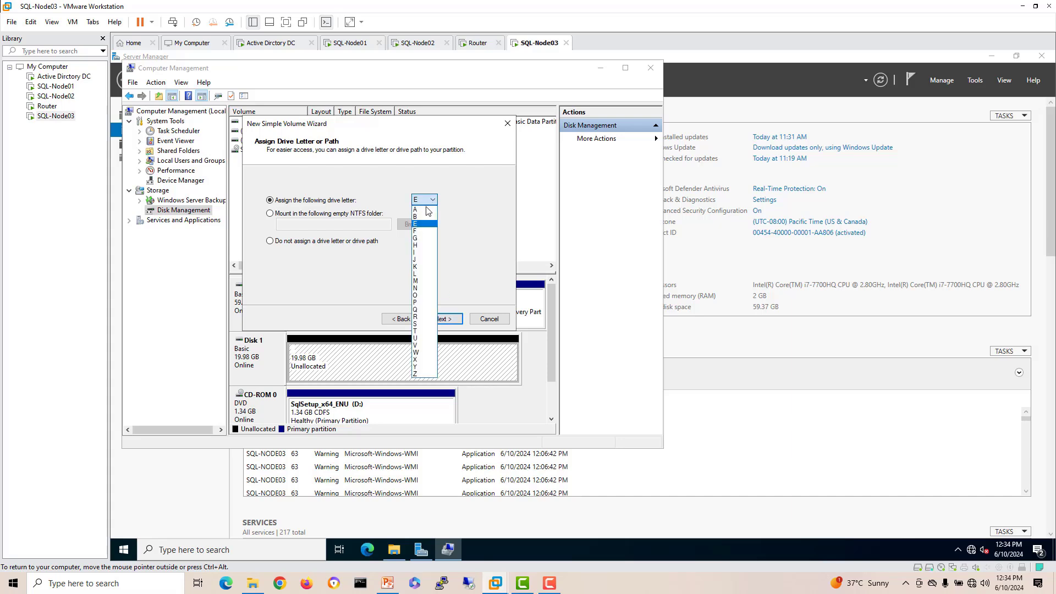
{"action": "left_click", "coordinate": [423, 208]}
{"action": "left_click", "coordinate": [450, 318]}
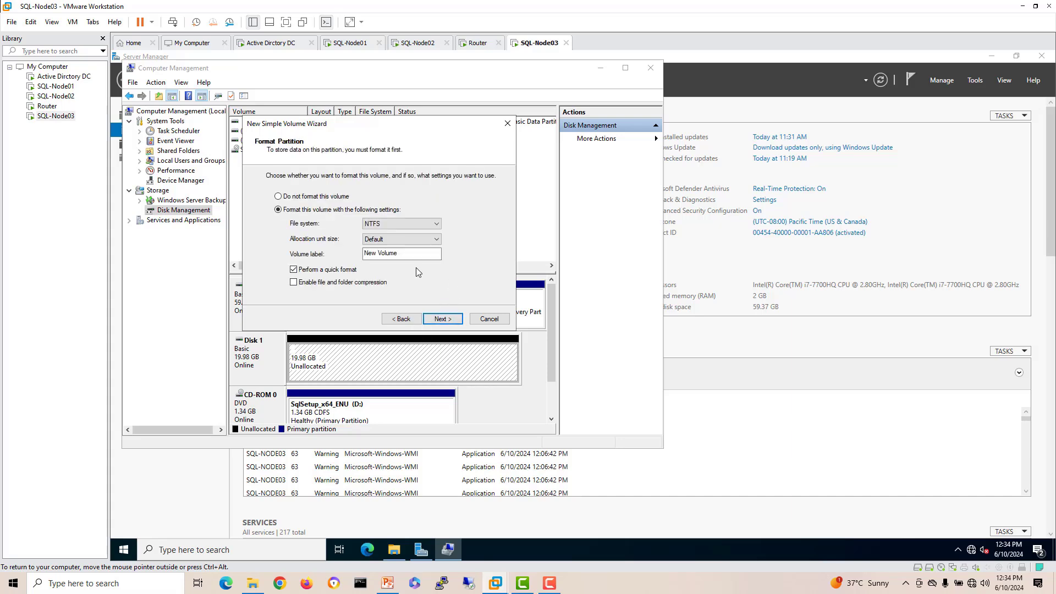
Step: Format the volume with label 'SQL DB' and 64K allocation units, and finish the wizard
{"action": "left_click_drag", "start_coordinate": [368, 263], "coordinate": [322, 267]}
{"action": "type", "text": "SQL DB"}
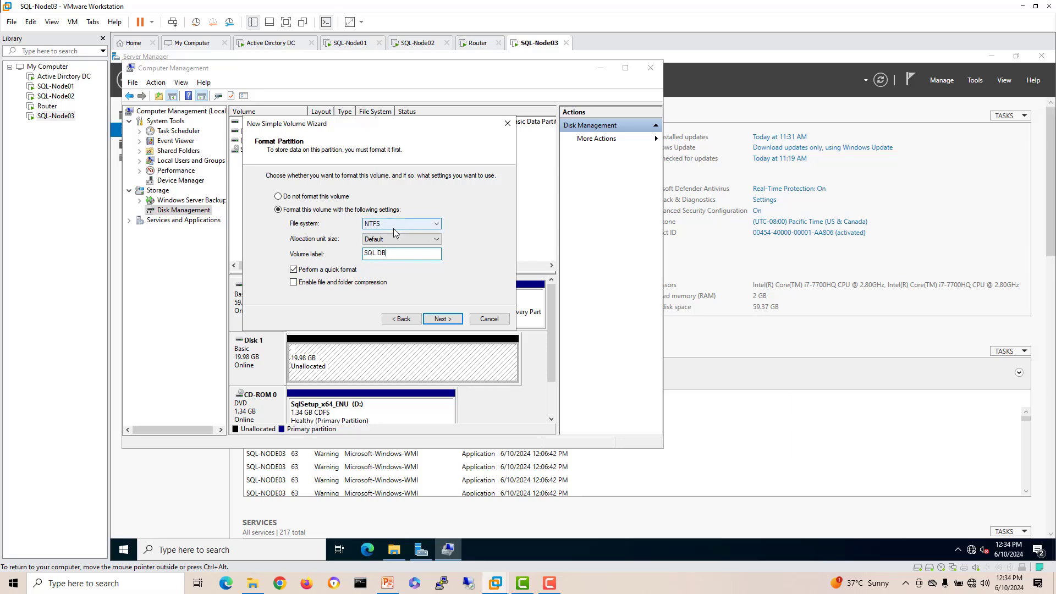
{"action": "left_click", "coordinate": [410, 238]}
{"action": "left_click", "coordinate": [379, 309]}
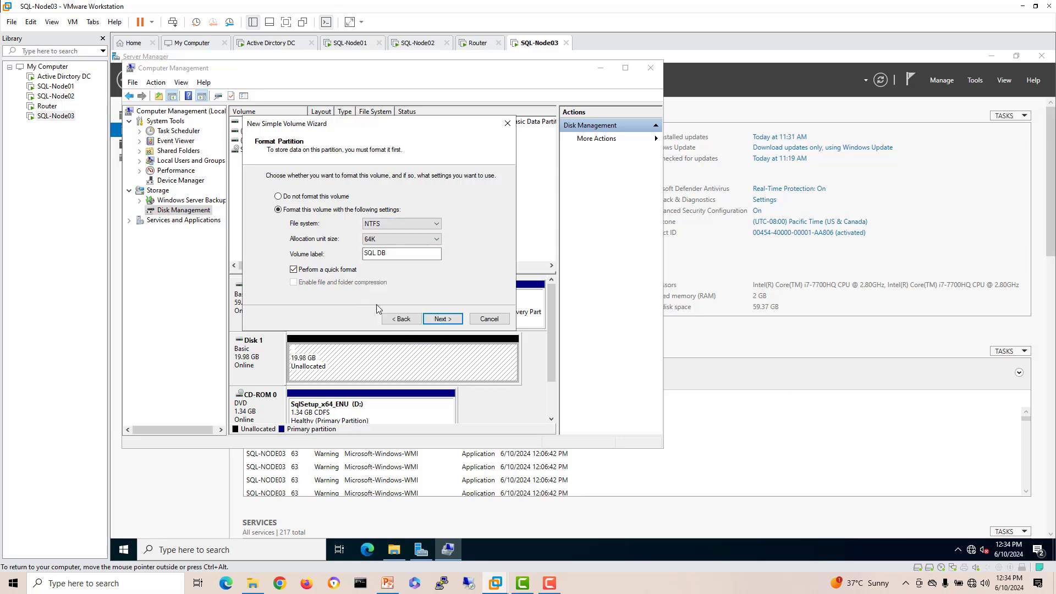
{"action": "left_click", "coordinate": [450, 319]}
{"action": "left_click", "coordinate": [450, 320]}
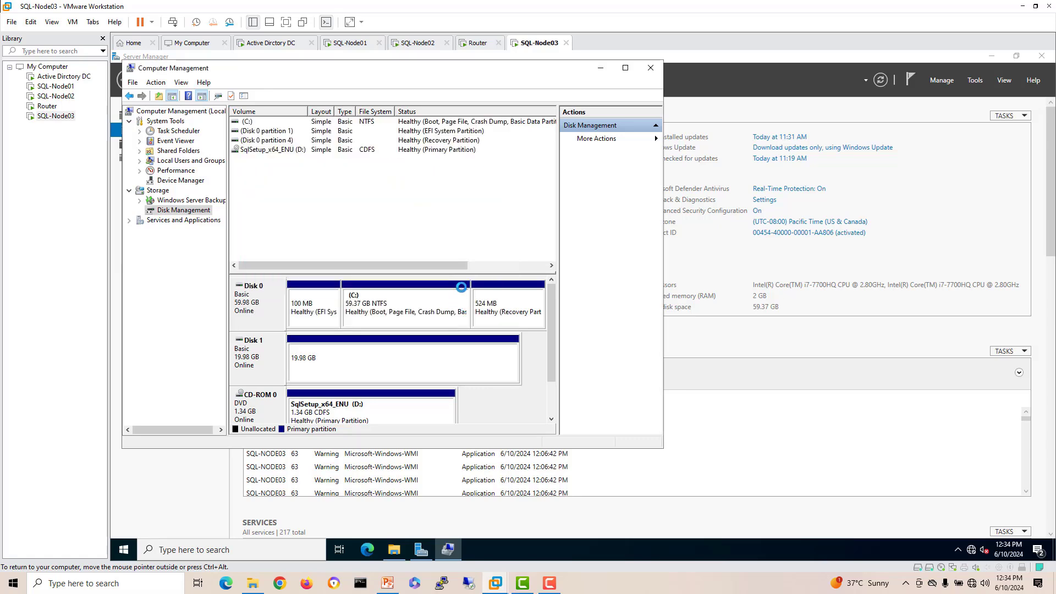
Step: Close Computer Management and Server Manager, then bring up SQL-Node02's installation
{"action": "left_click", "coordinate": [651, 68]}
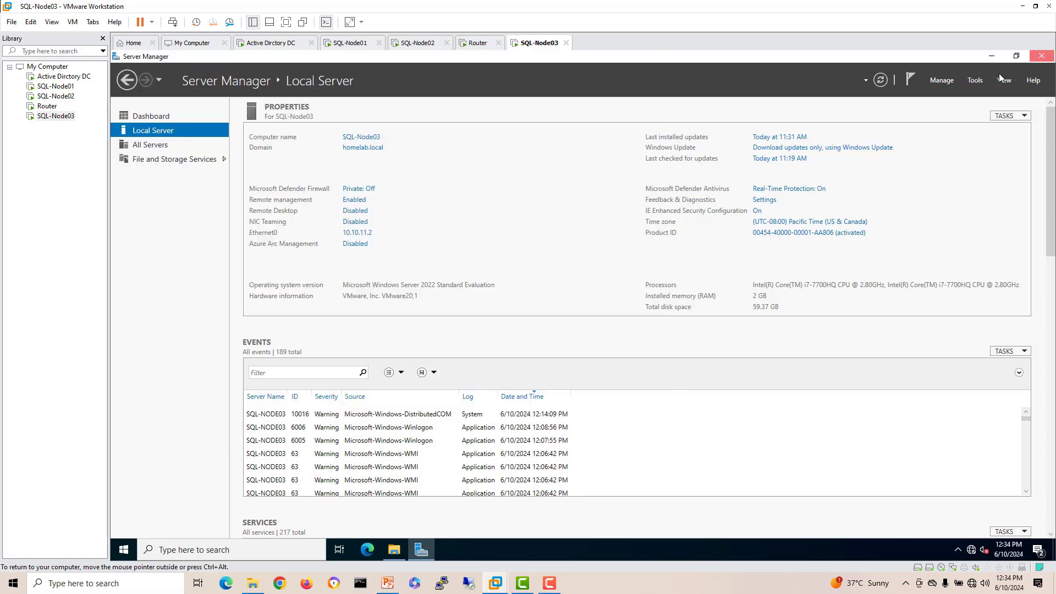
{"action": "left_click", "coordinate": [1041, 56]}
{"action": "left_click", "coordinate": [418, 44]}
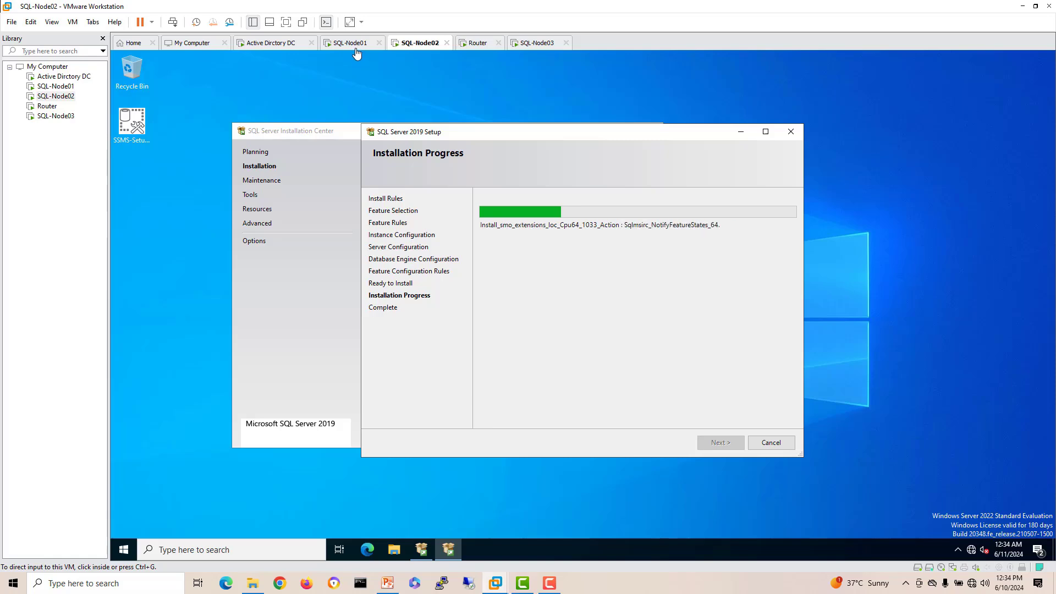
Step: Wait for SQL-Node01's SQL Server 2019 setup to complete, then close Setup and the Installation Center
{"action": "left_click", "coordinate": [352, 43]}
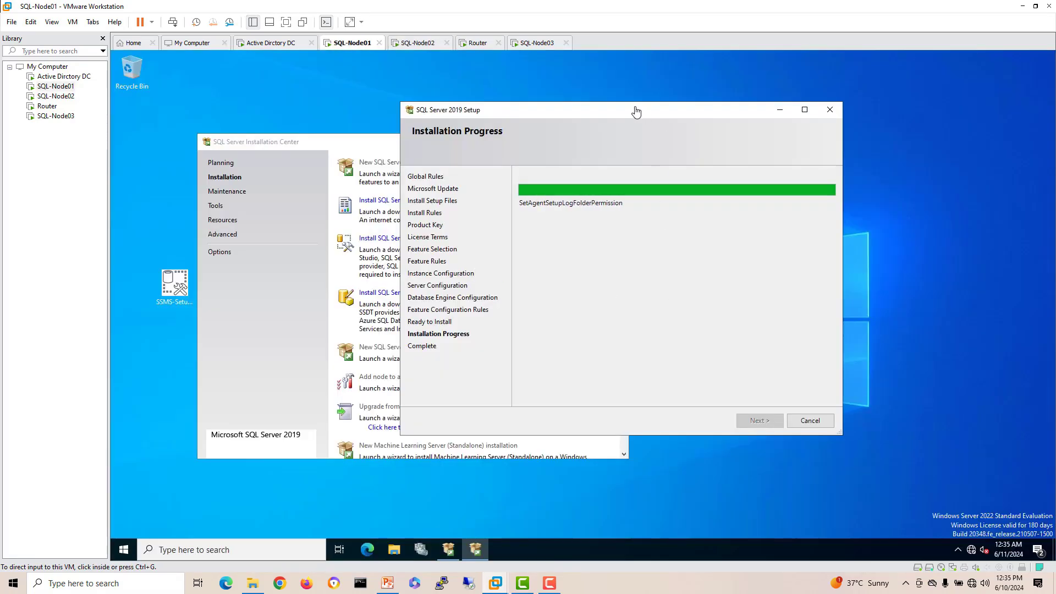
{"action": "left_click_drag", "start_coordinate": [626, 112], "coordinate": [638, 118]}
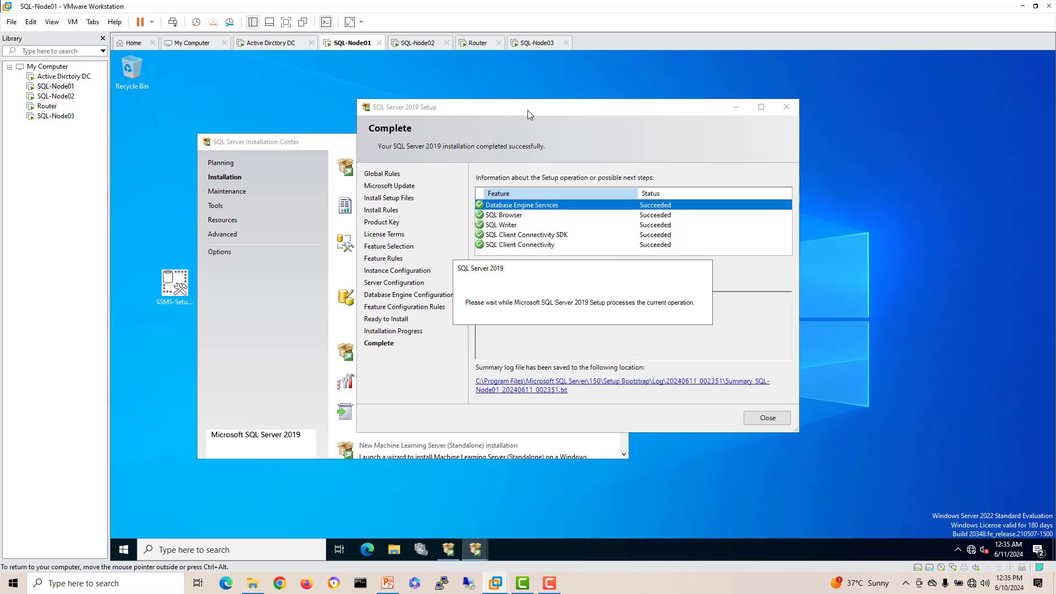
{"action": "left_click_drag", "start_coordinate": [527, 110], "coordinate": [484, 106]}
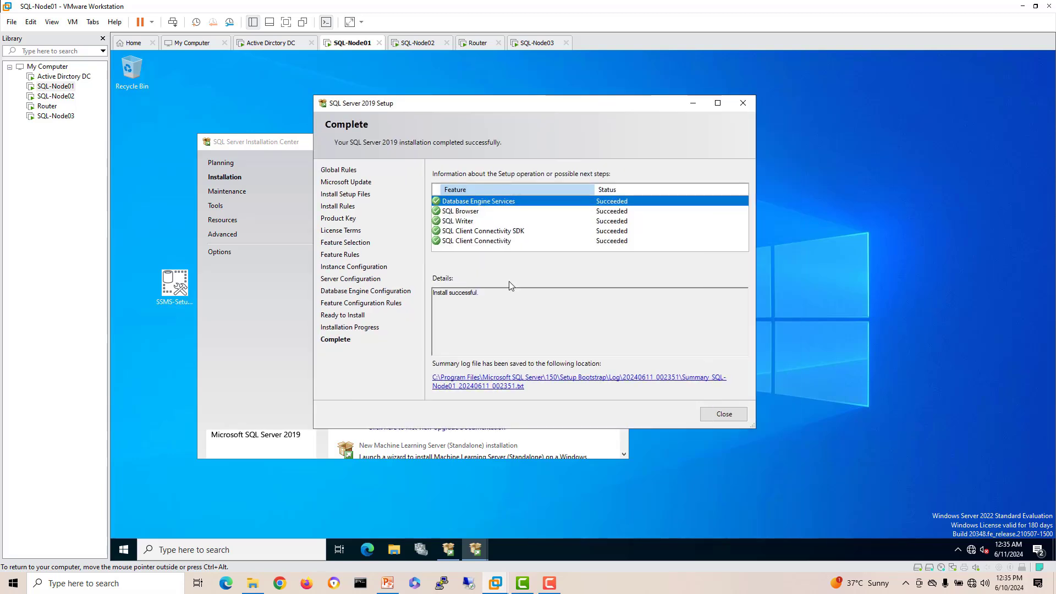
{"action": "left_click", "coordinate": [723, 415]}
{"action": "left_click", "coordinate": [616, 142]}
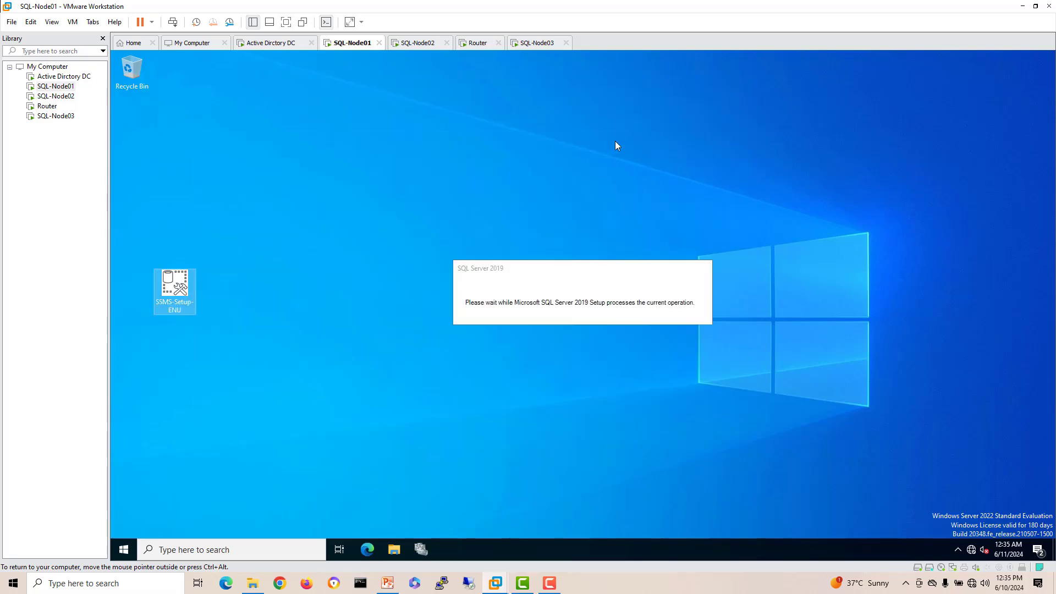
Step: Run SSMS-Setup-ENU as administrator on SQL-Node01 and start the installation
{"action": "right_click", "coordinate": [173, 279]}
{"action": "left_click", "coordinate": [214, 299]}
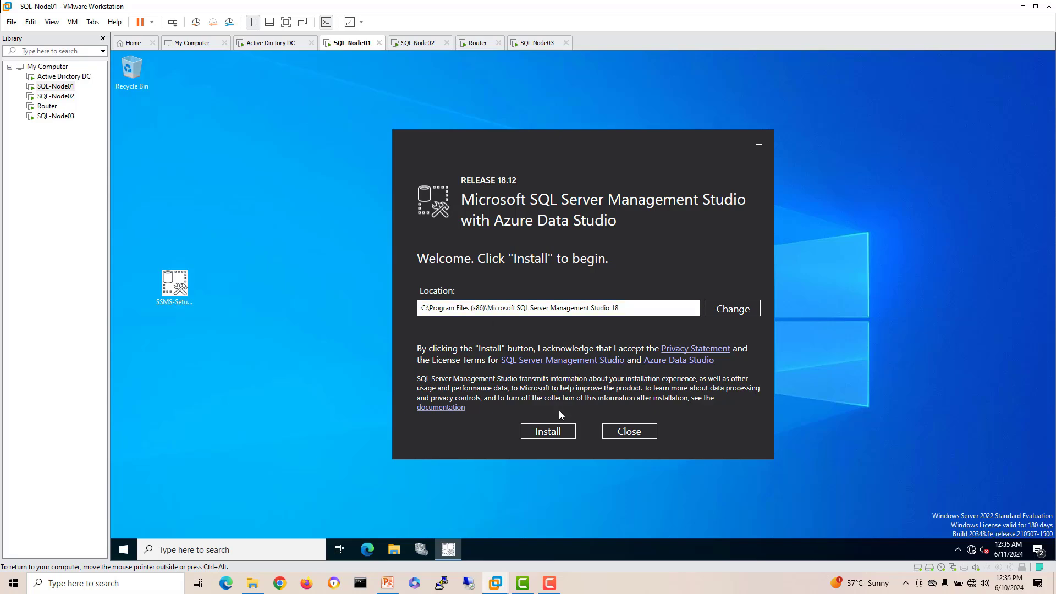
{"action": "left_click", "coordinate": [558, 433]}
{"action": "left_click_drag", "start_coordinate": [487, 142], "coordinate": [437, 112]}
Step: Monitor SQL-Node02's SQL Server setup and SQL-Node01's SSMS install, tidying the windows
{"action": "left_click", "coordinate": [416, 49]}
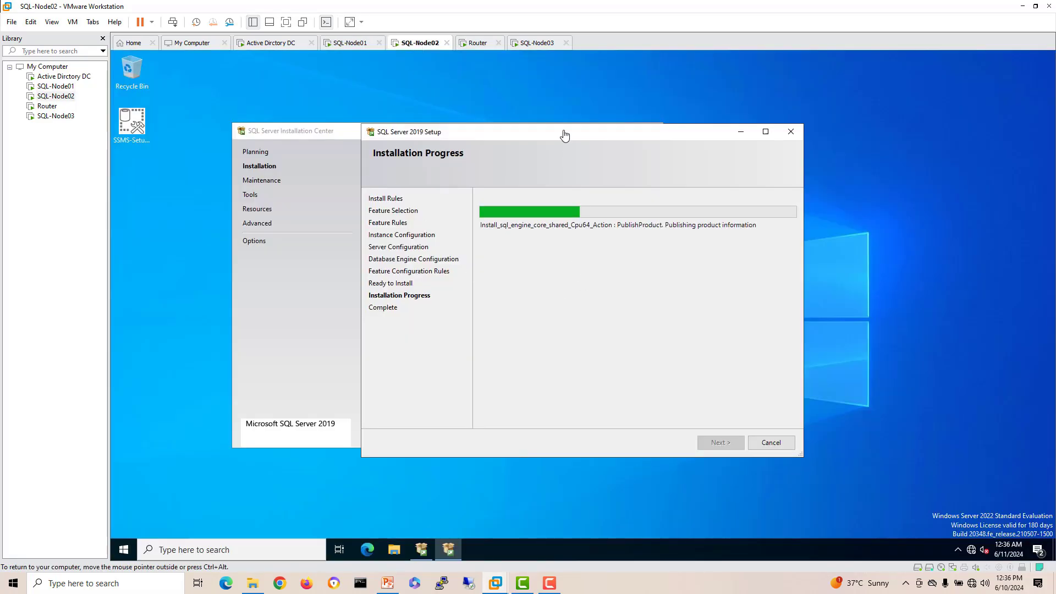
{"action": "left_click_drag", "start_coordinate": [560, 136], "coordinate": [608, 151]}
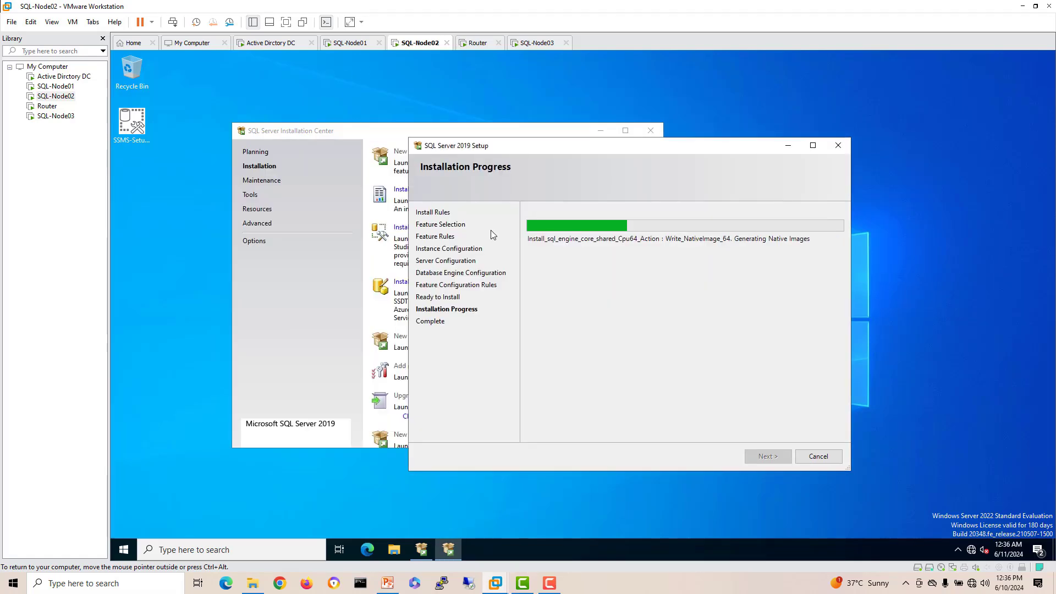
{"action": "left_click", "coordinate": [354, 45]}
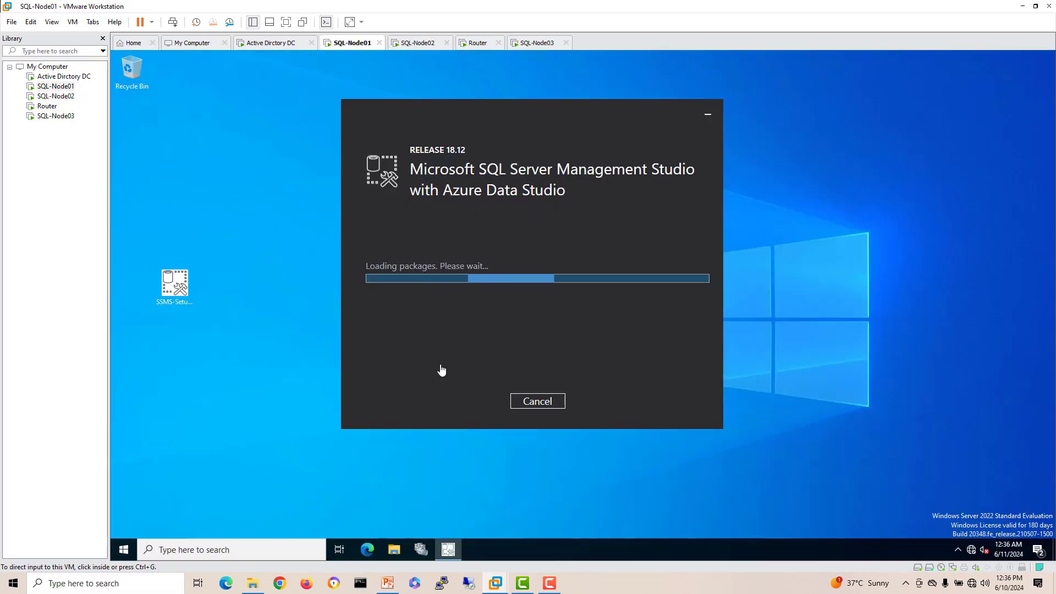
{"action": "left_click_drag", "start_coordinate": [174, 283], "coordinate": [128, 128]}
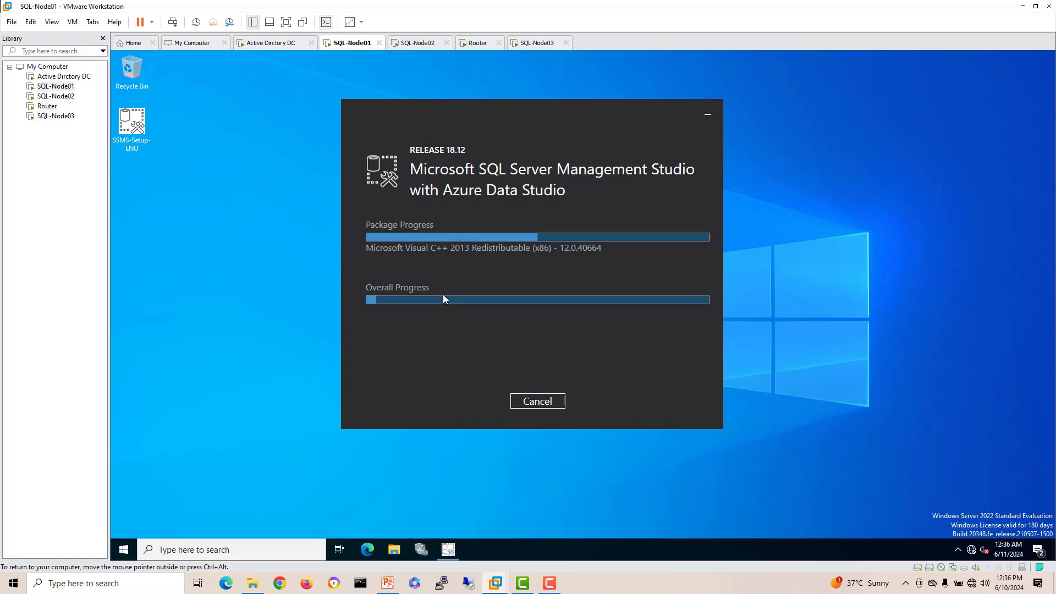
{"action": "left_click", "coordinate": [418, 44]}
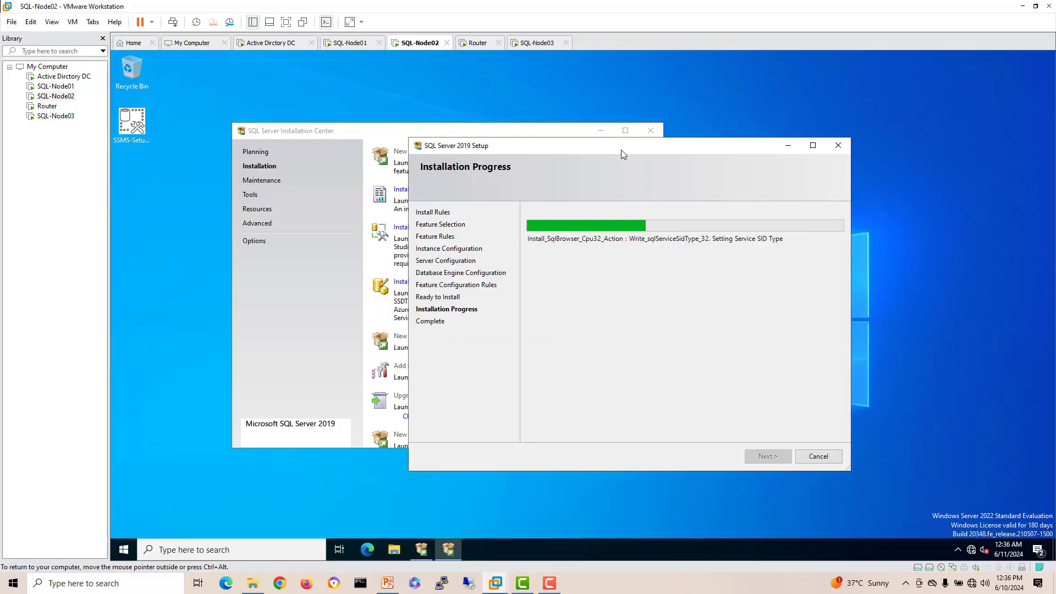
{"action": "left_click_drag", "start_coordinate": [621, 149], "coordinate": [579, 128]}
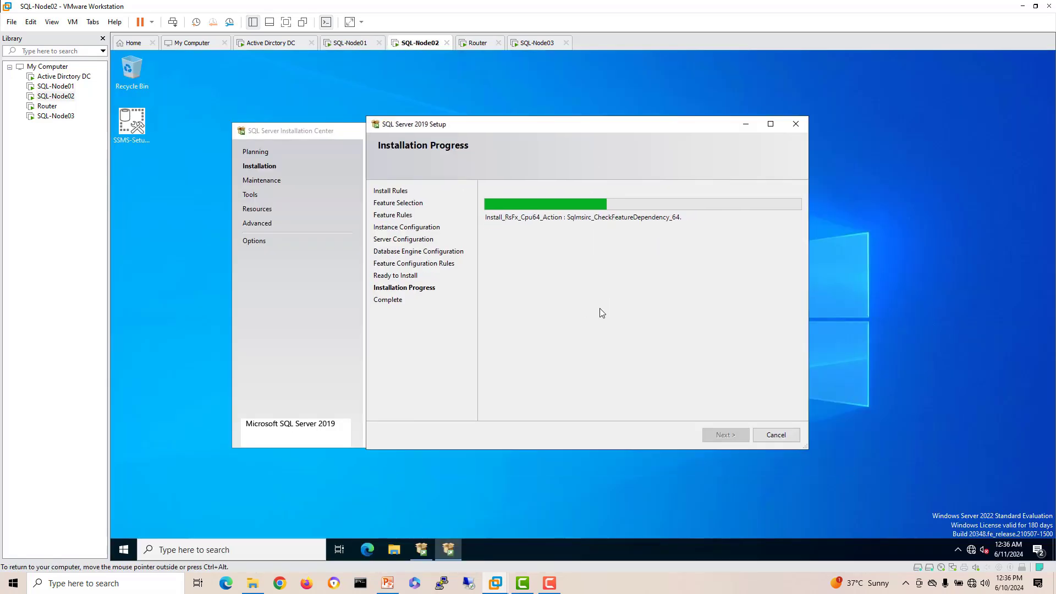
{"action": "left_click", "coordinate": [348, 44]}
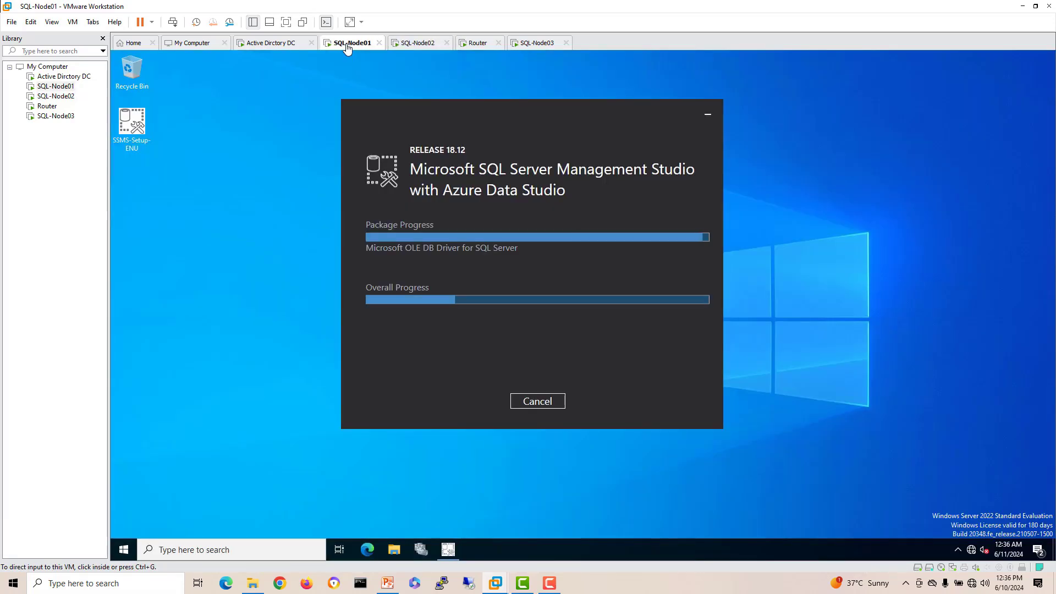
{"action": "left_click_drag", "start_coordinate": [492, 110], "coordinate": [492, 110]}
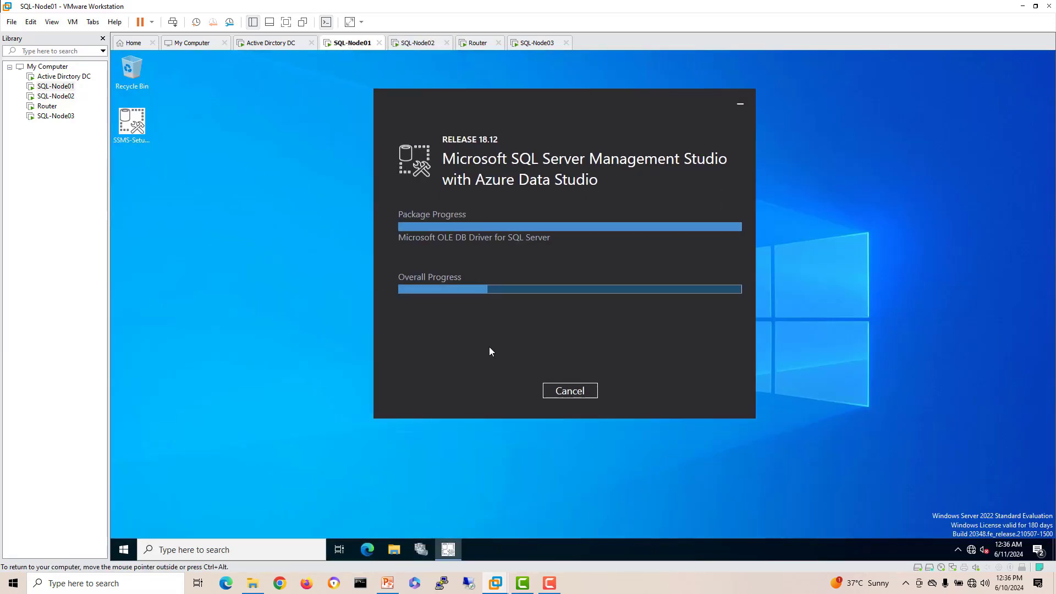
{"action": "left_click", "coordinate": [190, 551]}
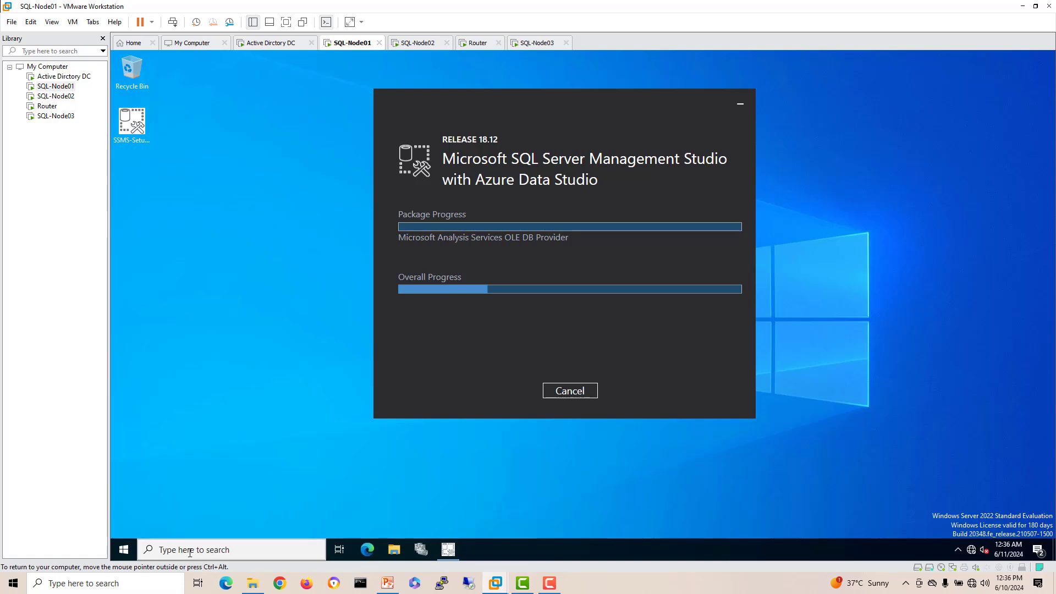
Step: Open SQL Server 2019 Configuration Manager and list the SQL Server services
{"action": "type", "text": "sql"}
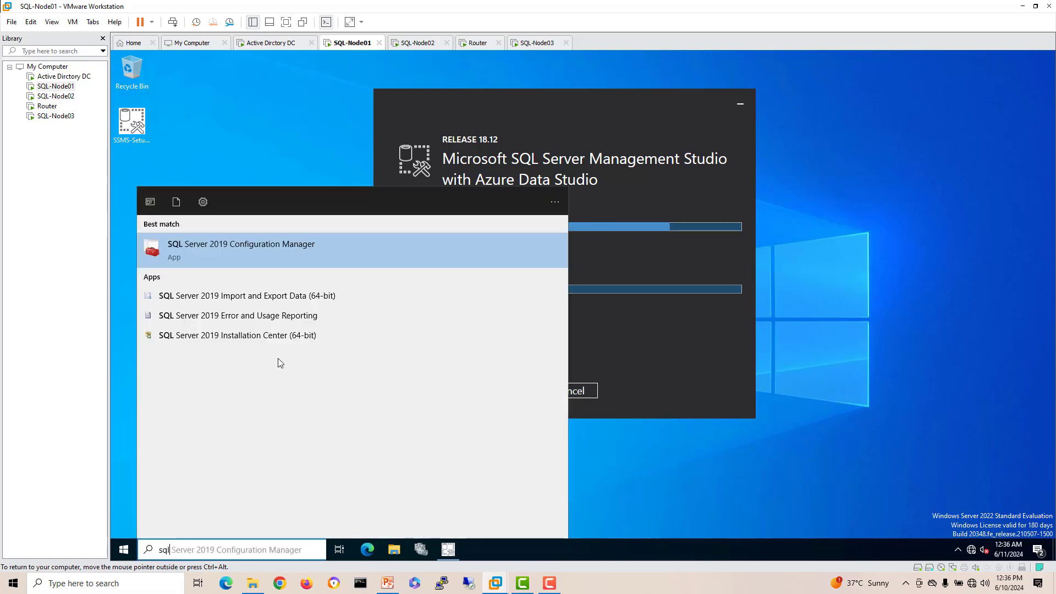
{"action": "left_click", "coordinate": [268, 248]}
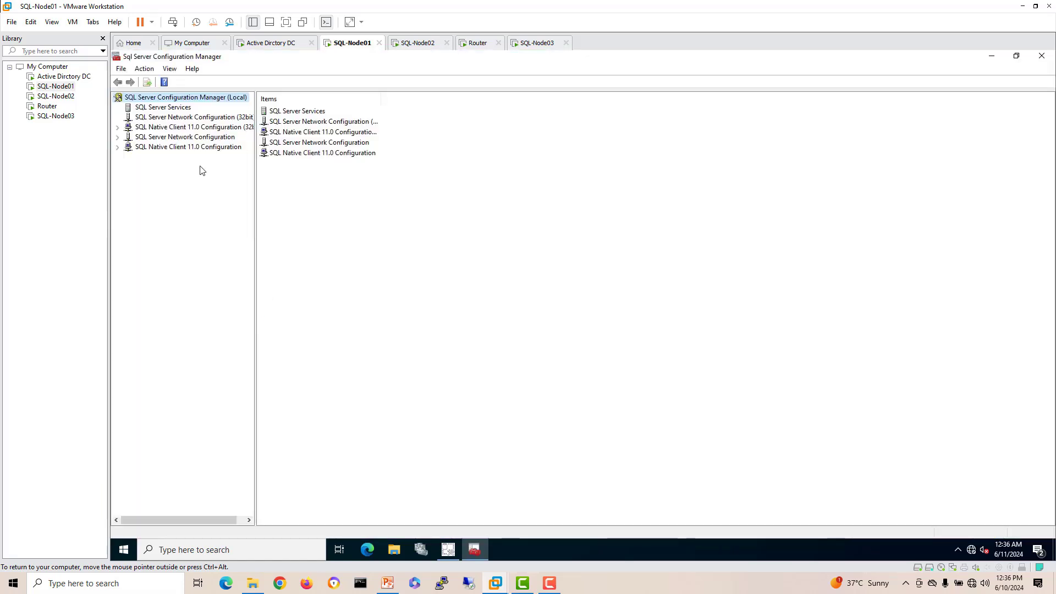
{"action": "left_click", "coordinate": [148, 110]}
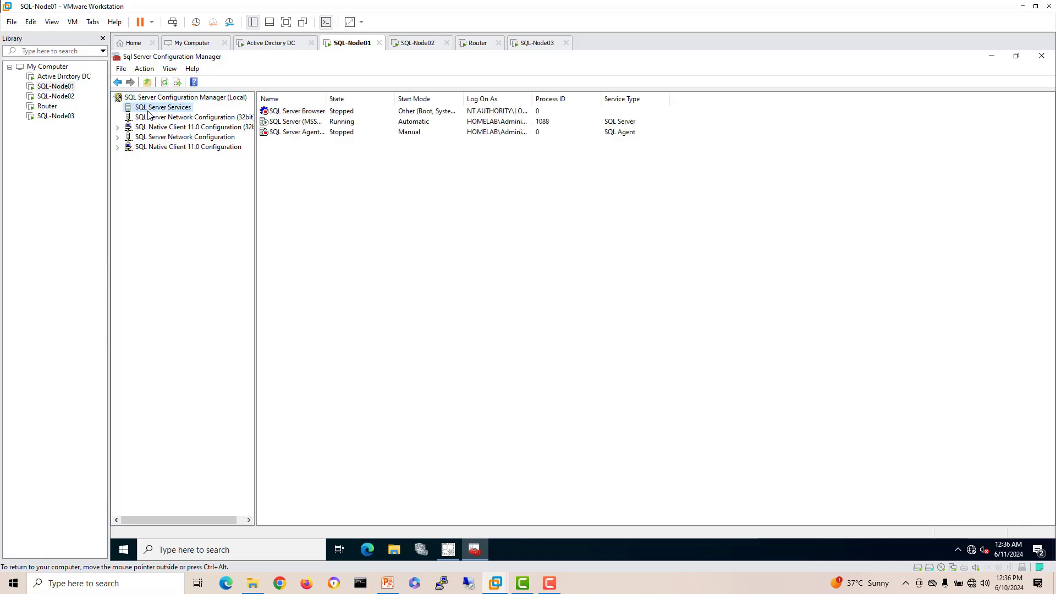
{"action": "double_click", "coordinate": [326, 98]}
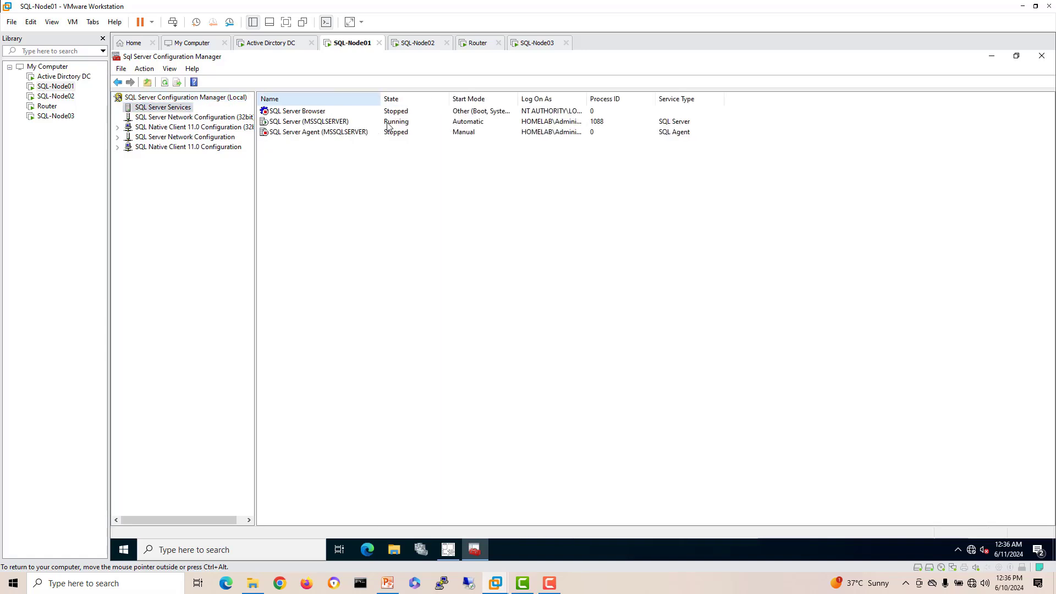
{"action": "left_click", "coordinate": [312, 134]}
Step: In the Services console, set SQL Server Agent to Automatic startup and start it
{"action": "left_click", "coordinate": [229, 547]}
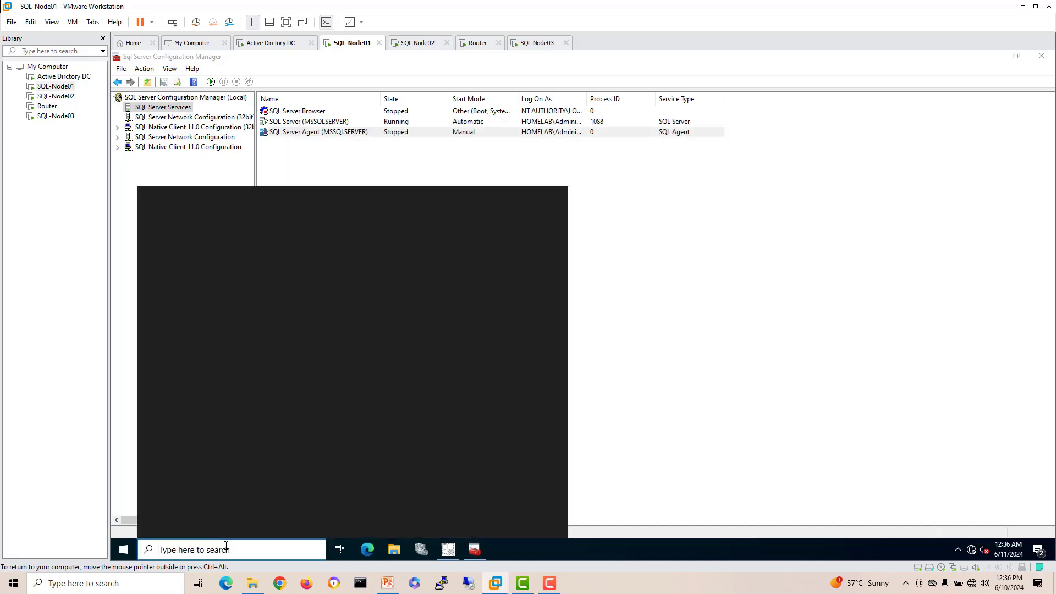
{"action": "type", "text": "serv"}
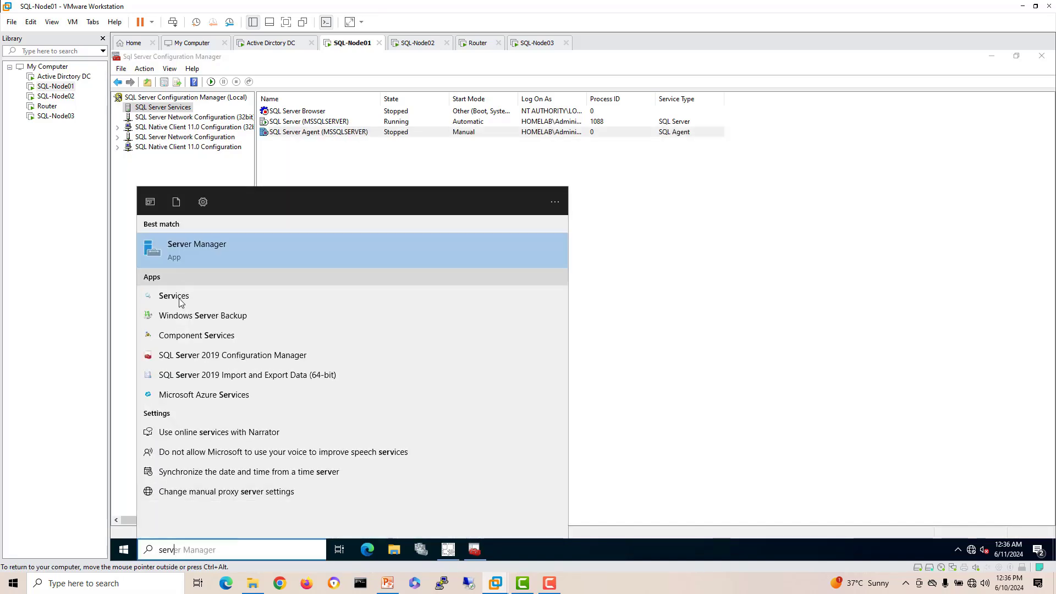
{"action": "left_click", "coordinate": [179, 297]}
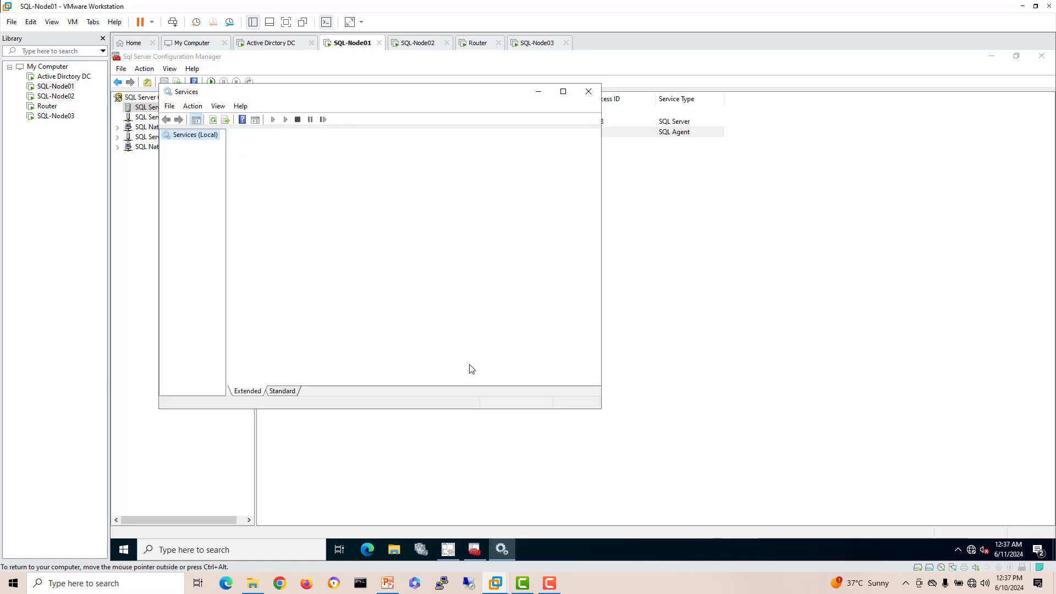
{"action": "left_click", "coordinate": [402, 287]}
{"action": "key", "text": "s"}
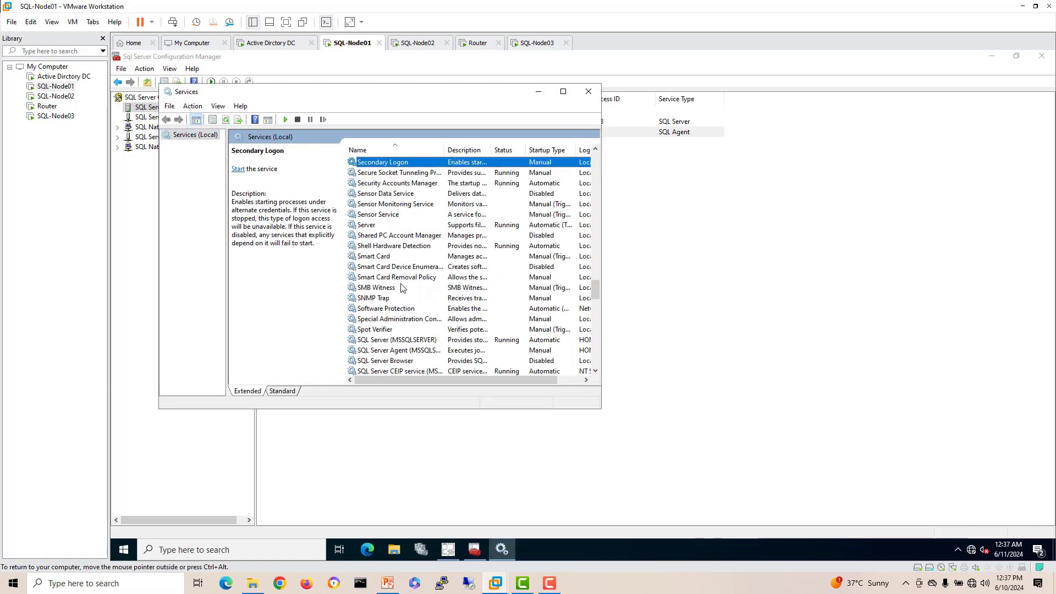
{"action": "left_click", "coordinate": [413, 351]}
{"action": "right_click", "coordinate": [413, 351]}
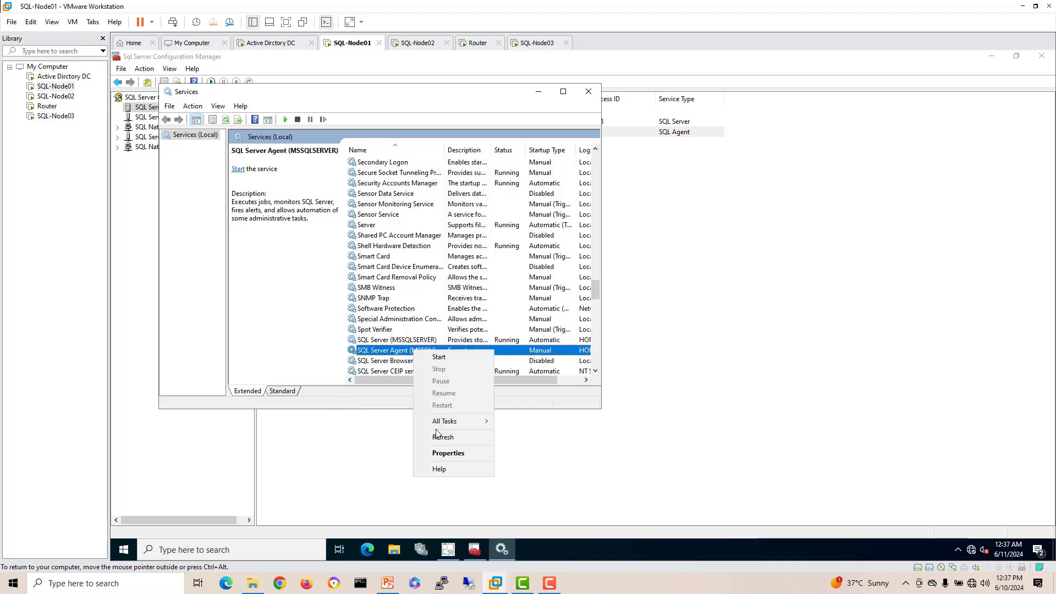
{"action": "left_click", "coordinate": [447, 454]}
{"action": "left_click", "coordinate": [330, 245]}
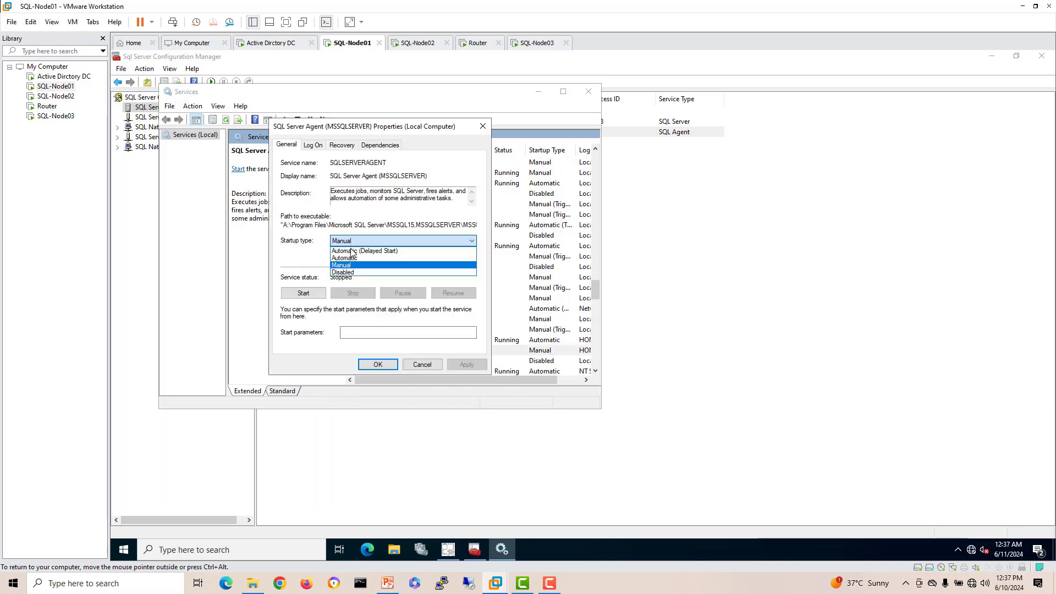
{"action": "left_click", "coordinate": [336, 258]}
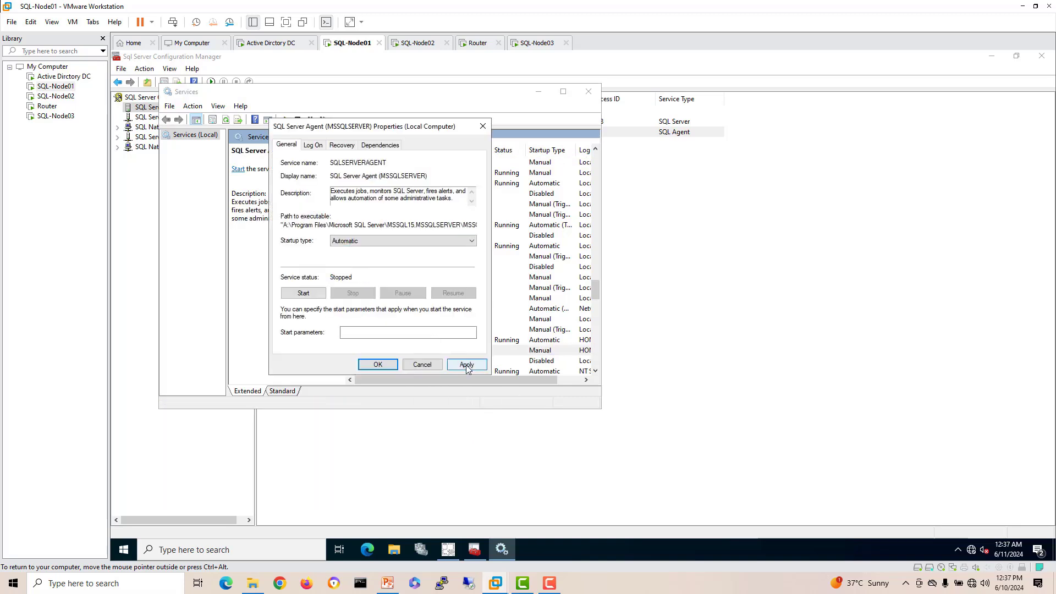
{"action": "left_click", "coordinate": [318, 295]}
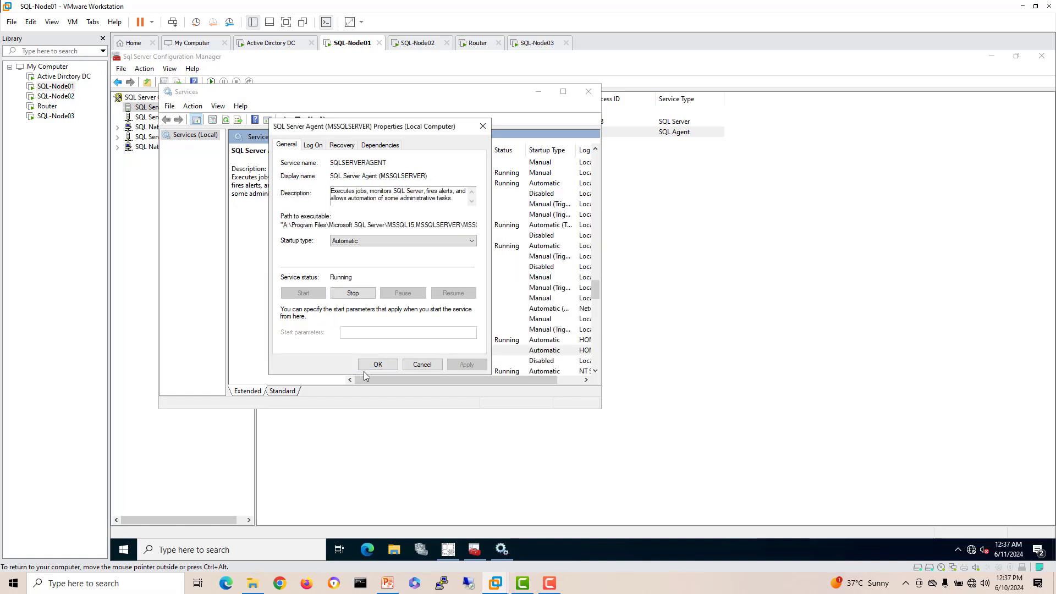
{"action": "left_click", "coordinate": [378, 364]}
Step: Widen the Log On As column to check the SQL service accounts, then close Services
{"action": "left_click_drag", "start_coordinate": [603, 265], "coordinate": [772, 265]}
{"action": "left_click_drag", "start_coordinate": [620, 146], "coordinate": [690, 146]}
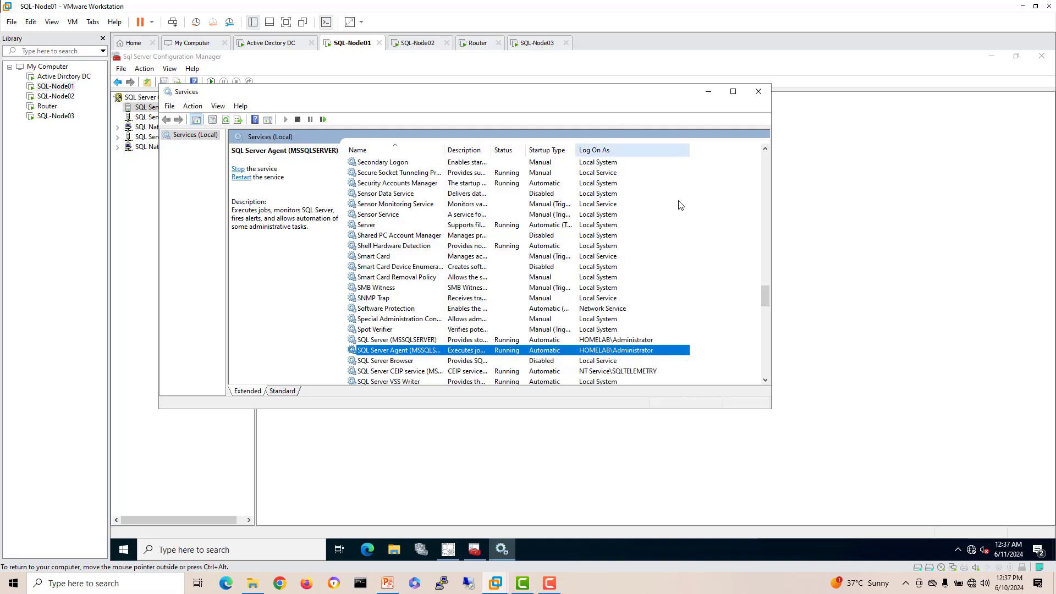
{"action": "left_click", "coordinate": [647, 341]}
{"action": "left_click", "coordinate": [648, 351]}
{"action": "left_click", "coordinate": [759, 92]}
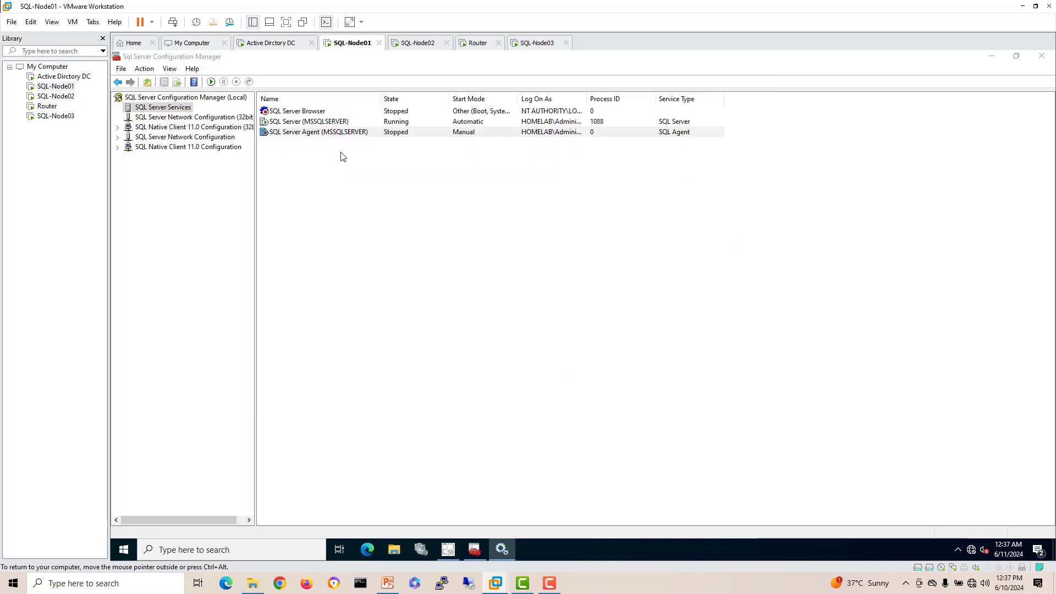
Step: Refresh the SQL Server Services list and widen its Name column
{"action": "right_click", "coordinate": [168, 107]}
{"action": "left_click", "coordinate": [202, 146]}
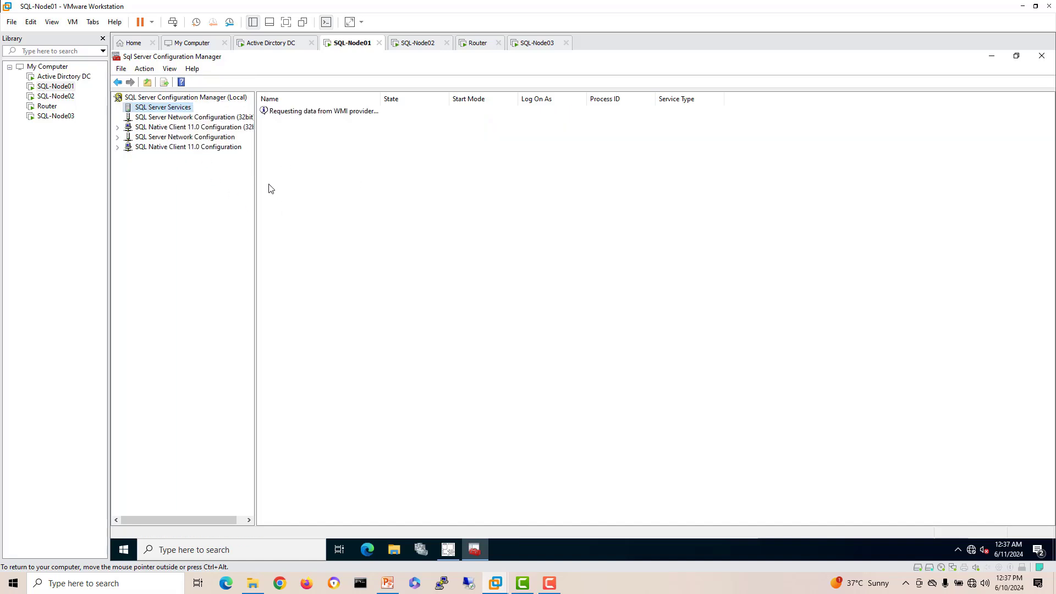
{"action": "left_click_drag", "start_coordinate": [378, 99], "coordinate": [426, 99]}
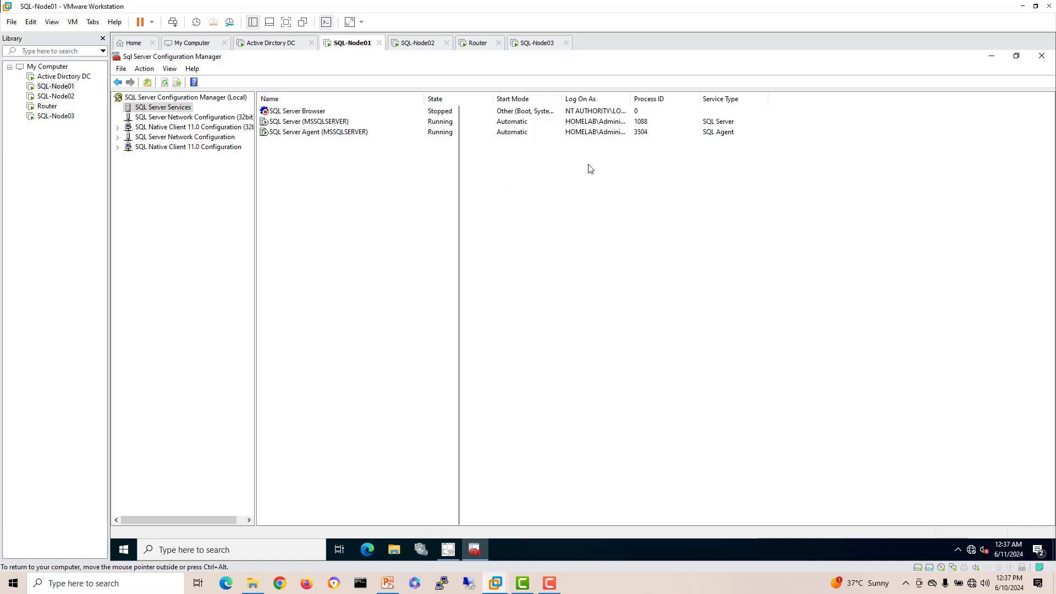
Step: Enable Always On Availability Groups for MSSQLSERVER on cluster WSFC, applying and accepting the restart warning
{"action": "left_click_drag", "start_coordinate": [632, 99], "coordinate": [646, 99]}
{"action": "right_click", "coordinate": [327, 124]}
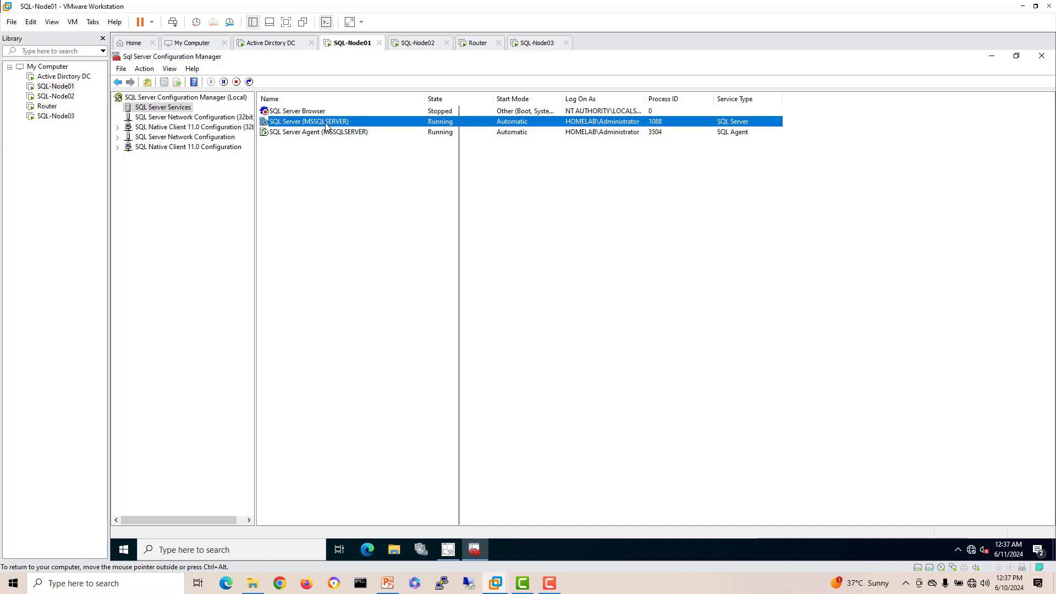
{"action": "left_click", "coordinate": [345, 194]}
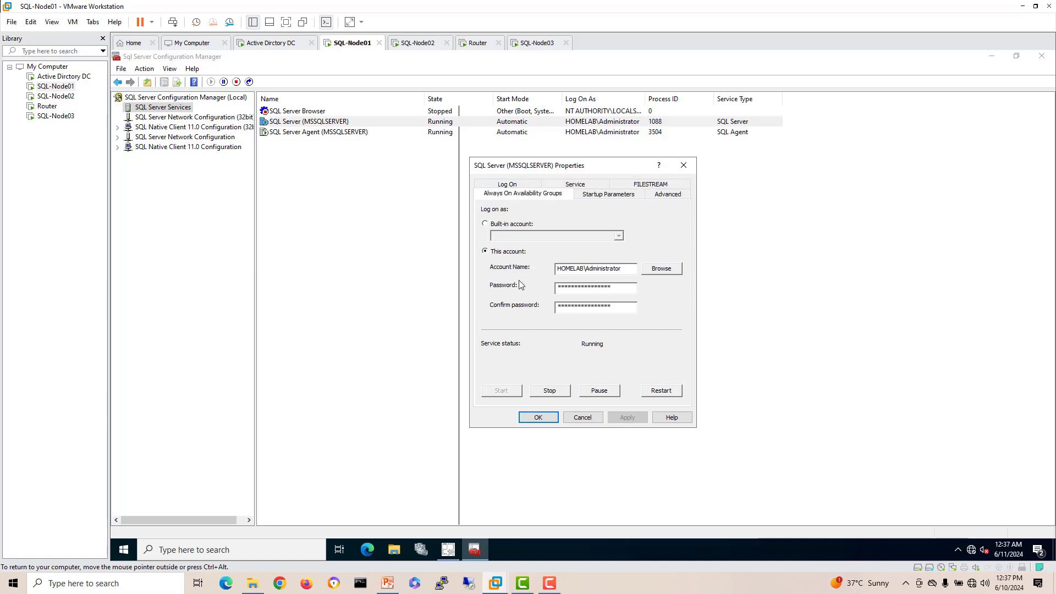
{"action": "left_click", "coordinate": [527, 191]}
{"action": "left_click_drag", "start_coordinate": [510, 226], "coordinate": [492, 226]}
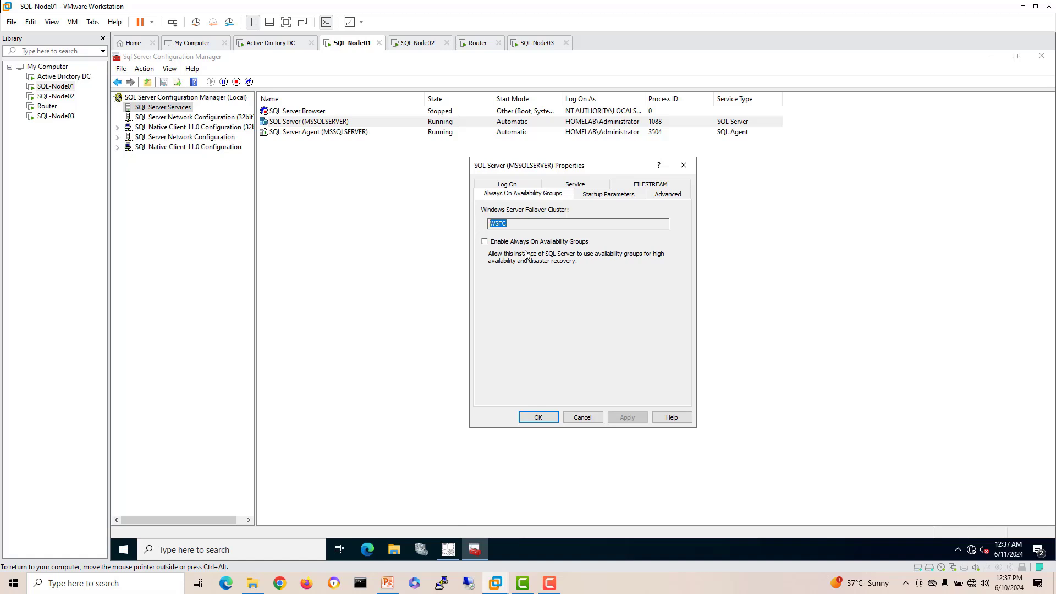
{"action": "left_click", "coordinate": [544, 244]}
{"action": "left_click_drag", "start_coordinate": [506, 227], "coordinate": [461, 226]}
{"action": "left_click", "coordinate": [632, 419]}
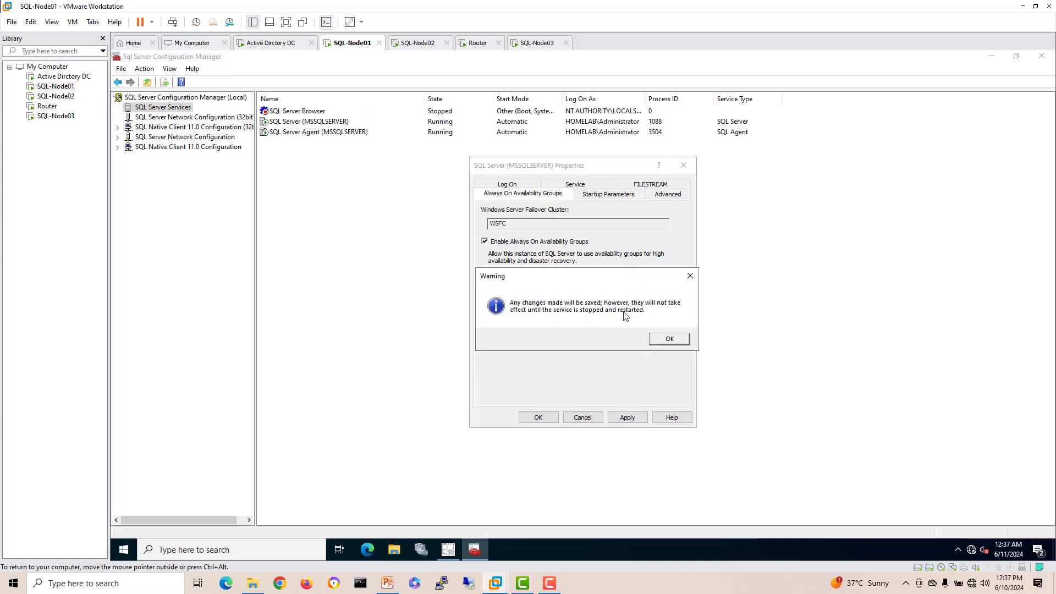
{"action": "left_click", "coordinate": [669, 338]}
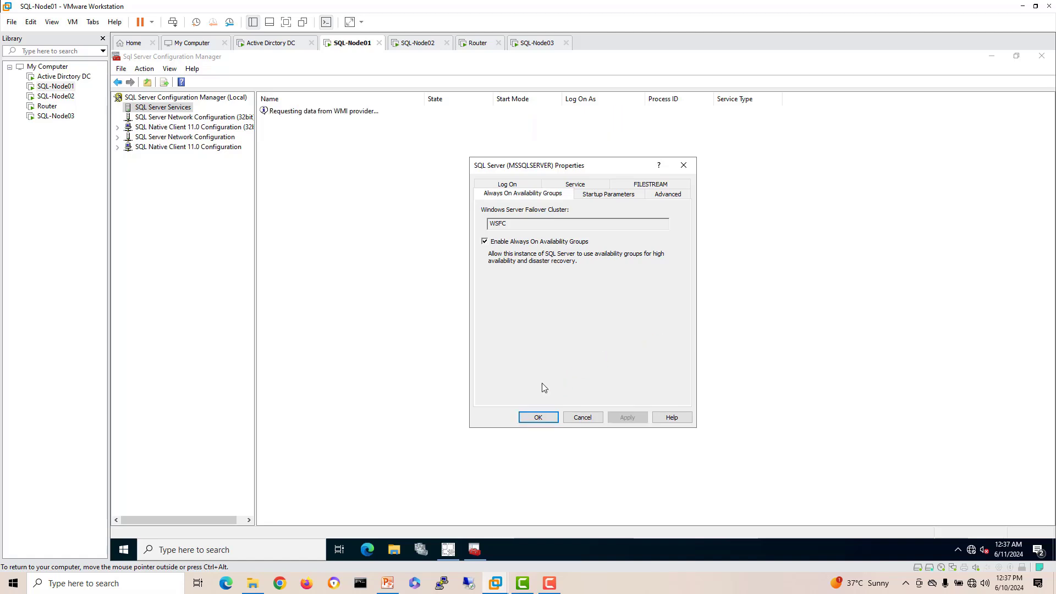
{"action": "left_click", "coordinate": [537, 417]}
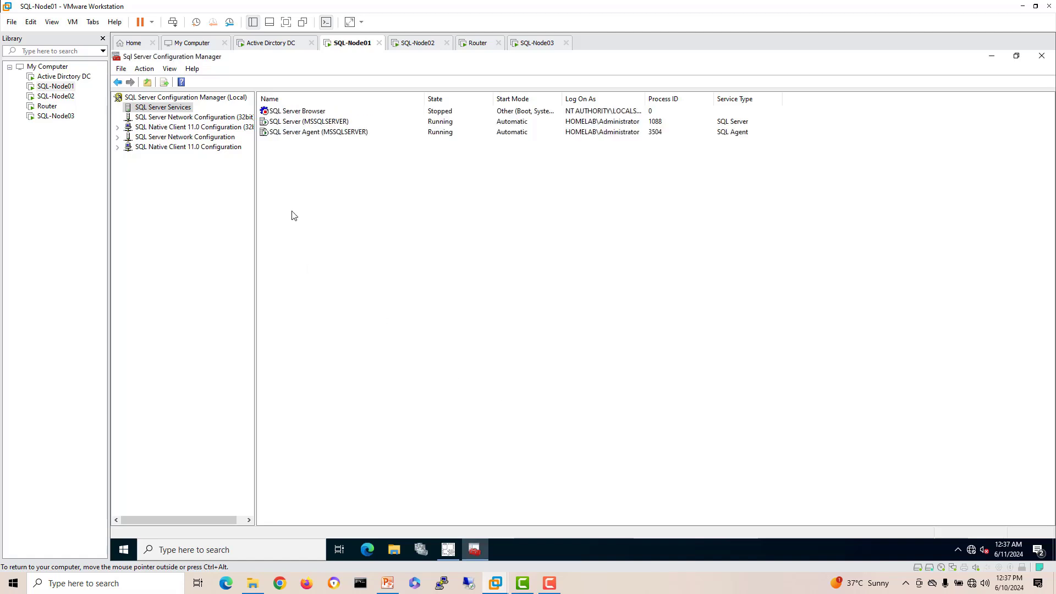
{"action": "left_click", "coordinate": [297, 124]}
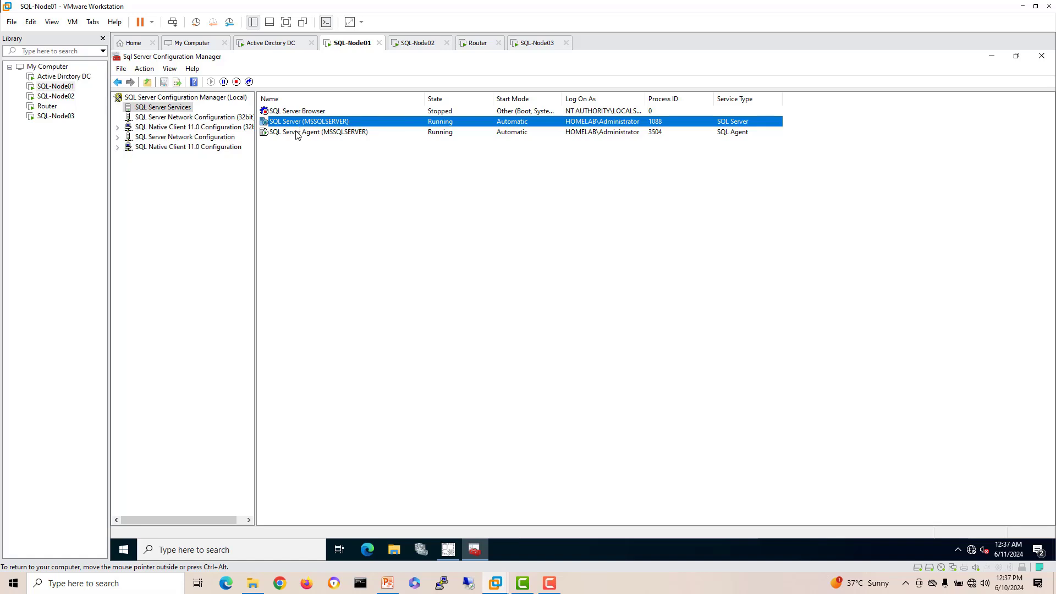
{"action": "left_click", "coordinate": [298, 133]}
Step: Restart the SQL Server (MSSQLSERVER) service on SQL-Node01, checking the SSMS installer meanwhile
{"action": "left_click", "coordinate": [297, 122]}
{"action": "right_click", "coordinate": [297, 122]}
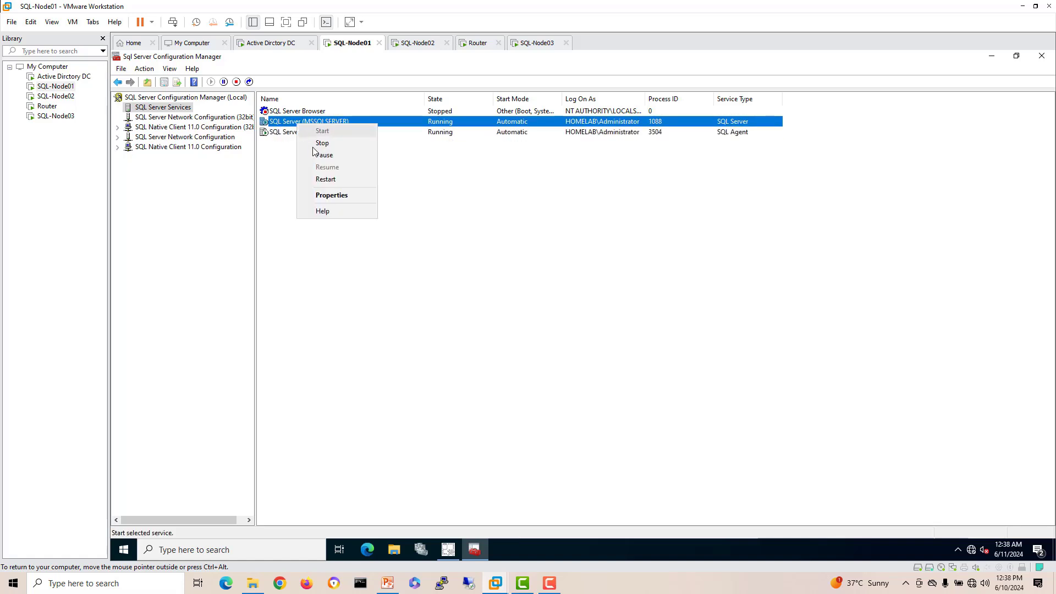
{"action": "left_click", "coordinate": [318, 181]}
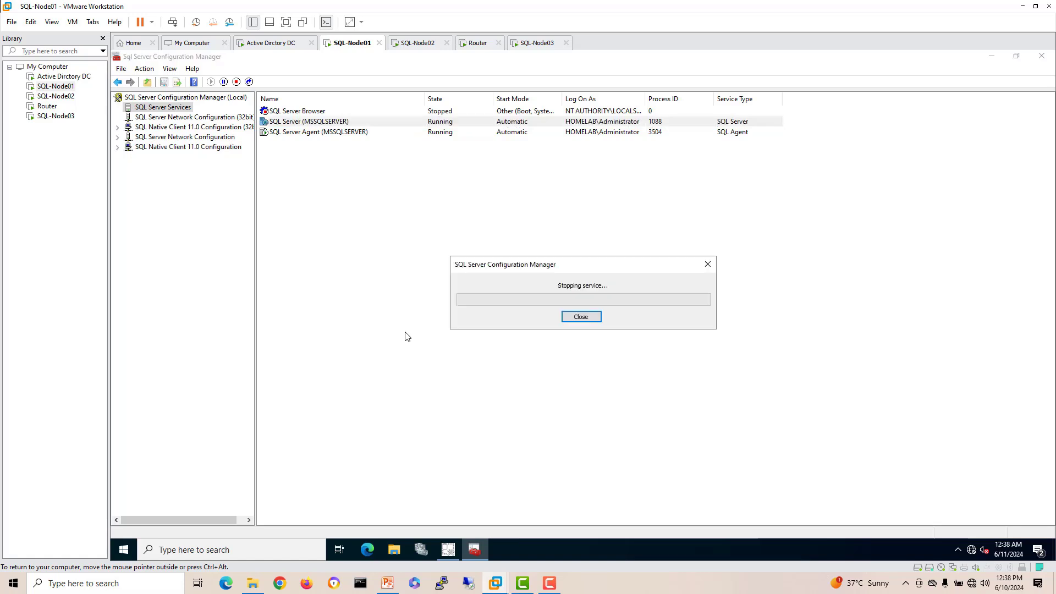
{"action": "left_click", "coordinate": [446, 551]}
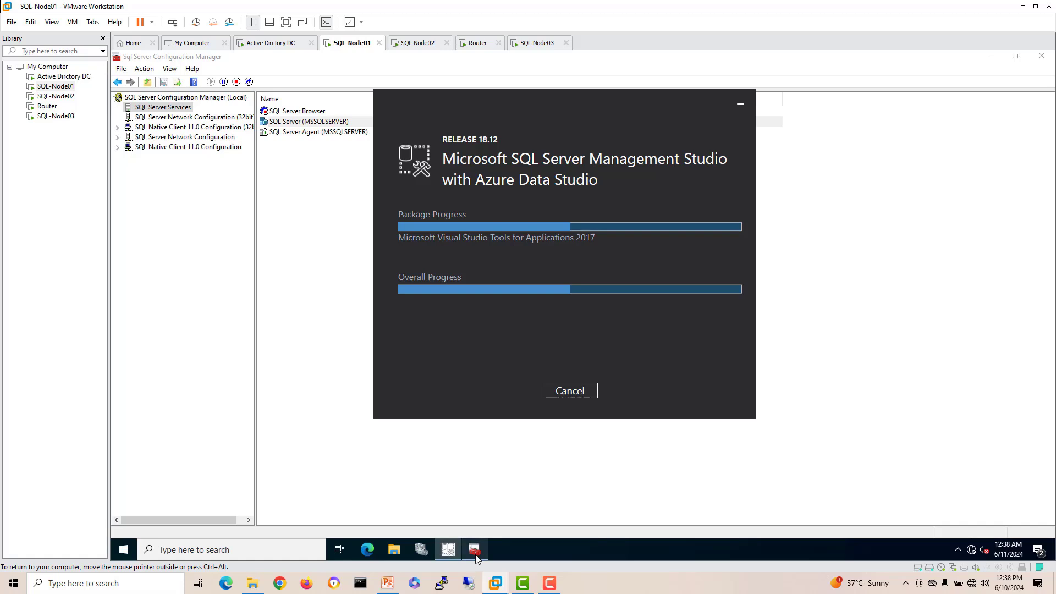
{"action": "left_click", "coordinate": [475, 553]}
Step: Check SQL-Node02's setup, then close SQL Server Configuration Manager on SQL-Node01
{"action": "left_click", "coordinate": [409, 46]}
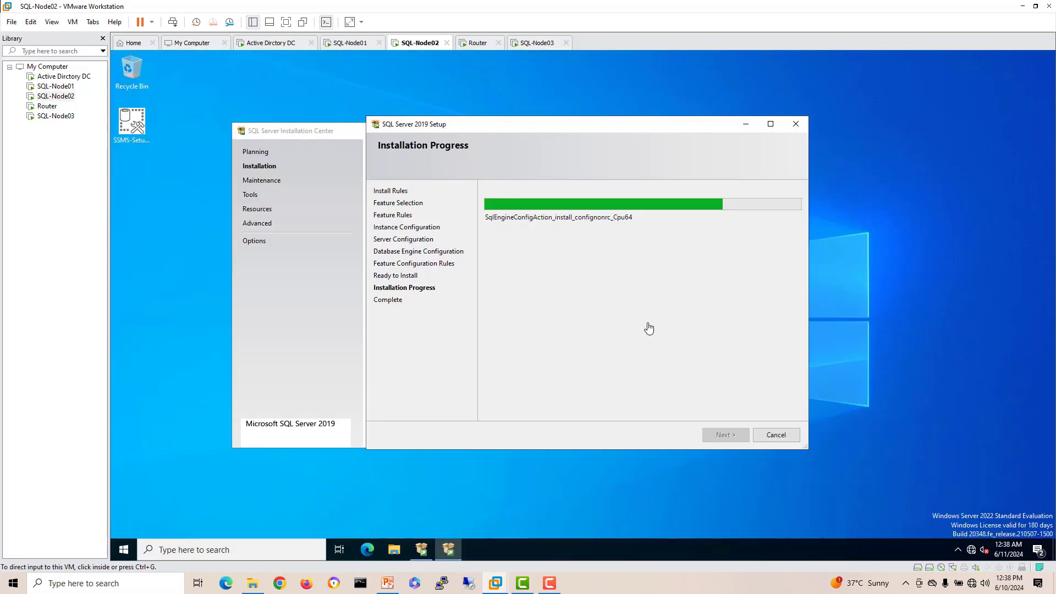
{"action": "left_click_drag", "start_coordinate": [607, 124], "coordinate": [656, 147]}
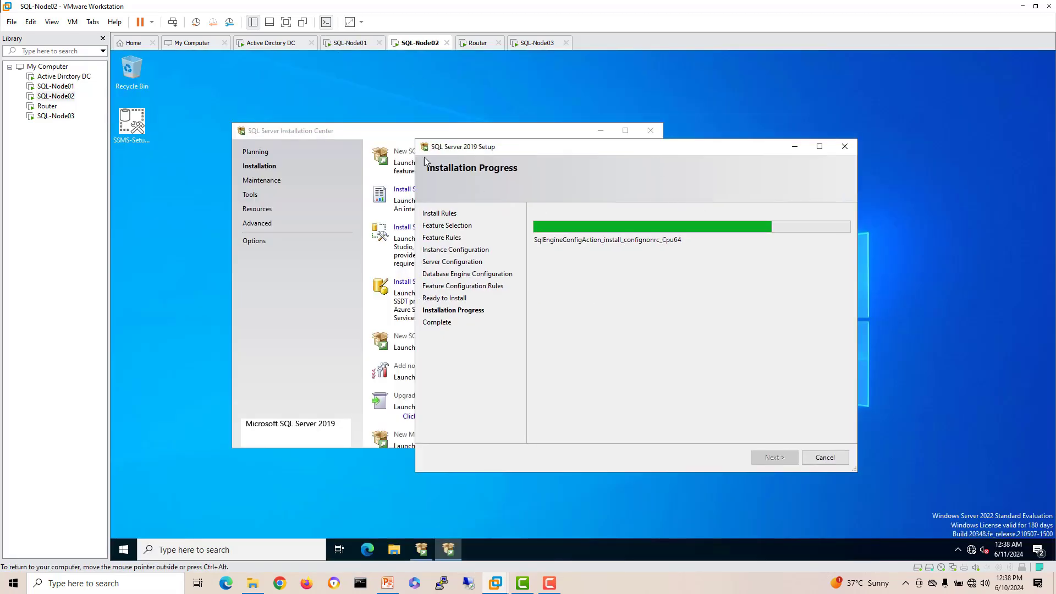
{"action": "left_click", "coordinate": [355, 44]}
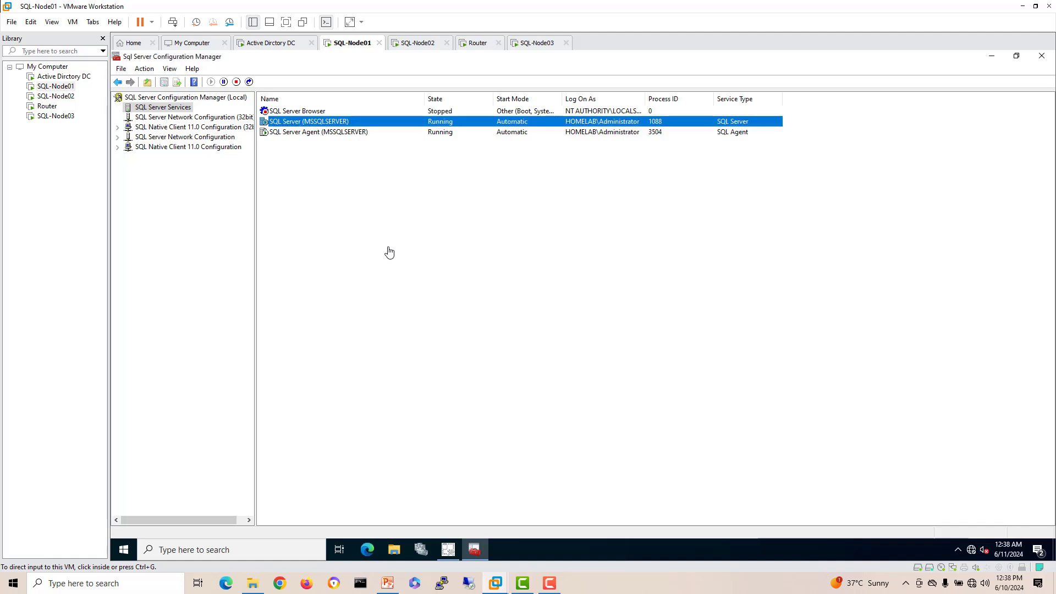
{"action": "left_click", "coordinate": [326, 135]}
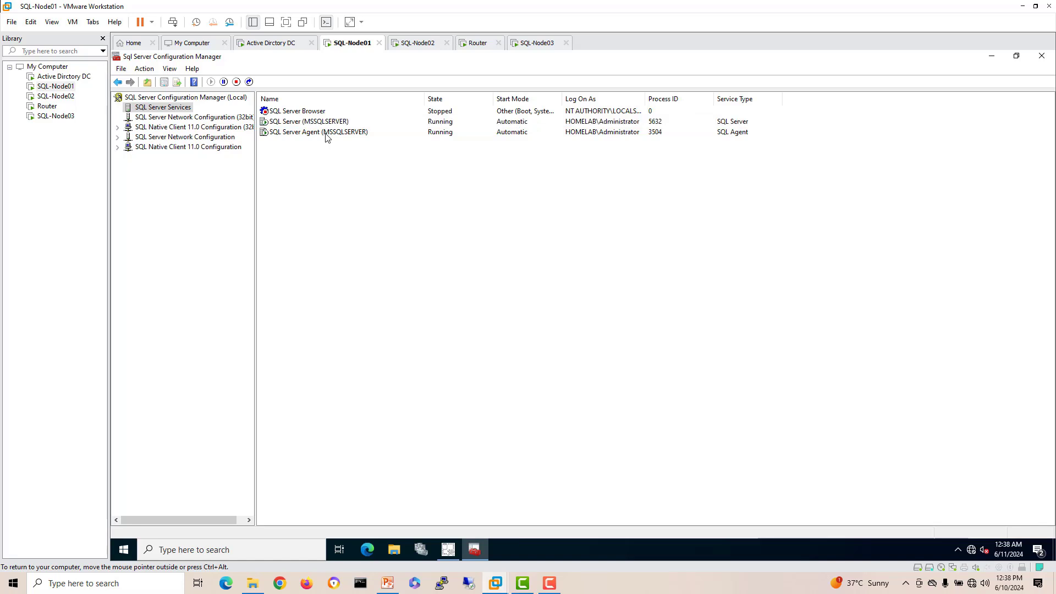
{"action": "left_click", "coordinate": [326, 134]}
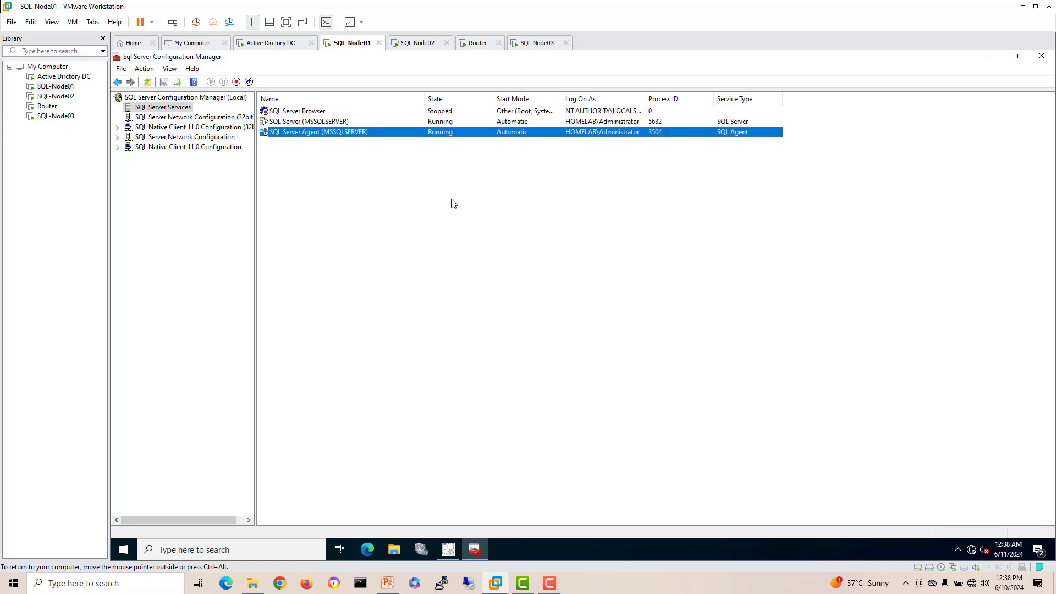
{"action": "left_click", "coordinate": [1041, 56]}
{"action": "left_click_drag", "start_coordinate": [527, 104], "coordinate": [464, 103]}
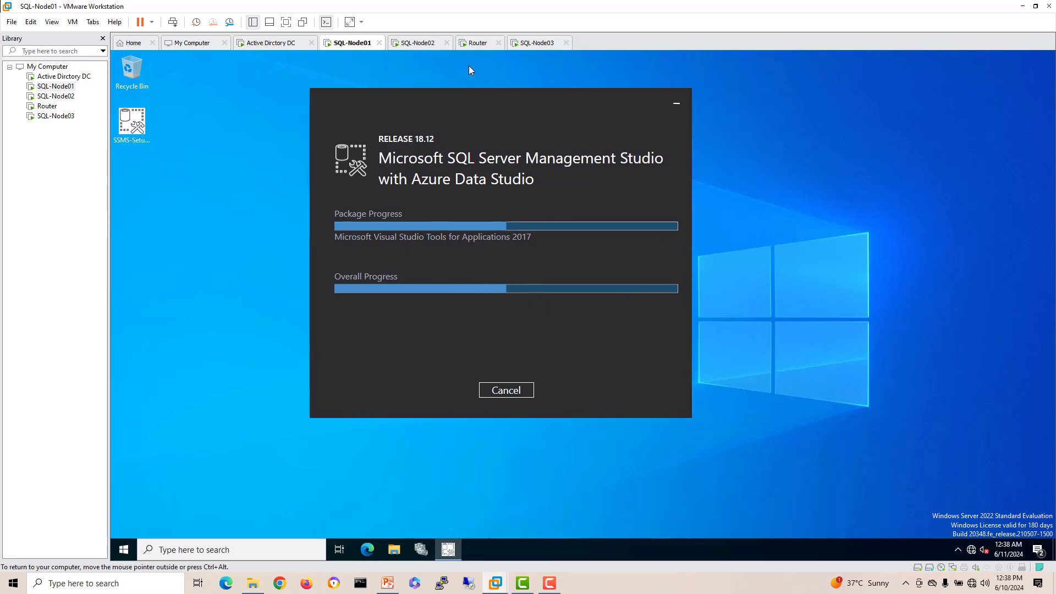
{"action": "left_click", "coordinate": [418, 43]}
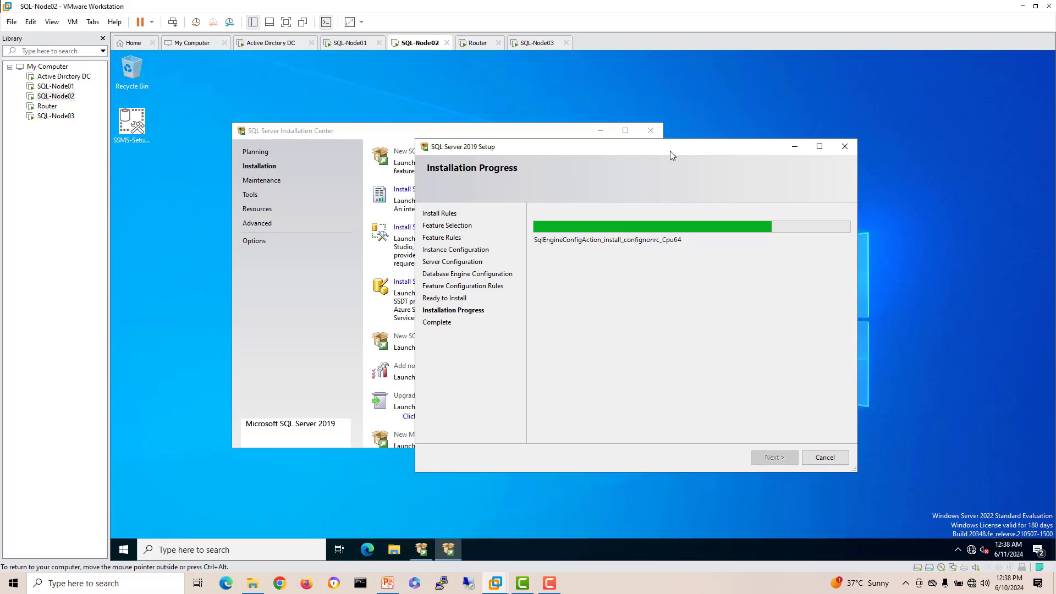
{"action": "left_click_drag", "start_coordinate": [670, 151], "coordinate": [656, 126]}
{"action": "left_click", "coordinate": [349, 43]}
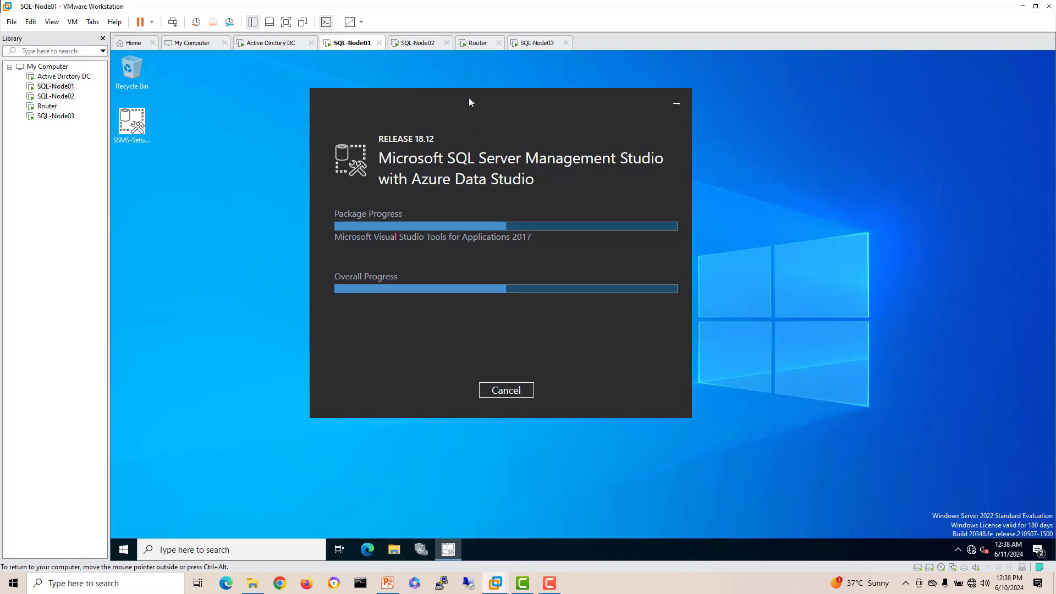
{"action": "left_click_drag", "start_coordinate": [469, 97], "coordinate": [507, 95]}
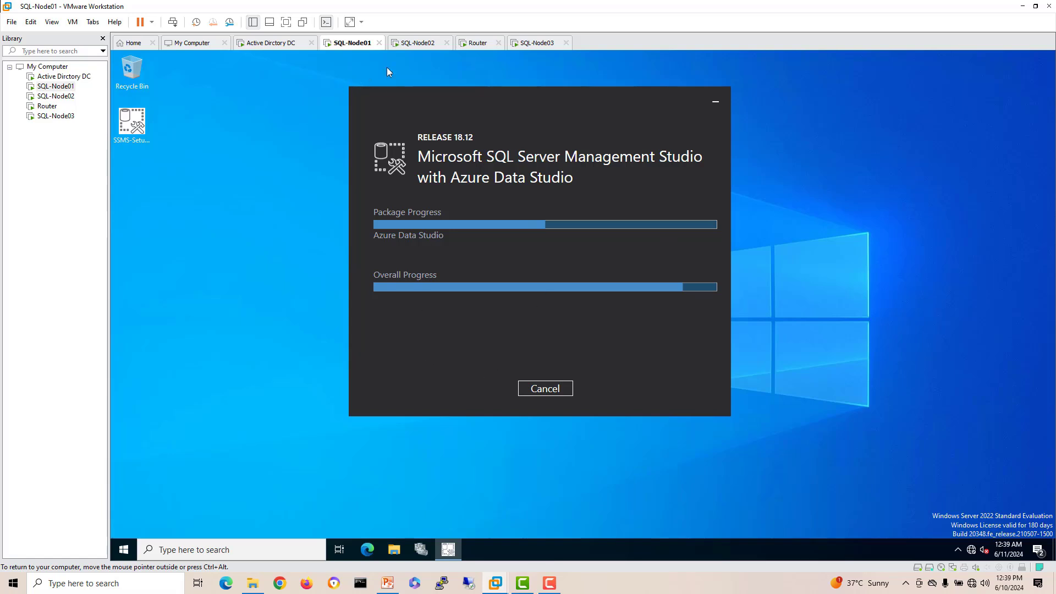
Step: Review SQL-Node02's completed SQL Server setup and close Setup and the Installation Center
{"action": "left_click", "coordinate": [416, 43]}
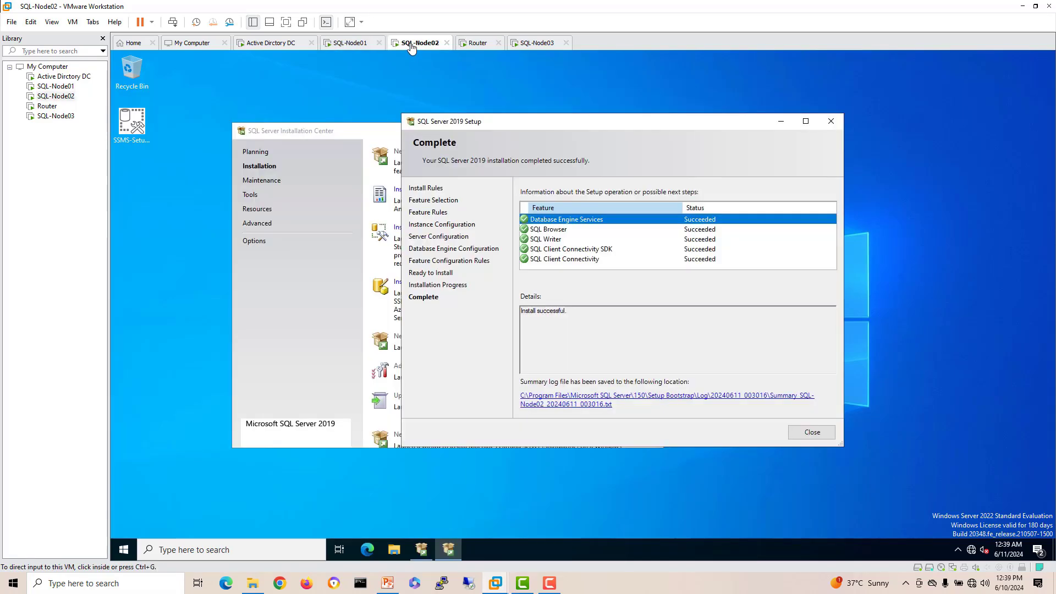
{"action": "left_click", "coordinate": [556, 249]}
{"action": "left_click", "coordinate": [810, 432]}
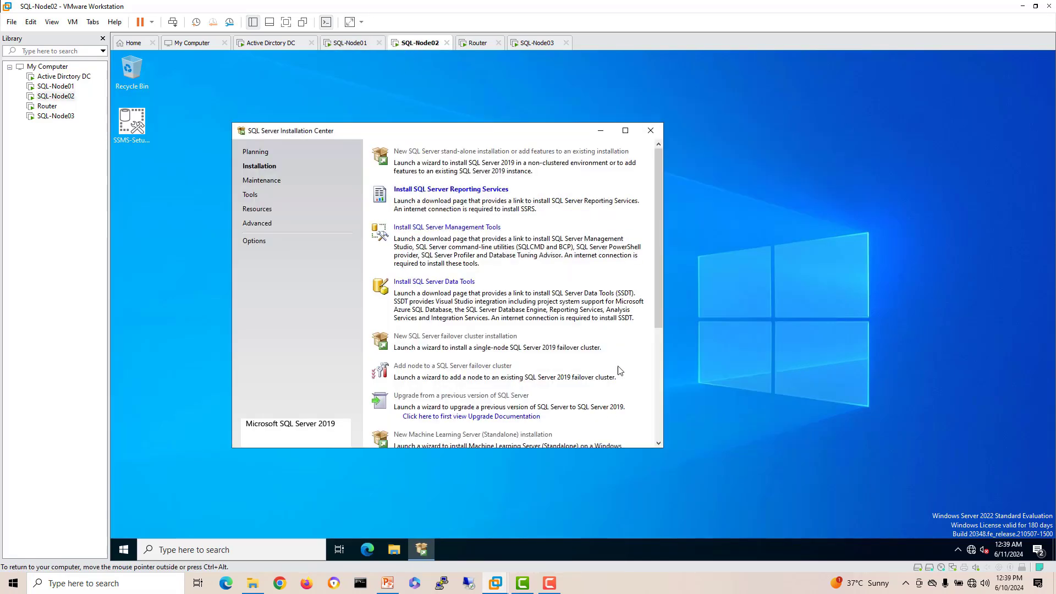
{"action": "left_click", "coordinate": [650, 131]}
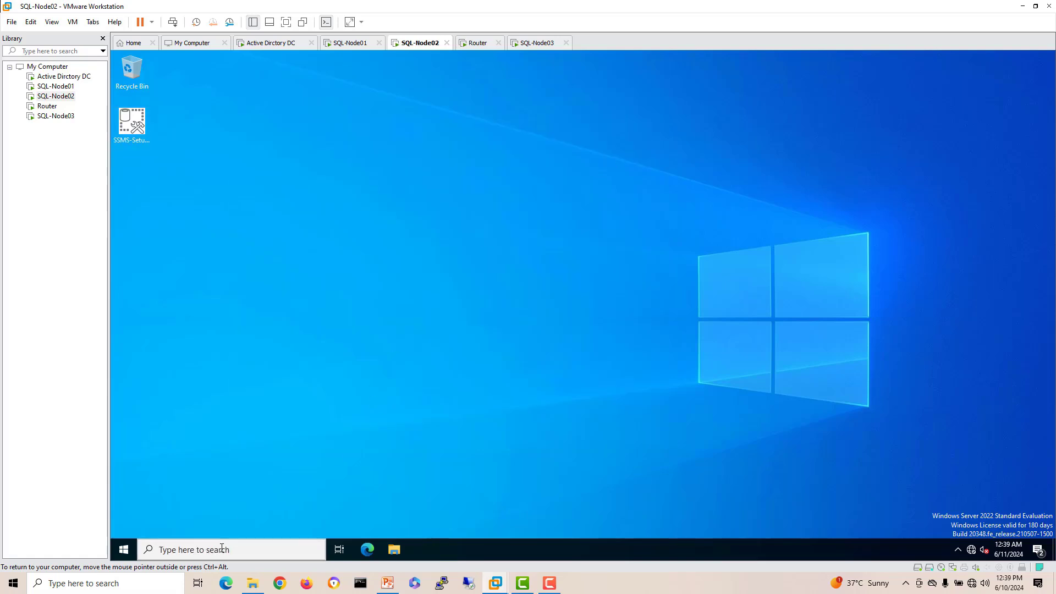
Step: Open SQL Server 2019 Configuration Manager on SQL-Node02 and show its SQL Server services
{"action": "left_click", "coordinate": [181, 550]}
{"action": "type", "text": "sql"}
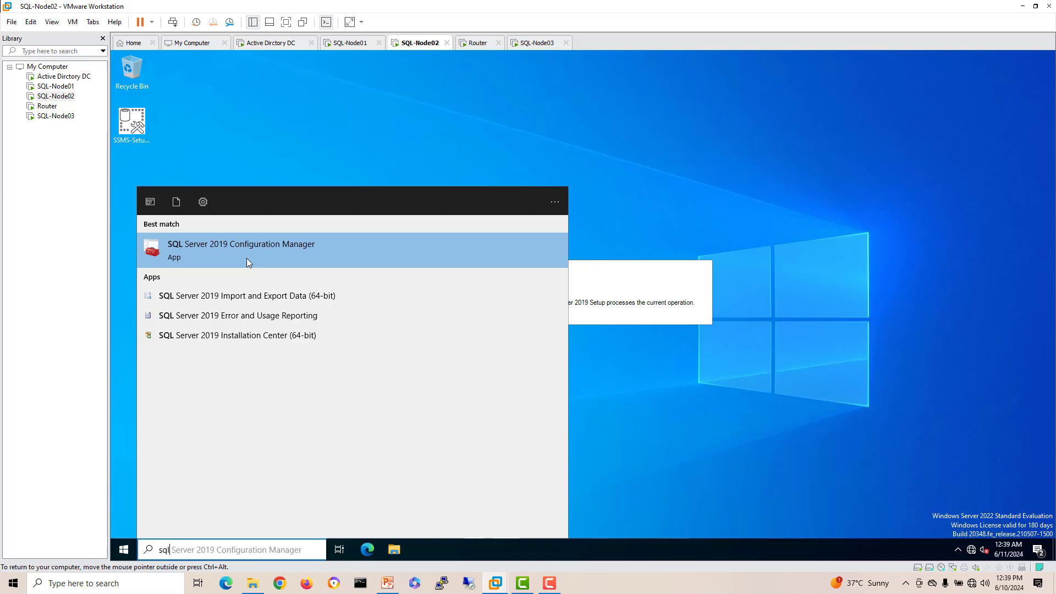
{"action": "left_click", "coordinate": [247, 258]}
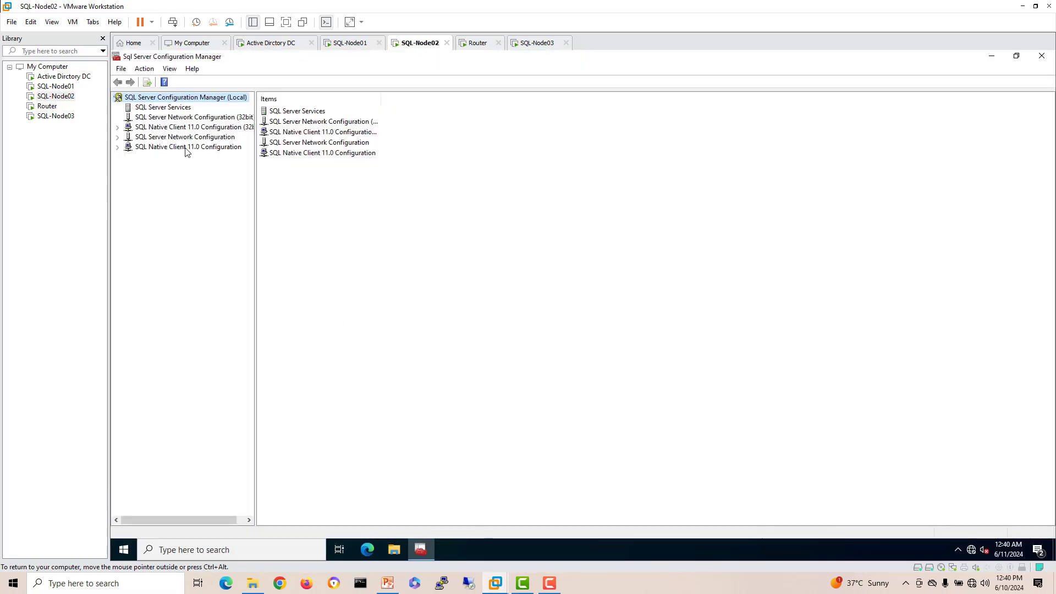
{"action": "left_click", "coordinate": [161, 110]}
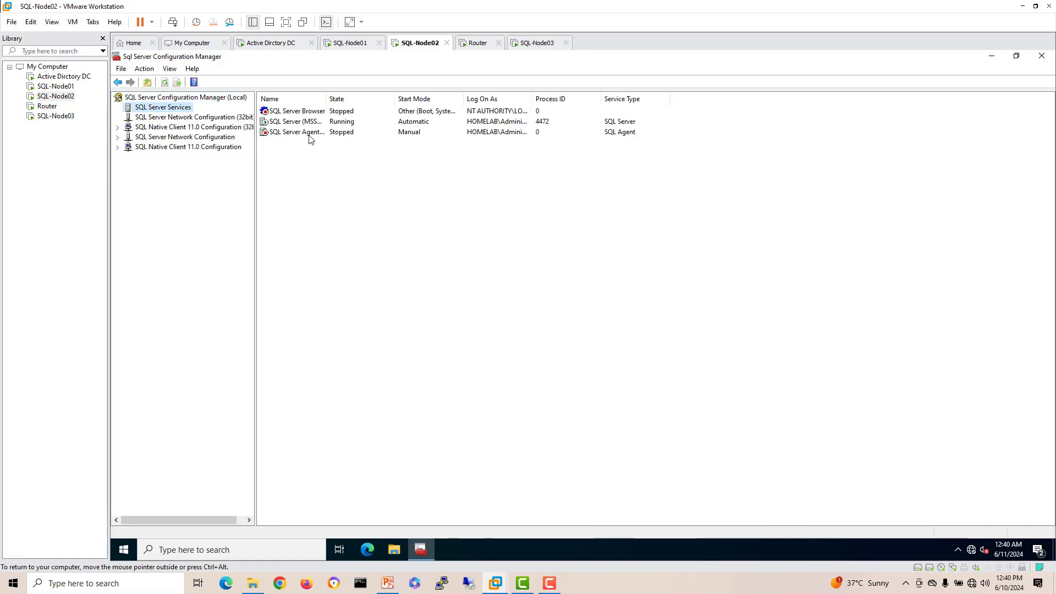
{"action": "left_click", "coordinate": [226, 550]}
Step: Set SQL Server Agent (MSSQLSERVER) to Automatic startup, start it, then close the Services console
{"action": "type", "text": "server"}
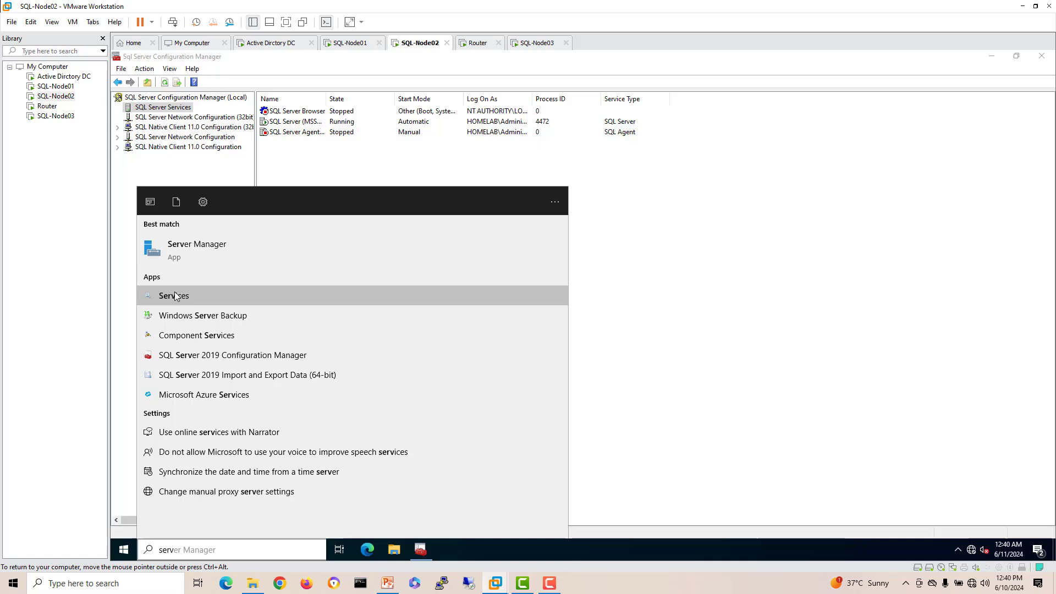
{"action": "left_click", "coordinate": [174, 296]}
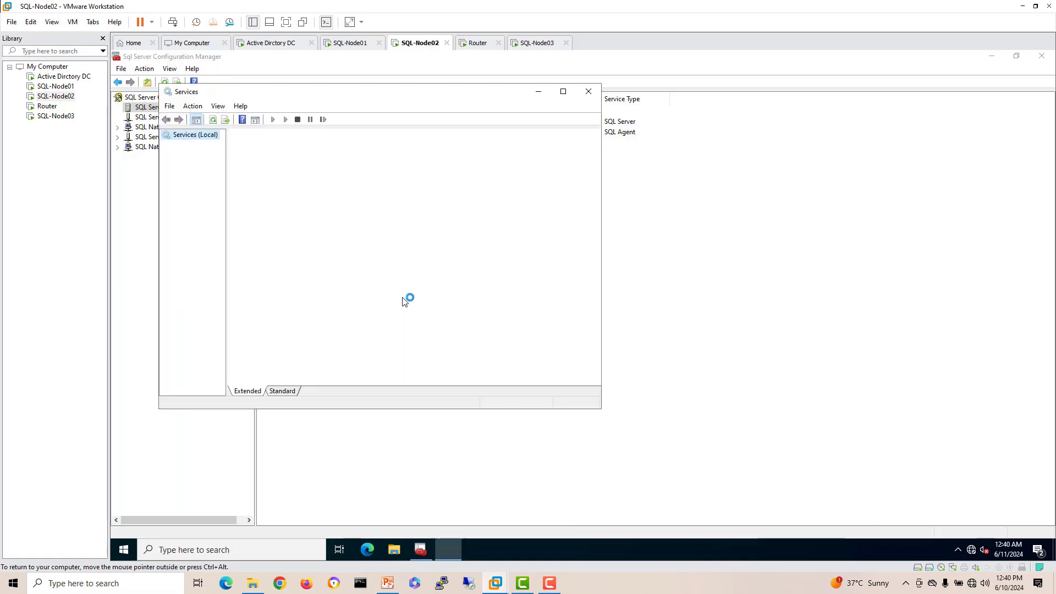
{"action": "left_click", "coordinate": [417, 288]}
{"action": "key", "text": "s"}
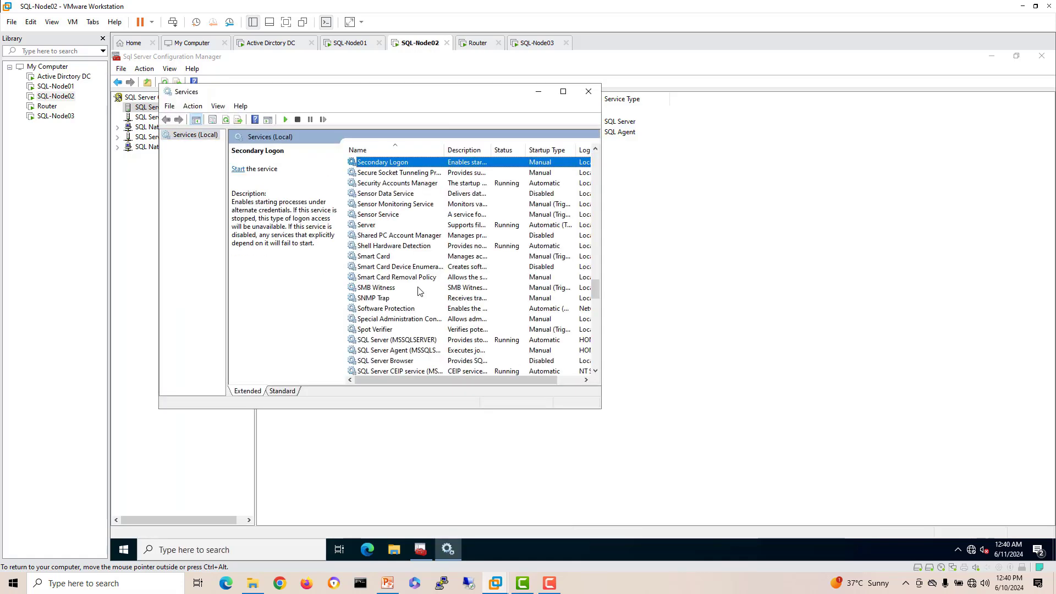
{"action": "left_click", "coordinate": [417, 352]}
{"action": "right_click", "coordinate": [417, 355]}
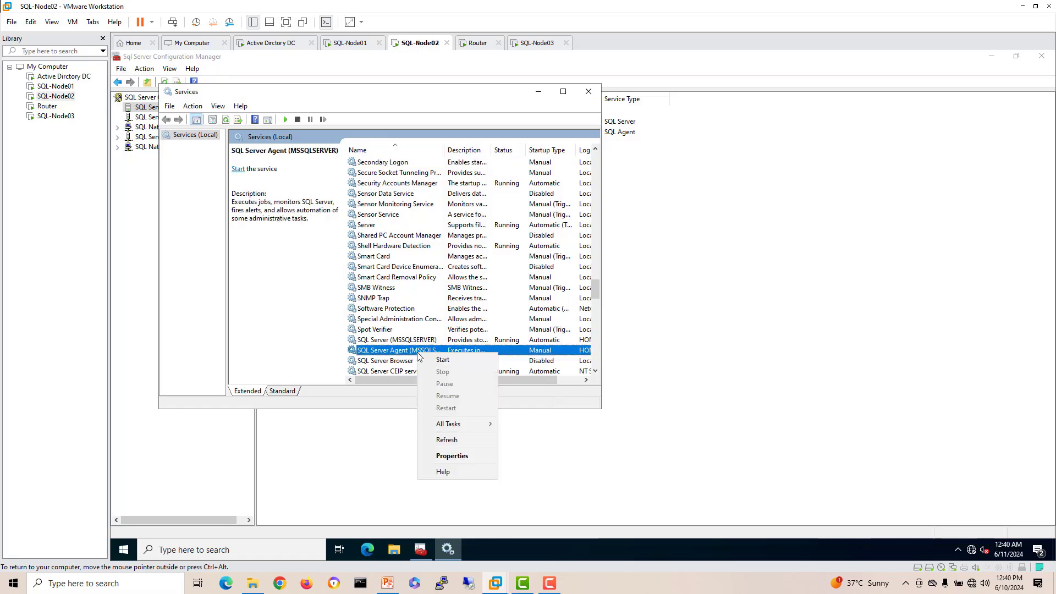
{"action": "left_click", "coordinate": [440, 452]}
{"action": "left_click", "coordinate": [363, 242]}
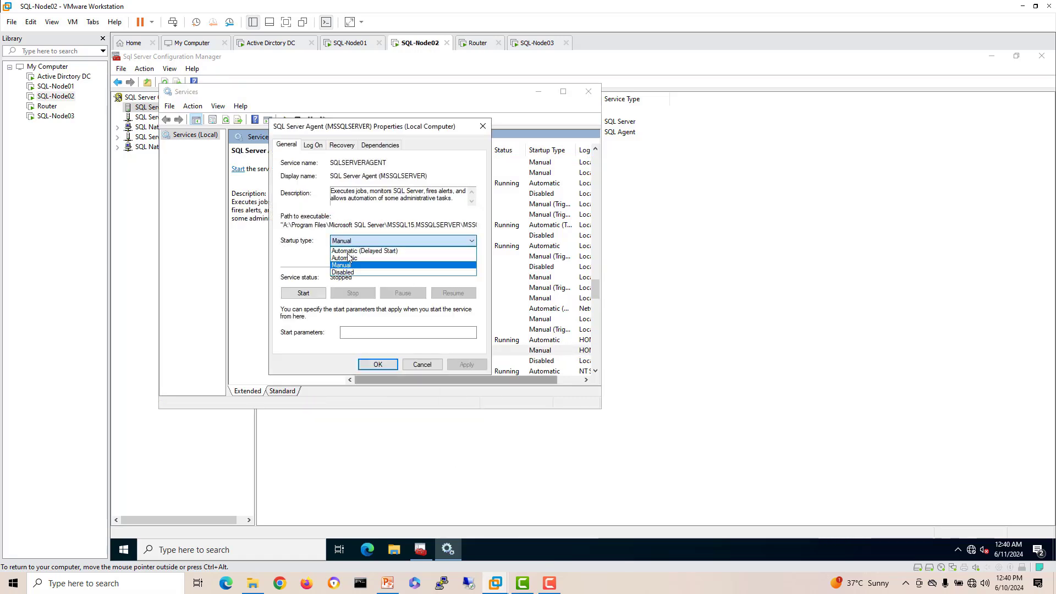
{"action": "left_click", "coordinate": [363, 255]}
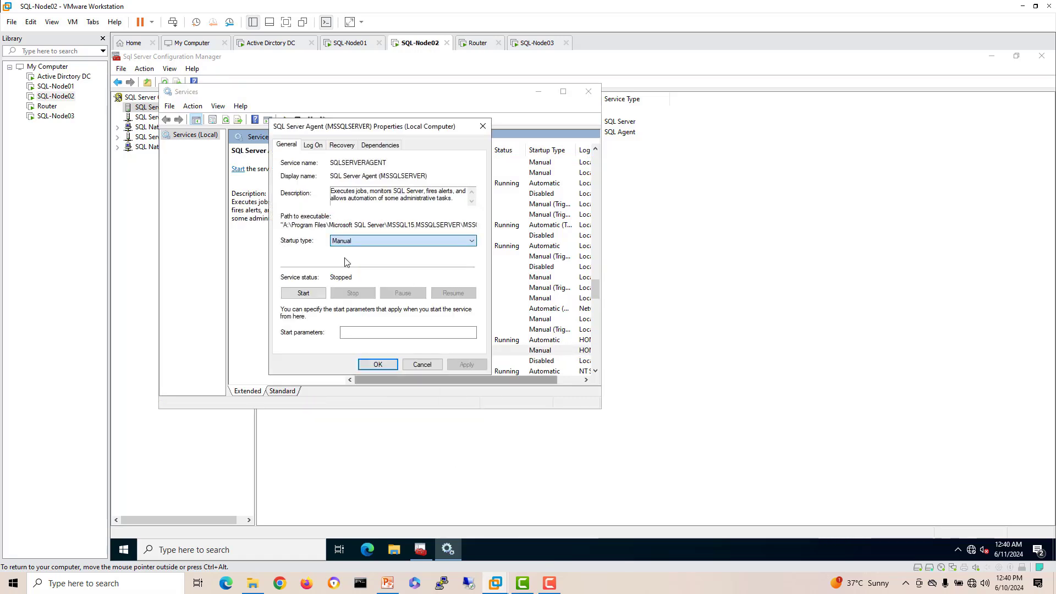
{"action": "left_click", "coordinate": [303, 293]}
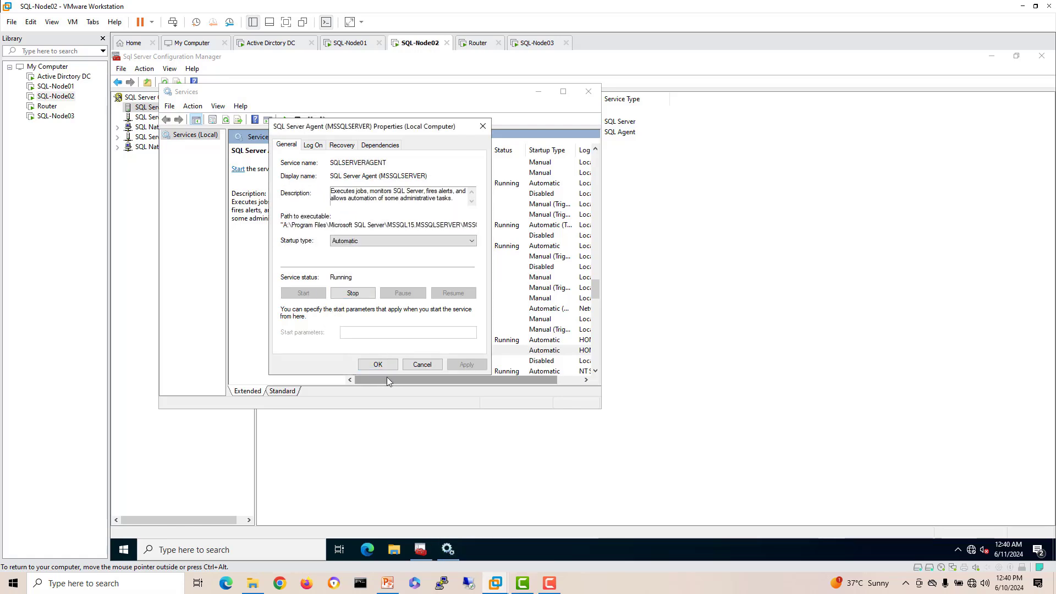
{"action": "left_click", "coordinate": [378, 364]}
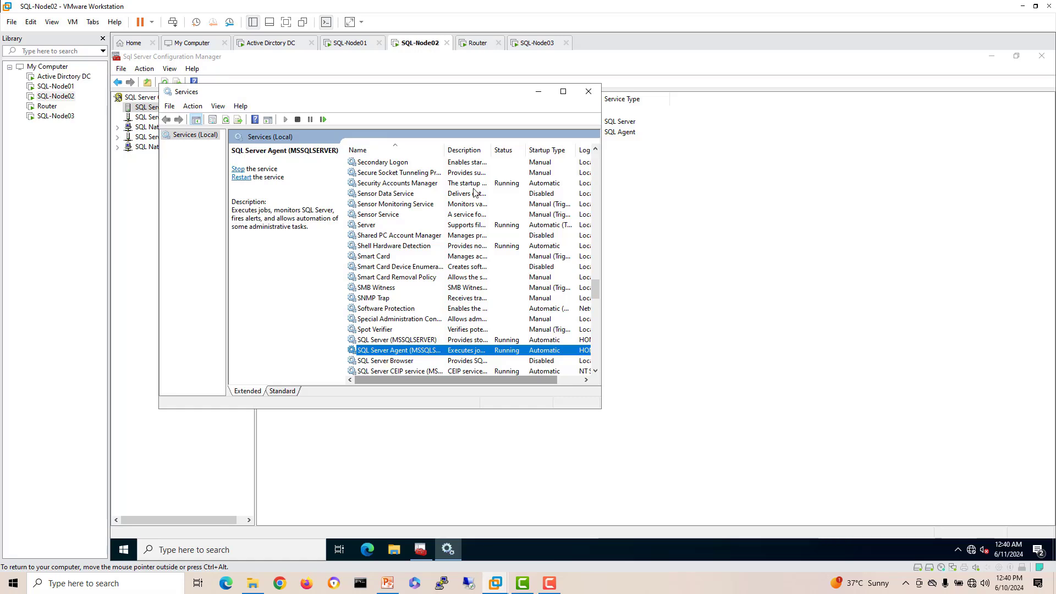
{"action": "left_click", "coordinate": [588, 91]}
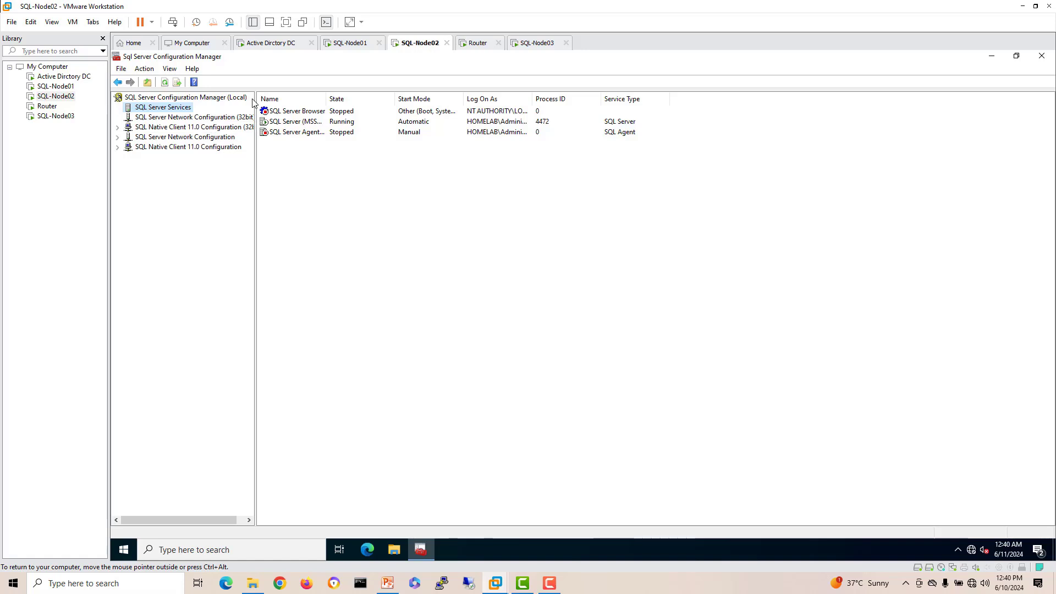
Step: Refresh the SQL Server Services list and widen the Name column
{"action": "right_click", "coordinate": [177, 109]}
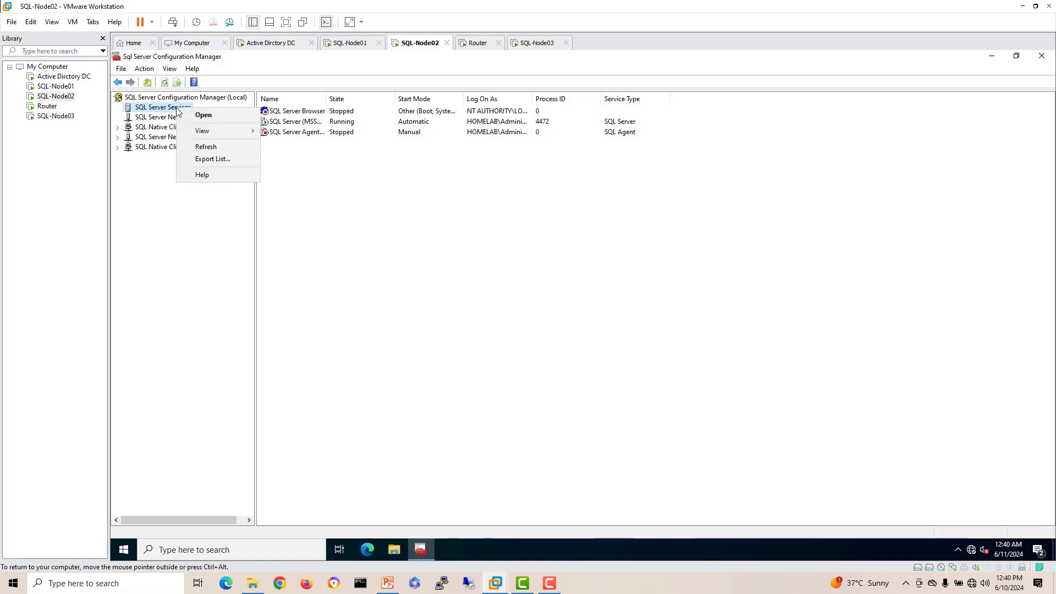
{"action": "left_click", "coordinate": [199, 147]}
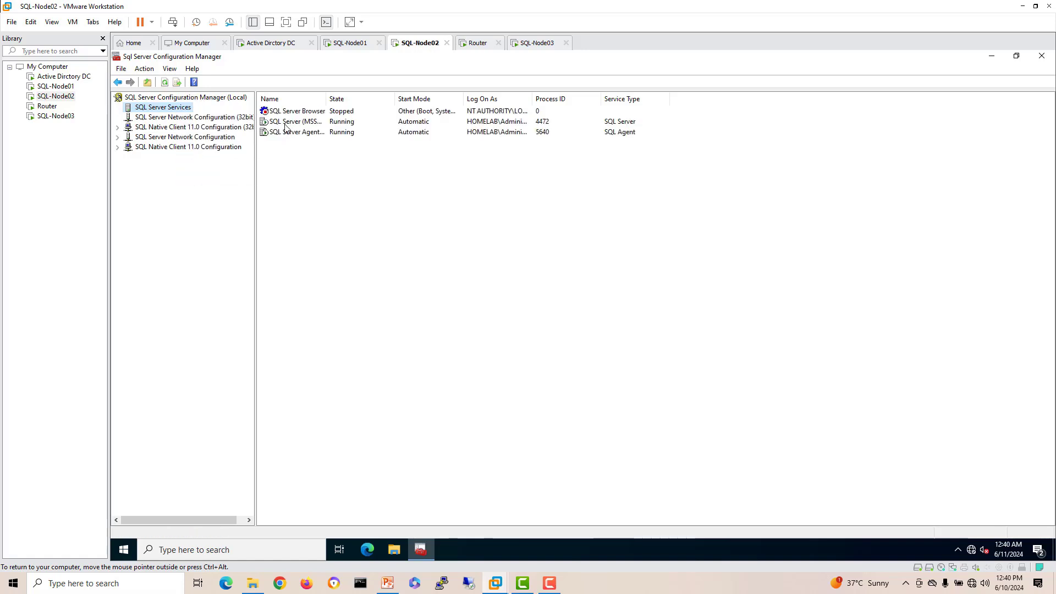
{"action": "left_click", "coordinate": [295, 122]}
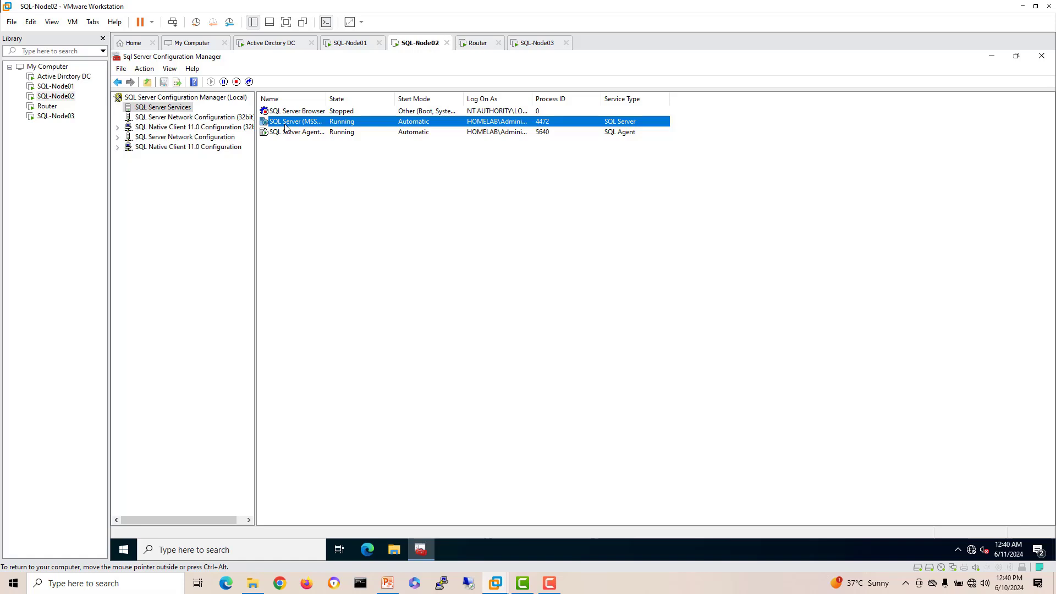
{"action": "double_click", "coordinate": [327, 99]}
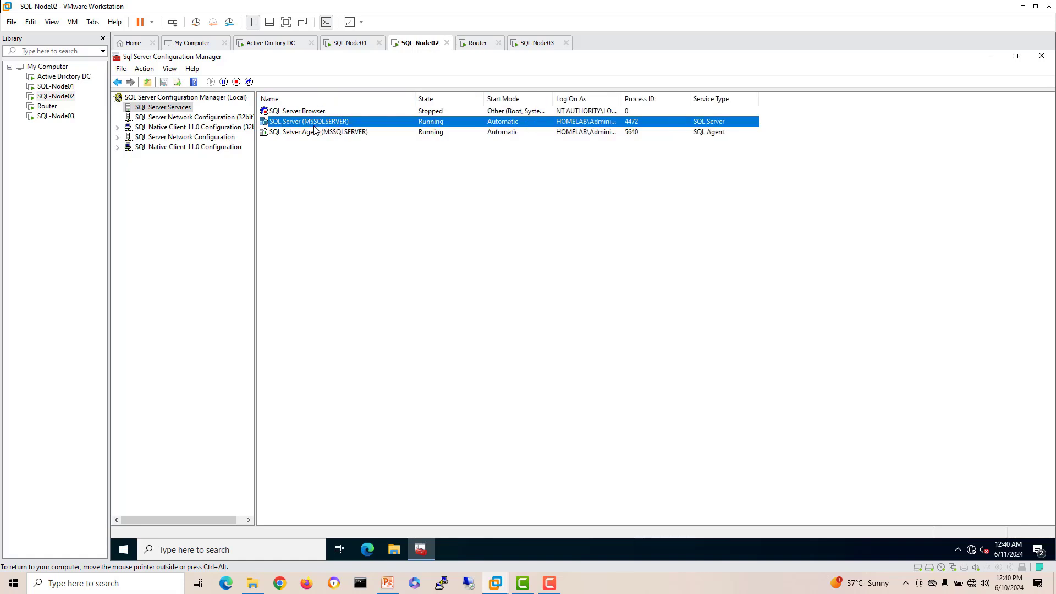
Step: Turn on Always On Availability Groups in MSSQLSERVER's properties, apply, and accept the restart warning
{"action": "right_click", "coordinate": [314, 126]}
{"action": "left_click", "coordinate": [342, 196]}
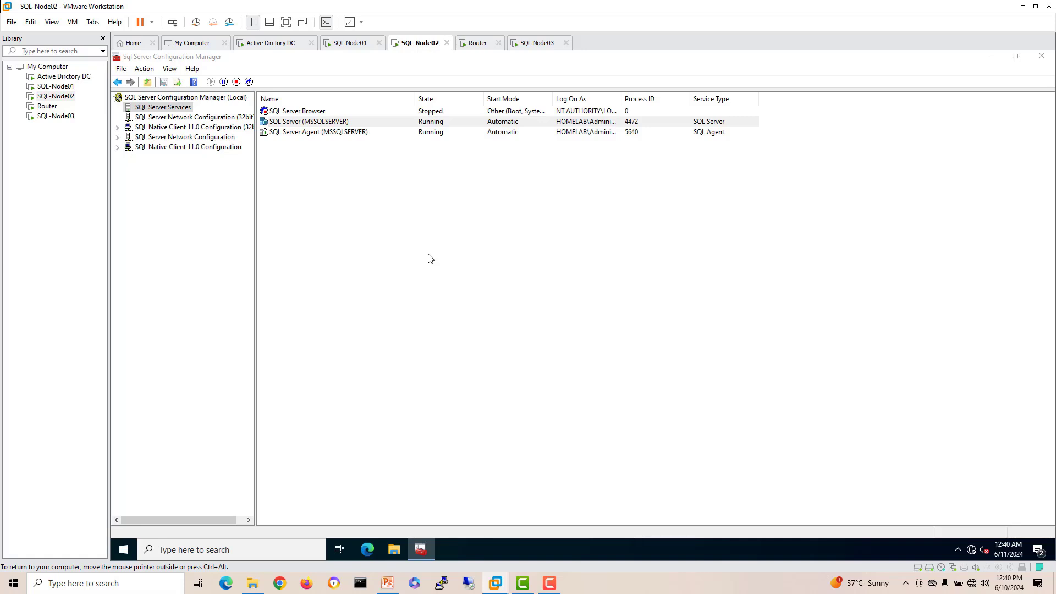
{"action": "left_click", "coordinate": [542, 186]}
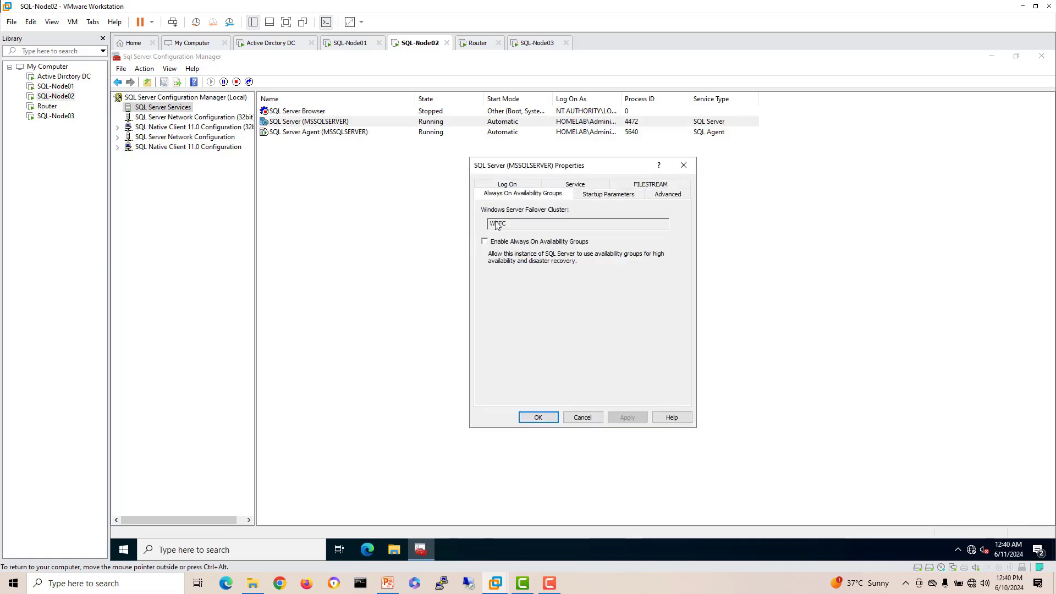
{"action": "left_click", "coordinate": [497, 242]}
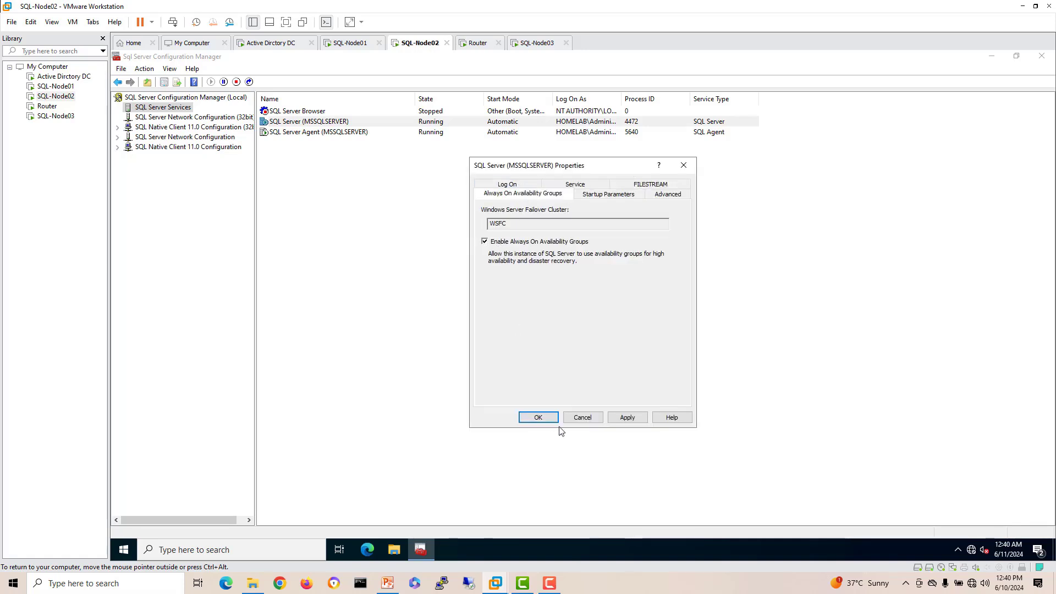
{"action": "left_click", "coordinate": [627, 417]}
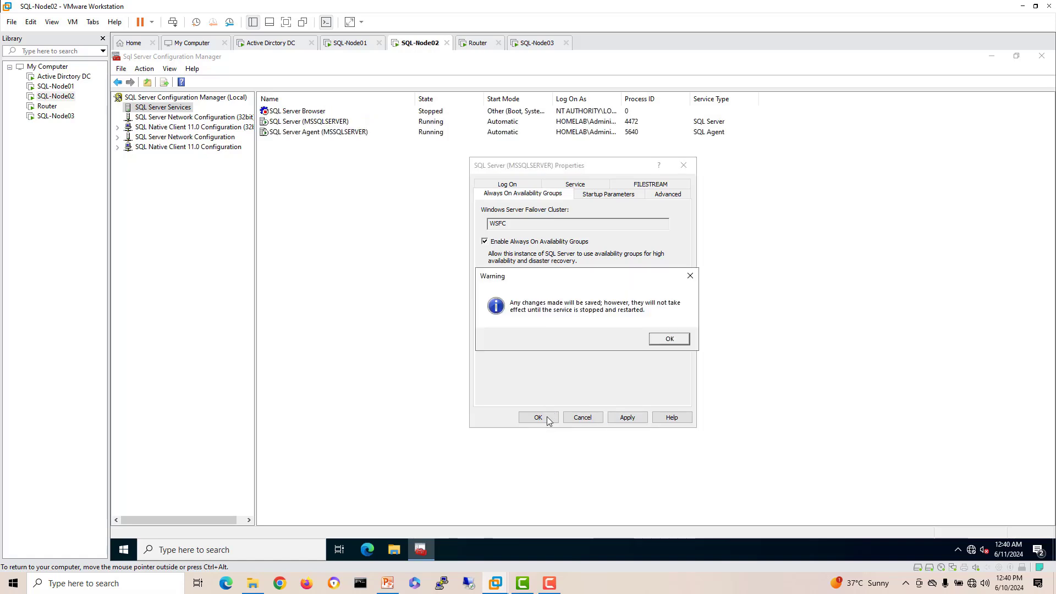
{"action": "left_click", "coordinate": [665, 339]}
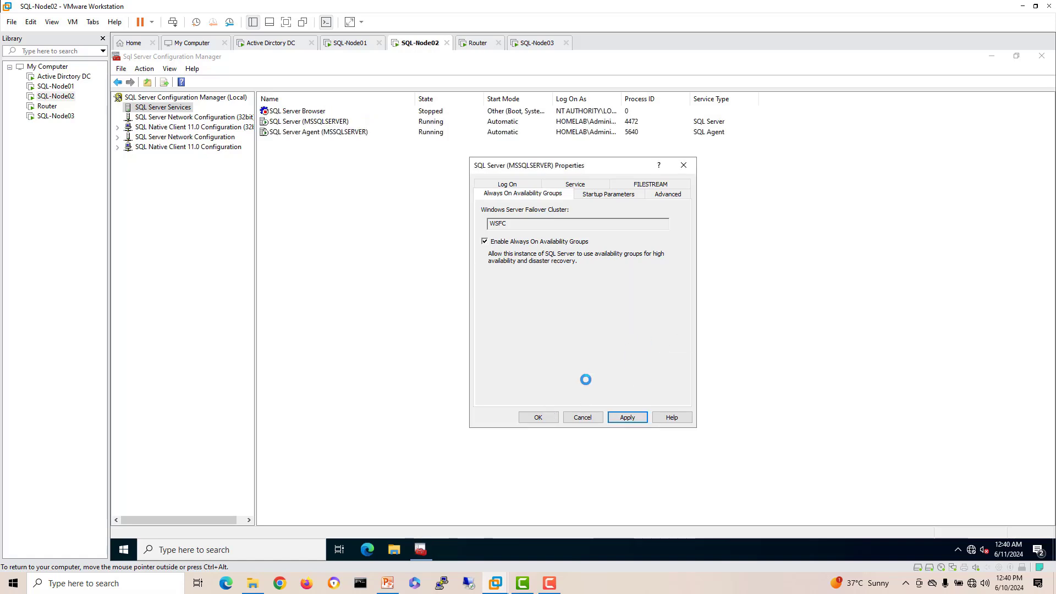
{"action": "left_click", "coordinate": [538, 418]}
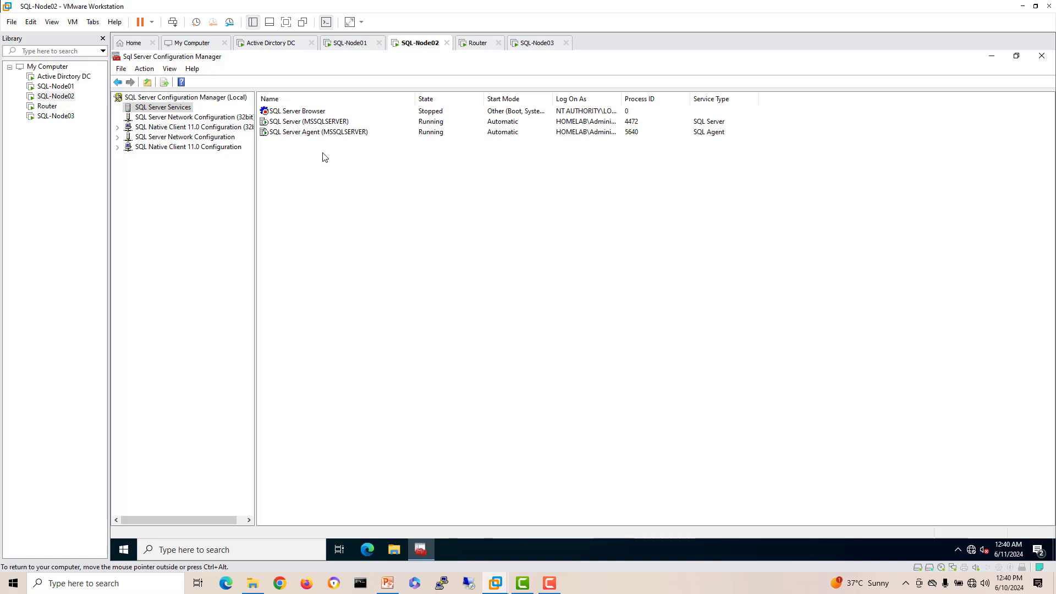
Step: Restart the SQL Server (MSSQLSERVER) service on SQL-Node02
{"action": "left_click", "coordinate": [321, 121]}
{"action": "right_click", "coordinate": [321, 120]}
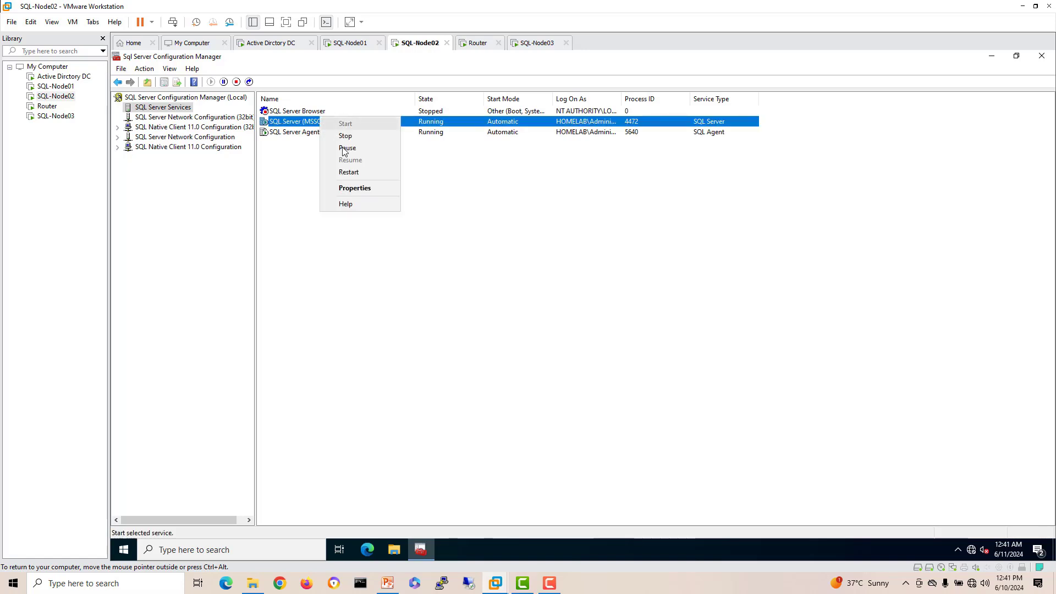
{"action": "left_click", "coordinate": [350, 172]}
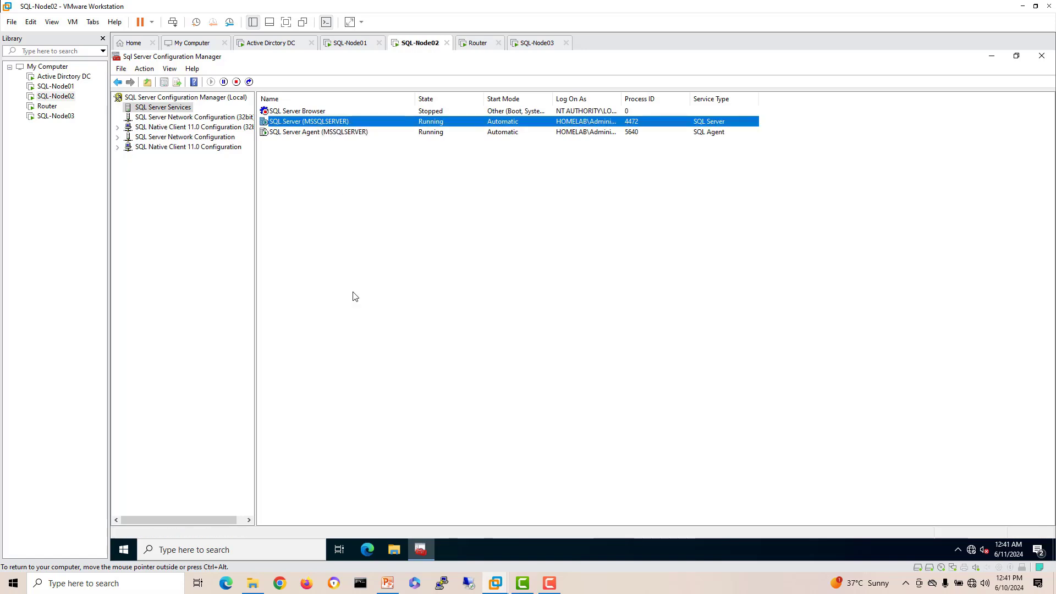
Step: Dismiss SQL-Node01's finished SSMS setup notice, check SQL-Node02's restart, and return to SQL-Node01
{"action": "left_click", "coordinate": [352, 43]}
{"action": "left_click", "coordinate": [543, 395]}
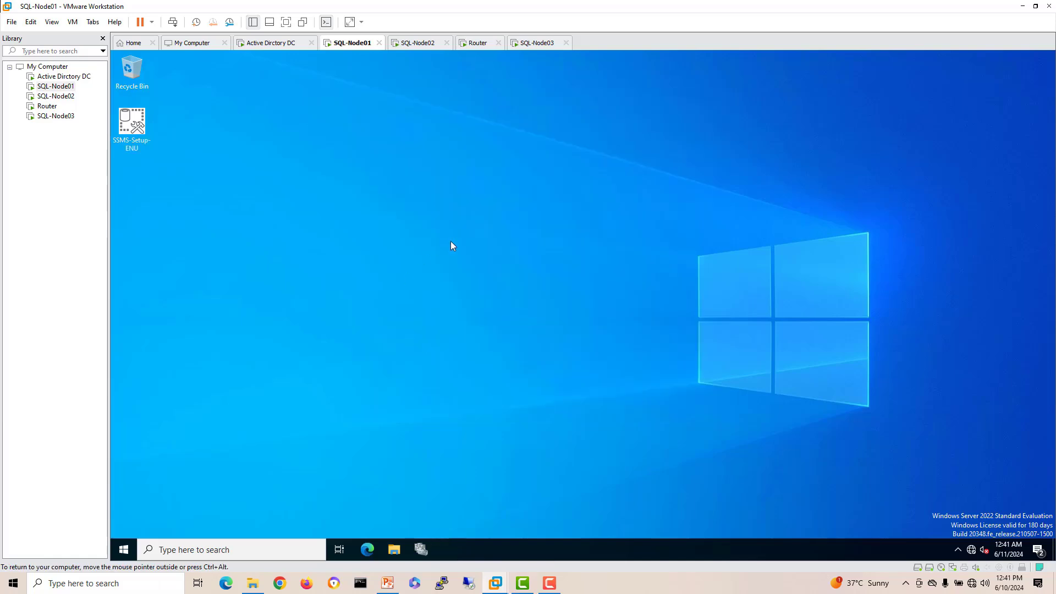
{"action": "left_click", "coordinate": [421, 43]}
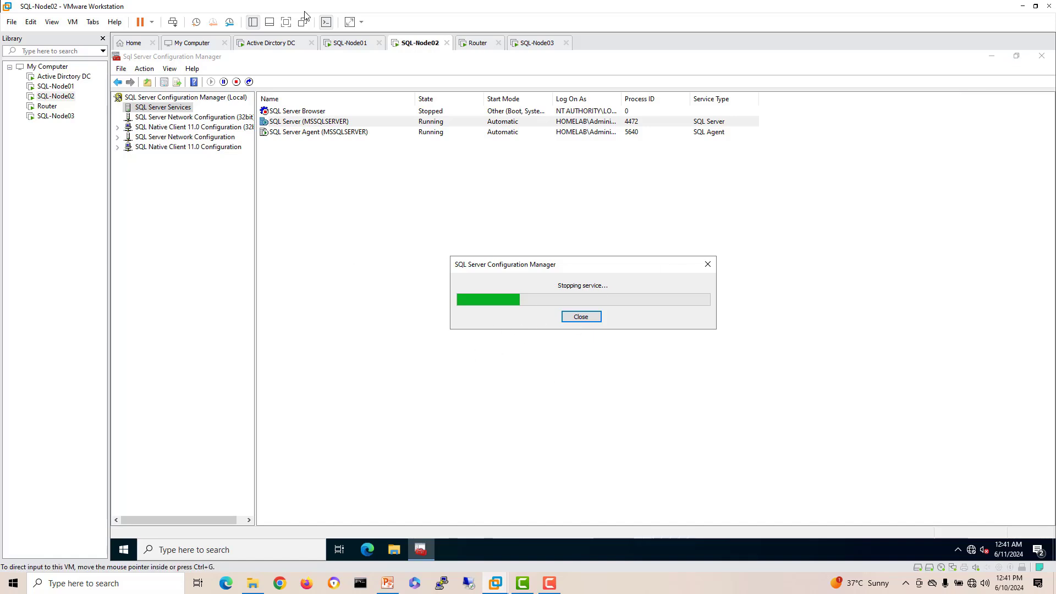
{"action": "left_click", "coordinate": [342, 43]}
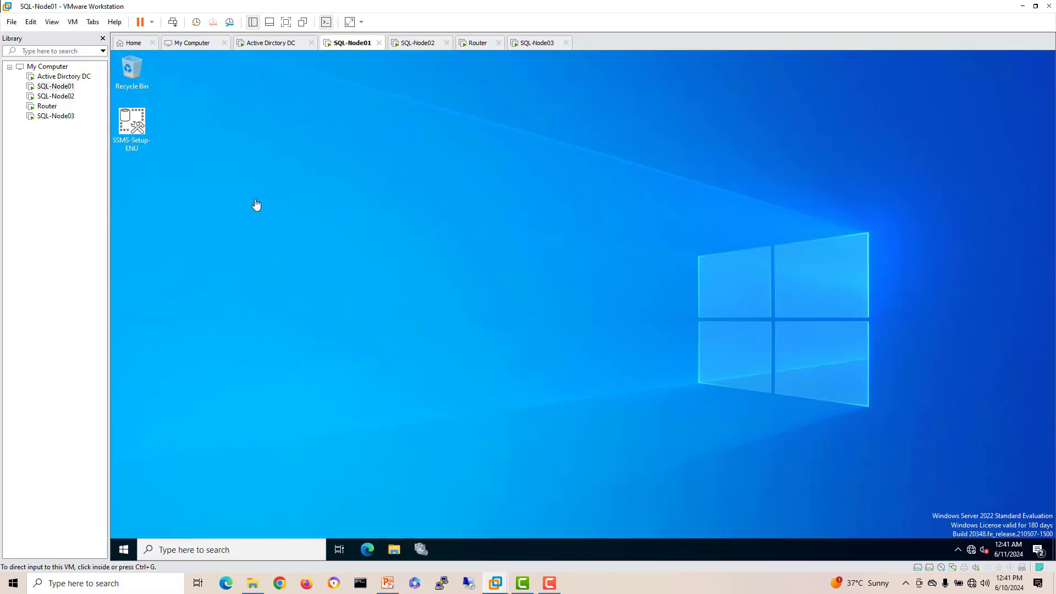
Step: On SQL-Node01, search 'sql', pin Management Studio 18 to the taskbar and launch it
{"action": "left_click", "coordinate": [173, 550]}
{"action": "type", "text": "sql"}
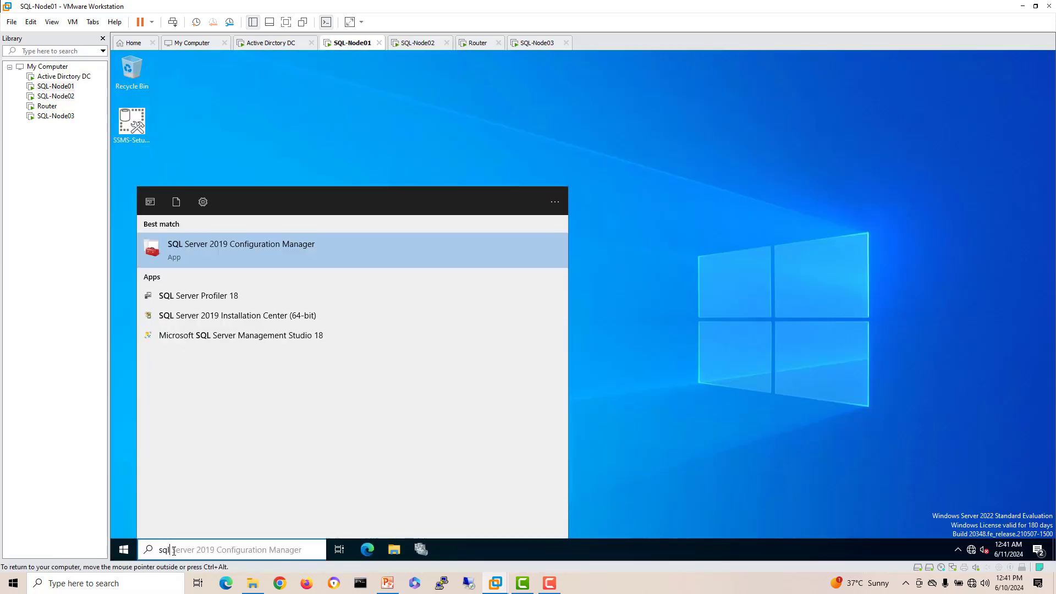
{"action": "right_click", "coordinate": [230, 339]}
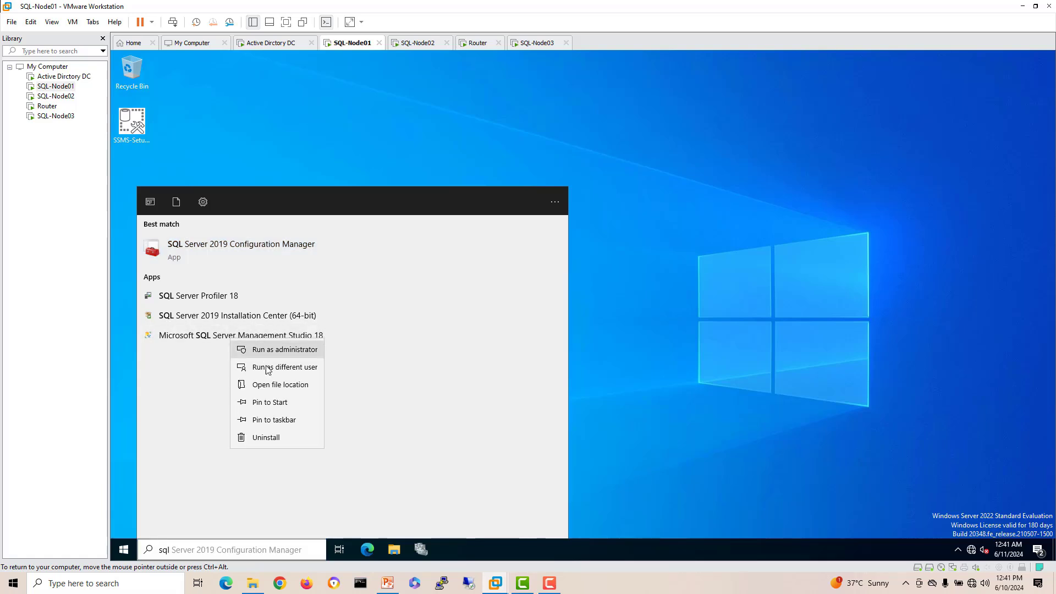
{"action": "left_click", "coordinate": [285, 425]}
{"action": "left_click", "coordinate": [655, 470]}
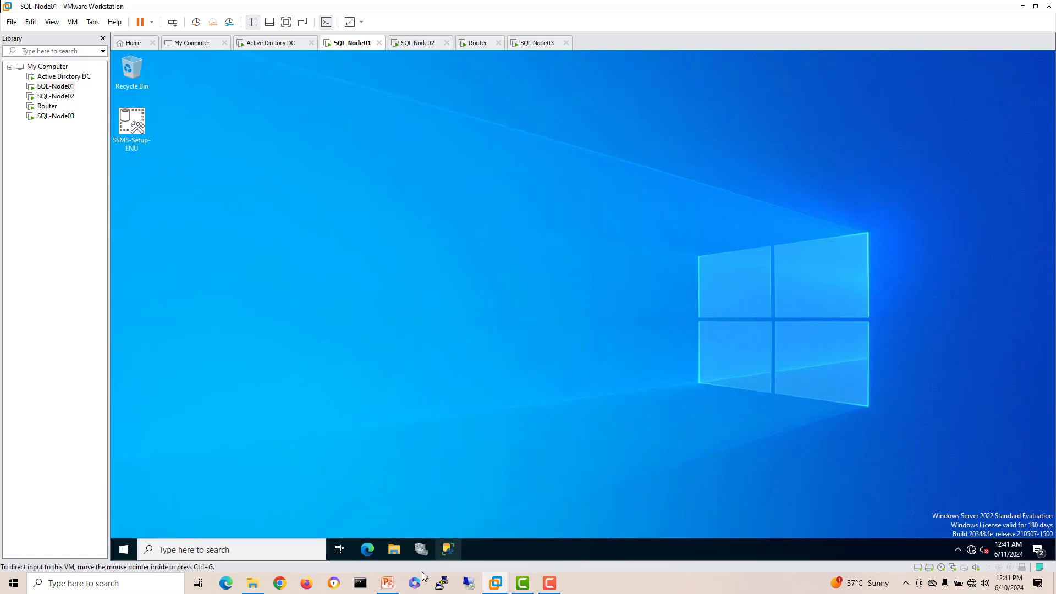
{"action": "left_click", "coordinate": [456, 552]}
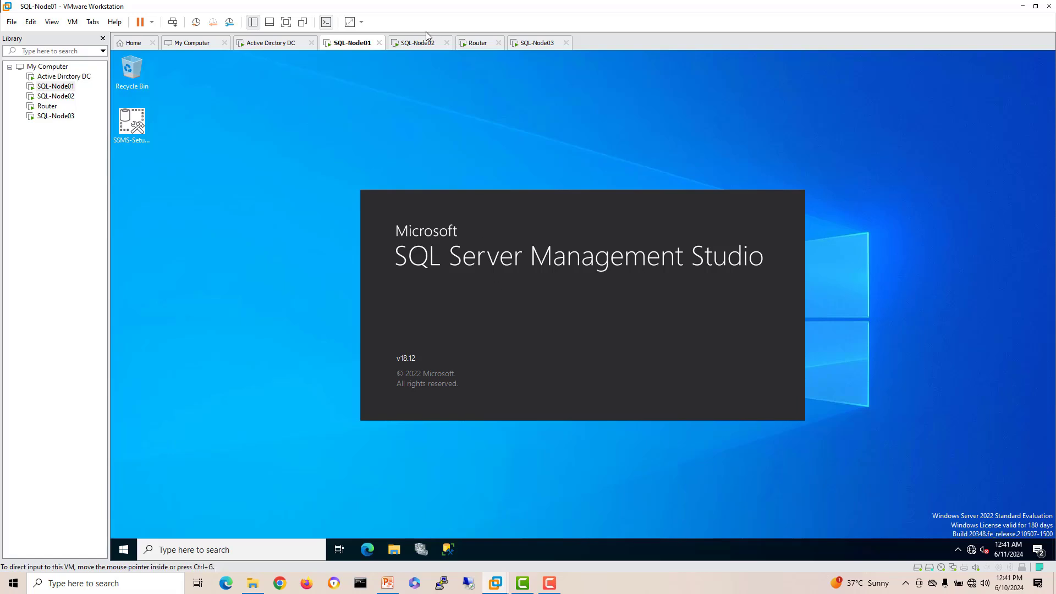
Step: On SQL-Node02, close SQL Server Configuration Manager and start installing SSMS from SSMS-Setup-ENU
{"action": "left_click", "coordinate": [417, 44]}
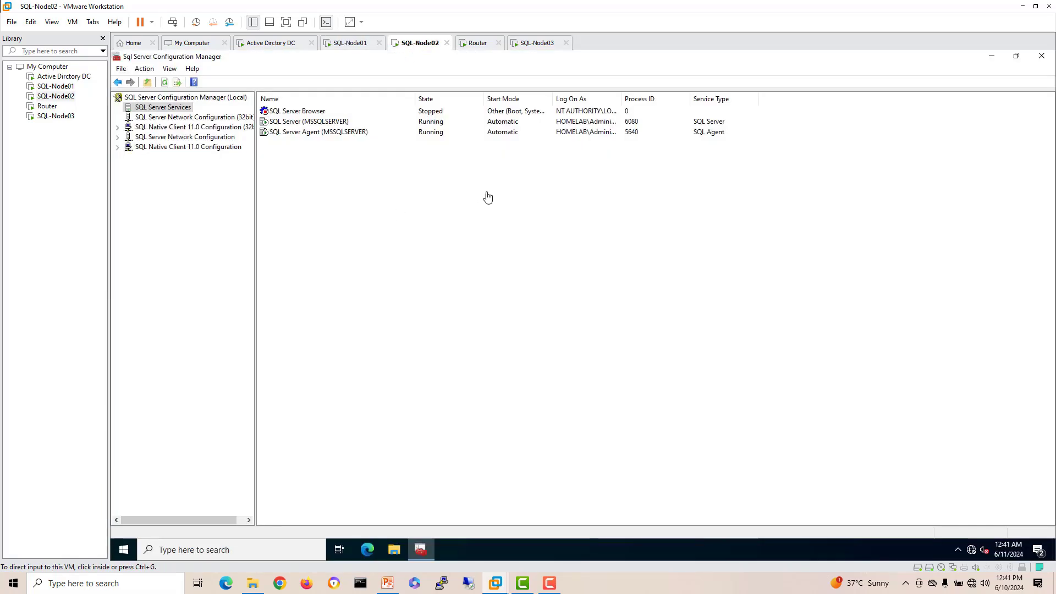
{"action": "left_click", "coordinate": [1016, 59]}
{"action": "left_click", "coordinate": [707, 150]}
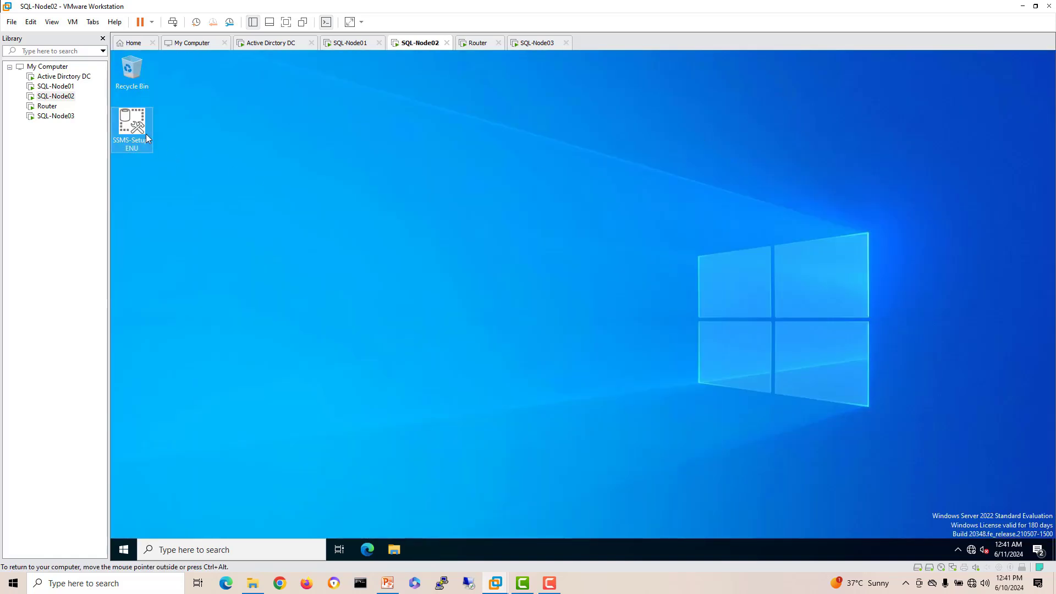
{"action": "left_click", "coordinate": [296, 192]}
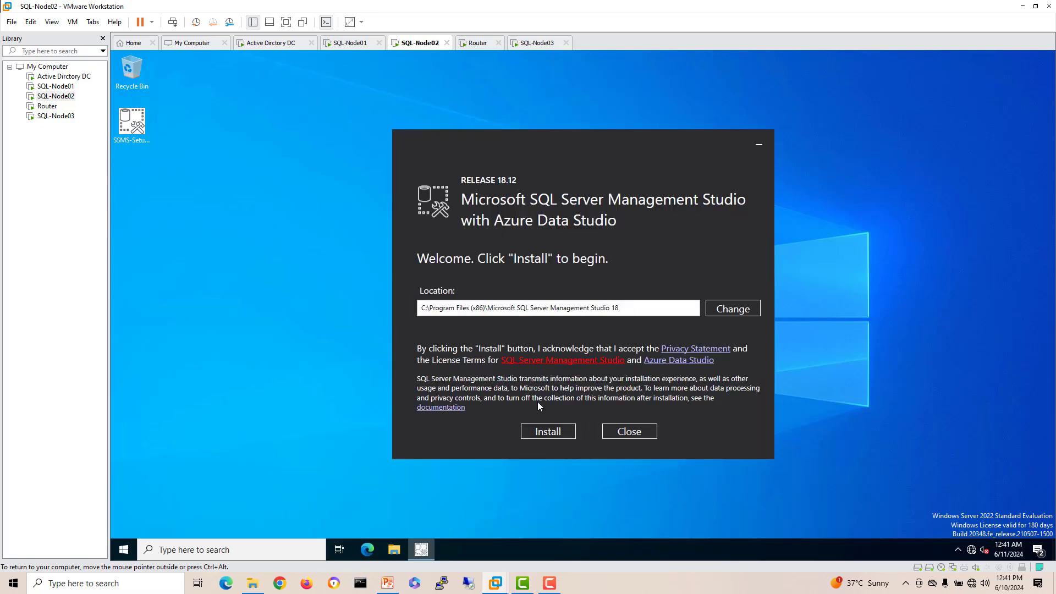
{"action": "left_click", "coordinate": [553, 432]}
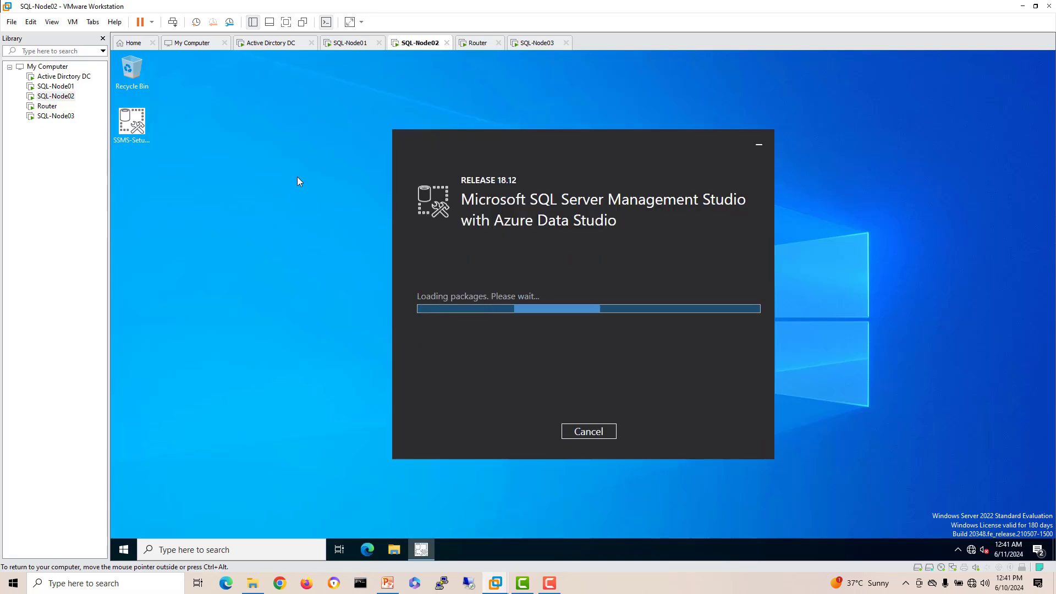
{"action": "left_click", "coordinate": [351, 44]}
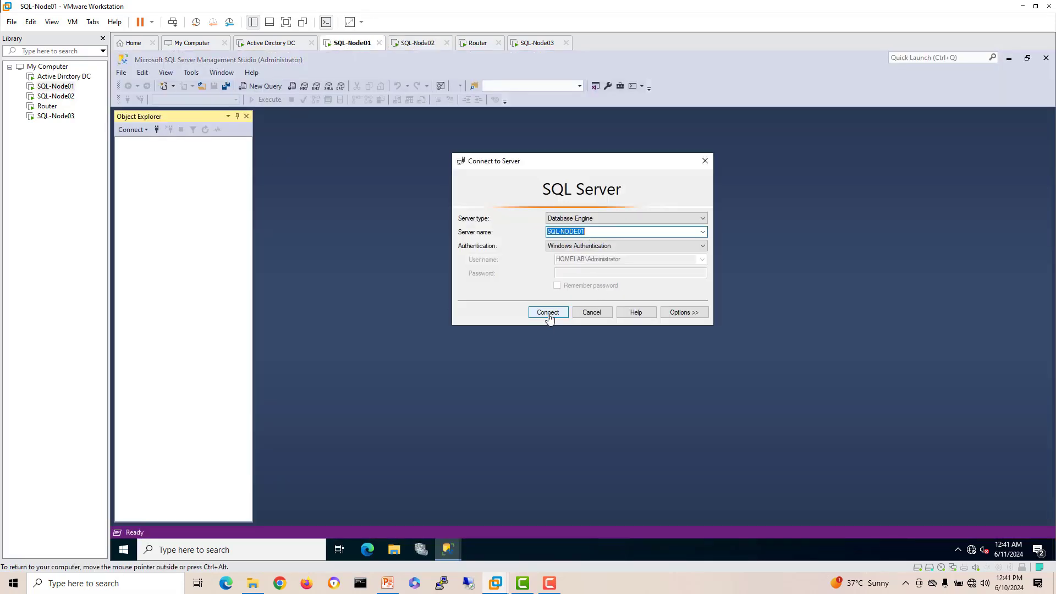
Step: Connect Management Studio to the SQL-NODE01 Database Engine with Windows Authentication
{"action": "left_click", "coordinate": [601, 232]}
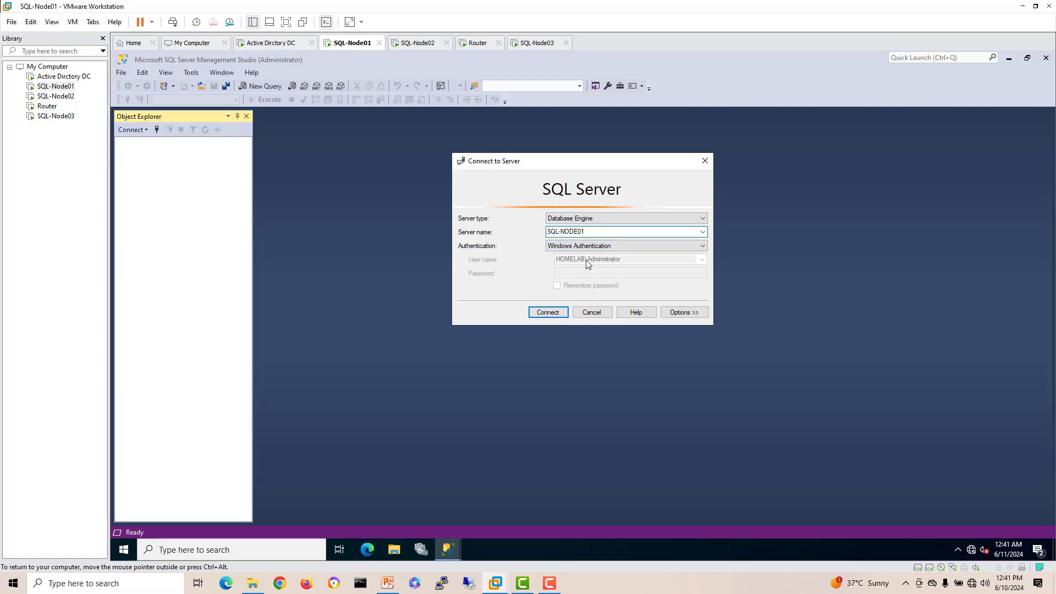
{"action": "left_click", "coordinate": [559, 313]}
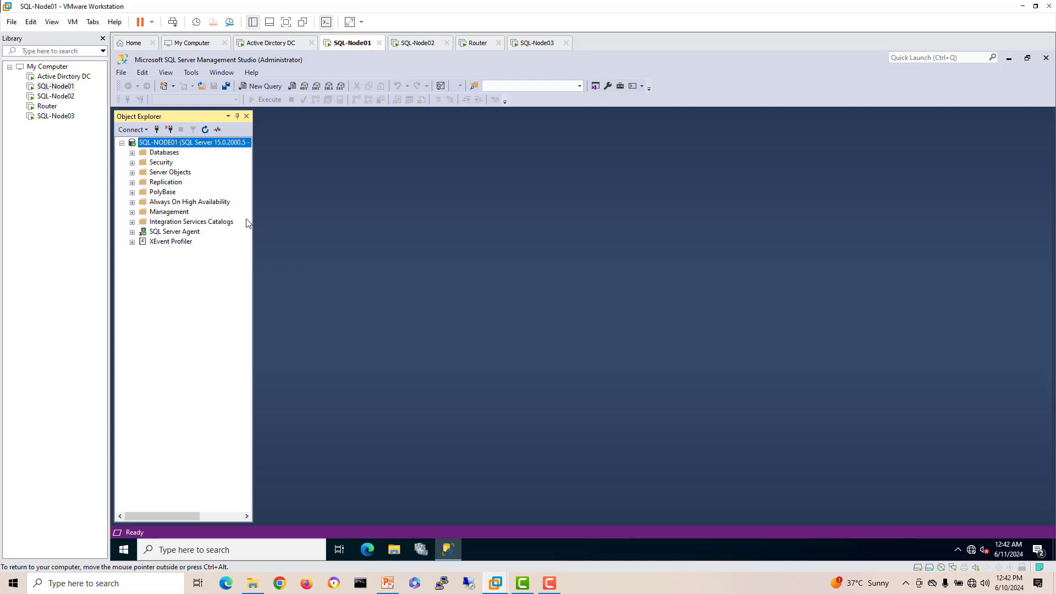
{"action": "left_click", "coordinate": [156, 129]}
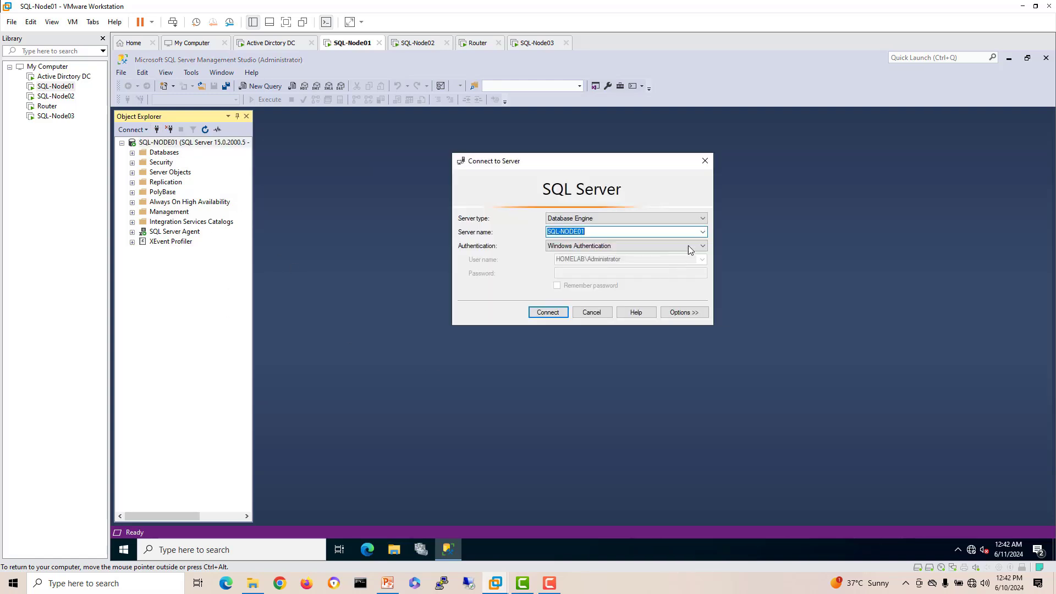
{"action": "left_click", "coordinate": [629, 234]}
{"action": "type", "text": "1"}
{"action": "left_click", "coordinate": [594, 220]}
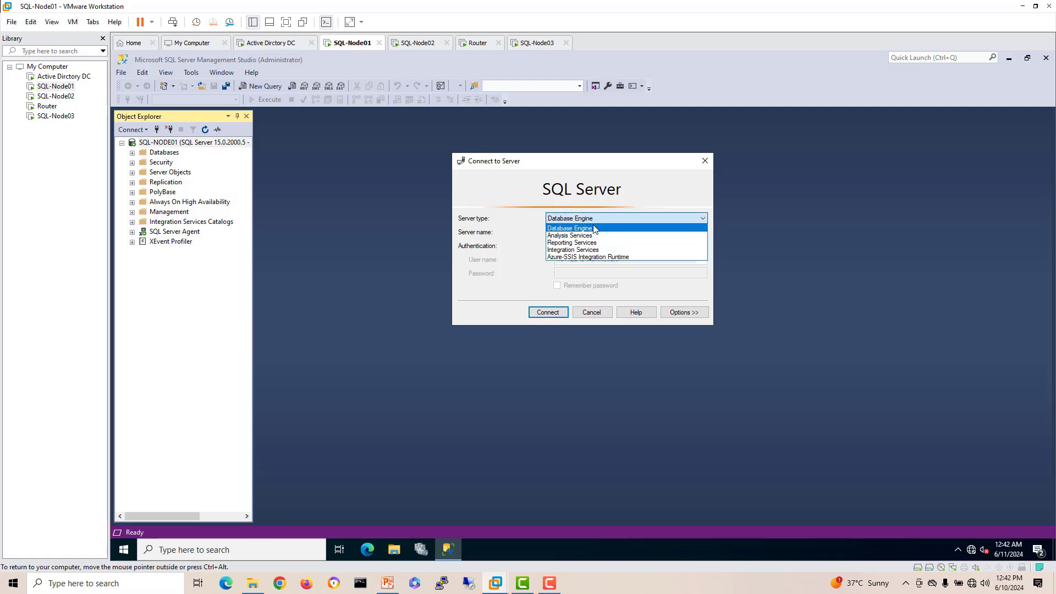
{"action": "left_click", "coordinate": [602, 230]}
{"action": "left_click", "coordinate": [597, 232]}
{"action": "double_click", "coordinate": [597, 231]}
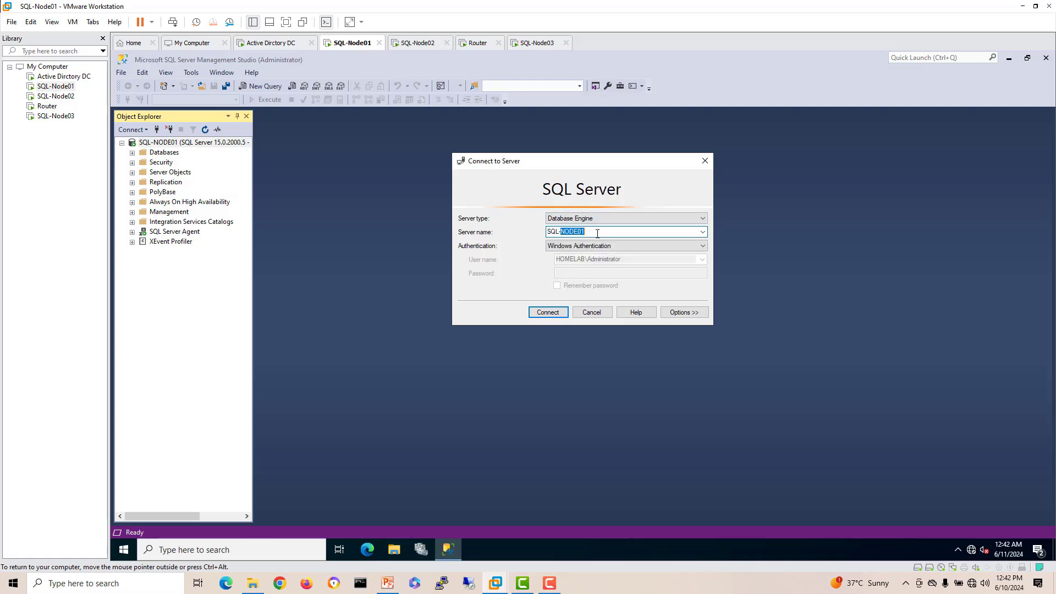
{"action": "left_click", "coordinate": [596, 234]}
{"action": "left_click", "coordinate": [549, 312]}
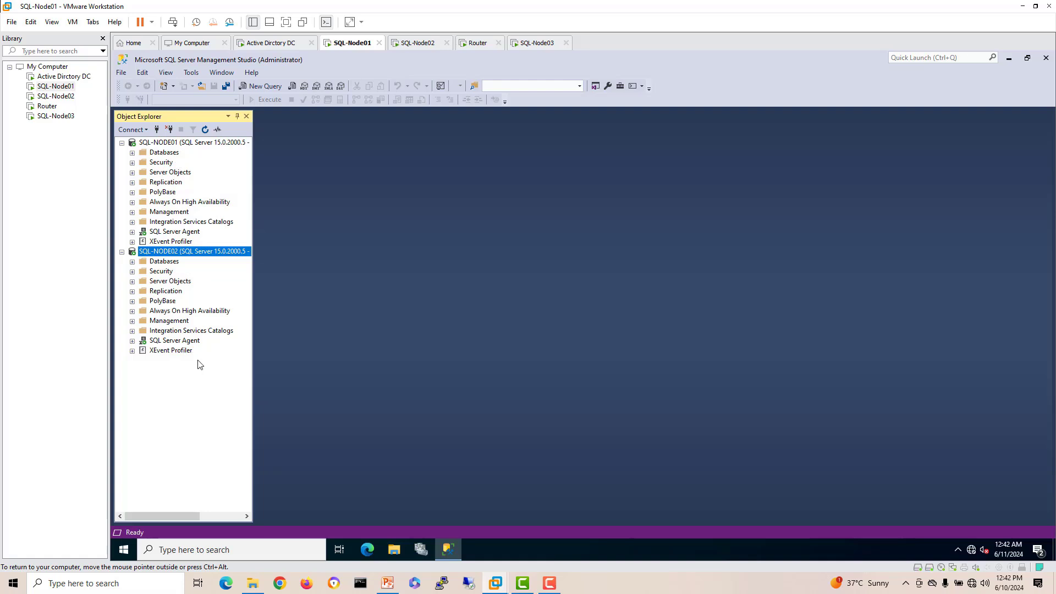
Step: Under Always On High Availability, launch the New Availability Group Wizard, then bring up the DC machine
{"action": "left_click", "coordinate": [132, 202]}
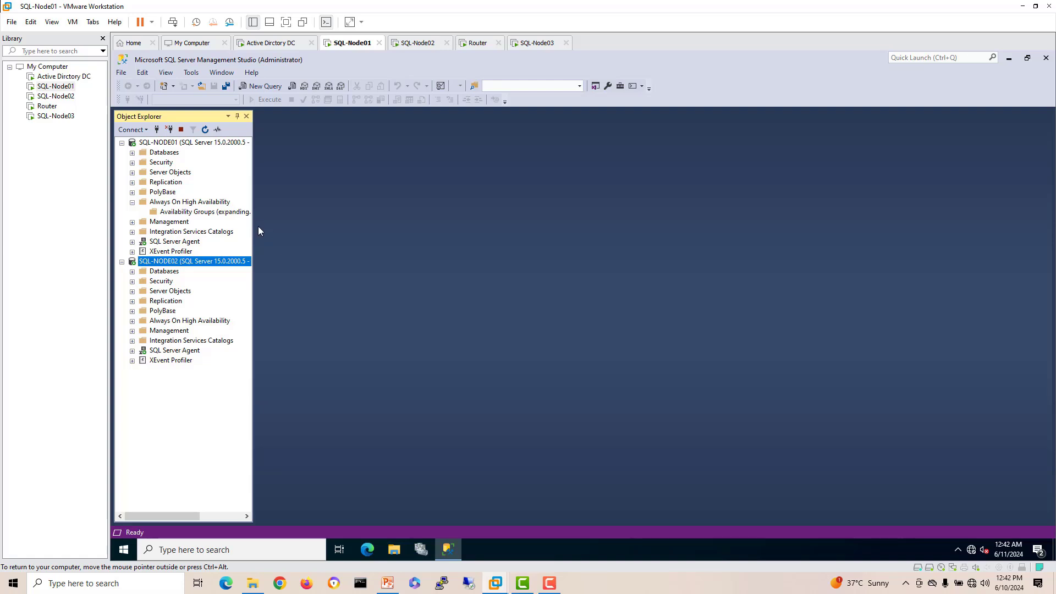
{"action": "left_click_drag", "start_coordinate": [254, 228], "coordinate": [316, 229]}
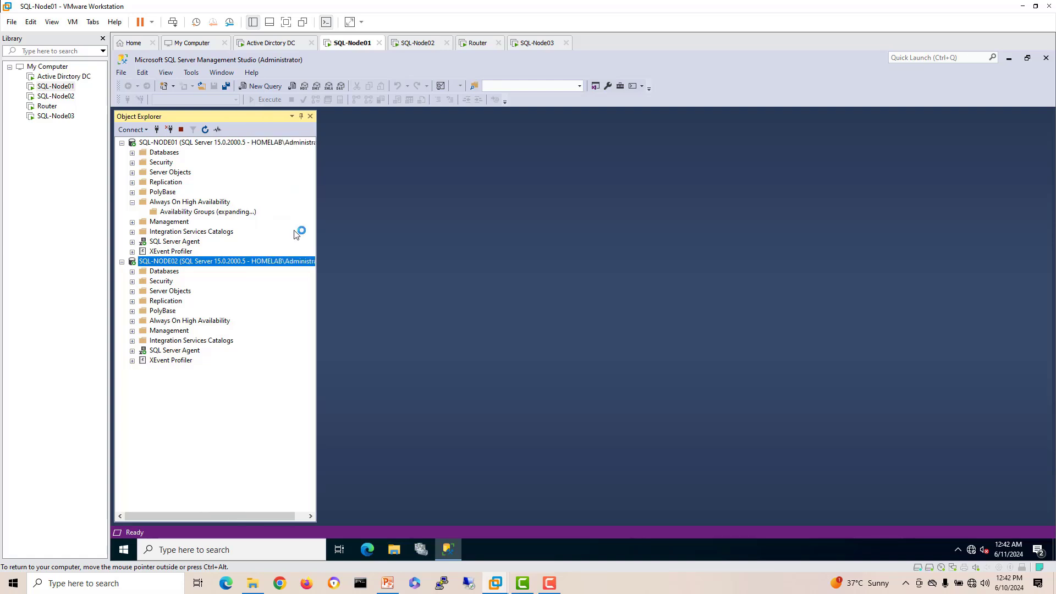
{"action": "left_click", "coordinate": [208, 212]}
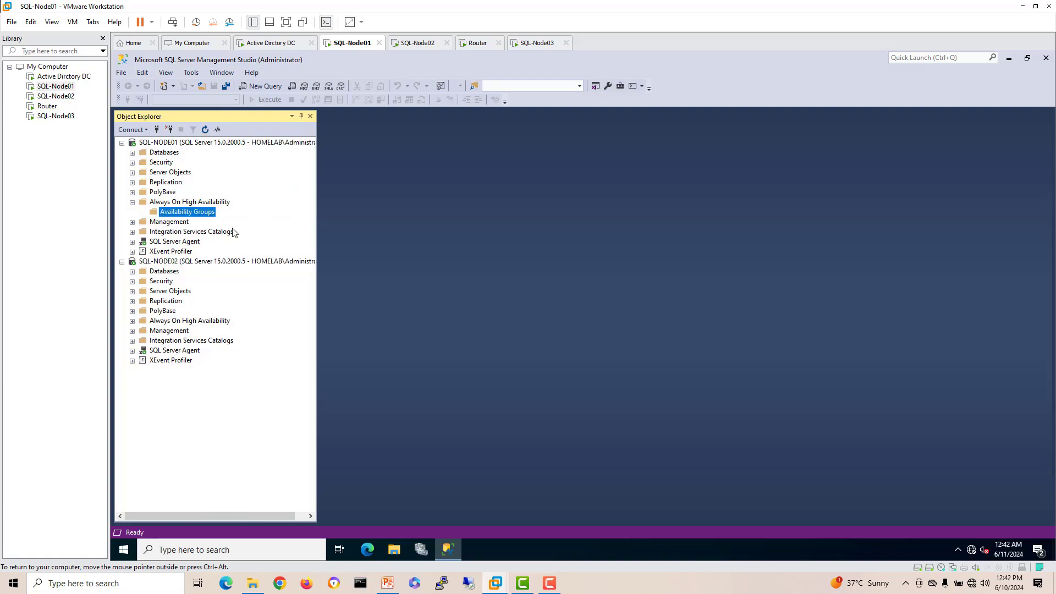
{"action": "right_click", "coordinate": [200, 216]}
{"action": "left_click", "coordinate": [231, 223]}
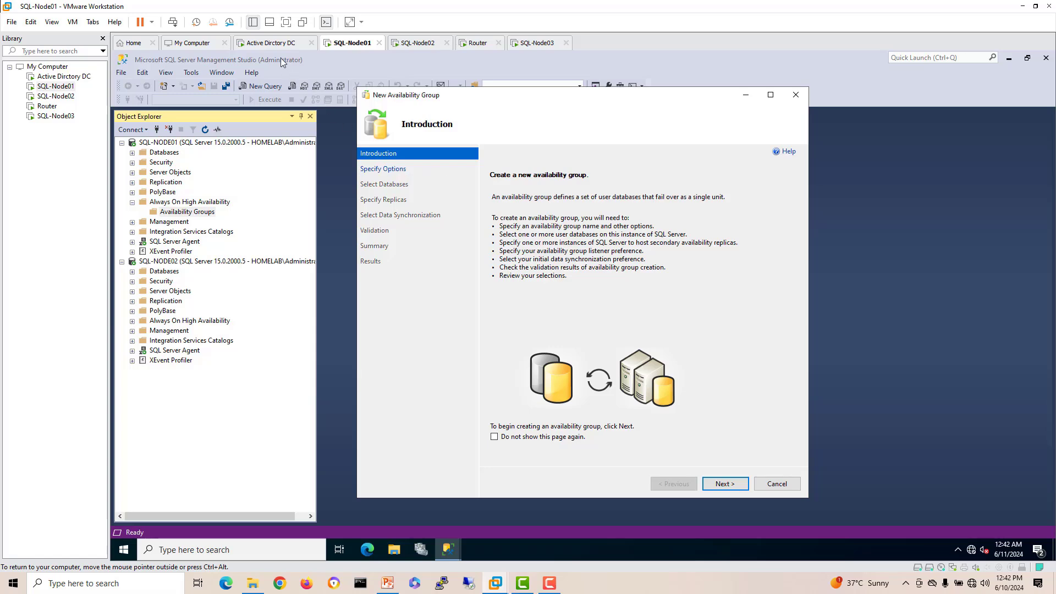
{"action": "left_click", "coordinate": [270, 43]}
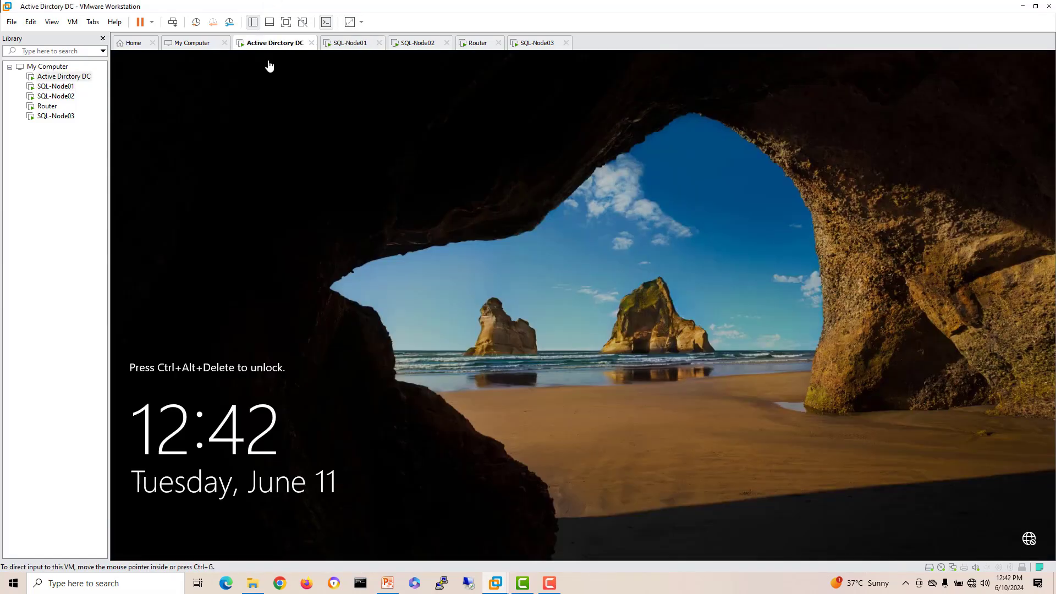
Step: Unlock and sign in to the domain controller, then show the homelab.local zone in DNS Manager
{"action": "right_click", "coordinate": [270, 44]}
{"action": "left_click", "coordinate": [311, 107]}
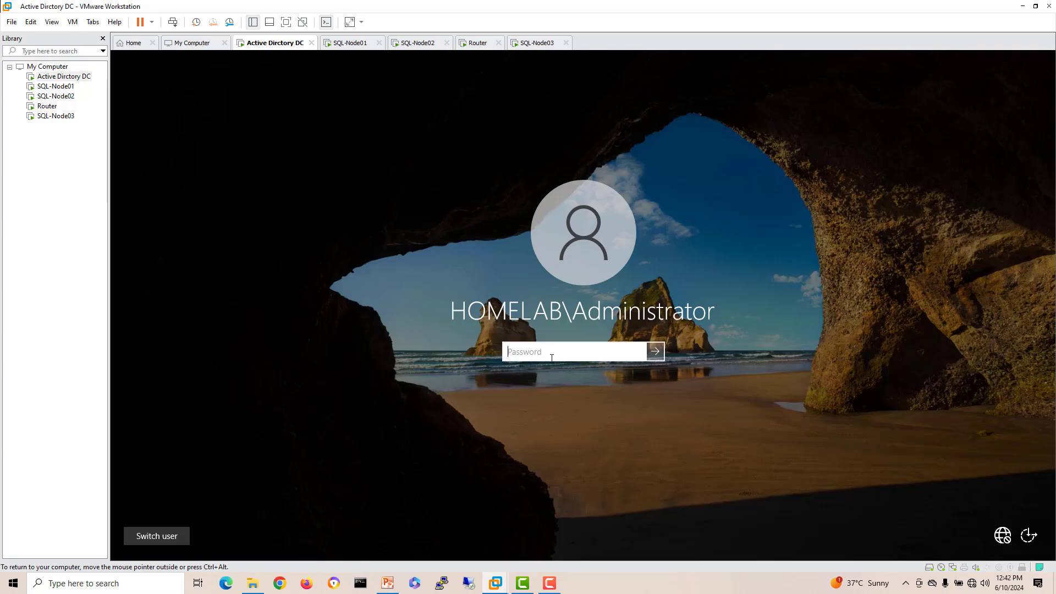
{"action": "type", "text": "P"}
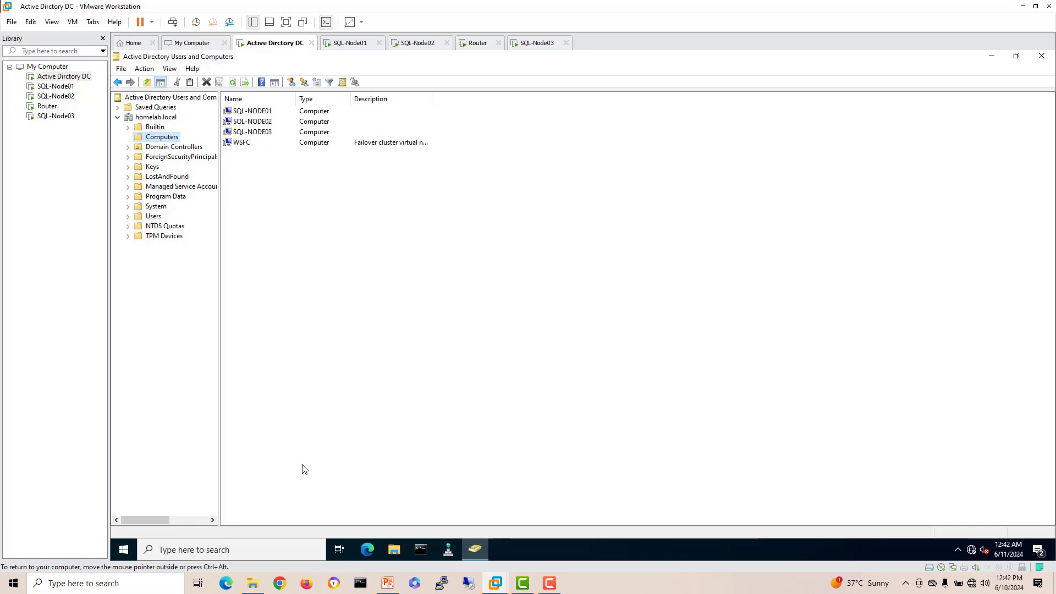
{"action": "left_click", "coordinate": [448, 550]}
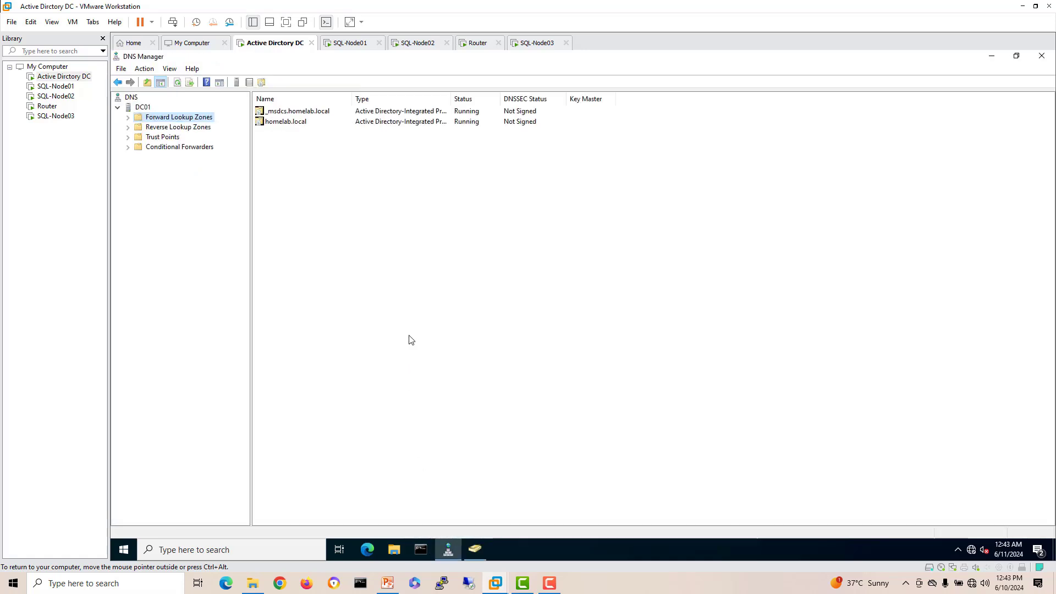
{"action": "left_click", "coordinate": [128, 117]}
{"action": "left_click", "coordinate": [175, 137]}
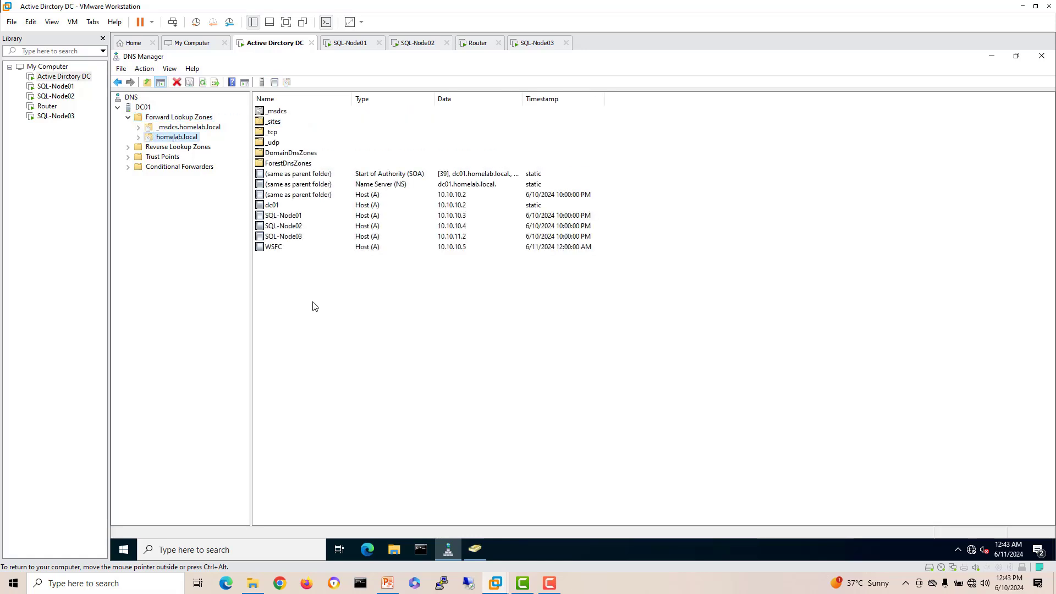
Step: Start a new homelab.local host record named sql-listener with IP address 10.10.10.6
{"action": "right_click", "coordinate": [353, 319]}
{"action": "left_click", "coordinate": [395, 122]}
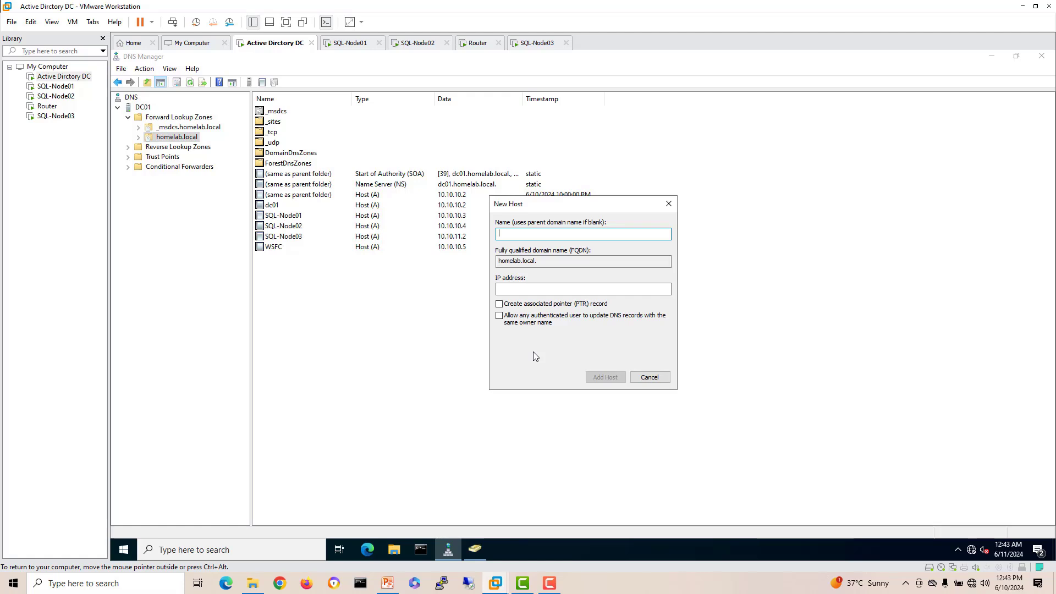
{"action": "type", "text": "S"}
{"action": "key", "text": "BackSpace"}
{"action": "type", "text": "sql-listner"}
{"action": "key", "text": "BackSpace"}
{"action": "key", "text": "BackSpace"}
{"action": "key", "text": "BackSpace"}
{"action": "type", "text": "ener"}
{"action": "left_click", "coordinate": [515, 288]}
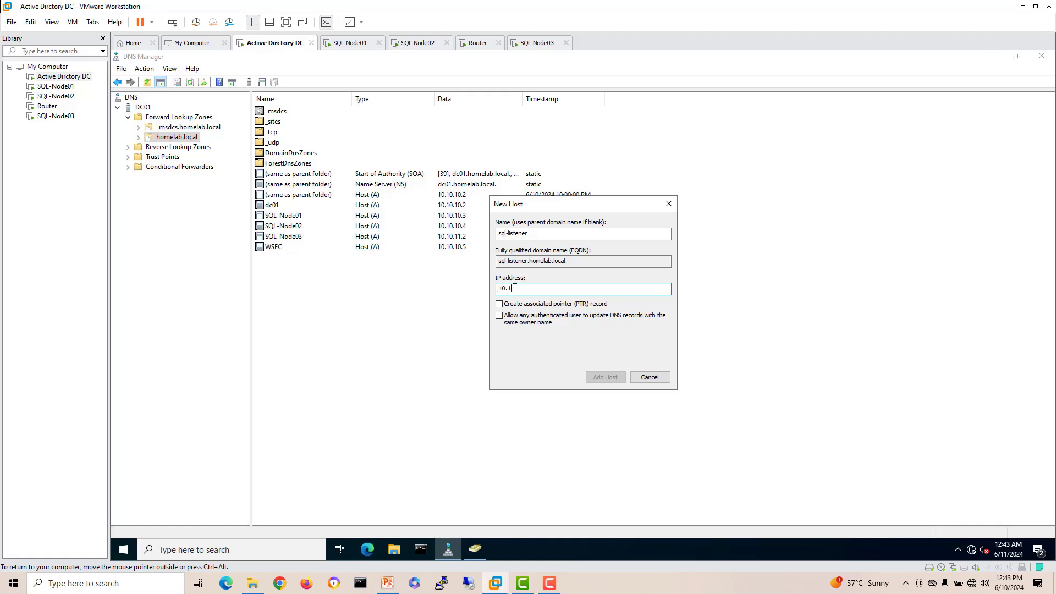
{"action": "type", "text": "10.10.10.6"}
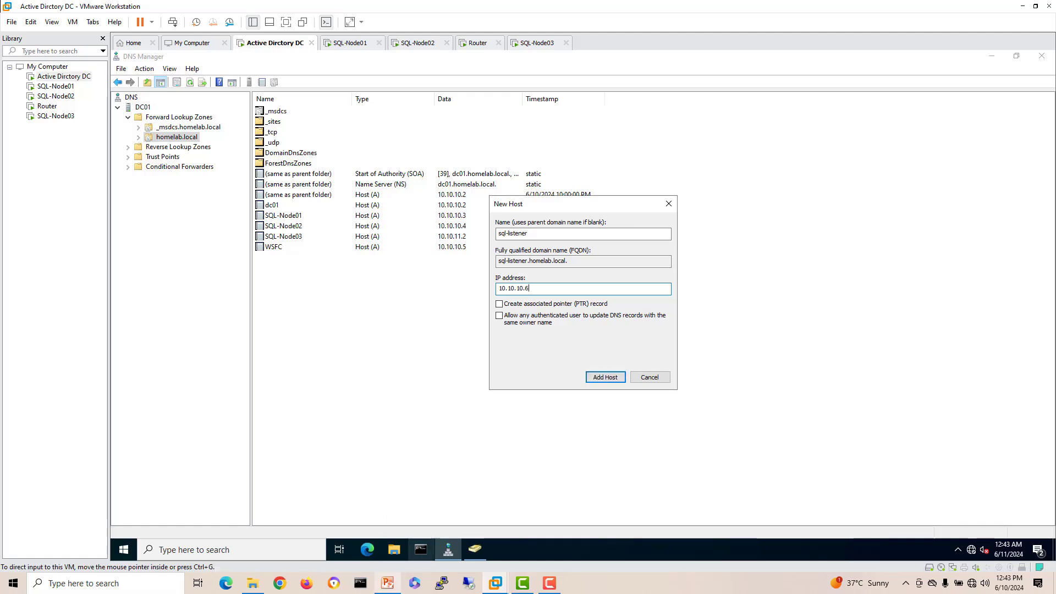
Step: Check the listener IP on the topology slide, nudging its address text box left
{"action": "left_click", "coordinate": [387, 583]}
{"action": "left_click", "coordinate": [739, 368]}
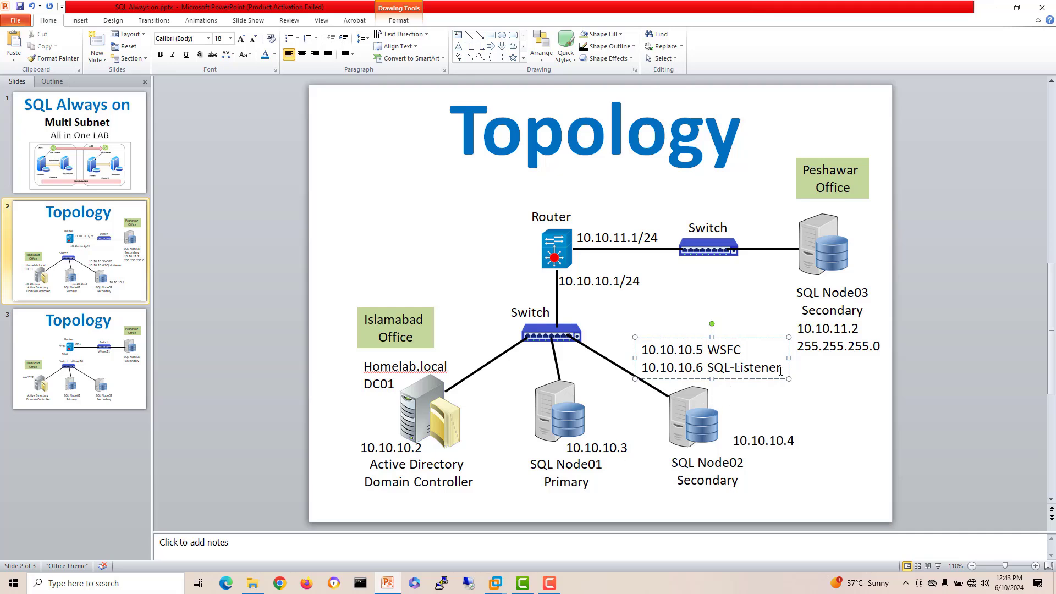
{"action": "left_click_drag", "start_coordinate": [762, 378], "coordinate": [617, 364]}
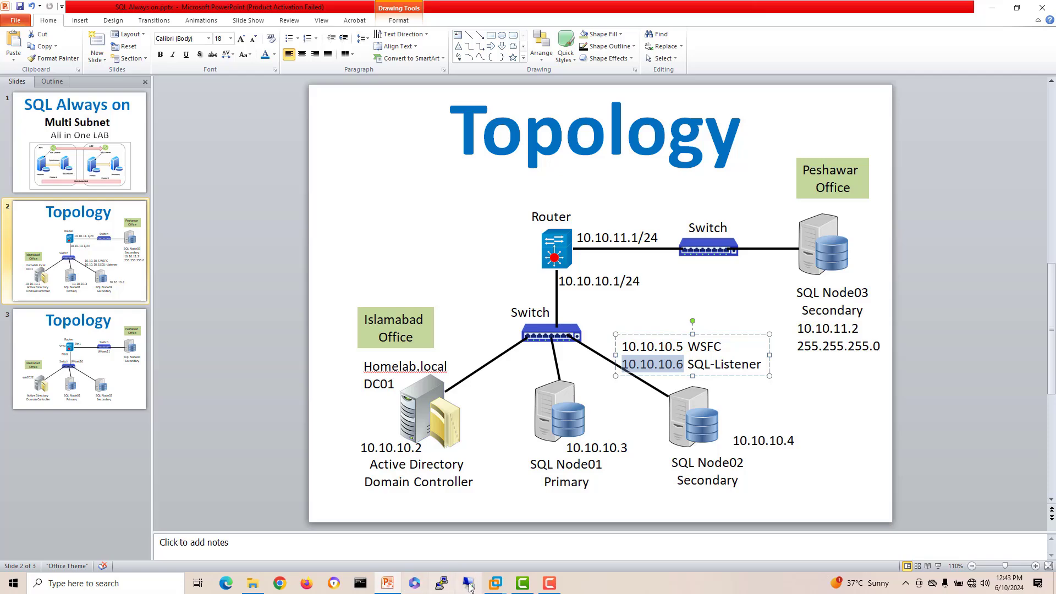
{"action": "mouse_move", "coordinate": [508, 585]}
{"action": "left_click", "coordinate": [498, 529]}
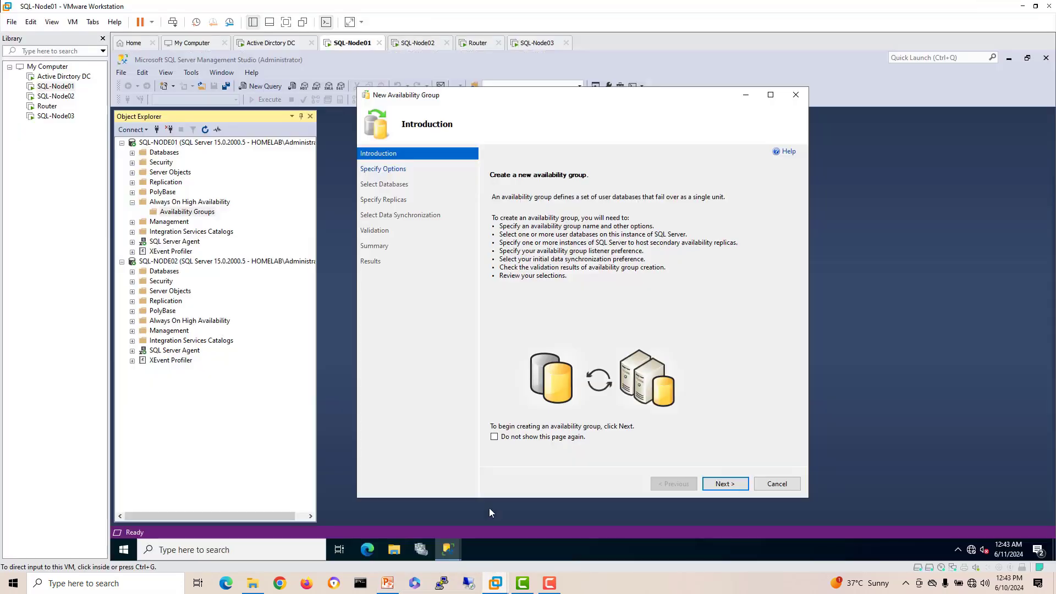
{"action": "left_click", "coordinate": [271, 44]}
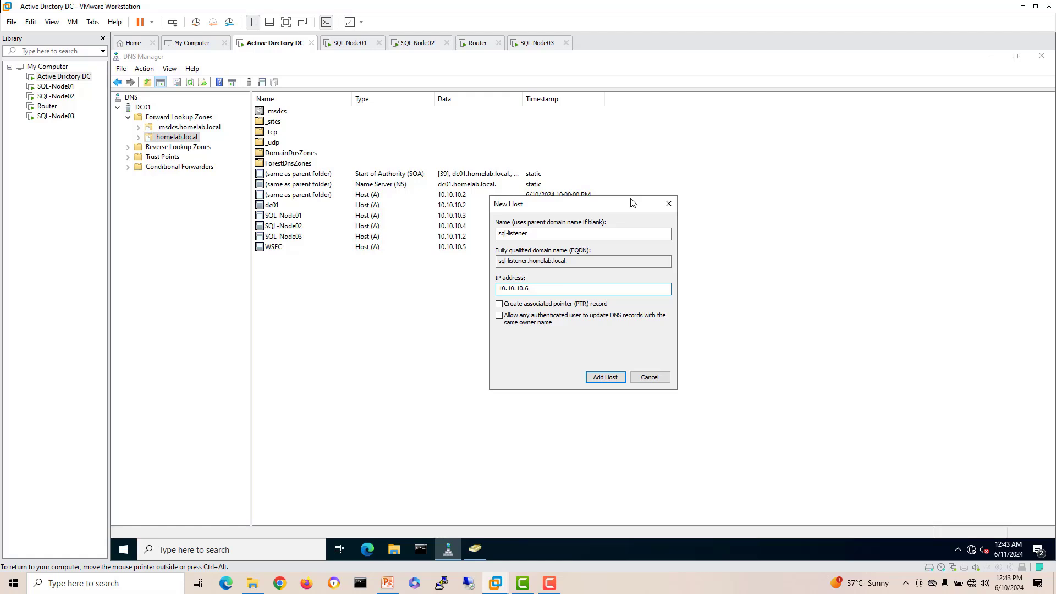
Step: Tick the PTR record option, add the sql-listener host, and close the New Host window
{"action": "left_click", "coordinate": [510, 306]}
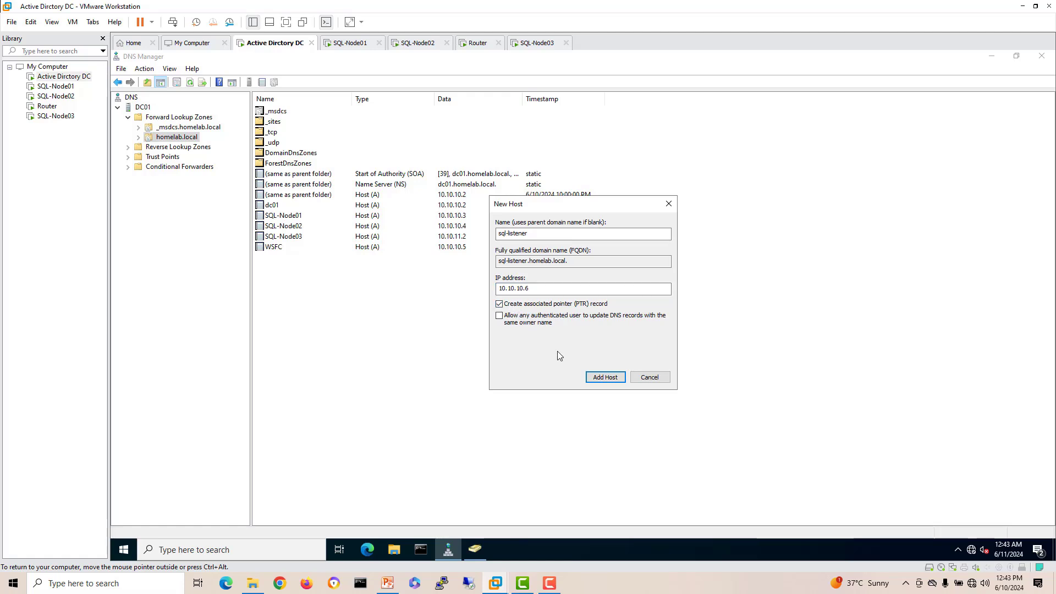
{"action": "left_click", "coordinate": [605, 377]}
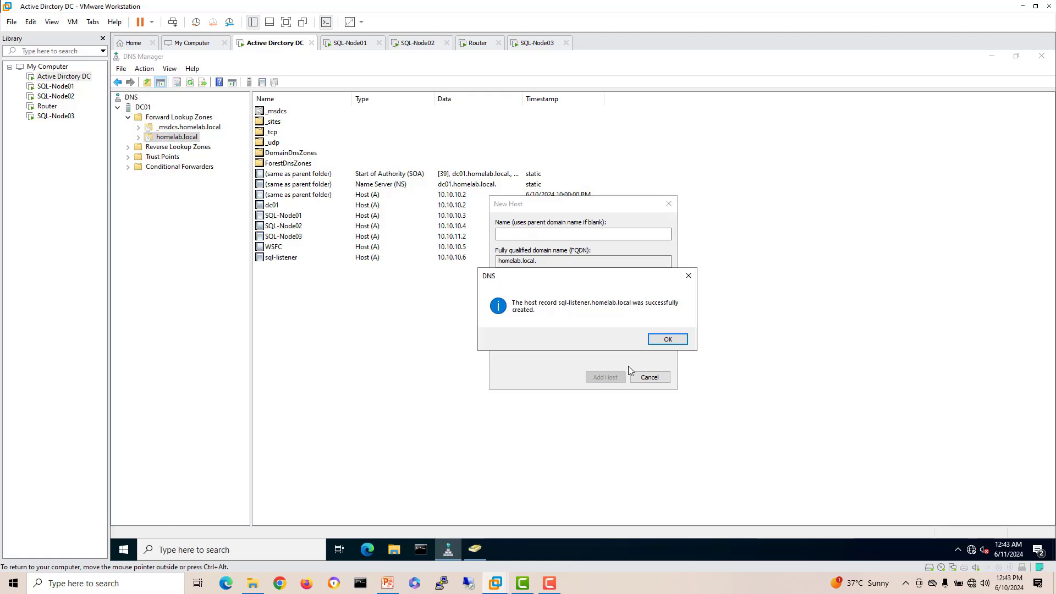
{"action": "left_click", "coordinate": [660, 340]}
{"action": "left_click", "coordinate": [650, 378]}
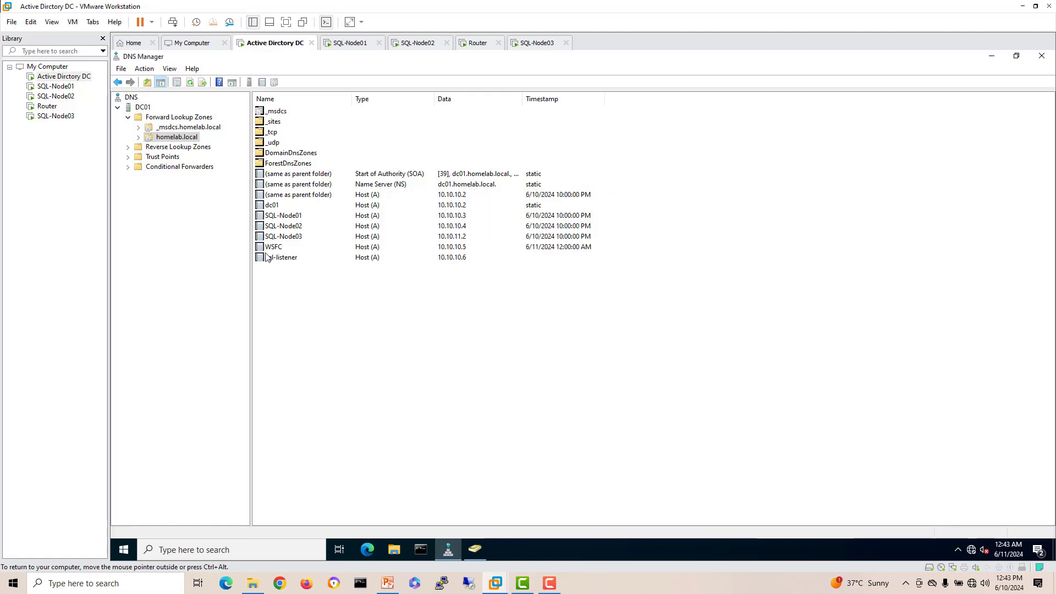
{"action": "left_click", "coordinate": [287, 258]}
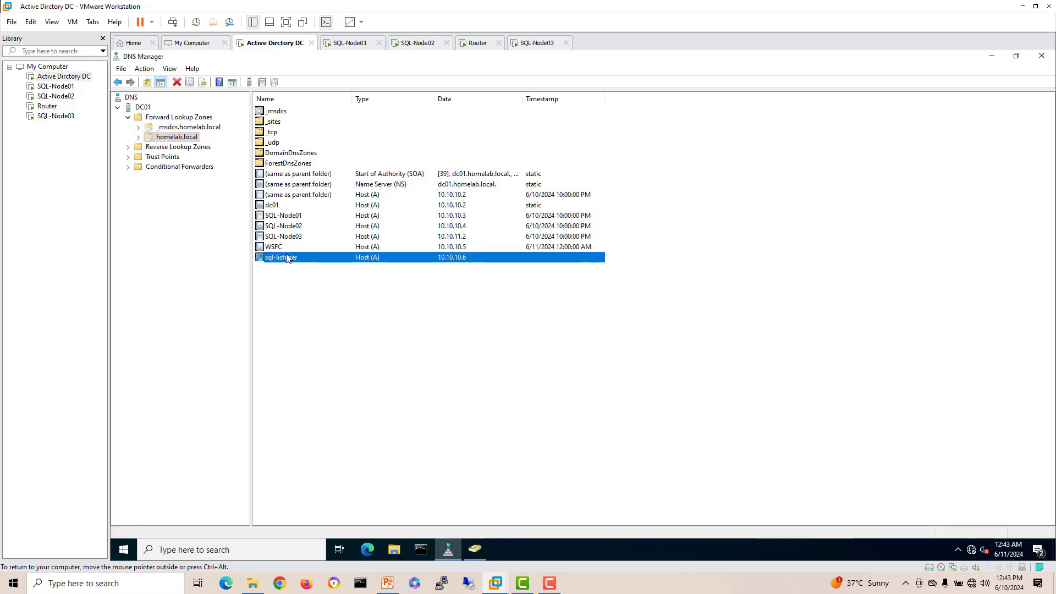
{"action": "left_click", "coordinate": [342, 47]}
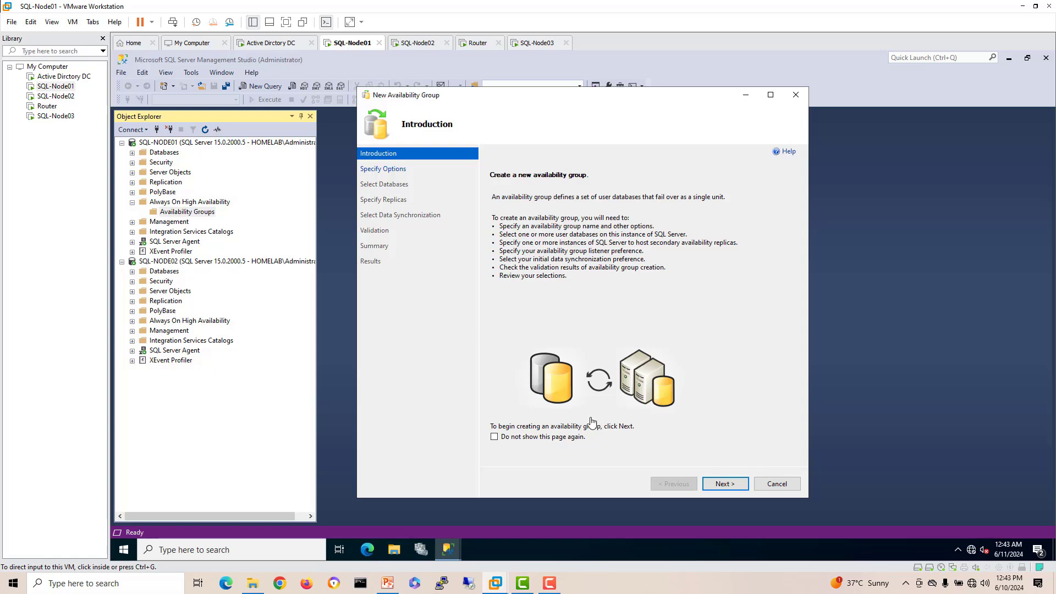
Step: Name the availability group SQL-AG01 with Windows Server Failover Cluster and advance to database selection
{"action": "left_click", "coordinate": [725, 485]}
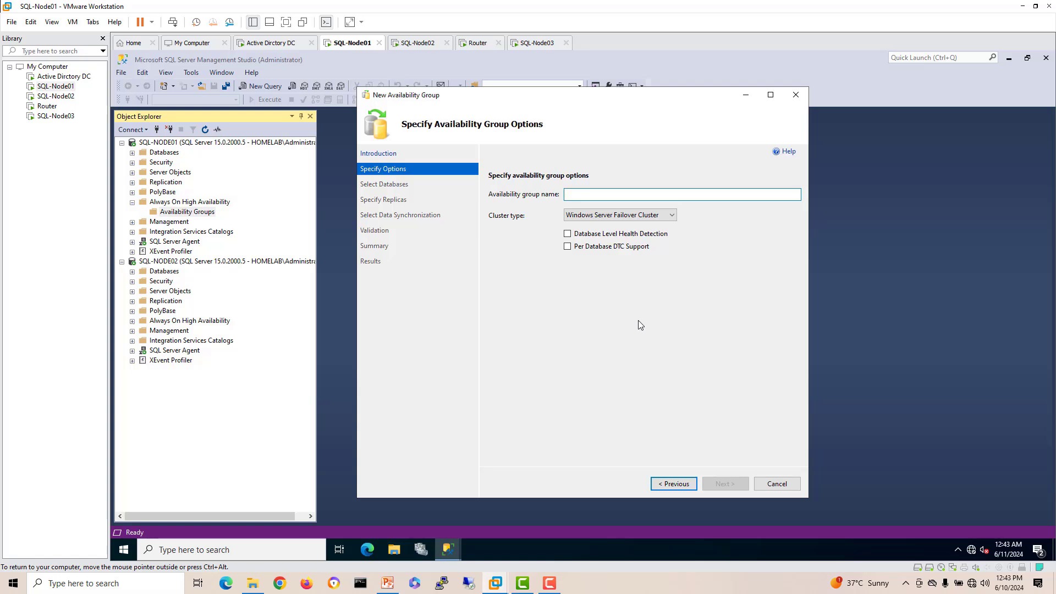
{"action": "type", "text": "SQ"}
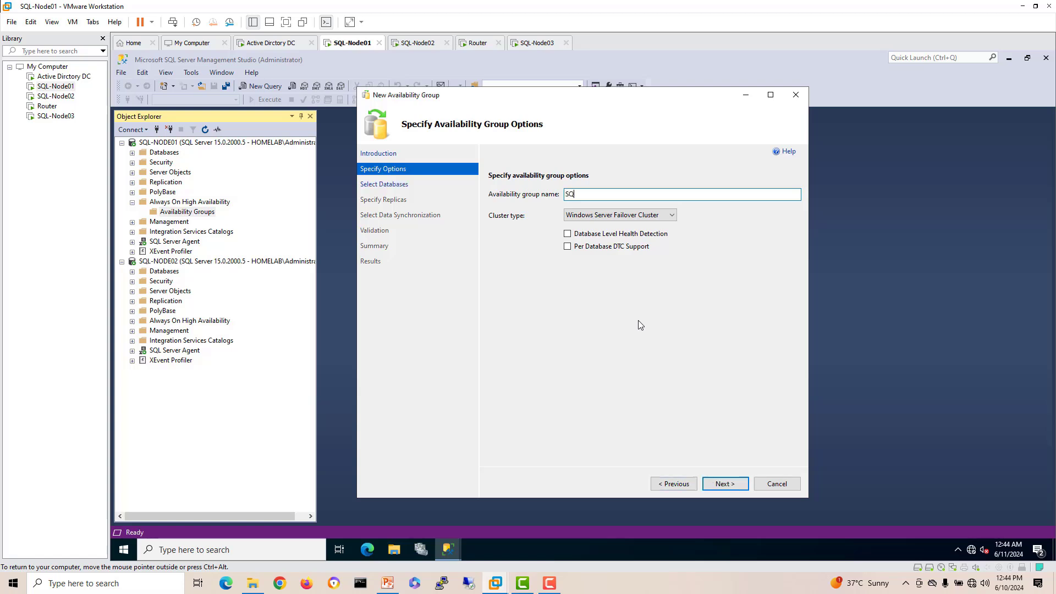
{"action": "type", "text": "L-AG01"}
{"action": "left_click", "coordinate": [635, 215]}
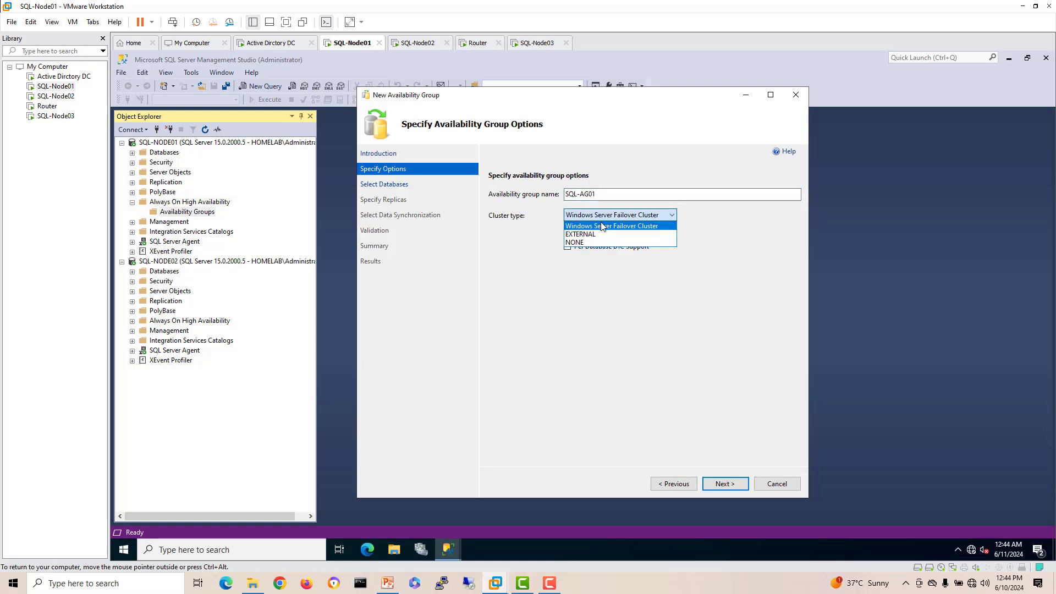
{"action": "left_click", "coordinate": [721, 229]}
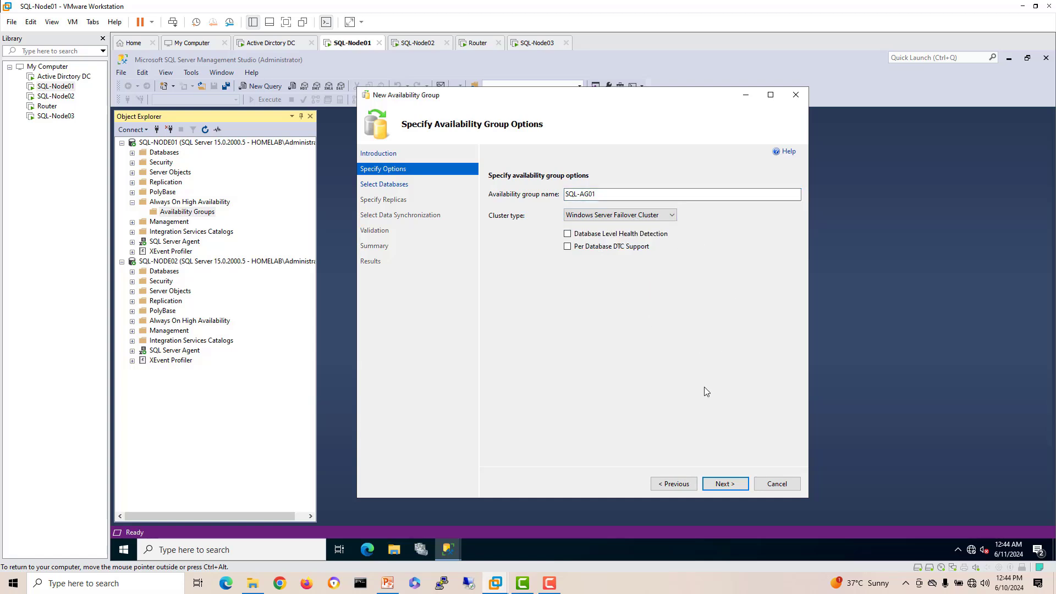
{"action": "left_click", "coordinate": [724, 484]}
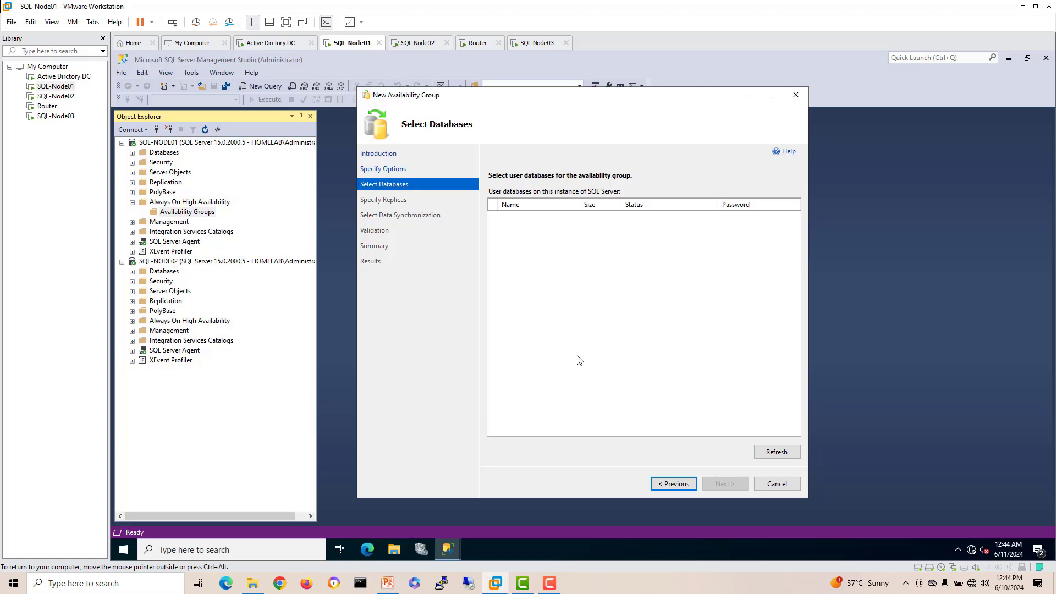
Step: Cancel the wizard and confirm, since the database list is empty
{"action": "left_click_drag", "start_coordinate": [587, 98], "coordinate": [554, 88]}
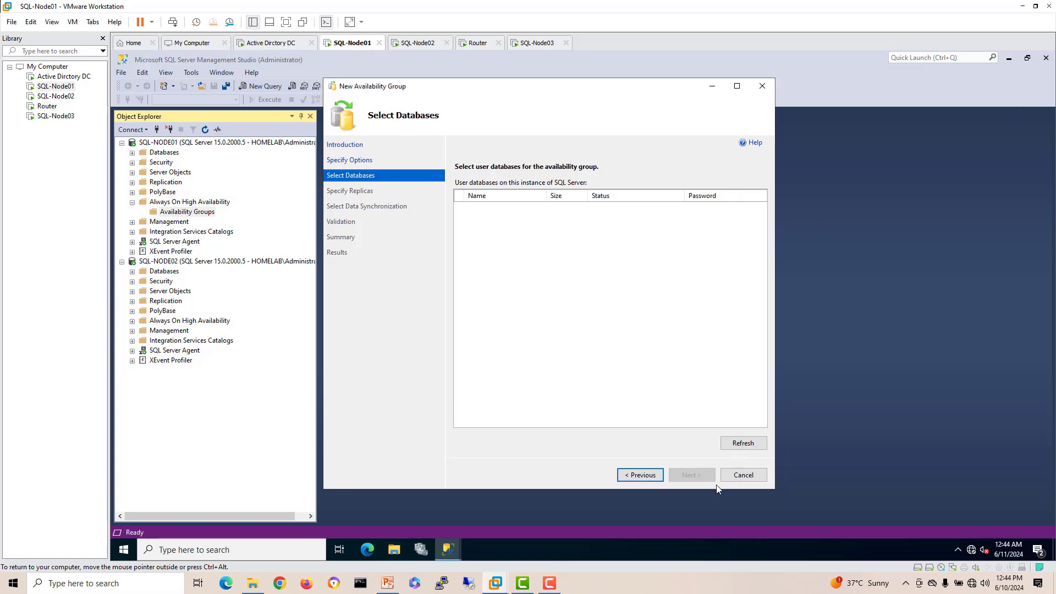
{"action": "left_click", "coordinate": [744, 476]}
{"action": "left_click", "coordinate": [620, 339]}
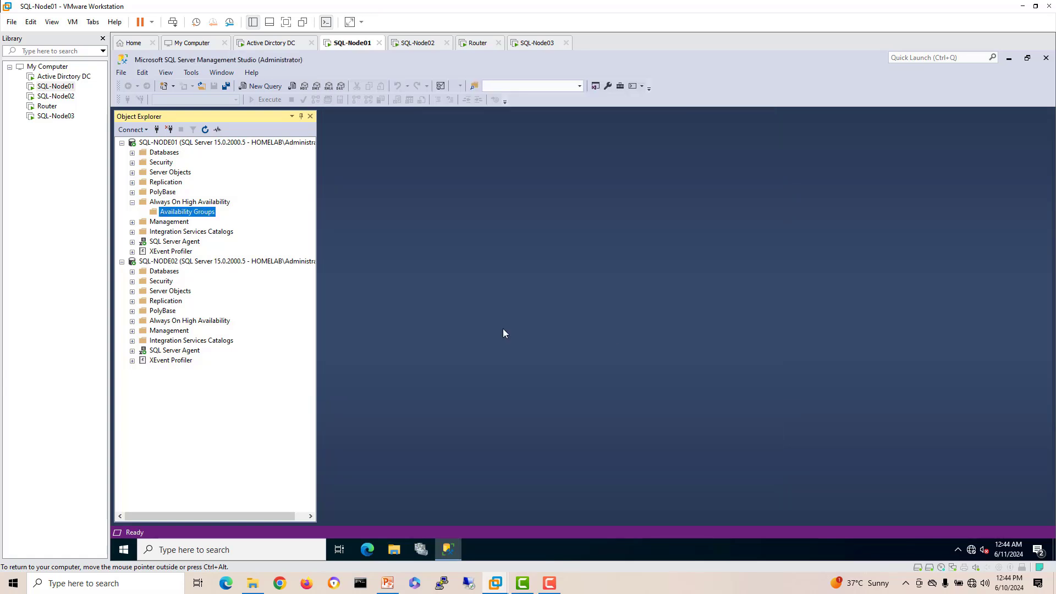
Step: Run CREATE DATABASE test in a new query window and refresh SQL-NODE01
{"action": "left_click", "coordinate": [163, 146]}
{"action": "left_click", "coordinate": [163, 151]}
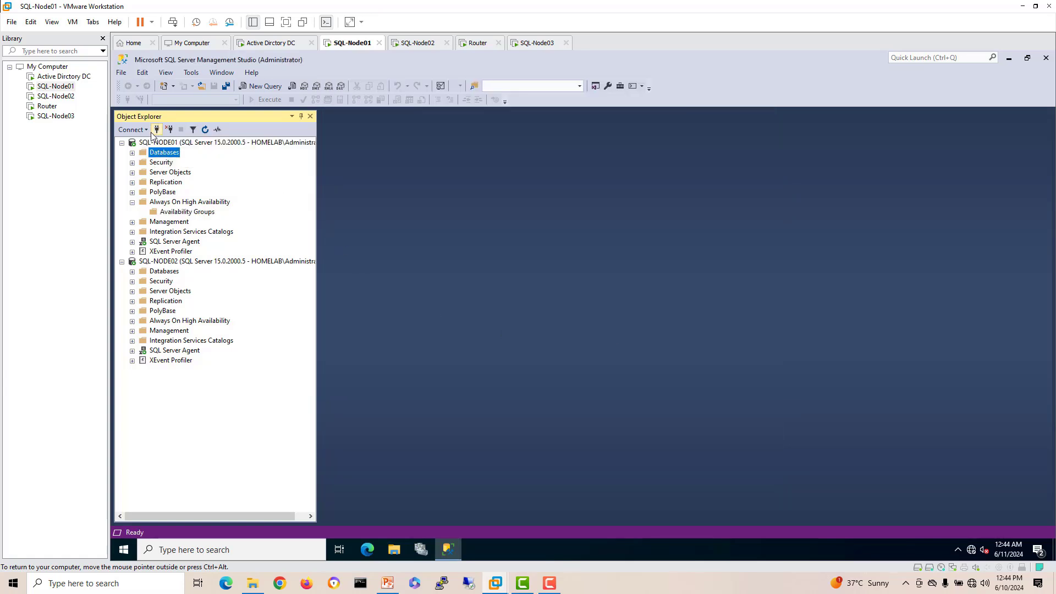
{"action": "left_click", "coordinate": [276, 88]}
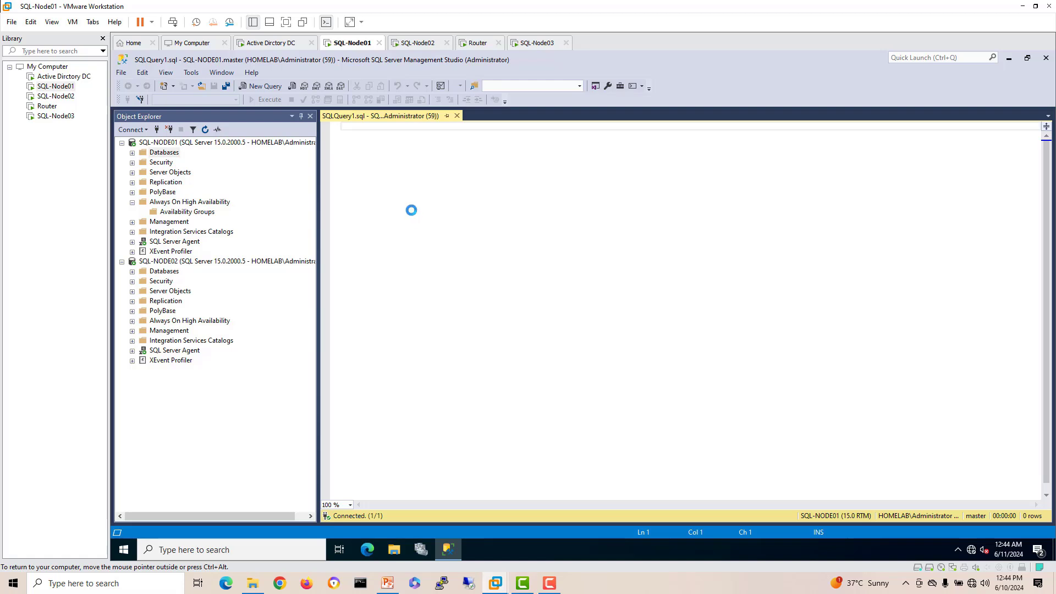
{"action": "type", "text": "create database test"}
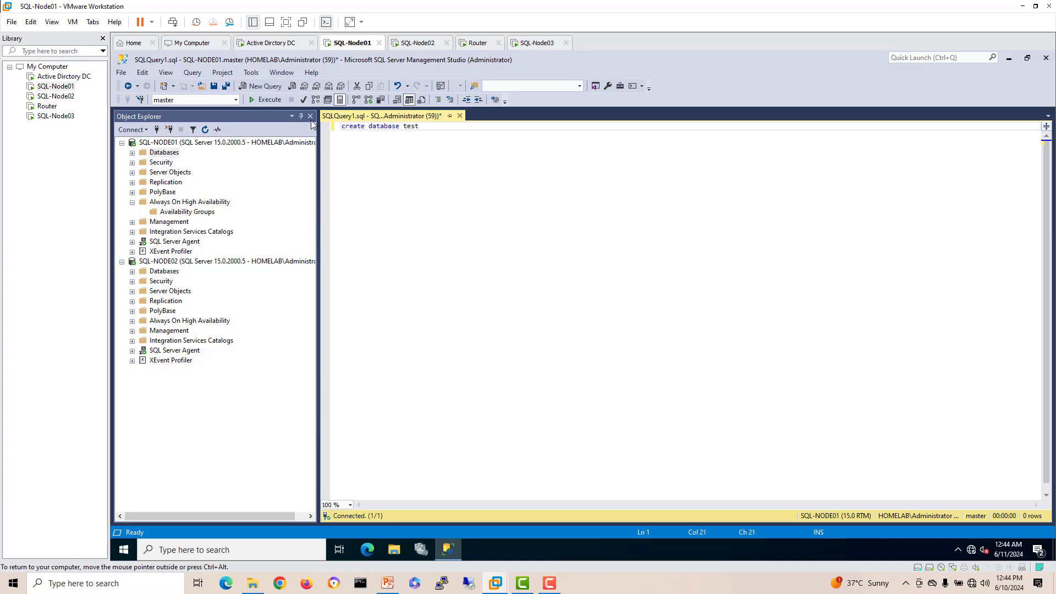
{"action": "left_click", "coordinate": [265, 100]}
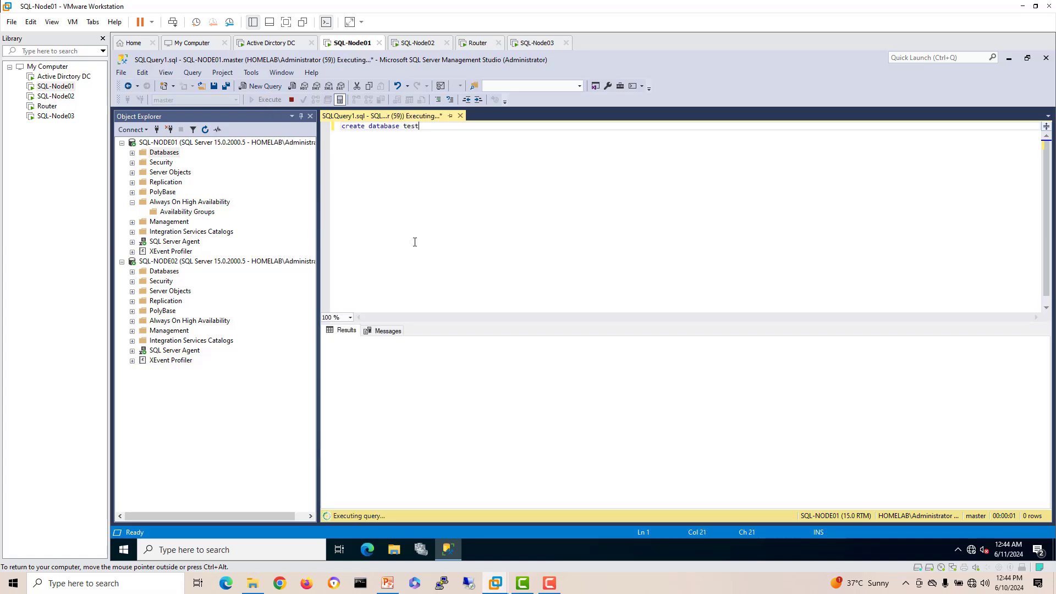
{"action": "right_click", "coordinate": [165, 144]}
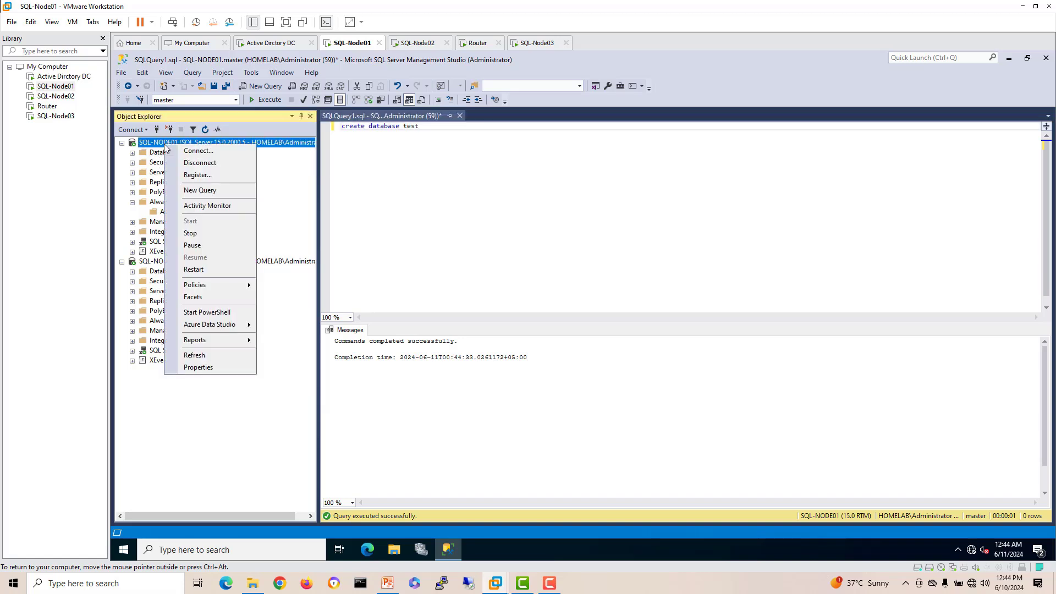
{"action": "left_click", "coordinate": [194, 355]}
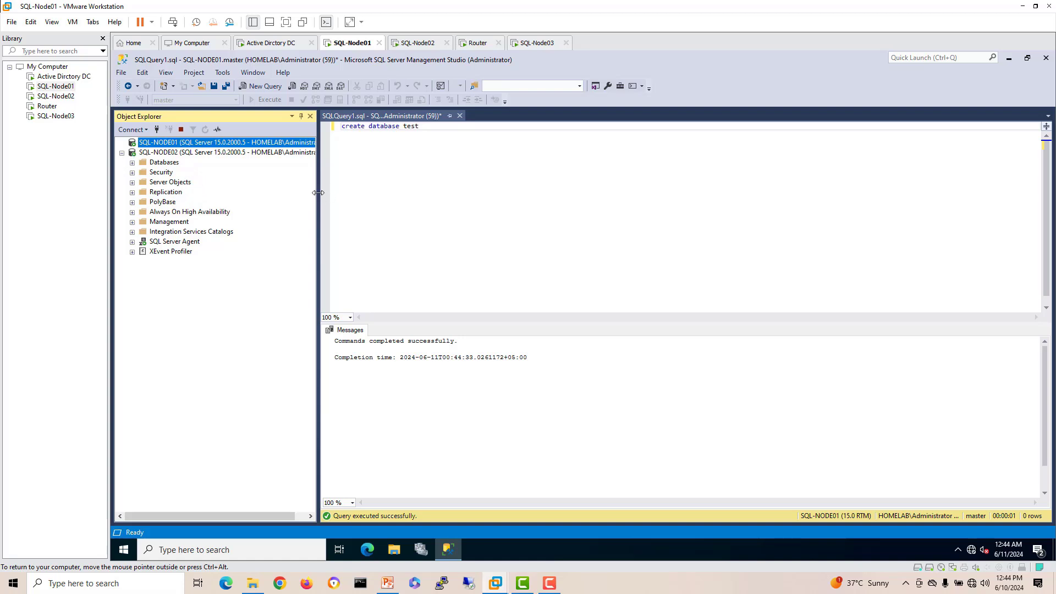
Step: Take a full backup of the test database to disk
{"action": "left_click_drag", "start_coordinate": [318, 193], "coordinate": [345, 193]}
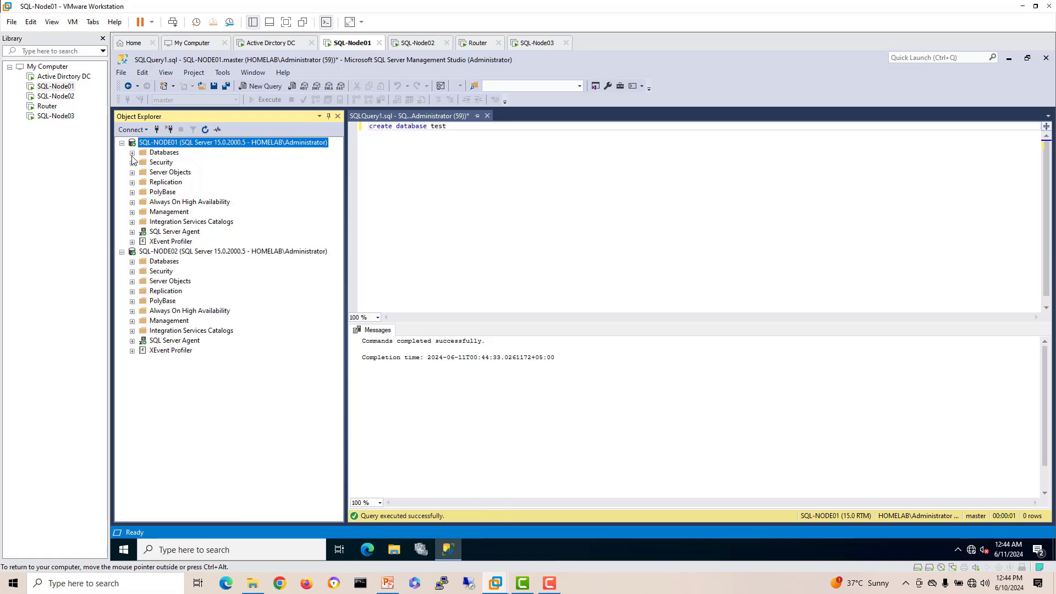
{"action": "left_click", "coordinate": [132, 153]}
{"action": "left_click", "coordinate": [165, 183]}
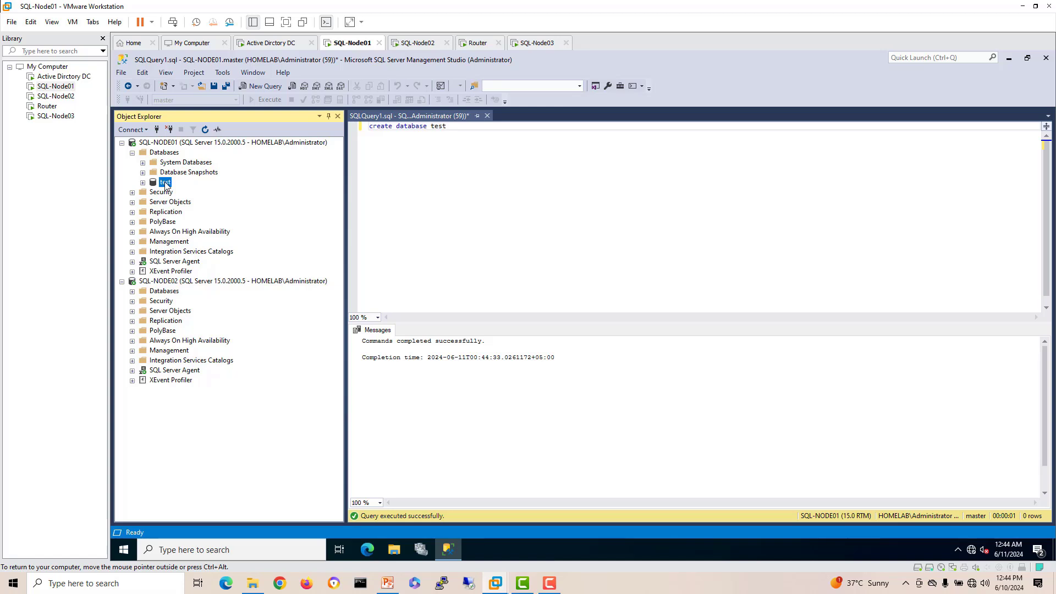
{"action": "right_click", "coordinate": [165, 184]}
{"action": "mouse_move", "coordinate": [202, 230]}
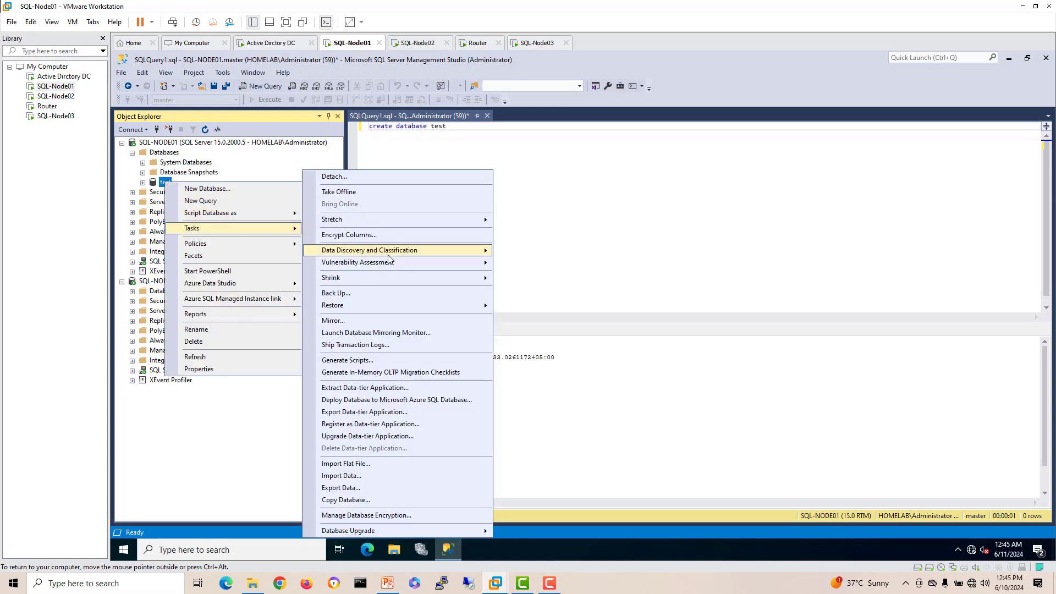
{"action": "left_click", "coordinate": [422, 293]}
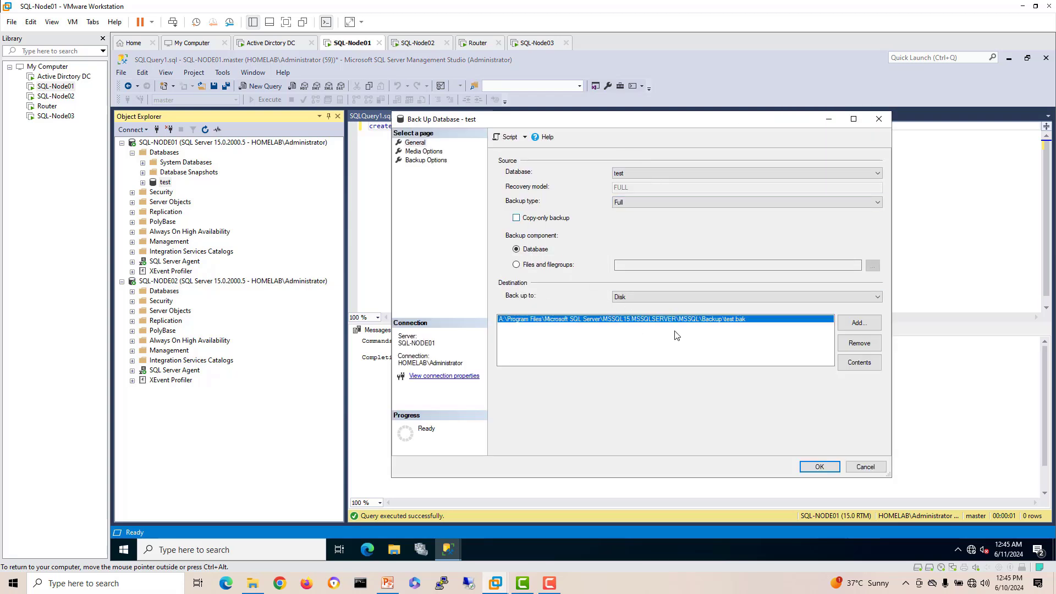
{"action": "left_click", "coordinate": [819, 466]}
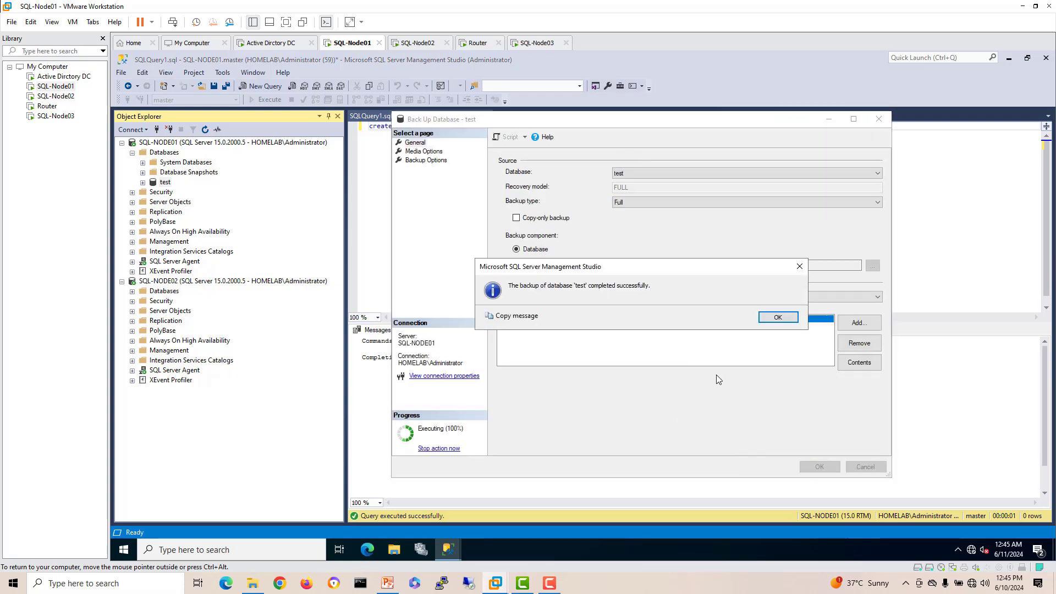
{"action": "left_click", "coordinate": [776, 317]}
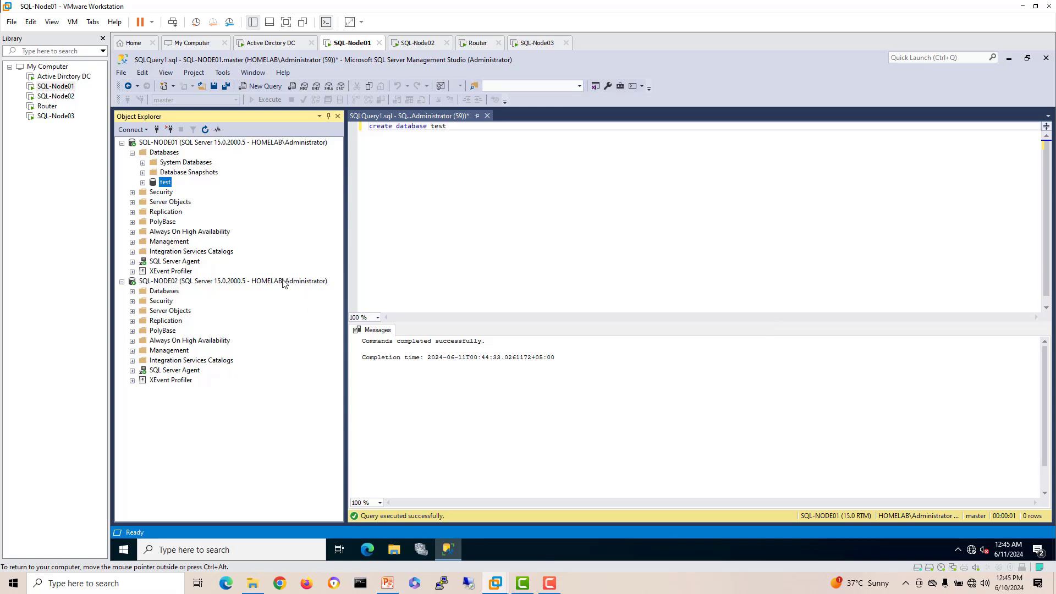
Step: Expand Always On High Availability and select the Availability Groups node
{"action": "left_click", "coordinate": [132, 232]}
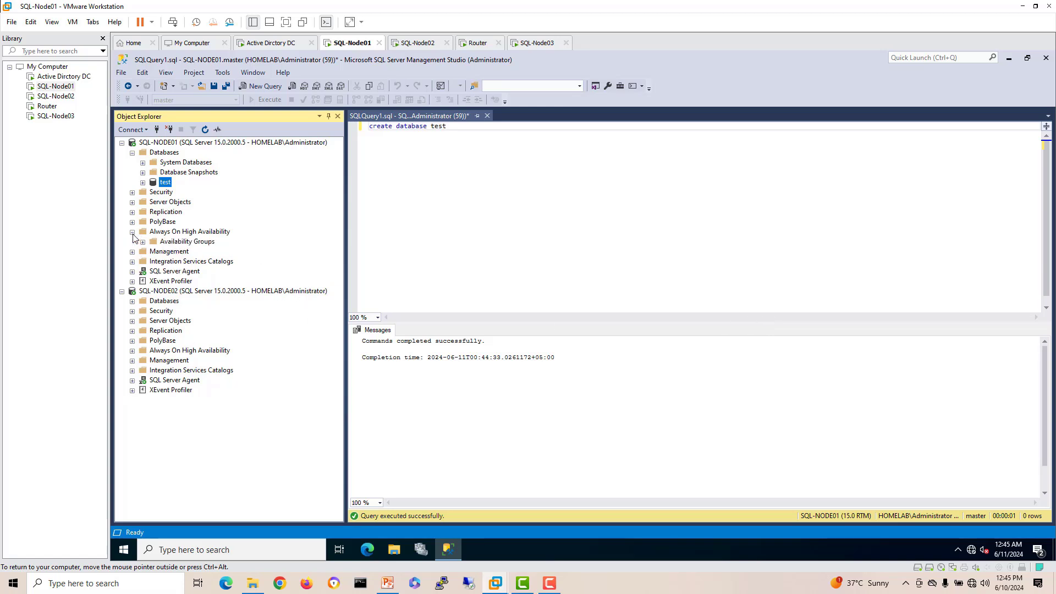
{"action": "left_click", "coordinate": [143, 242]}
{"action": "left_click", "coordinate": [194, 242]}
Step: Start the New Availability Group Wizard, name the group SQL-AG01 and include the test database
{"action": "right_click", "coordinate": [194, 242]}
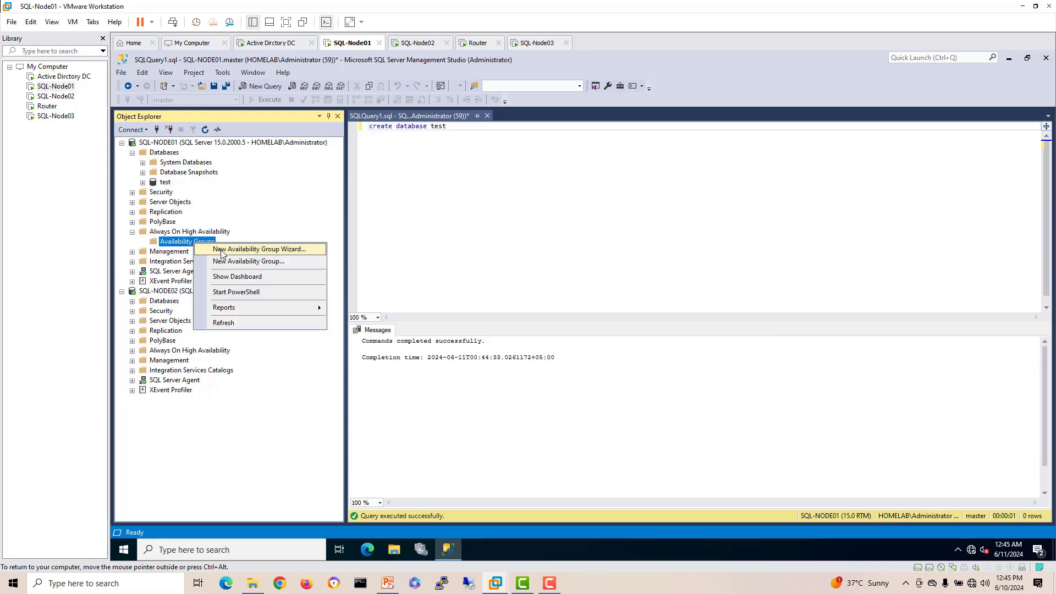
{"action": "left_click", "coordinate": [222, 254]}
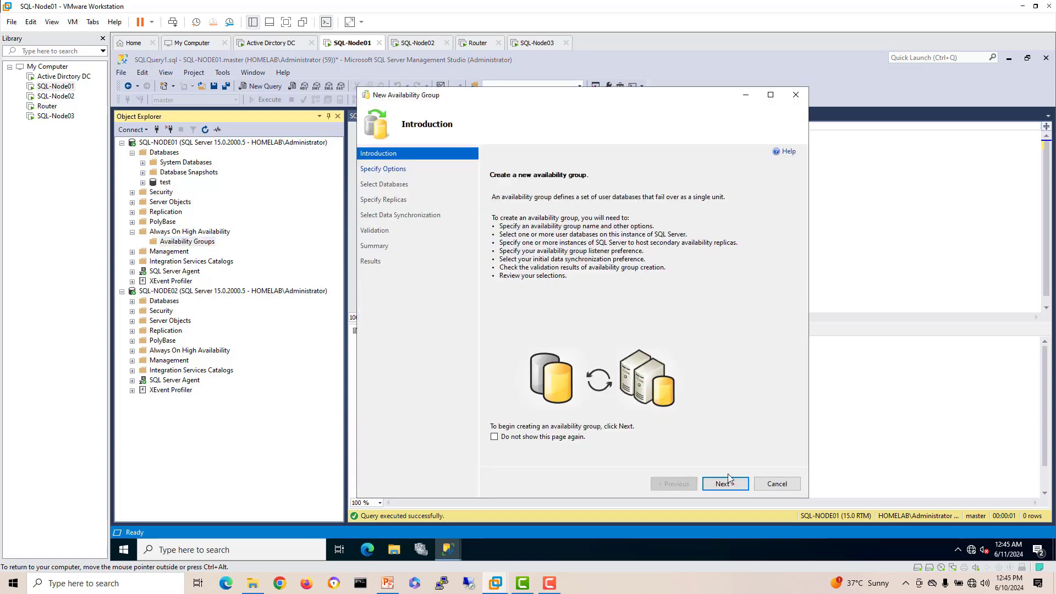
{"action": "left_click", "coordinate": [725, 484]}
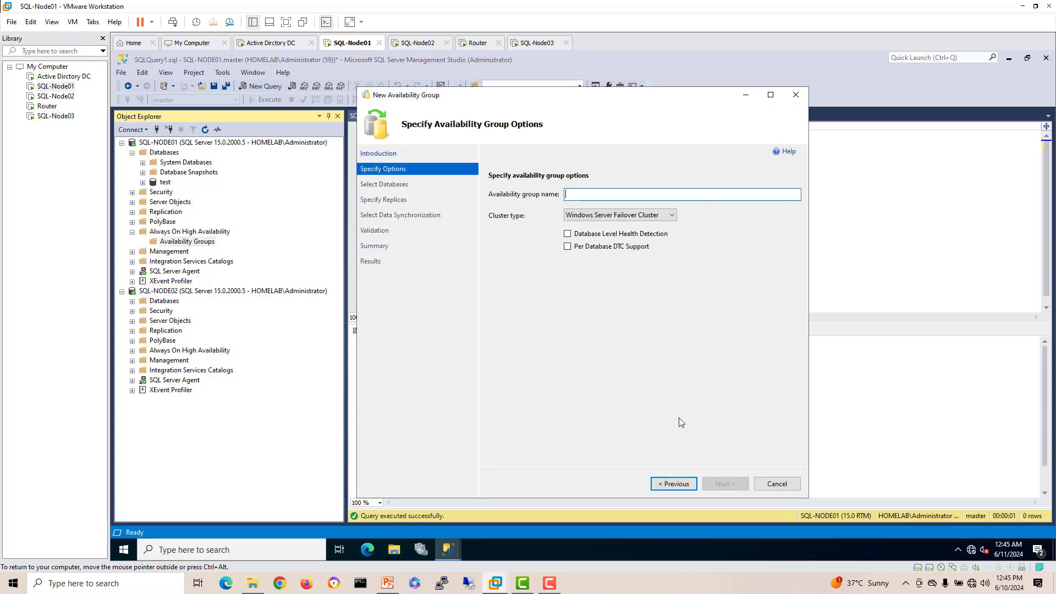
{"action": "type", "text": "SQL-AG01"}
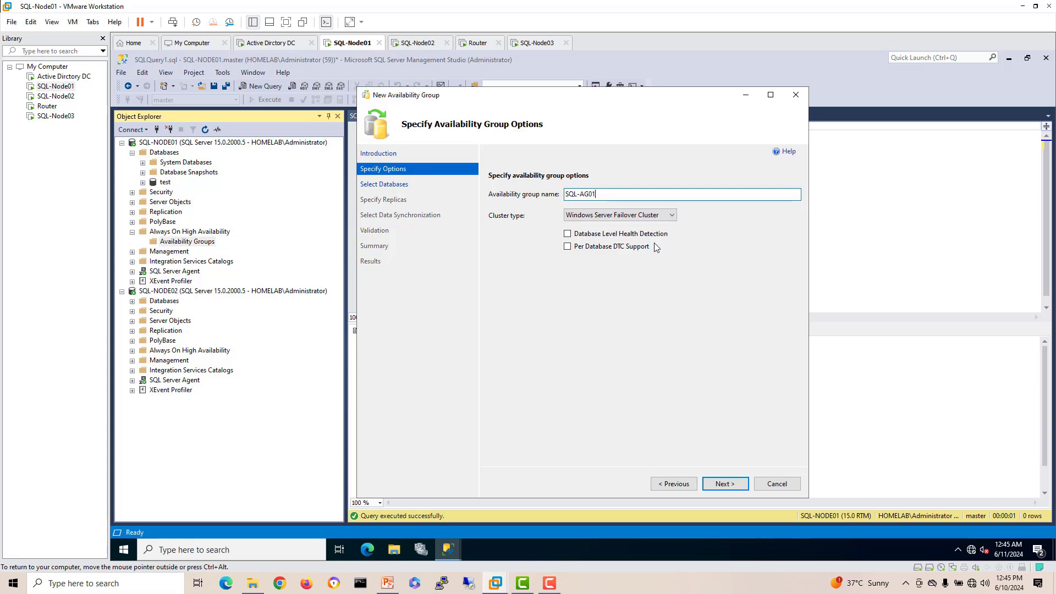
{"action": "left_click", "coordinate": [737, 483]}
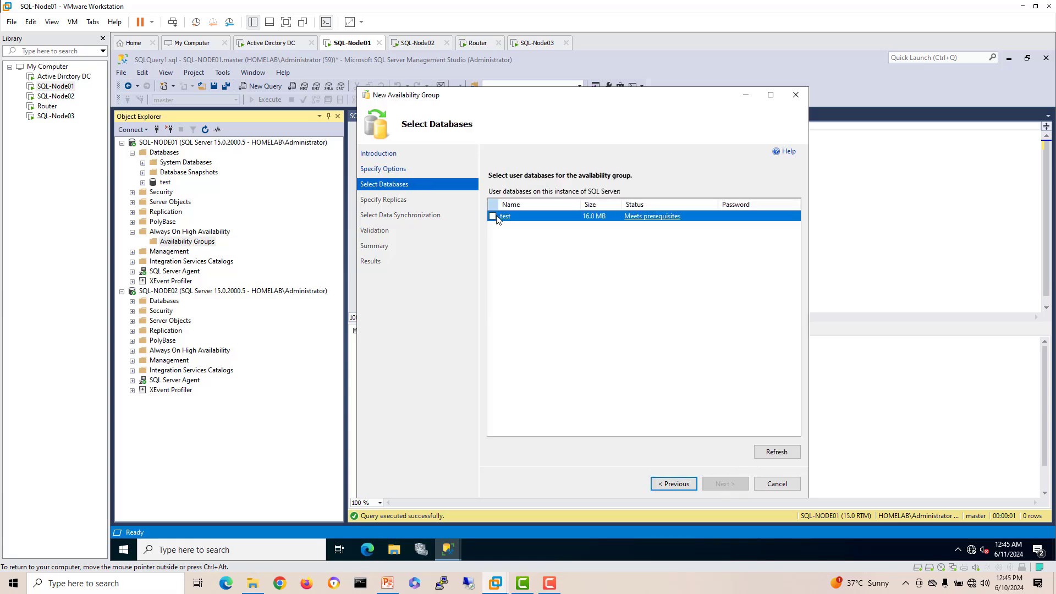
{"action": "left_click", "coordinate": [492, 216]}
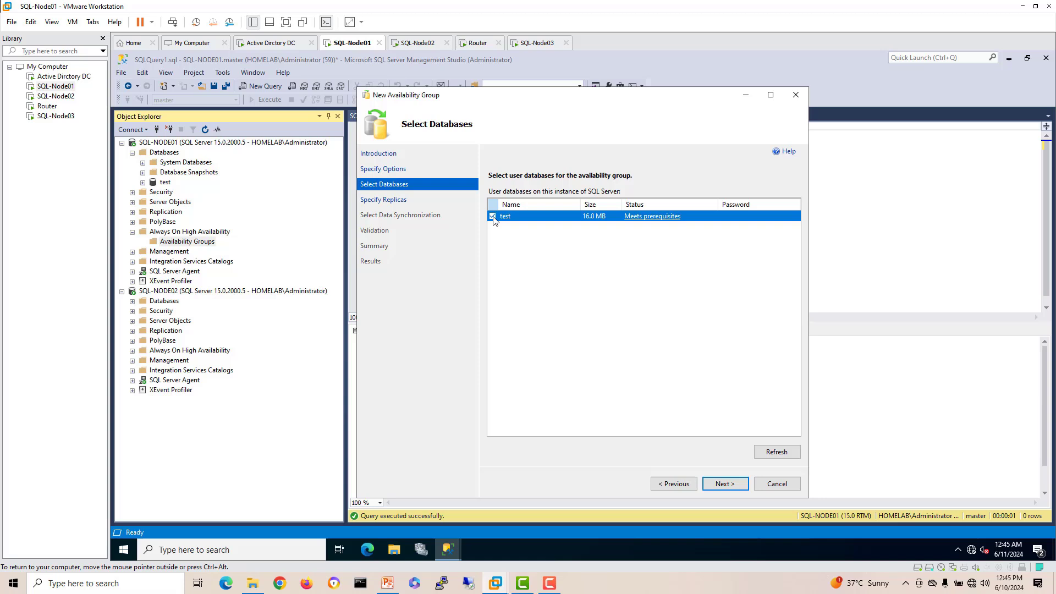
{"action": "left_click", "coordinate": [735, 484]}
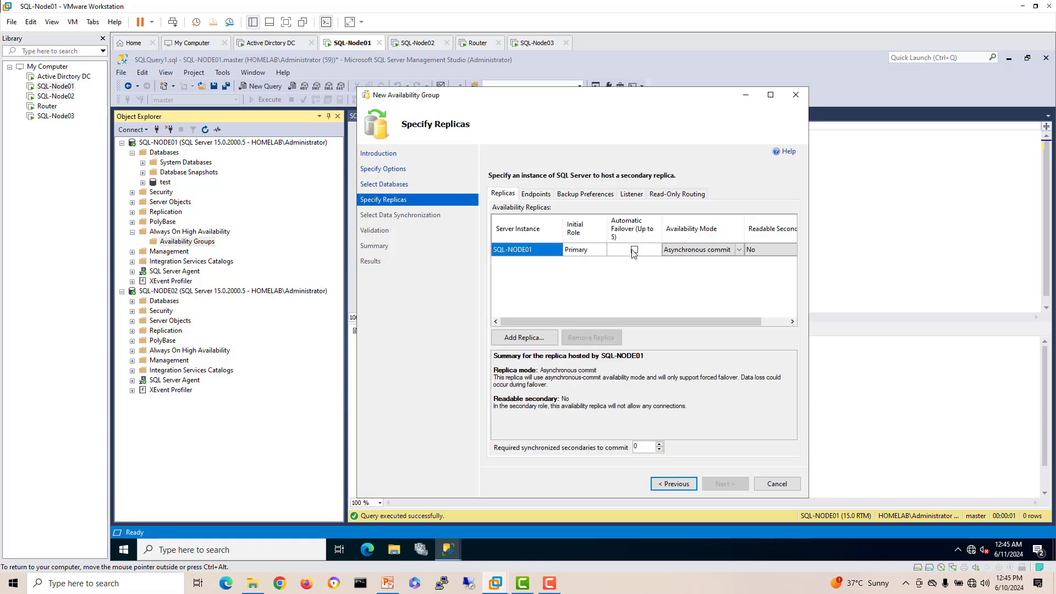
Step: Add SQL-NODE02 as a replica, with synchronous commit and automatic failover on both nodes
{"action": "left_click", "coordinate": [545, 345]}
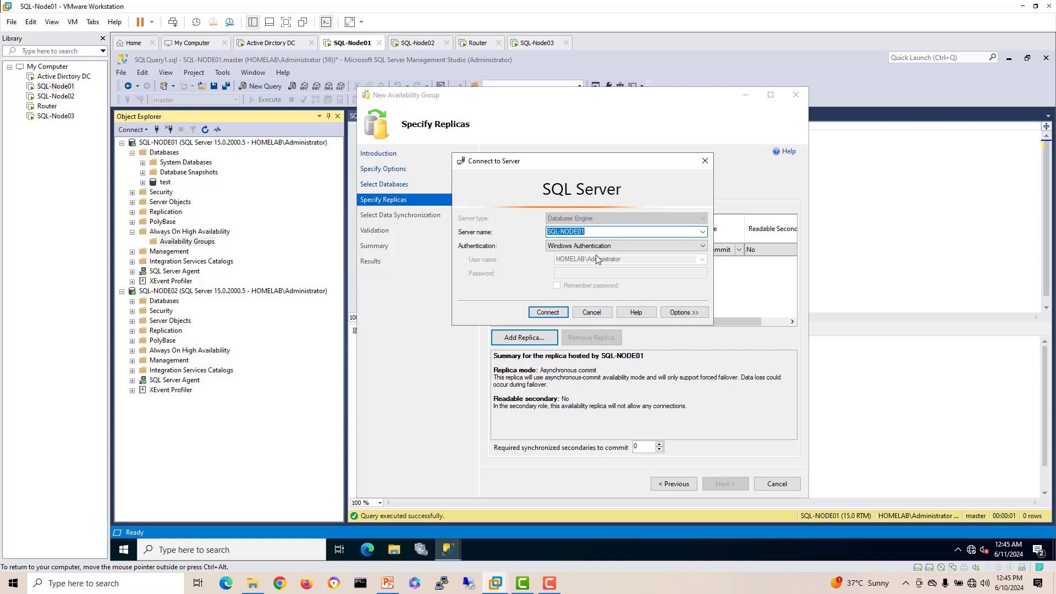
{"action": "left_click", "coordinate": [647, 235]}
{"action": "left_click", "coordinate": [545, 311]}
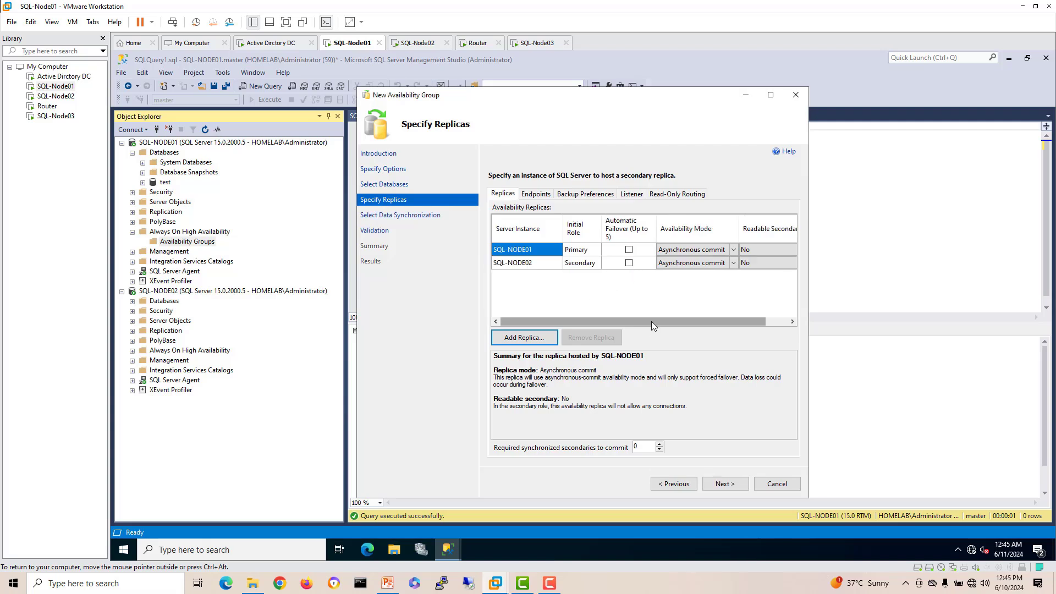
{"action": "left_click", "coordinate": [734, 264]}
{"action": "left_click", "coordinate": [716, 282]}
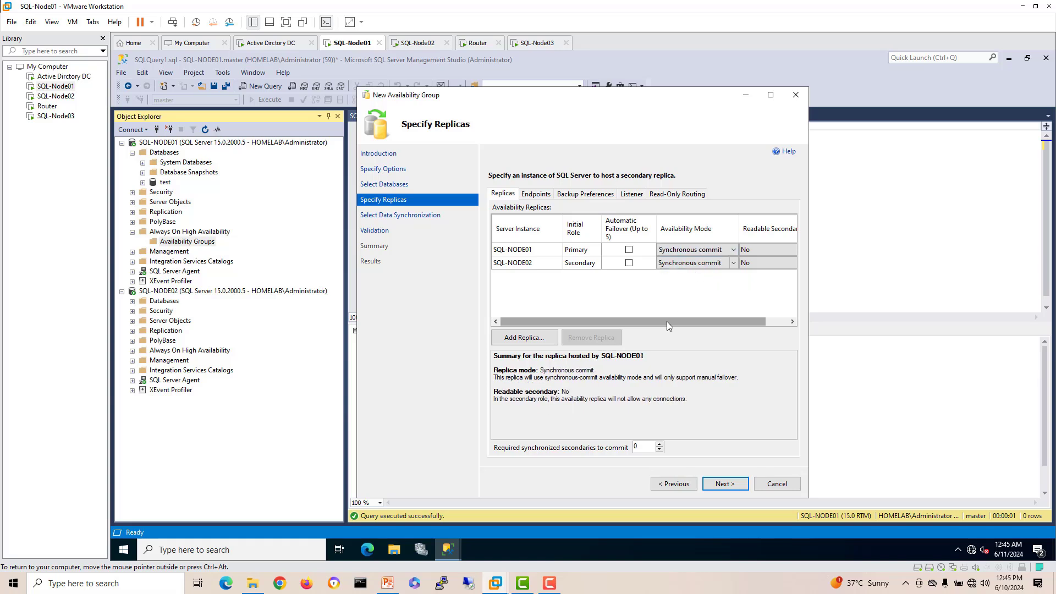
{"action": "left_click", "coordinate": [629, 249]}
{"action": "left_click", "coordinate": [629, 263]}
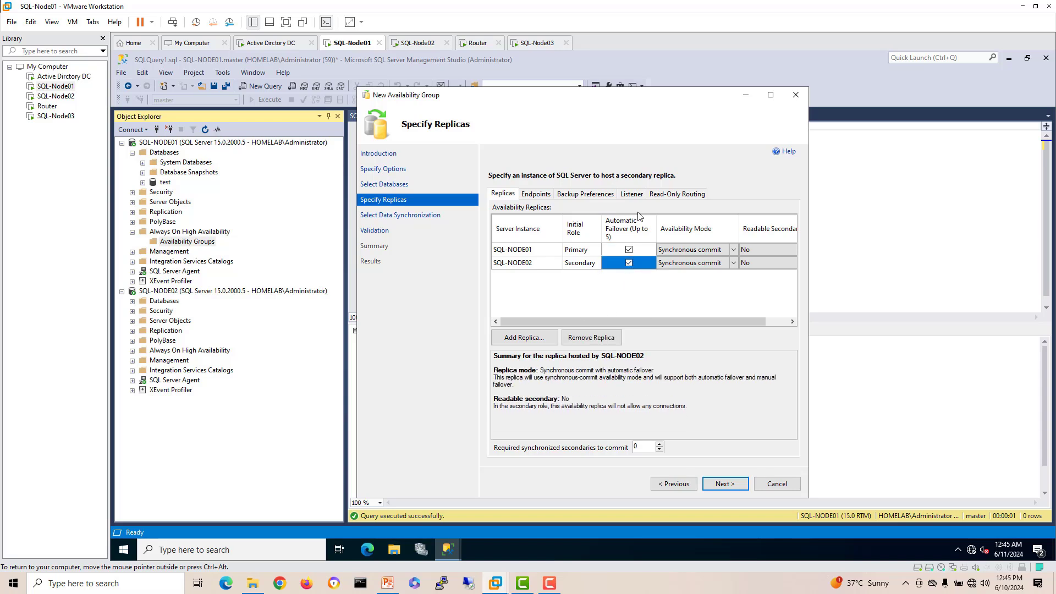
{"action": "left_click", "coordinate": [638, 194]}
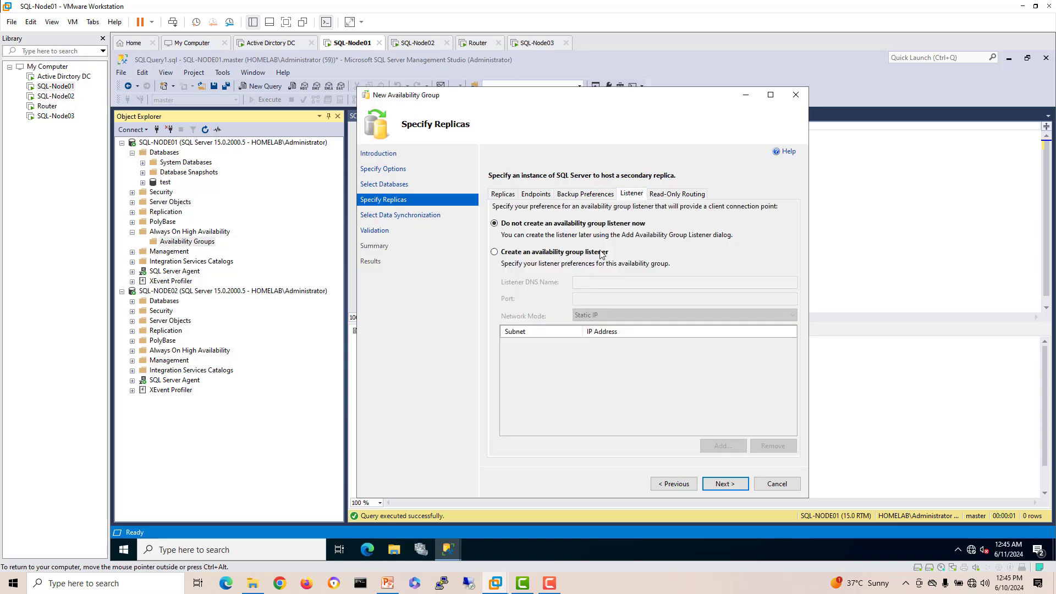
Step: Create listener sql-listener on port 1433 with static IP 10.10.10.6 on subnet 10.10.10.0/24
{"action": "left_click", "coordinate": [514, 253]}
{"action": "left_click", "coordinate": [585, 281]}
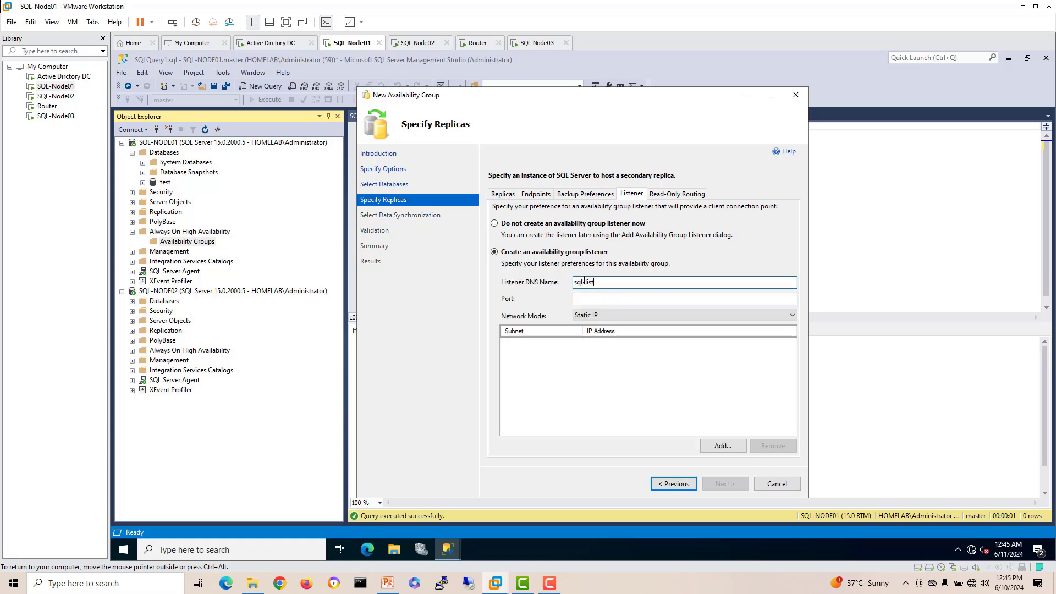
{"action": "left_click", "coordinate": [595, 302]}
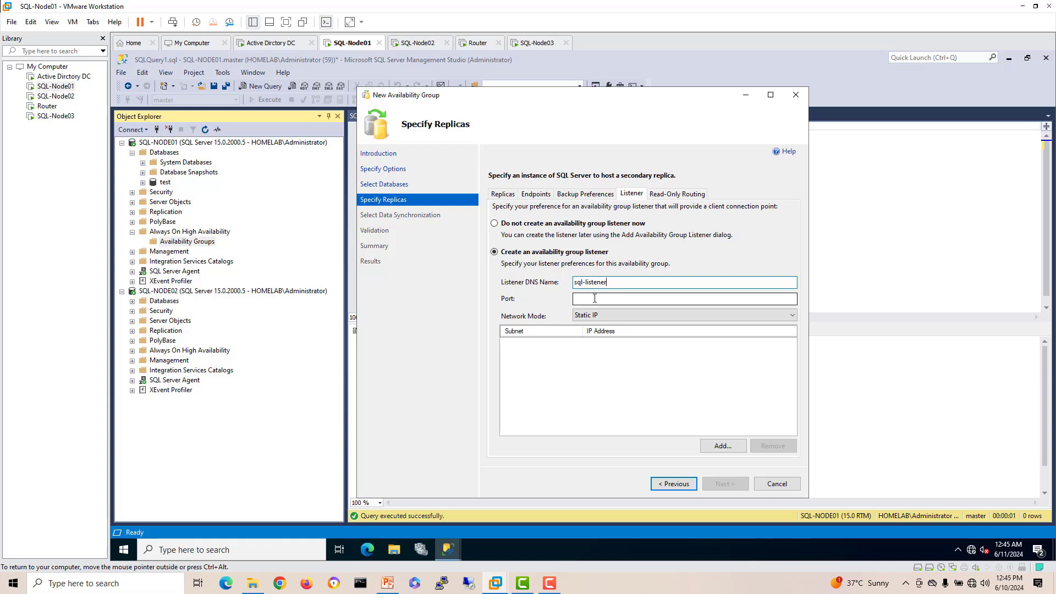
{"action": "left_click", "coordinate": [594, 298]}
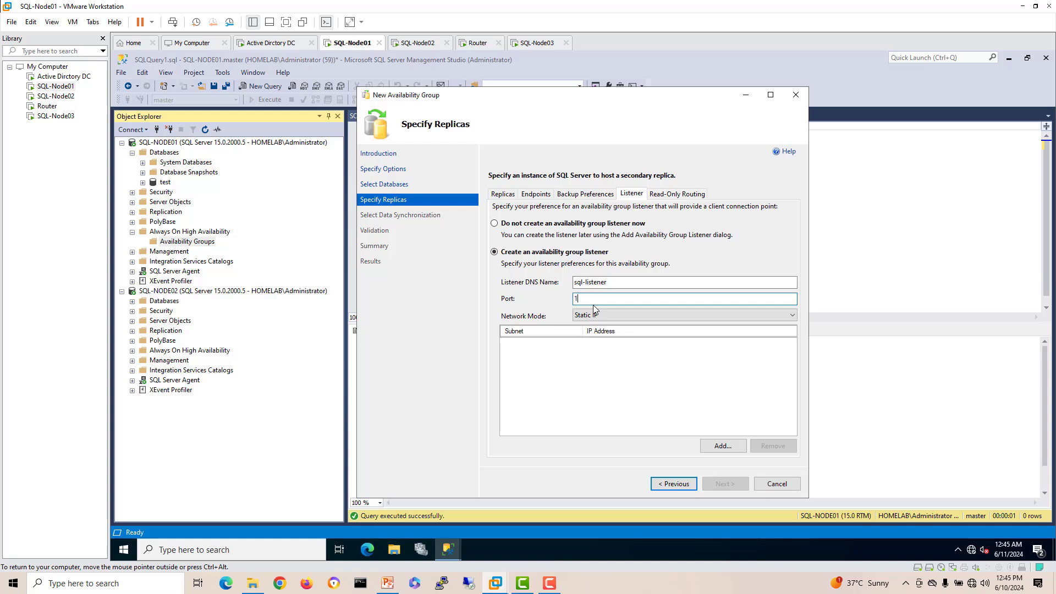
{"action": "type", "text": "1433"}
{"action": "left_click", "coordinate": [724, 447]}
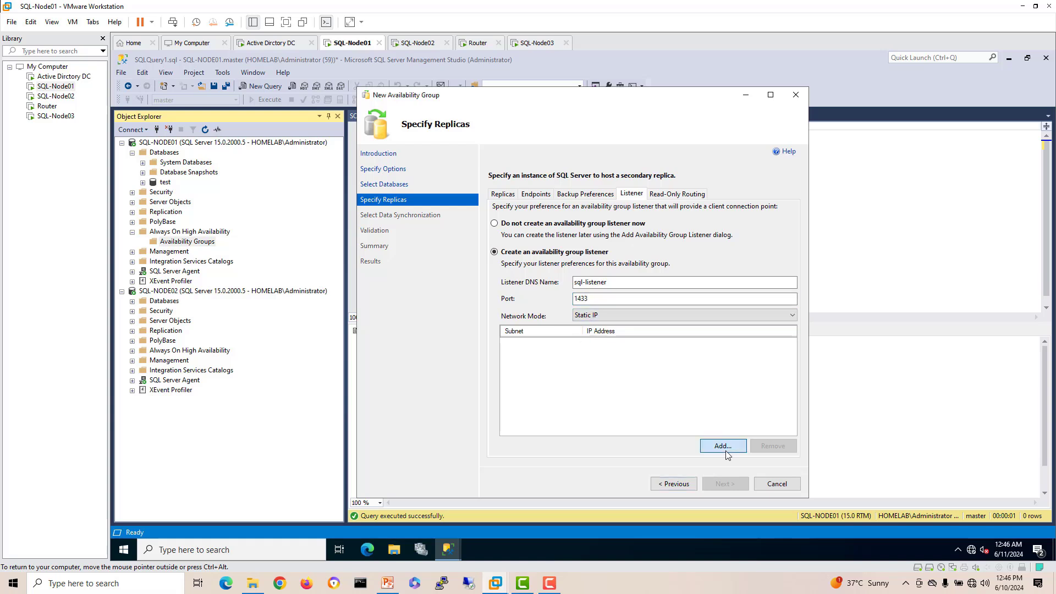
{"action": "left_click", "coordinate": [516, 266]}
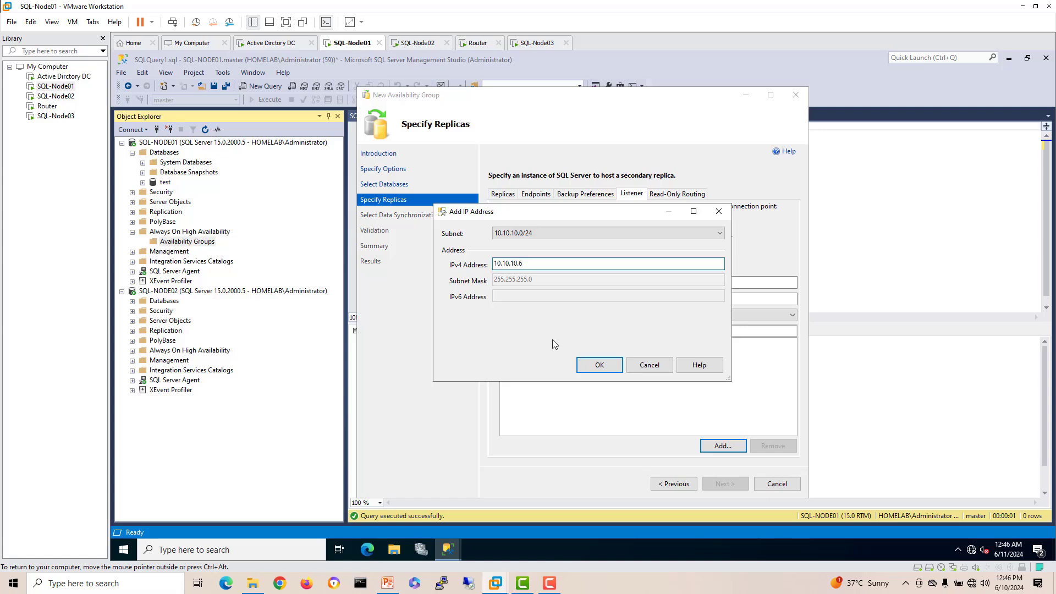
{"action": "left_click", "coordinate": [598, 364]}
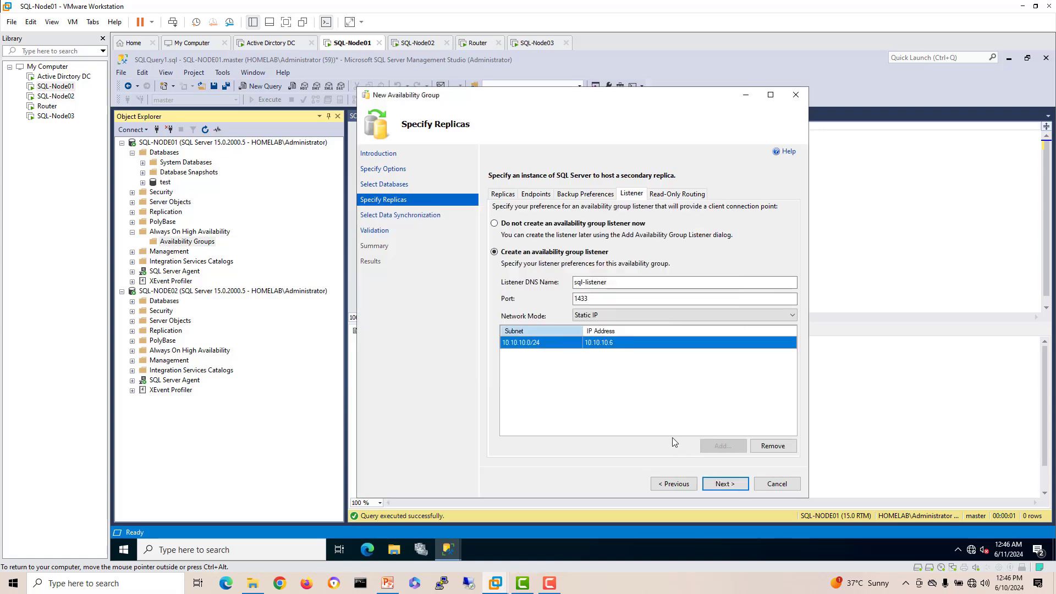
{"action": "left_click", "coordinate": [727, 485]}
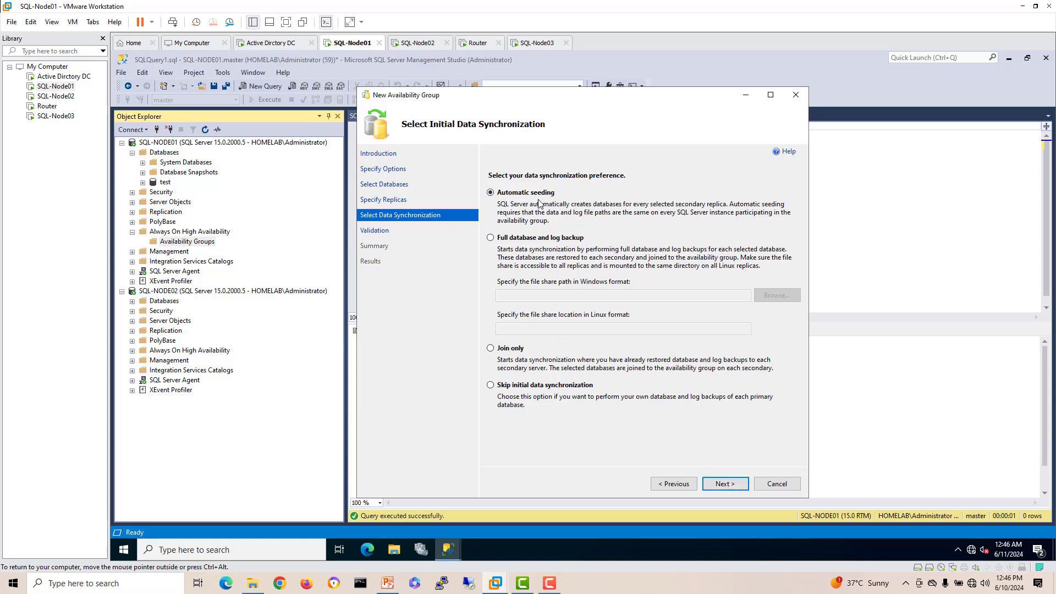
Step: Keep automatic seeding, pass validation and finish creating SQL-AG01, showing the detailed progress
{"action": "left_click", "coordinate": [726, 484]}
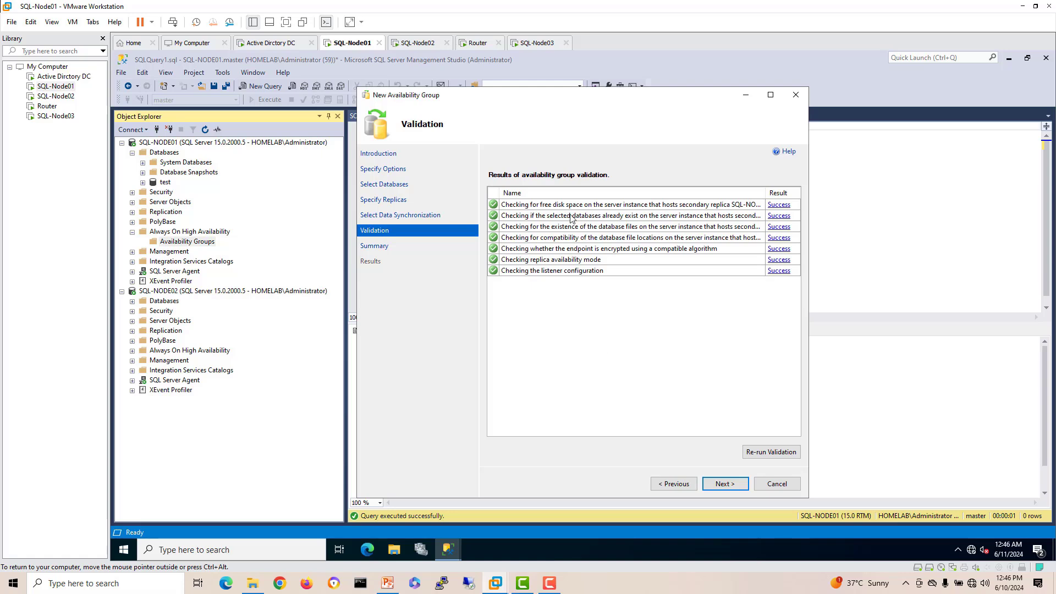
{"action": "left_click", "coordinate": [715, 482]}
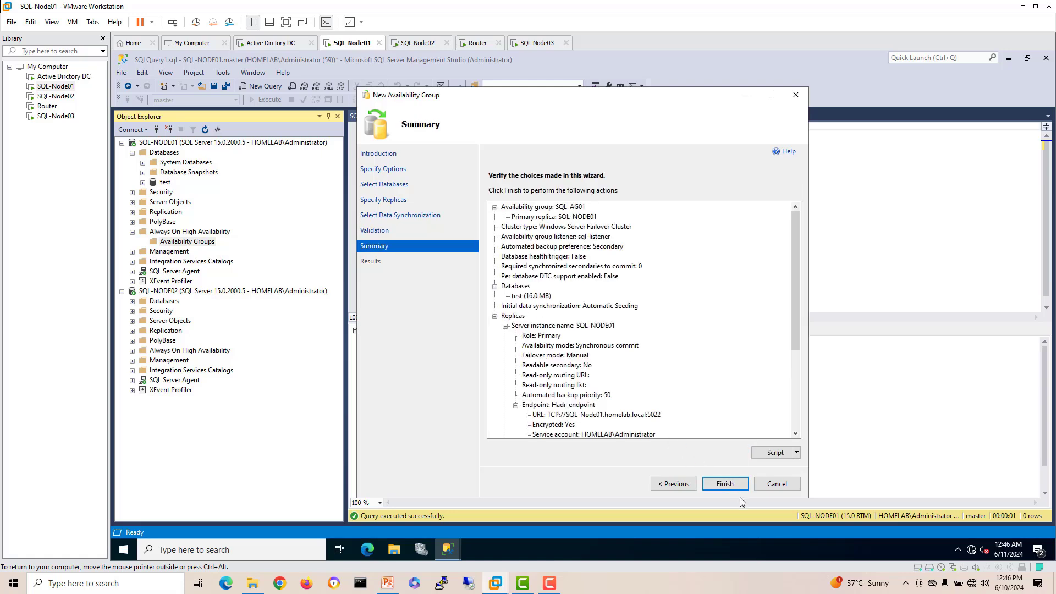
{"action": "left_click", "coordinate": [716, 483]}
{"action": "left_click", "coordinate": [497, 226]}
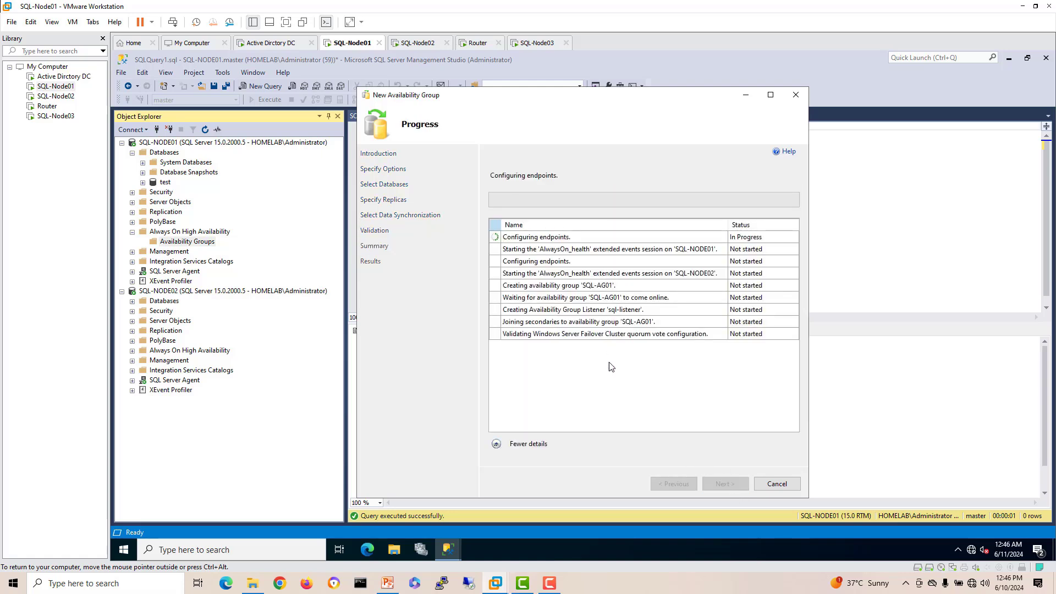
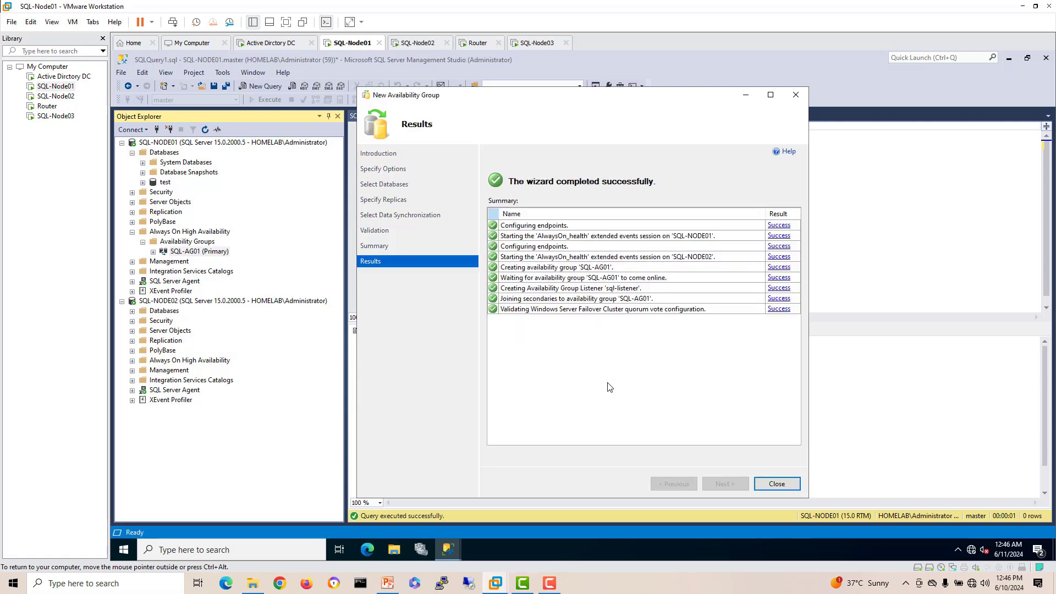
Step: Close the finished availability group wizard and discard the query without saving
{"action": "left_click", "coordinate": [776, 484]}
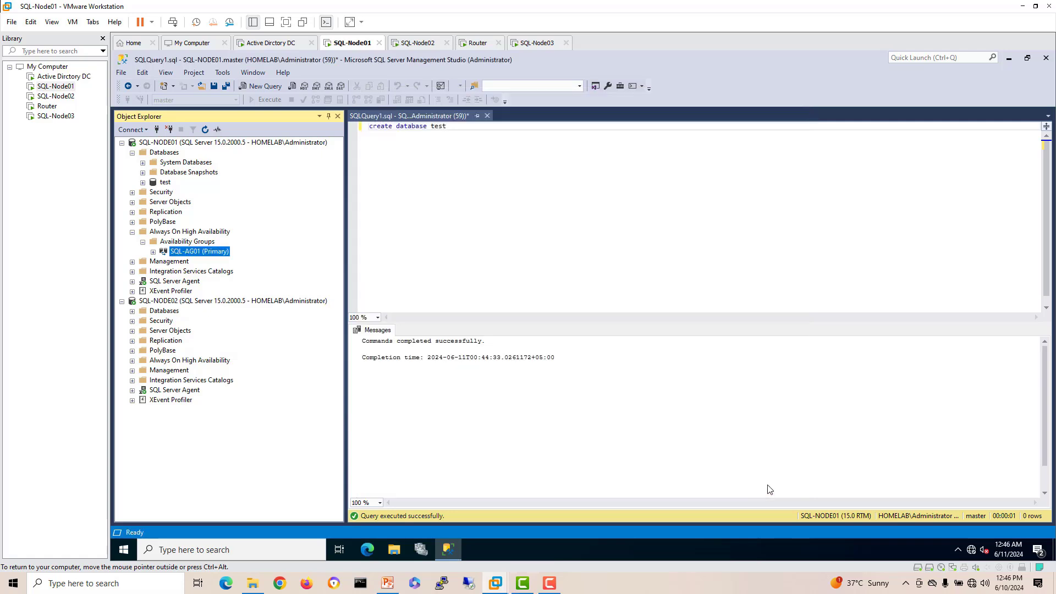
{"action": "left_click", "coordinate": [487, 115]}
{"action": "left_click", "coordinate": [569, 366]}
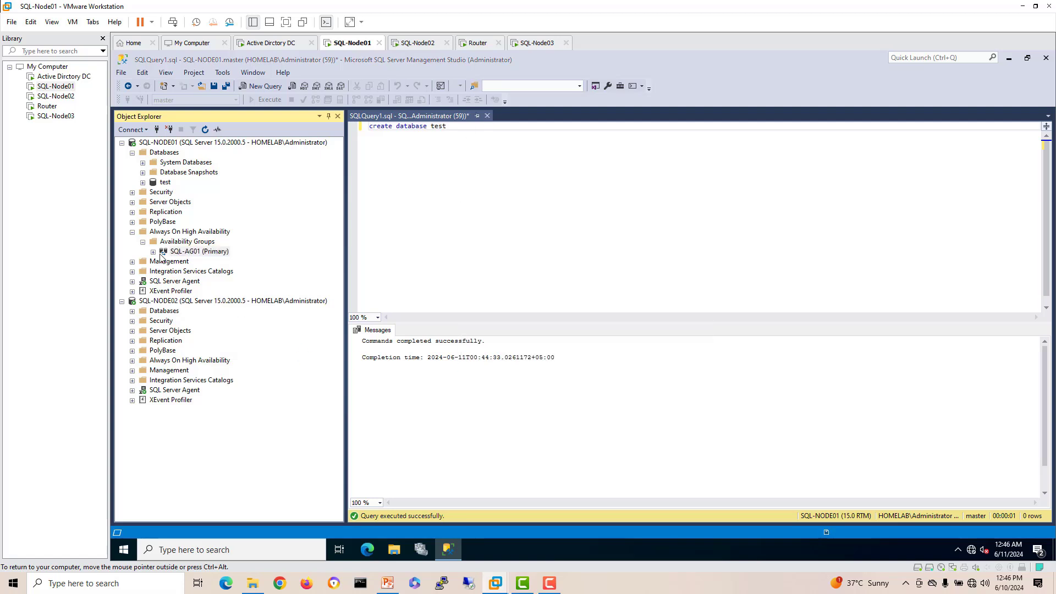
{"action": "left_click", "coordinate": [544, 296]}
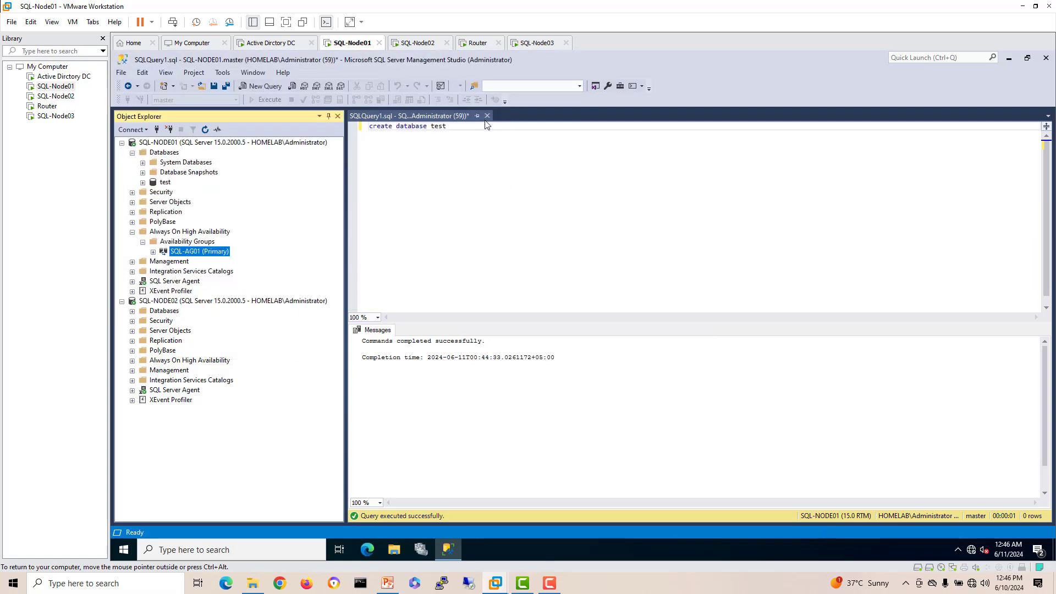
{"action": "left_click", "coordinate": [487, 115]}
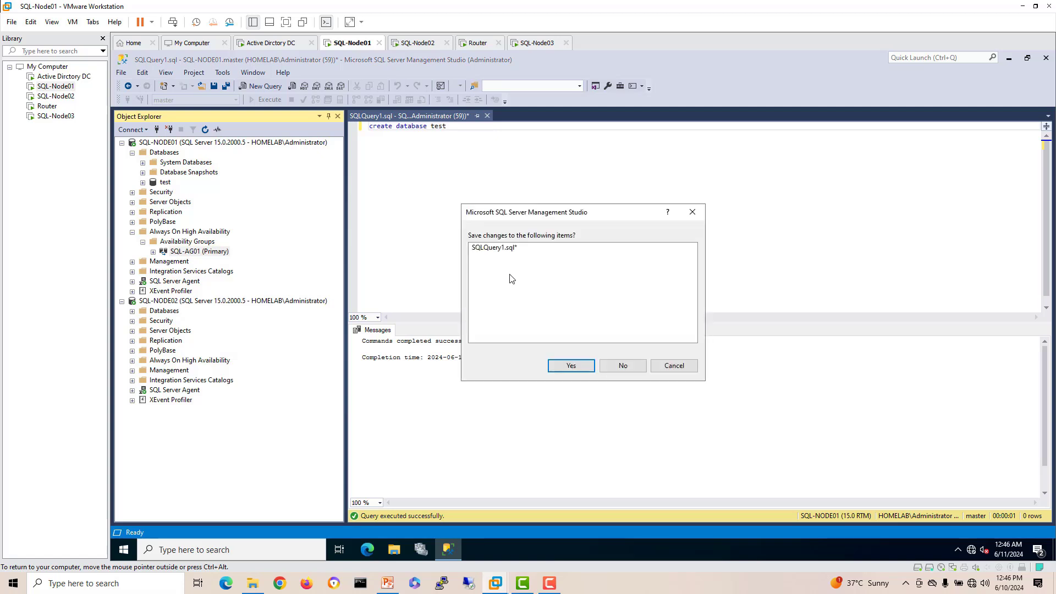
{"action": "left_click", "coordinate": [627, 367]}
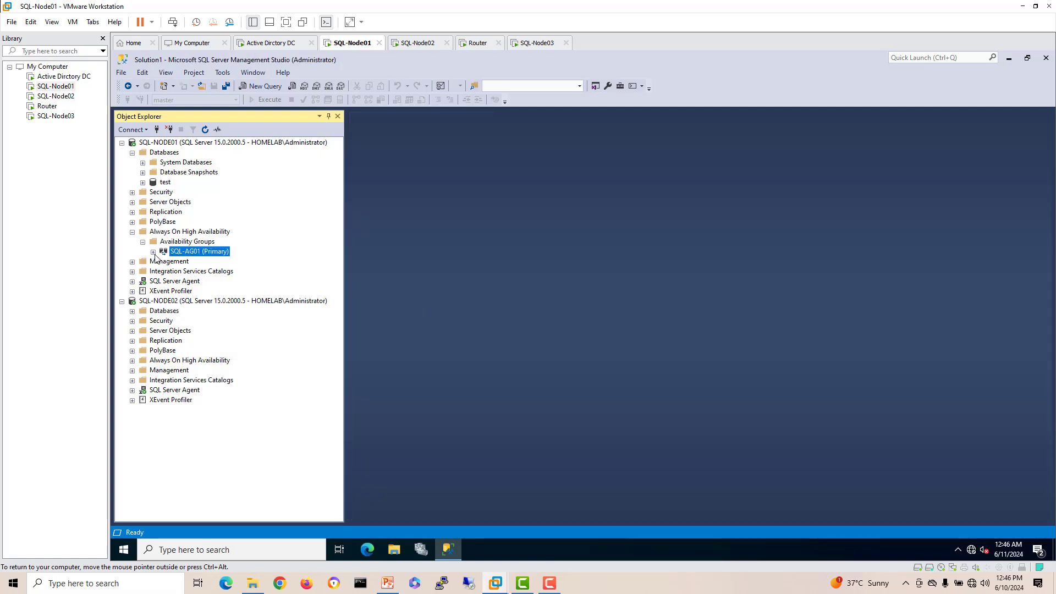
Step: Expand SQL-AG01 to show replica SQL-NODE02, database test and listener sql-listener
{"action": "left_click", "coordinate": [153, 252]}
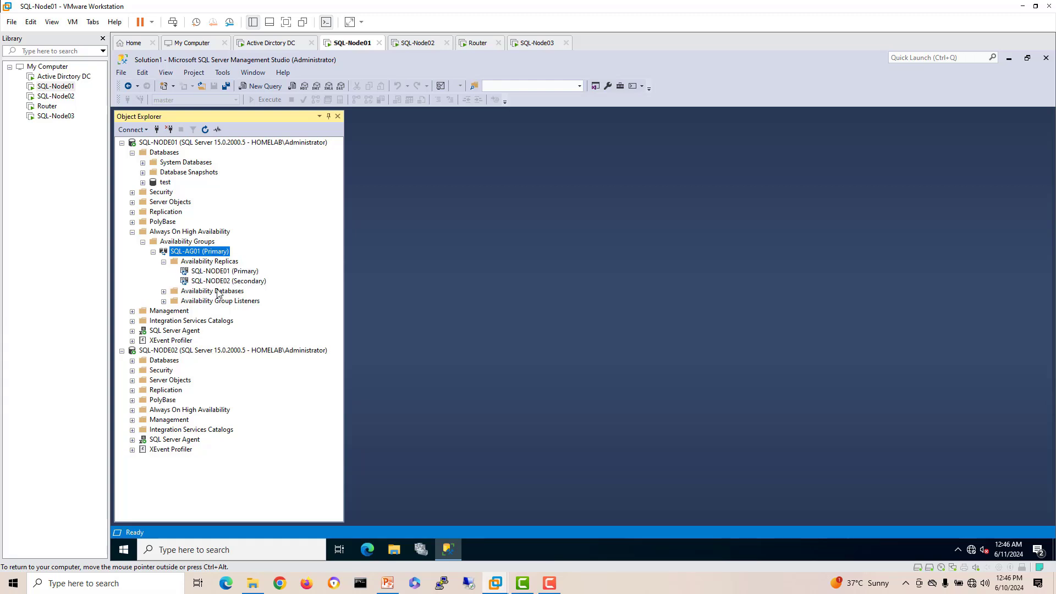
{"action": "left_click", "coordinate": [245, 271]}
{"action": "left_click", "coordinate": [255, 282]}
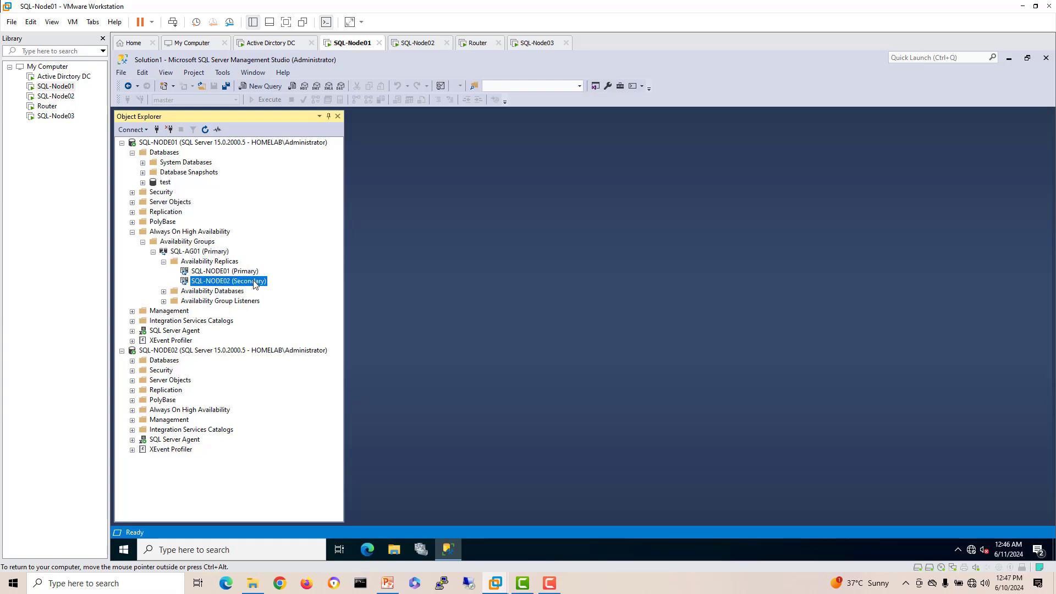
{"action": "left_click", "coordinate": [163, 291]}
{"action": "left_click", "coordinate": [195, 302]}
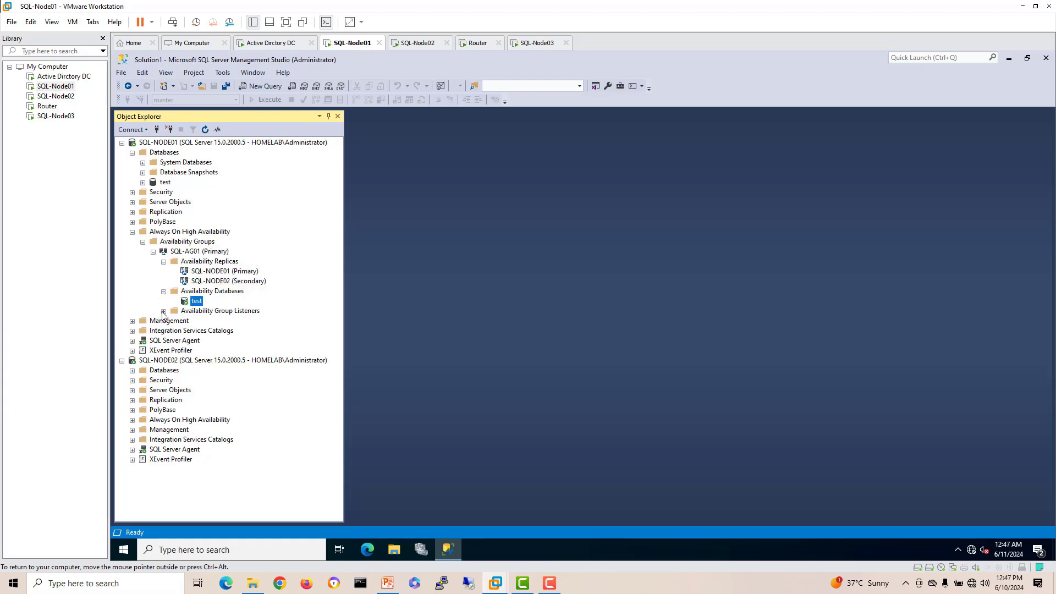
{"action": "left_click", "coordinate": [164, 311]}
{"action": "left_click", "coordinate": [217, 321]}
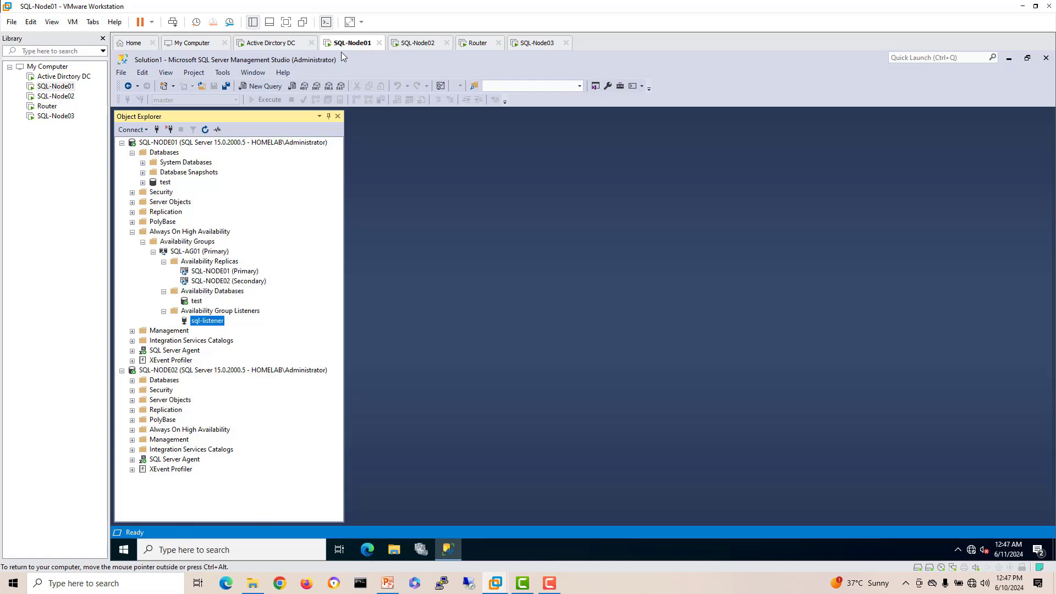
Step: On SQL-Node02, pin Command Prompt to the taskbar and open it
{"action": "left_click", "coordinate": [415, 44]}
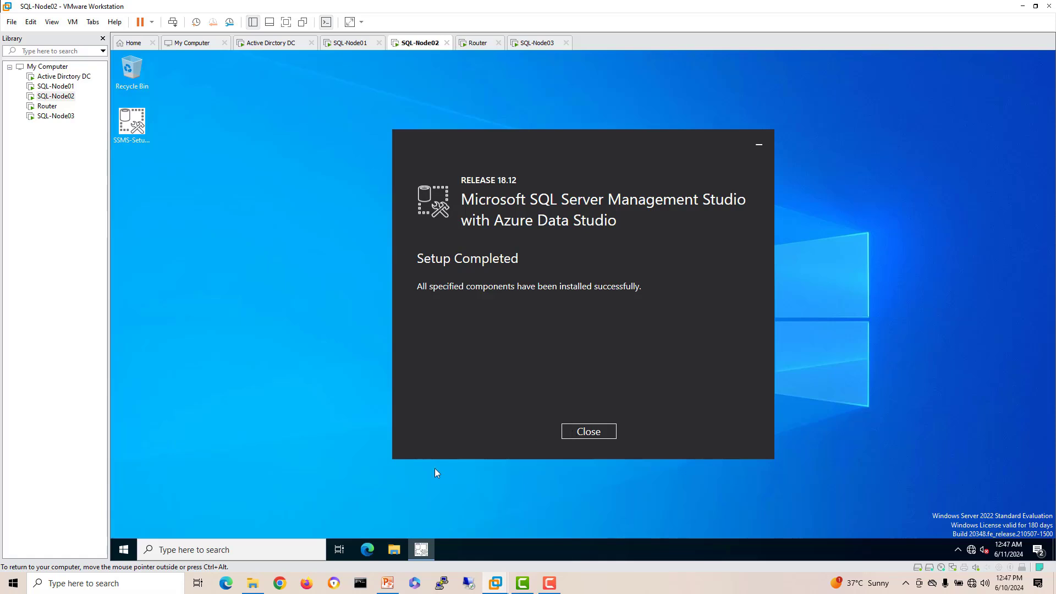
{"action": "left_click", "coordinate": [241, 549]}
{"action": "type", "text": "cmd"}
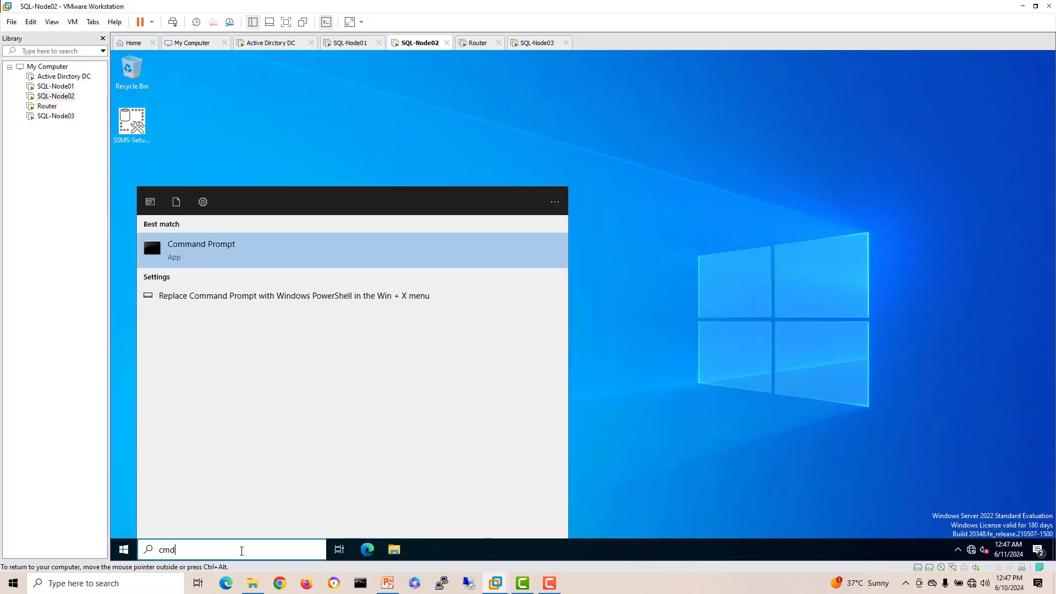
{"action": "right_click", "coordinate": [196, 243]}
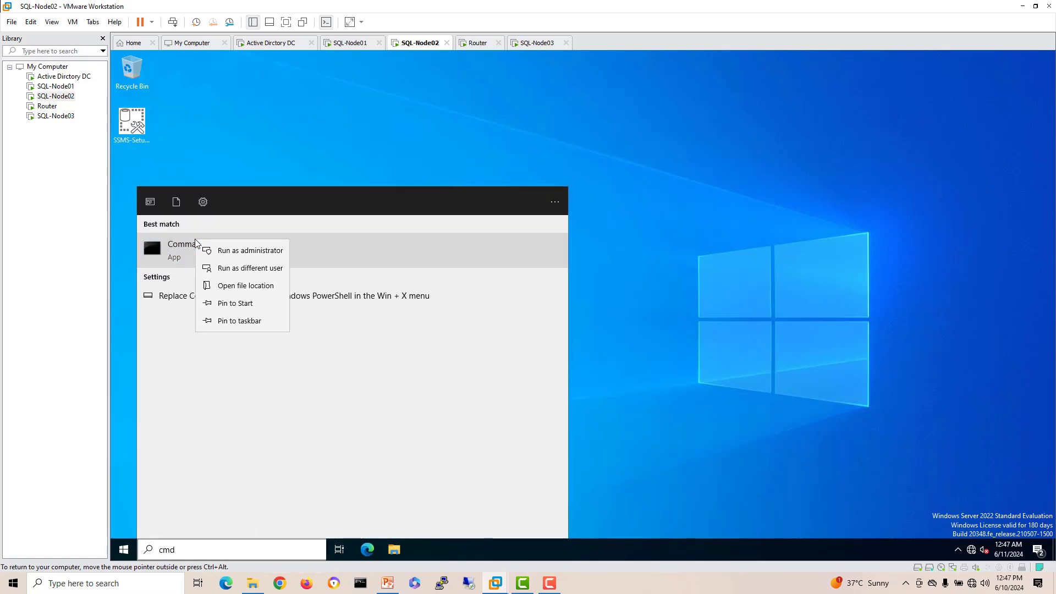
{"action": "left_click", "coordinate": [251, 322]}
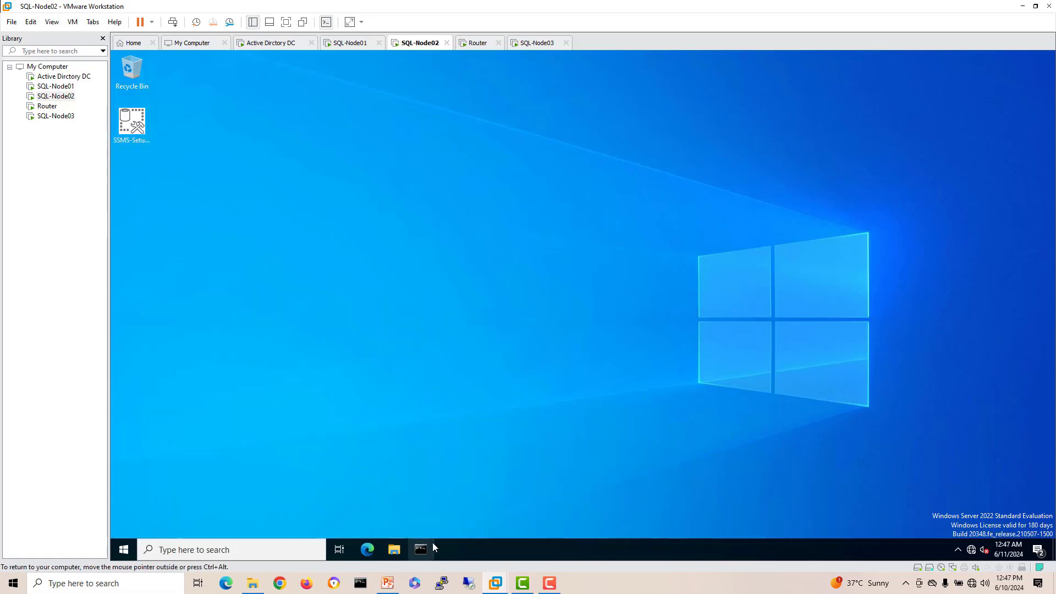
{"action": "left_click", "coordinate": [421, 550]}
Step: Ping sql-listener and get 4 replies from 10.10.10.6 with 0% loss
{"action": "type", "text": "ping s"}
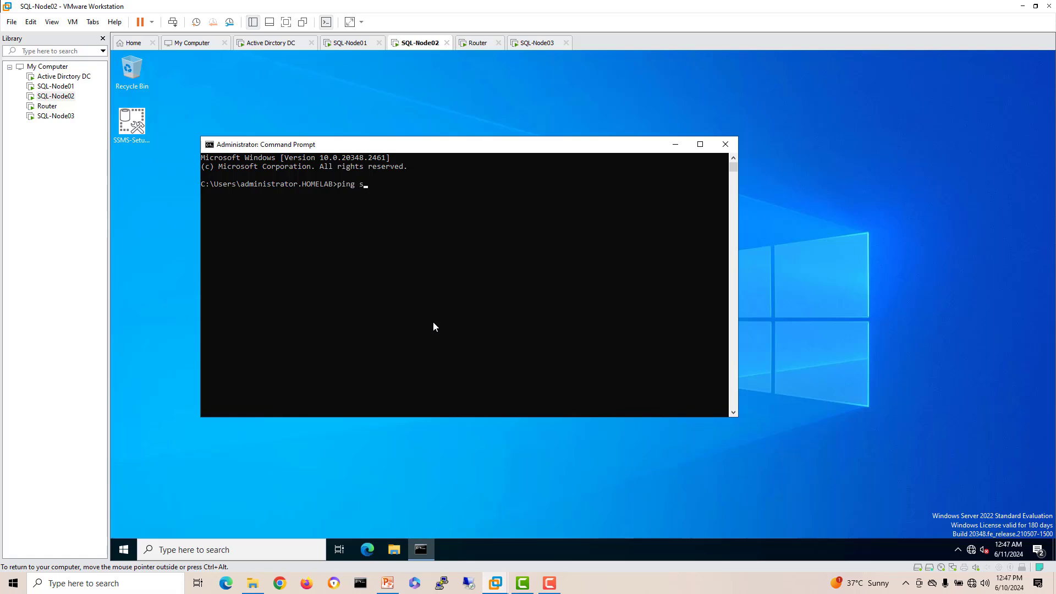
{"action": "type", "text": "ql-listner"}
{"action": "key", "text": "BackSpace"}
{"action": "key", "text": "BackSpace"}
{"action": "key", "text": "BackSpace"}
{"action": "type", "text": "ever"}
{"action": "key", "text": "BackSpace"}
{"action": "key", "text": "BackSpace"}
{"action": "key", "text": "BackSpace"}
{"action": "type", "text": "ne"}
{"action": "key", "text": "Return"}
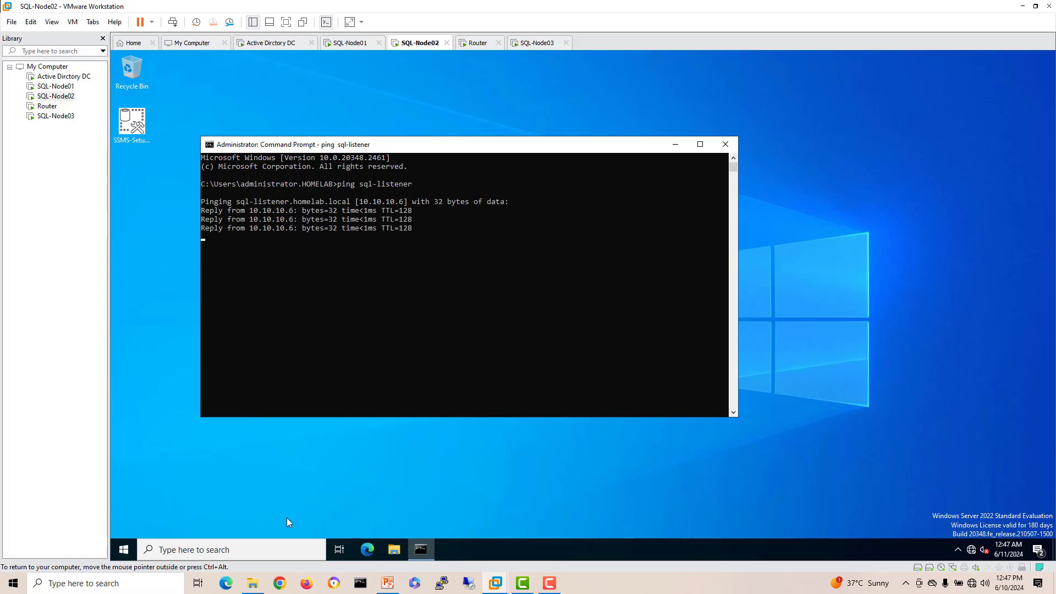
Step: Pin Failover Cluster Manager to the taskbar and launch it
{"action": "left_click", "coordinate": [233, 550]}
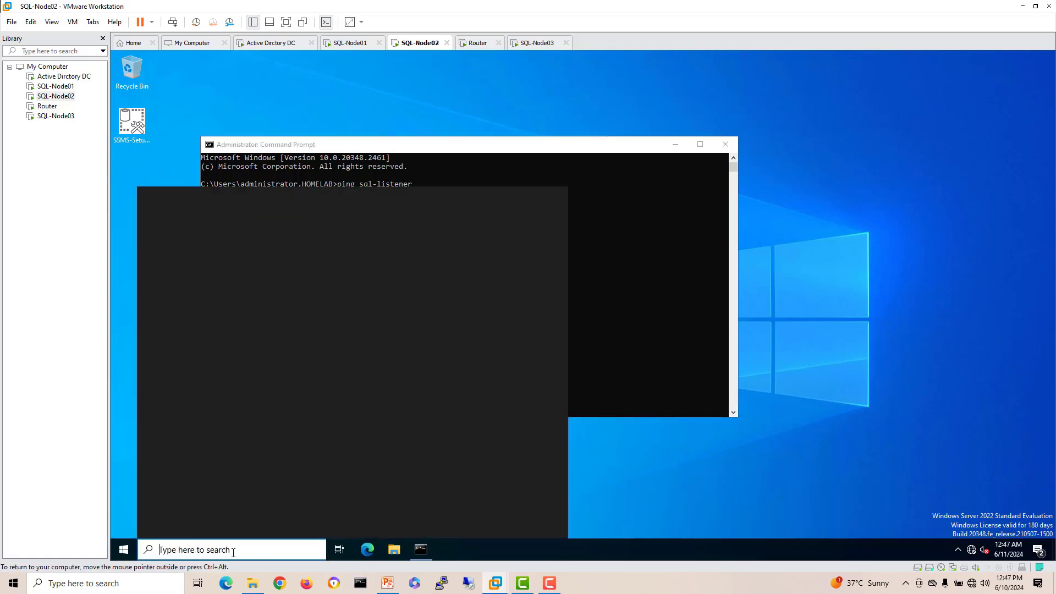
{"action": "type", "text": "fail"}
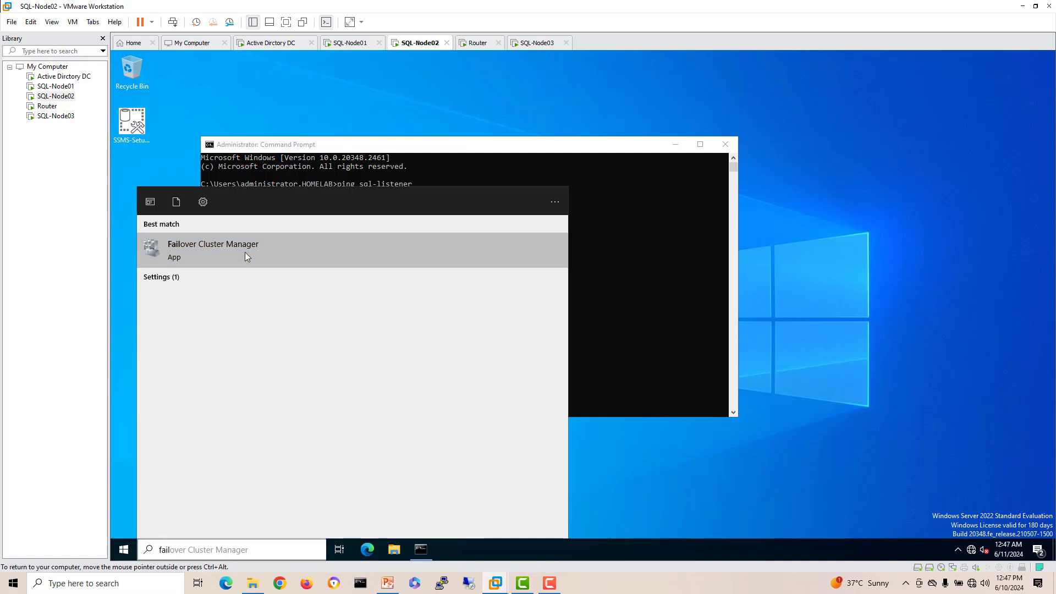
{"action": "right_click", "coordinate": [246, 252]}
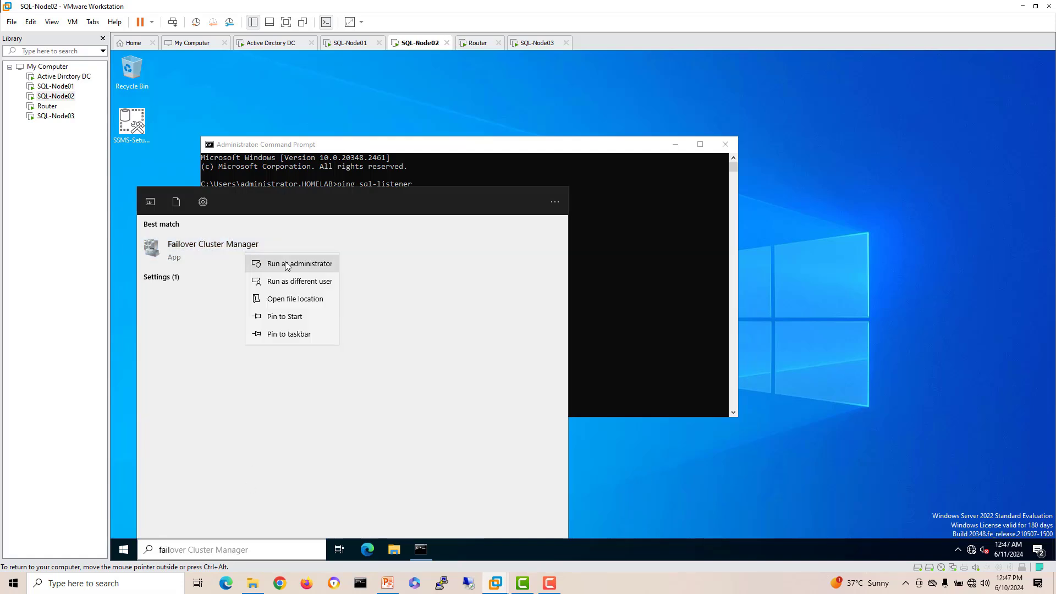
{"action": "left_click", "coordinate": [288, 334]}
{"action": "left_click", "coordinate": [513, 544]}
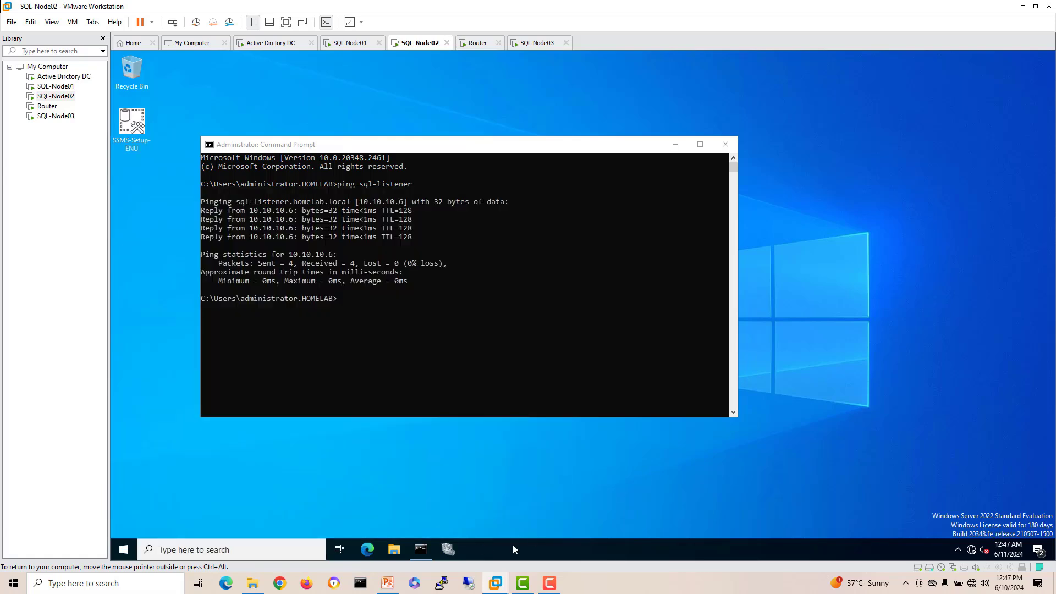
{"action": "left_click", "coordinate": [450, 548]}
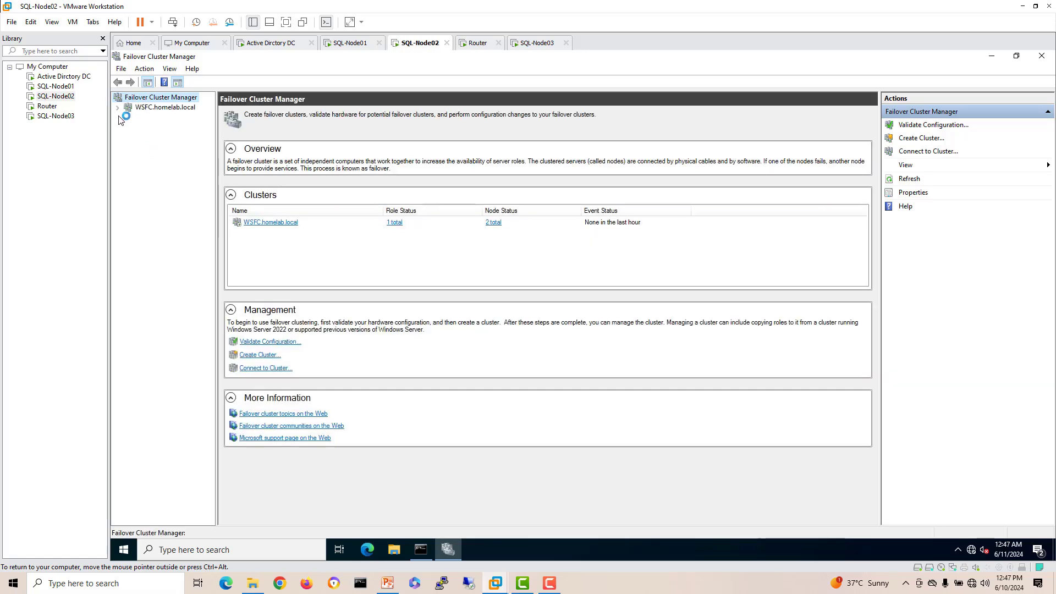
Step: View SQL-AG01's sql-listener resource with IP 10.10.10.6, then list nodes SQL-Node01 and SQL-Node02
{"action": "left_click", "coordinate": [118, 109]}
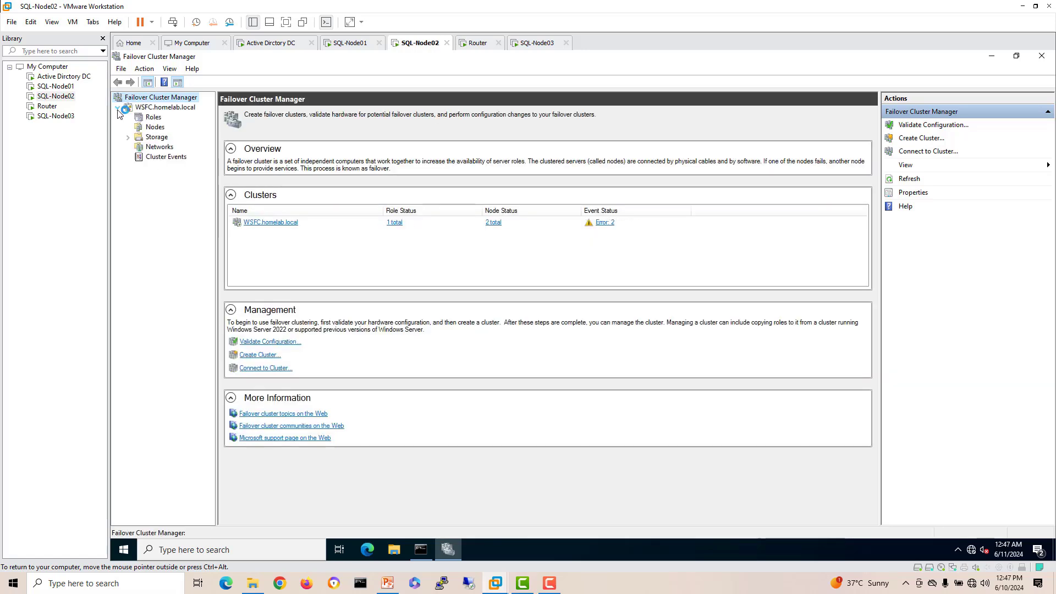
{"action": "left_click", "coordinate": [152, 117]}
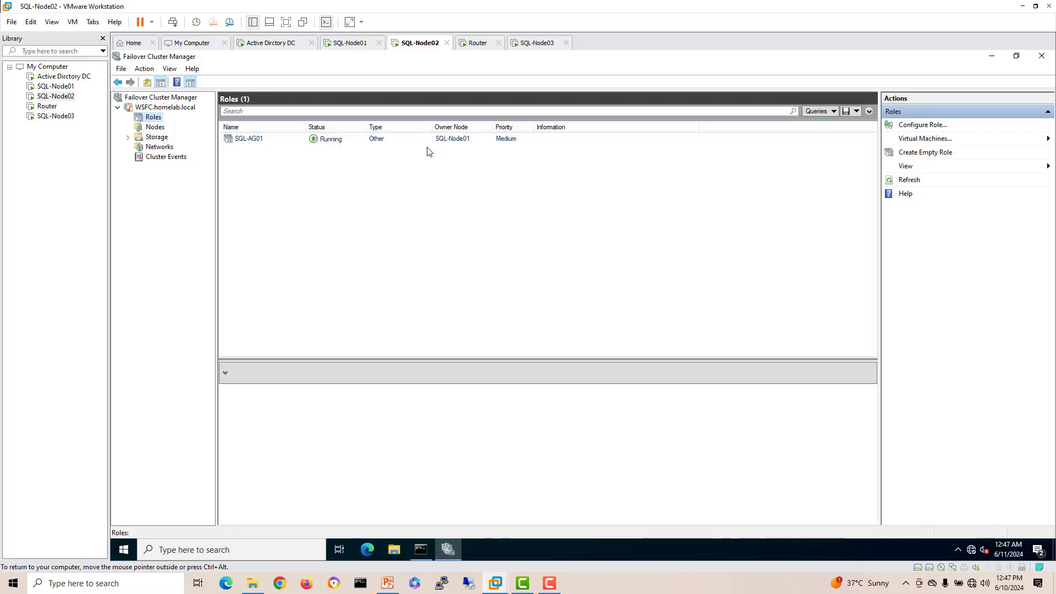
{"action": "left_click", "coordinate": [262, 144]}
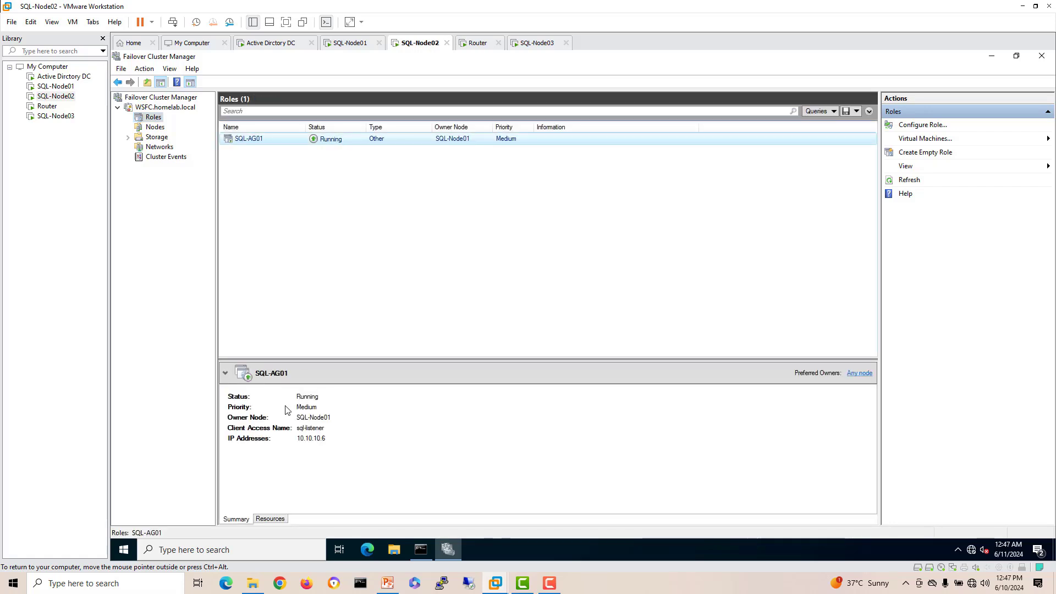
{"action": "left_click", "coordinate": [270, 520]}
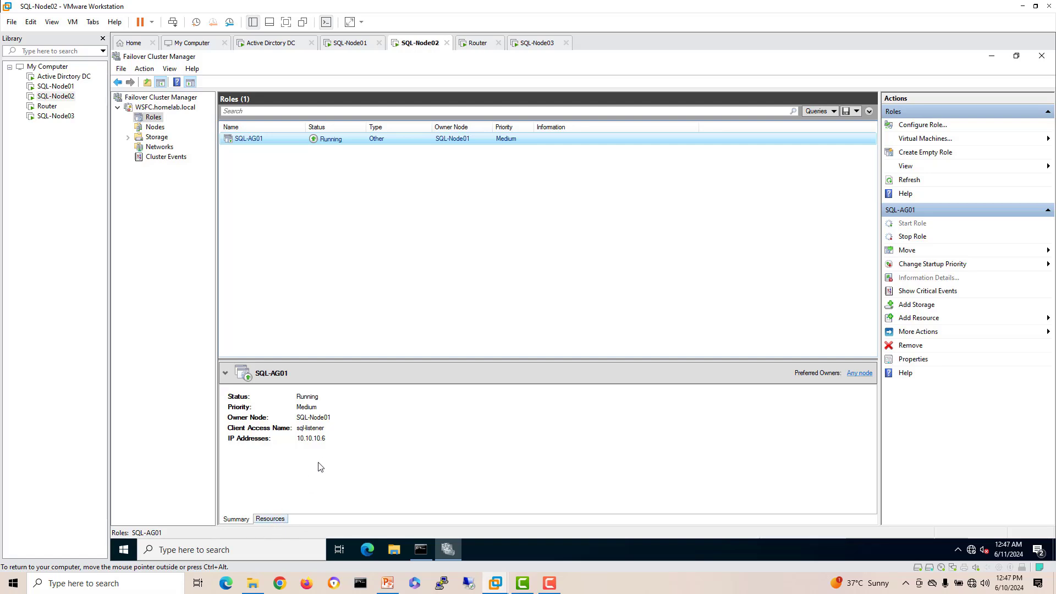
{"action": "left_click", "coordinate": [231, 442]}
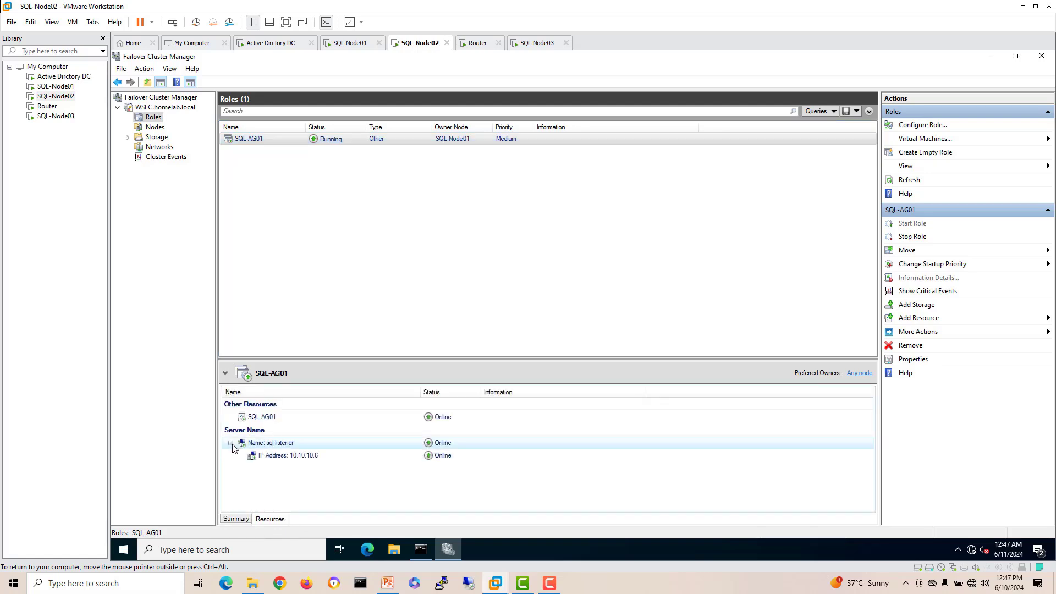
{"action": "left_click", "coordinate": [319, 457]}
{"action": "left_click", "coordinate": [154, 127]}
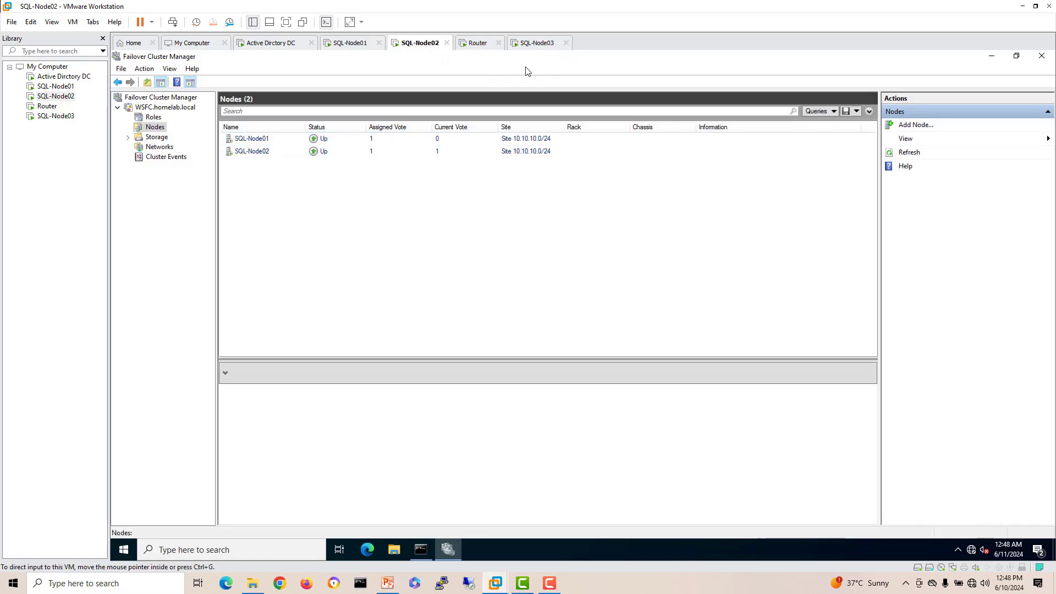
Step: On SQL-Node01, refresh SQL-NODE02's databases to show the synchronized test database
{"action": "left_click", "coordinate": [357, 50]}
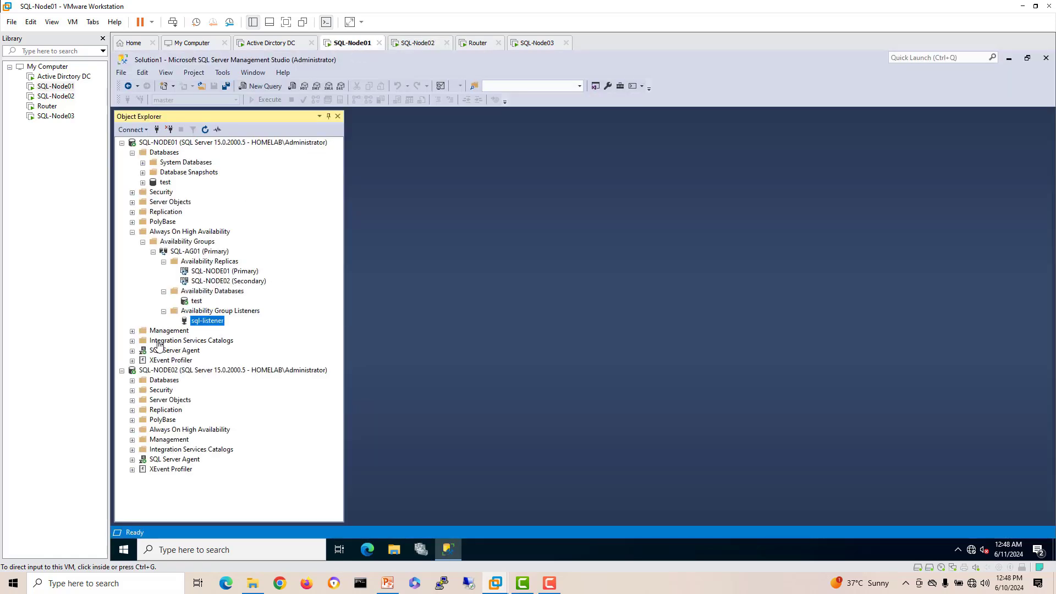
{"action": "left_click", "coordinate": [132, 380]}
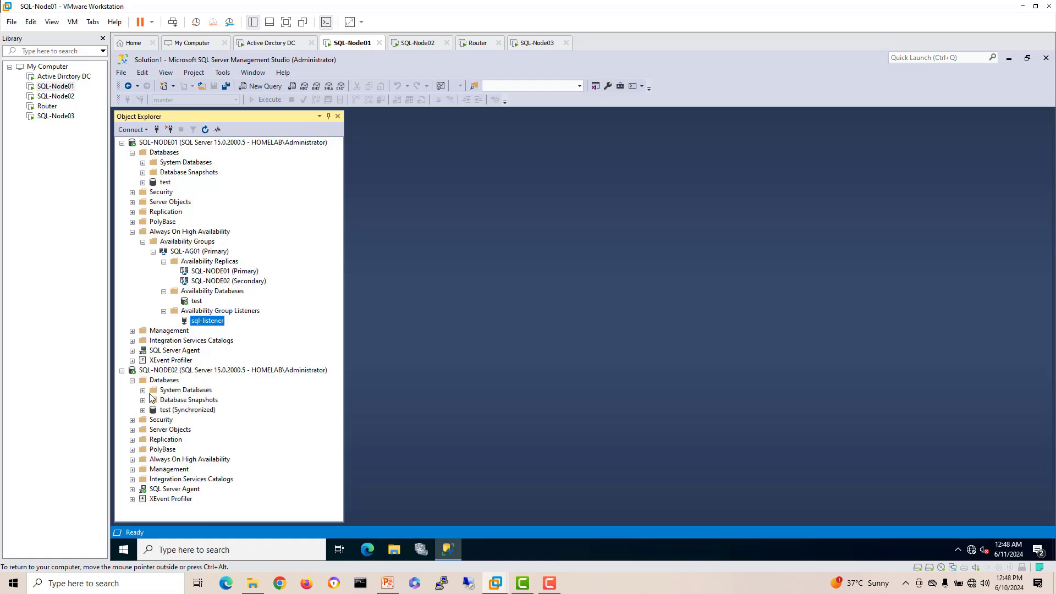
{"action": "right_click", "coordinate": [175, 383]}
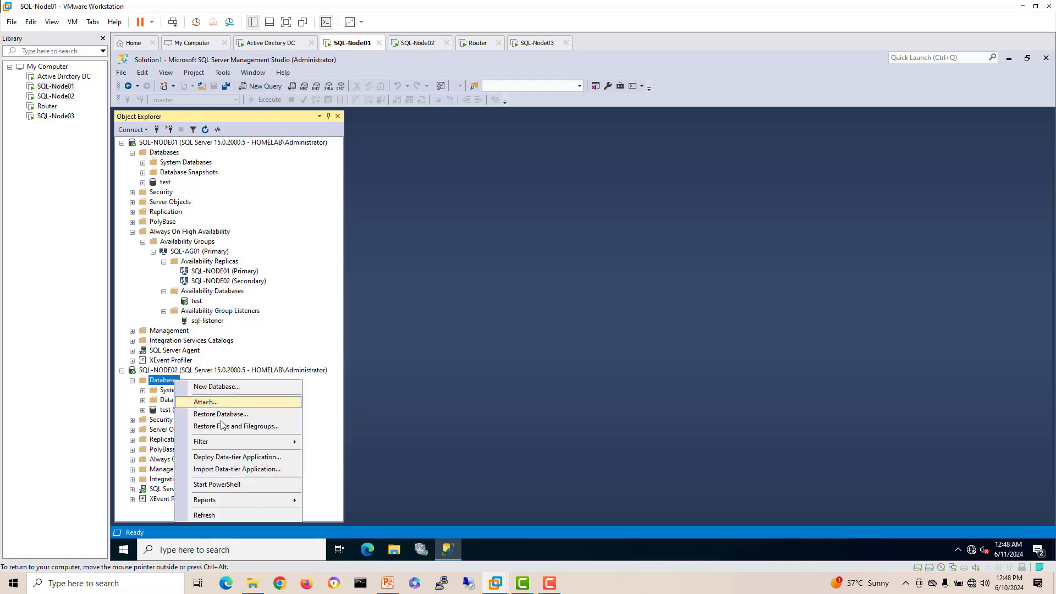
{"action": "left_click", "coordinate": [212, 515]}
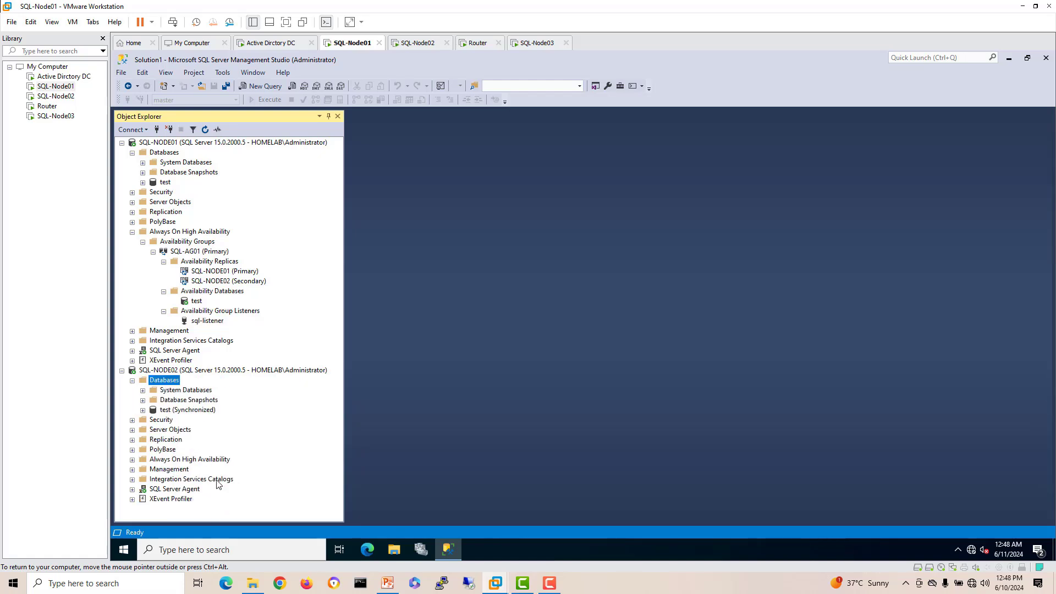
{"action": "left_click", "coordinate": [202, 411]}
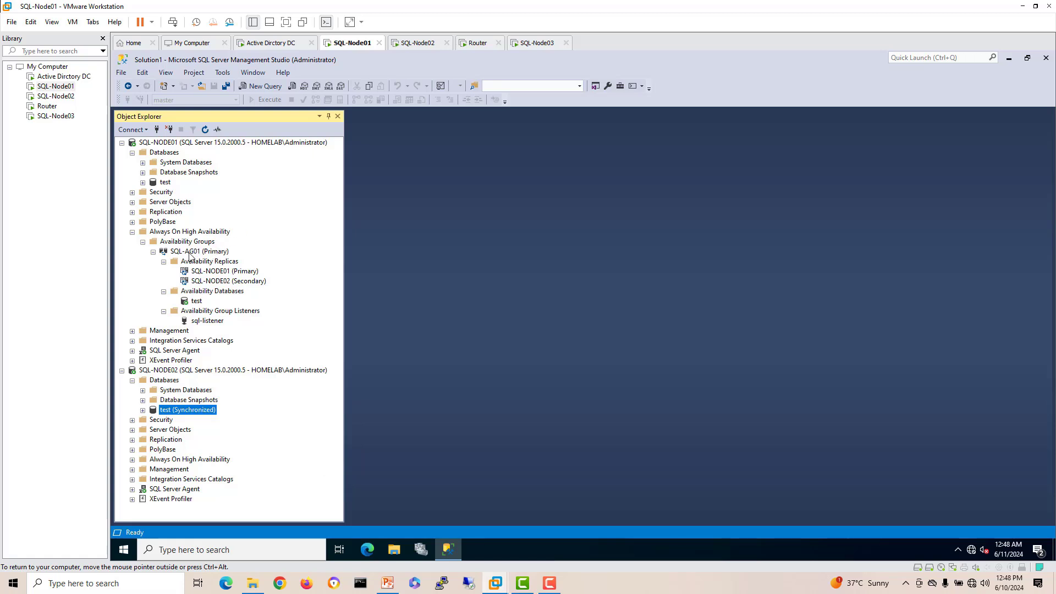
Step: Open and widen the SQL-AG01 dashboard, showing Healthy with both replicas Synchronized
{"action": "left_click", "coordinate": [190, 254]}
{"action": "right_click", "coordinate": [190, 254]}
{"action": "left_click", "coordinate": [242, 301]}
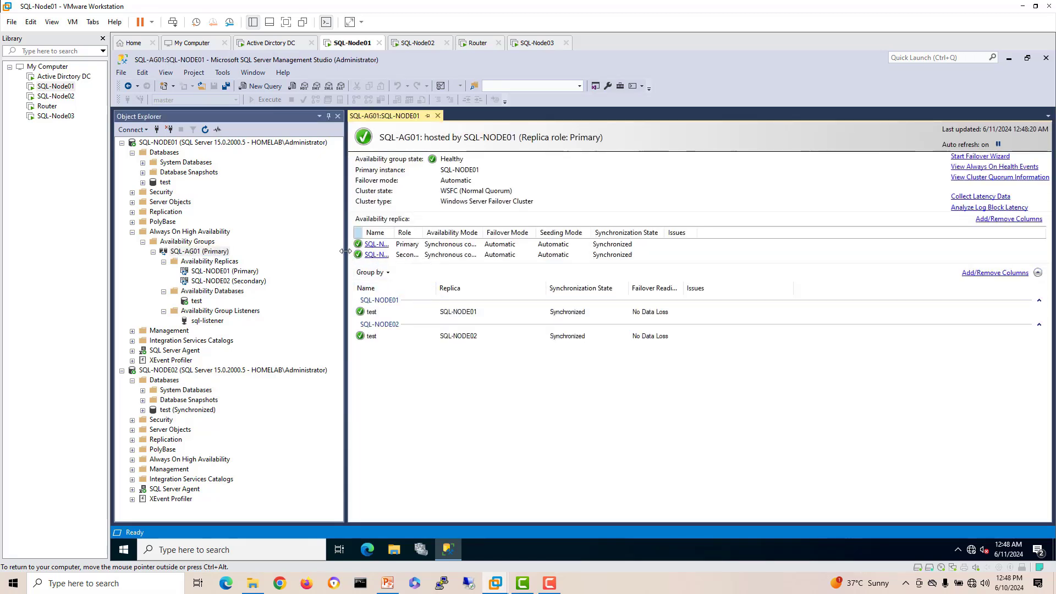
{"action": "left_click_drag", "start_coordinate": [345, 251], "coordinate": [420, 234]}
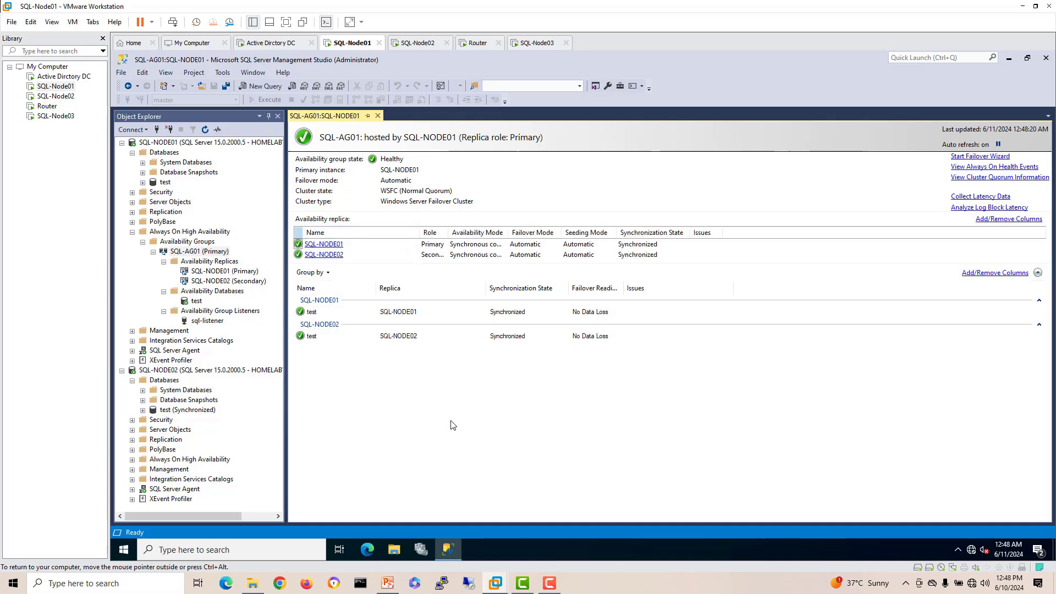
{"action": "left_click", "coordinate": [537, 43]}
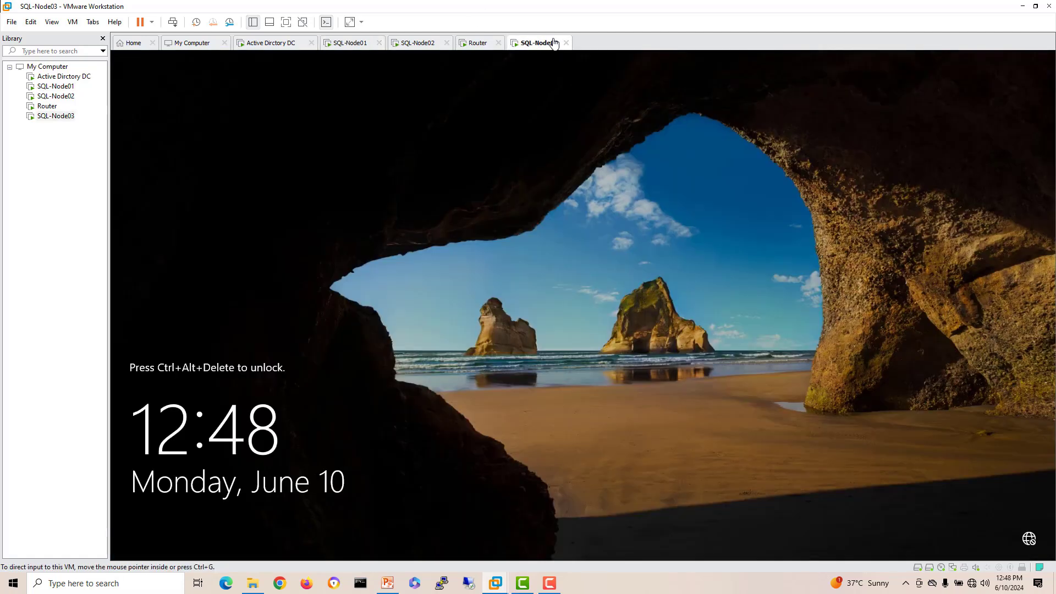
Step: Send Ctrl+Alt+Del to SQL-Node03 and sign in with the account password
{"action": "right_click", "coordinate": [550, 43]}
{"action": "left_click", "coordinate": [589, 102]}
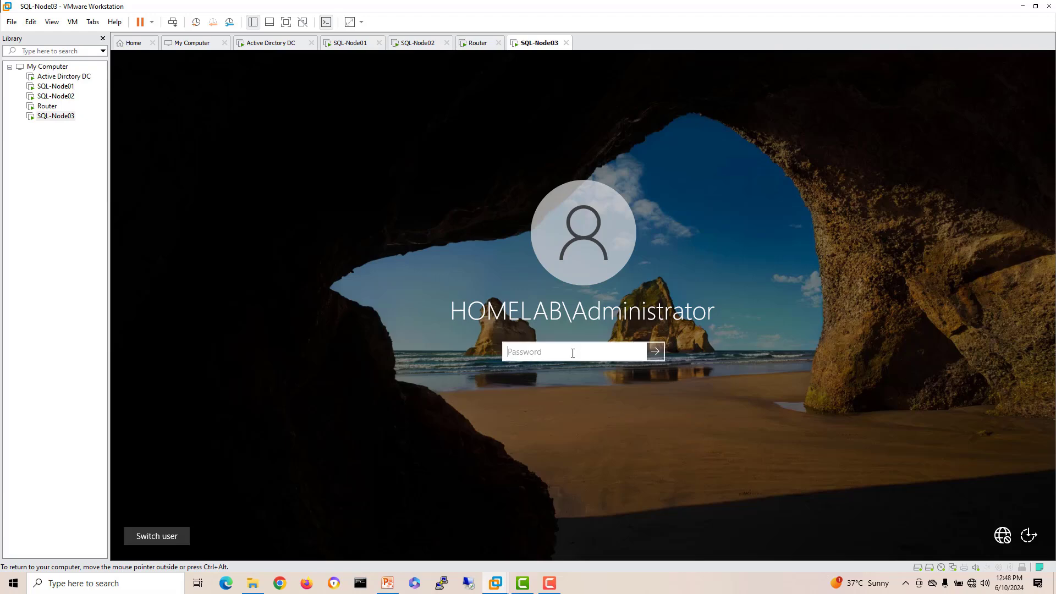
{"action": "type", "text": "P•••••••"}
{"action": "key", "text": "Return"}
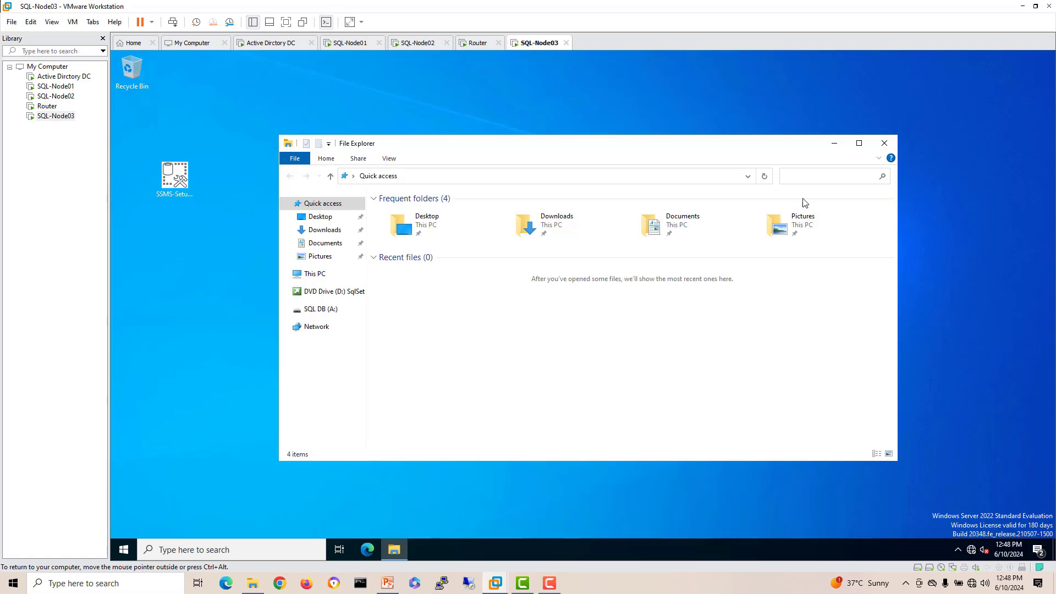
Step: Launch SQL Server 2019 setup from the SqlSetup_x64_ENU DVD drive (D:)
{"action": "left_click", "coordinate": [894, 145]}
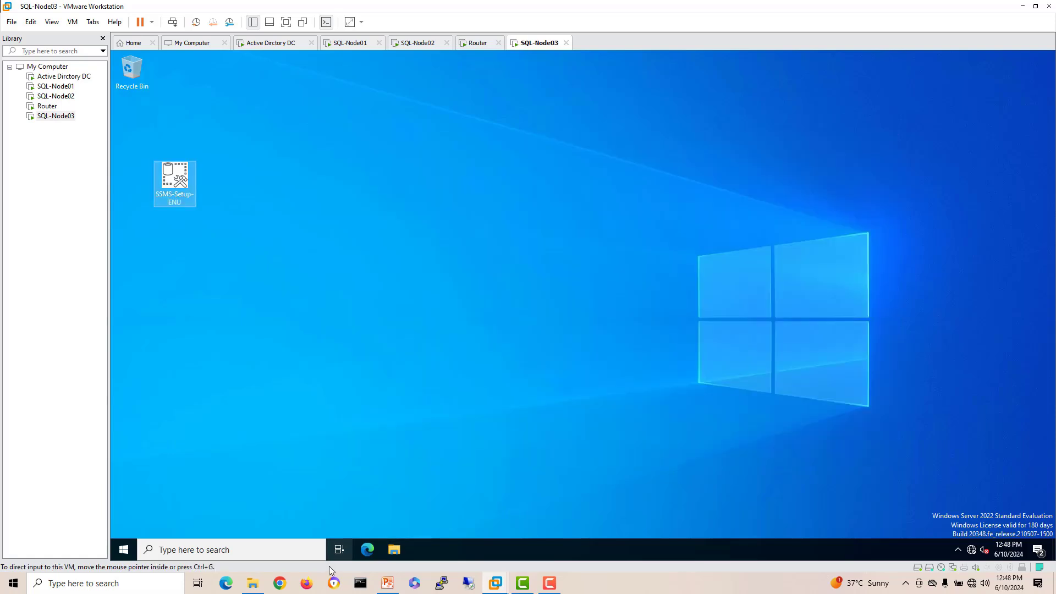
{"action": "left_click", "coordinate": [394, 548]}
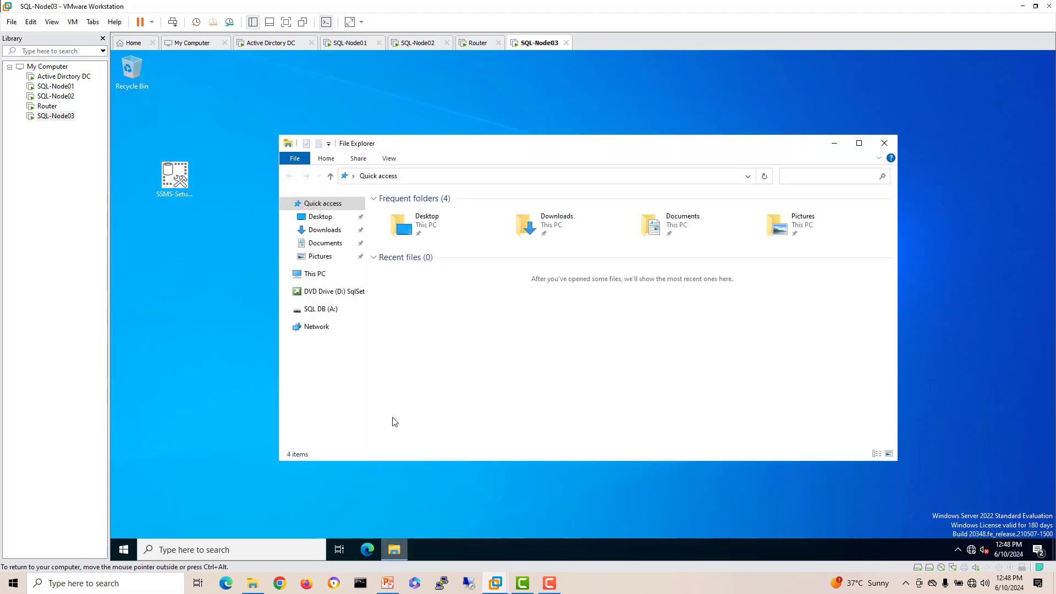
{"action": "left_click", "coordinate": [328, 292]}
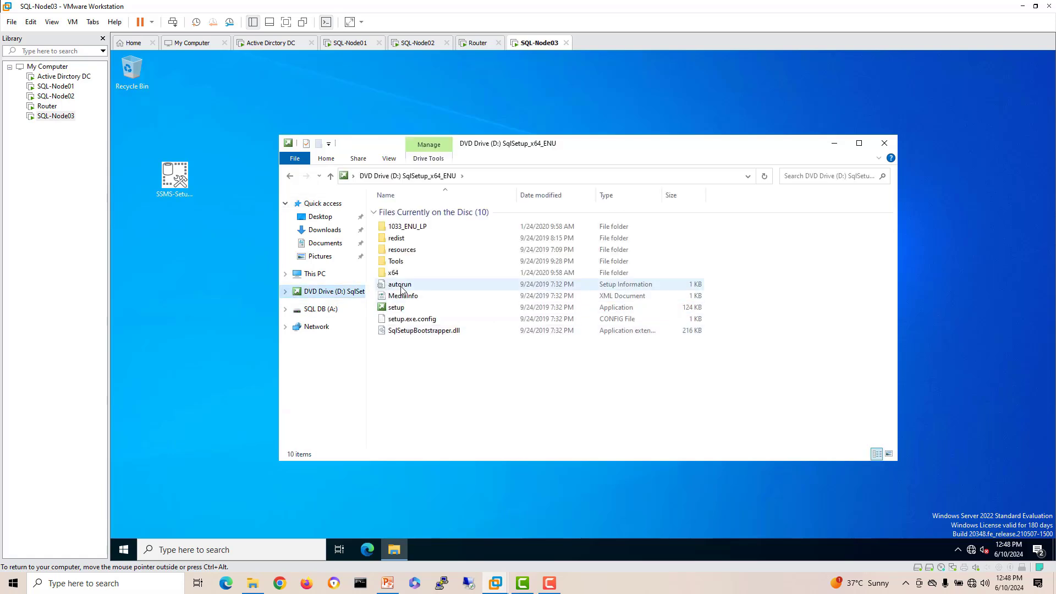
{"action": "left_click", "coordinate": [395, 309]}
{"action": "double_click", "coordinate": [394, 309]}
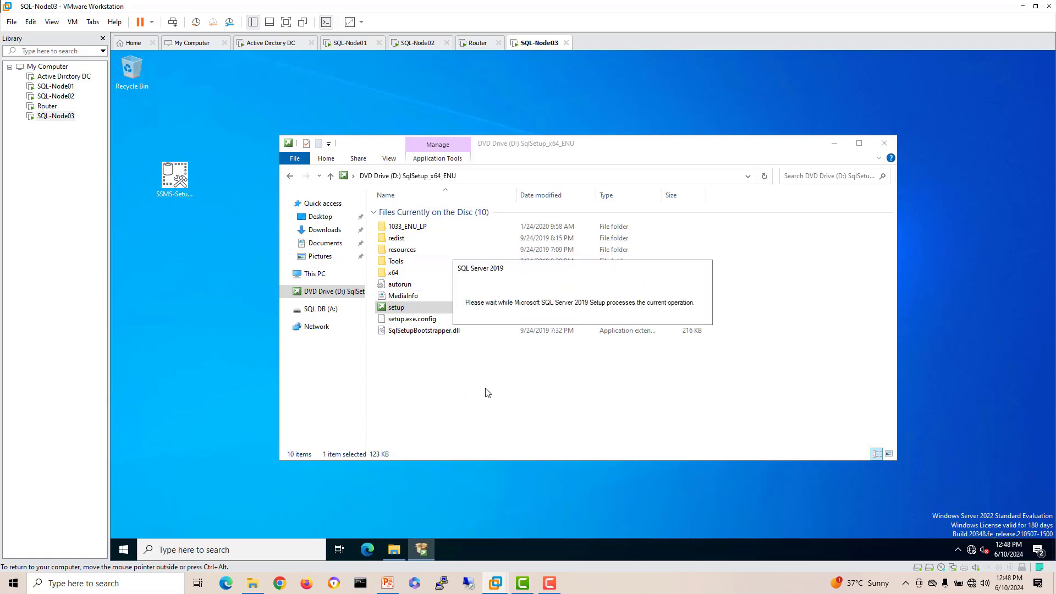
Step: On the domain controller, start a new host record sql-listener in homelab.local with IP 10.10.11.3
{"action": "left_click", "coordinate": [264, 45]}
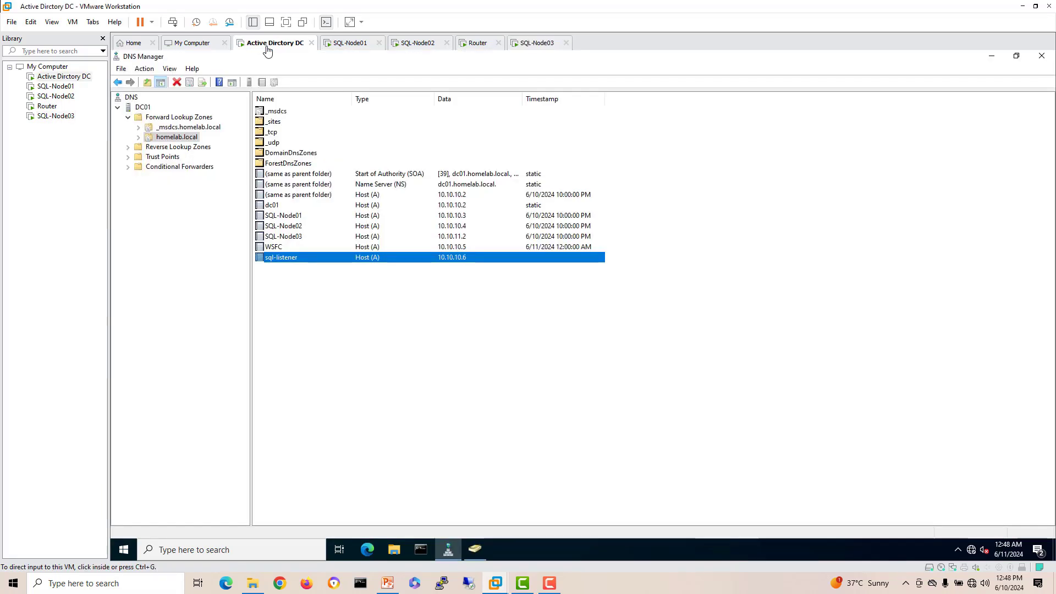
{"action": "right_click", "coordinate": [344, 296]}
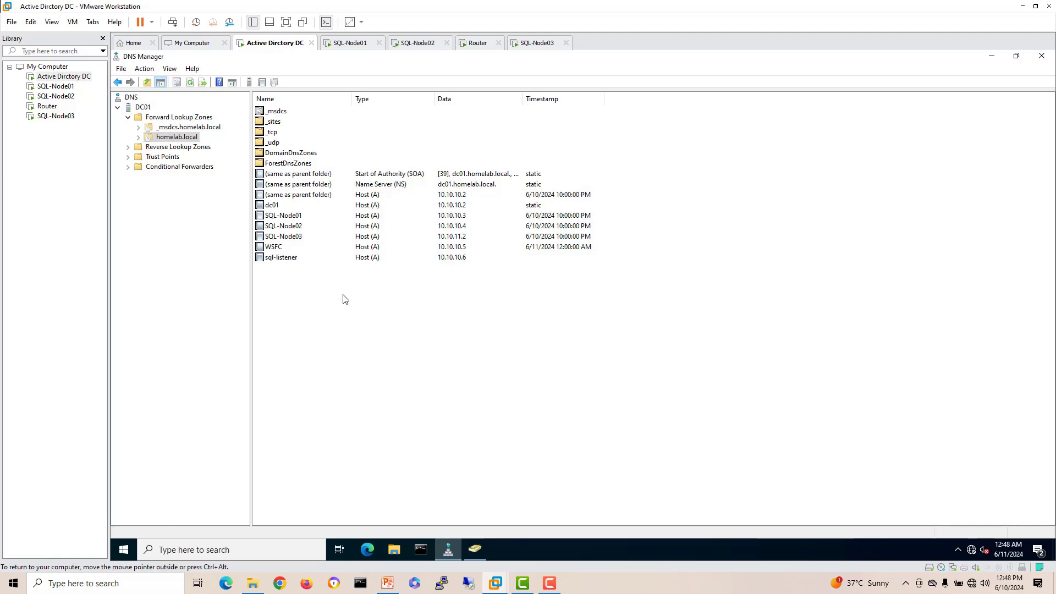
{"action": "left_click", "coordinate": [396, 327]}
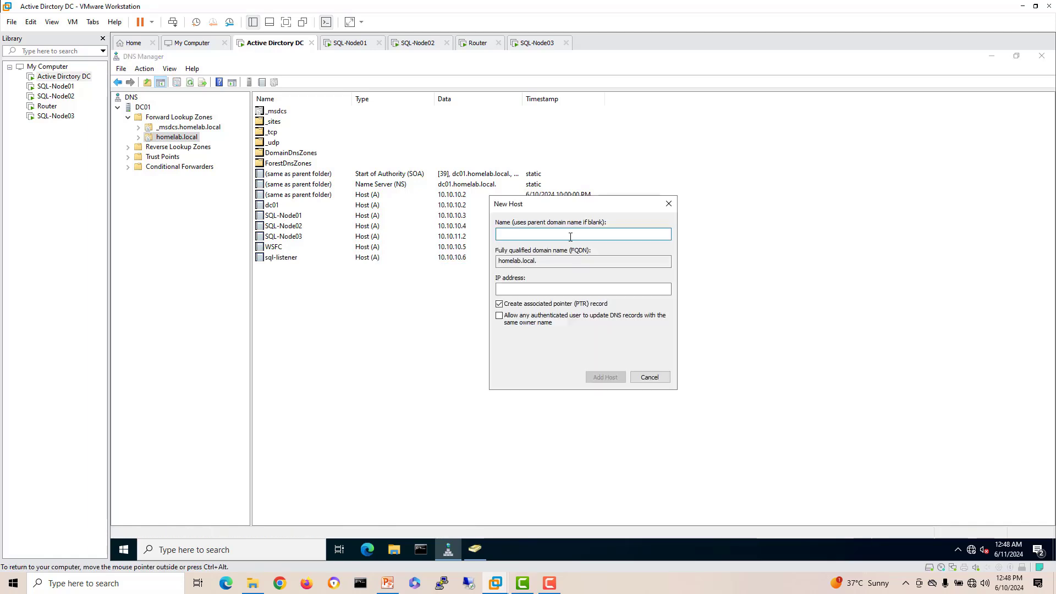
{"action": "type", "text": "sql-listener"}
{"action": "left_click", "coordinate": [544, 290]}
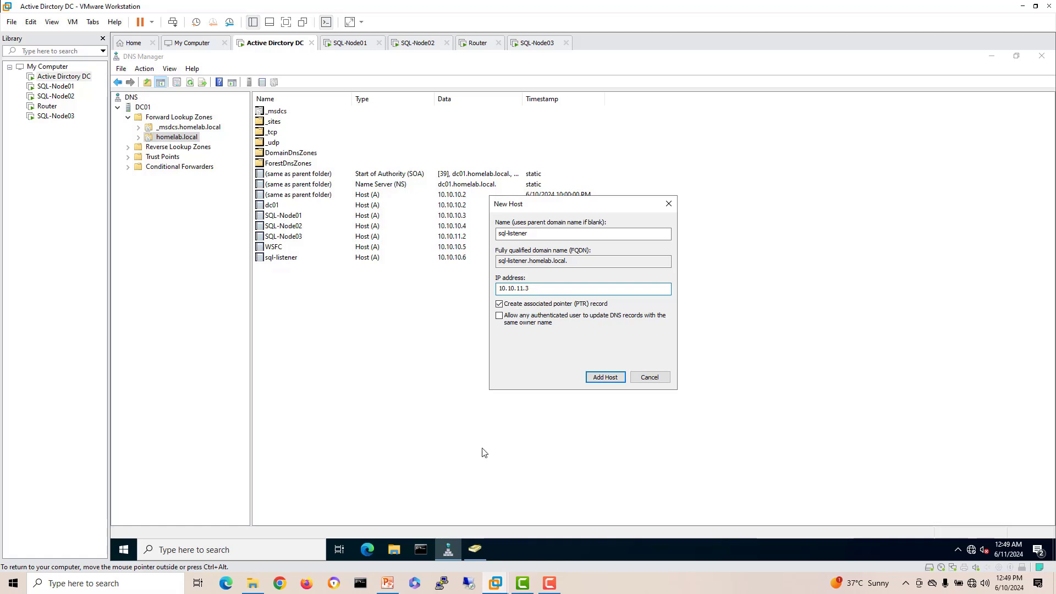
Step: Duplicate the WSFC/SQL-Listener label and place the copy beside Peshawar Office
{"action": "left_click", "coordinate": [388, 584]}
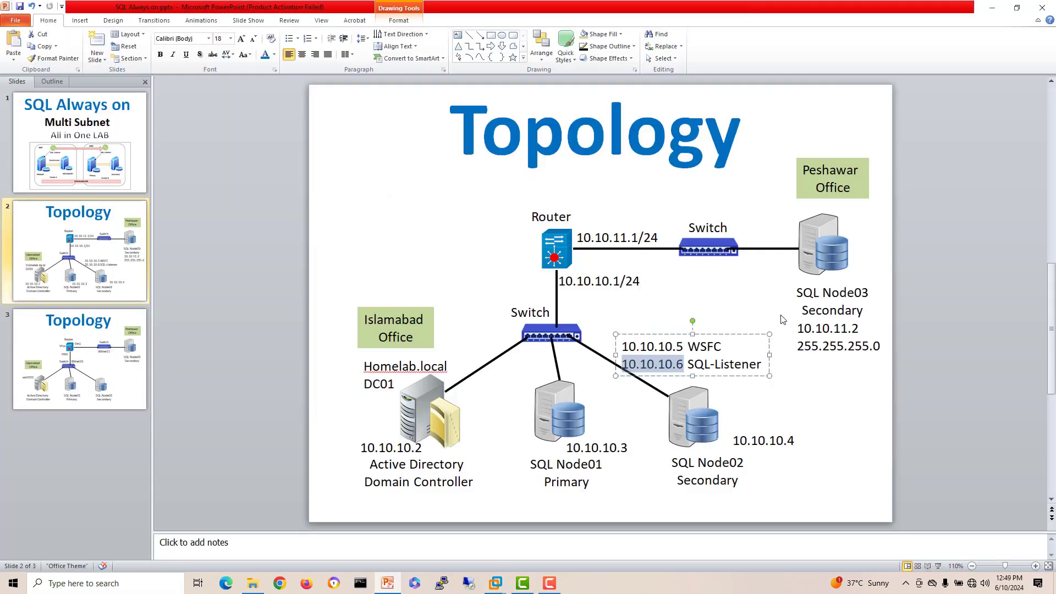
{"action": "left_click", "coordinate": [813, 300]}
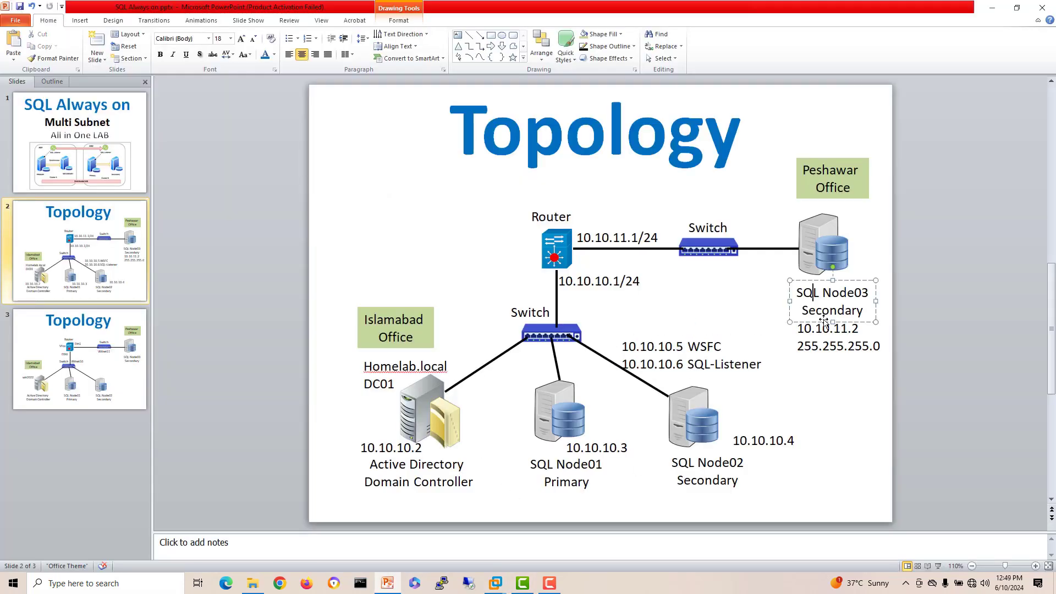
{"action": "left_click", "coordinate": [761, 365]}
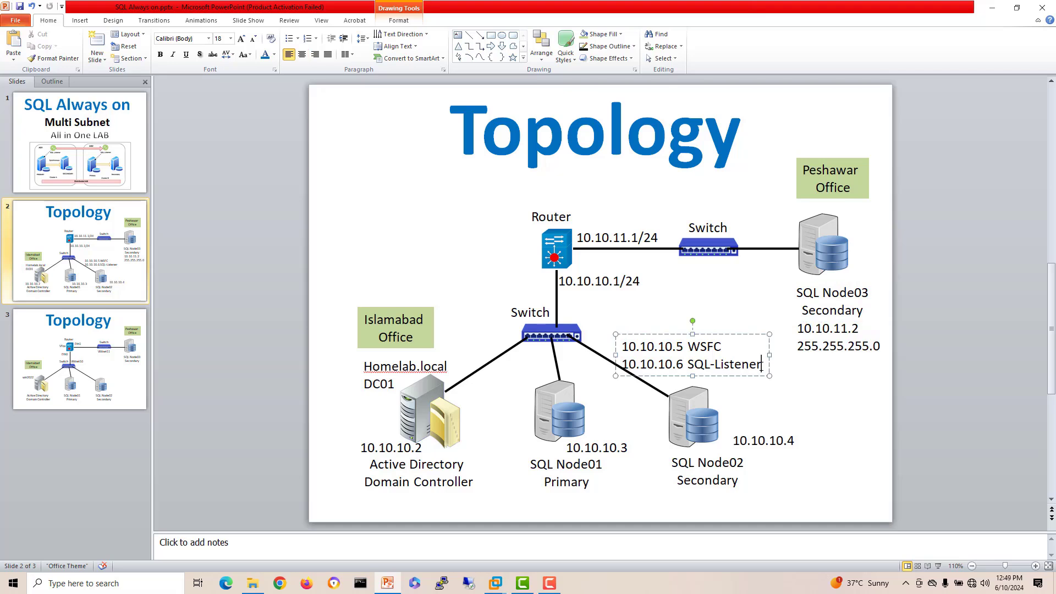
{"action": "left_click", "coordinate": [647, 335]}
{"action": "key", "text": "ctrl+v"}
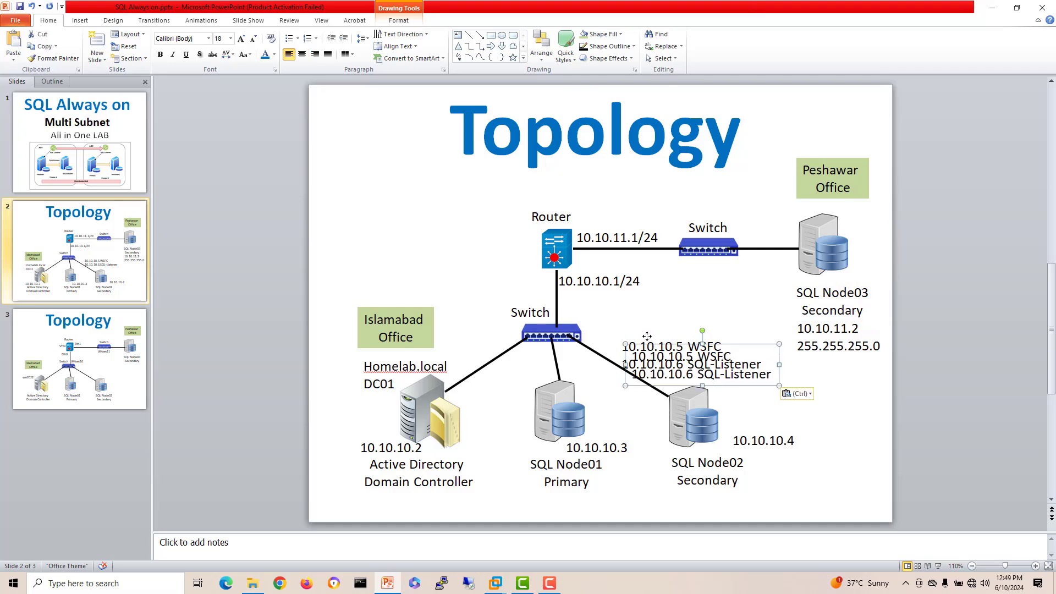
{"action": "left_click_drag", "start_coordinate": [727, 387], "coordinate": [746, 212]}
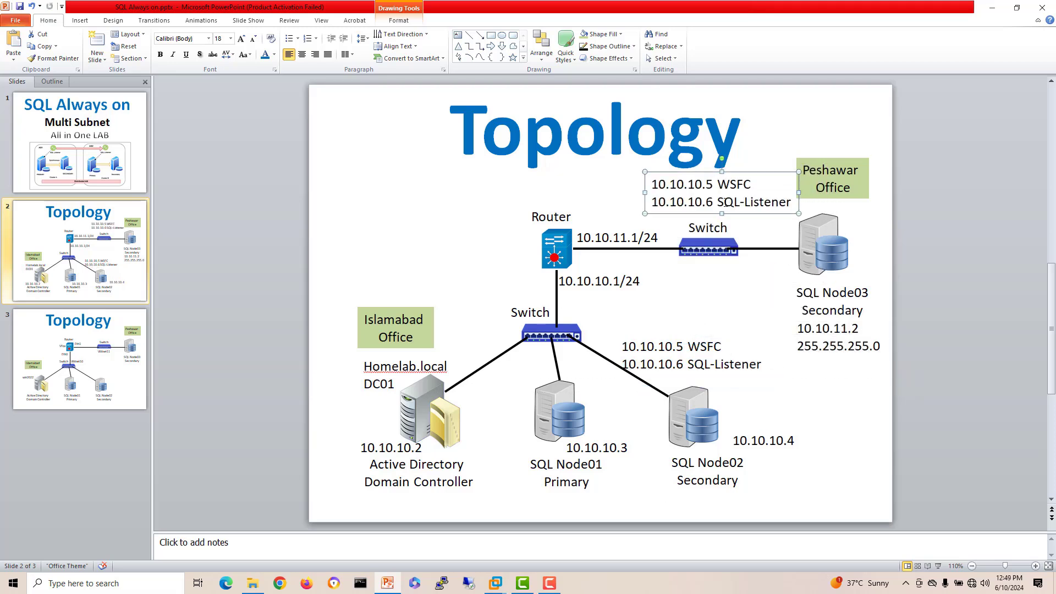
Step: Change the copied label's listener IP to 10.10.11.6
{"action": "left_click", "coordinate": [706, 203]}
{"action": "key", "text": "BackSpace"}
{"action": "type", "text": "1"}
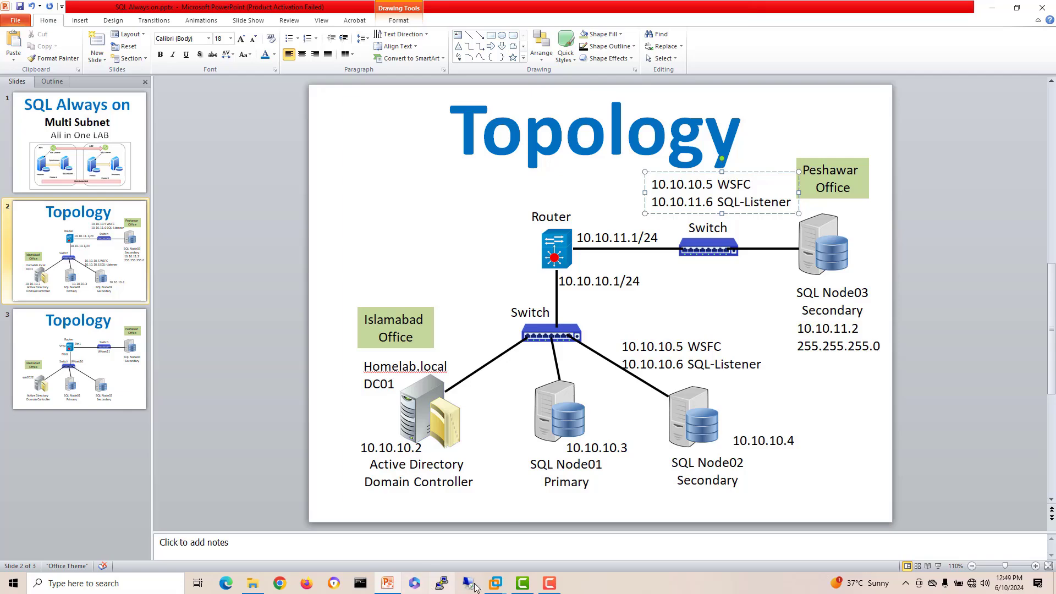
{"action": "left_click", "coordinate": [501, 586]}
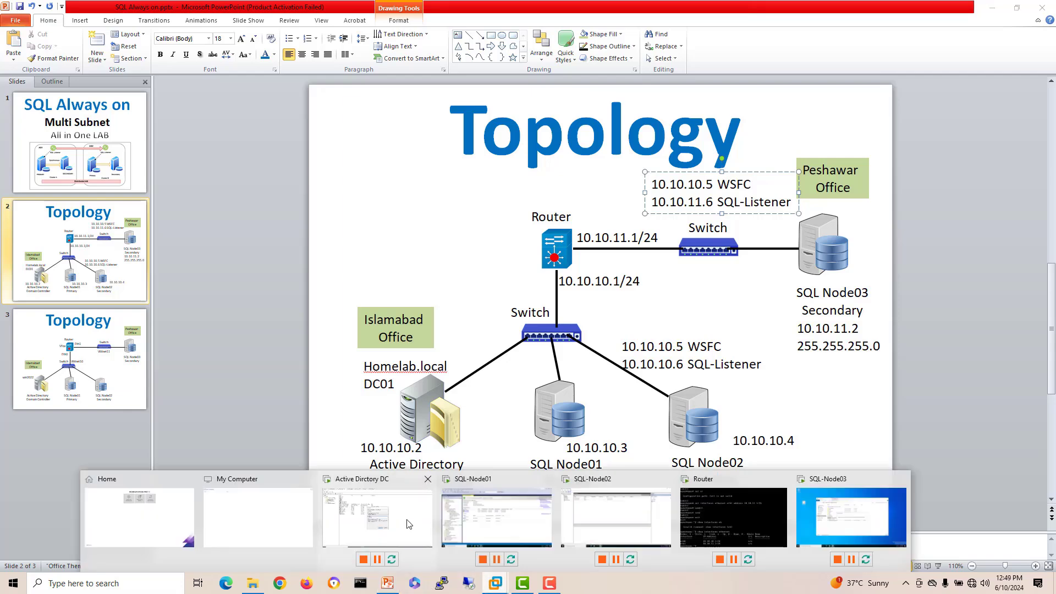
Step: Correct the IP to 10.10.11.6, add the sql-listener host record, and compare it with the 10.10.10.6 record
{"action": "left_click", "coordinate": [412, 525]}
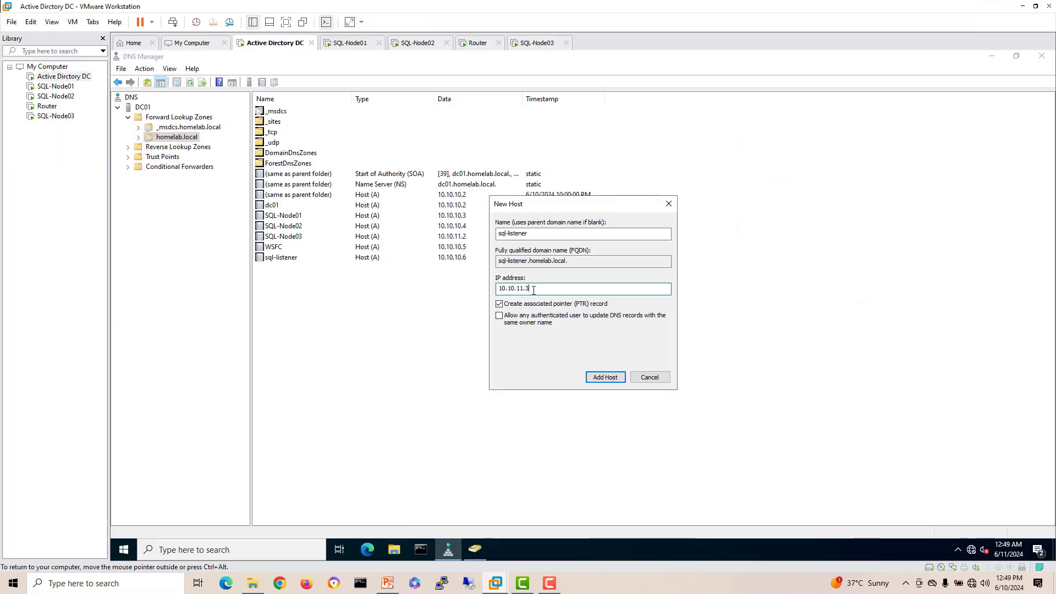
{"action": "key", "text": "BackSpace"}
{"action": "type", "text": "6"}
{"action": "left_click", "coordinate": [598, 380]}
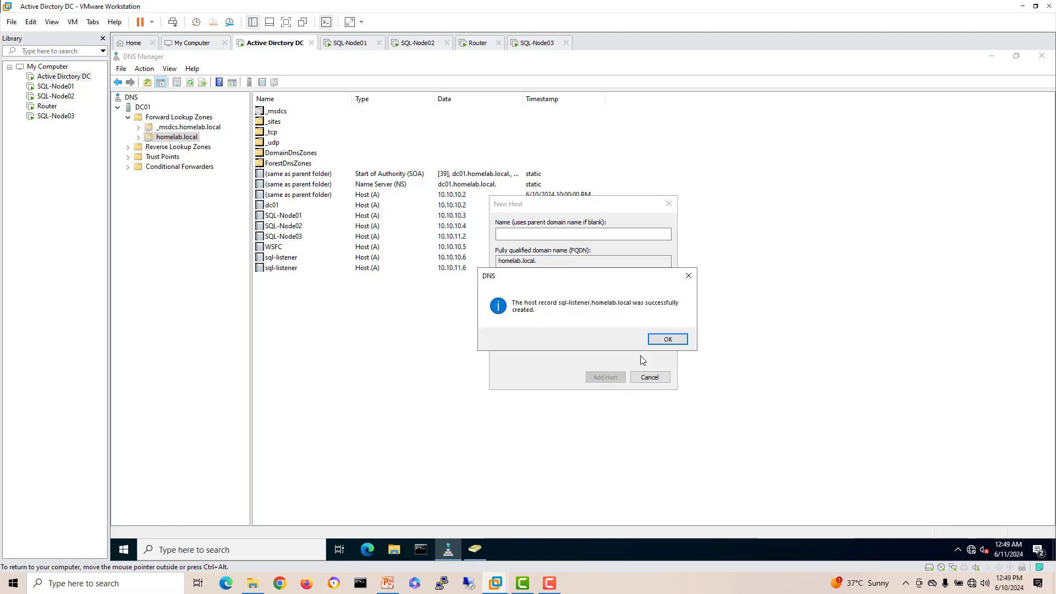
{"action": "left_click", "coordinate": [664, 339]}
{"action": "left_click", "coordinate": [649, 377]}
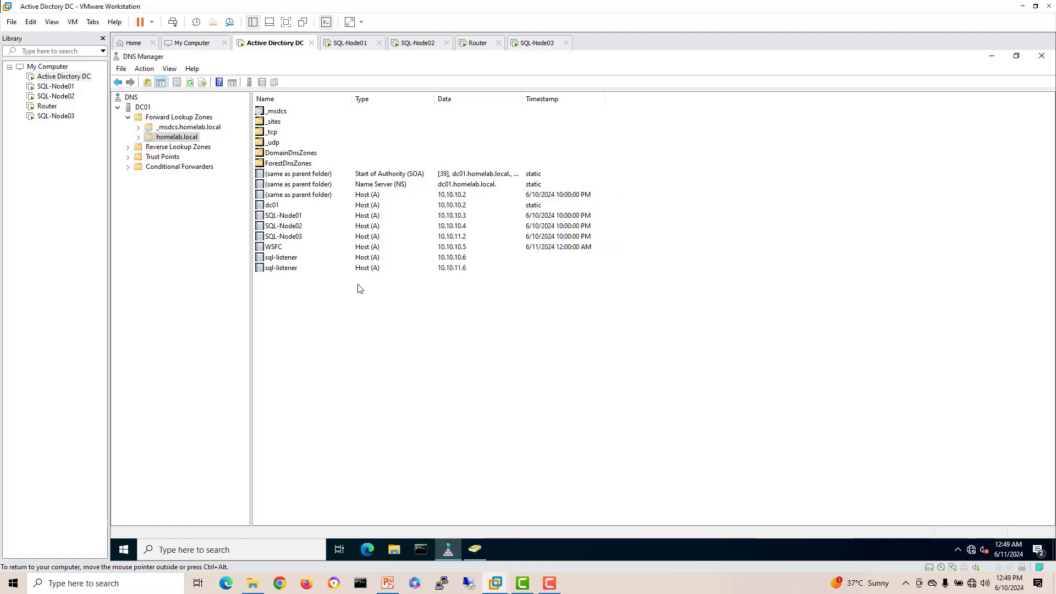
{"action": "left_click", "coordinate": [295, 269]}
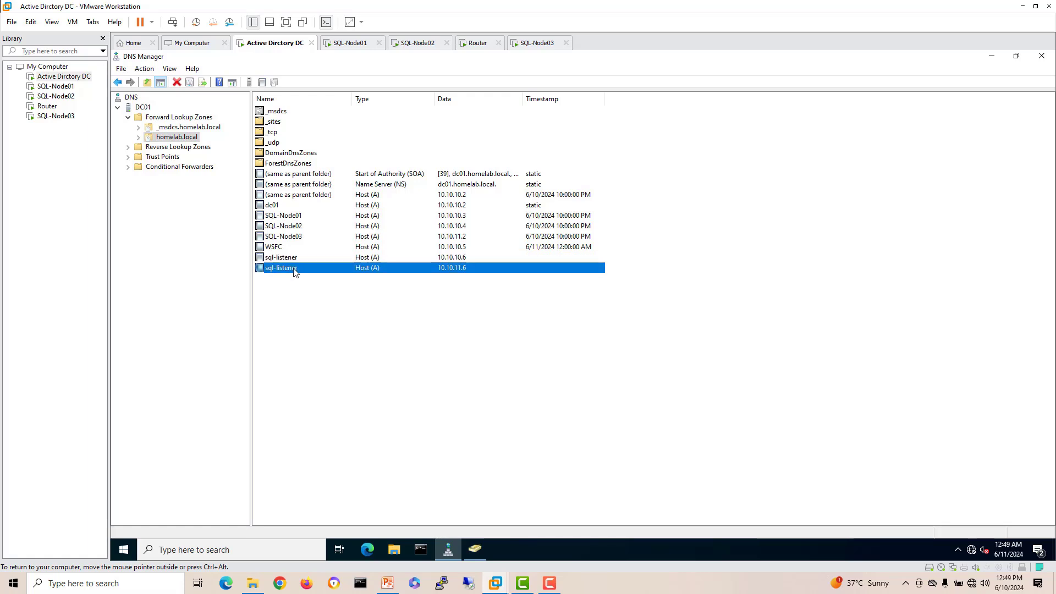
{"action": "left_click", "coordinate": [467, 257]}
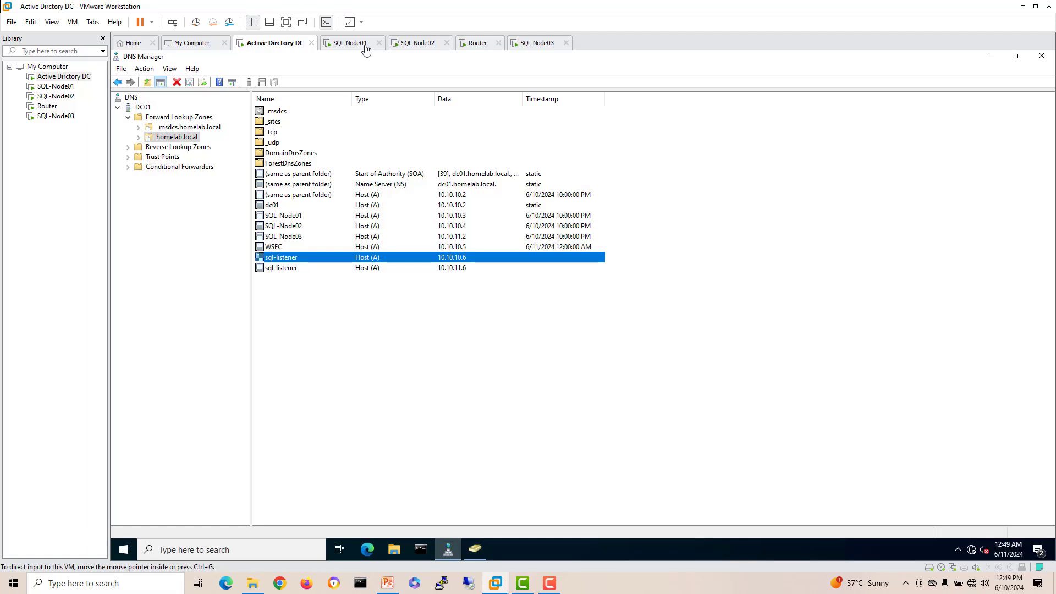
Step: Rerun the ping as 'ping sql-listener -t', getting steady replies from 10.10.10.6
{"action": "left_click", "coordinate": [413, 44]}
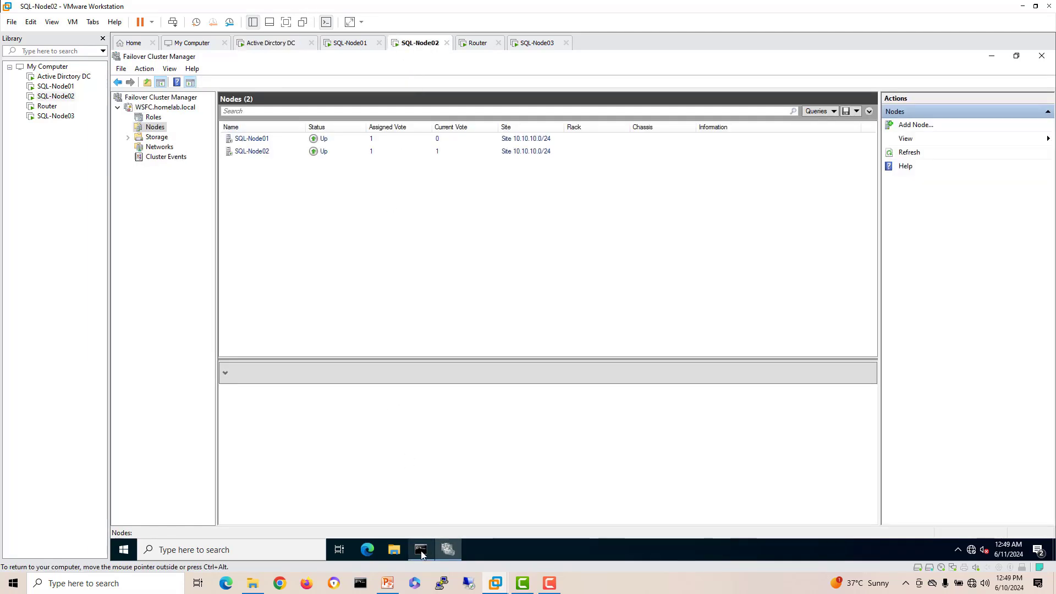
{"action": "left_click", "coordinate": [421, 550]}
{"action": "left_click", "coordinate": [371, 329]}
{"action": "key", "text": "Escape"}
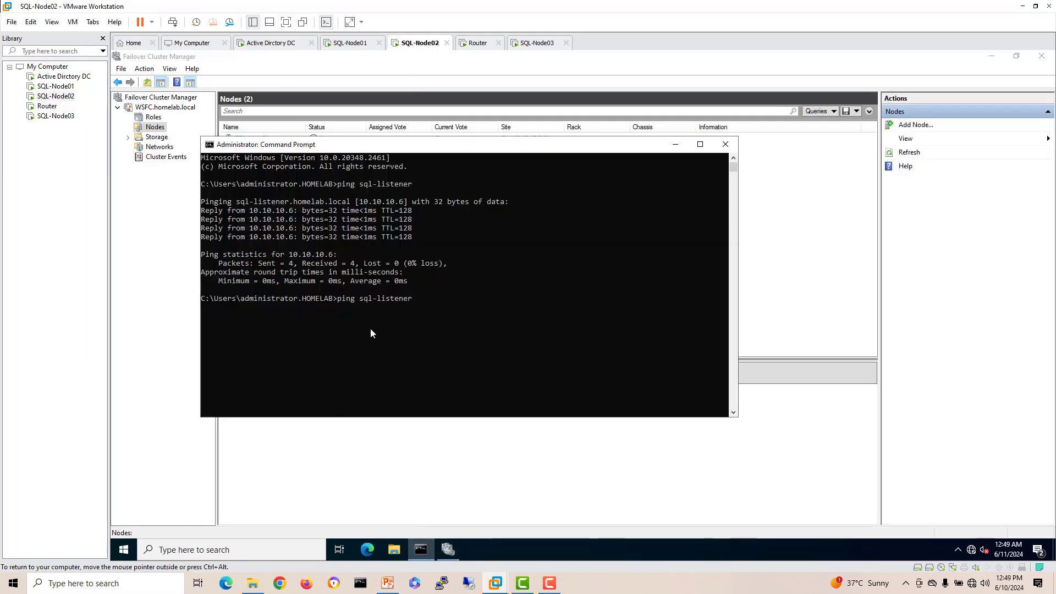
{"action": "key", "text": "Up"}
{"action": "type", "text": "-t"}
{"action": "key", "text": "Return"}
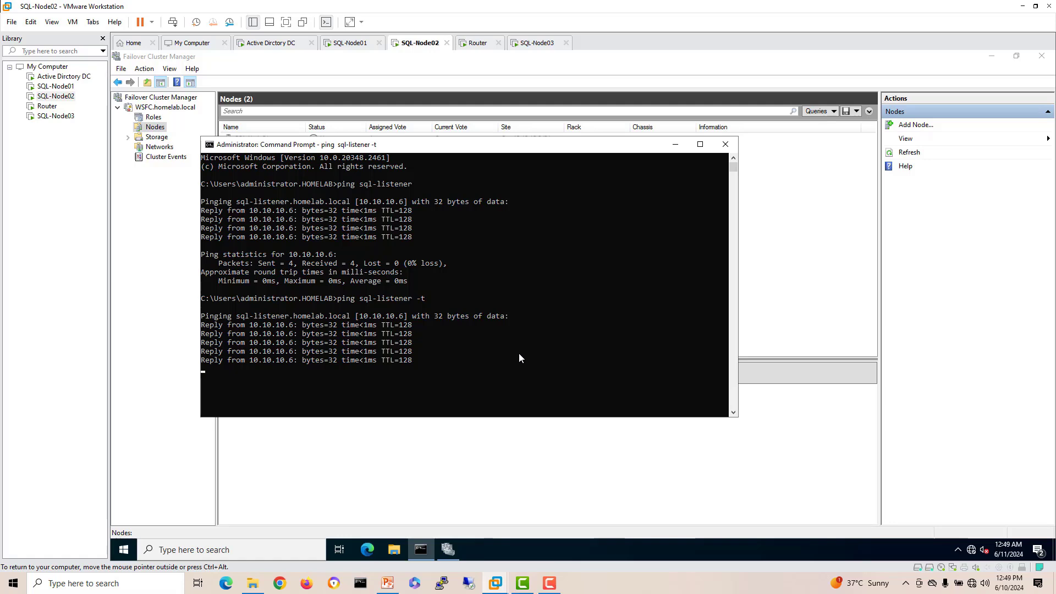
Step: Start a stand-alone SQL Server install on SQL-Node03, accept the license, then quit setup and close its windows
{"action": "left_click", "coordinate": [536, 43]}
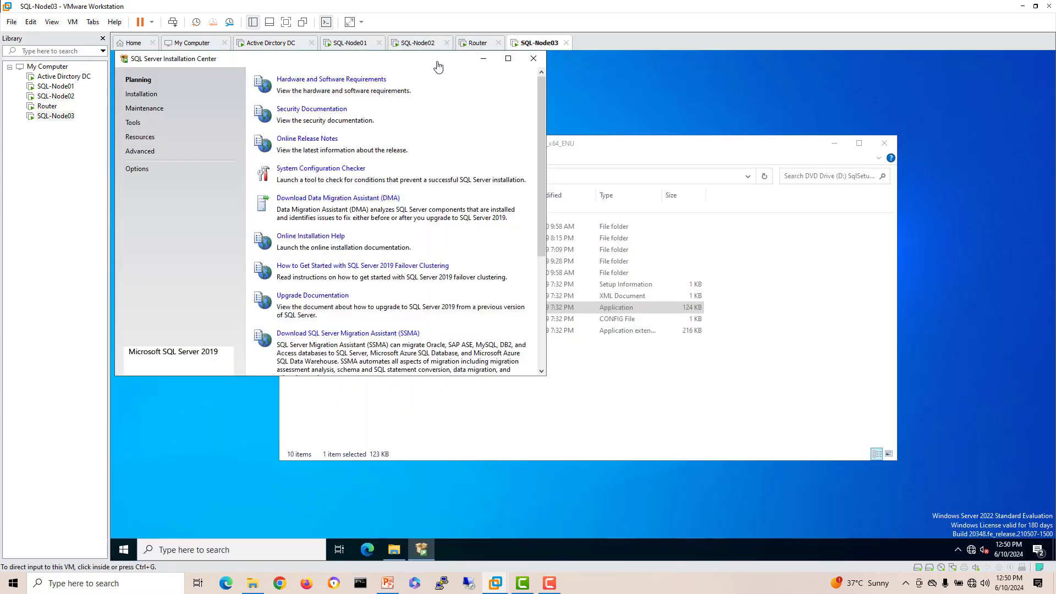
{"action": "left_click_drag", "start_coordinate": [409, 66], "coordinate": [478, 112]}
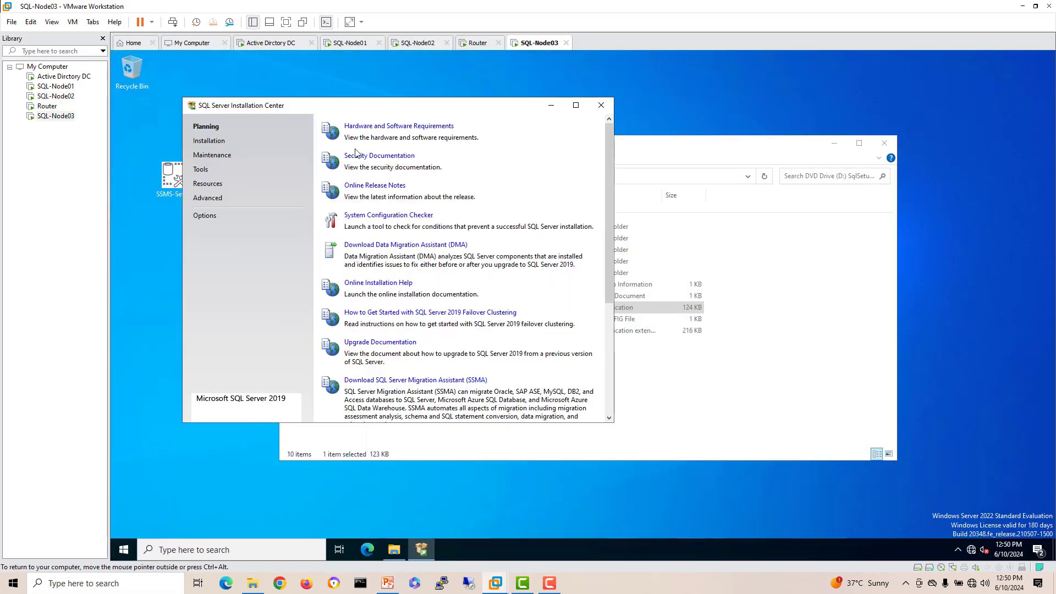
{"action": "left_click", "coordinate": [222, 141]}
{"action": "left_click", "coordinate": [386, 126]}
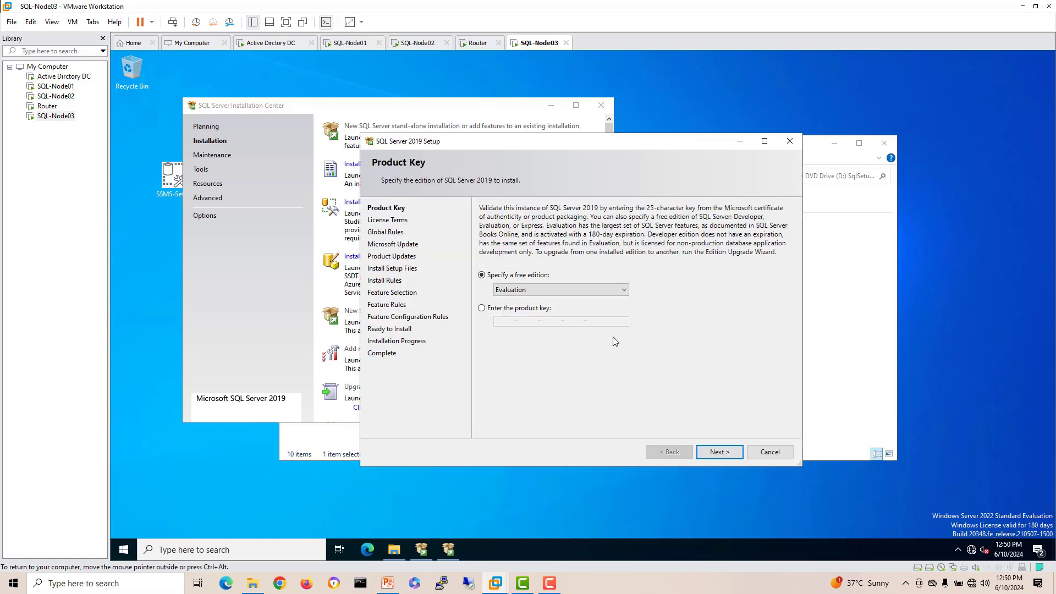
{"action": "left_click", "coordinate": [729, 451]}
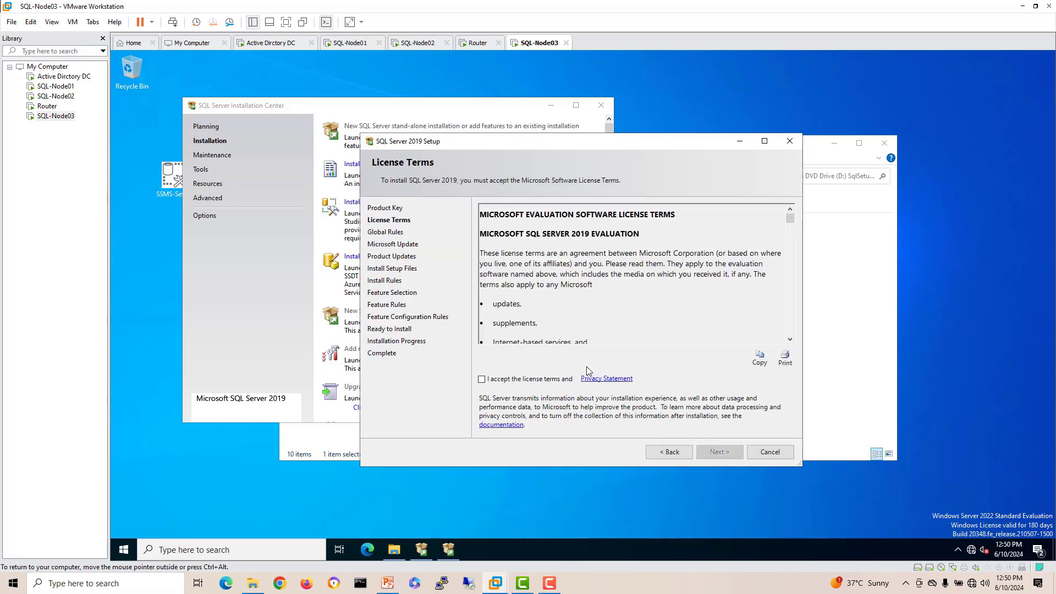
{"action": "left_click", "coordinate": [524, 379]}
{"action": "key", "text": "Escape"}
{"action": "left_click", "coordinate": [665, 323]}
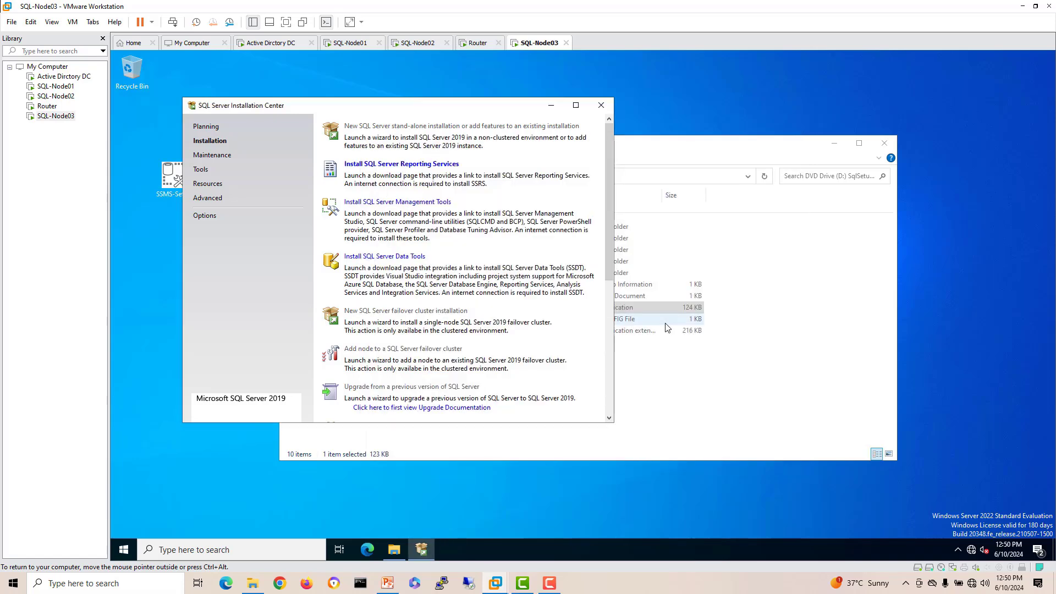
{"action": "left_click", "coordinate": [601, 106]}
{"action": "left_click", "coordinate": [880, 146]}
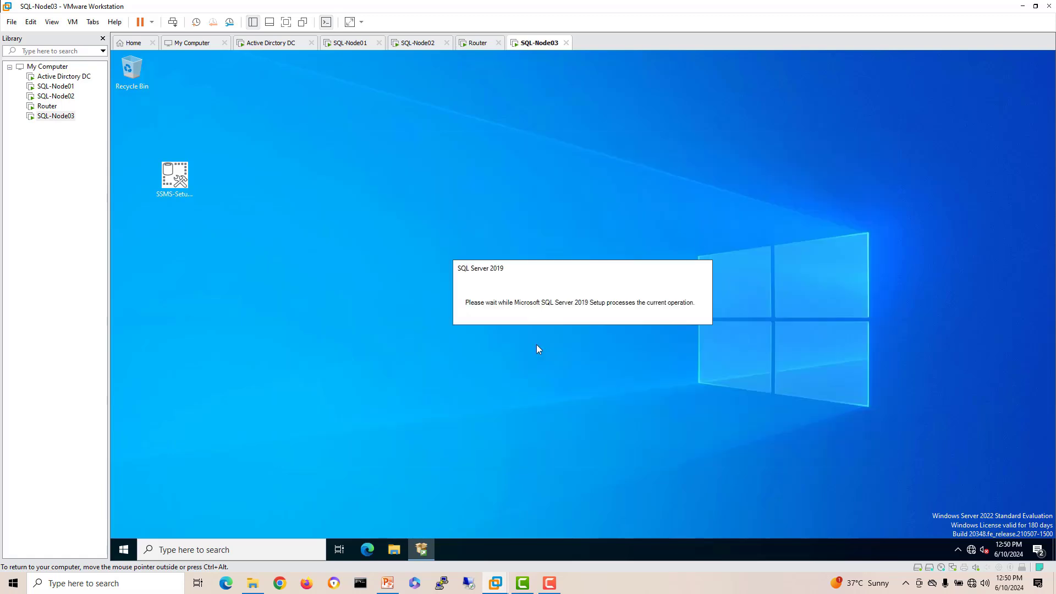
Step: Open Failover Cluster Manager maximized, turning off the Windows Admin Center prompt
{"action": "left_click", "coordinate": [237, 550]}
{"action": "type", "text": "fail"}
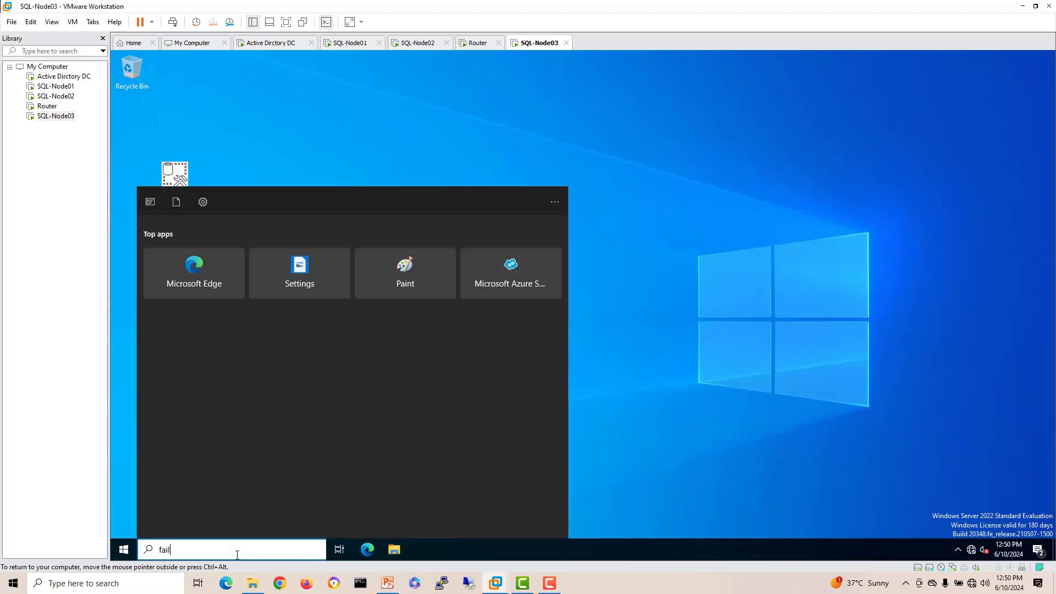
{"action": "left_click", "coordinate": [197, 262]}
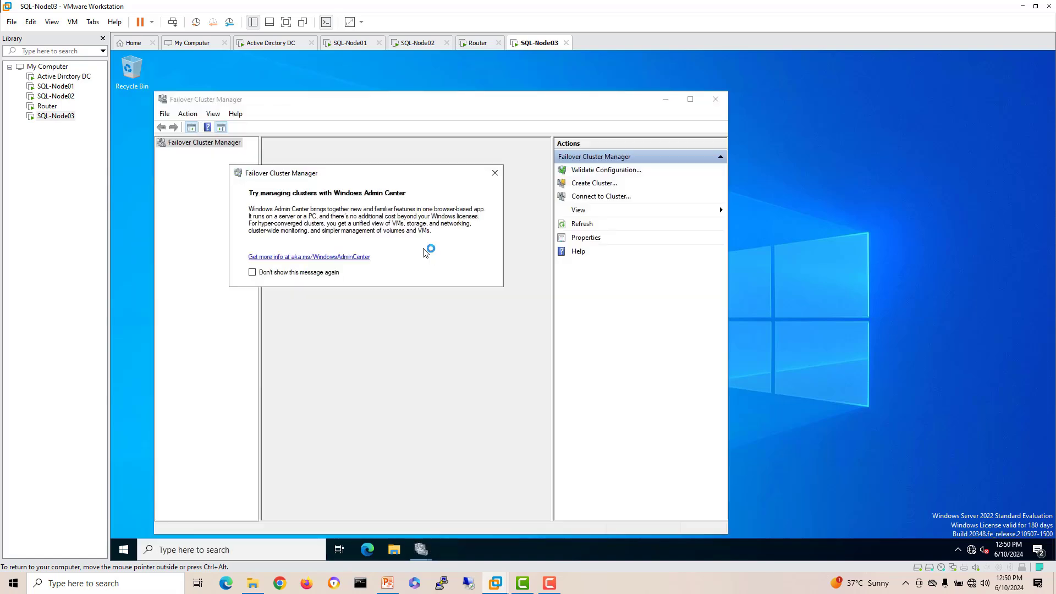
{"action": "left_click", "coordinate": [291, 273]}
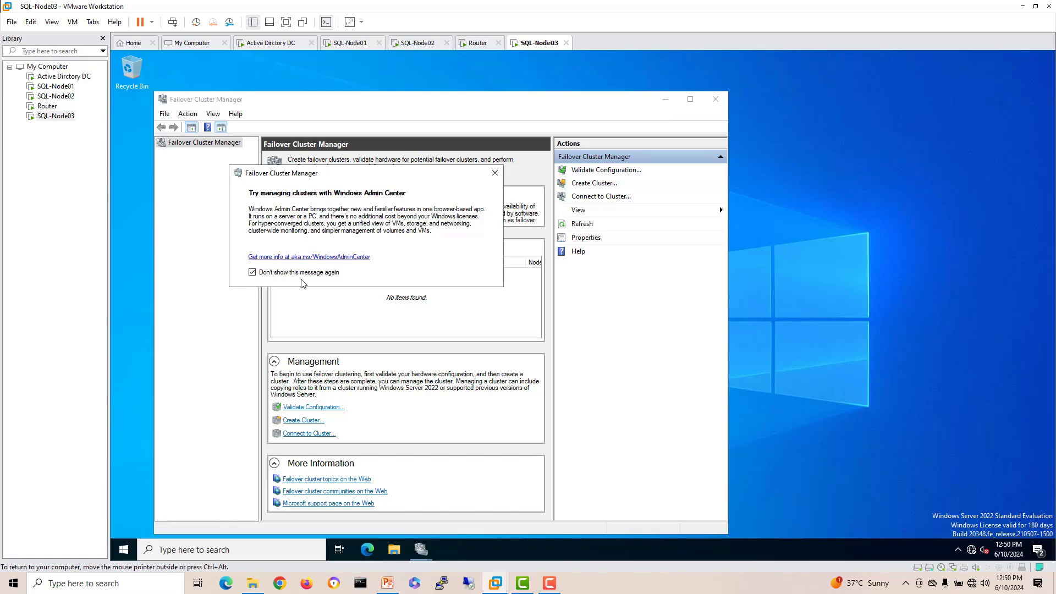
{"action": "left_click", "coordinate": [495, 172]}
{"action": "left_click", "coordinate": [691, 99]}
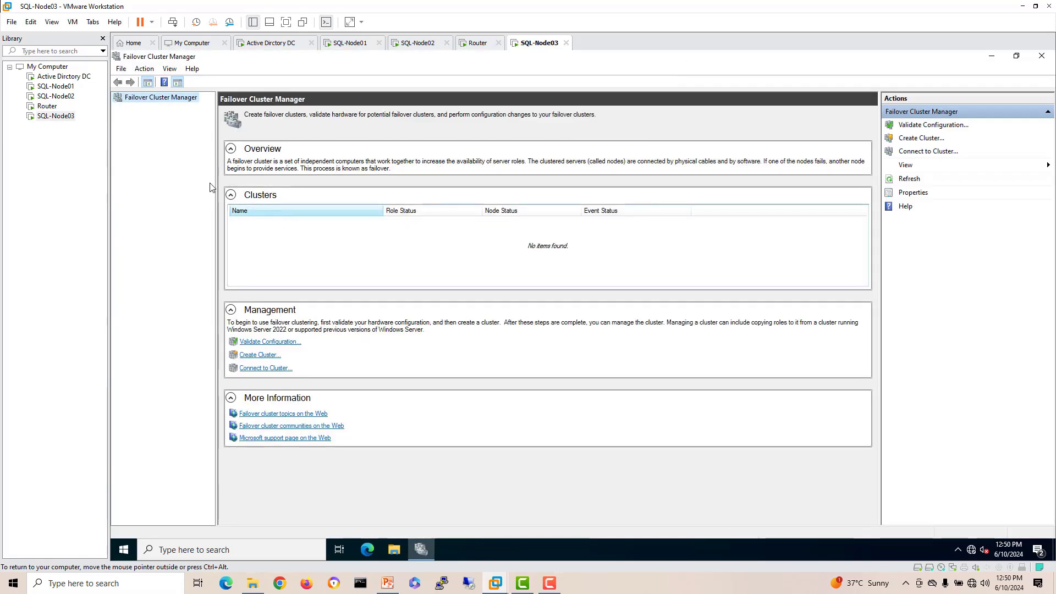
Step: On SQL-Node01, minimize SSMS and start the Add Node wizard from the cluster's Nodes
{"action": "left_click", "coordinate": [350, 42]}
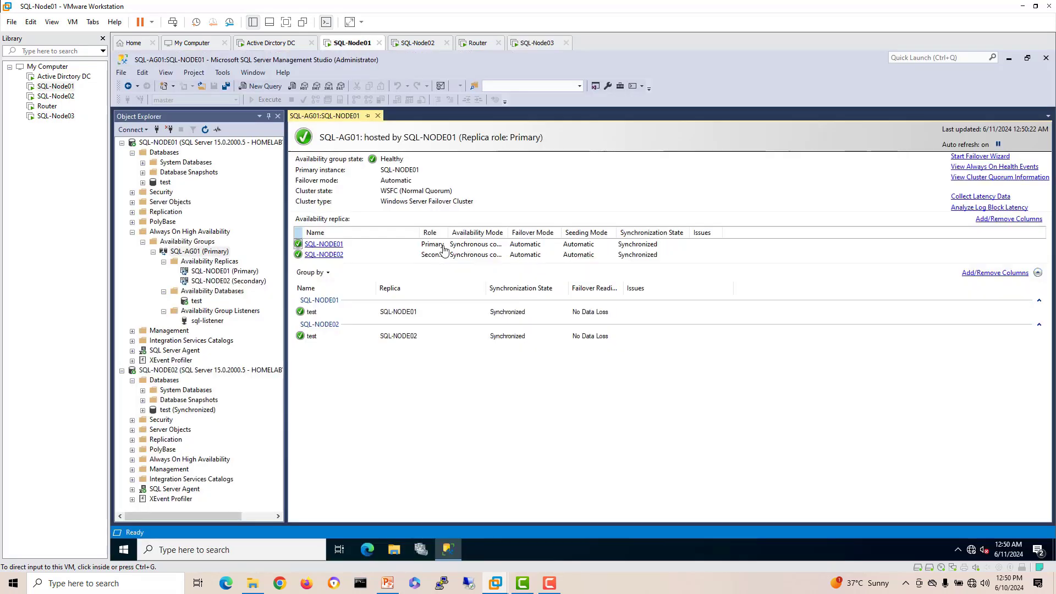
{"action": "left_click", "coordinate": [460, 328]}
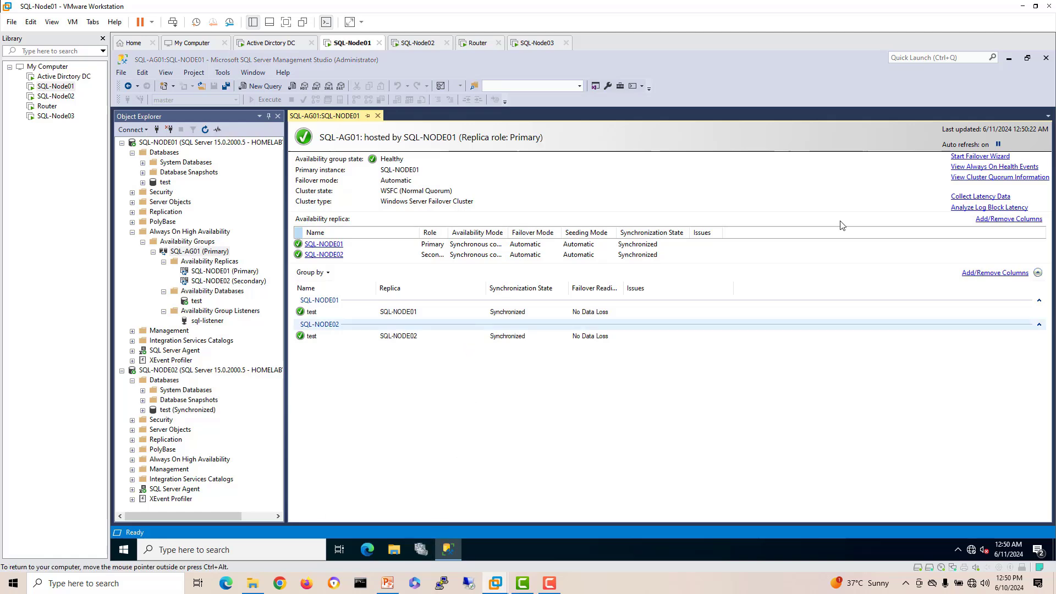
{"action": "left_click", "coordinate": [1009, 58]}
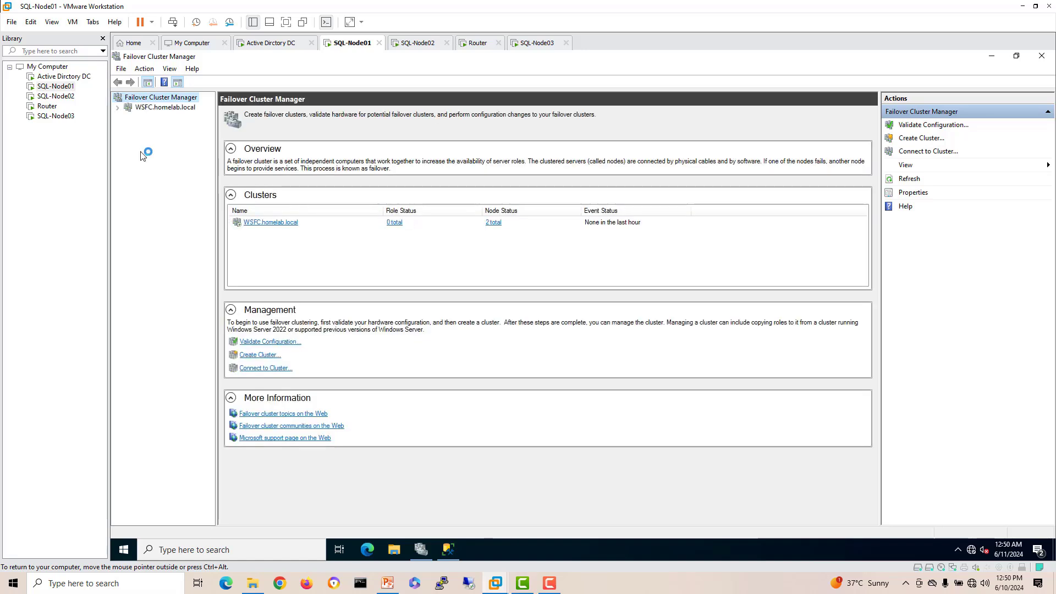
{"action": "left_click", "coordinate": [148, 128]}
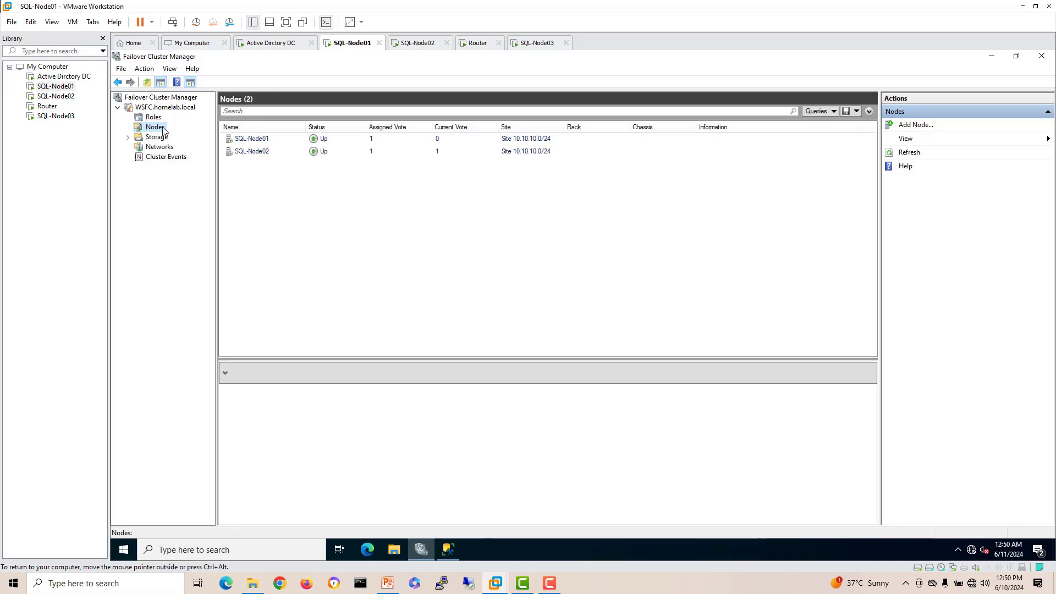
{"action": "right_click", "coordinate": [162, 127]}
{"action": "left_click", "coordinate": [174, 131]}
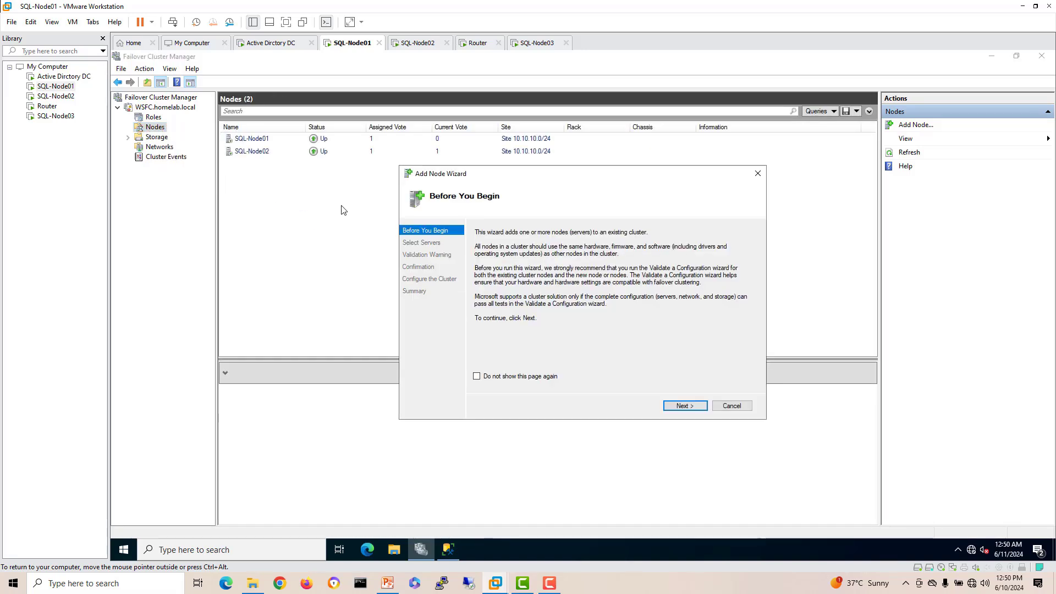
Step: Select SQL-NODE03 from the domain computers as the server to add
{"action": "left_click", "coordinate": [685, 406]}
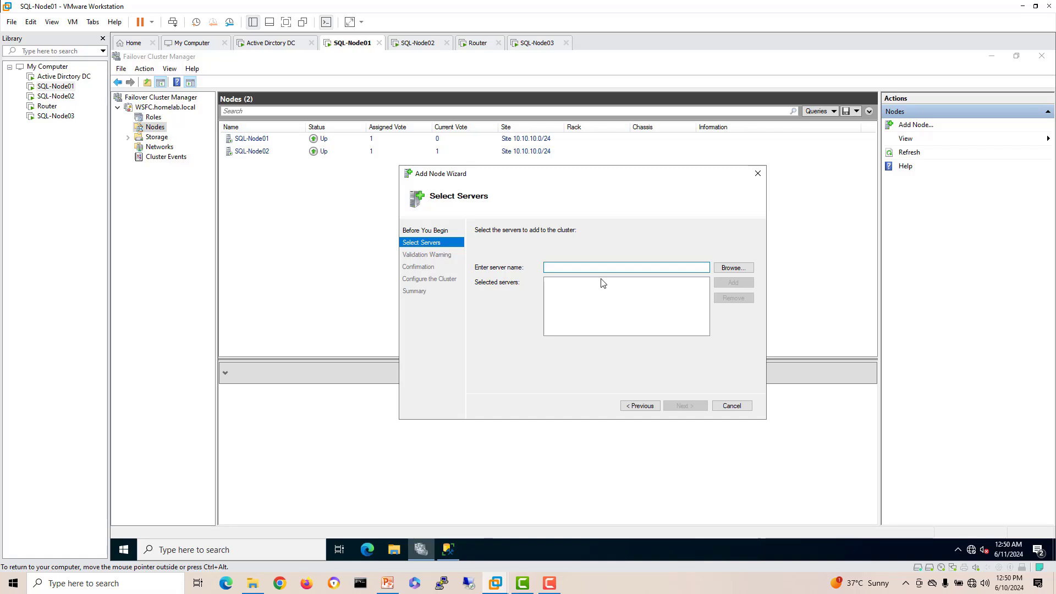
{"action": "left_click", "coordinate": [730, 270]}
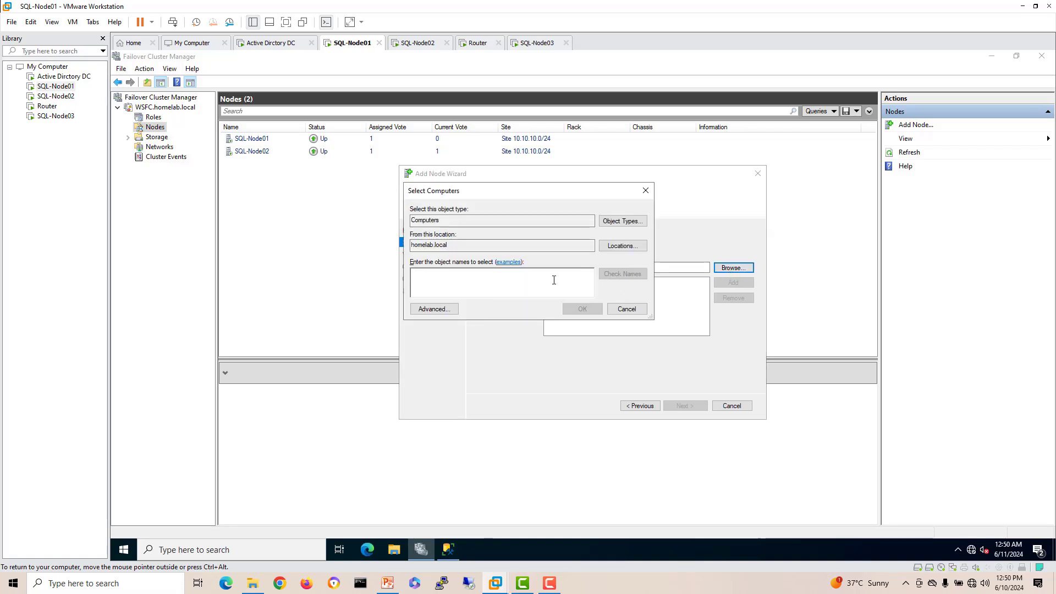
{"action": "type", "text": "sq"}
{"action": "left_click", "coordinate": [605, 276]}
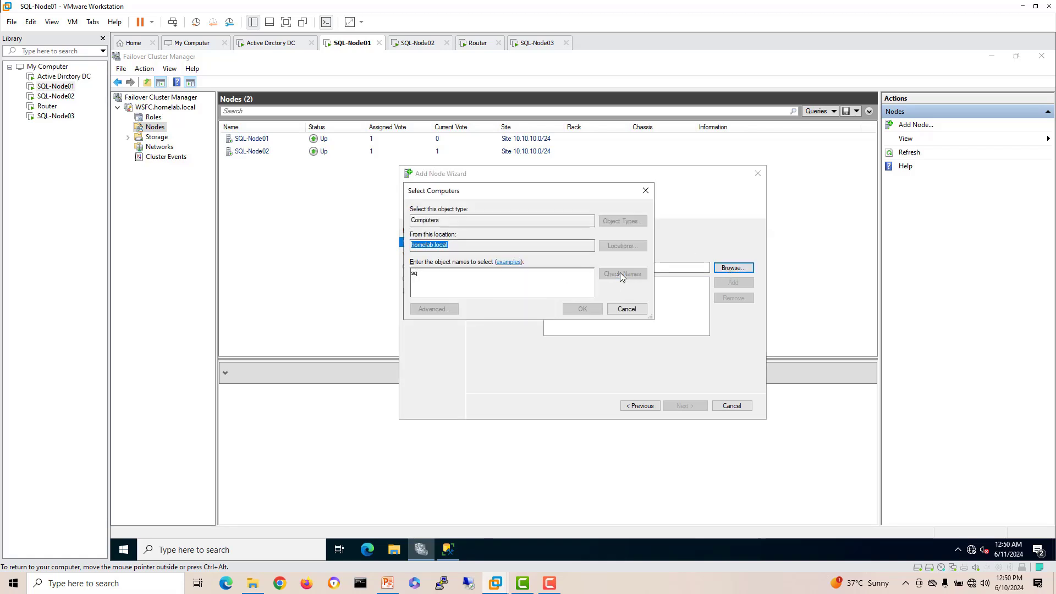
{"action": "left_click", "coordinate": [452, 306]}
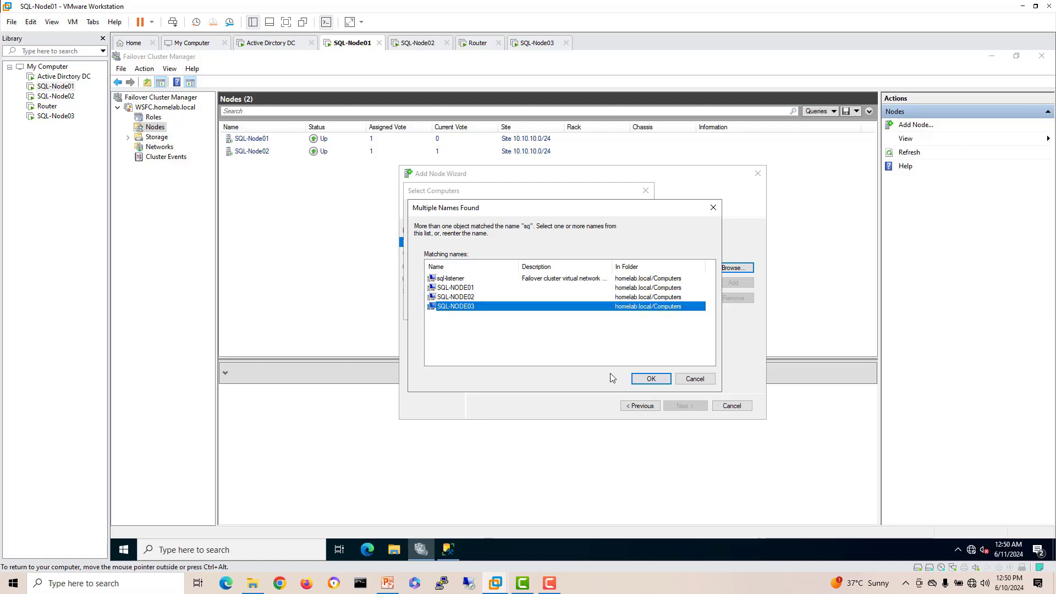
{"action": "left_click", "coordinate": [651, 378]}
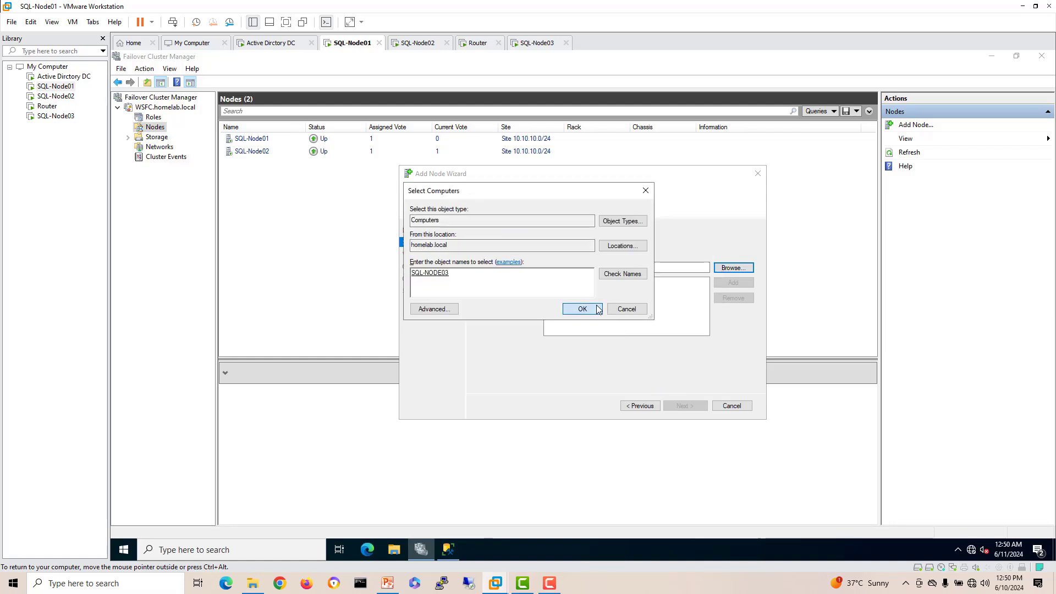
{"action": "left_click", "coordinate": [578, 309]}
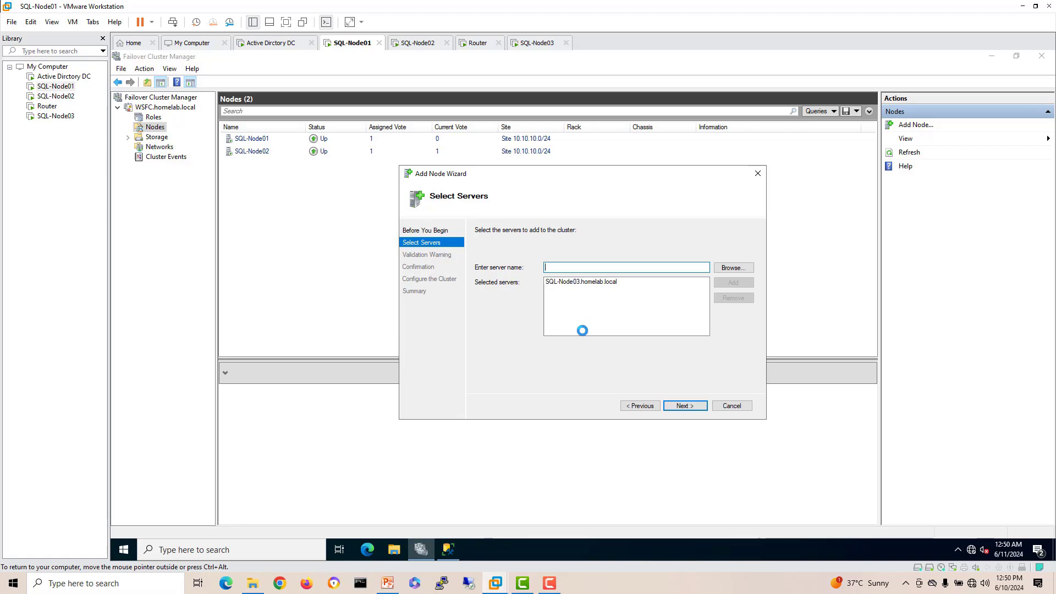
{"action": "left_click", "coordinate": [665, 404]}
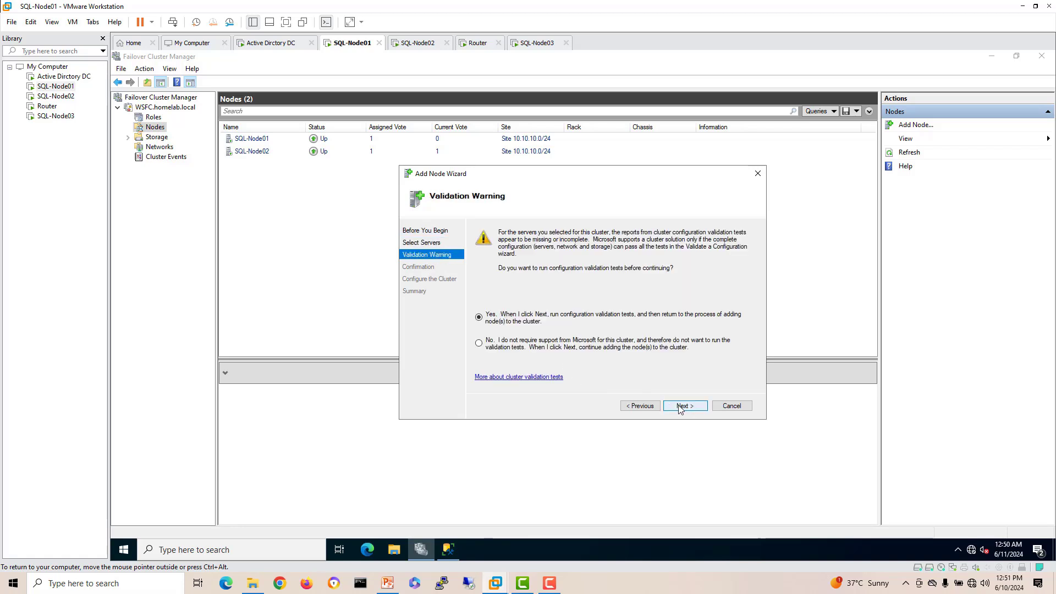
Step: Choose to validate the configuration and run all tests on the three nodes
{"action": "left_click", "coordinate": [677, 405]}
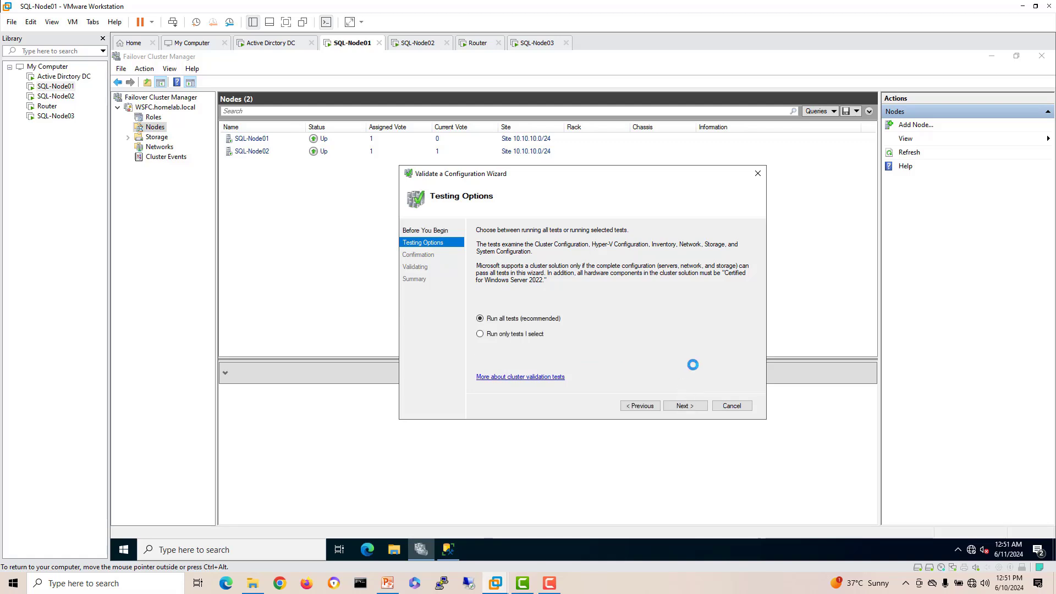
{"action": "left_click", "coordinate": [680, 407]}
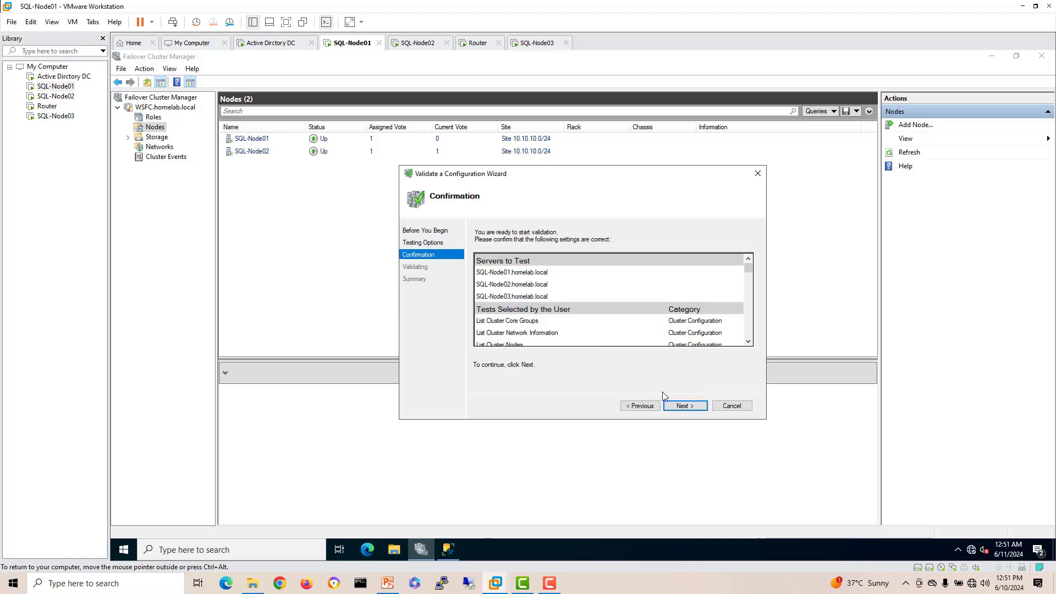
{"action": "left_click", "coordinate": [682, 406]}
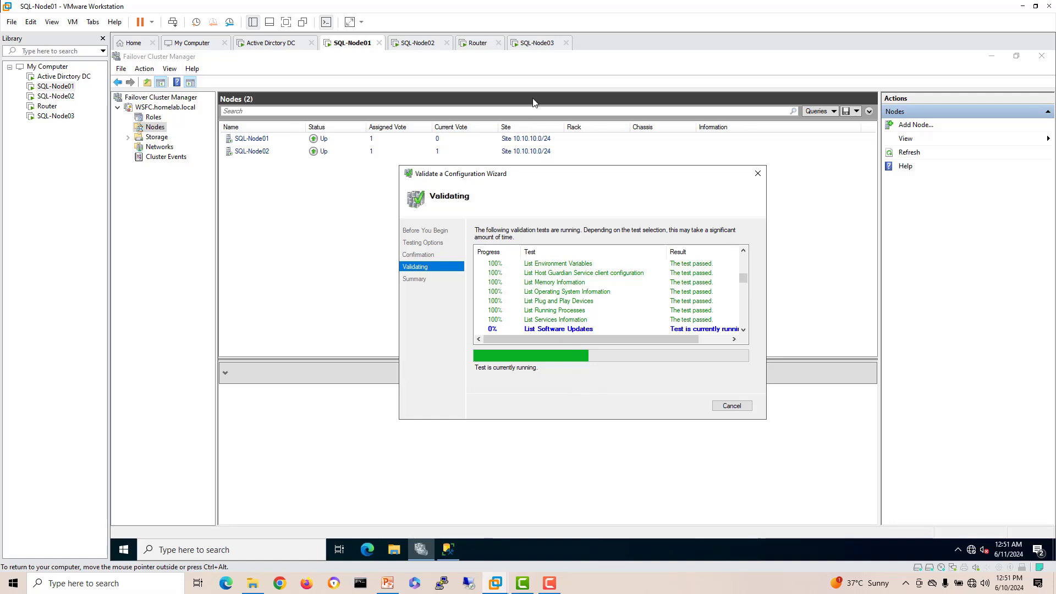
{"action": "left_click", "coordinate": [538, 44]}
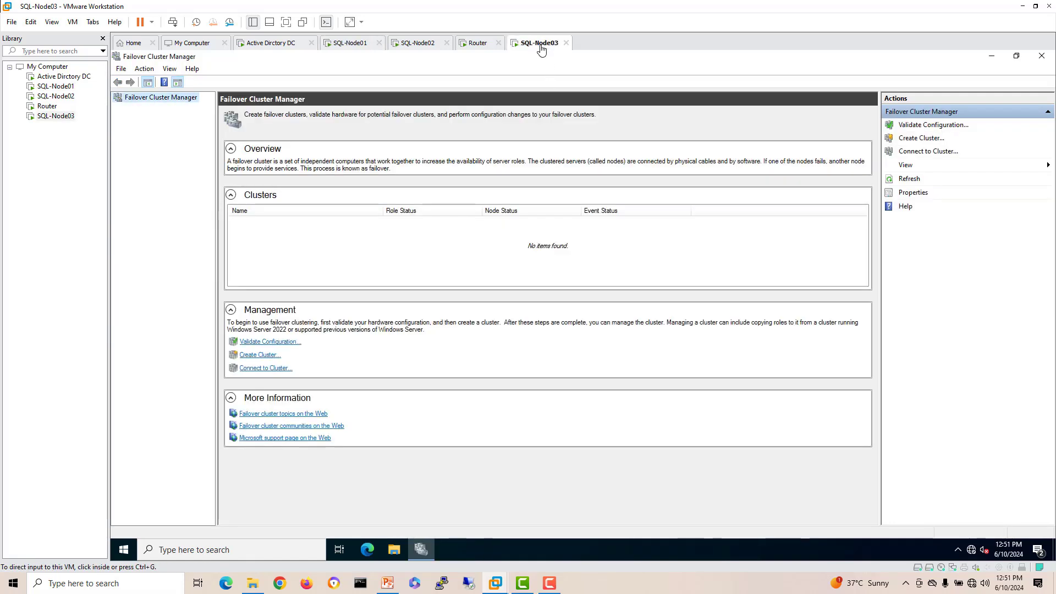
{"action": "left_click", "coordinate": [395, 551]}
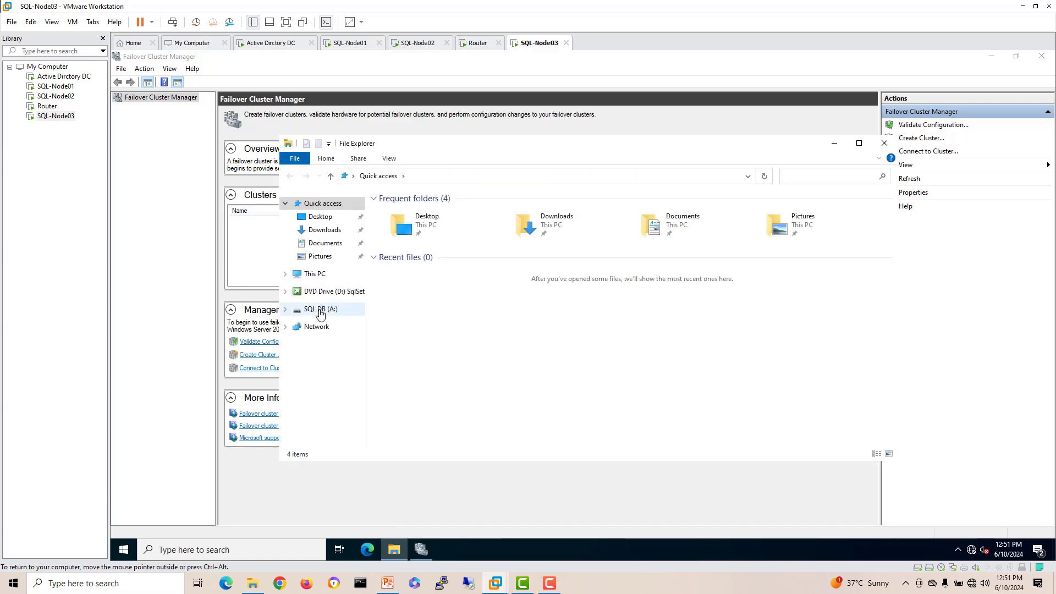
{"action": "left_click", "coordinate": [884, 143]}
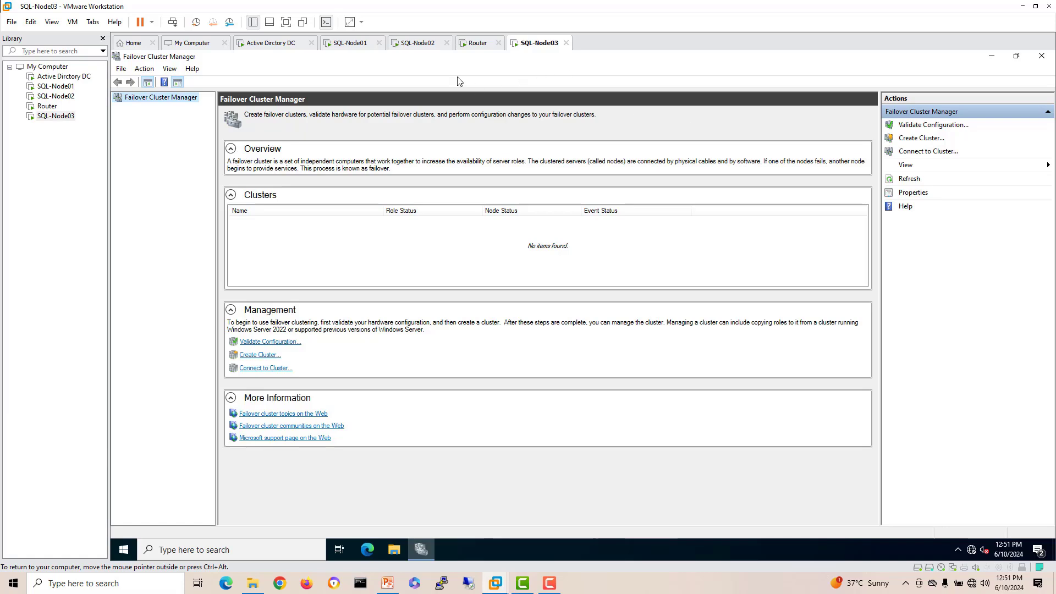
{"action": "left_click", "coordinate": [347, 42]}
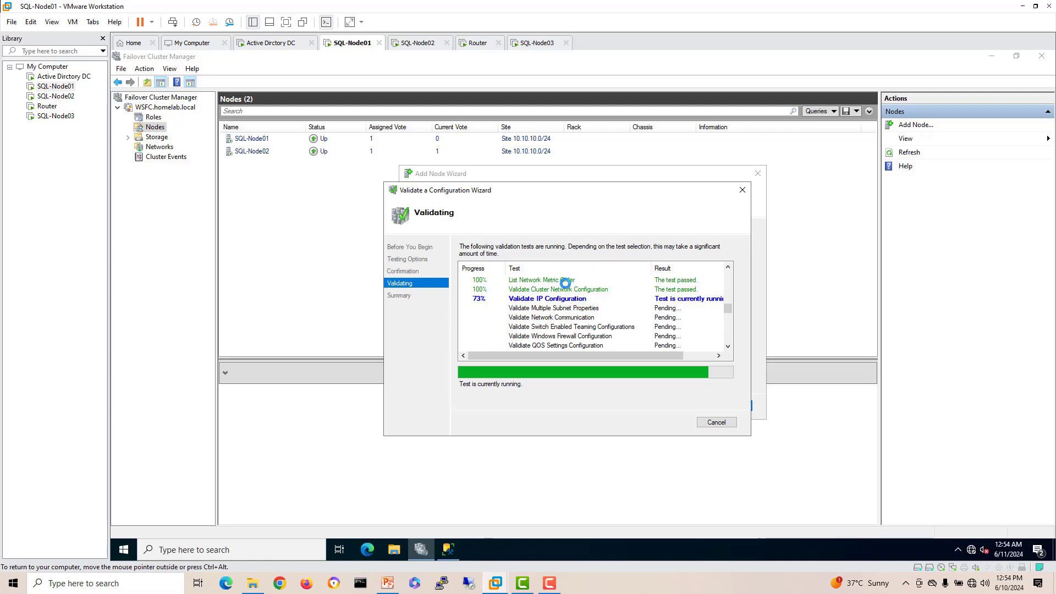
Step: Reposition the validation wizard and scroll to review the finished test summary
{"action": "left_click_drag", "start_coordinate": [551, 193], "coordinate": [528, 187]}
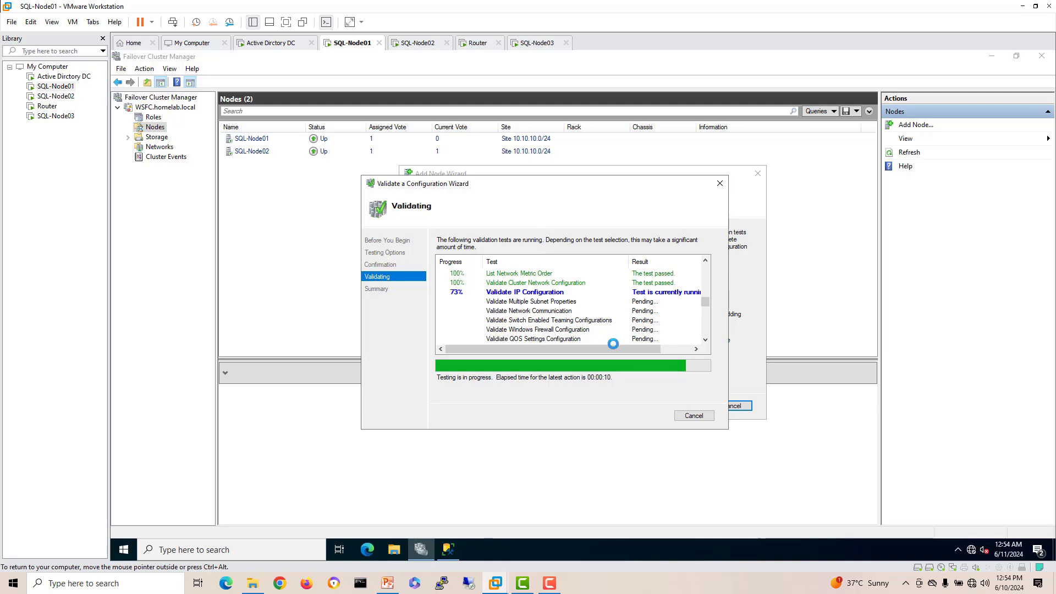
{"action": "scroll", "coordinate": [607, 347], "scroll_direction": "right", "scroll_amount": 3}
{"action": "left_click_drag", "start_coordinate": [607, 354], "coordinate": [553, 352]}
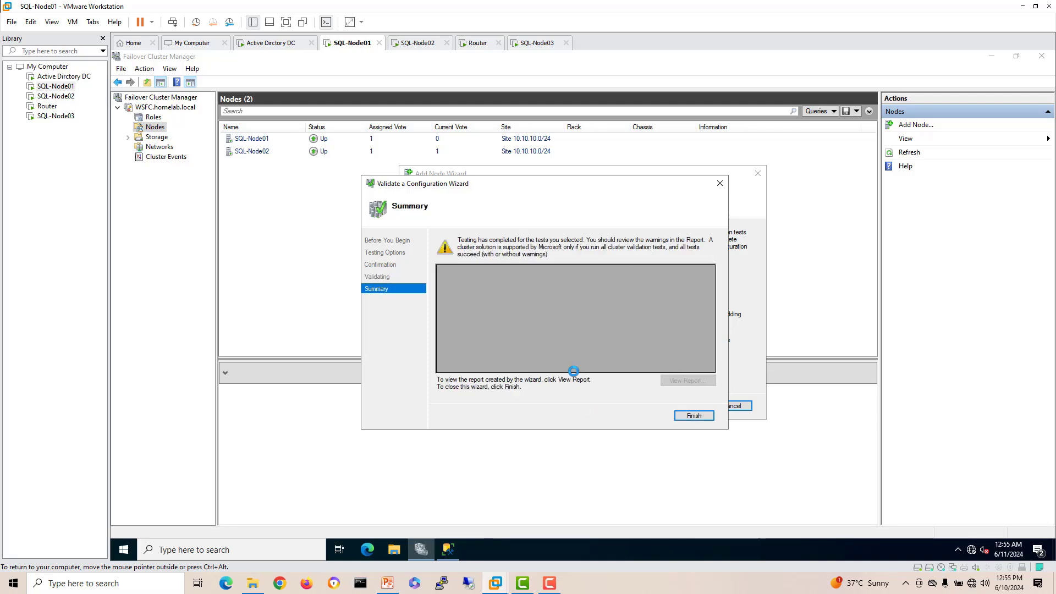
Step: Finish validation, then add SQL-Node03 without eligible storage and close the Add Node wizard
{"action": "key", "text": "Return"}
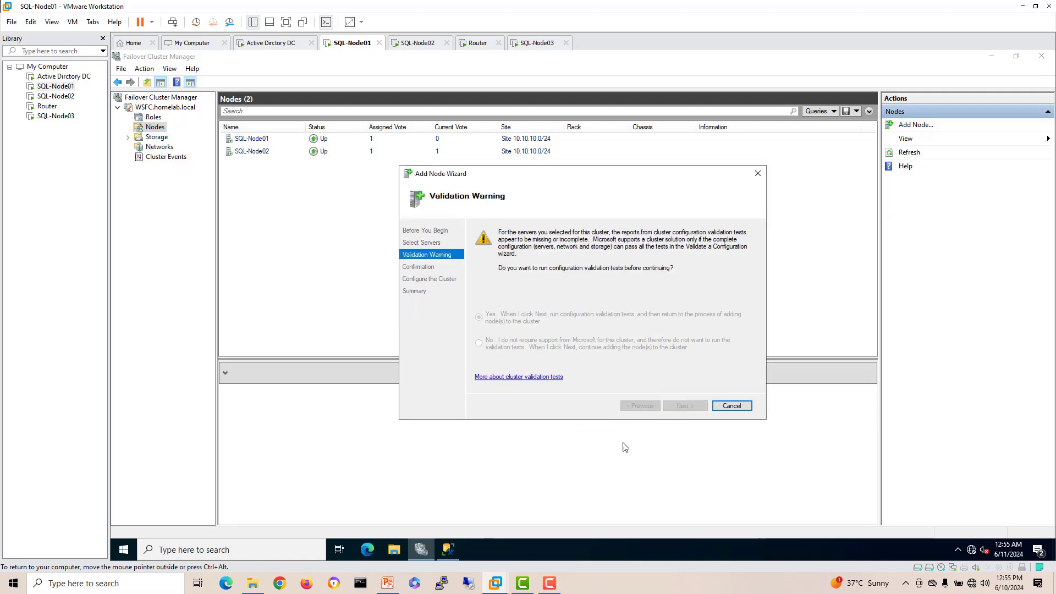
{"action": "left_click", "coordinate": [523, 355]}
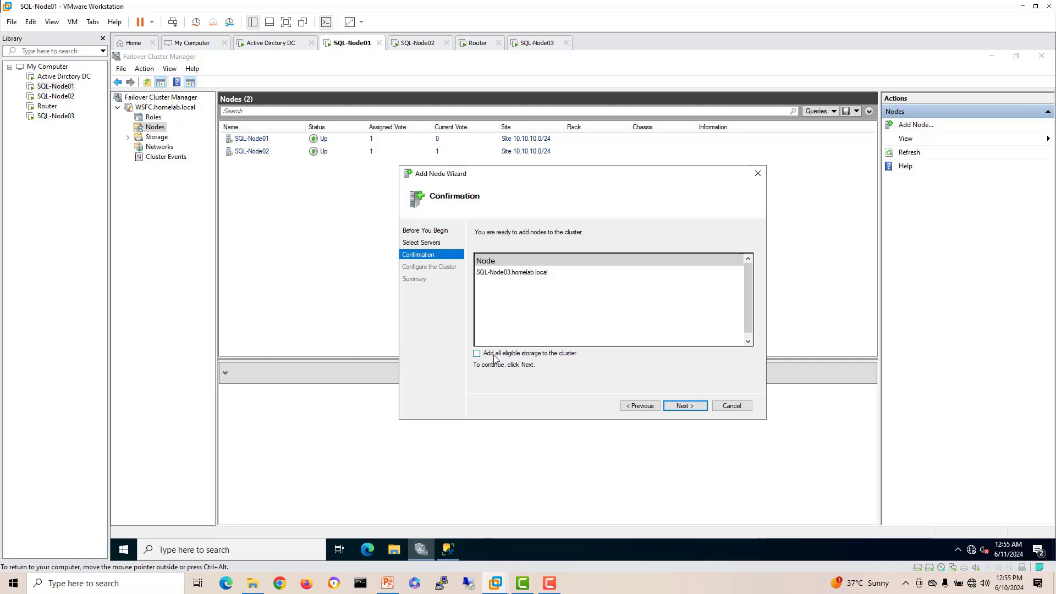
{"action": "left_click", "coordinate": [697, 407]}
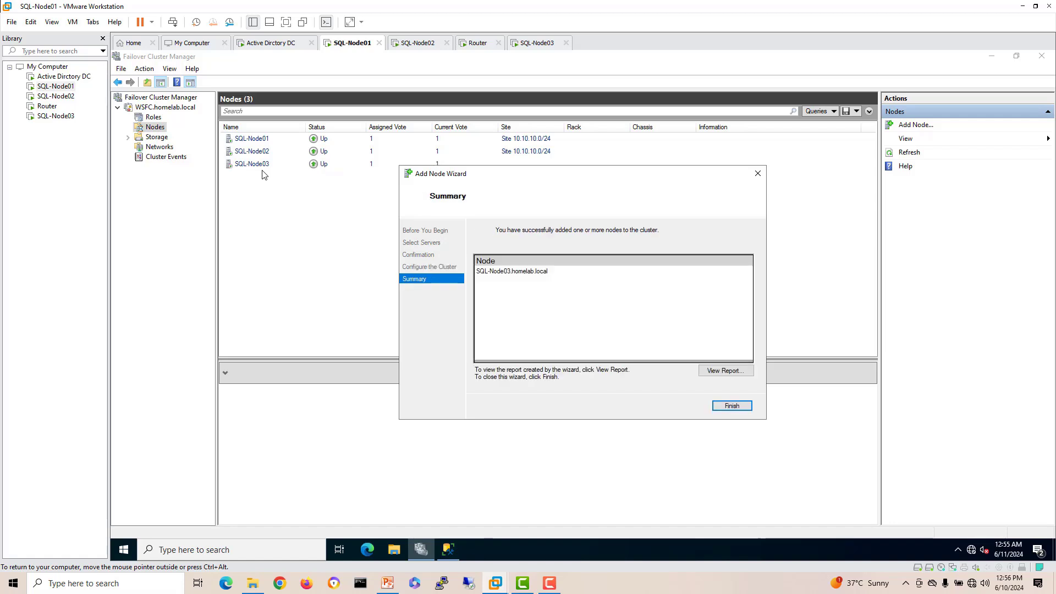
{"action": "left_click", "coordinate": [732, 407]}
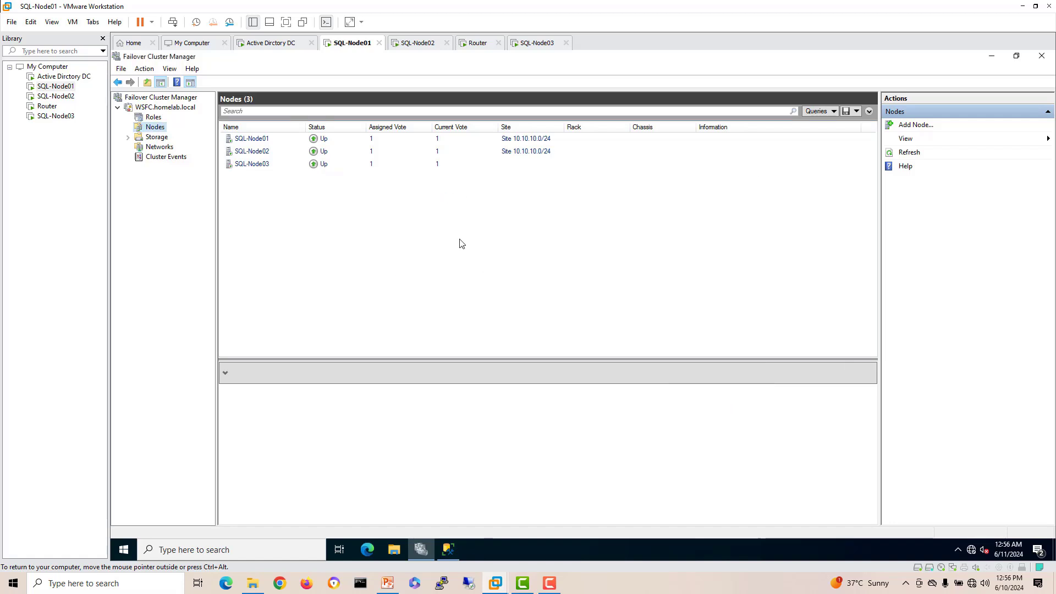
{"action": "left_click", "coordinate": [157, 136]}
{"action": "left_click", "coordinate": [155, 127]}
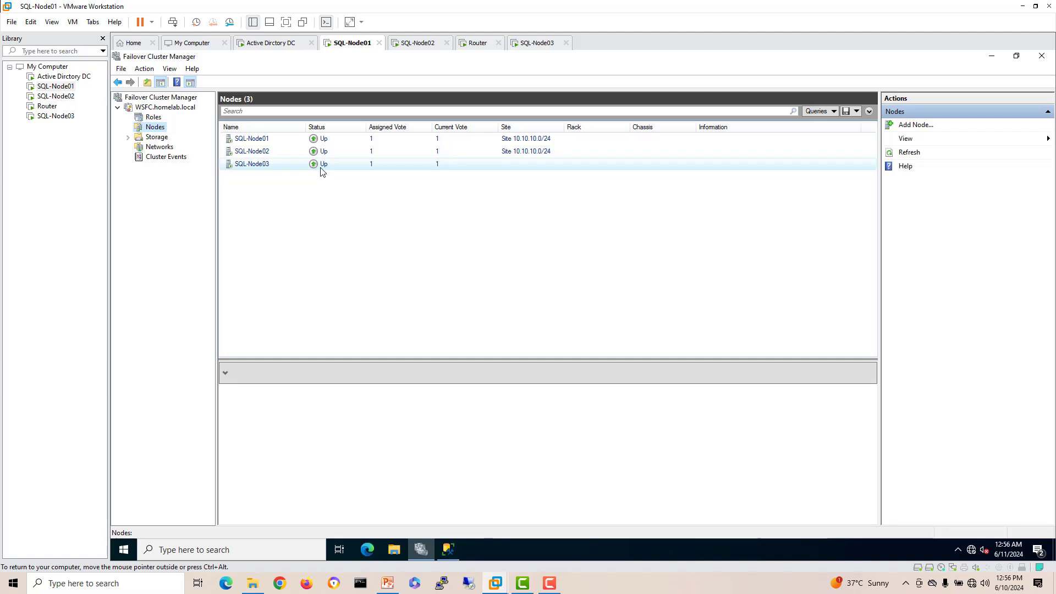
{"action": "left_click", "coordinate": [163, 107]}
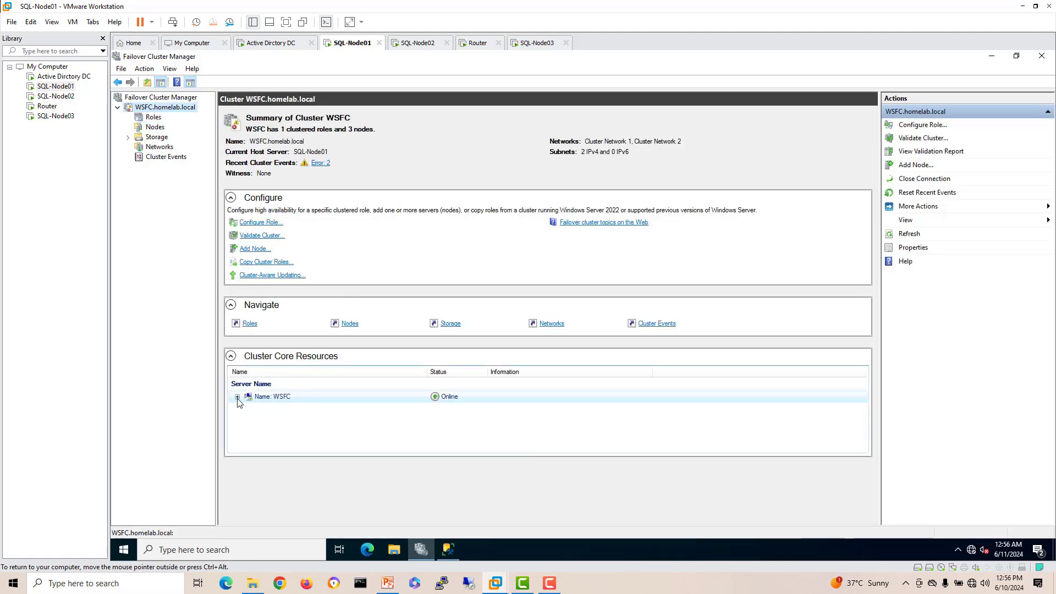
{"action": "left_click", "coordinate": [237, 397]}
{"action": "left_click", "coordinate": [322, 410]}
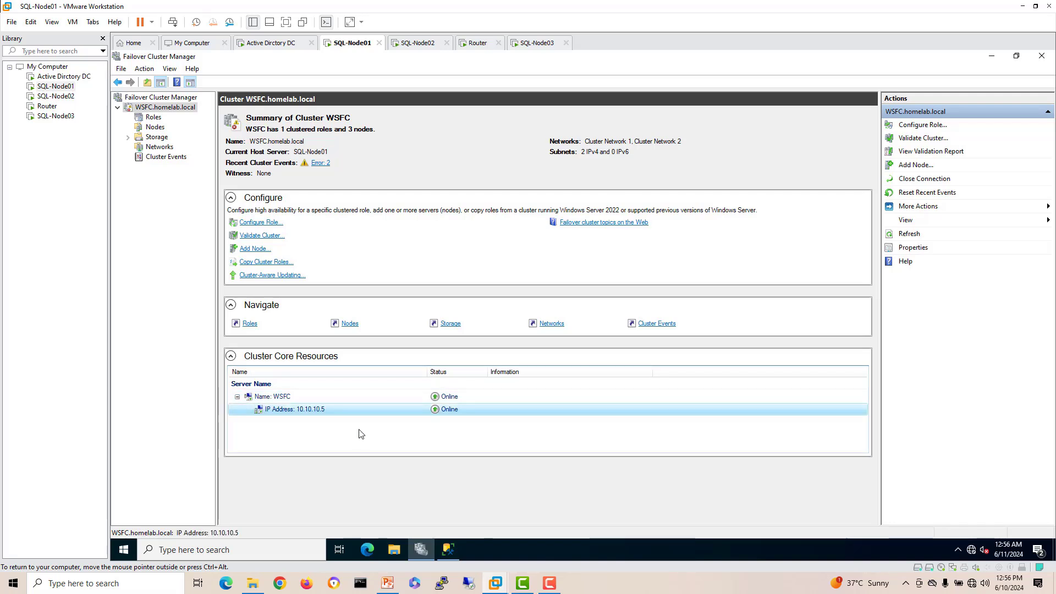
{"action": "left_click", "coordinate": [159, 147]}
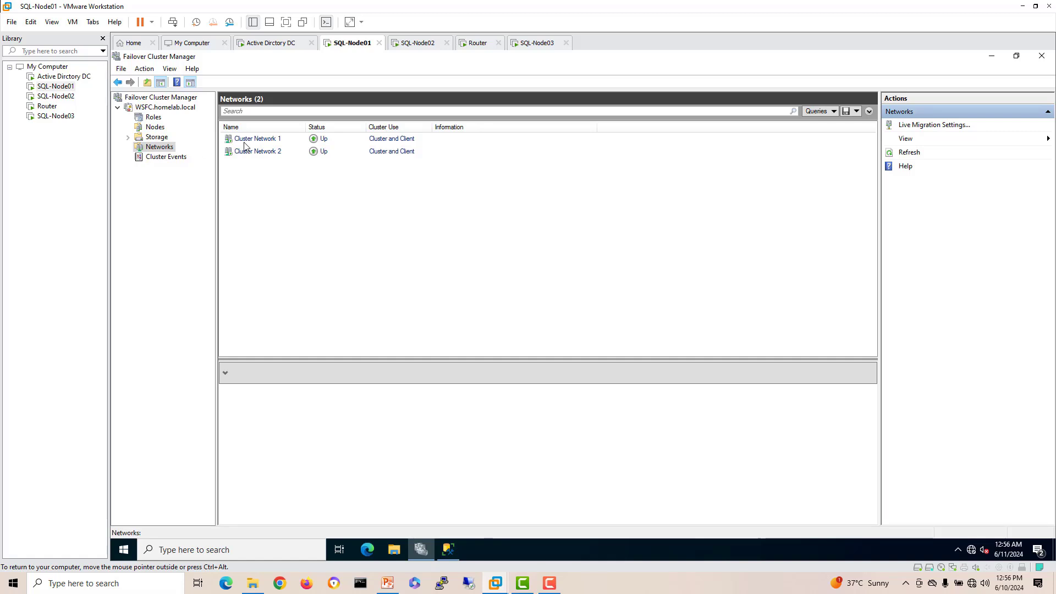
{"action": "left_click", "coordinate": [268, 142]}
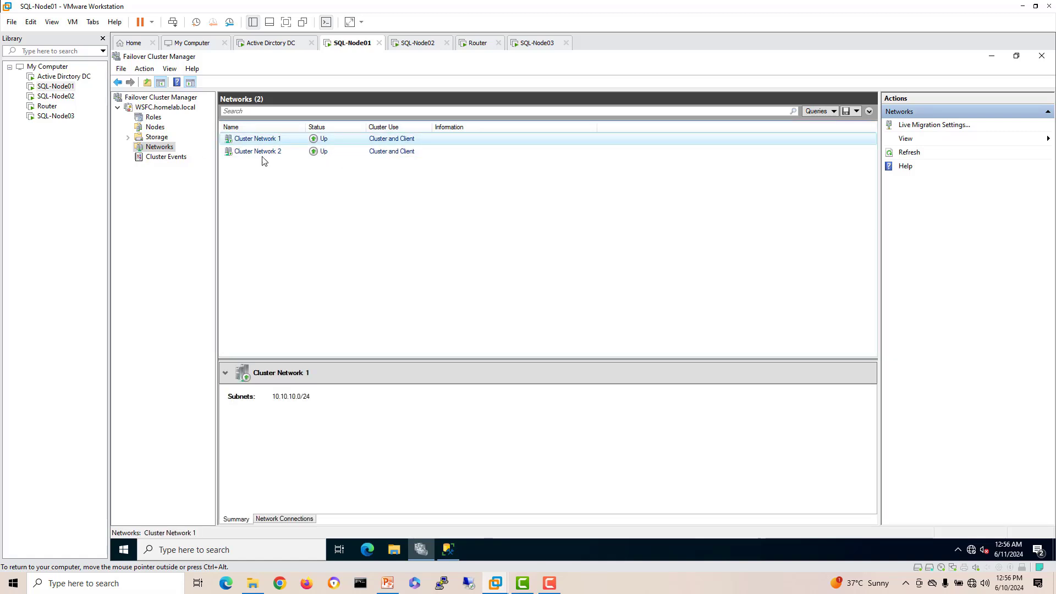
{"action": "left_click", "coordinate": [292, 519]}
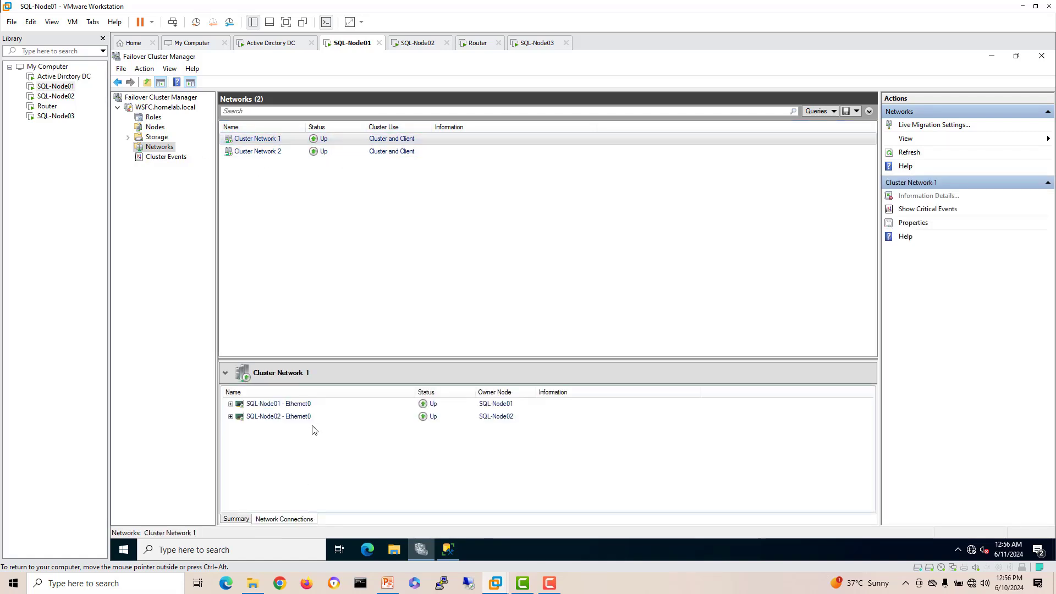
{"action": "left_click", "coordinate": [231, 404]}
{"action": "left_click", "coordinate": [230, 438]}
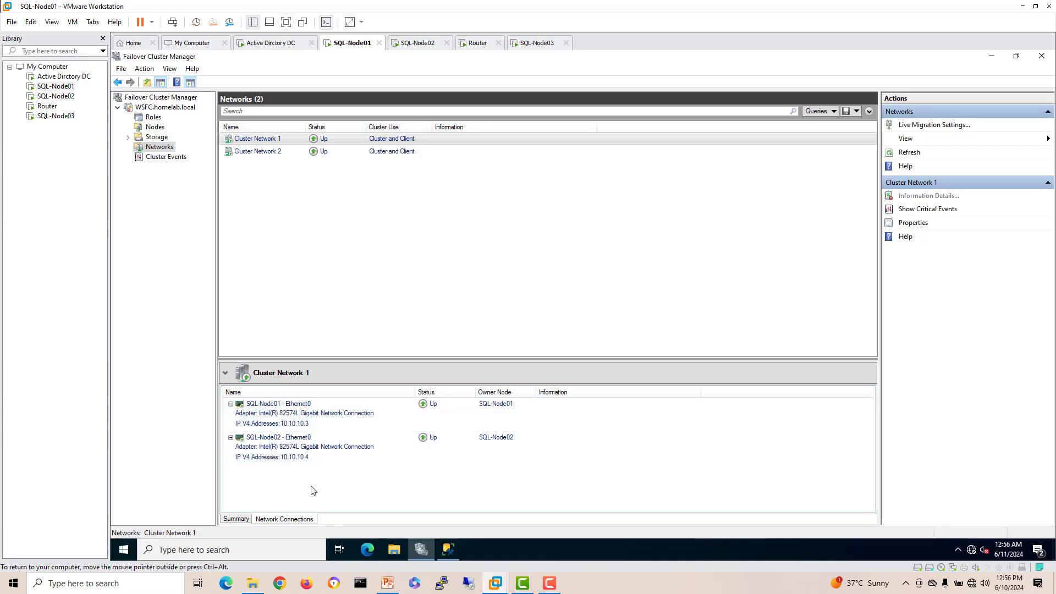
{"action": "left_click", "coordinate": [257, 153]}
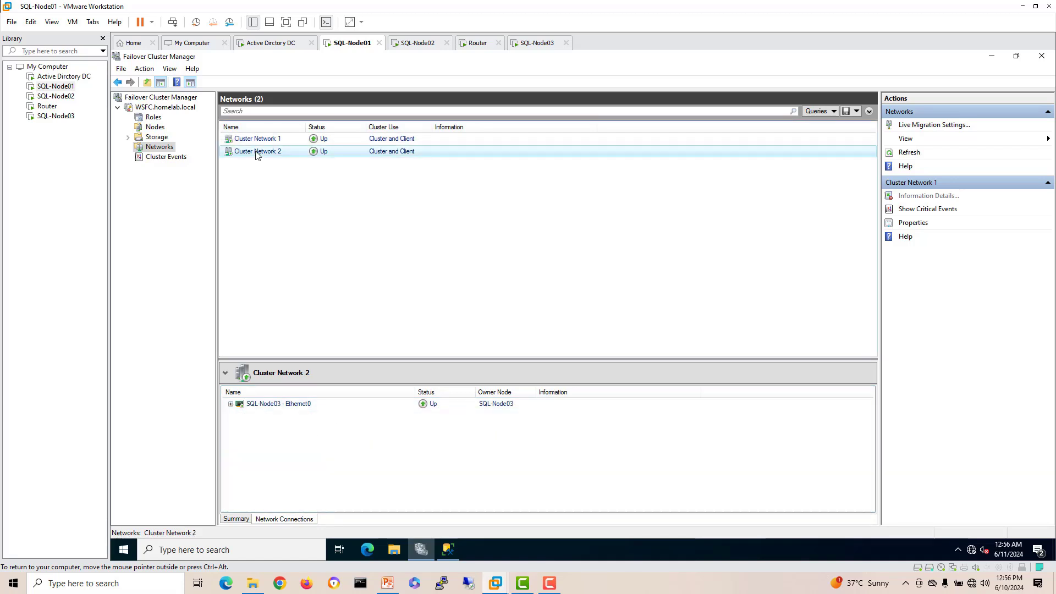
{"action": "left_click", "coordinate": [230, 405]}
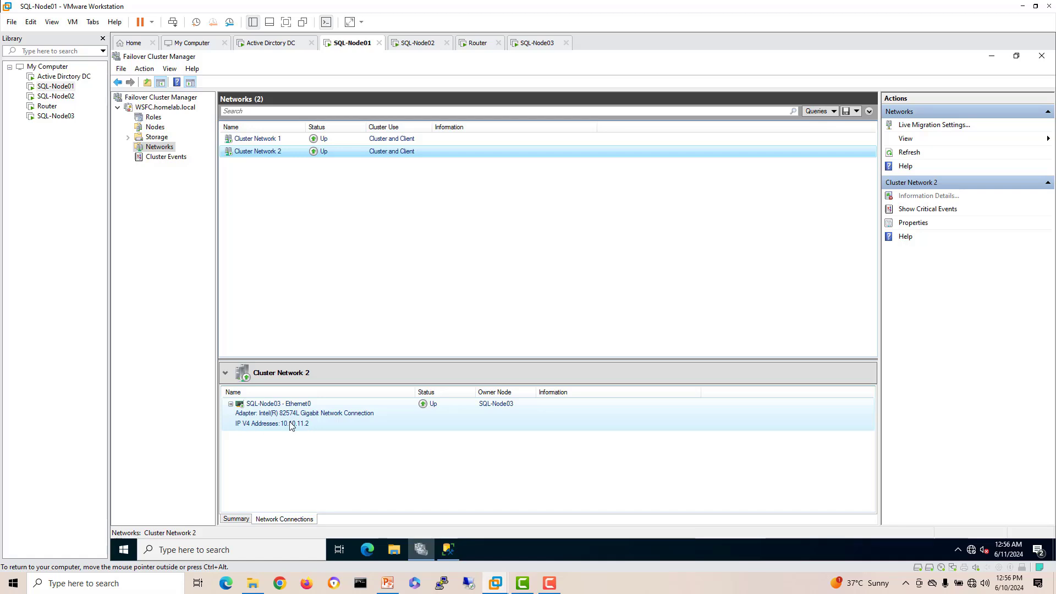
{"action": "left_click", "coordinate": [157, 118]}
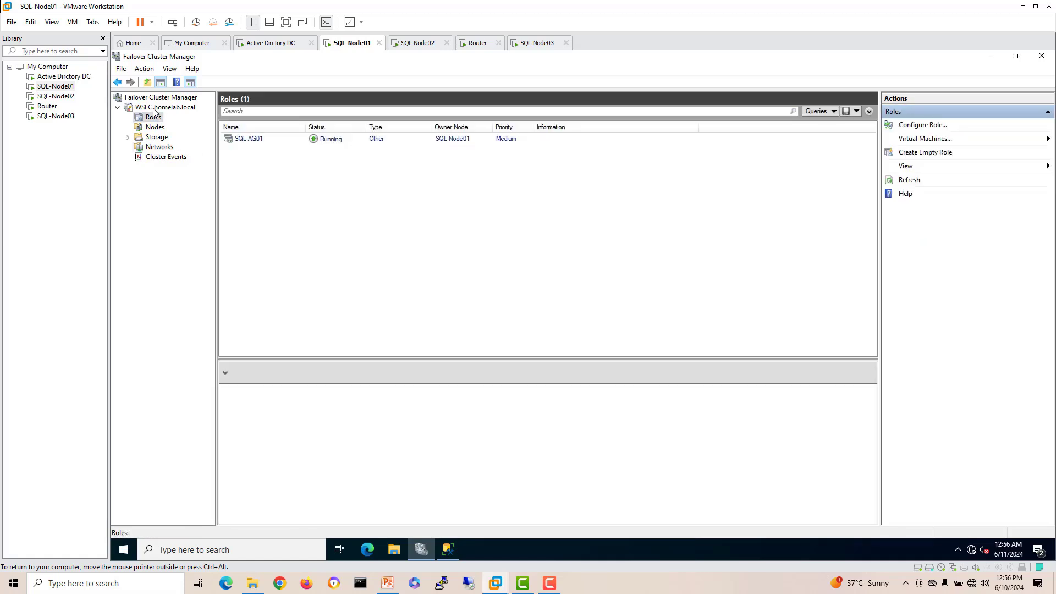
{"action": "left_click", "coordinate": [160, 108]}
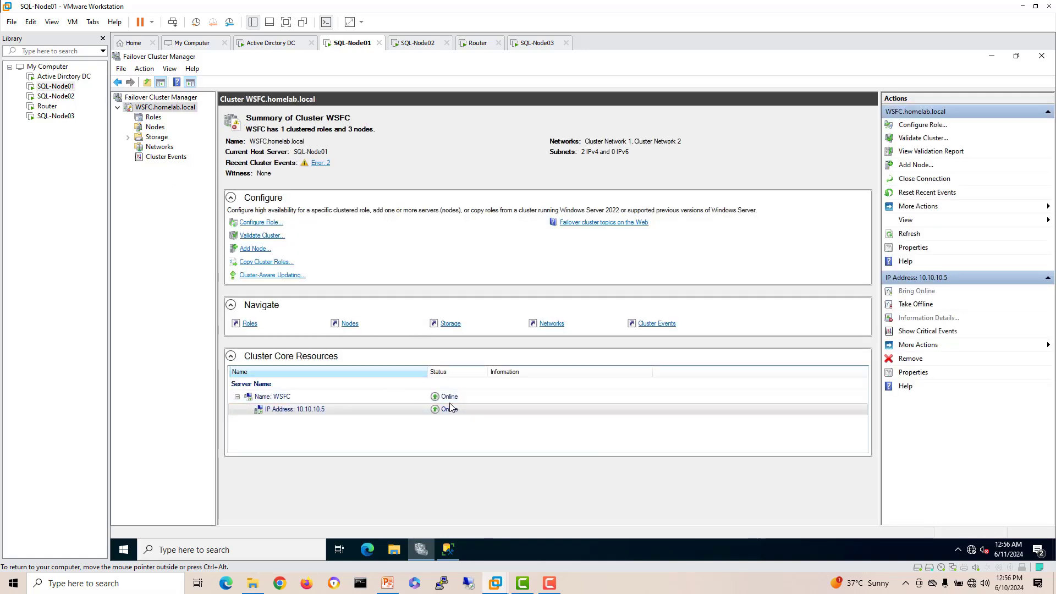
{"action": "left_click", "coordinate": [154, 118]}
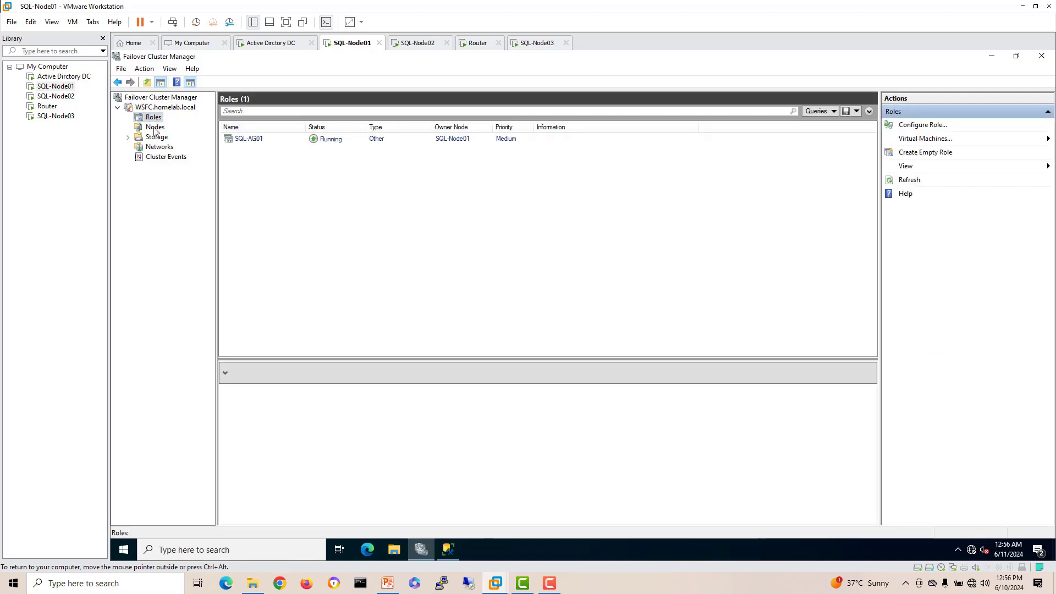
{"action": "left_click", "coordinate": [258, 141]}
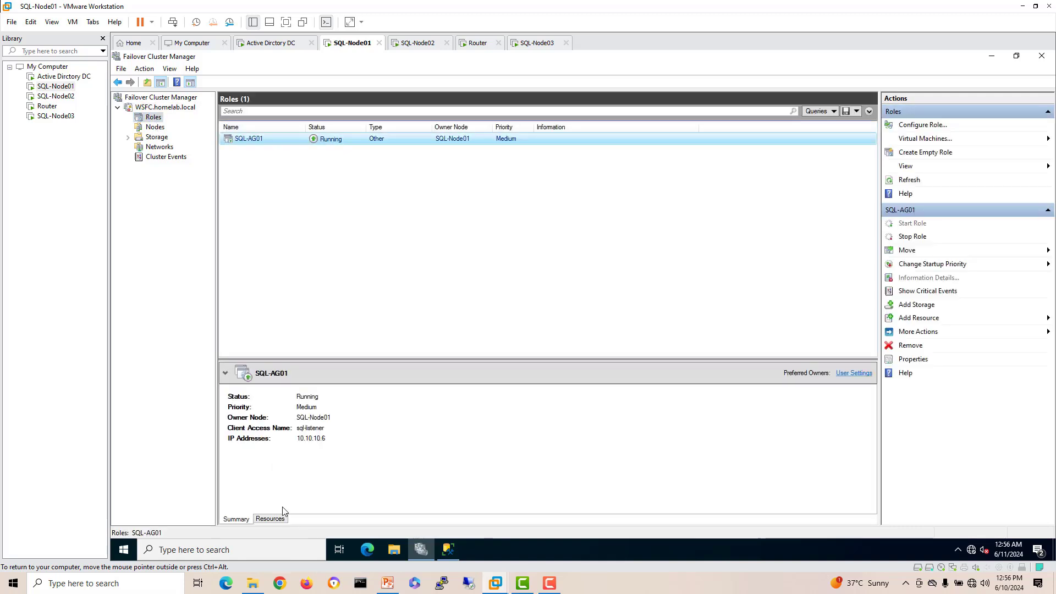
{"action": "left_click", "coordinate": [275, 519]}
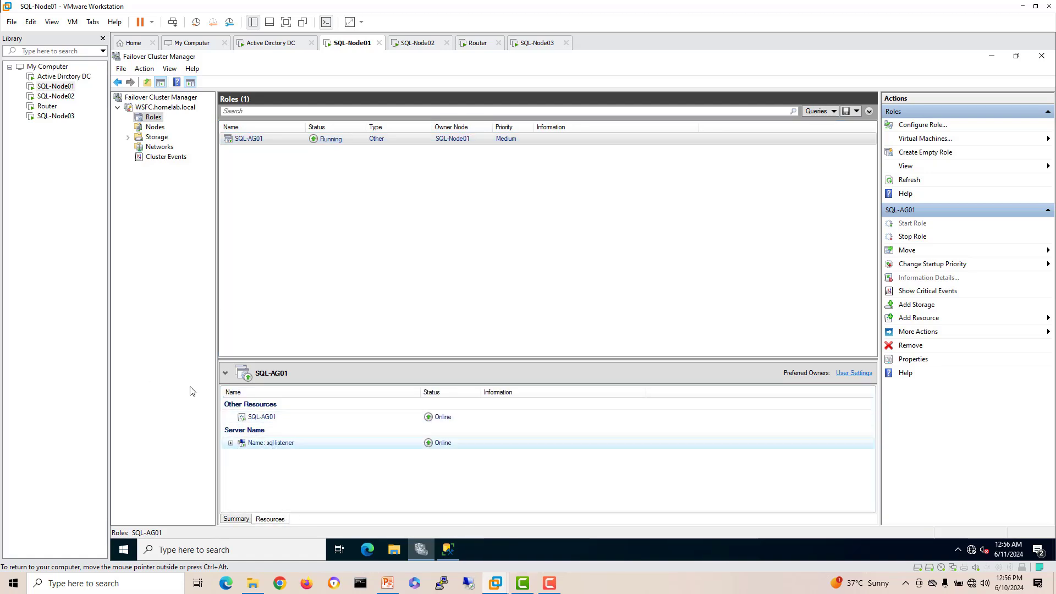
{"action": "left_click", "coordinate": [155, 129]}
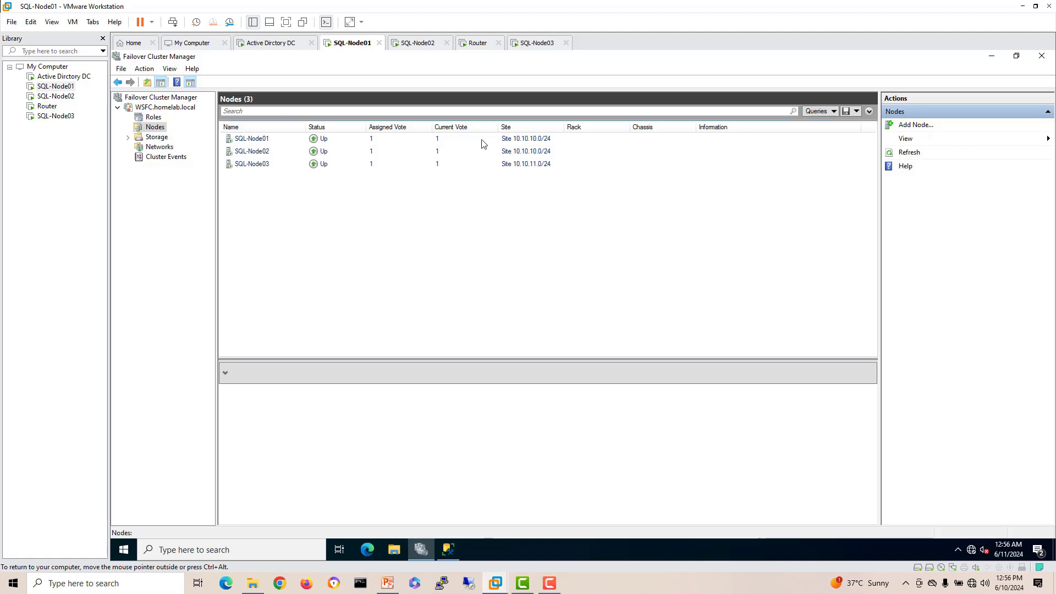
Step: On SQL-Node03, refresh the clusters list and close Failover Cluster Manager
{"action": "left_click", "coordinate": [533, 43]}
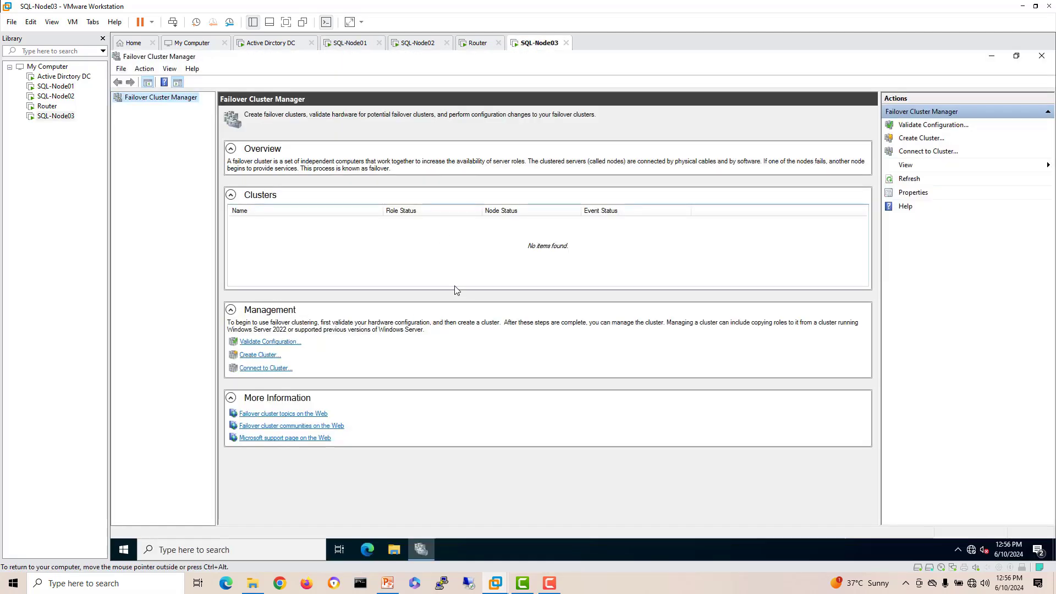
{"action": "left_click", "coordinate": [910, 180]}
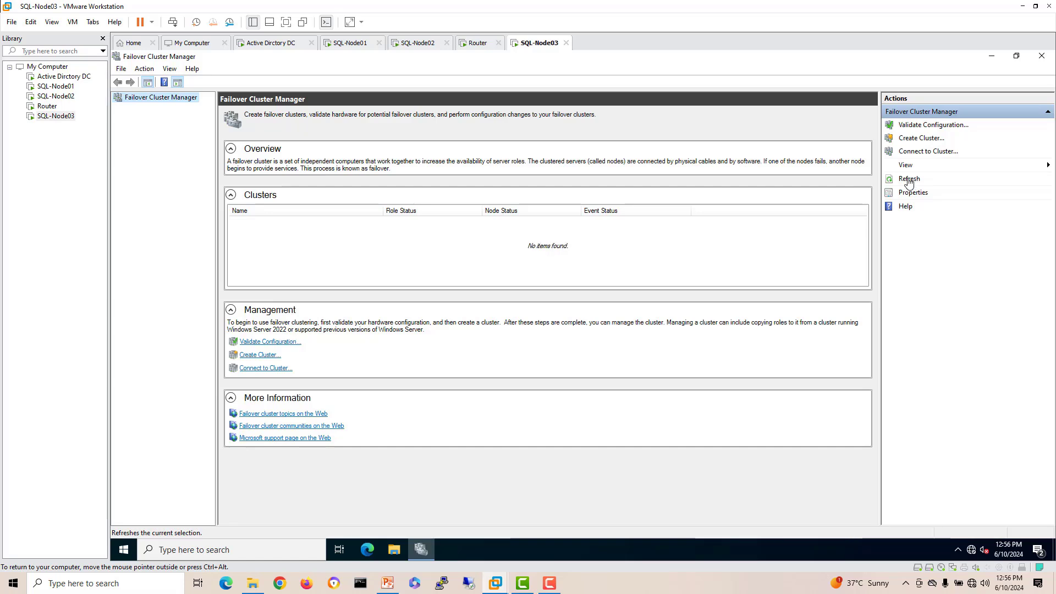
{"action": "left_click", "coordinate": [908, 180]}
{"action": "left_click", "coordinate": [1041, 55]}
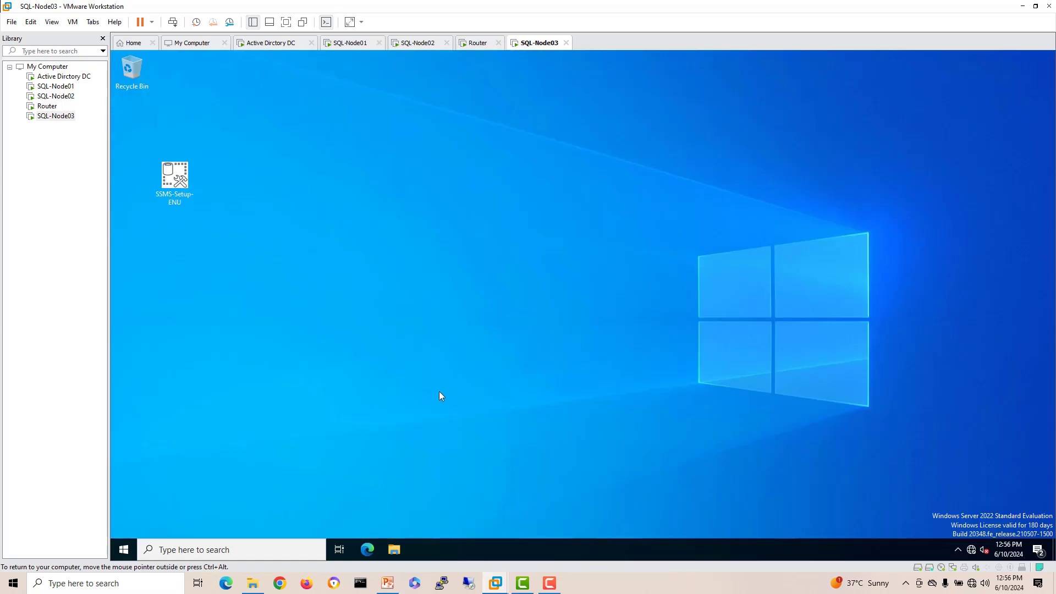
Step: Pin Failover Cluster Manager to the taskbar using a Windows search for 'fail'
{"action": "left_click", "coordinate": [177, 555]}
{"action": "type", "text": "fail"}
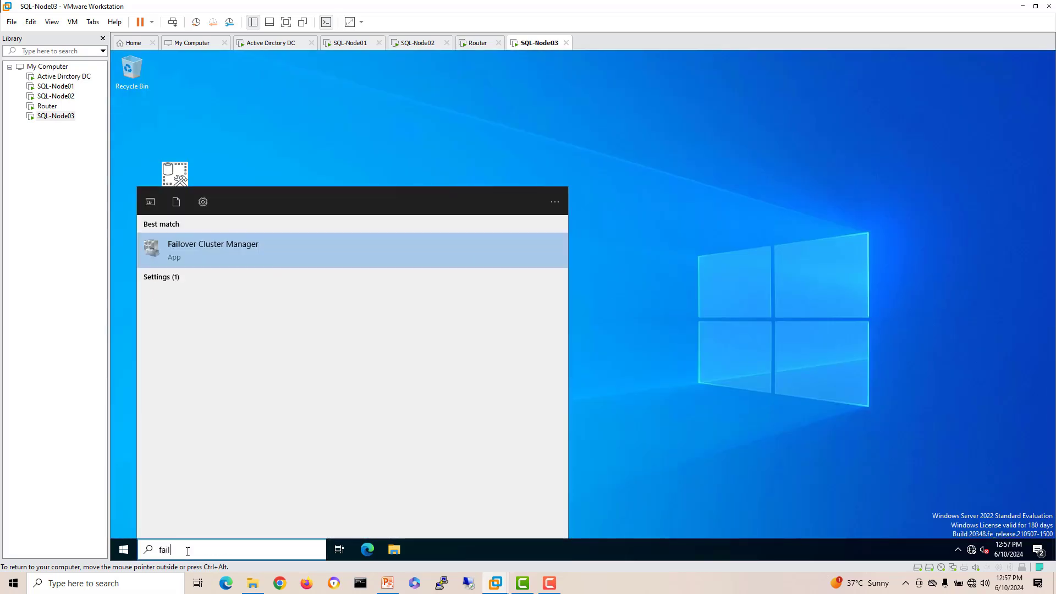
{"action": "right_click", "coordinate": [221, 256]}
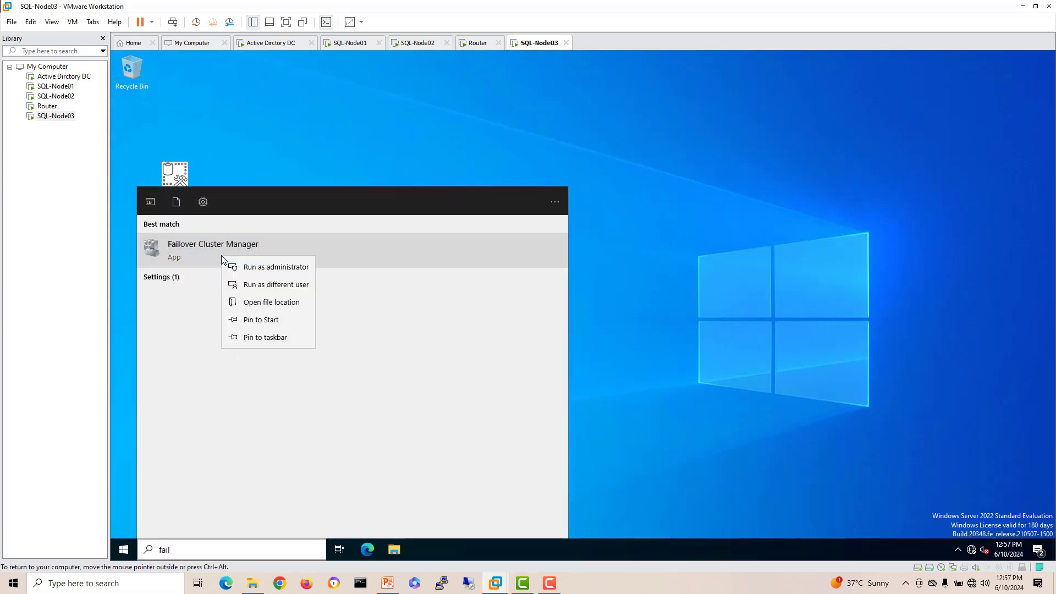
{"action": "left_click", "coordinate": [265, 337]}
Step: Relaunch Failover Cluster Manager and view the WSFC cluster's nodes, including SQL-Node03
{"action": "left_click", "coordinate": [420, 549]}
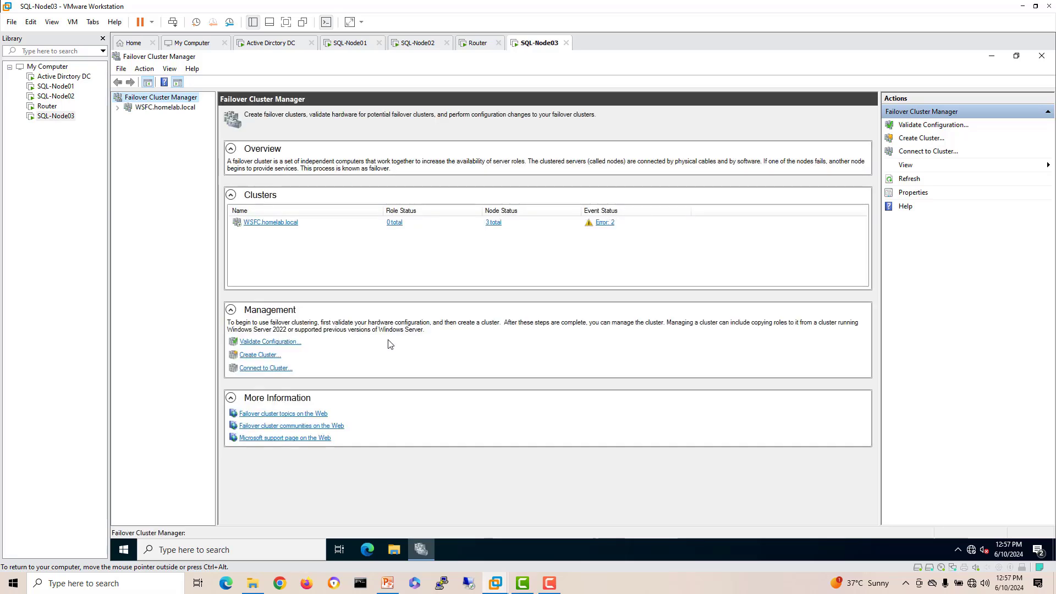
{"action": "left_click", "coordinate": [118, 110]}
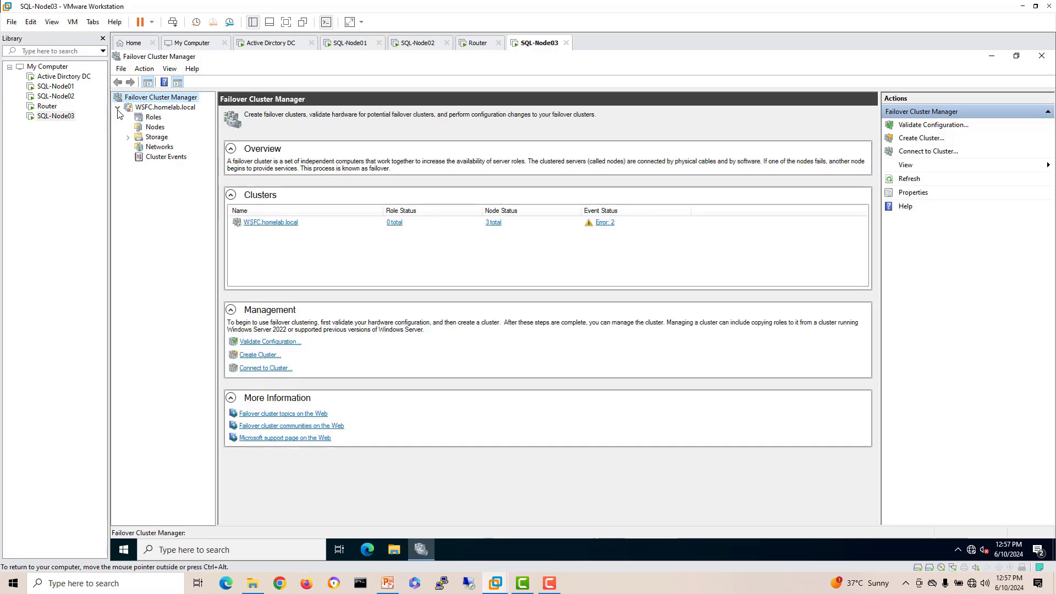
{"action": "left_click", "coordinate": [138, 129]}
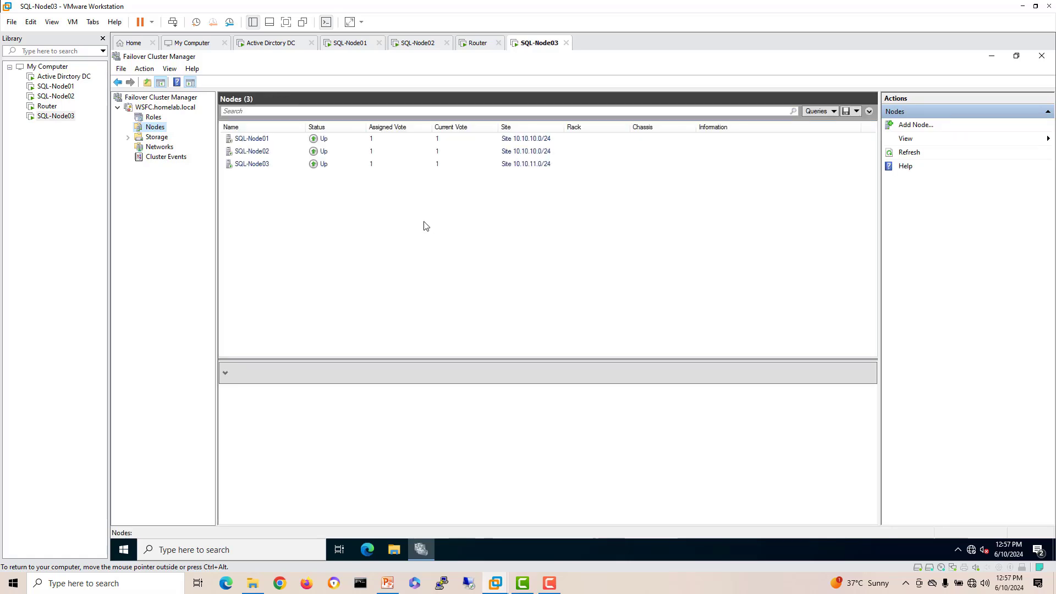
{"action": "left_click", "coordinate": [546, 164]}
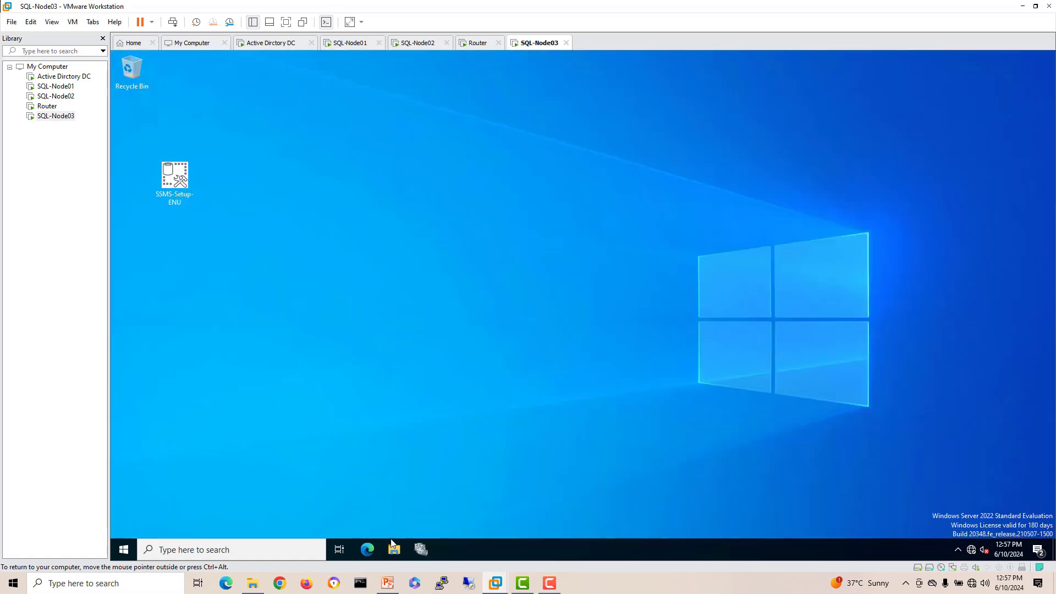
Step: Run SQL Server setup from the disc and choose New SQL Server stand-alone installation
{"action": "left_click", "coordinate": [393, 549]}
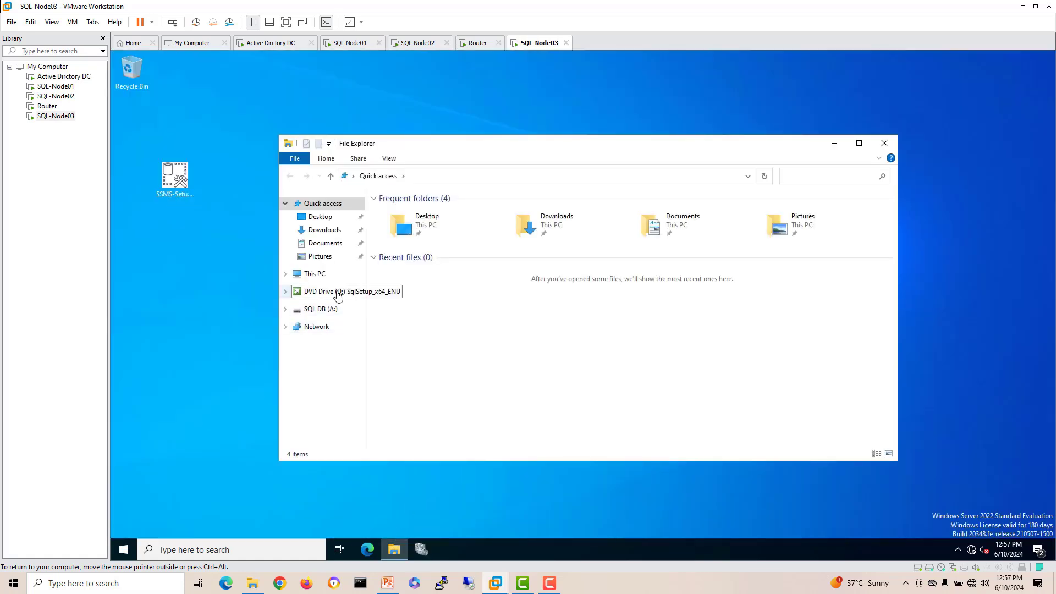
{"action": "left_click", "coordinate": [338, 292]}
{"action": "left_click", "coordinate": [407, 307]}
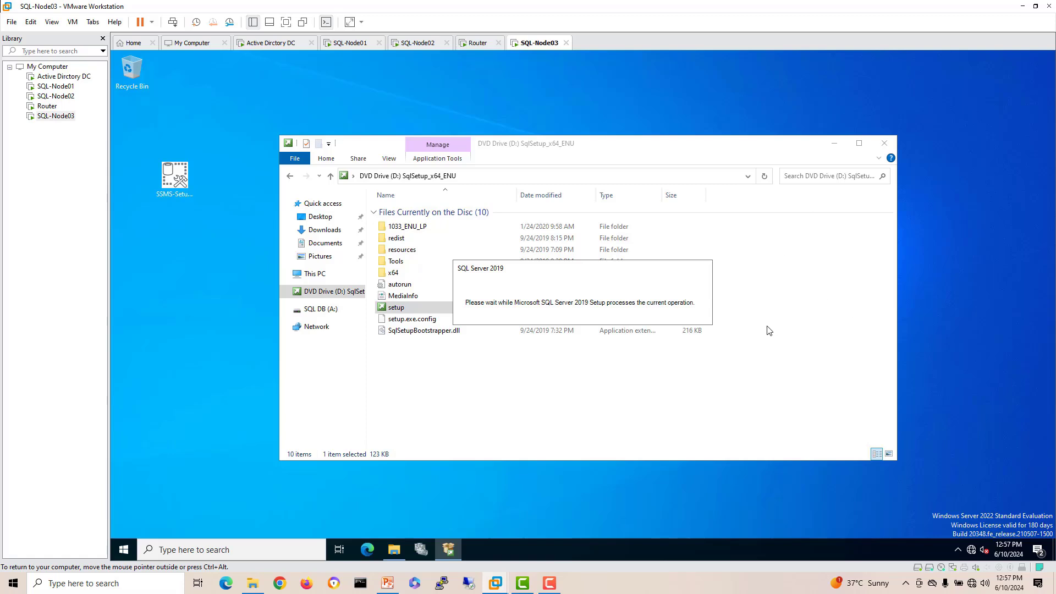
{"action": "left_click", "coordinate": [885, 144]}
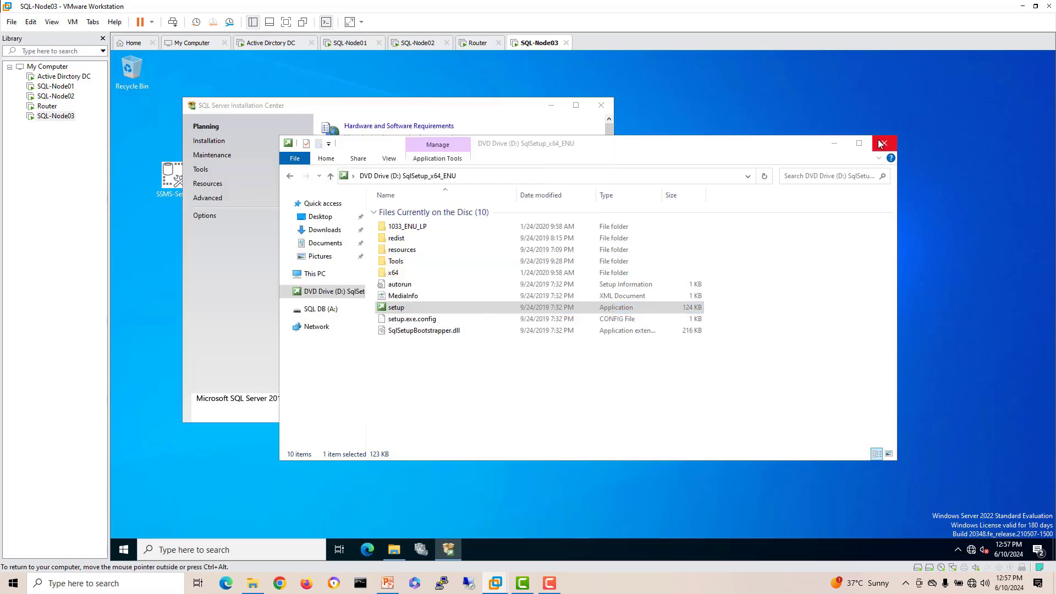
{"action": "left_click", "coordinate": [209, 140]}
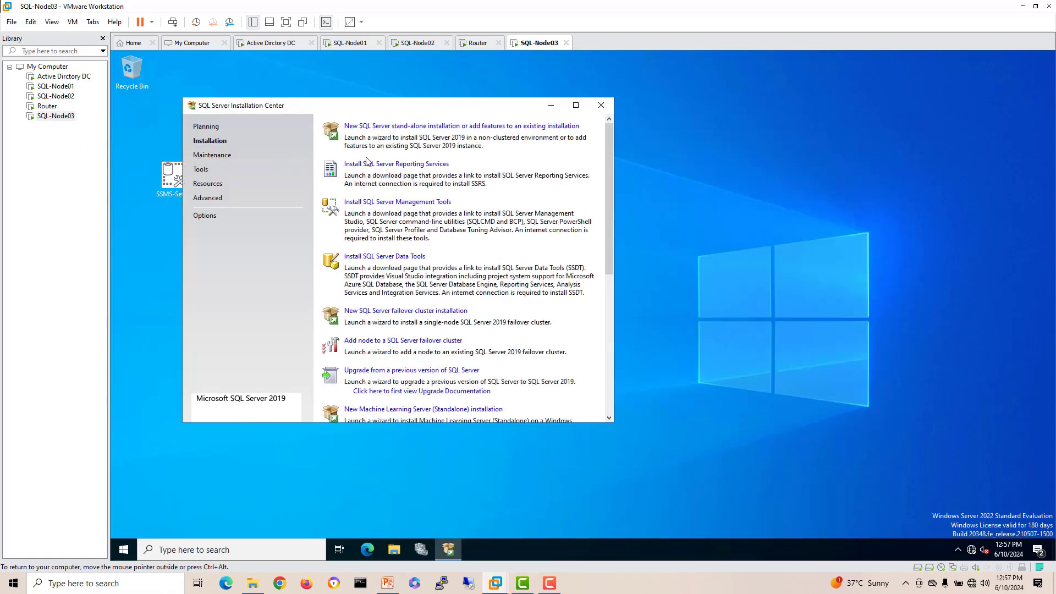
{"action": "left_click", "coordinate": [383, 130]}
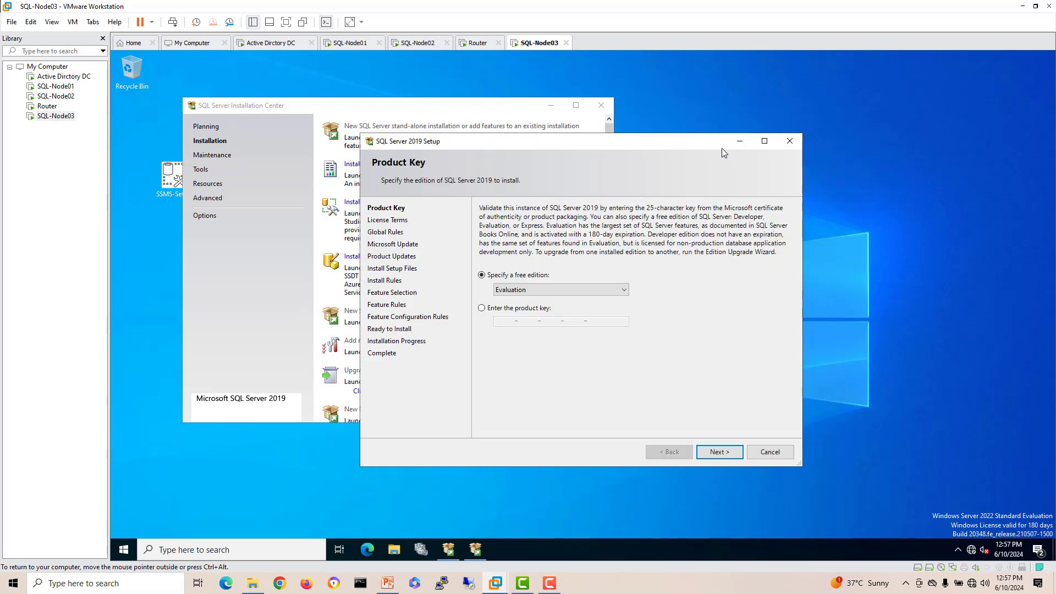
Step: Keep the Evaluation edition, accept the license terms, and skip Microsoft and product updates
{"action": "left_click", "coordinate": [715, 453]}
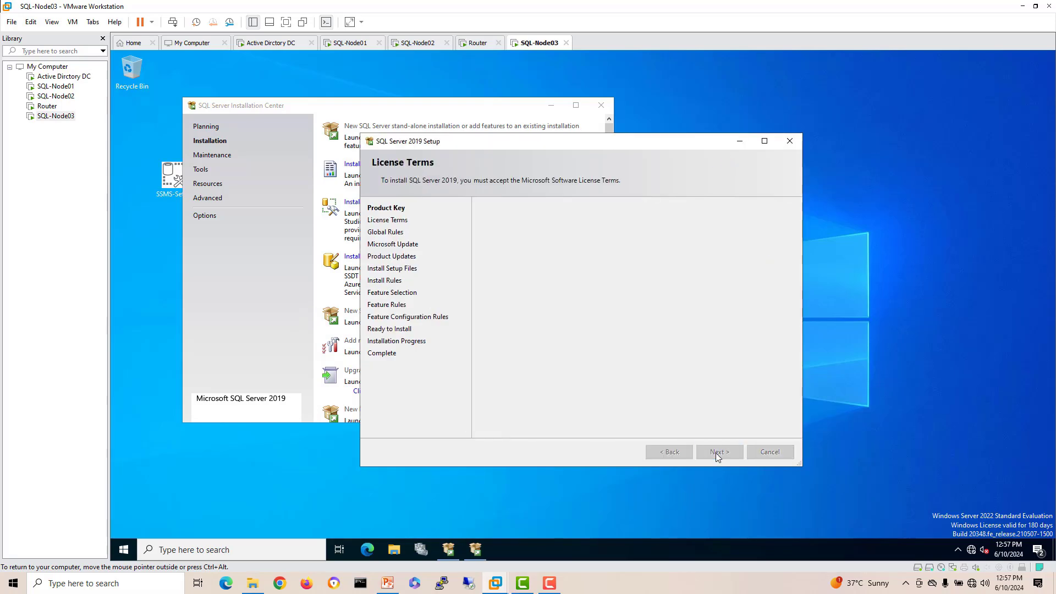
{"action": "left_click", "coordinate": [564, 381]}
{"action": "left_click", "coordinate": [721, 453]}
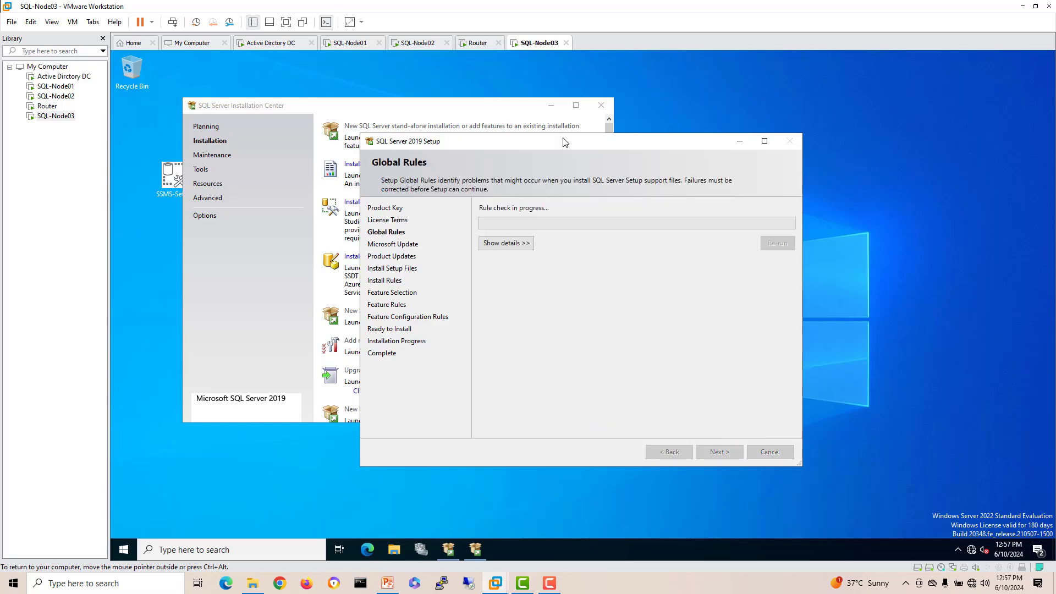
{"action": "left_click", "coordinate": [601, 105]}
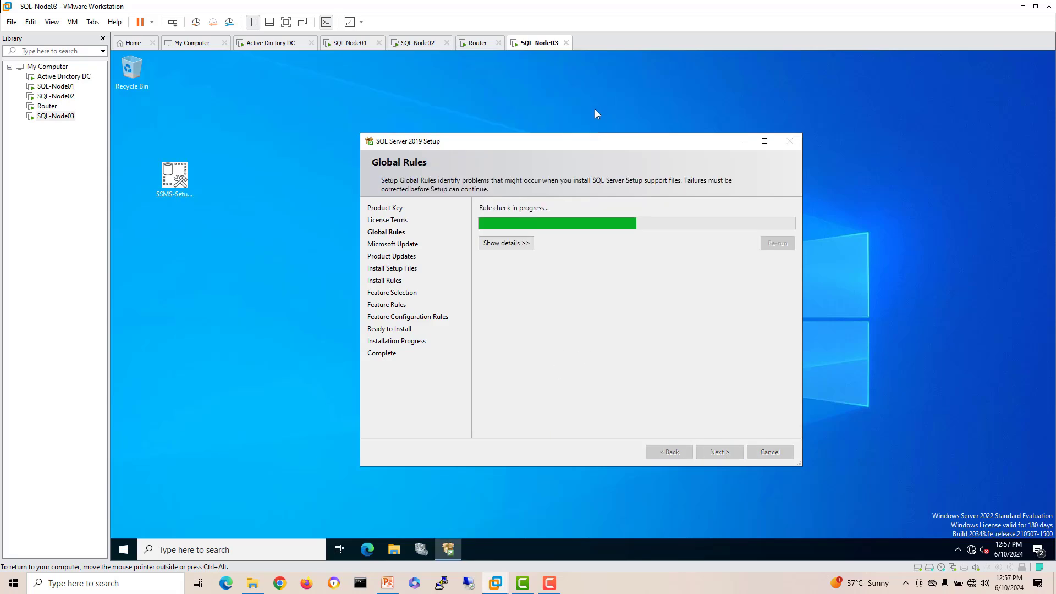
{"action": "left_click", "coordinate": [717, 452]}
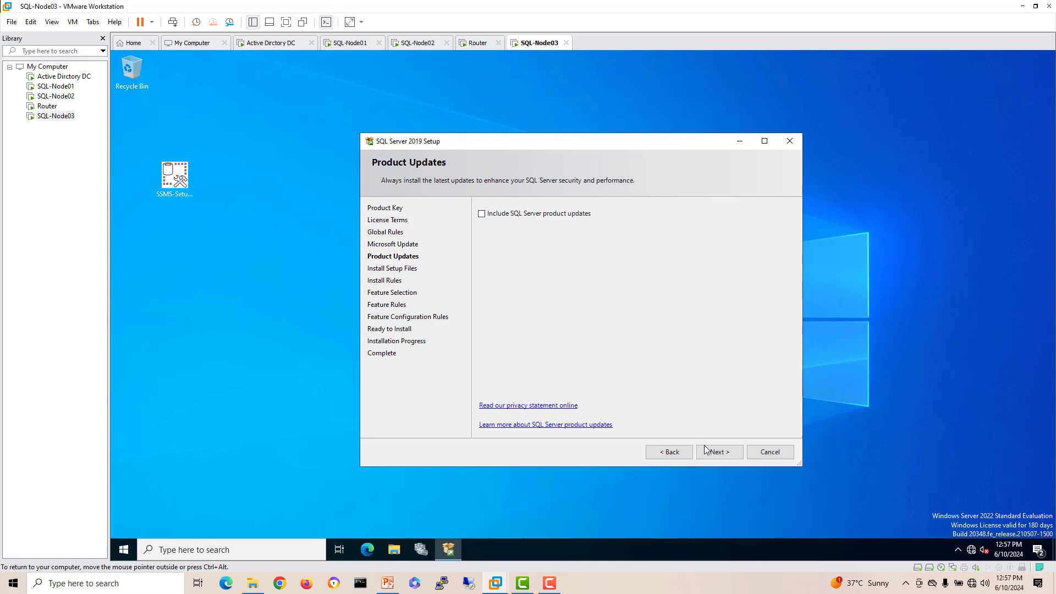
{"action": "left_click", "coordinate": [706, 450]}
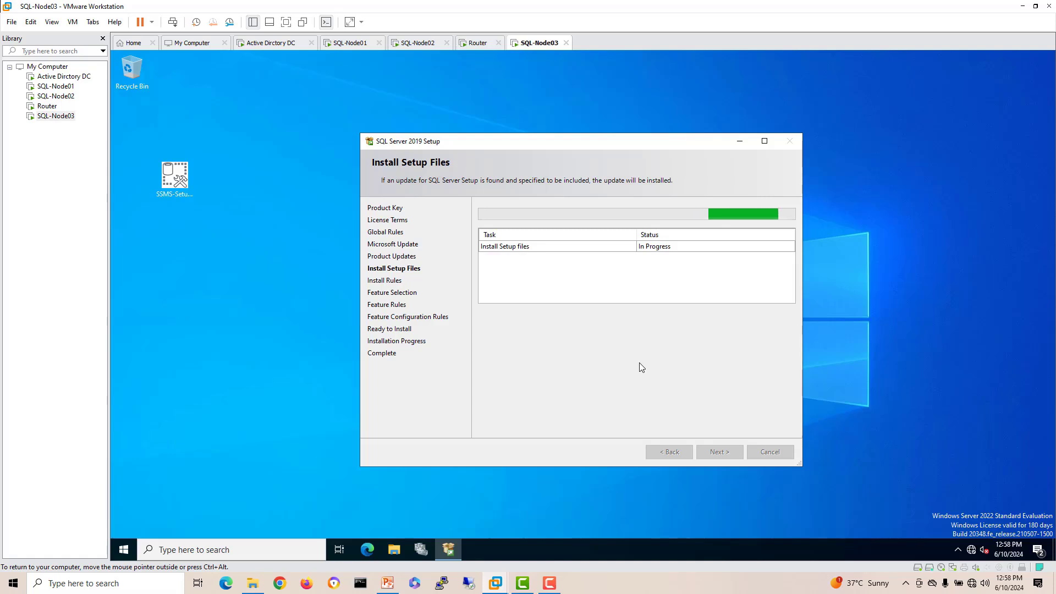
{"action": "left_click", "coordinate": [549, 584]}
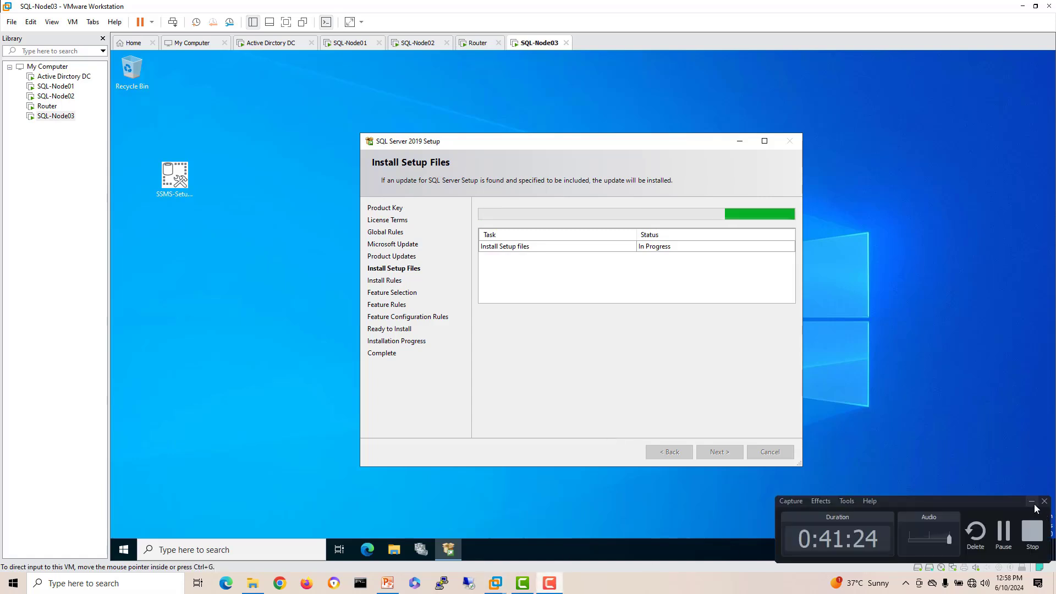
{"action": "left_click", "coordinate": [1033, 502]}
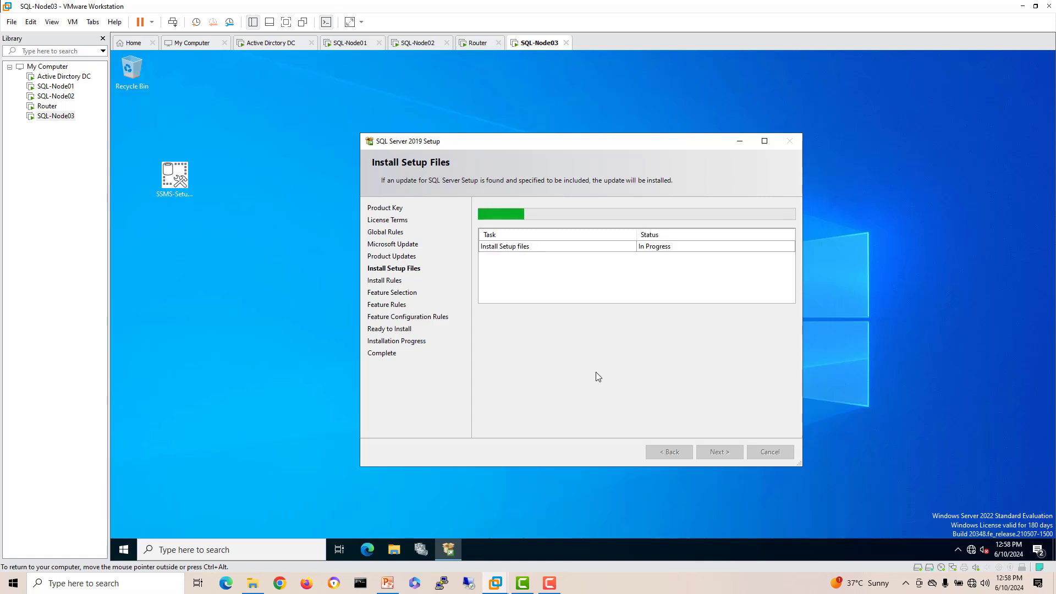
{"action": "left_click_drag", "start_coordinate": [518, 142], "coordinate": [489, 116]}
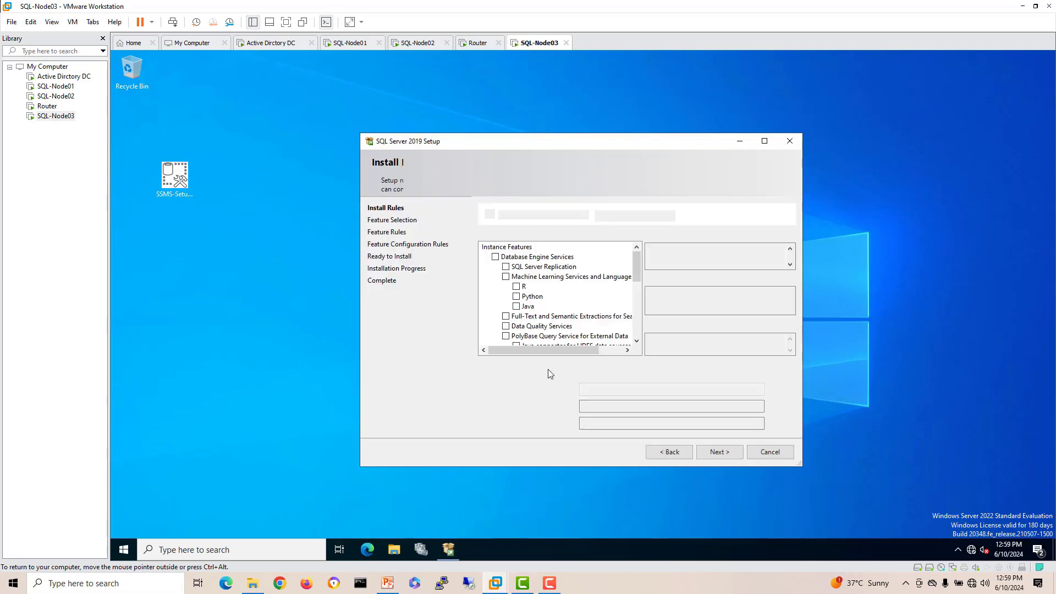
Step: Select Database Engine Services and change the installation directories from drive C to A
{"action": "left_click", "coordinate": [495, 257]}
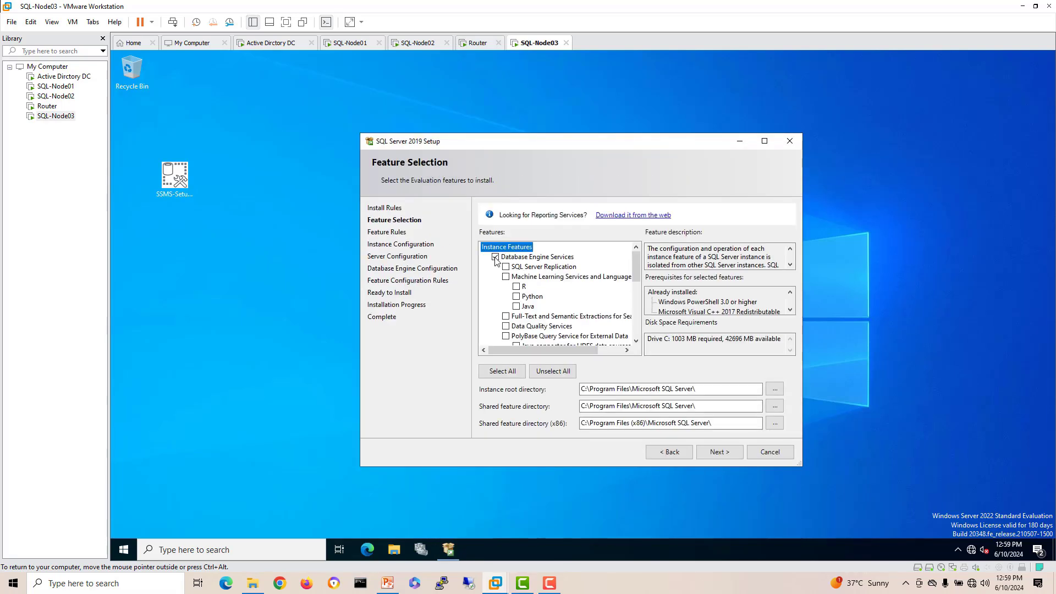
{"action": "left_click", "coordinate": [577, 393]}
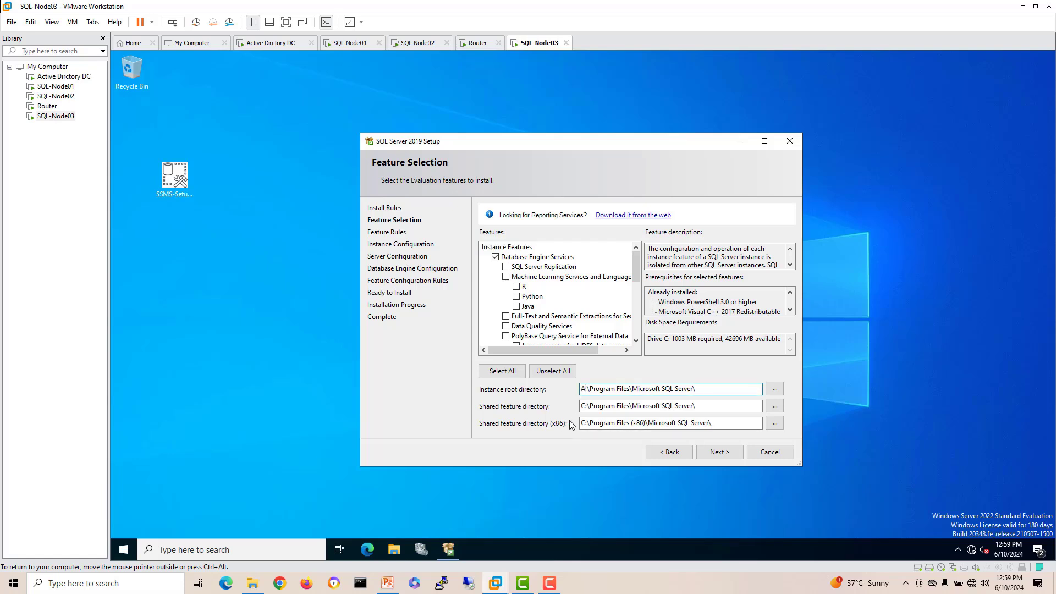
{"action": "left_click_drag", "start_coordinate": [585, 408], "coordinate": [576, 409]}
{"action": "type", "text": "A"}
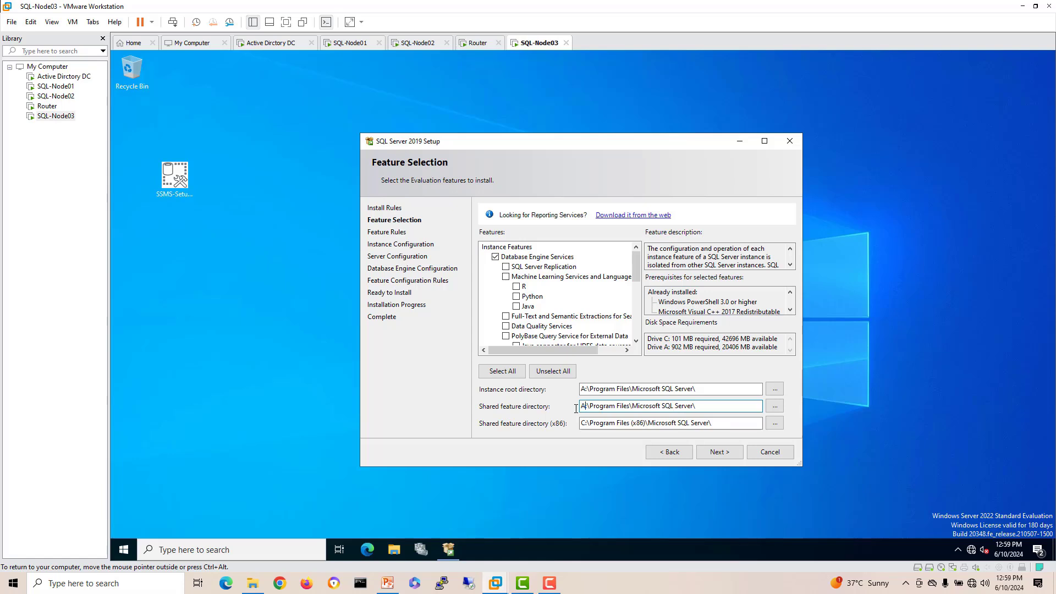
{"action": "left_click_drag", "start_coordinate": [586, 423], "coordinate": [573, 423]}
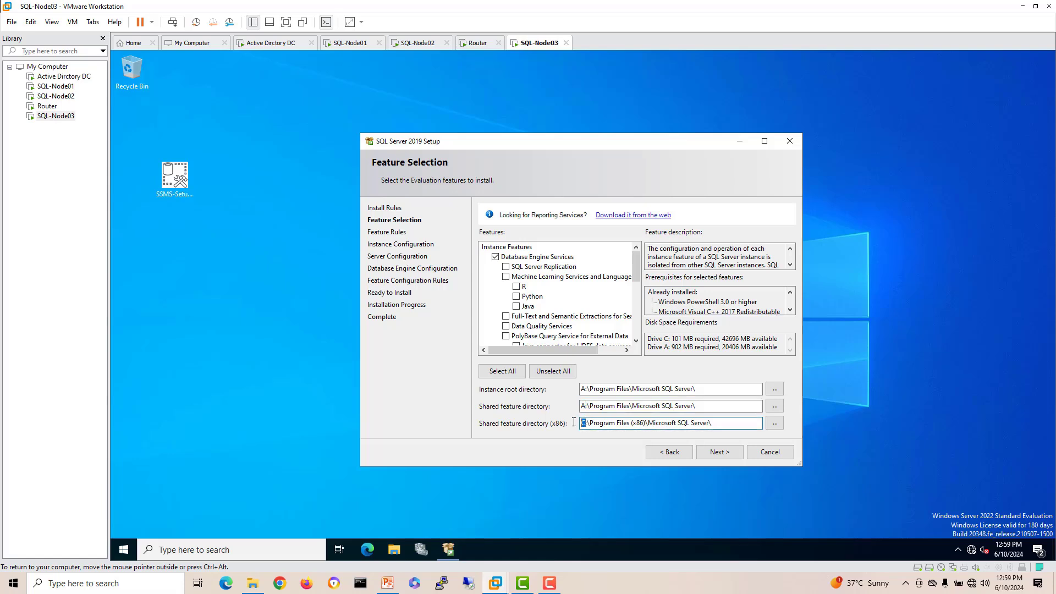
{"action": "type", "text": "A"}
{"action": "left_click", "coordinate": [712, 451]}
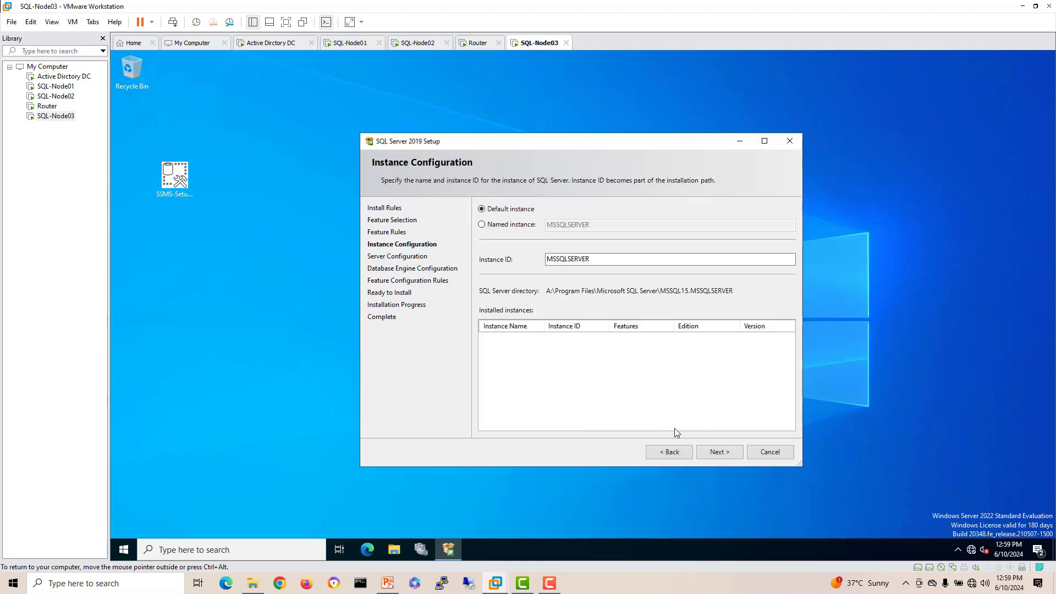
Step: Keep the default instance and run SQL Server Agent as the domain Administrator with its password
{"action": "left_click", "coordinate": [719, 452]}
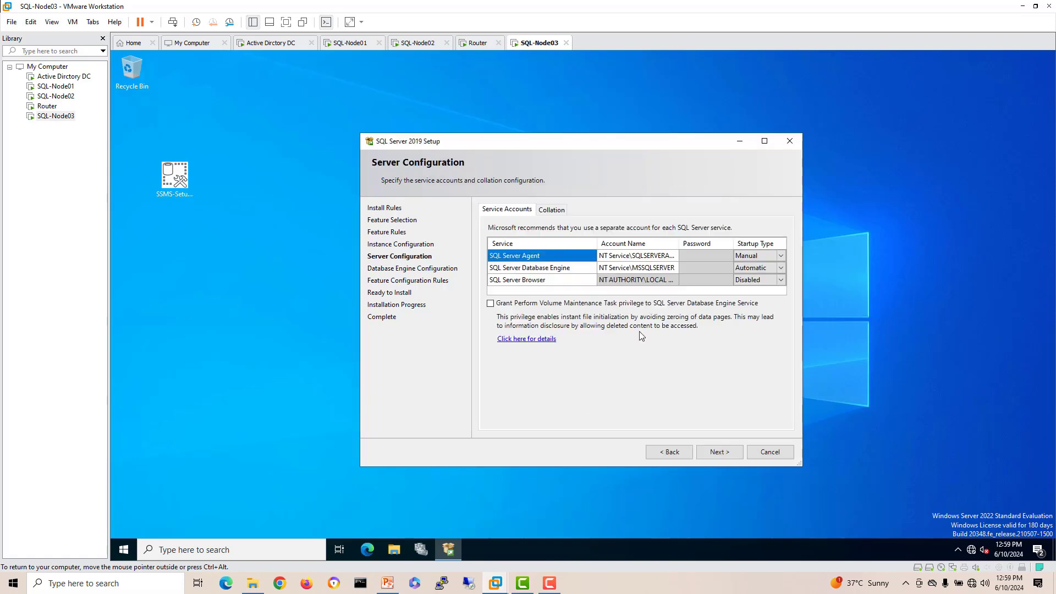
{"action": "left_click", "coordinate": [675, 256]}
{"action": "left_click", "coordinate": [674, 257]}
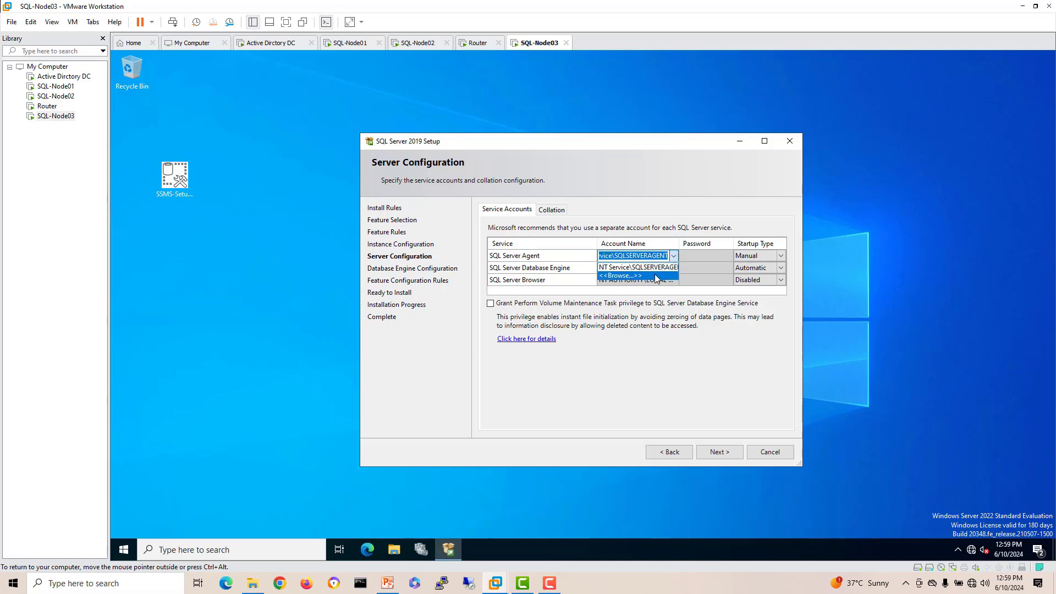
{"action": "left_click", "coordinate": [657, 275]}
{"action": "type", "text": "a"}
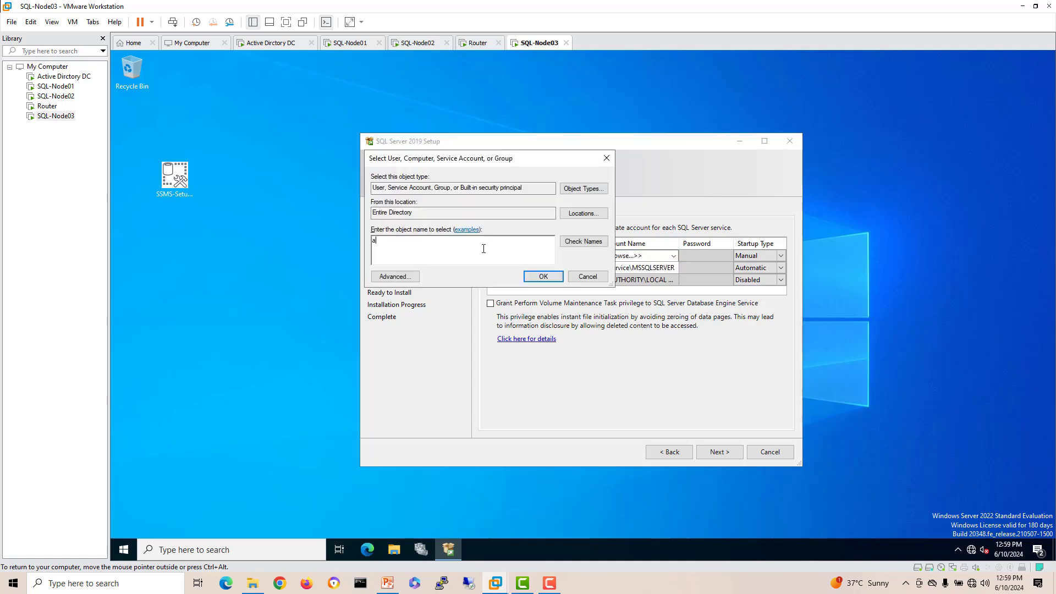
{"action": "type", "text": "min"}
{"action": "key", "text": "BackSpace"}
{"action": "key", "text": "BackSpace"}
{"action": "key", "text": "BackSpace"}
{"action": "key", "text": "BackSpace"}
{"action": "type", "text": "d"}
{"action": "key", "text": "BackSpace"}
{"action": "type", "text": "admin"}
{"action": "left_click", "coordinate": [583, 242]}
{"action": "left_click", "coordinate": [543, 277]}
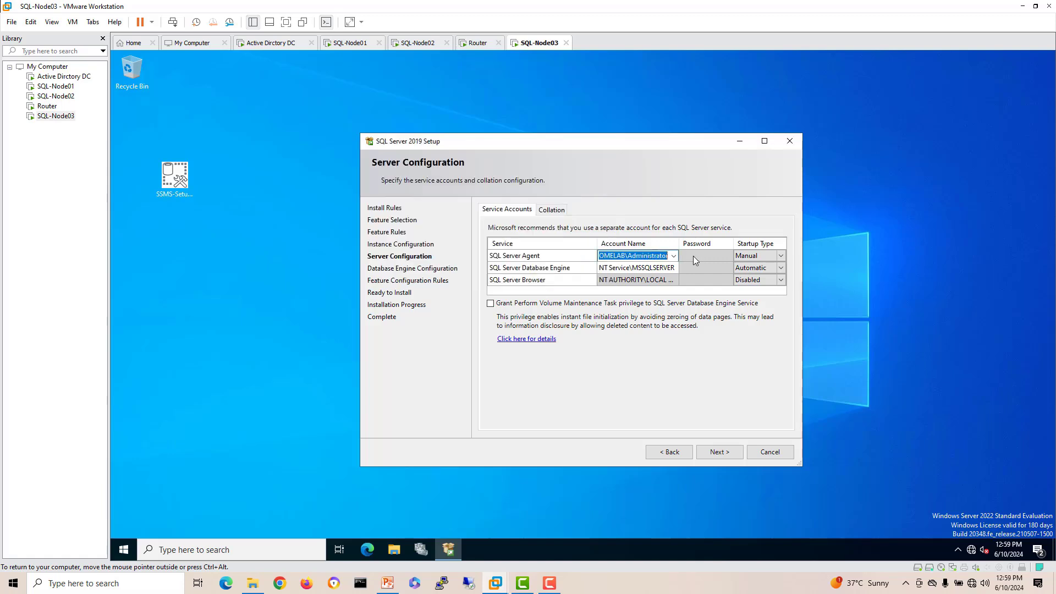
{"action": "left_click", "coordinate": [695, 259]}
{"action": "type", "text": "•"}
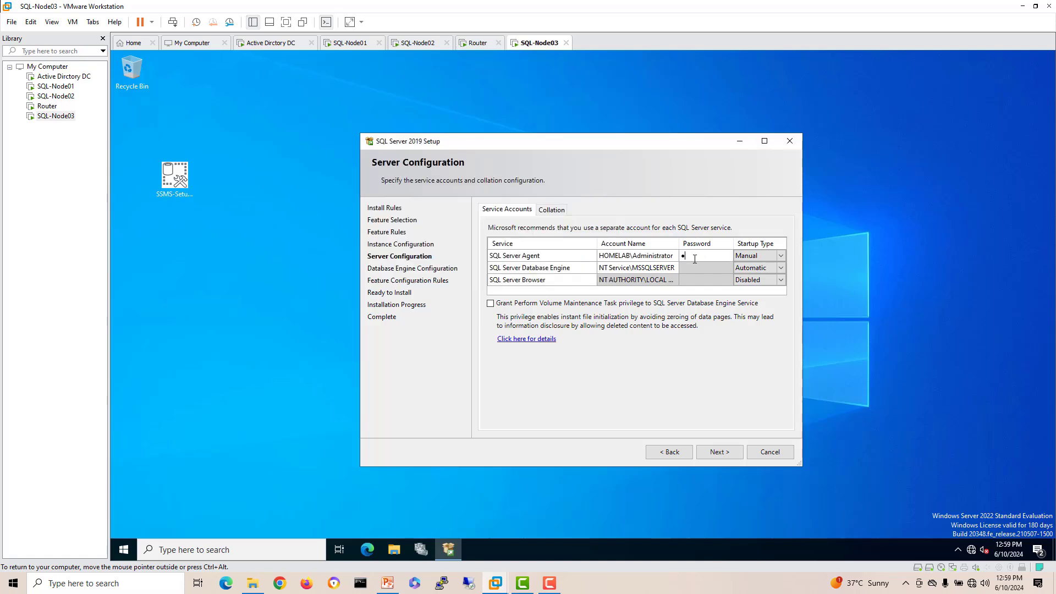
{"action": "type", "text": "•••••••"}
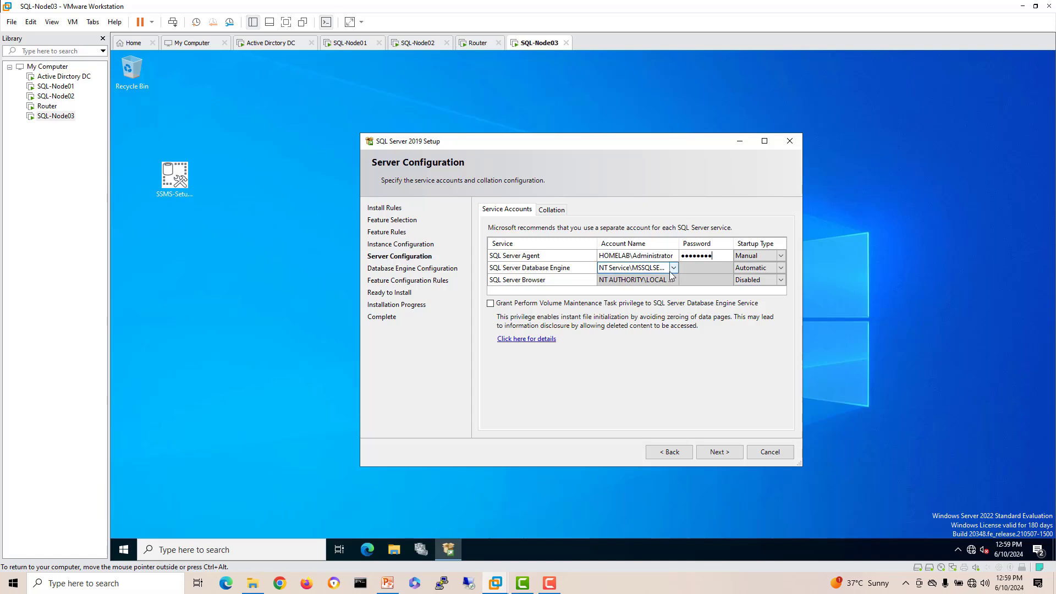
Step: Set the Database Engine service to the domain Administrator account with its password
{"action": "left_click", "coordinate": [679, 269]}
{"action": "left_click", "coordinate": [676, 269]}
{"action": "left_click", "coordinate": [674, 268]}
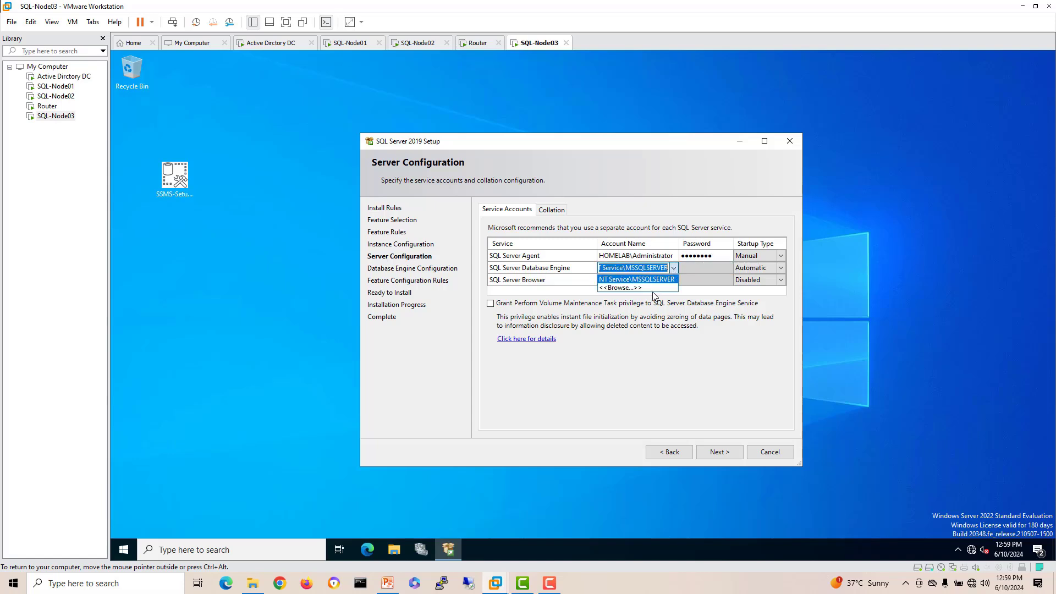
{"action": "left_click", "coordinate": [622, 288]}
{"action": "type", "text": "admi"}
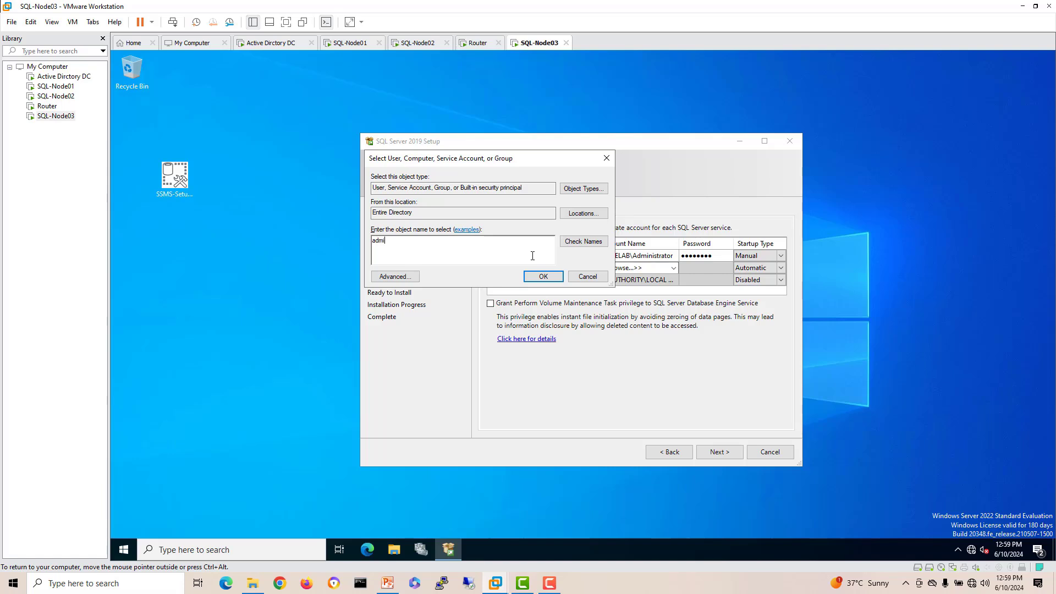
{"action": "type", "text": "n"}
{"action": "left_click", "coordinate": [583, 242]}
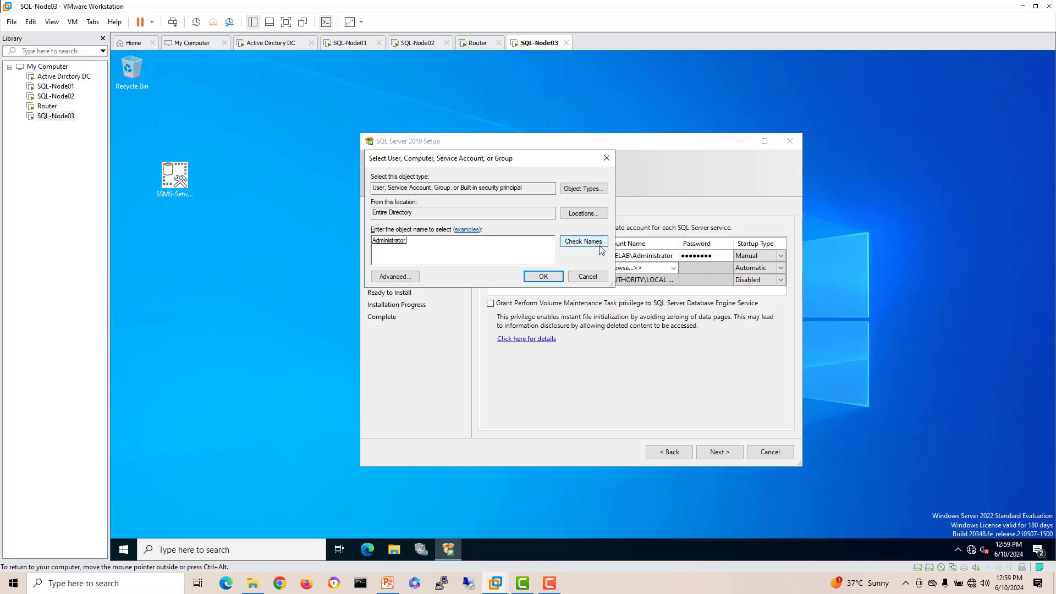
{"action": "left_click", "coordinate": [543, 276]}
{"action": "left_click", "coordinate": [696, 269]}
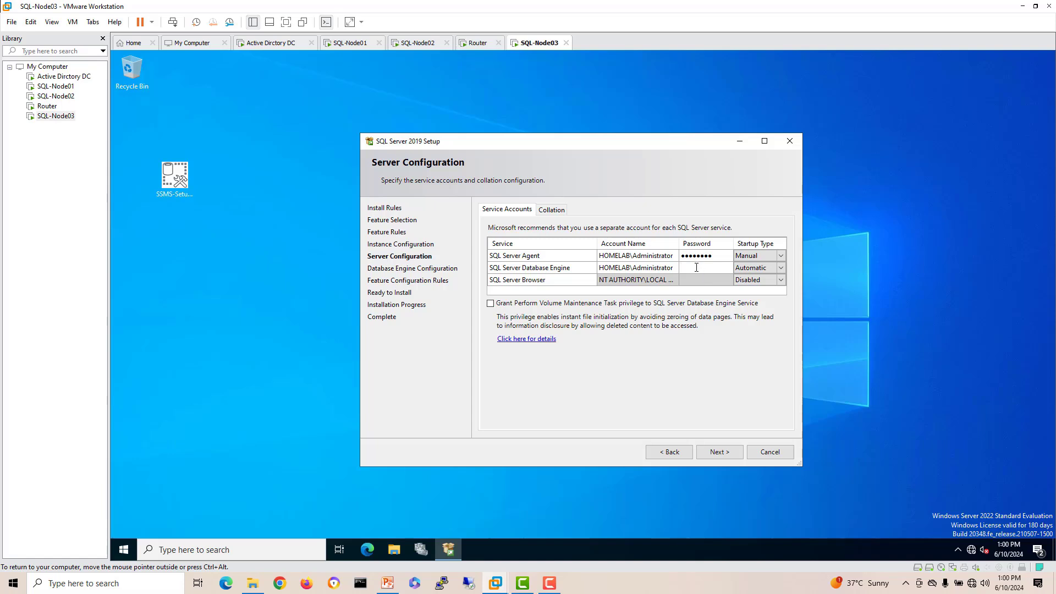
{"action": "type", "text": "••••••••"}
{"action": "left_click", "coordinate": [720, 452]}
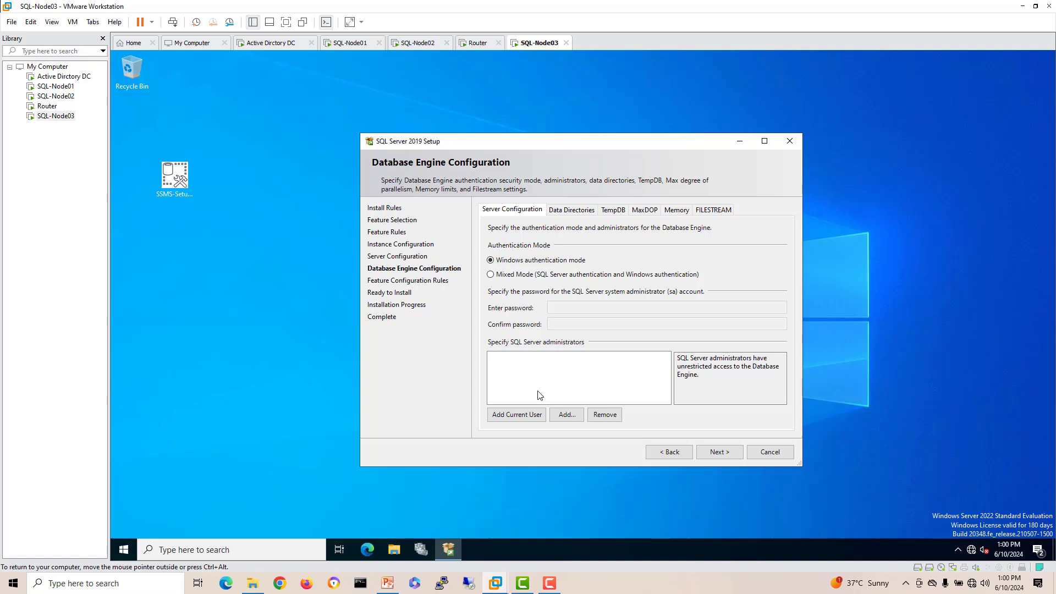
Step: Add the current user as admin, enable Mixed Mode, and enter and confirm the sa password
{"action": "left_click", "coordinate": [516, 417]}
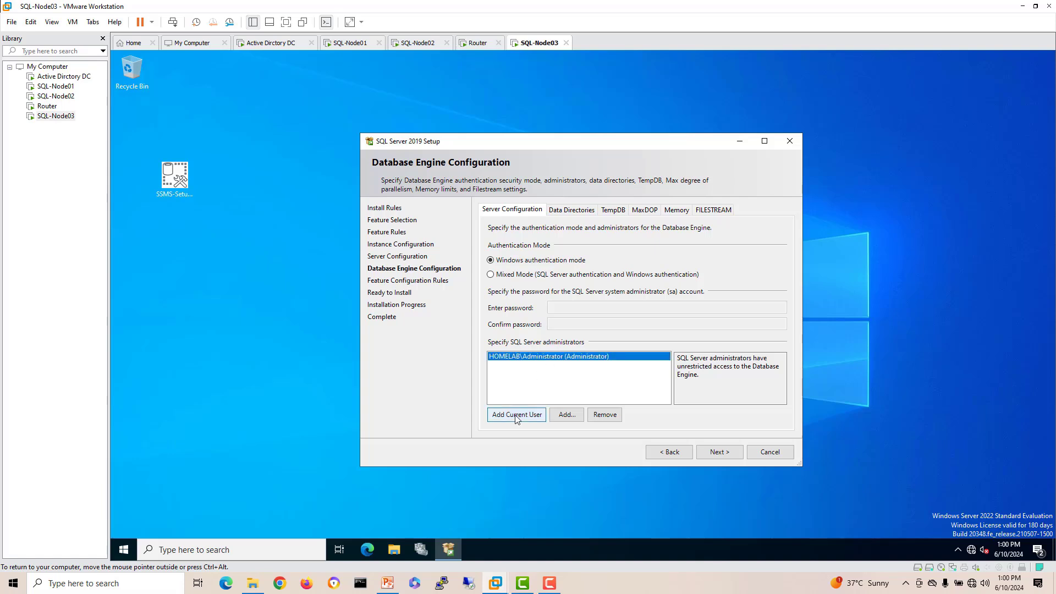
{"action": "left_click", "coordinate": [517, 275]}
{"action": "left_click", "coordinate": [557, 306]}
{"action": "type", "text": "P"}
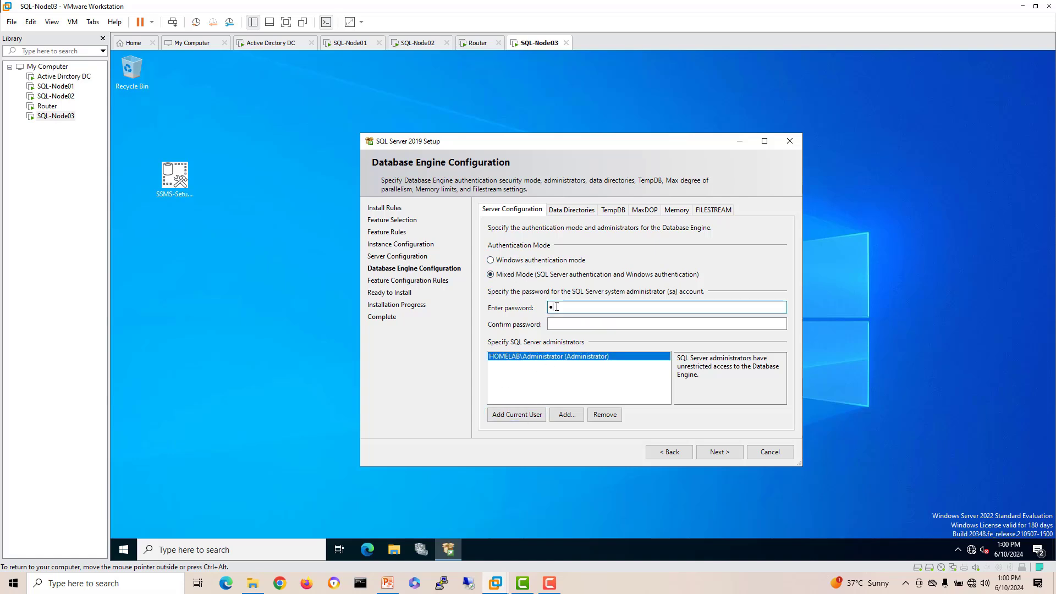
{"action": "type", "text": "@ssw0rd"}
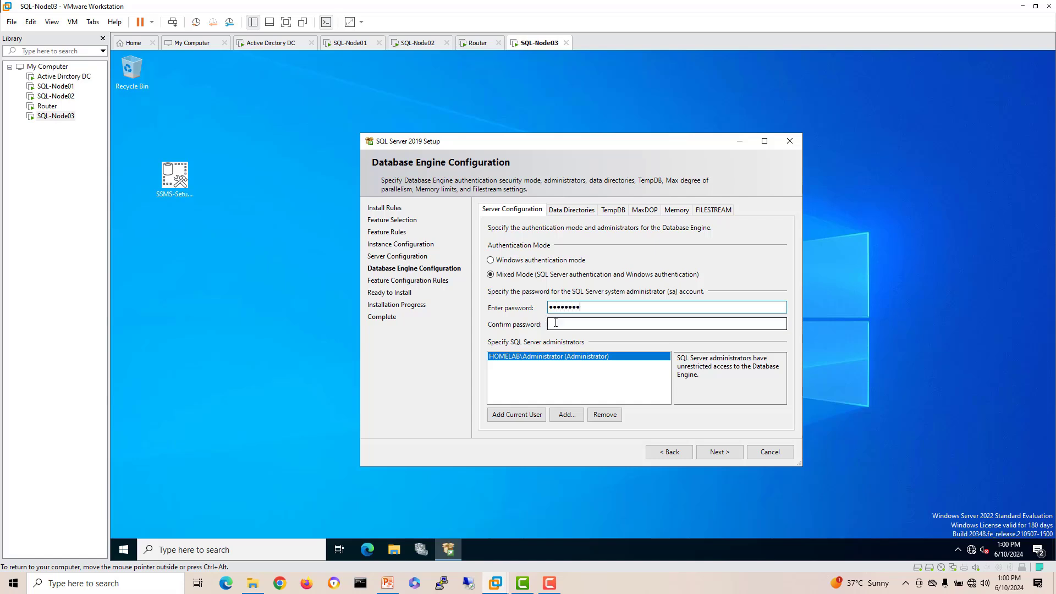
{"action": "left_click", "coordinate": [556, 323]}
{"action": "type", "text": "P@s"}
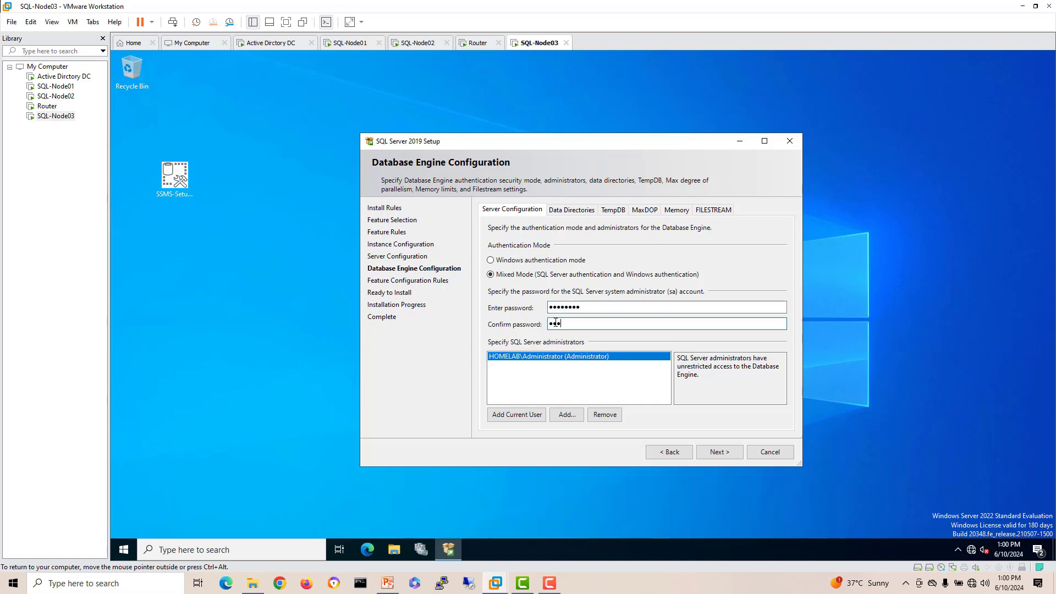
{"action": "type", "text": "sw0rd"}
Step: Start the SQL Server installation, move the setup window aside, and return to SQL-Node01
{"action": "left_click", "coordinate": [723, 455]}
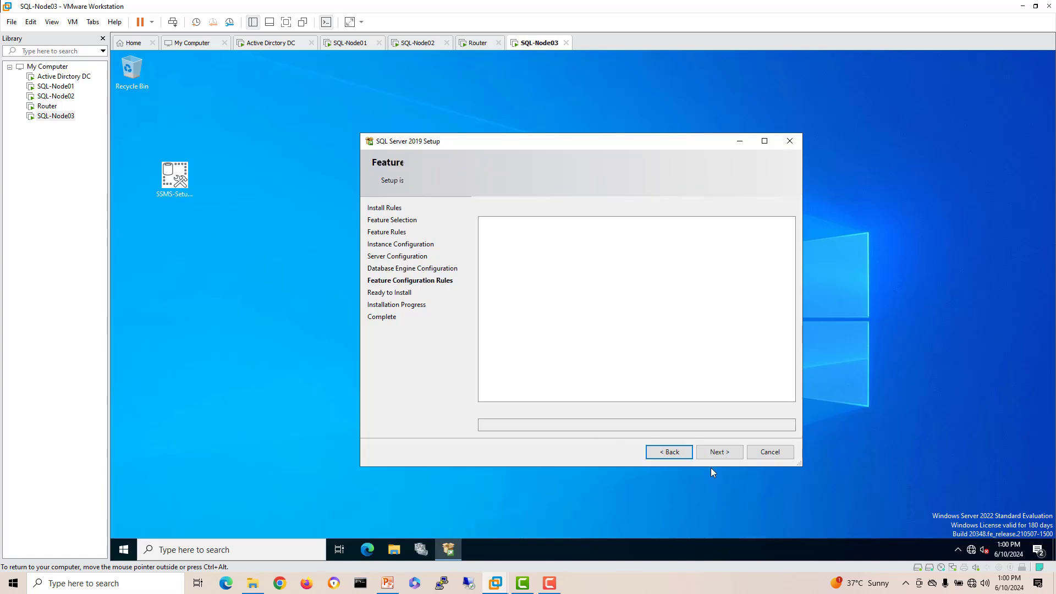
{"action": "left_click", "coordinate": [713, 454]}
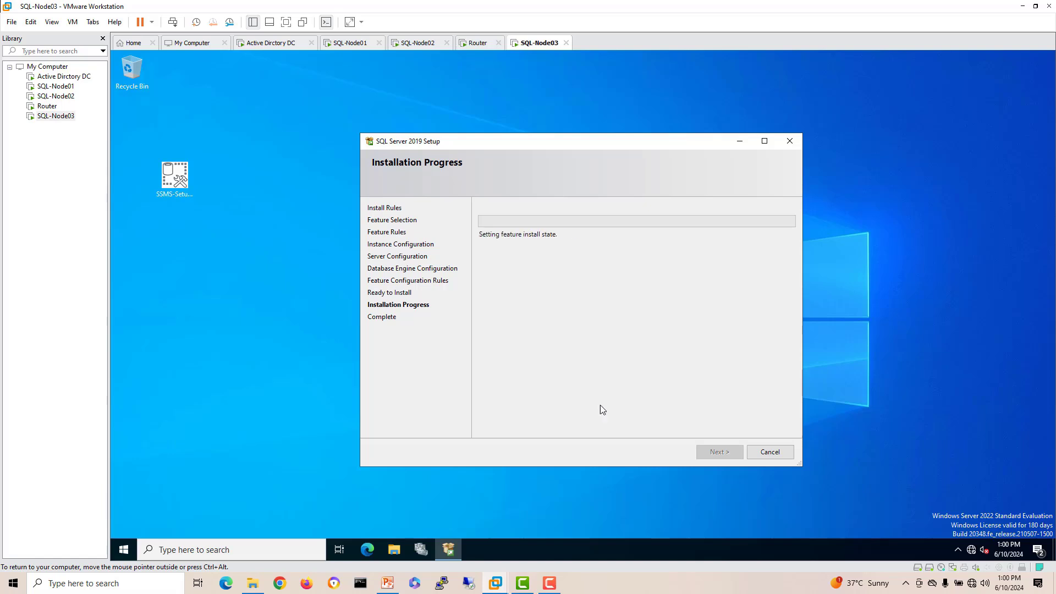
{"action": "left_click_drag", "start_coordinate": [523, 141], "coordinate": [609, 115]}
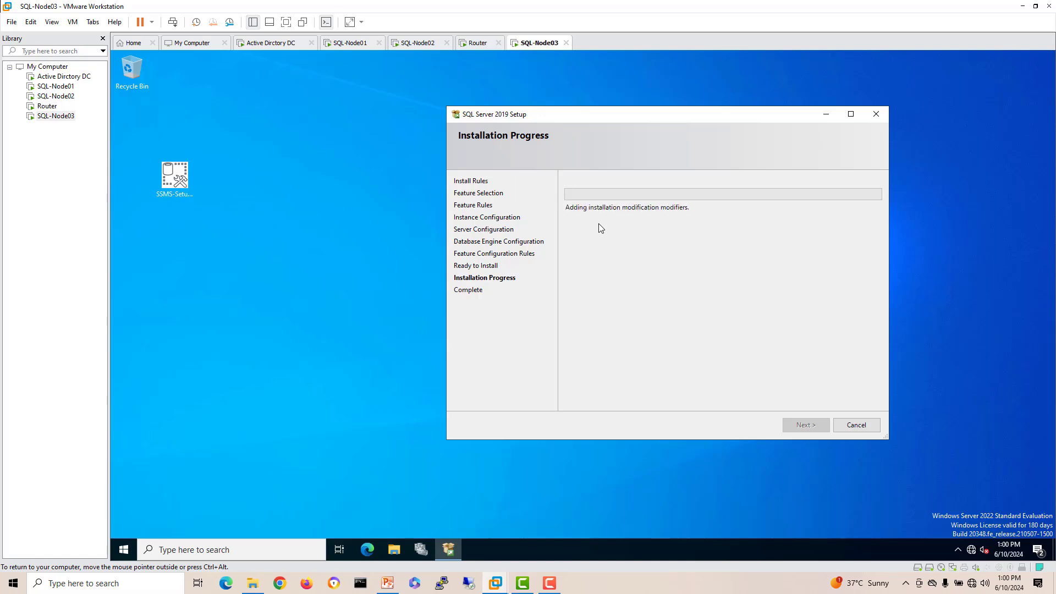
{"action": "left_click", "coordinate": [345, 44]}
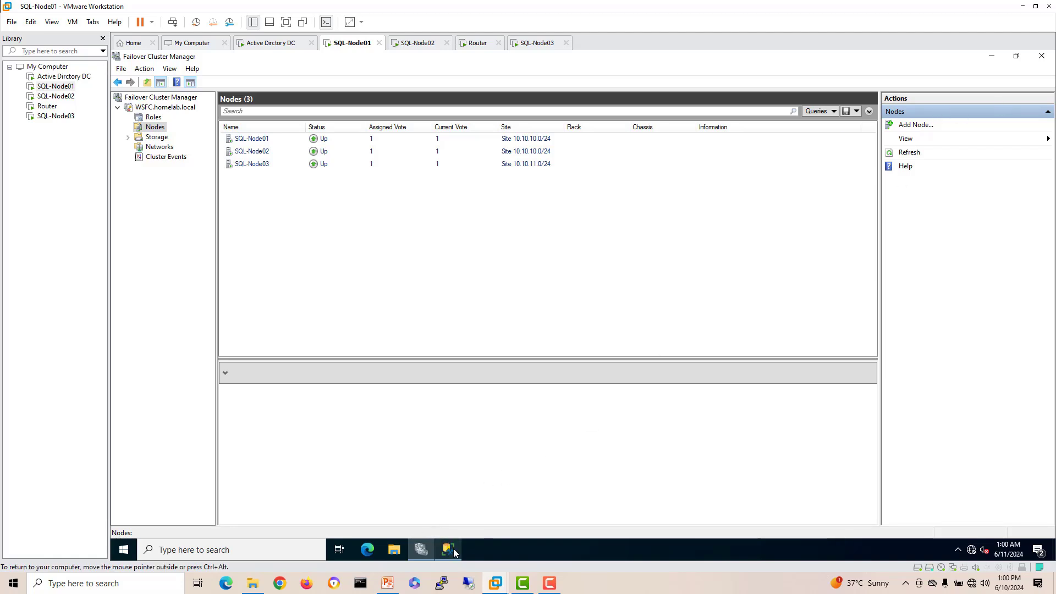
Step: In SSMS, widen the Failover Readiness, Availability Mode, Seeding, Synchronization State and Failover Mode columns
{"action": "left_click", "coordinate": [451, 550]}
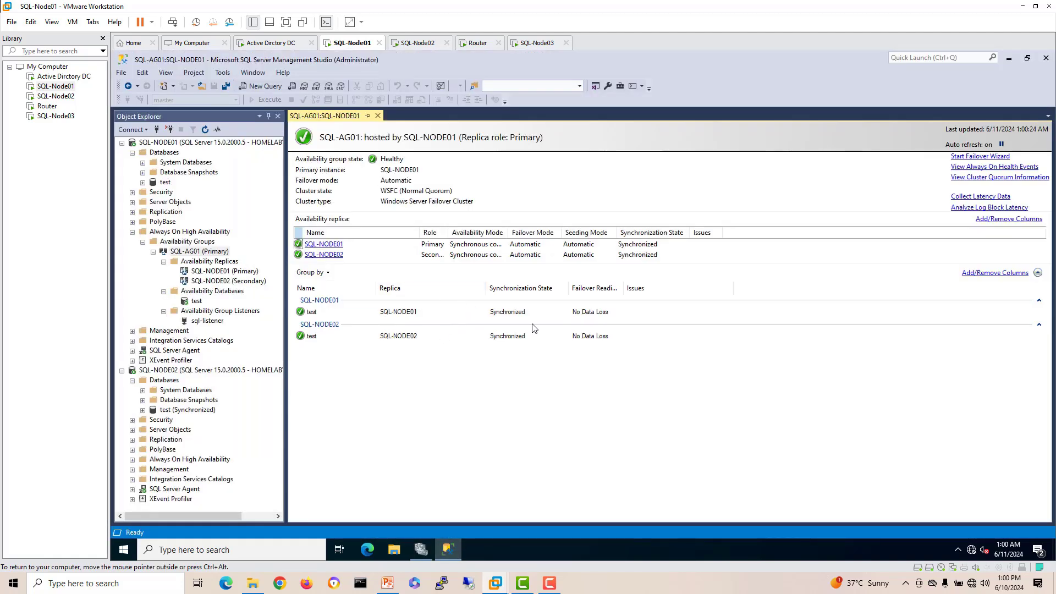
{"action": "left_click", "coordinate": [531, 316]}
{"action": "left_click", "coordinate": [520, 337]}
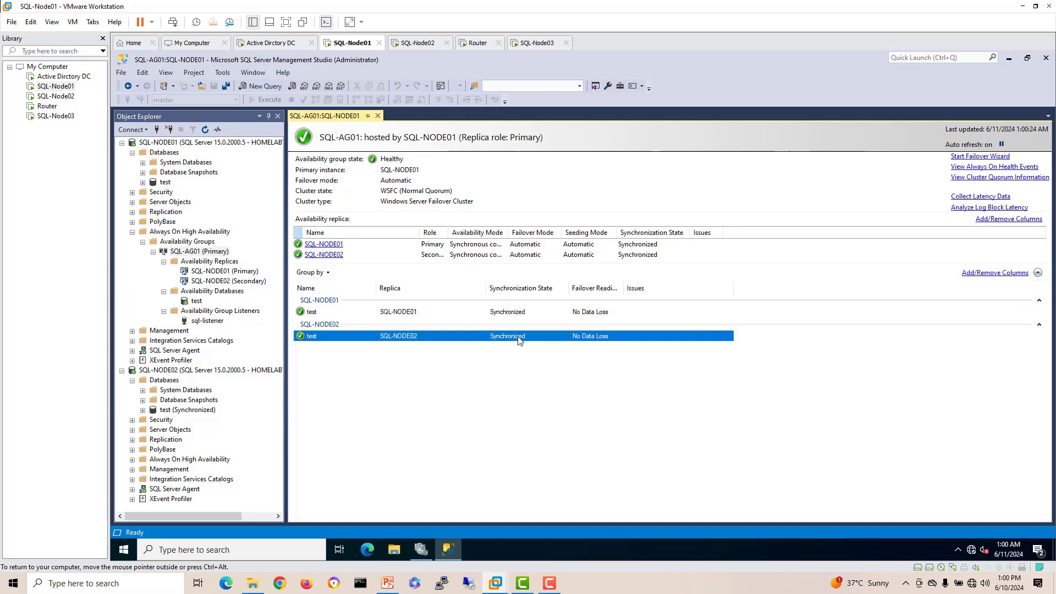
{"action": "left_click_drag", "start_coordinate": [624, 288], "coordinate": [634, 288]}
{"action": "left_click_drag", "start_coordinate": [507, 233], "coordinate": [532, 232]}
{"action": "left_click_drag", "start_coordinate": [640, 232], "coordinate": [653, 233]}
{"action": "left_click_drag", "start_coordinate": [726, 232], "coordinate": [749, 232]}
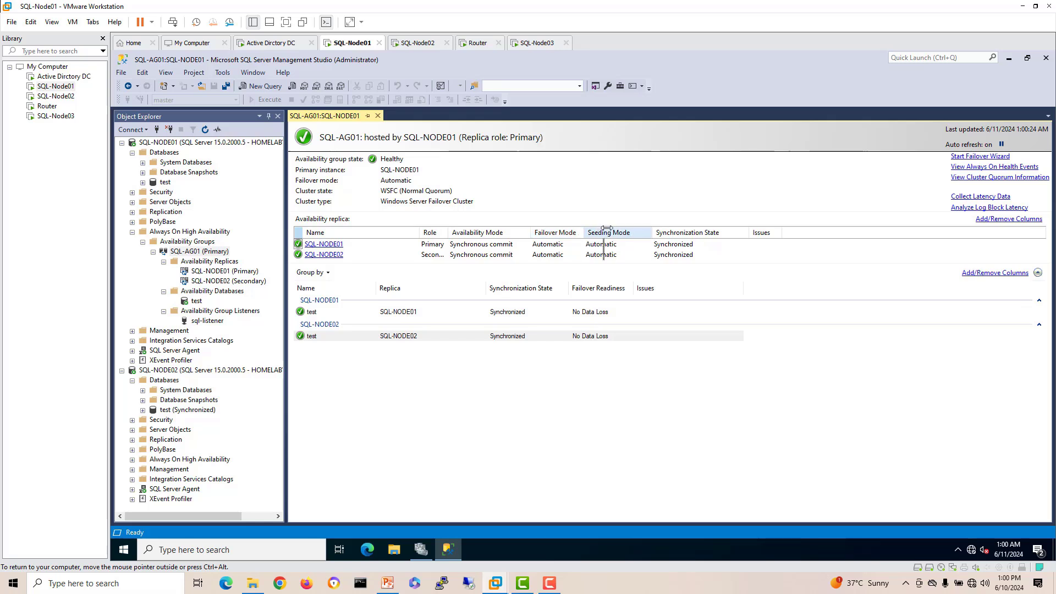
{"action": "left_click_drag", "start_coordinate": [585, 232], "coordinate": [608, 232]}
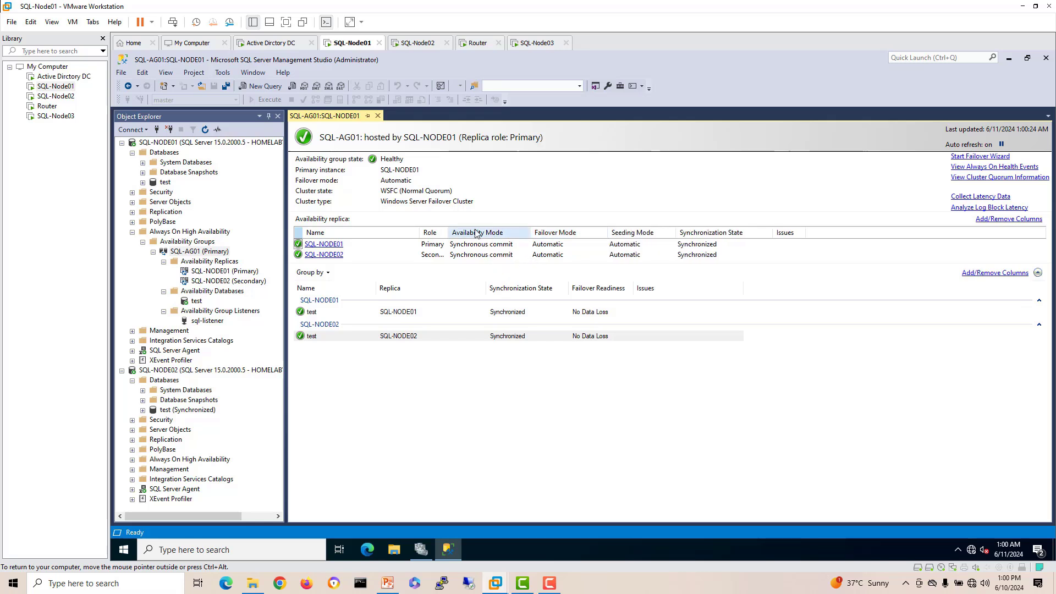
Step: Widen the Role column and review both replicas' synchronous-commit availability mode
{"action": "left_click", "coordinate": [479, 254]}
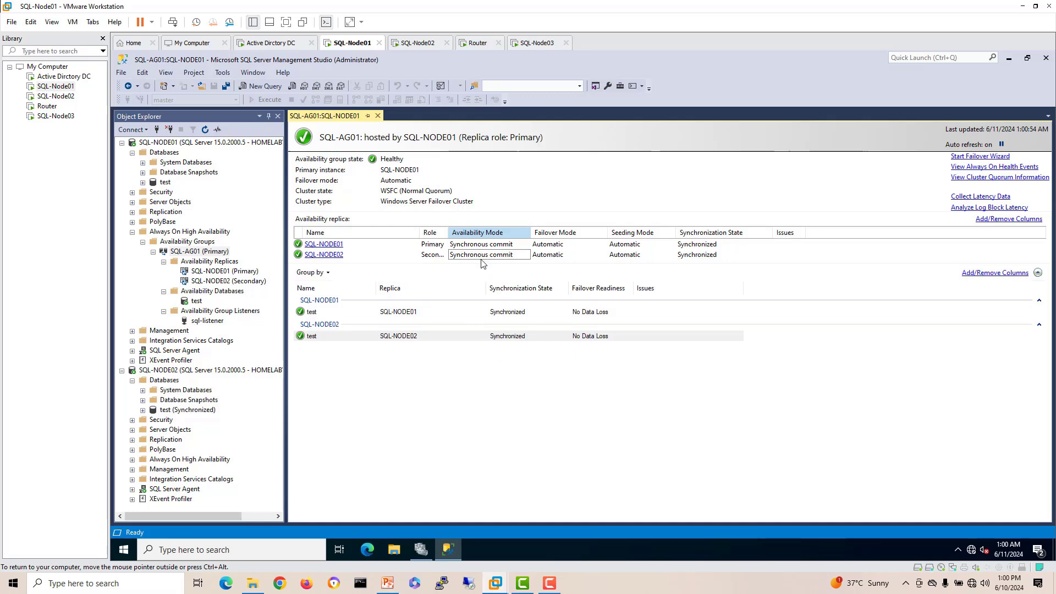
{"action": "left_click_drag", "start_coordinate": [449, 232], "coordinate": [473, 233]}
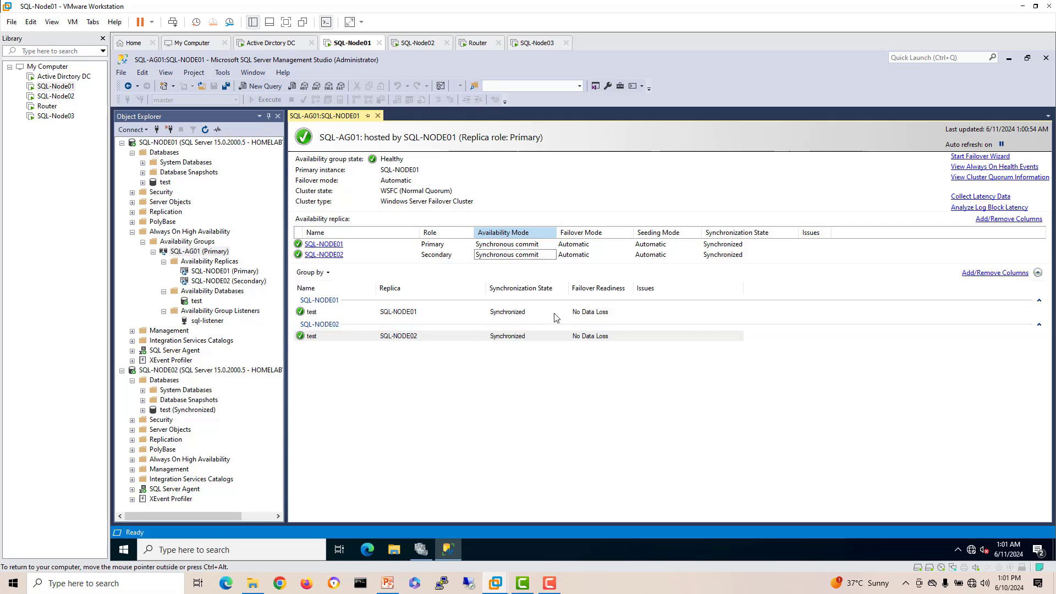
{"action": "left_click", "coordinate": [497, 246]}
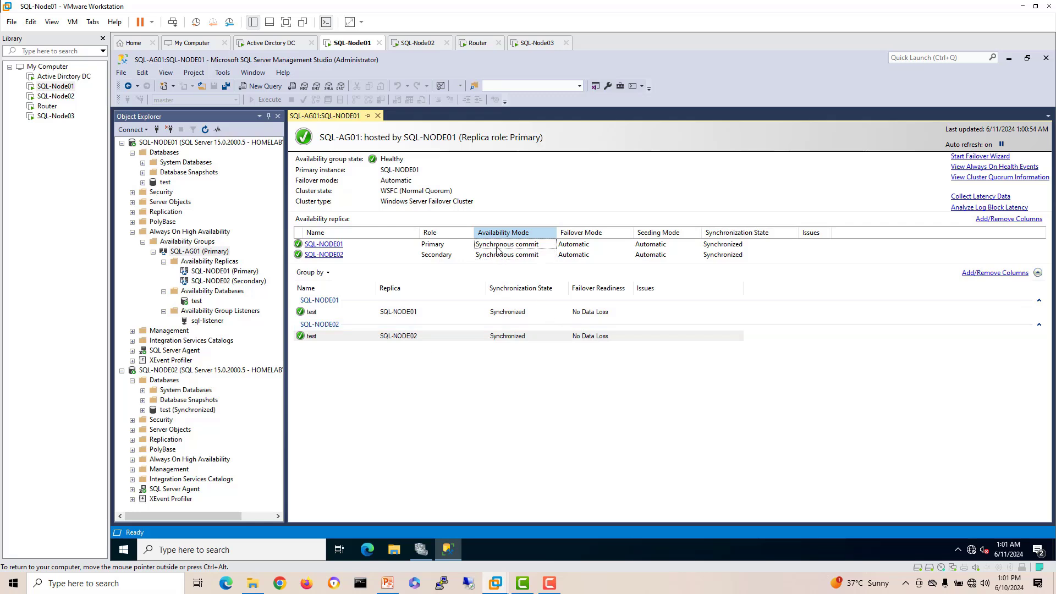
{"action": "left_click", "coordinate": [498, 255]}
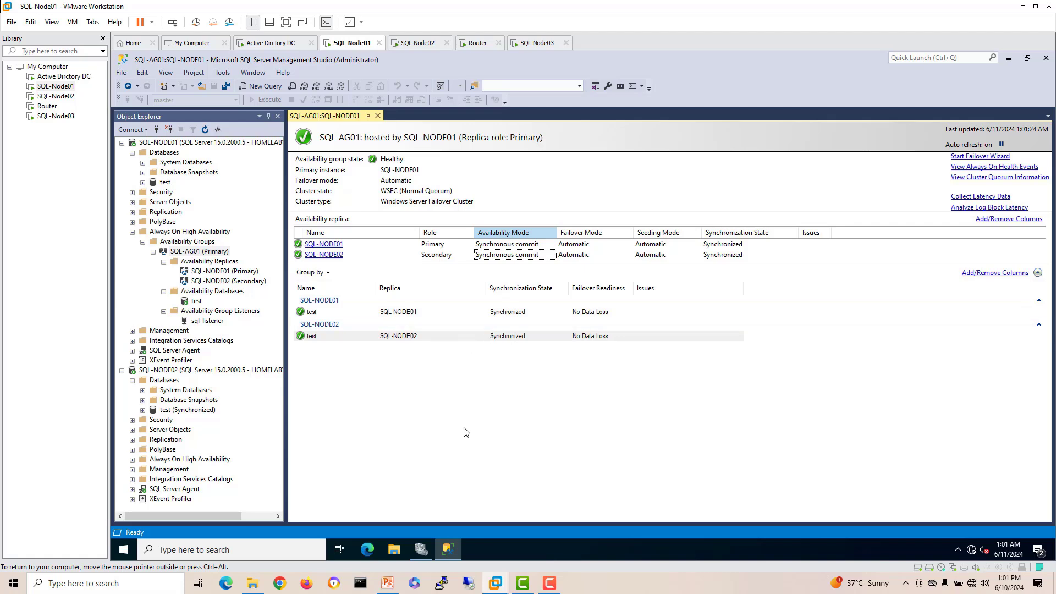
Step: Watch the SQL Server install progress on SQL-Node03, then switch back to SQL-Node01
{"action": "left_click", "coordinate": [521, 50]}
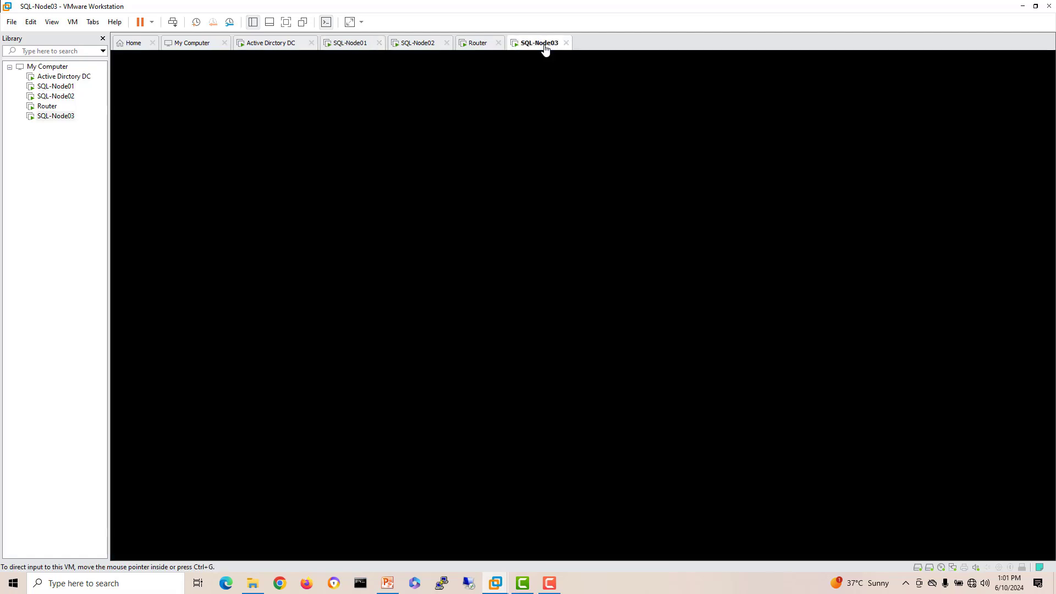
{"action": "left_click_drag", "start_coordinate": [647, 124], "coordinate": [559, 134]}
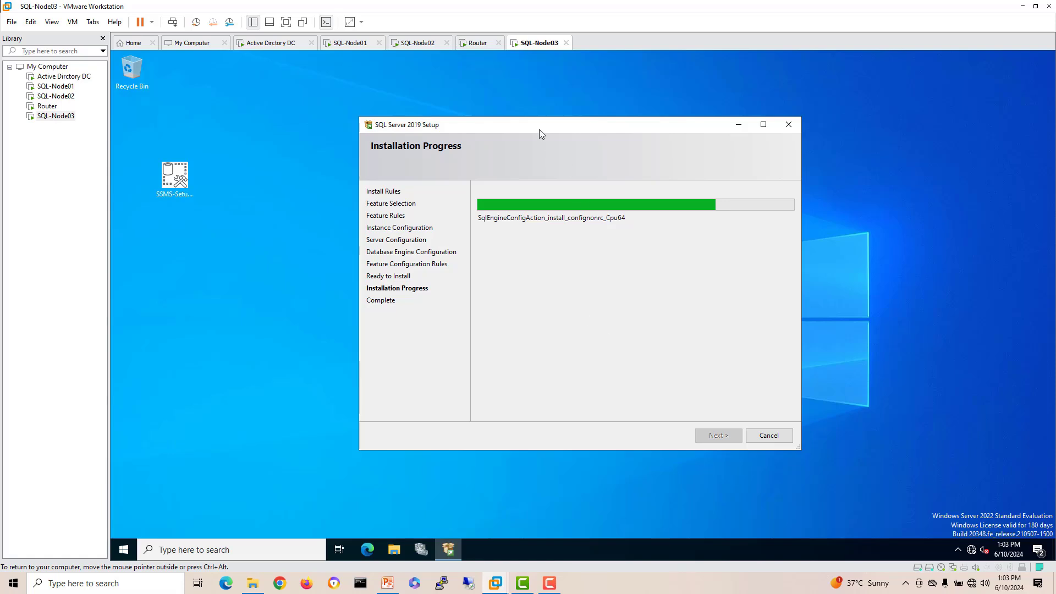
{"action": "left_click_drag", "start_coordinate": [539, 133], "coordinate": [510, 120]}
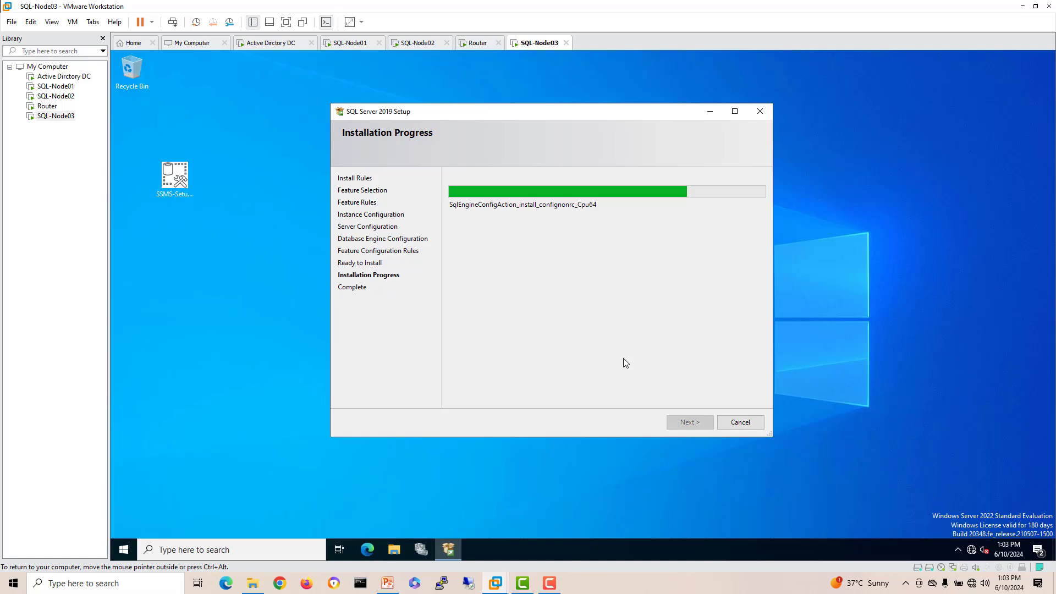
{"action": "left_click_drag", "start_coordinate": [431, 114], "coordinate": [469, 113]}
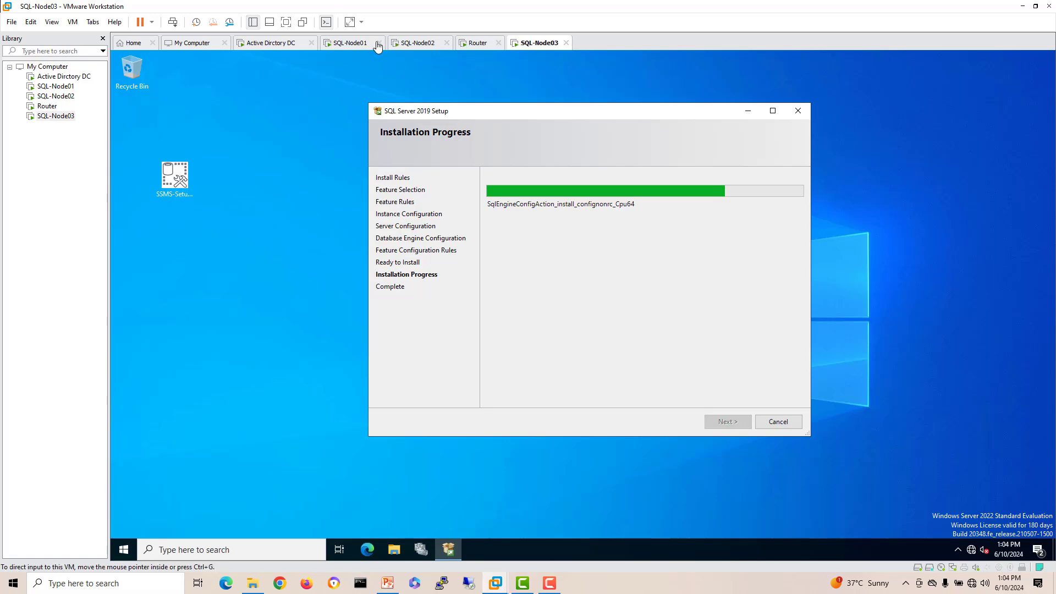
{"action": "left_click", "coordinate": [348, 44]}
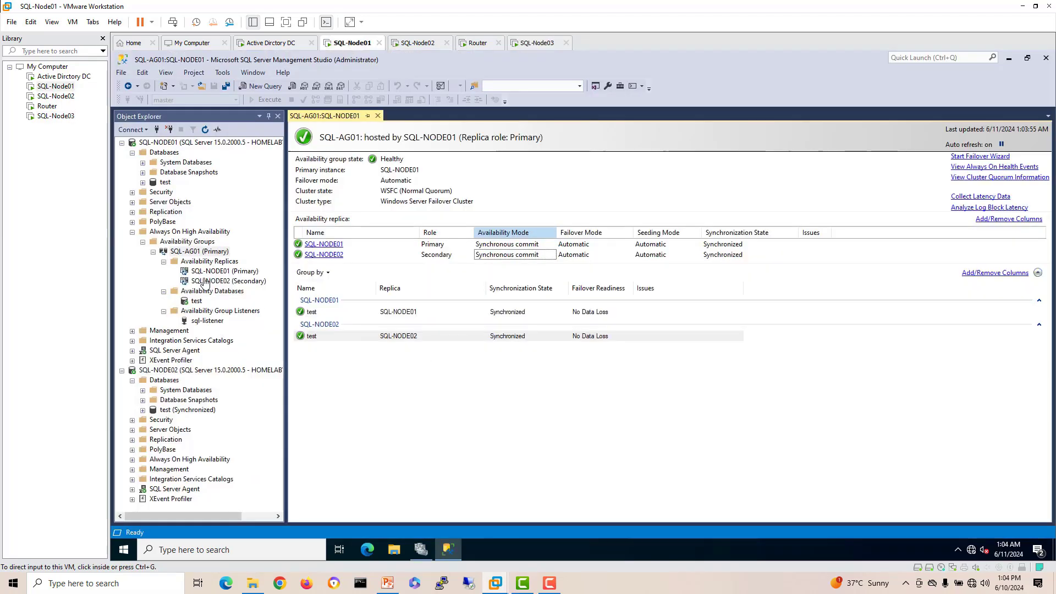
Step: Run a CREATE DATABASE test2 query on SQL-NODE01, discard the query, and refresh Databases
{"action": "left_click", "coordinate": [171, 156]}
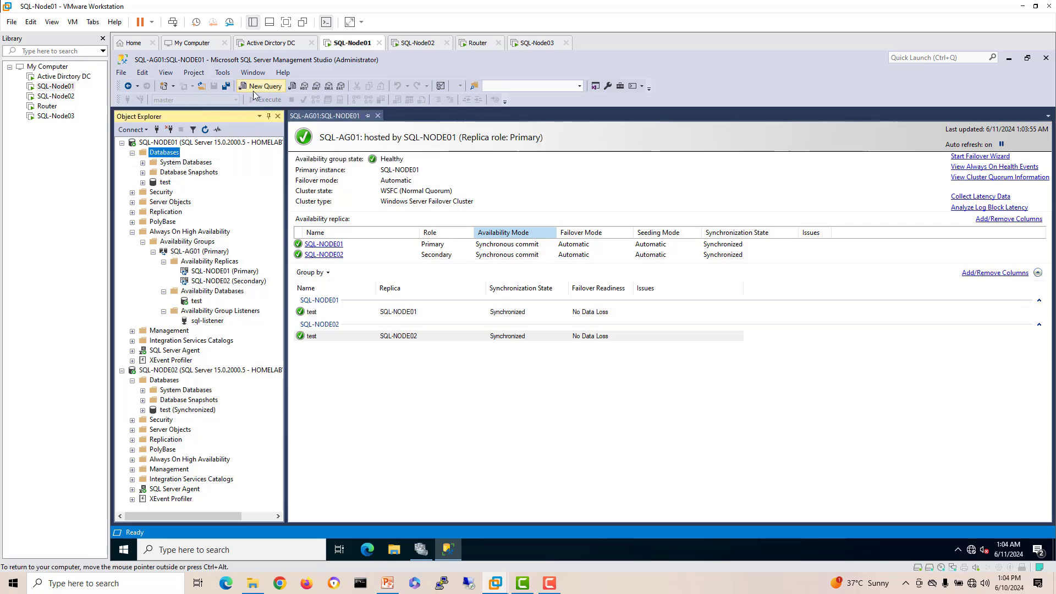
{"action": "left_click", "coordinate": [258, 88]}
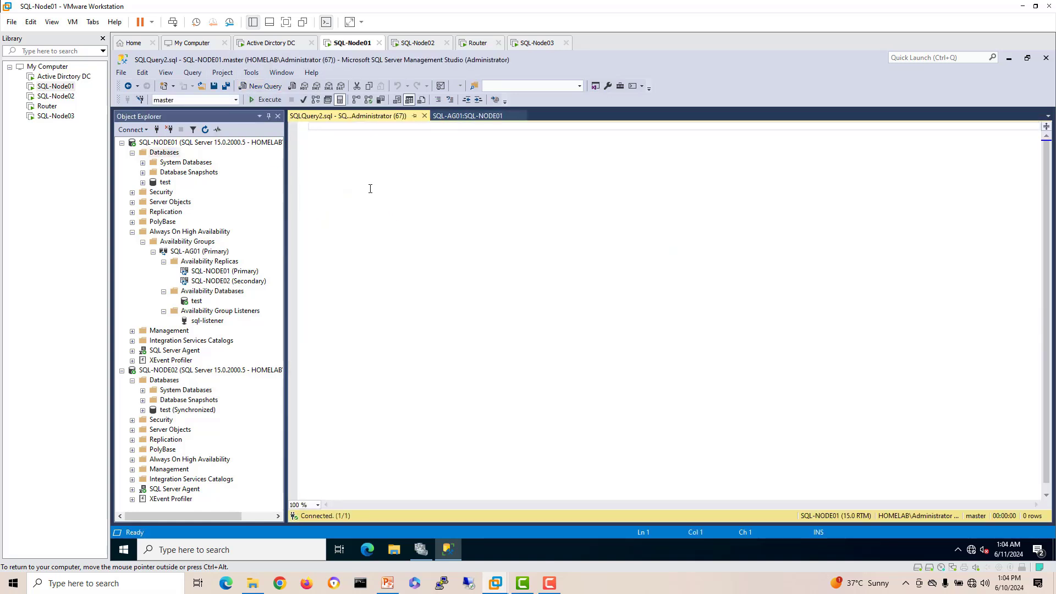
{"action": "type", "text": "cre"}
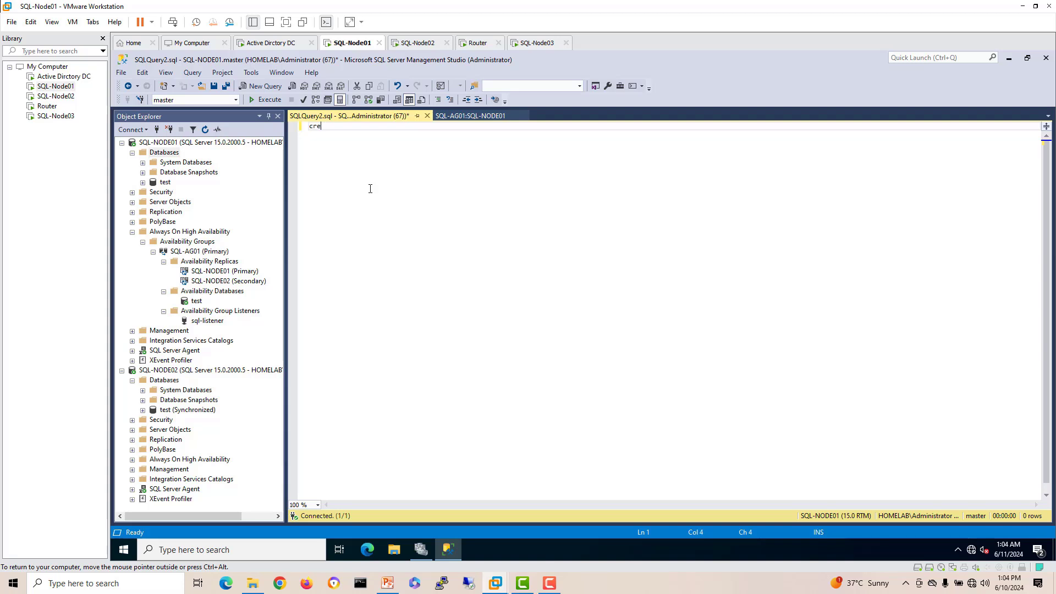
{"action": "type", "text": "aeate database test2"}
{"action": "left_click", "coordinate": [264, 101]}
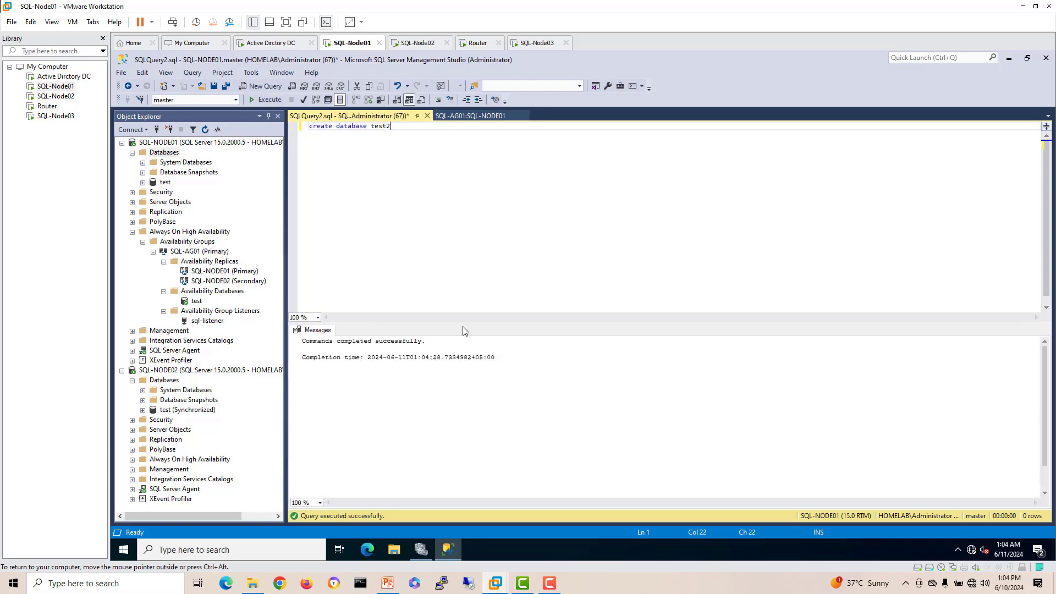
{"action": "left_click", "coordinate": [426, 116]}
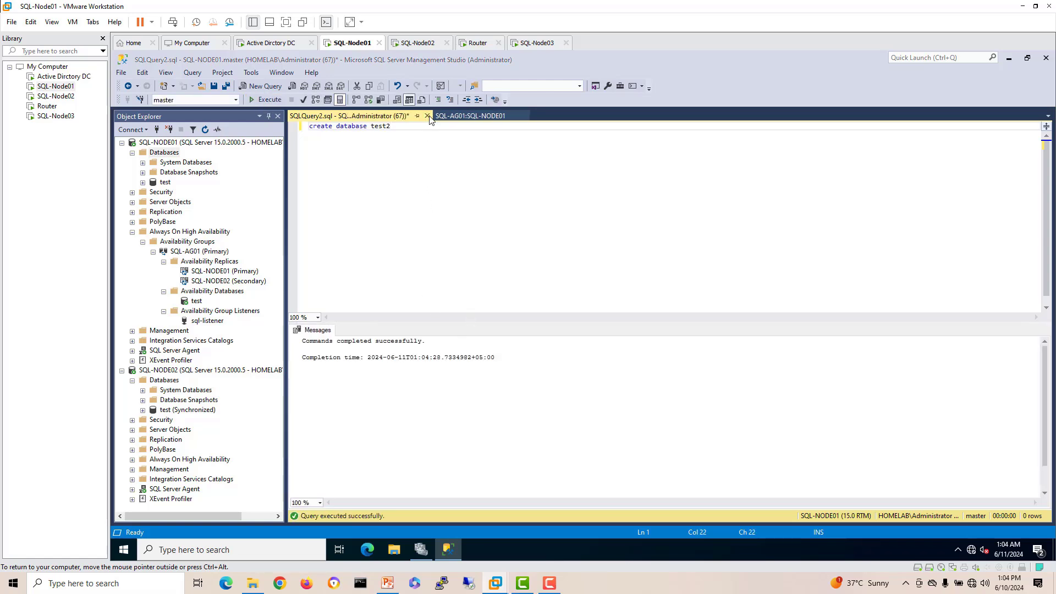
{"action": "left_click", "coordinate": [612, 370]}
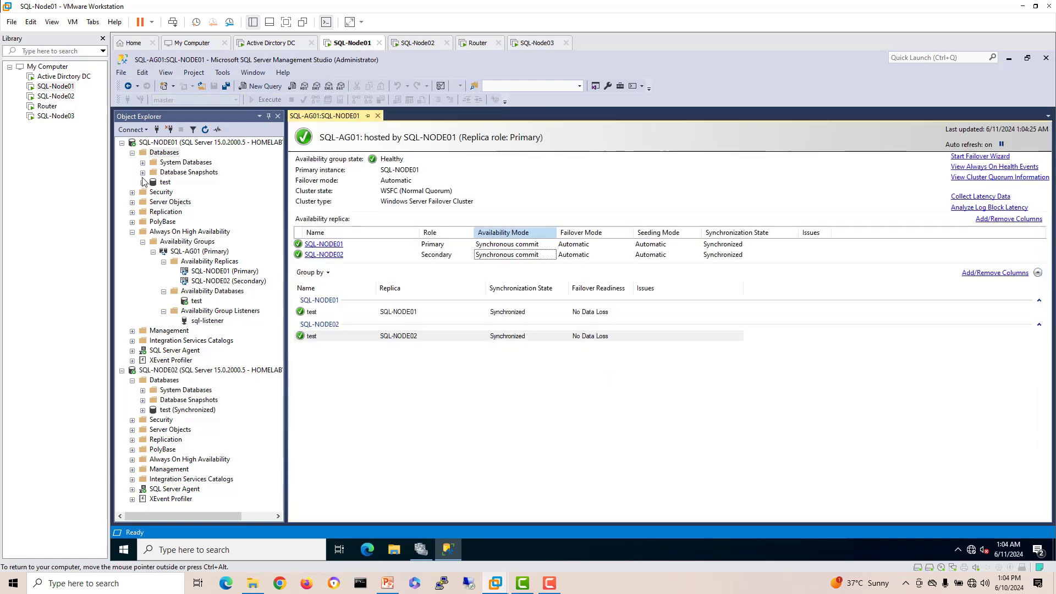
{"action": "right_click", "coordinate": [168, 155]}
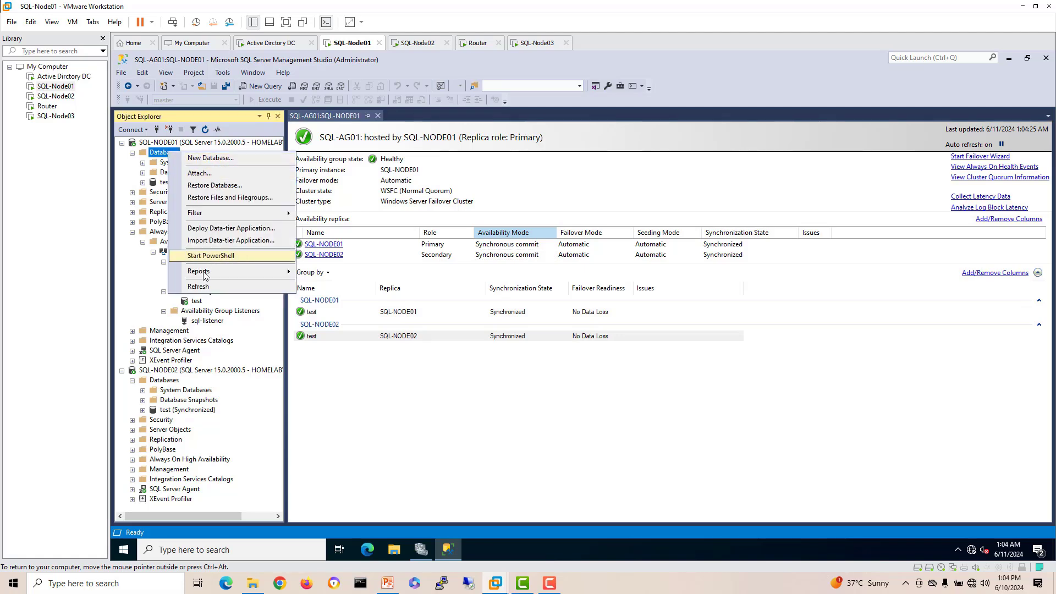
{"action": "left_click", "coordinate": [202, 288]}
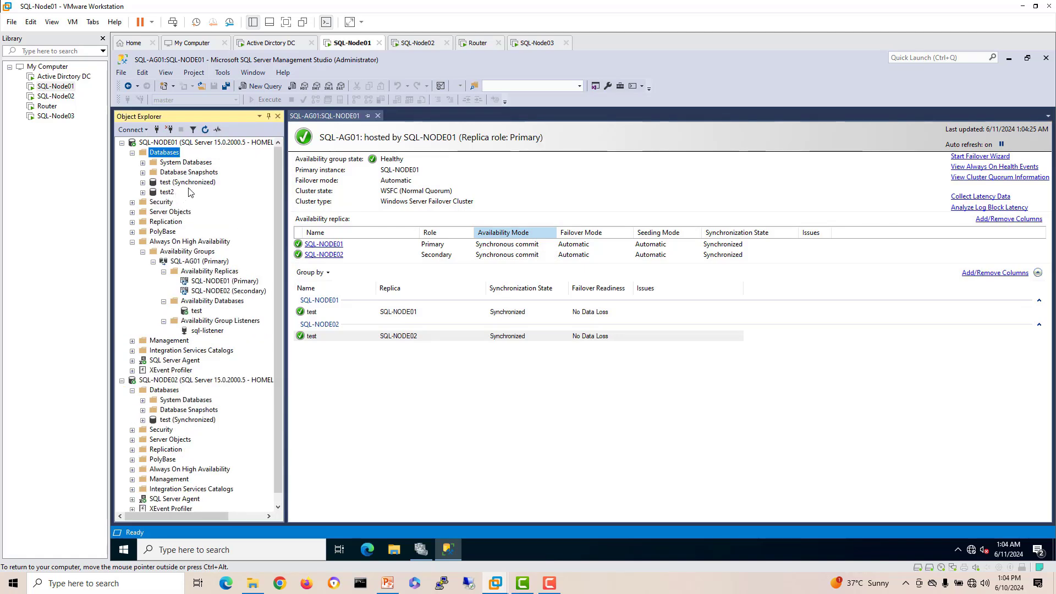
Step: Start adding test2 to the availability group, then cancel the wizard and confirm
{"action": "left_click", "coordinate": [167, 193]}
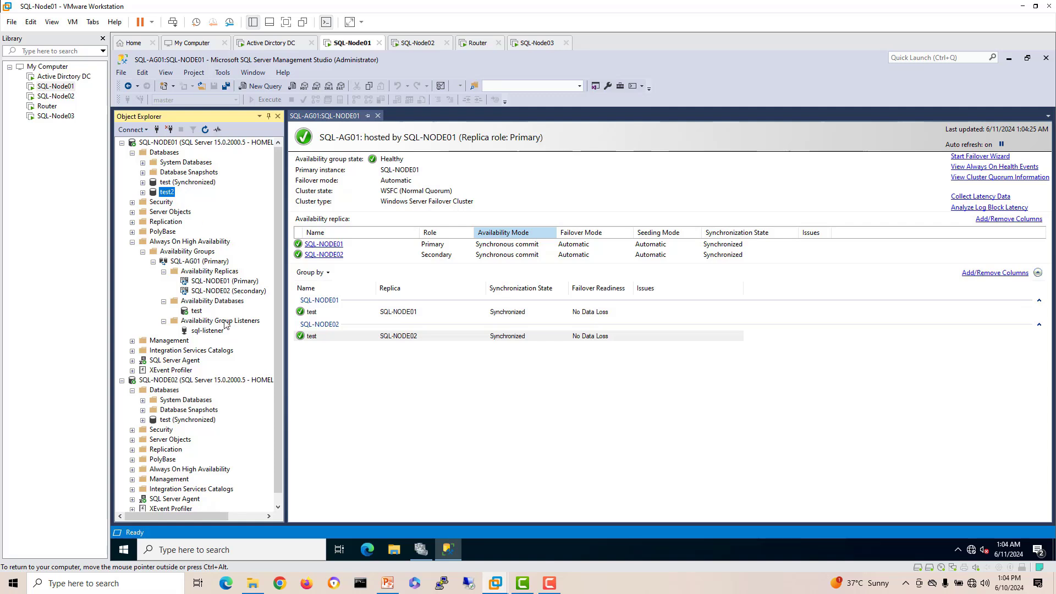
{"action": "right_click", "coordinate": [214, 306]}
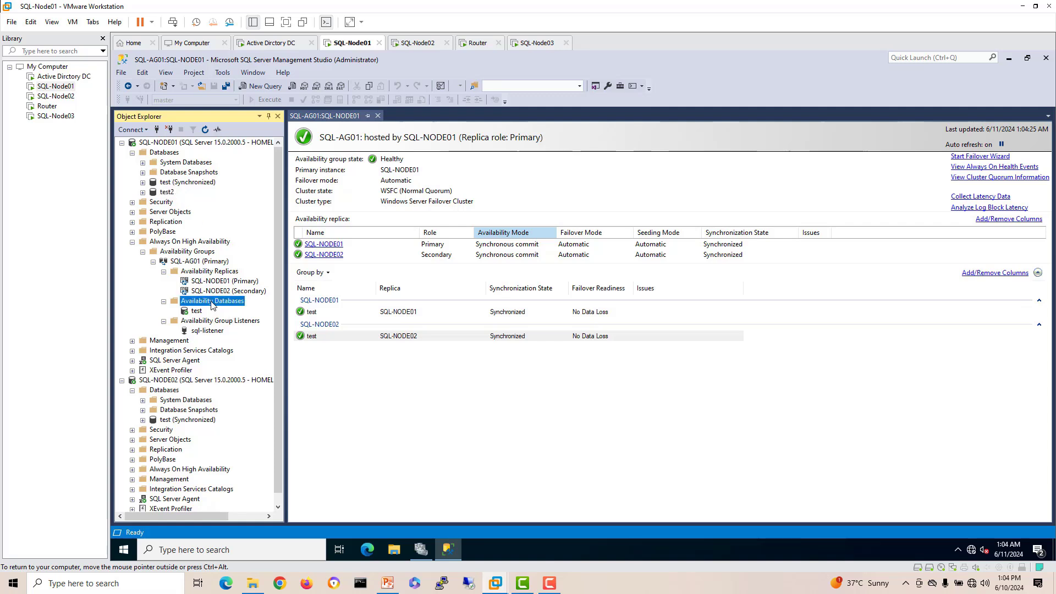
{"action": "left_click", "coordinate": [227, 309]}
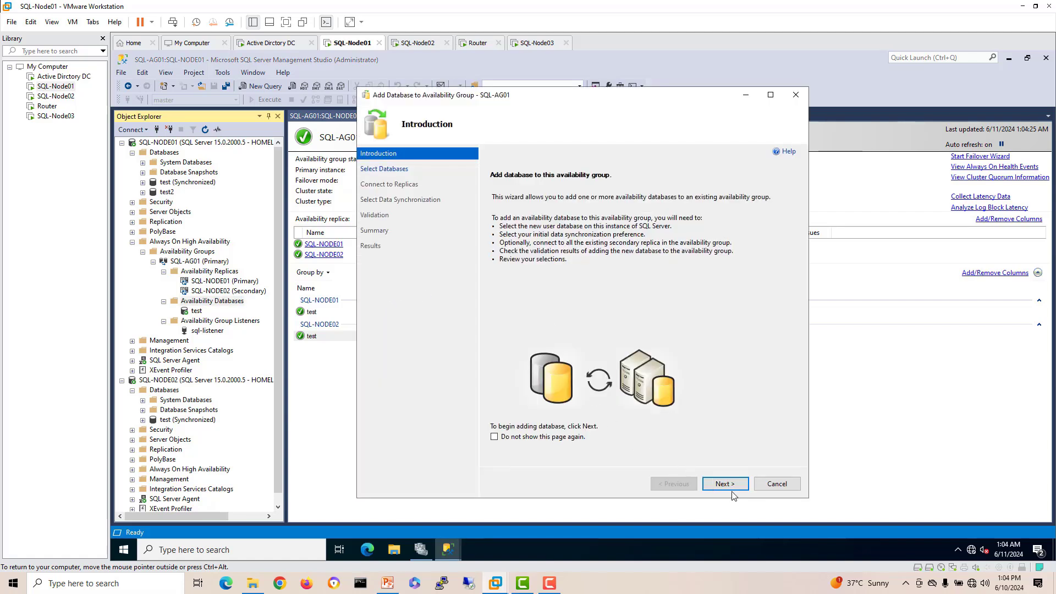
{"action": "left_click", "coordinate": [727, 485]}
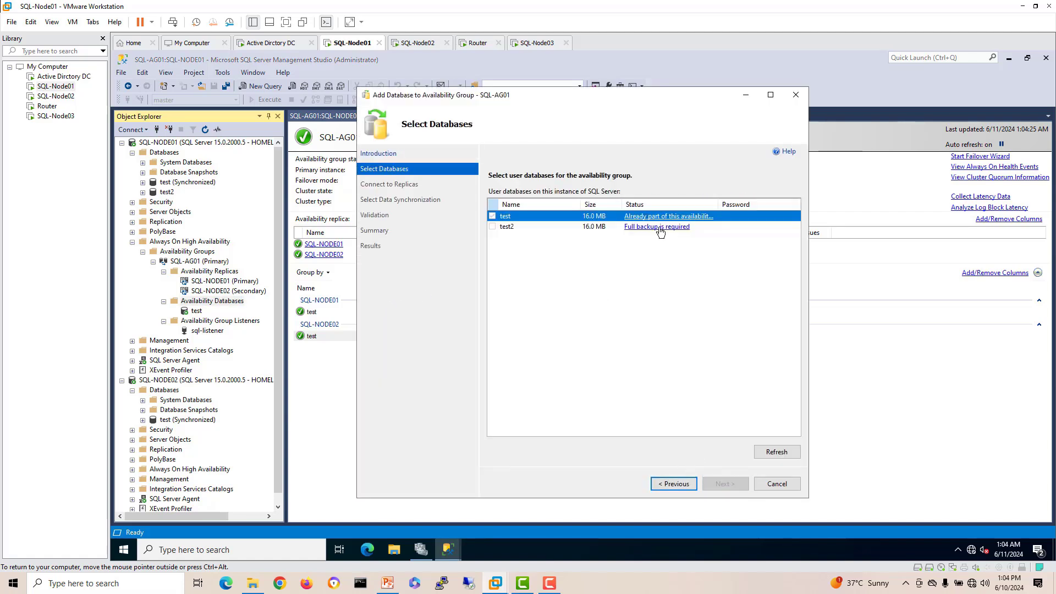
{"action": "left_click", "coordinate": [777, 484]}
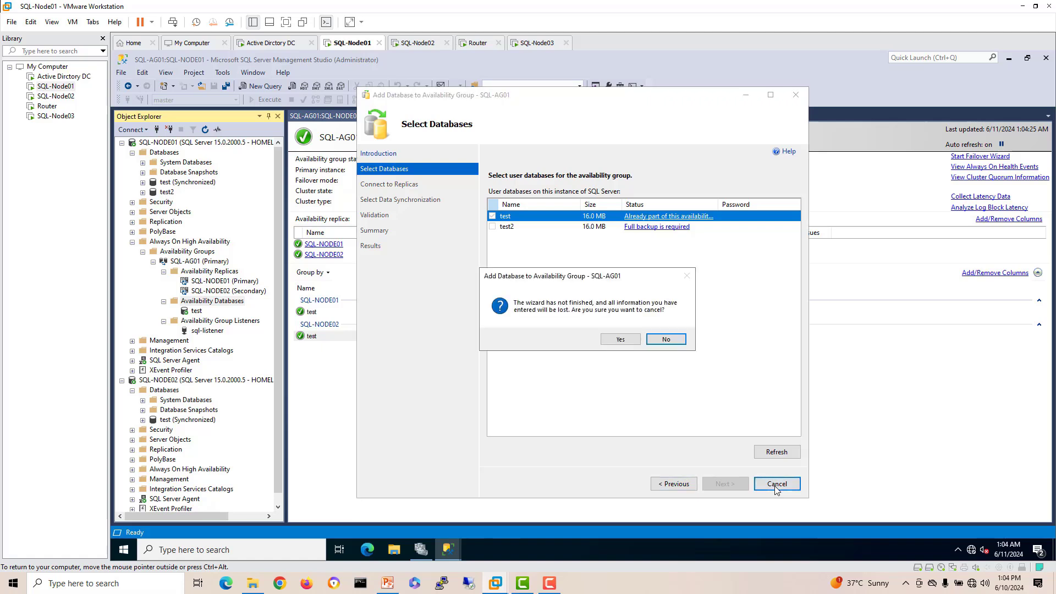
{"action": "left_click", "coordinate": [618, 340]}
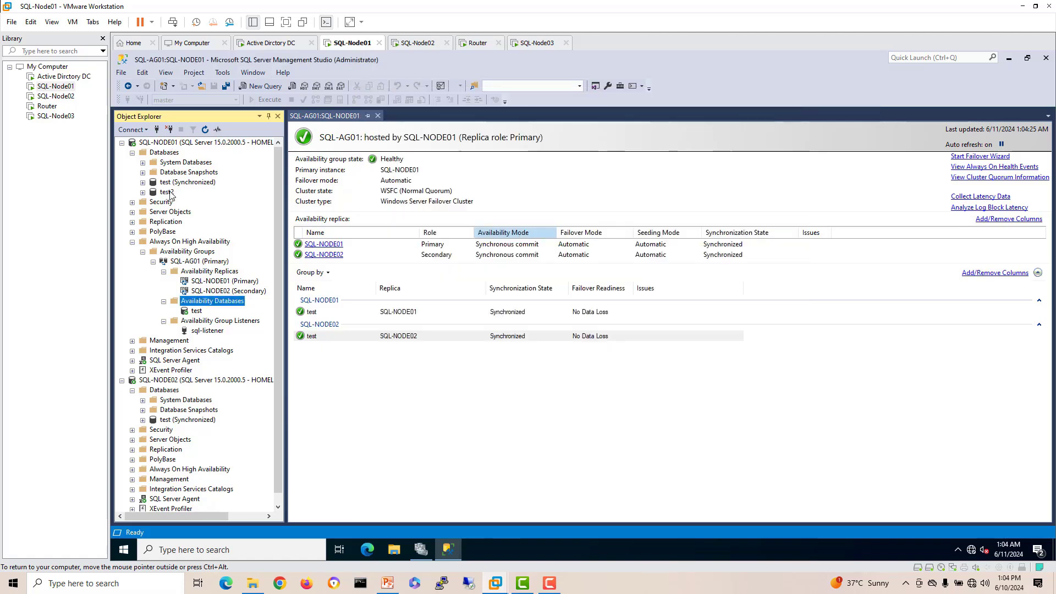
Step: Take a full backup of the test2 database and dismiss the completion message
{"action": "left_click", "coordinate": [167, 192]}
{"action": "right_click", "coordinate": [171, 194]}
{"action": "mouse_move", "coordinate": [217, 238]}
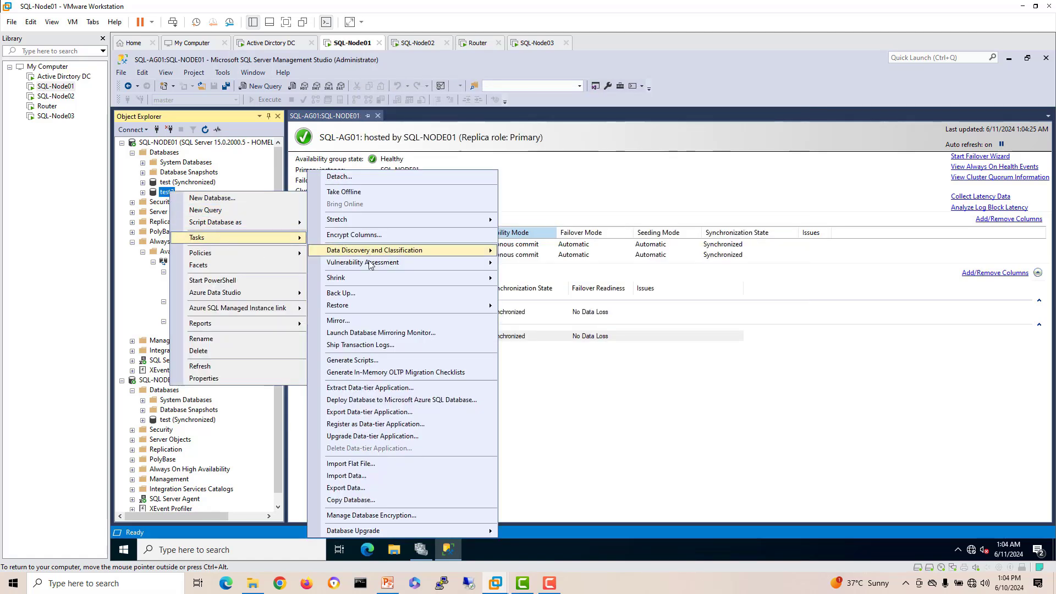
{"action": "left_click", "coordinate": [359, 297]}
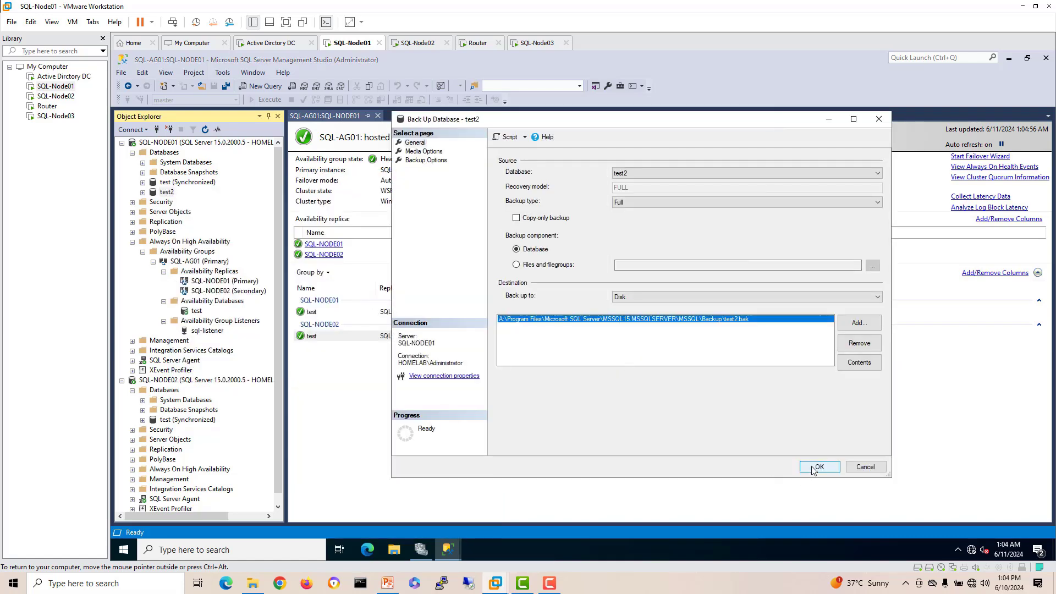
{"action": "left_click", "coordinate": [815, 467]}
{"action": "left_click", "coordinate": [777, 319]}
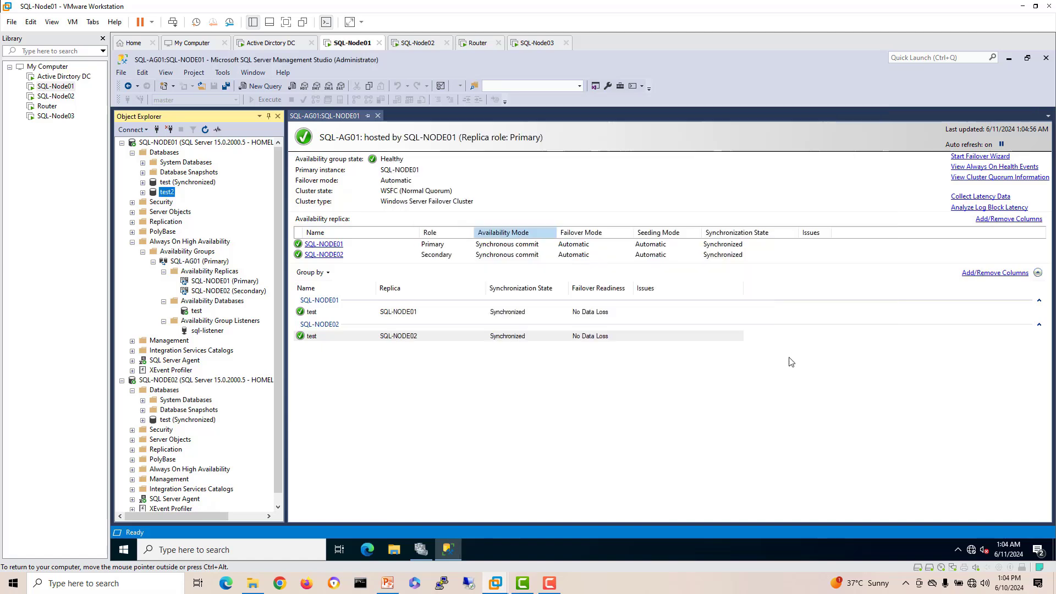
Step: Open the Add Database wizard for SQL-AG01 and select test2
{"action": "right_click", "coordinate": [169, 193]}
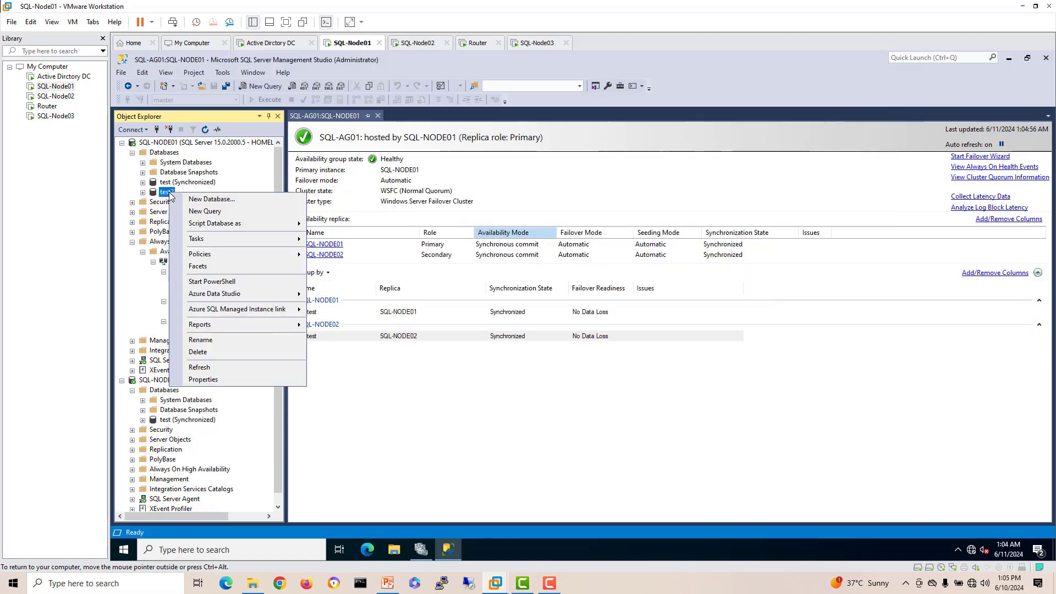
{"action": "left_click", "coordinate": [379, 407]}
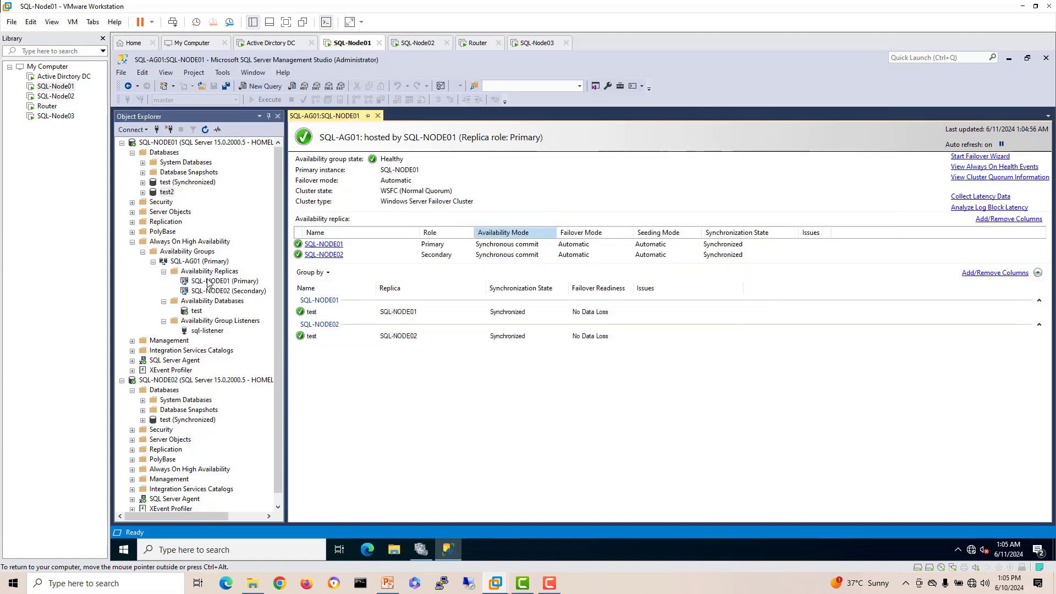
{"action": "left_click", "coordinate": [208, 301]}
{"action": "right_click", "coordinate": [208, 300]}
{"action": "key", "text": "Escape"}
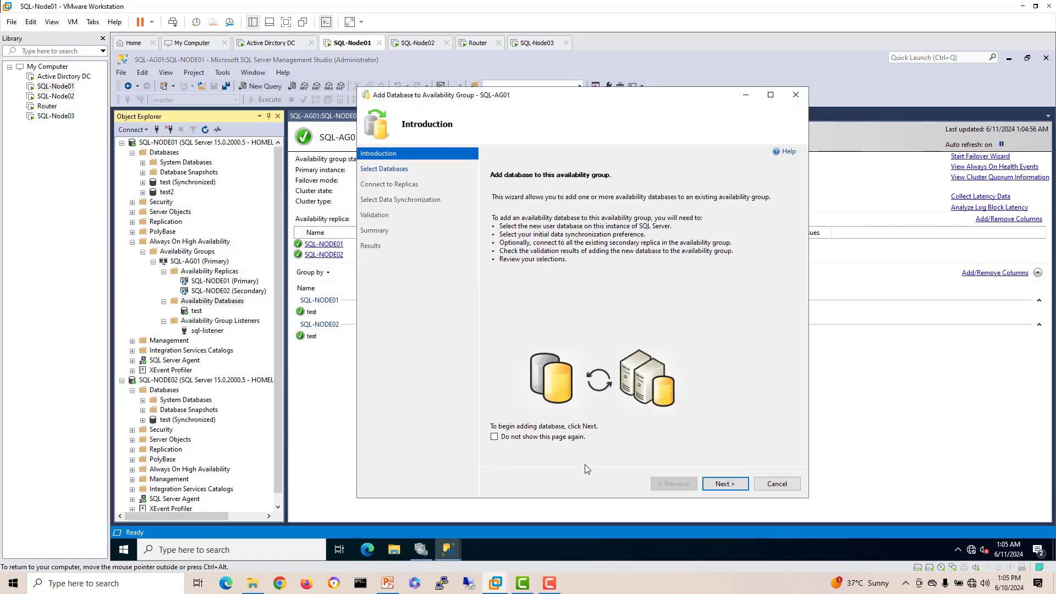
{"action": "left_click", "coordinate": [724, 484]}
{"action": "left_click", "coordinate": [492, 226]}
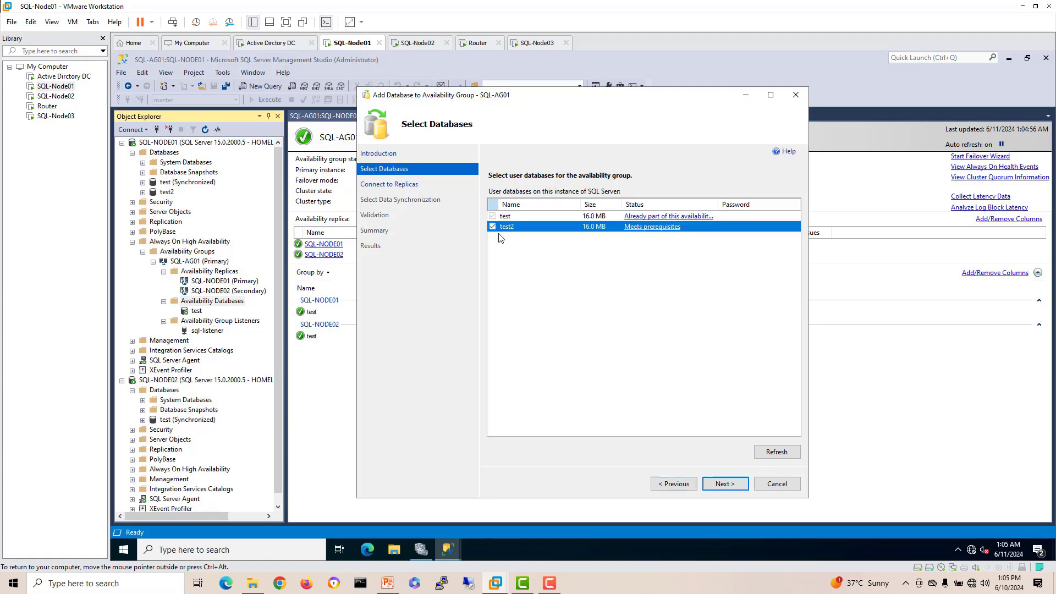
{"action": "left_click", "coordinate": [718, 483]}
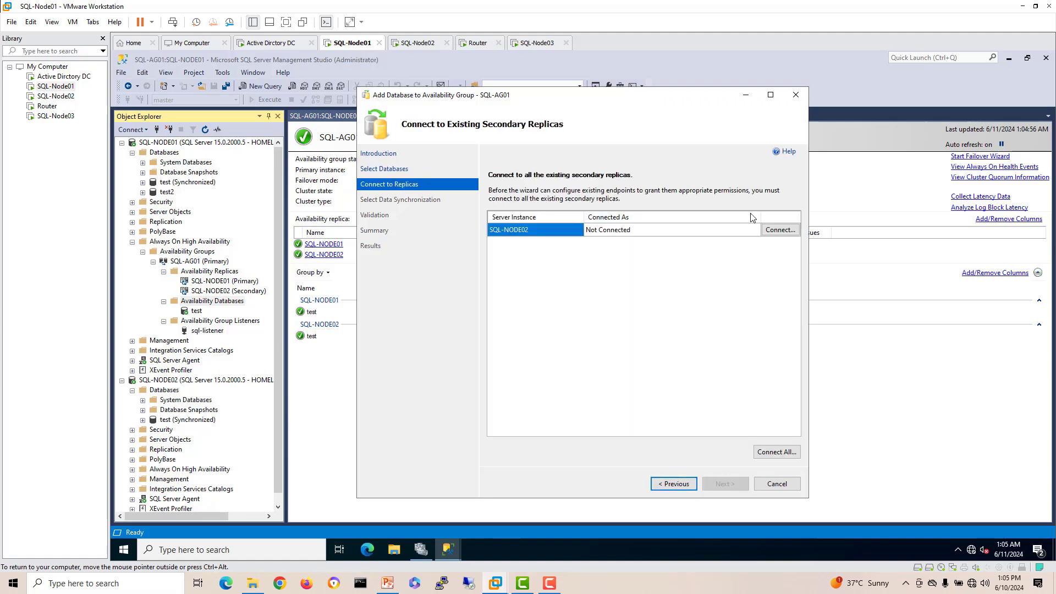
Step: Connect to SQL-NODE02, keep automatic seeding, and finish adding test2 to SQL-AG01
{"action": "left_click", "coordinate": [774, 231]}
{"action": "left_click", "coordinate": [546, 311]}
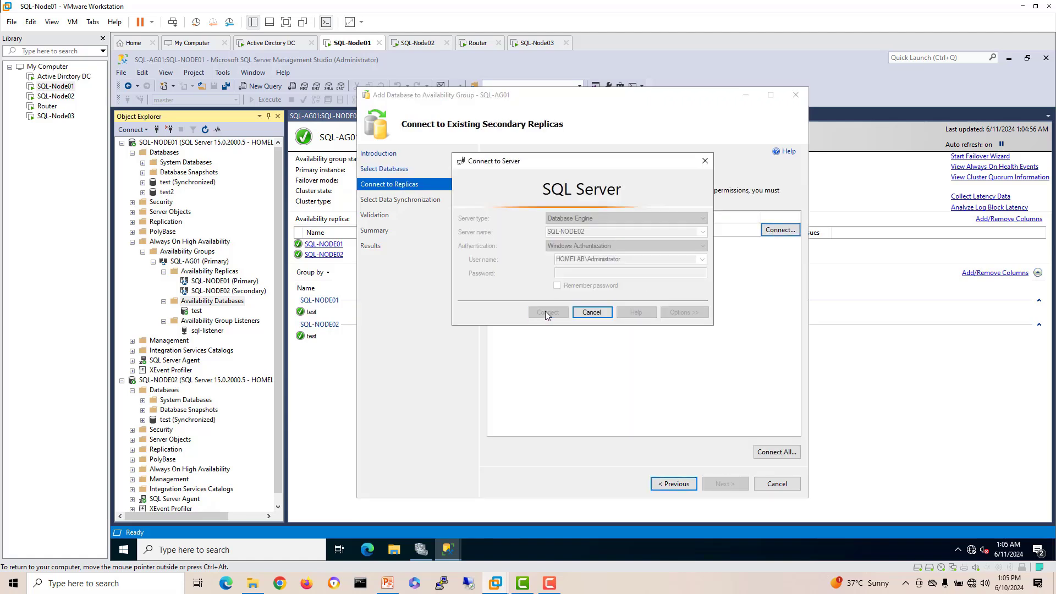
{"action": "left_click", "coordinate": [723, 483]}
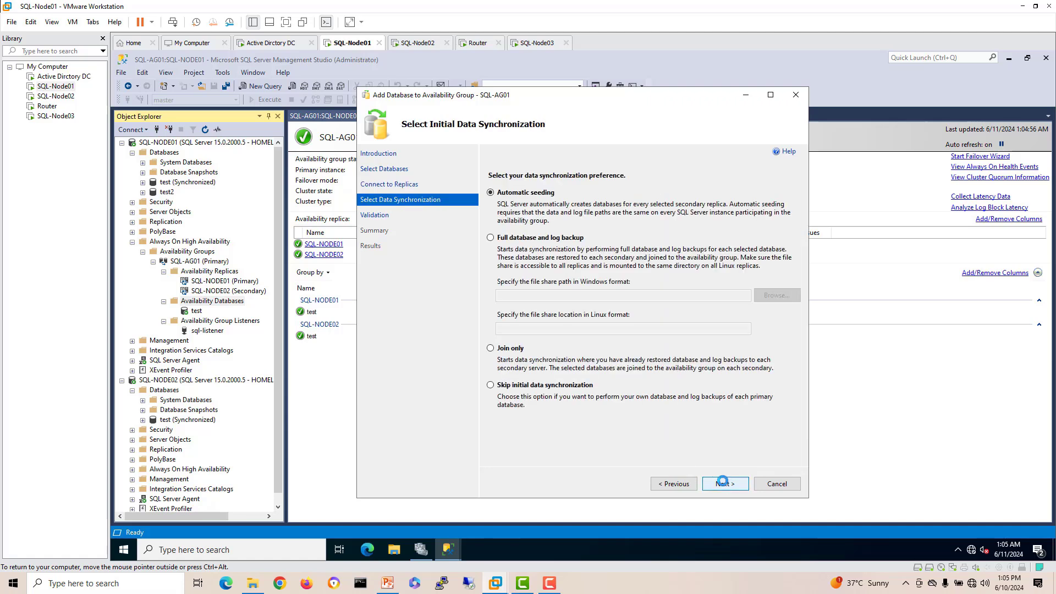
{"action": "left_click", "coordinate": [723, 483]}
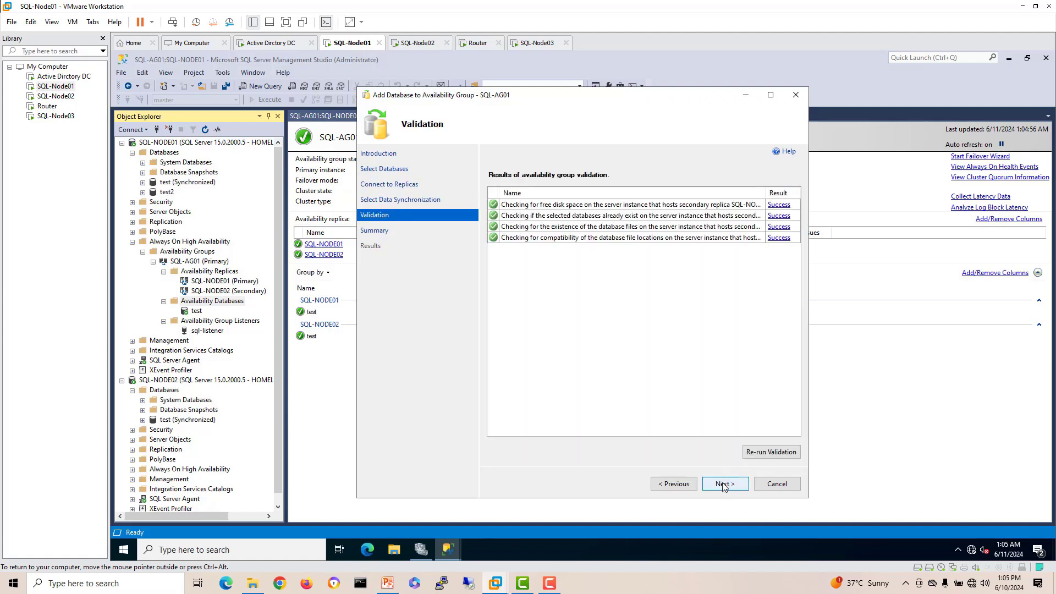
{"action": "left_click", "coordinate": [723, 484]}
{"action": "left_click", "coordinate": [723, 484]}
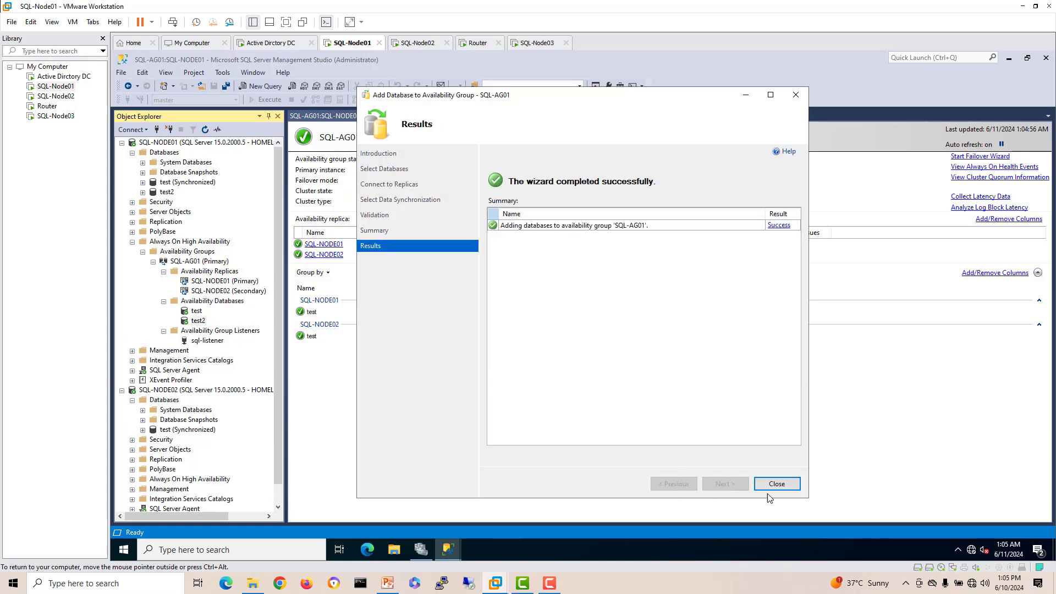
{"action": "left_click", "coordinate": [776, 485]}
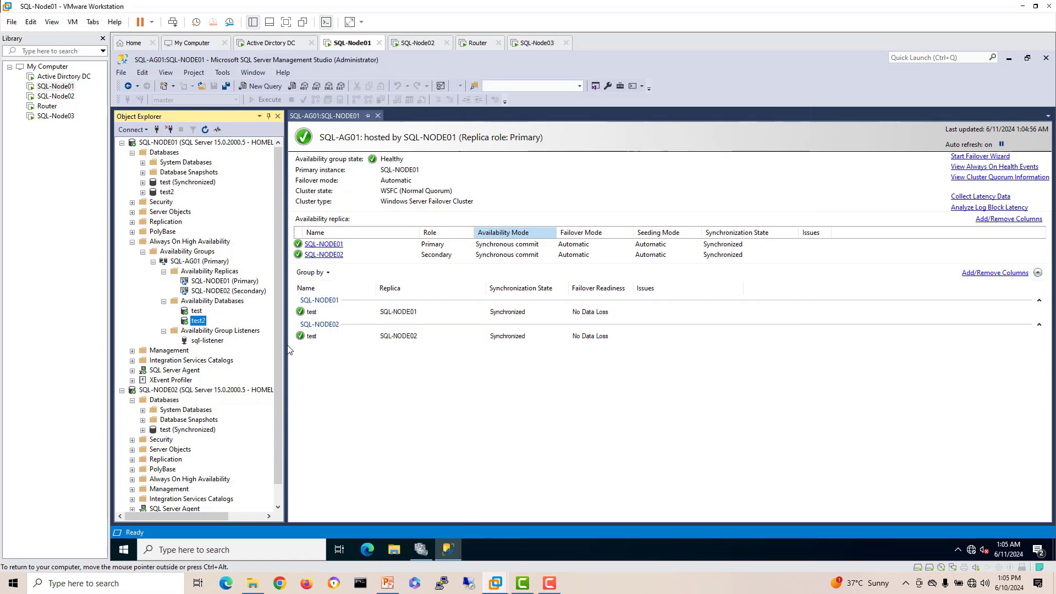
Step: Refresh the database lists on SQL-NODE02 and SQL-NODE01 to confirm test2
{"action": "left_click", "coordinate": [197, 311]}
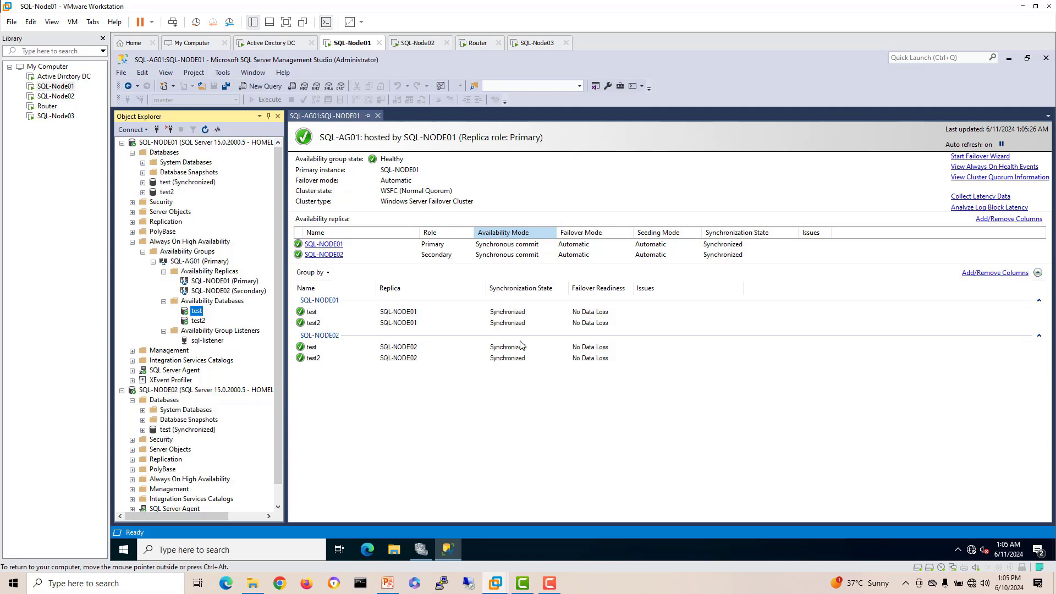
{"action": "left_click", "coordinate": [132, 242]}
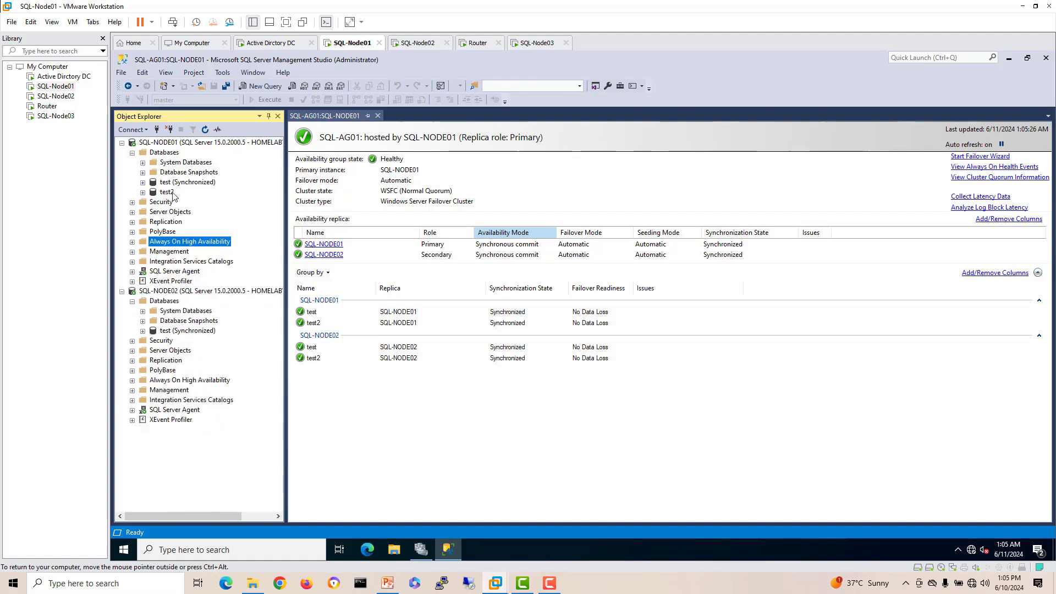
{"action": "right_click", "coordinate": [165, 302]}
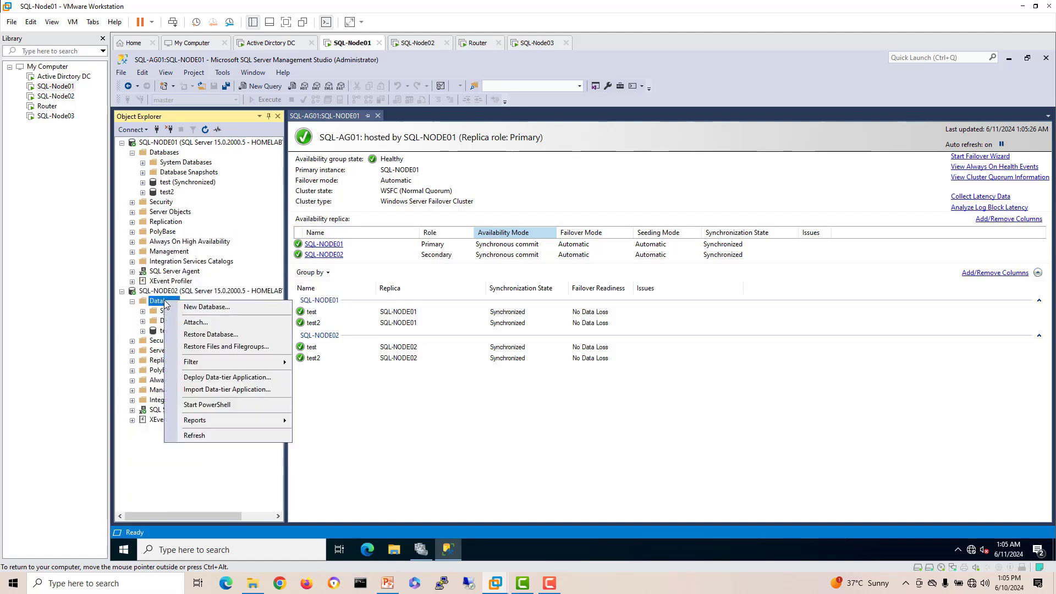
{"action": "left_click", "coordinate": [196, 436]}
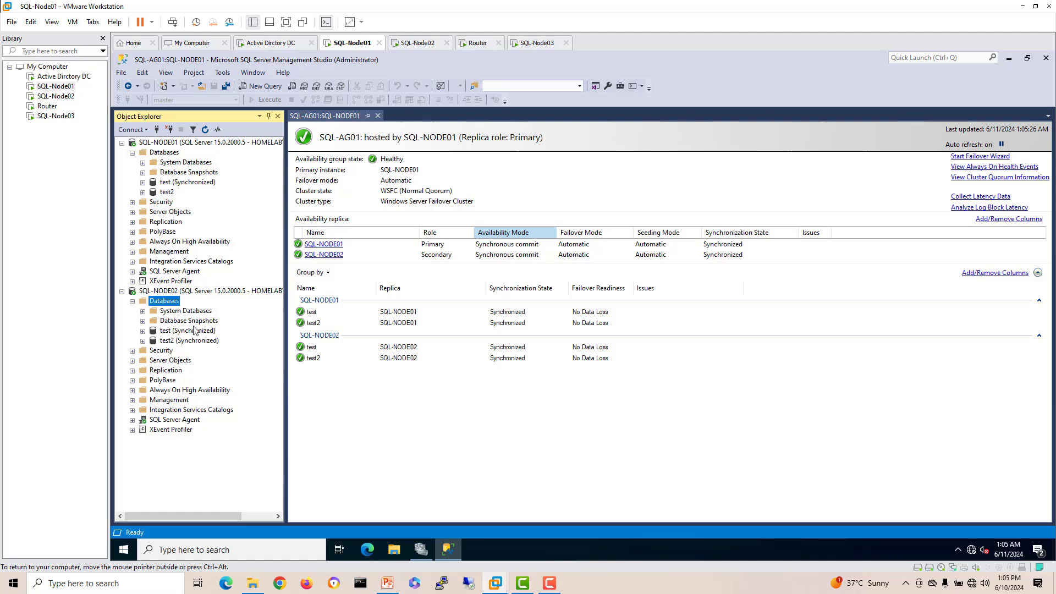
{"action": "right_click", "coordinate": [168, 154]}
{"action": "left_click", "coordinate": [209, 286]}
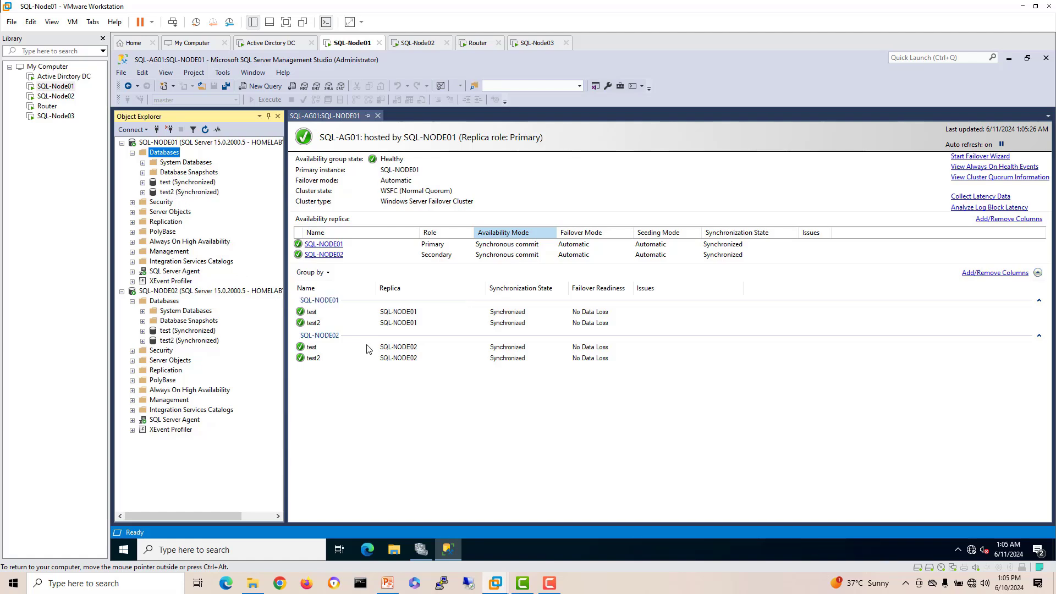
Step: On SQL-Node03, close the finished SQL Server setup window
{"action": "left_click", "coordinate": [534, 43]}
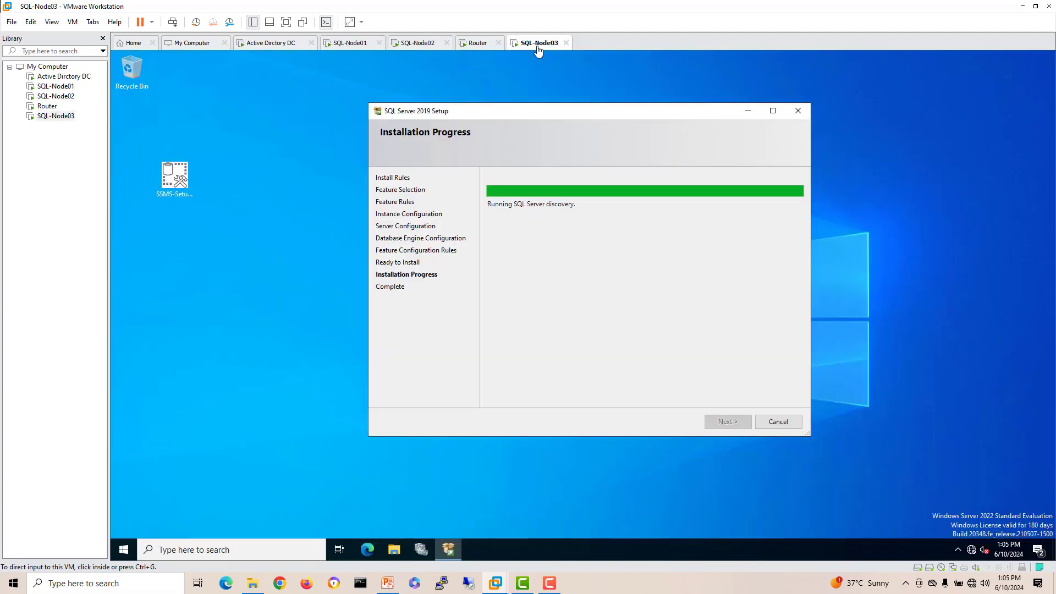
{"action": "left_click", "coordinate": [602, 166]}
{"action": "left_click_drag", "start_coordinate": [579, 116], "coordinate": [558, 108]}
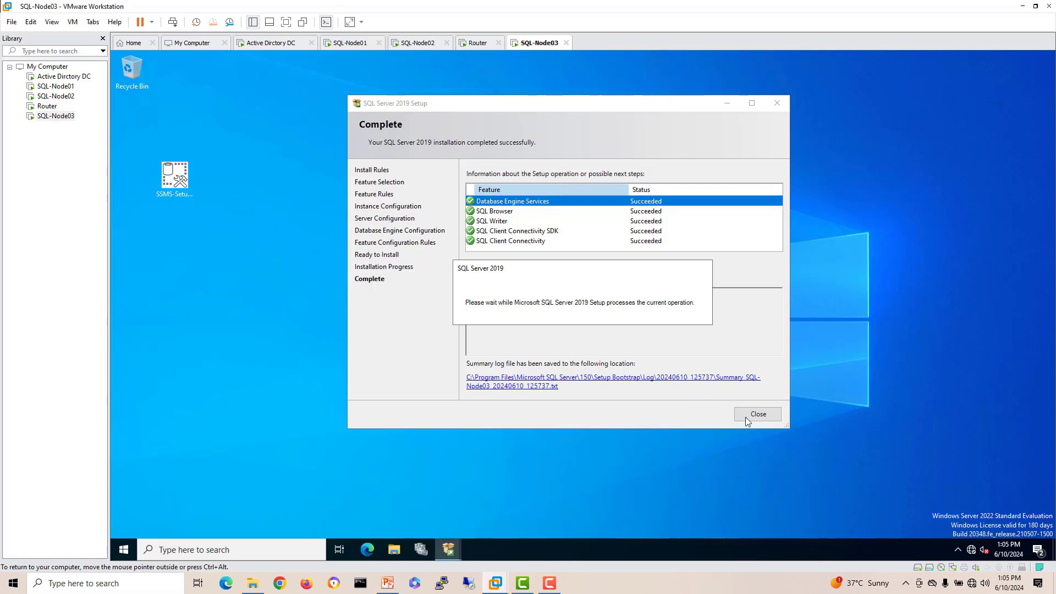
{"action": "left_click", "coordinate": [750, 416]}
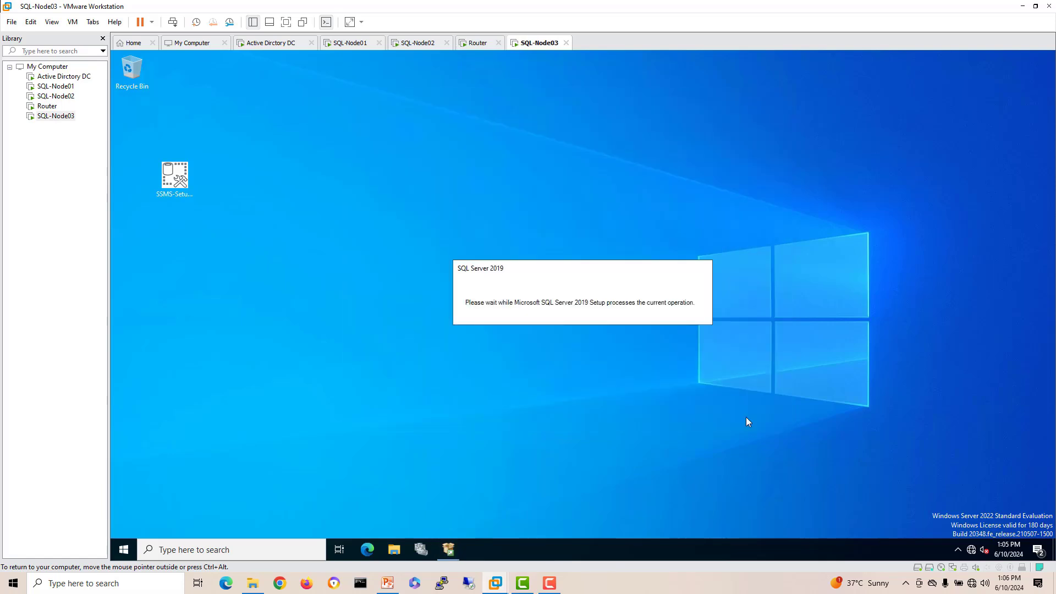
Step: Open the SQL Server Agent service properties in the Services console
{"action": "left_click", "coordinate": [195, 549]}
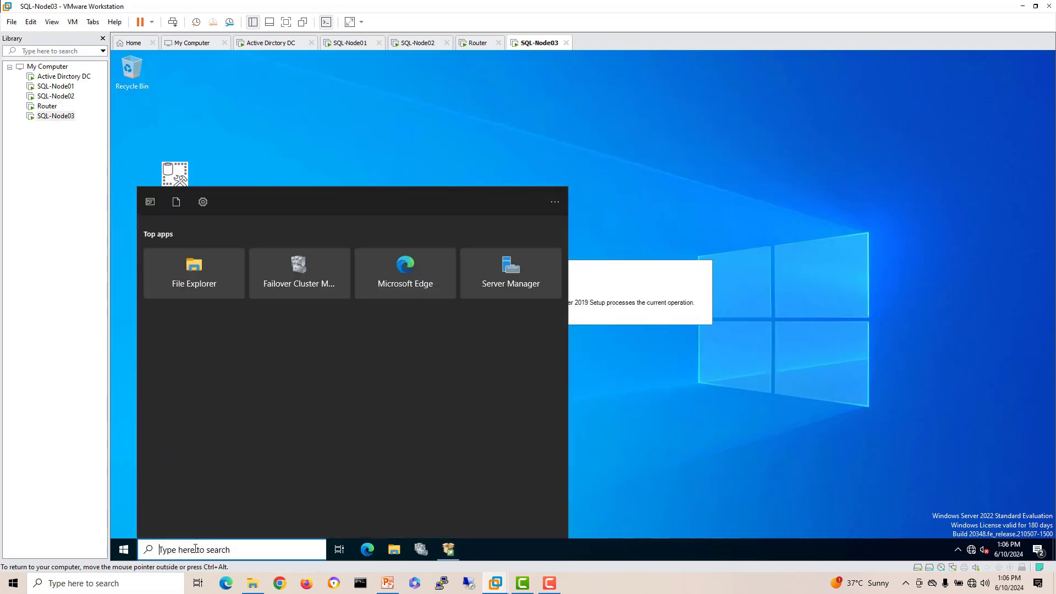
{"action": "type", "text": "serv"}
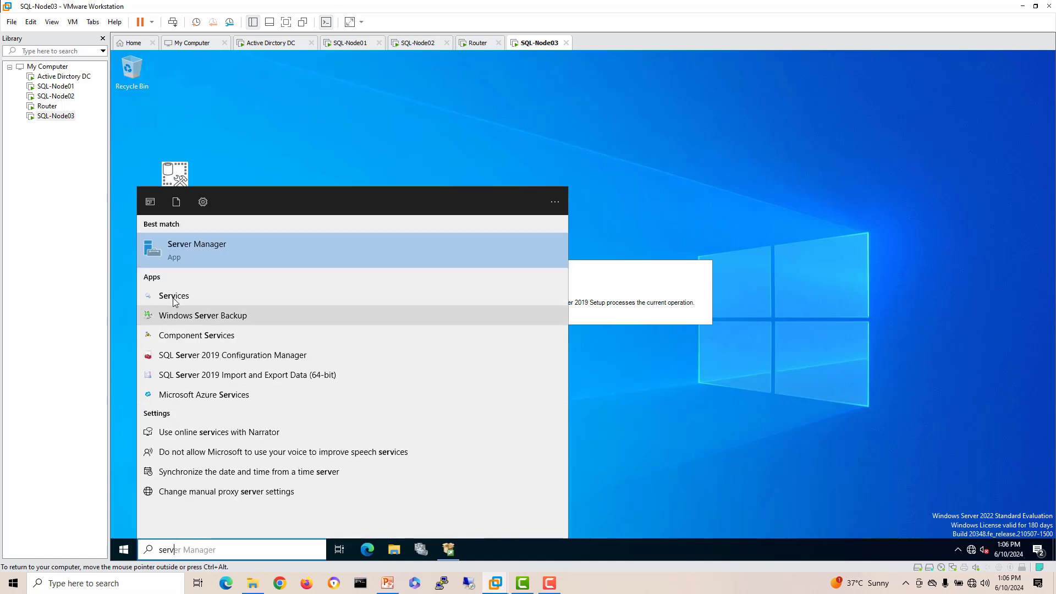
{"action": "left_click", "coordinate": [174, 297]}
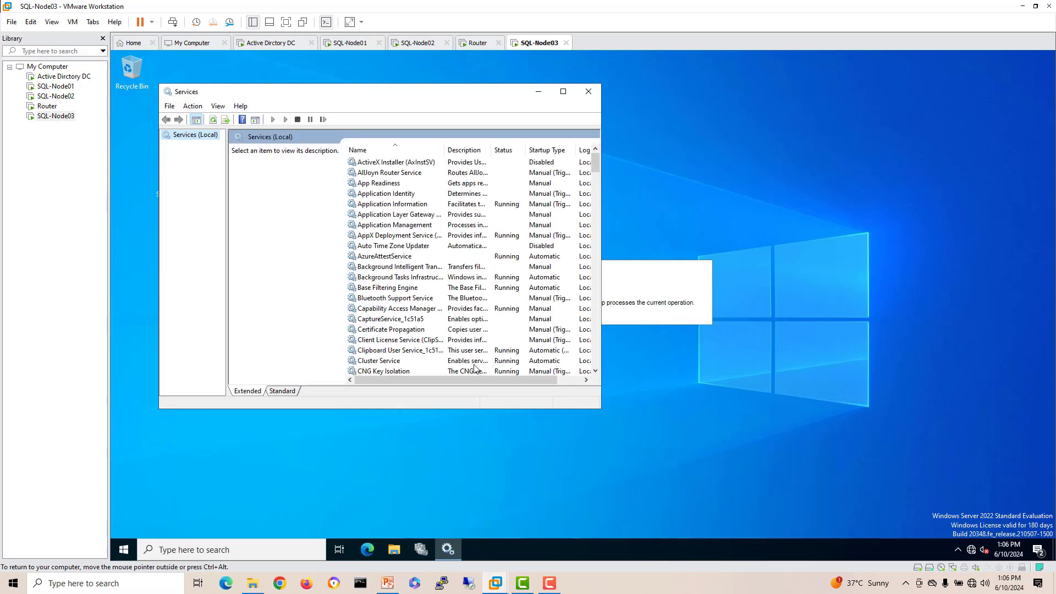
{"action": "left_click", "coordinate": [396, 309]}
{"action": "key", "text": "s"}
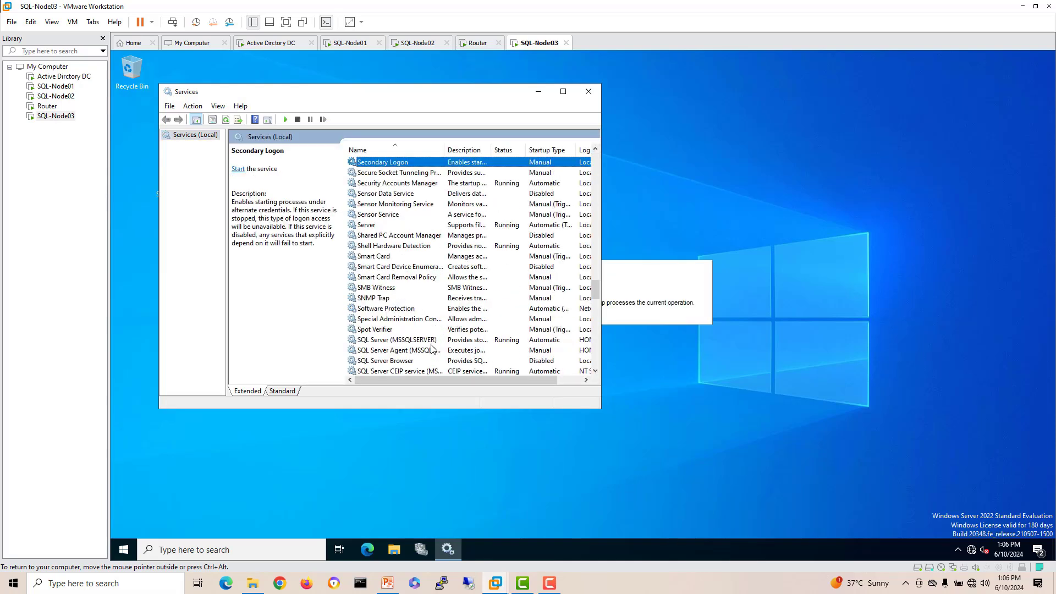
{"action": "right_click", "coordinate": [427, 351]}
{"action": "left_click", "coordinate": [460, 451]}
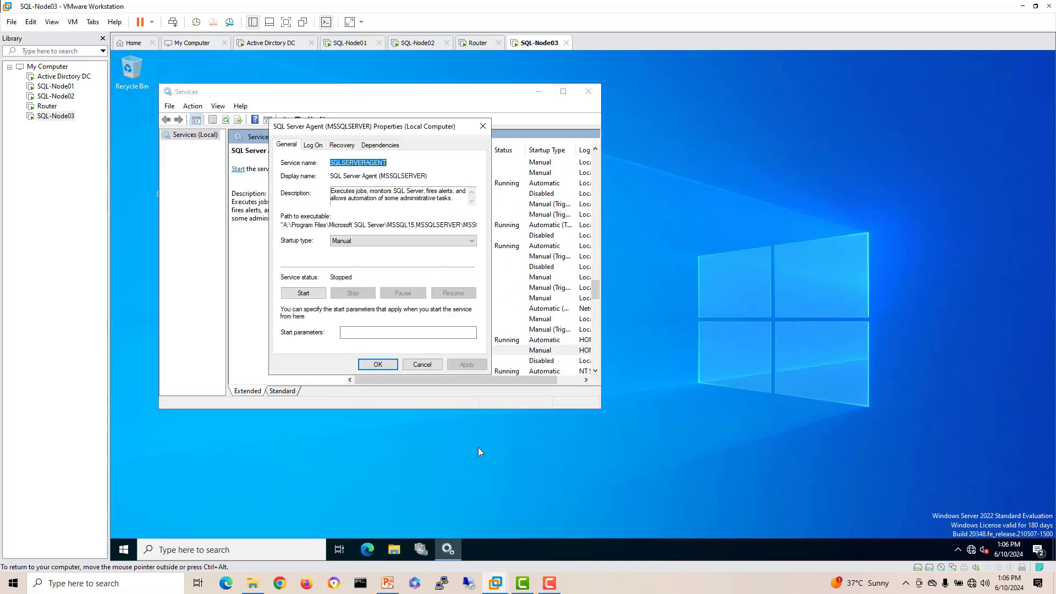
Step: Set SQL Server Agent to Automatic startup, start it, and close Services
{"action": "left_click", "coordinate": [350, 242]}
{"action": "left_click", "coordinate": [344, 258]}
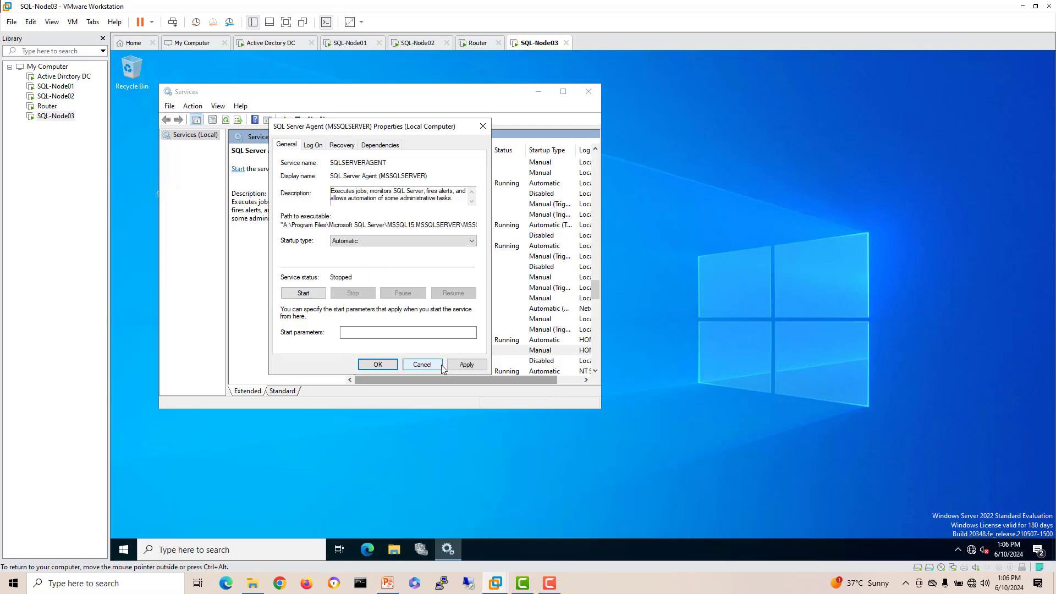
{"action": "left_click", "coordinate": [466, 365]}
{"action": "left_click", "coordinate": [303, 293]}
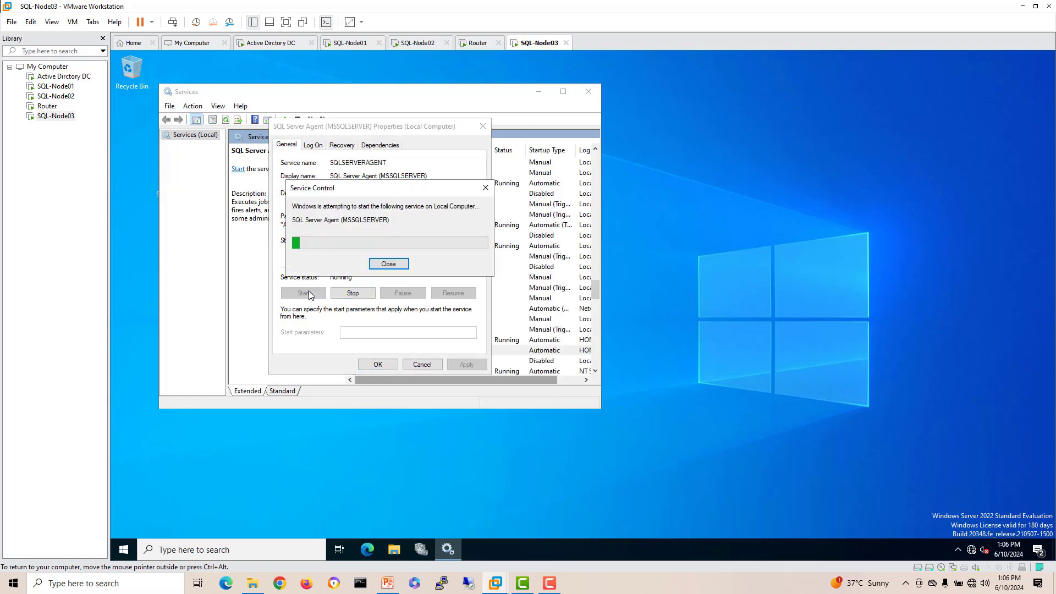
{"action": "left_click", "coordinate": [377, 364]}
{"action": "left_click", "coordinate": [589, 92]}
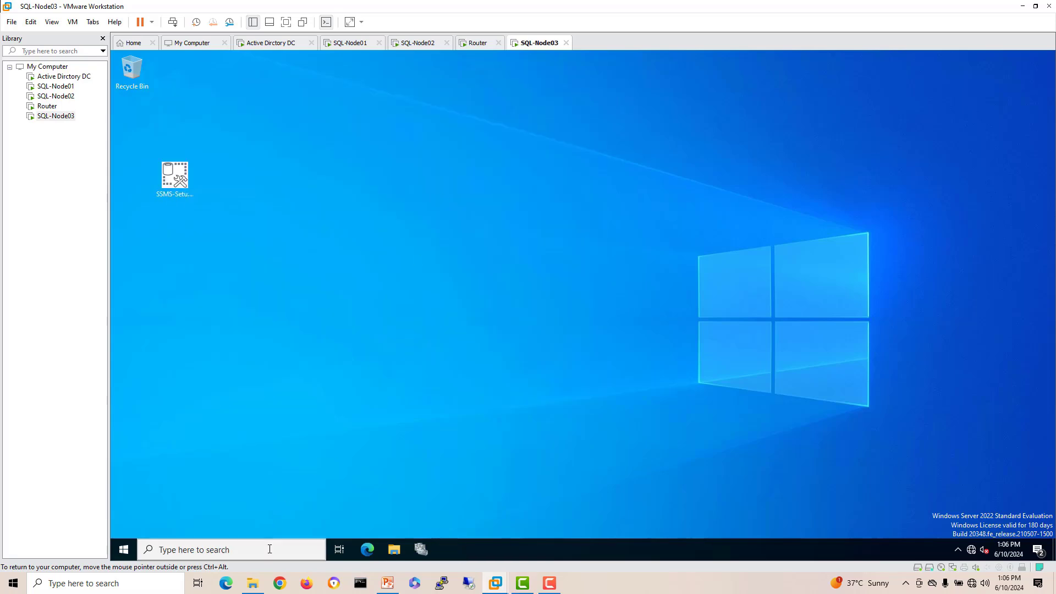
{"action": "left_click", "coordinate": [269, 549]}
Step: In SQL Server 2019 Configuration Manager, enable Always On Availability Groups for SQL Server (MSSQLSERVER)
{"action": "type", "text": "sql"}
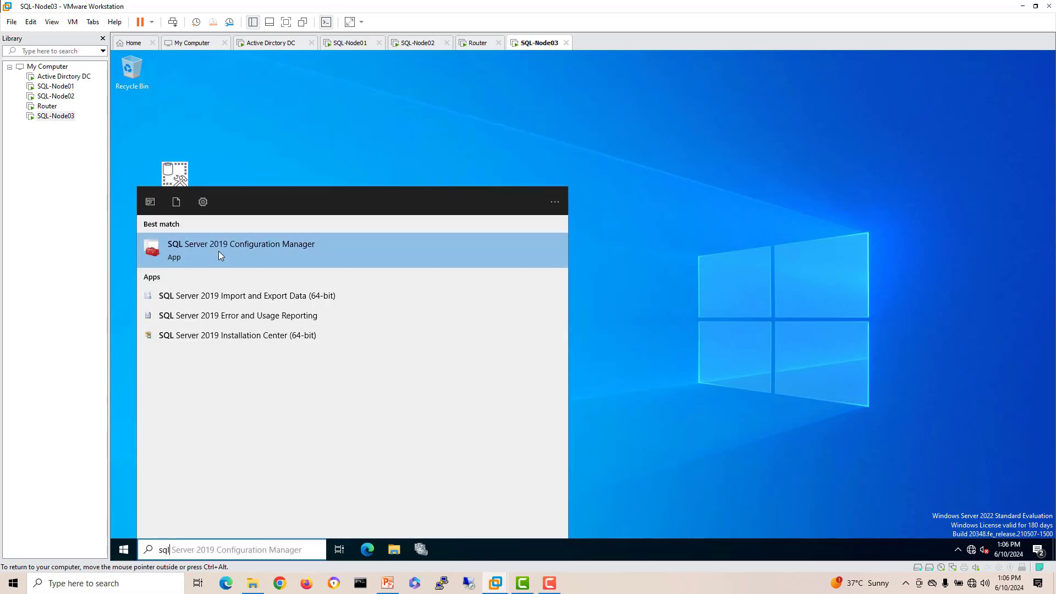
{"action": "left_click", "coordinate": [220, 254]}
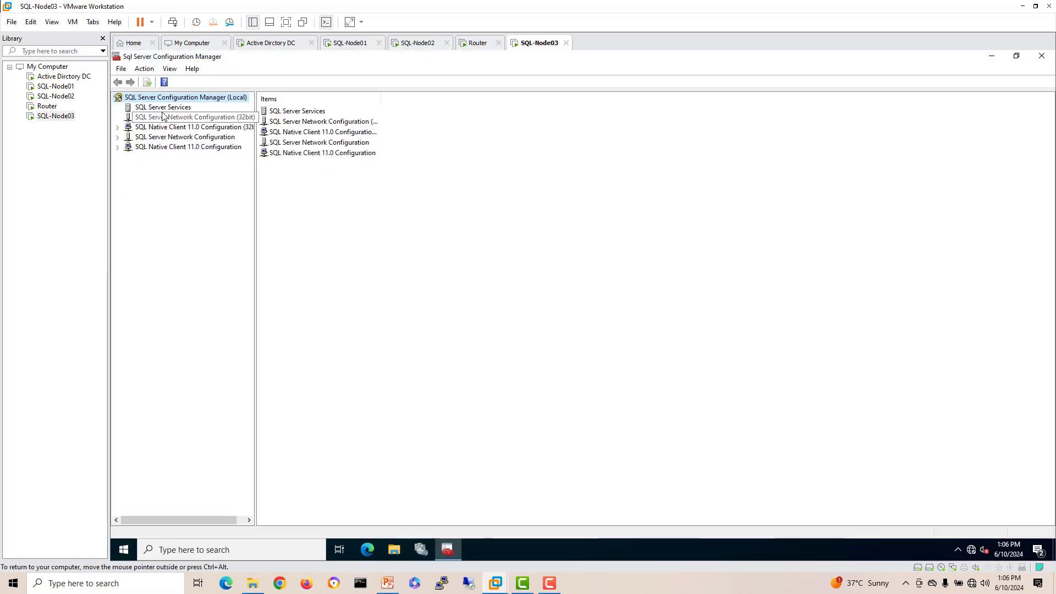
{"action": "left_click", "coordinate": [162, 108]}
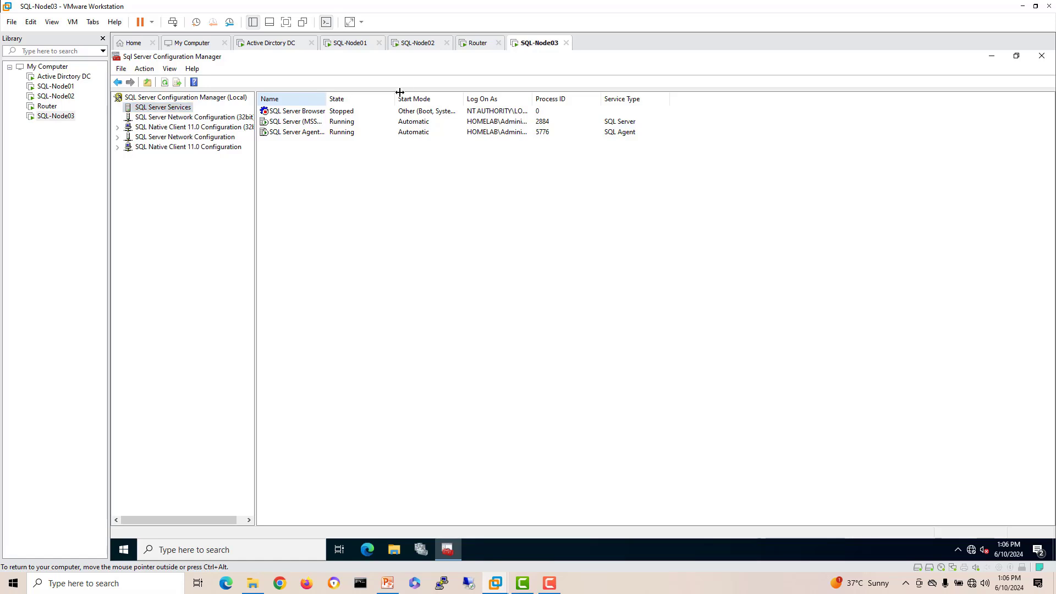
{"action": "right_click", "coordinate": [321, 123]}
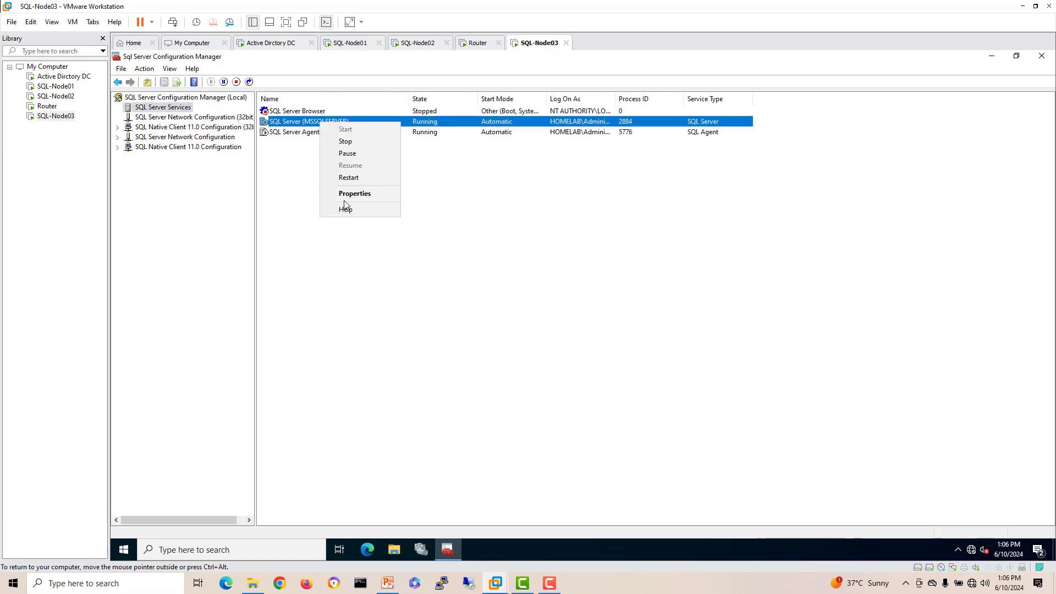
{"action": "left_click", "coordinate": [345, 193]}
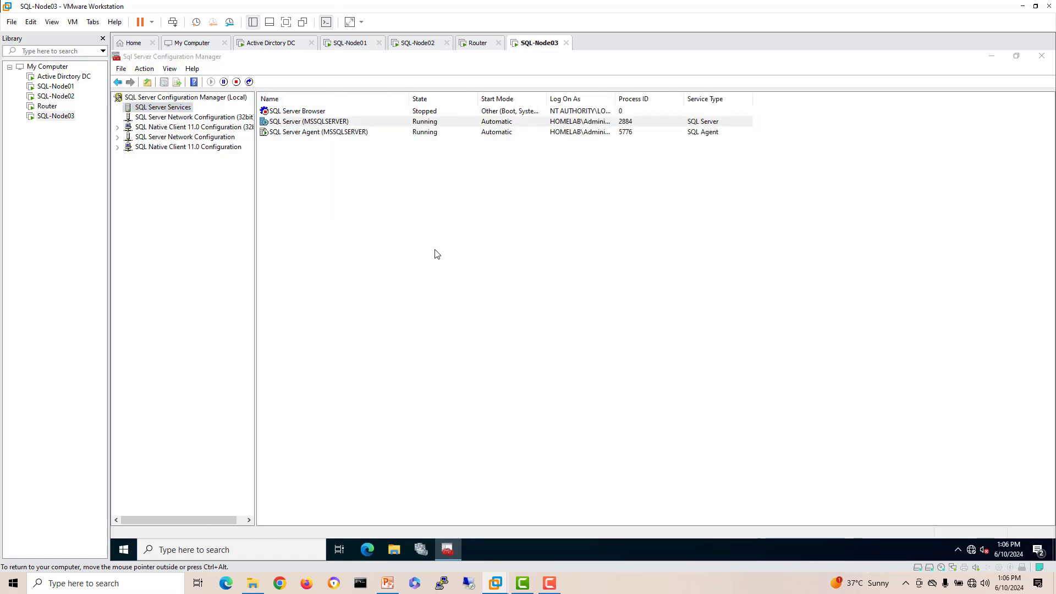
{"action": "left_click", "coordinate": [542, 185]}
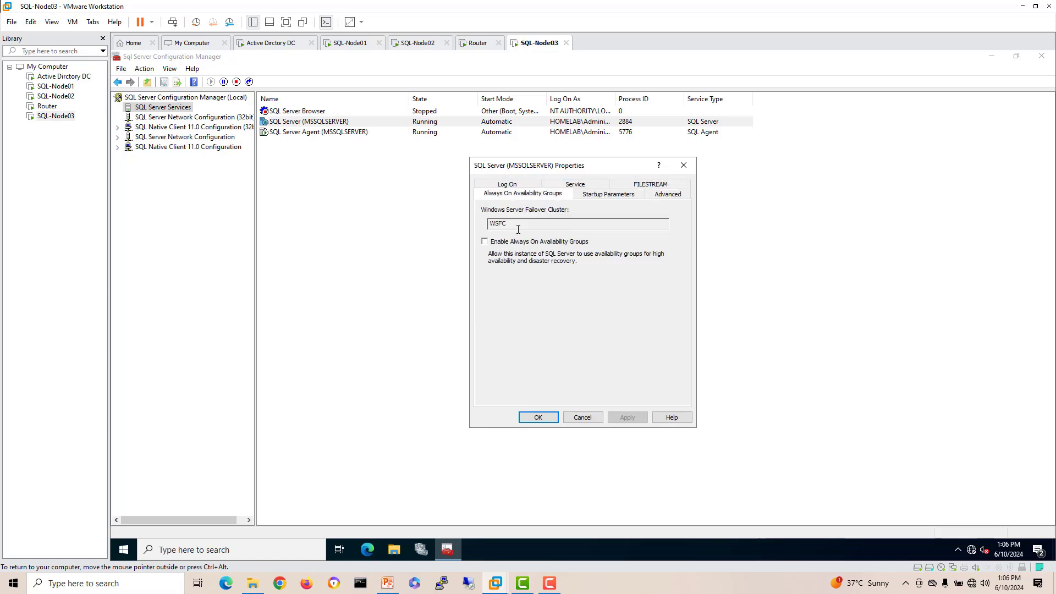
{"action": "left_click", "coordinate": [485, 242]}
{"action": "left_click", "coordinate": [628, 417]}
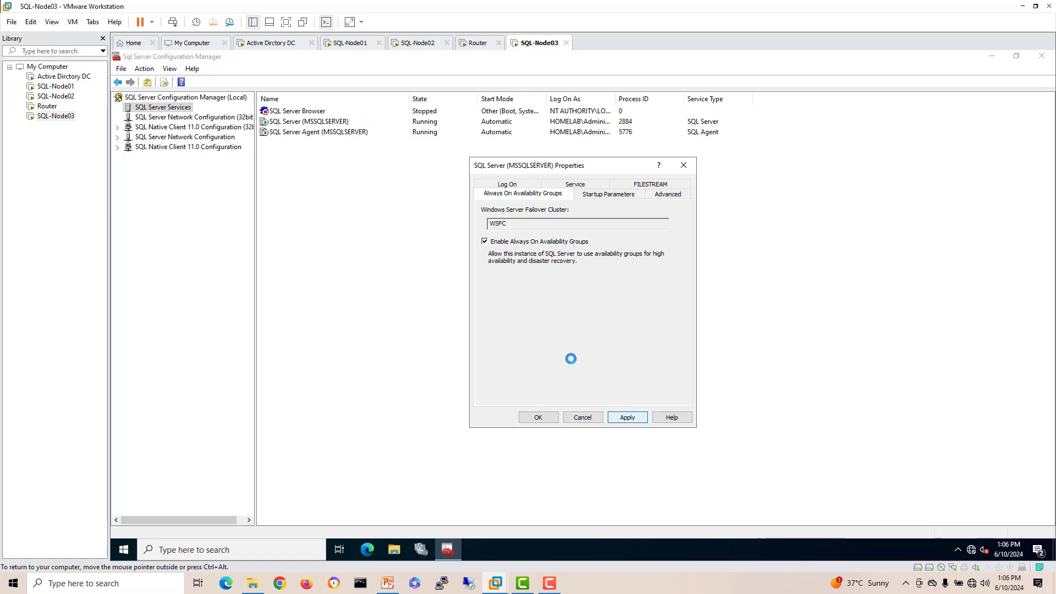
{"action": "left_click", "coordinate": [662, 339]}
{"action": "left_click", "coordinate": [538, 419]}
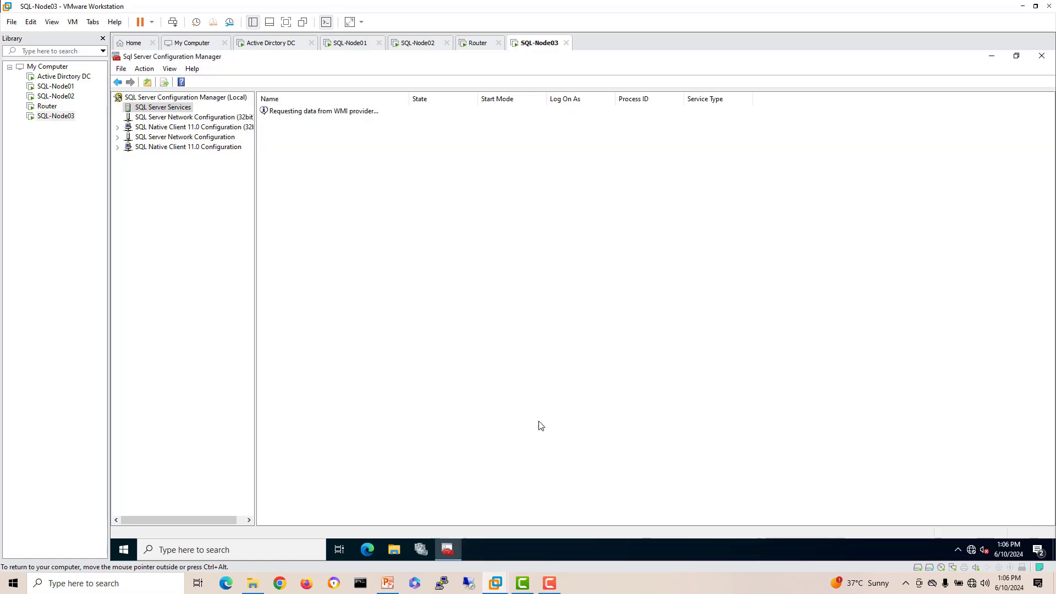
Step: Restart the SQL Server (MSSQLSERVER) service and close Configuration Manager
{"action": "right_click", "coordinate": [306, 126]}
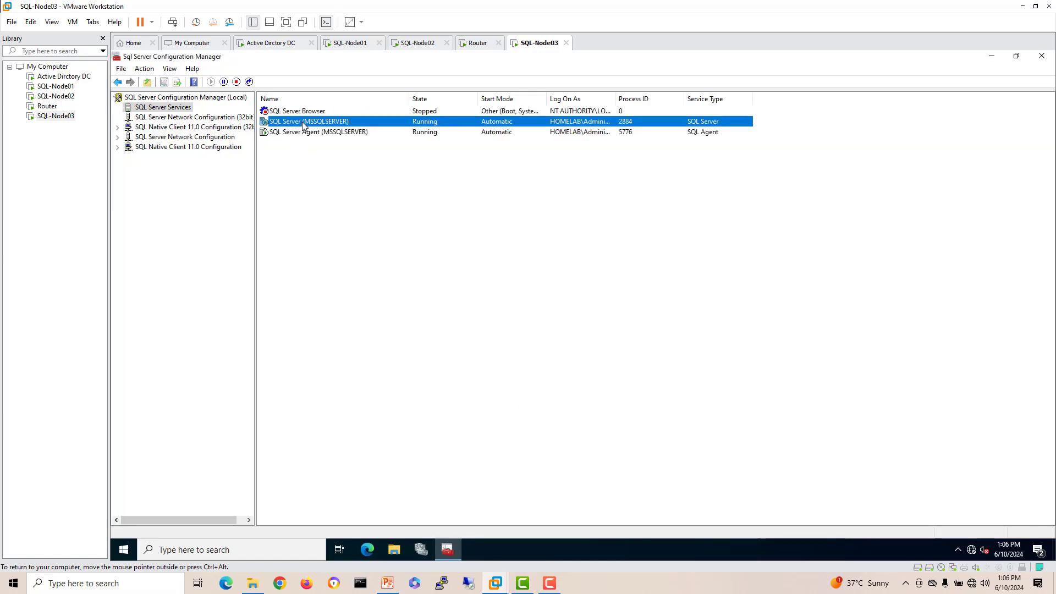
{"action": "left_click", "coordinate": [334, 179]}
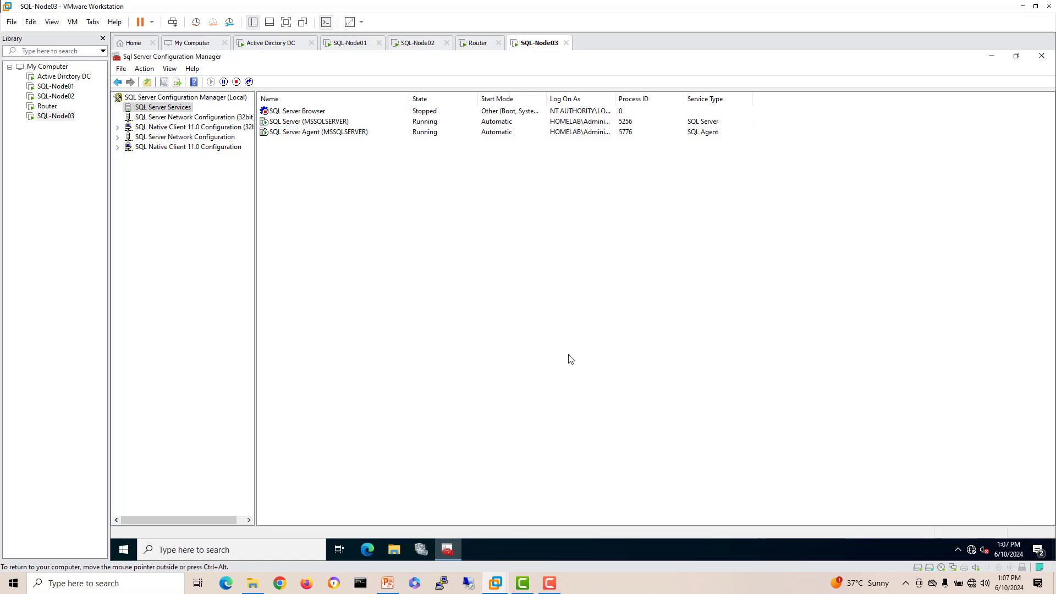
{"action": "left_click", "coordinate": [1041, 55]}
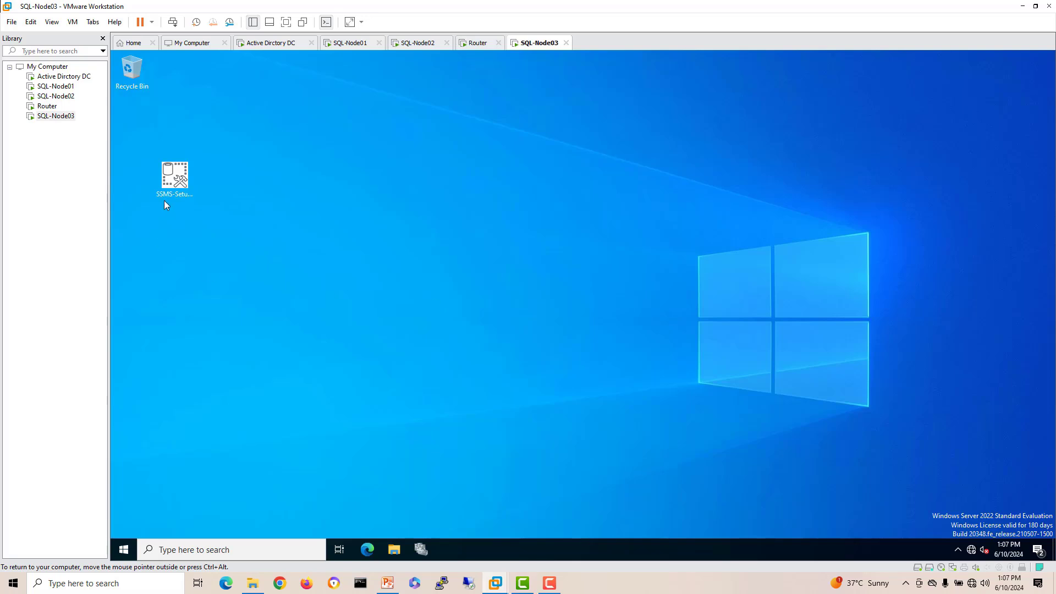
Step: Launch SSMS-Setup-ENU, install SSMS 18.12, and move the installer window aside
{"action": "double_click", "coordinate": [174, 180]}
{"action": "left_click_drag", "start_coordinate": [174, 180], "coordinate": [135, 127]}
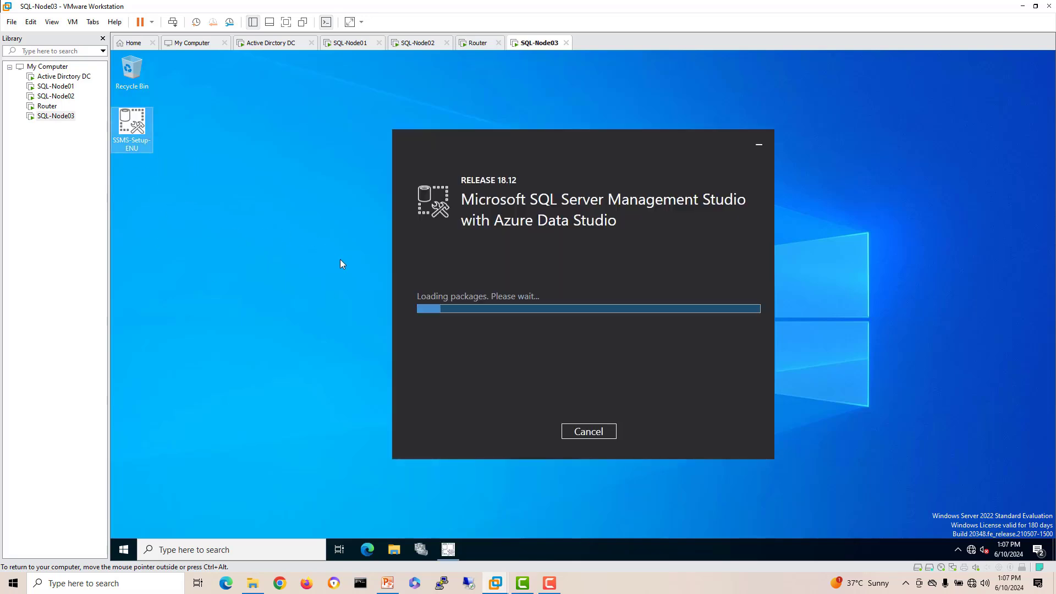
{"action": "left_click", "coordinate": [543, 430]}
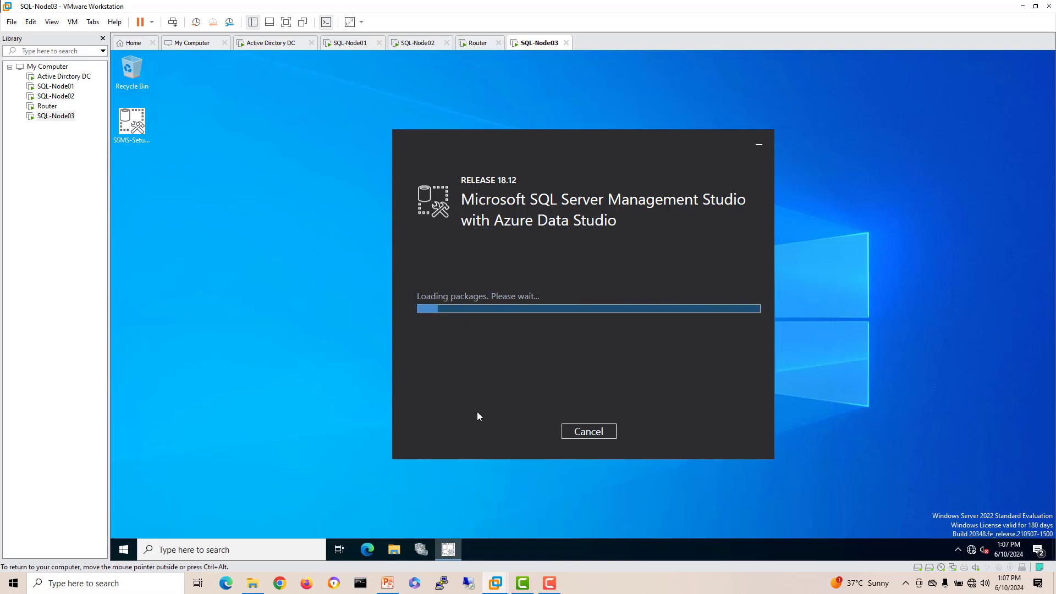
{"action": "left_click", "coordinate": [555, 138]}
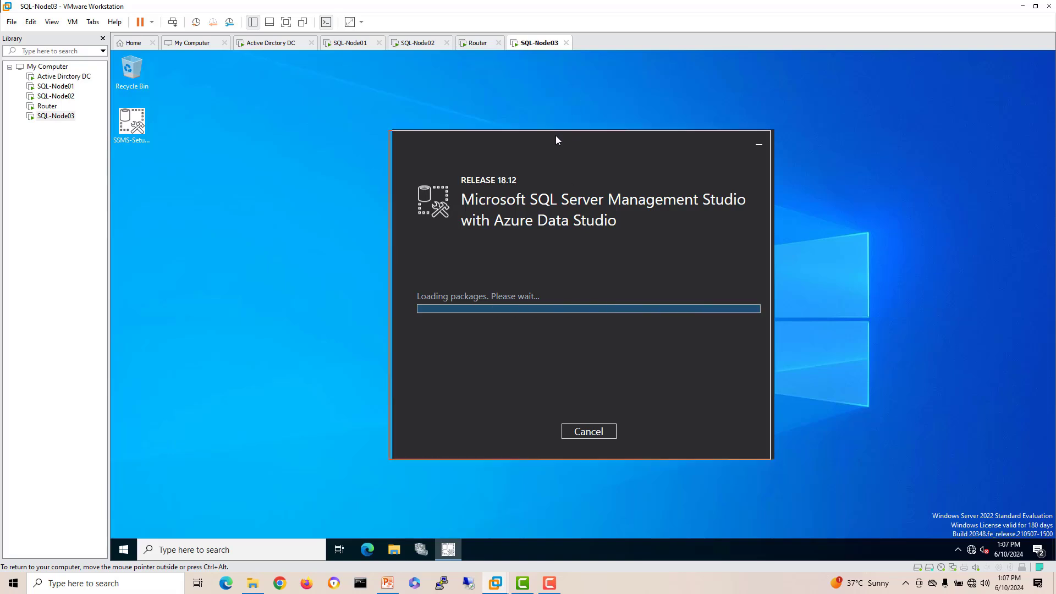
{"action": "left_click_drag", "start_coordinate": [557, 136], "coordinate": [520, 107]}
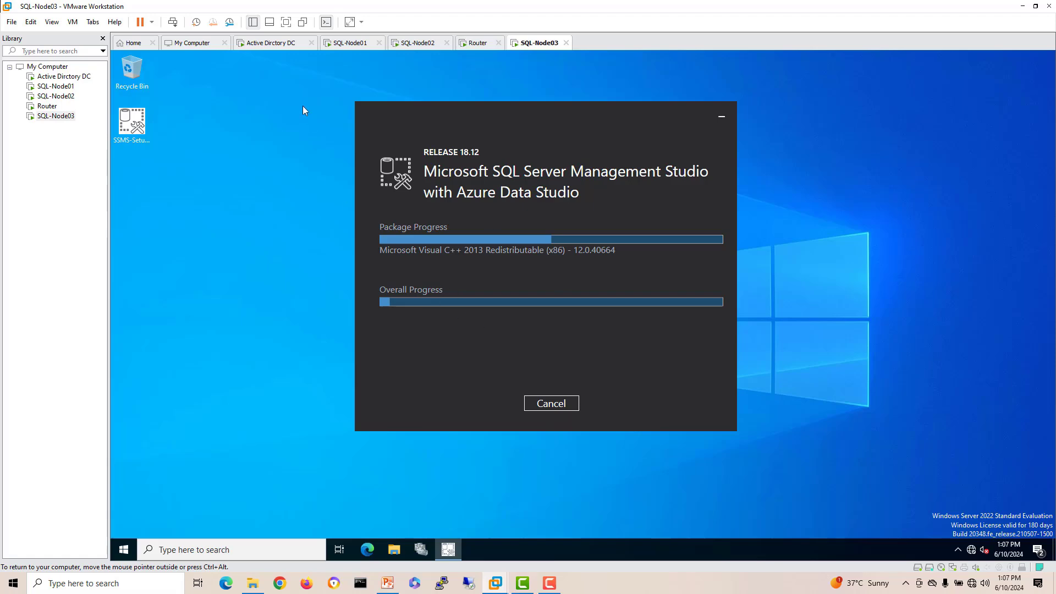
Step: On SQL-Node01, expand Always On High Availability, select sql-listener, and close the SQL-AG01 dashboard
{"action": "left_click", "coordinate": [351, 46]}
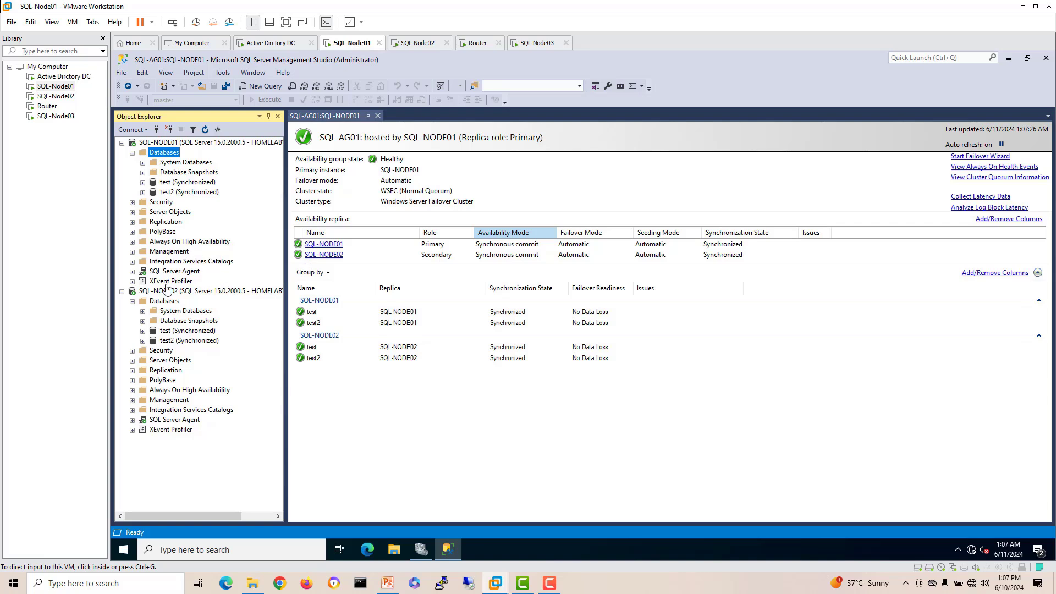
{"action": "left_click", "coordinate": [191, 262]}
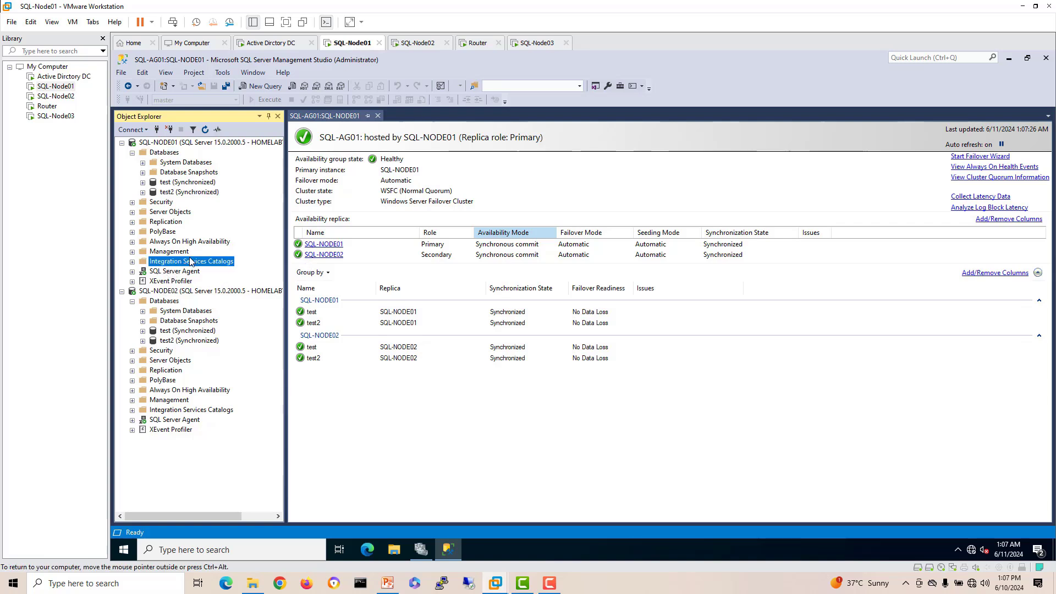
{"action": "left_click", "coordinate": [184, 243]}
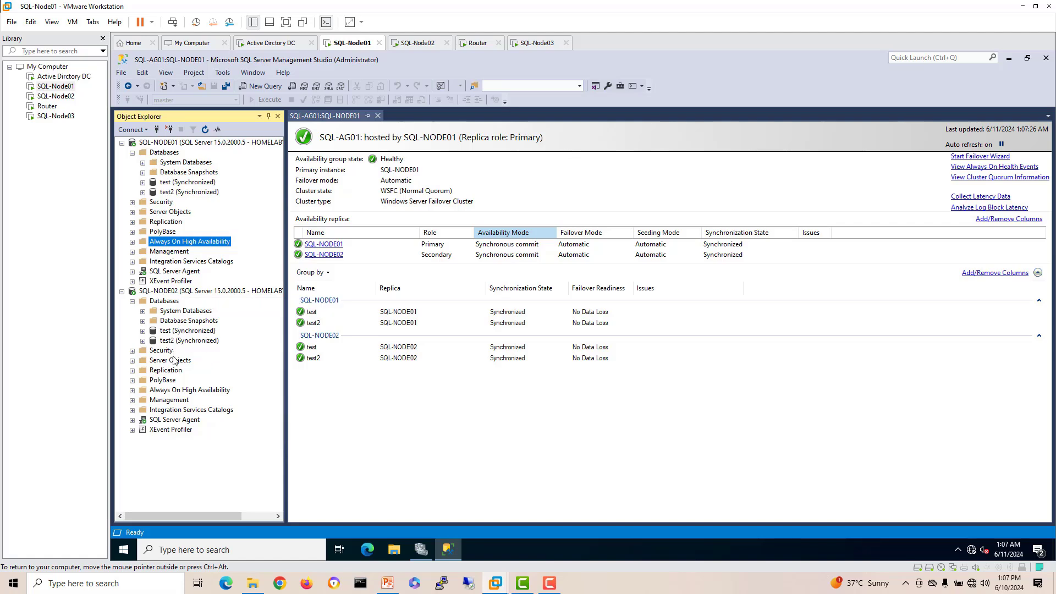
{"action": "left_click", "coordinate": [132, 242]}
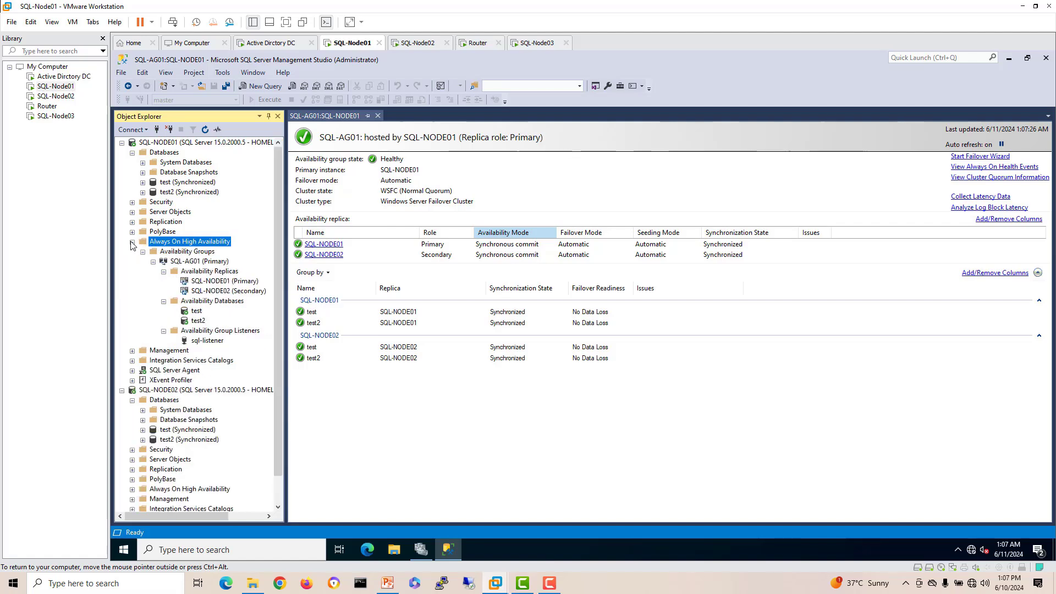
{"action": "left_click", "coordinate": [202, 342]}
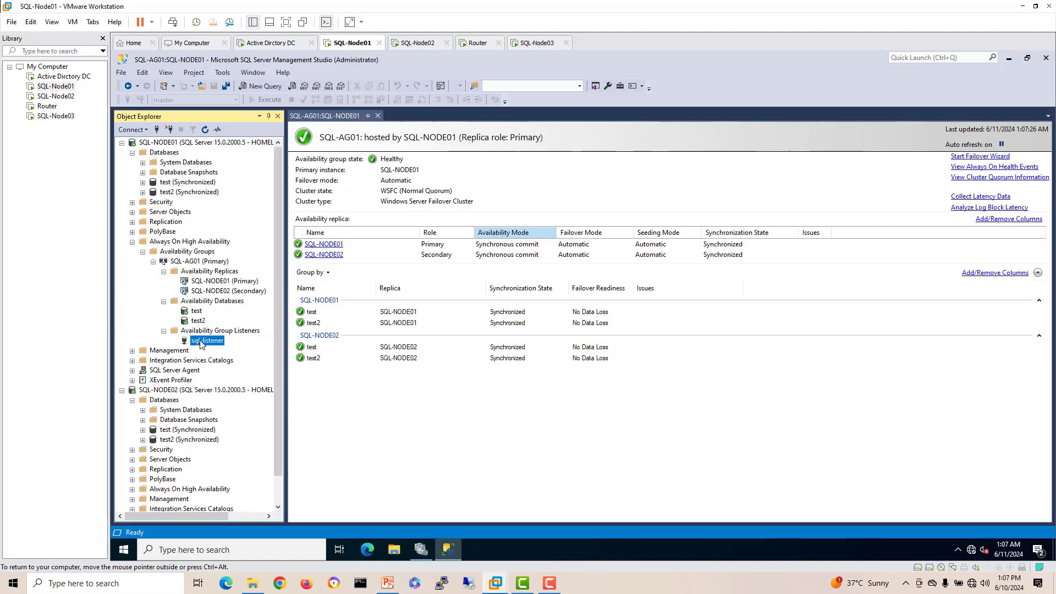
{"action": "left_click", "coordinate": [378, 116]}
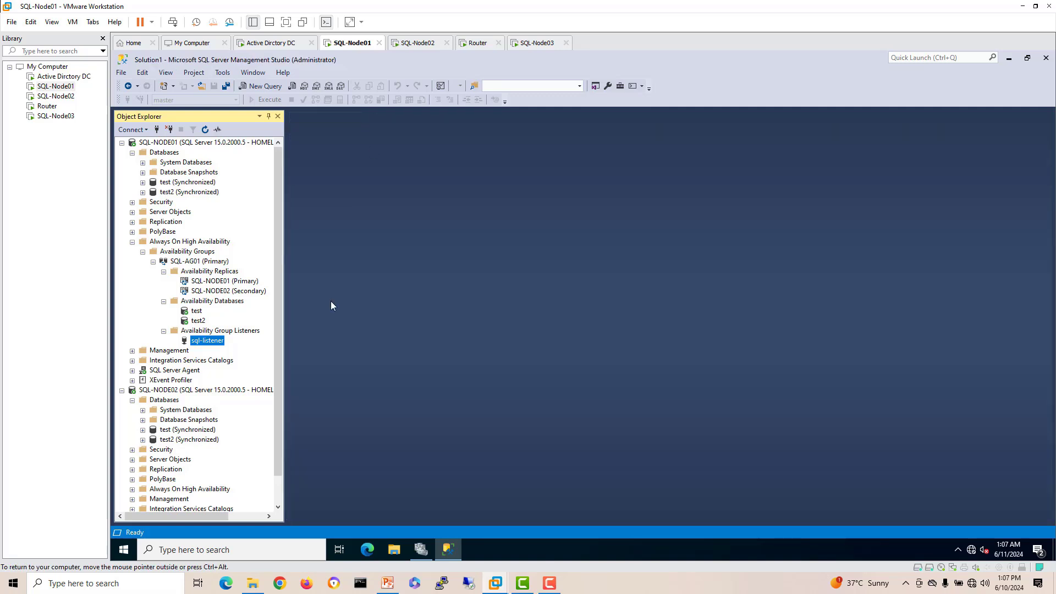
Step: View sql-listener's properties showing 10.10.10.6 on 10.10.10.0/24, then switch to the PowerPoint slide
{"action": "right_click", "coordinate": [204, 342]}
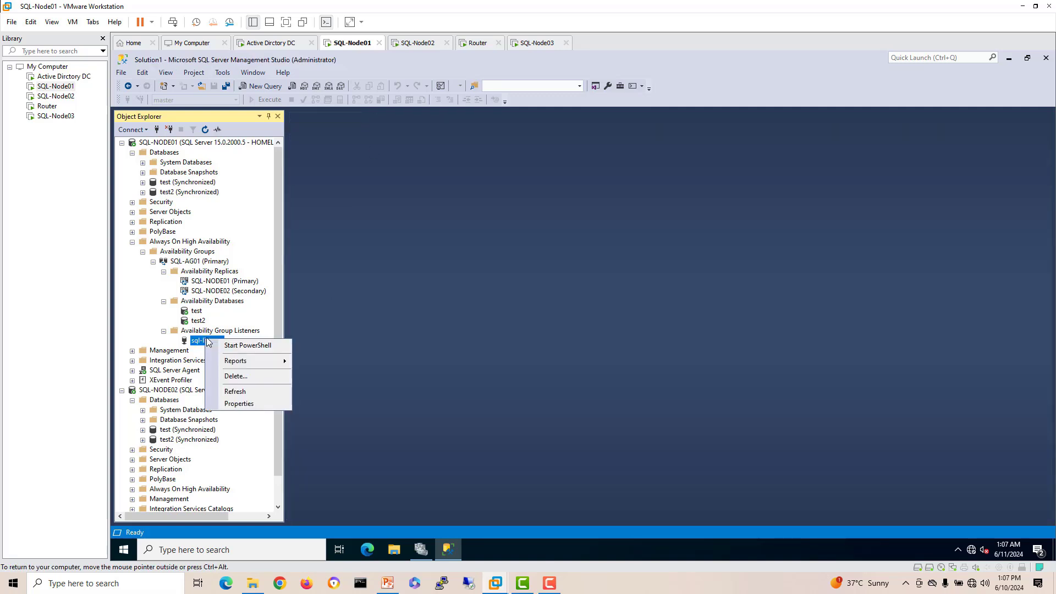
{"action": "left_click", "coordinate": [234, 404]}
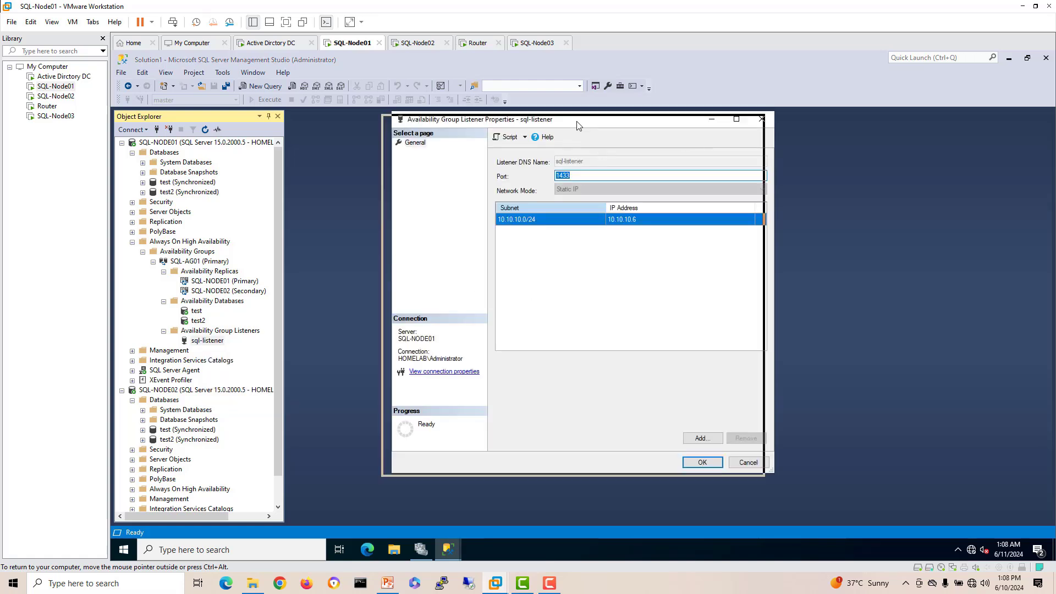
{"action": "left_click_drag", "start_coordinate": [577, 121], "coordinate": [508, 142]}
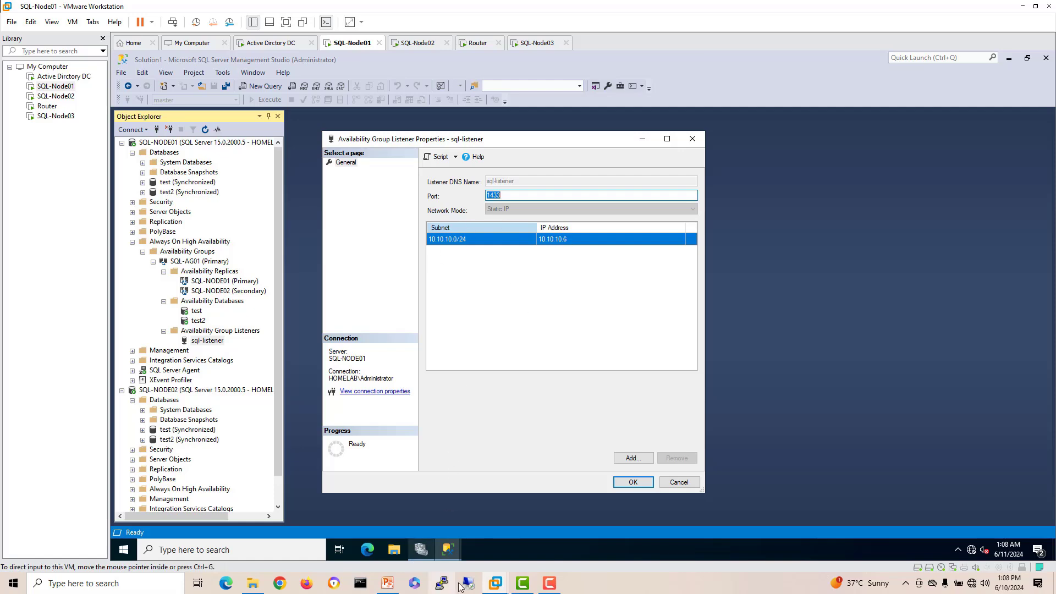
{"action": "left_click", "coordinate": [388, 583]}
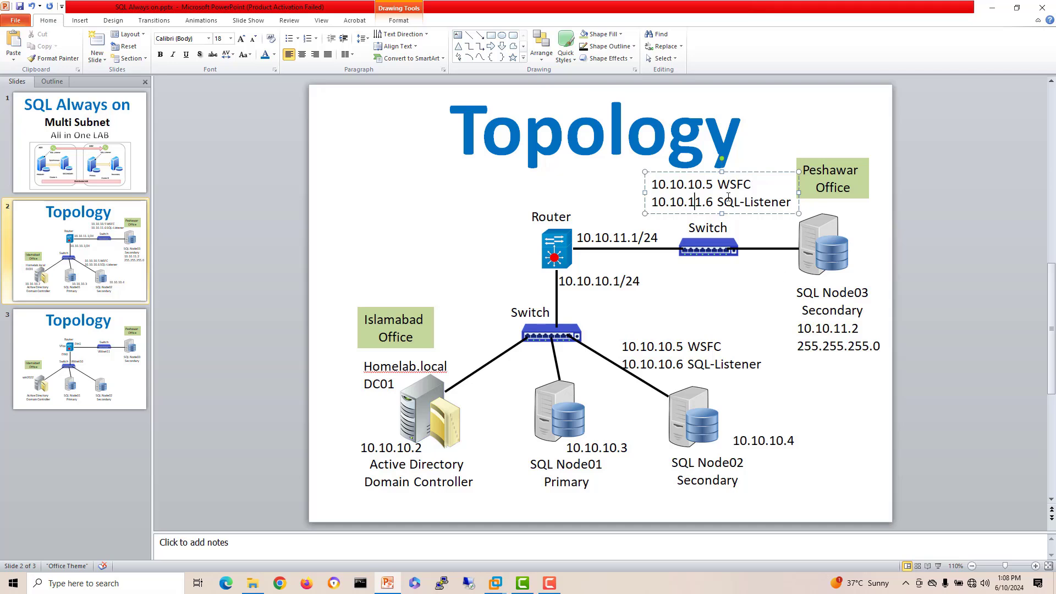
{"action": "left_click_drag", "start_coordinate": [655, 202], "coordinate": [792, 201]}
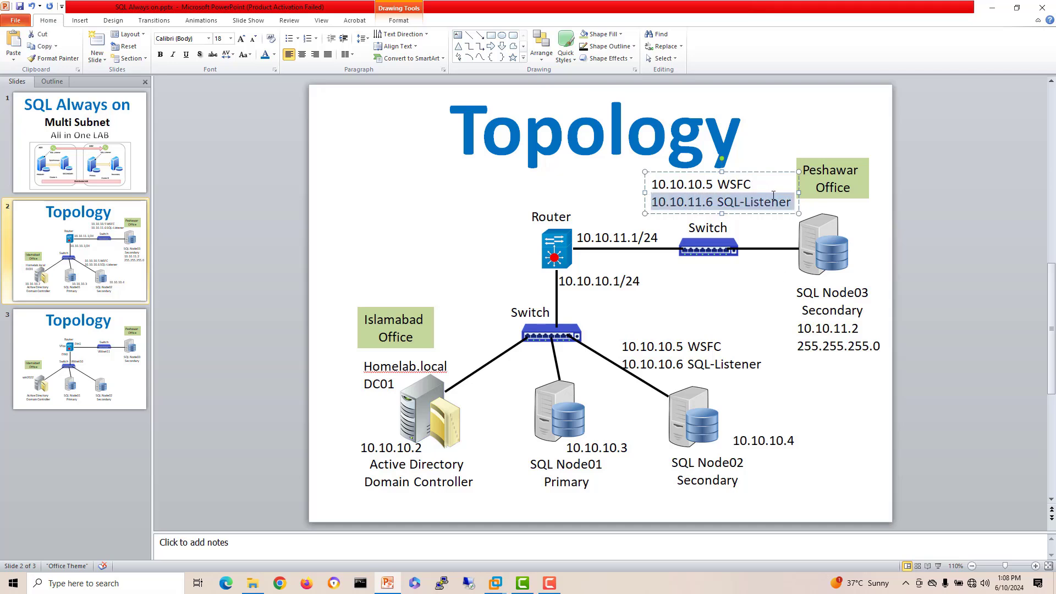
{"action": "left_click", "coordinate": [772, 201]}
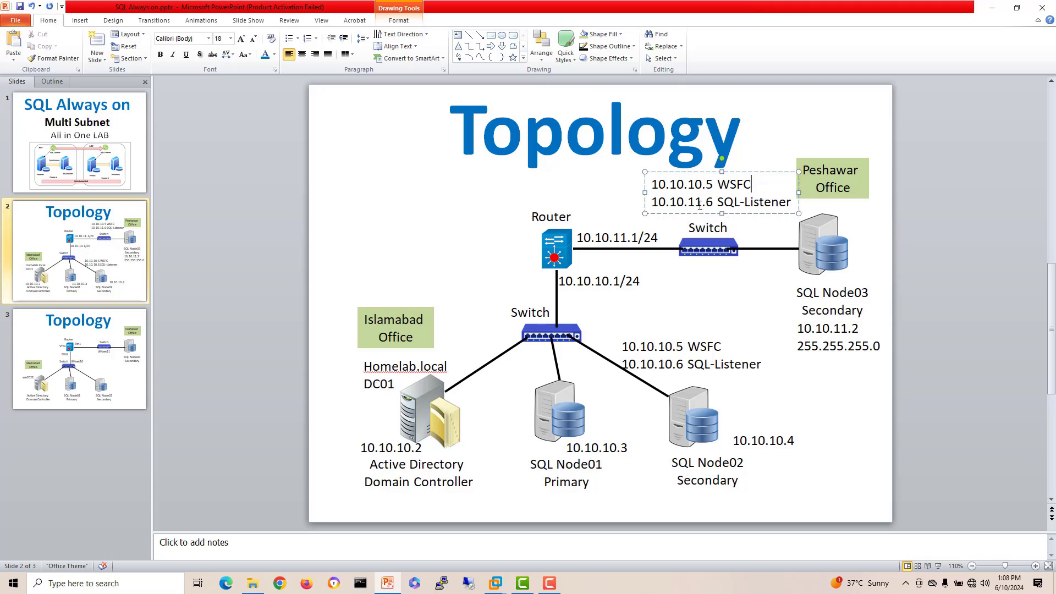
{"action": "left_click", "coordinate": [792, 205]}
Step: Back on SQL-Node01, add a listener IP address on subnet 10.10.11.0/24
{"action": "mouse_move", "coordinate": [491, 583]}
{"action": "left_click", "coordinate": [490, 523]}
{"action": "left_click", "coordinate": [470, 293]}
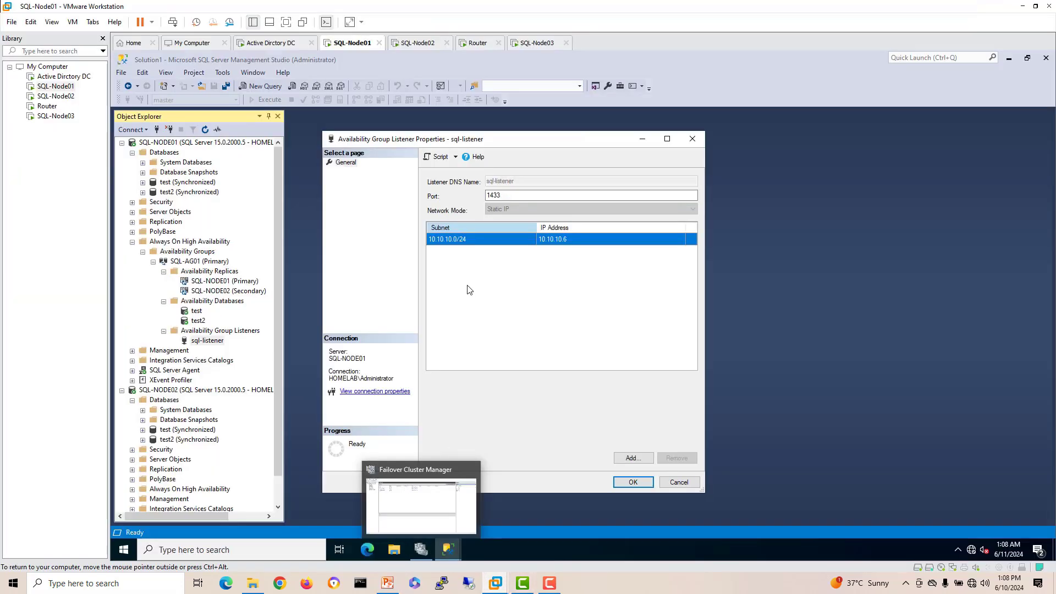
{"action": "left_click", "coordinate": [632, 458]}
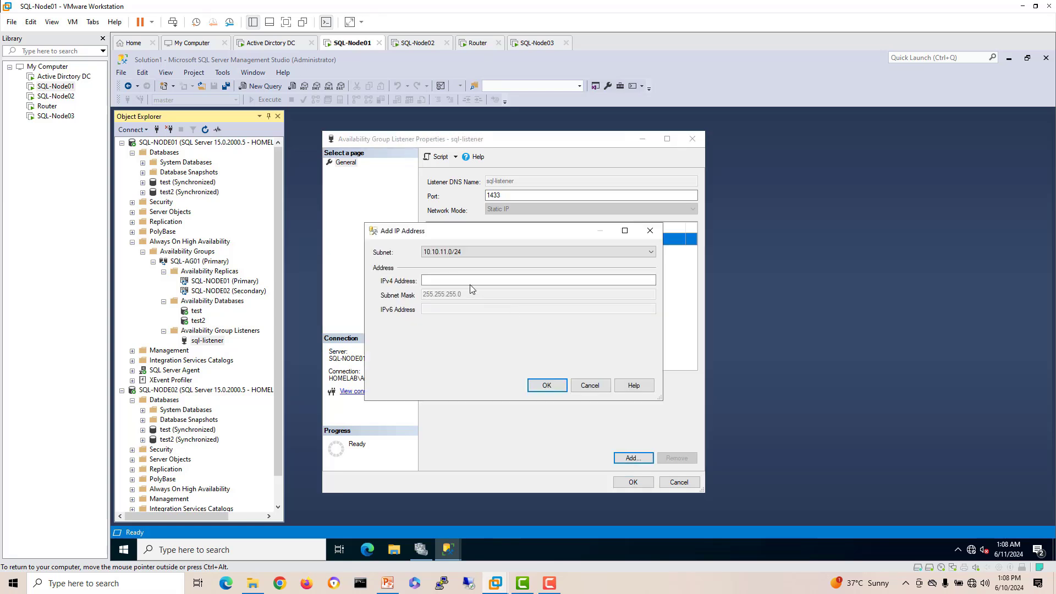
{"action": "left_click", "coordinate": [470, 281]}
{"action": "left_click", "coordinate": [457, 254]}
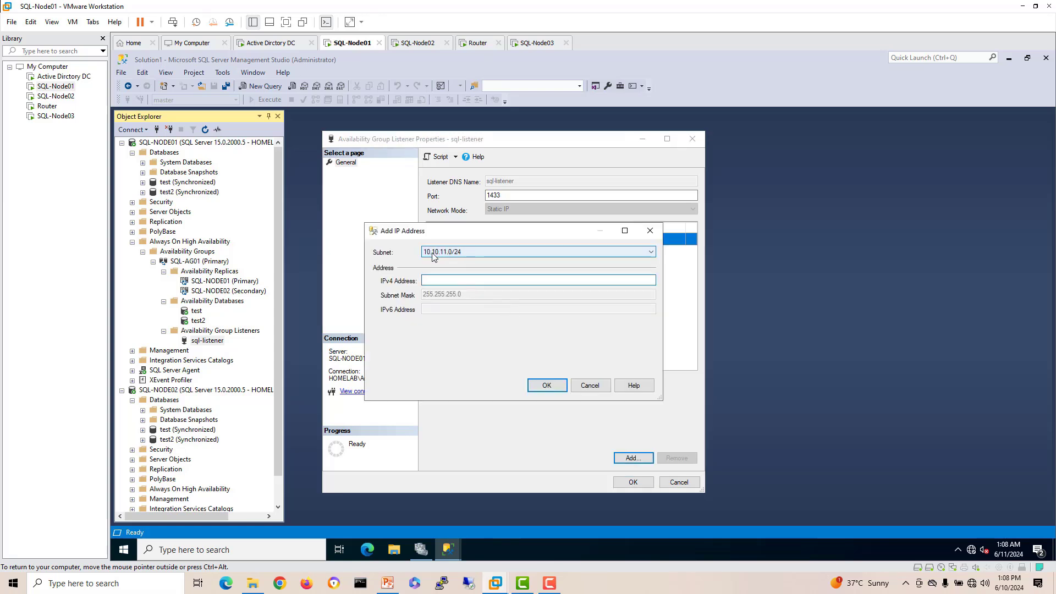
{"action": "left_click", "coordinate": [460, 251]}
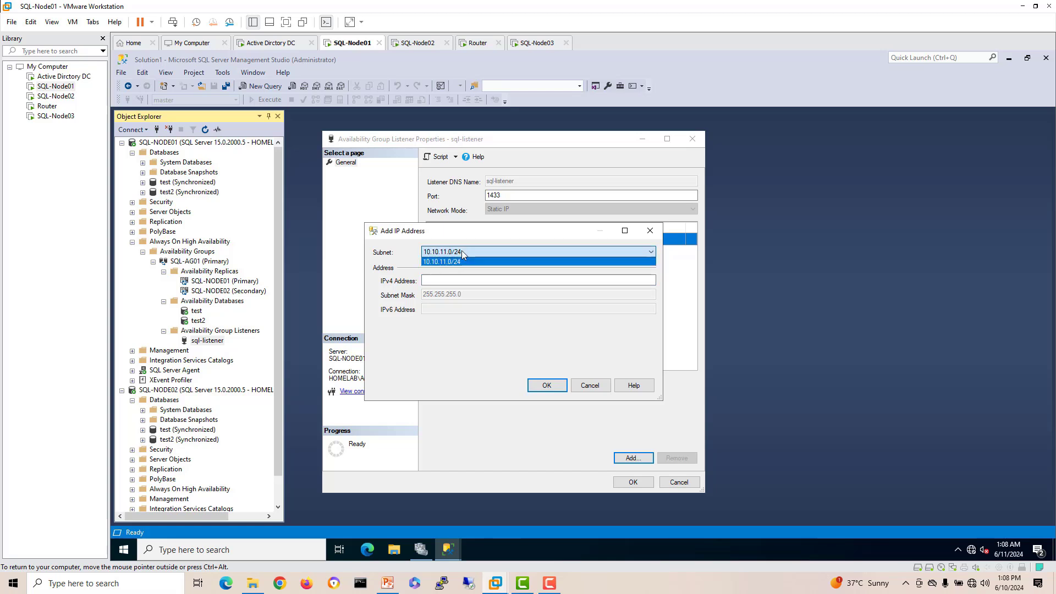
{"action": "left_click", "coordinate": [451, 258]}
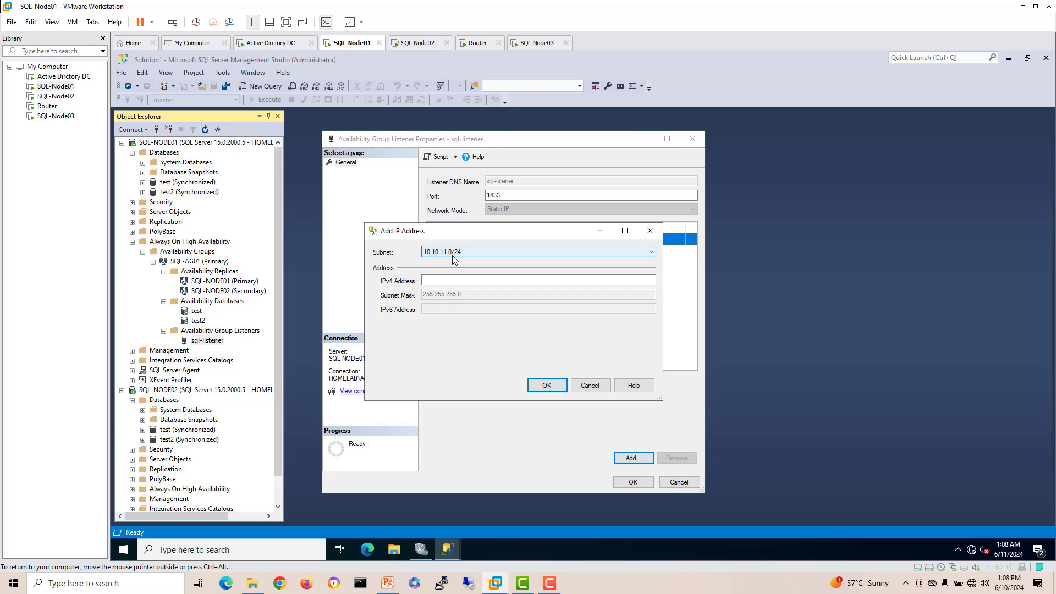
Step: Enter IPv4 address 10.10.11.6, confirm it, and apply the listener properties
{"action": "left_click", "coordinate": [439, 281]}
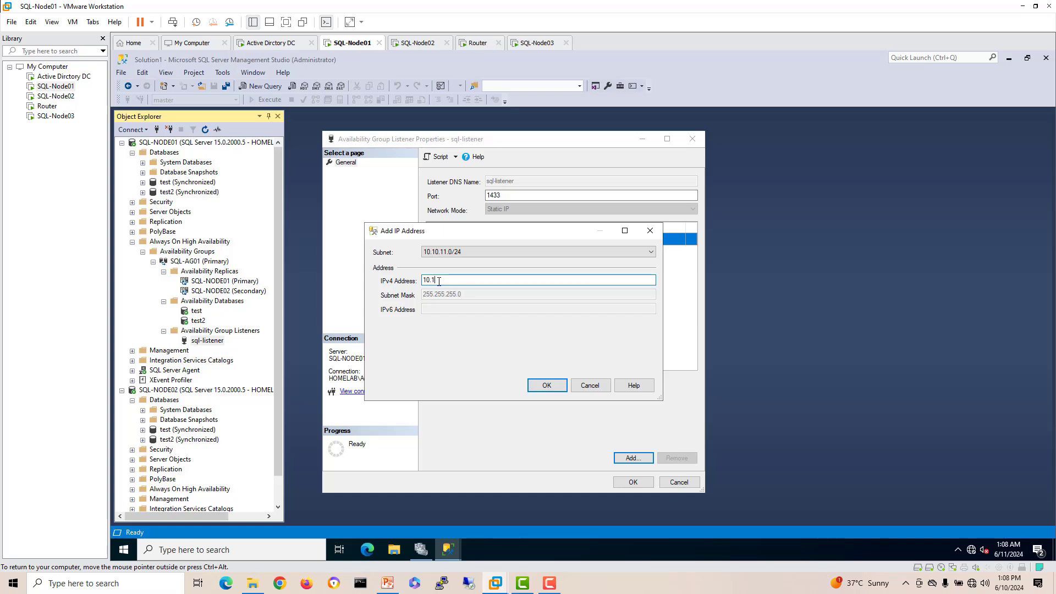
{"action": "type", "text": "10.10.11.6"}
{"action": "left_click", "coordinate": [547, 387]}
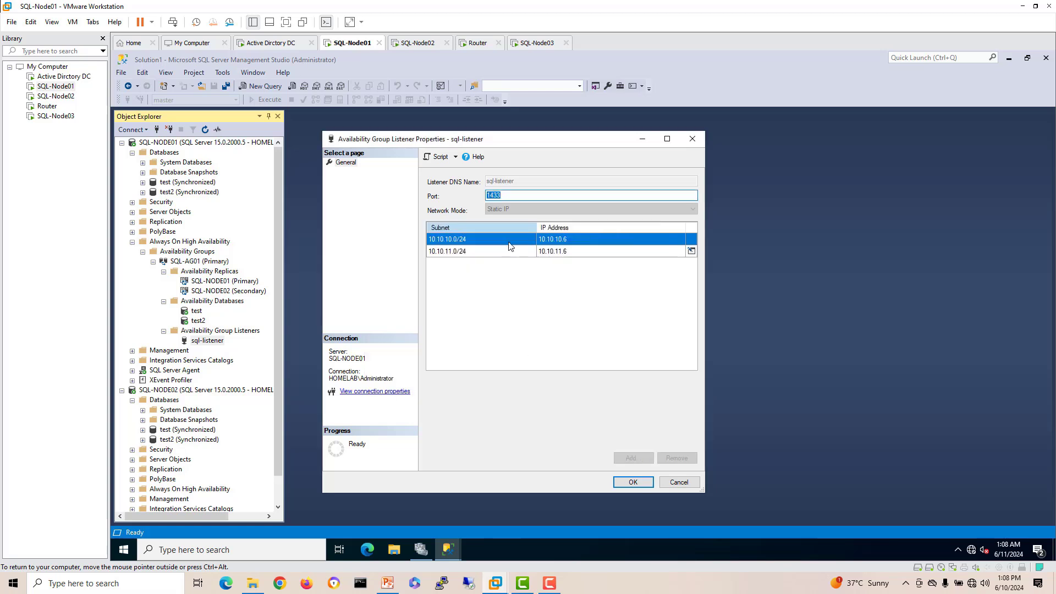
{"action": "left_click", "coordinate": [572, 251]}
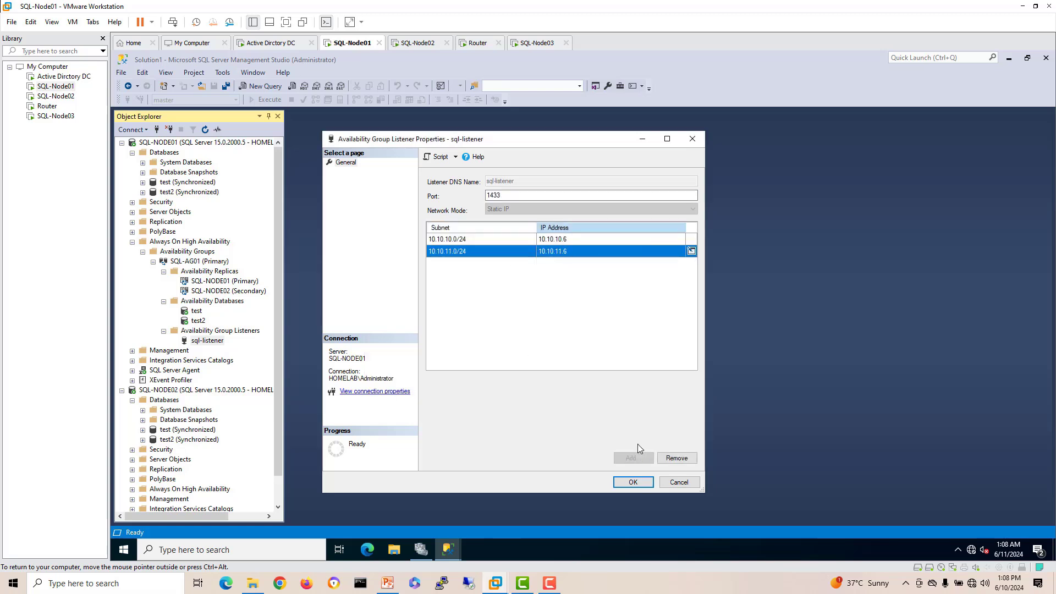
{"action": "left_click", "coordinate": [644, 482]}
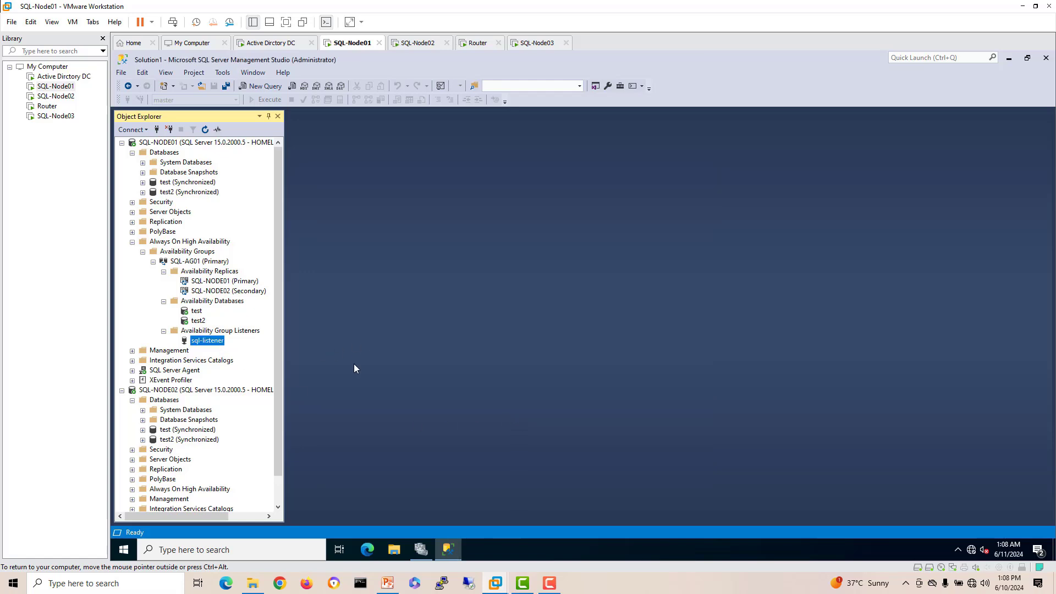
{"action": "left_click", "coordinate": [537, 43]}
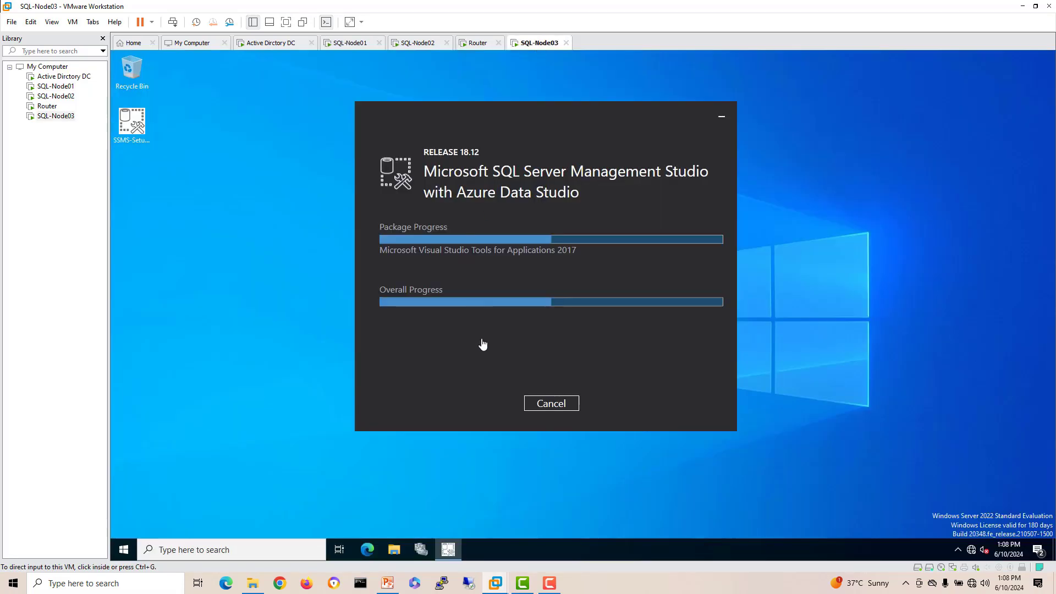
{"action": "left_click_drag", "start_coordinate": [539, 225], "coordinate": [559, 231]}
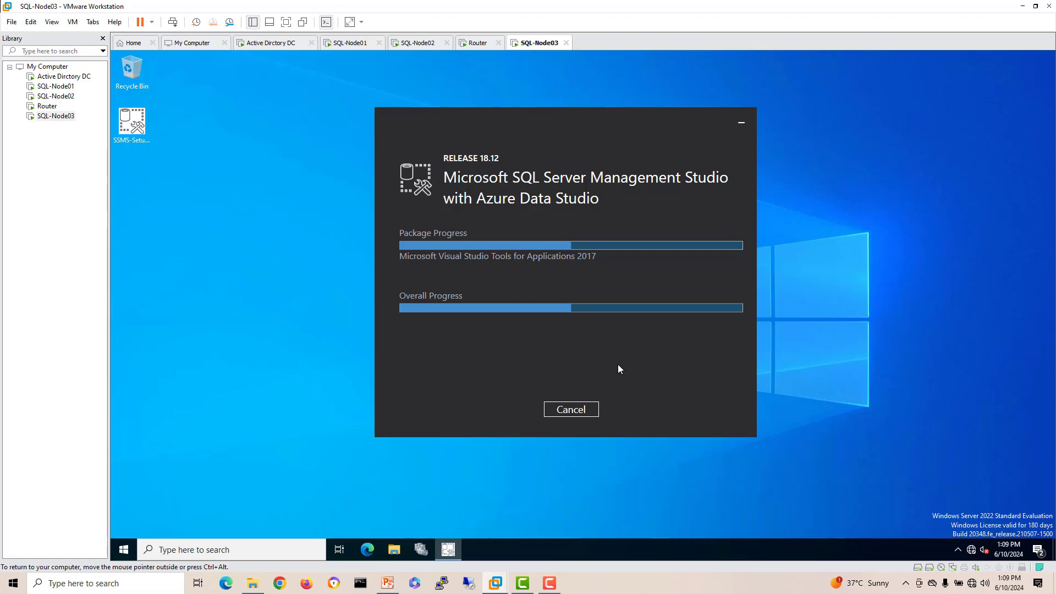
{"action": "right_click", "coordinate": [622, 587]}
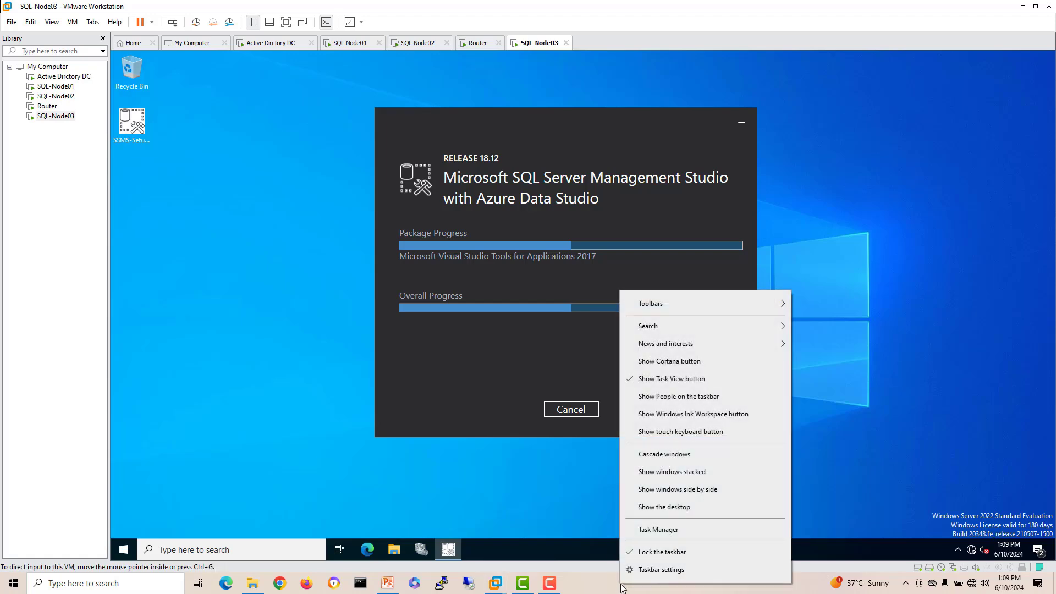
{"action": "left_click", "coordinate": [659, 535]}
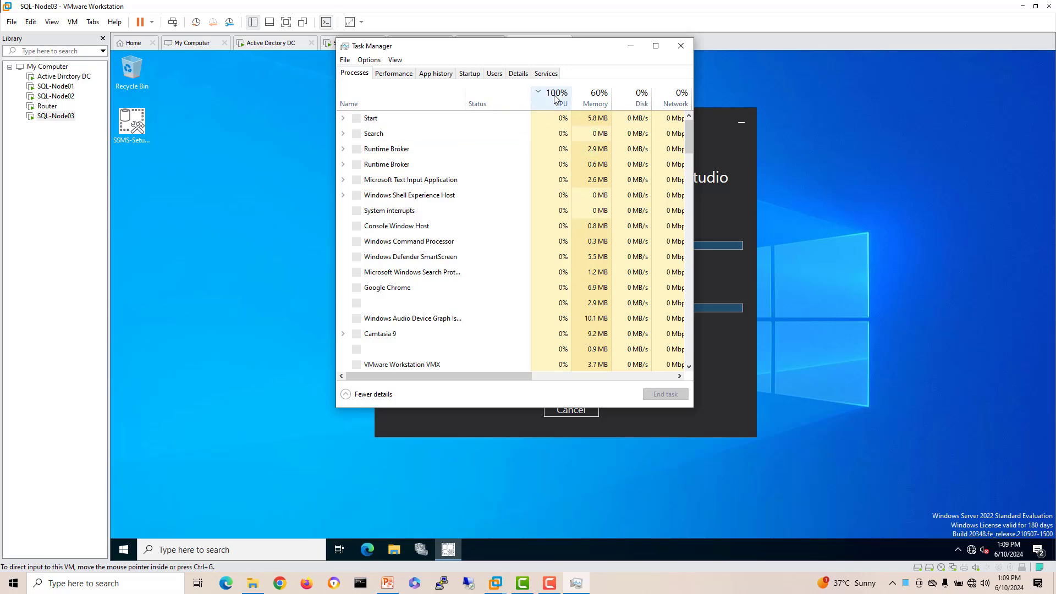
{"action": "left_click", "coordinate": [555, 98]}
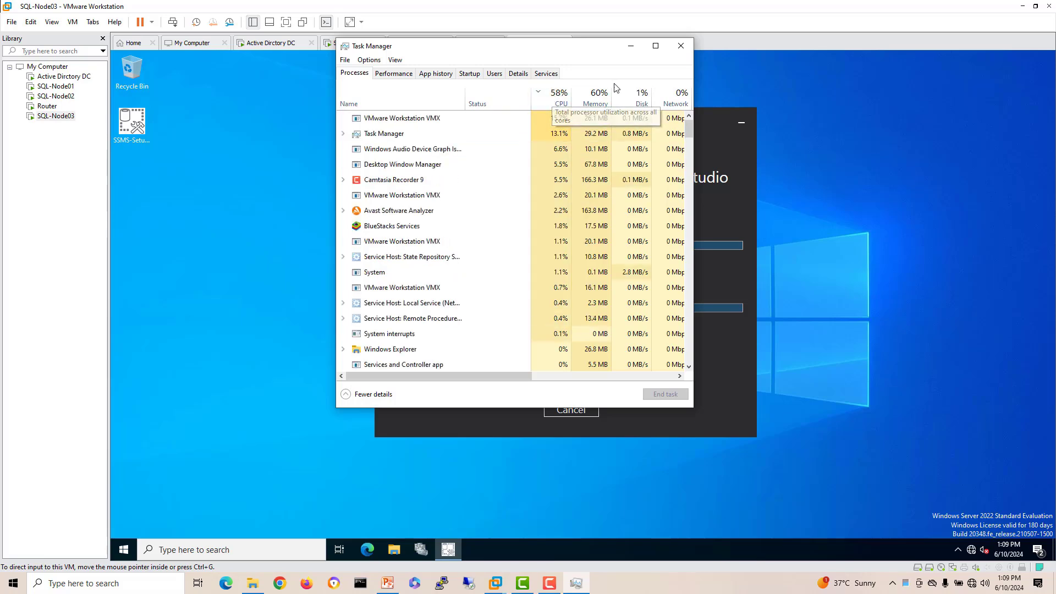
{"action": "left_click", "coordinate": [681, 45]}
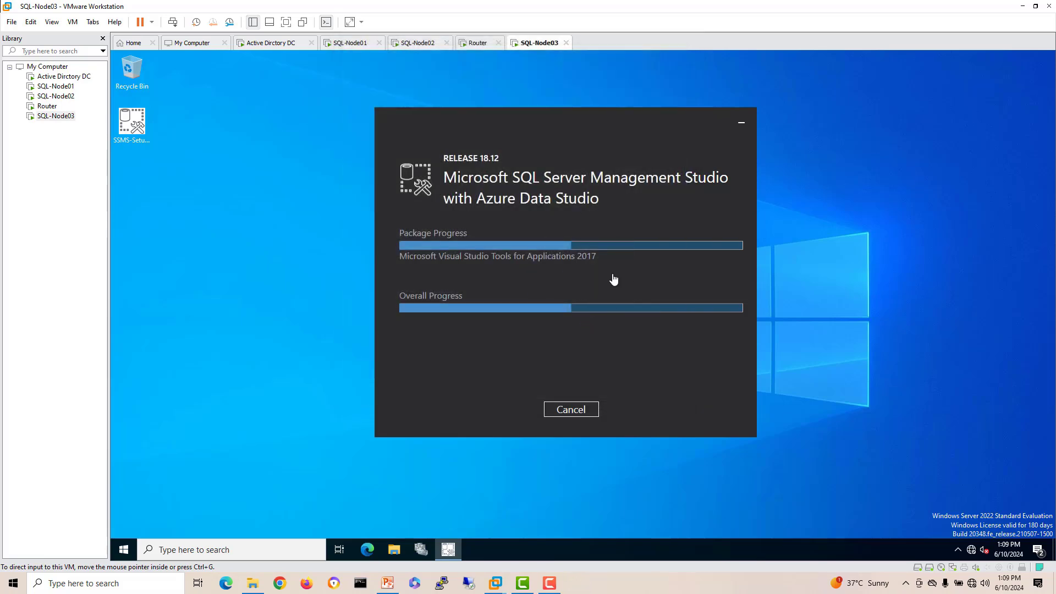
{"action": "left_click_drag", "start_coordinate": [530, 121], "coordinate": [488, 116]}
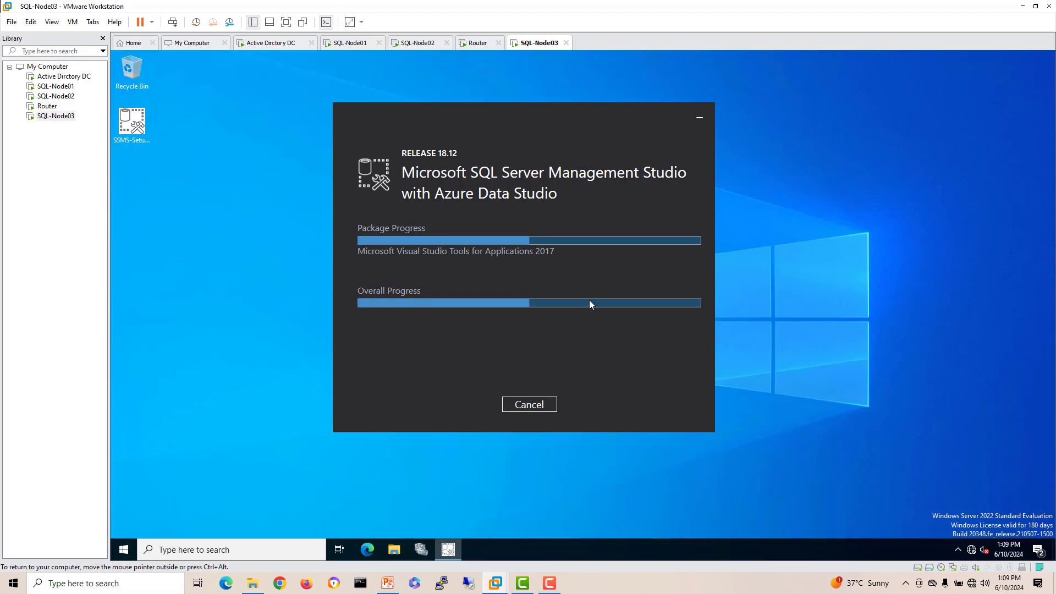
{"action": "left_click", "coordinate": [344, 44]}
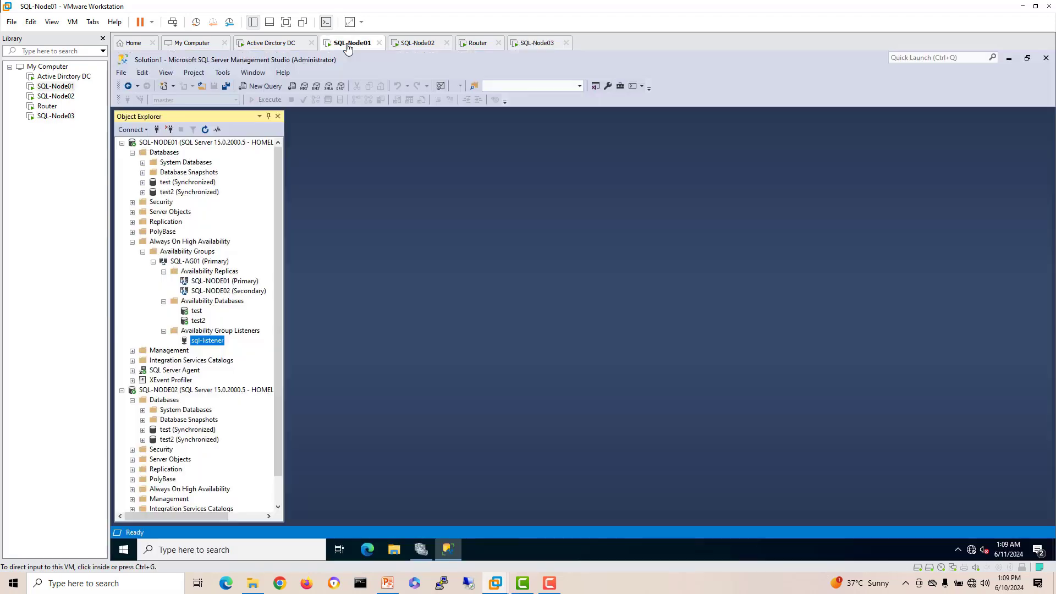
Step: Collapse the SQL-NODE01 and SQL-NODE02 tree nodes and widen the Object Explorer panel
{"action": "left_click", "coordinate": [132, 242]}
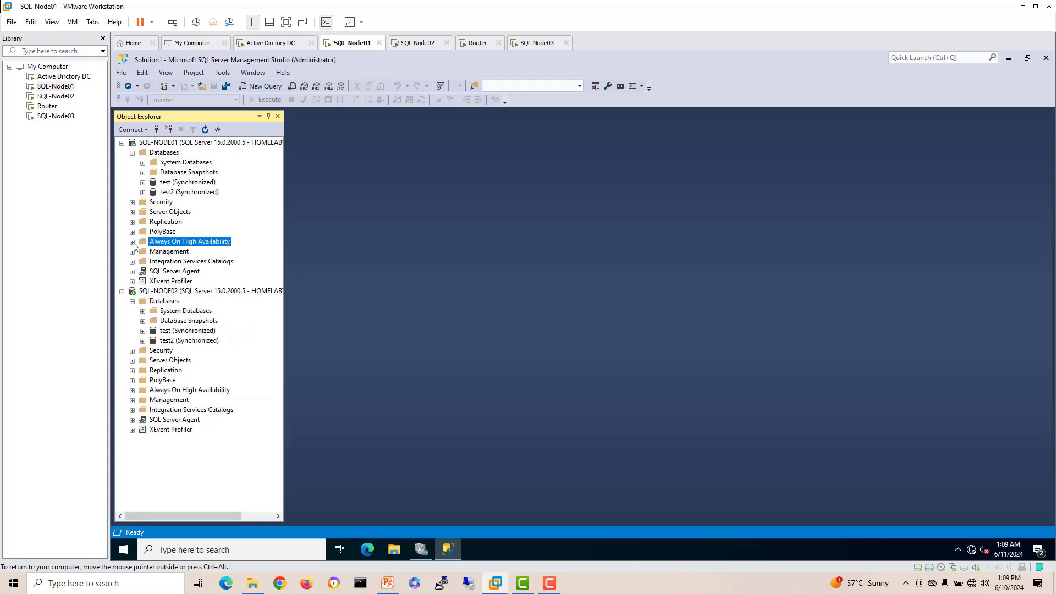
{"action": "left_click", "coordinate": [132, 301]}
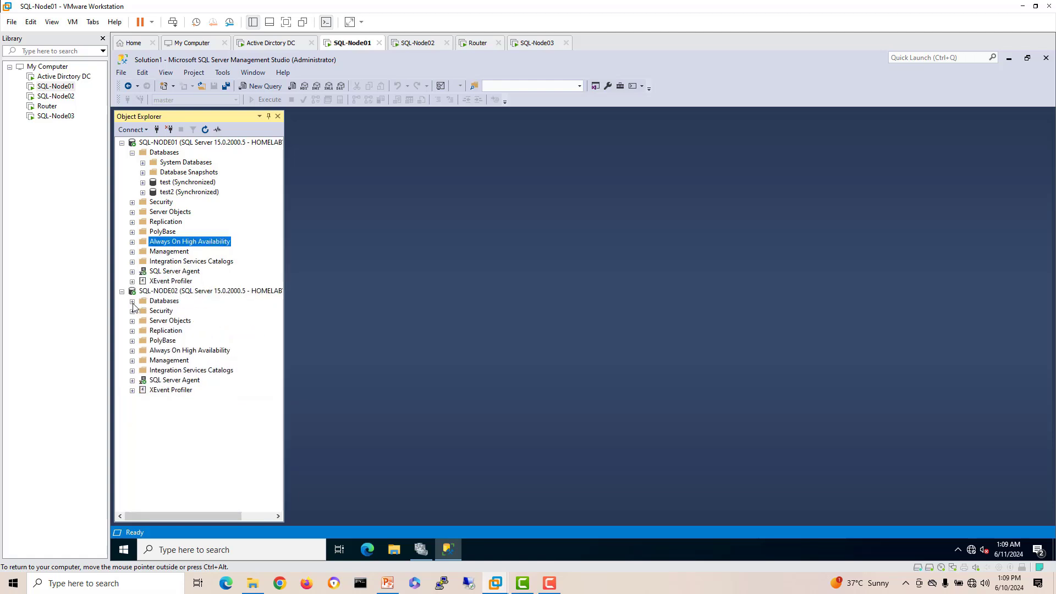
{"action": "left_click", "coordinate": [132, 153]}
{"action": "left_click", "coordinate": [132, 153]}
{"action": "left_click_drag", "start_coordinate": [283, 333], "coordinate": [328, 330]}
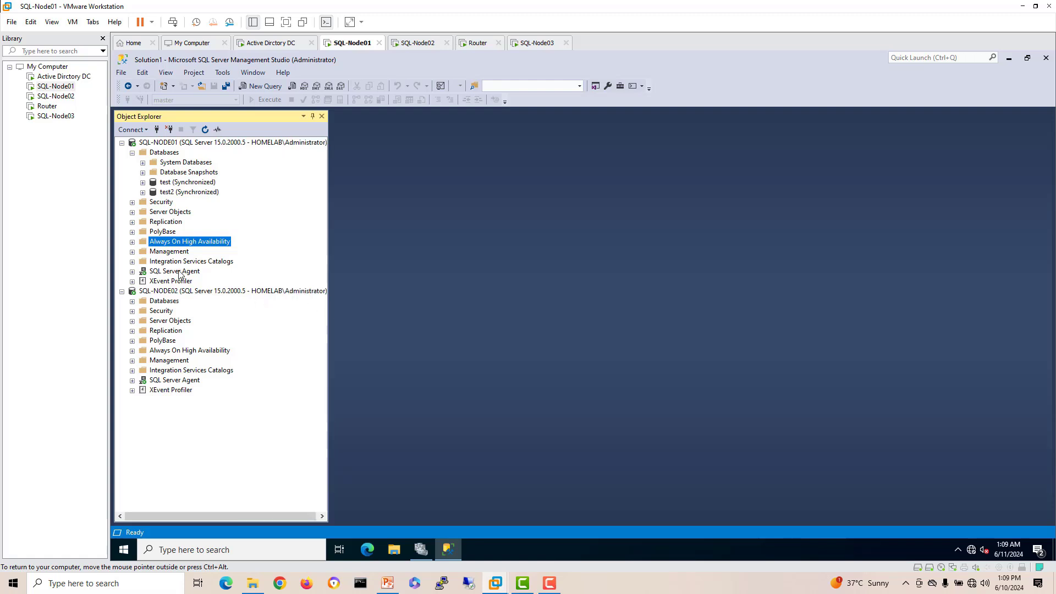
Step: Tidy the Always On folders, then view the SSMS installer progress on SQL-Node03
{"action": "left_click", "coordinate": [132, 242]}
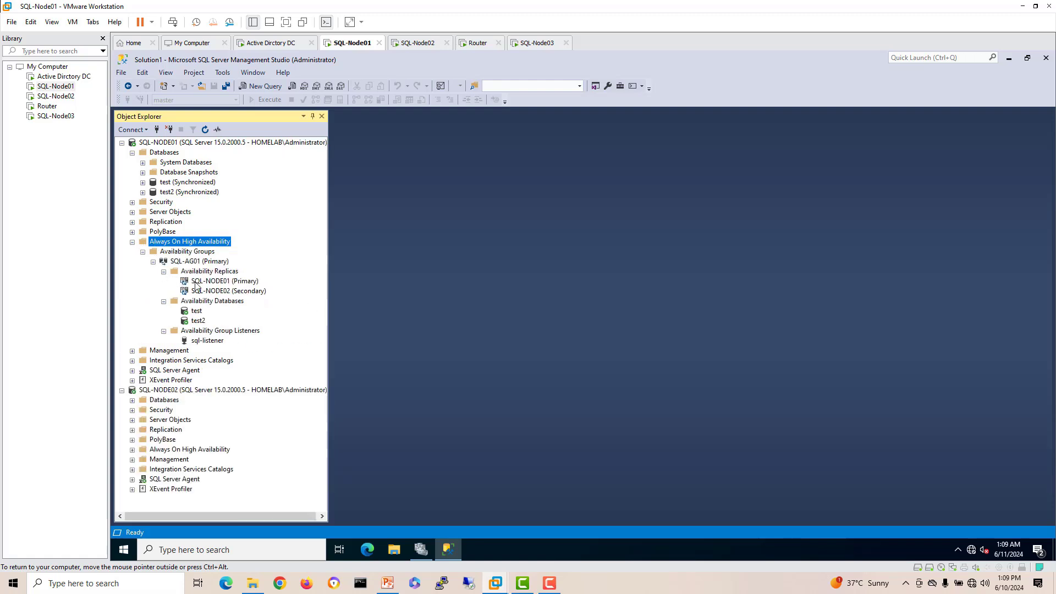
{"action": "left_click", "coordinate": [216, 273]}
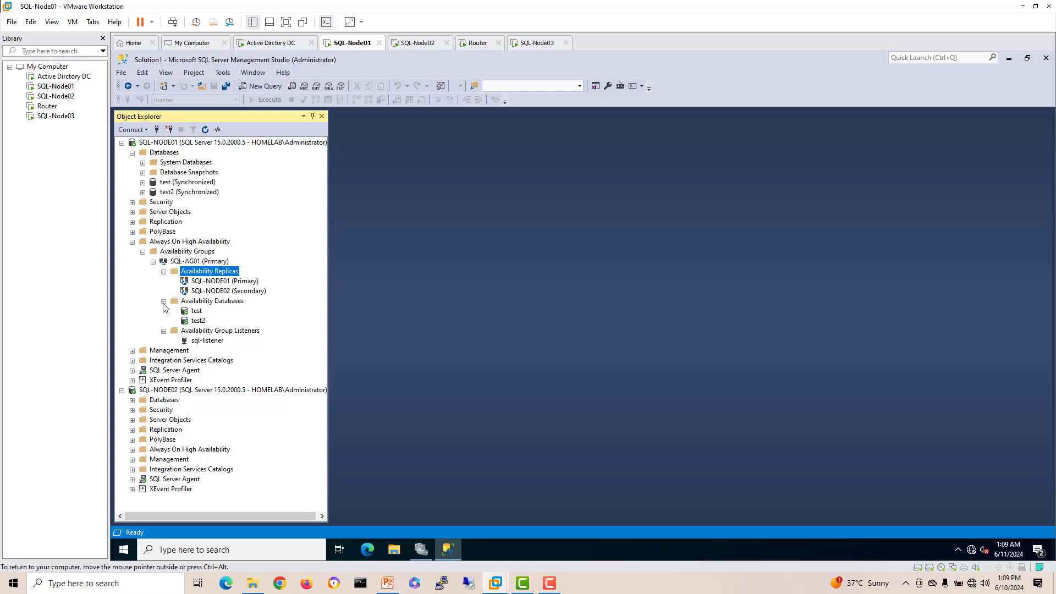
{"action": "left_click", "coordinate": [163, 302]}
{"action": "left_click", "coordinate": [164, 311]}
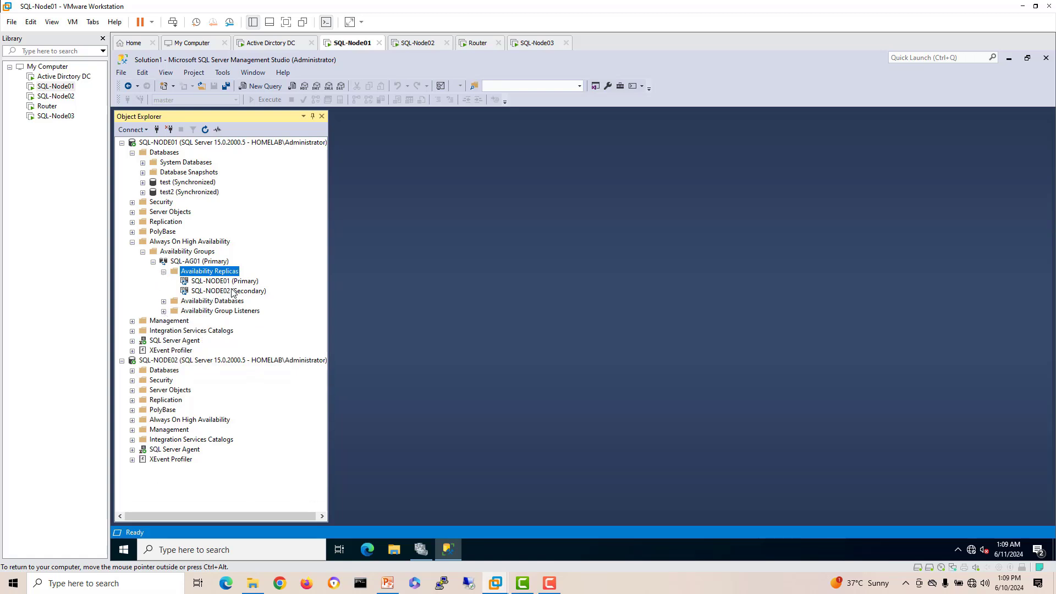
{"action": "left_click", "coordinate": [535, 44]}
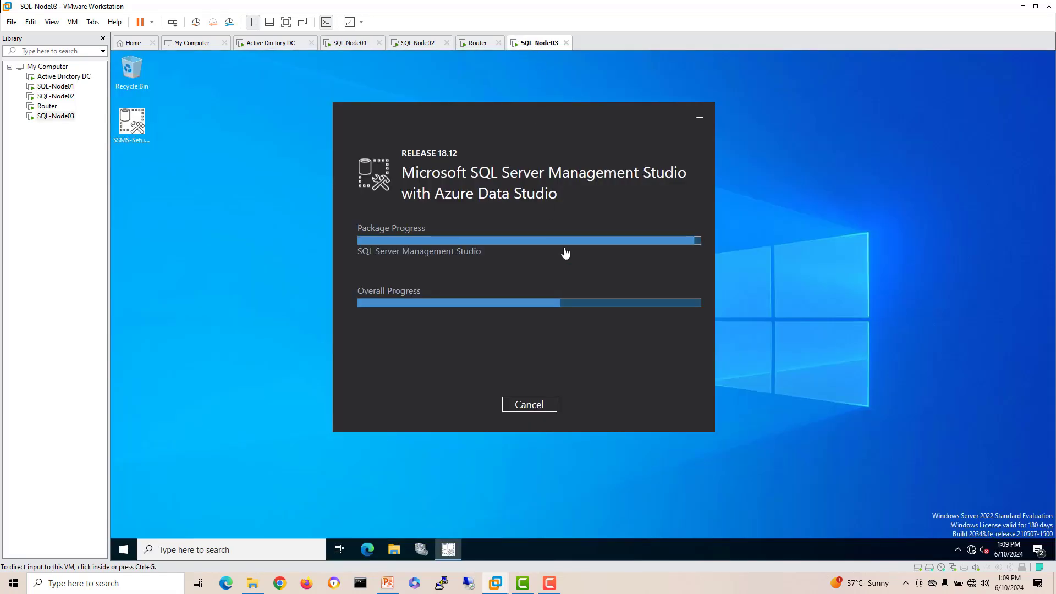
{"action": "left_click_drag", "start_coordinate": [597, 250], "coordinate": [567, 234]}
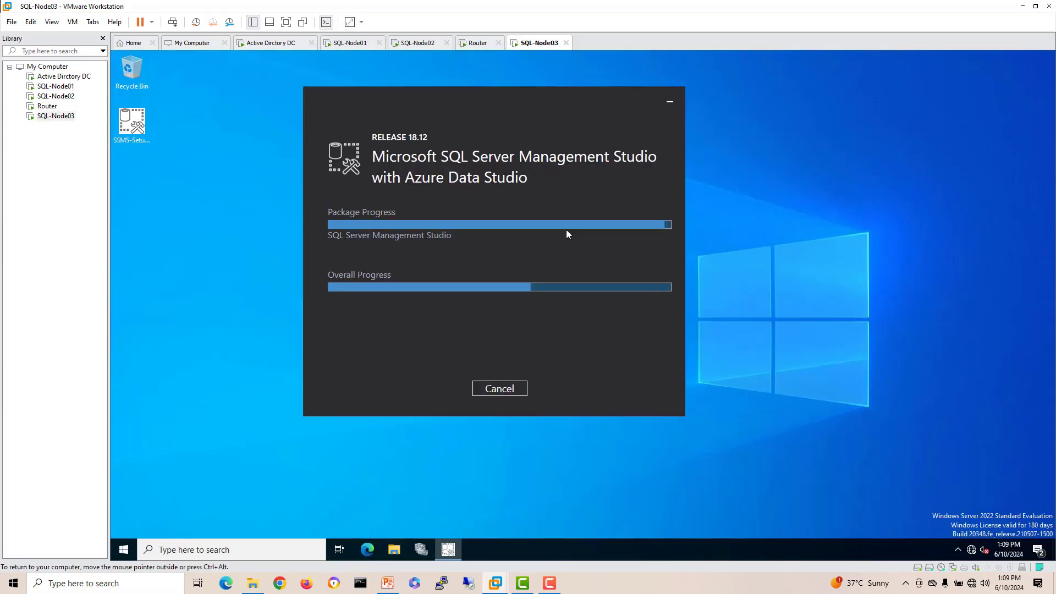
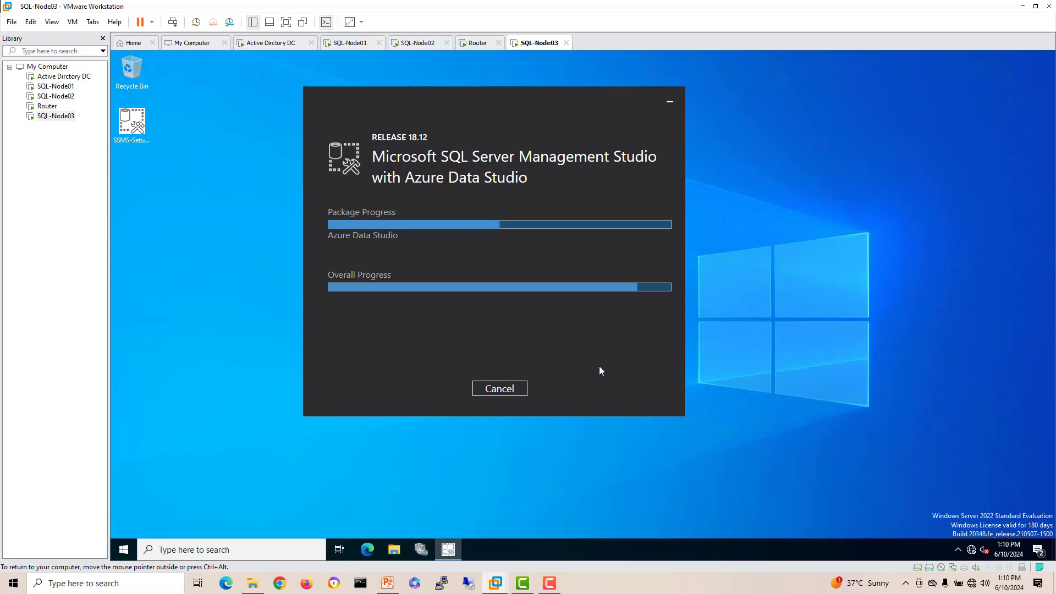
Step: Let the SSMS 18.12 setup on SQL-Node03 finish, then close the completed installer
{"action": "left_click_drag", "start_coordinate": [502, 92], "coordinate": [518, 96]}
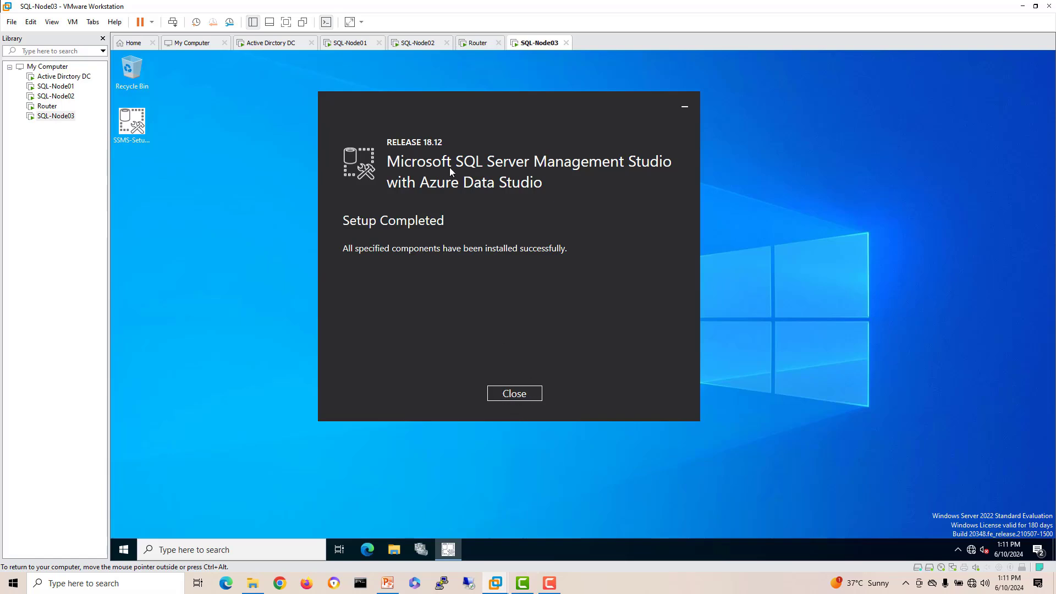
{"action": "left_click_drag", "start_coordinate": [439, 101], "coordinate": [456, 101]}
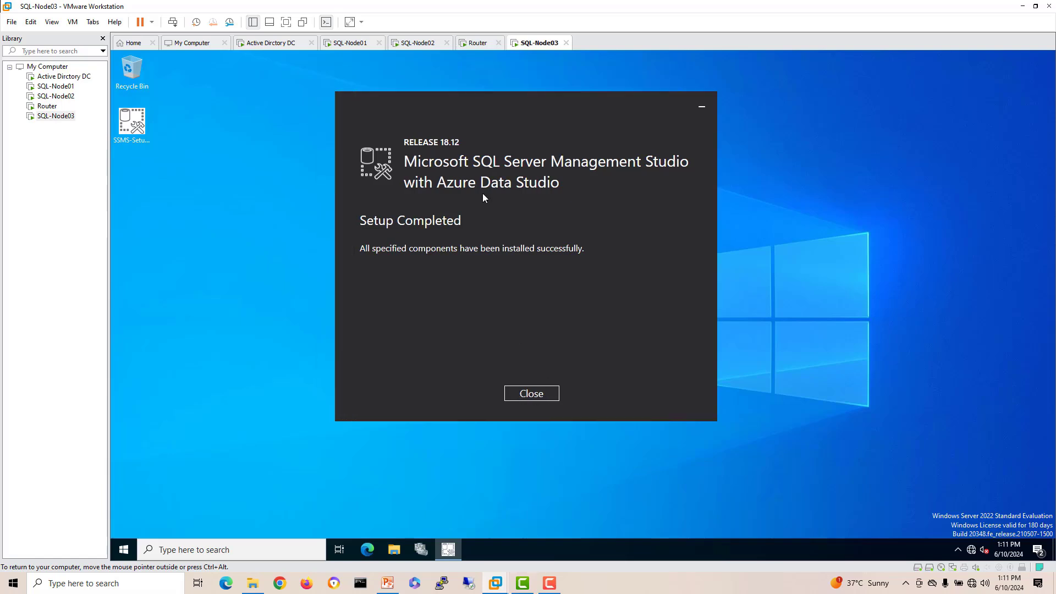
{"action": "left_click", "coordinate": [529, 394]}
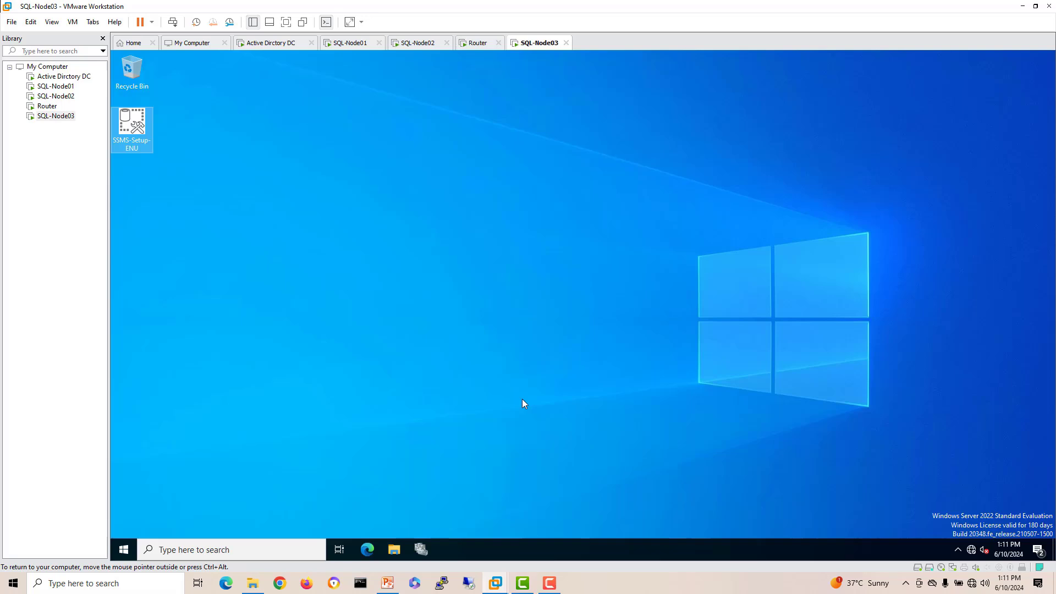
Step: On SQL-Node01, launch the Add Replica wizard for SQL-AG01 and pass its introduction
{"action": "left_click", "coordinate": [363, 43]}
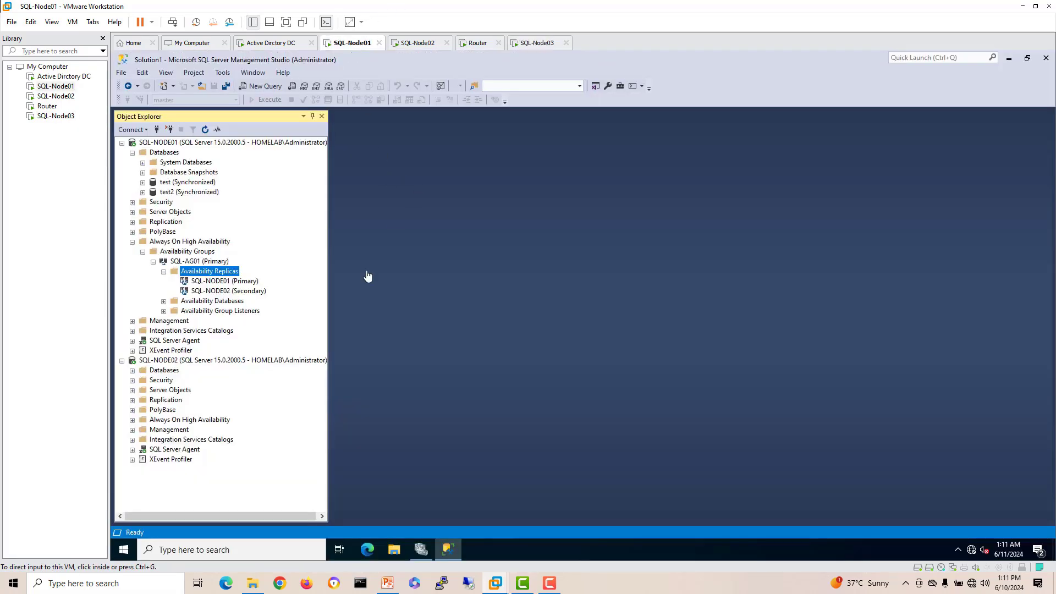
{"action": "left_click", "coordinate": [228, 273]}
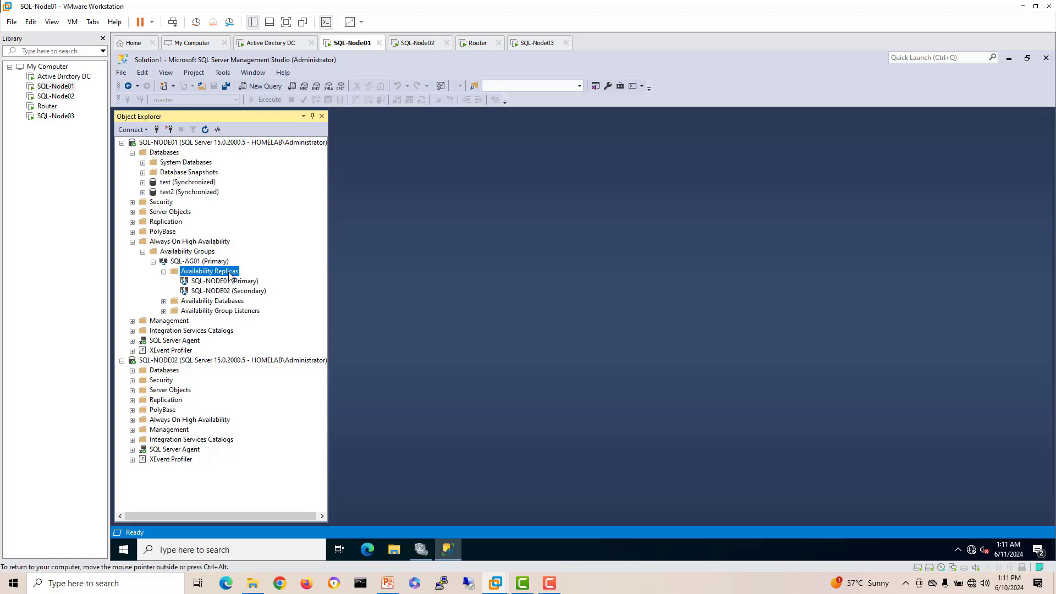
{"action": "right_click", "coordinate": [230, 275]}
{"action": "left_click", "coordinate": [267, 279]}
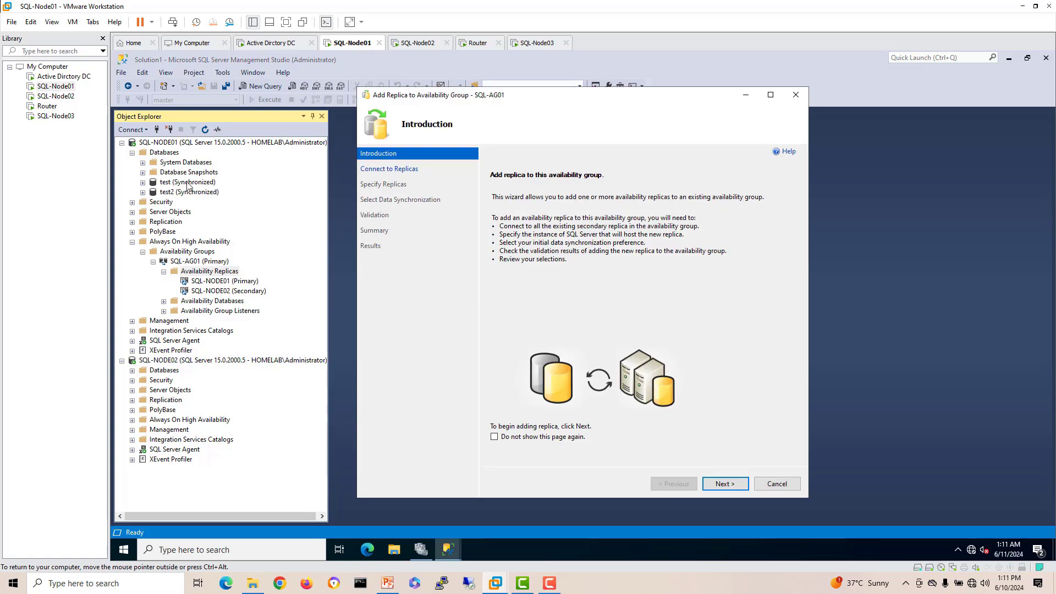
{"action": "left_click", "coordinate": [725, 484]}
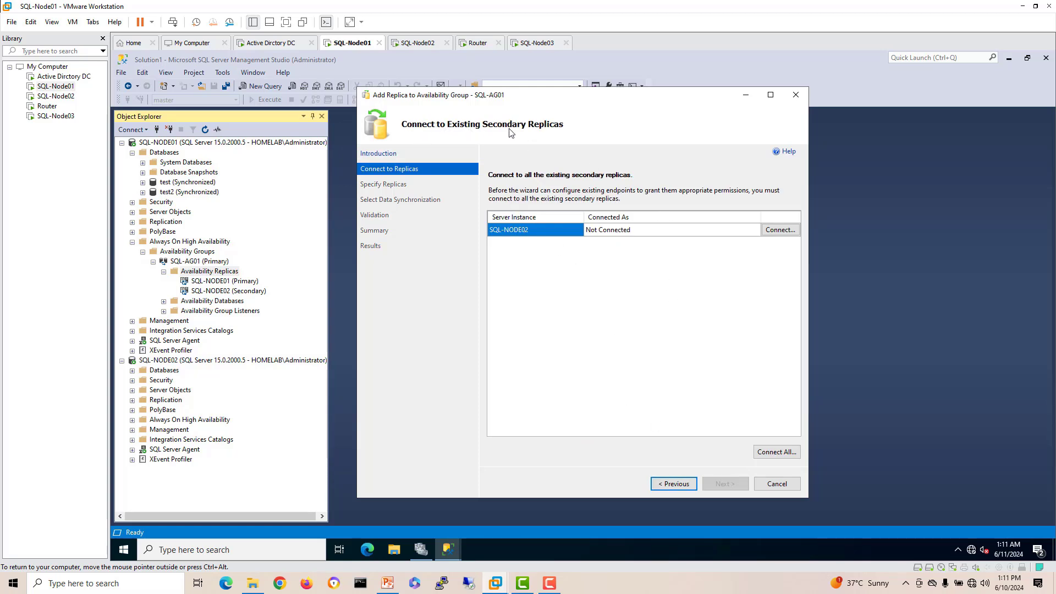
Step: Connect to secondary SQL-NODE02 with Windows authentication and advance to Specify Replicas
{"action": "left_click", "coordinate": [780, 231]}
{"action": "left_click", "coordinate": [550, 313]}
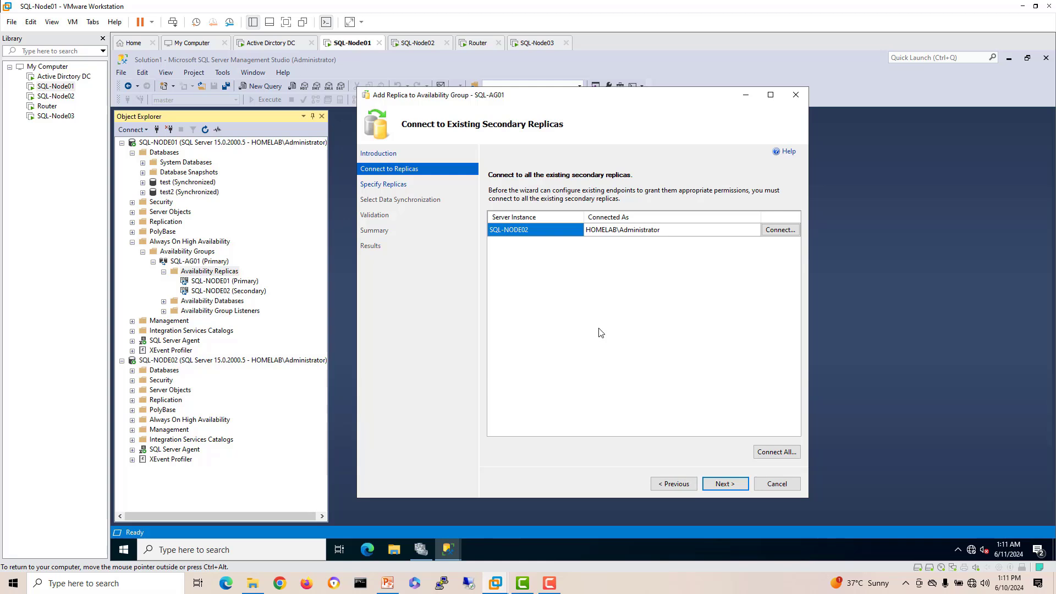
{"action": "left_click", "coordinate": [725, 484]}
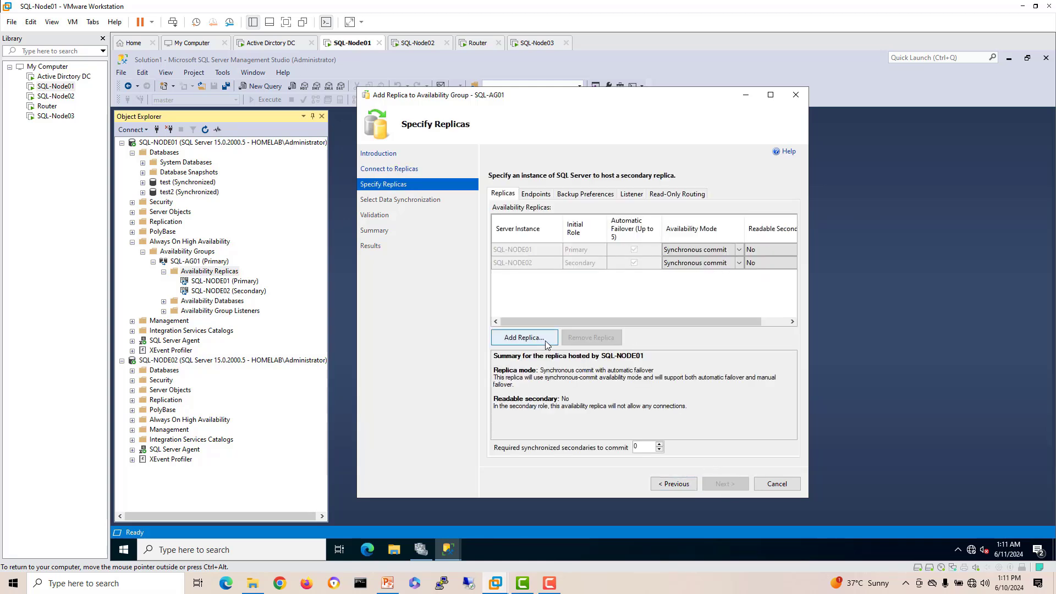
Step: Add server SQL-NODE03 as a new replica in the wizard
{"action": "left_click", "coordinate": [525, 338]}
{"action": "type", "text": "SQL-NODE02"}
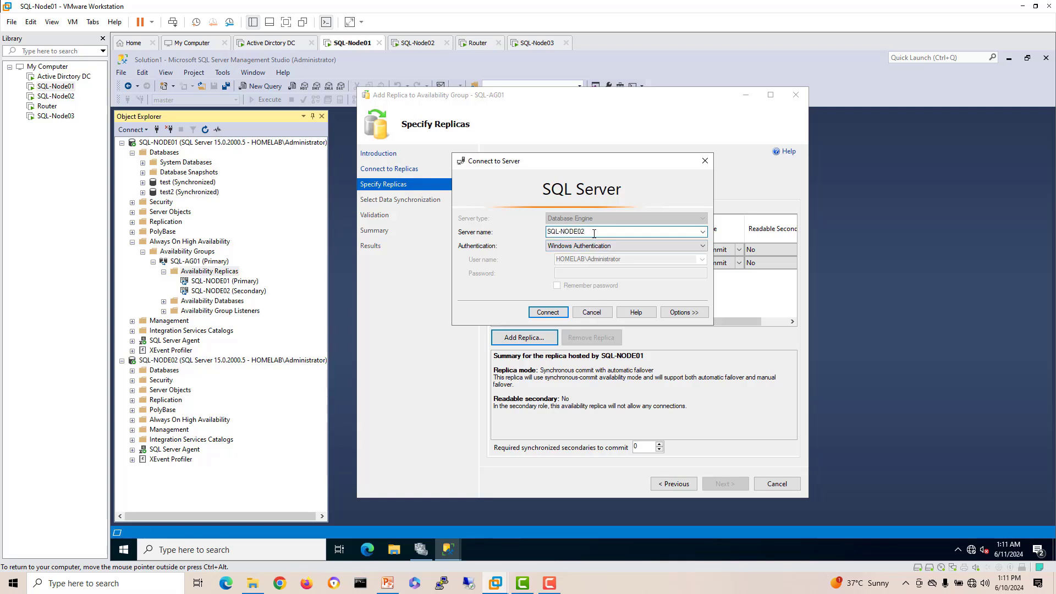
{"action": "key", "text": "BackSpace"}
{"action": "type", "text": "3"}
{"action": "left_click", "coordinate": [557, 313]}
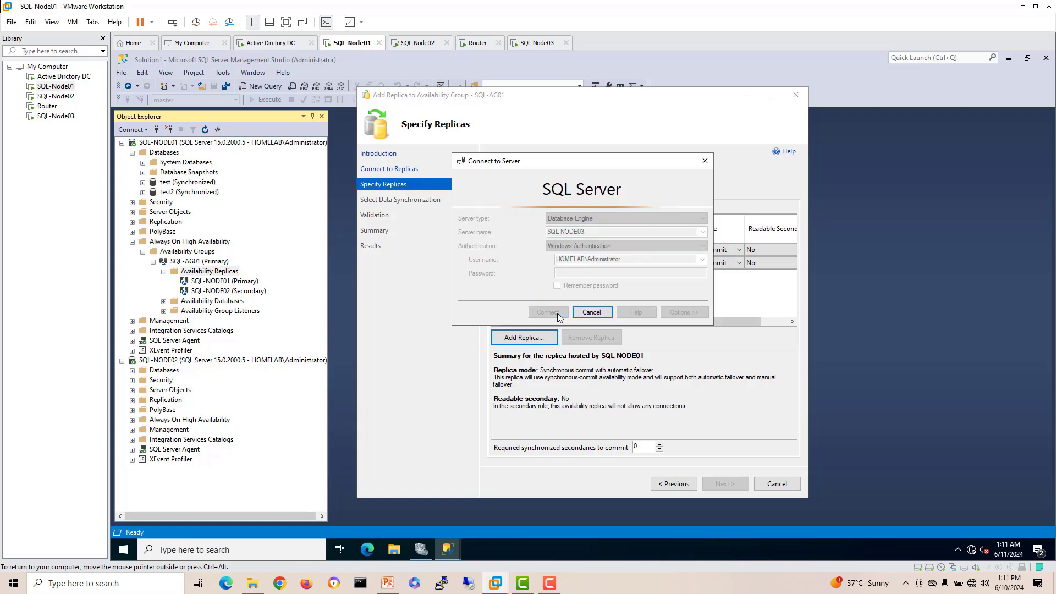
{"action": "left_click", "coordinate": [678, 280]}
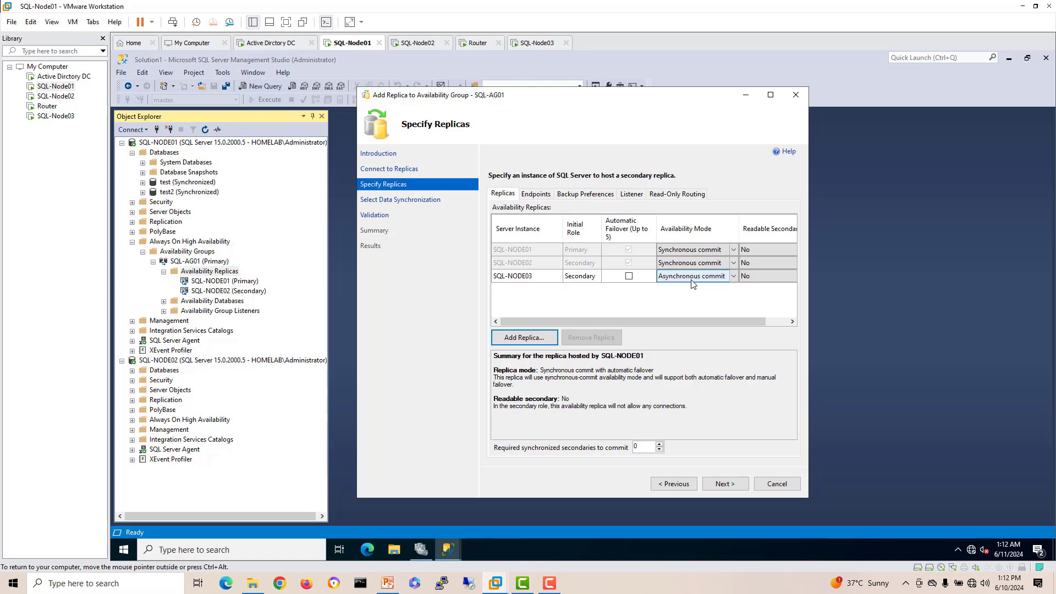
Step: Set SQL-NODE03 to Asynchronous commit with Automatic Failover unchecked, and glance at the Listener tab
{"action": "left_click", "coordinate": [696, 281]}
{"action": "left_click", "coordinate": [723, 276]}
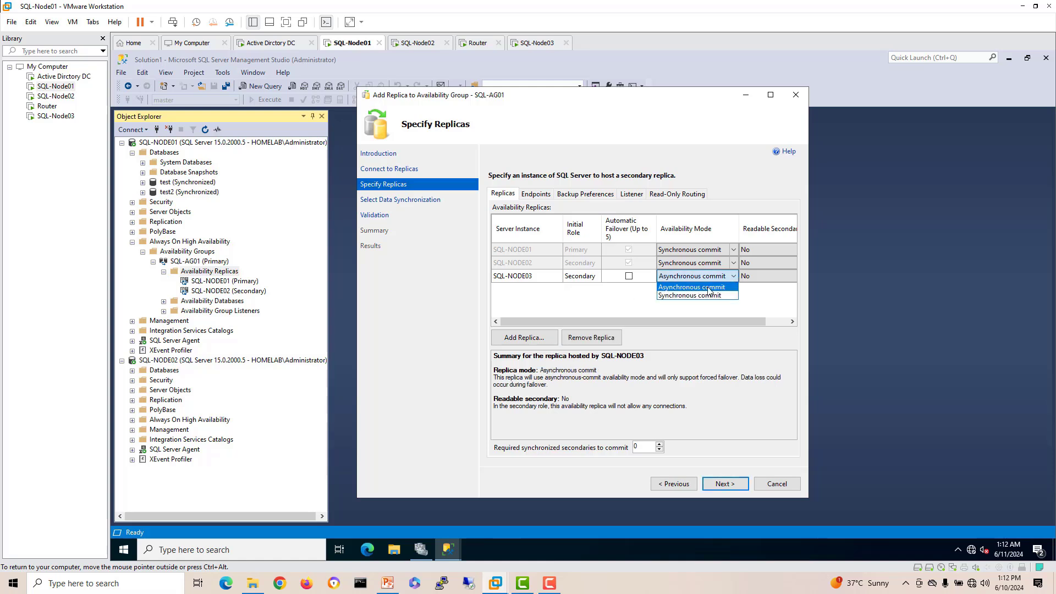
{"action": "left_click", "coordinate": [695, 296]}
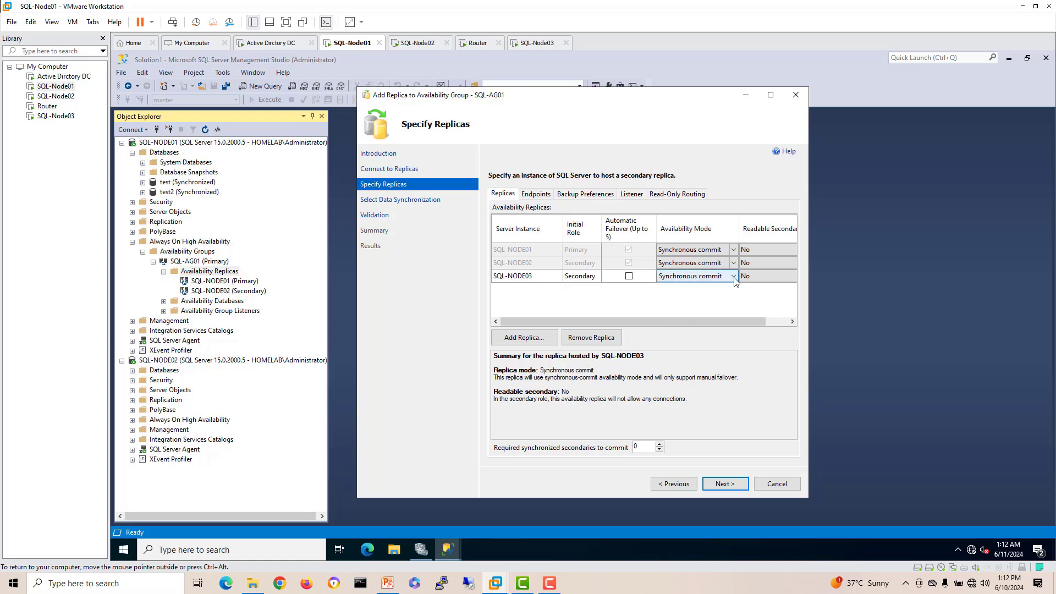
{"action": "left_click", "coordinate": [723, 276]}
{"action": "left_click", "coordinate": [721, 287]}
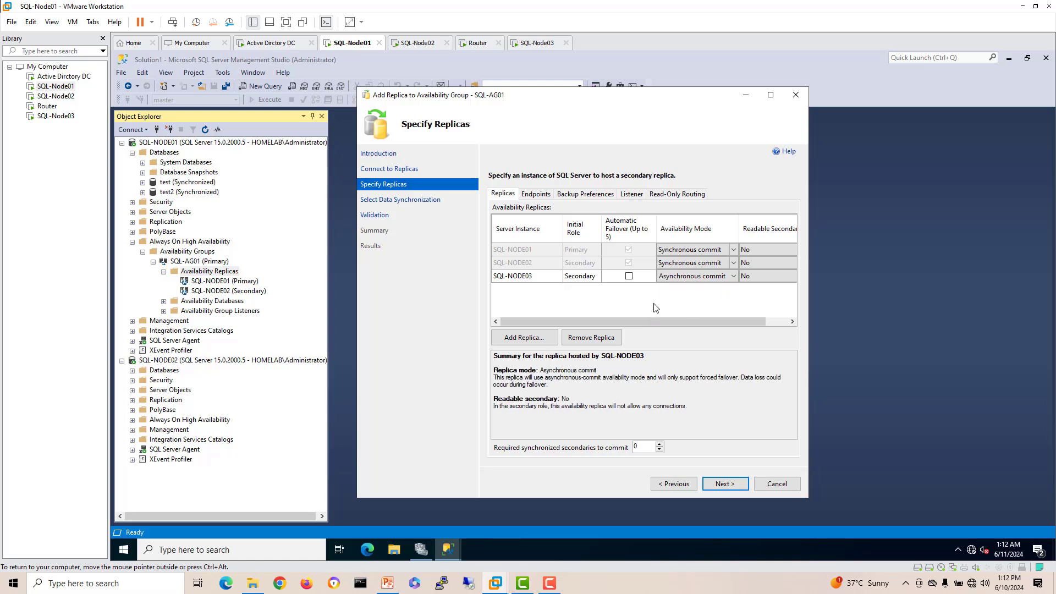
{"action": "left_click", "coordinate": [629, 276]}
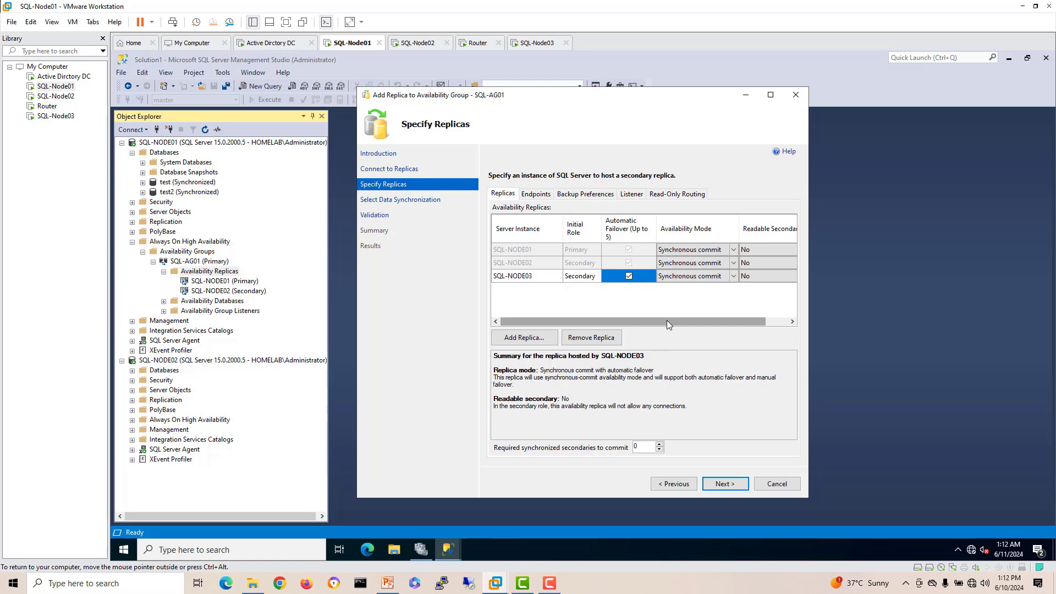
{"action": "left_click", "coordinate": [629, 276]}
{"action": "left_click", "coordinate": [725, 280]}
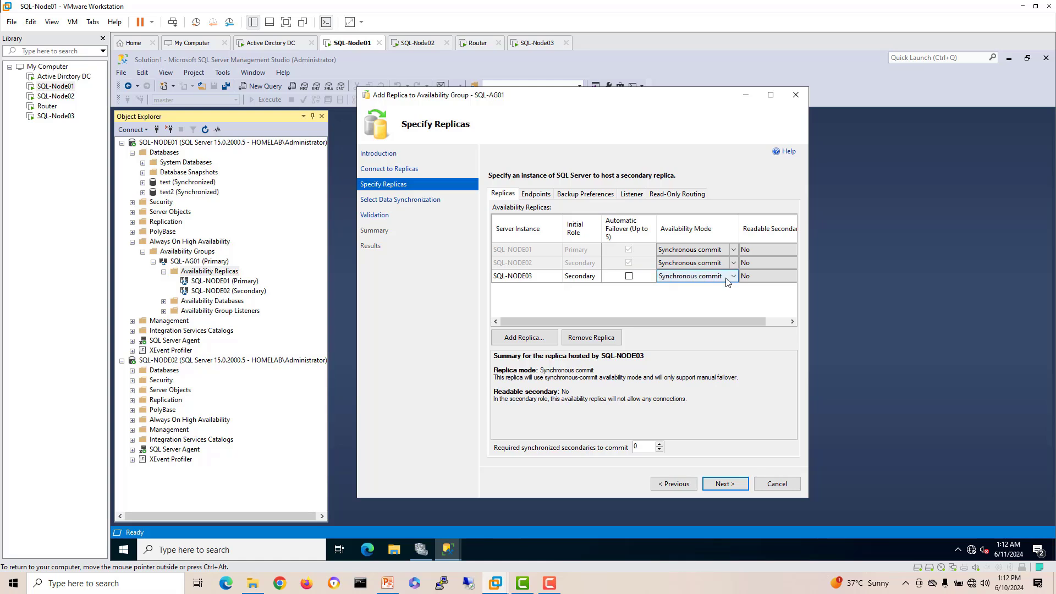
{"action": "left_click", "coordinate": [734, 276]}
{"action": "left_click", "coordinate": [709, 293]}
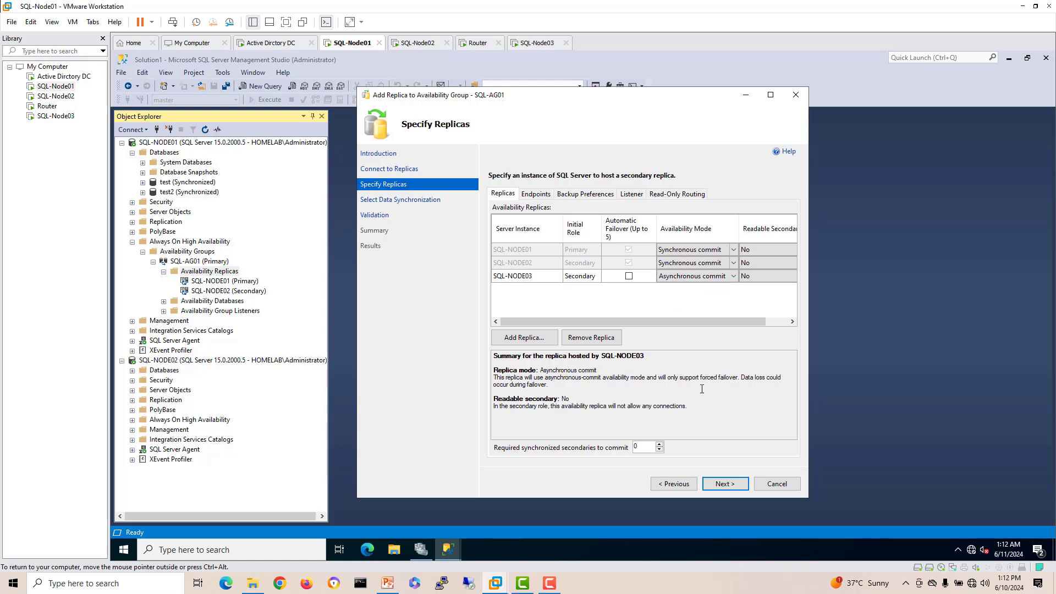
{"action": "left_click", "coordinate": [630, 194]}
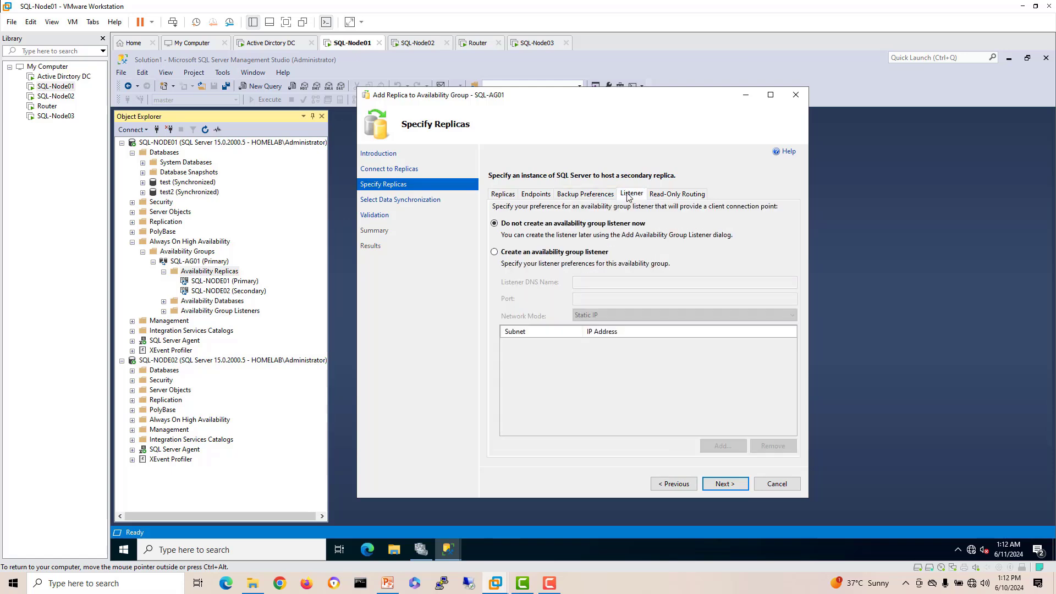
{"action": "left_click", "coordinate": [511, 196]}
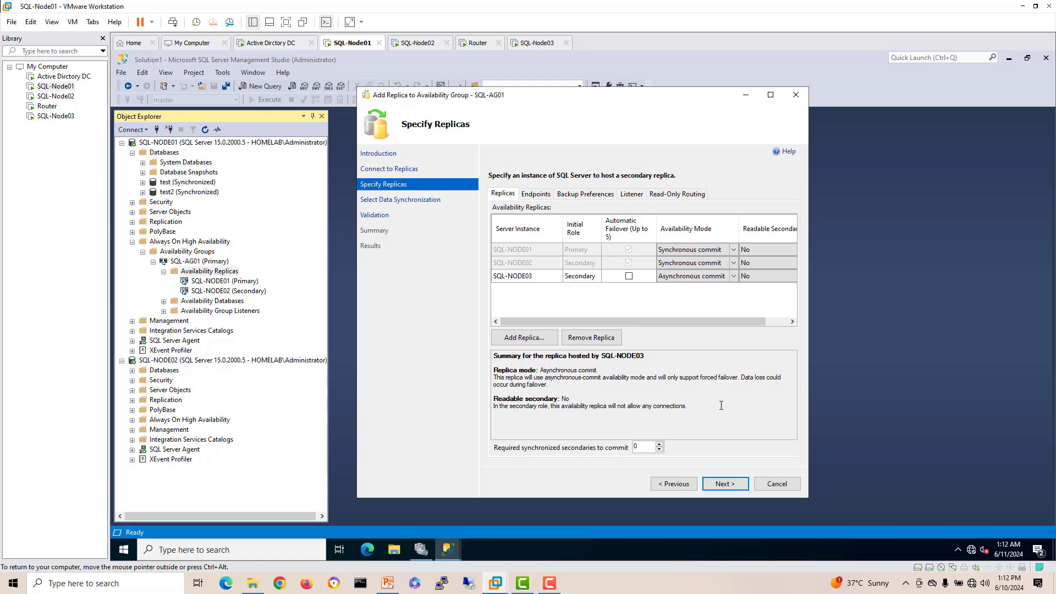
Step: Keep Automatic seeding, pass validation and summary, finish the wizard and close it
{"action": "left_click", "coordinate": [723, 485]}
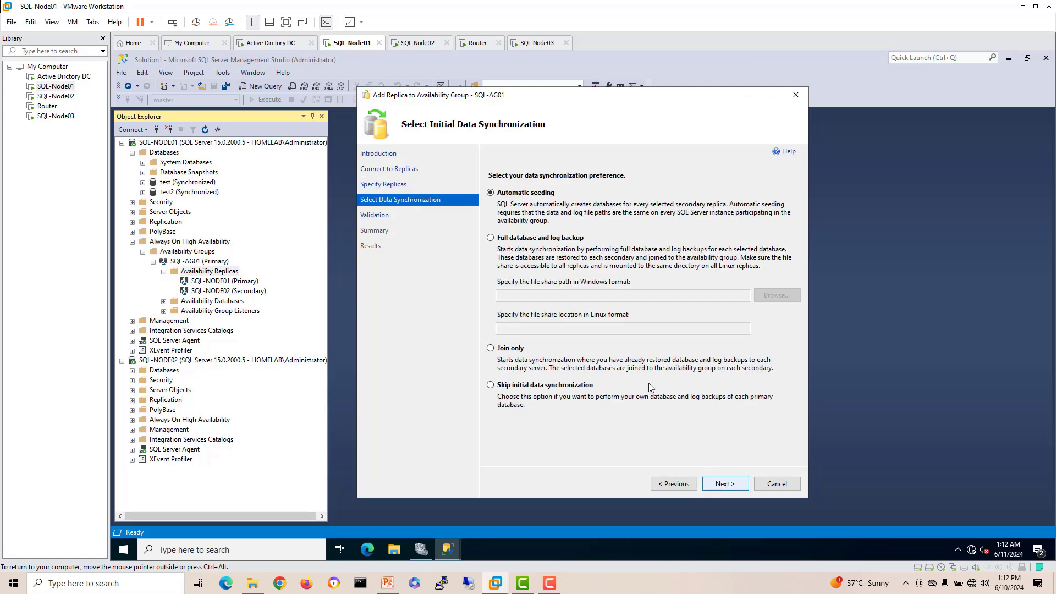
{"action": "left_click", "coordinate": [727, 485]}
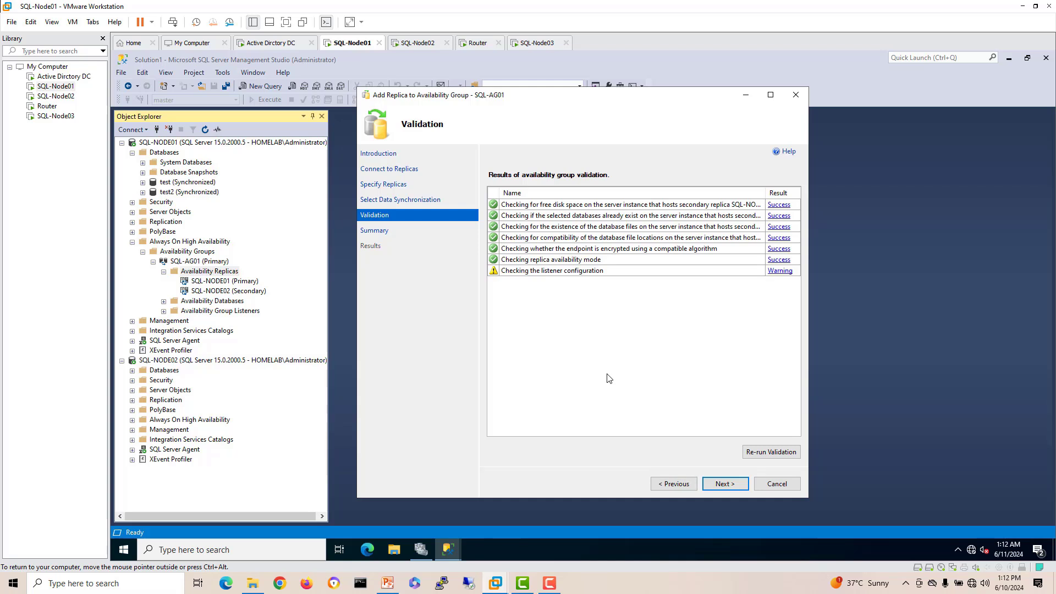
{"action": "left_click", "coordinate": [727, 486]}
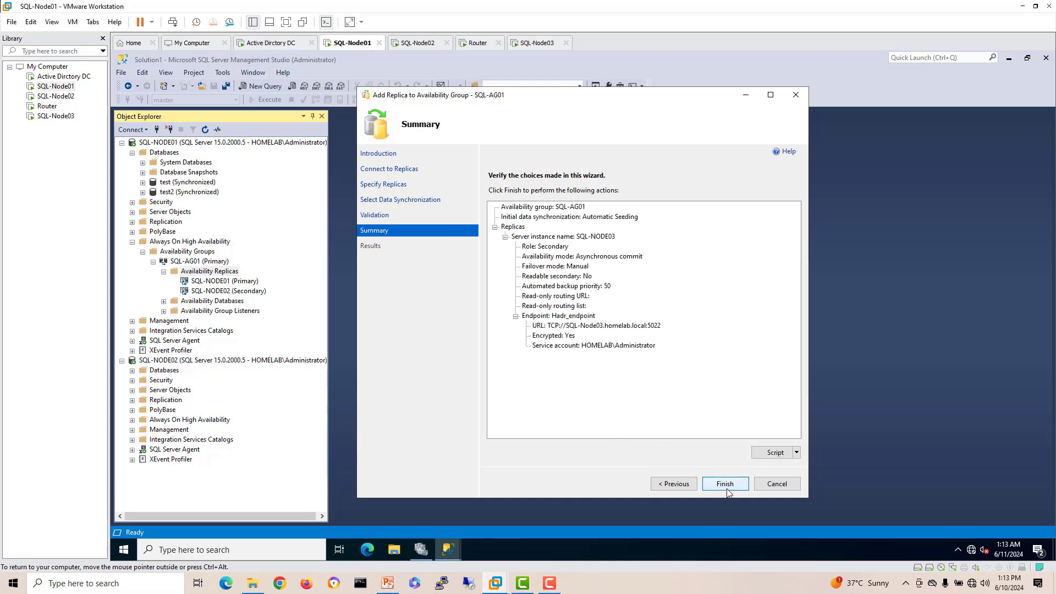
{"action": "left_click", "coordinate": [726, 486]}
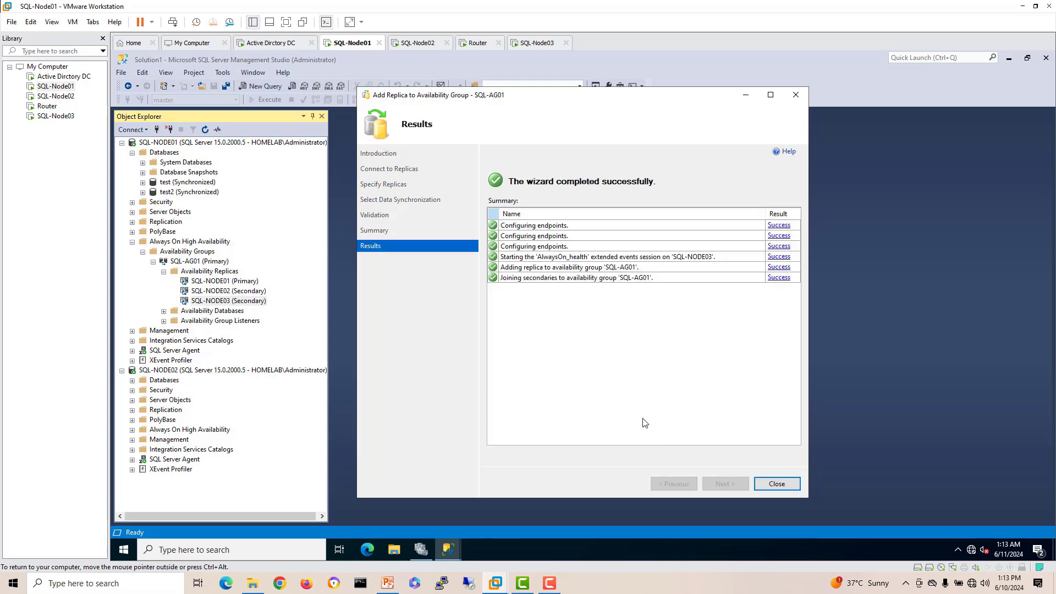
{"action": "left_click", "coordinate": [765, 487]}
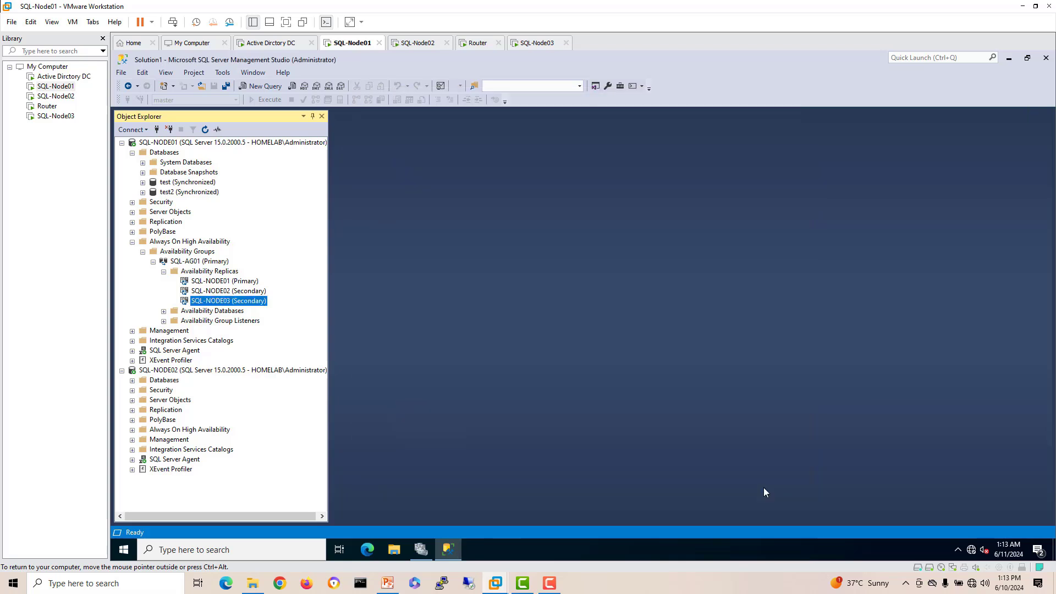
Step: Review the three replica entries and connect Object Explorer to SQL-NODE03
{"action": "left_click", "coordinate": [254, 282]}
{"action": "left_click", "coordinate": [250, 292]}
{"action": "left_click", "coordinate": [250, 302]}
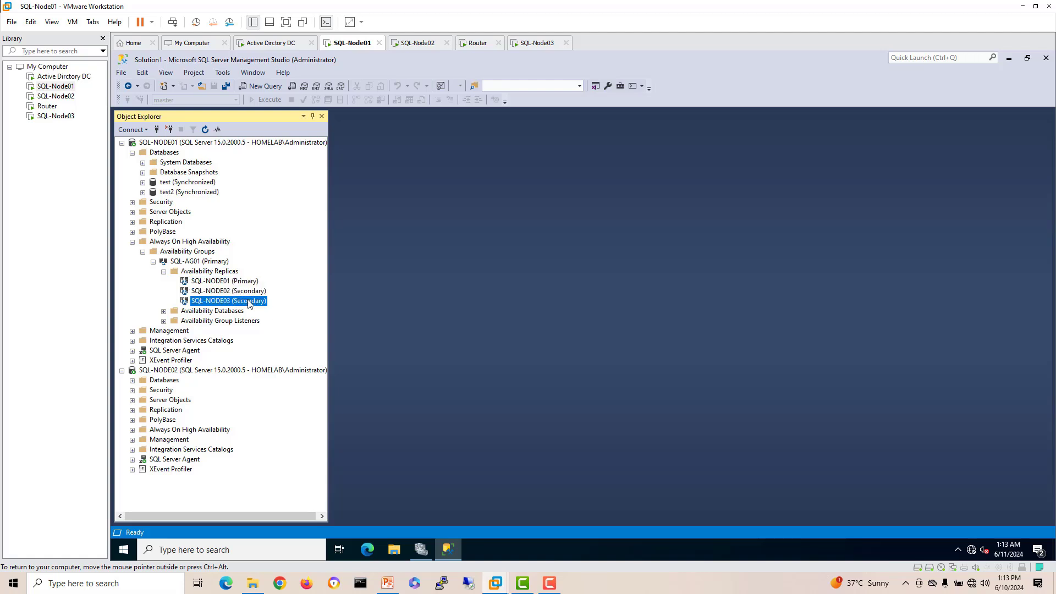
{"action": "left_click", "coordinate": [157, 129]}
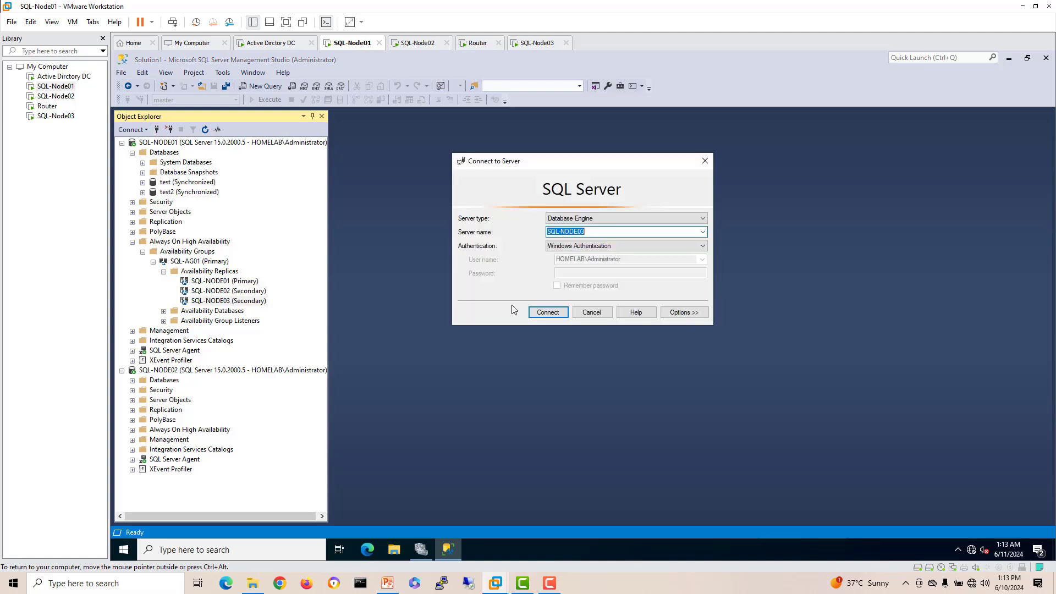
{"action": "left_click", "coordinate": [544, 309]}
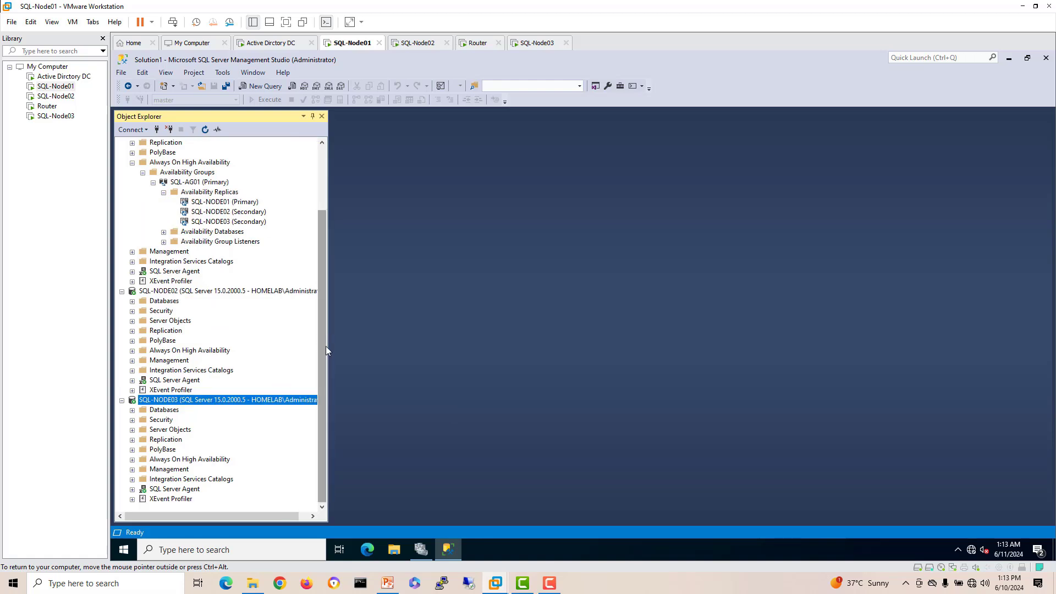
Step: Expand SQL-NODE03's Databases showing test and test2 Synchronizing, then bring up SQL-AG01's actions
{"action": "left_click", "coordinate": [133, 411]}
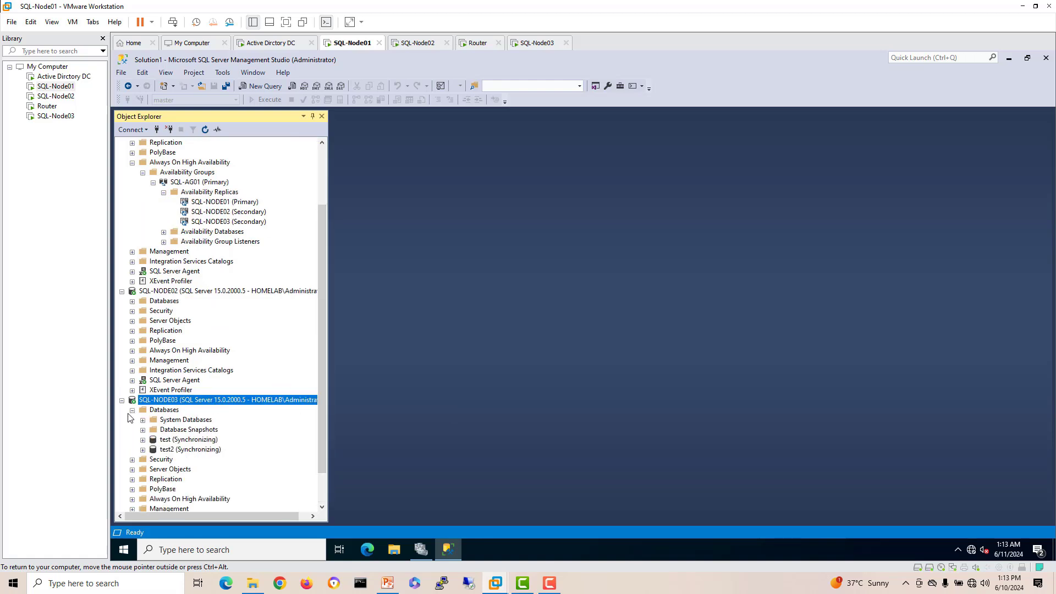
{"action": "left_click", "coordinate": [215, 441]}
{"action": "left_click", "coordinate": [215, 450]}
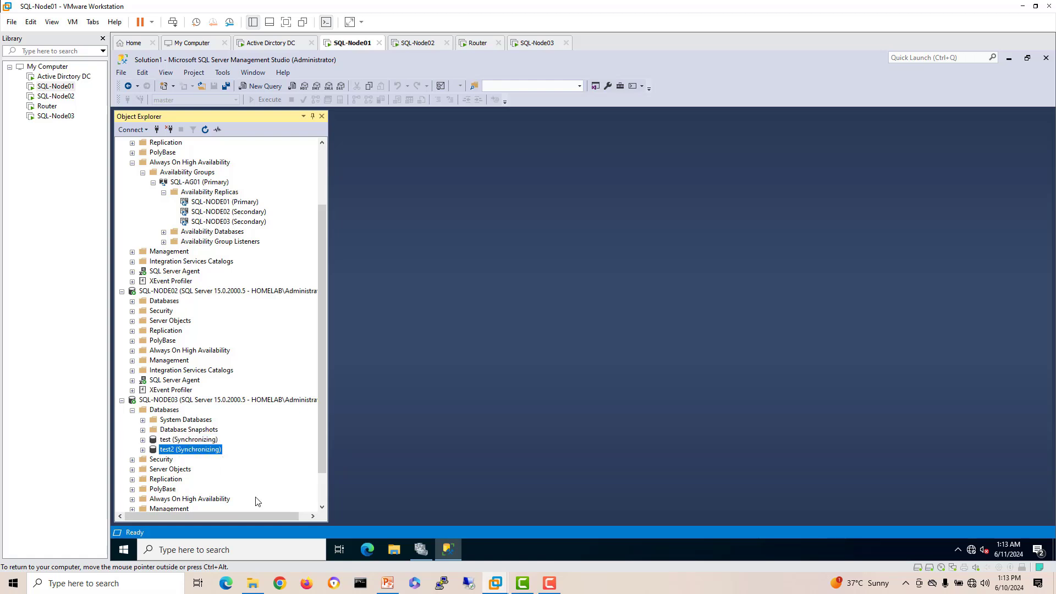
{"action": "scroll", "coordinate": [221, 268], "scroll_direction": "up", "scroll_amount": 2}
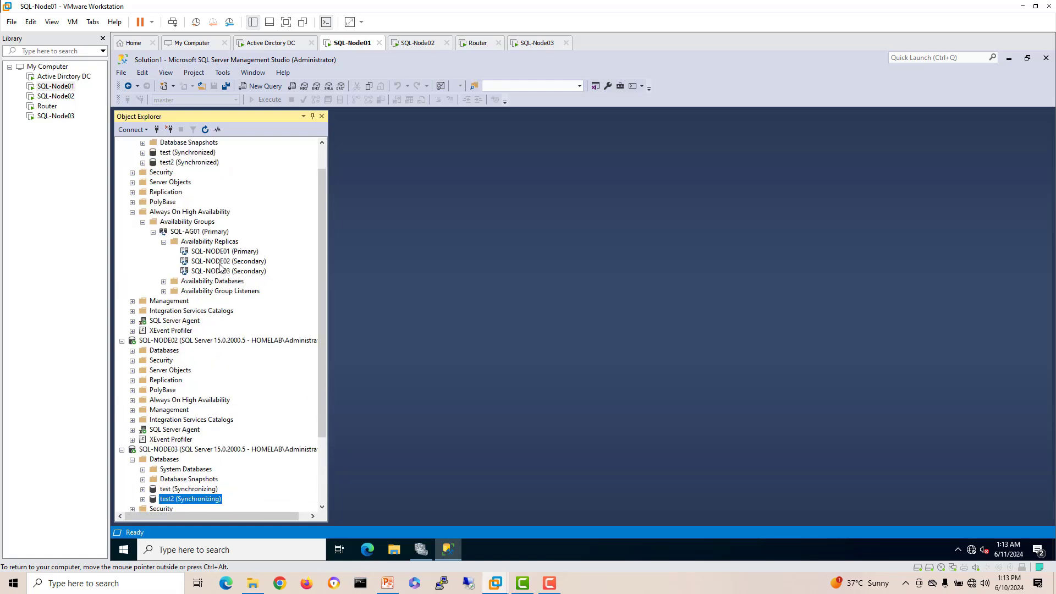
{"action": "left_click", "coordinate": [191, 234]}
{"action": "right_click", "coordinate": [191, 232]}
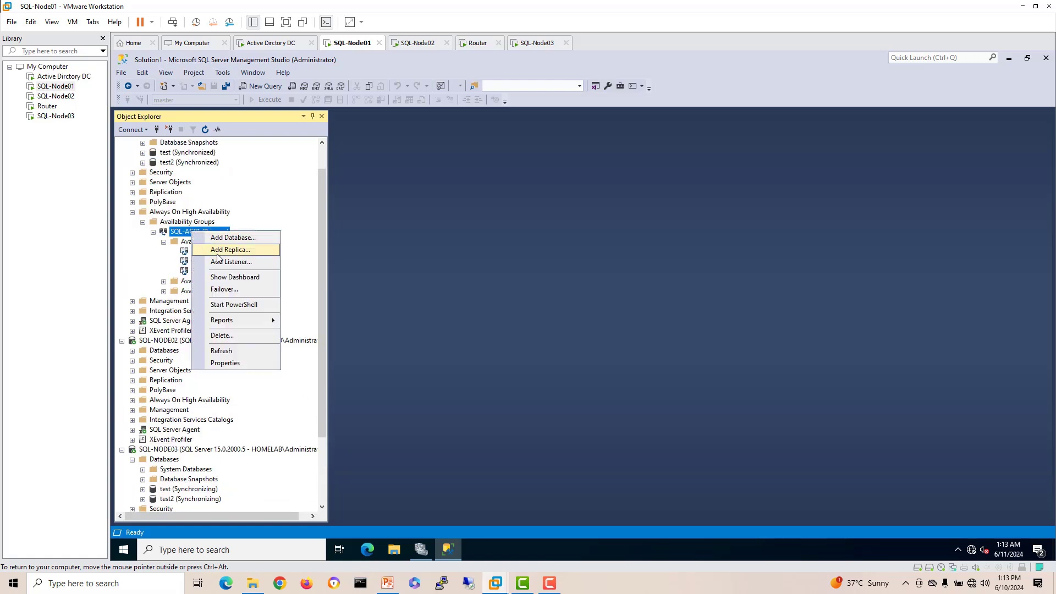
Step: Open the SQL-AG01 dashboard, widen the Name and Availability Mode columns, and launch the Failover Wizard
{"action": "left_click", "coordinate": [226, 277]}
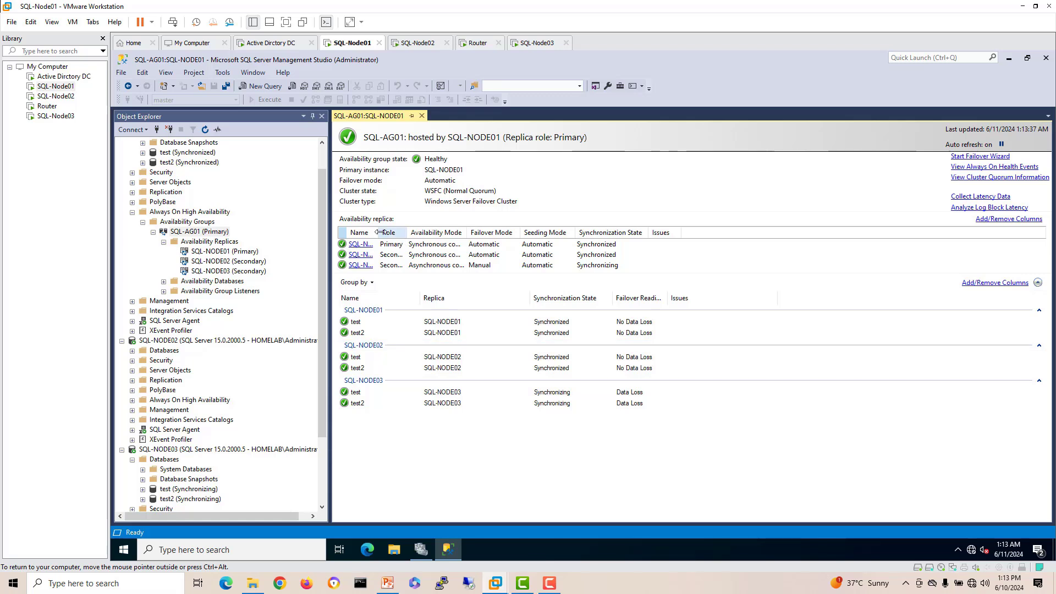
{"action": "left_click_drag", "start_coordinate": [441, 244], "coordinate": [441, 243]}
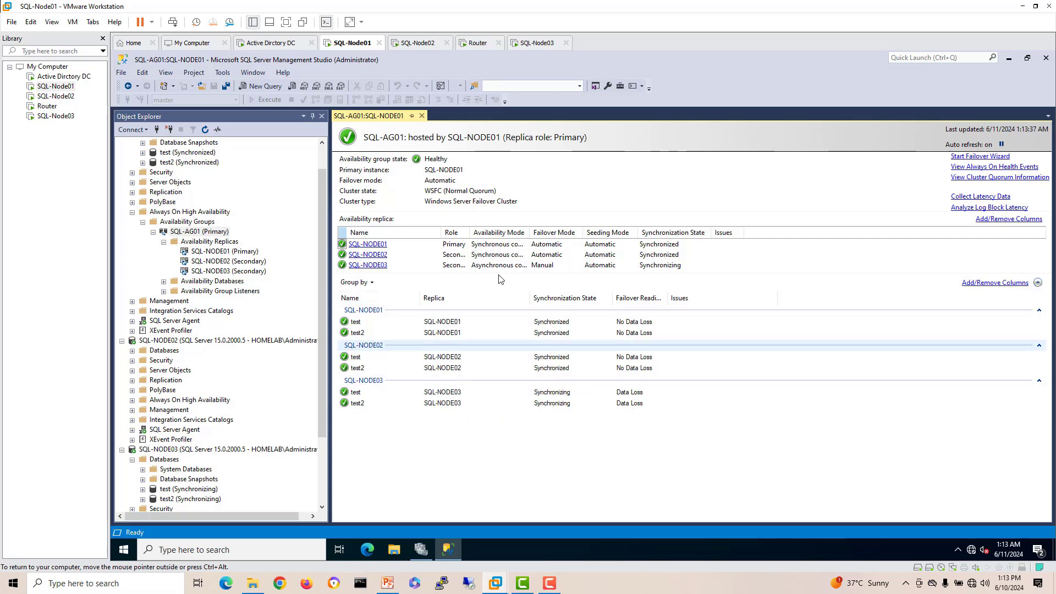
{"action": "left_click_drag", "start_coordinate": [529, 232], "coordinate": [570, 232]}
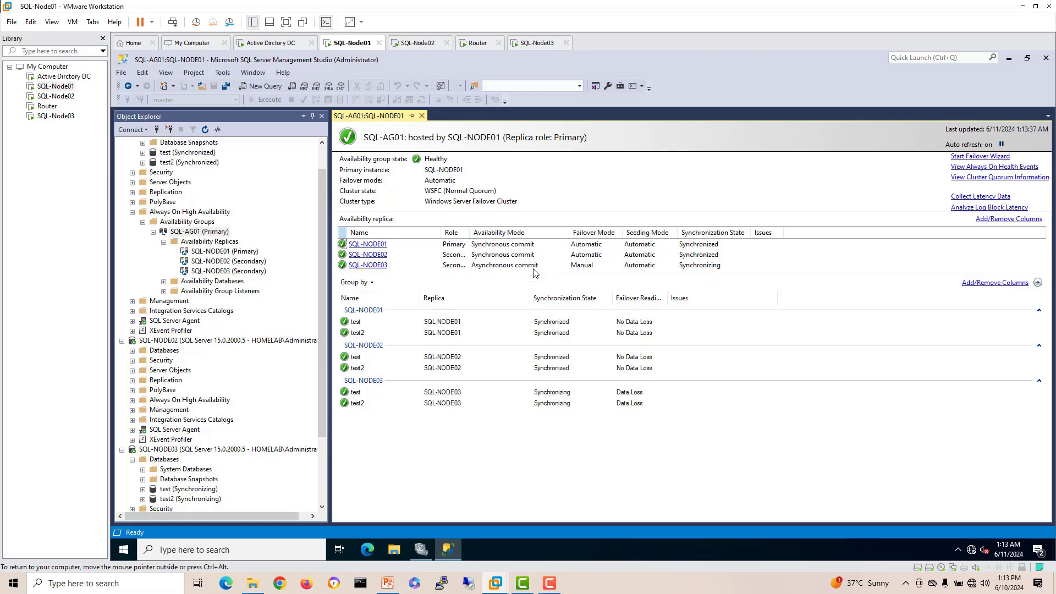
{"action": "left_click", "coordinate": [533, 267]}
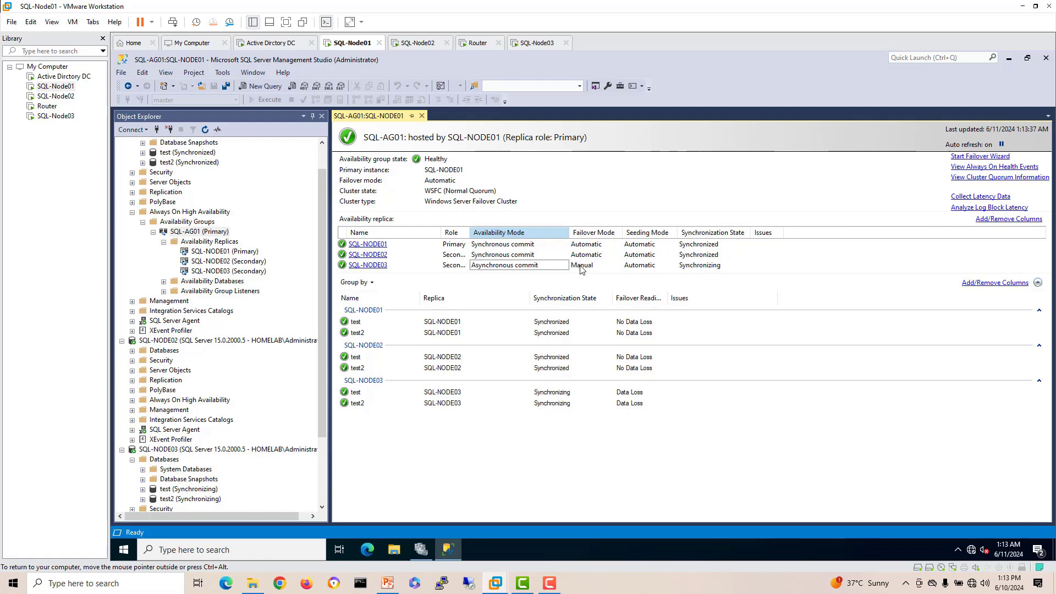
{"action": "left_click", "coordinate": [983, 158]}
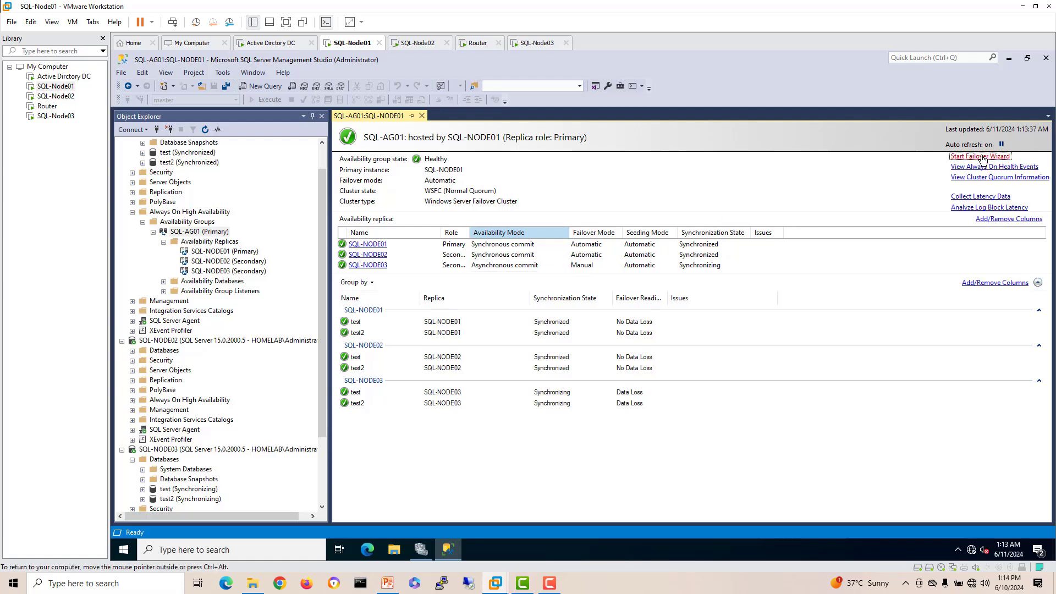
{"action": "left_click", "coordinate": [705, 484]}
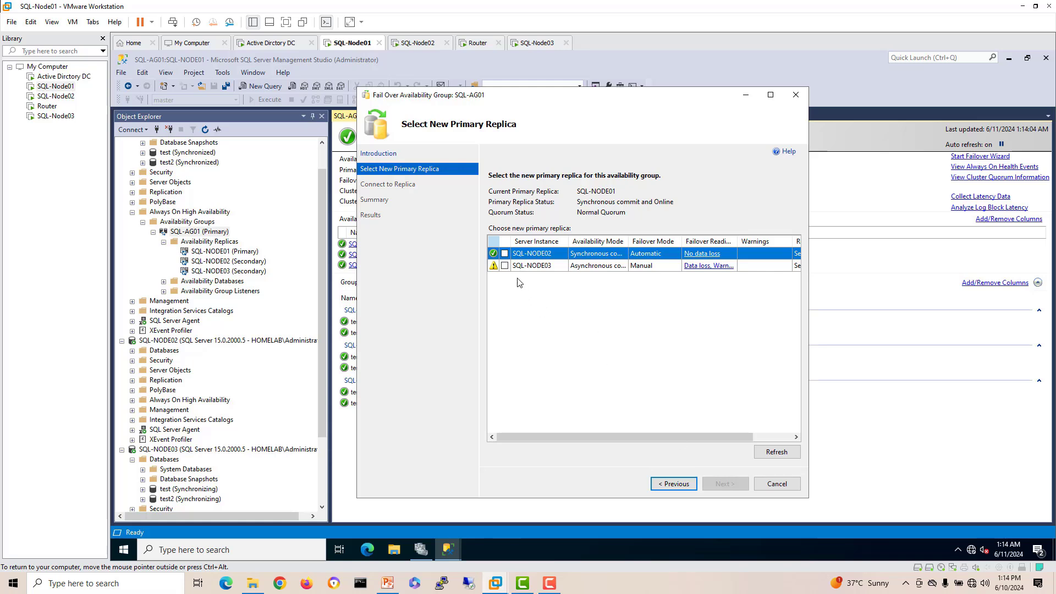
Step: Select SQL-NODE03 as the new primary, widen the mode columns, then cancel the failover
{"action": "left_click", "coordinate": [505, 266]}
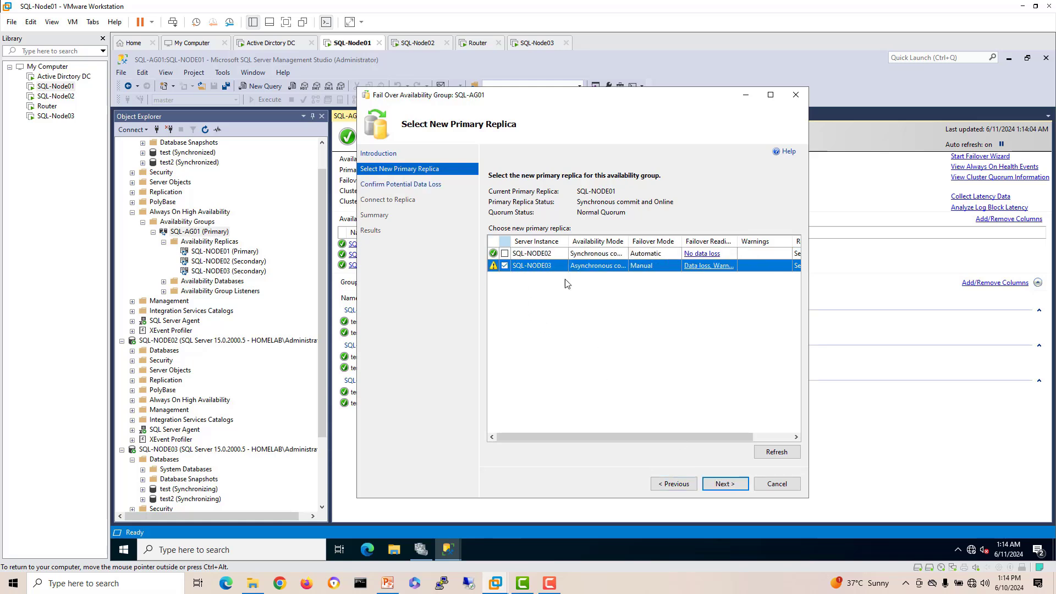
{"action": "left_click_drag", "start_coordinate": [682, 241], "coordinate": [700, 242]}
{"action": "left_click_drag", "start_coordinate": [629, 242], "coordinate": [663, 246]}
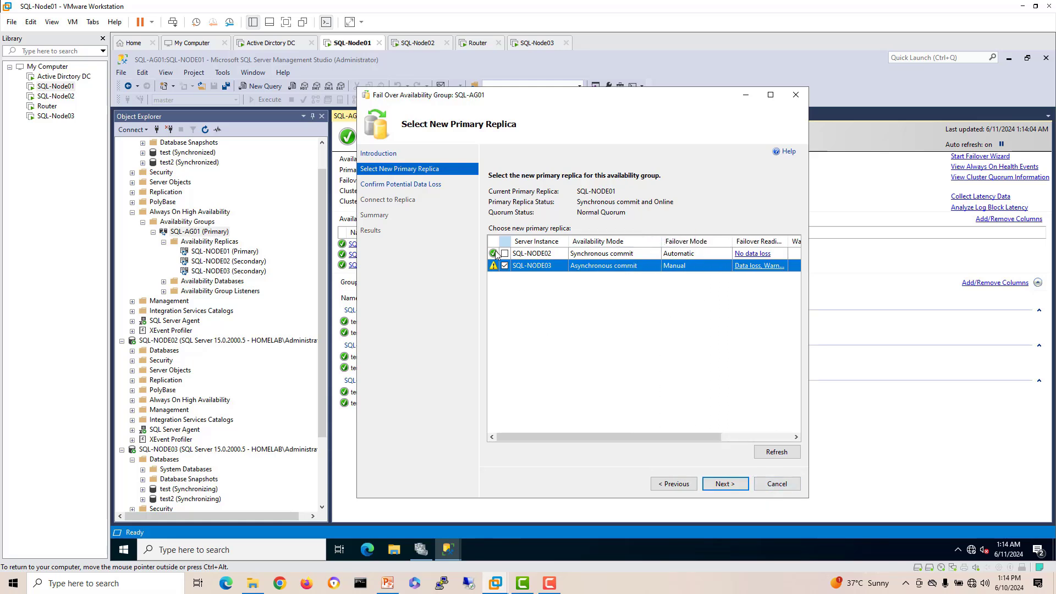
{"action": "left_click", "coordinate": [775, 484]}
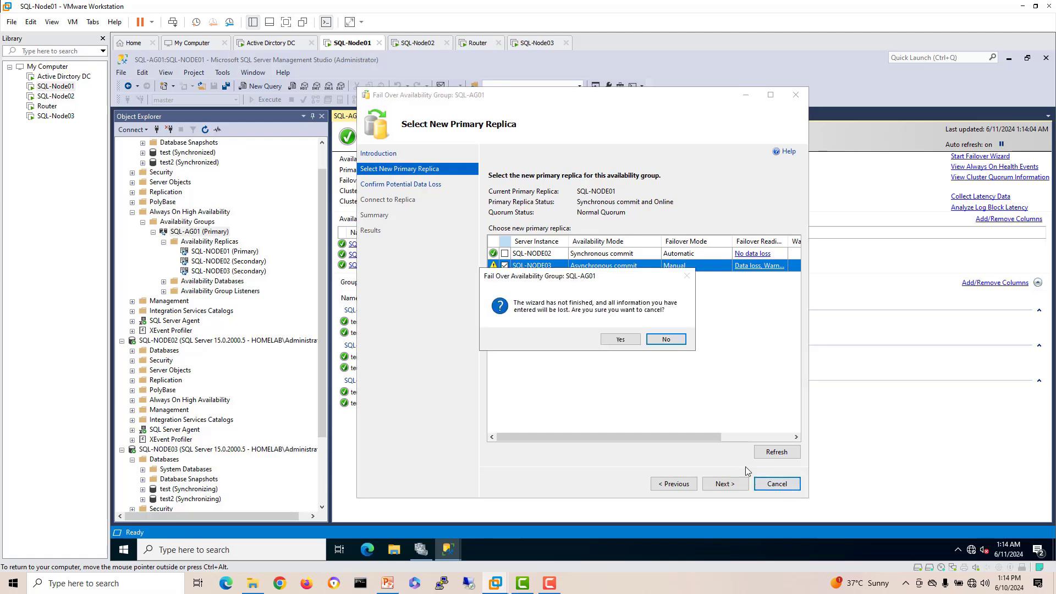
{"action": "left_click", "coordinate": [625, 340]}
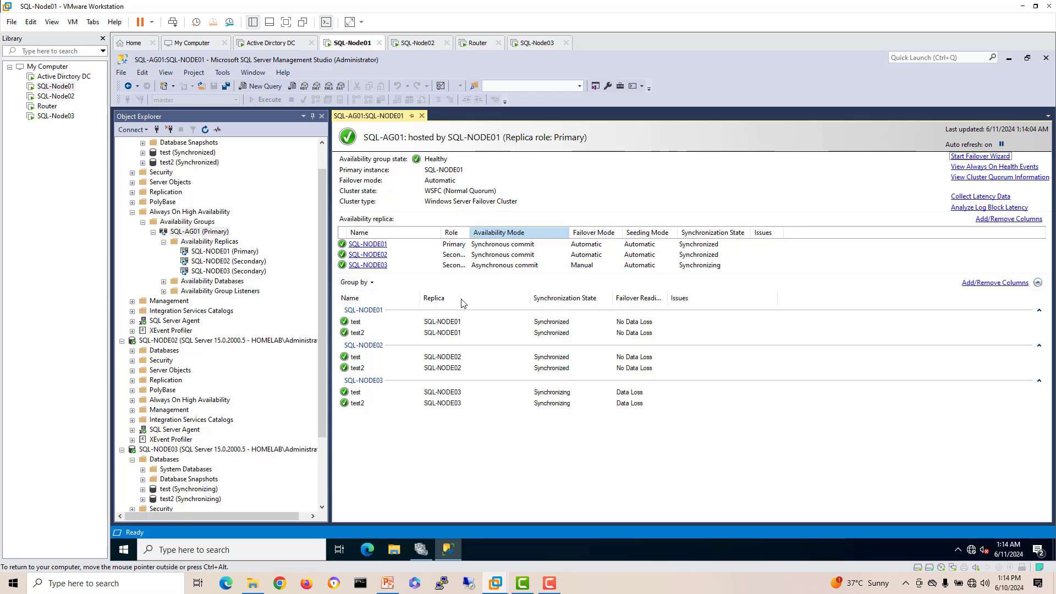
Step: In SQL-AG01 Properties, set SQL-NODE03 to Automatic failover and Synchronous commit, and apply
{"action": "right_click", "coordinate": [182, 233]}
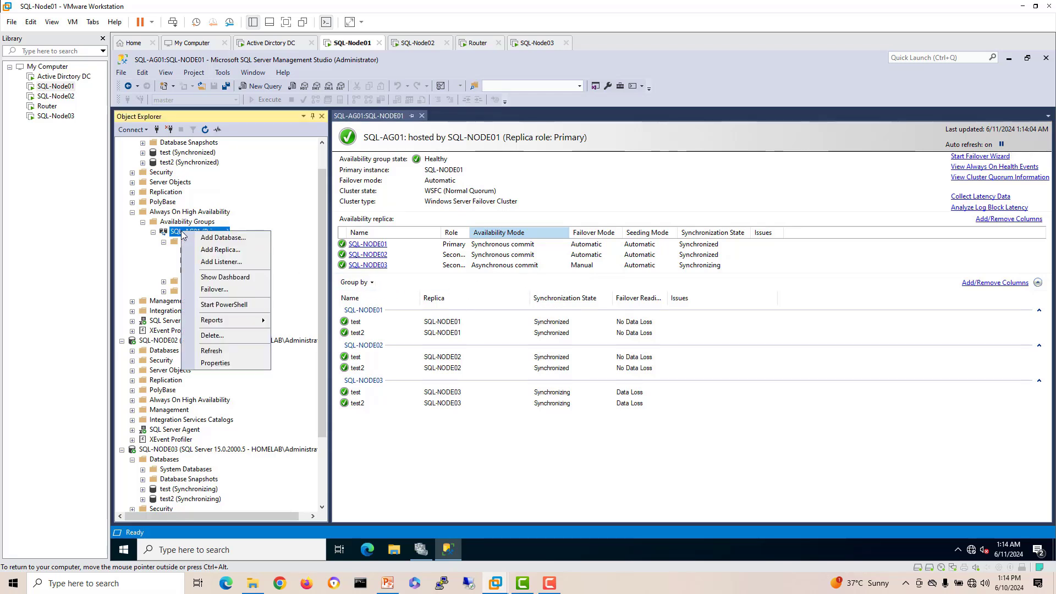
{"action": "left_click", "coordinate": [258, 376]}
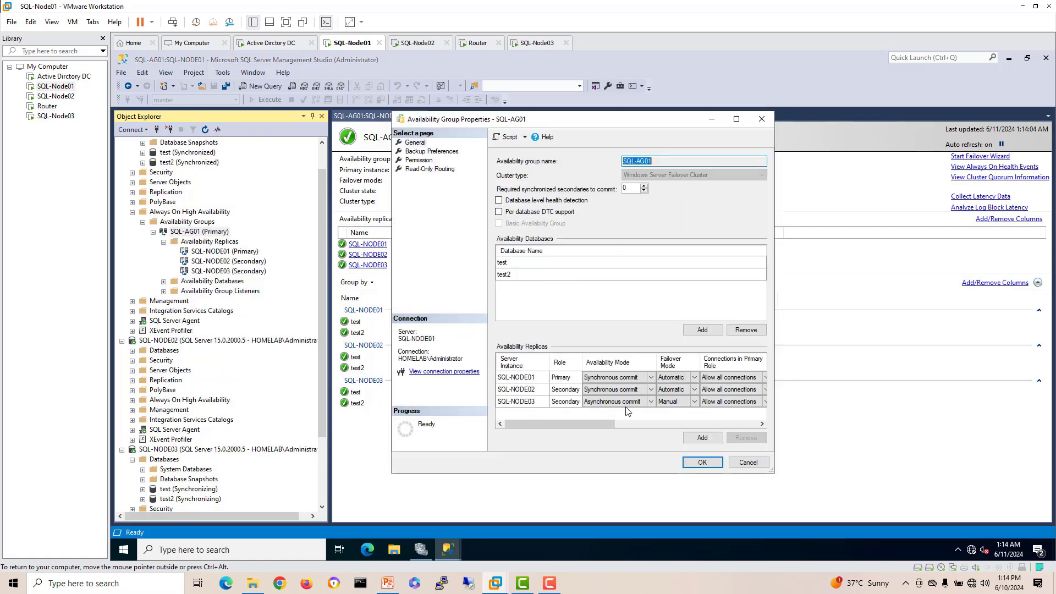
{"action": "left_click", "coordinate": [685, 405]}
{"action": "left_click", "coordinate": [694, 402]}
{"action": "left_click", "coordinate": [684, 411]}
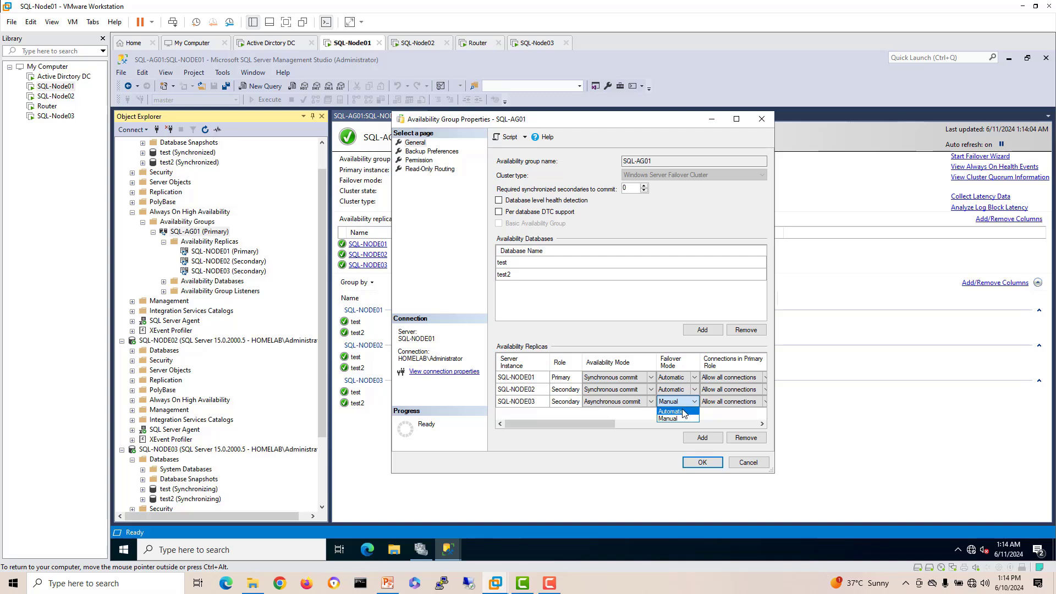
{"action": "left_click", "coordinate": [647, 404]}
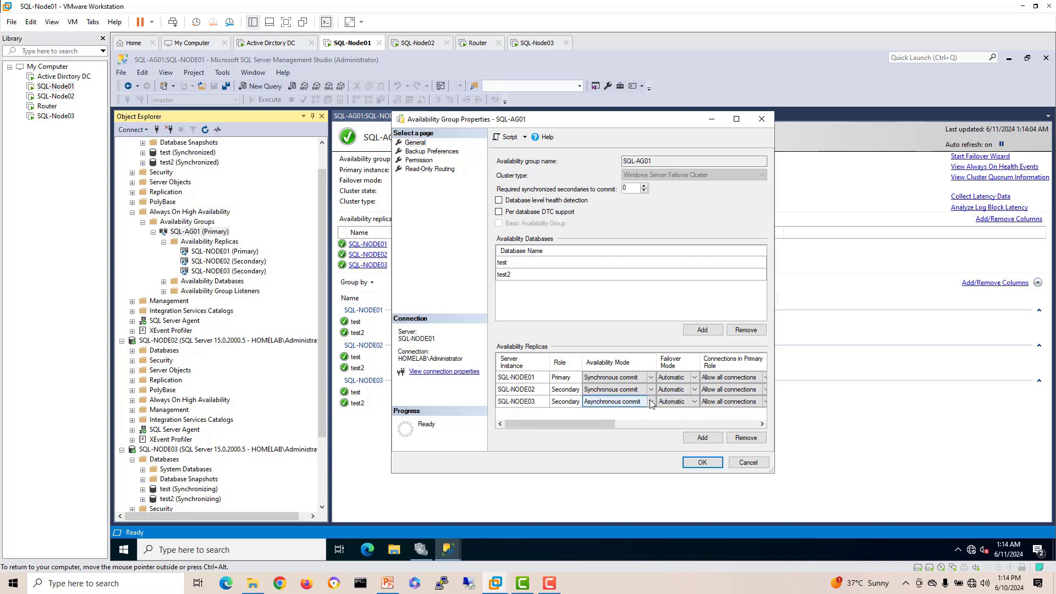
{"action": "left_click", "coordinate": [651, 402]}
{"action": "left_click", "coordinate": [624, 419]}
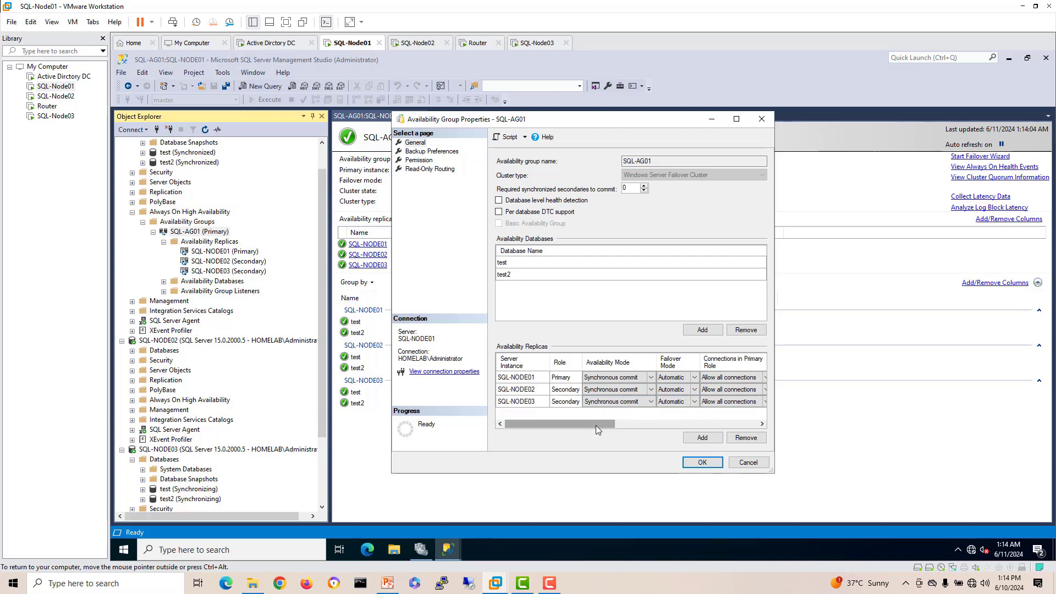
{"action": "left_click_drag", "start_coordinate": [596, 425], "coordinate": [572, 433]}
{"action": "left_click", "coordinate": [706, 463]}
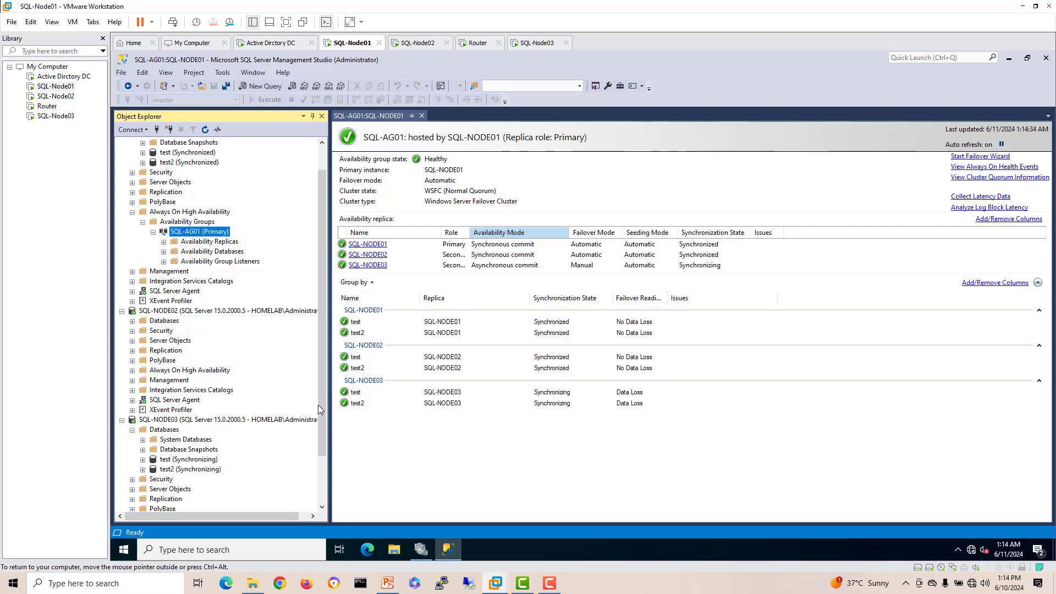
Step: Close and reopen the SQL-AG01 dashboard to refresh its replica status
{"action": "left_click_drag", "start_coordinate": [322, 404], "coordinate": [320, 426]}
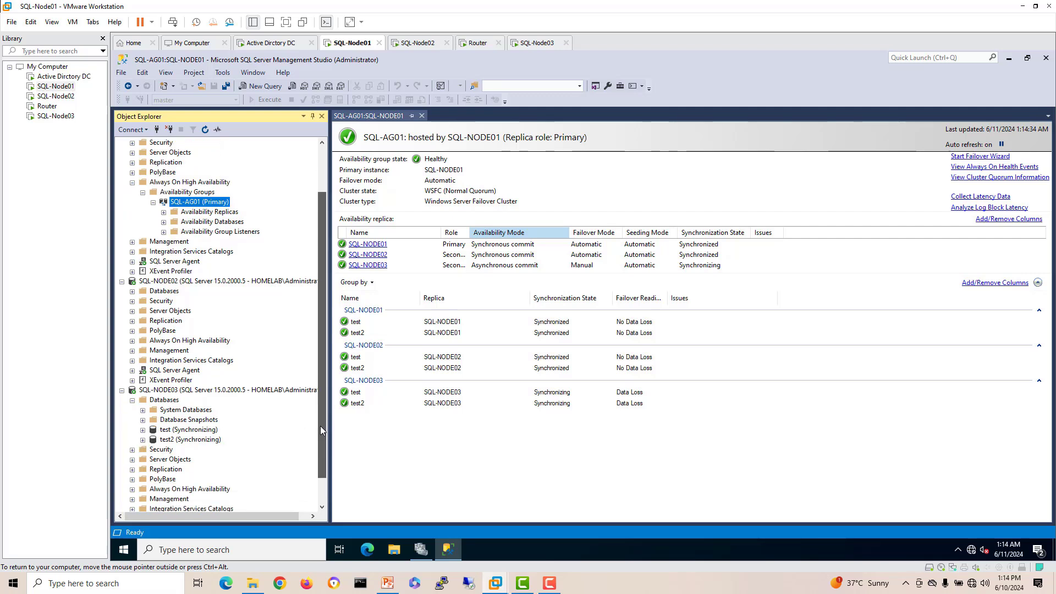
{"action": "left_click", "coordinate": [422, 116]}
{"action": "right_click", "coordinate": [219, 202]}
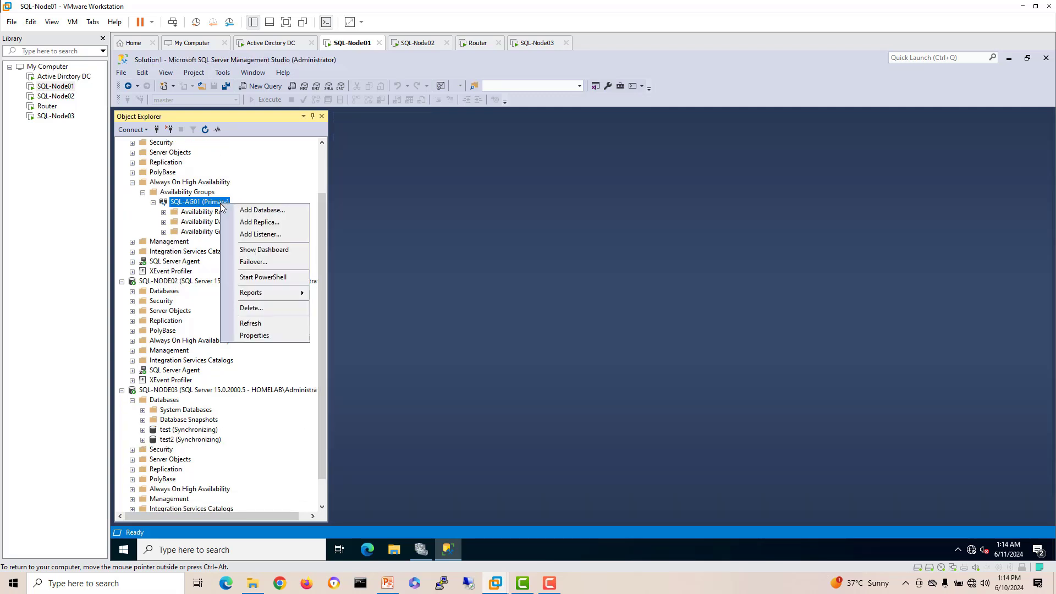
{"action": "left_click", "coordinate": [262, 252]}
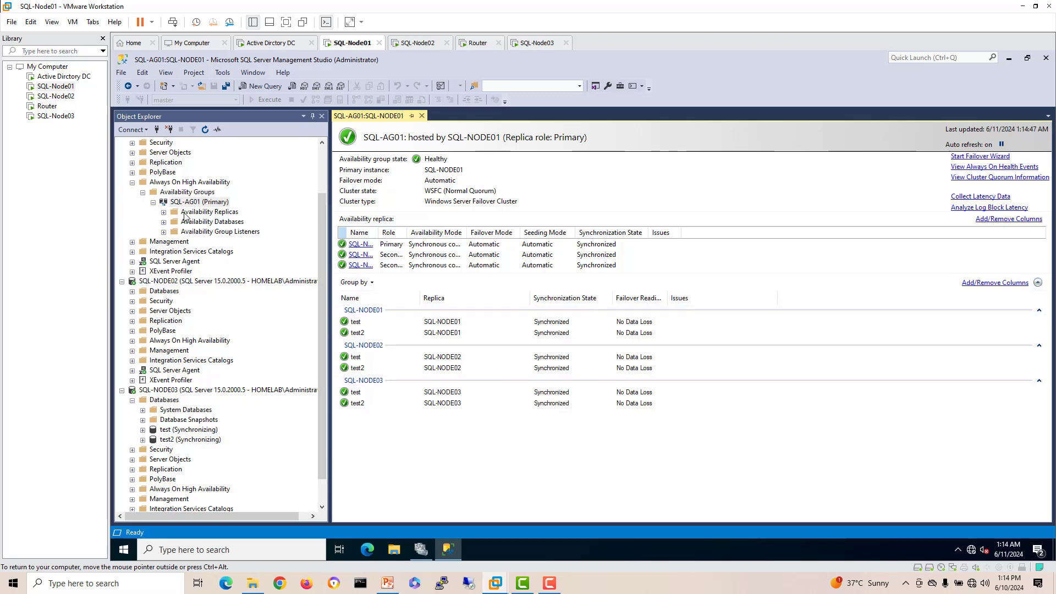
{"action": "left_click_drag", "start_coordinate": [326, 219], "coordinate": [331, 153]}
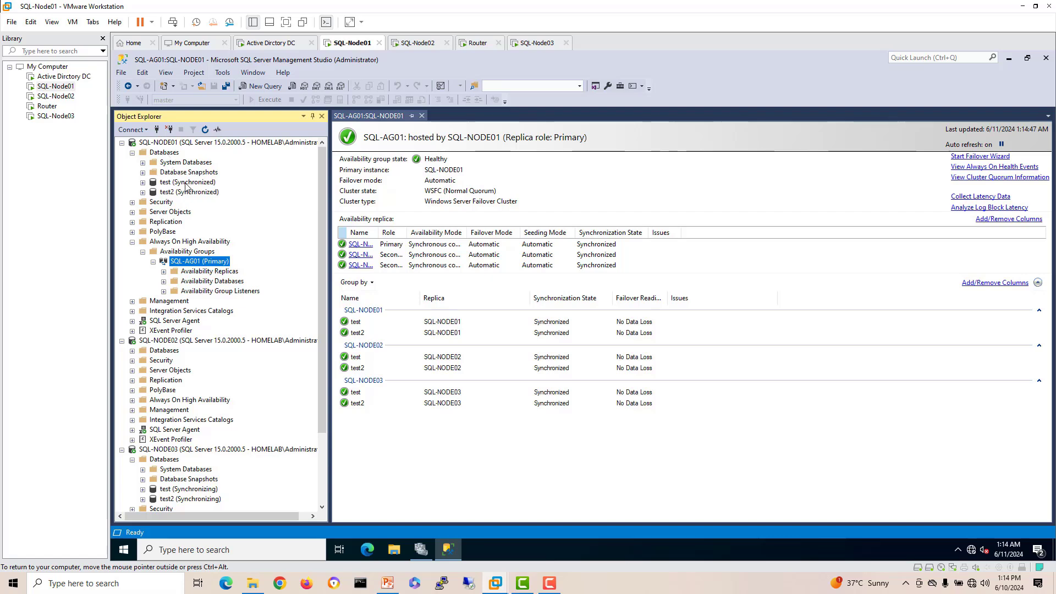
Step: Refresh the Databases folders on SQL-NODE01, SQL-NODE02 and SQL-NODE03
{"action": "right_click", "coordinate": [173, 153]}
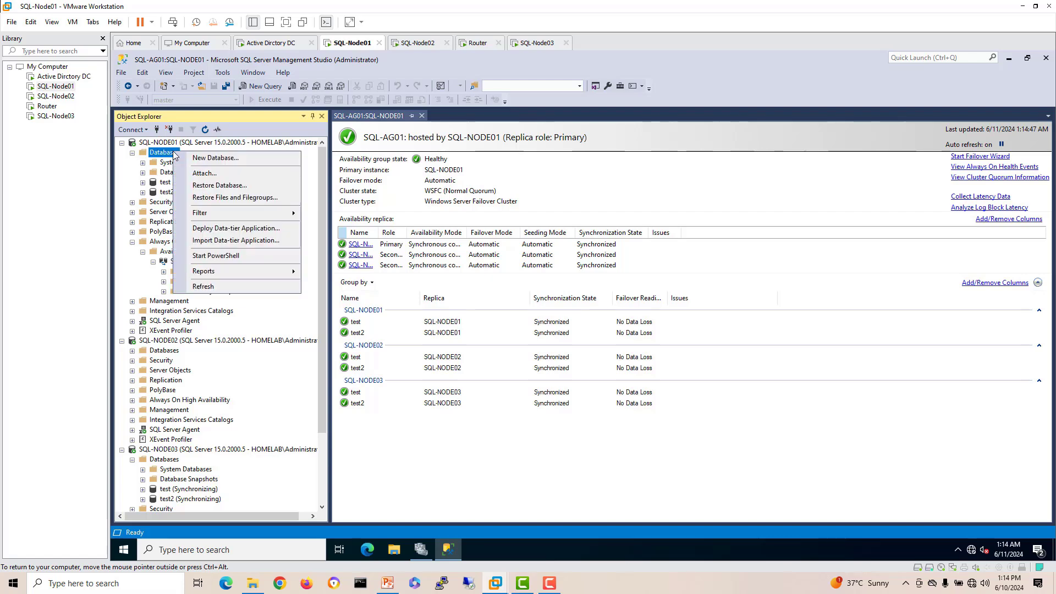
{"action": "left_click", "coordinate": [213, 287]}
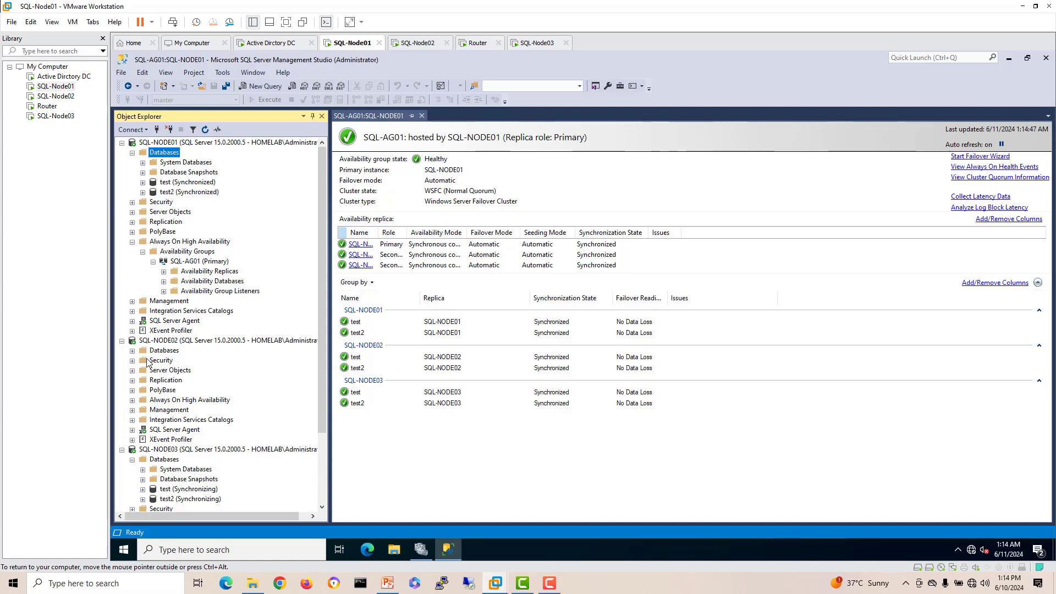
{"action": "left_click", "coordinate": [132, 350]}
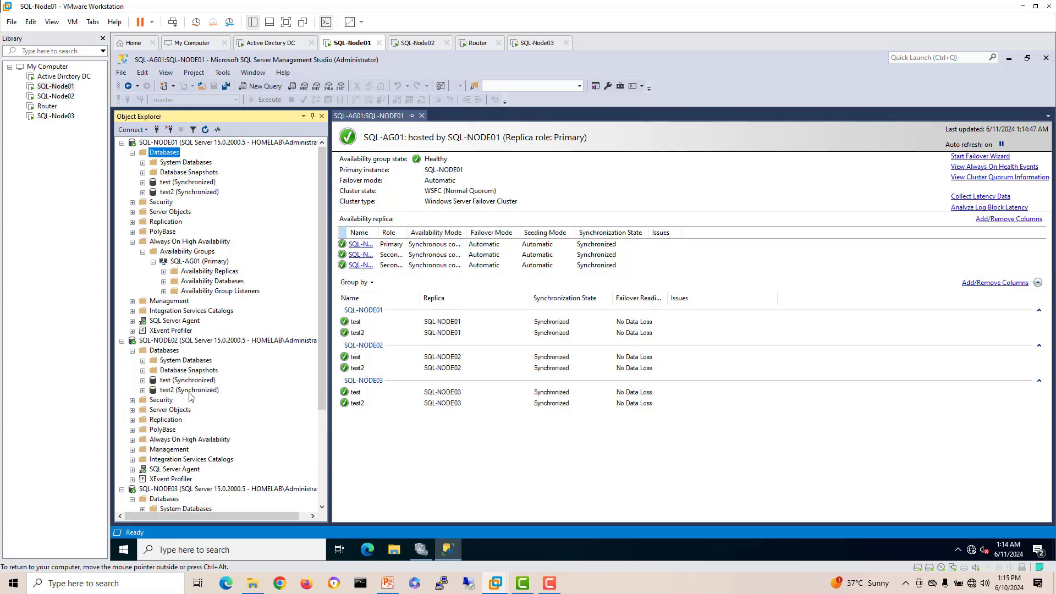
{"action": "right_click", "coordinate": [171, 352]}
{"action": "left_click", "coordinate": [214, 489]}
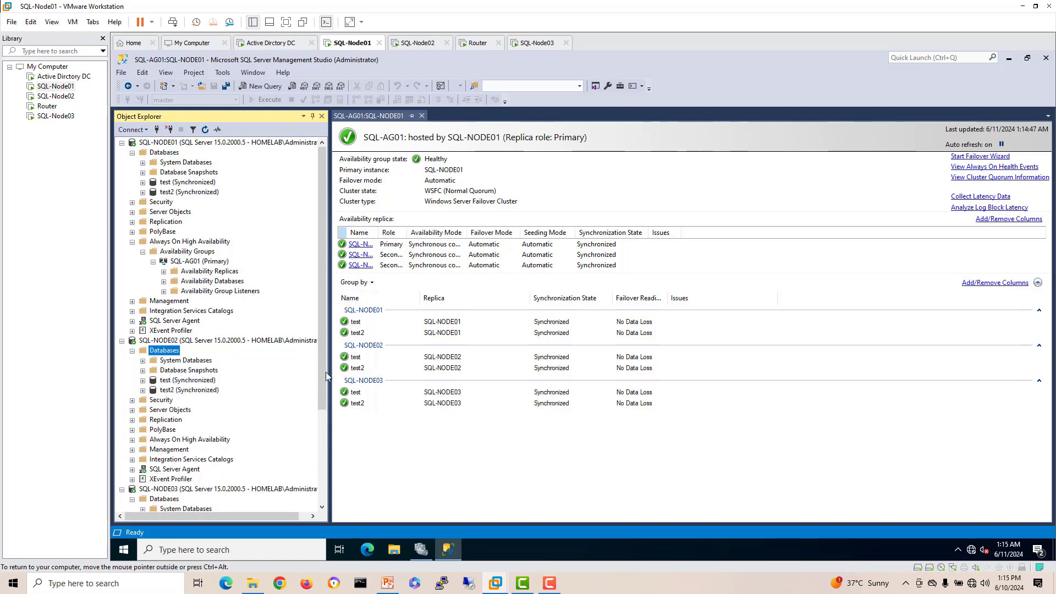
{"action": "left_click_drag", "start_coordinate": [326, 372], "coordinate": [319, 477]}
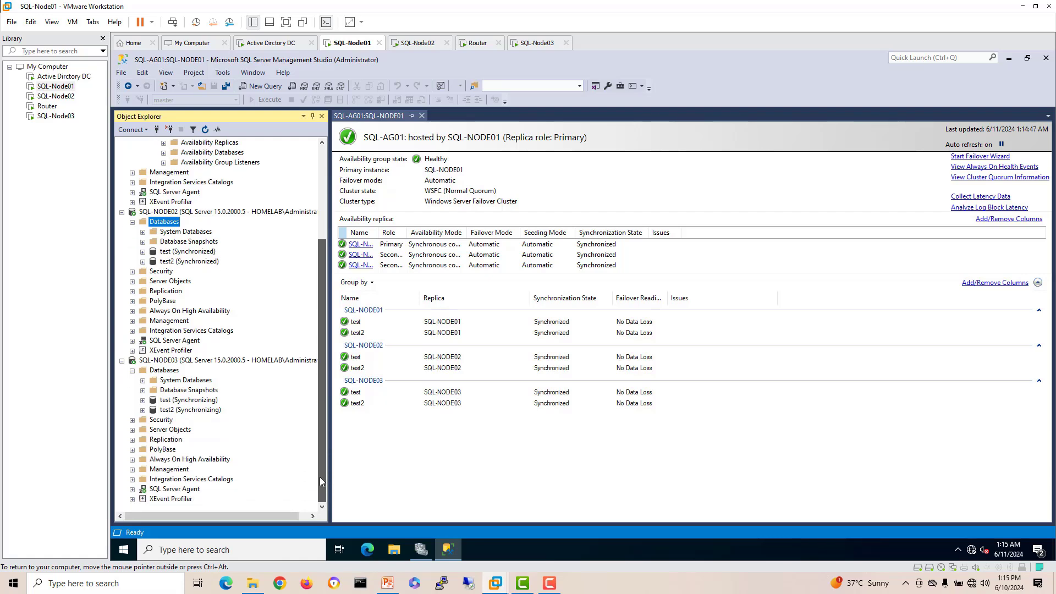
{"action": "right_click", "coordinate": [163, 373]}
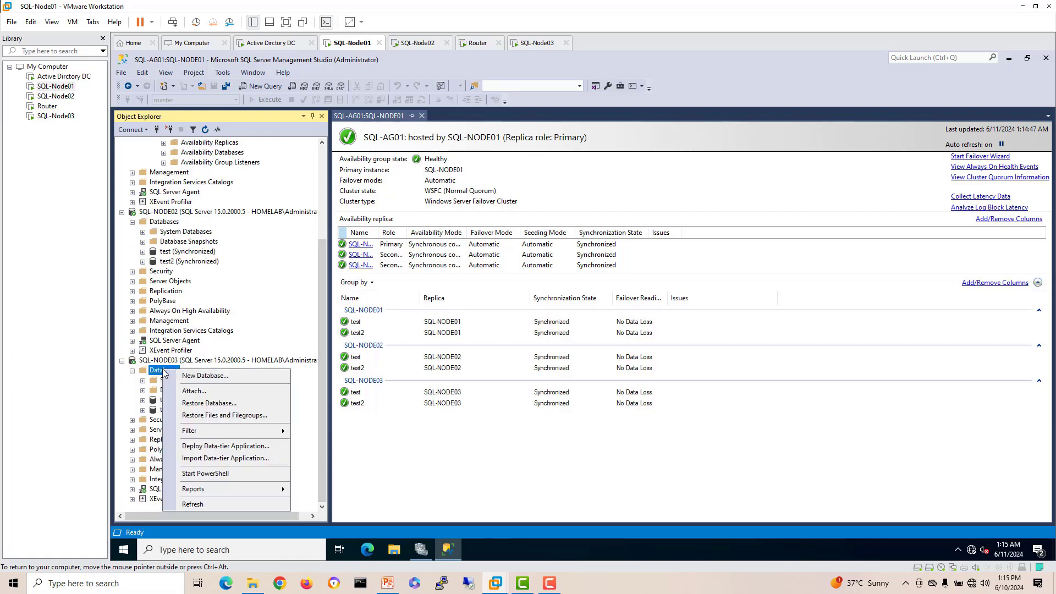
{"action": "left_click", "coordinate": [202, 503]}
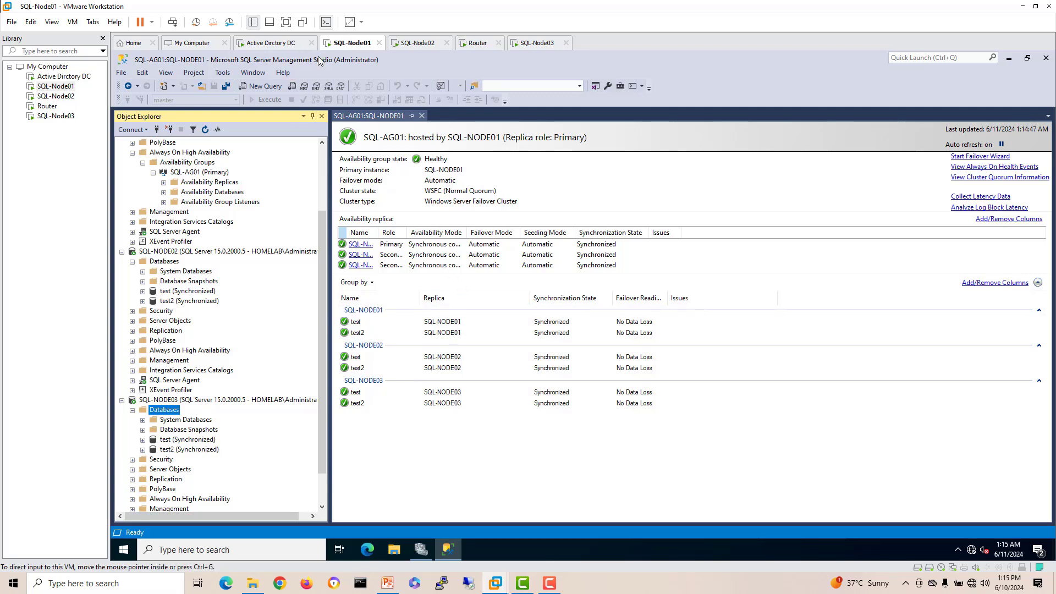
Step: On SQL-Node03, search 'cmd' and launch an administrator Command Prompt
{"action": "left_click", "coordinate": [533, 44]}
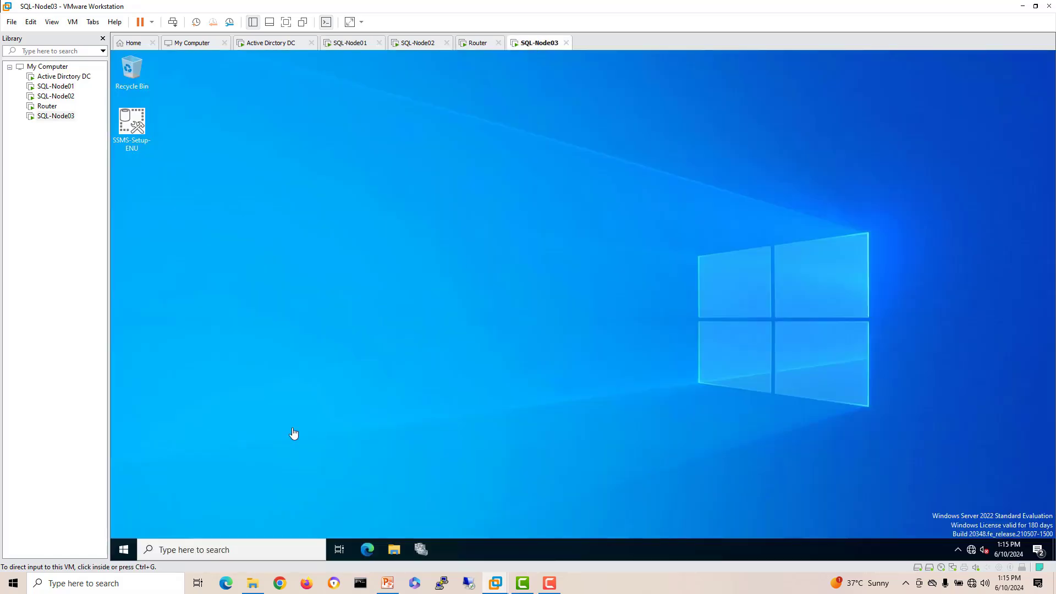
{"action": "left_click", "coordinate": [233, 550]}
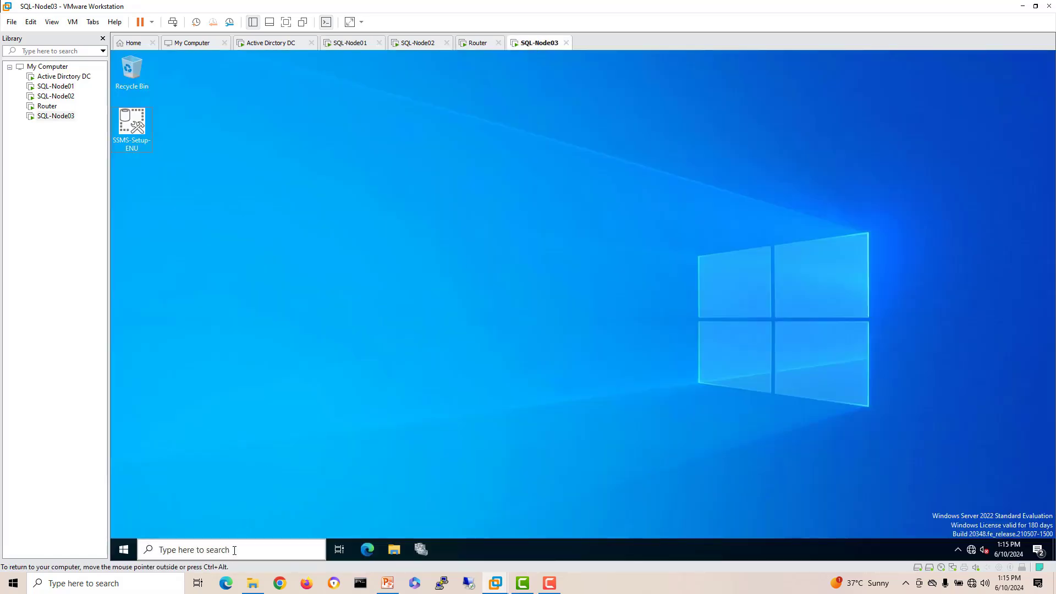
{"action": "left_click", "coordinate": [233, 550]}
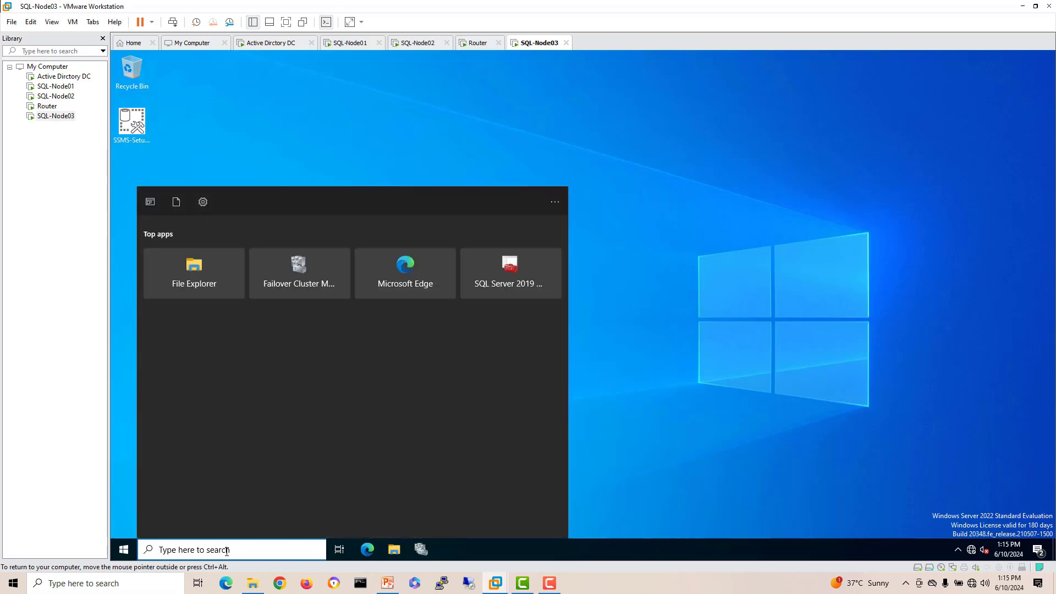
{"action": "type", "text": "cmd"}
{"action": "key", "text": "Return"}
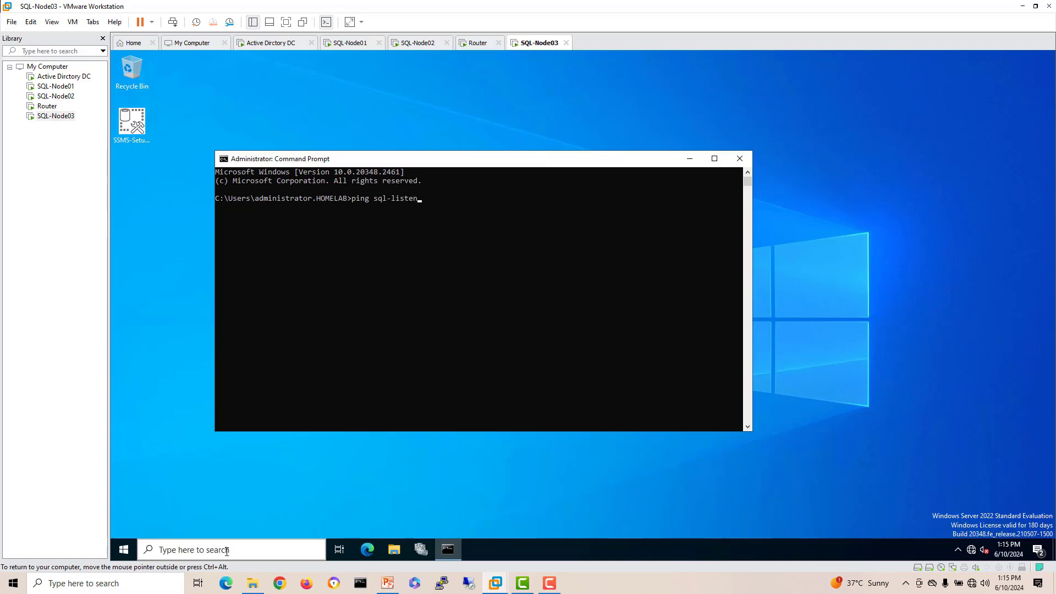
Step: Run 'ping sql-listener -t' against 10.10.11.6 and reposition the Command Prompt window
{"action": "key", "text": "Return"}
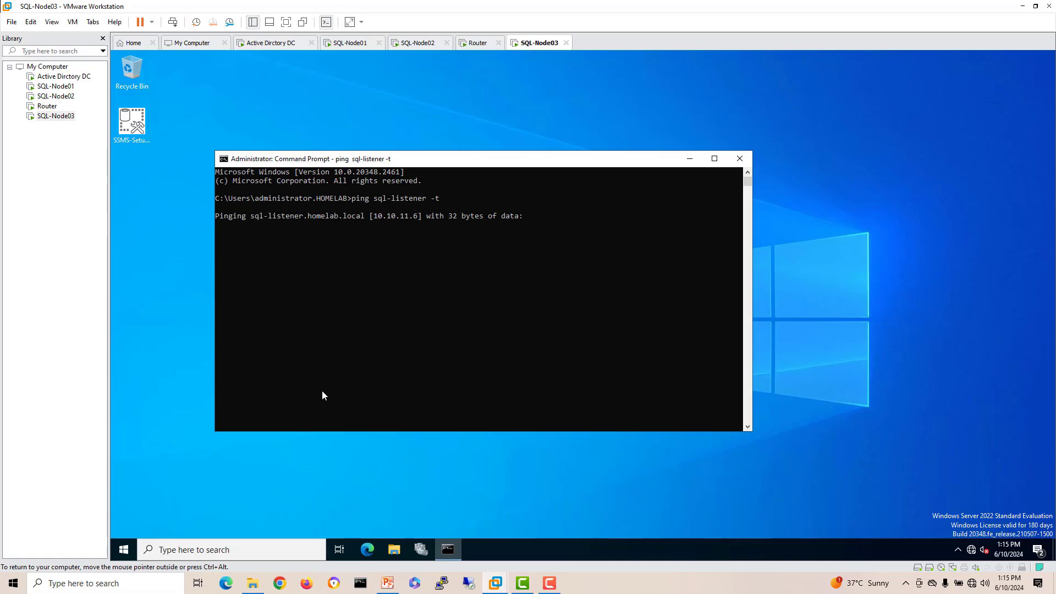
{"action": "left_click_drag", "start_coordinate": [442, 159], "coordinate": [525, 162]}
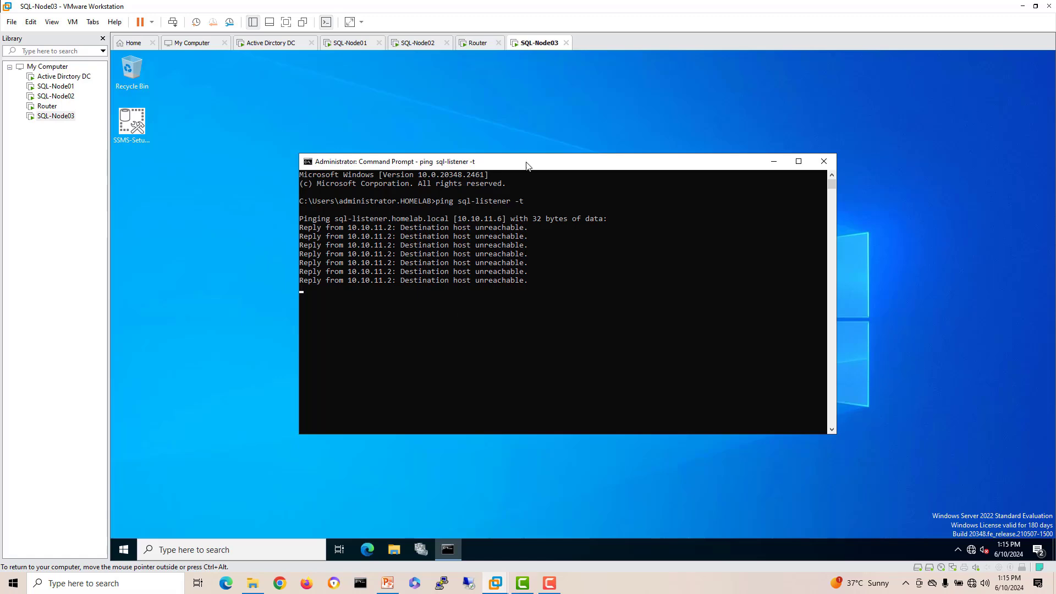
{"action": "left_click_drag", "start_coordinate": [525, 162], "coordinate": [495, 138]}
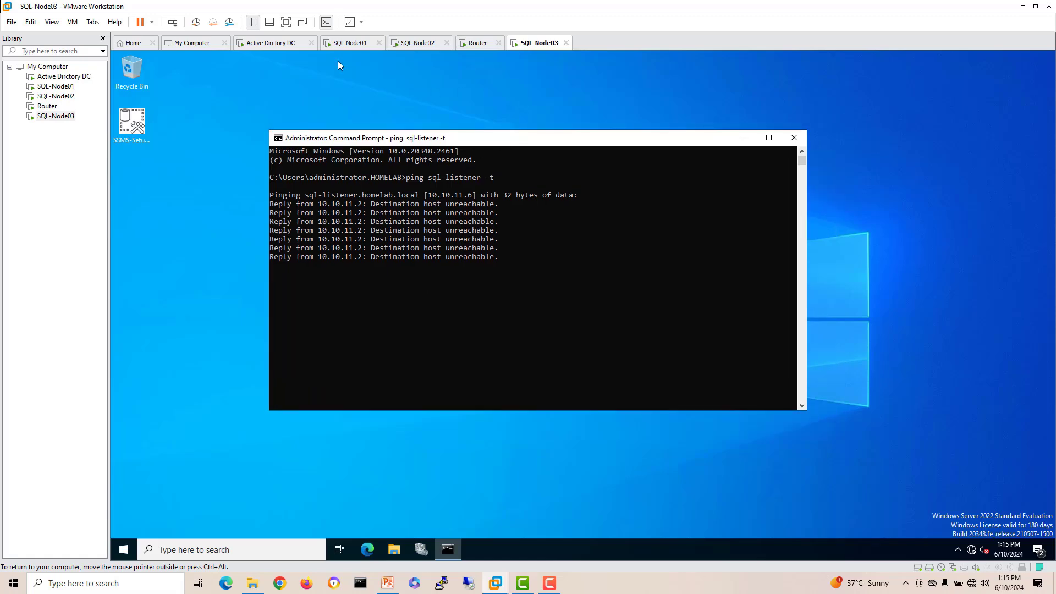
Step: On SQL-Node01, open Command Prompt and run 'ping sql-listener -t', getting replies from 10.10.10.6
{"action": "left_click", "coordinate": [349, 43]}
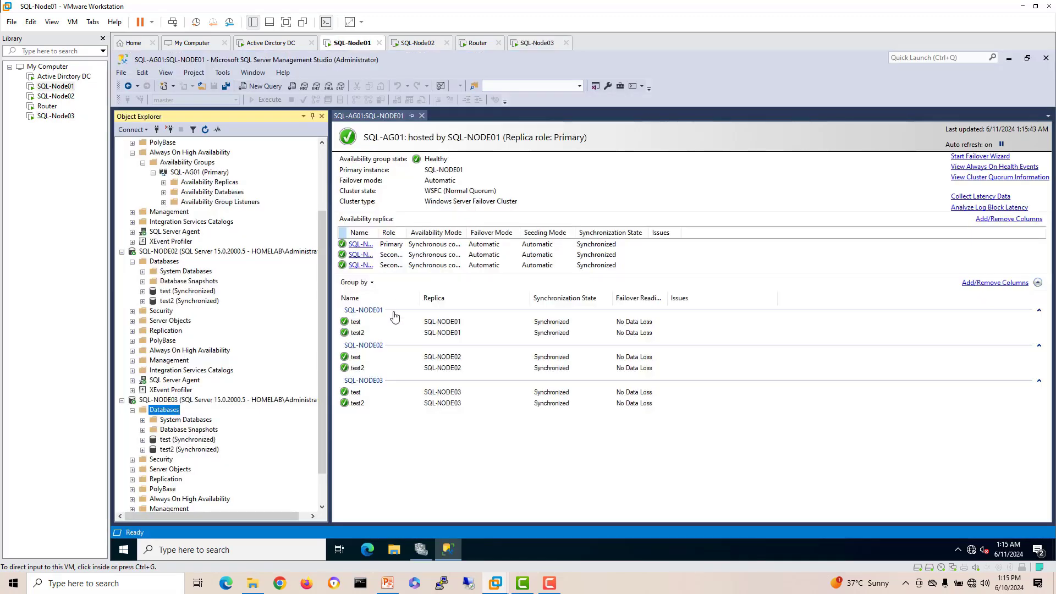
{"action": "left_click", "coordinate": [277, 553]}
{"action": "type", "text": "cmd"}
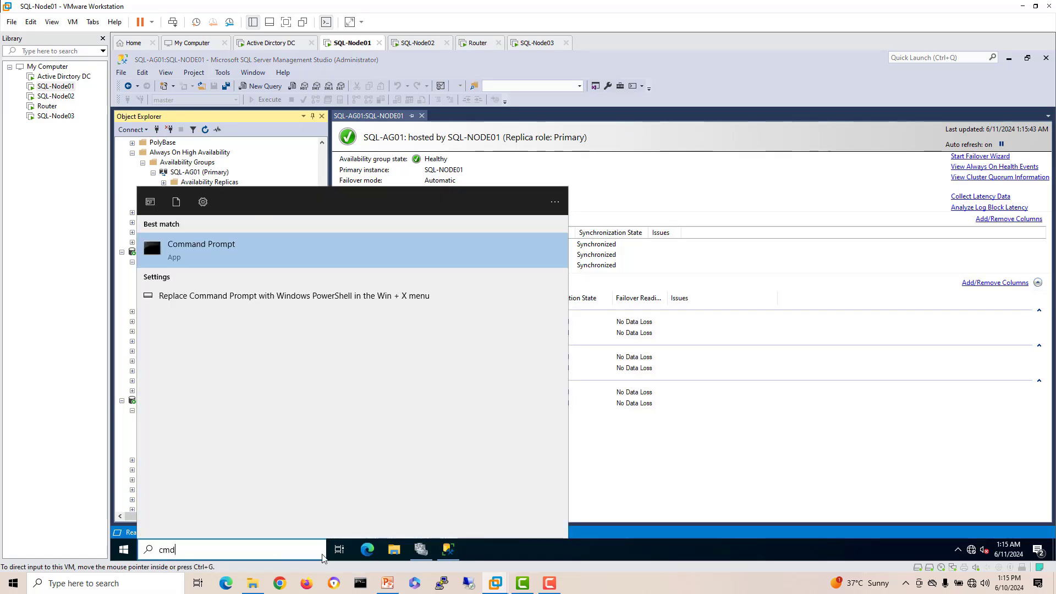
{"action": "left_click", "coordinate": [210, 260]}
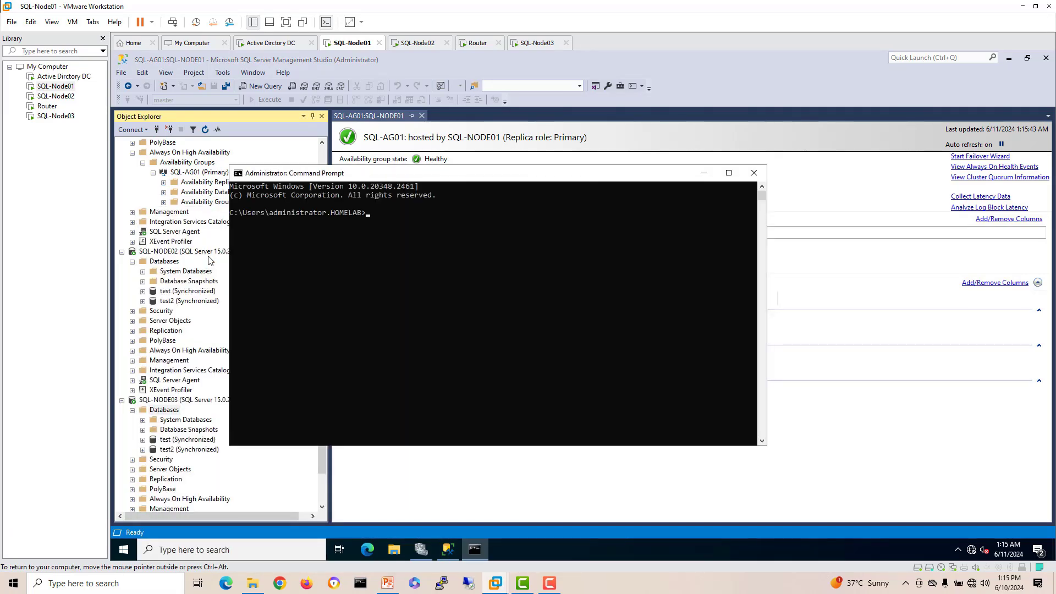
{"action": "type", "text": "sql"}
{"action": "key", "text": "BackSpace"}
{"action": "key", "text": "BackSpace"}
{"action": "type", "text": "-listen"}
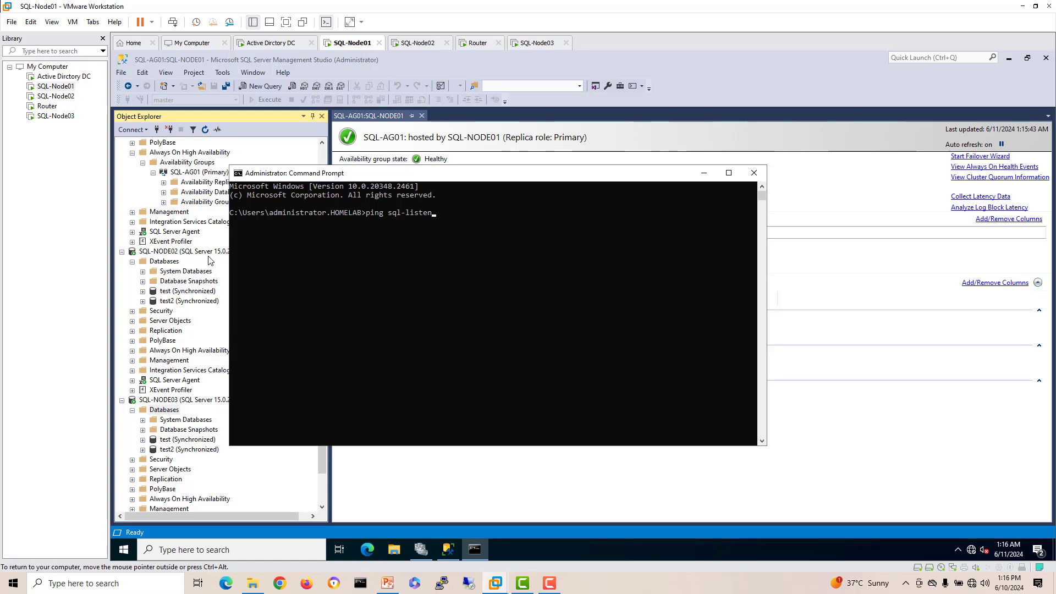
{"action": "type", "text": "er -t"}
{"action": "key", "text": "Return"}
Step: Compare with SQL-Node03's failing ping, then resize SQL-Node01's ping window off the dashboard
{"action": "left_click_drag", "start_coordinate": [473, 174], "coordinate": [558, 191]}
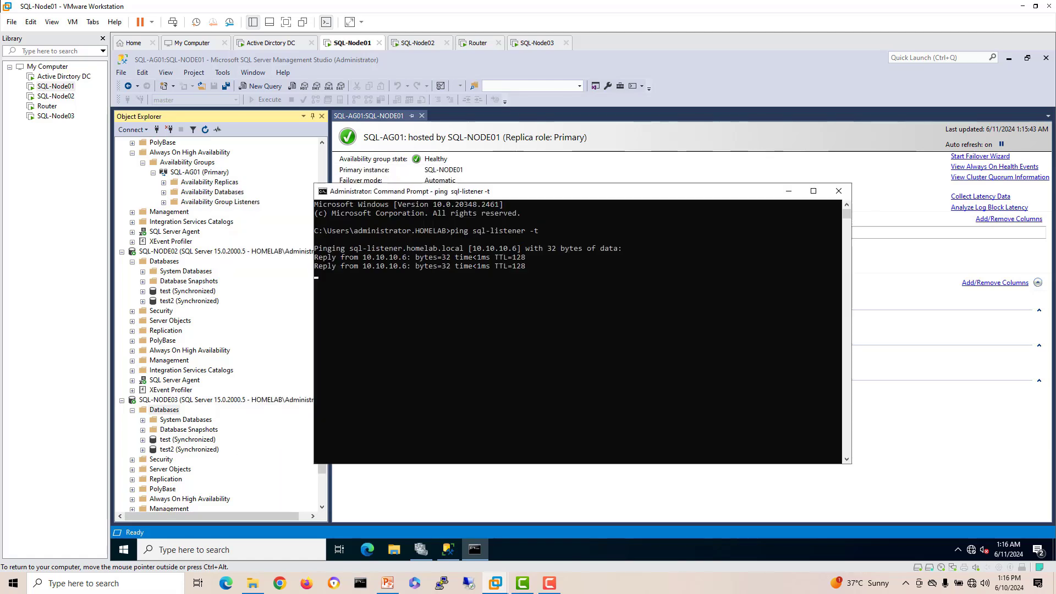
{"action": "left_click", "coordinate": [552, 44]}
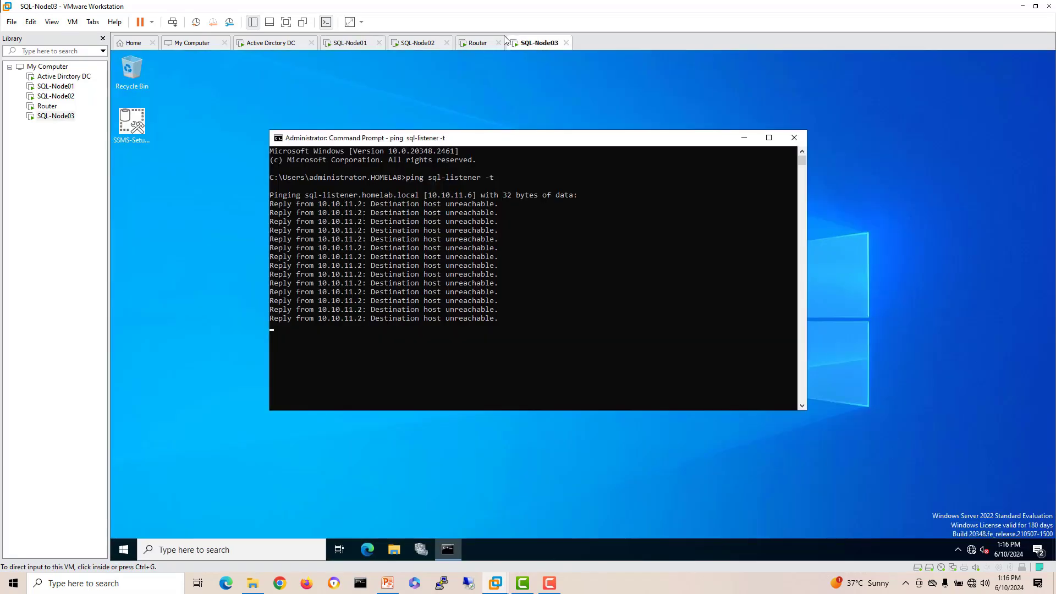
{"action": "left_click_drag", "start_coordinate": [476, 142], "coordinate": [528, 134]}
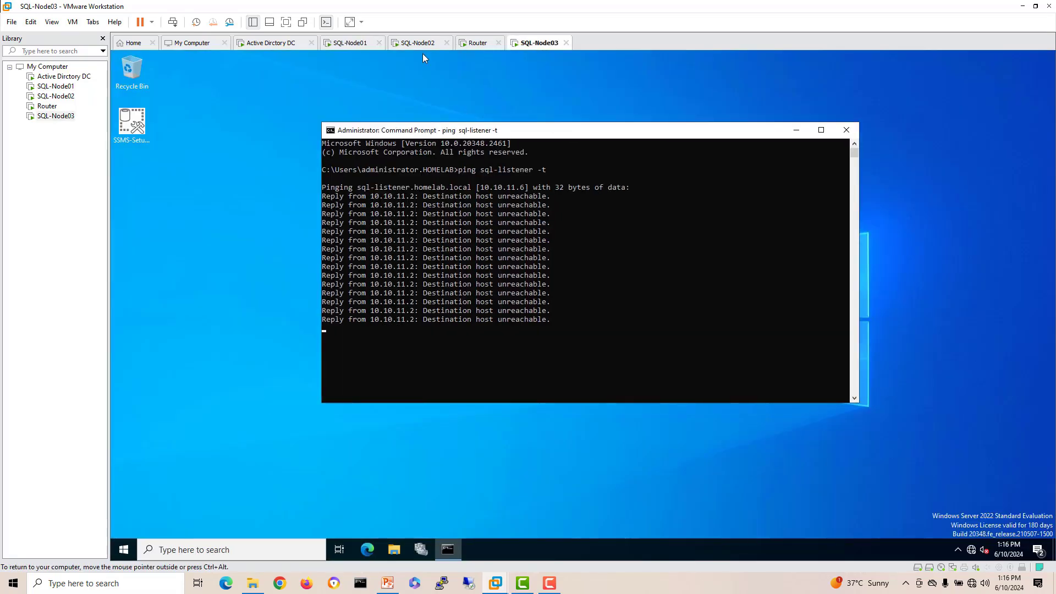
{"action": "left_click", "coordinate": [268, 45]}
{"action": "left_click", "coordinate": [348, 45]}
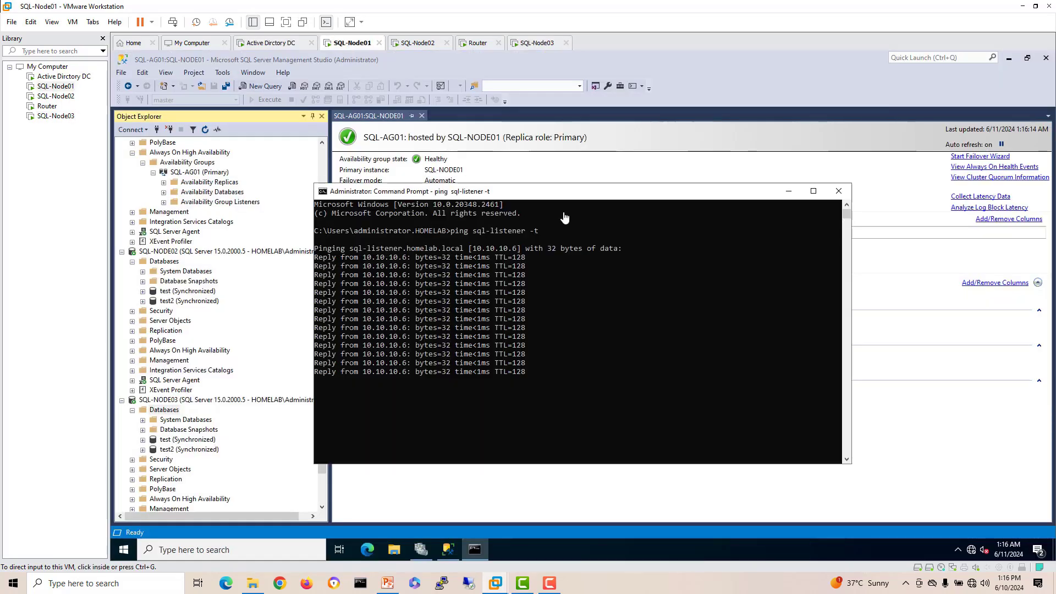
{"action": "left_click_drag", "start_coordinate": [855, 224], "coordinate": [714, 224]}
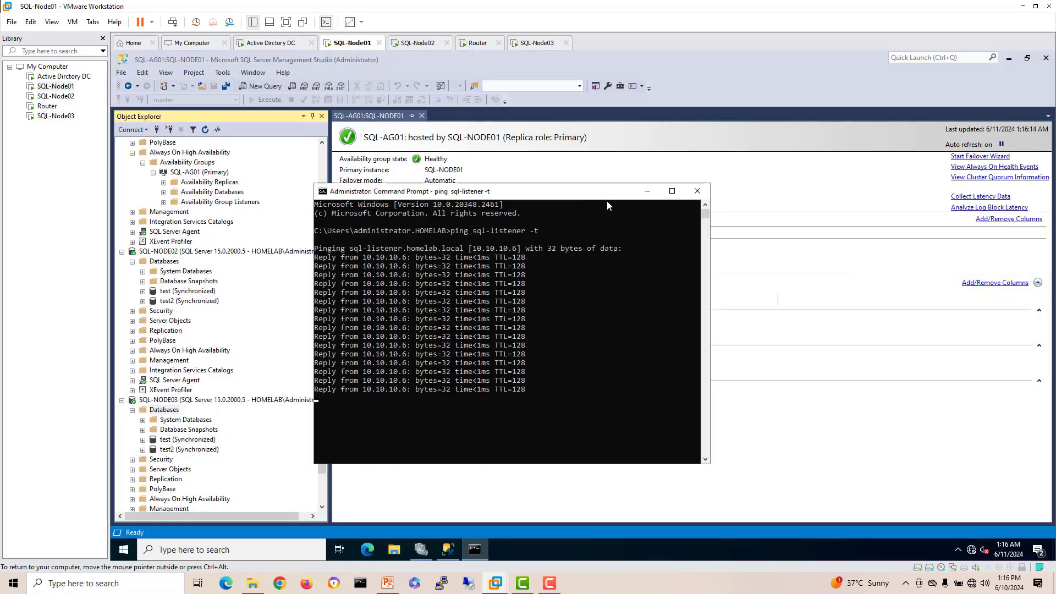
{"action": "left_click_drag", "start_coordinate": [607, 194], "coordinate": [744, 217]}
Step: Run the SQL-AG01 failover wizard with SQL-NODE03 as the new primary, connecting to it and finishing
{"action": "left_click", "coordinate": [980, 156]}
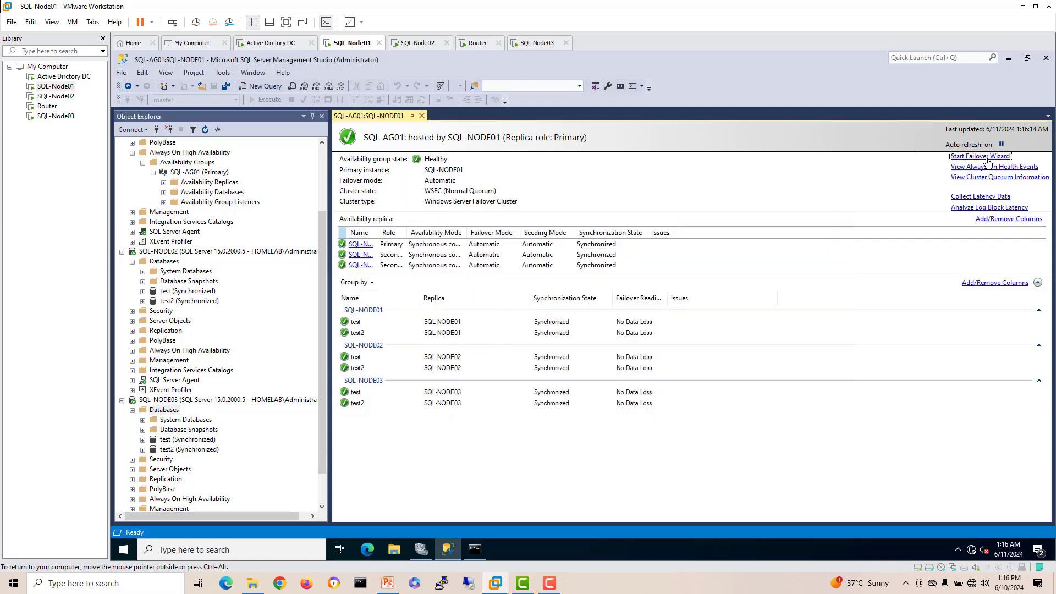
{"action": "left_click", "coordinate": [741, 485]}
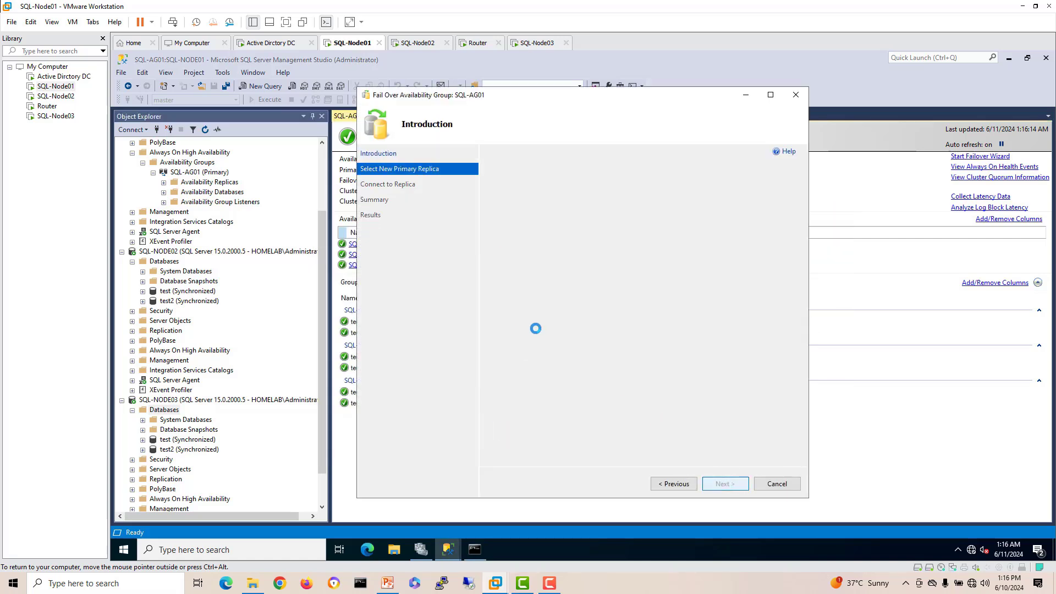
{"action": "left_click", "coordinate": [510, 266]}
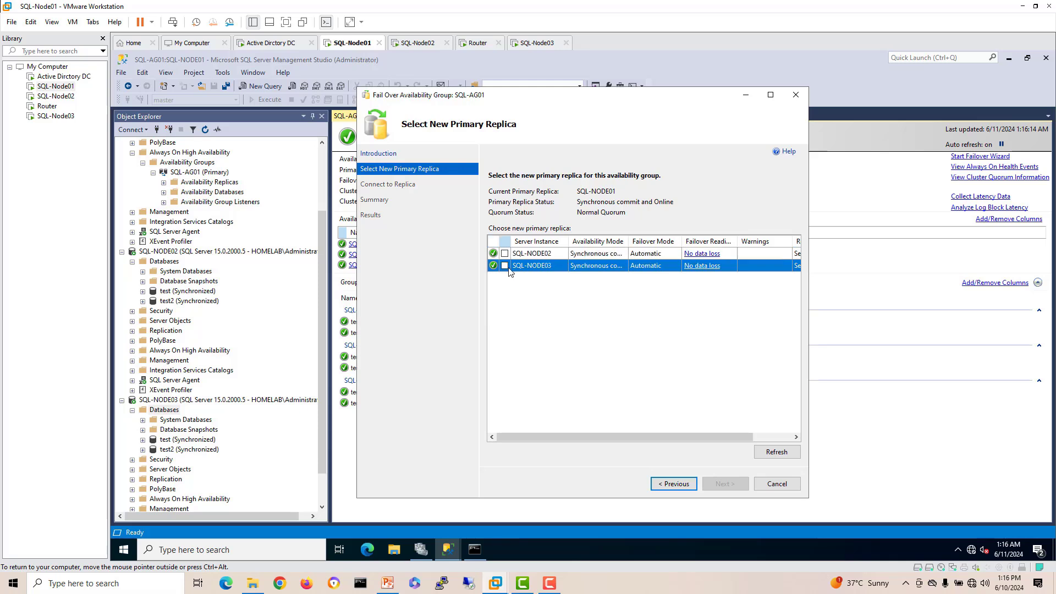
{"action": "left_click", "coordinate": [505, 267]}
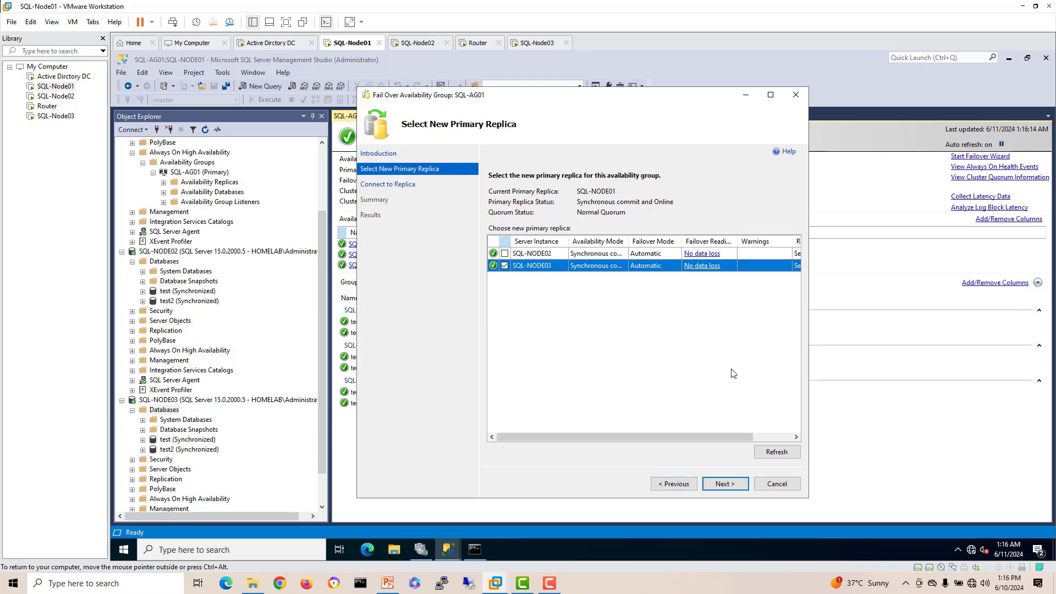
{"action": "left_click_drag", "start_coordinate": [710, 437], "coordinate": [684, 439]}
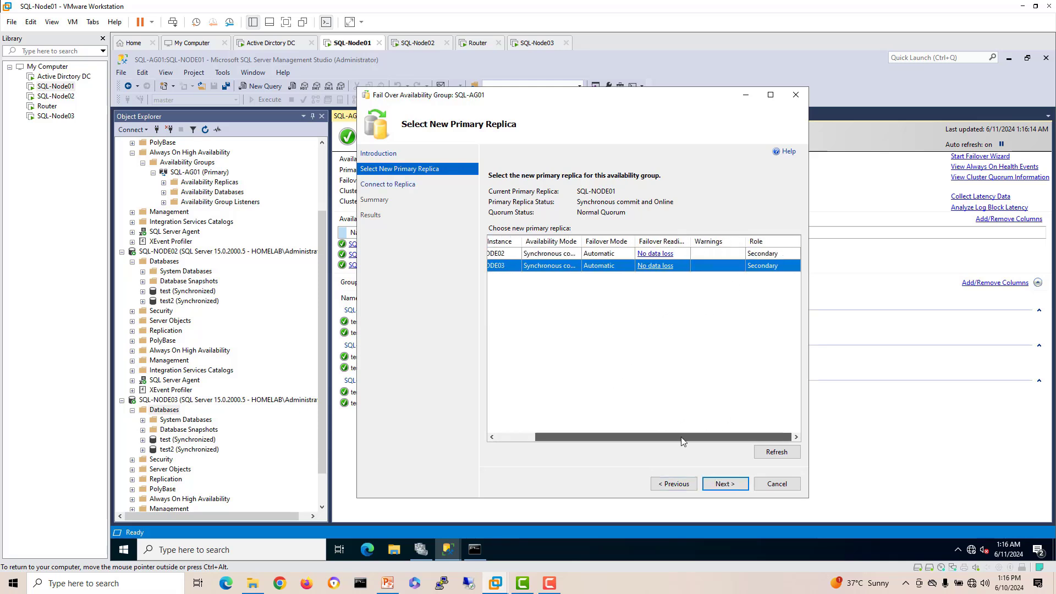
{"action": "left_click", "coordinate": [725, 486]}
{"action": "left_click", "coordinate": [781, 221]}
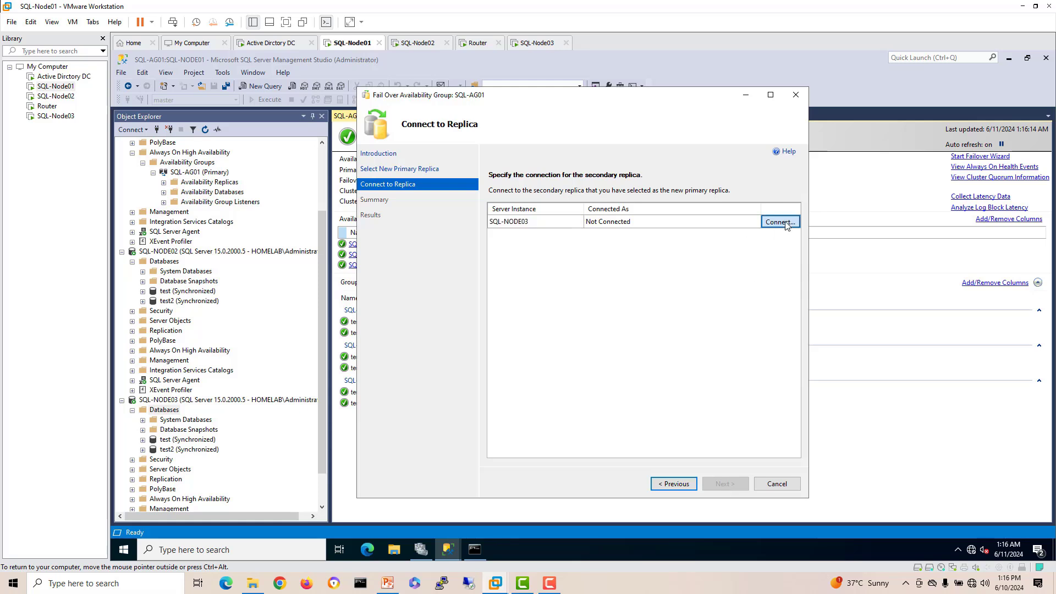
{"action": "left_click", "coordinate": [548, 312]}
{"action": "left_click", "coordinate": [739, 485]}
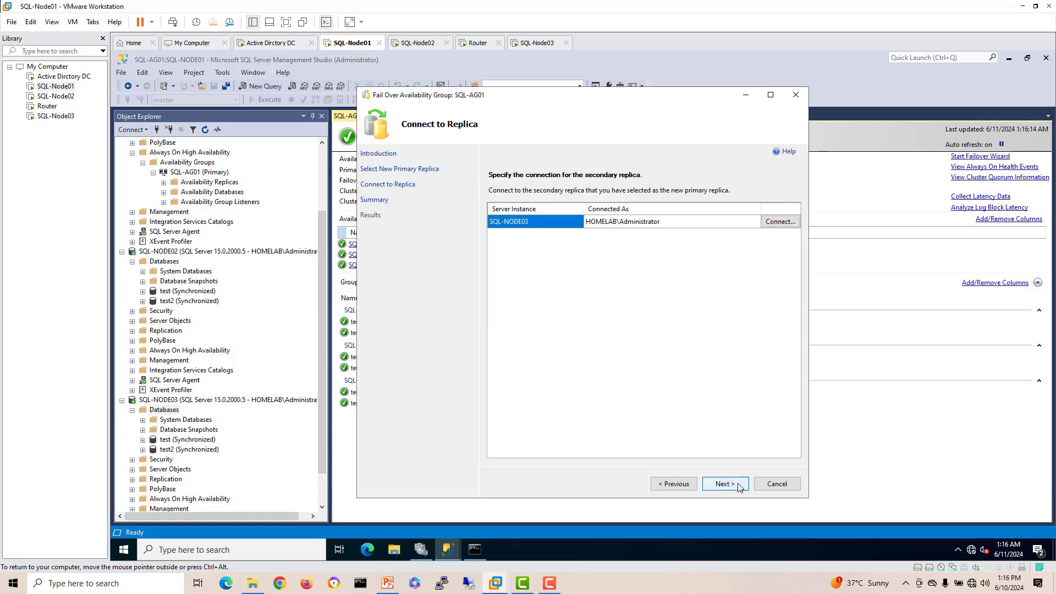
{"action": "left_click", "coordinate": [738, 484]}
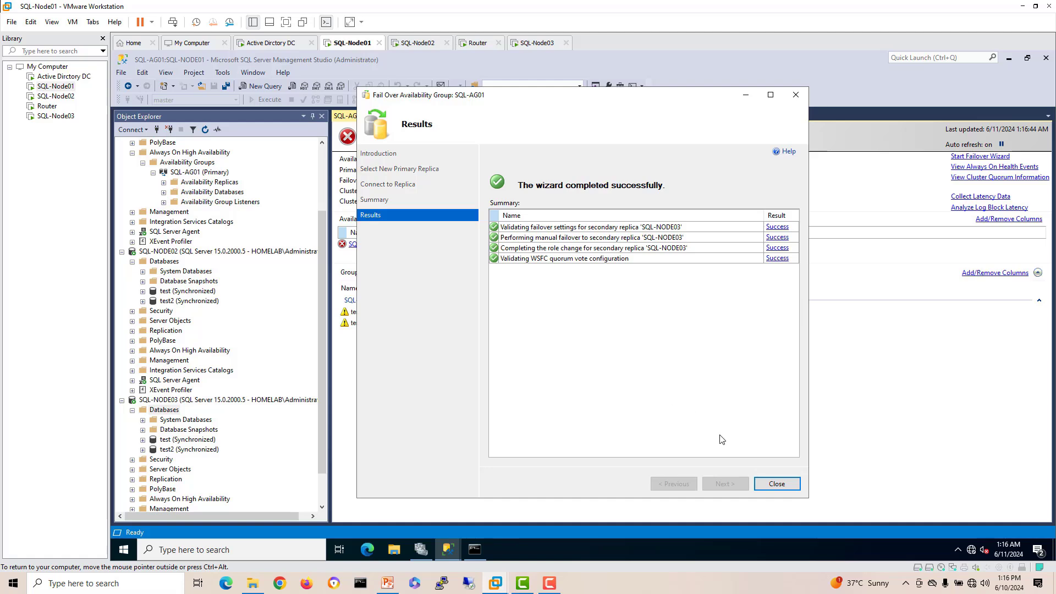
{"action": "left_click", "coordinate": [757, 486]}
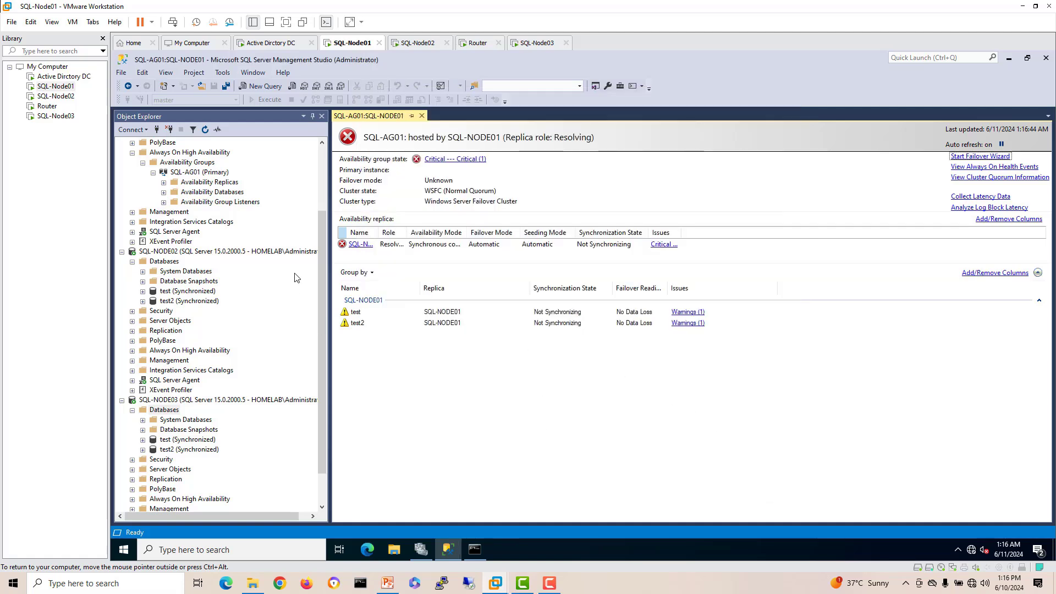
Step: Close the dashboard, stop SQL-Node01's ping, run ipconfig /flushdns, and restart 'ping sql-listener -t'
{"action": "left_click", "coordinate": [421, 116]}
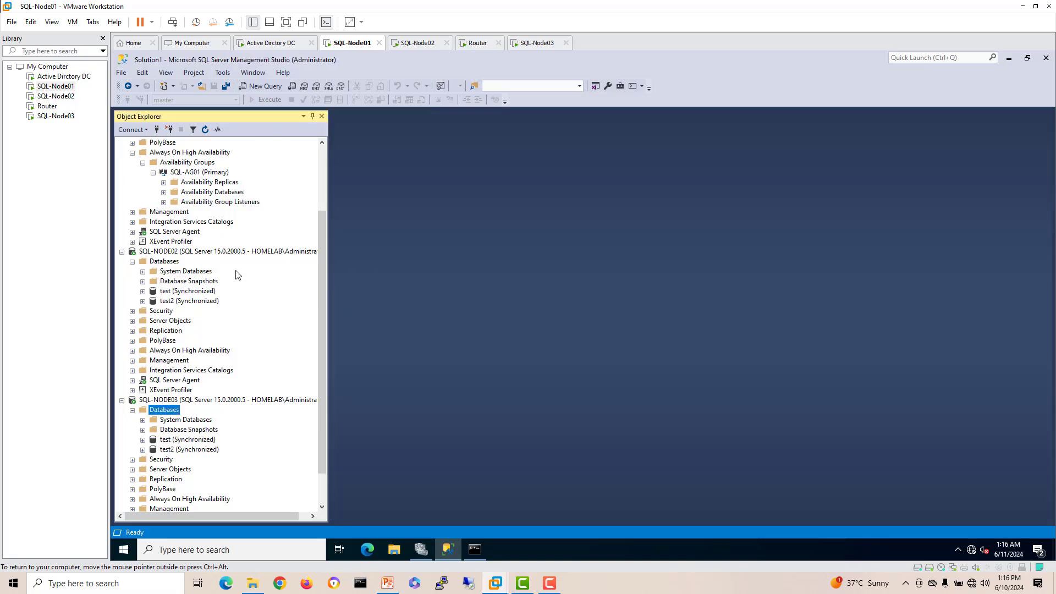
{"action": "left_click", "coordinate": [418, 42]}
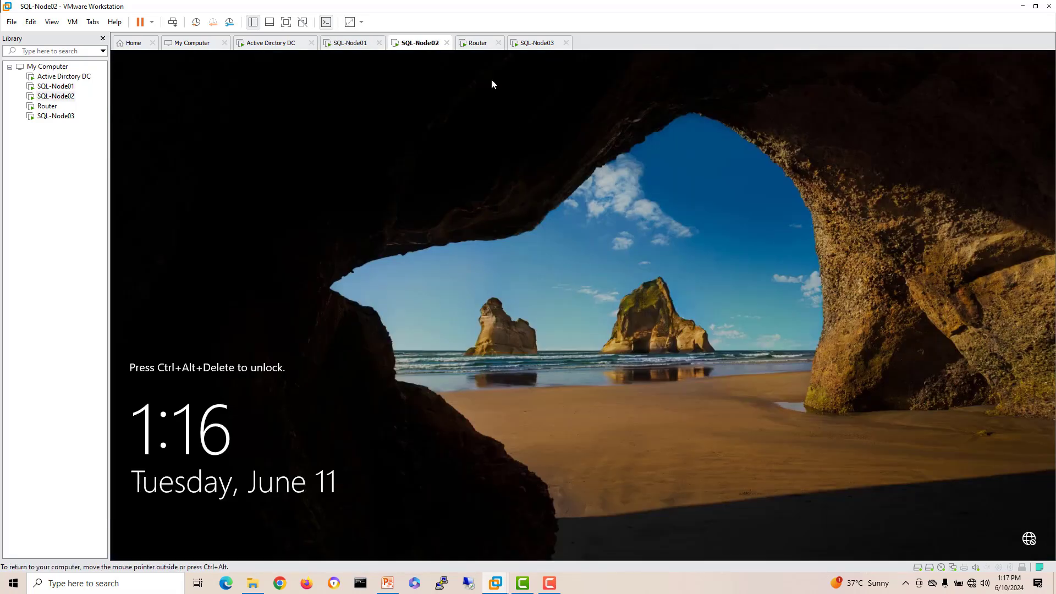
{"action": "left_click", "coordinate": [352, 43]}
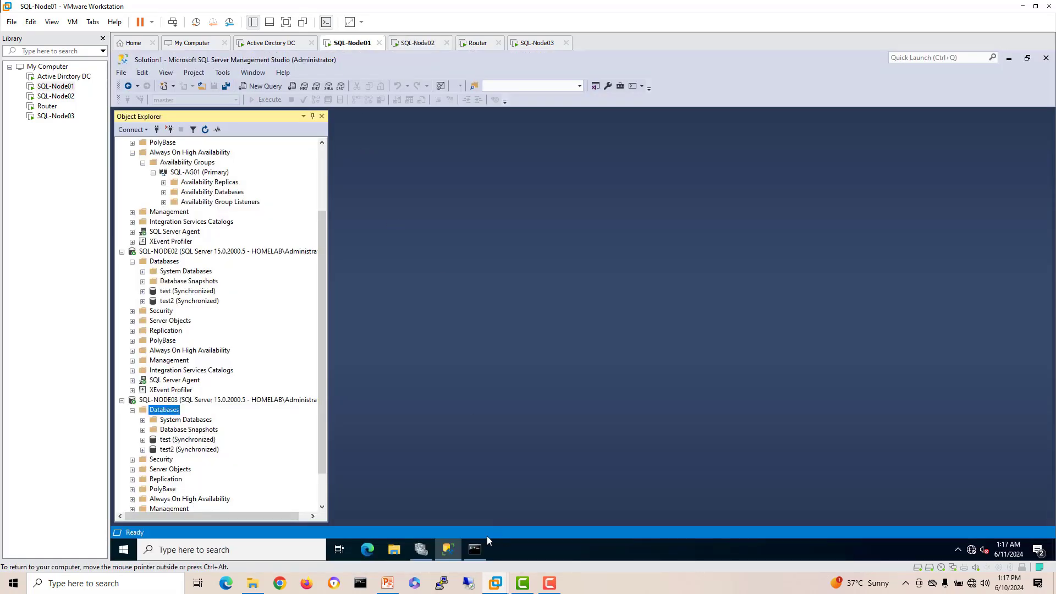
{"action": "left_click", "coordinate": [475, 549]}
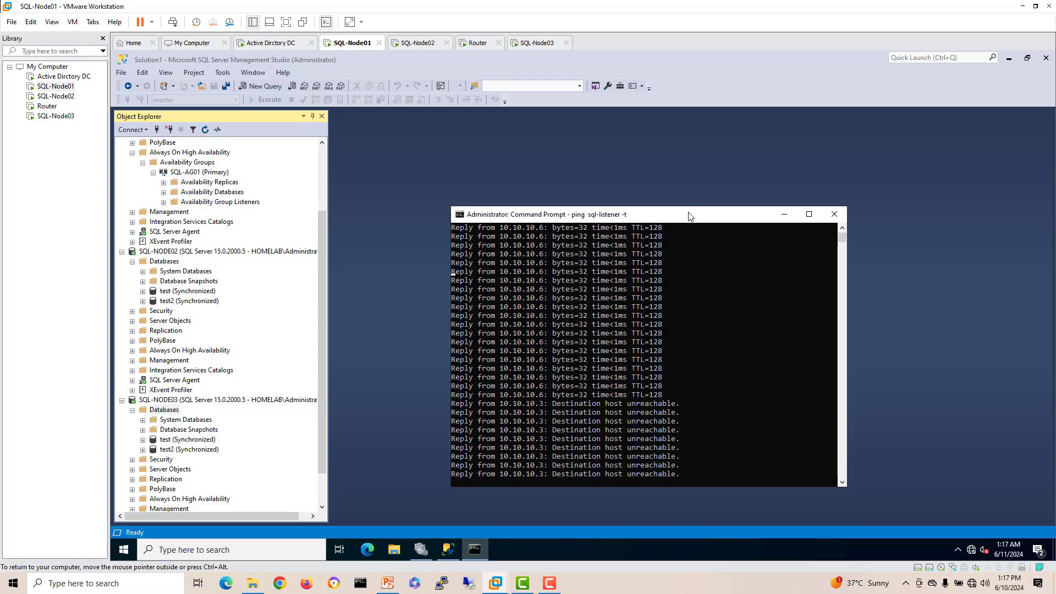
{"action": "left_click_drag", "start_coordinate": [689, 216], "coordinate": [608, 165]}
{"action": "left_click", "coordinate": [588, 319]}
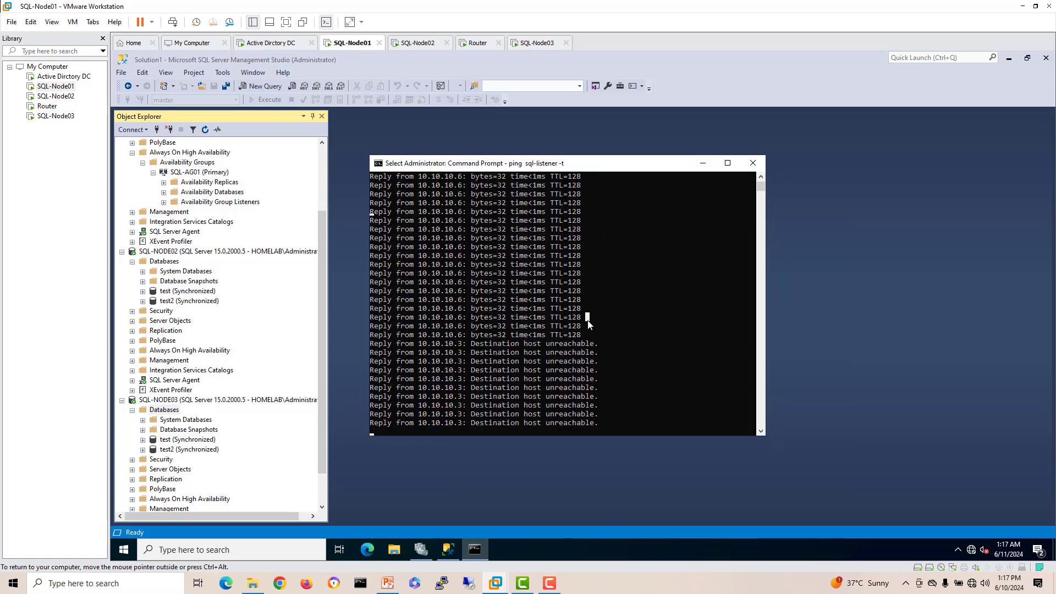
{"action": "key", "text": "ctrl+c"}
{"action": "key", "text": "ctrl+c"}
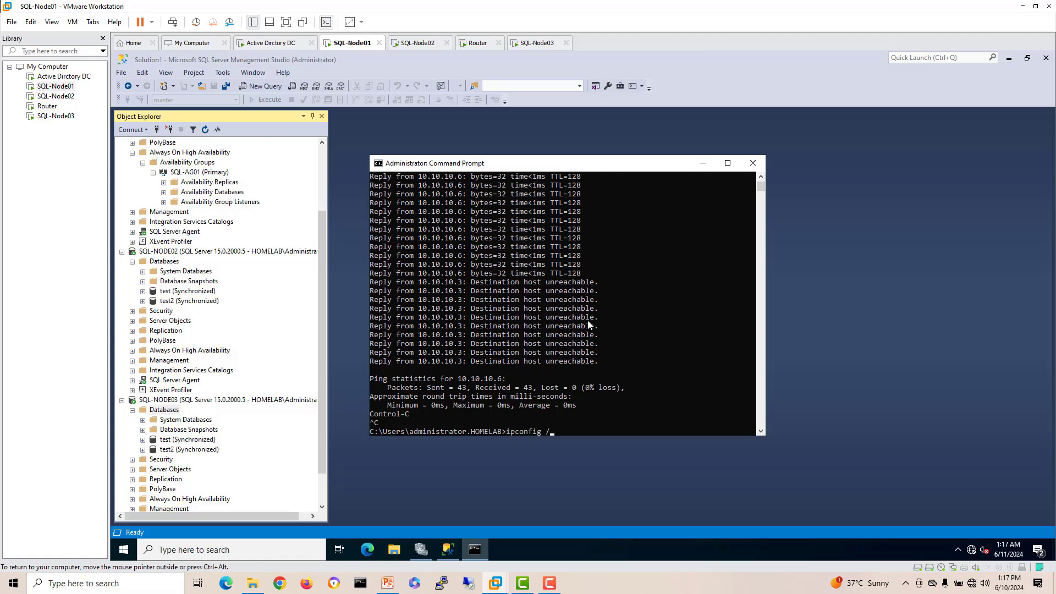
{"action": "key", "text": "Return"}
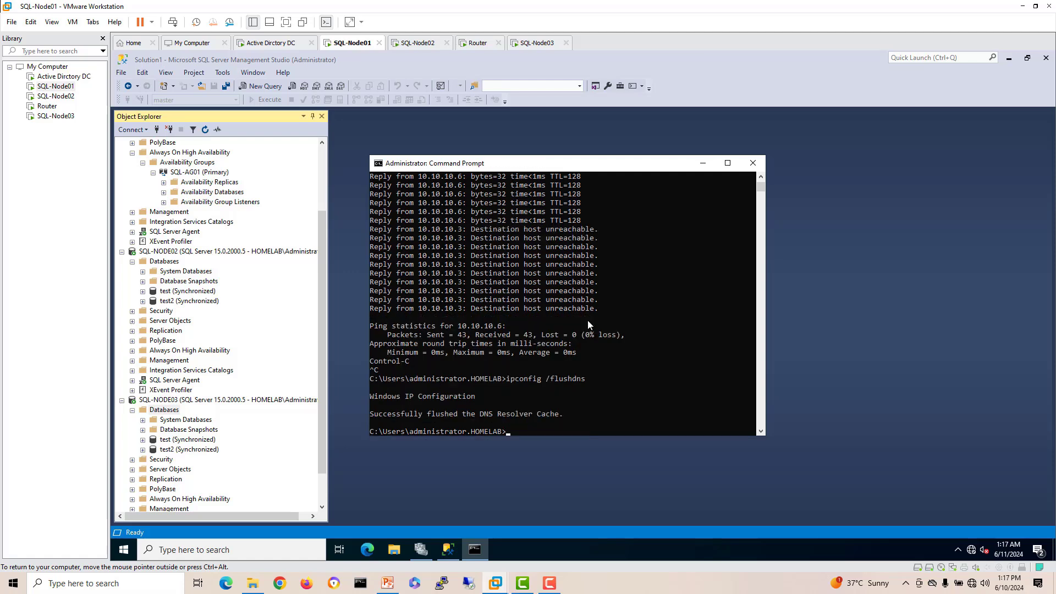
{"action": "key", "text": "Up"}
{"action": "key", "text": "Up"}
{"action": "key", "text": "Up"}
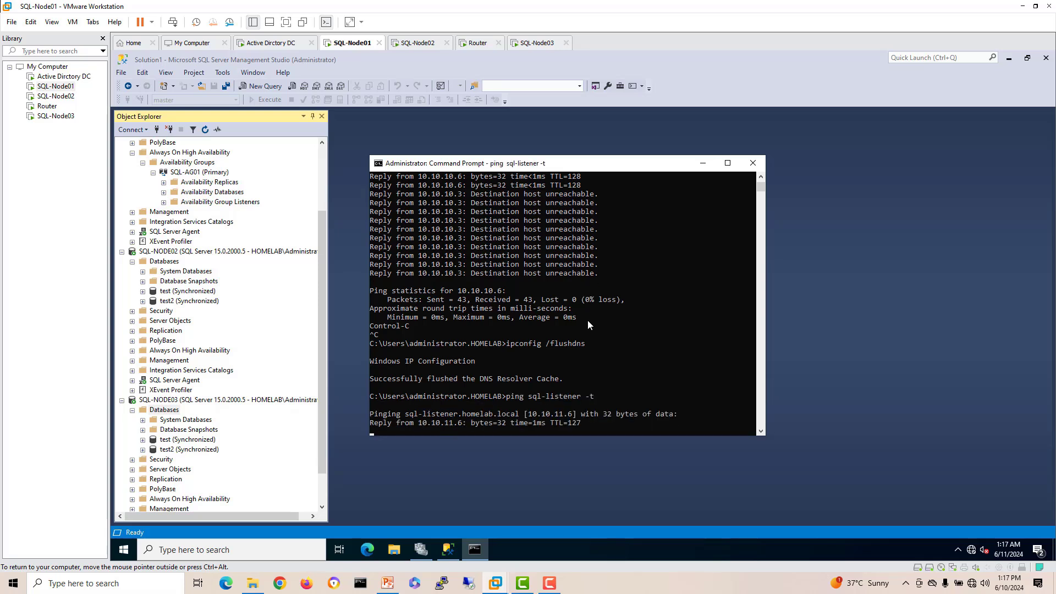
{"action": "key", "text": "Return"}
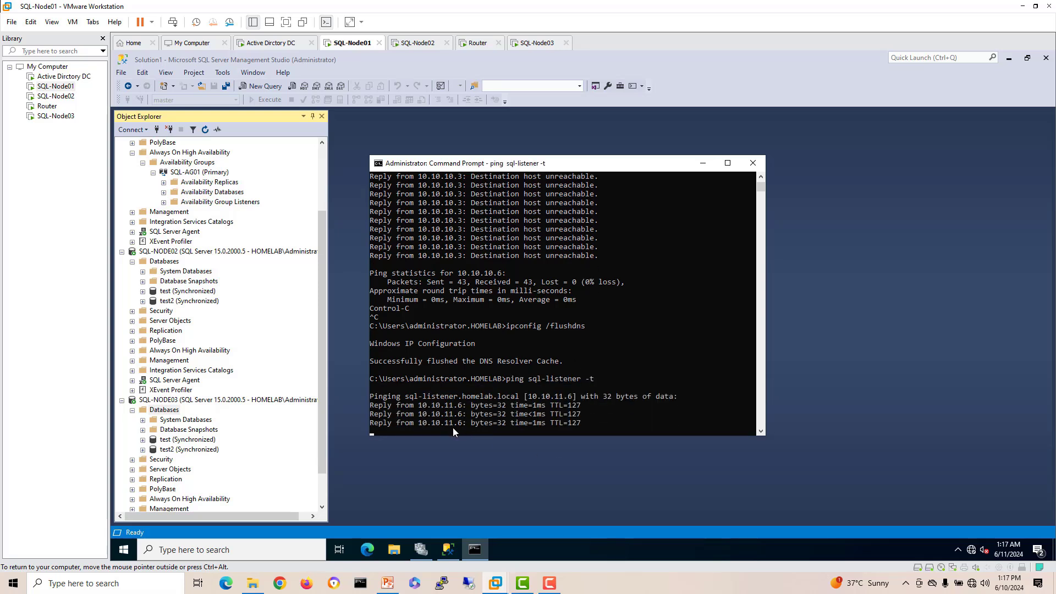
Step: Narrow and reposition SQL-Node03's ping console, then return to SQL-Node01
{"action": "left_click", "coordinate": [537, 42]}
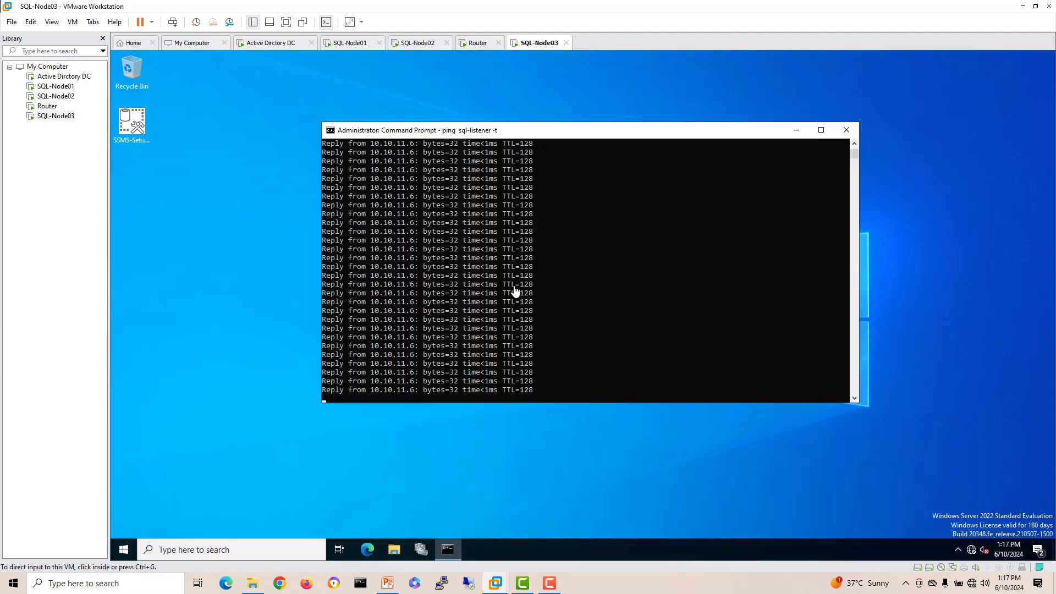
{"action": "left_click_drag", "start_coordinate": [554, 140], "coordinate": [409, 187]}
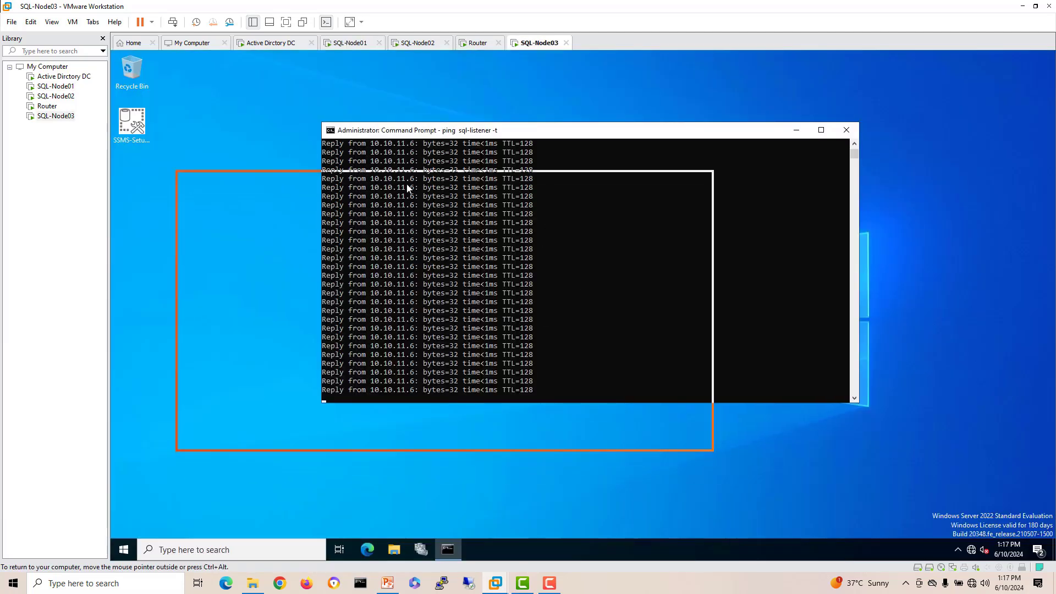
{"action": "left_click_drag", "start_coordinate": [714, 272], "coordinate": [504, 272]}
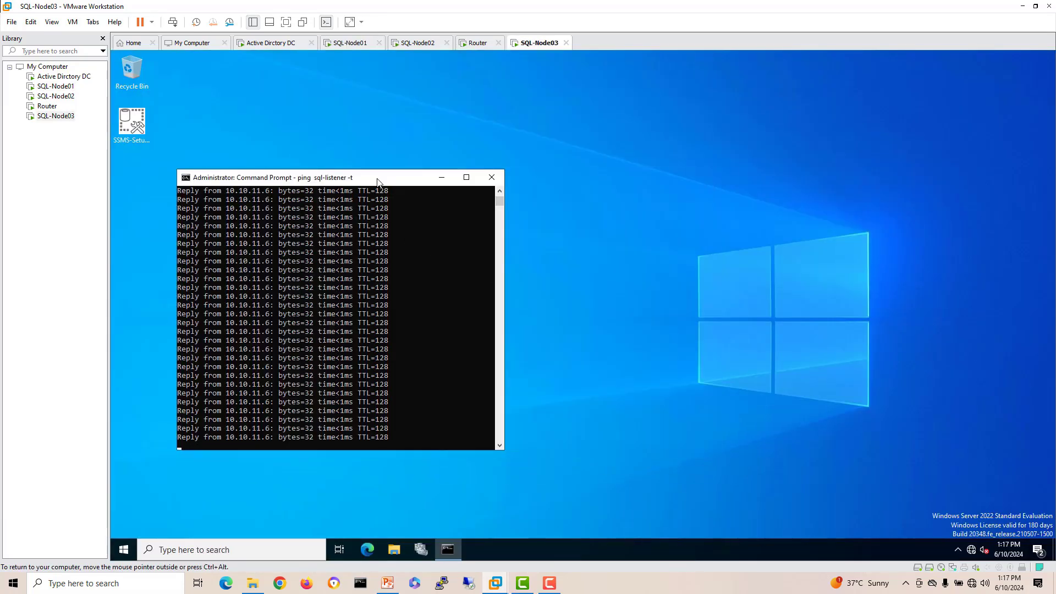
{"action": "left_click_drag", "start_coordinate": [378, 178], "coordinate": [569, 140]}
{"action": "left_click", "coordinate": [538, 250]}
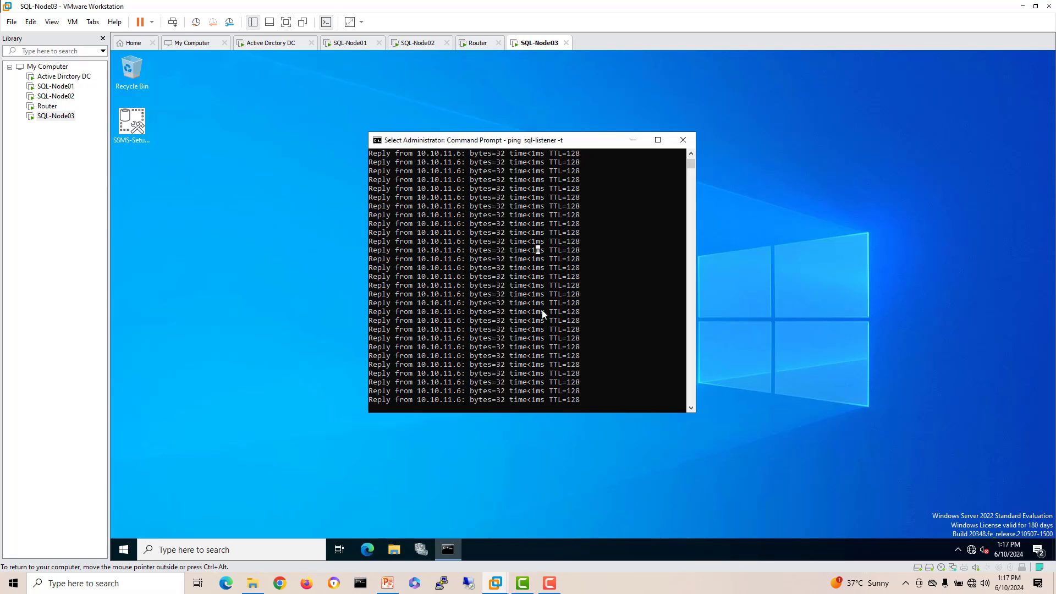
{"action": "left_click", "coordinate": [350, 43]}
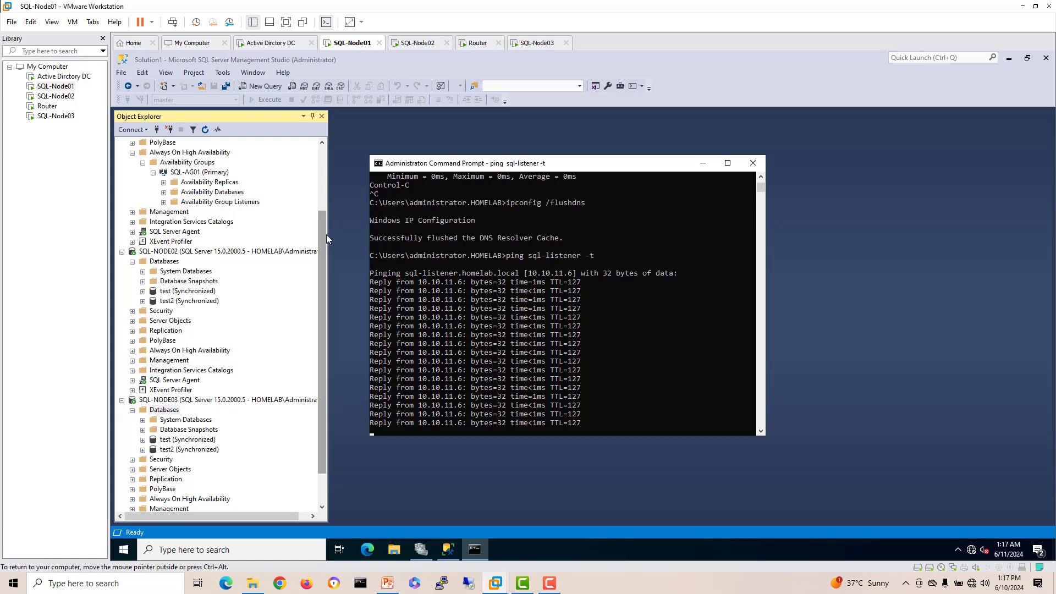
{"action": "left_click_drag", "start_coordinate": [325, 235], "coordinate": [327, 164]}
Step: Refresh SQL-NODE01's tree and expand SQL-NODE03's Always On High Availability down to SQL-AG01
{"action": "right_click", "coordinate": [186, 146]}
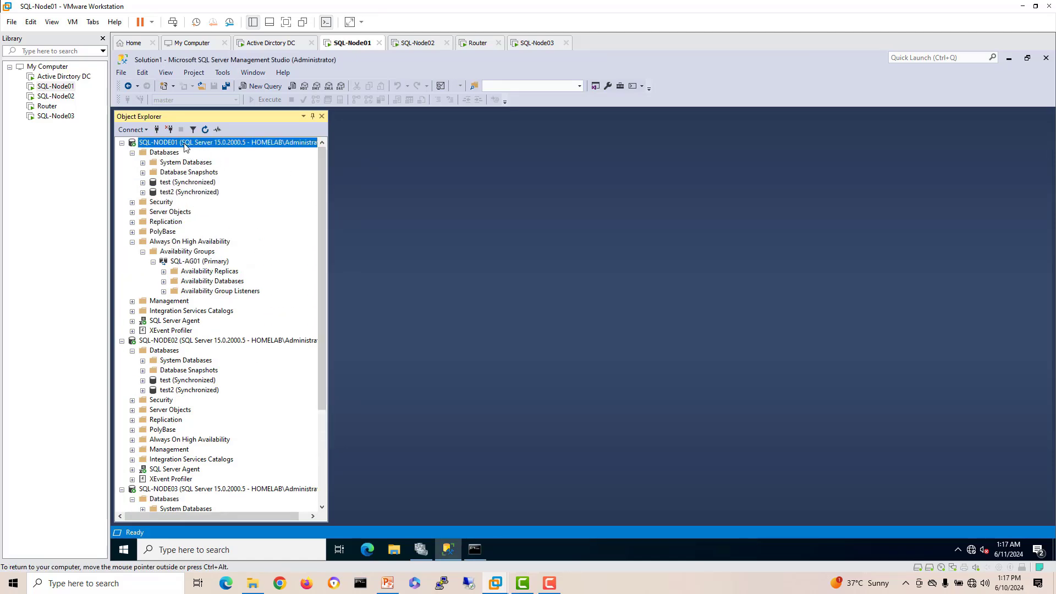
{"action": "left_click", "coordinate": [215, 356]}
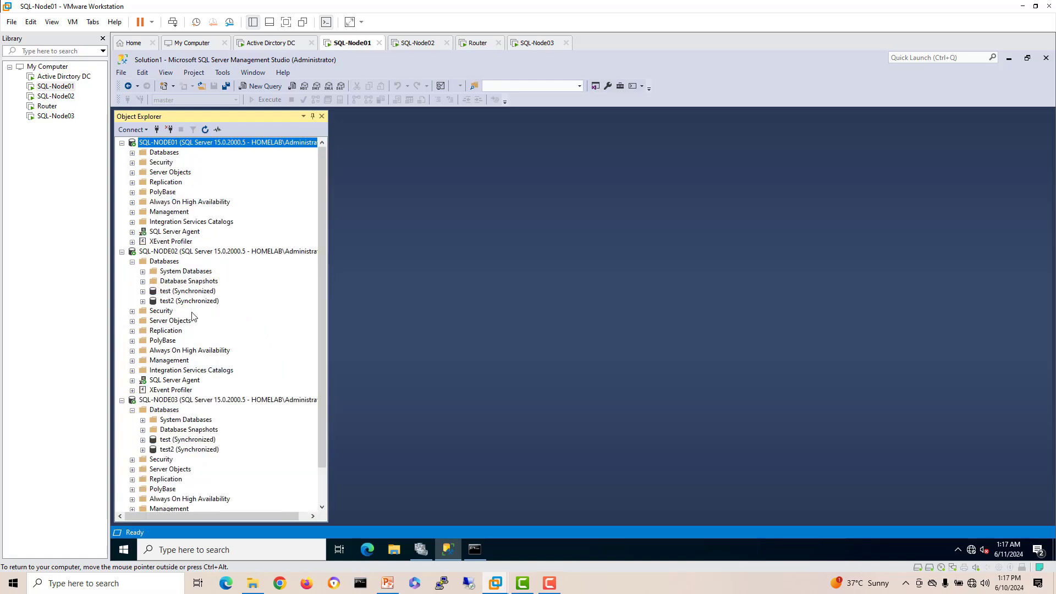
{"action": "scroll", "coordinate": [186, 215], "scroll_direction": "down", "scroll_amount": 2}
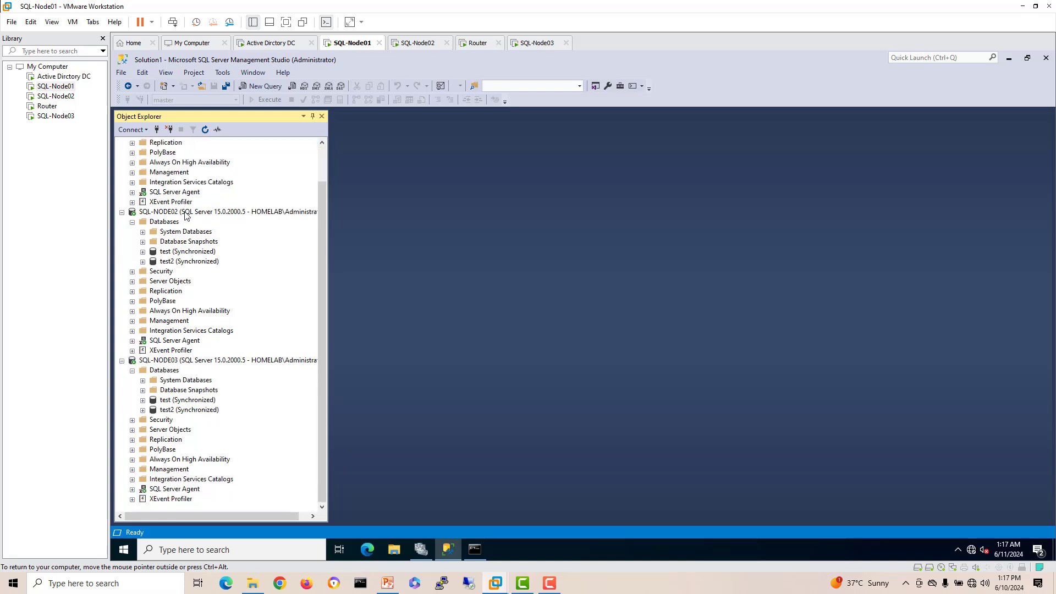
{"action": "left_click", "coordinate": [192, 364]}
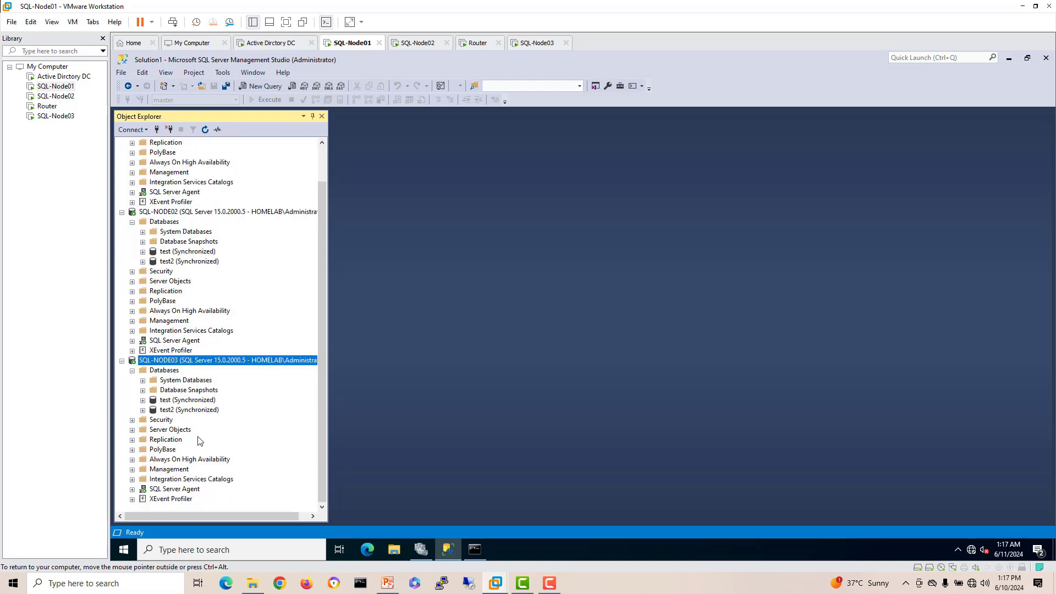
{"action": "left_click", "coordinate": [131, 459]}
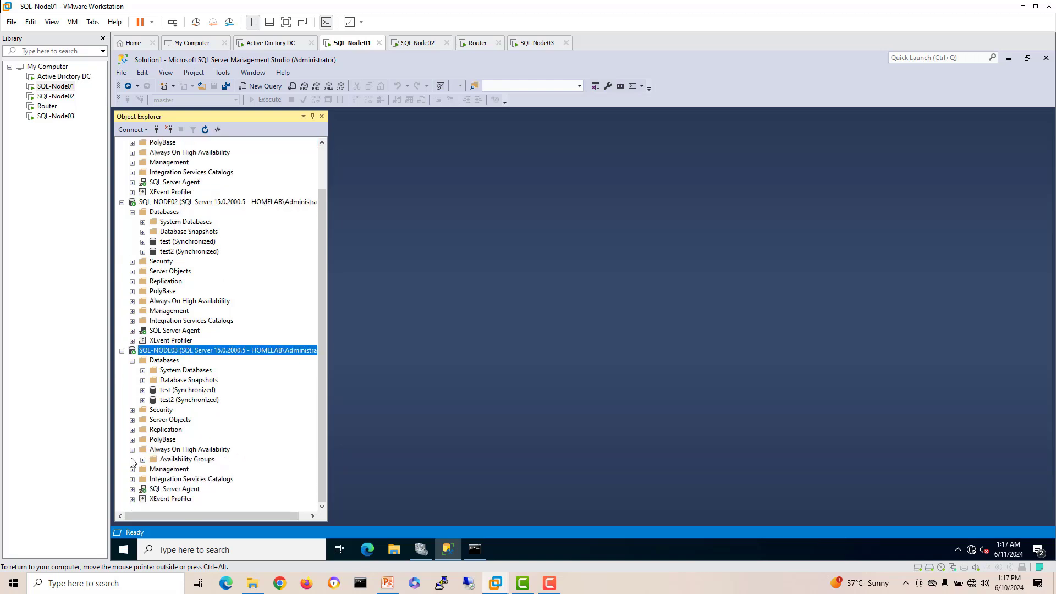
{"action": "left_click", "coordinate": [143, 460]}
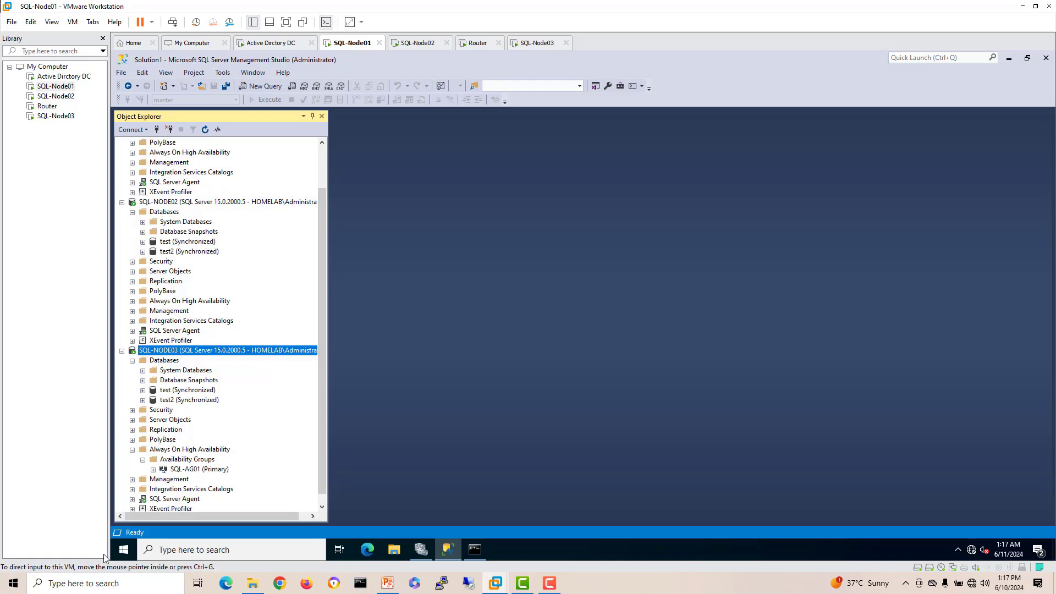
{"action": "left_click", "coordinate": [153, 469]}
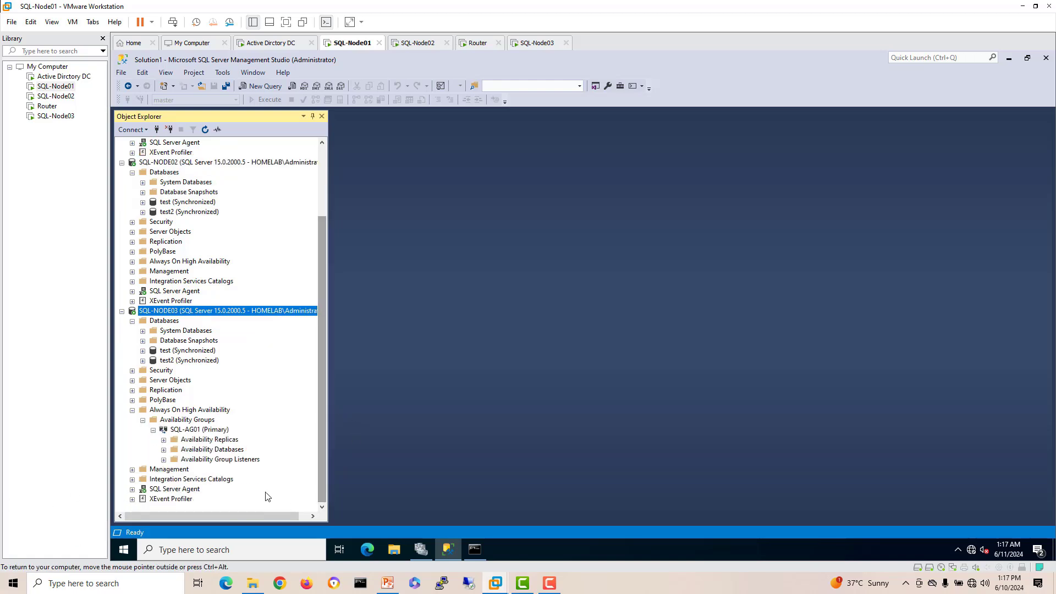
Step: Browse SQL-AG01's availability replicas and databases, selecting the SQL-NODE03 primary replica
{"action": "scroll", "coordinate": [264, 484], "scroll_direction": "down", "scroll_amount": 2}
{"action": "left_click", "coordinate": [164, 440]}
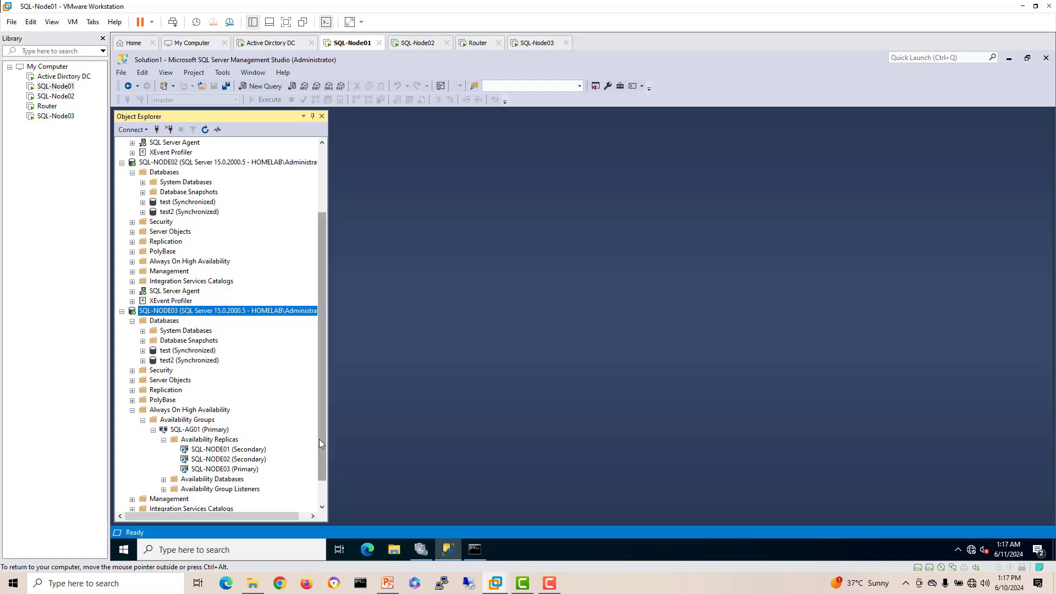
{"action": "scroll", "coordinate": [320, 473], "scroll_direction": "down", "scroll_amount": 1}
{"action": "left_click", "coordinate": [236, 439]}
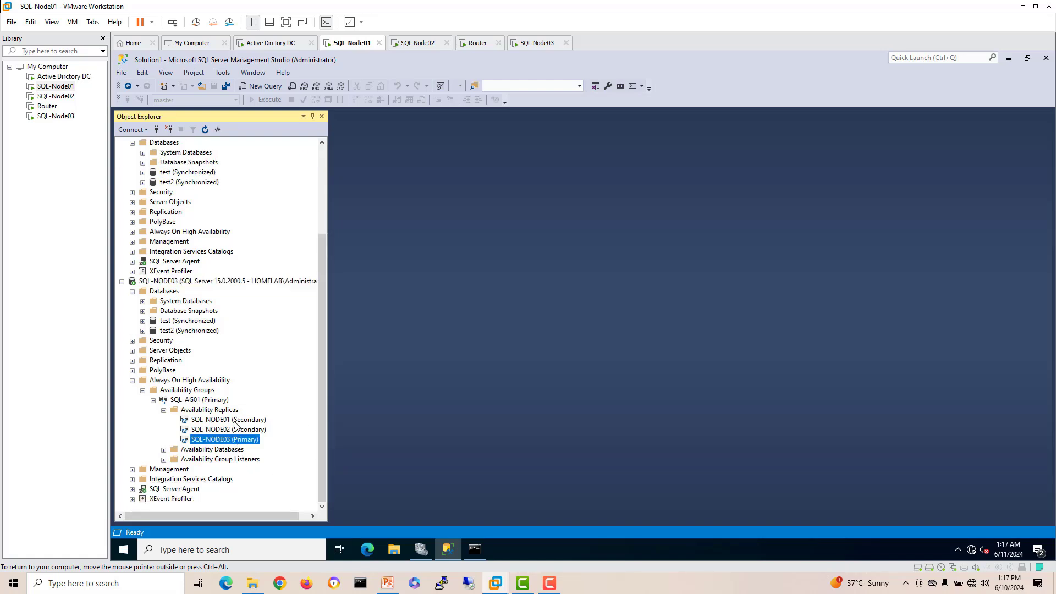
{"action": "left_click", "coordinate": [164, 450]}
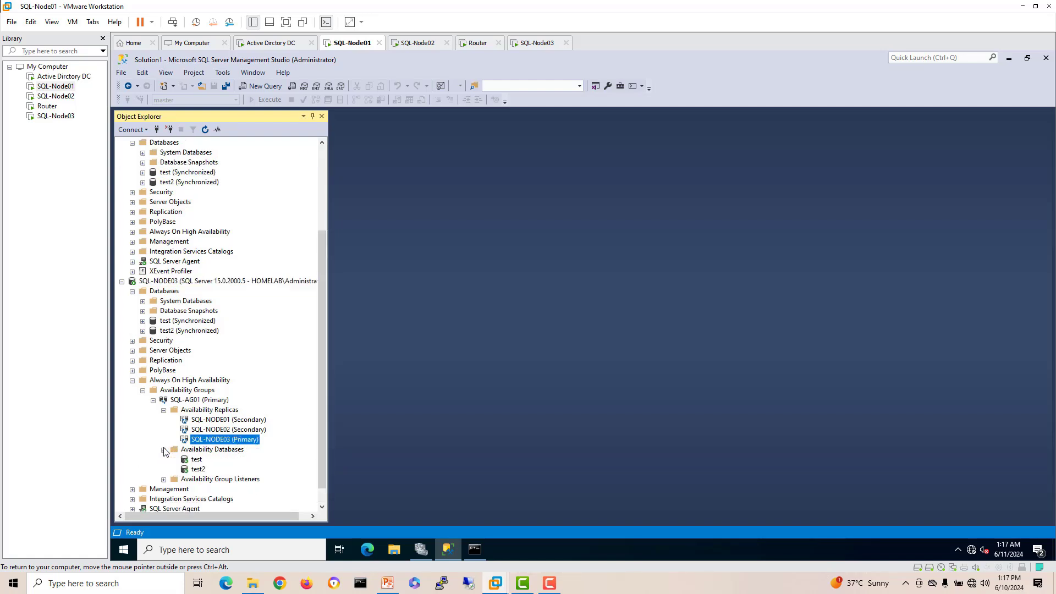
{"action": "left_click", "coordinate": [164, 449]}
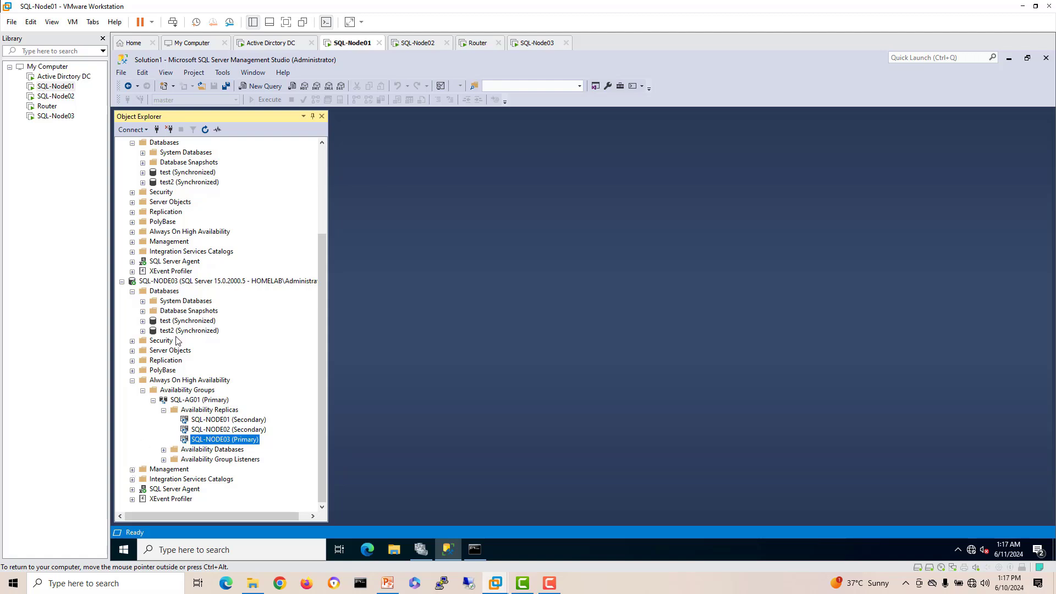
{"action": "left_click", "coordinate": [211, 410]}
Step: Show the SQL-AG01 dashboard and widen it so full replica names are visible
{"action": "right_click", "coordinate": [209, 400]}
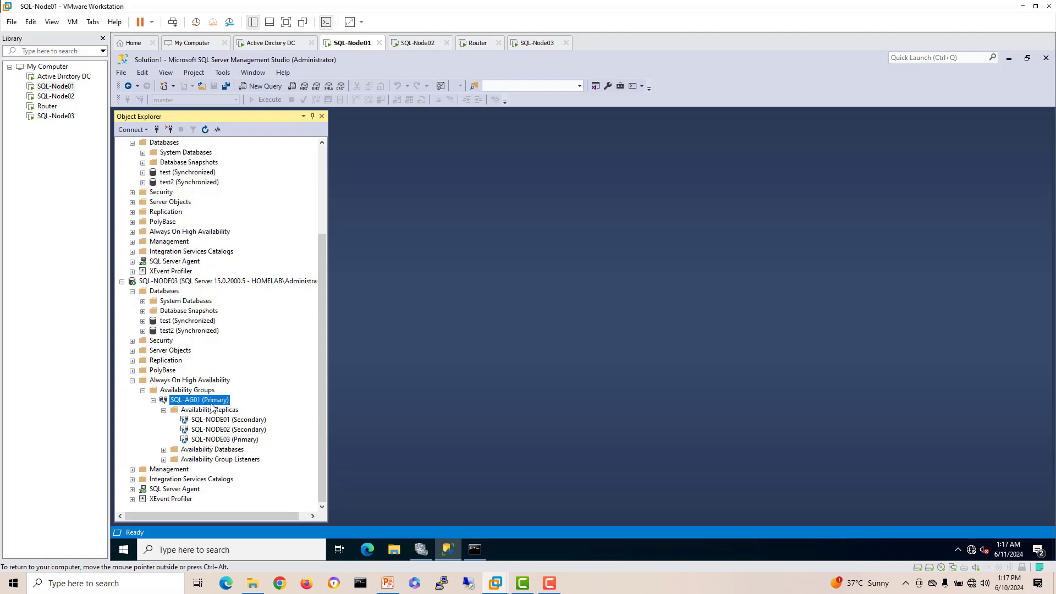
{"action": "left_click", "coordinate": [256, 445]}
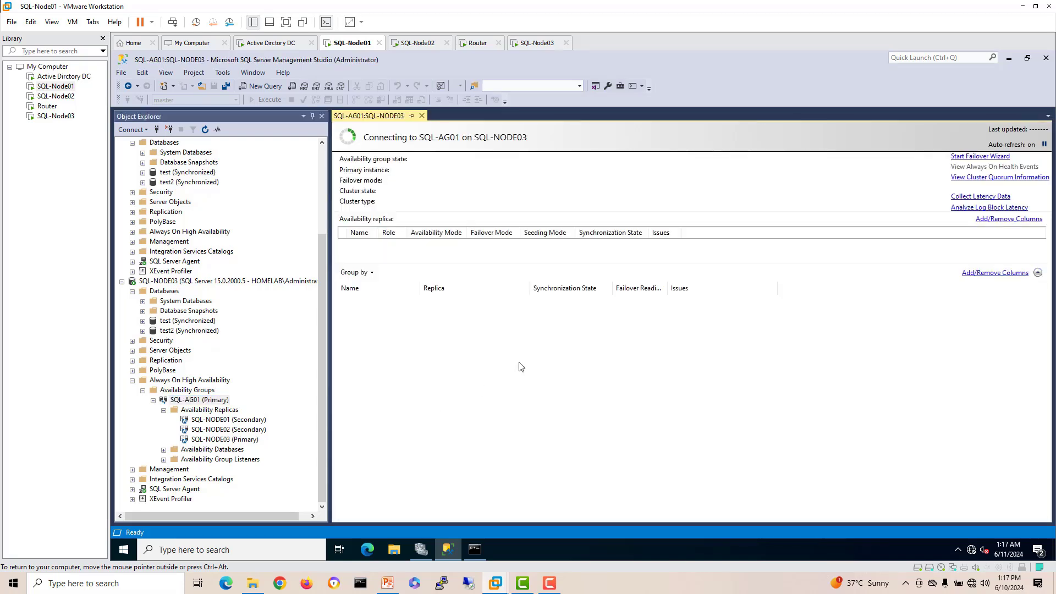
{"action": "left_click_drag", "start_coordinate": [329, 268], "coordinate": [288, 268]}
{"action": "left_click_drag", "start_coordinate": [422, 233], "coordinate": [423, 233]}
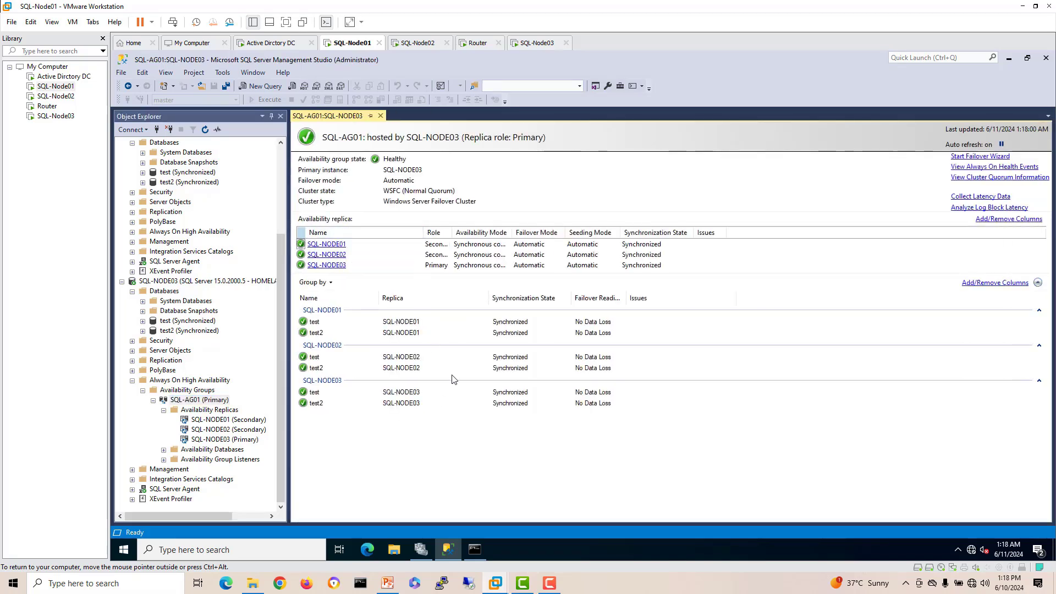